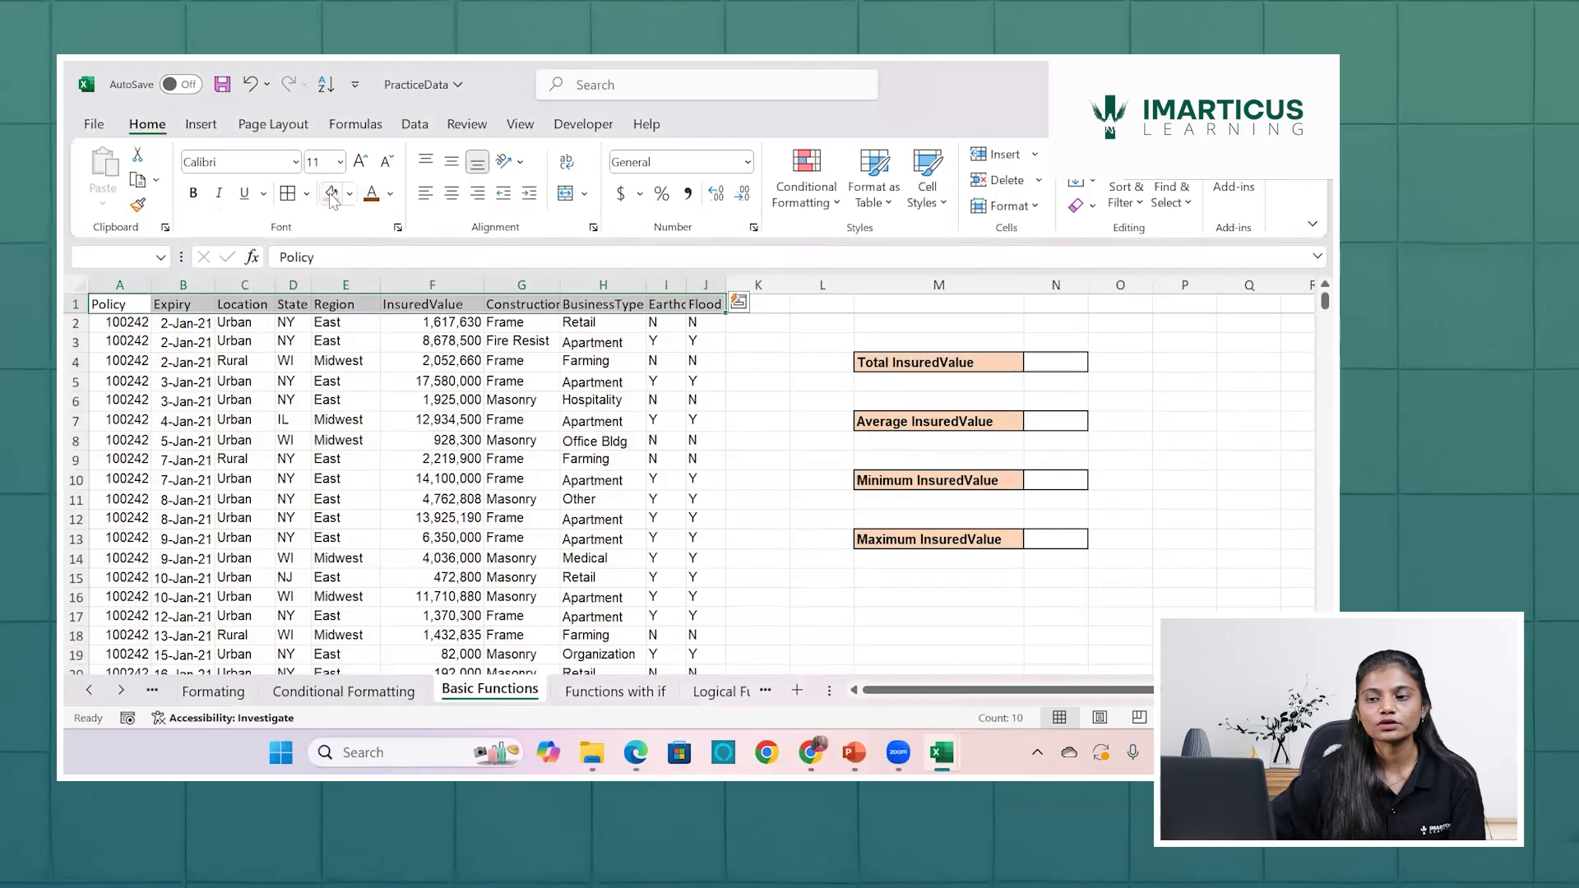
Fill the header row A1:J1 with light orange and make its text bold.
click(331, 194)
click(195, 194)
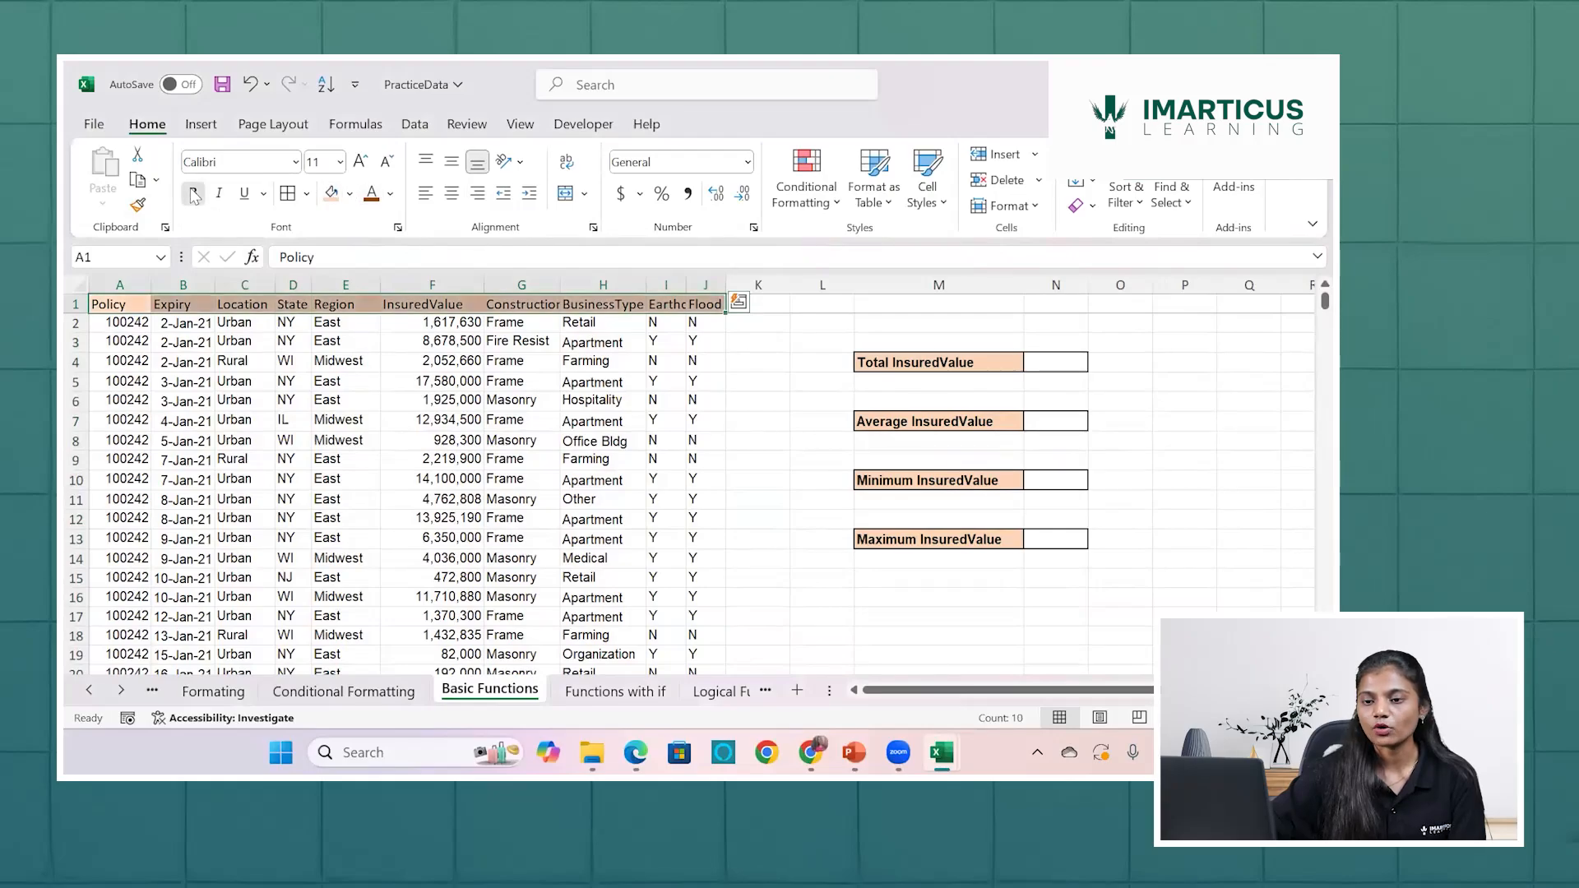
Apply all borders to the entire policy data table.
click(329, 459)
key(ctrl+a)
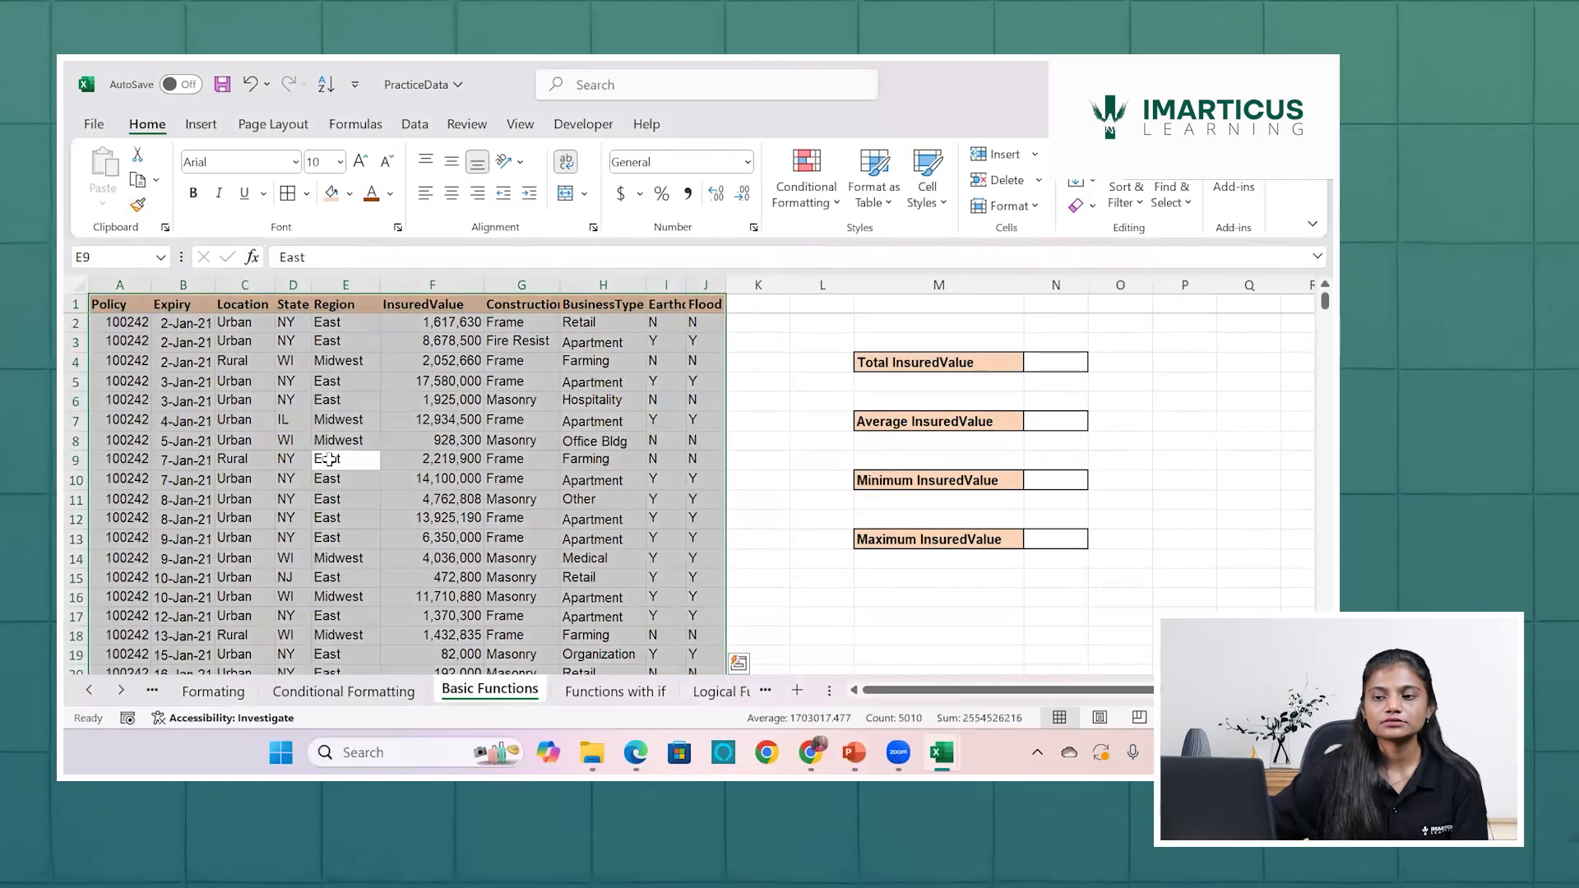
click(288, 194)
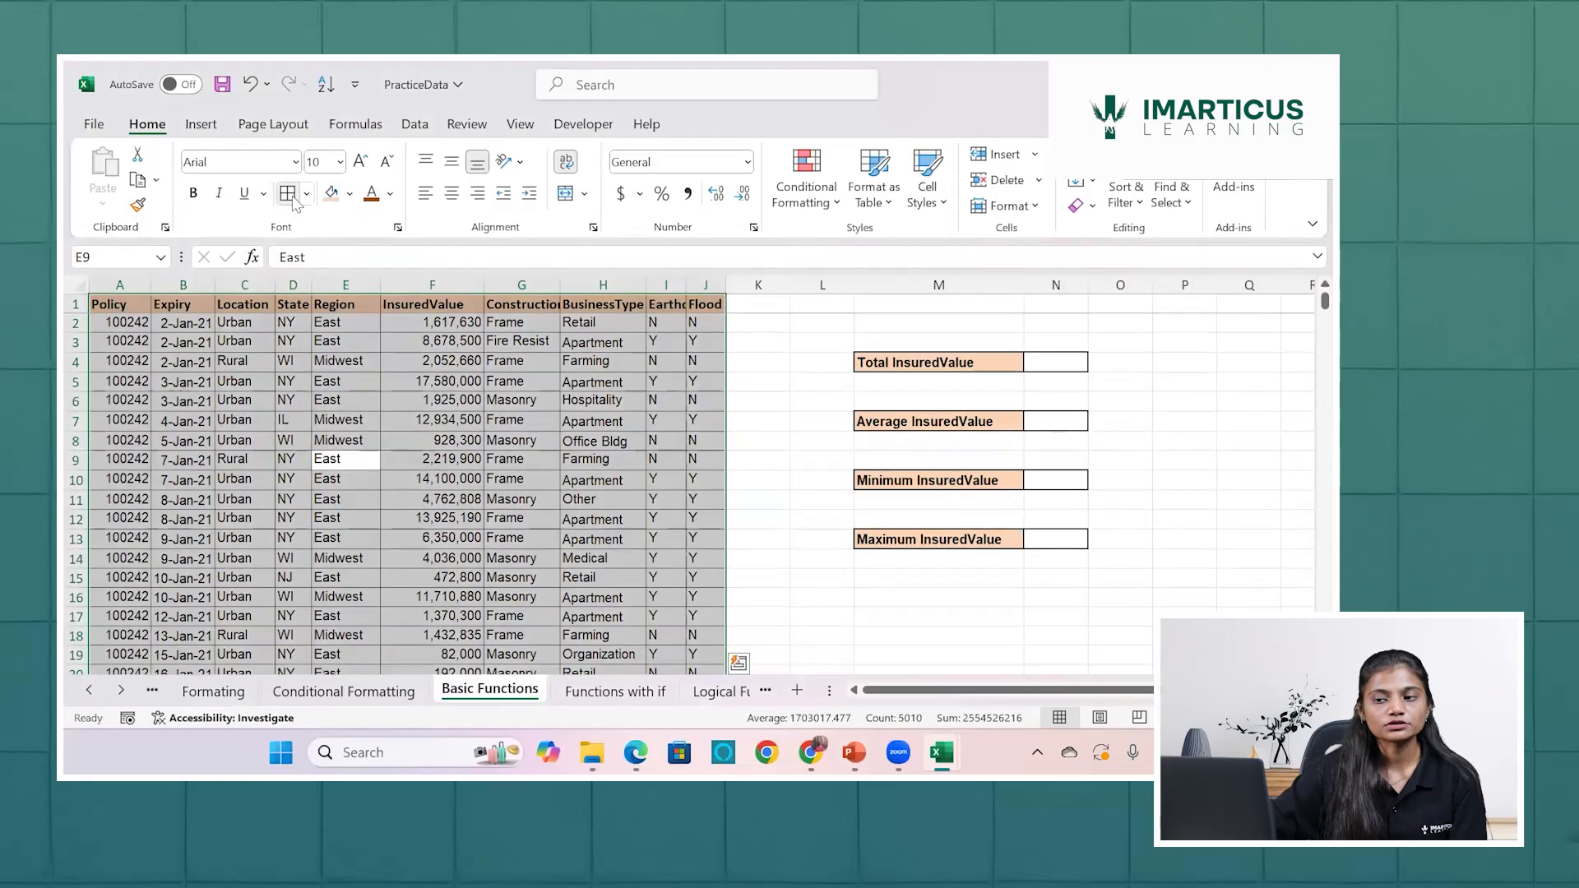
click(523, 617)
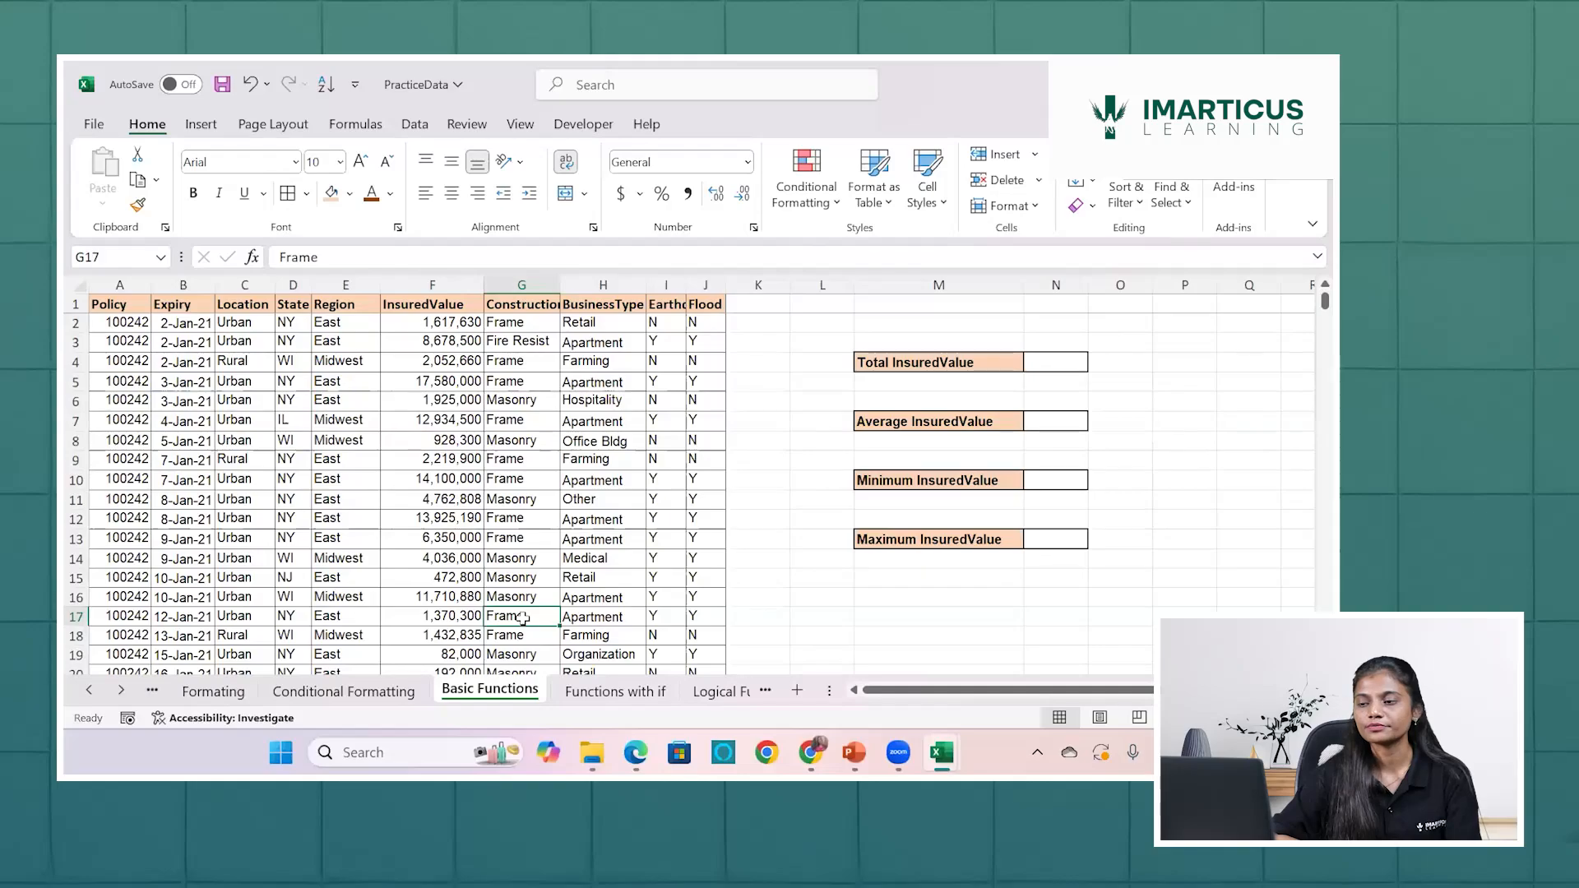
Try to total the insured values in N4 by adding individual cells with =F2+F3+F4+F5+F6.
click(1070, 356)
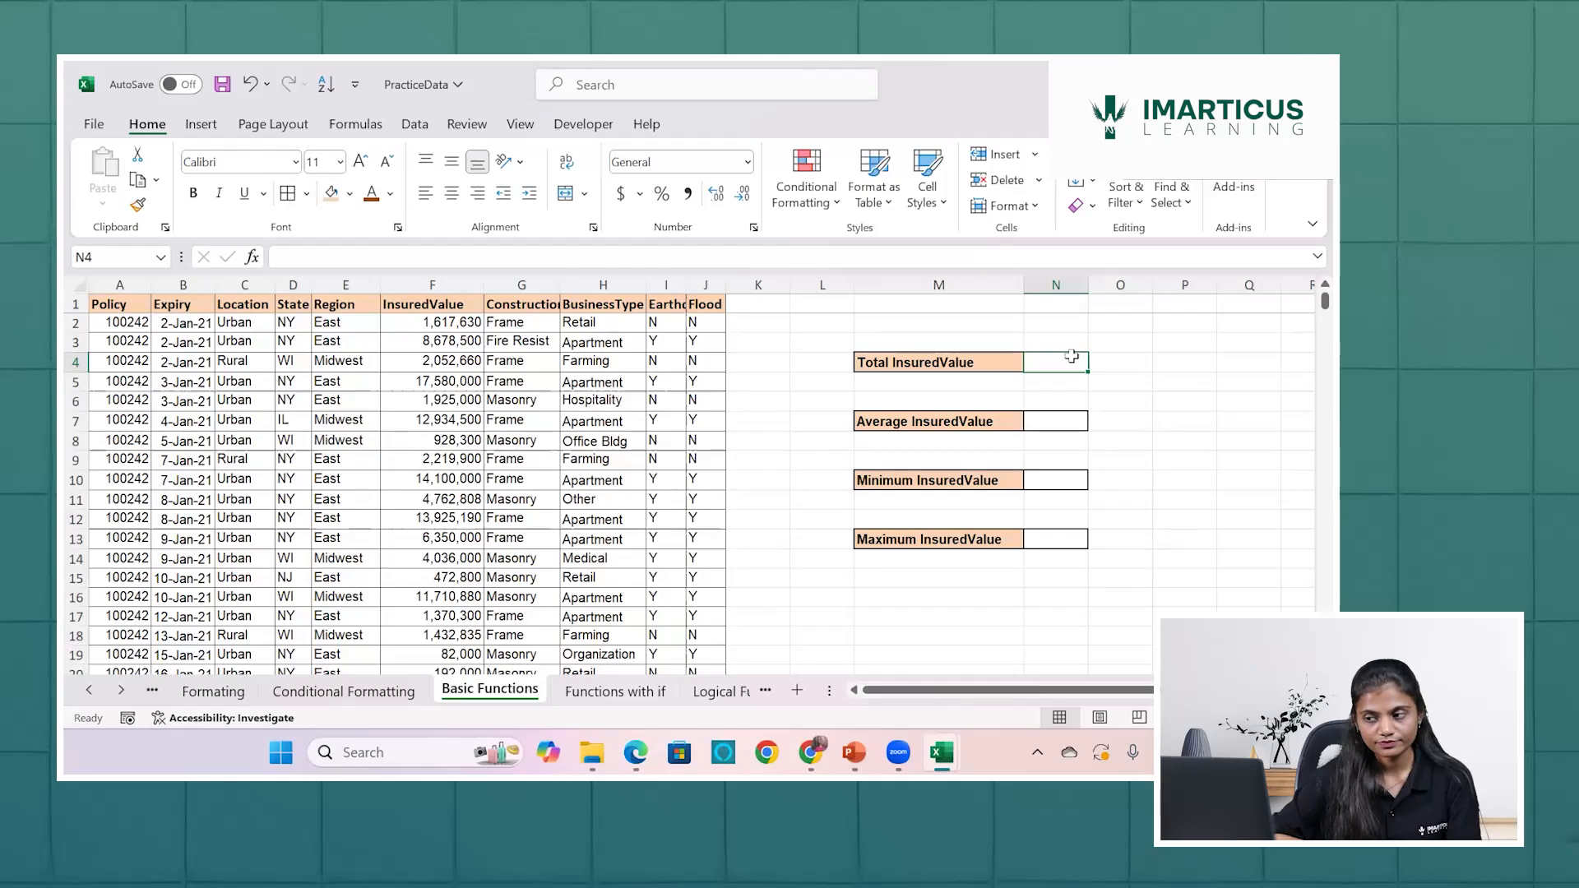
text(=)
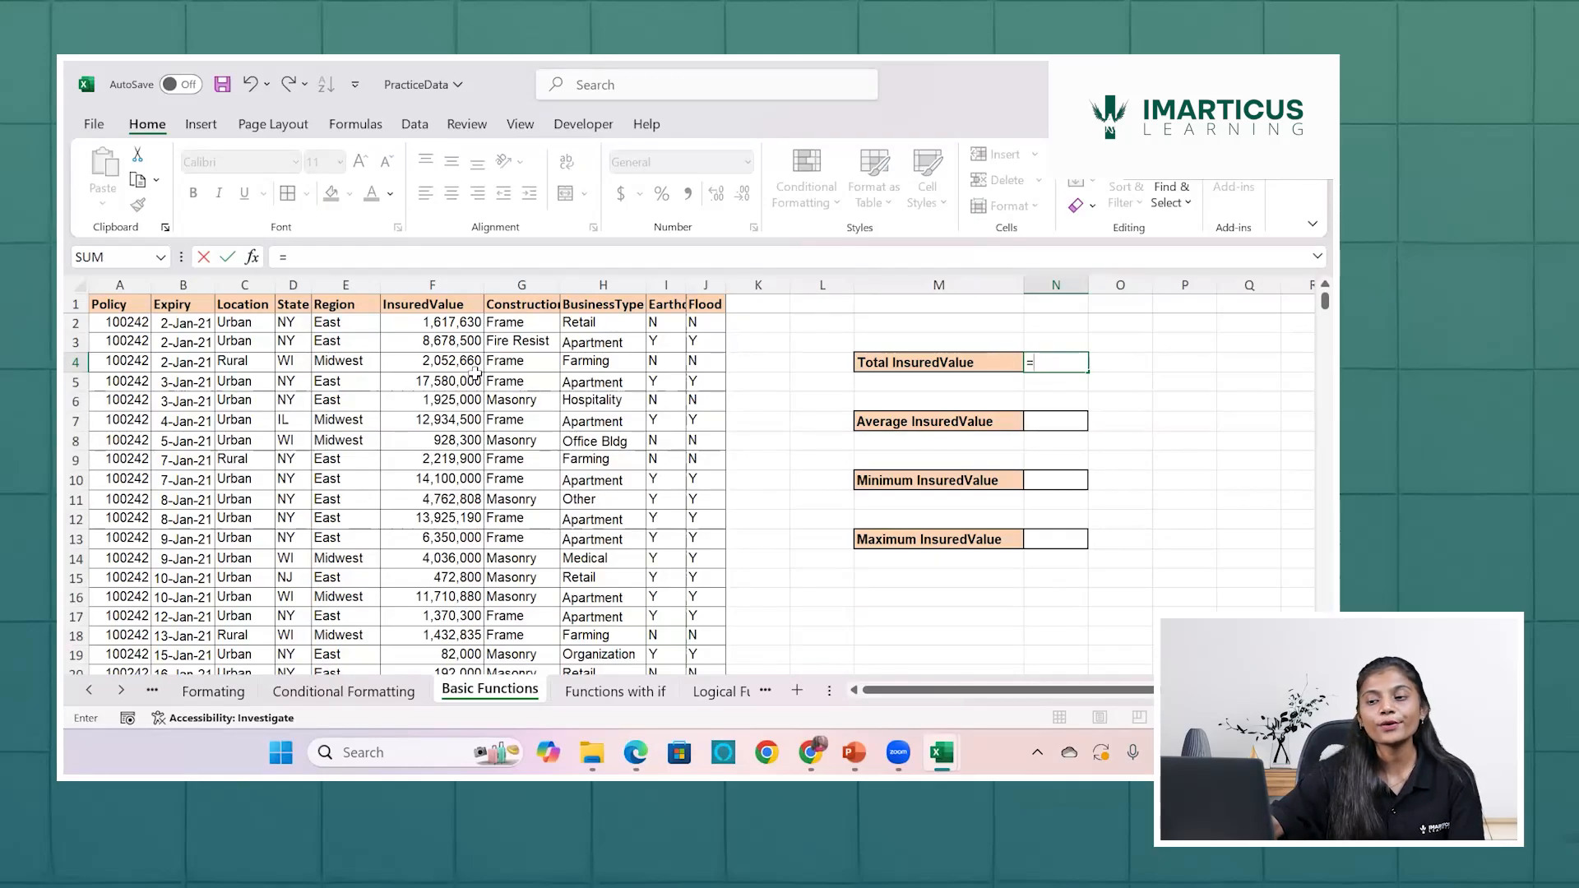
click(445, 323)
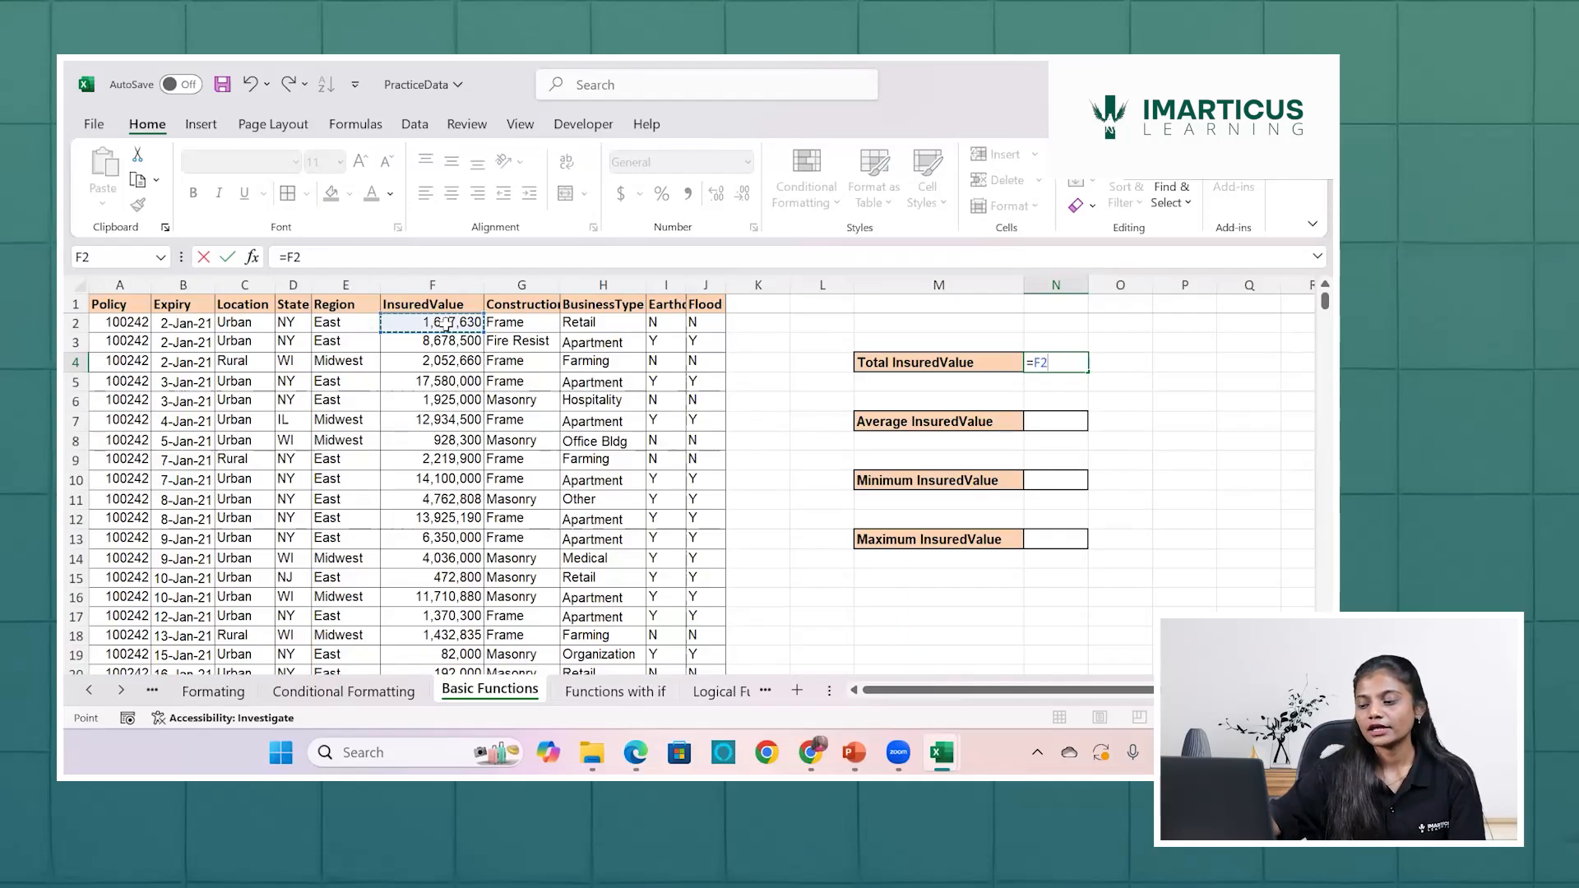
text(+)
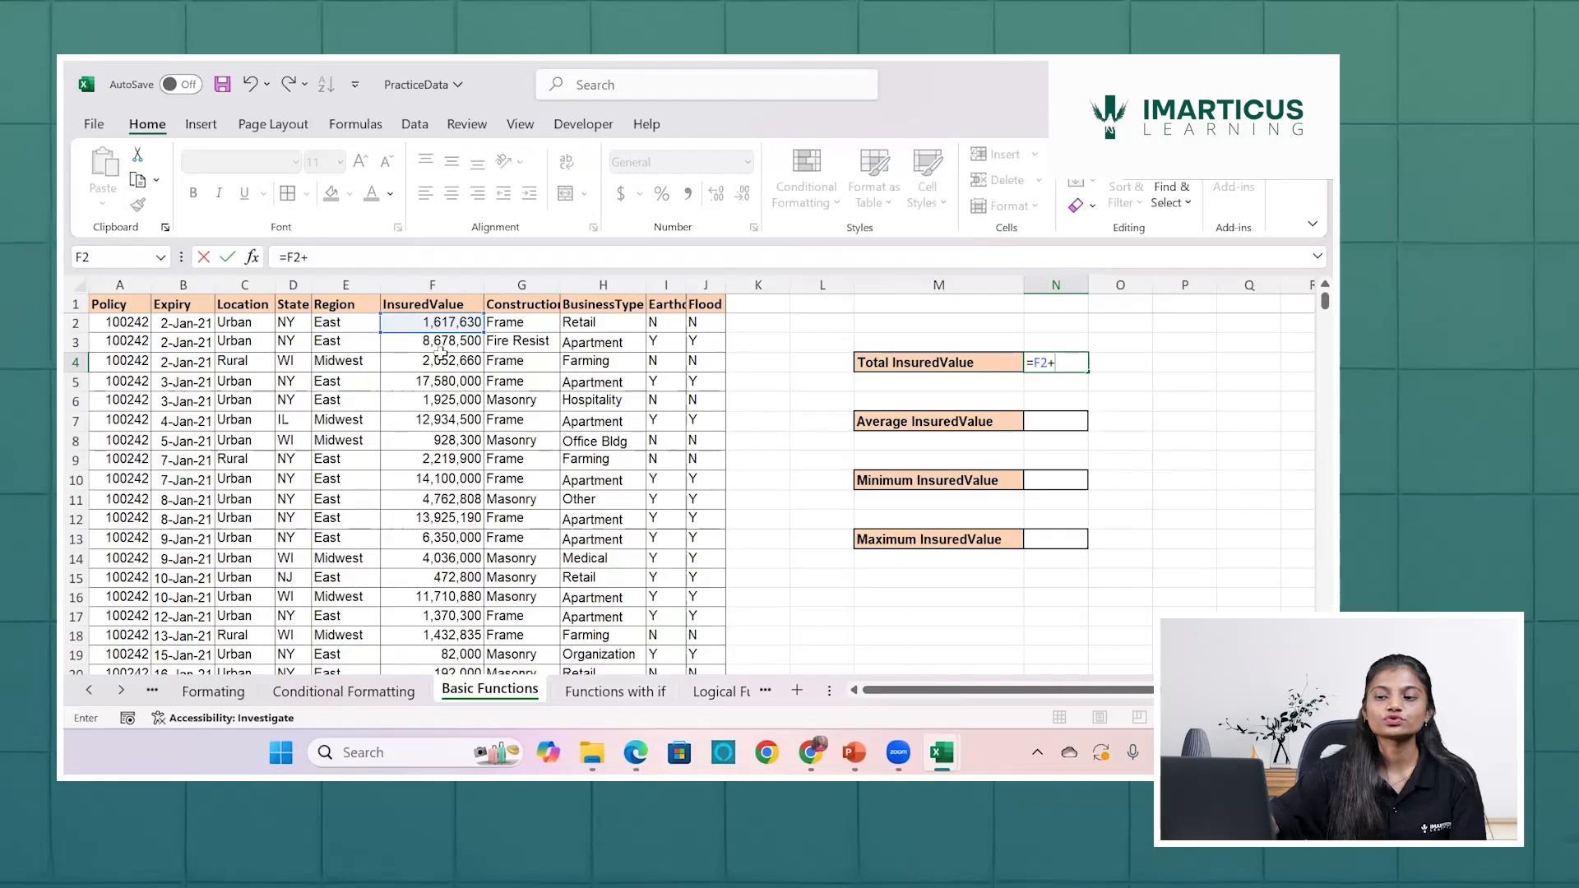
click(455, 342)
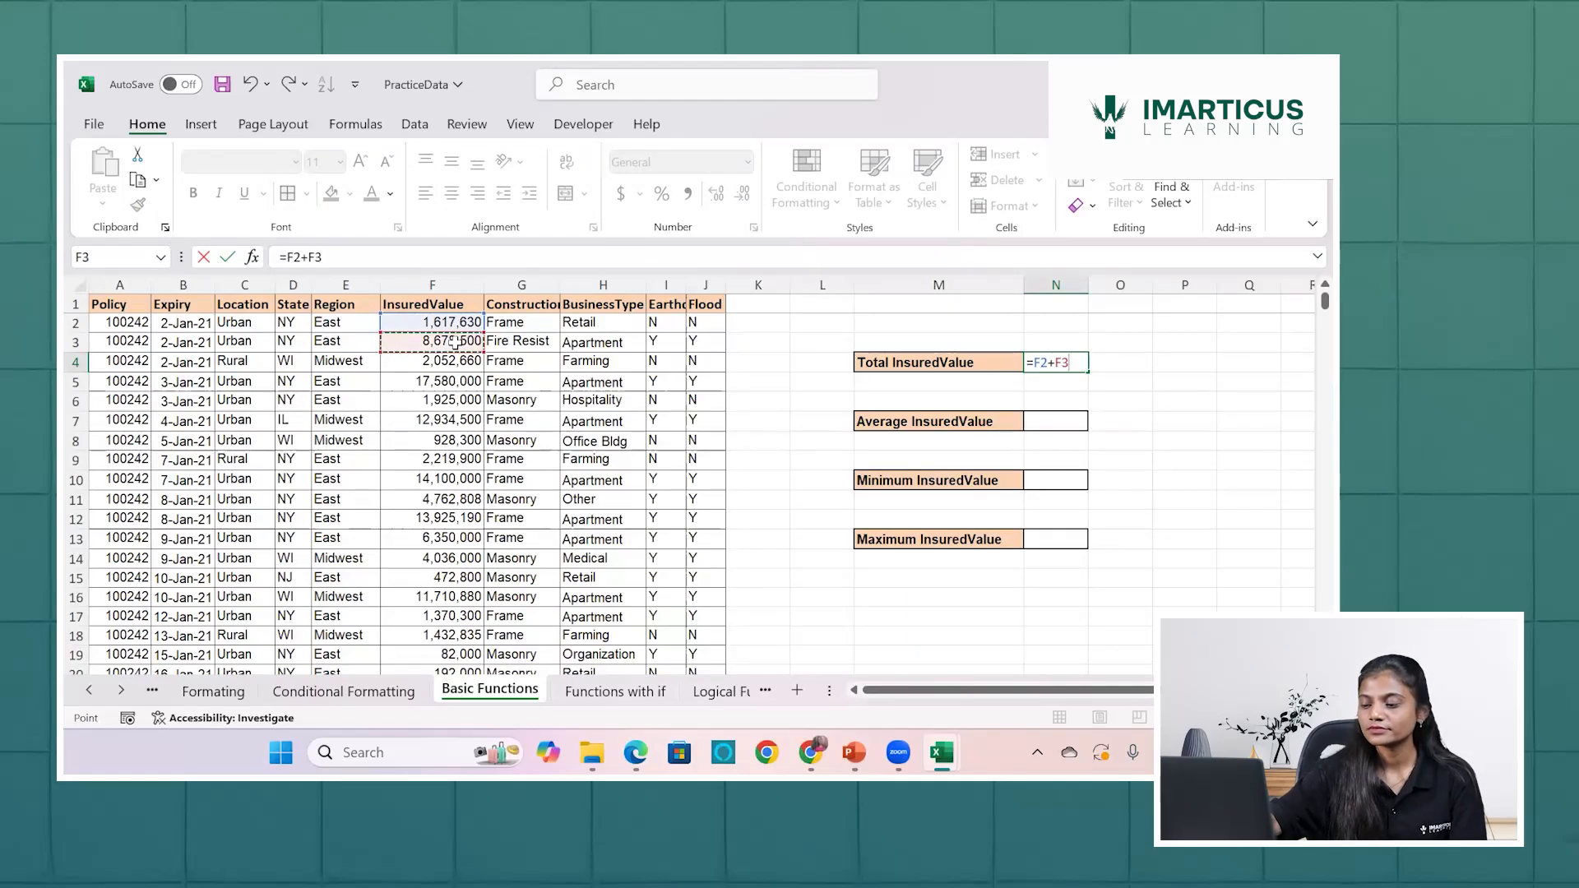
text(+)
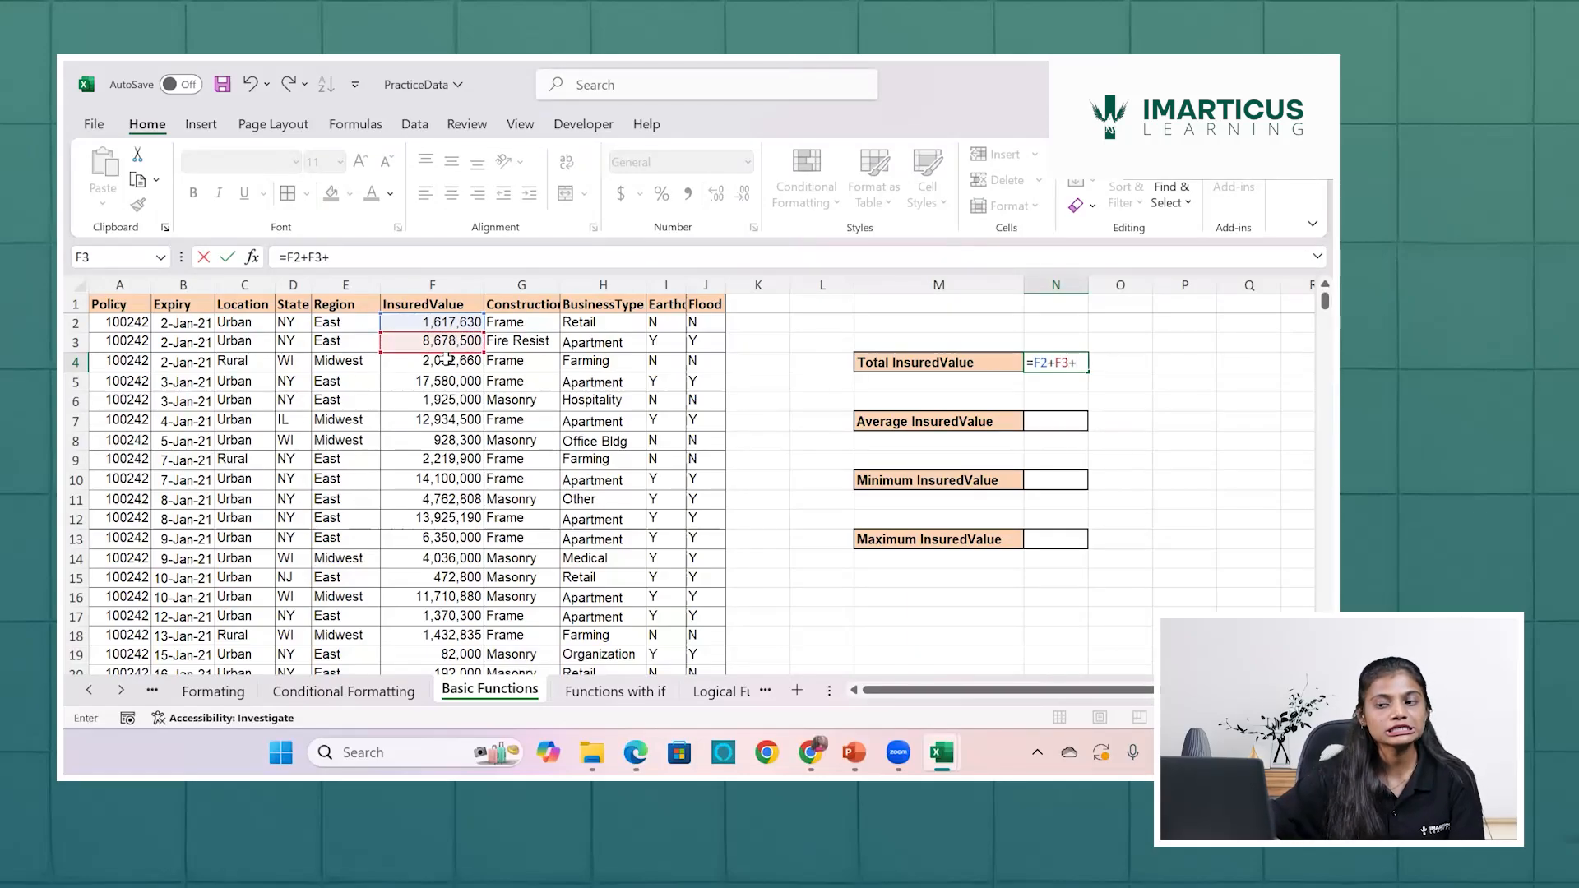
click(449, 358)
text(+)
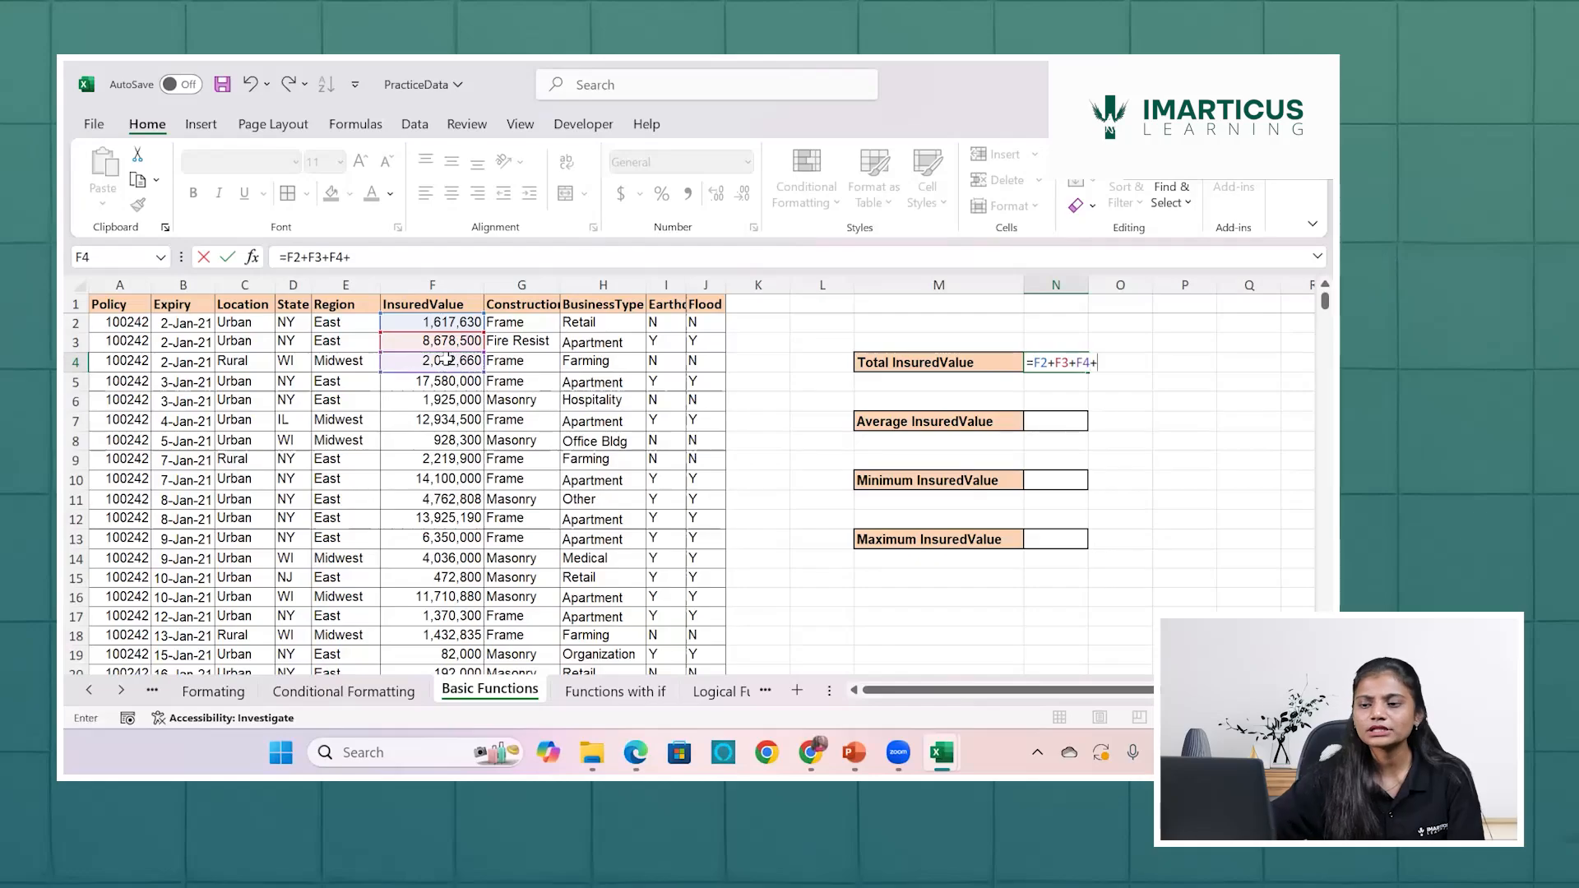
click(446, 379)
text(+)
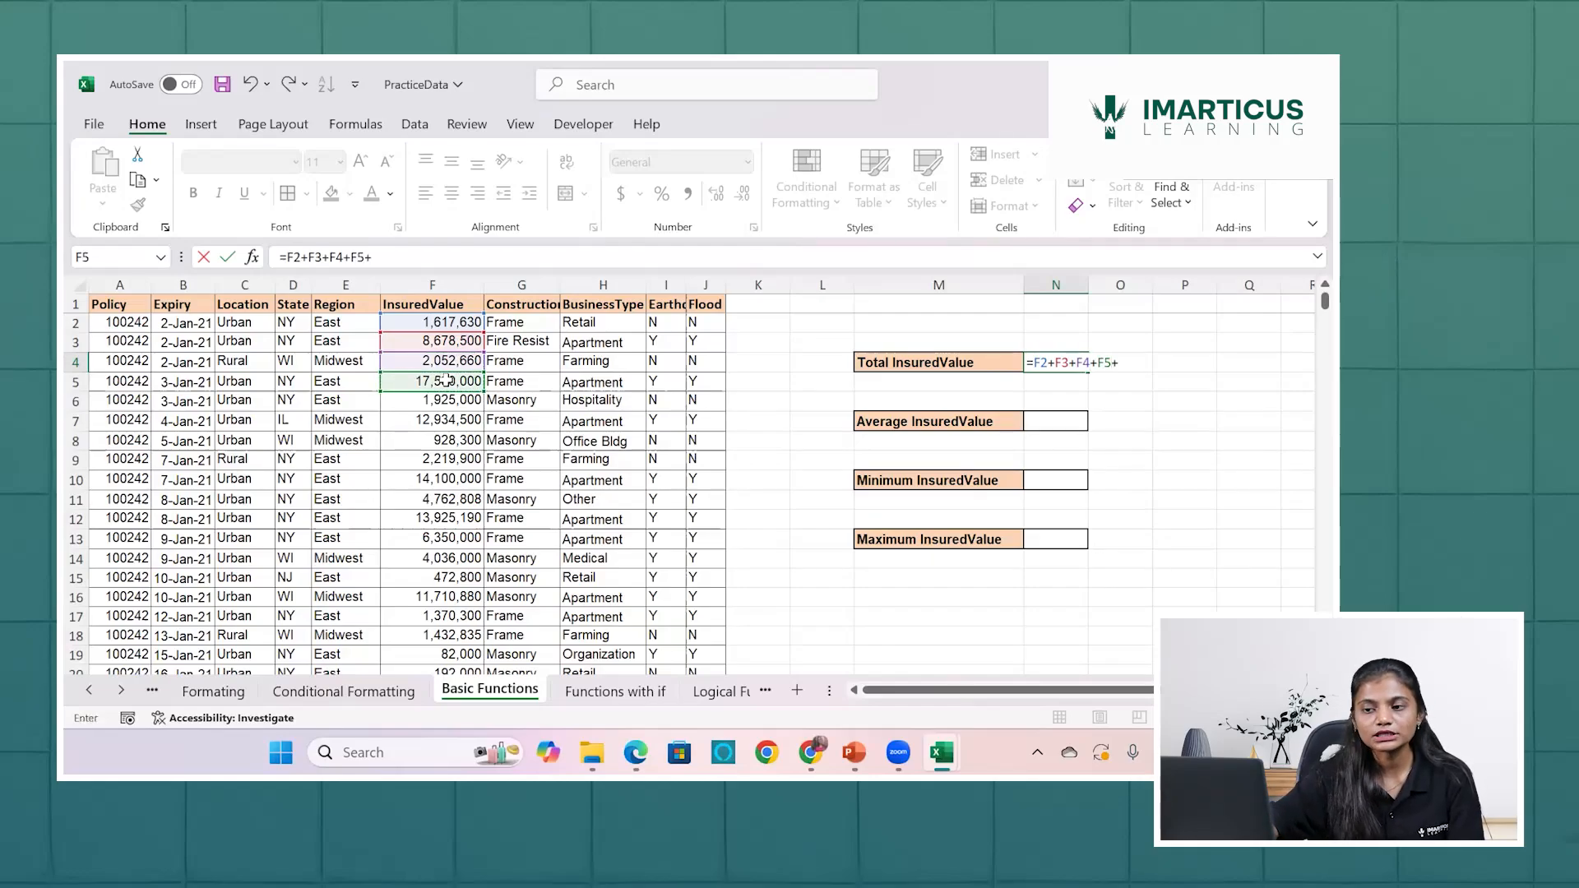
click(451, 396)
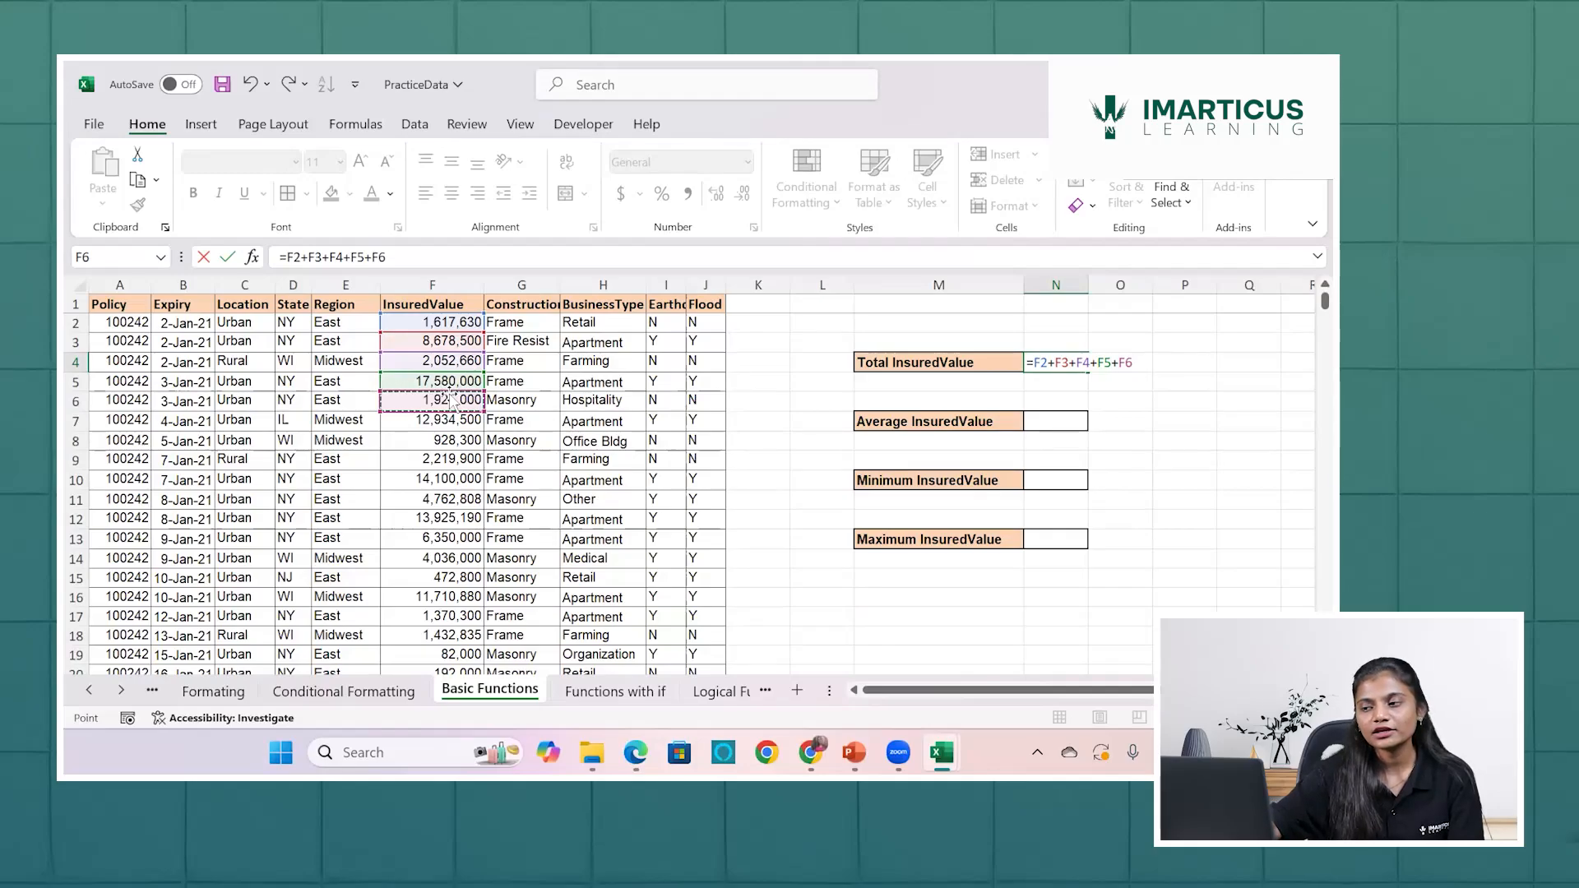
Discard the five-cell addition formula from the Total InsuredValue cell.
key(BackSpace)
key(BackSpace)
key(BackSpace)
key(BackSpace)
key(BackSpace)
key(BackSpace)
key(BackSpace)
key(BackSpace)
key(BackSpace)
key(BackSpace)
key(BackSpace)
key(BackSpace)
key(BackSpace)
key(BackSpace)
key(BackSpace)
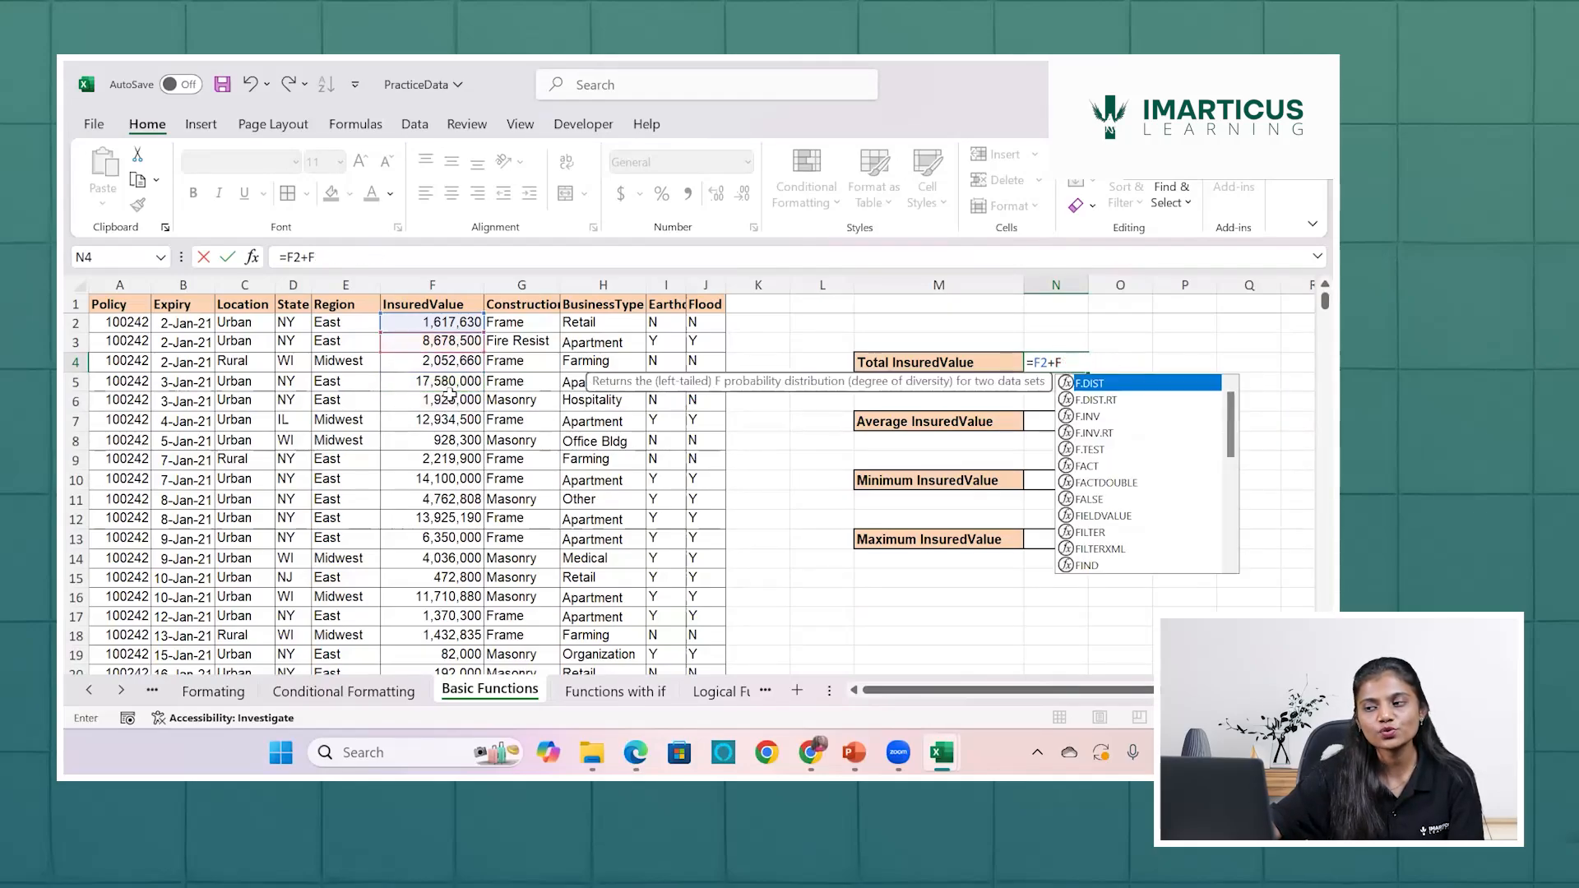
key(Escape)
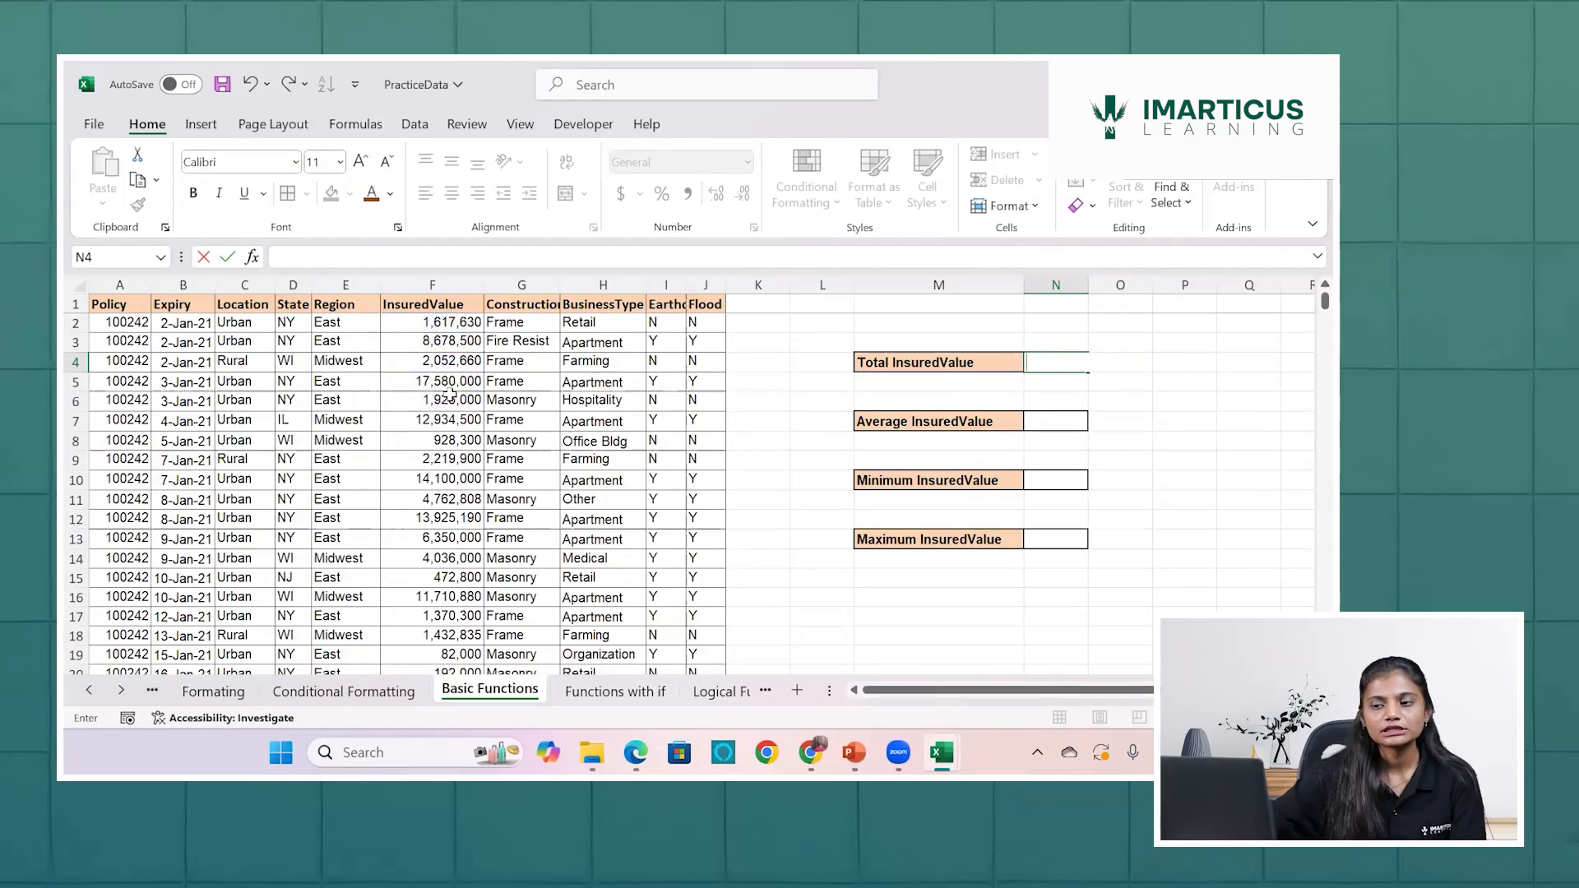
Select all InsuredValue amounts from F2 to F501 and examine how many entries need totalling.
click(440, 322)
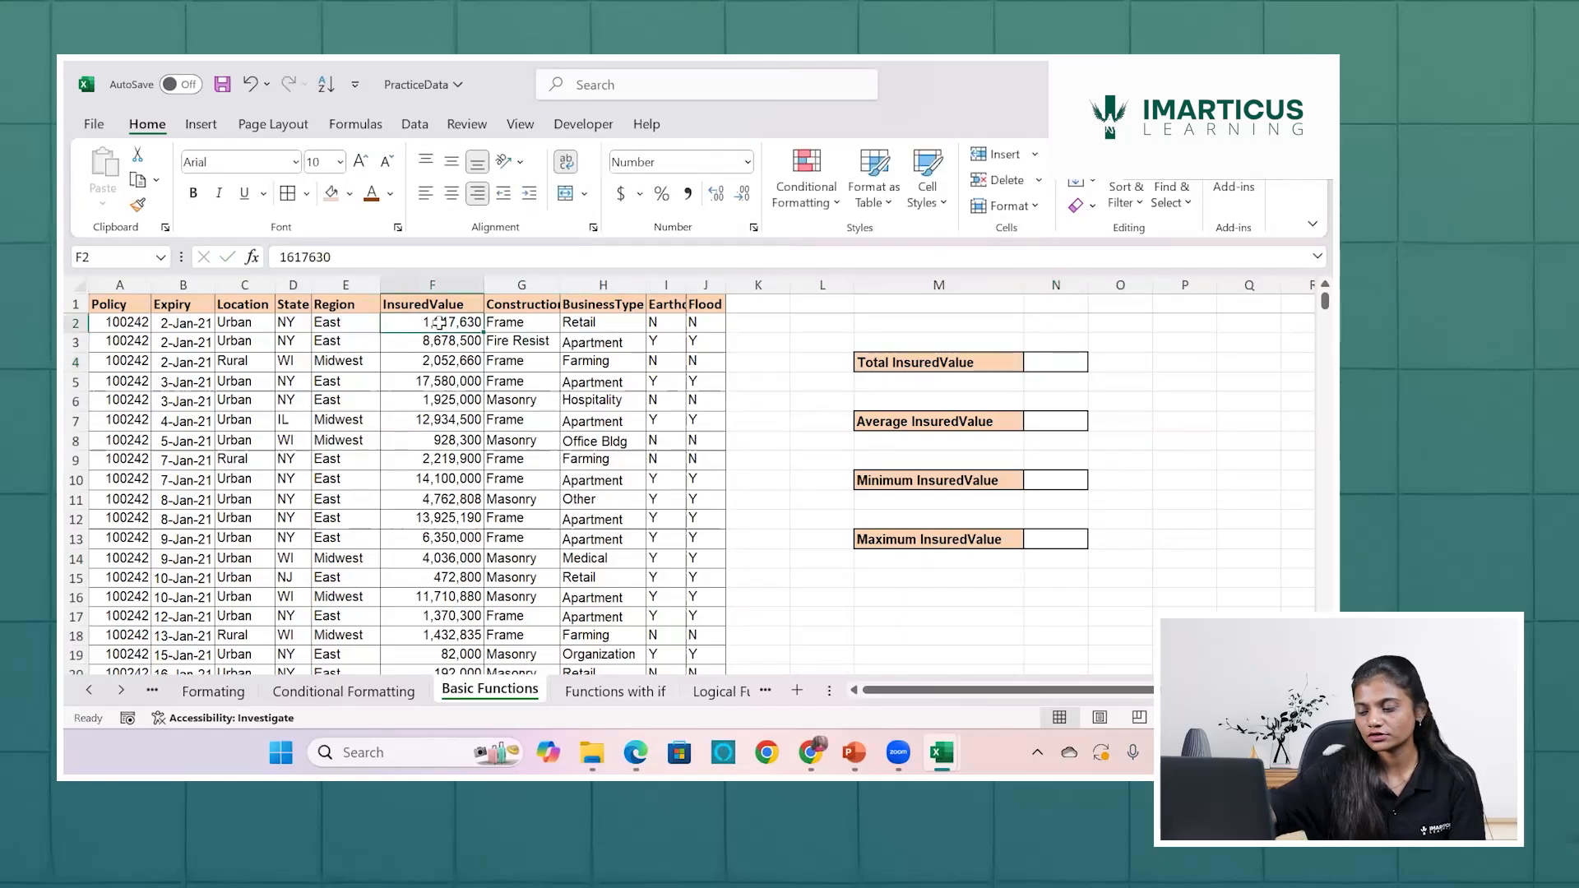
key(ctrl+shift+Down)
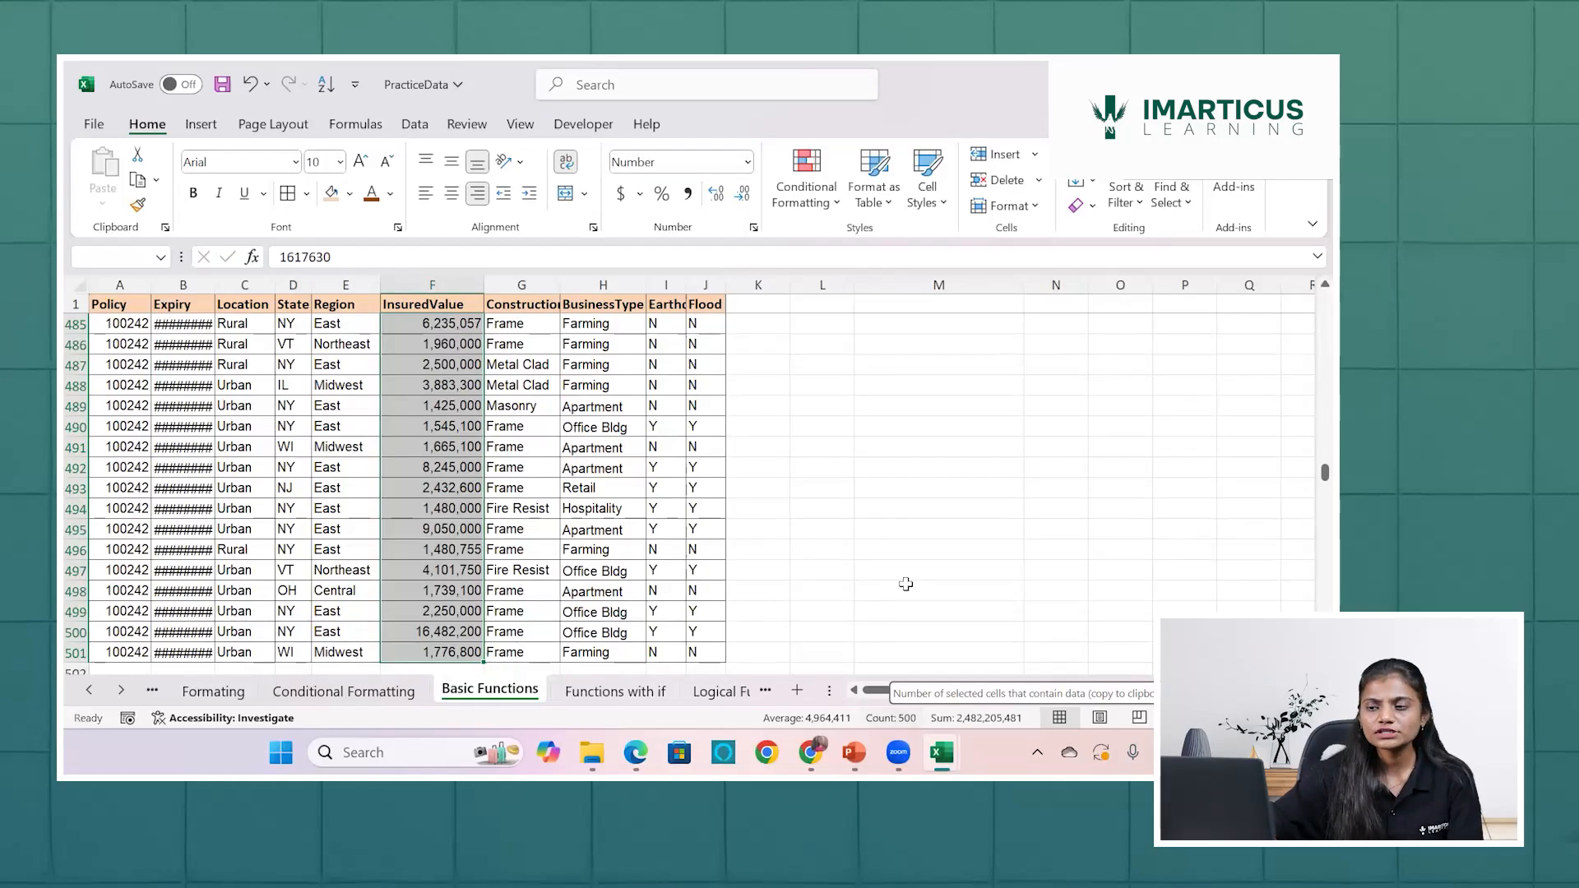
scroll(899, 475, up, 1)
scroll(899, 474, up, 20)
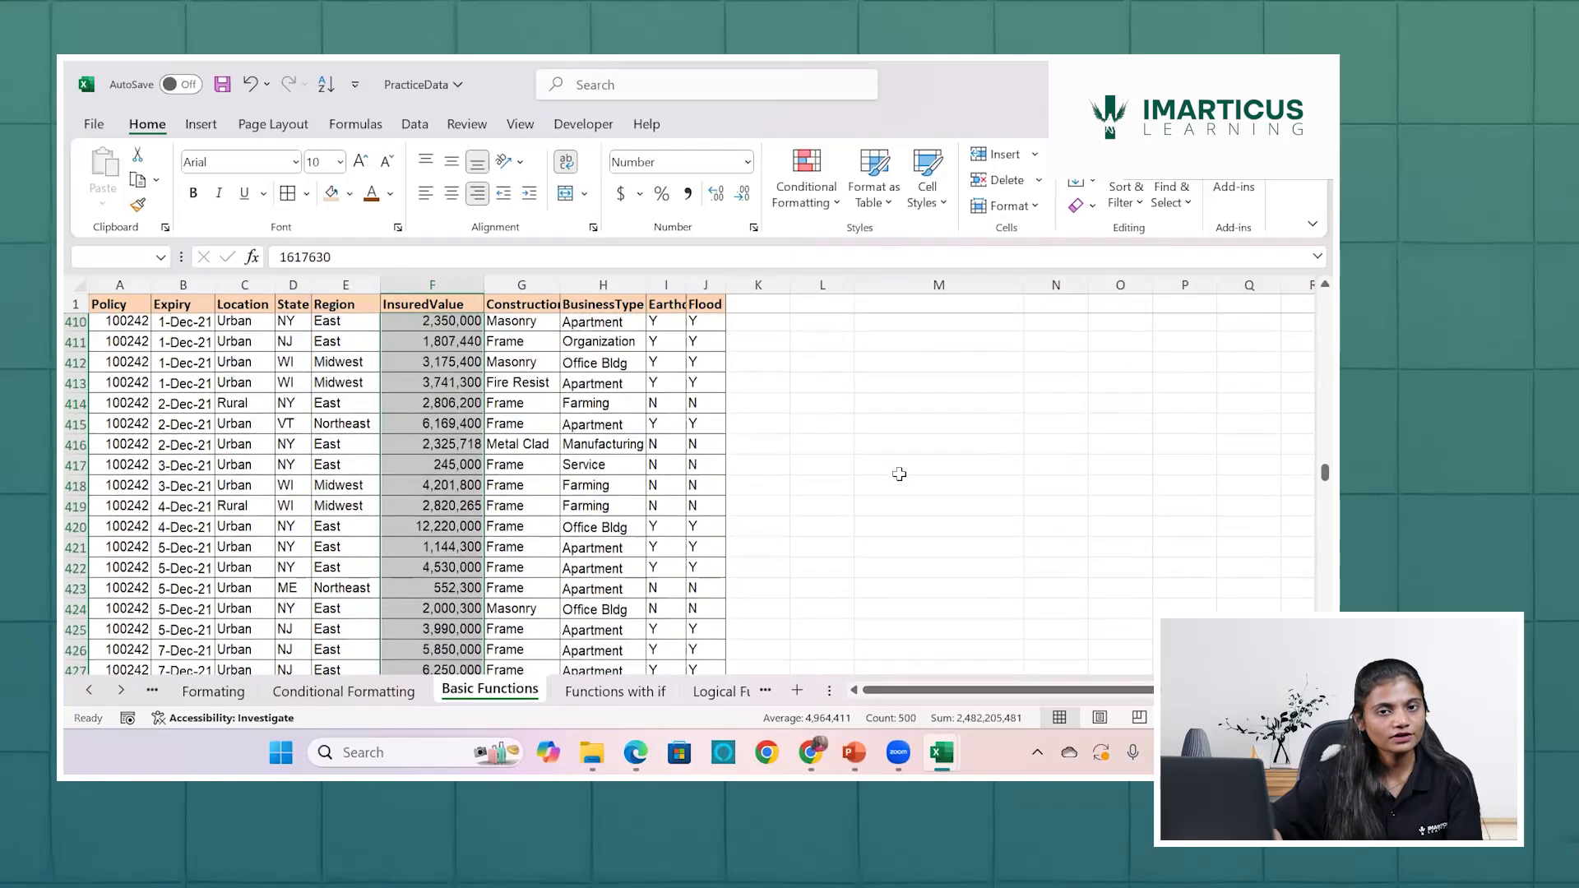
scroll(899, 475, up, 20)
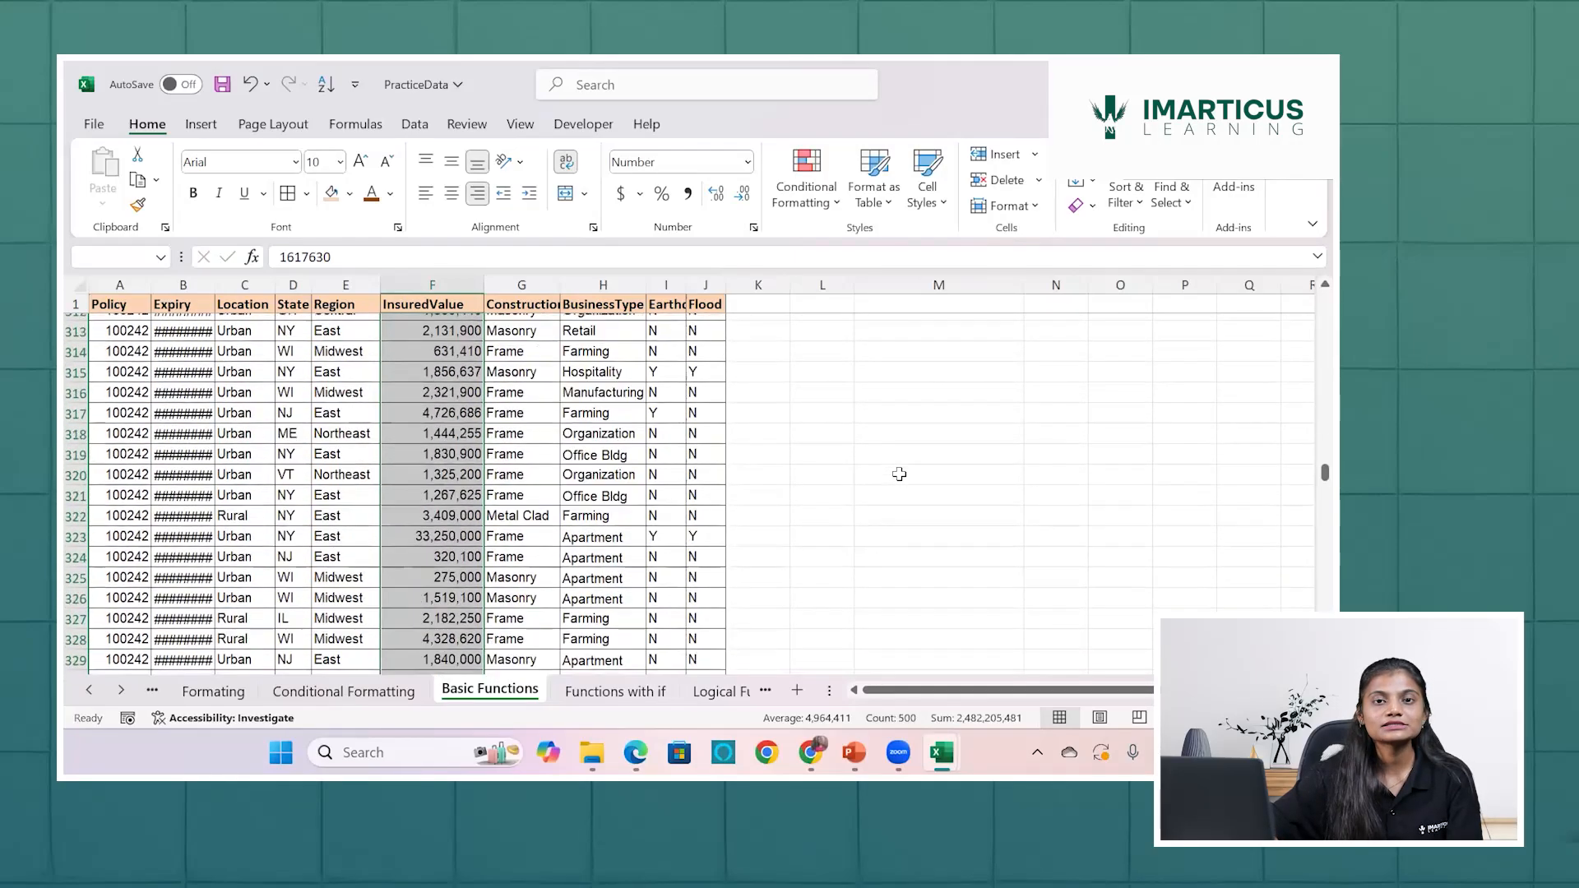
scroll(898, 475, up, 20)
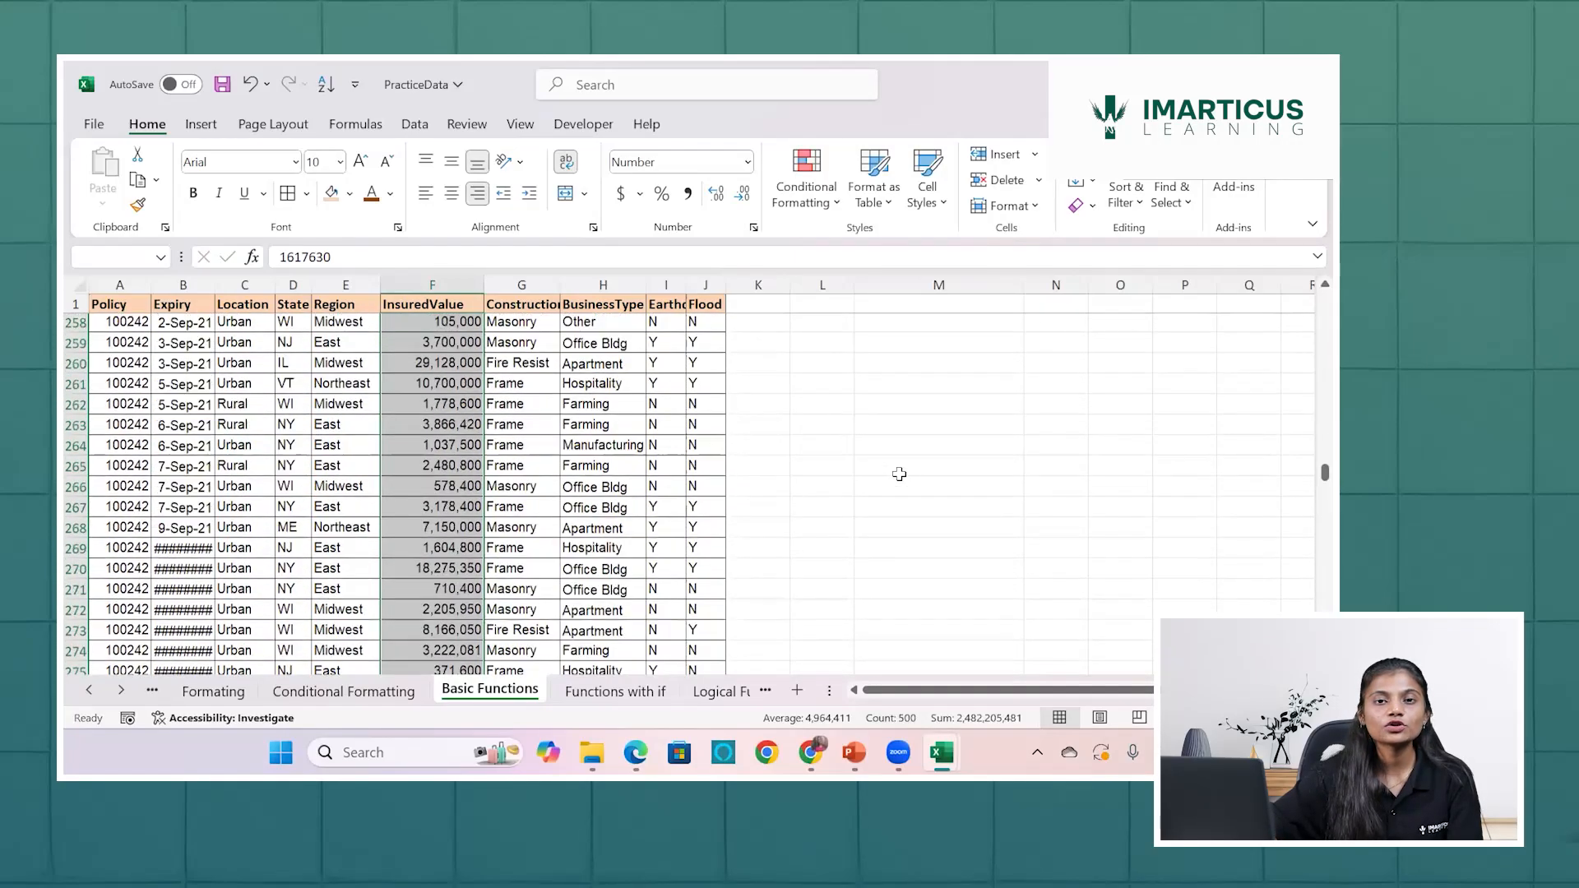
scroll(899, 475, up, 3)
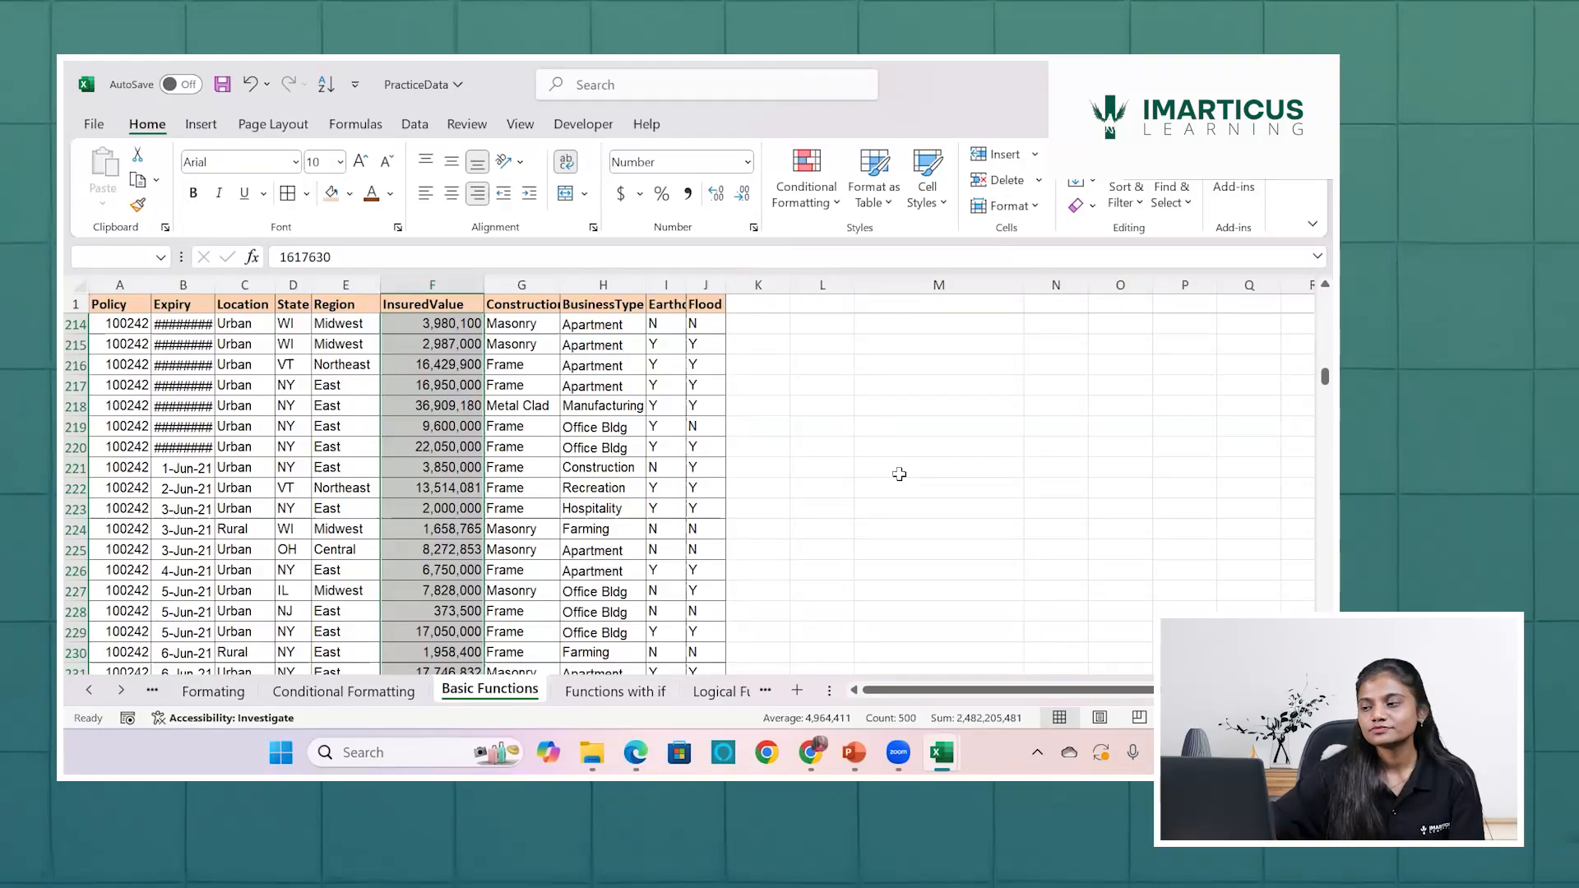
scroll(1307, 378, up, 20)
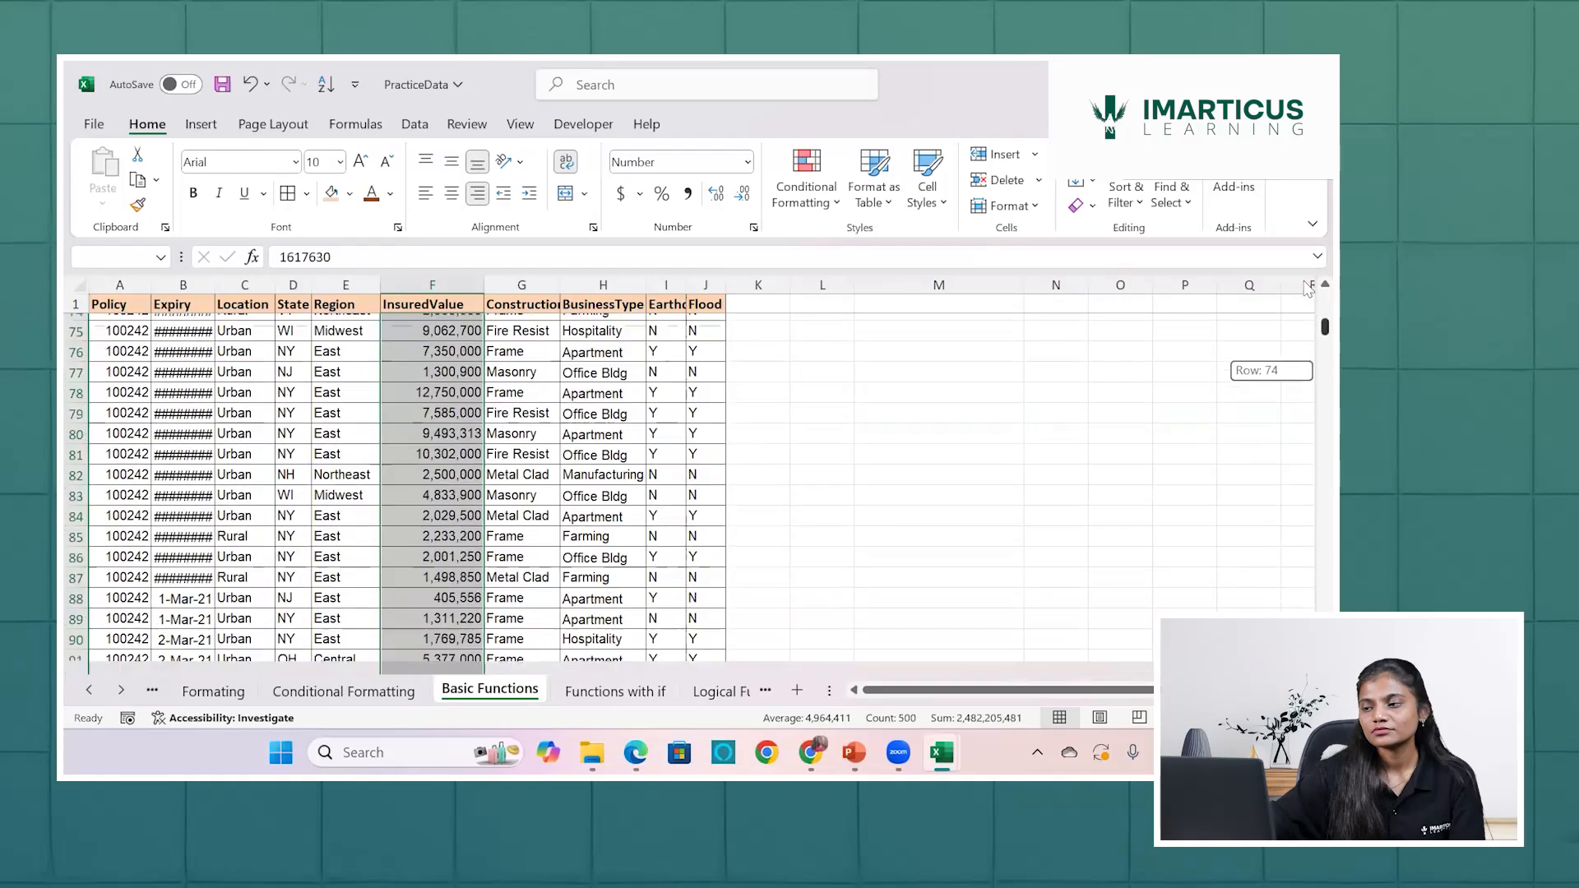
Try the plain range reference =F2:F501 in the Total InsuredValue cell N4, and undo the entry.
click(1044, 359)
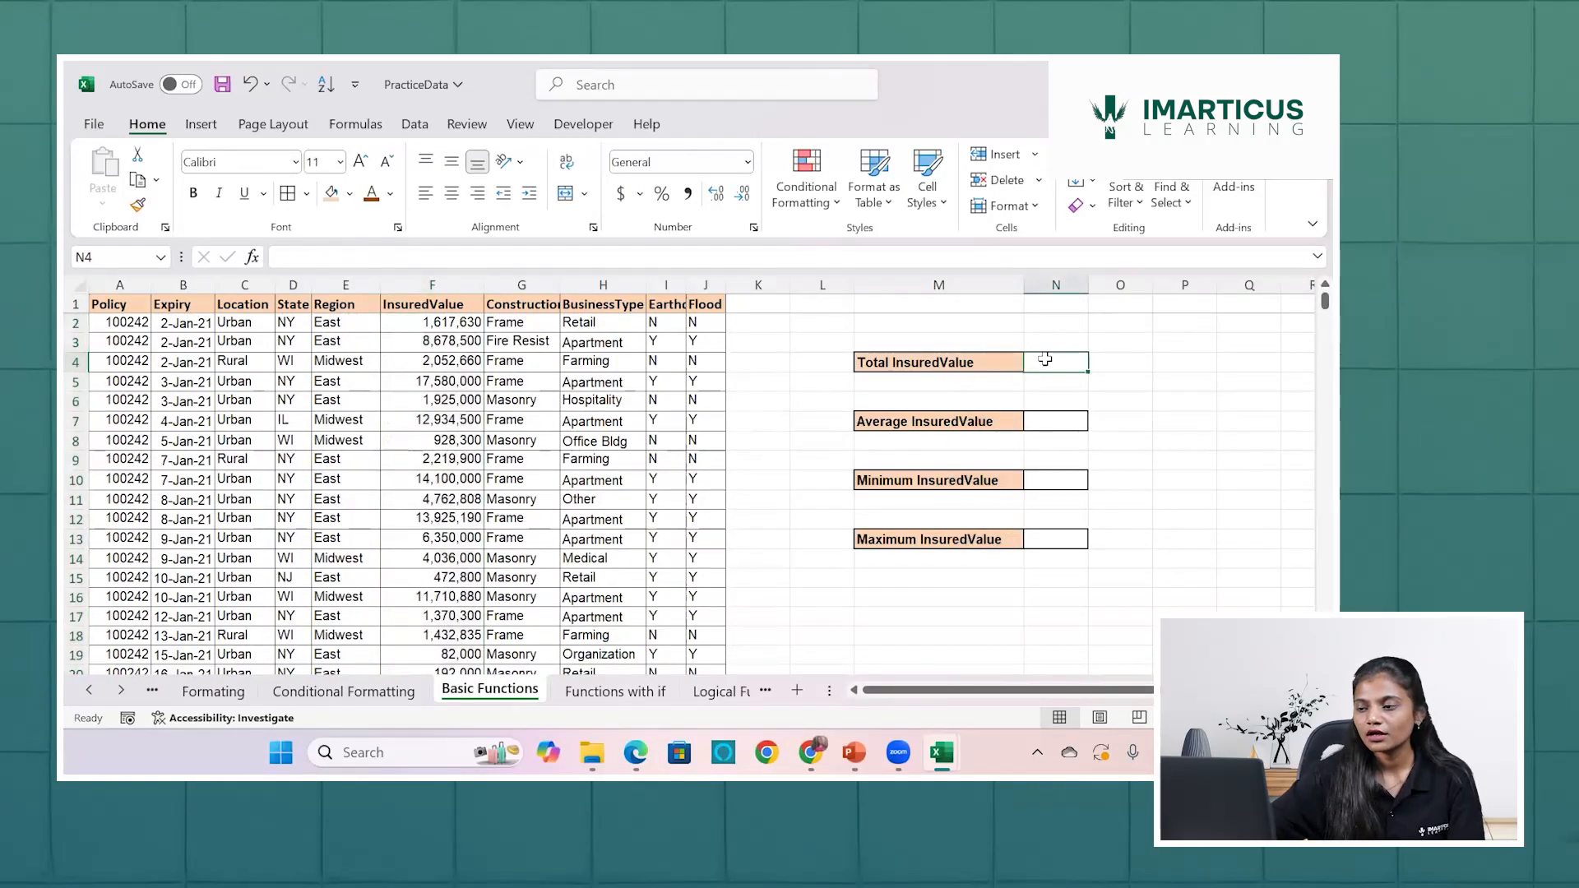
text(=)
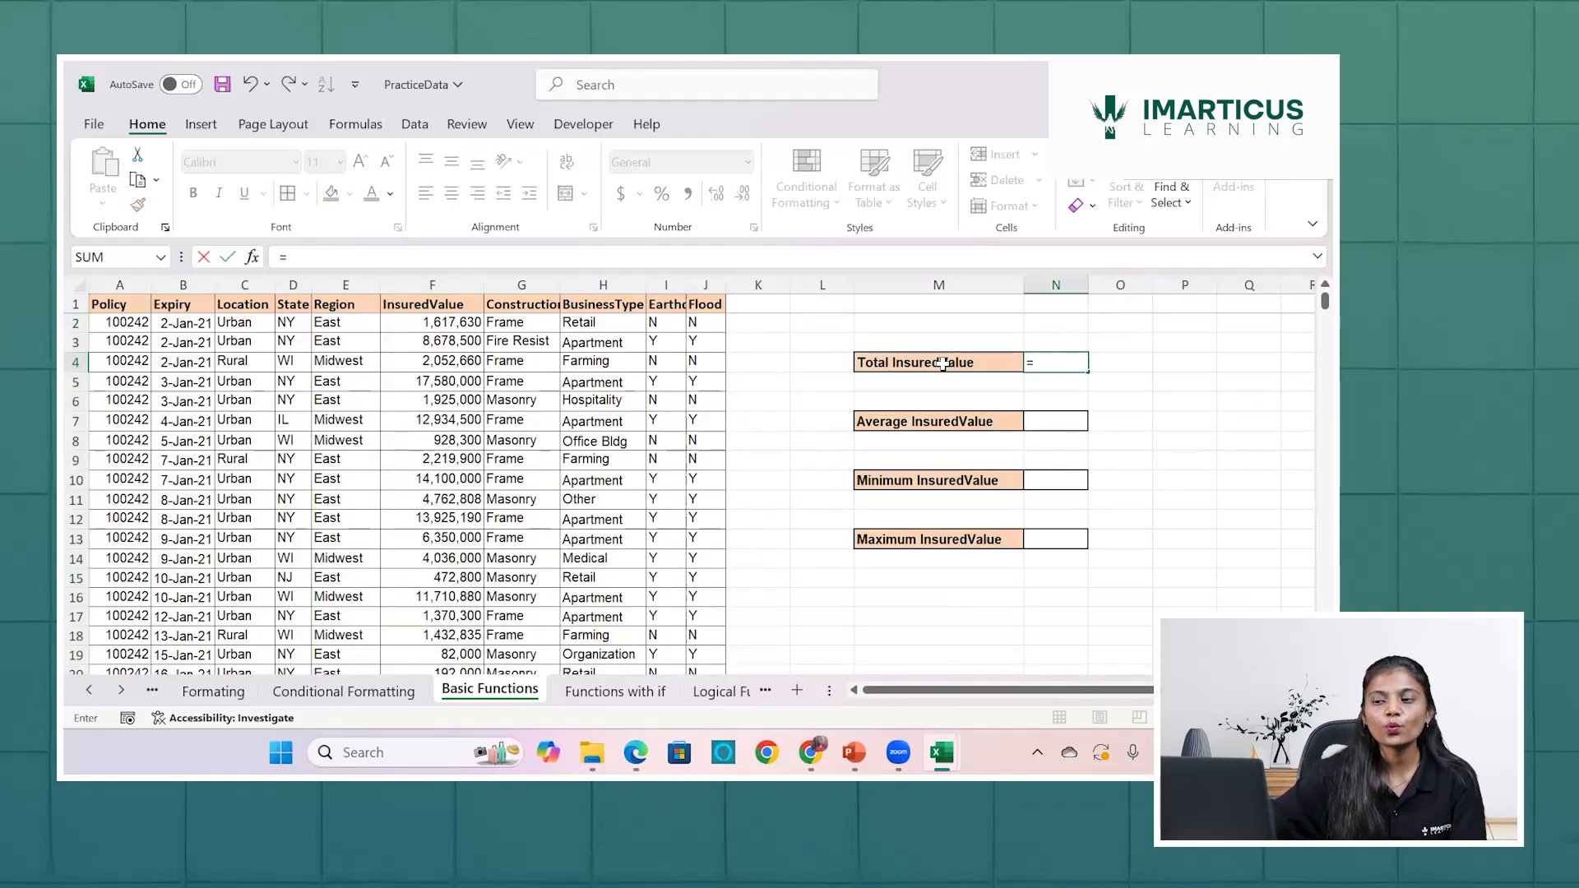
click(445, 327)
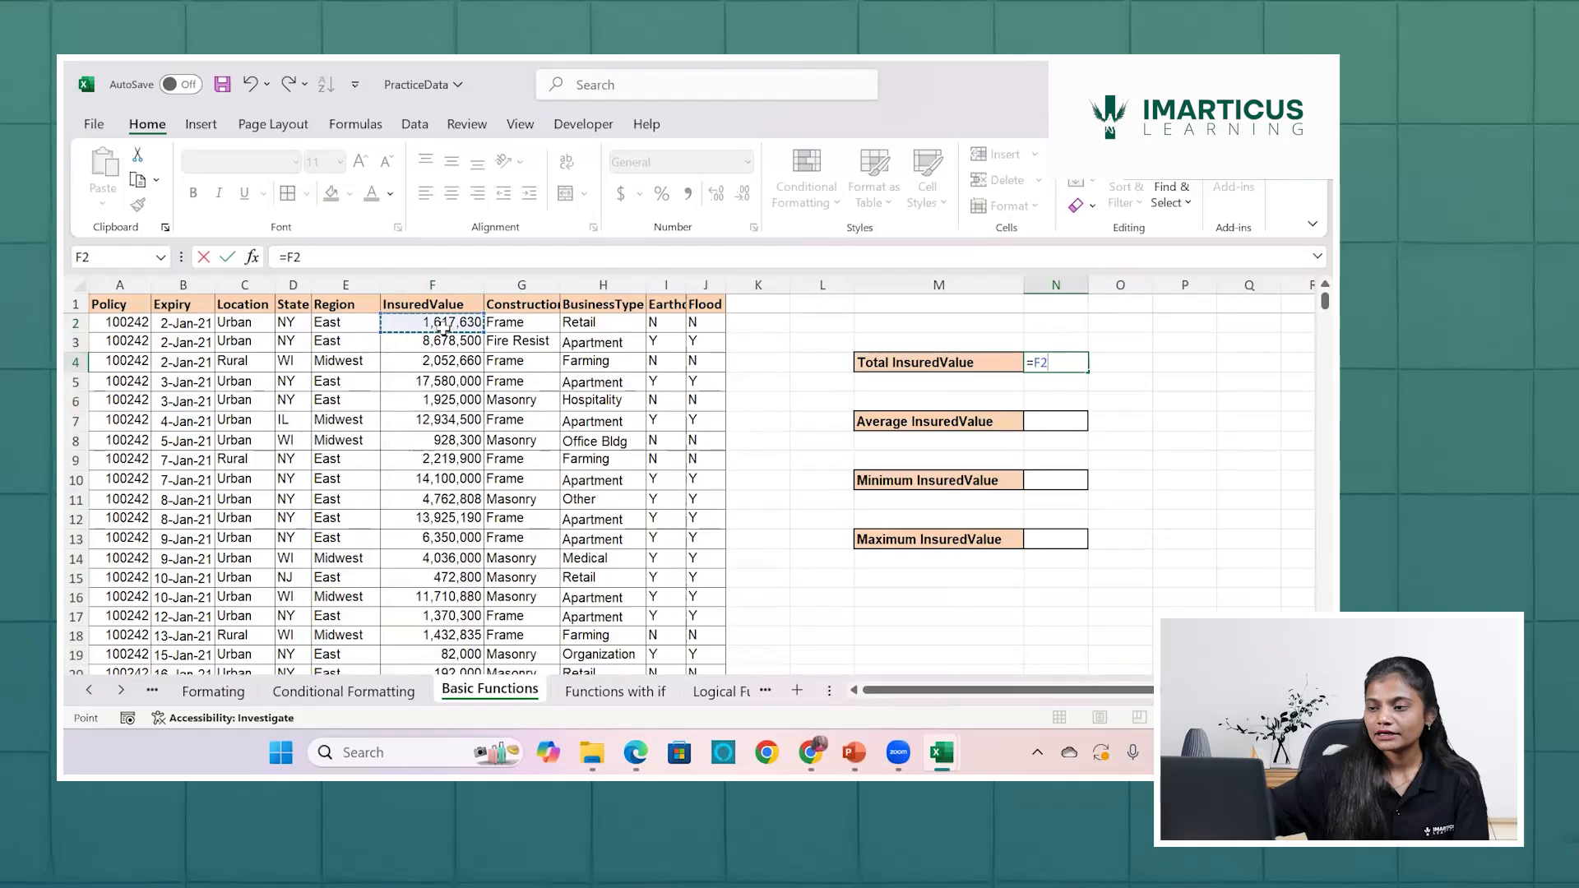
key(ctrl+shift+Down)
key(Return)
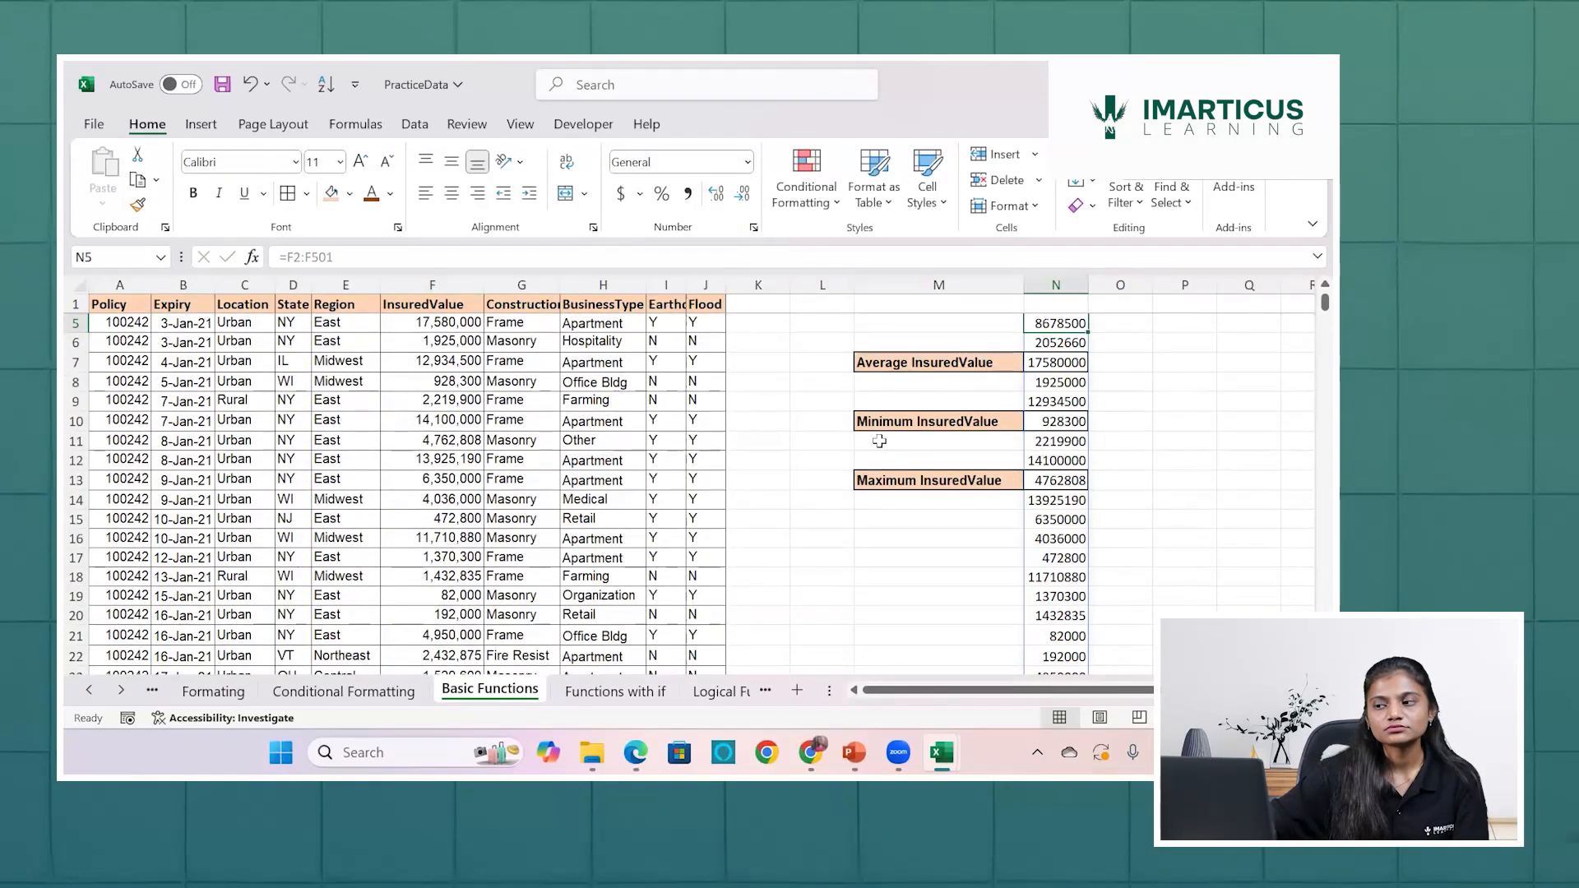
scroll(942, 452, up, 2)
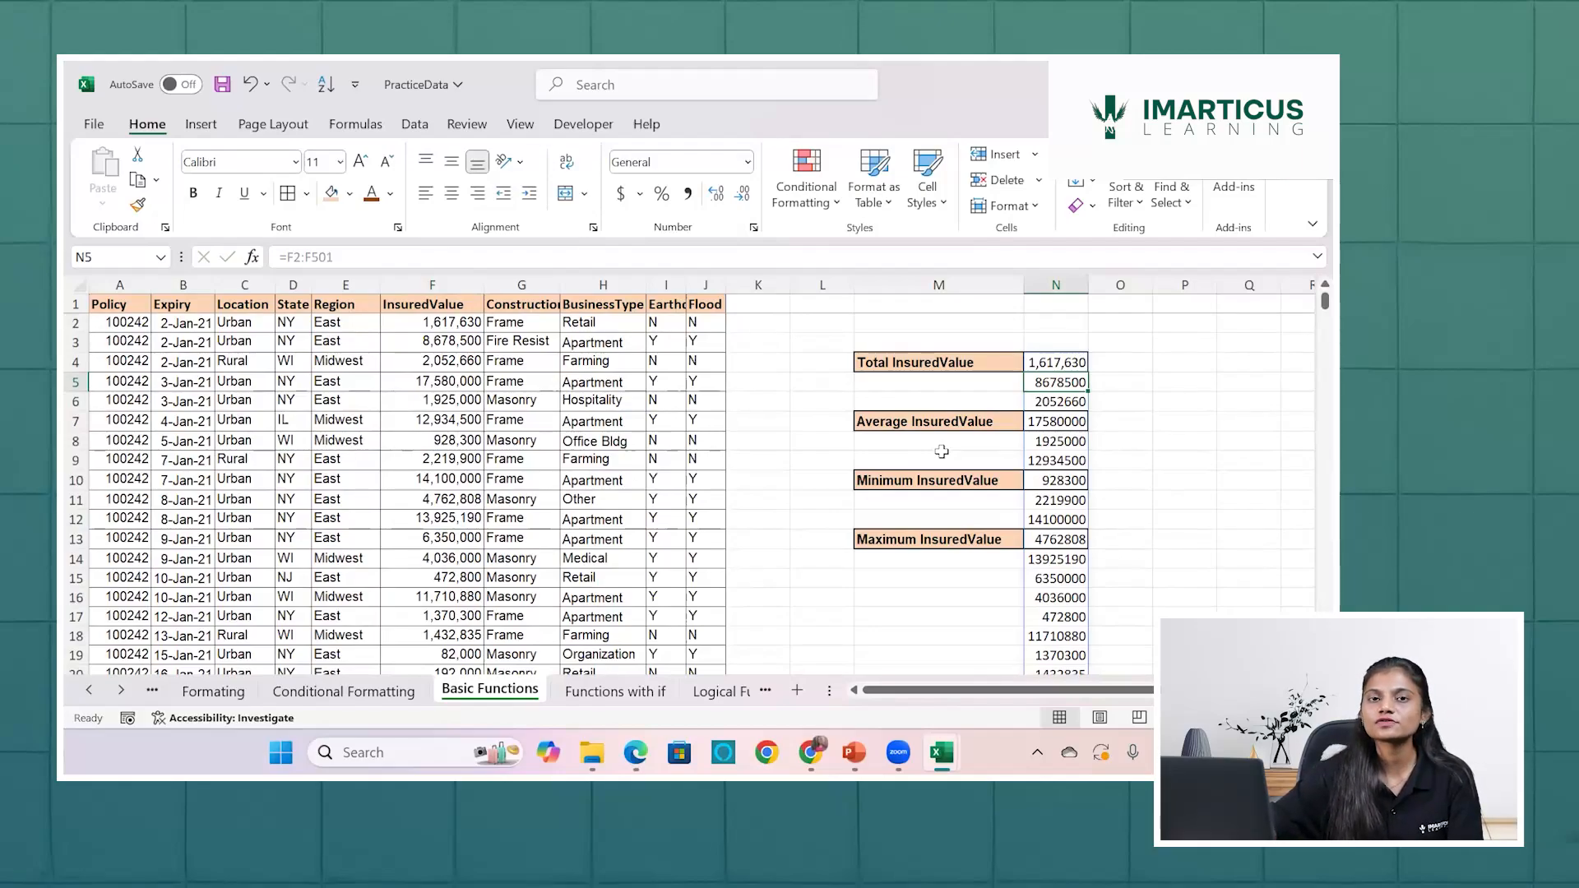
key(ctrl+z)
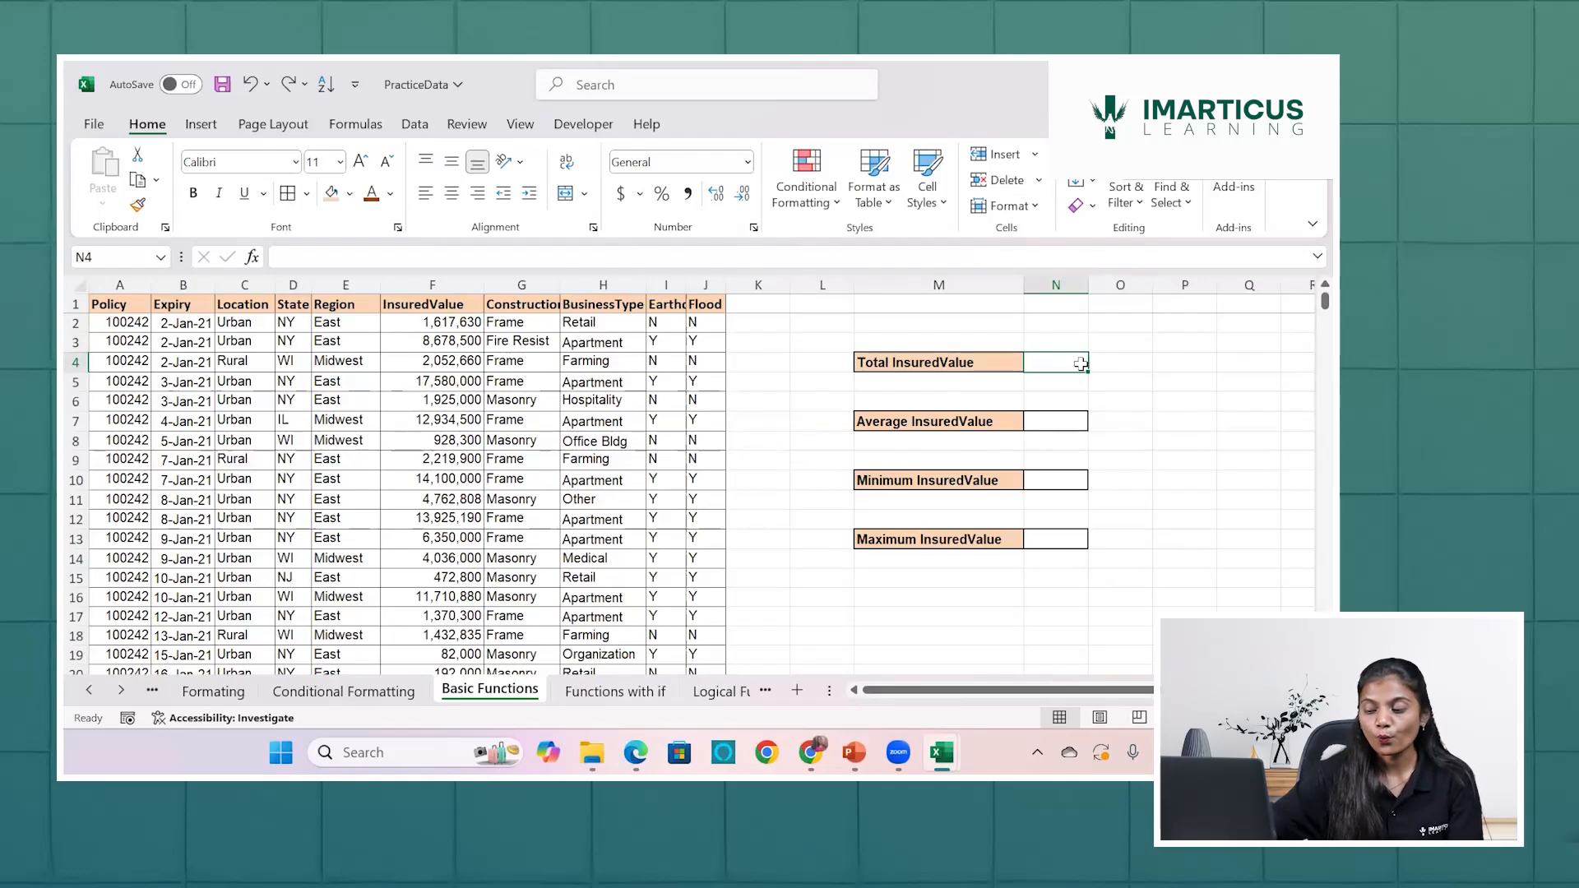
Build the addition formula =F2+F3+F4+F5 in the Total InsuredValue cell N4.
text(=)
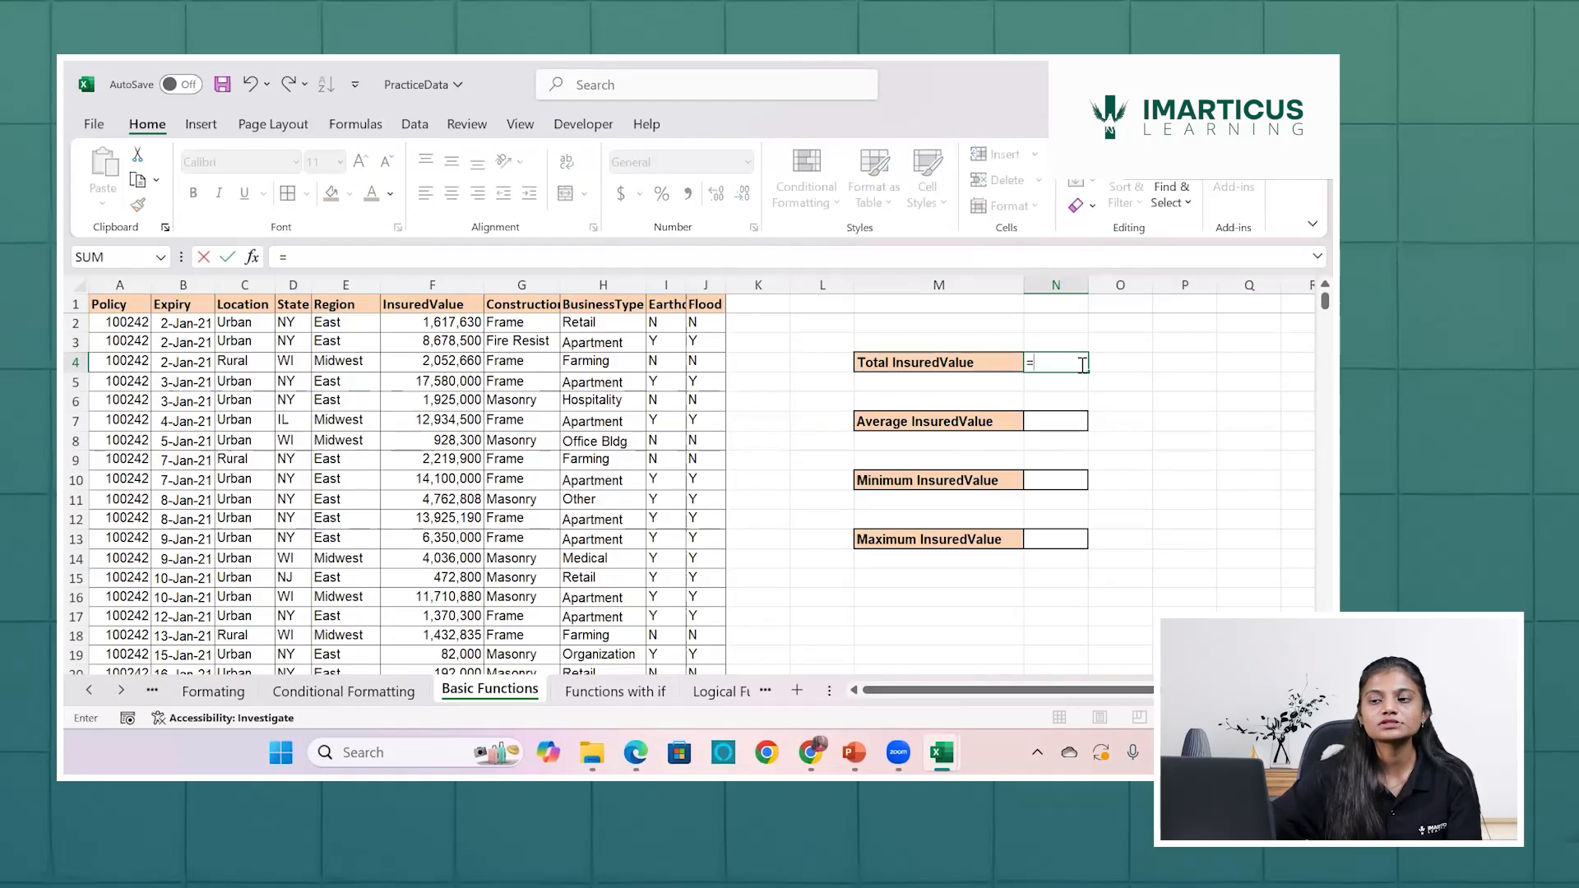
click(441, 321)
text(+)
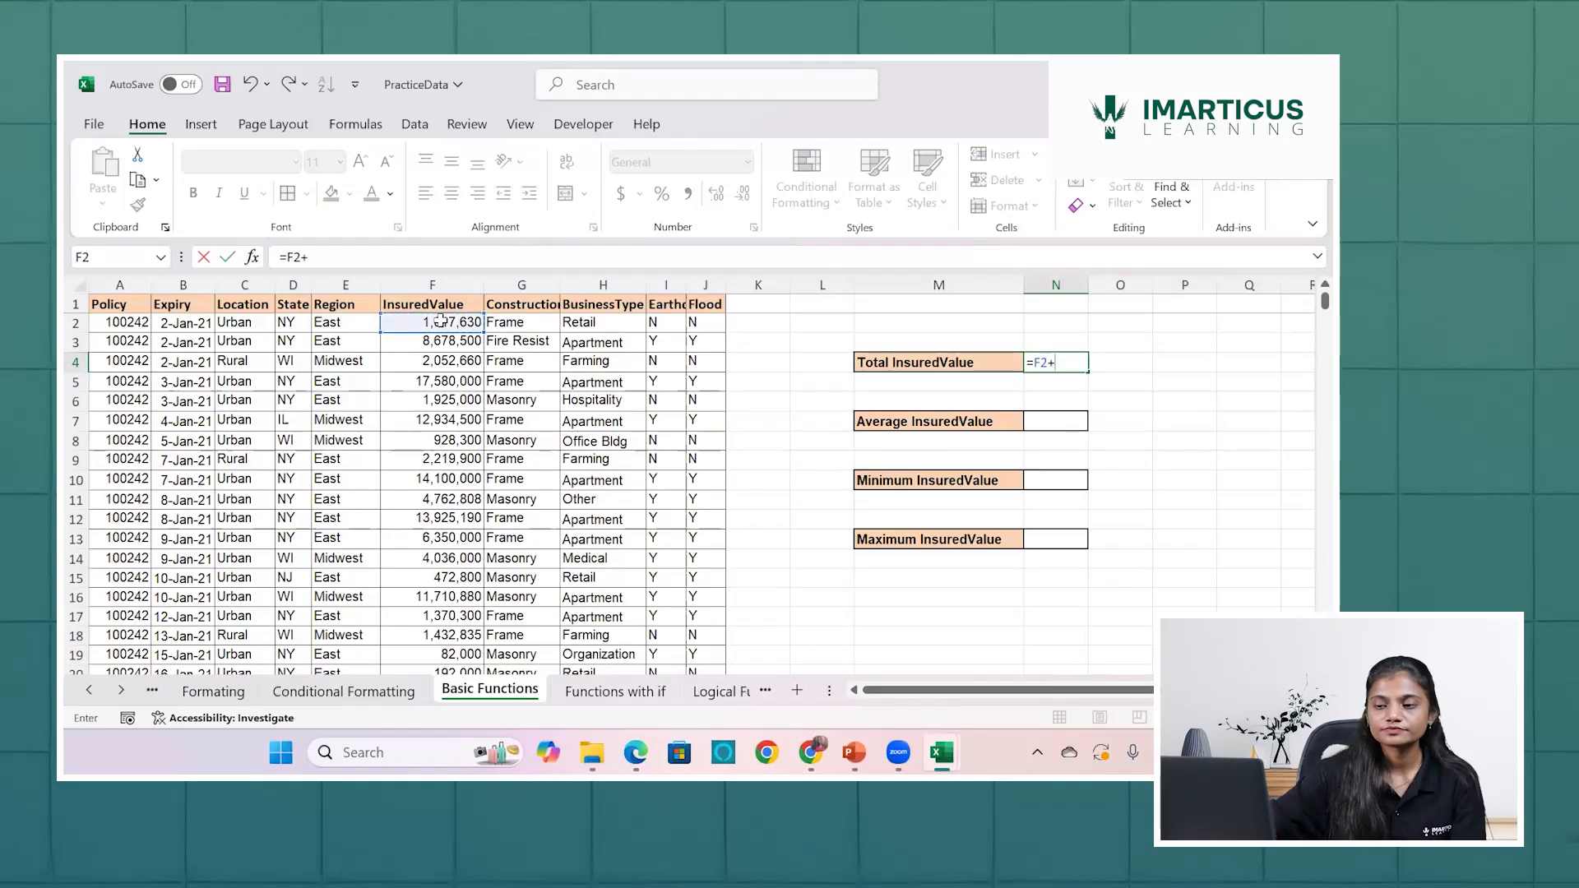
click(438, 347)
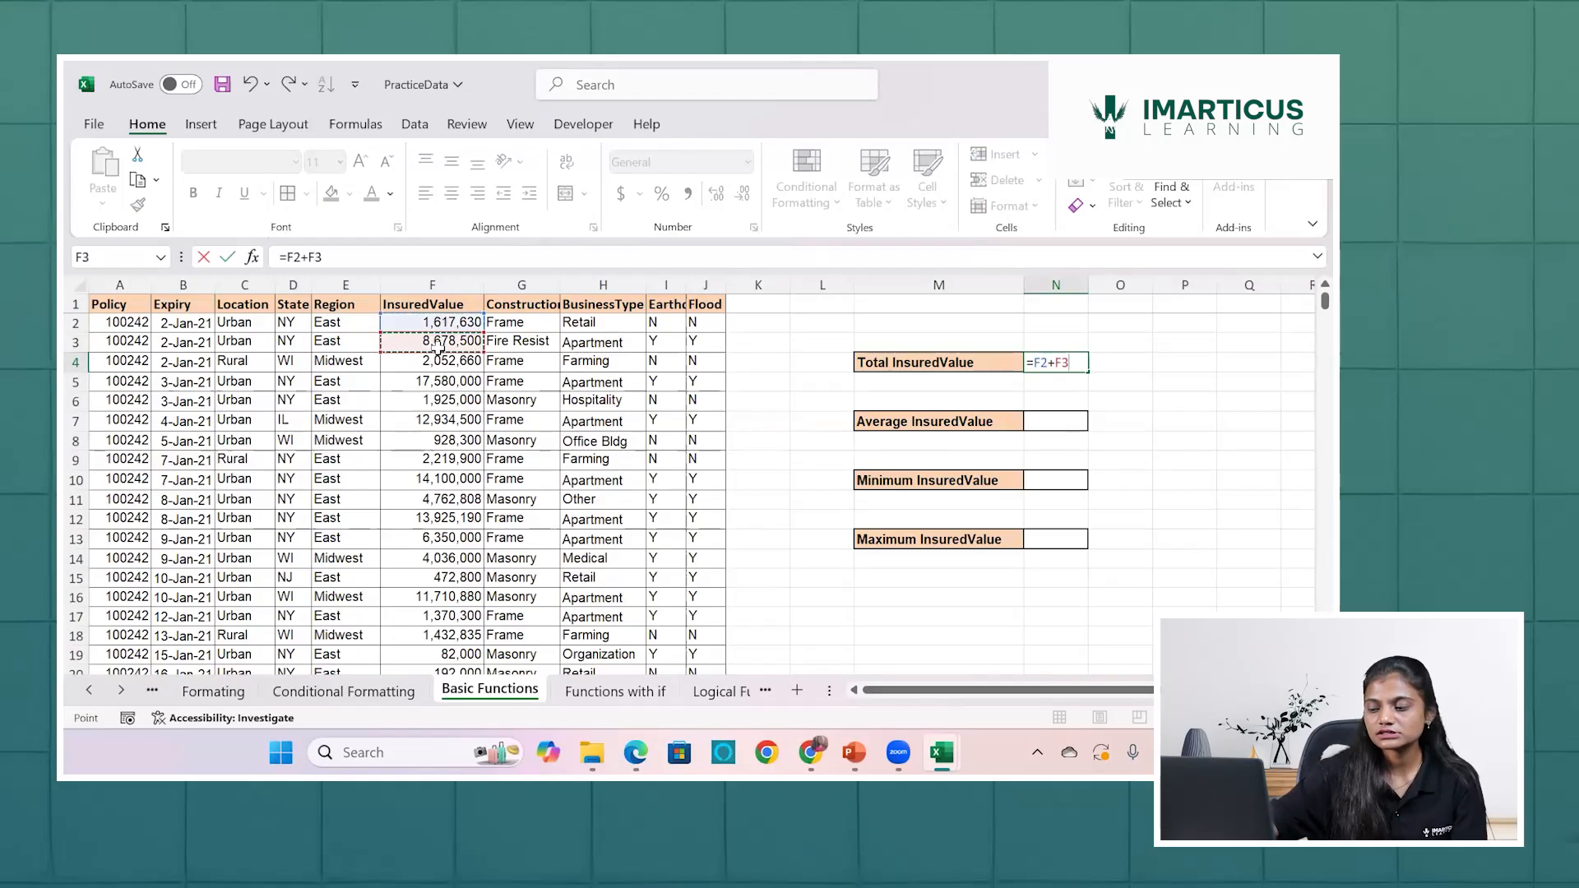
text(+)
click(442, 360)
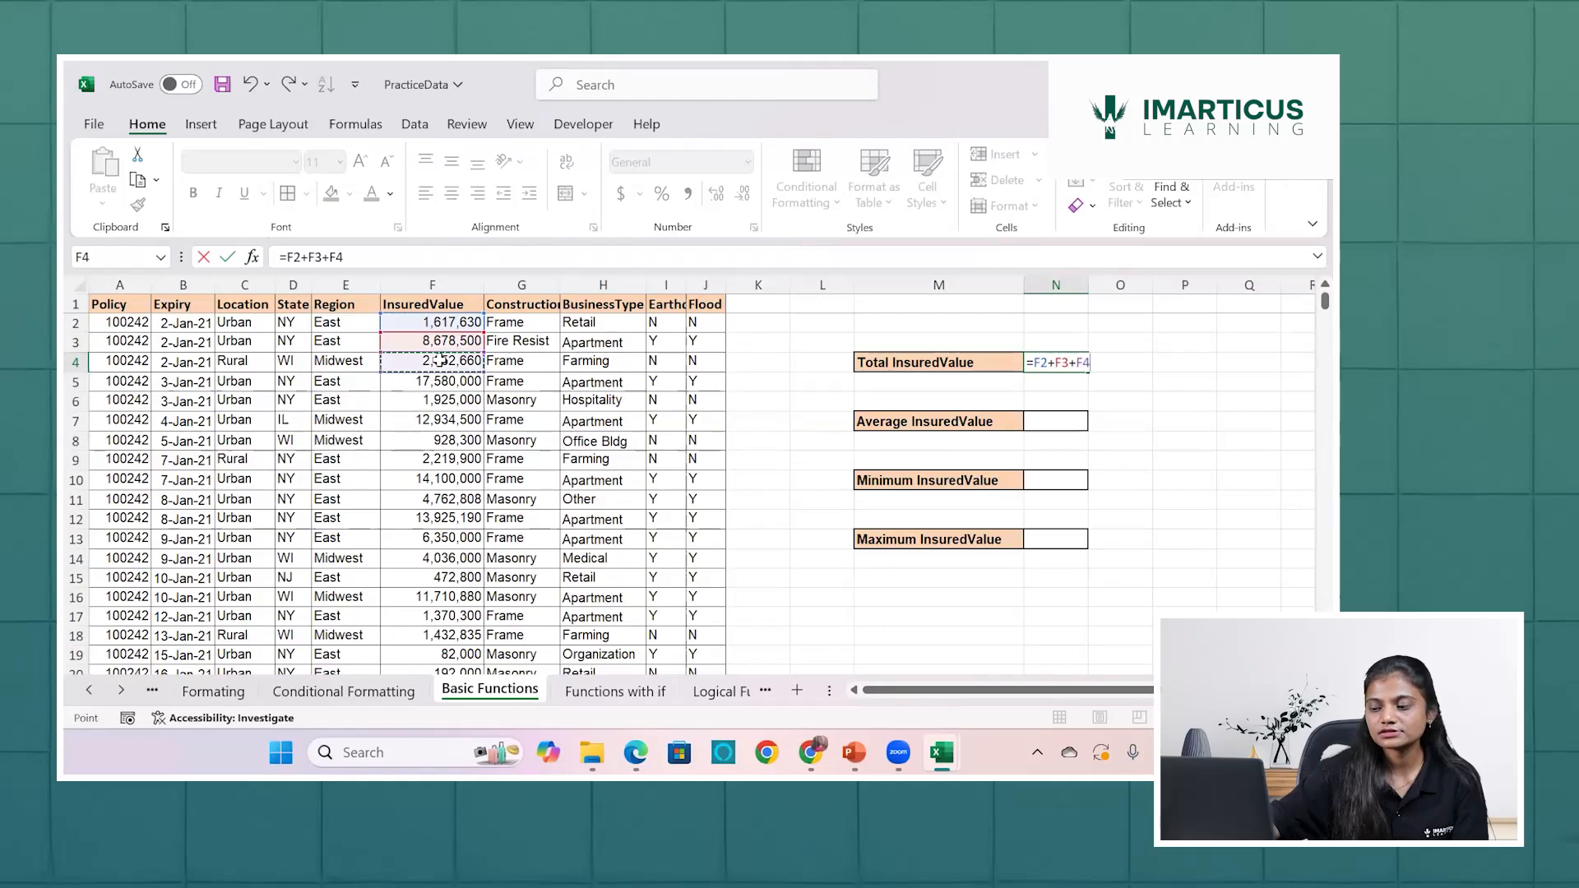
text(+)
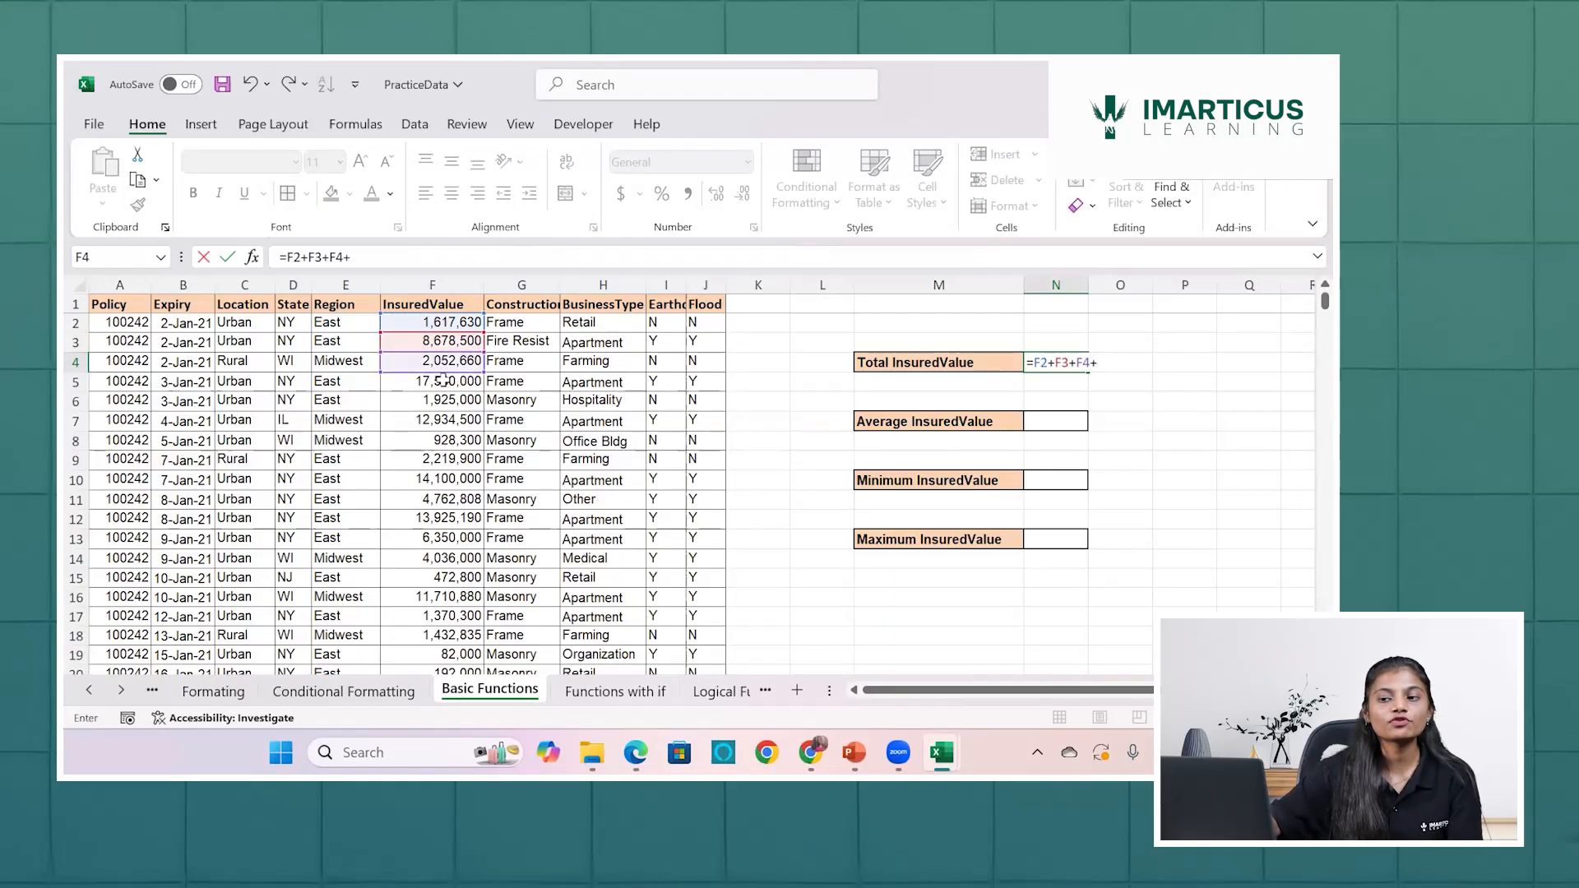
click(444, 380)
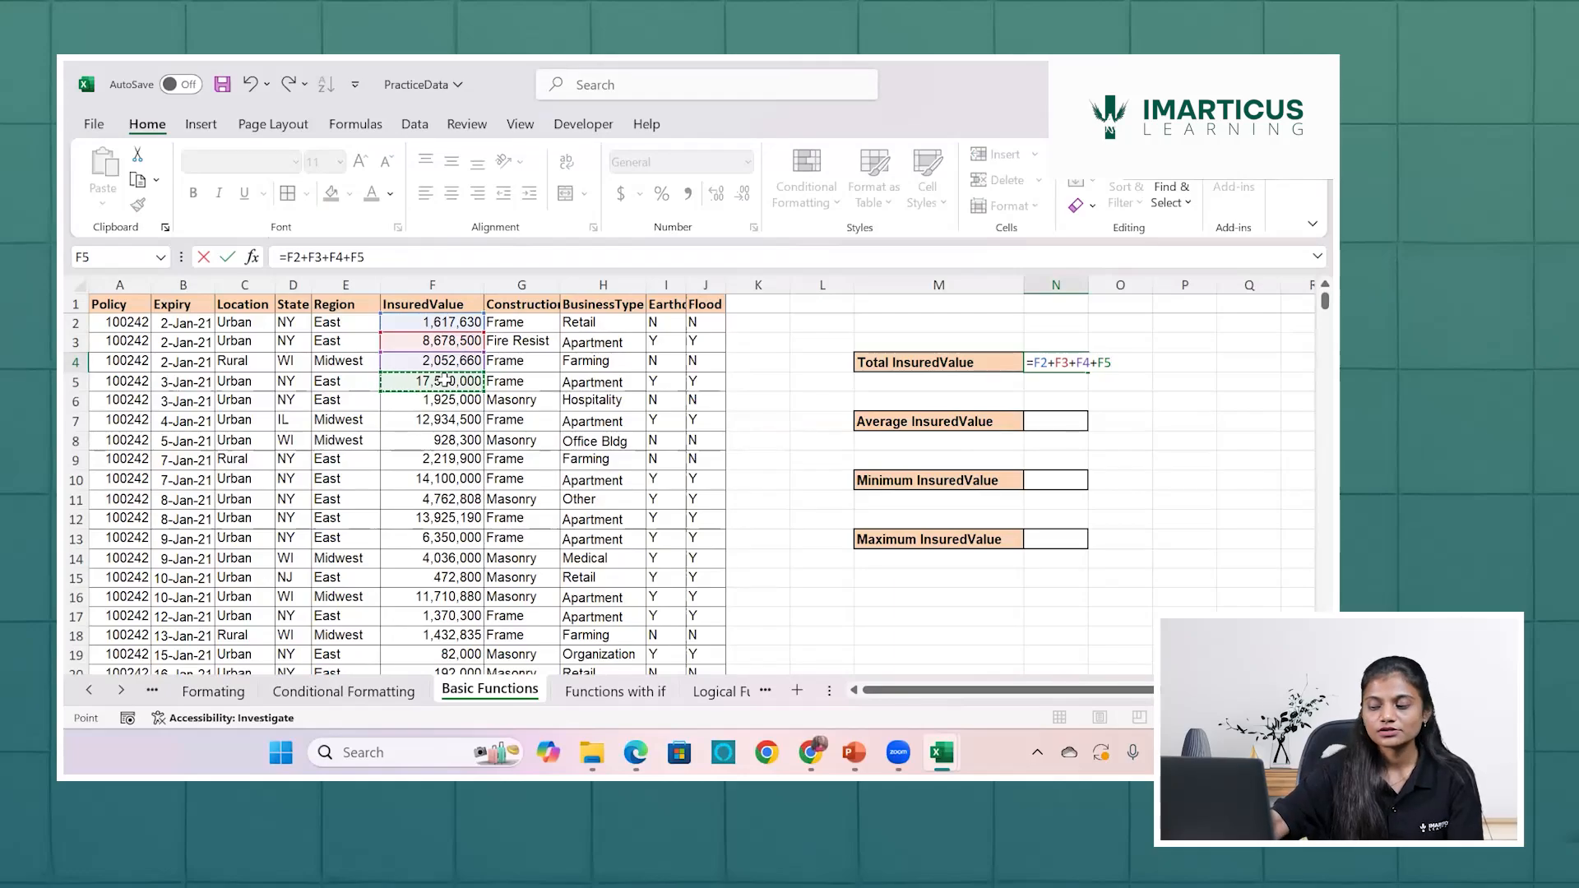
Erase the cell additions from the Total InsuredValue formula in N4, keeping only the equals sign.
key(BackSpace)
key(BackSpace)
key(BackSpace)
key(BackSpace)
key(BackSpace)
key(BackSpace)
key(BackSpace)
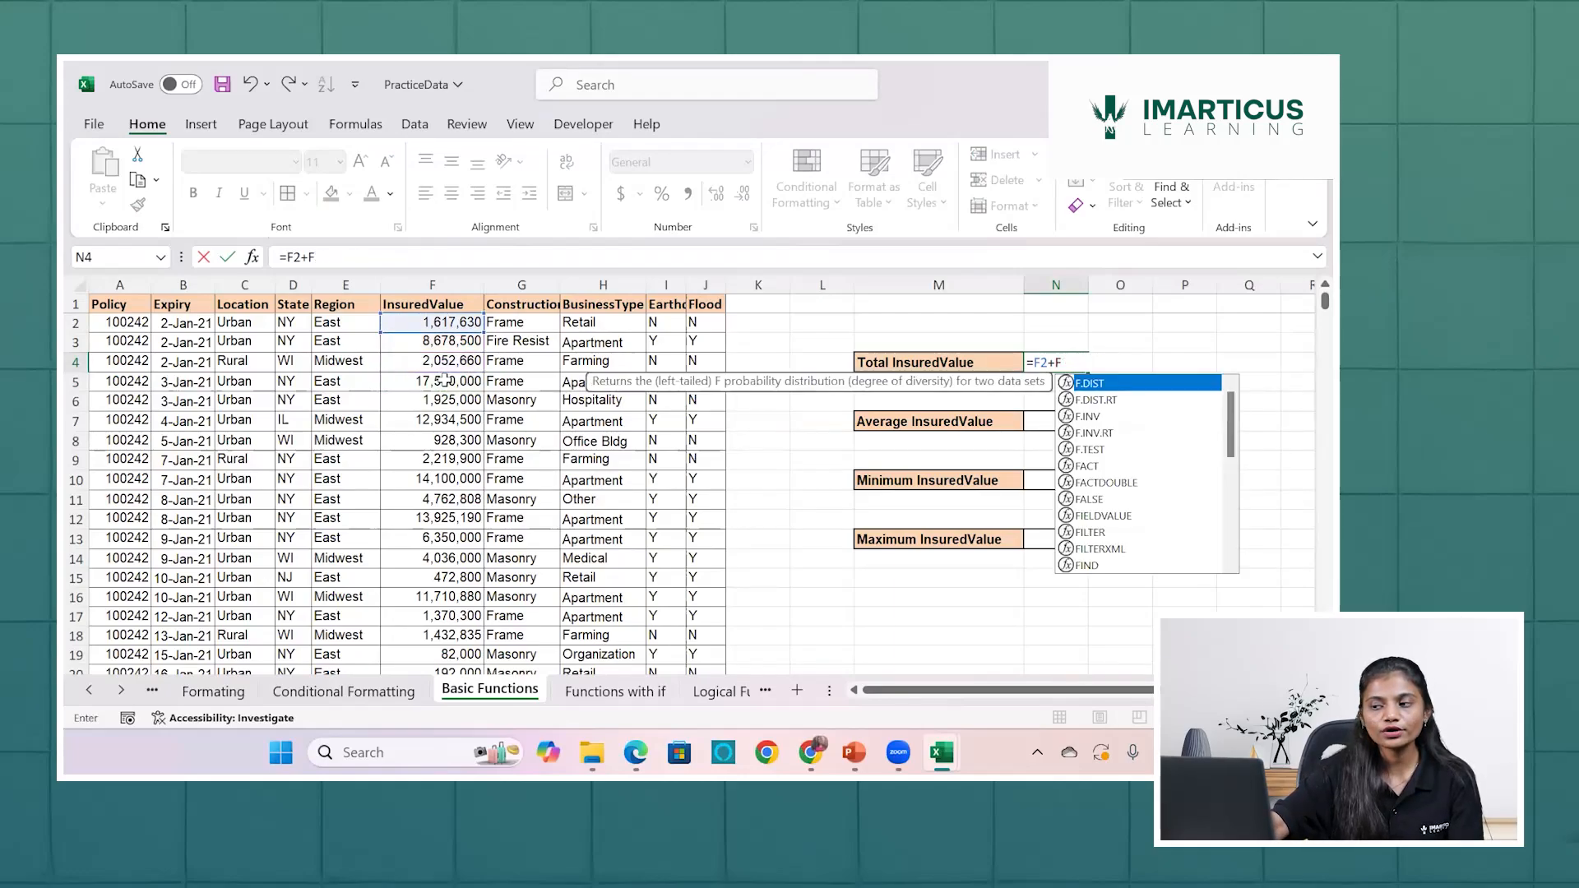
key(BackSpace)
key(BackSpace)
key(BackSpace)
key(BackSpace)
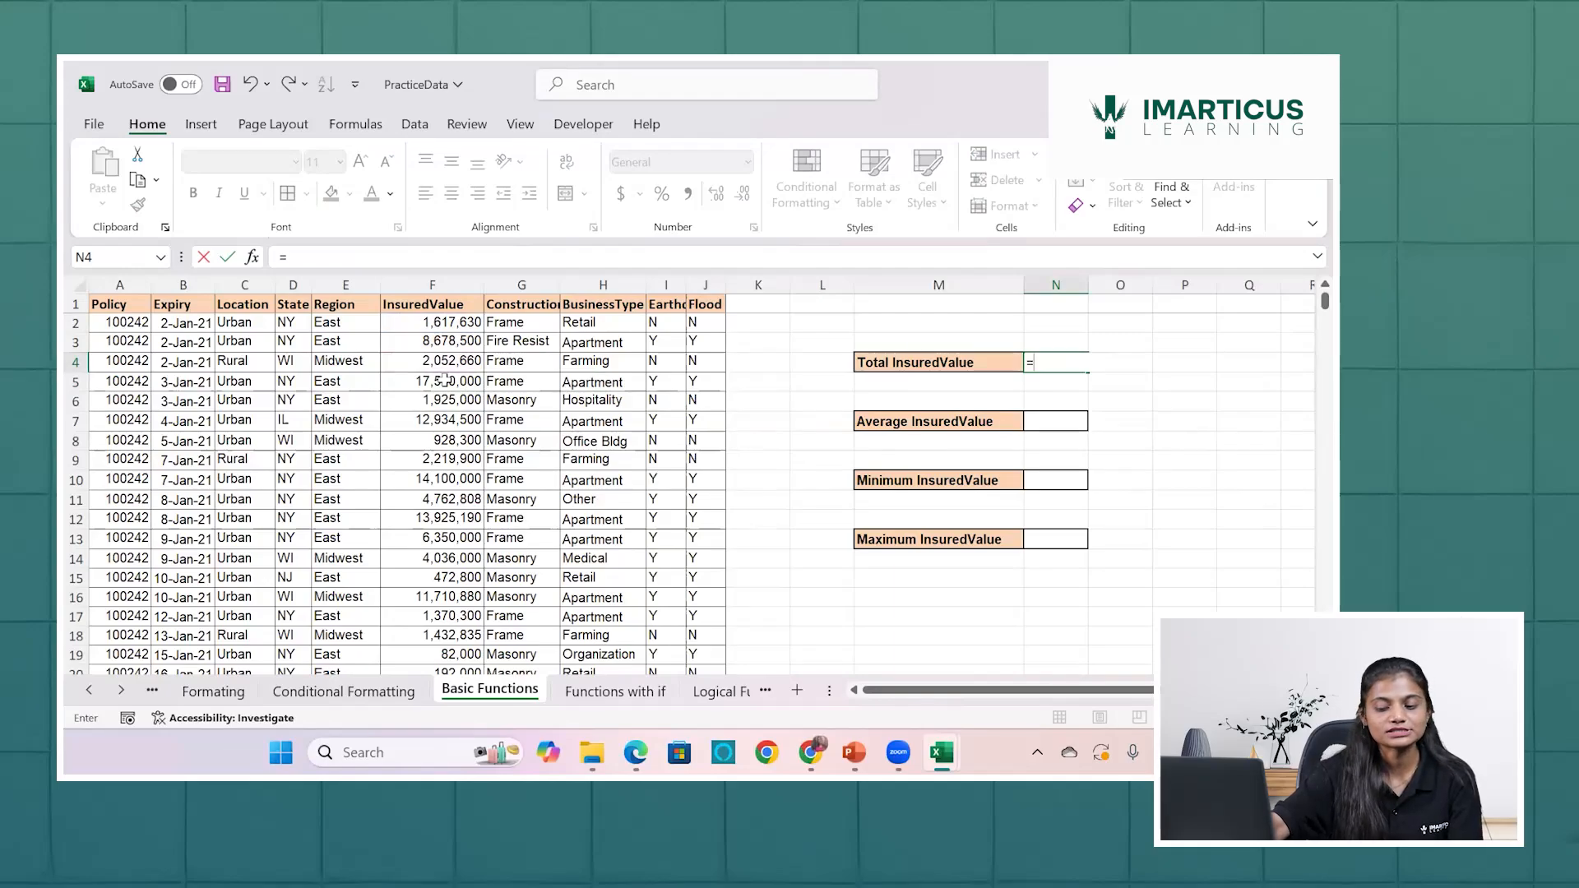
Try entering =sum without arguments in N4 after reviewing the descriptions of the suggested SUM, SUMIF, SUMIFS, SUMPRODUCT and SUMSQ functions.
text(sum)
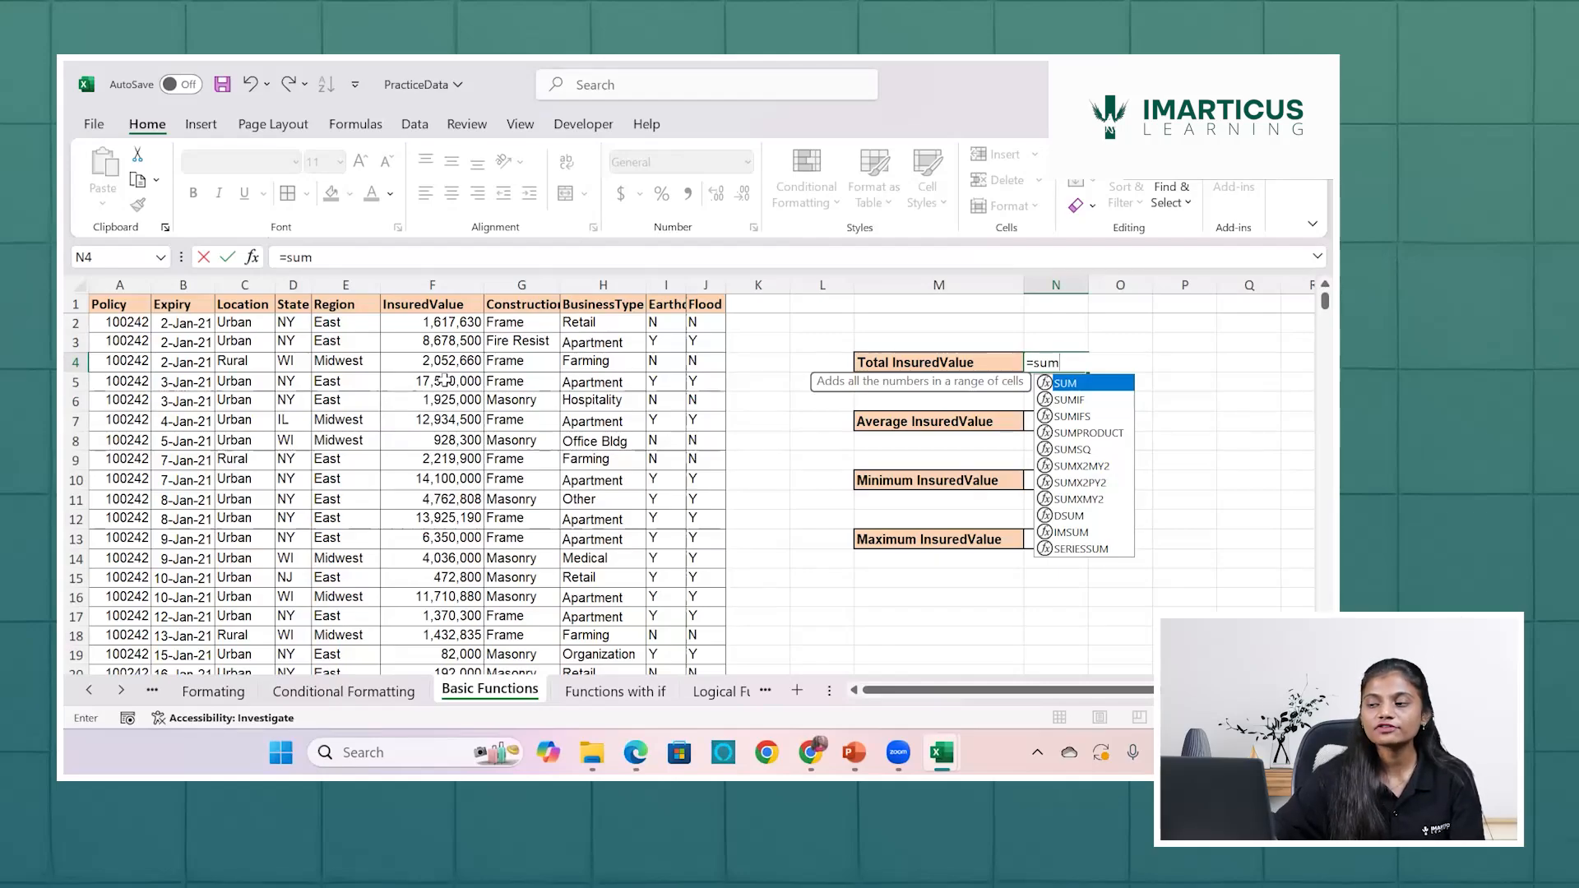
key(Down)
key(Down)
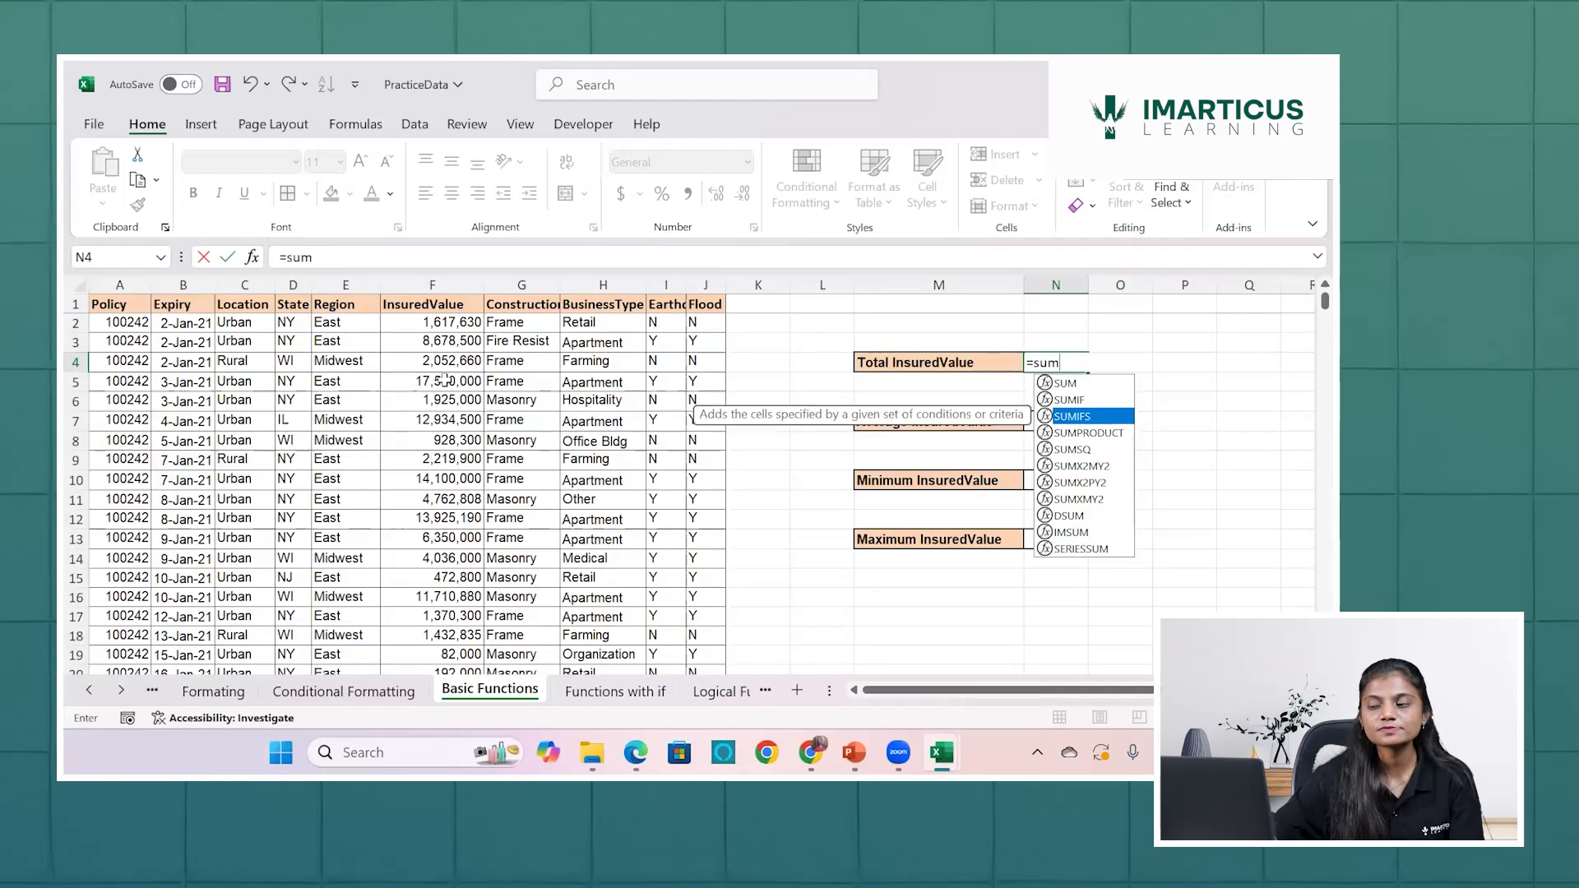
key(Down)
key(Down)
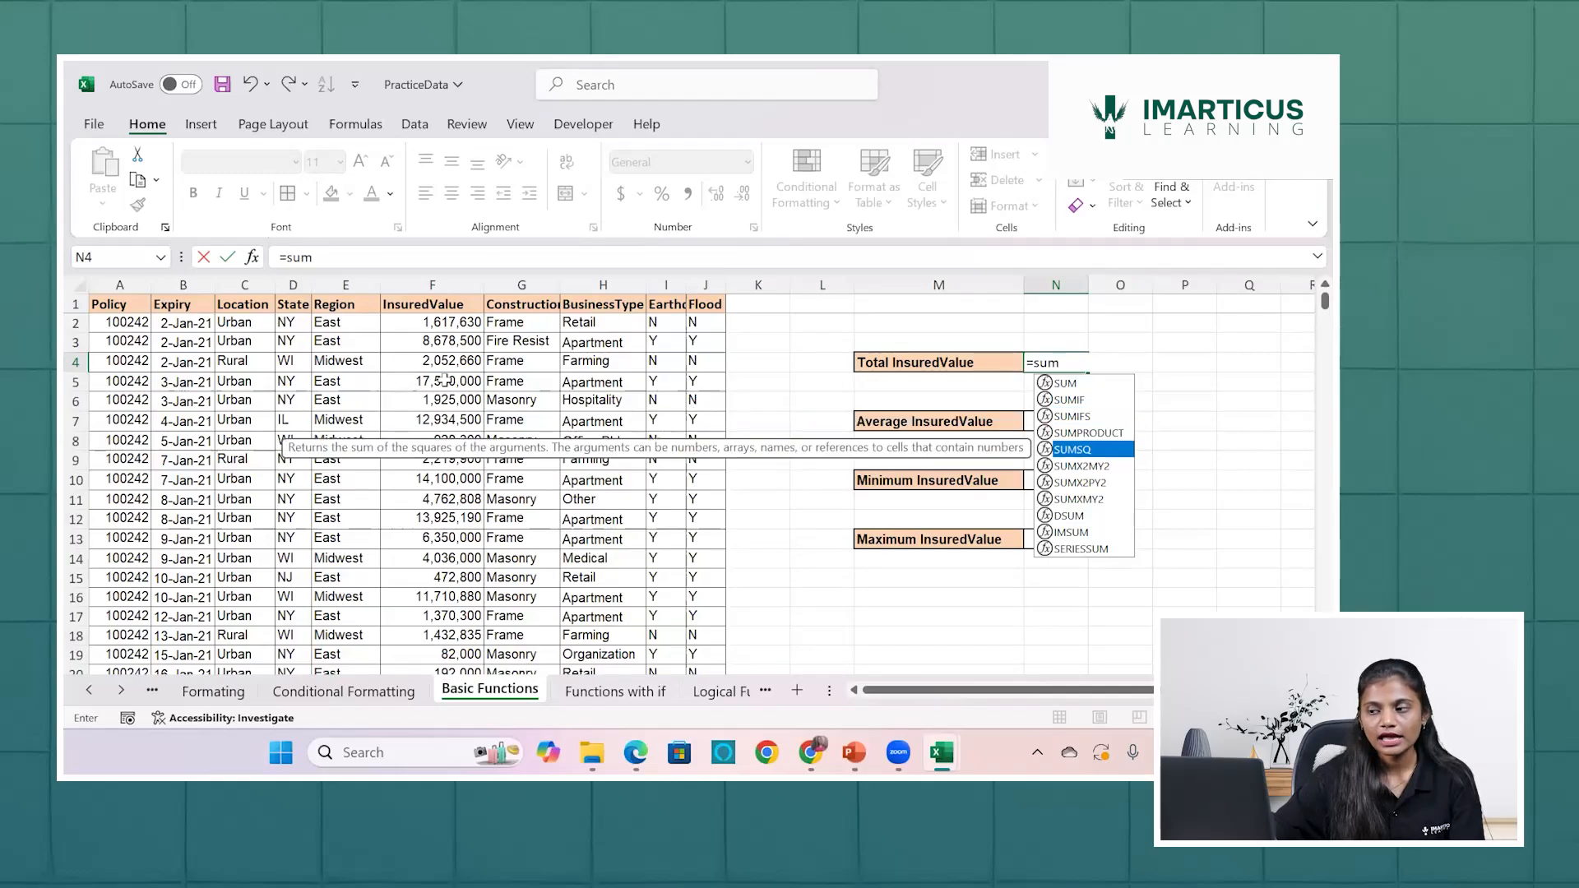
key(Up)
key(Up)
key(Up)
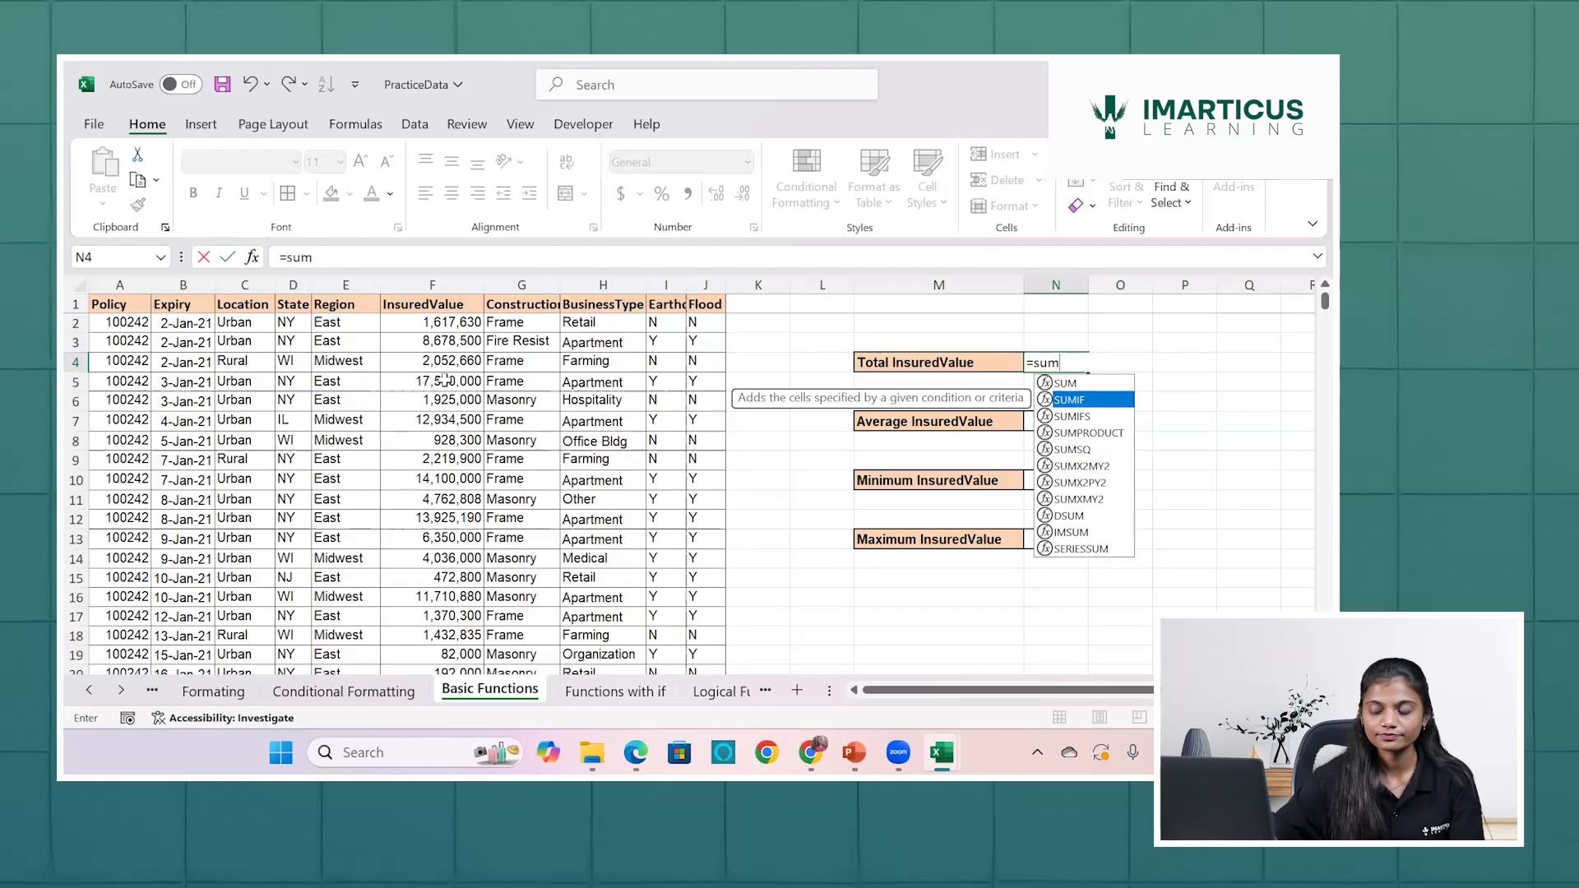
key(Down)
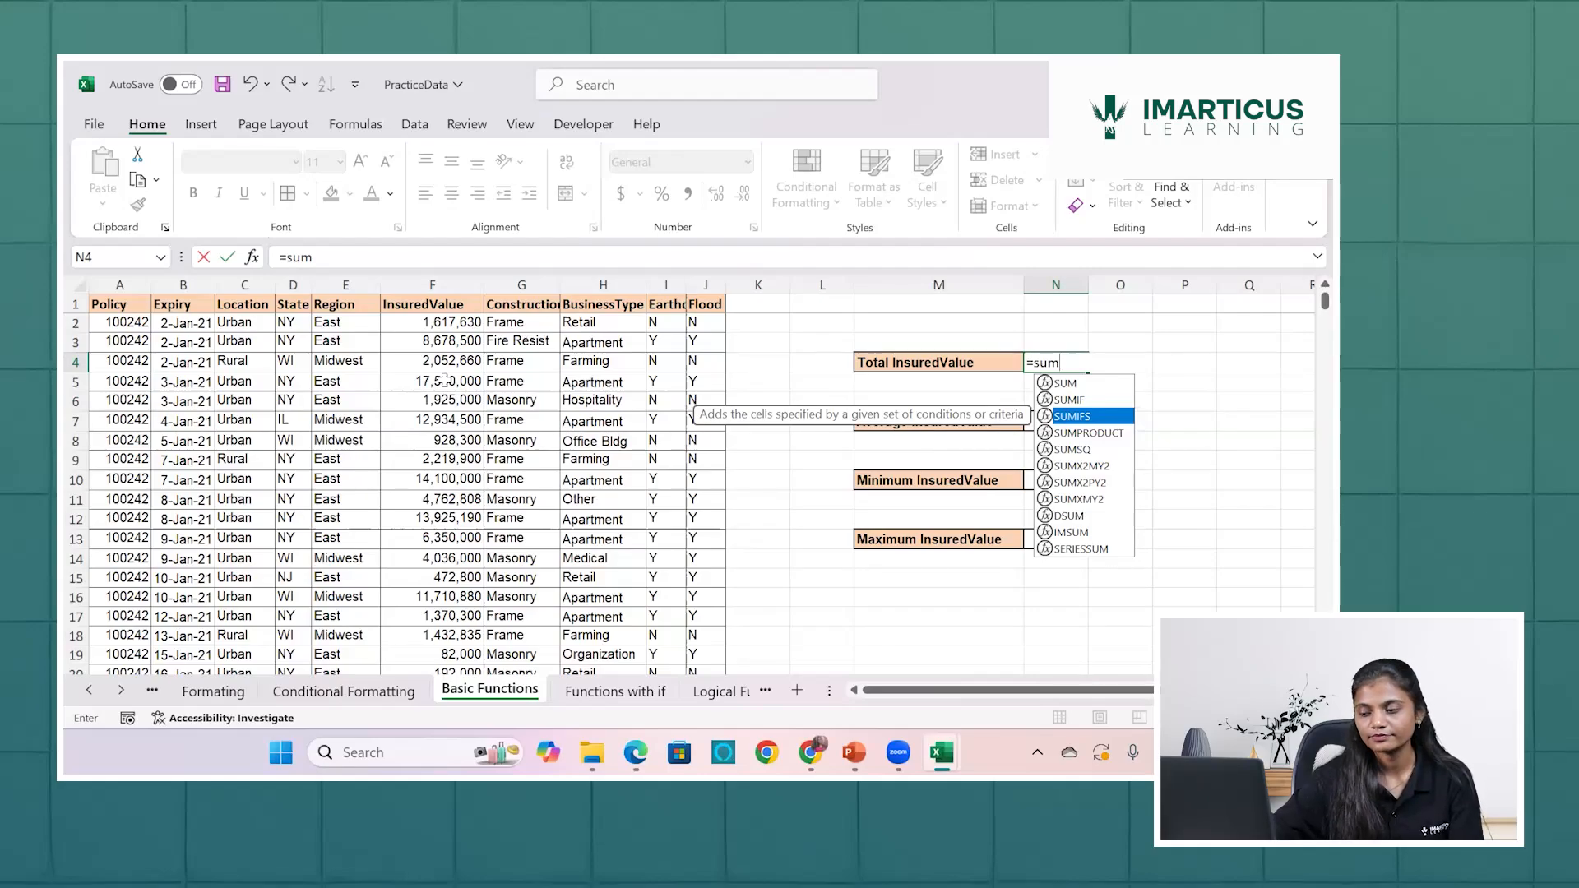
key(Down)
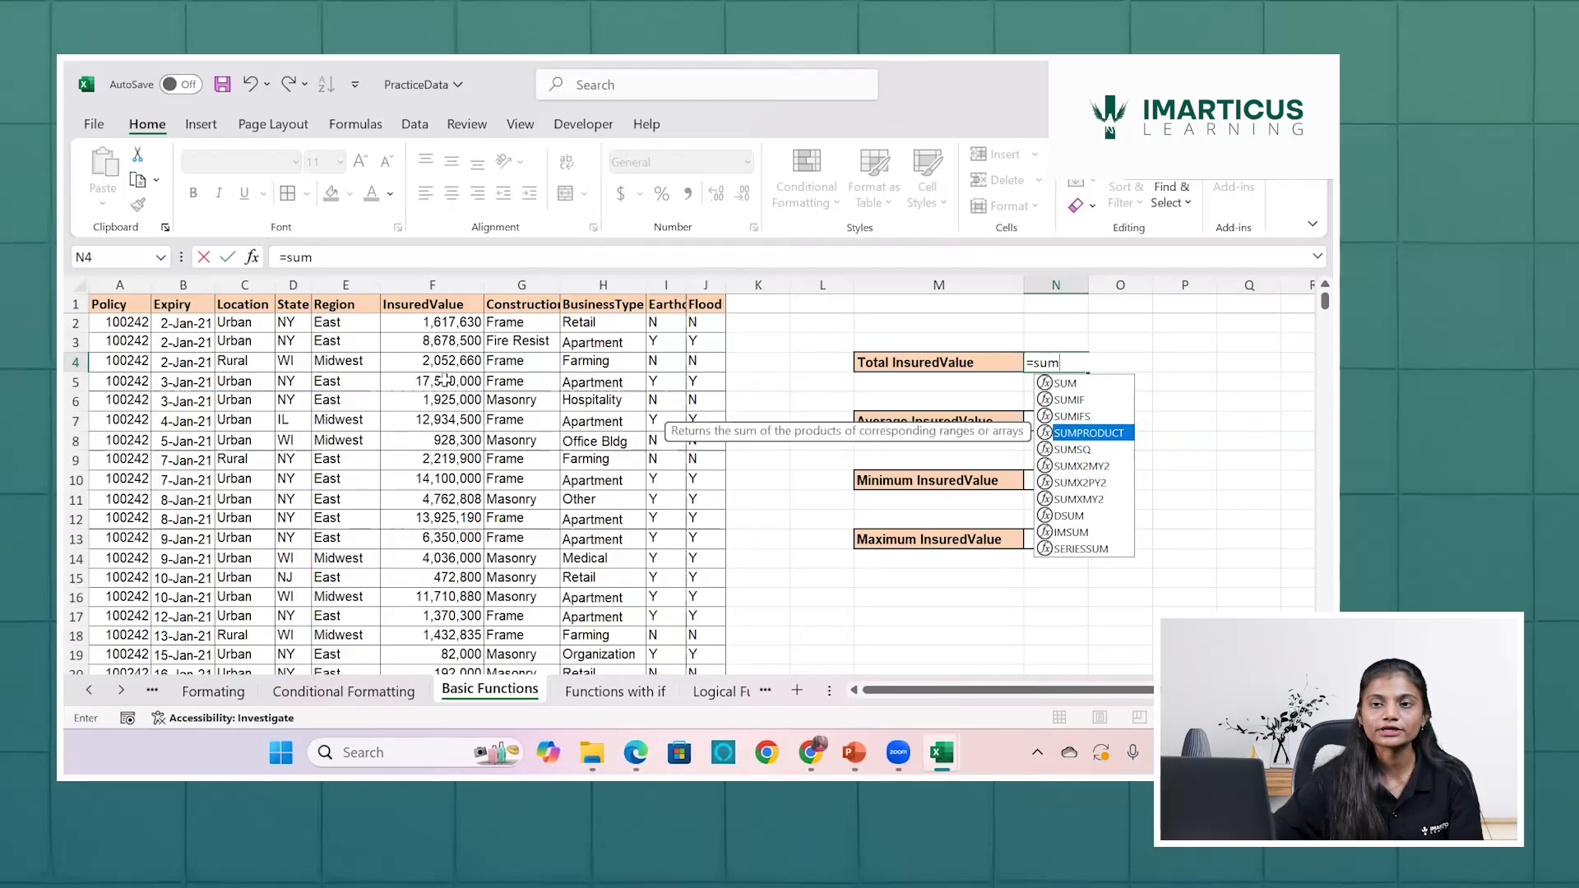
key(Up)
key(Up)
key(Up)
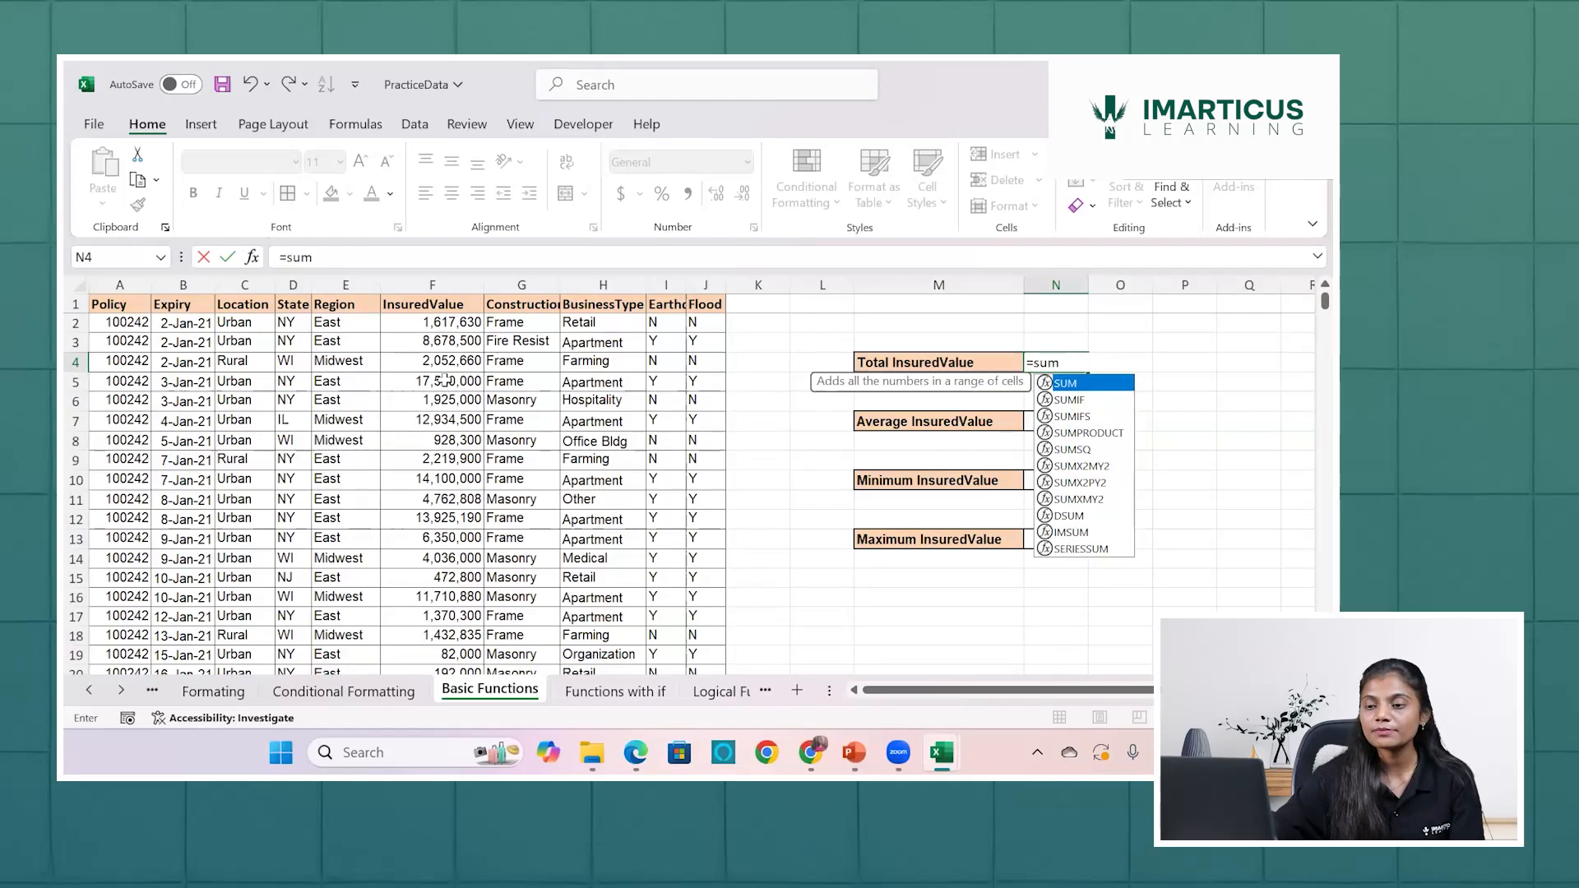
key(Return)
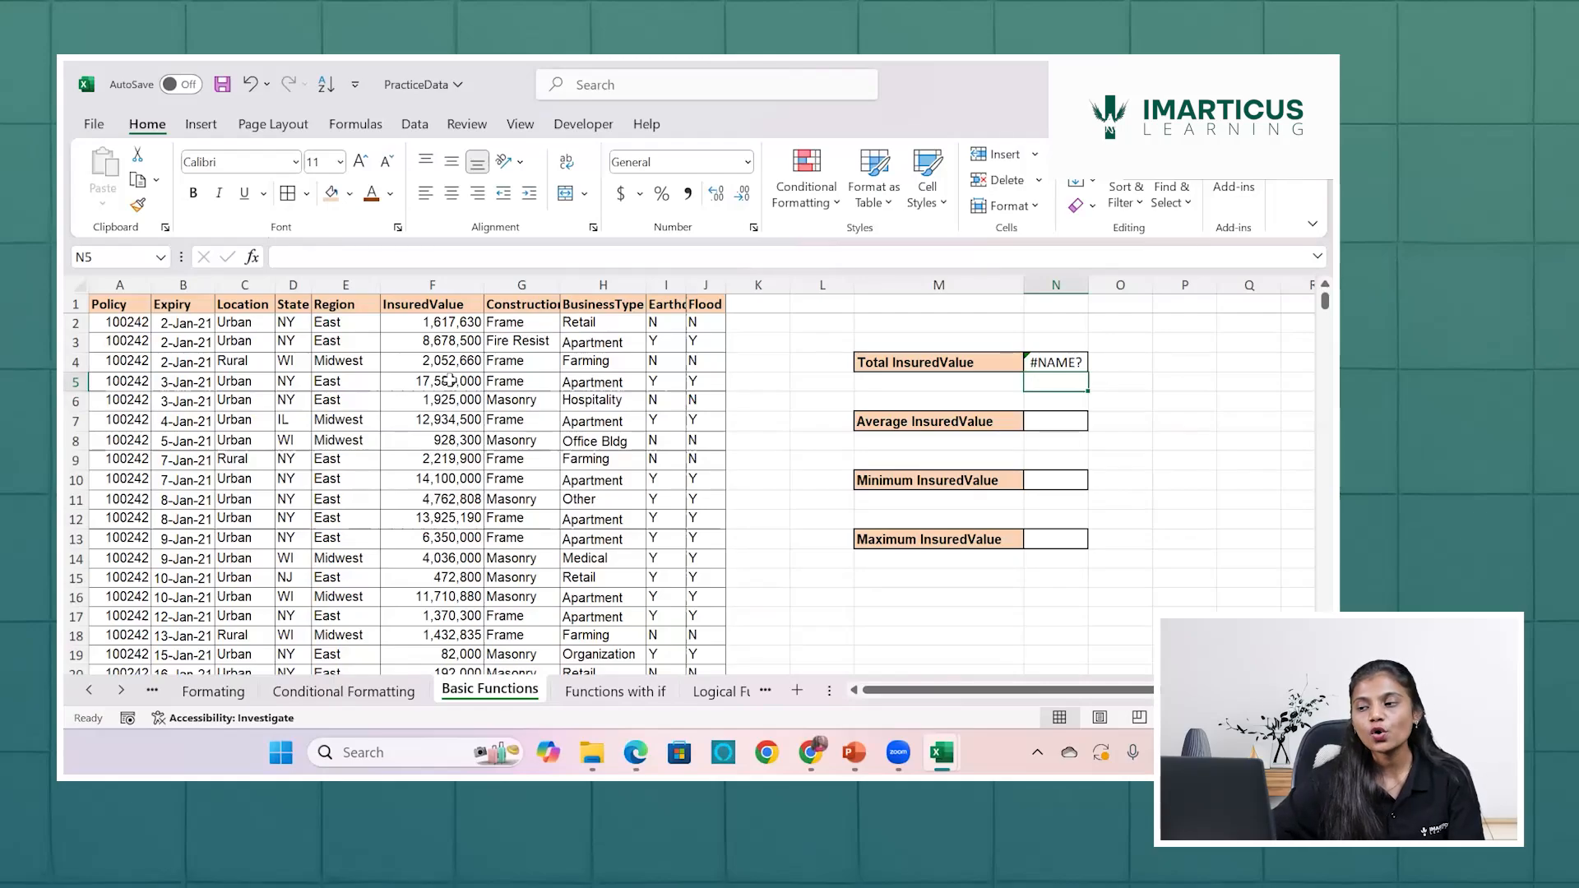
Replace the Total InsuredValue entry in N4 with the opening of a SUM function.
click(1061, 359)
text(=)
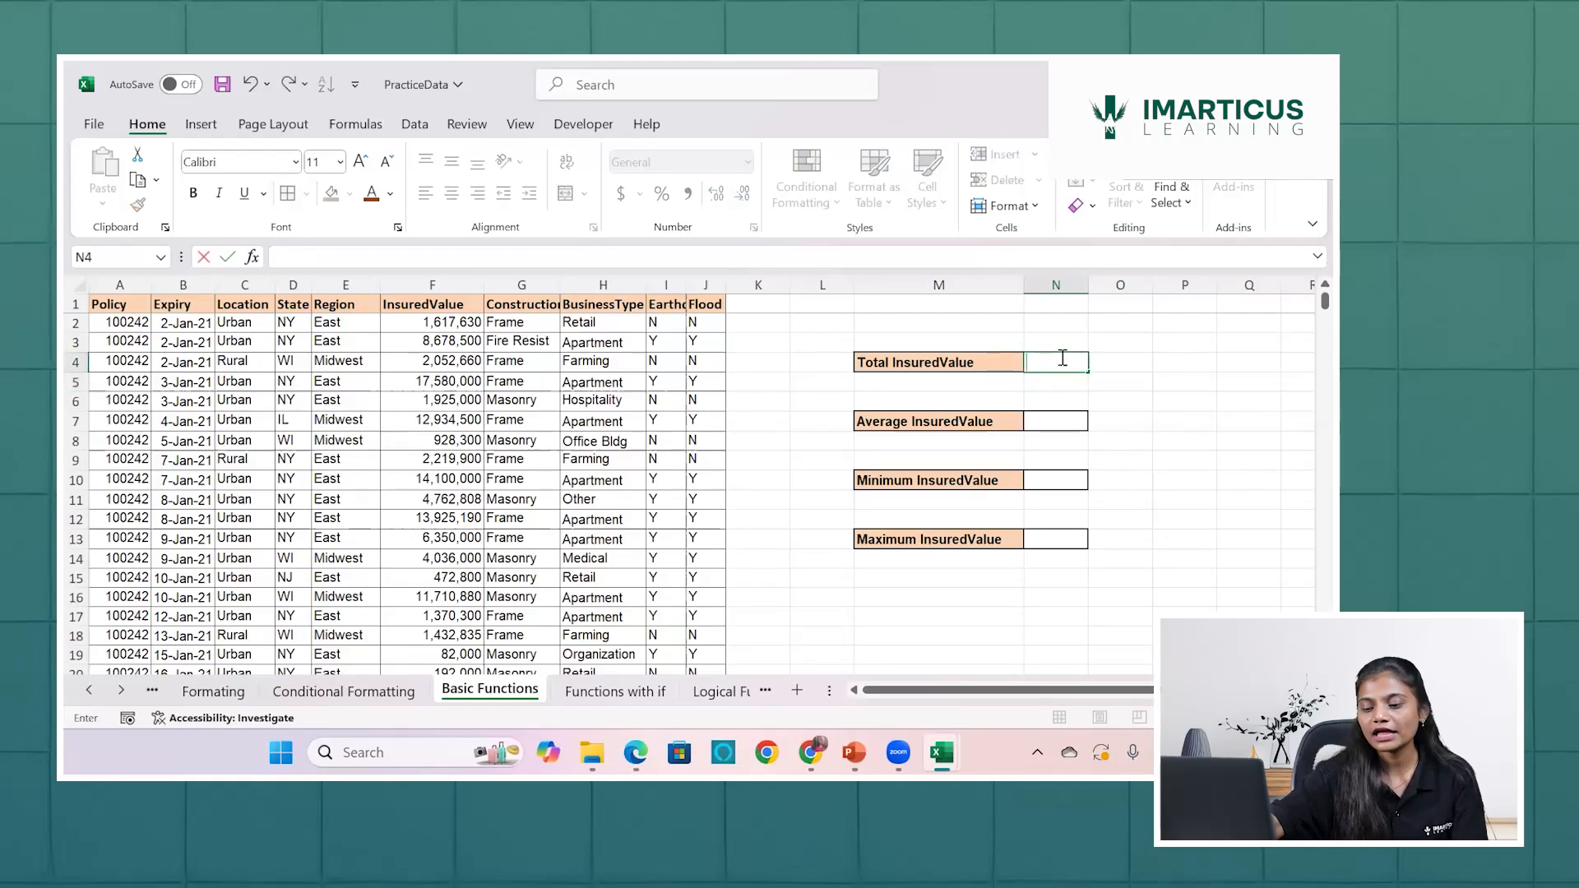
text(sum)
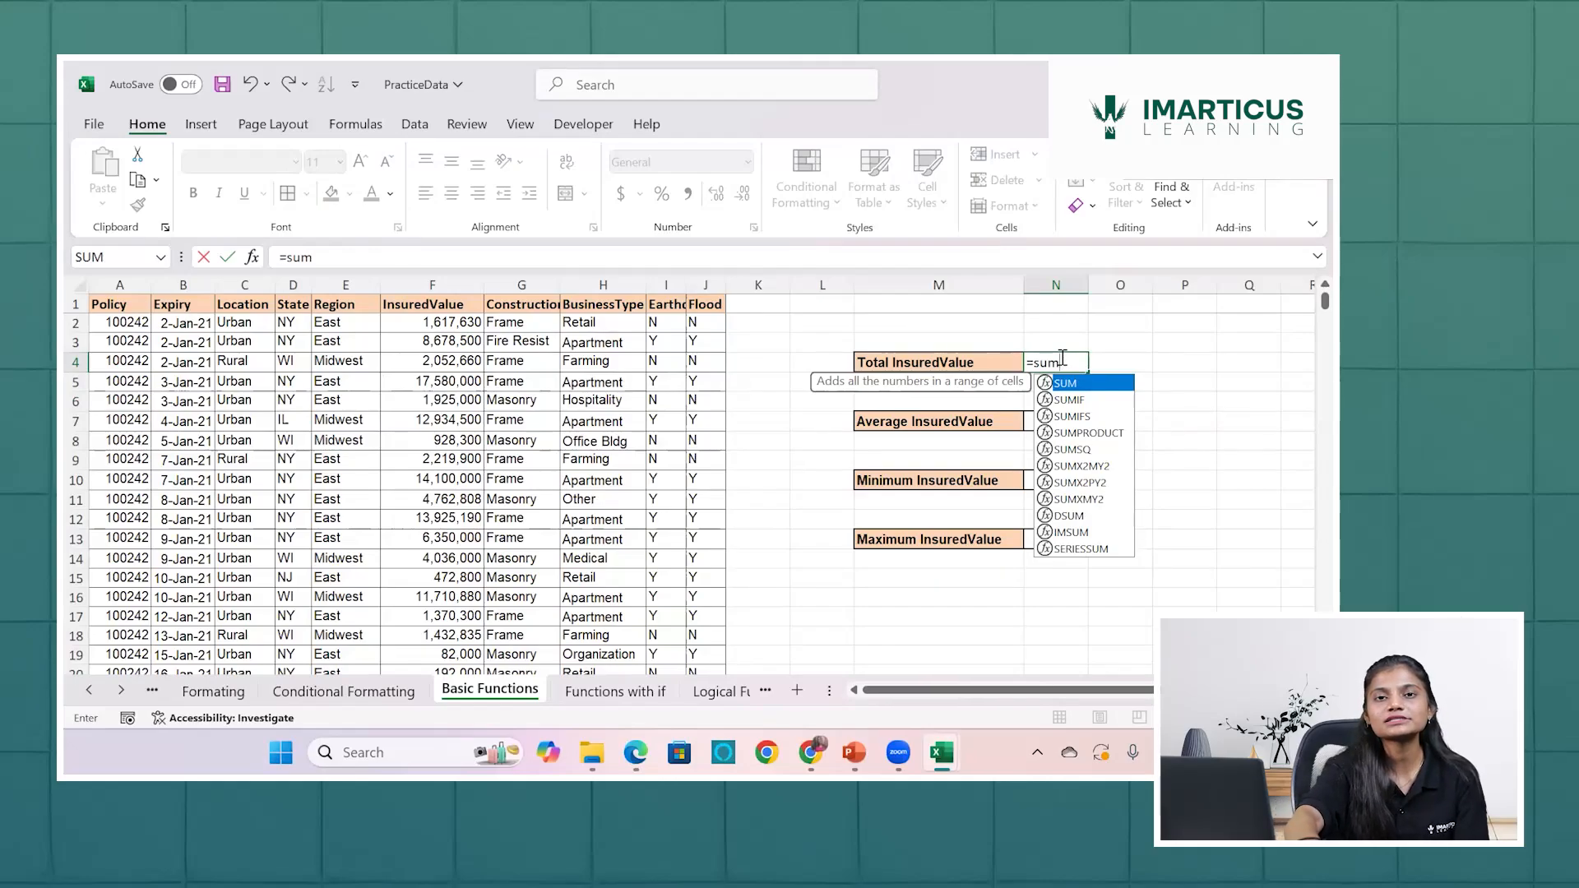
key(Tab)
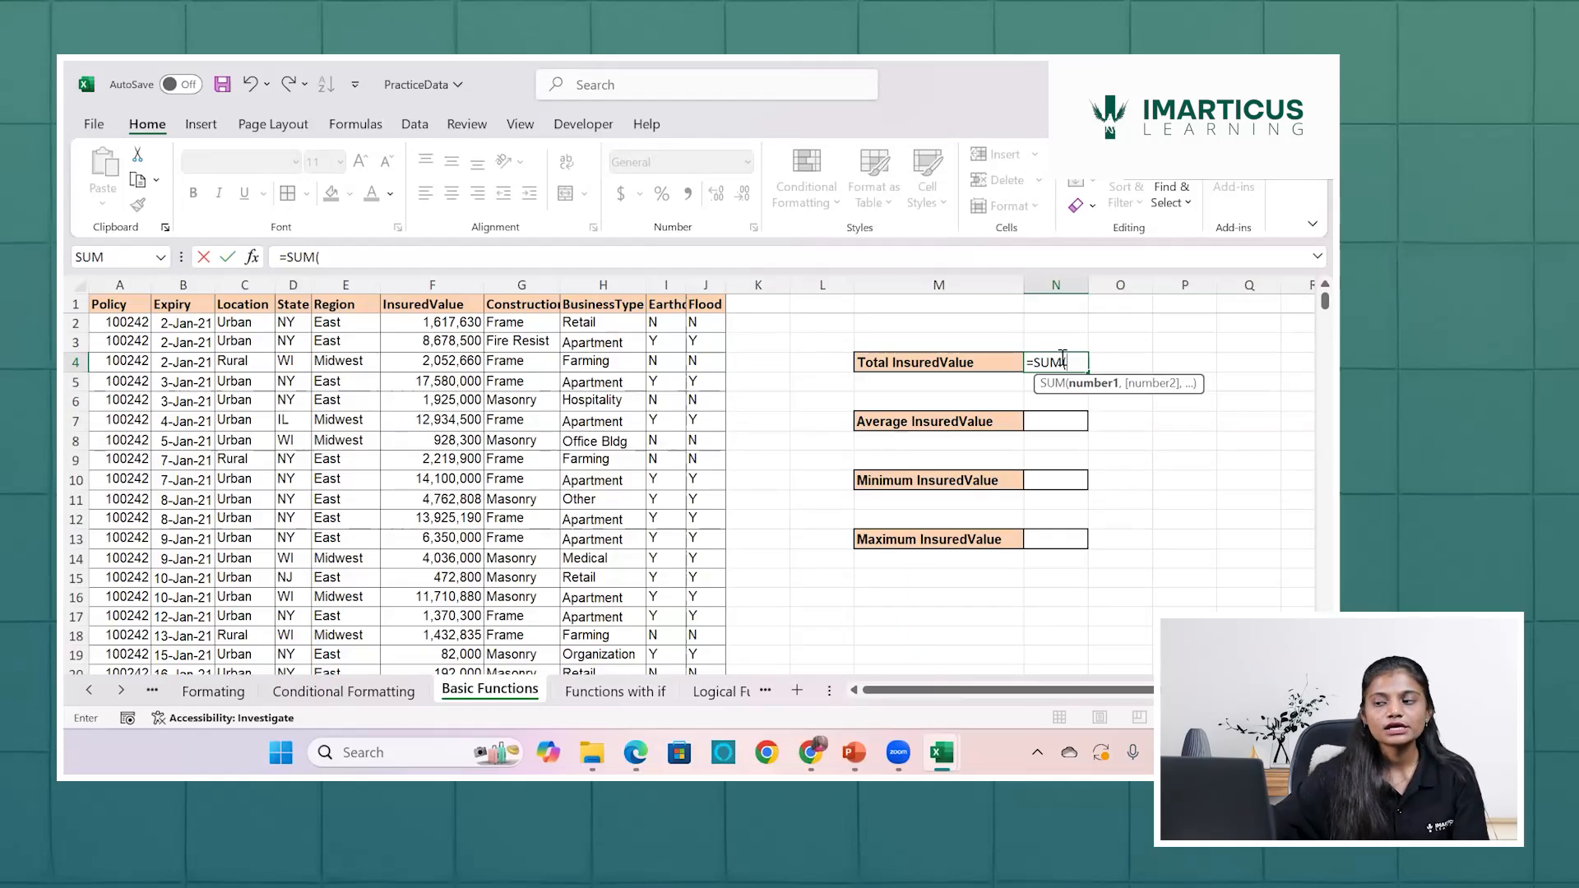
Add F2, F3, F4 and F5 as separate comma-separated arguments of the SUM function.
click(458, 325)
text(,)
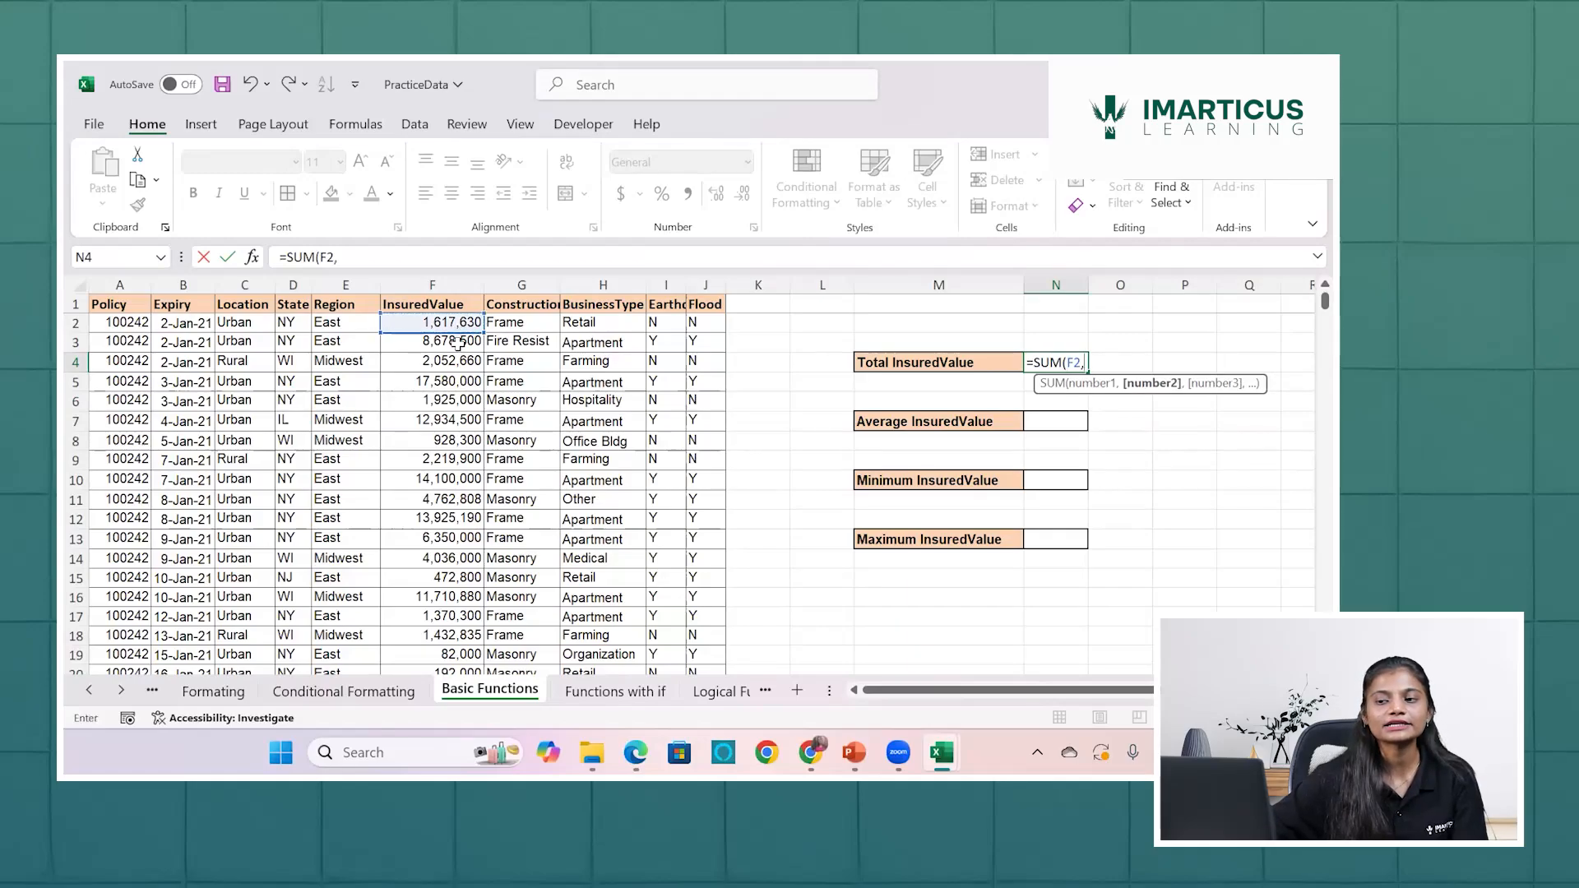
click(459, 345)
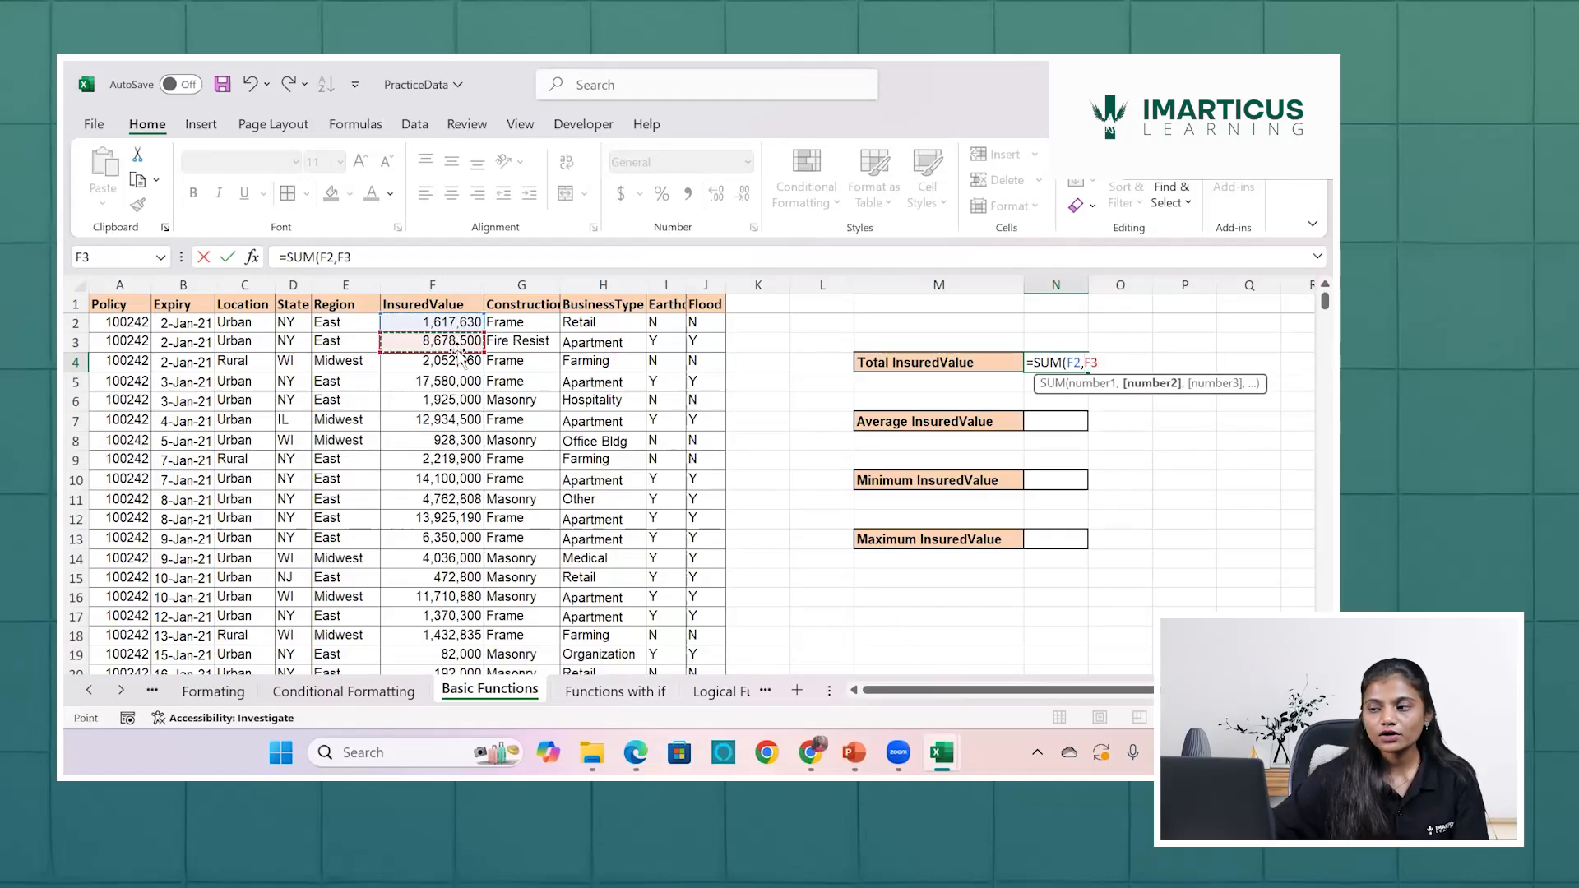
text(,)
click(458, 362)
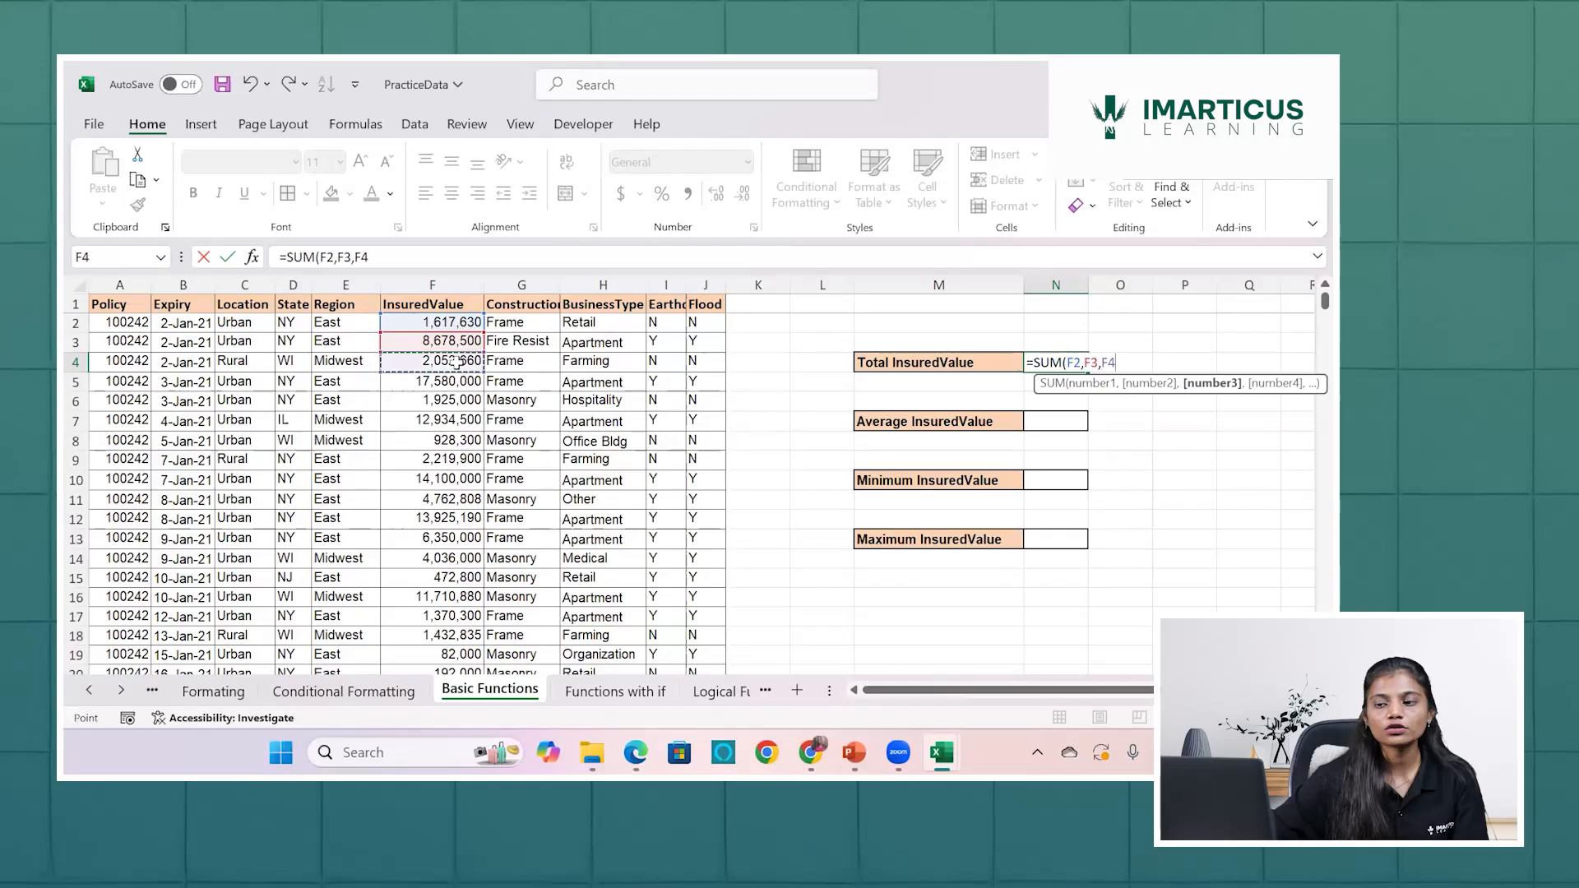
text(,)
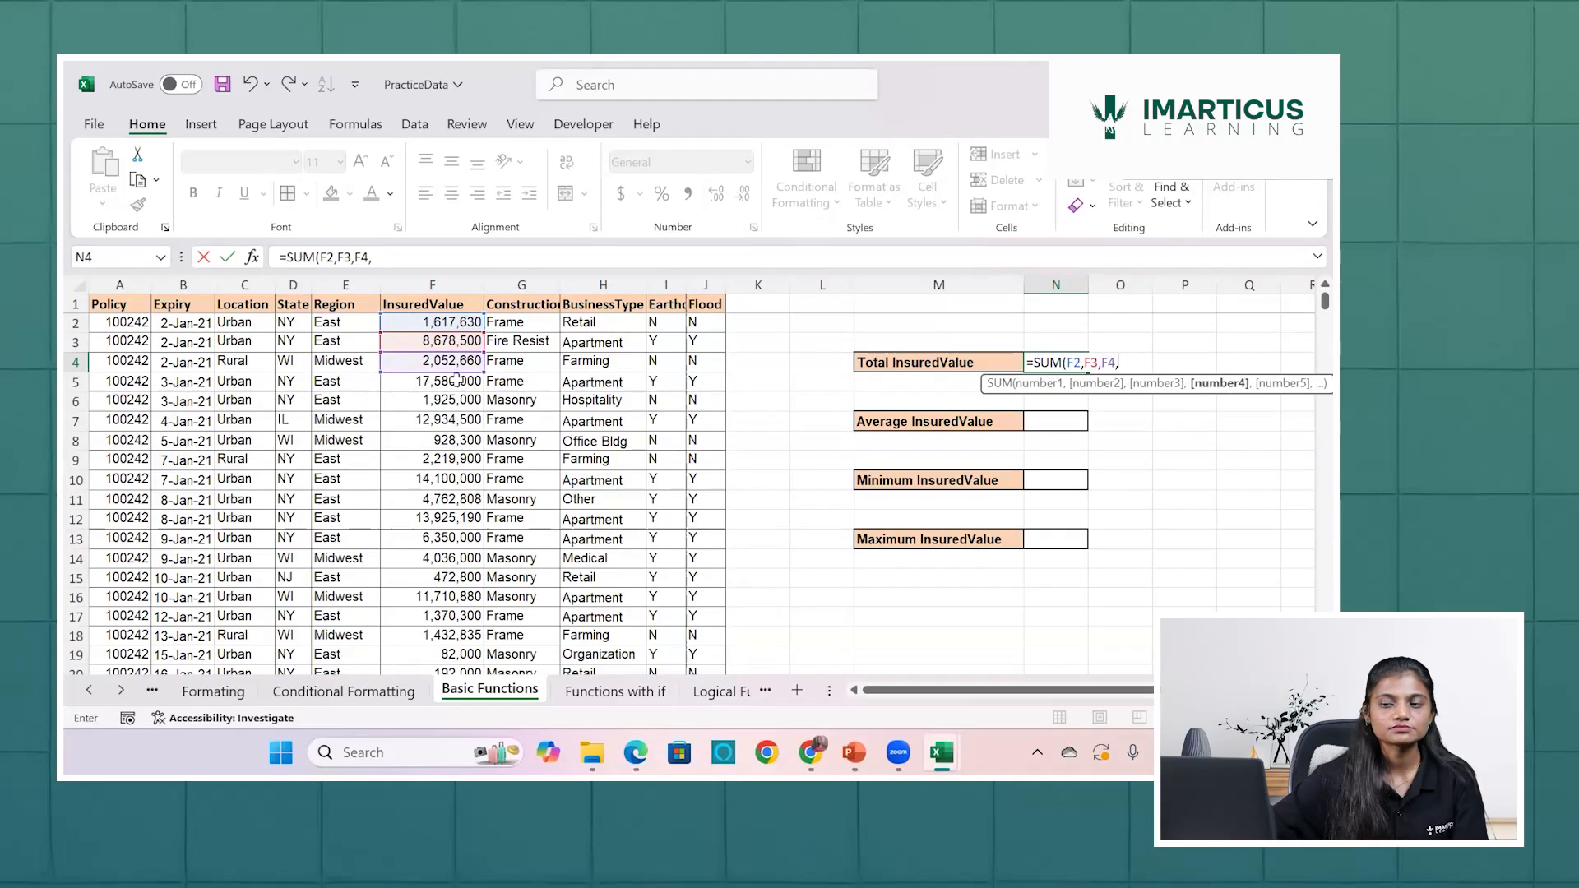
click(457, 380)
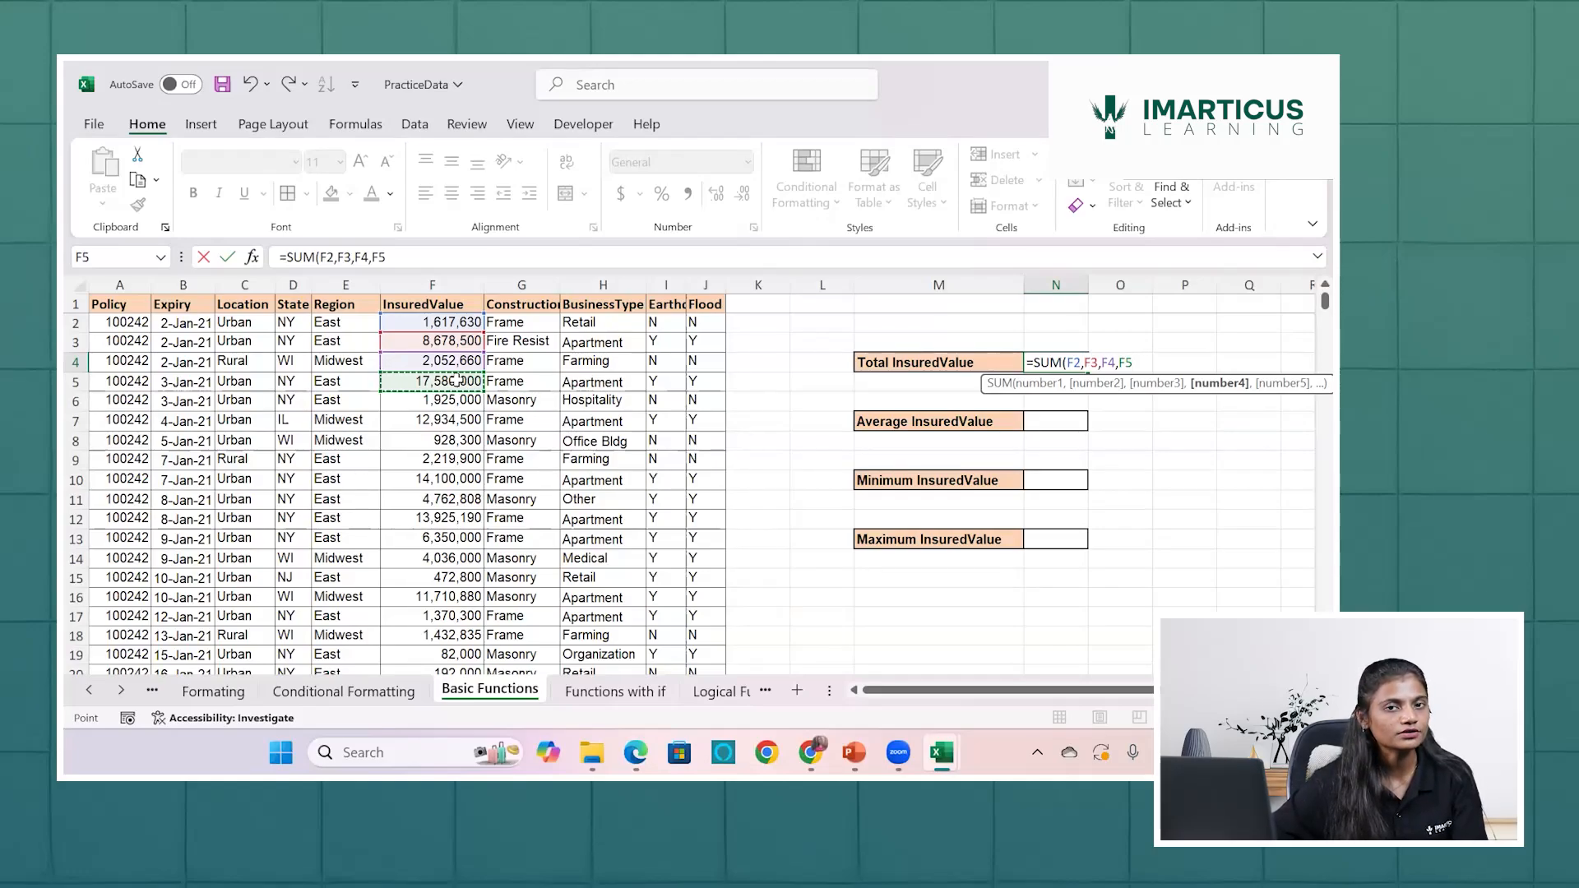
Remove all the individual cell arguments from the SUM function, keeping =SUM( in N4.
key(BackSpace)
key(BackSpace)
key(BackSpace)
key(BackSpace)
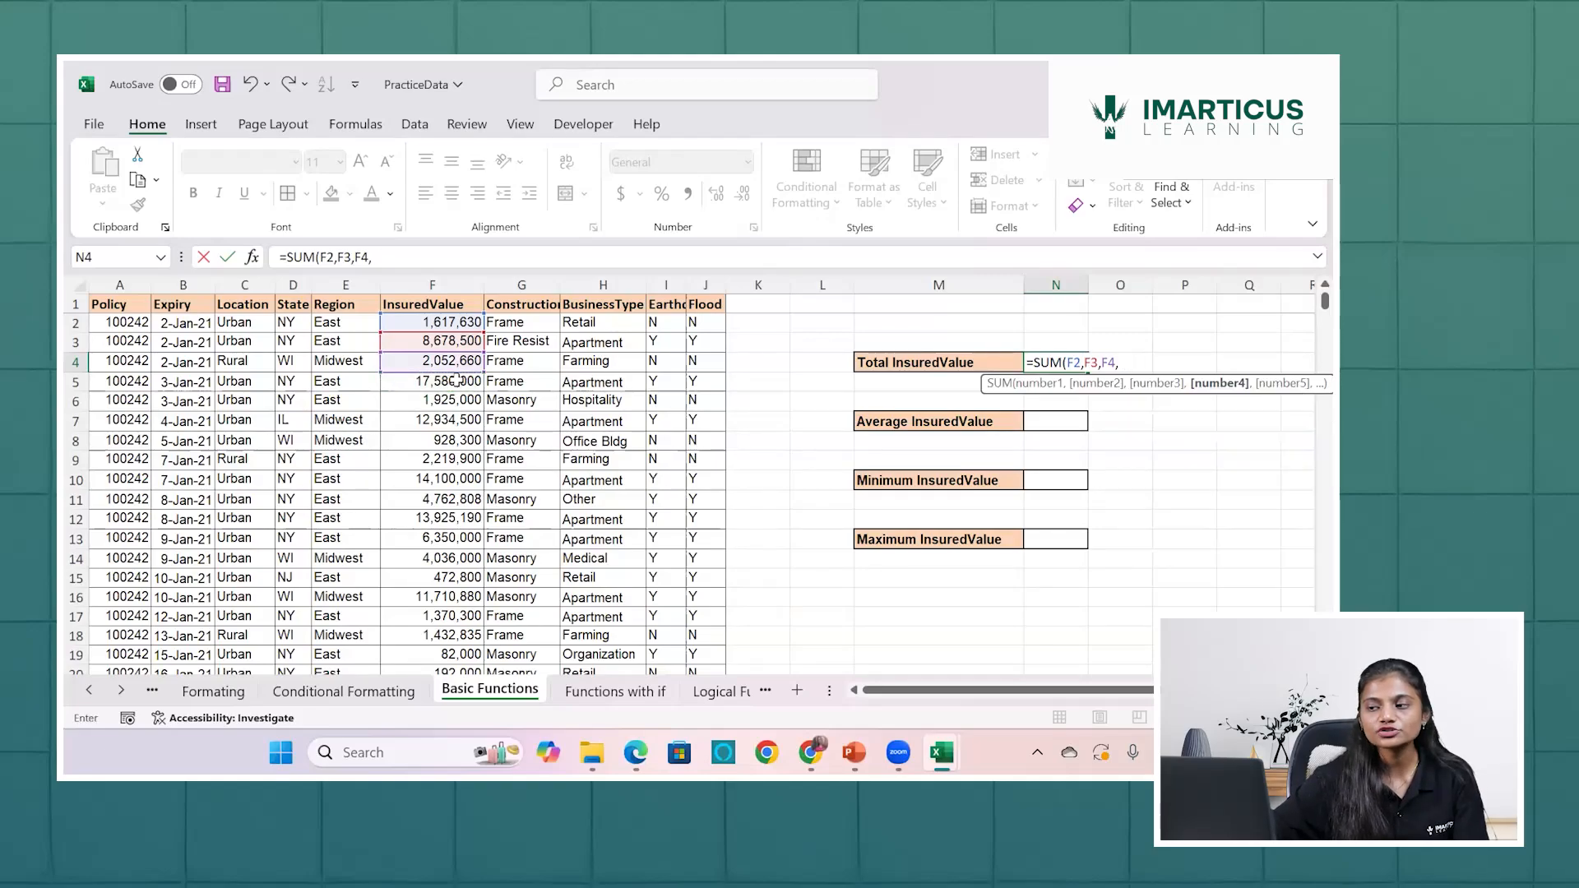
key(BackSpace)
key(BackSpace)
key(BackSpace)
key(BackSpace)
key(BackSpace)
key(BackSpace)
key(BackSpace)
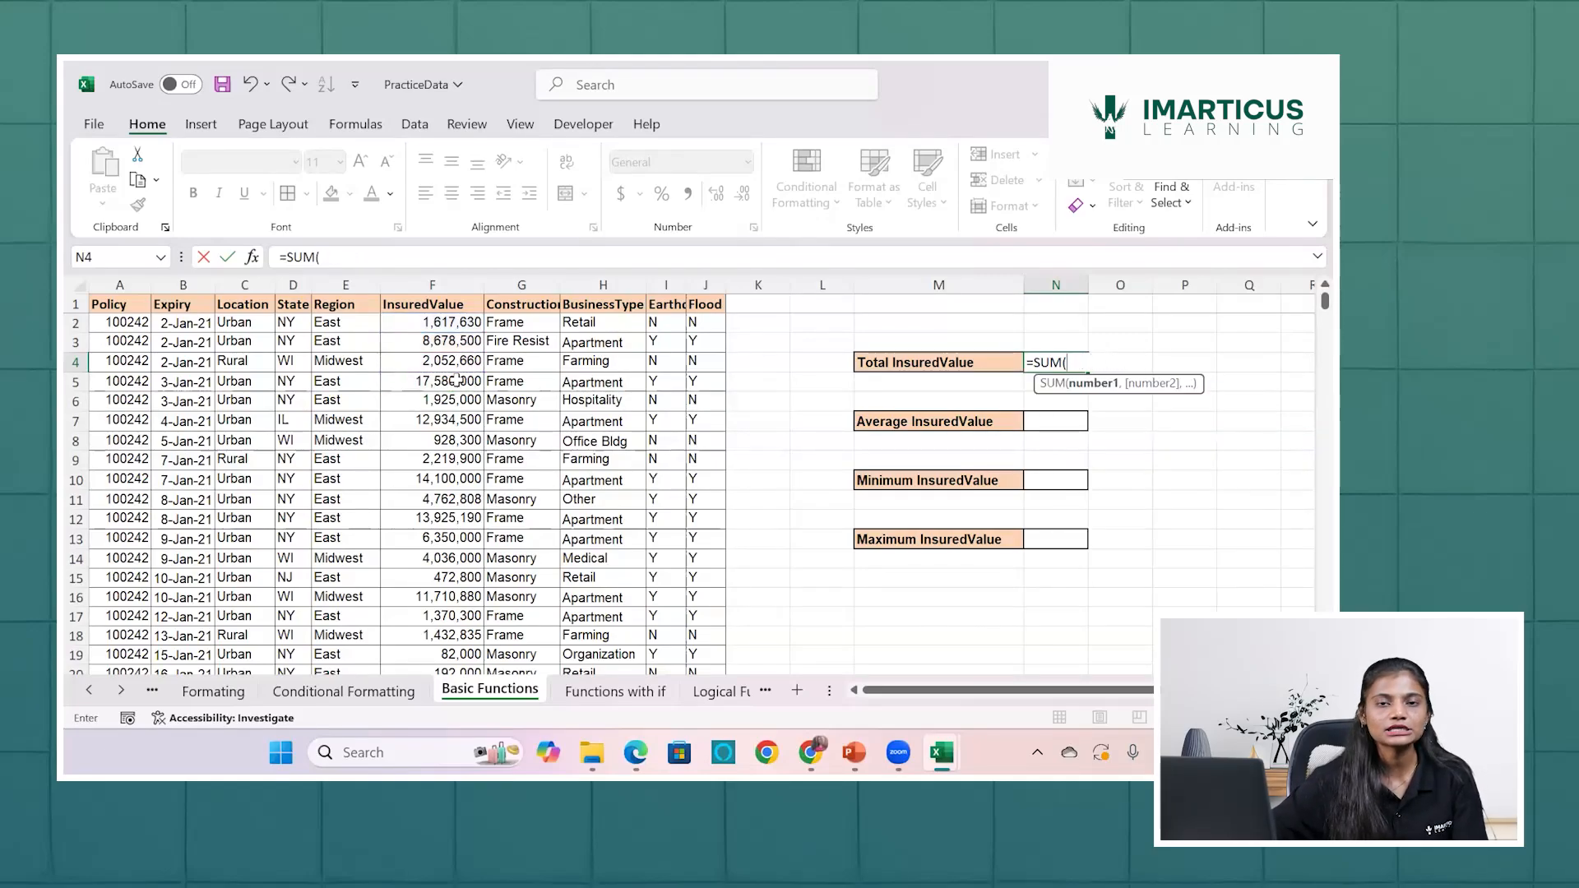
Complete the Total InsuredValue formula as =SUM(F2:F501) and autofit column N to its contents.
click(431, 326)
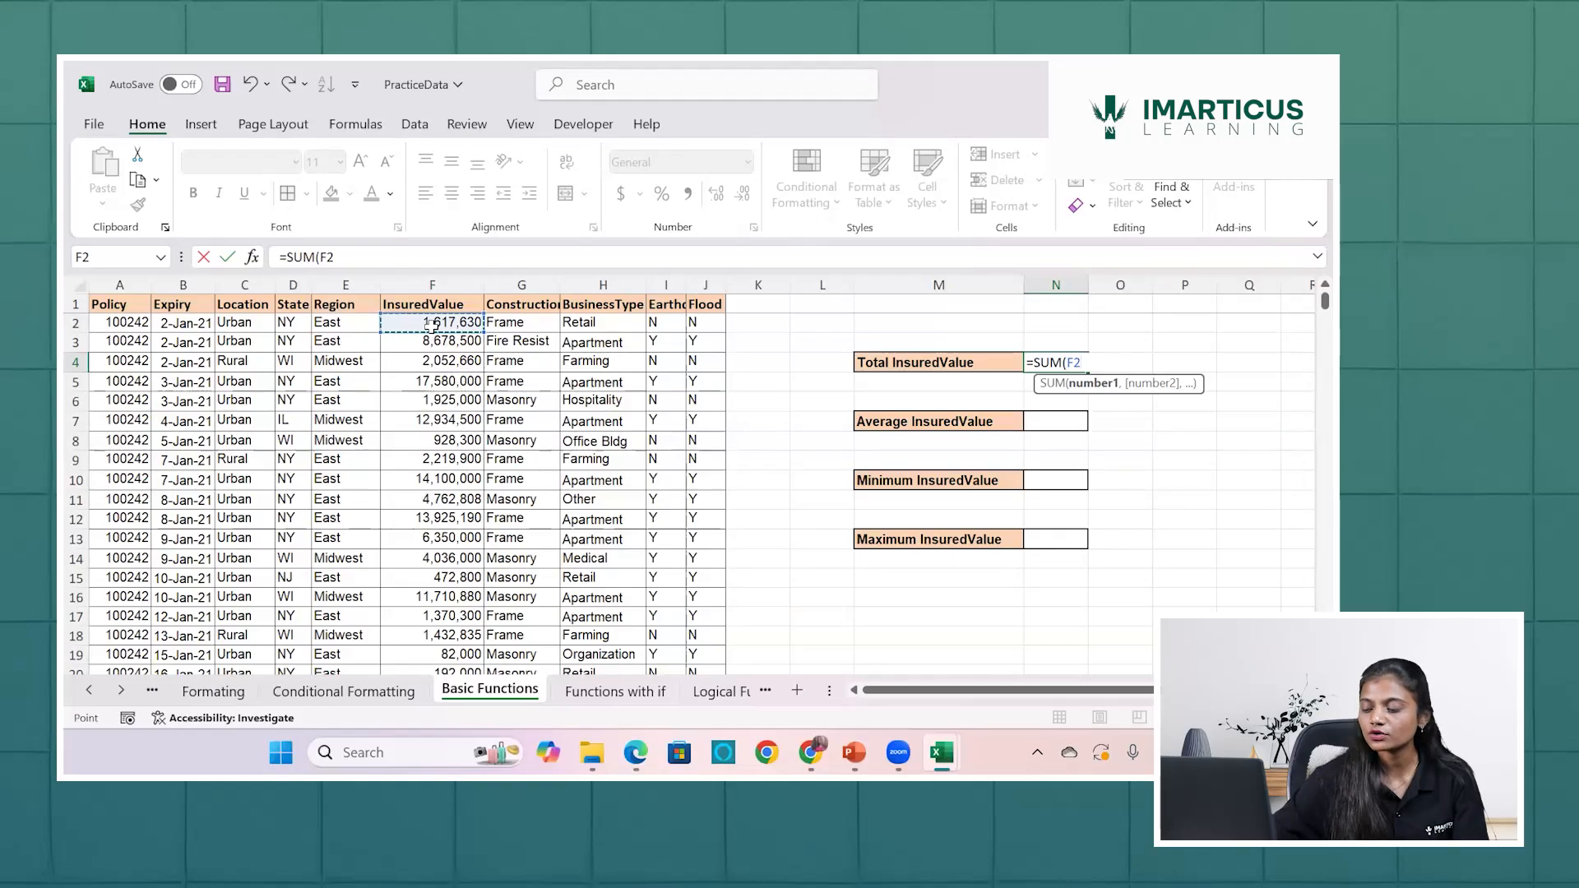
key(ctrl+shift+Down)
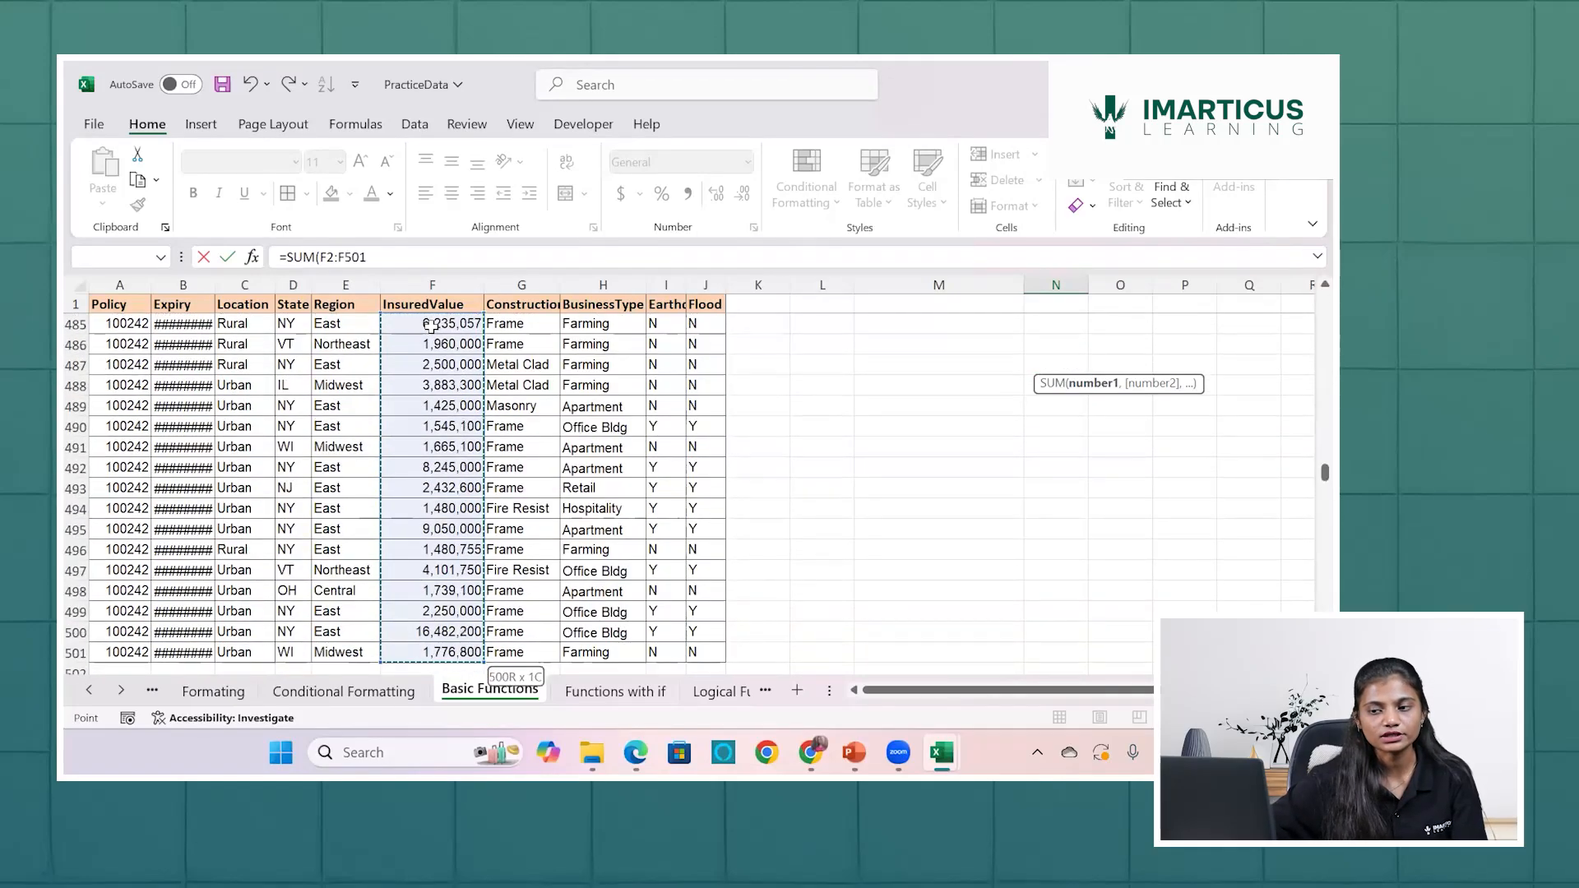
scroll(479, 385, up, 20)
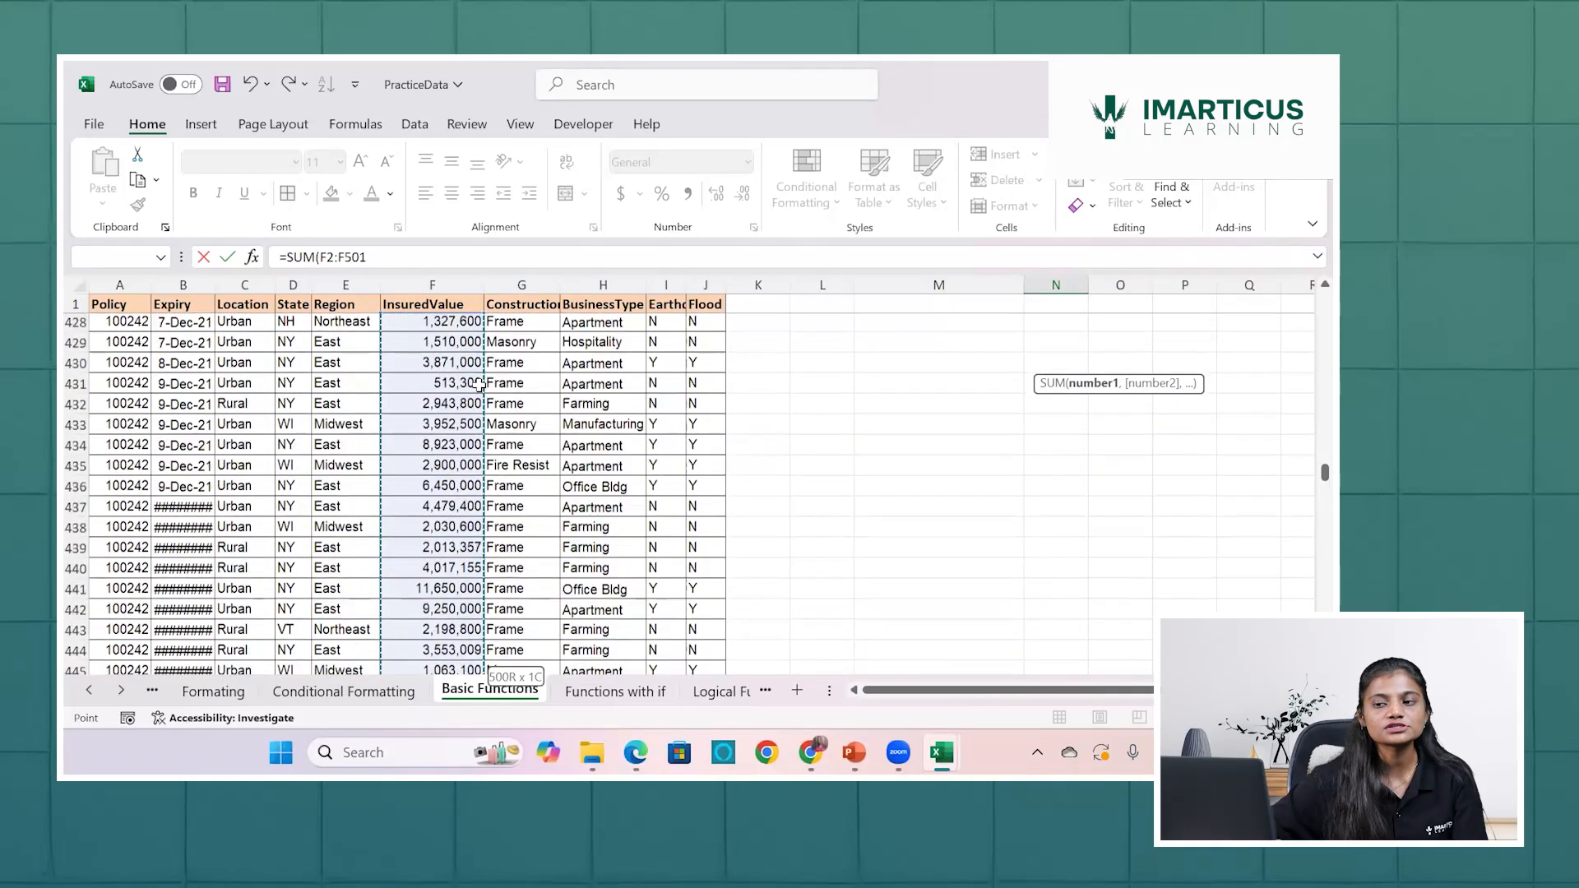
scroll(479, 385, up, 20)
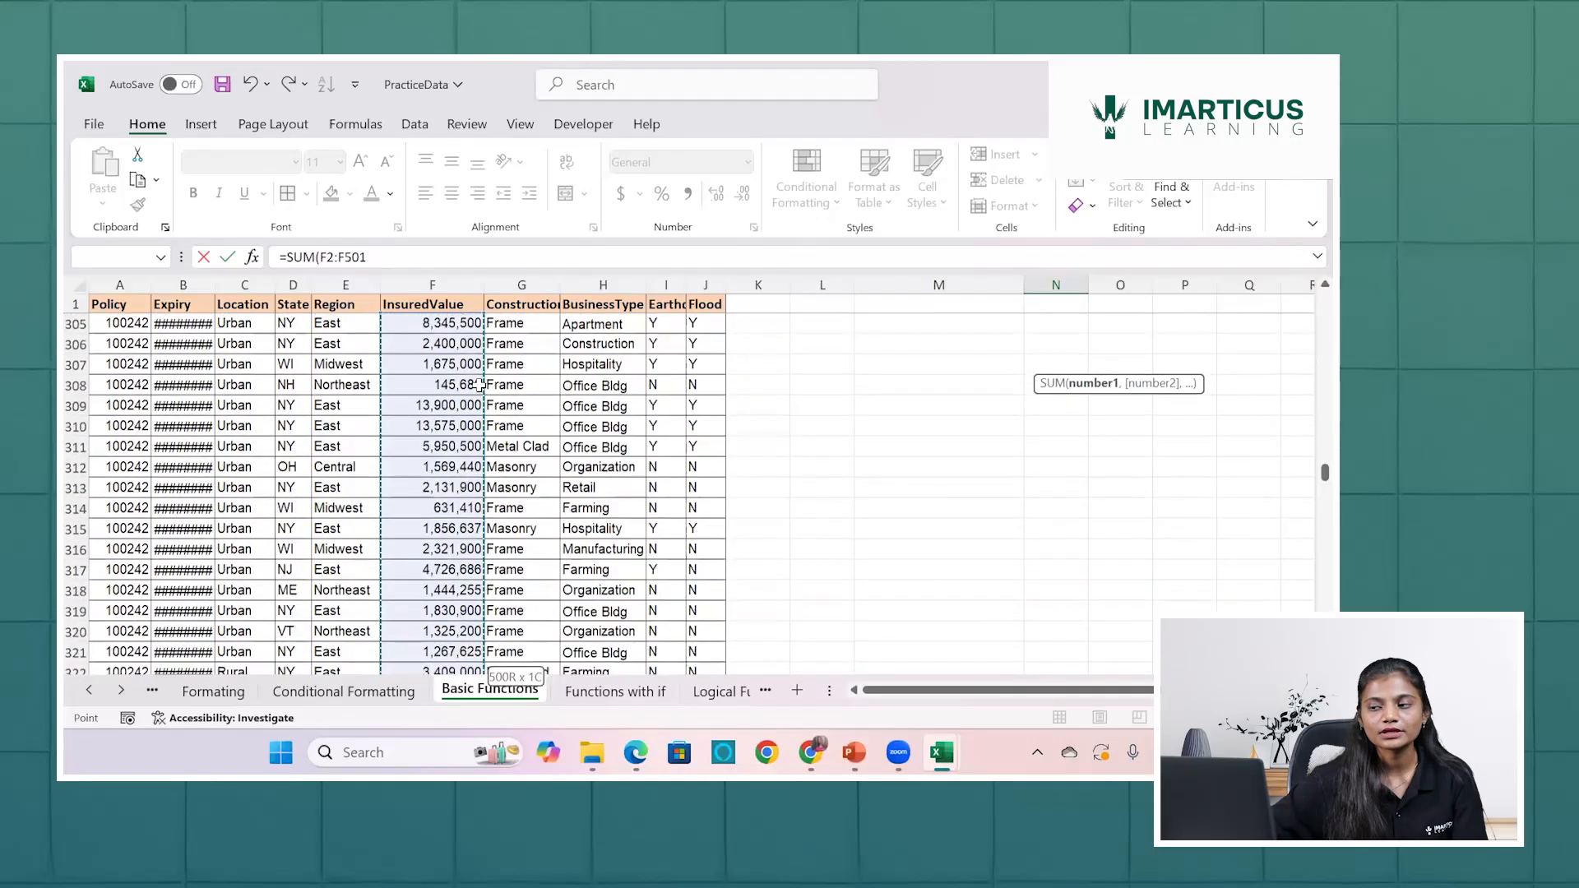
scroll(479, 385, up, 20)
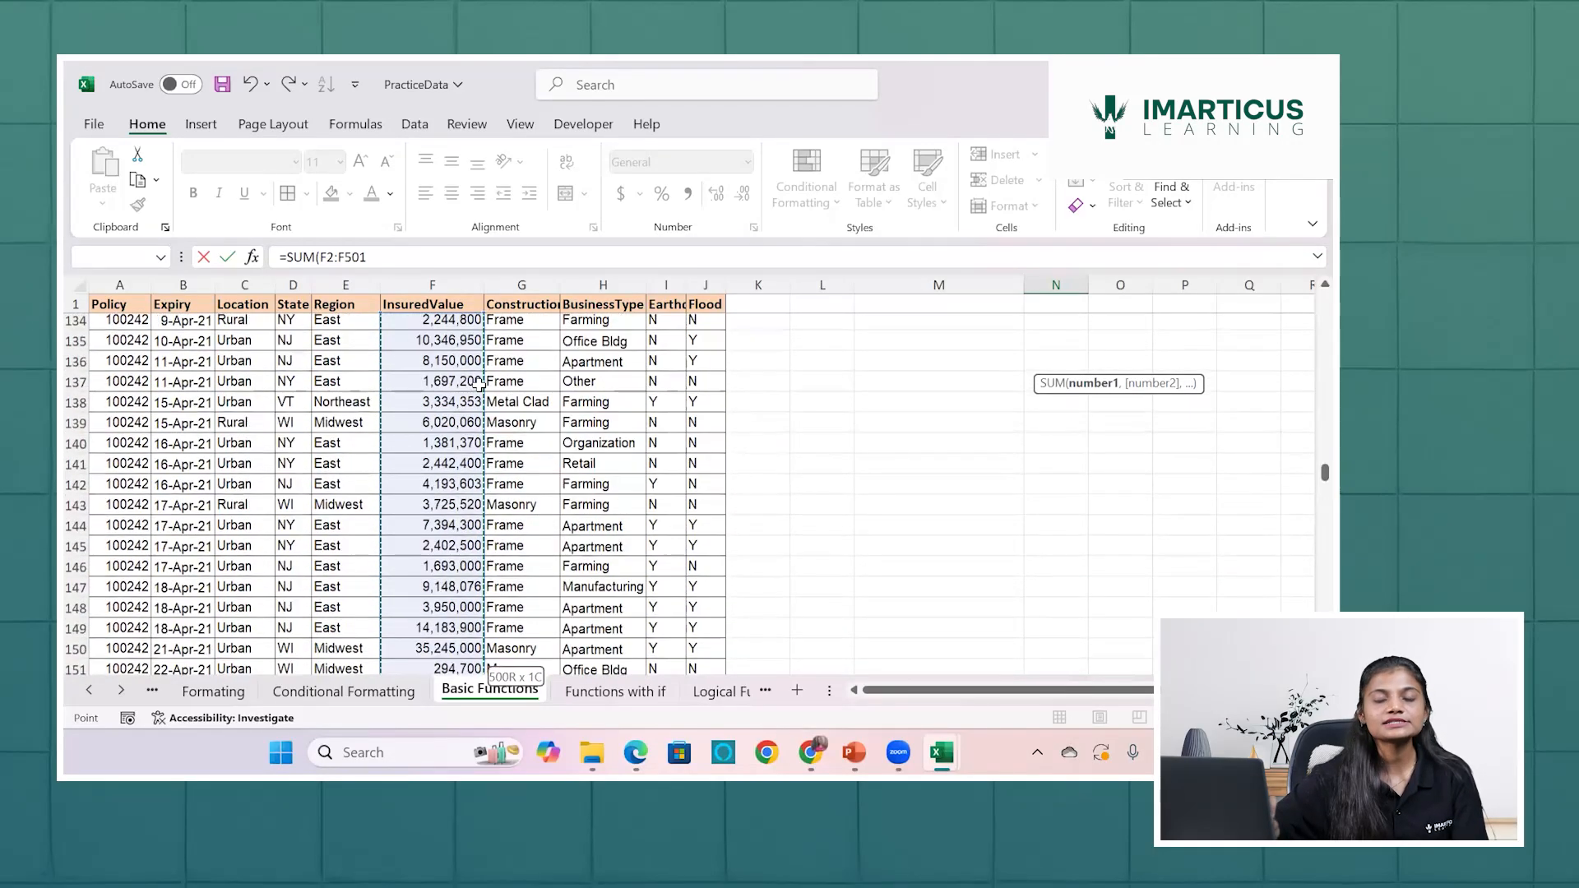
scroll(479, 385, up, 20)
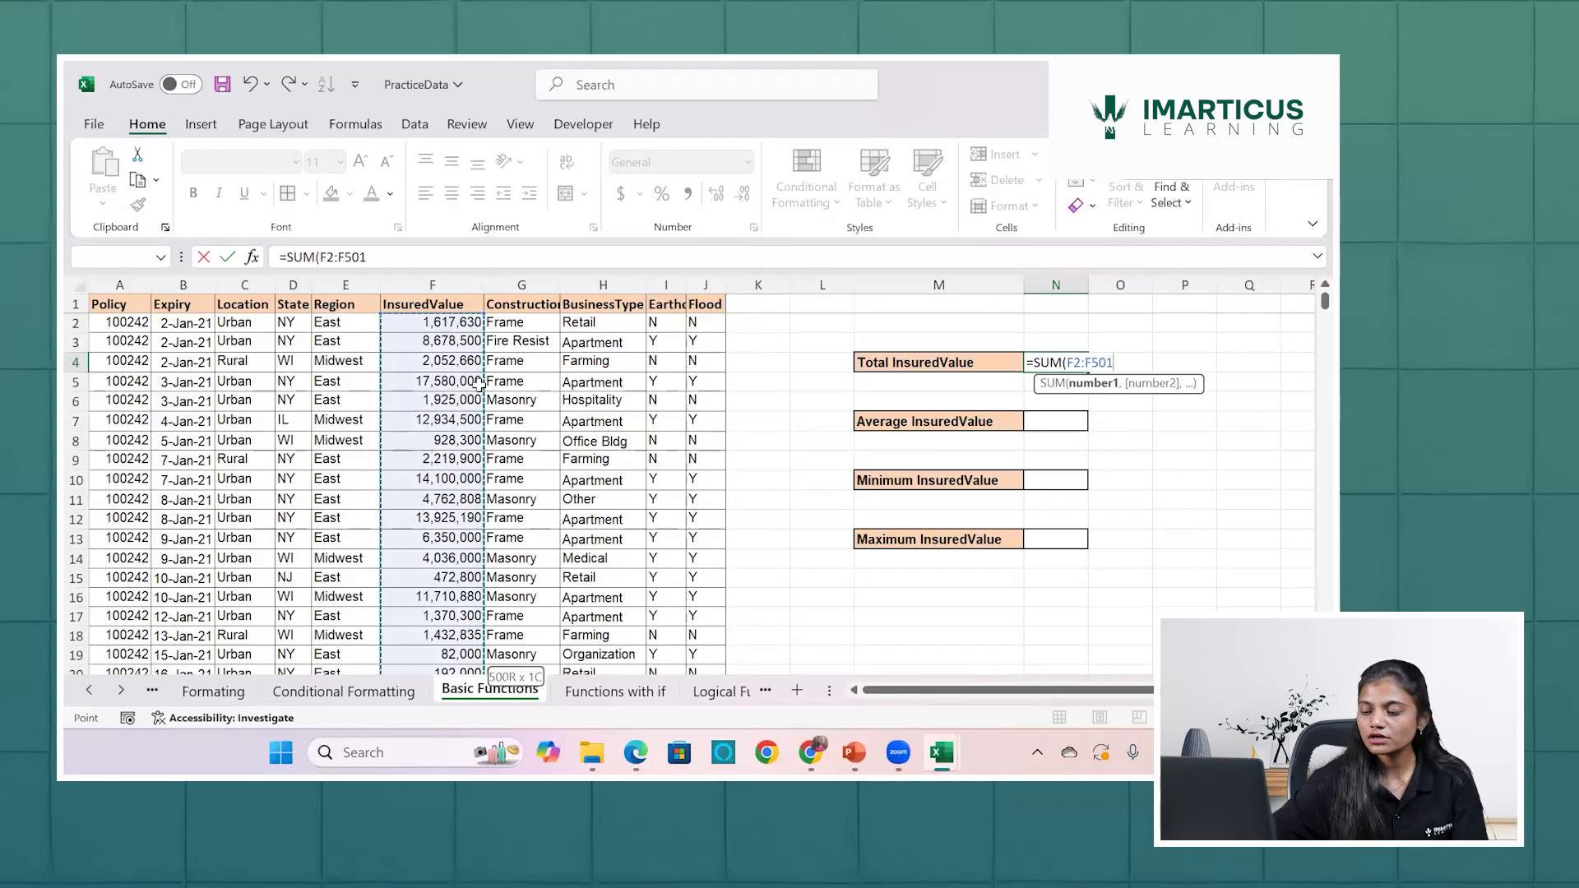
text())
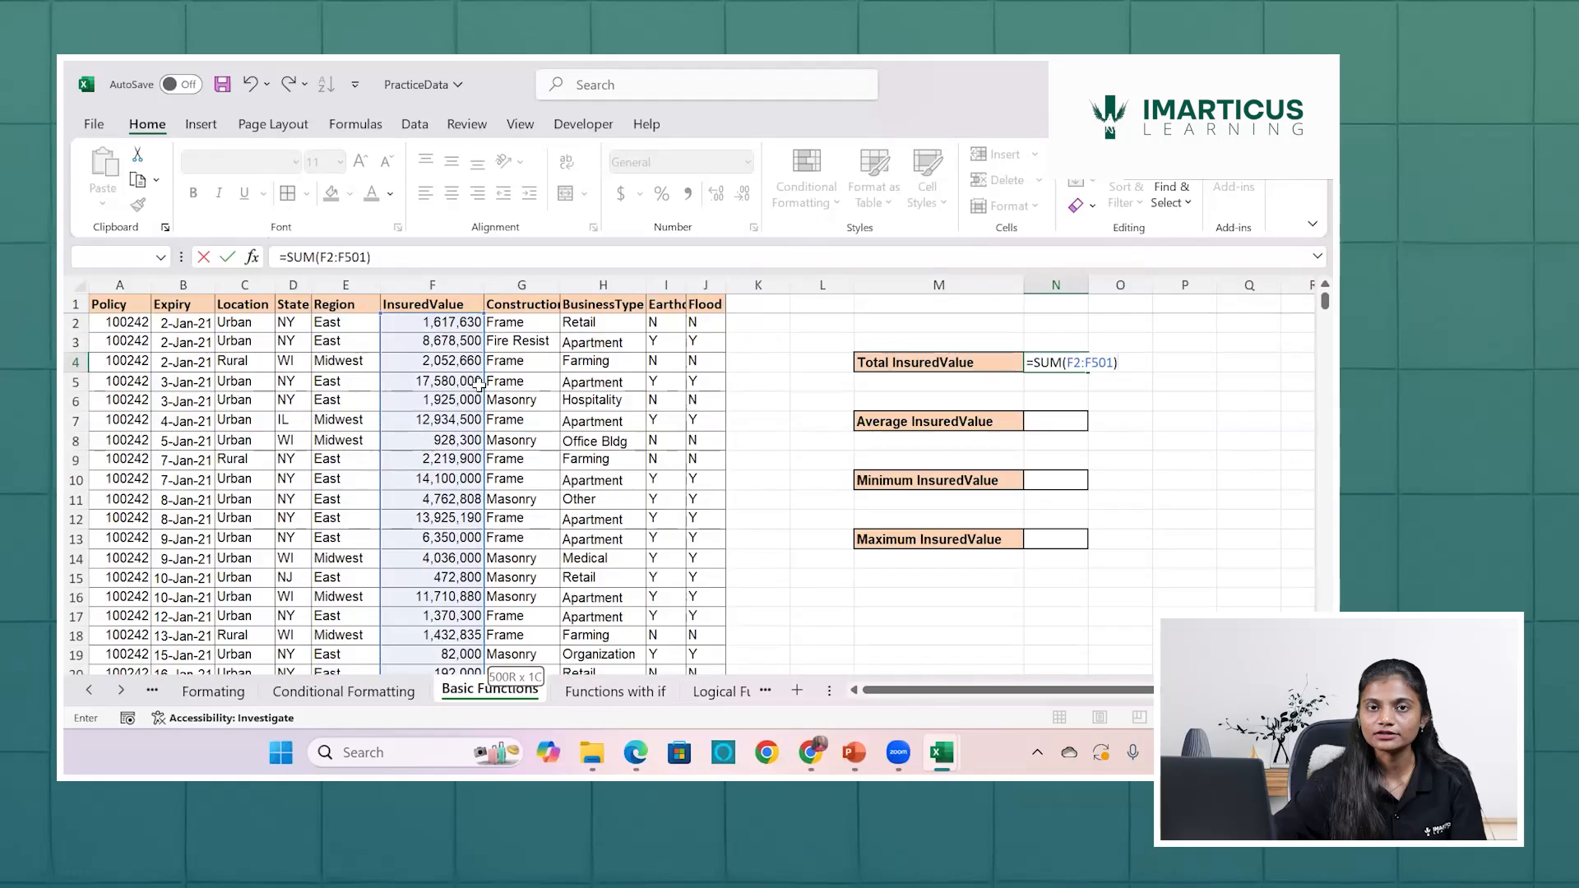
key(Return)
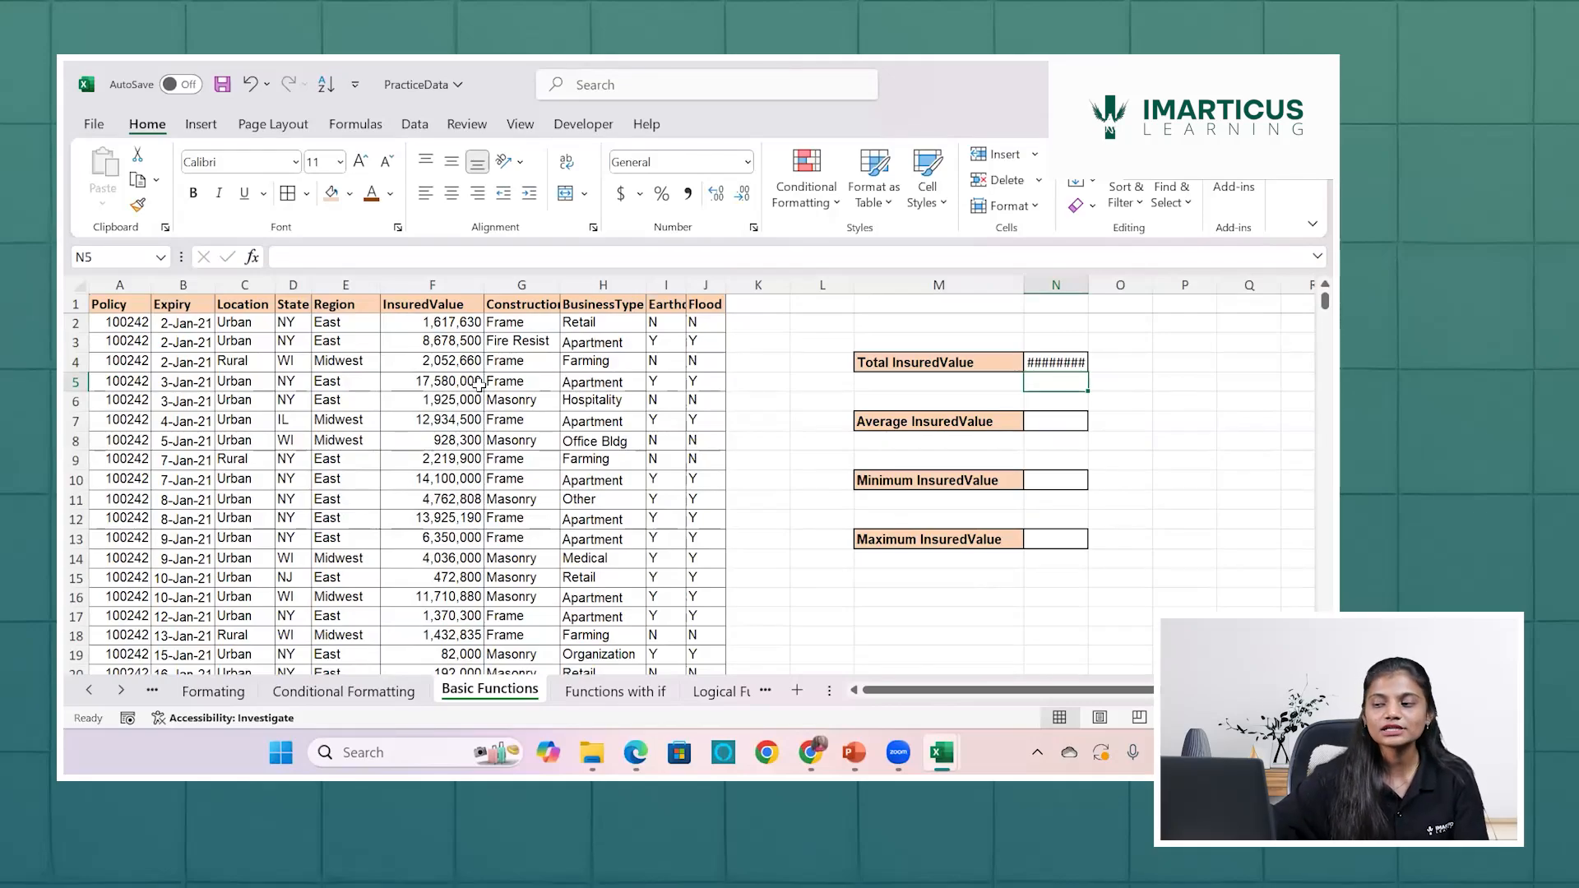
click(1047, 366)
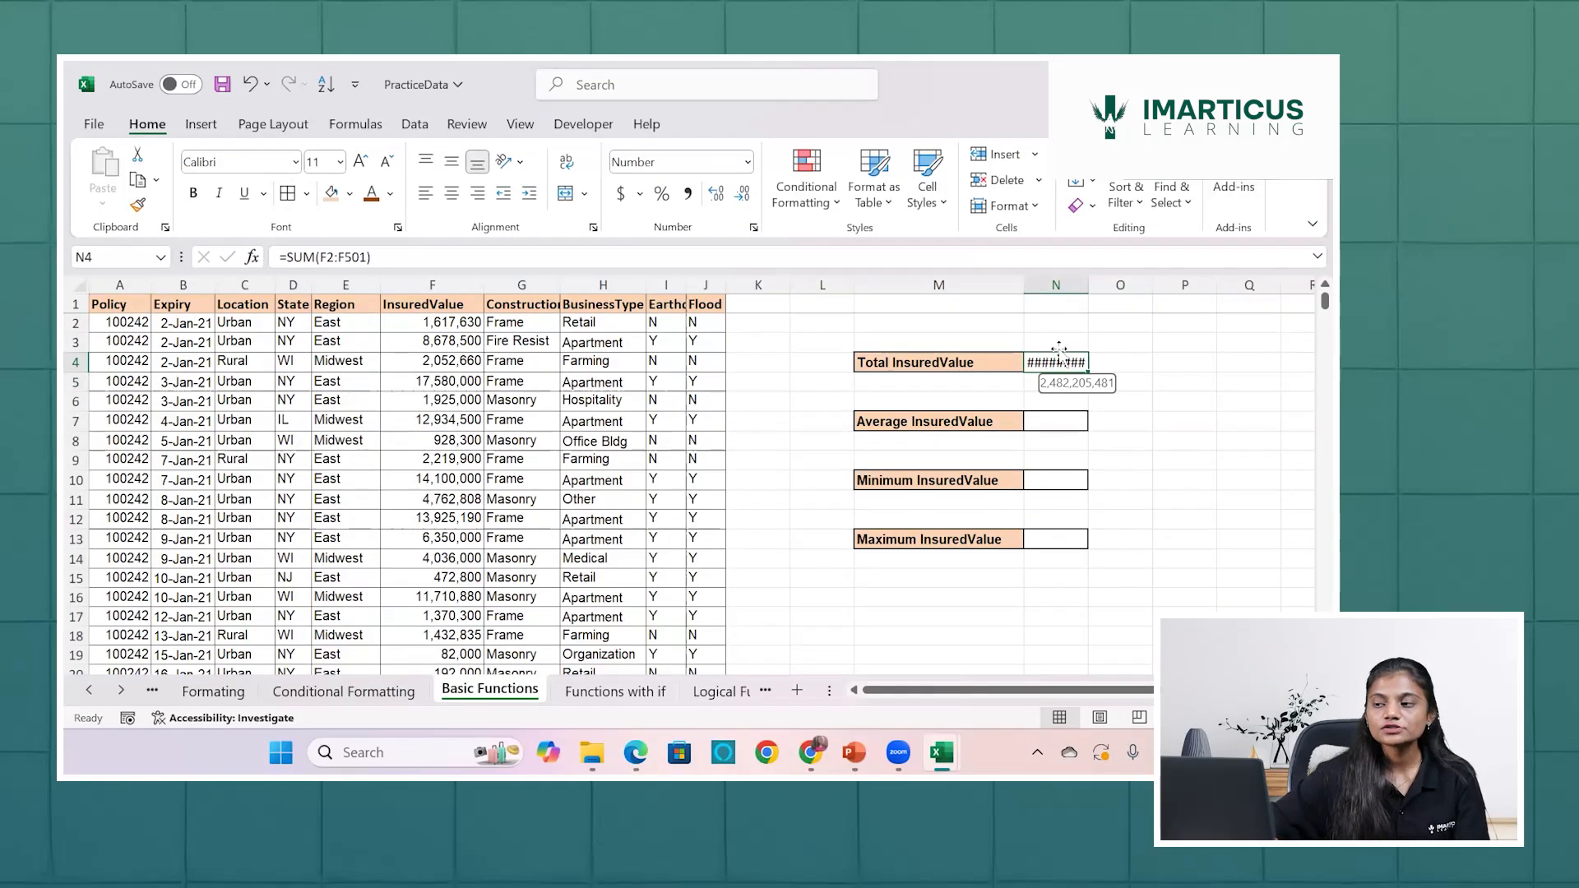
double_click(1089, 284)
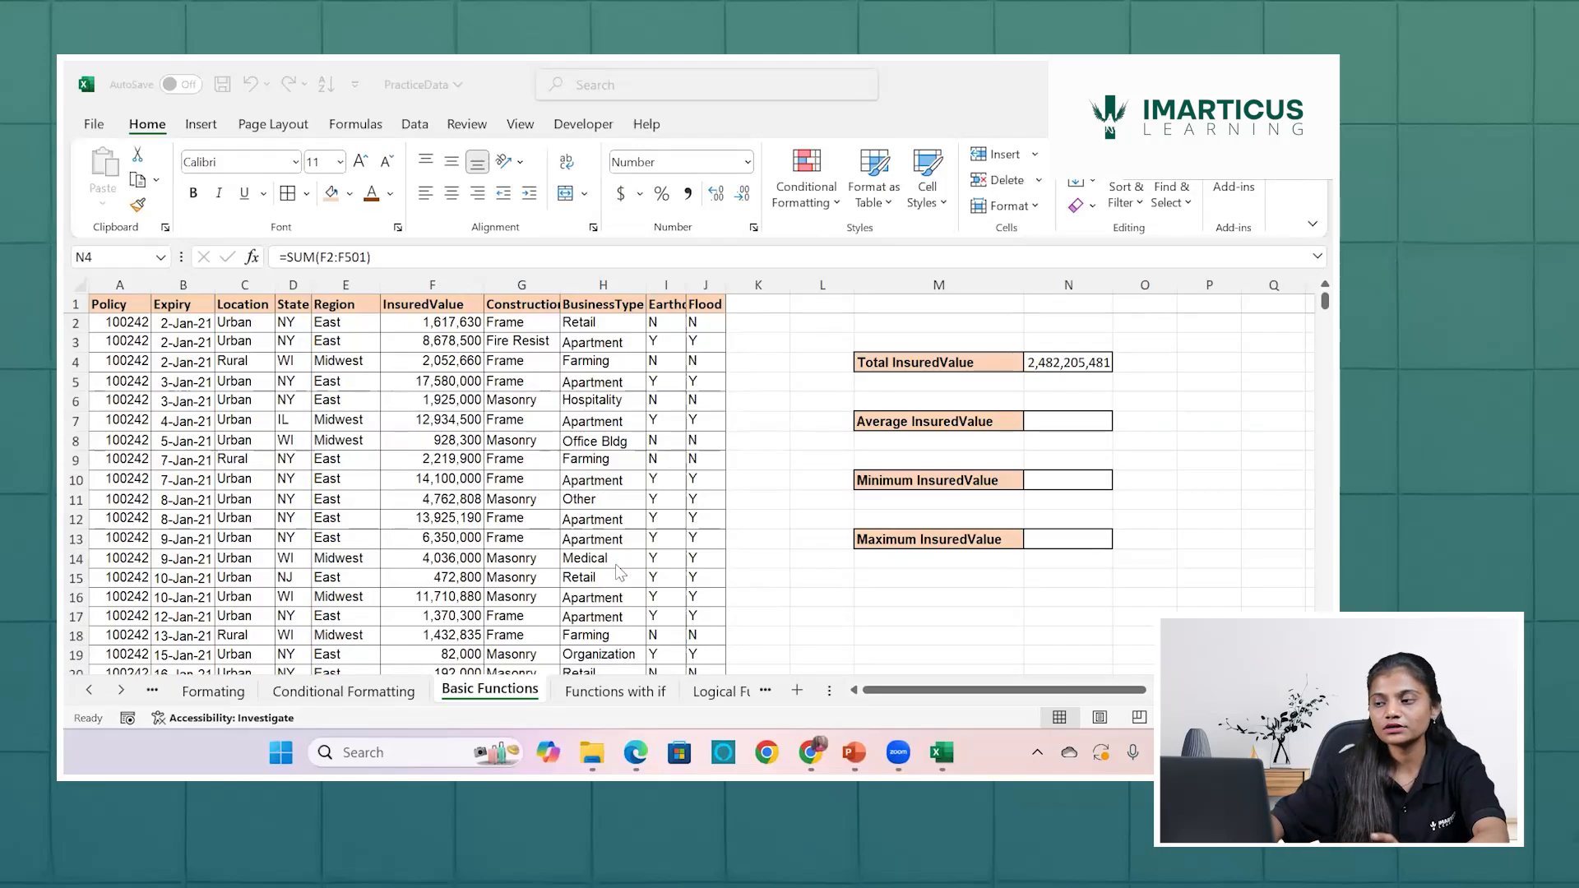
Replace the Total InsuredValue formula in N4 with =SUM(F2,F5,F9), adding only those three separate cells.
click(1082, 365)
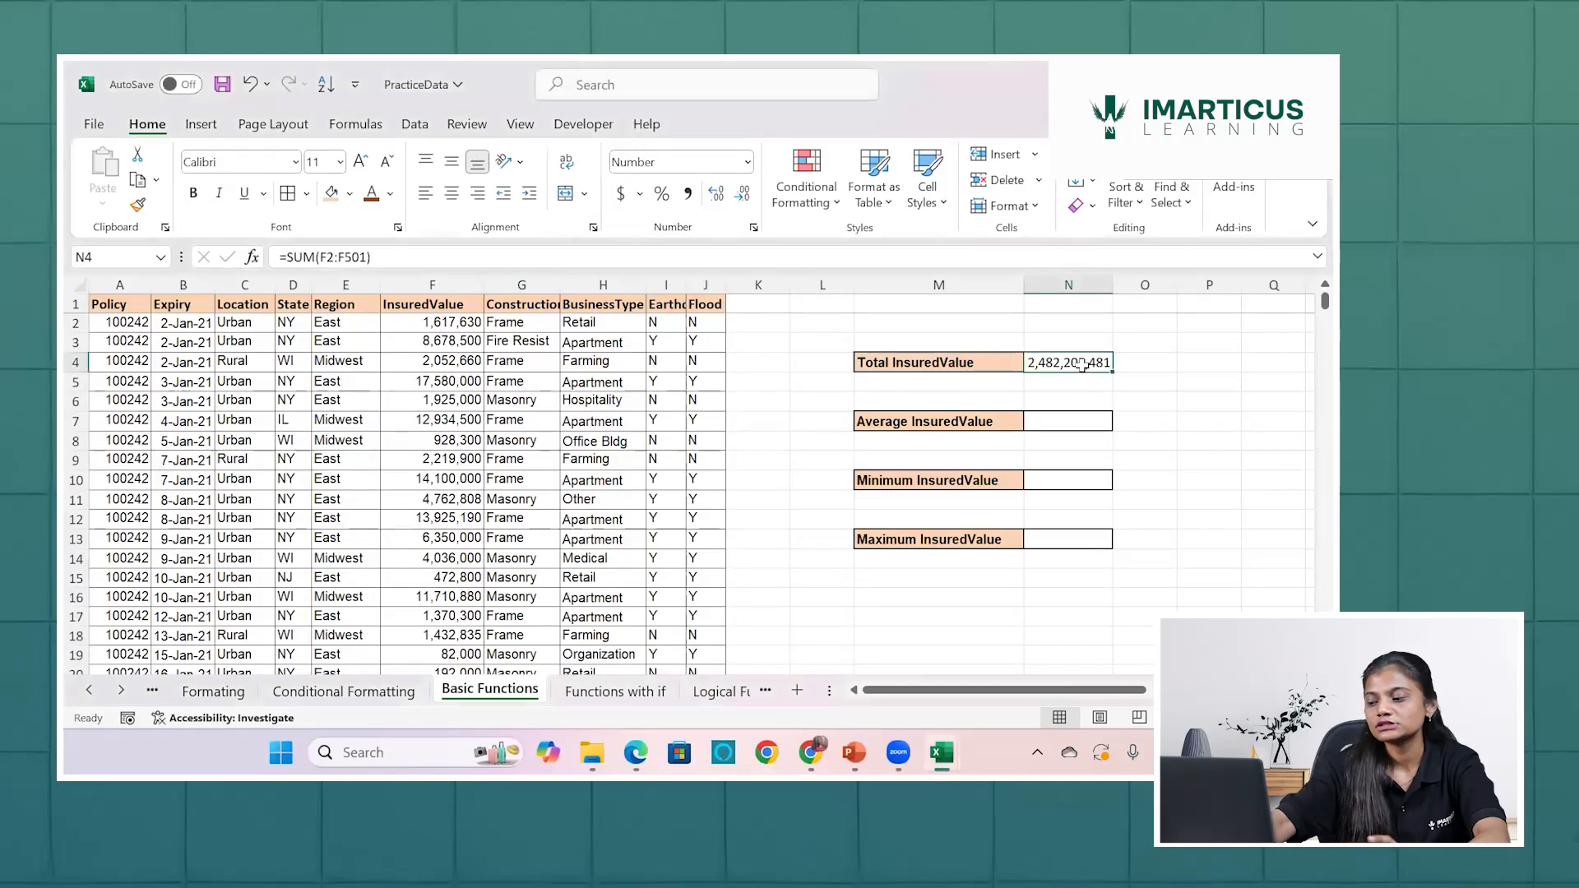
key(Delete)
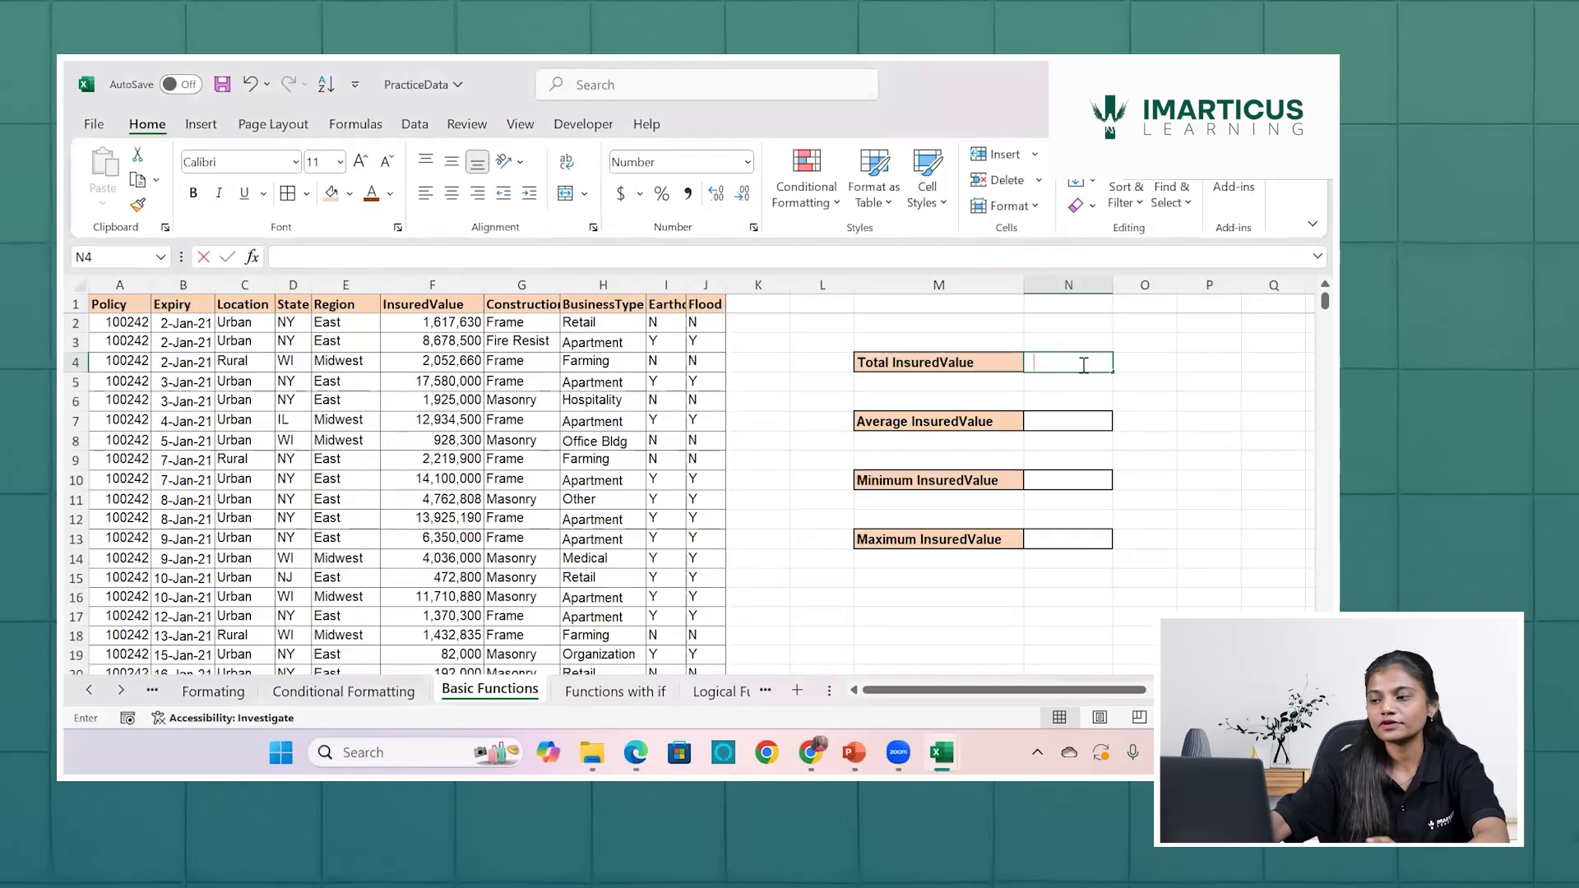
text(=sum)
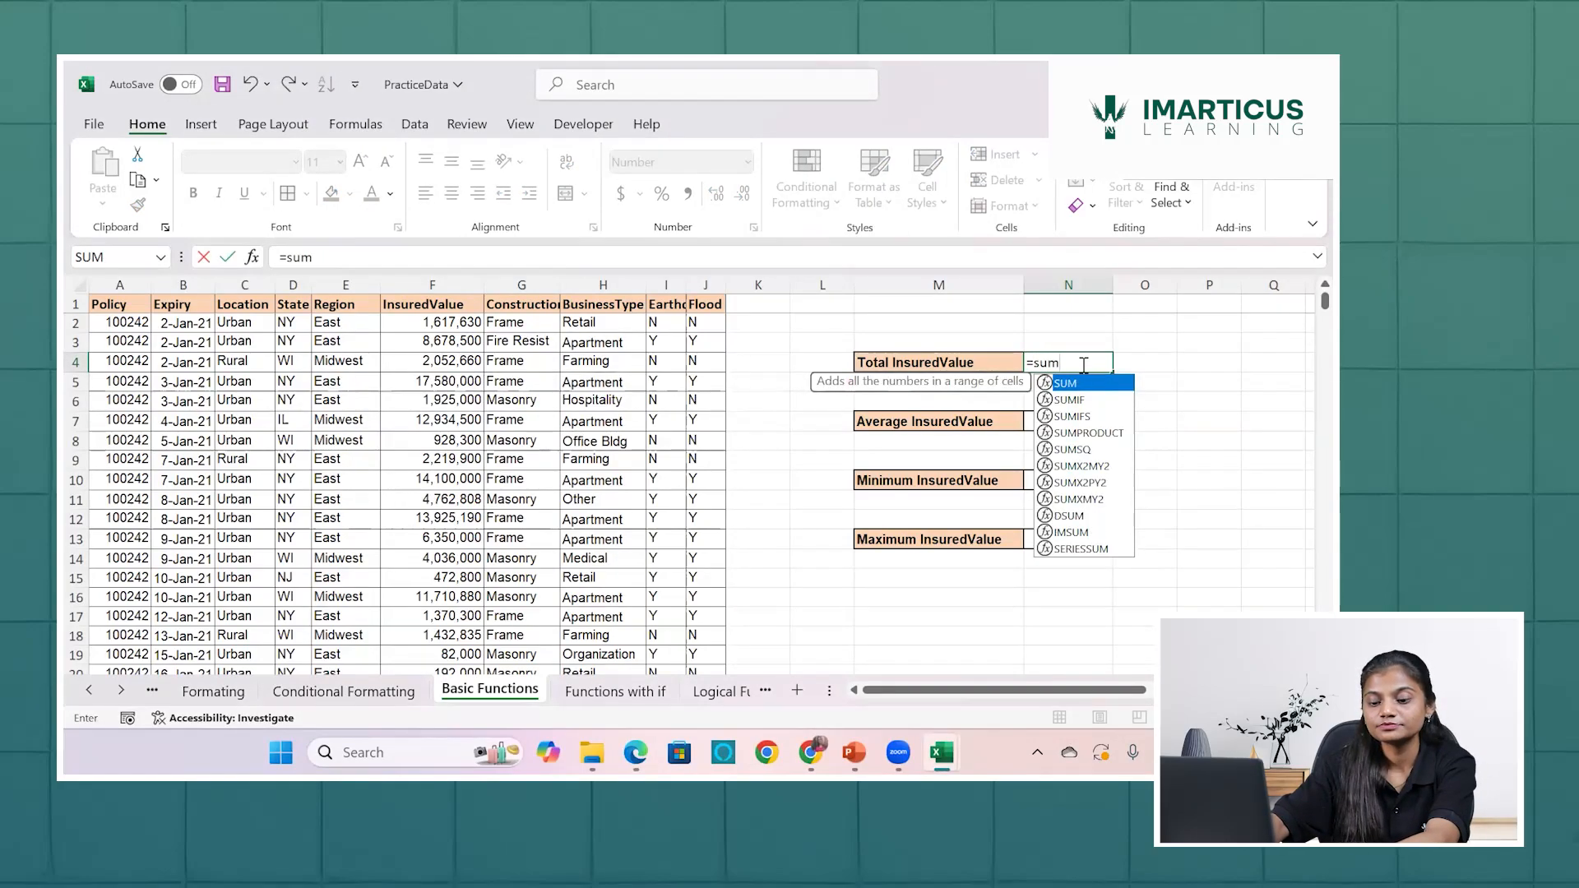
key(Tab)
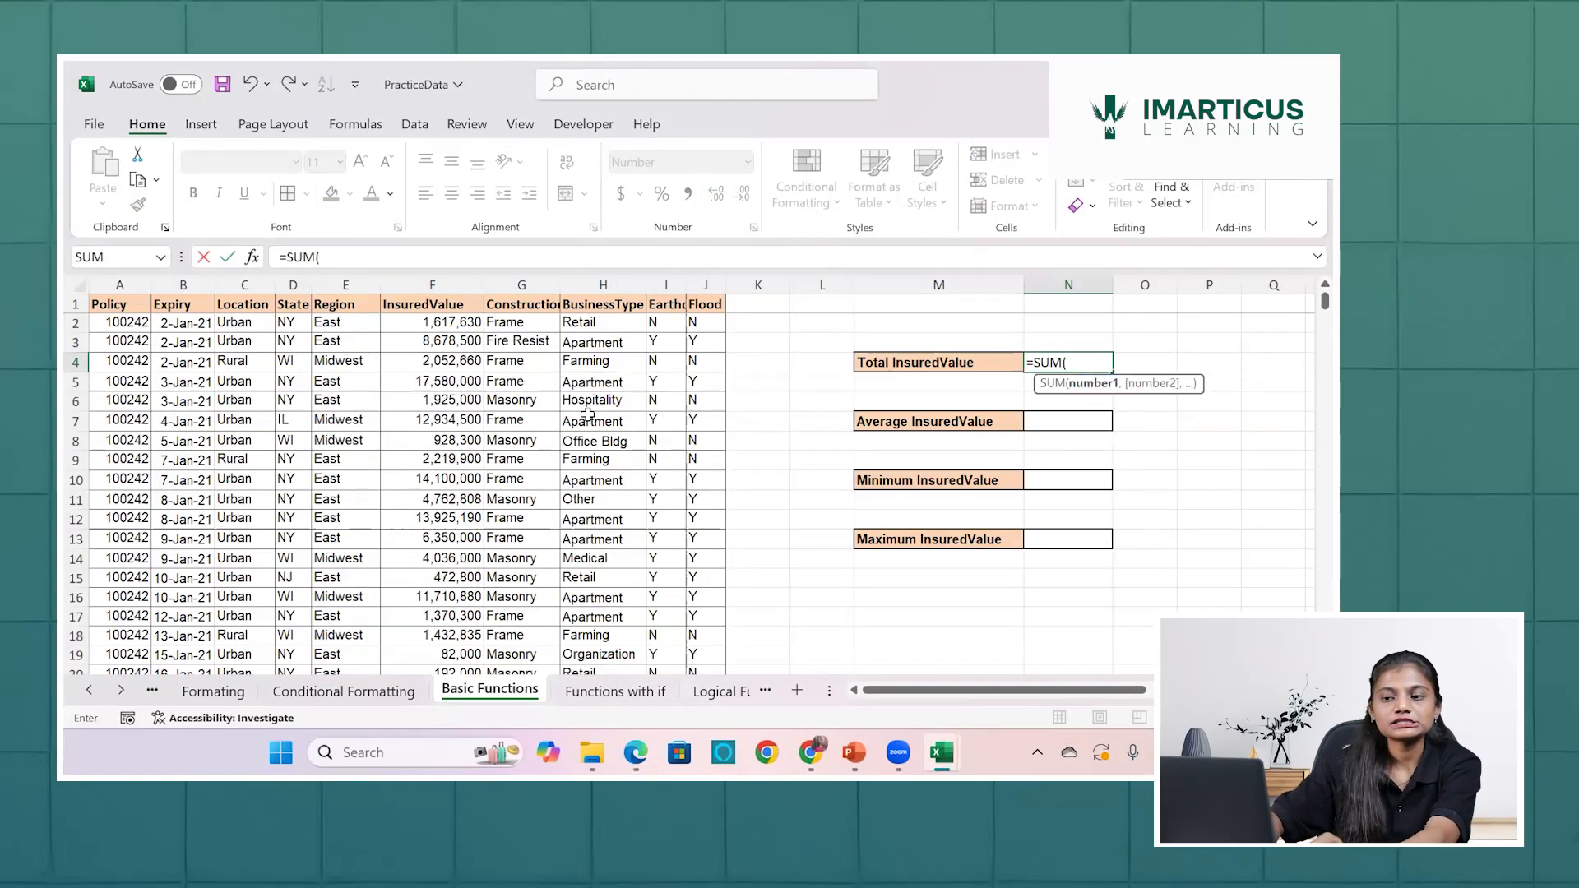
click(448, 318)
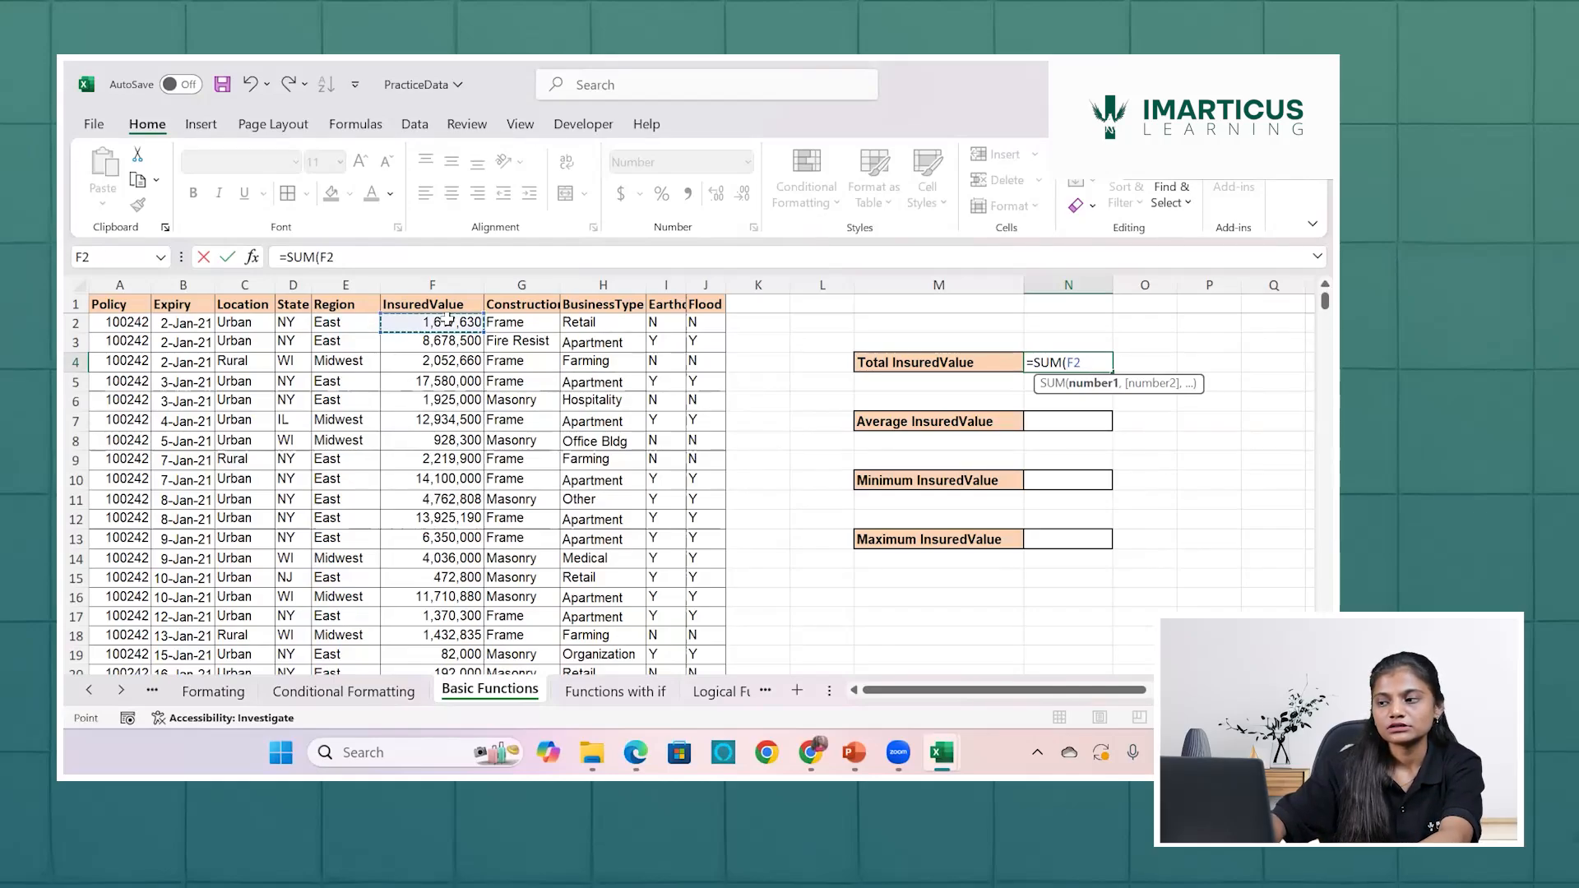
text(,)
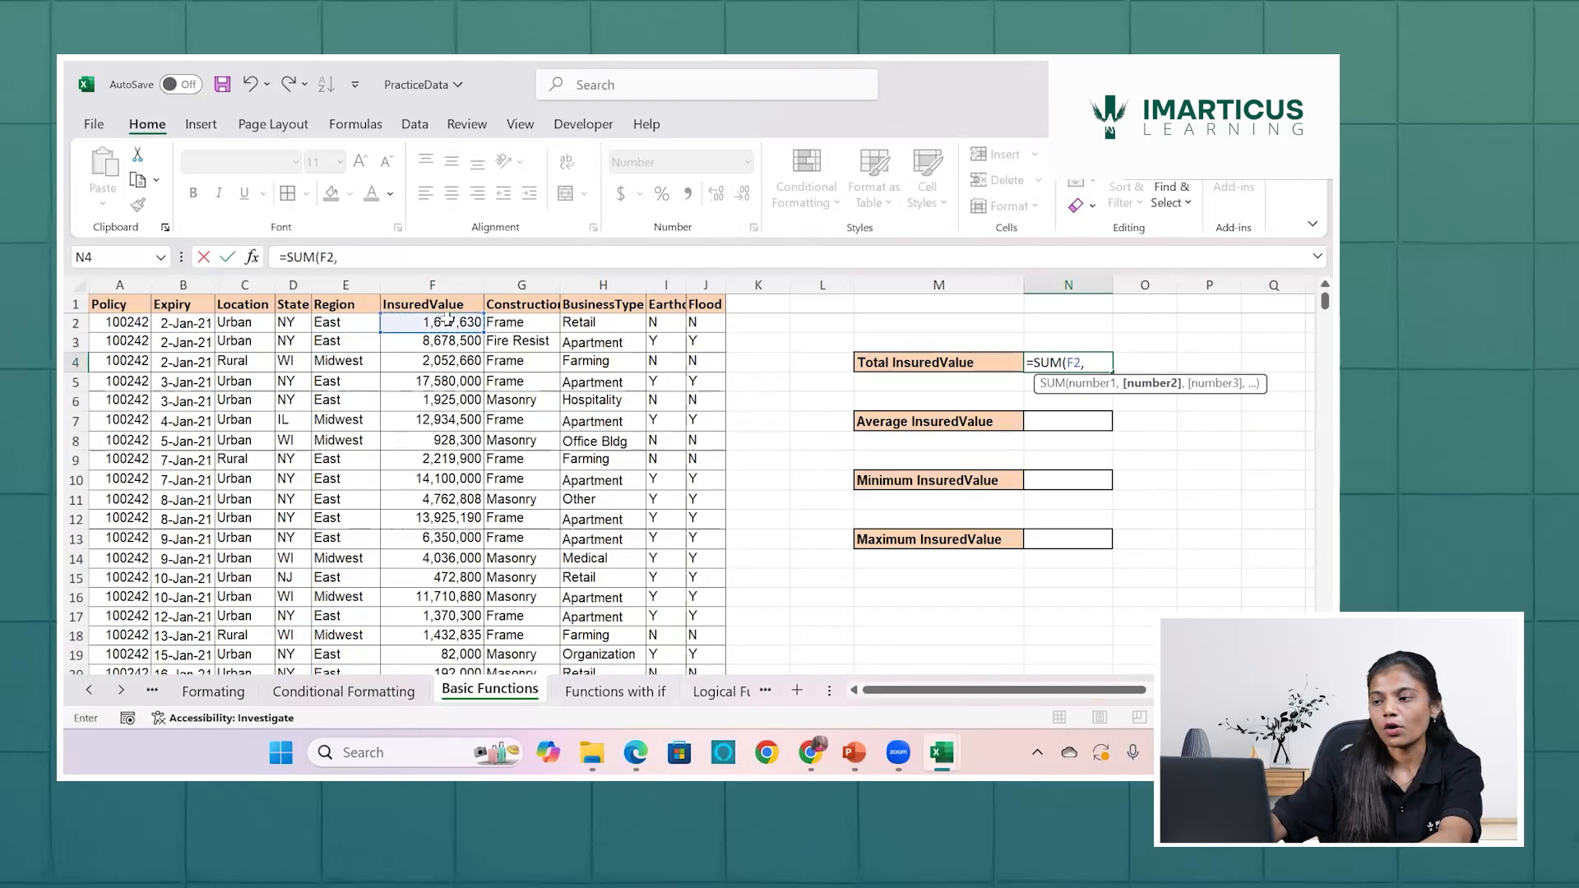
click(442, 380)
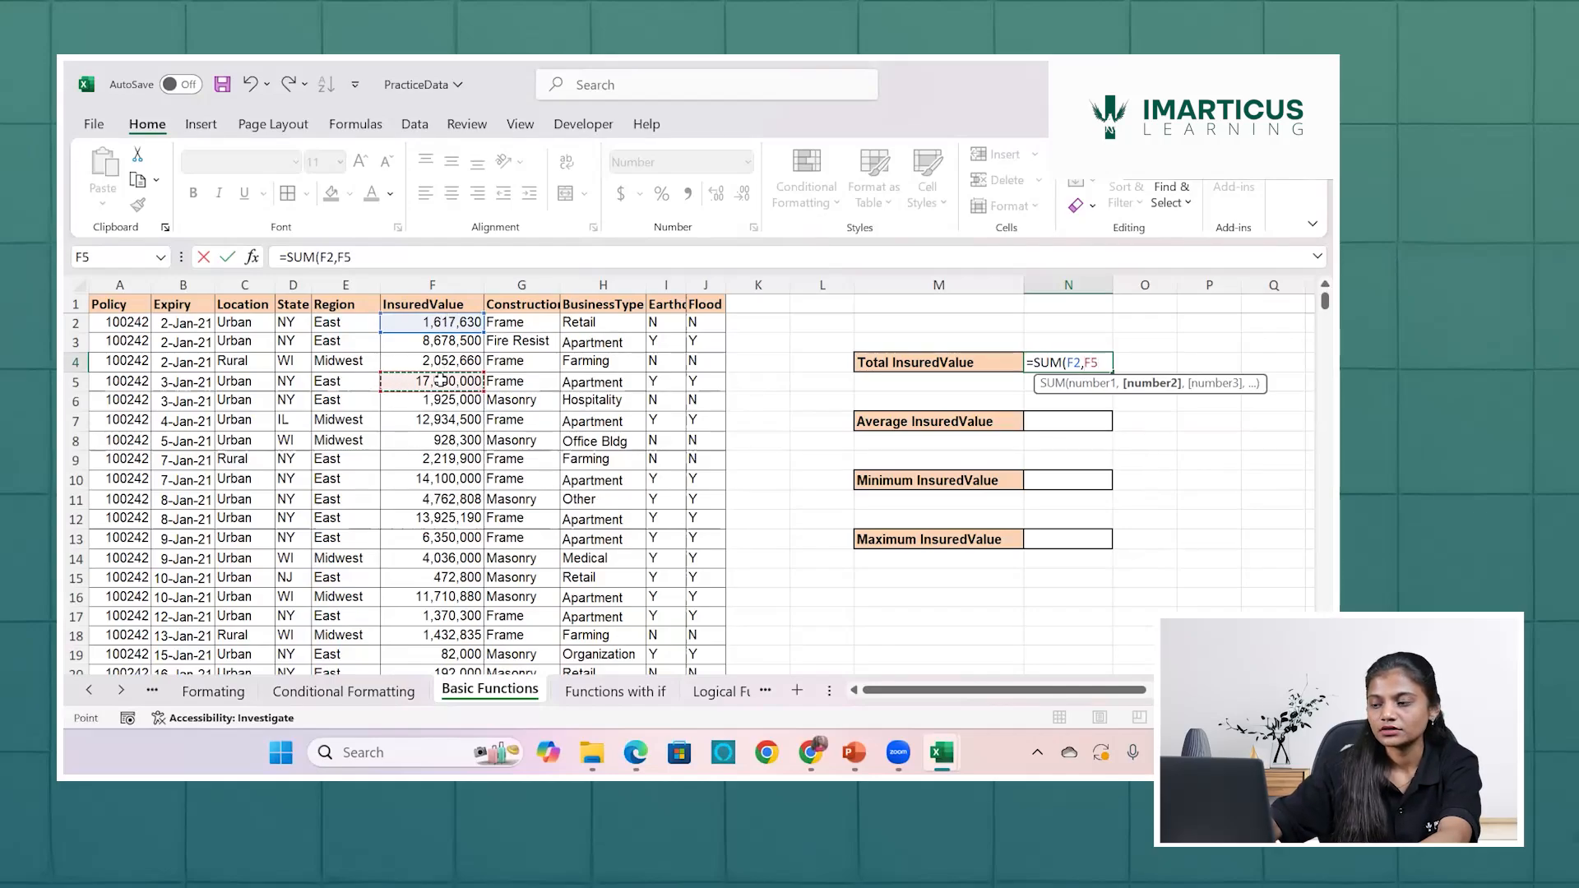
text(,)
click(453, 461)
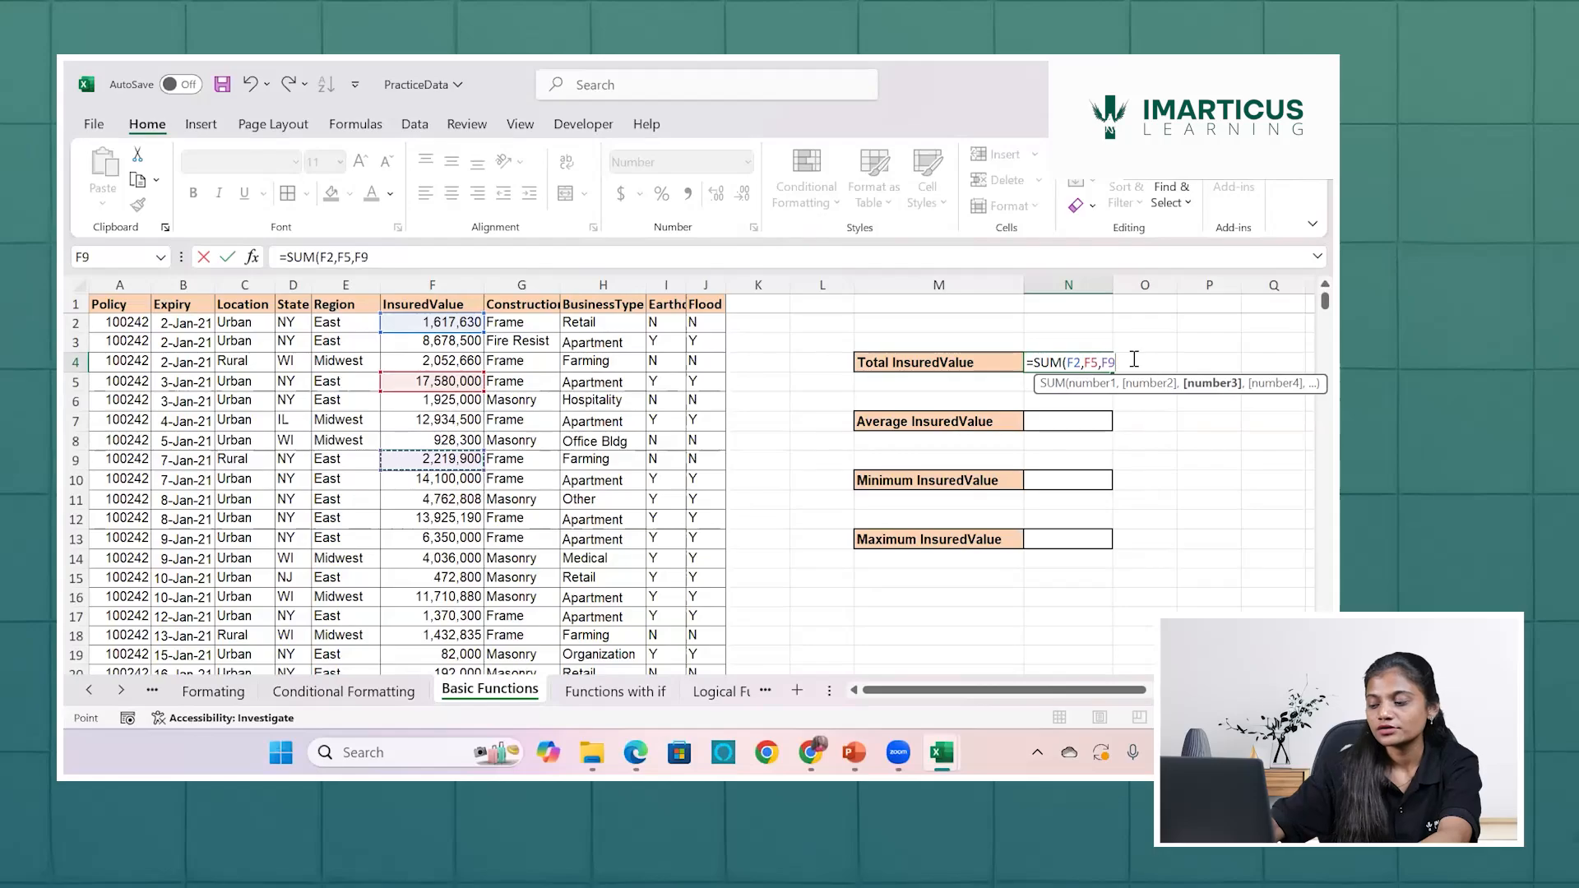
key(Return)
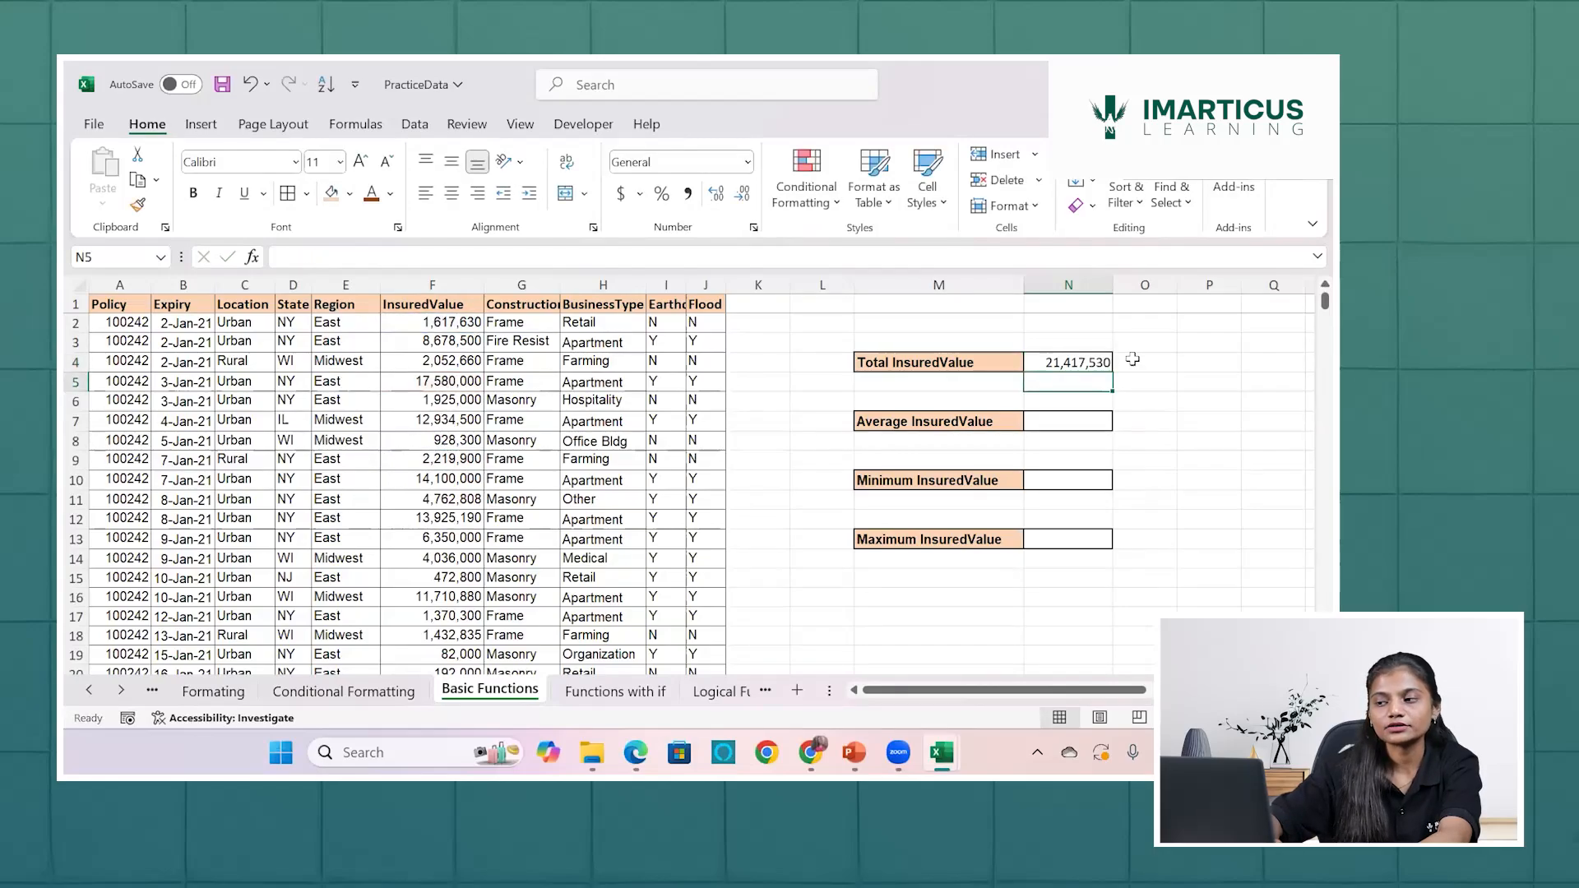
Examine the comma-separated arguments of the Total InsuredValue SUM formula in N4 and the cells they refer to.
click(1072, 360)
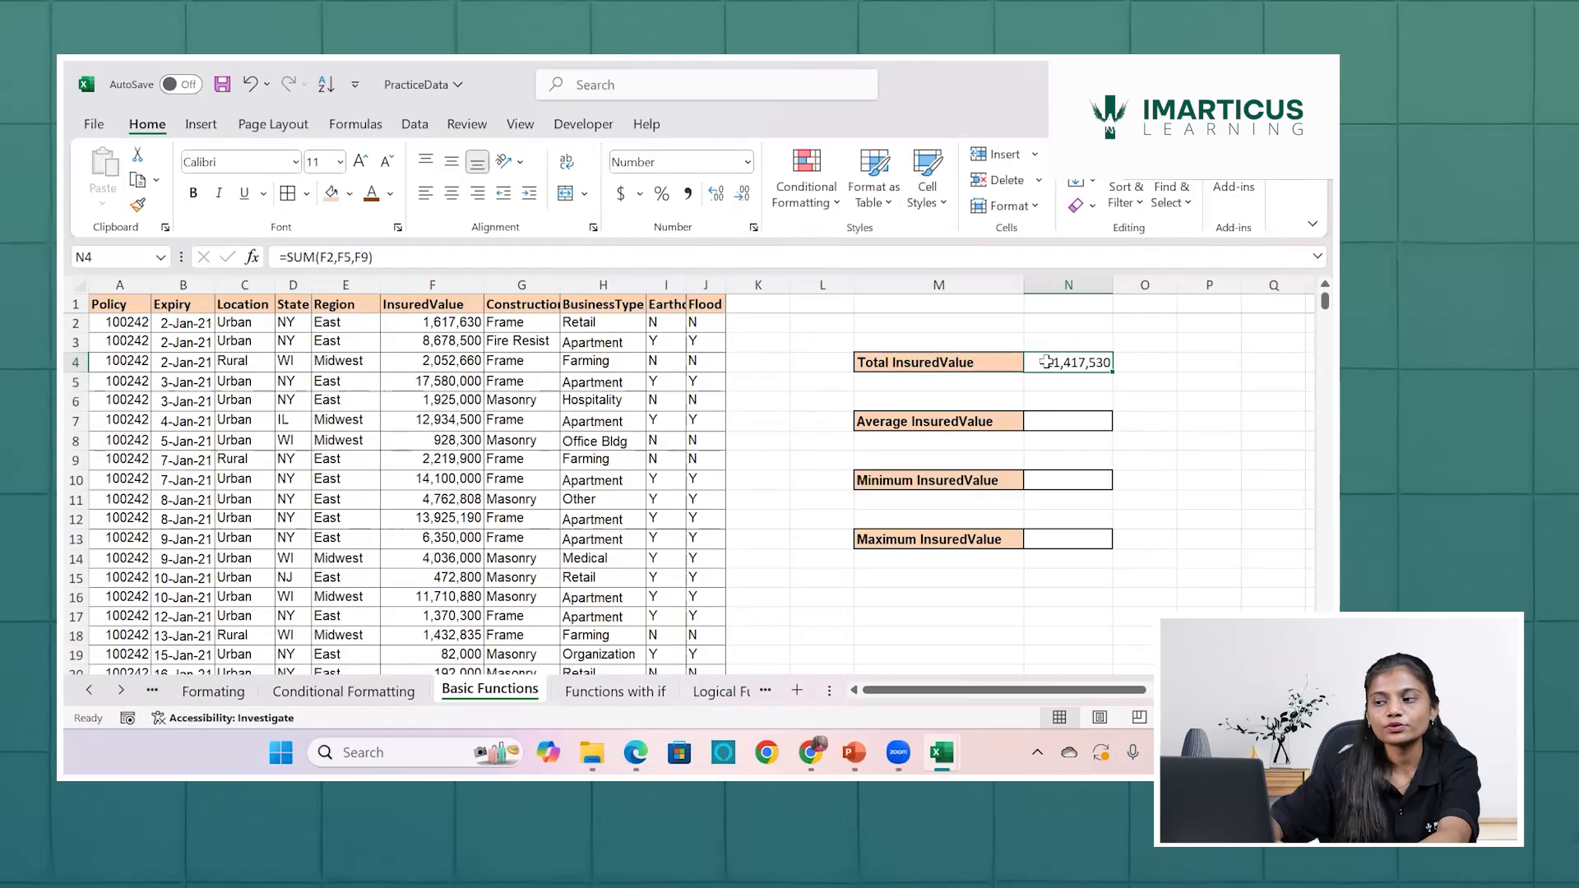
double_click(1087, 366)
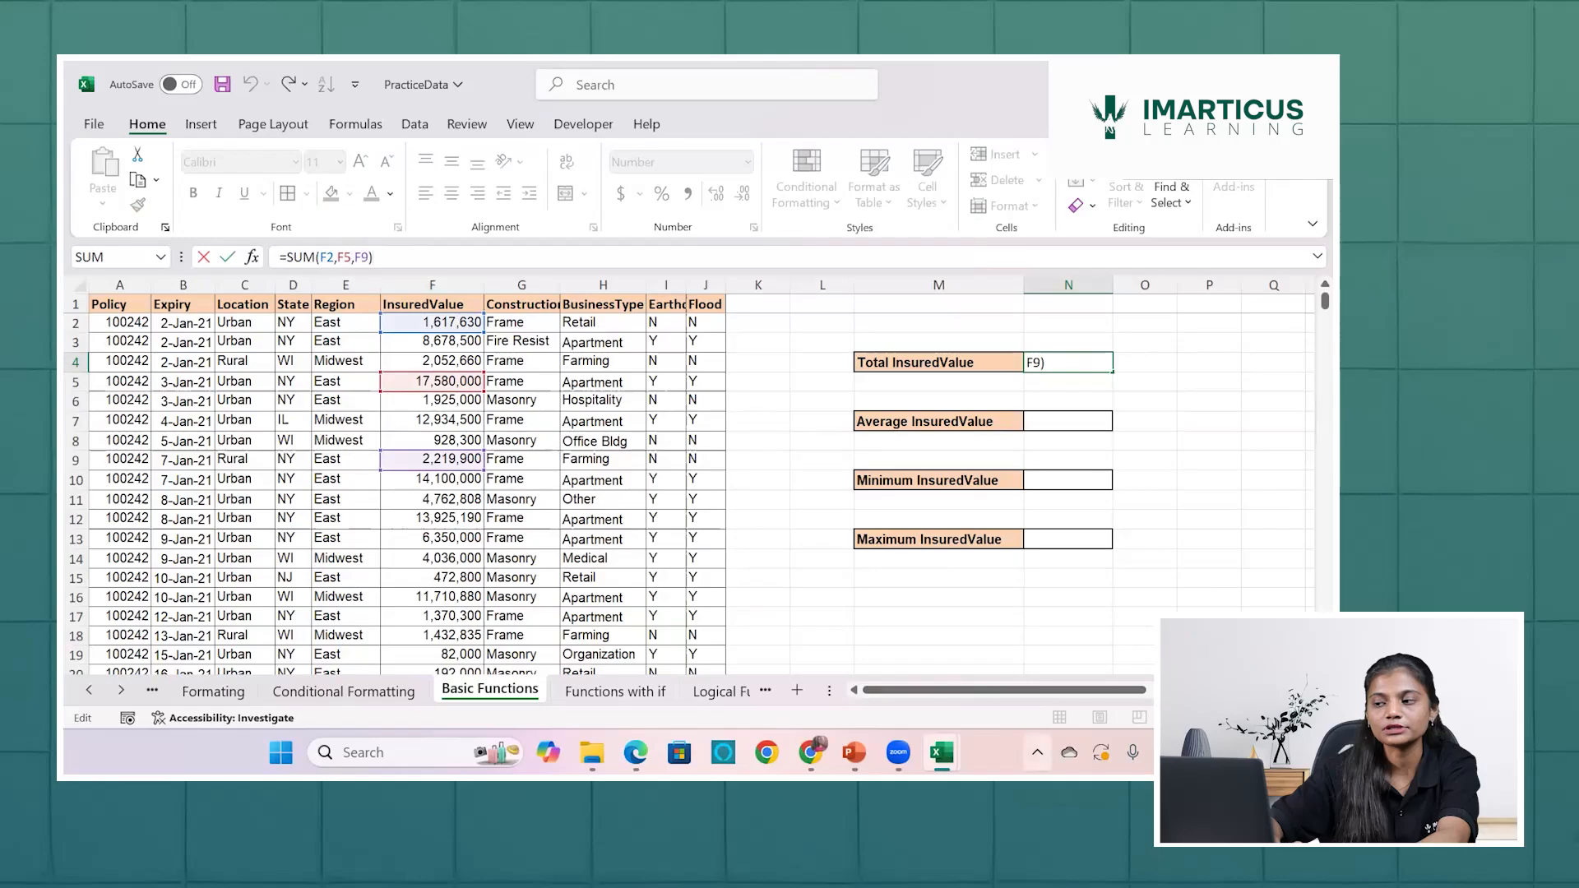
key(Return)
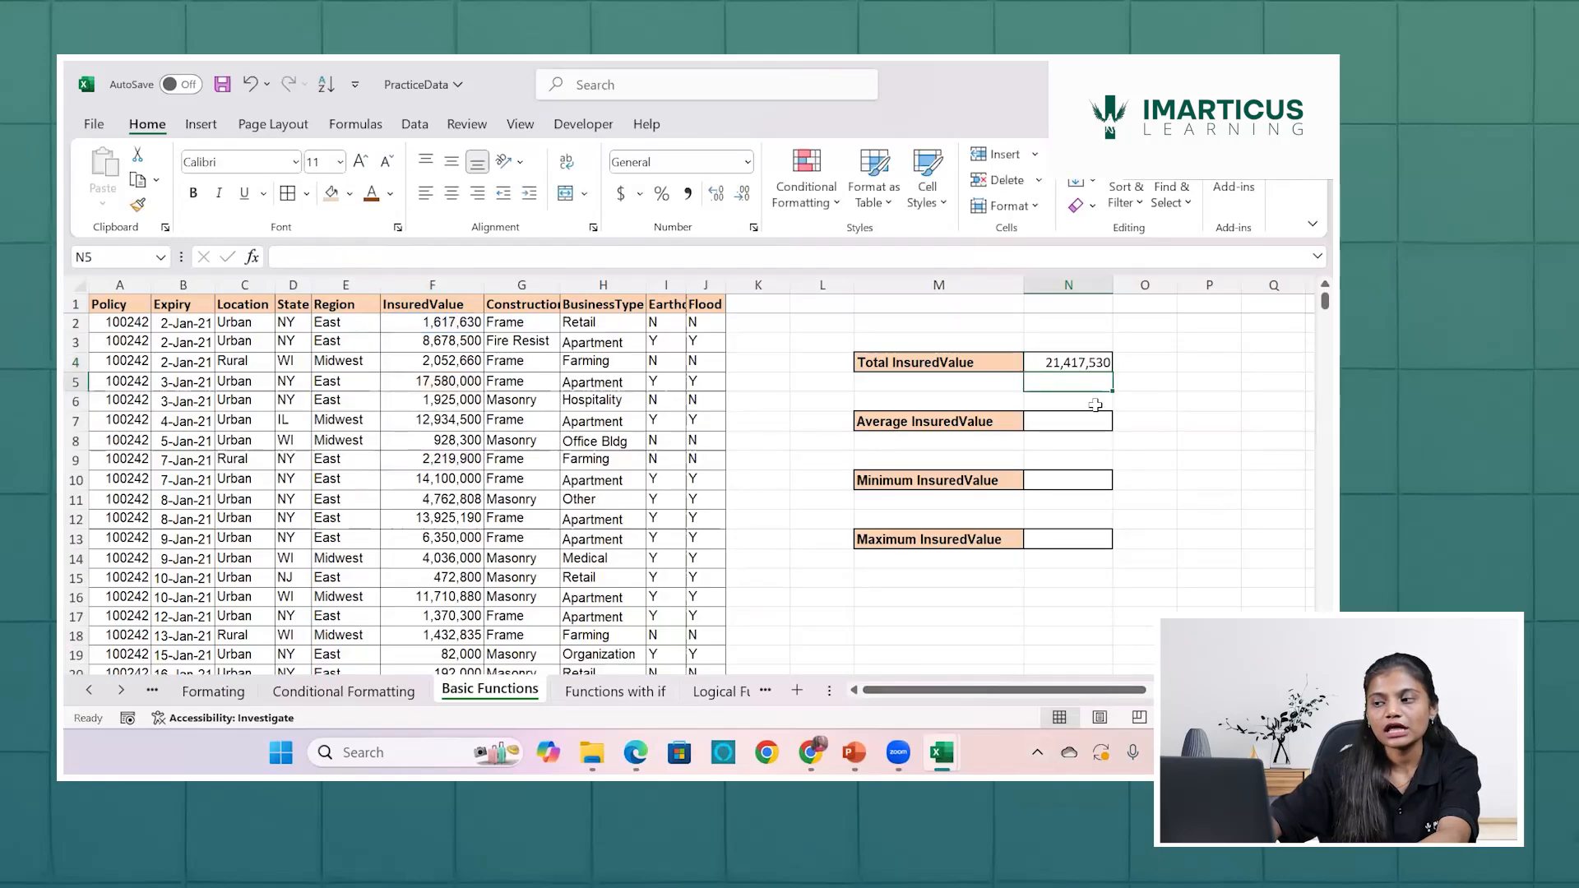
click(1077, 360)
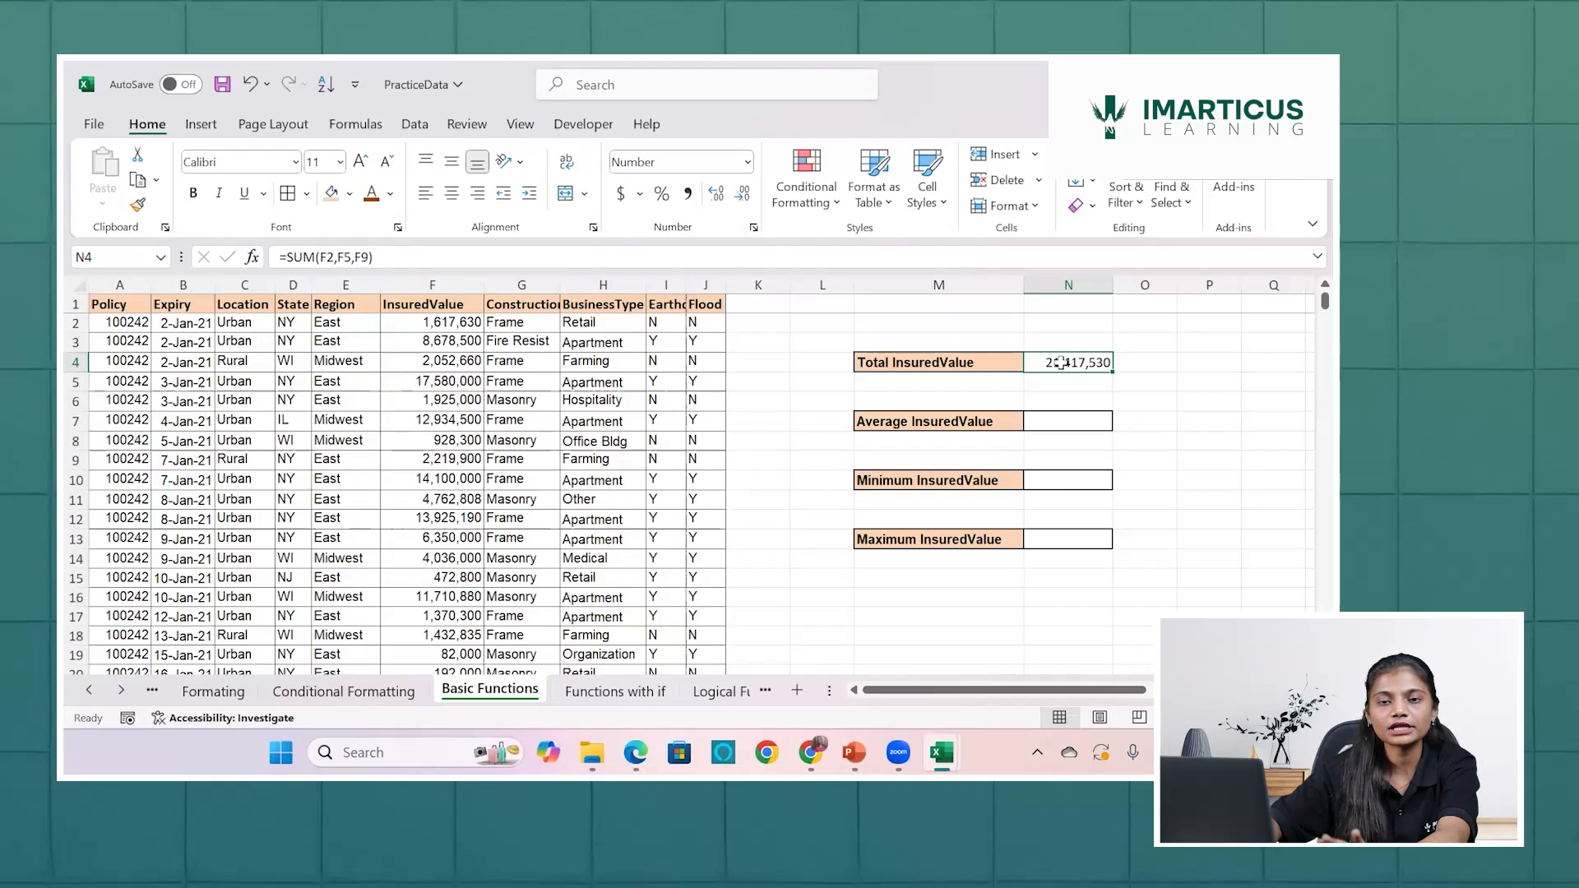
double_click(1064, 362)
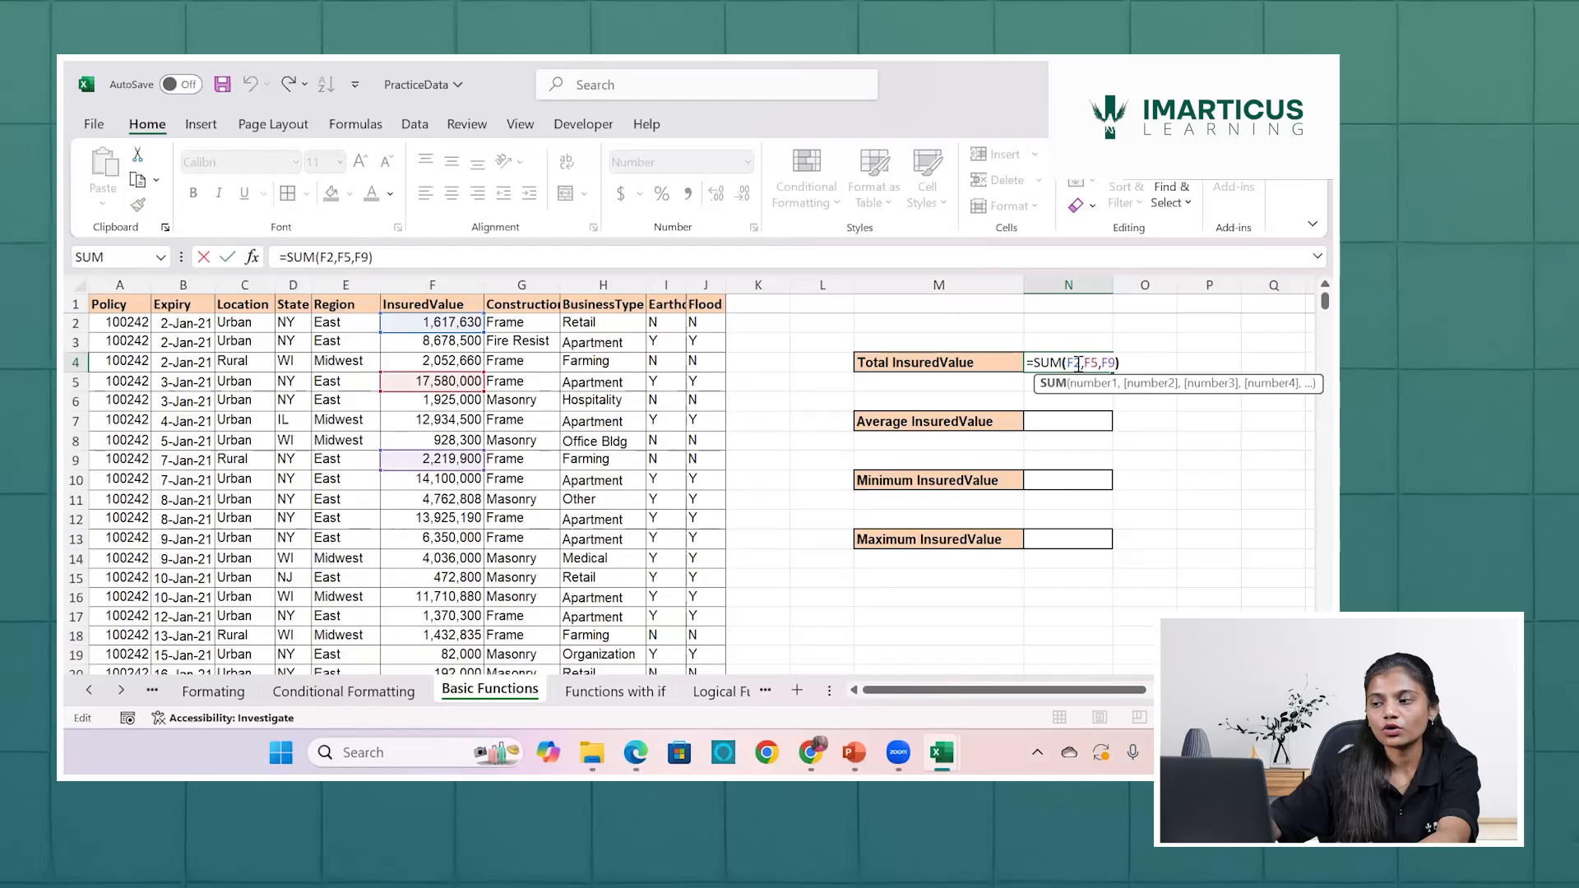
click(1078, 365)
key(Right)
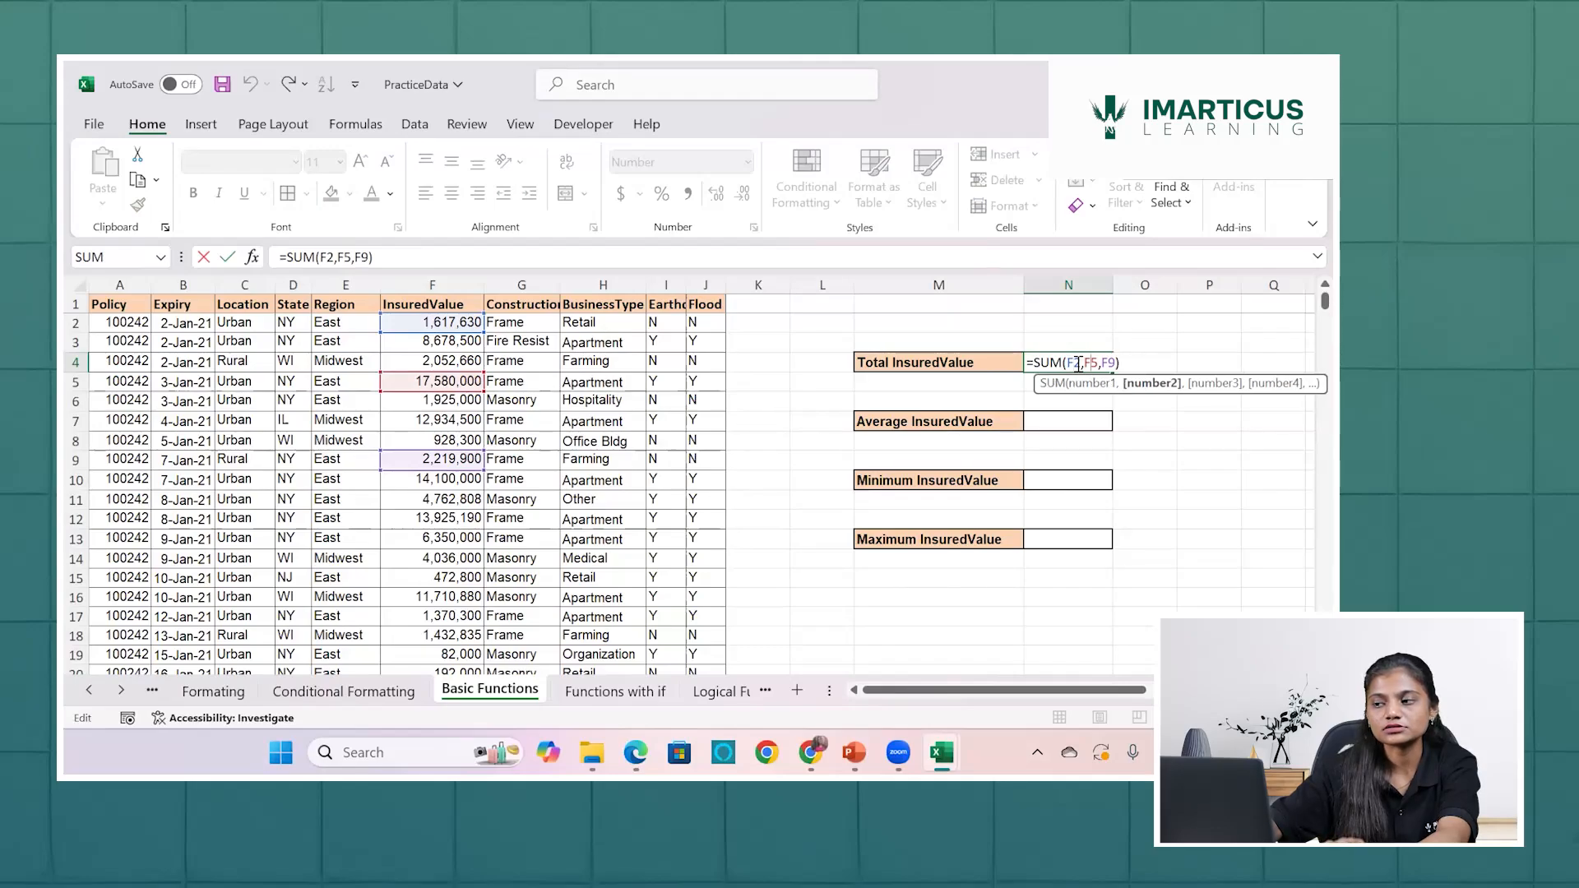
key(Right)
key(Right)
key(Right)
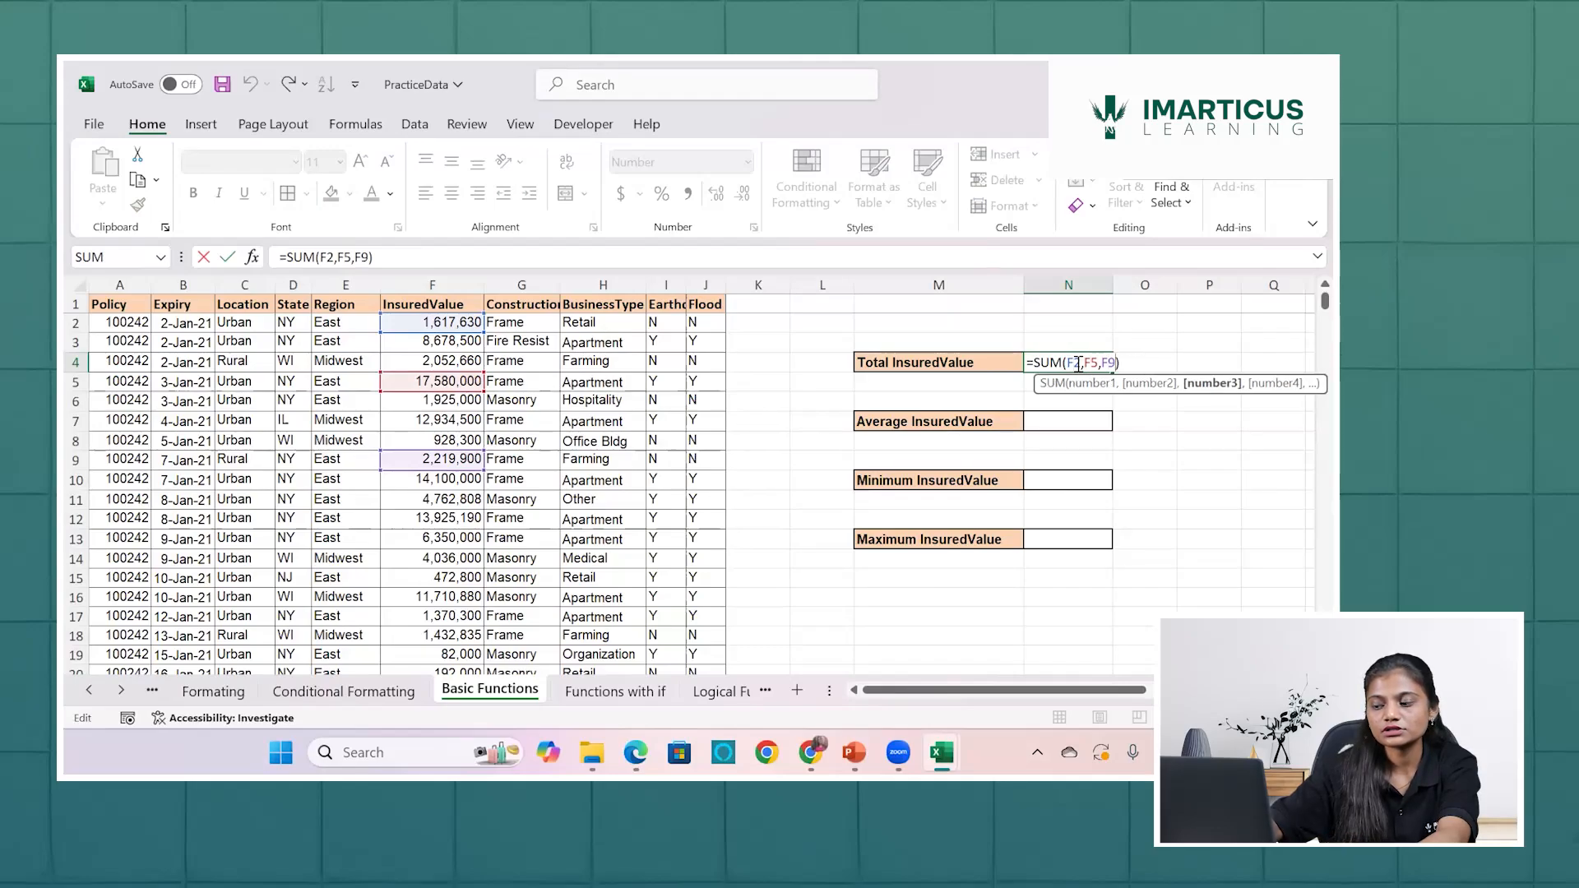
key(Return)
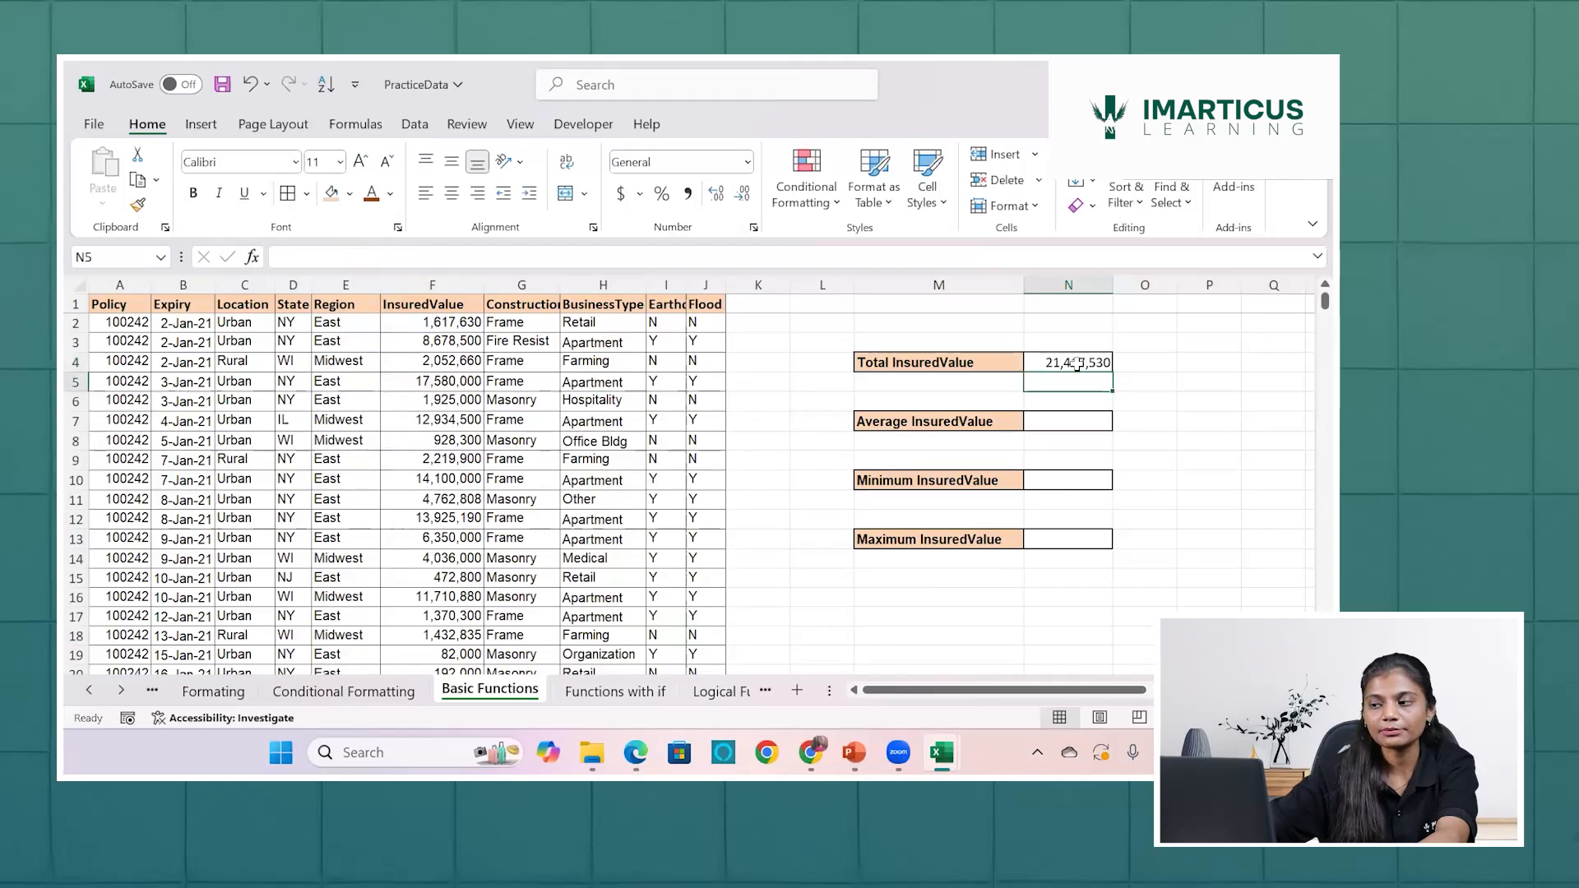
double_click(1077, 365)
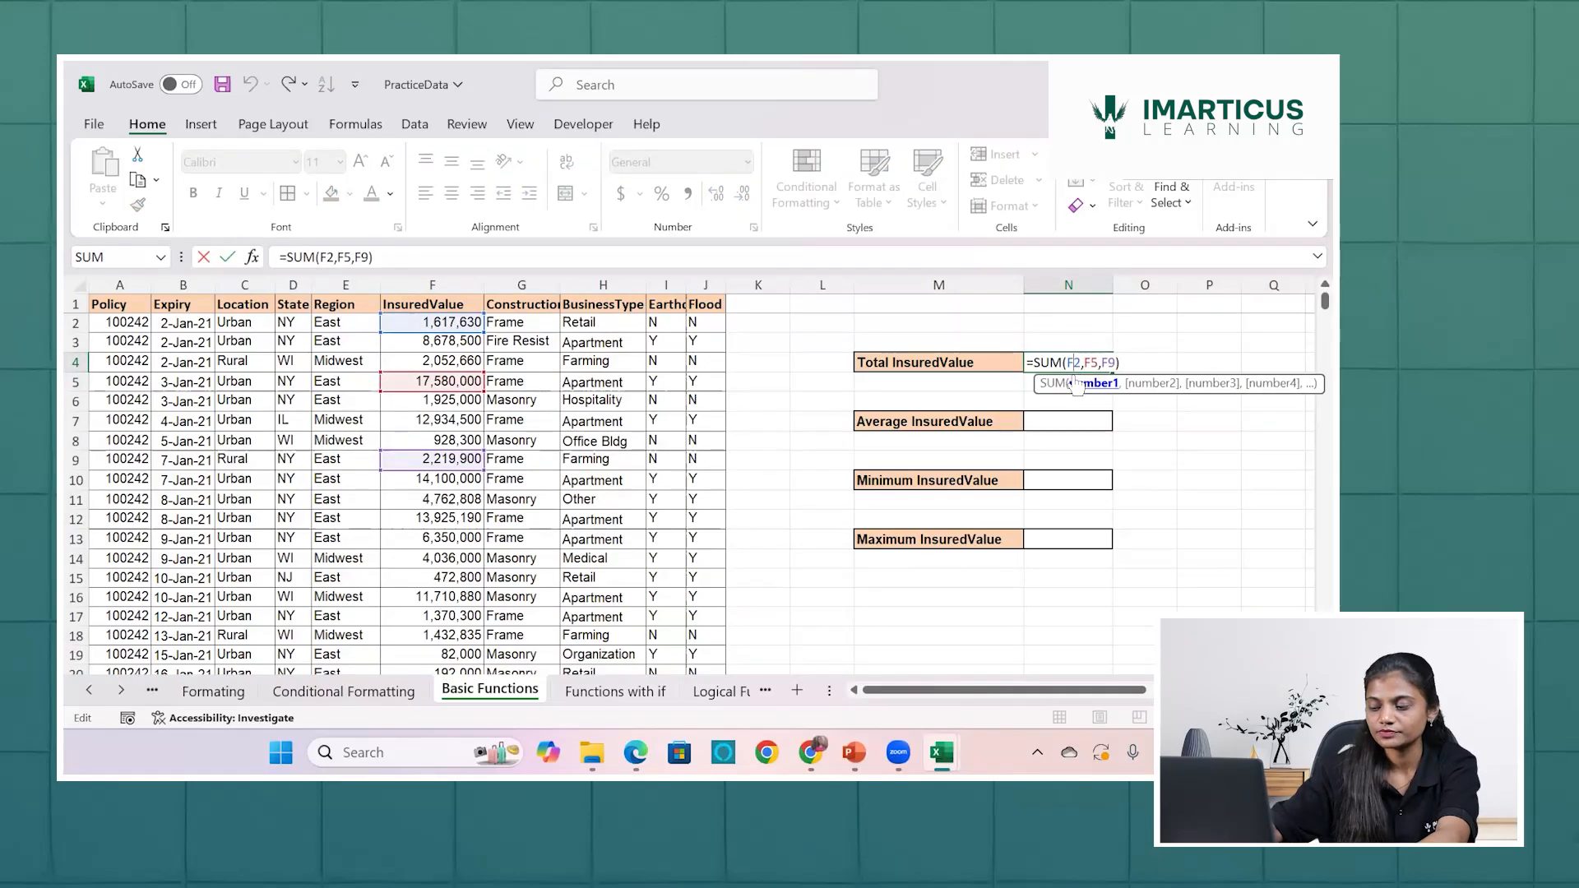
key(Return)
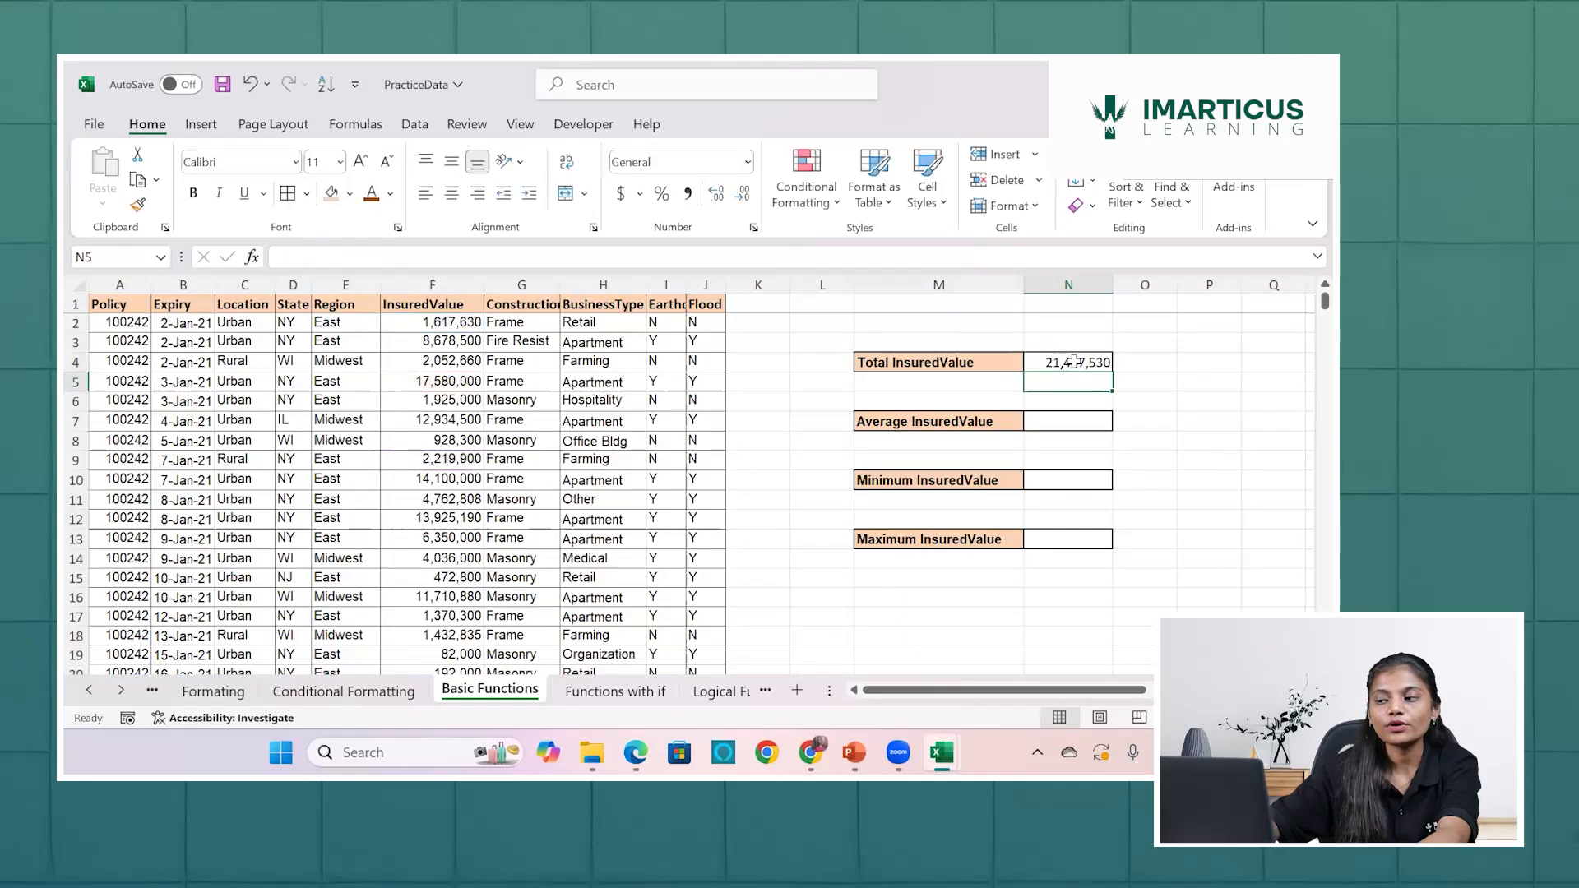
click(1074, 362)
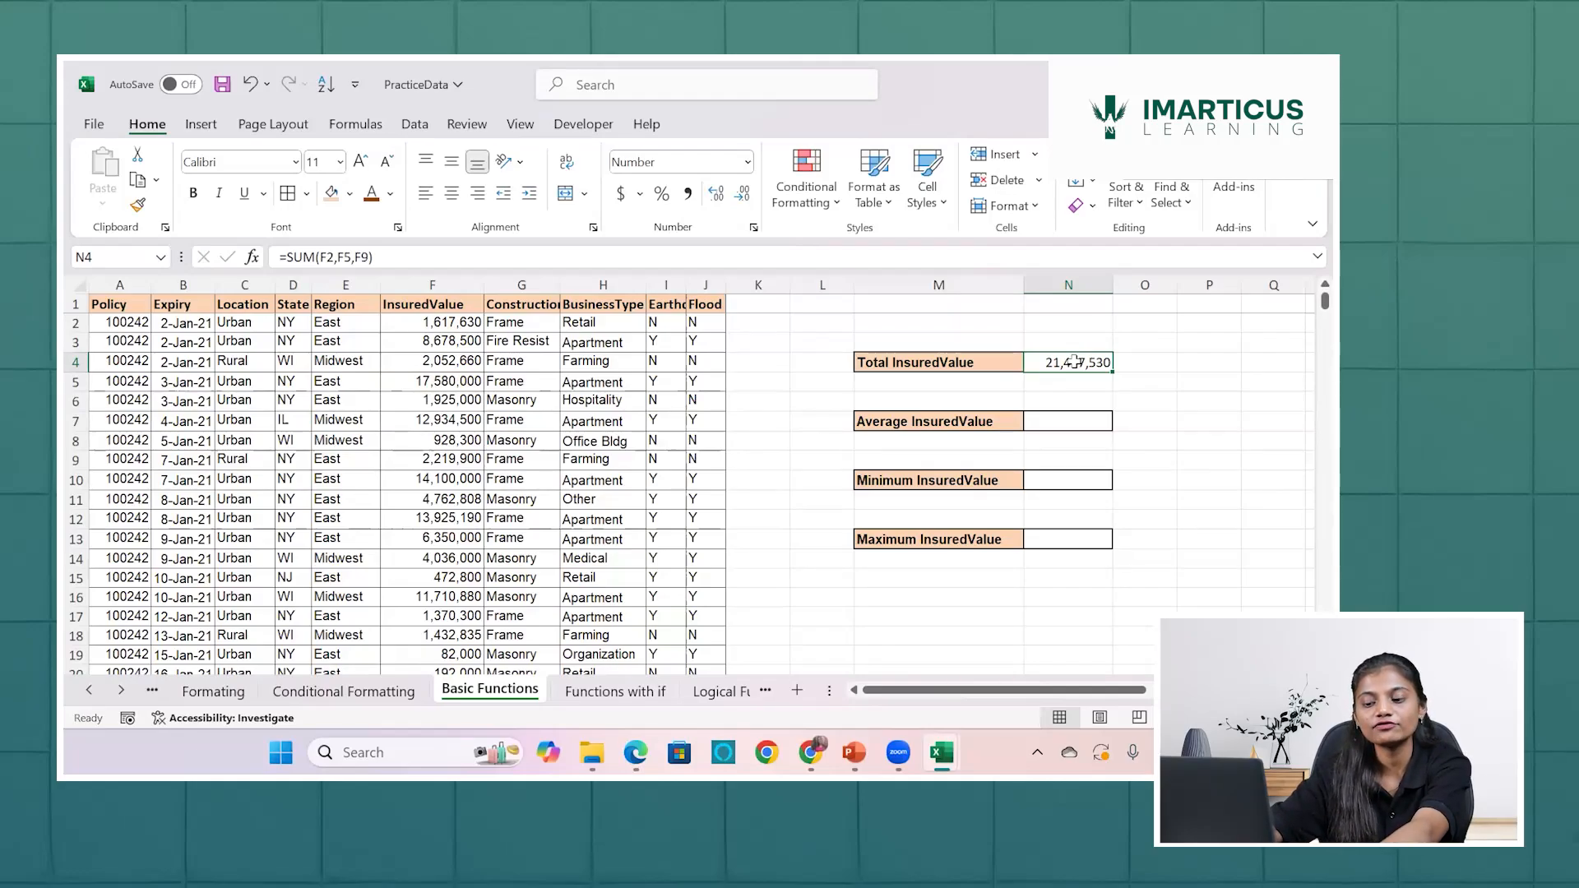
key(XF86AudioLowerVolume)
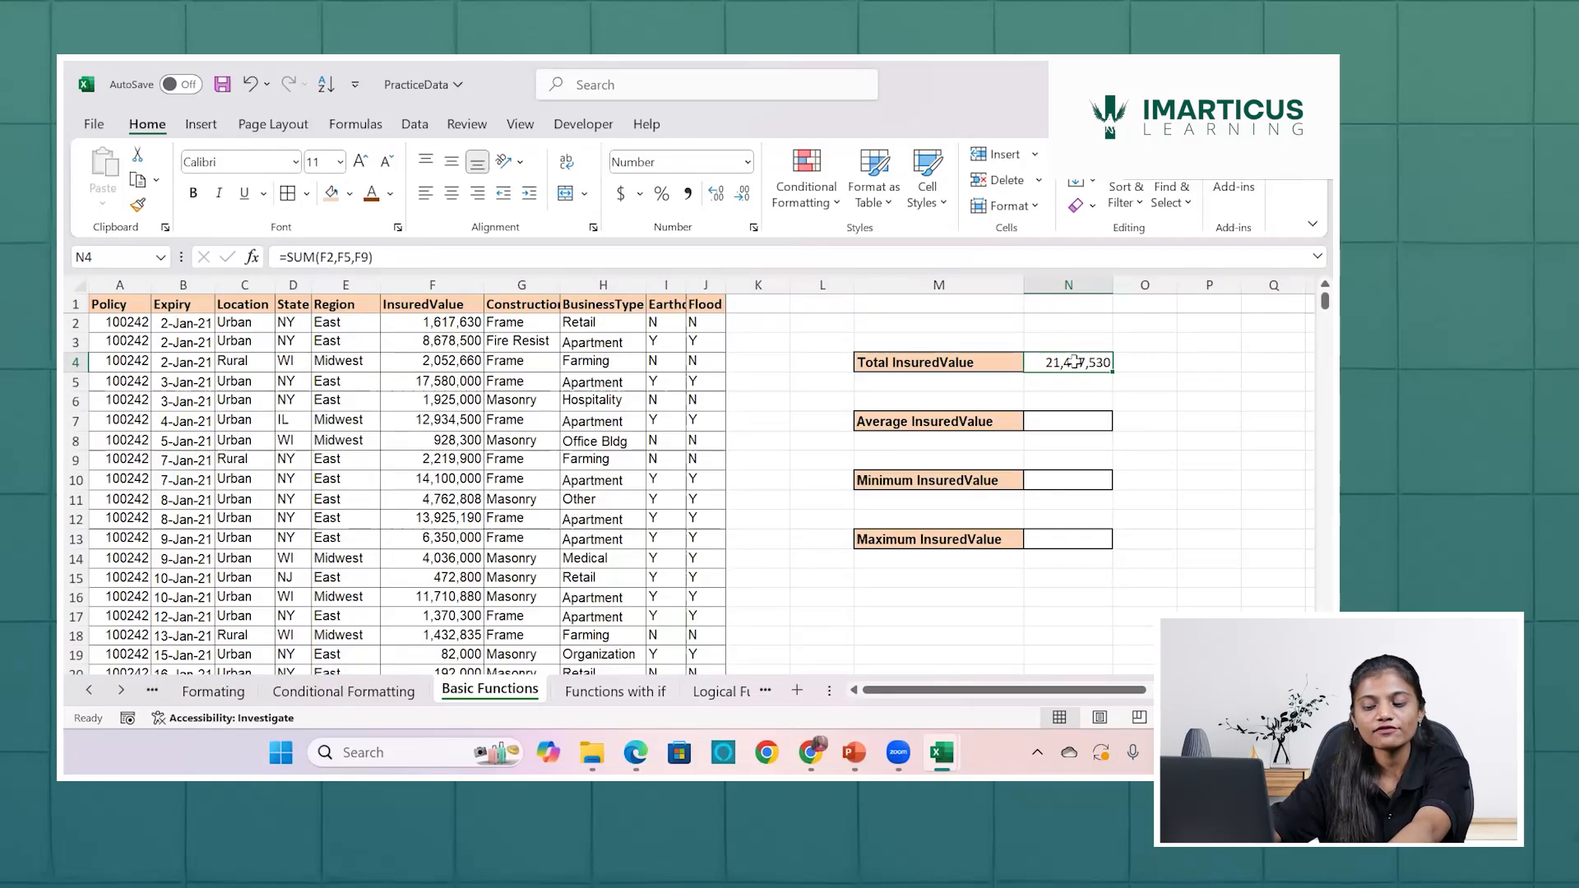
double_click(1074, 362)
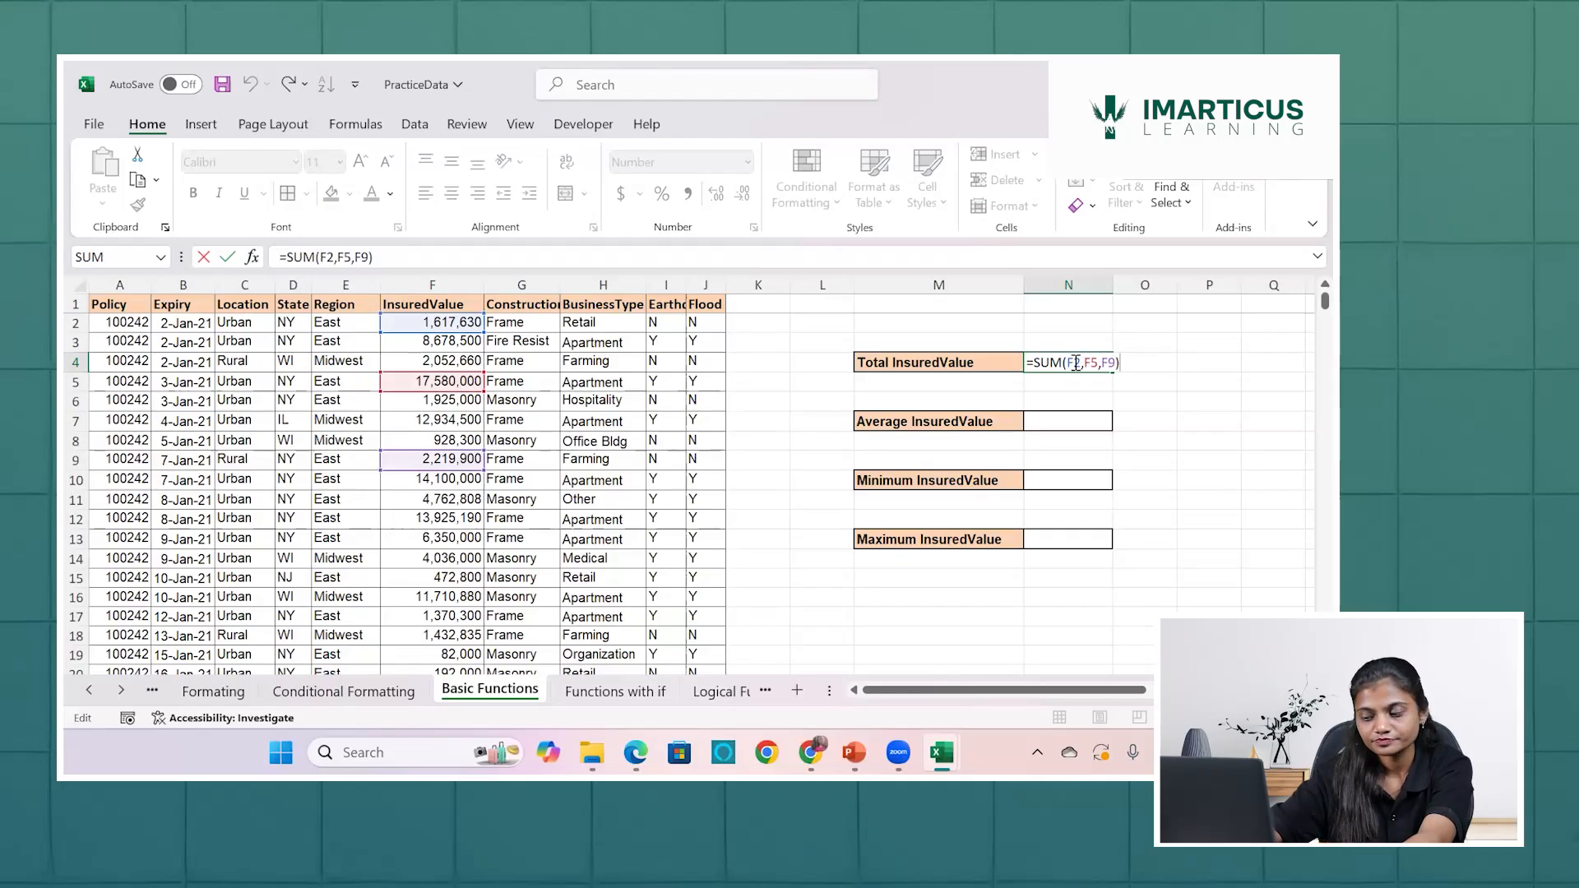
key(Return)
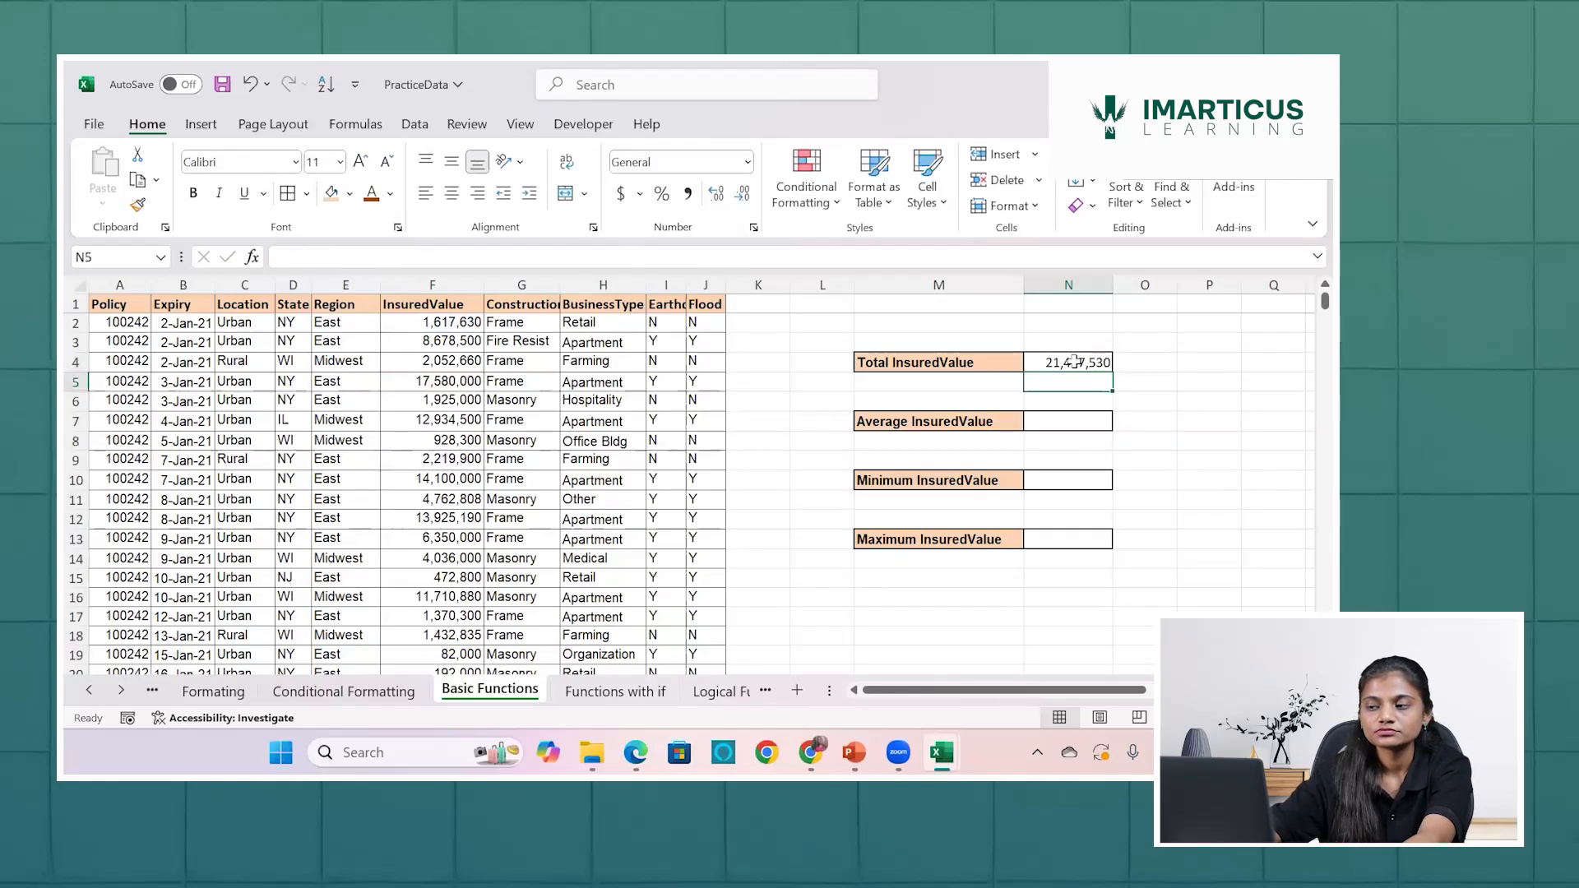
click(1073, 362)
double_click(1073, 362)
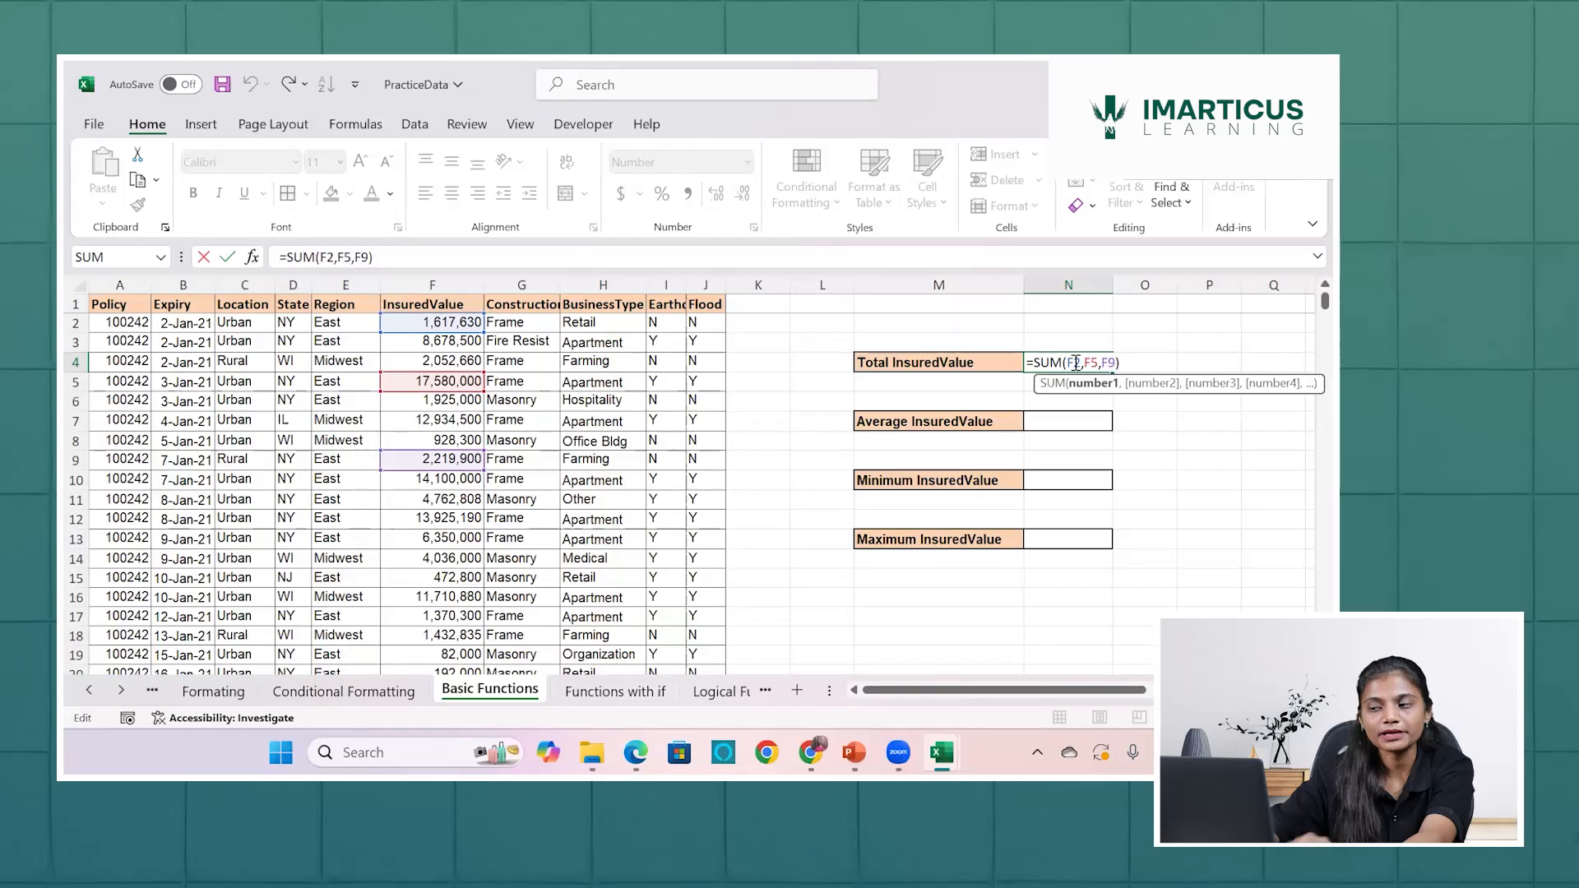
key(Return)
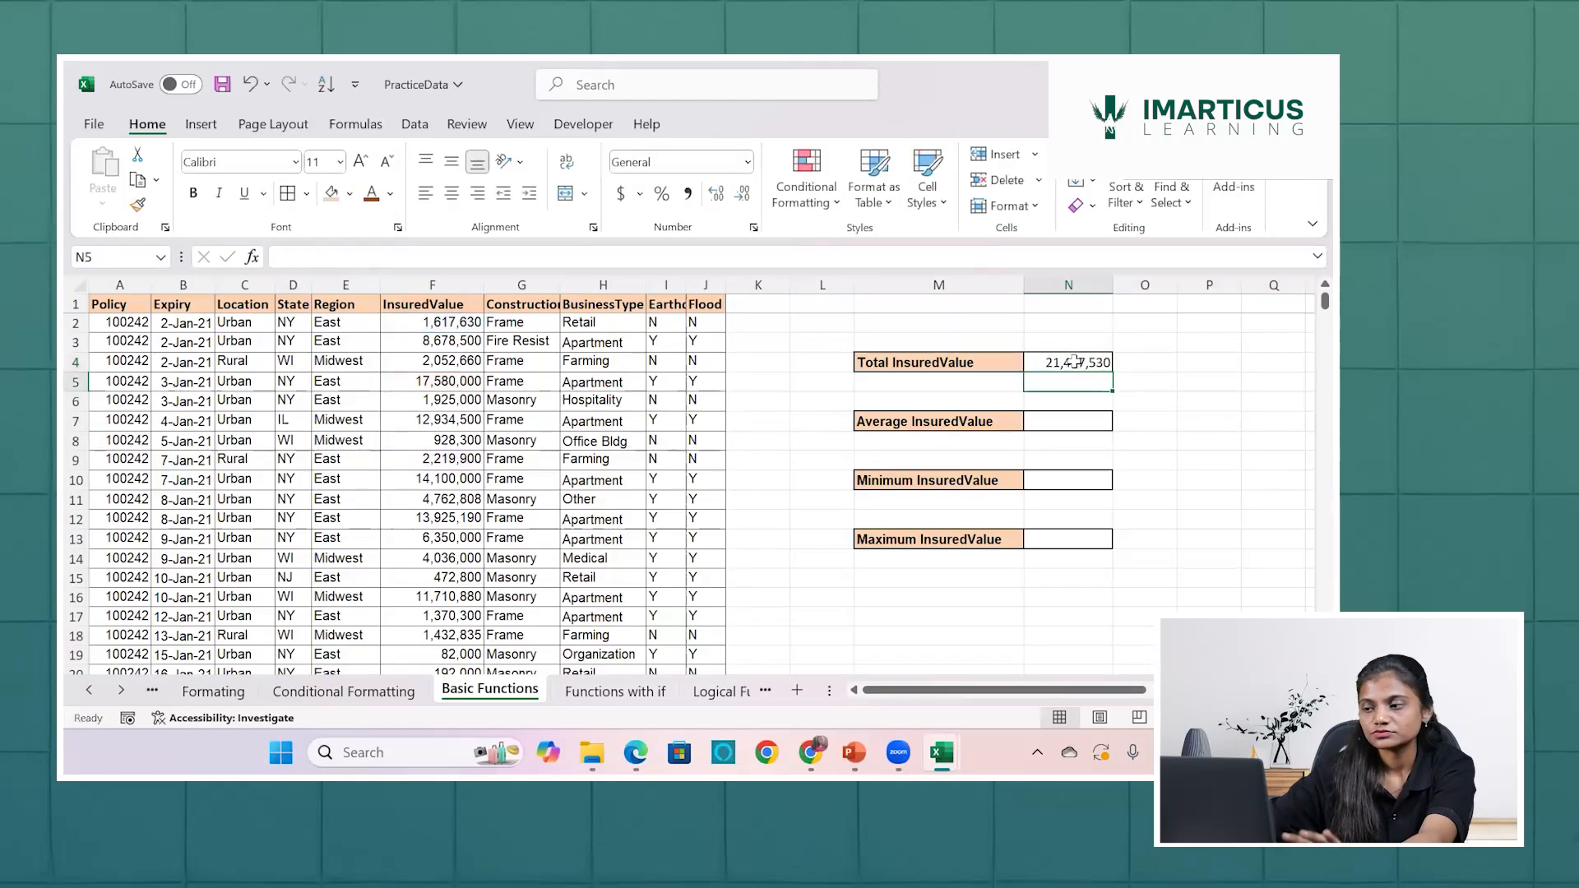
Calculate the Average InsuredValue in N7 by dividing the total by 500 with the formula =N4/500.
click(1075, 420)
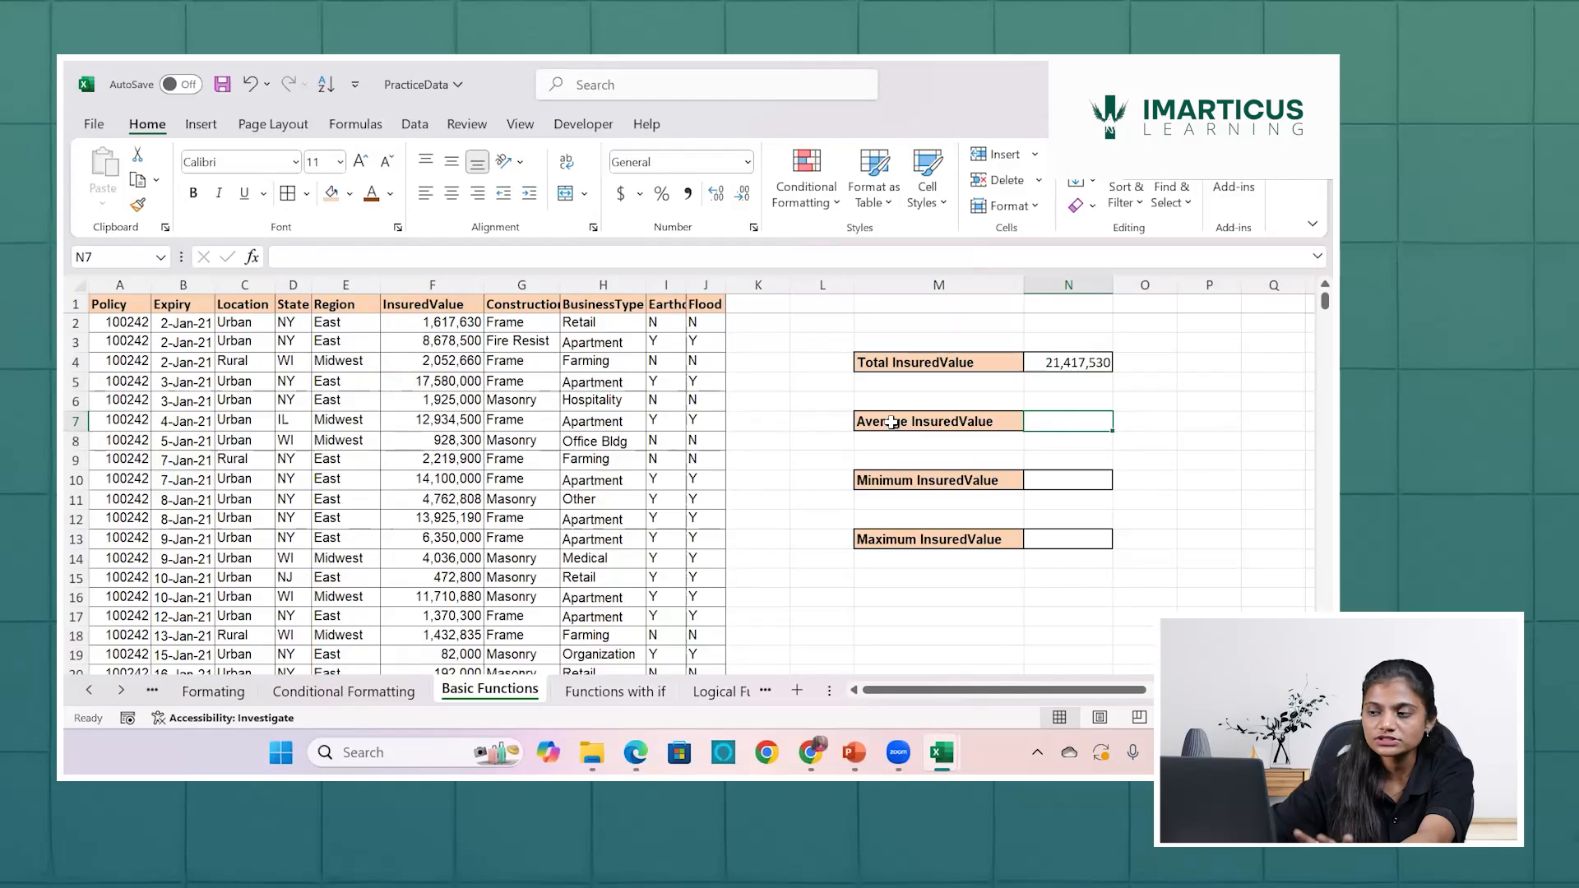
click(1038, 366)
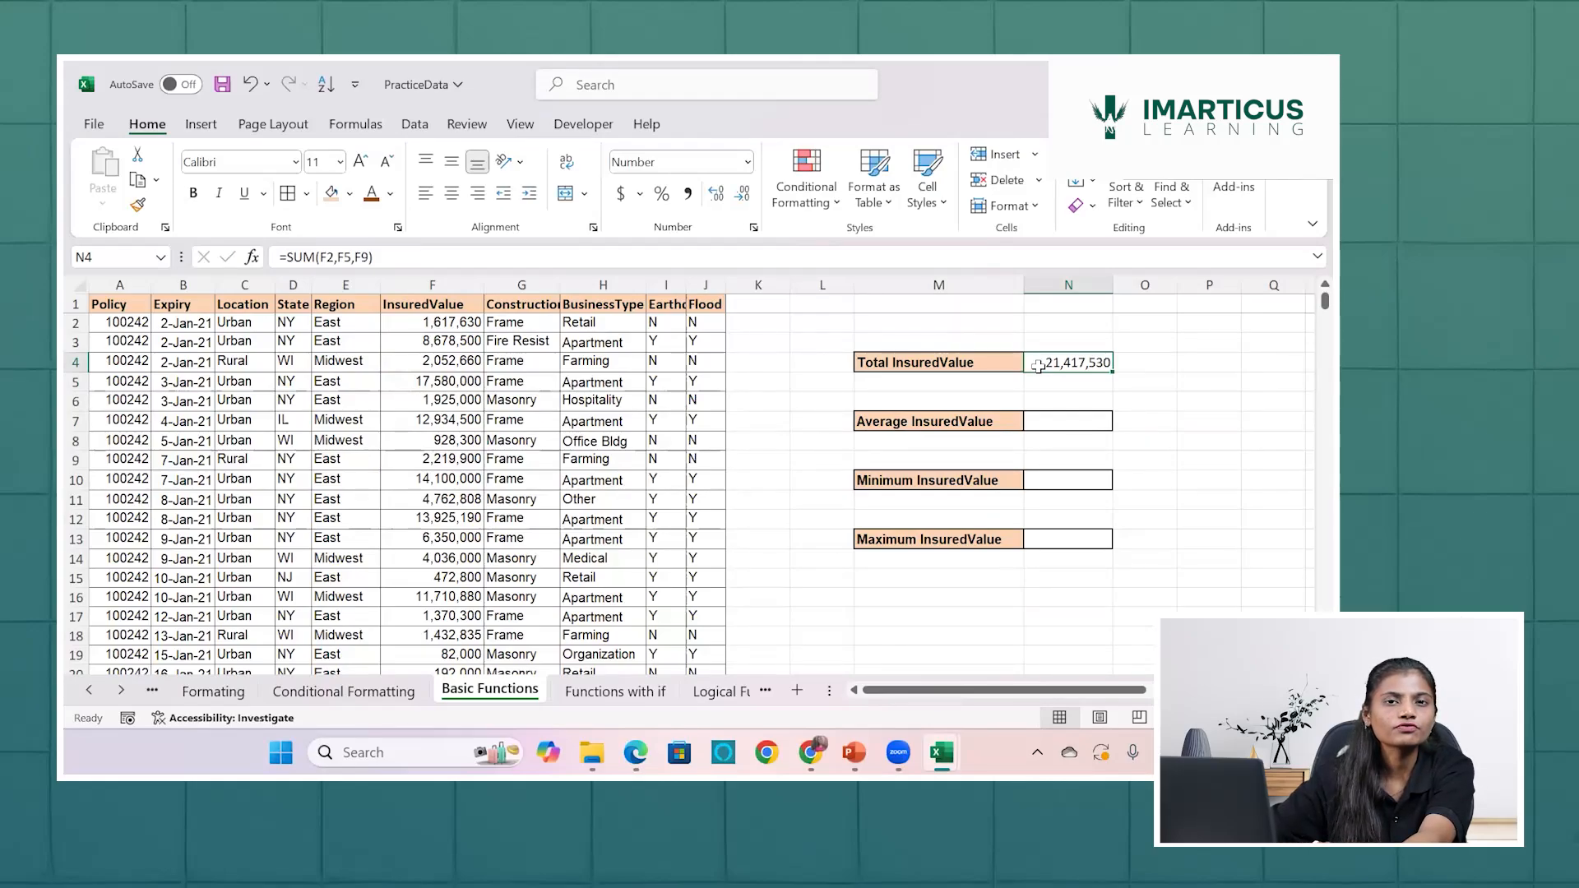
click(1071, 422)
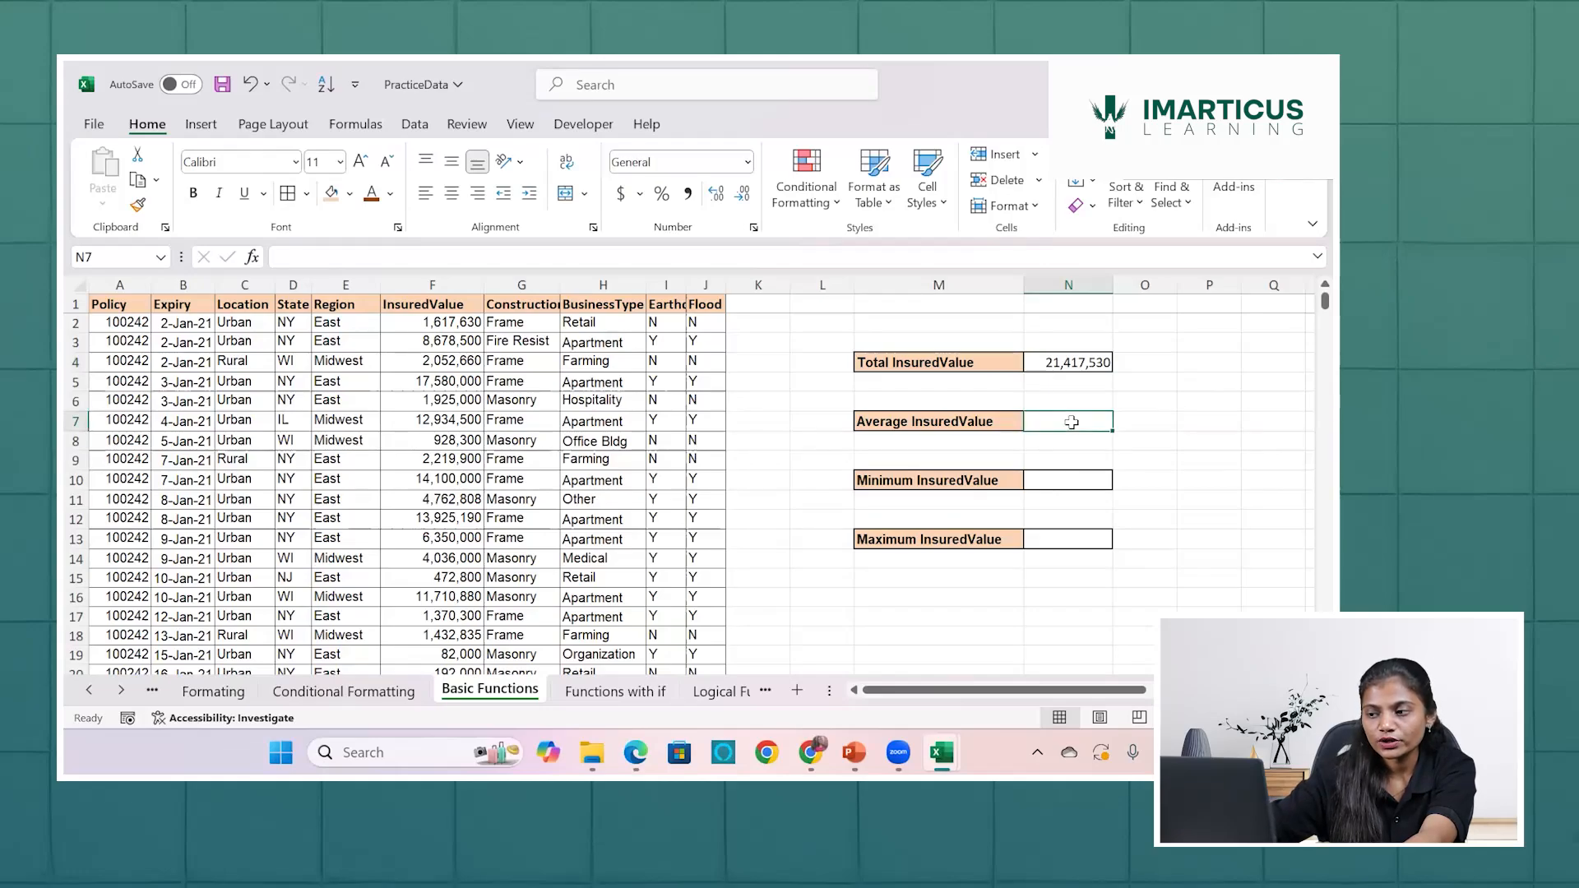
text(=)
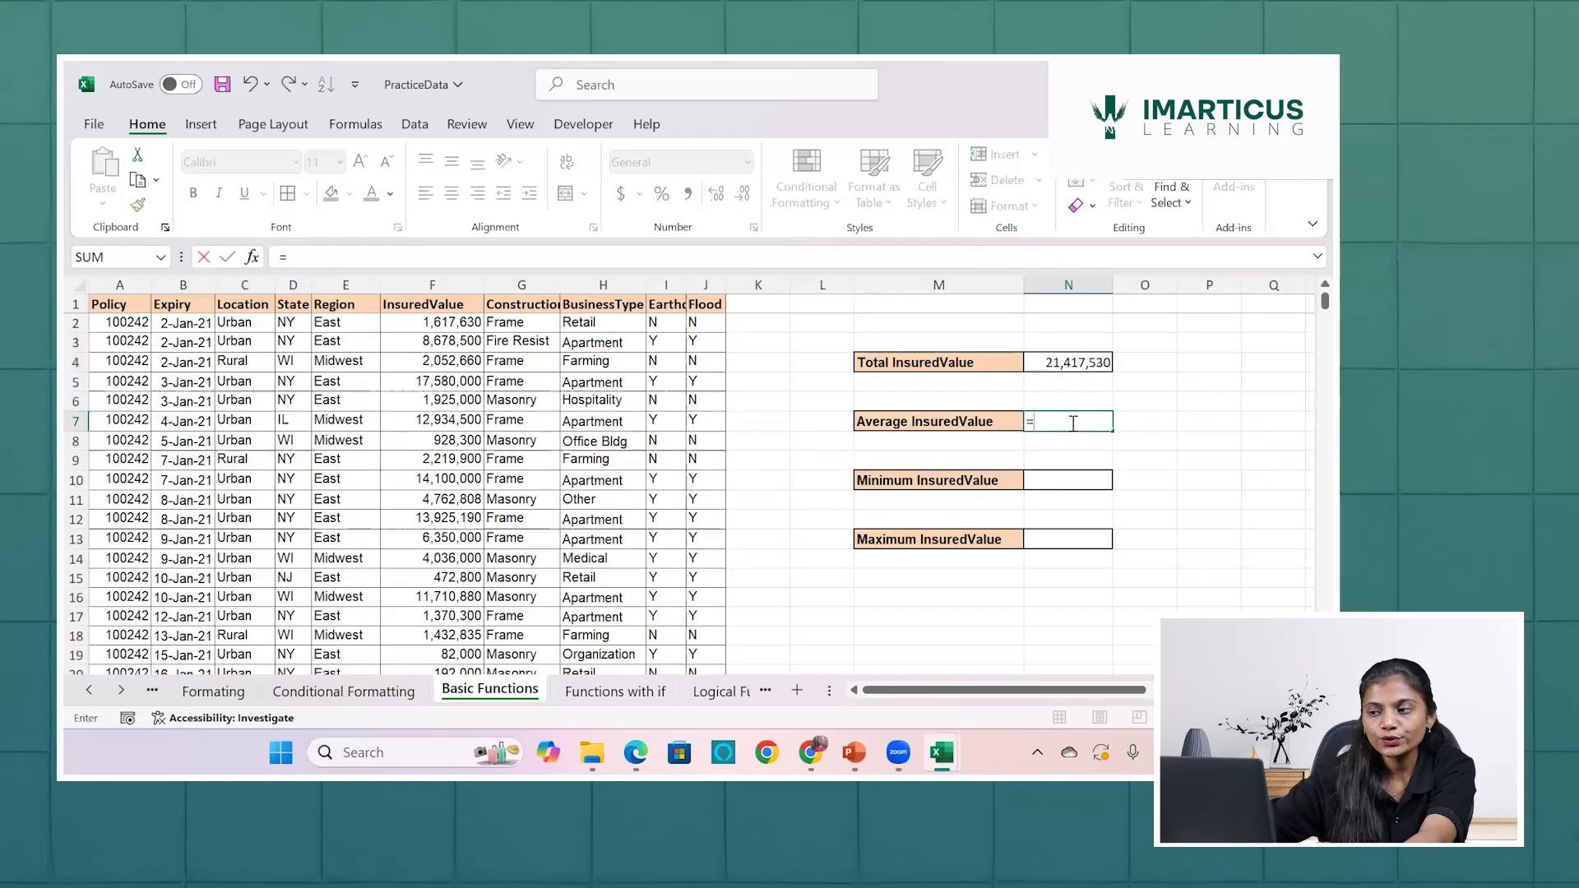
click(1066, 364)
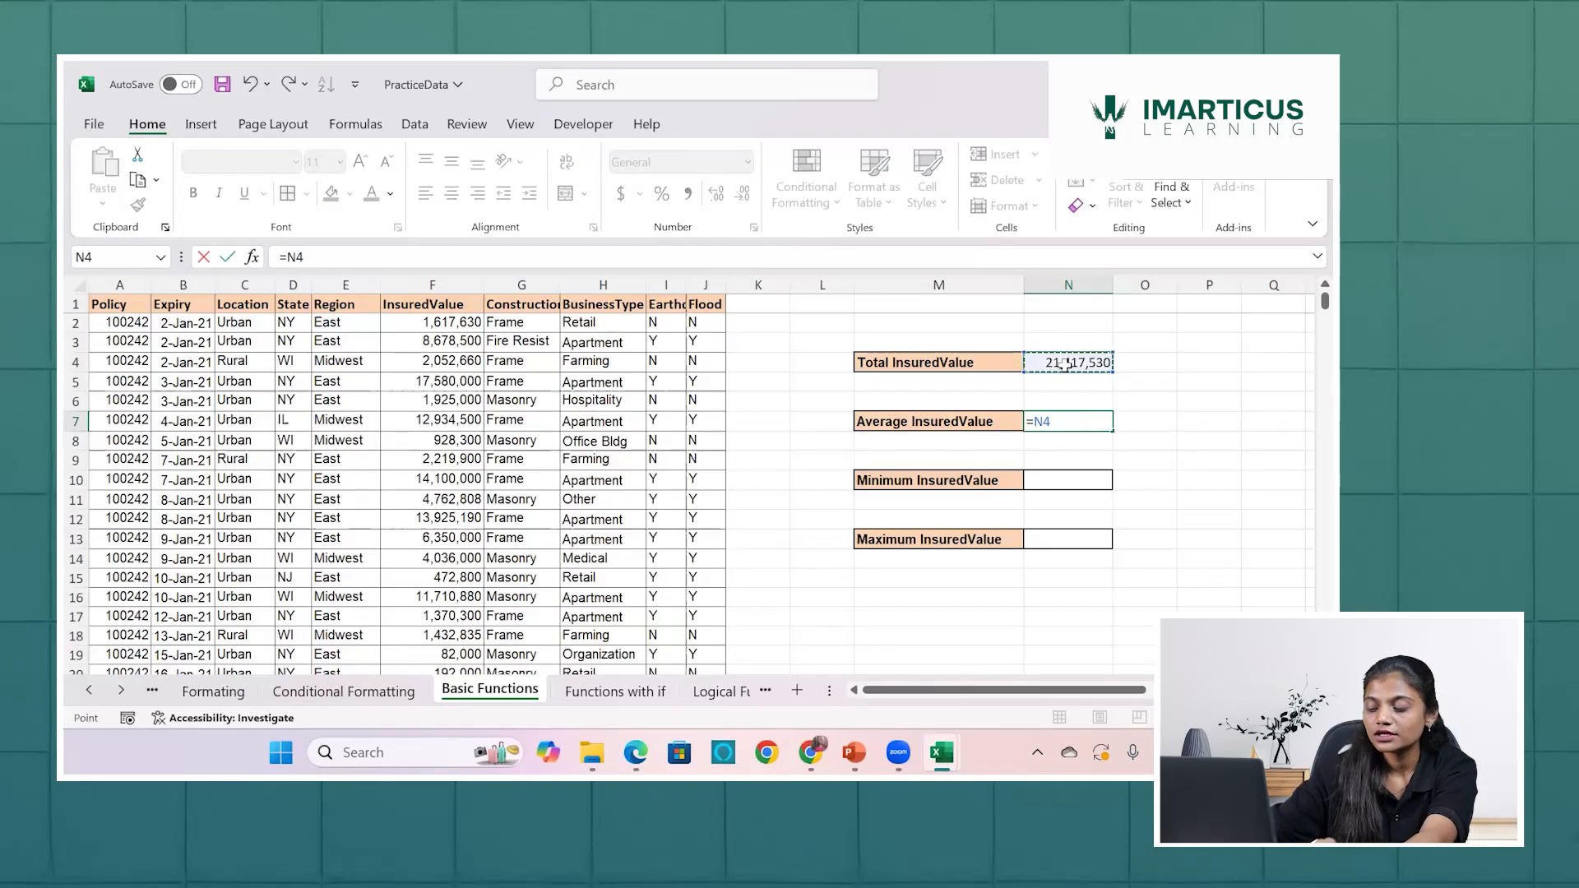
text(/)
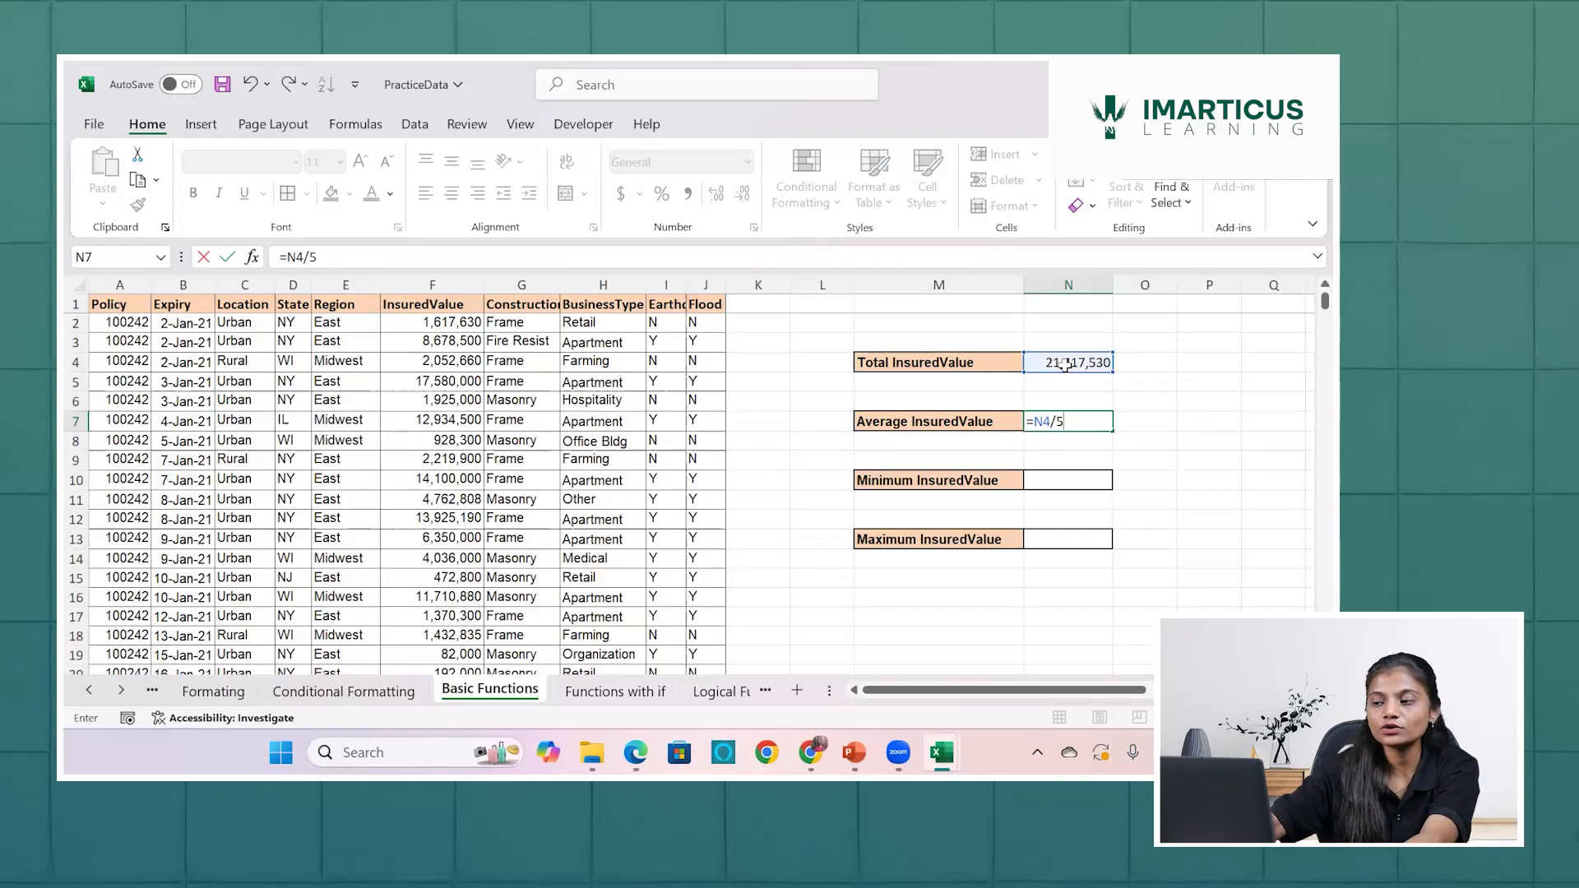
text(500)
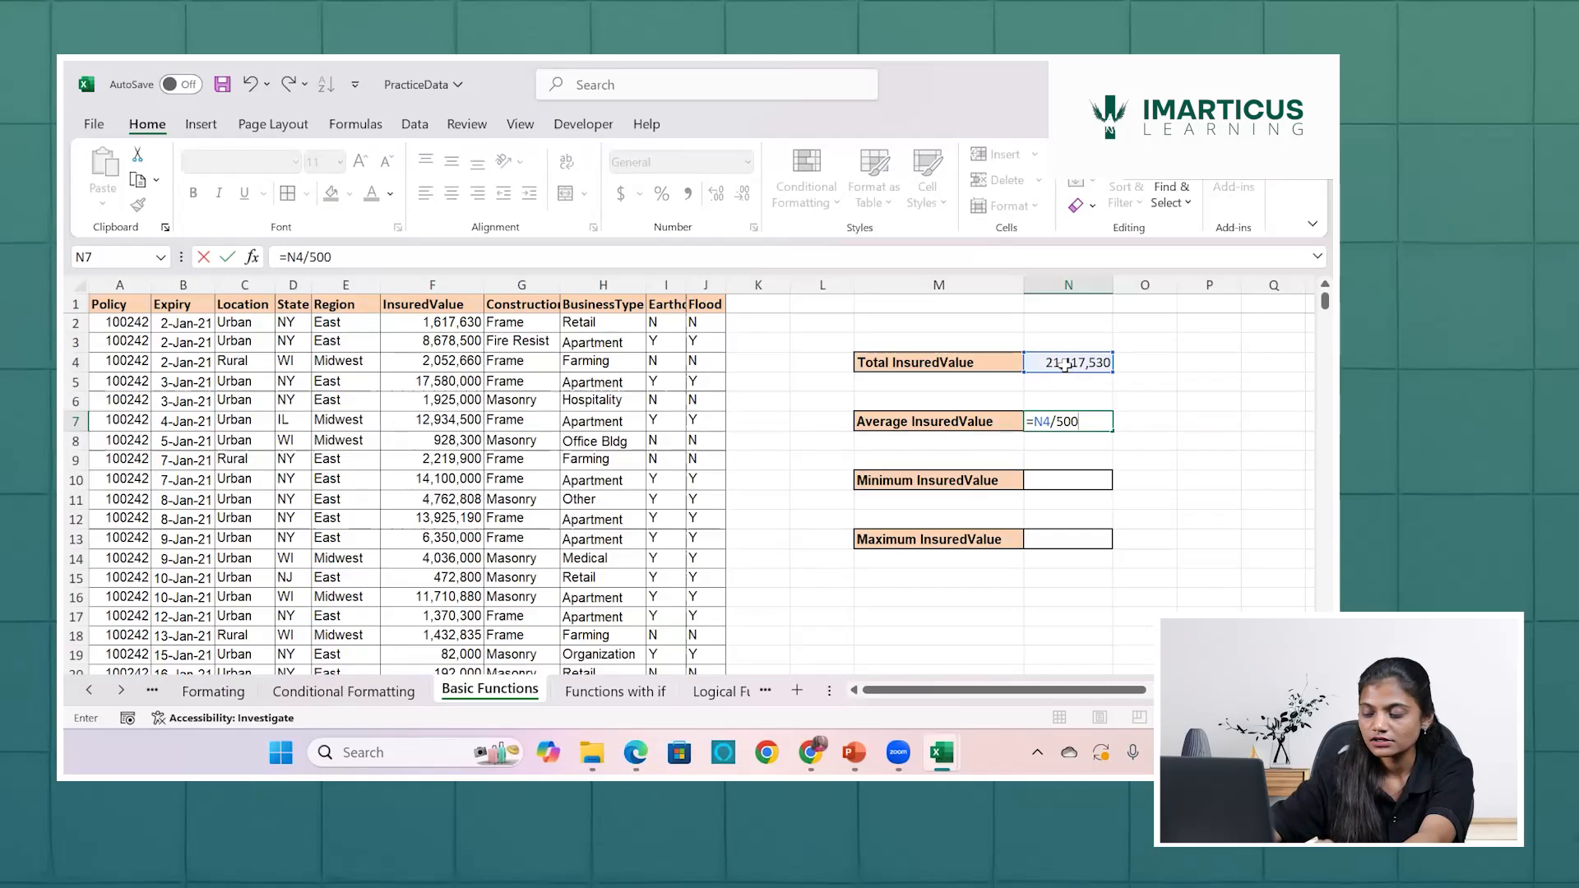
key(Return)
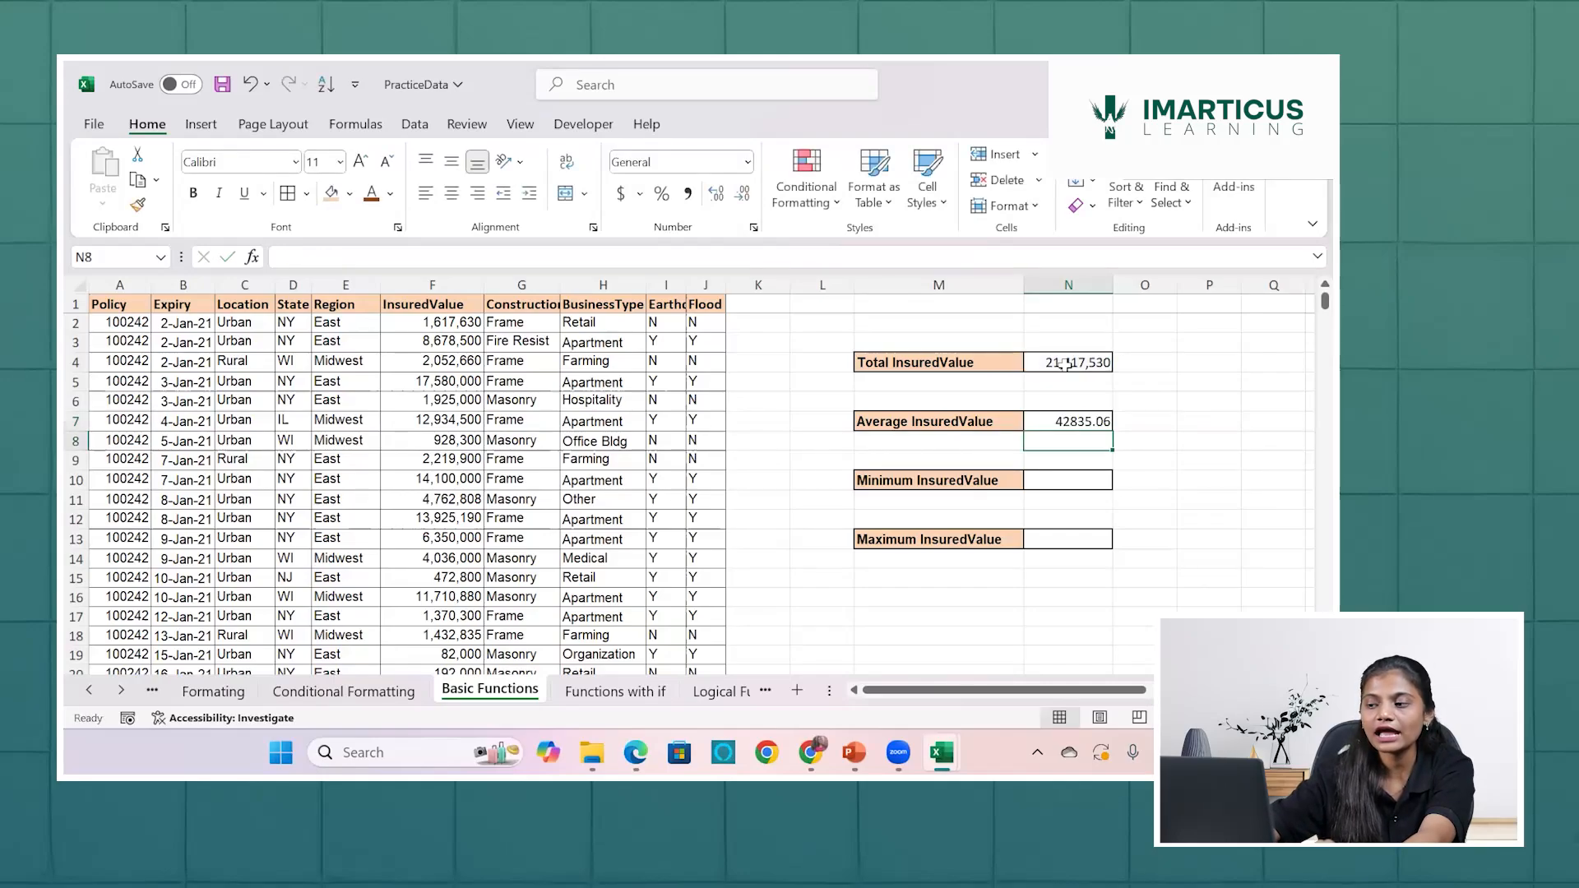
Clear the =N4/500 formula from the Average InsuredValue cell N7.
click(1067, 421)
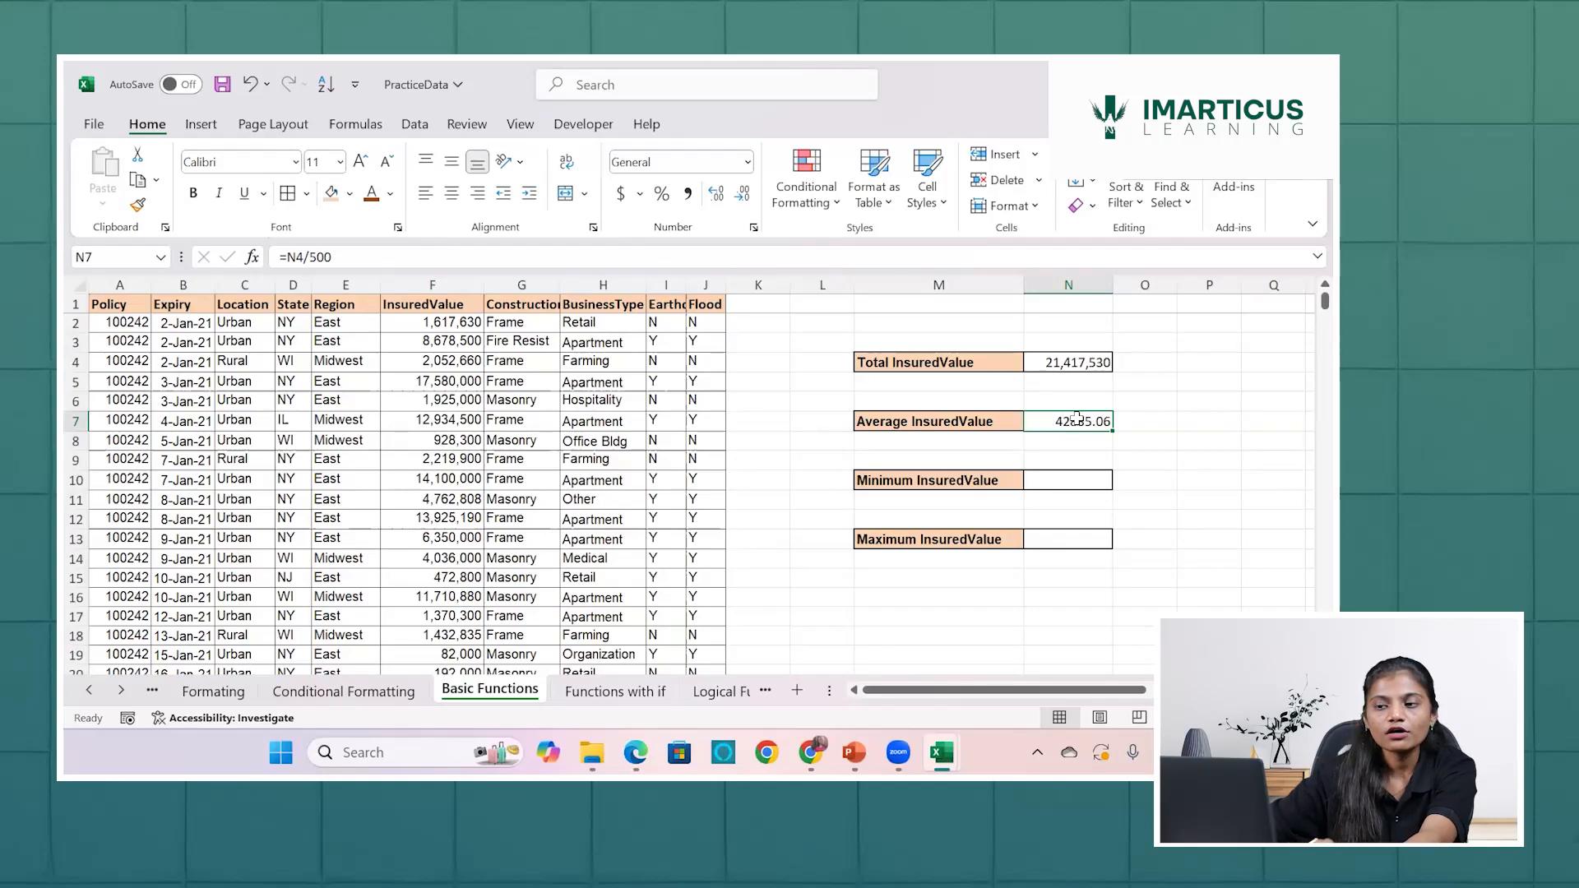
double_click(1076, 419)
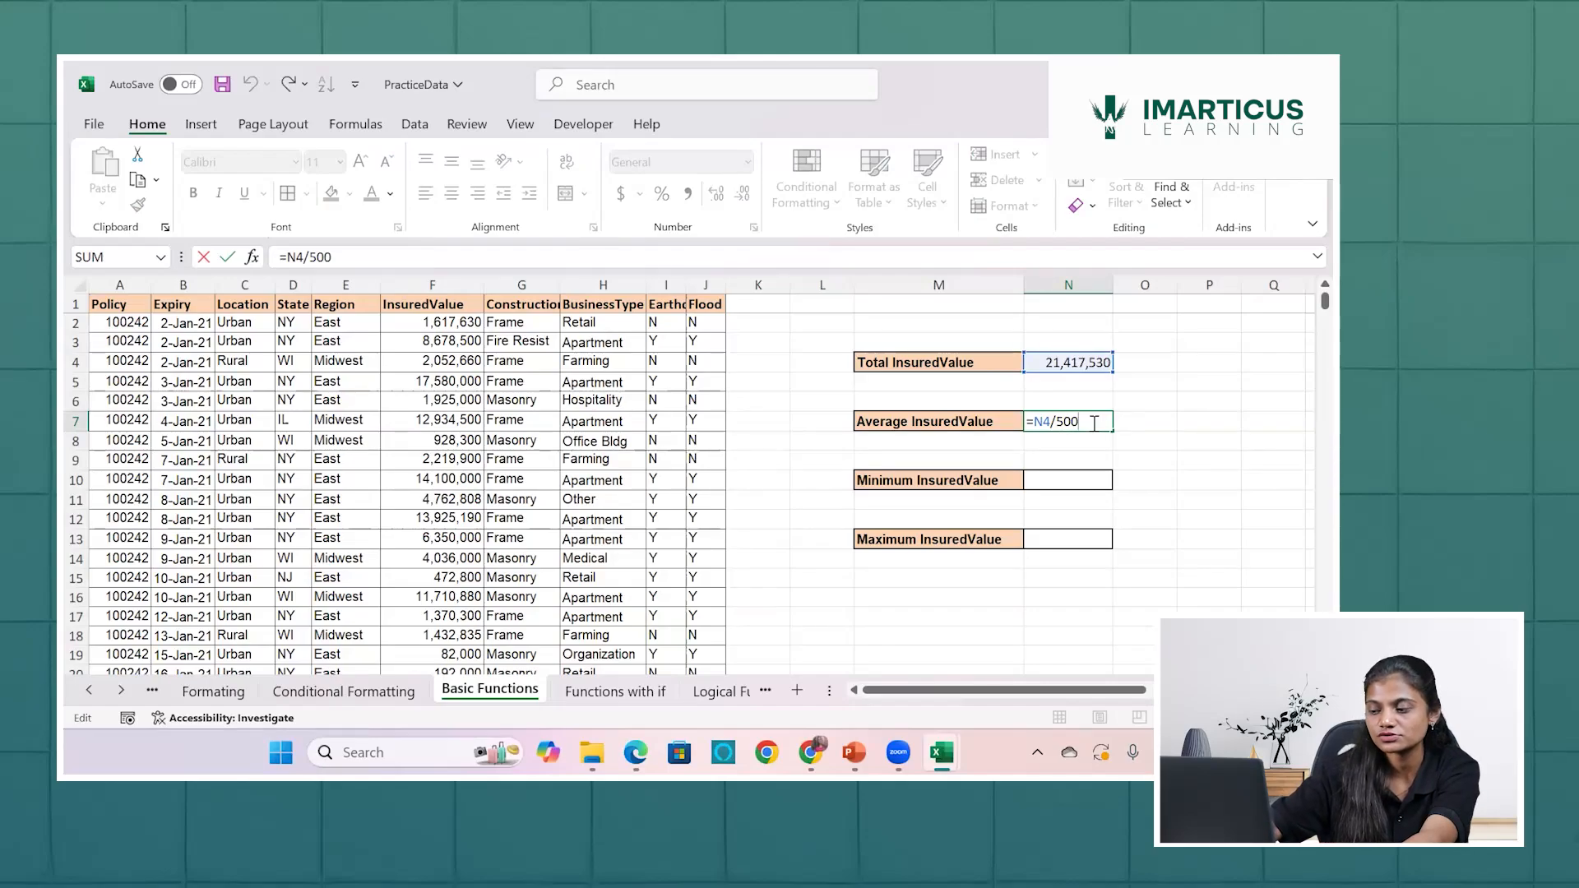
key(BackSpace)
key(BackSpace)
key(BackSpace)
key(BackSpace)
key(Escape)
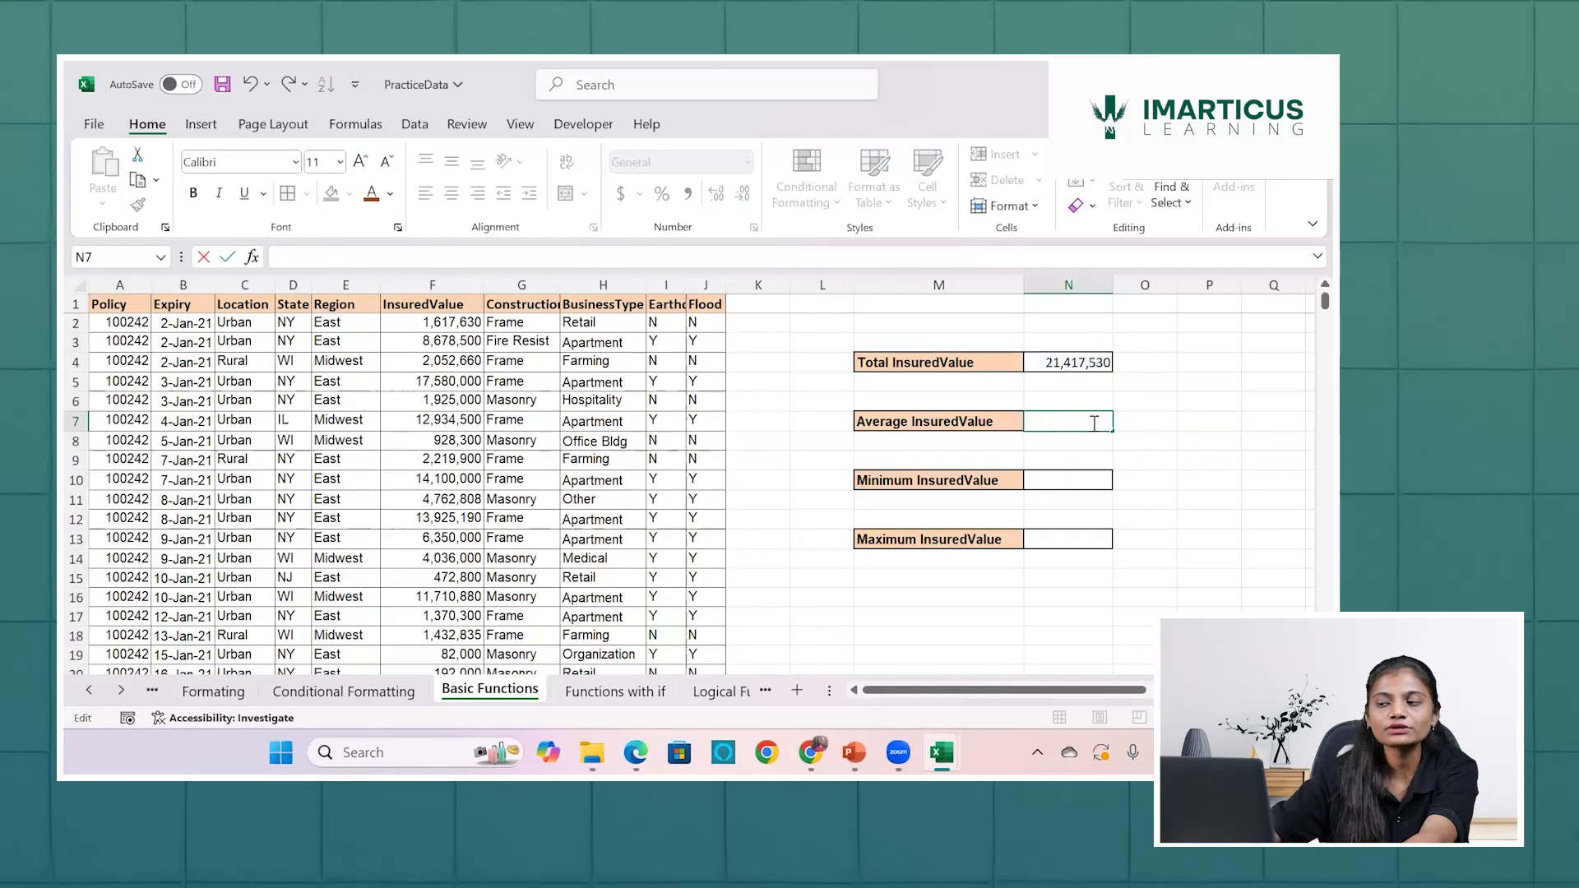
click(1129, 442)
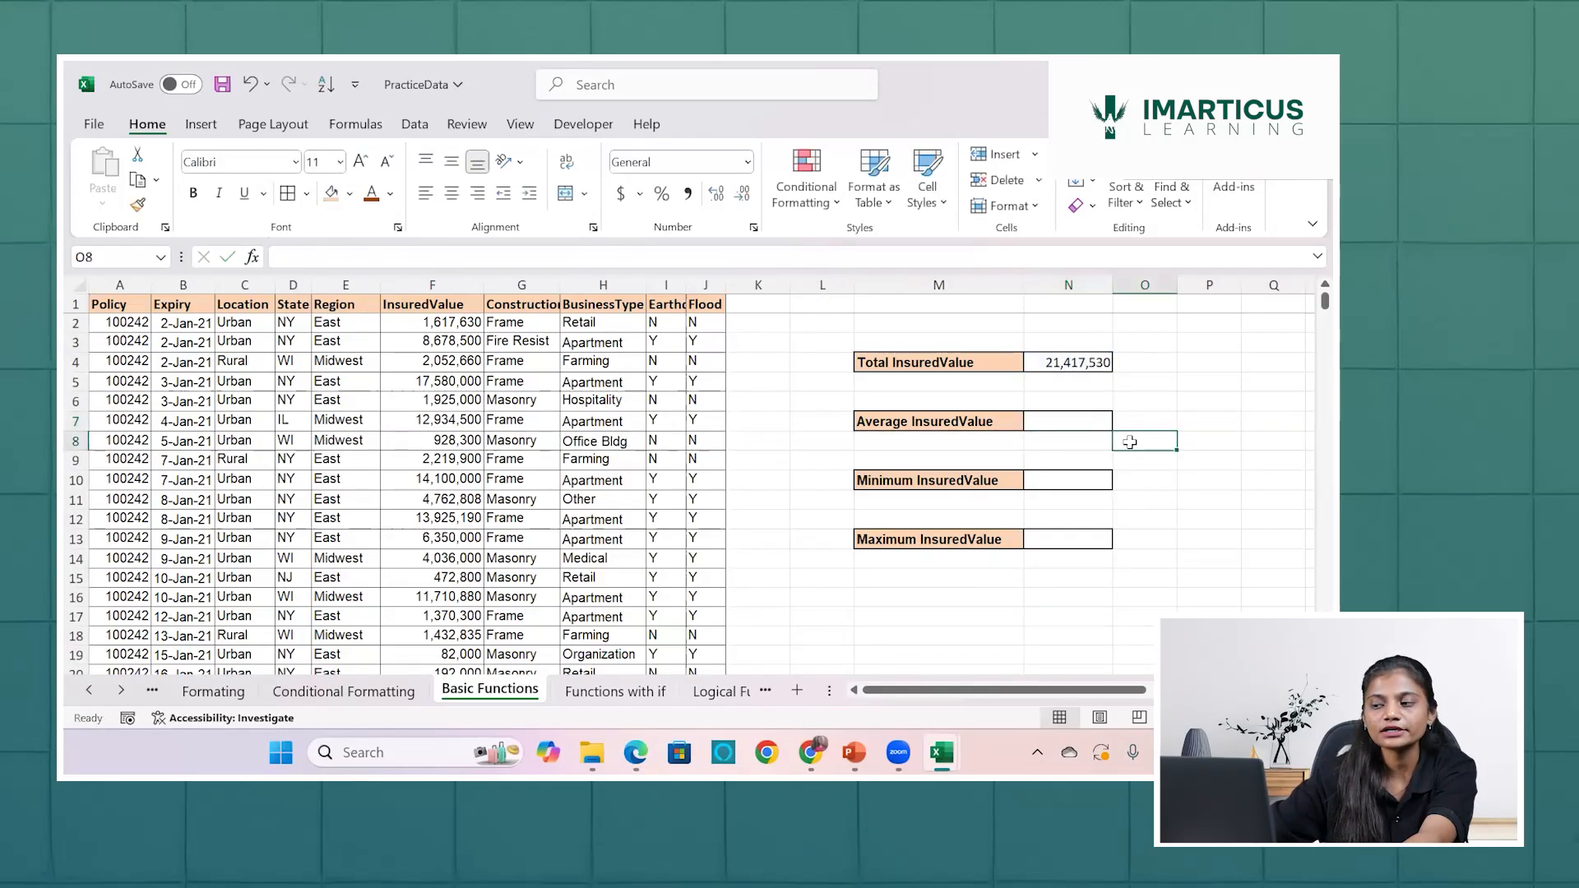
Enter =AVERAGE(F2,F4,F6) in N7 to average only those three separate InsuredValue cells.
click(1065, 422)
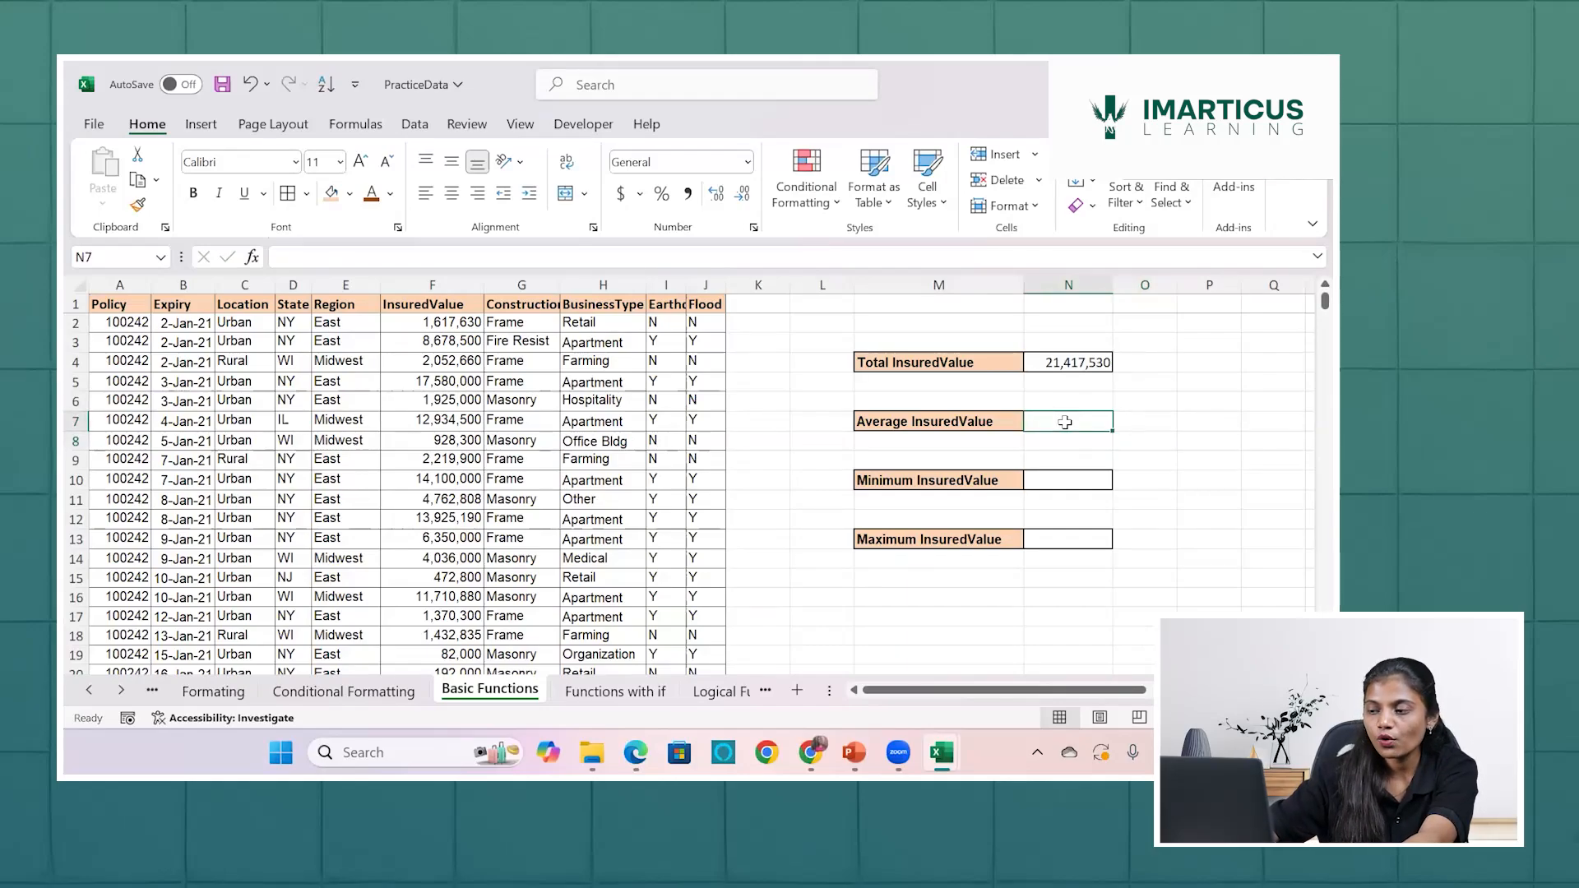
text(=)
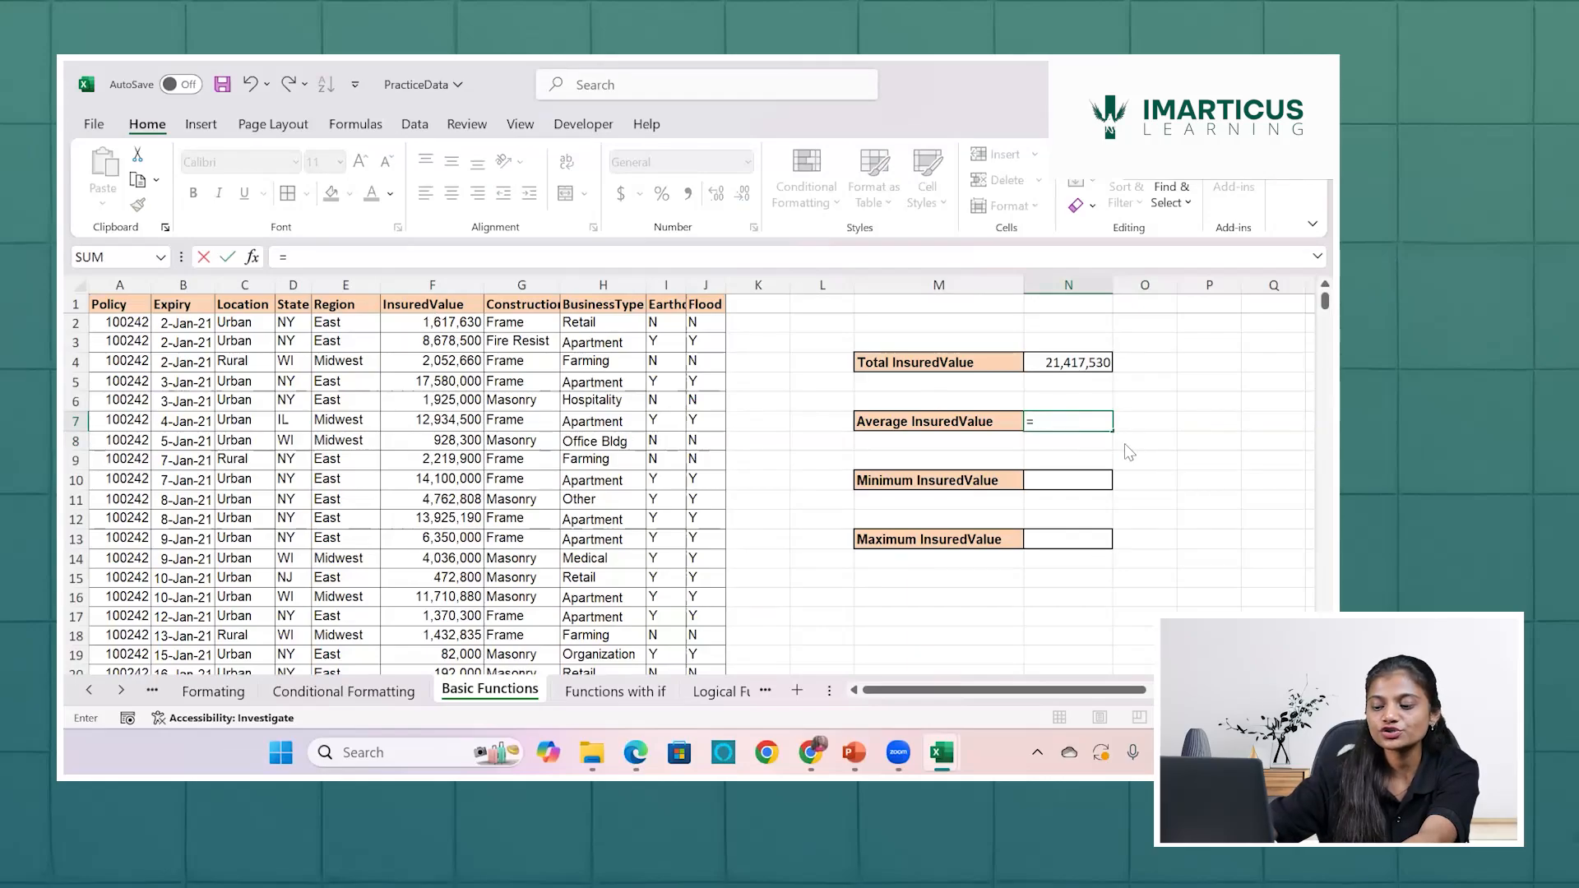
text(averag)
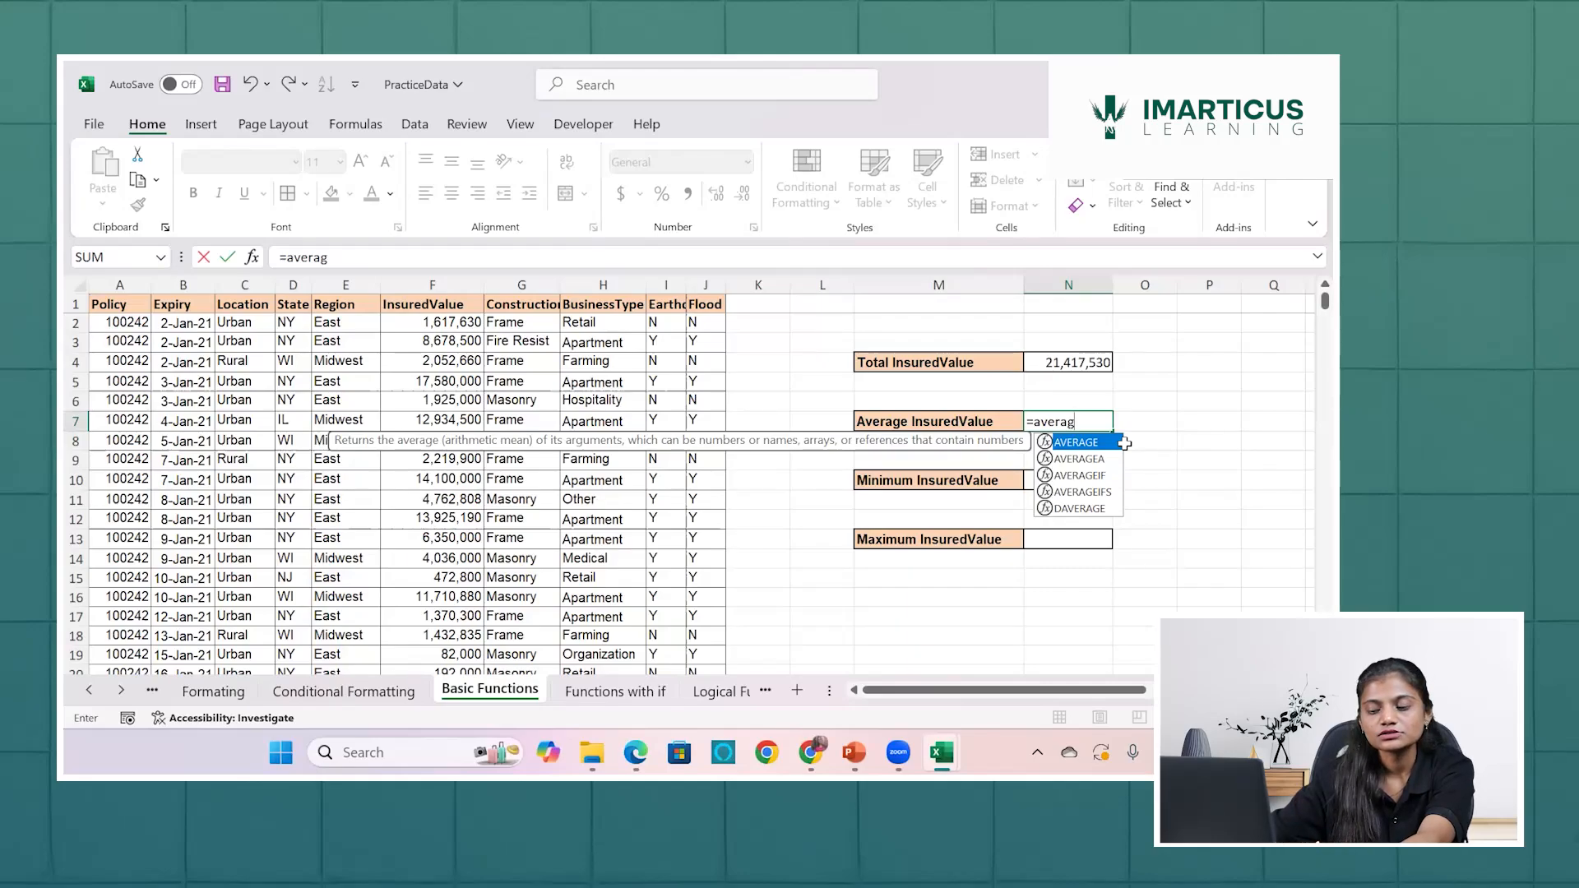
double_click(1120, 442)
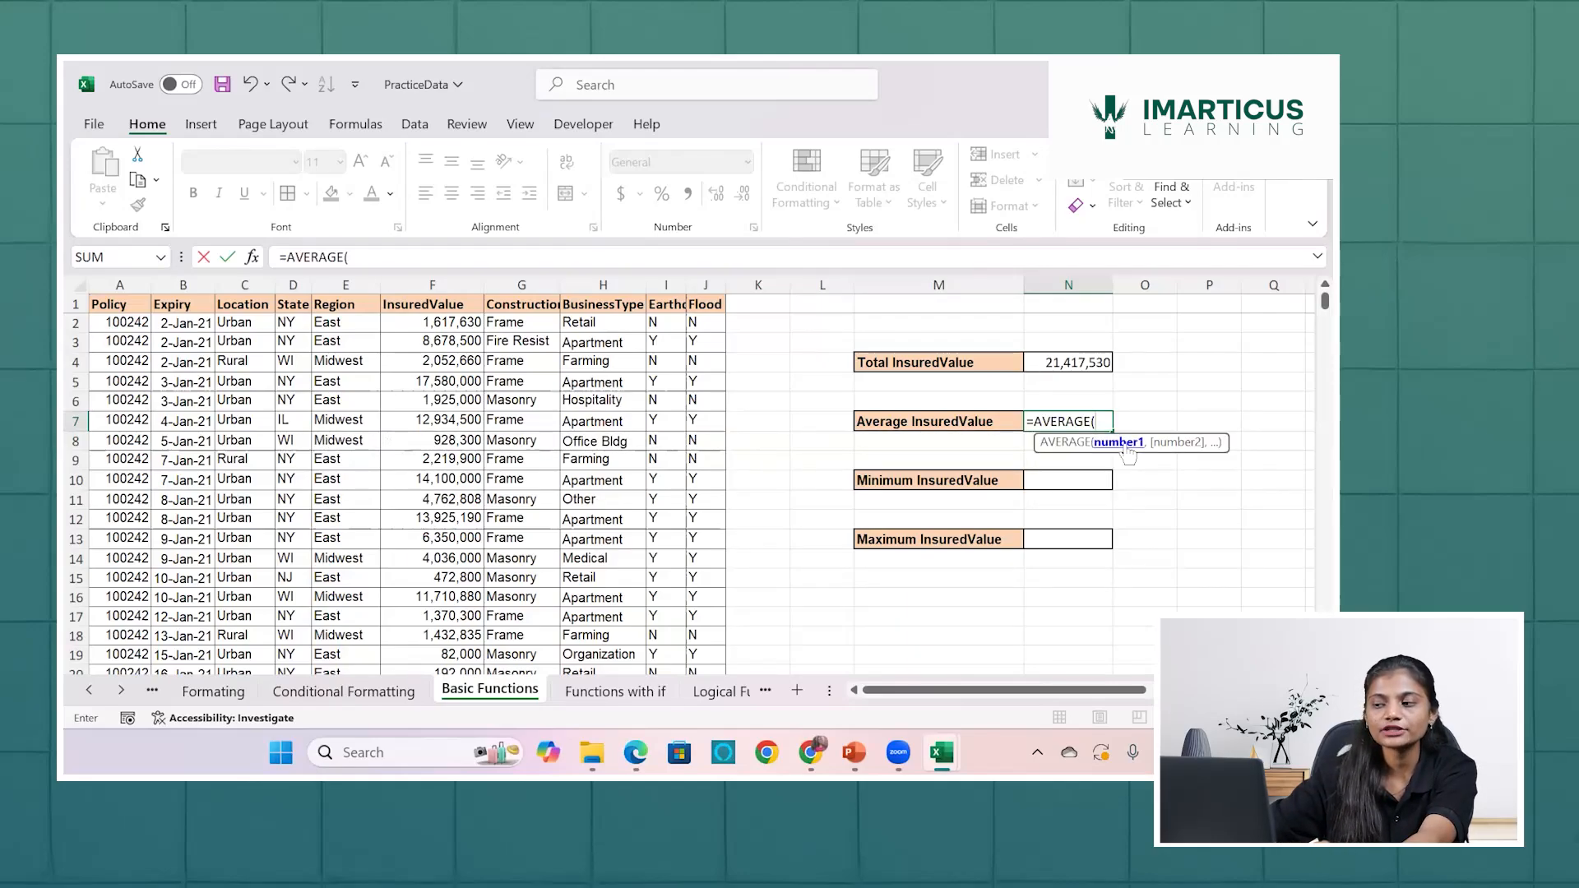
click(459, 323)
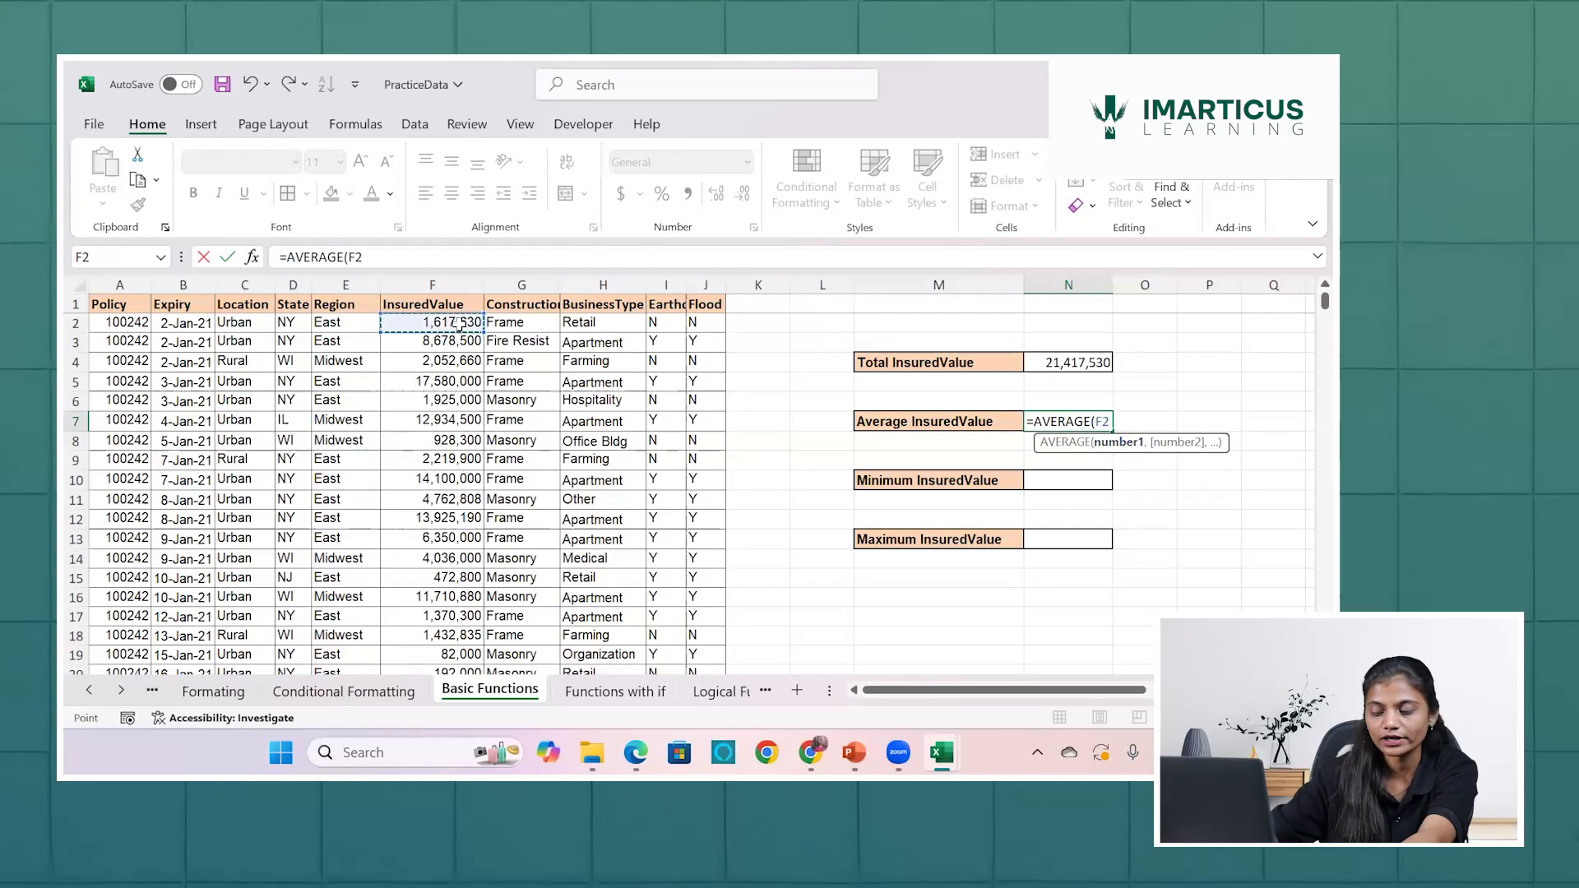
text(,)
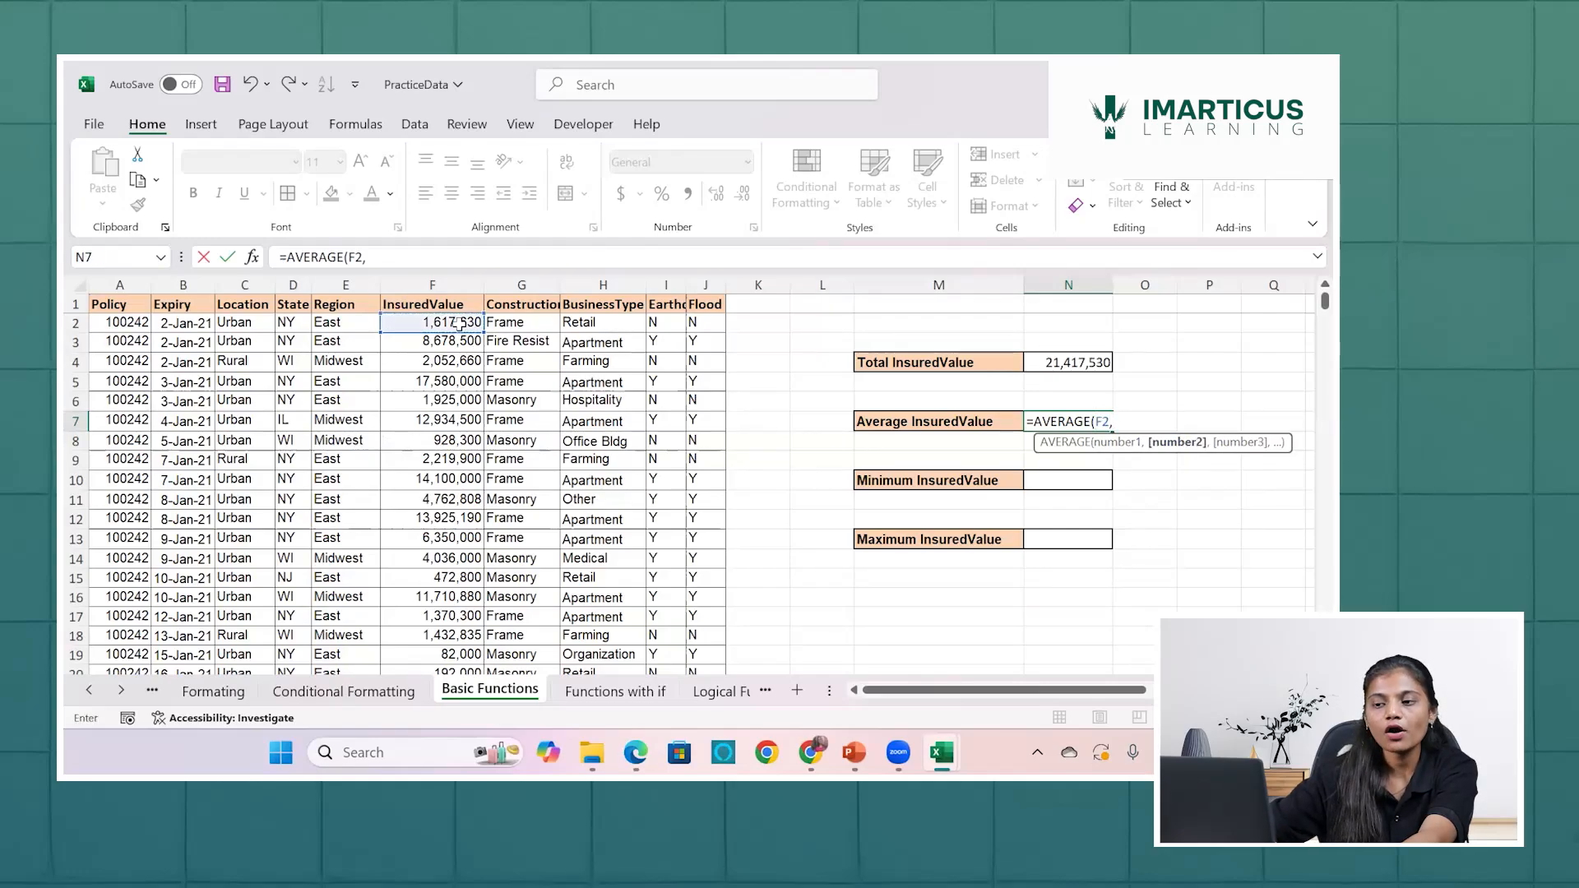
click(454, 368)
text(,)
click(451, 404)
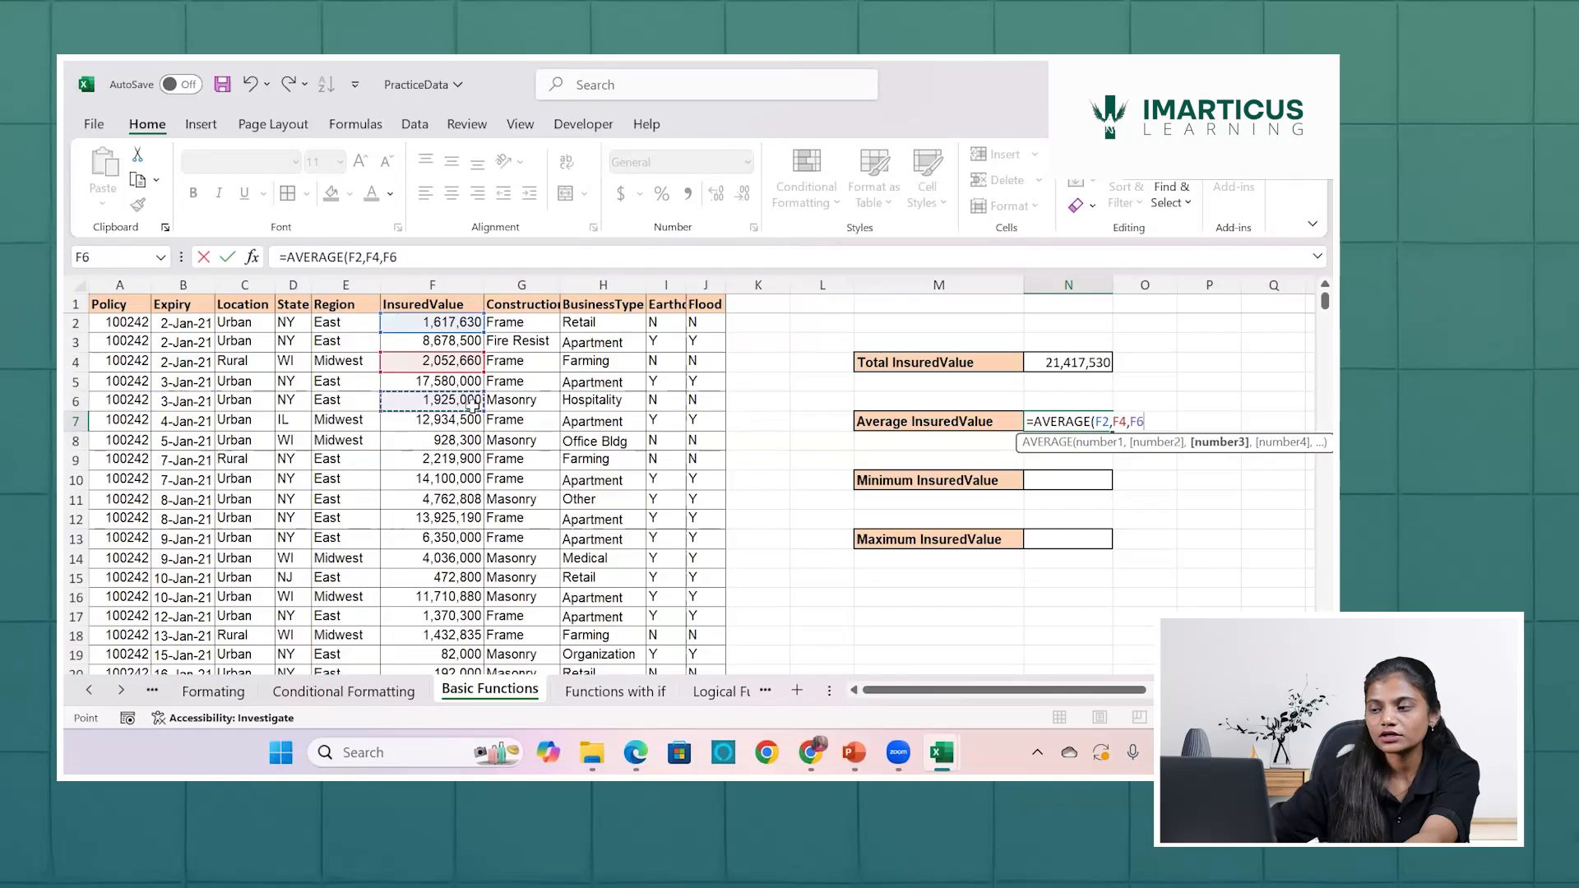
key(Return)
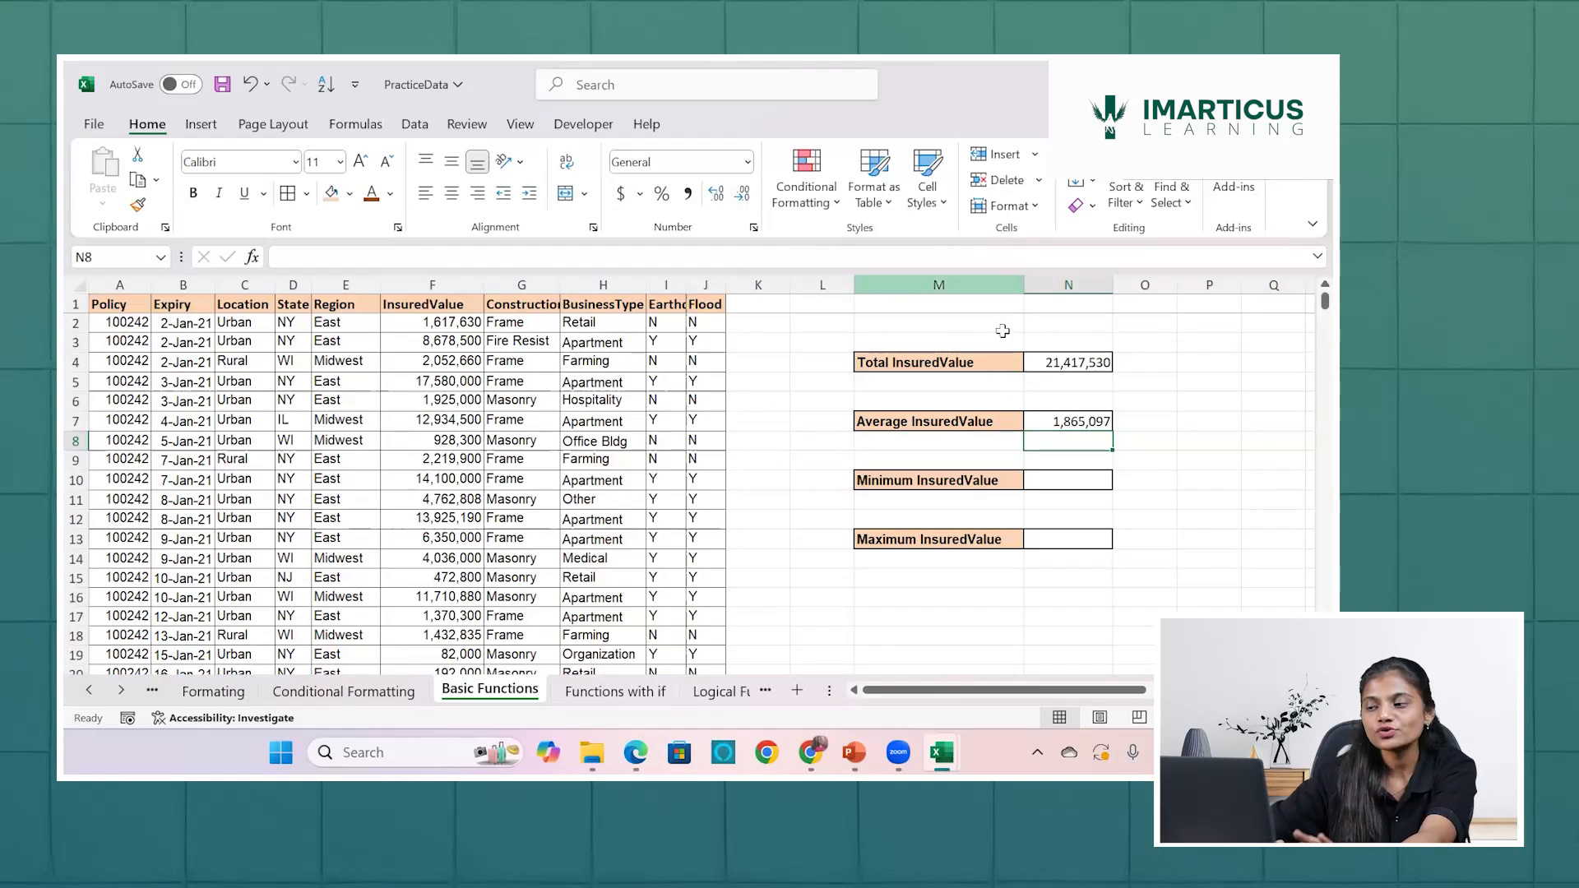
Replace the Average InsuredValue formula in N7 with =AVERAGE(F2:F501) to cover the whole InsuredValue column.
click(1047, 415)
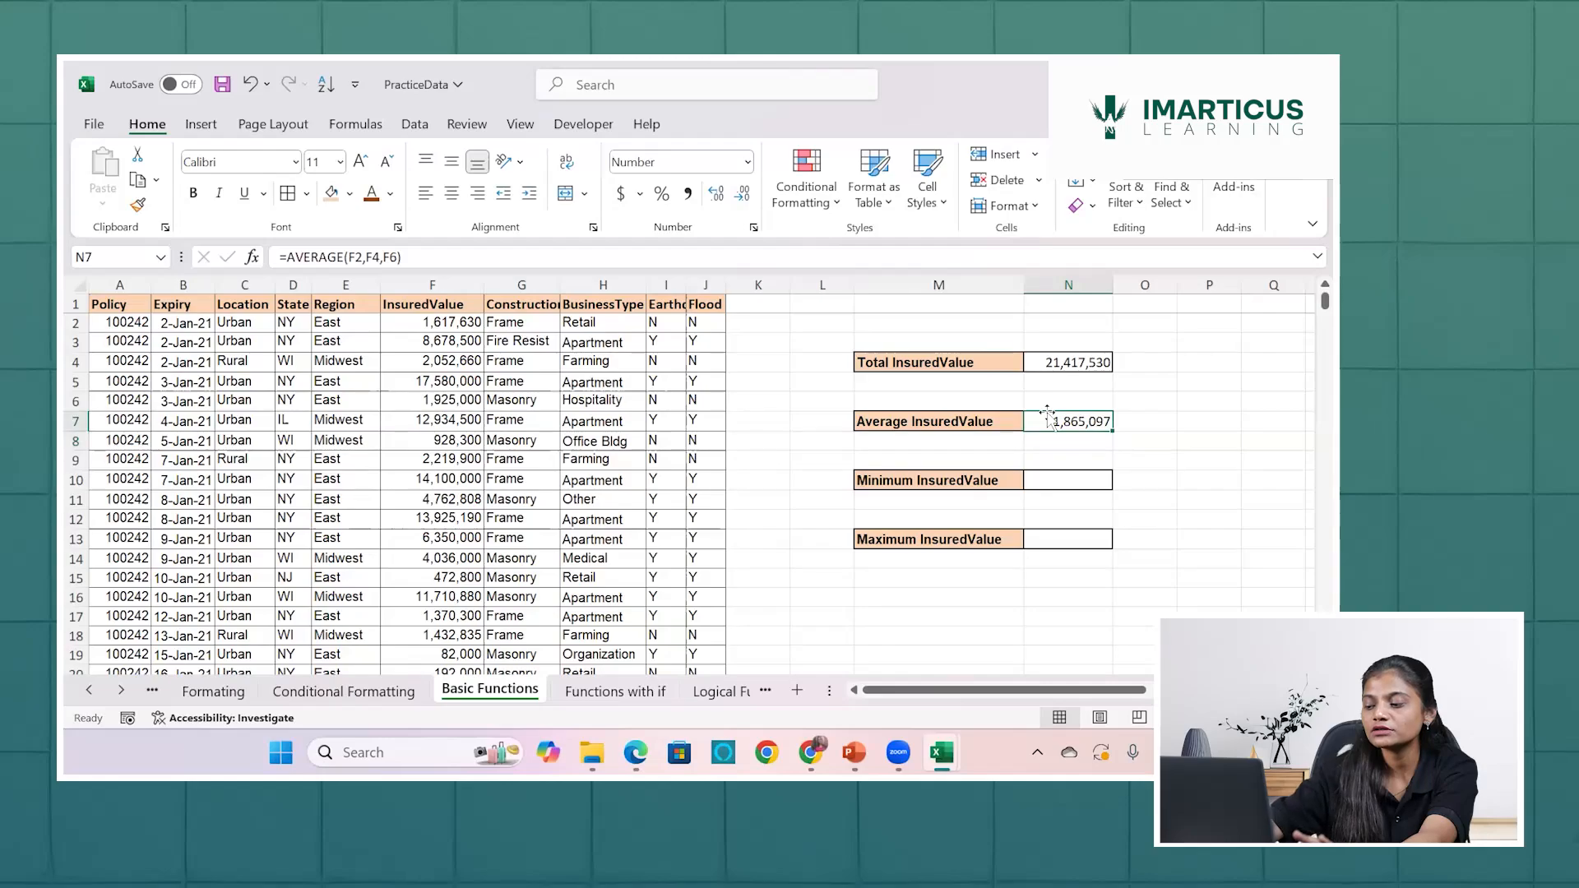
key(Delete)
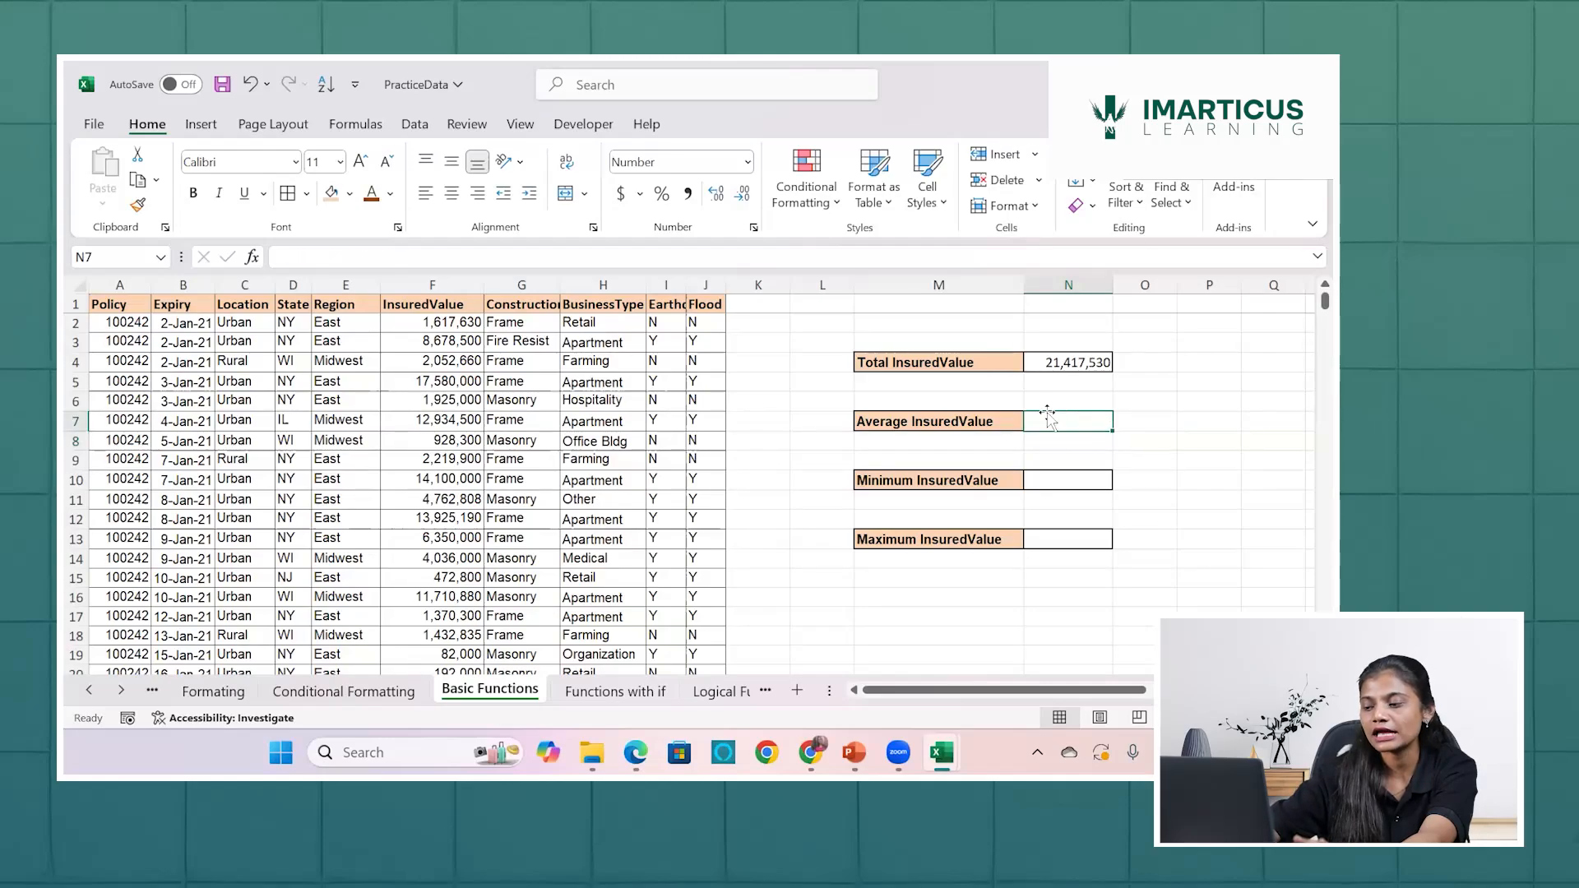
text(=averag)
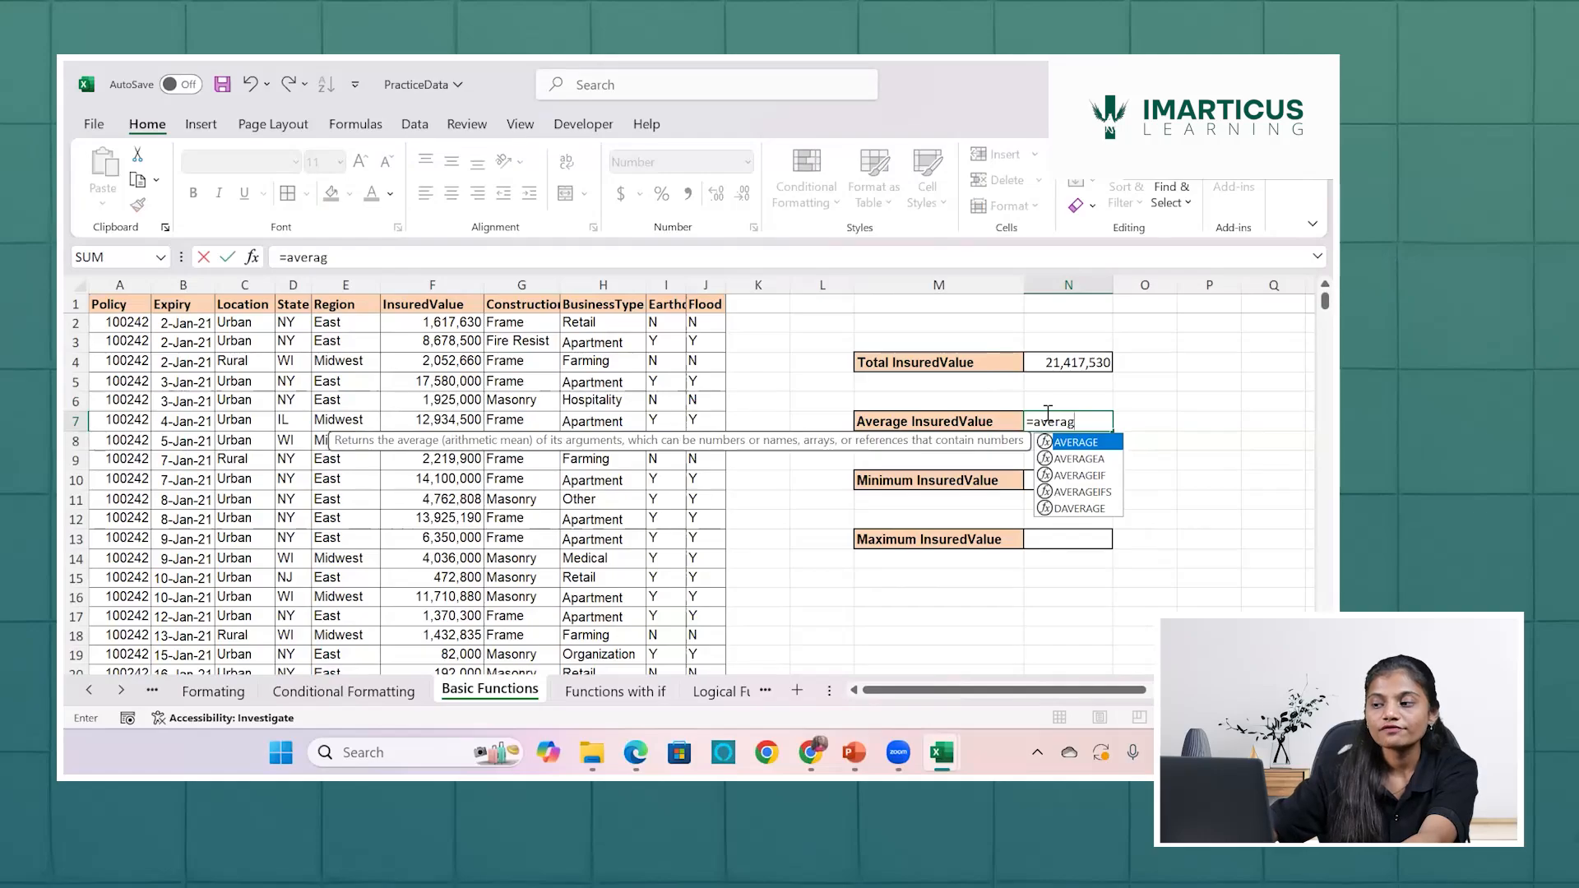
key(Tab)
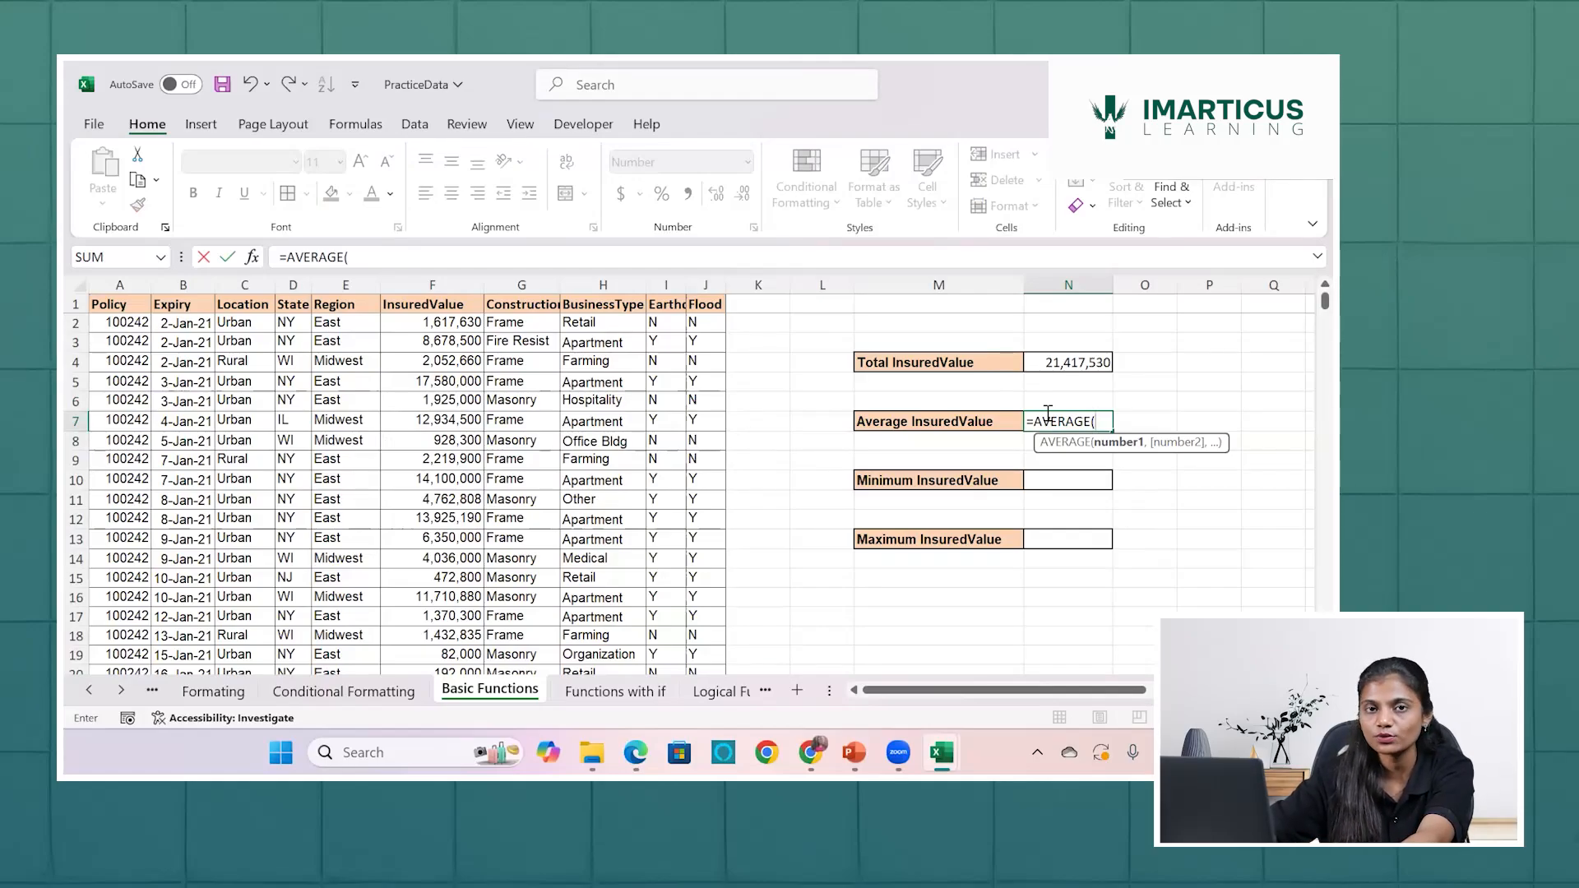
click(475, 323)
key(ctrl+shift+Down)
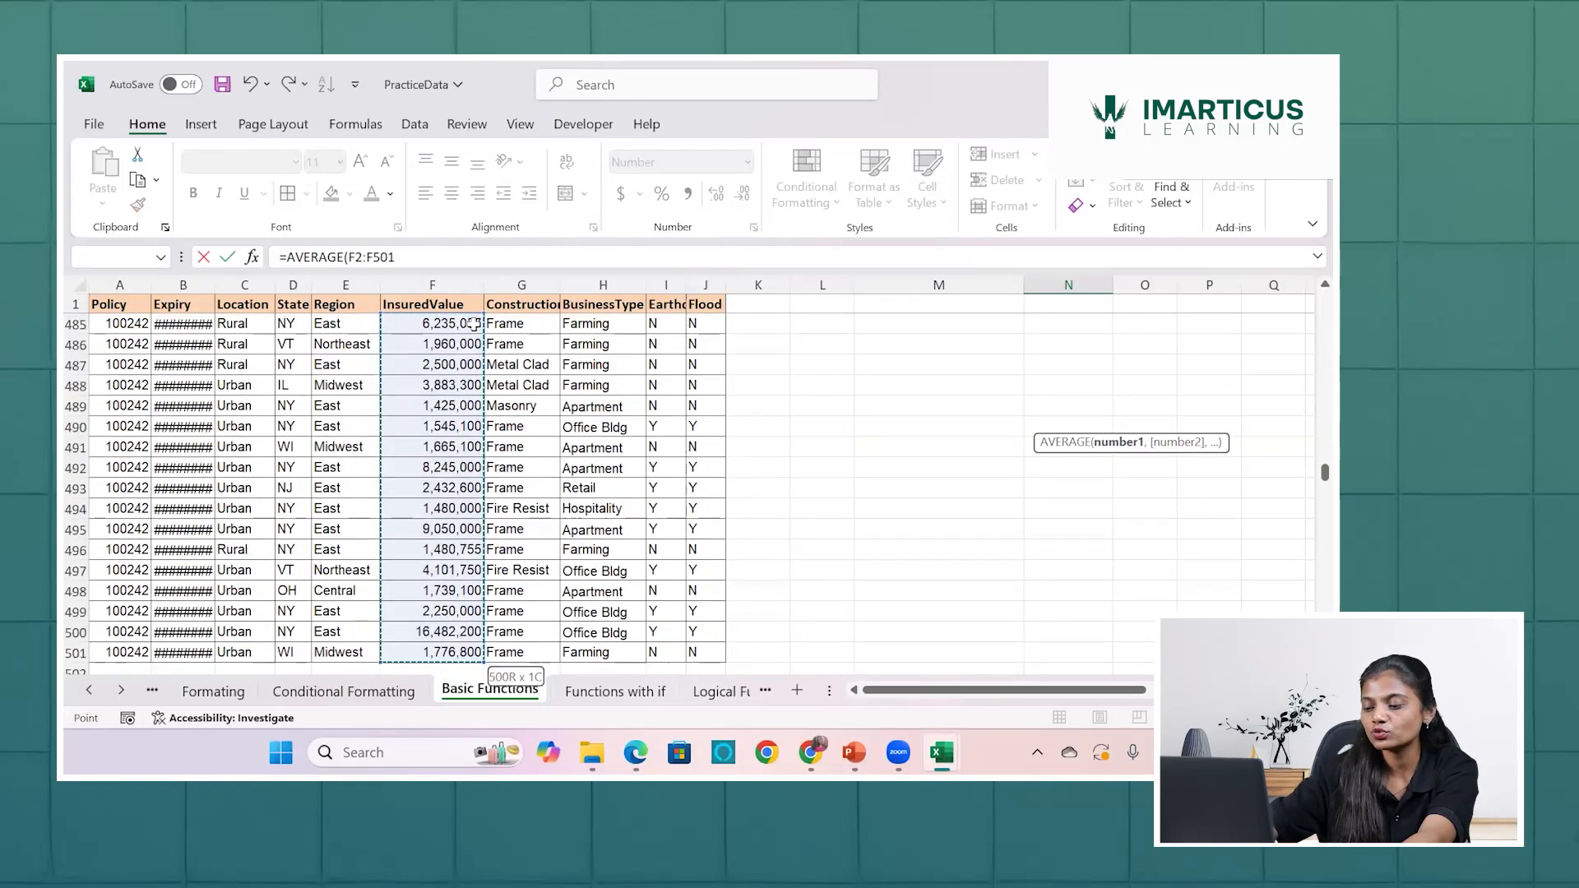
text())
key(Return)
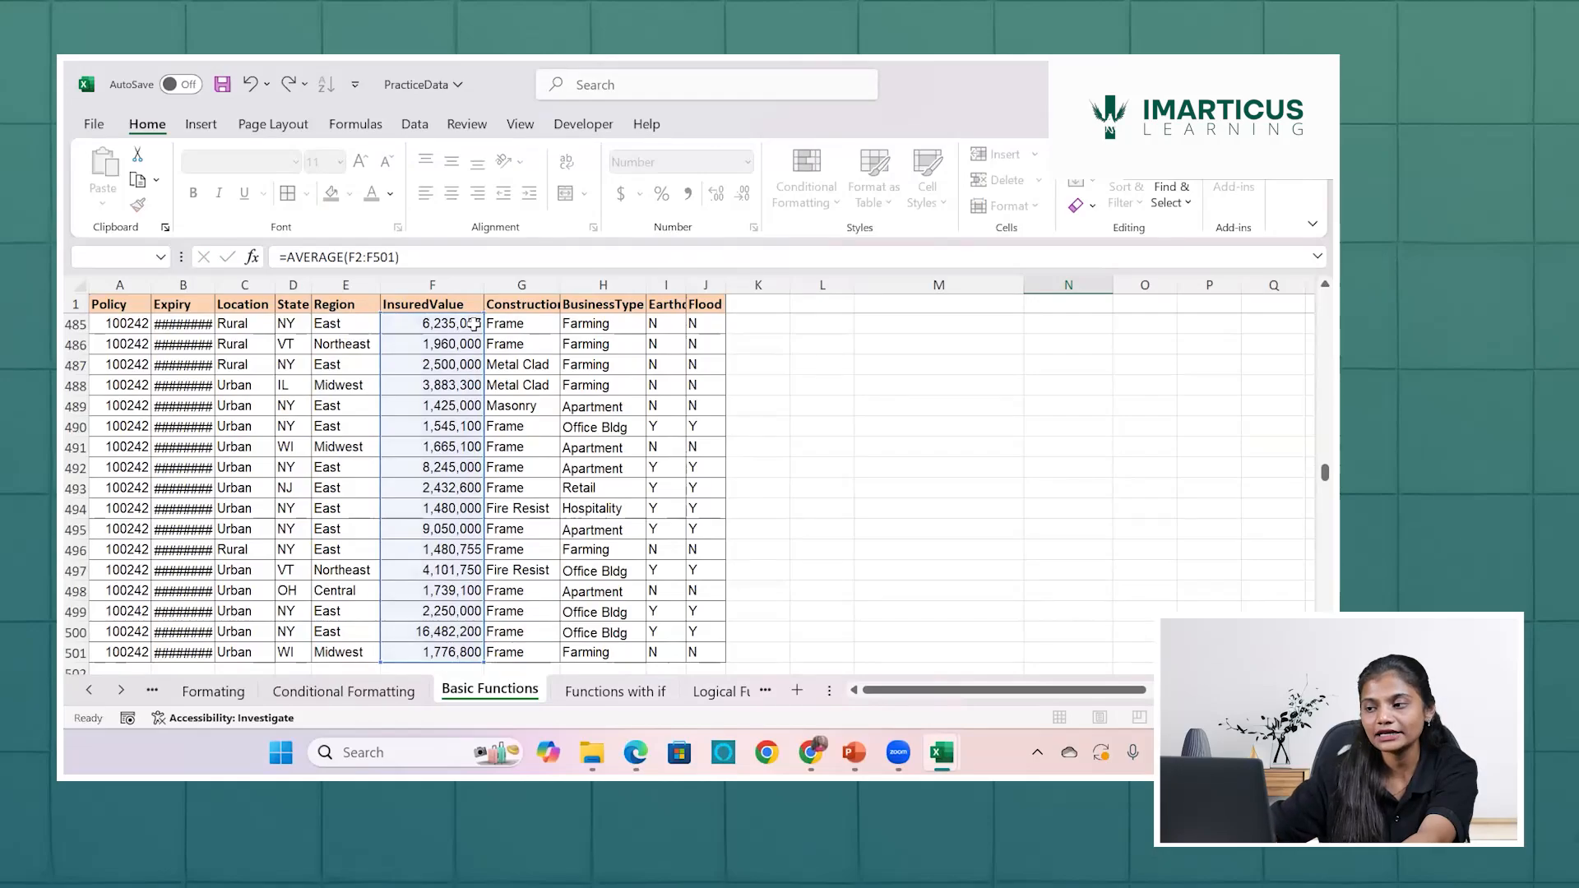
scroll(919, 397, up, 2)
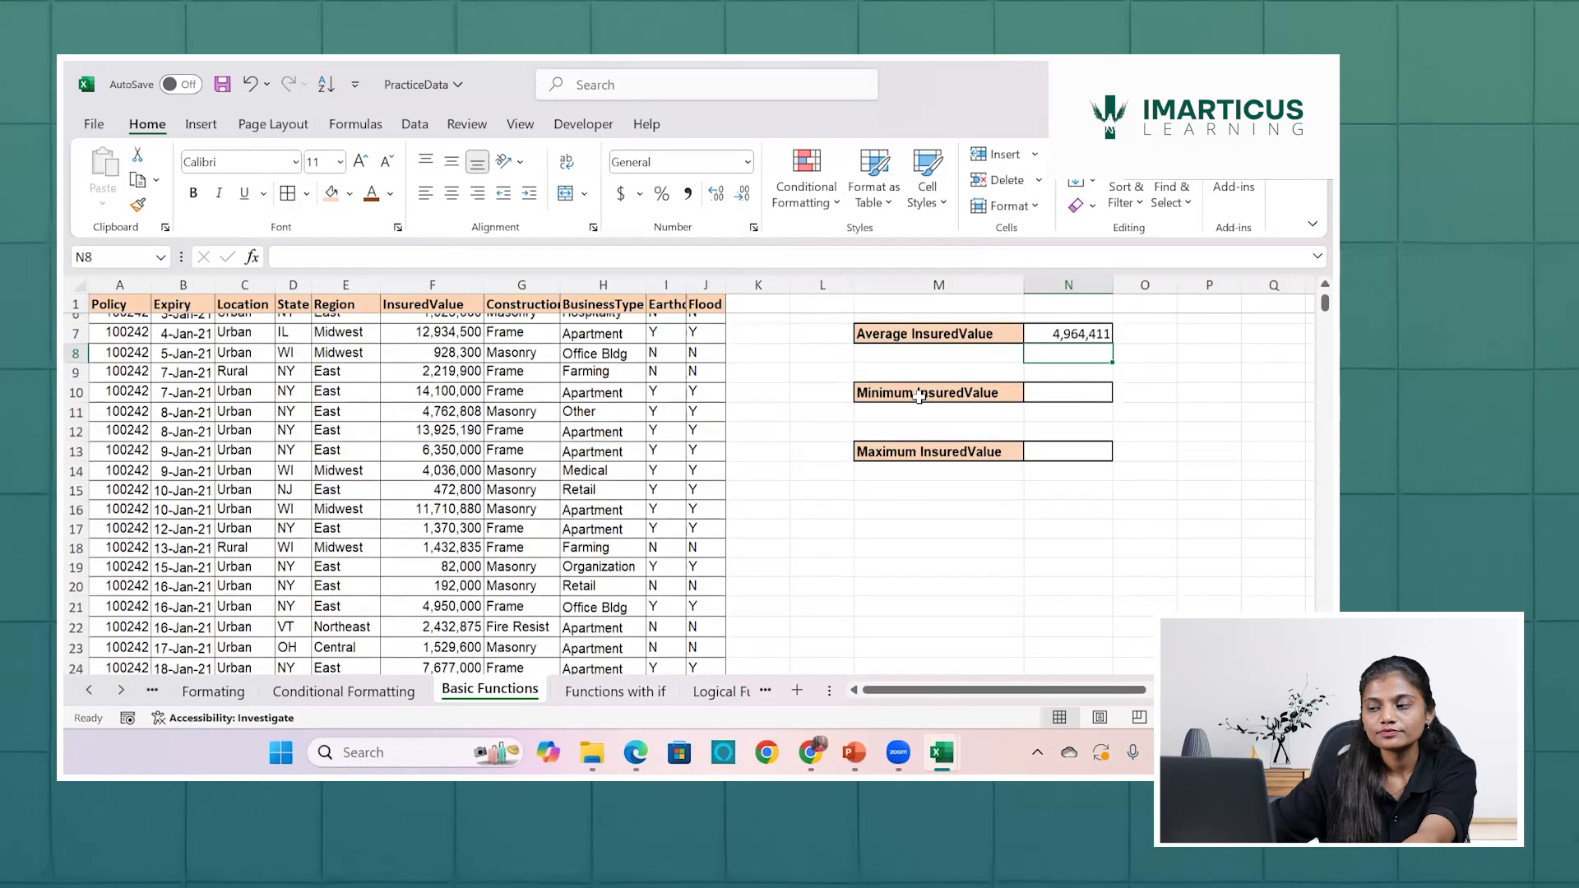
Compare the Average InsuredValue in N7 with the status bar's average and sum for the InsuredValue range F2:F501.
click(1080, 420)
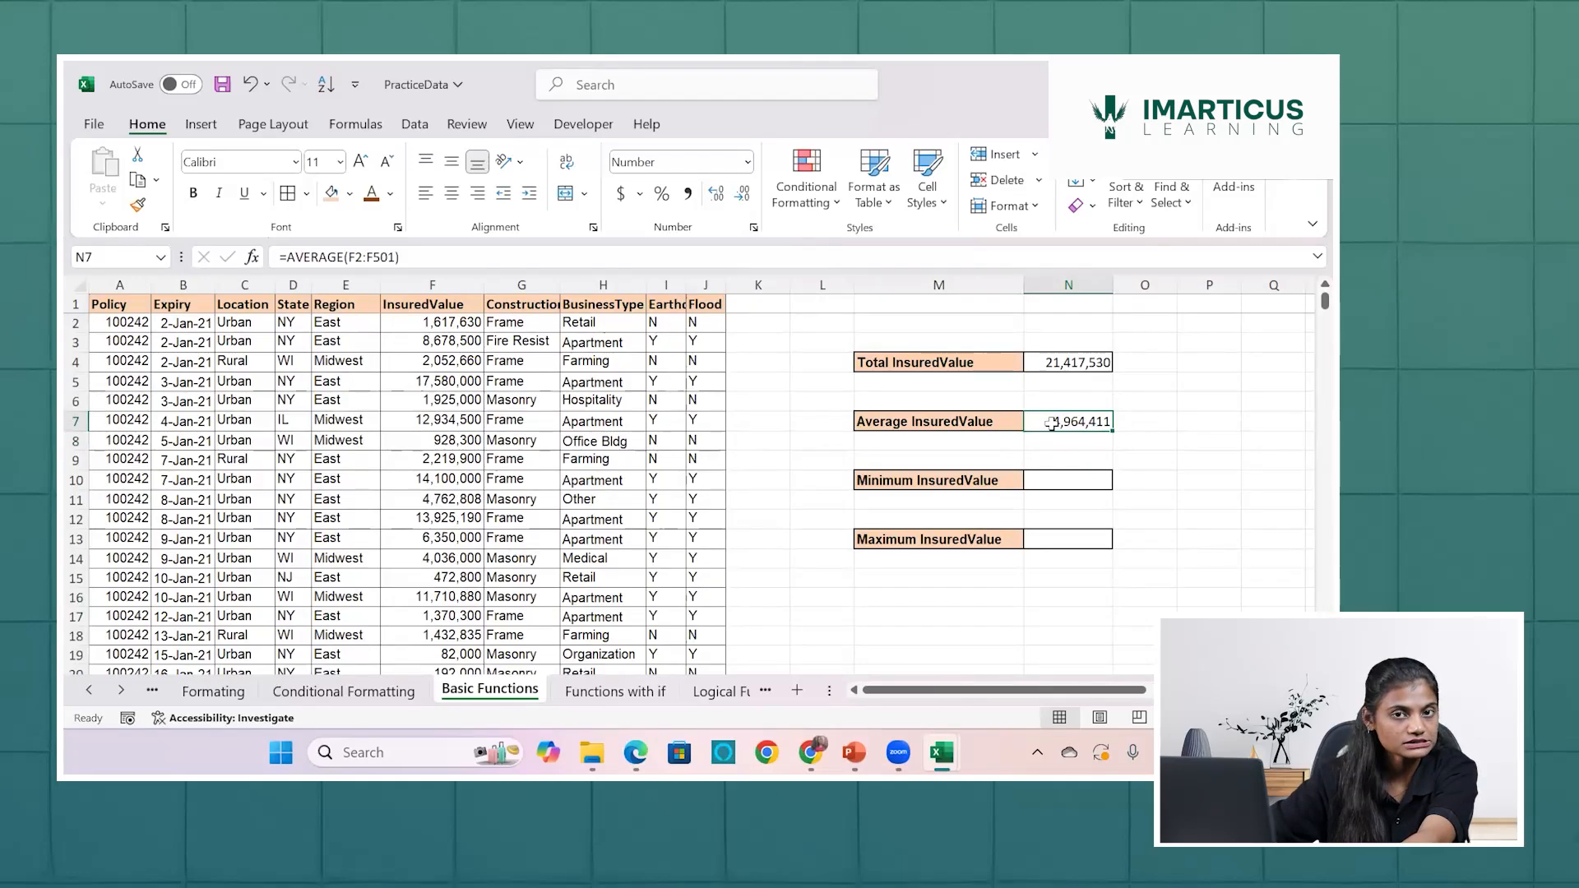
click(1061, 477)
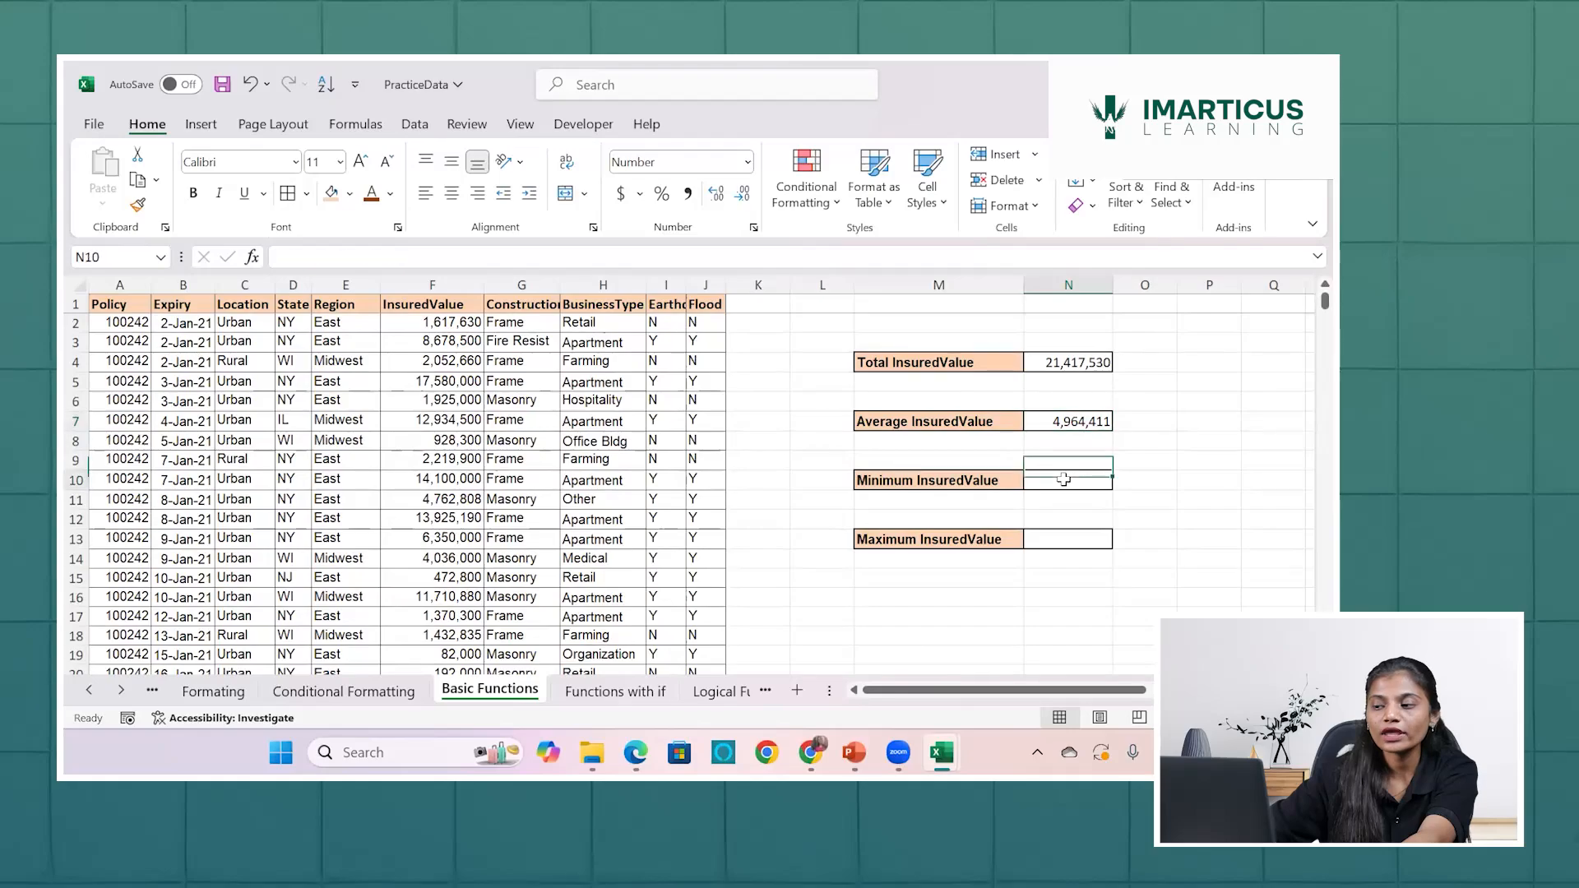
click(1069, 421)
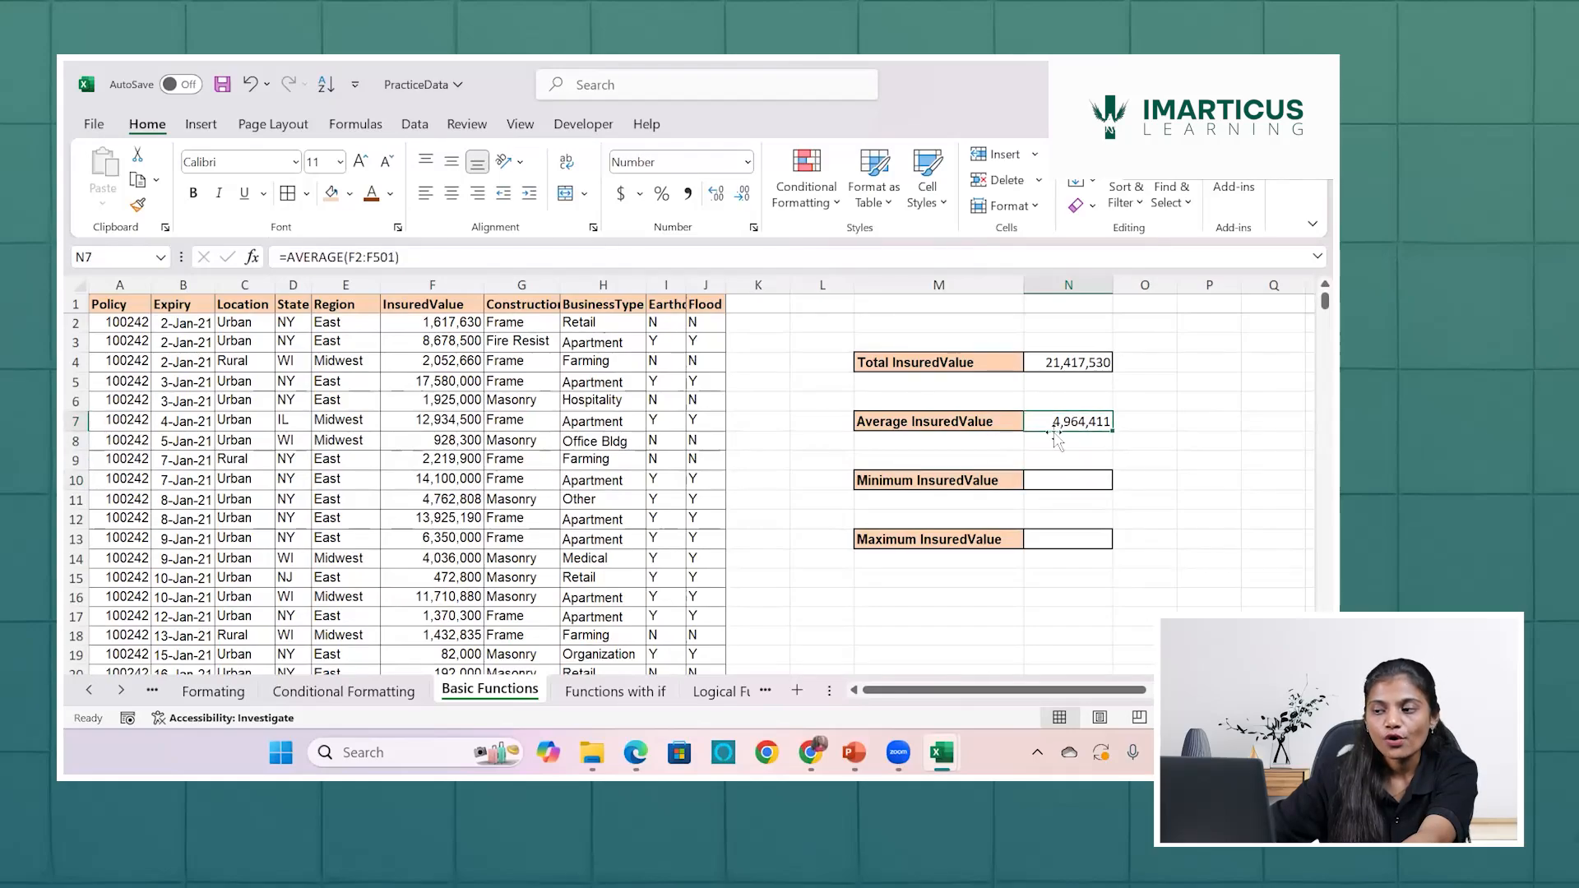
click(442, 323)
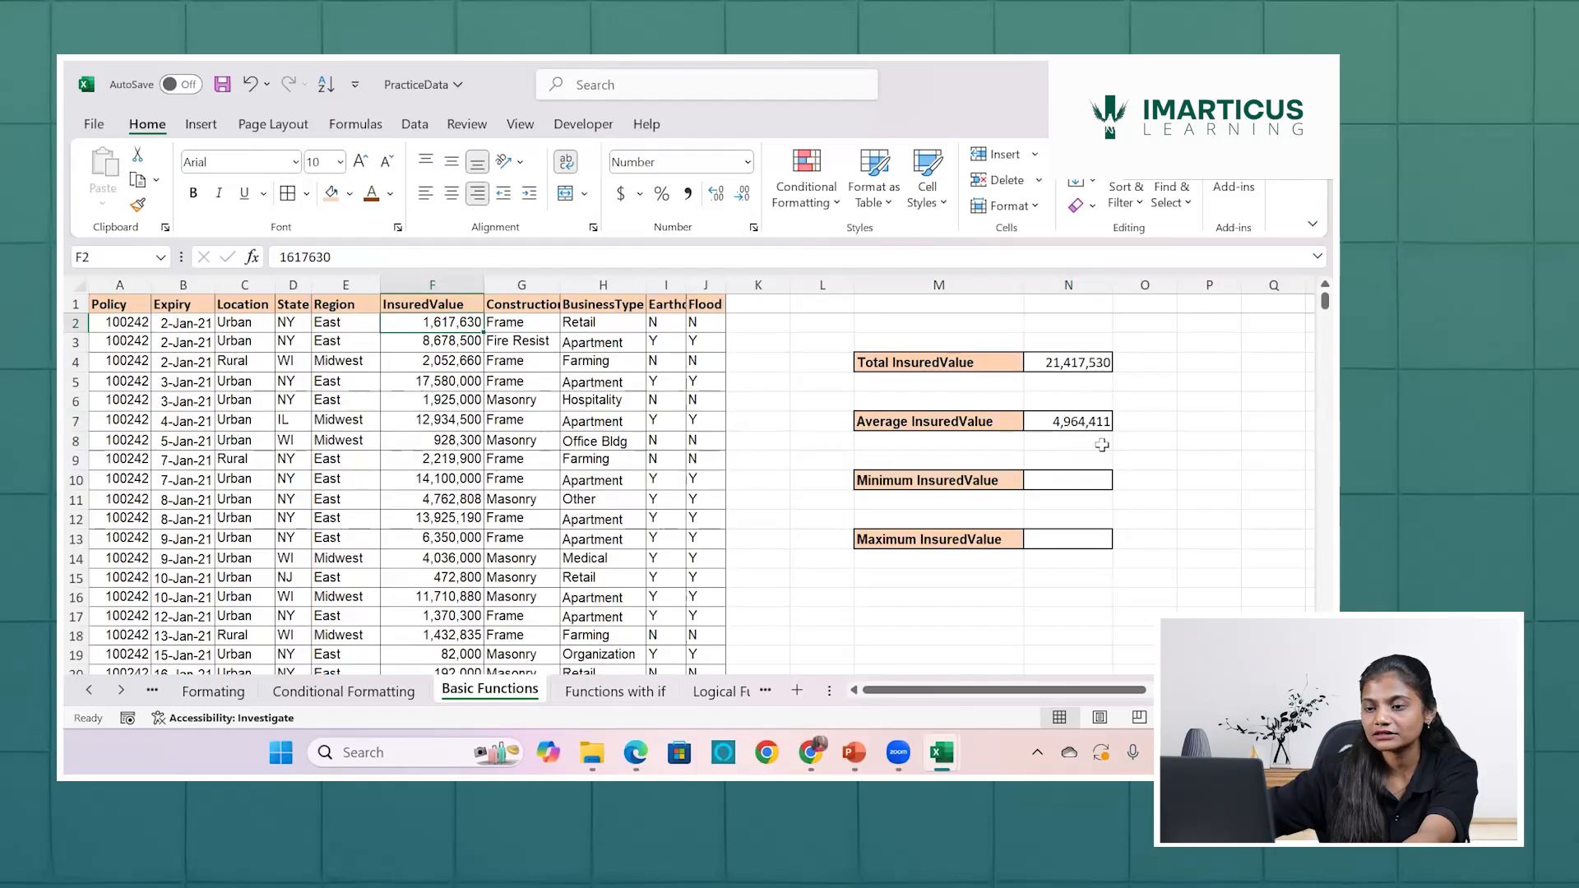
key(ctrl+shift+Down)
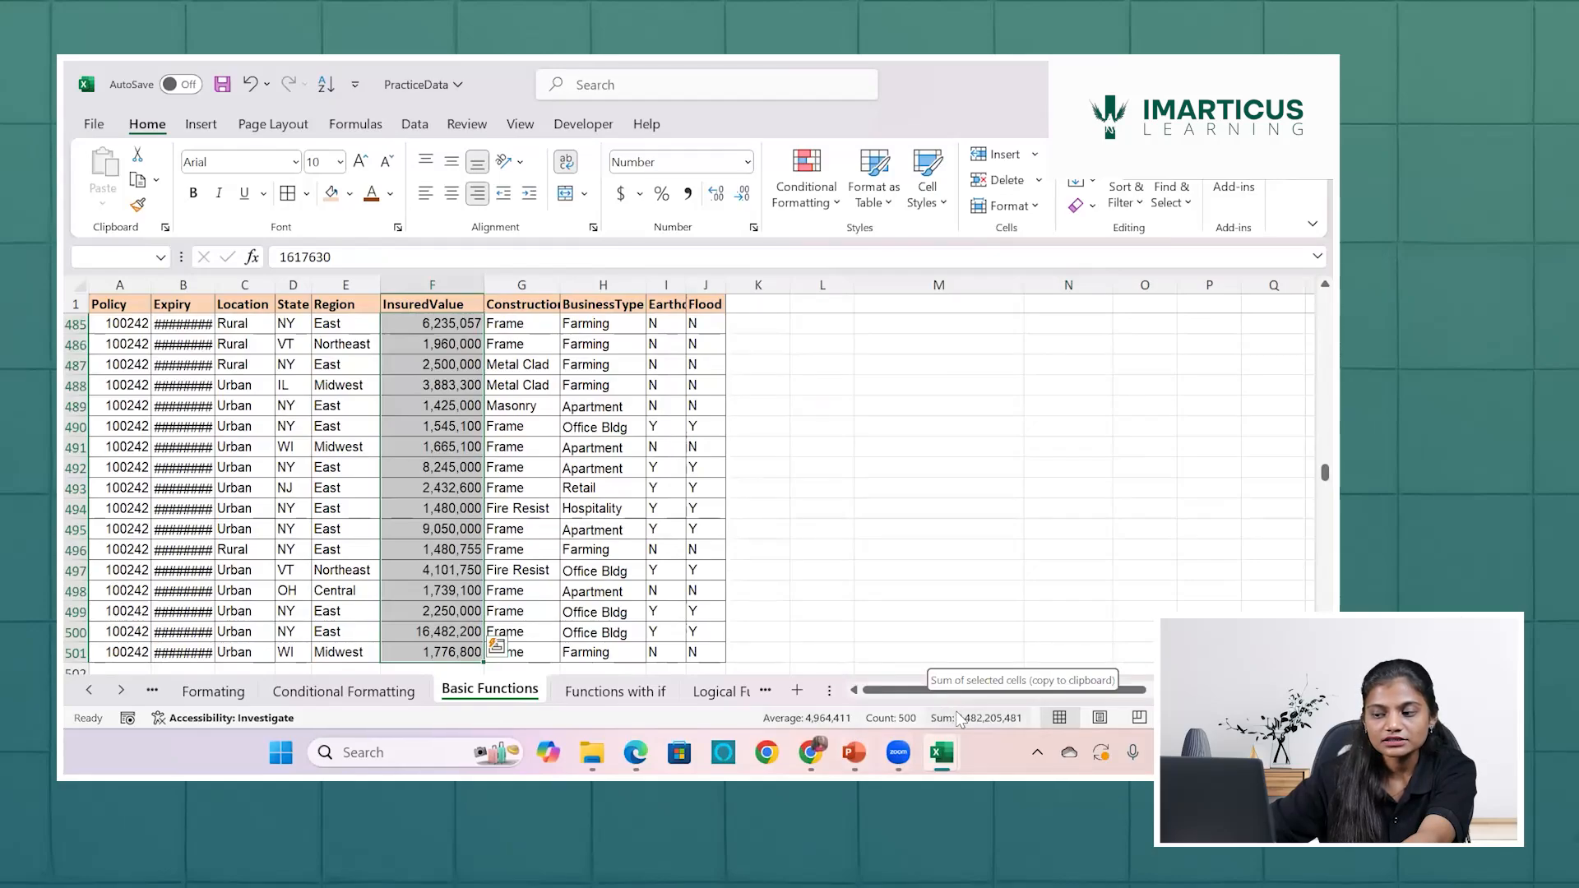
scroll(823, 552, up, 5)
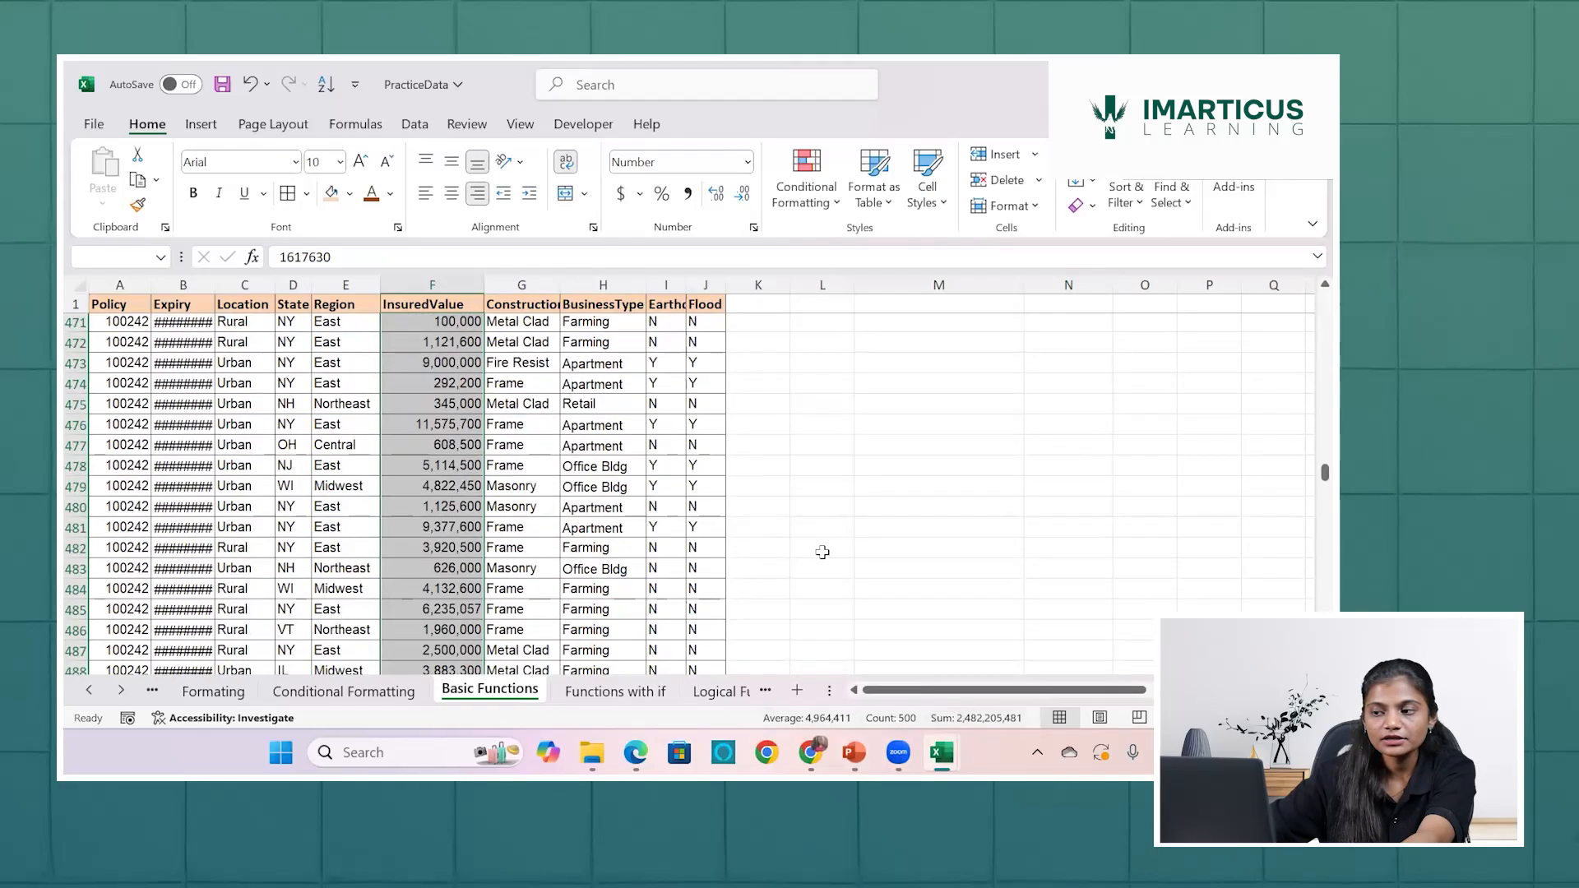
scroll(822, 552, up, 20)
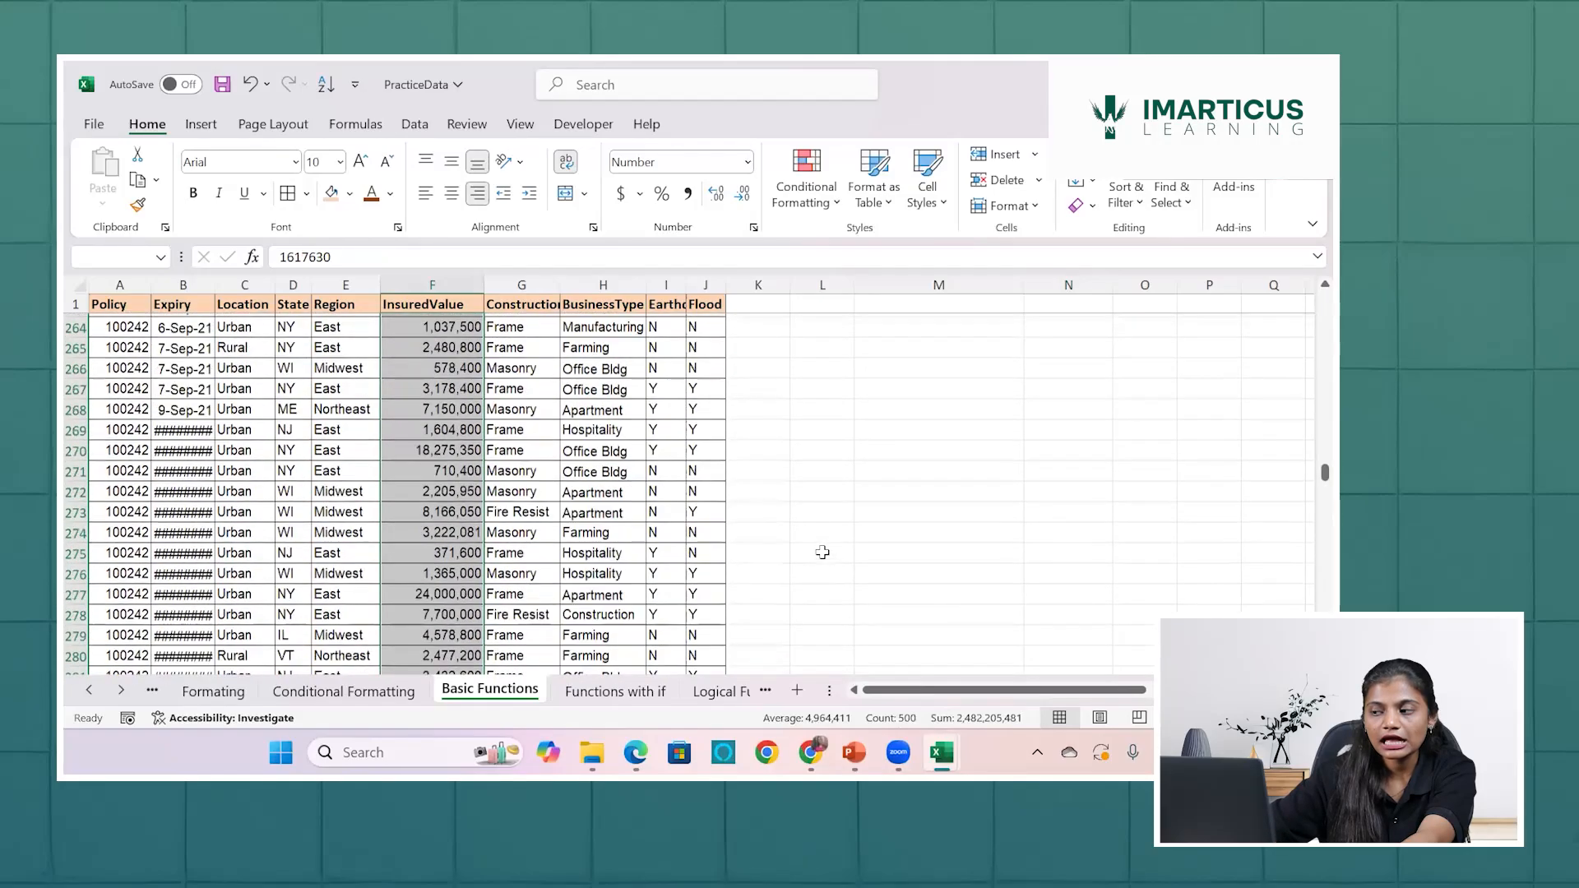
scroll(823, 552, up, 20)
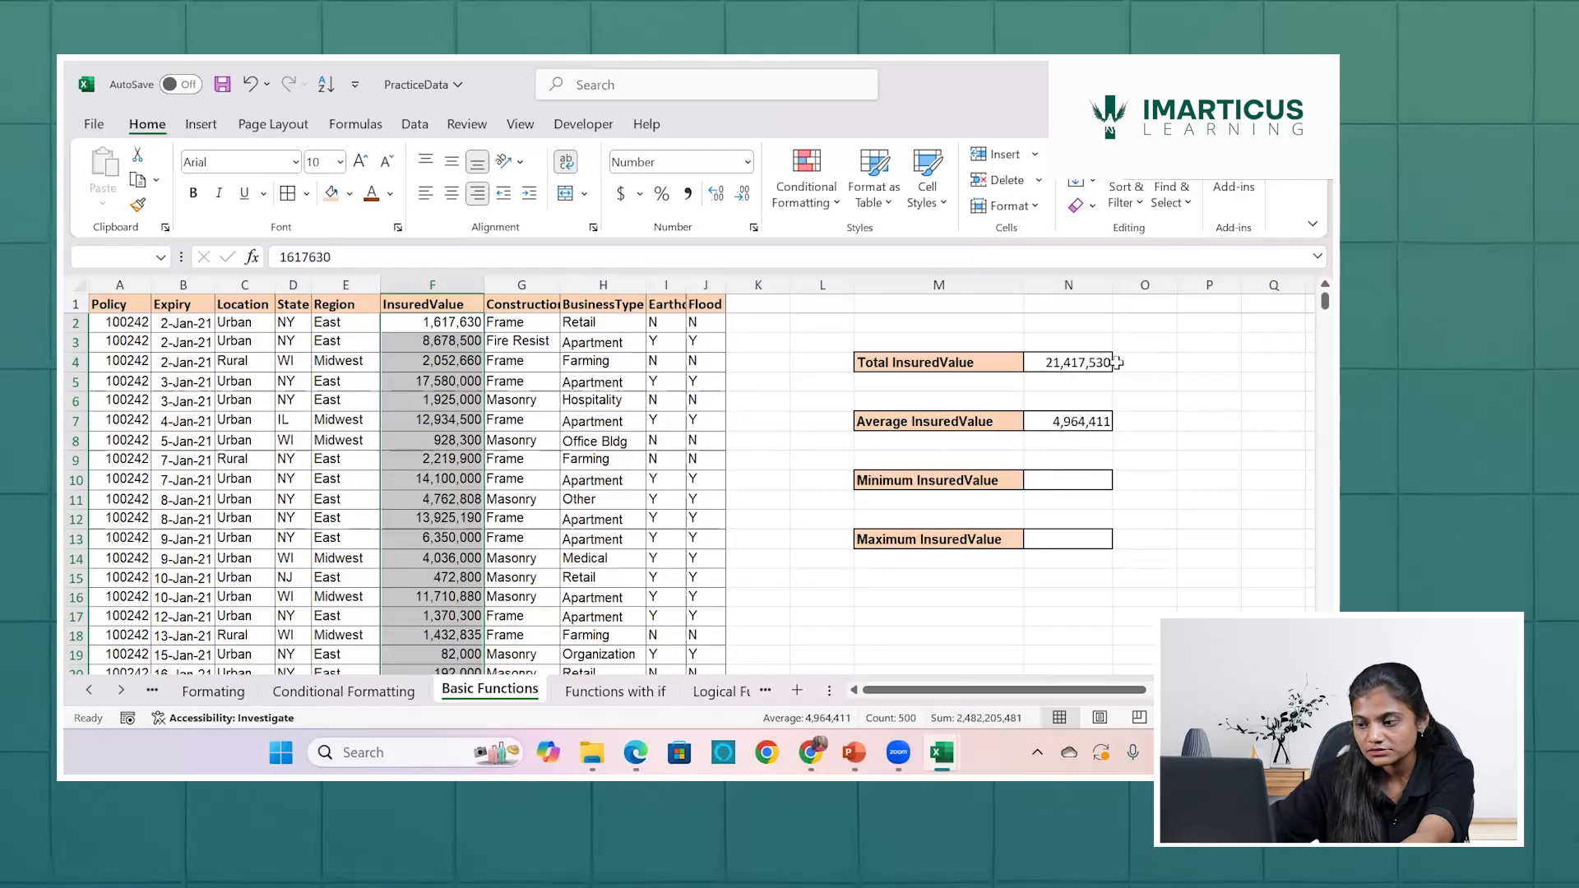
click(1031, 566)
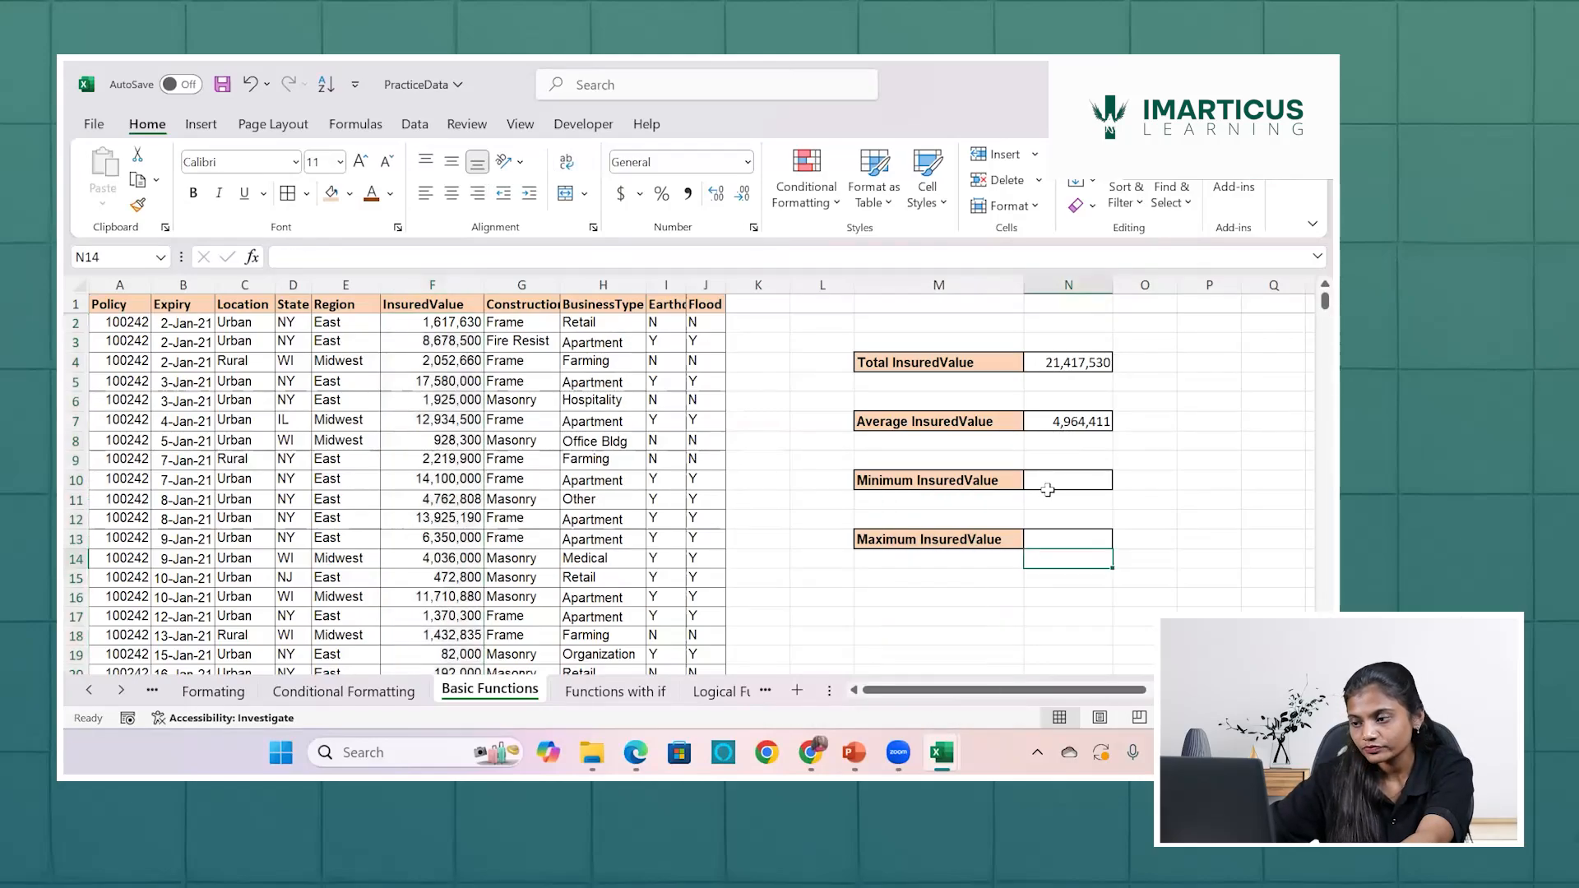
Calculate the Minimum InsuredValue in N10 with the formula =MIN(F2:F501) and select the cell to check it.
click(1065, 477)
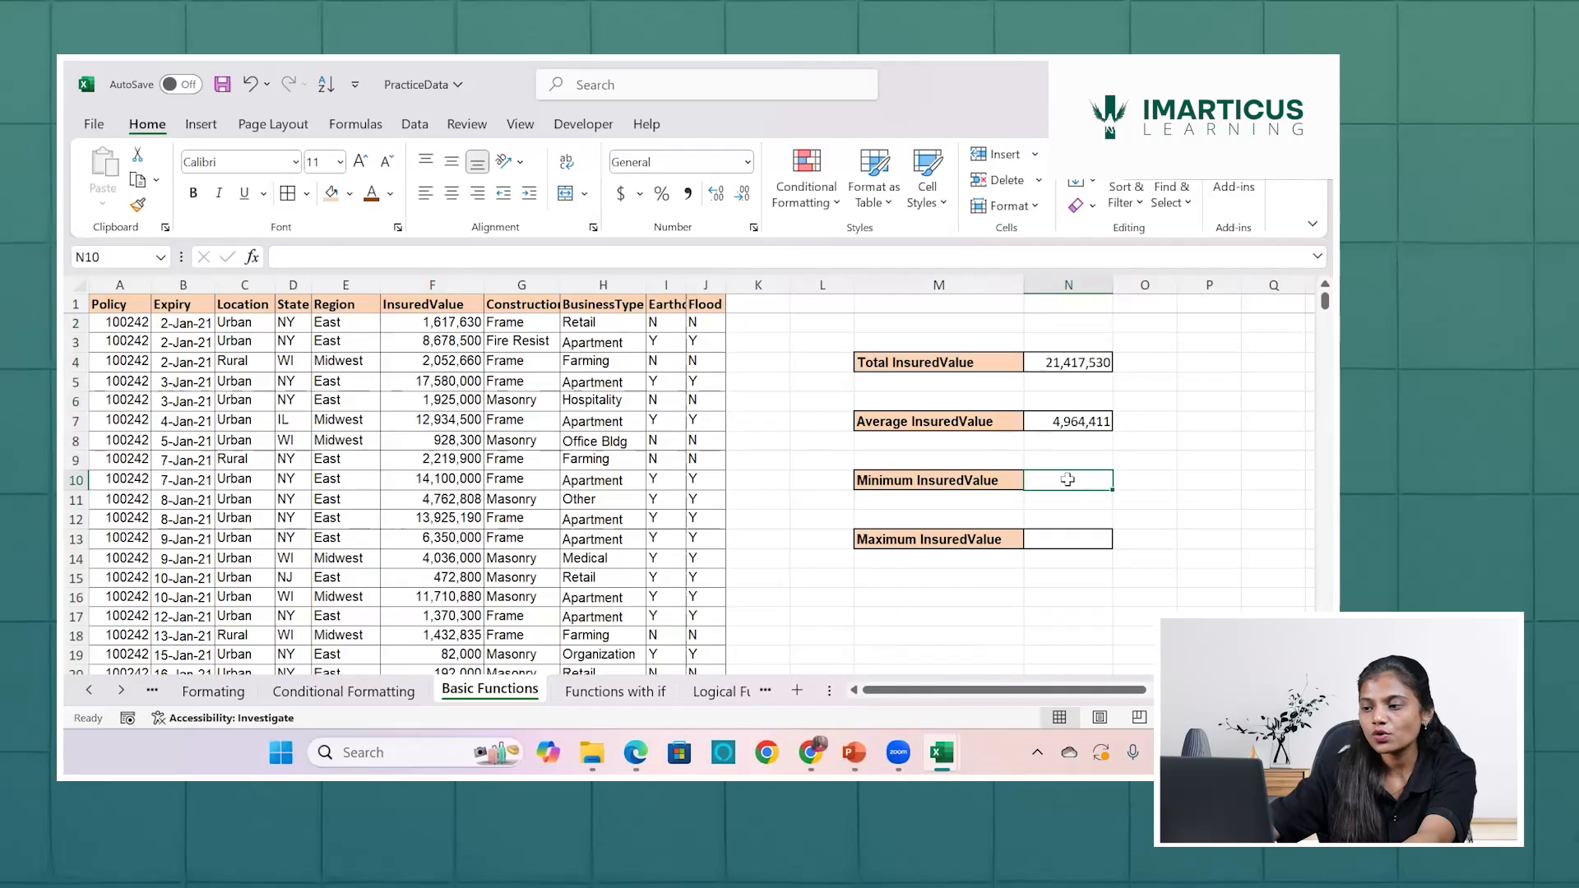
text(=min)
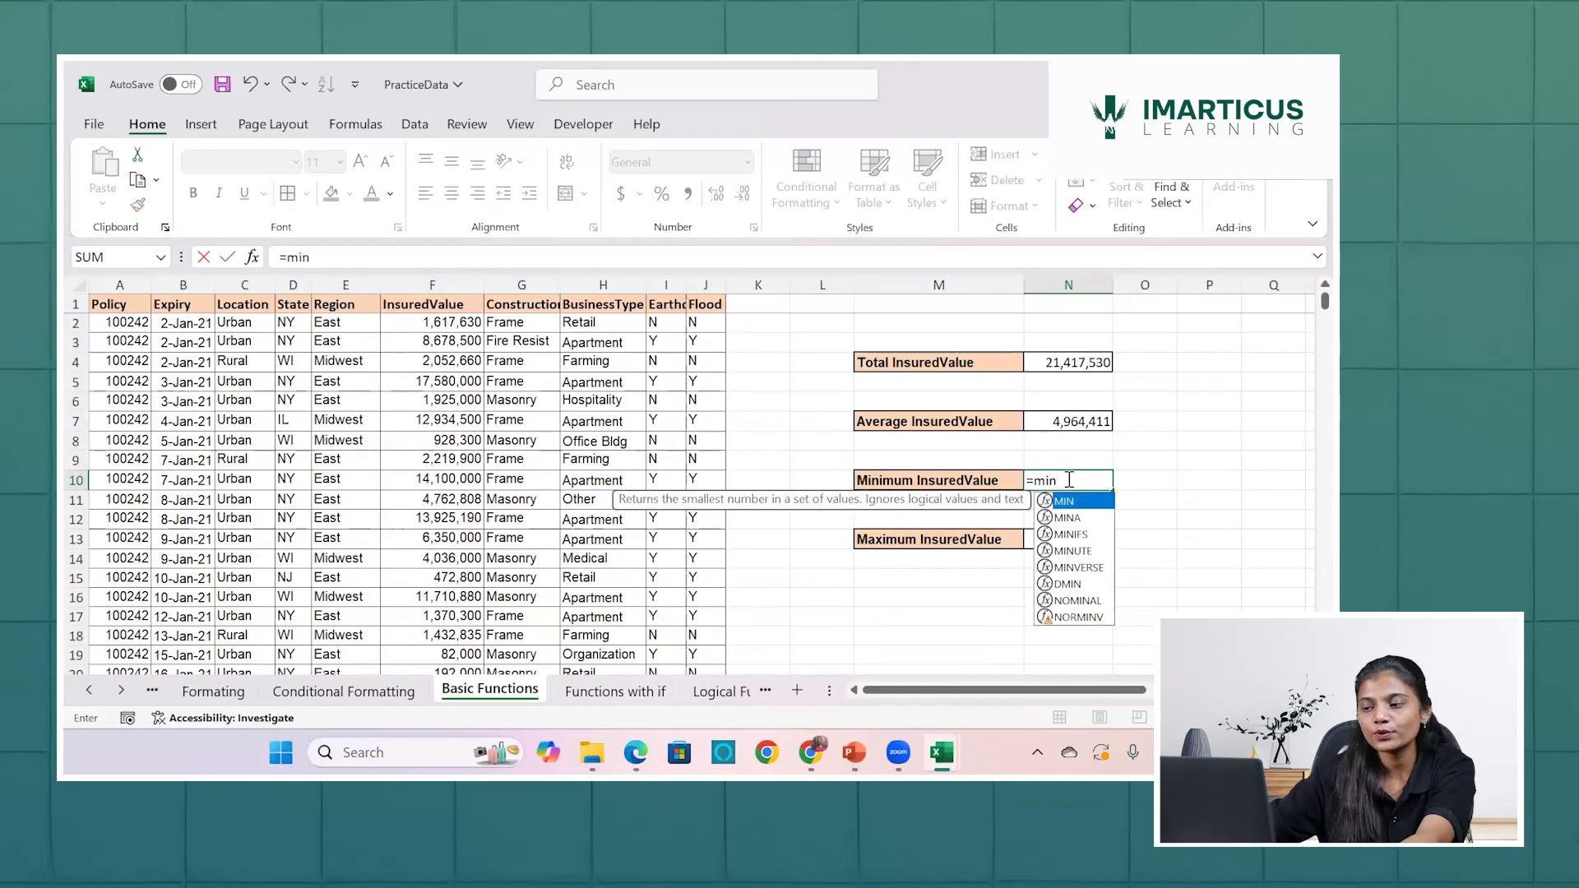
key(Tab)
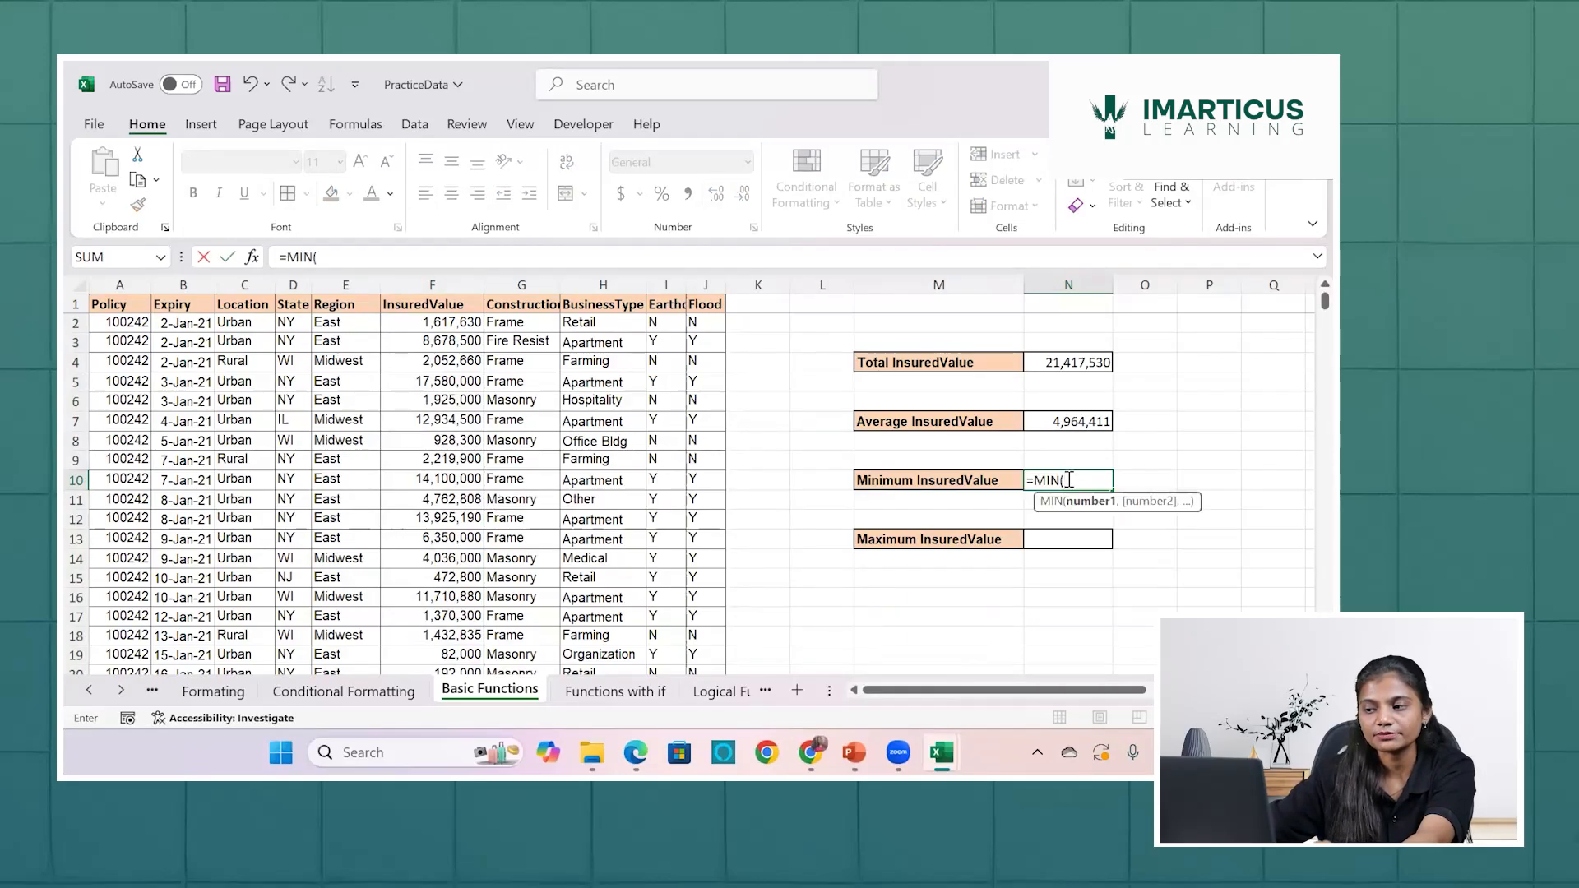
click(442, 318)
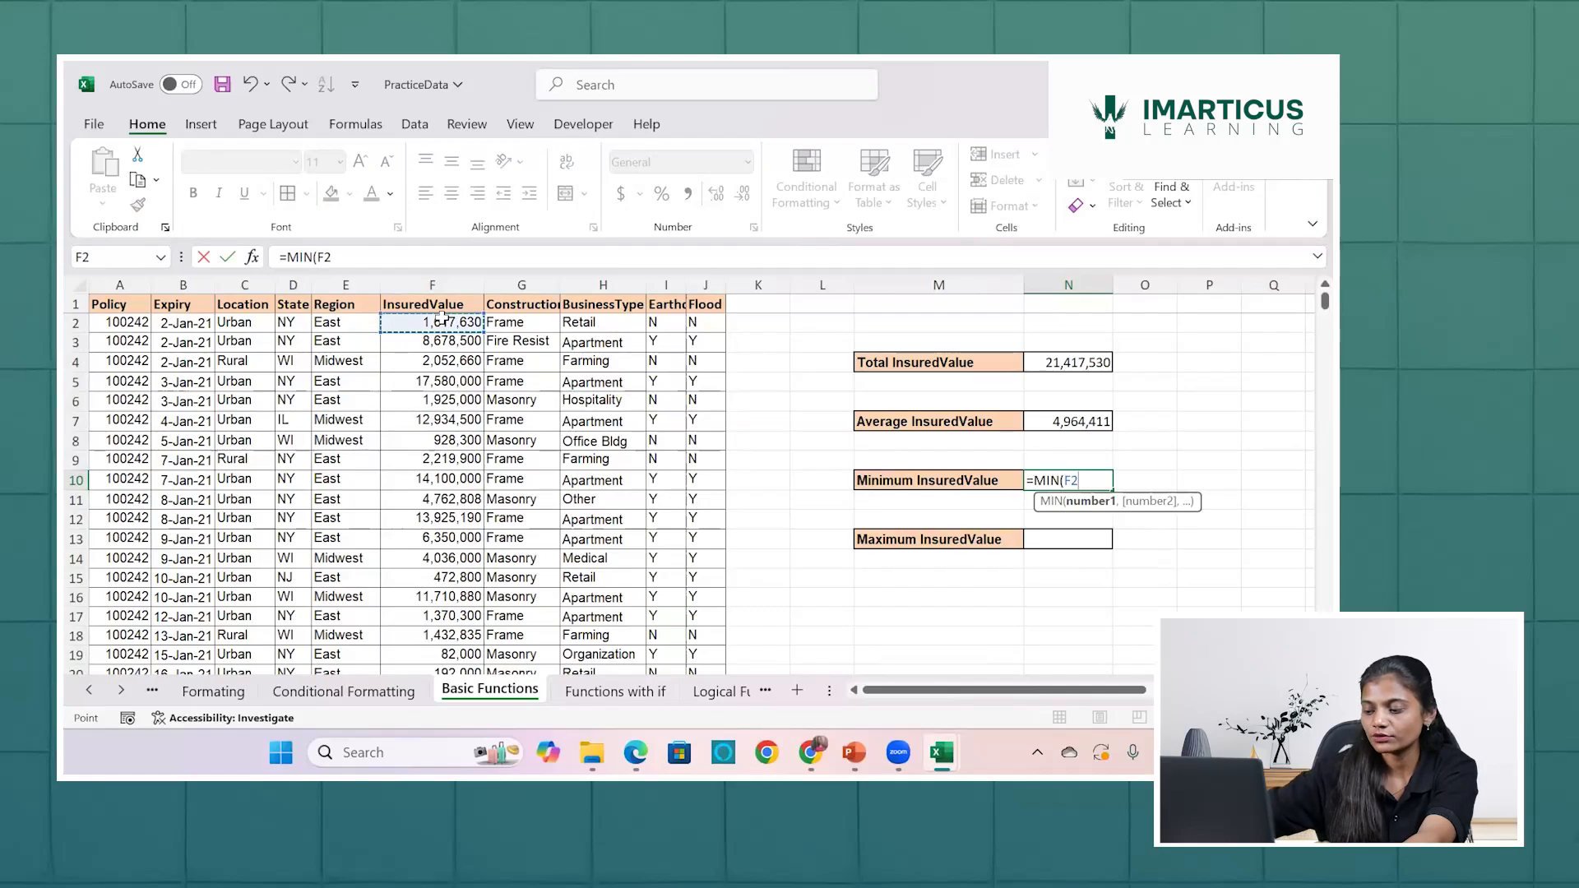
key(ctrl+shift+Down)
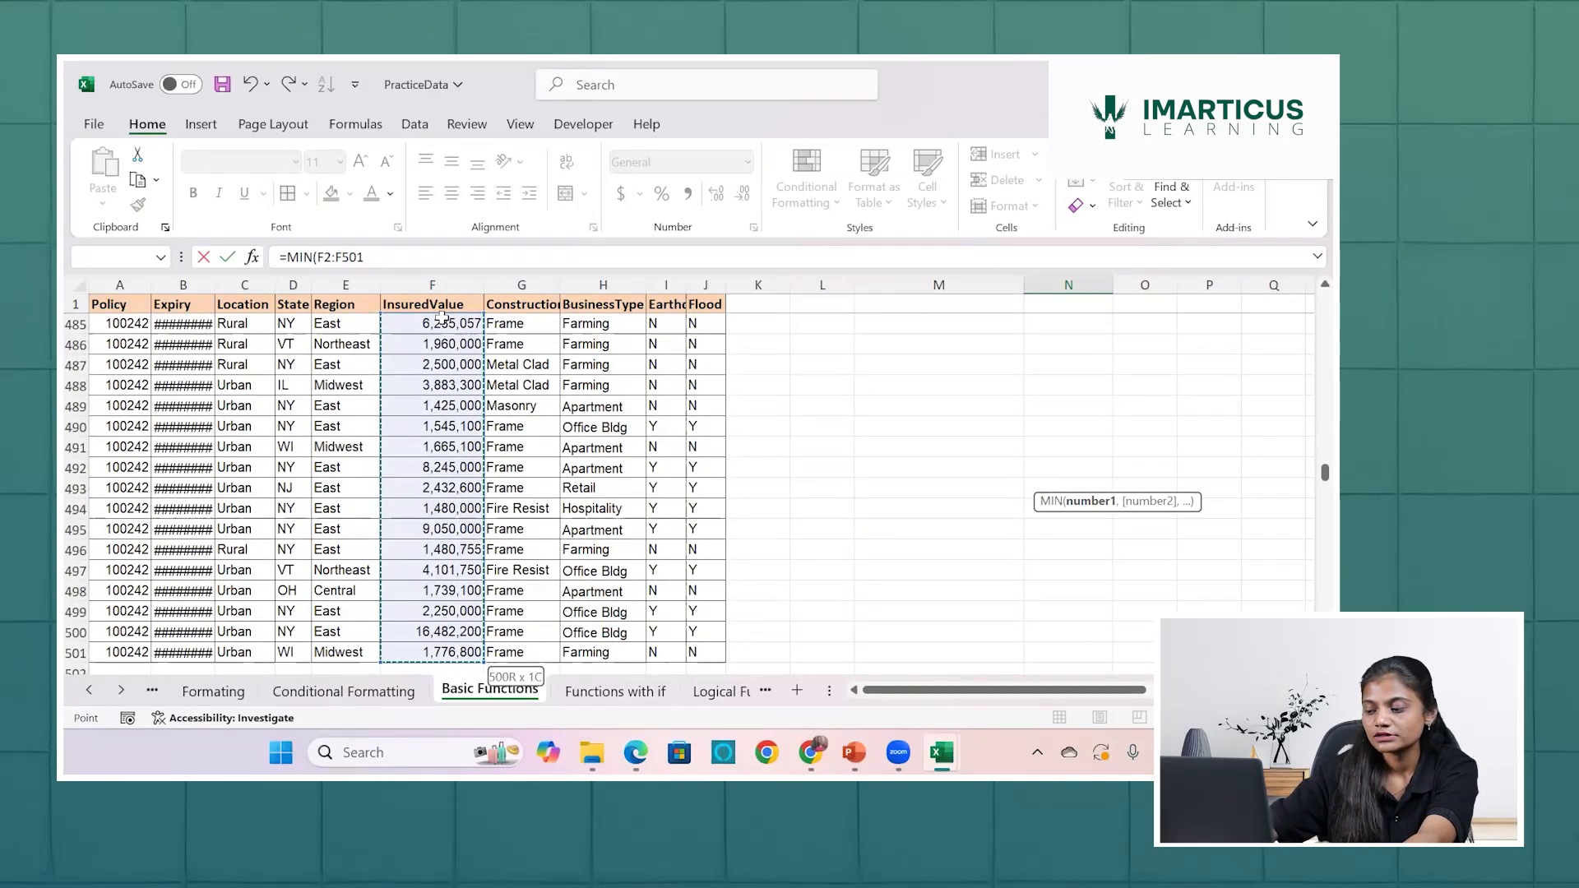
key(Return)
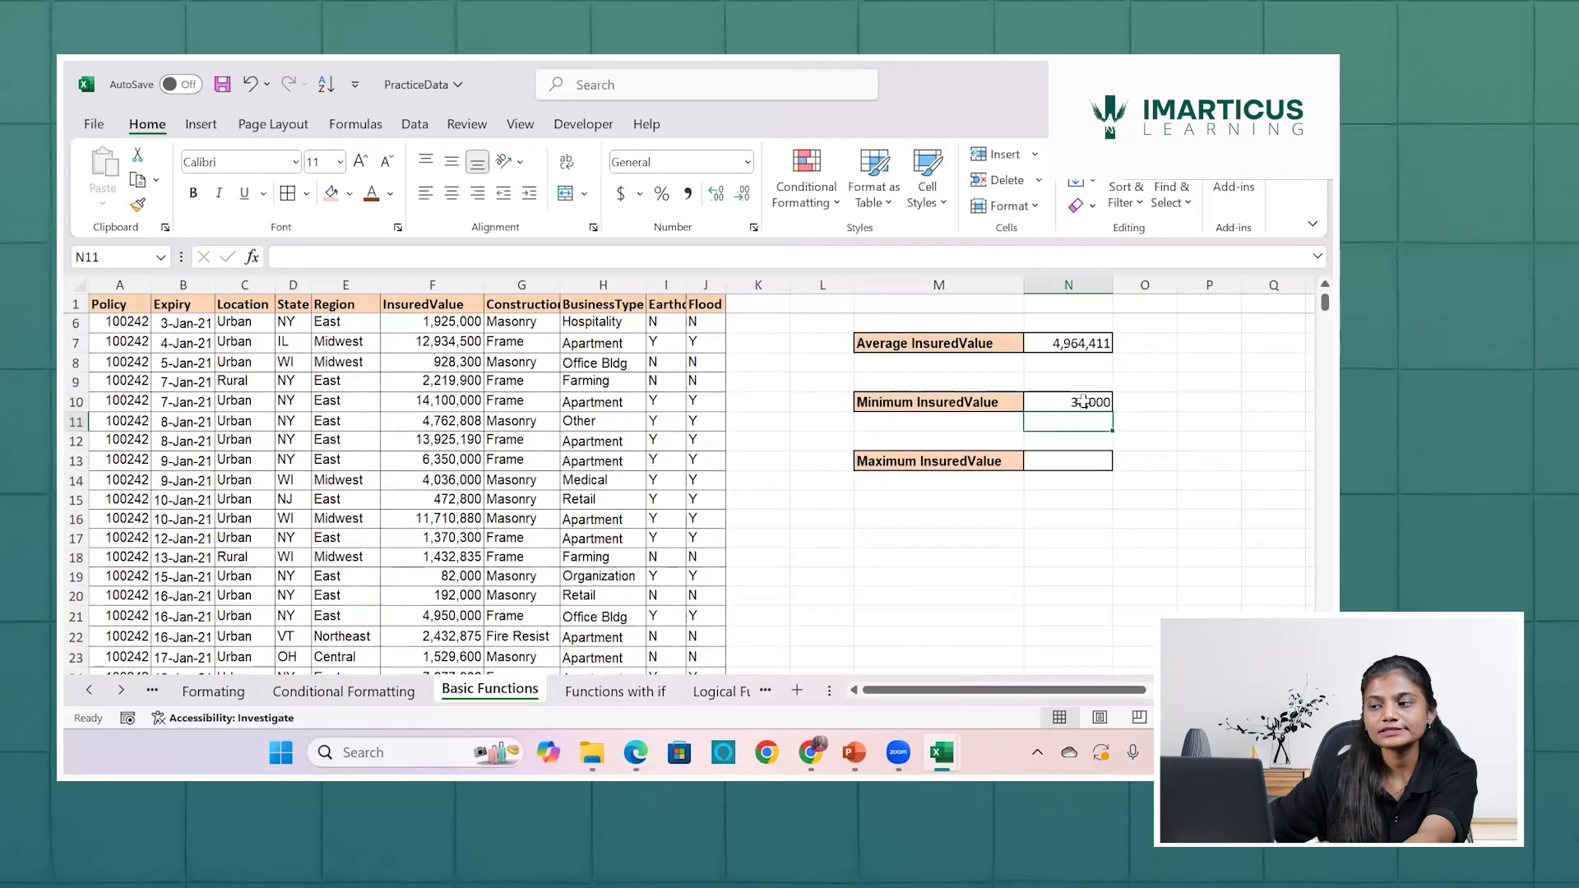
click(1084, 401)
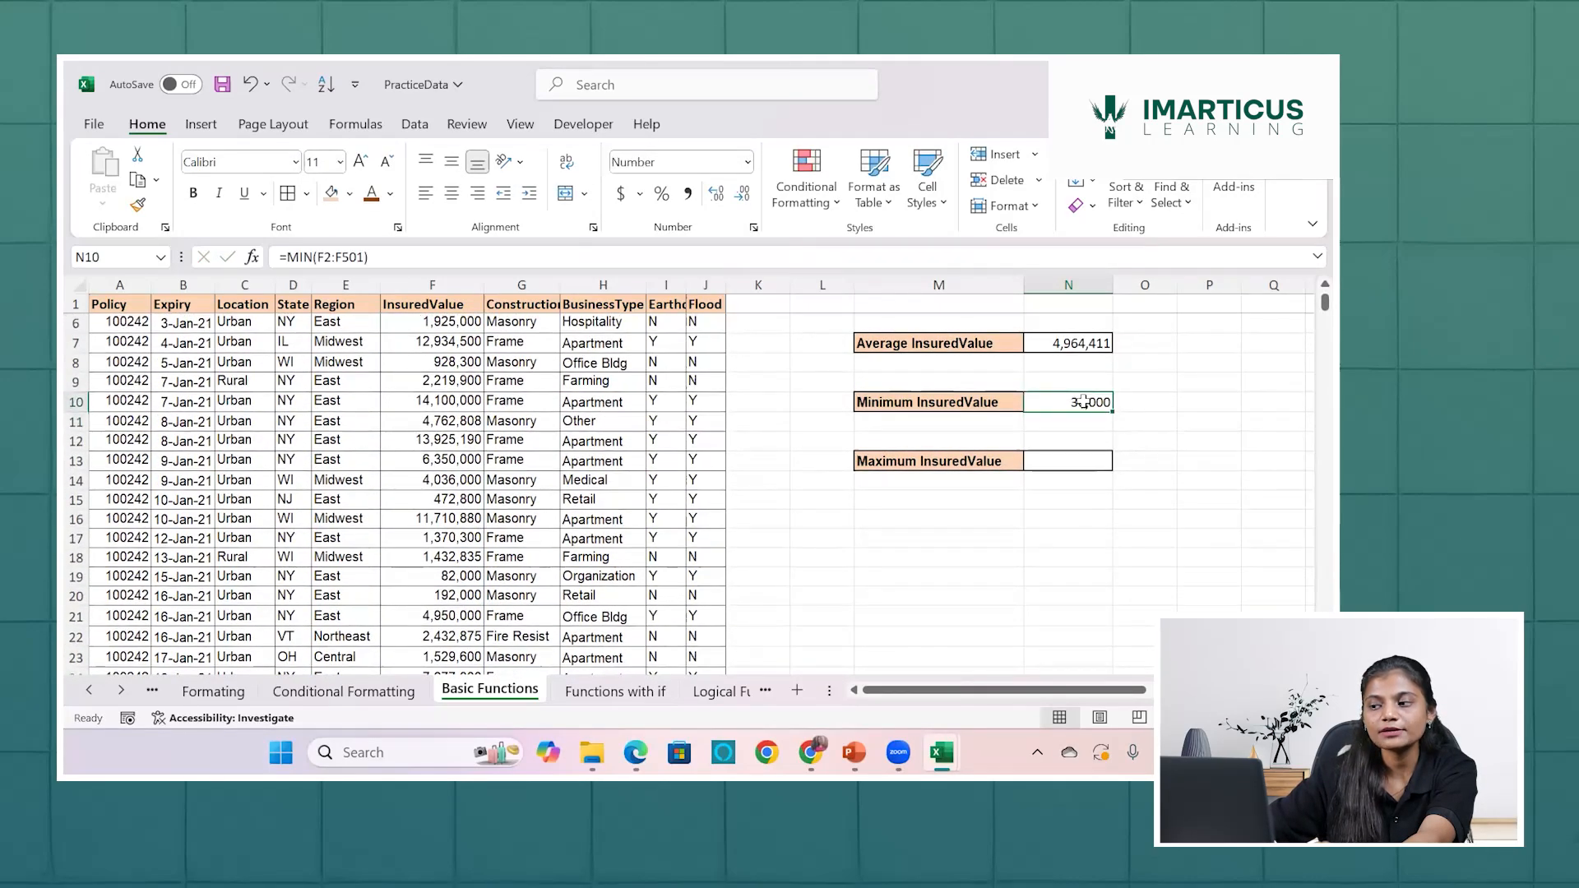
Calculate the Maximum InsuredValue in N13 with the formula =MAX(F6:F501).
click(1079, 464)
text(=)
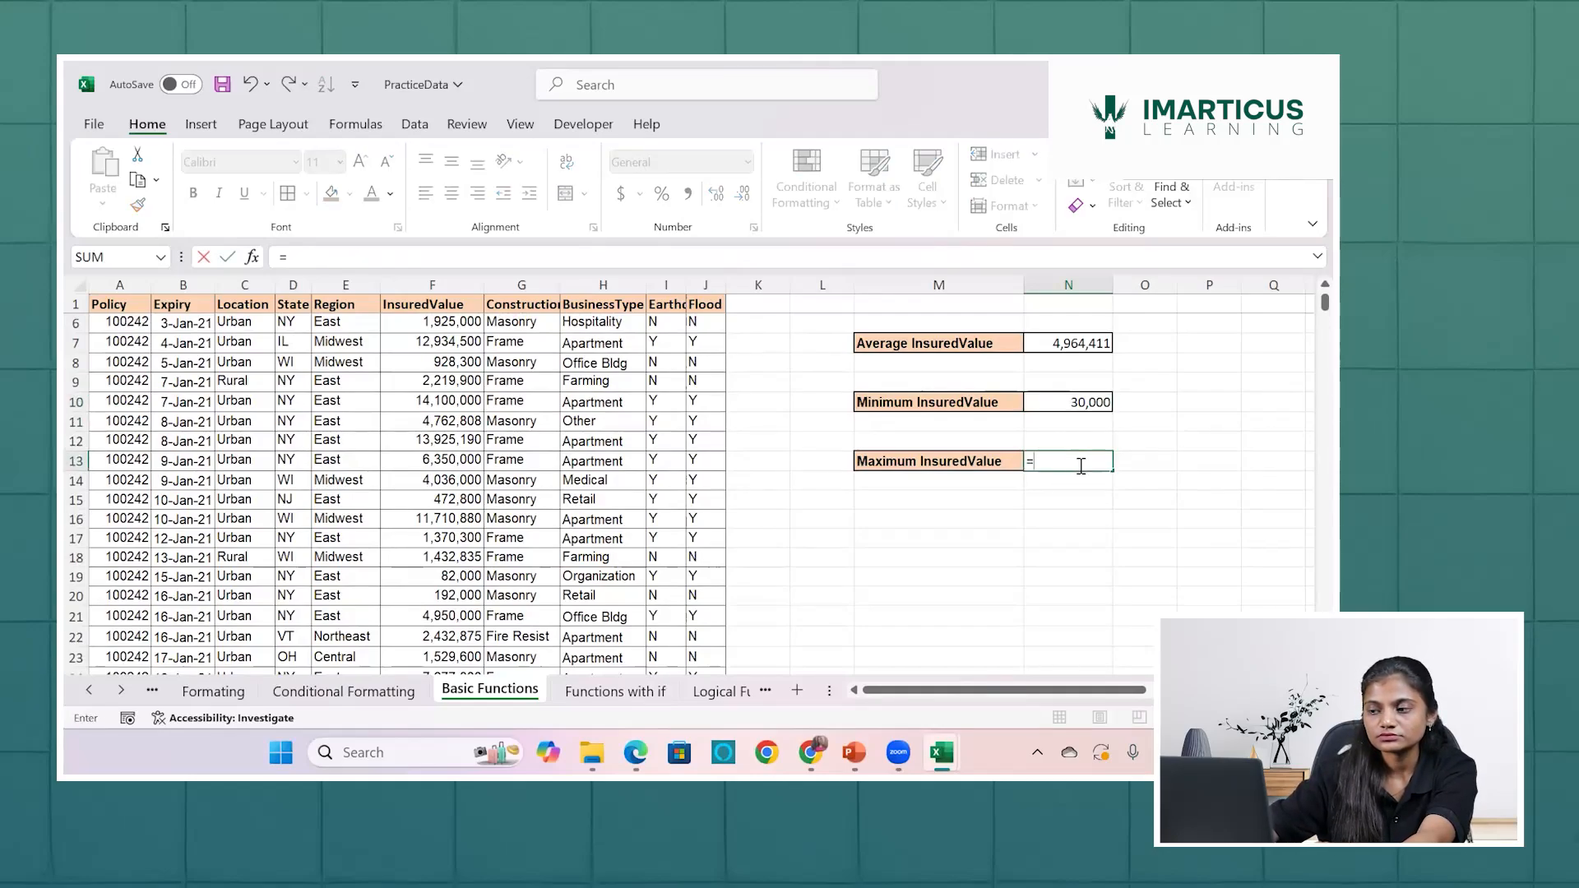
text(max)
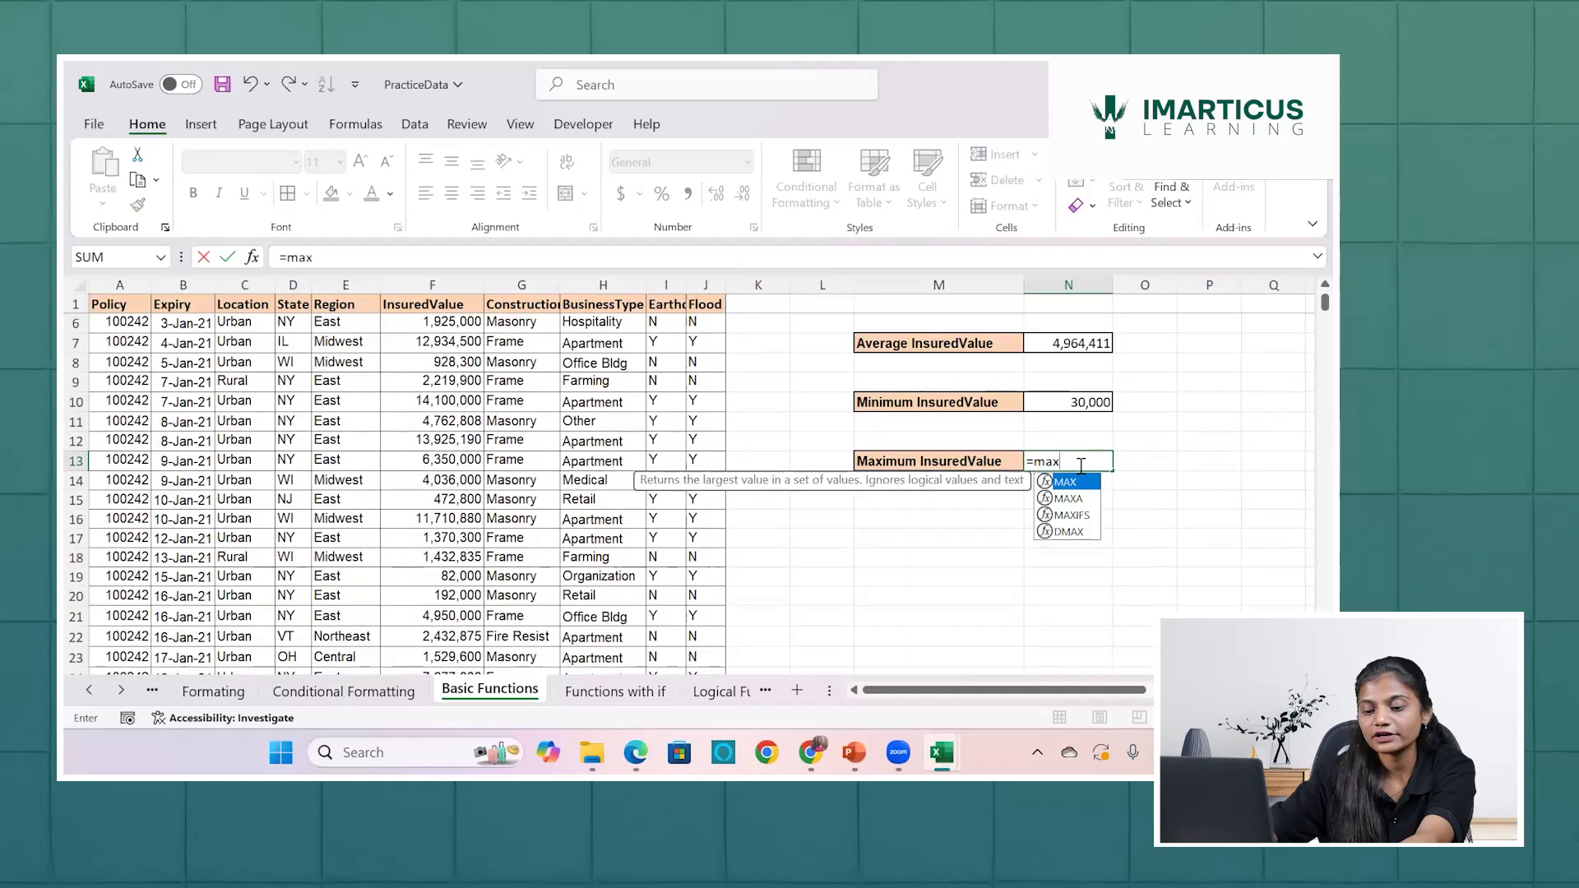
key(Tab)
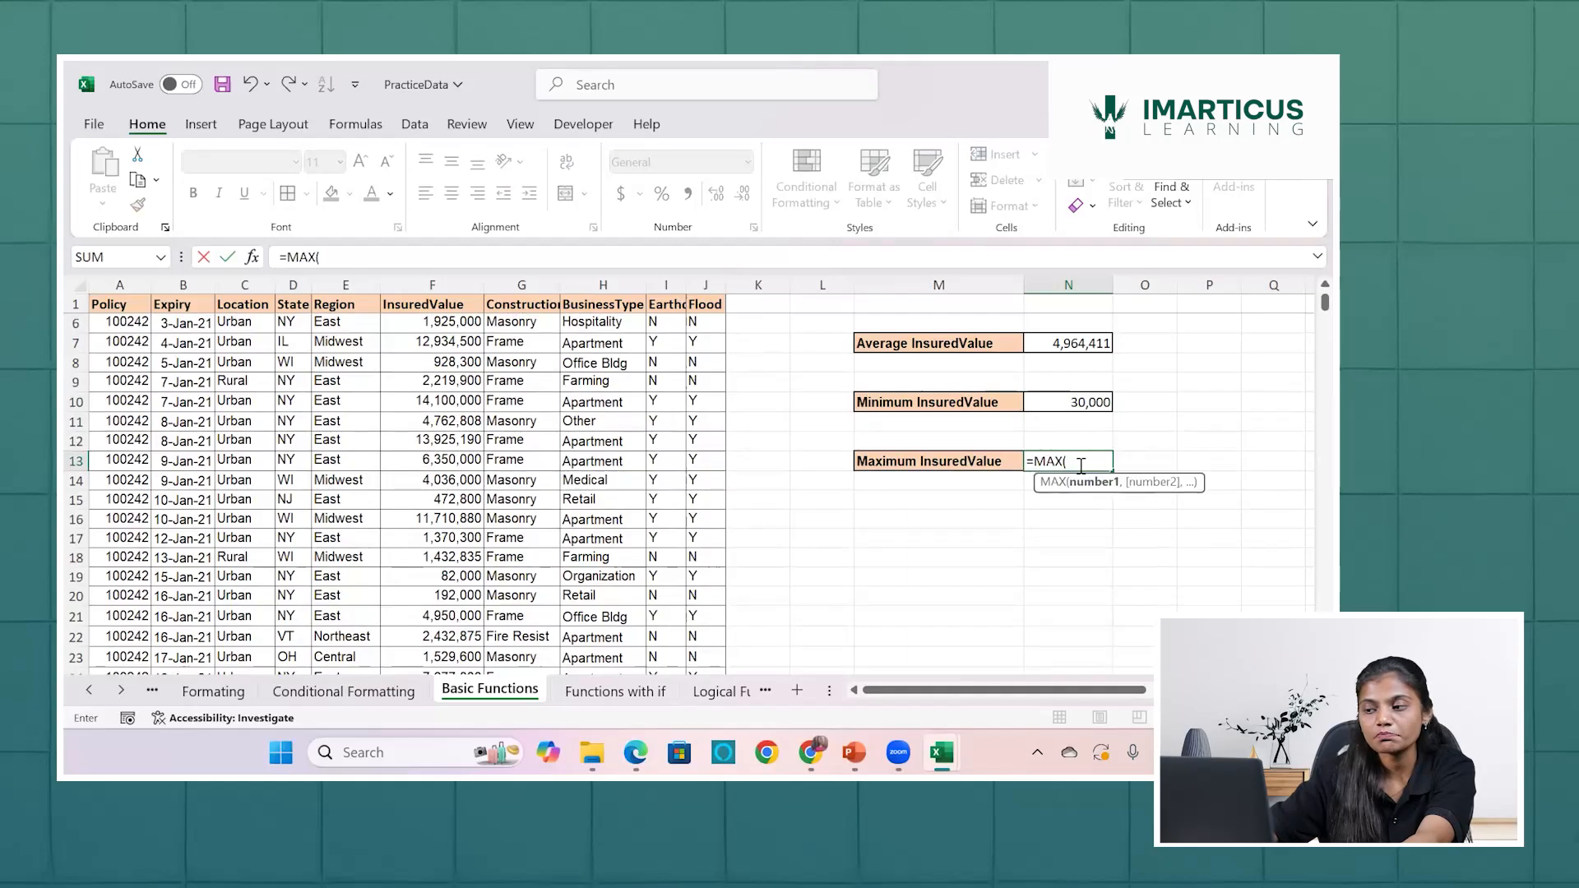
click(451, 321)
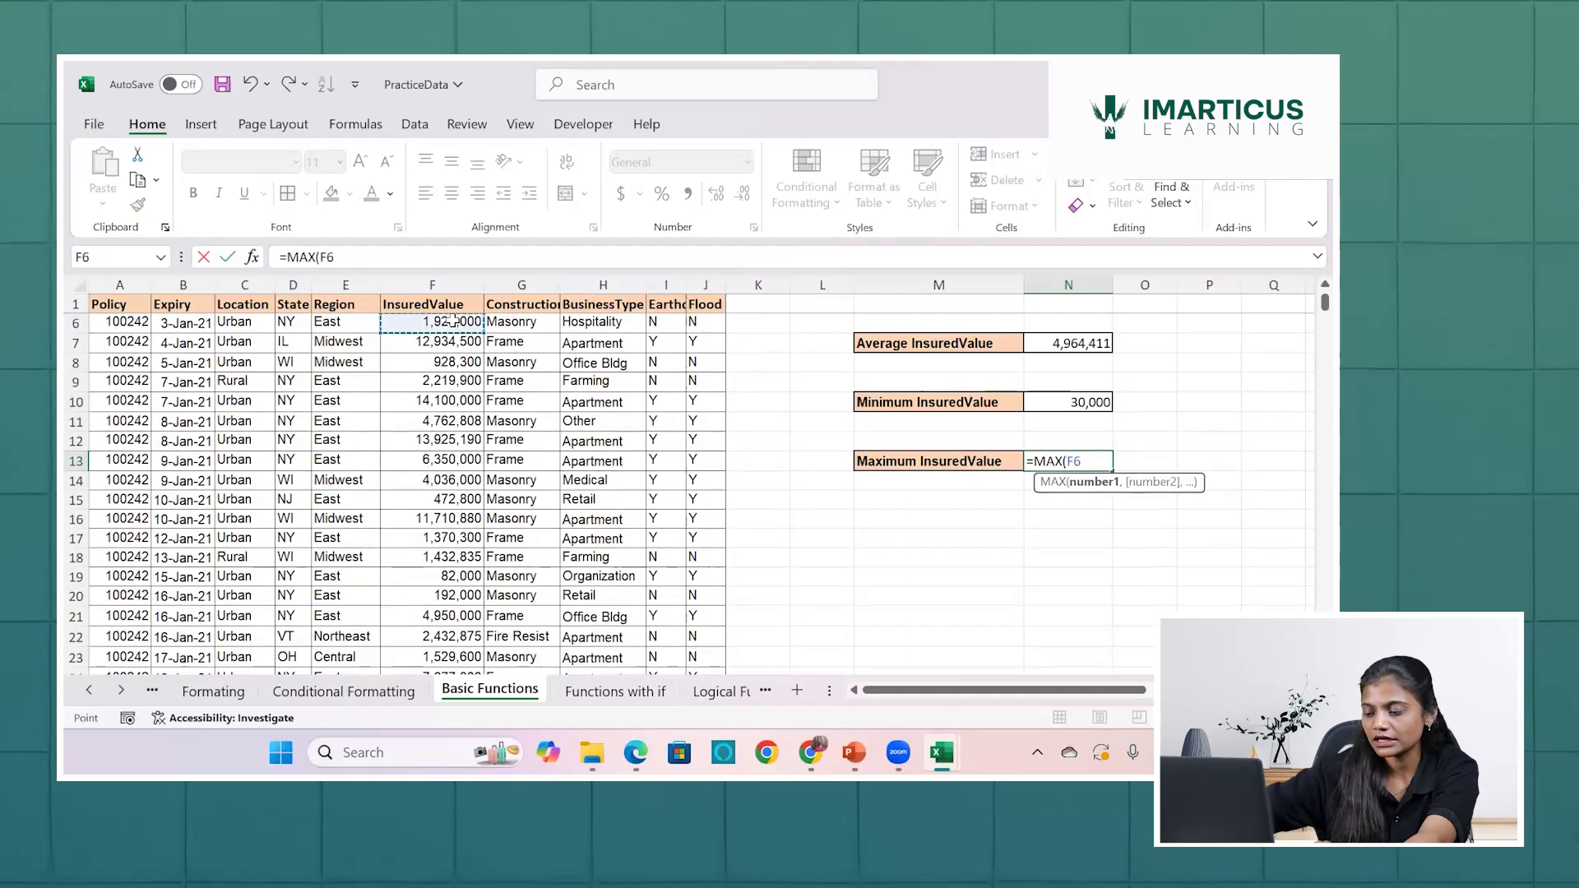
key(ctrl+shift+Down)
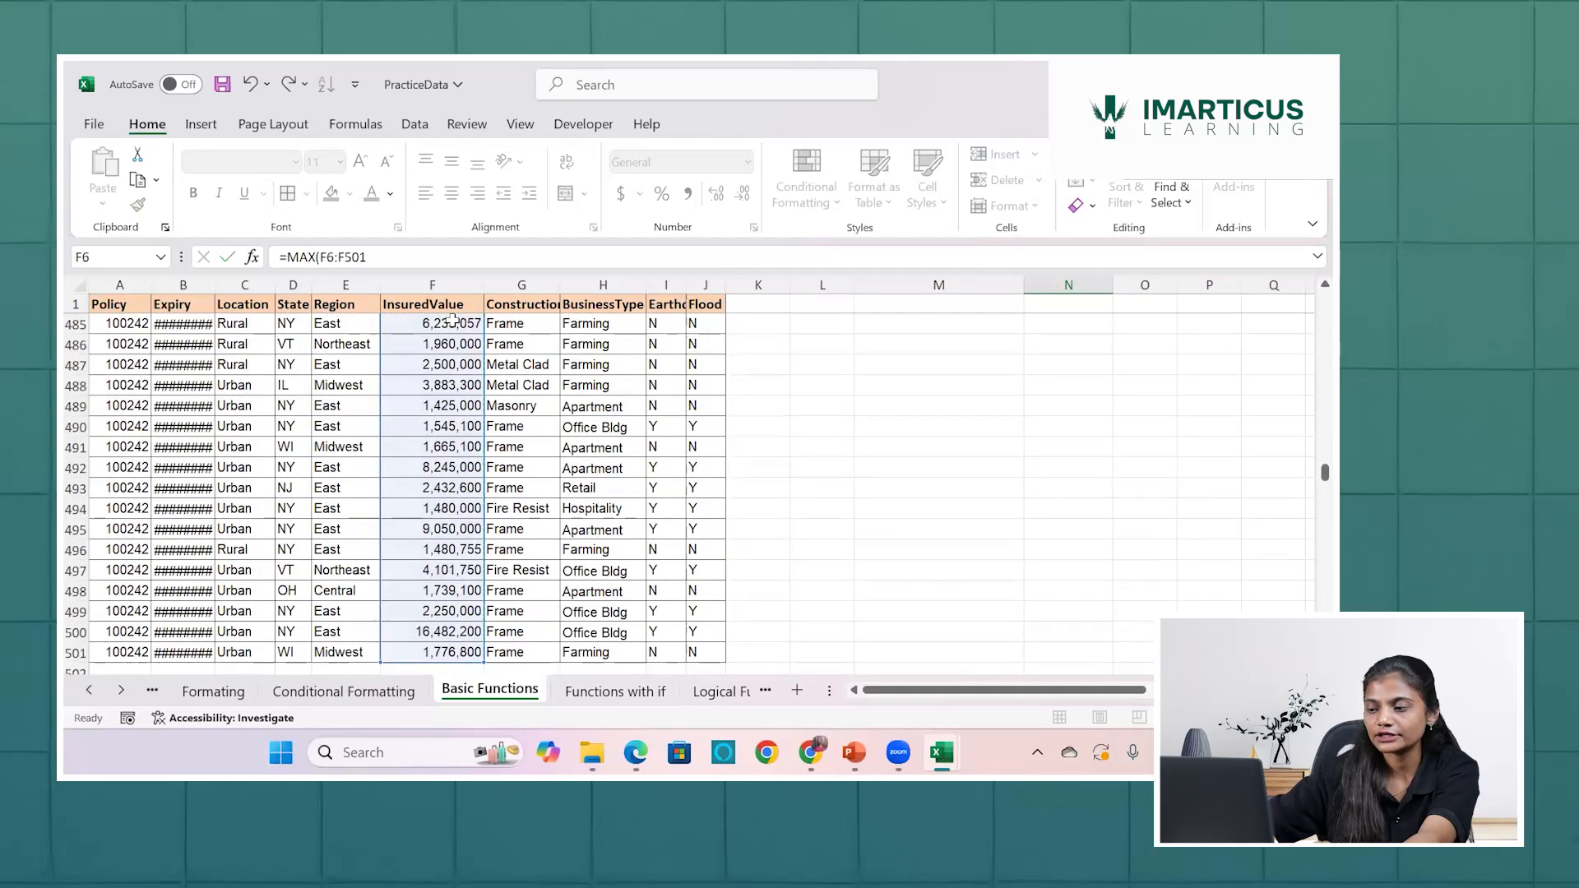
key(Return)
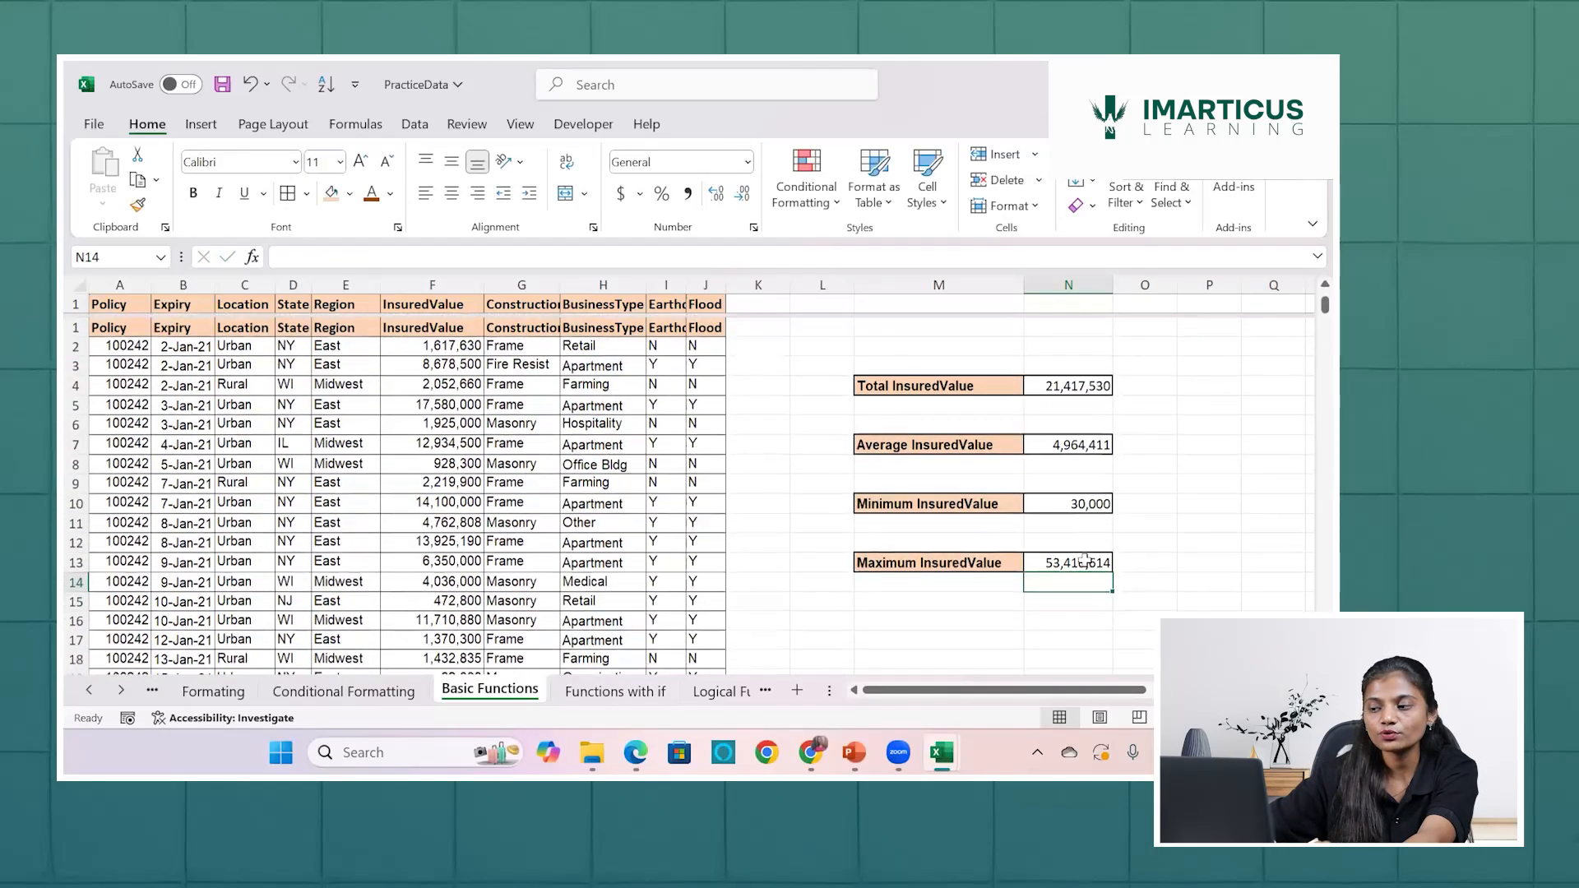
Review the formulas behind the Maximum, Total and Average InsuredValue cells N13, N4 and N7.
key(Up)
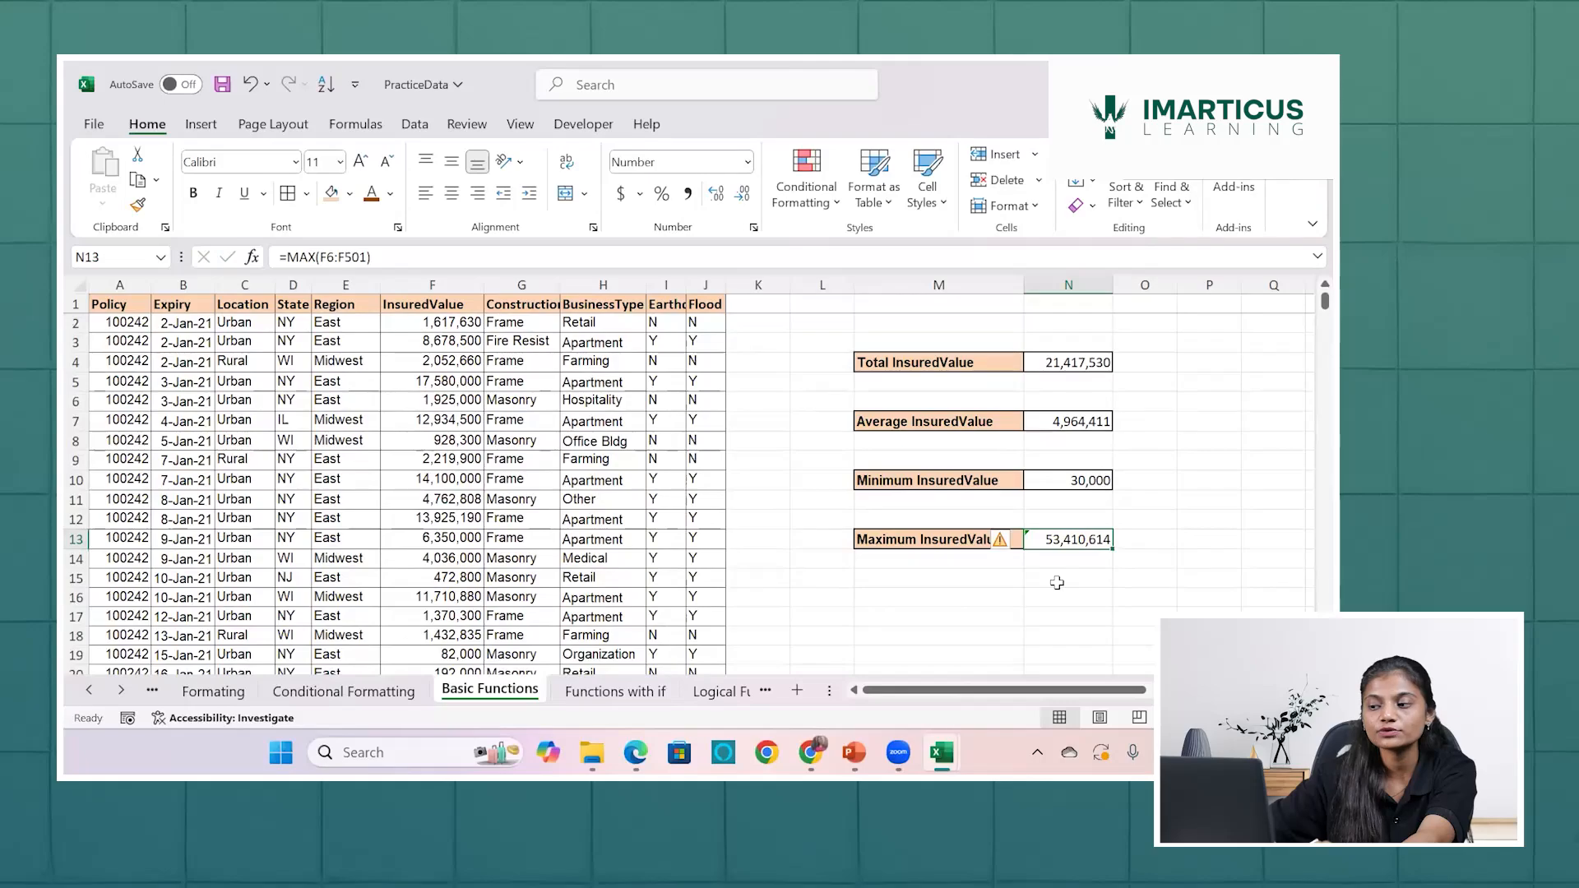
click(1078, 358)
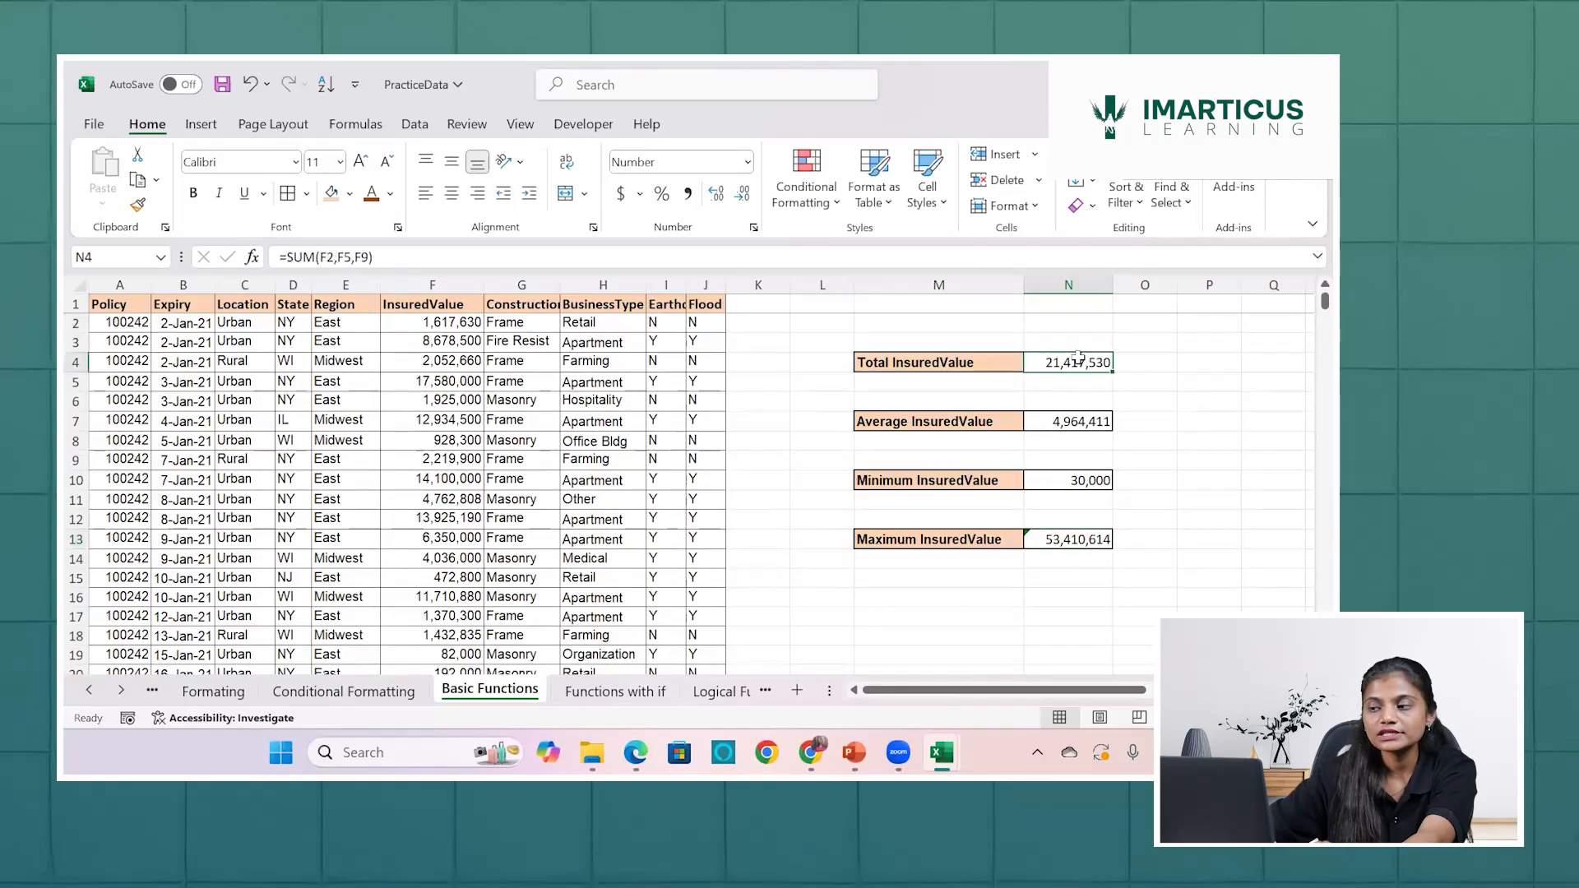
click(1081, 419)
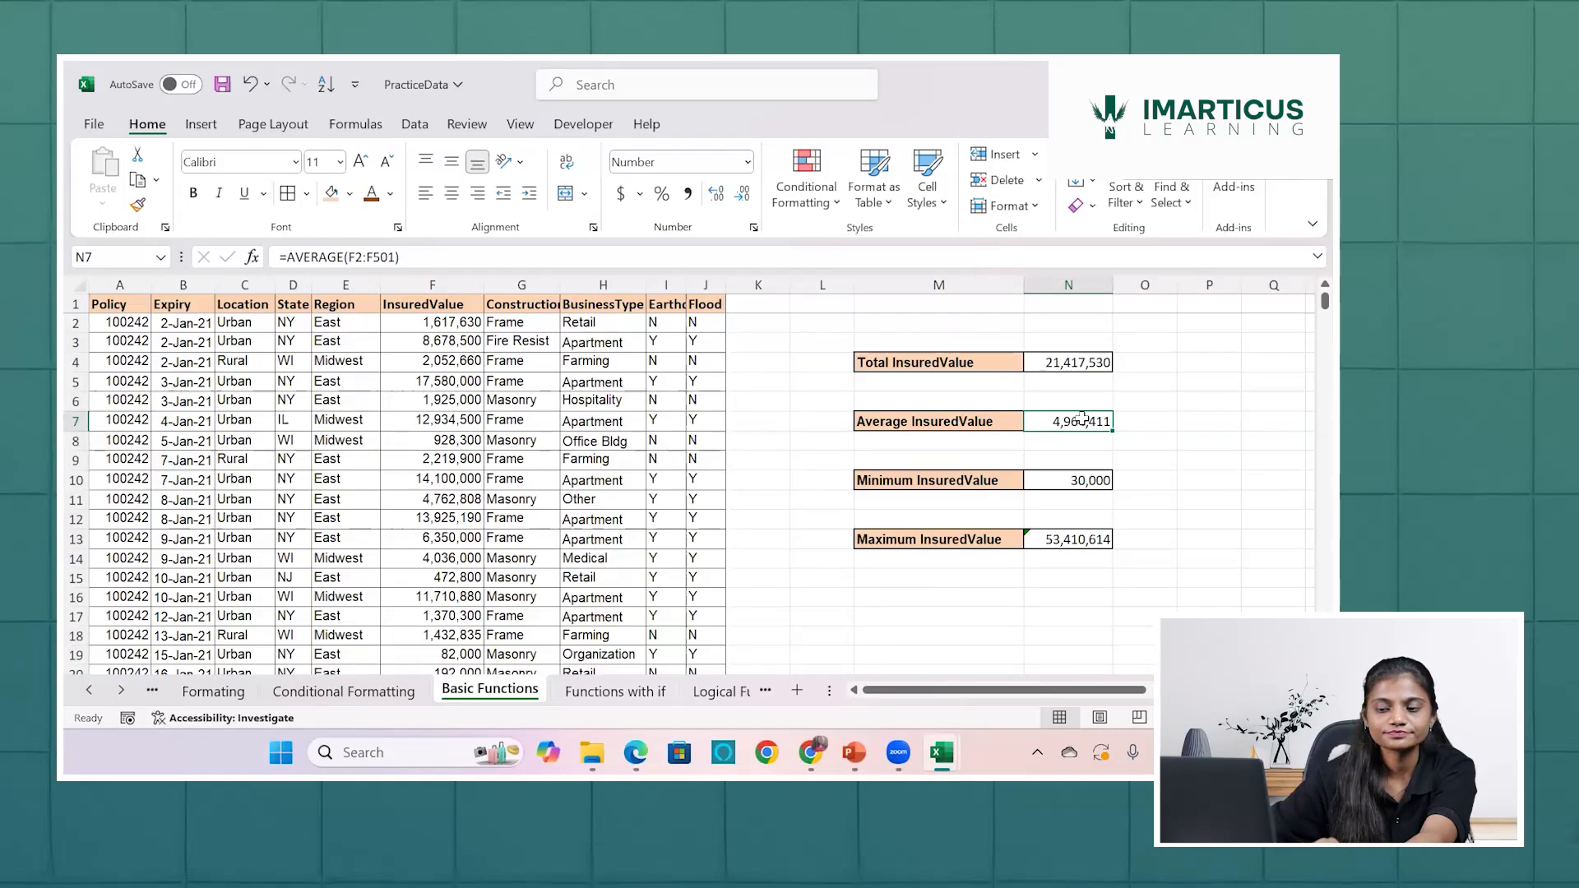
Go to the Functions with if sheet and widen the Construction column so its entries fit on one line.
click(615, 693)
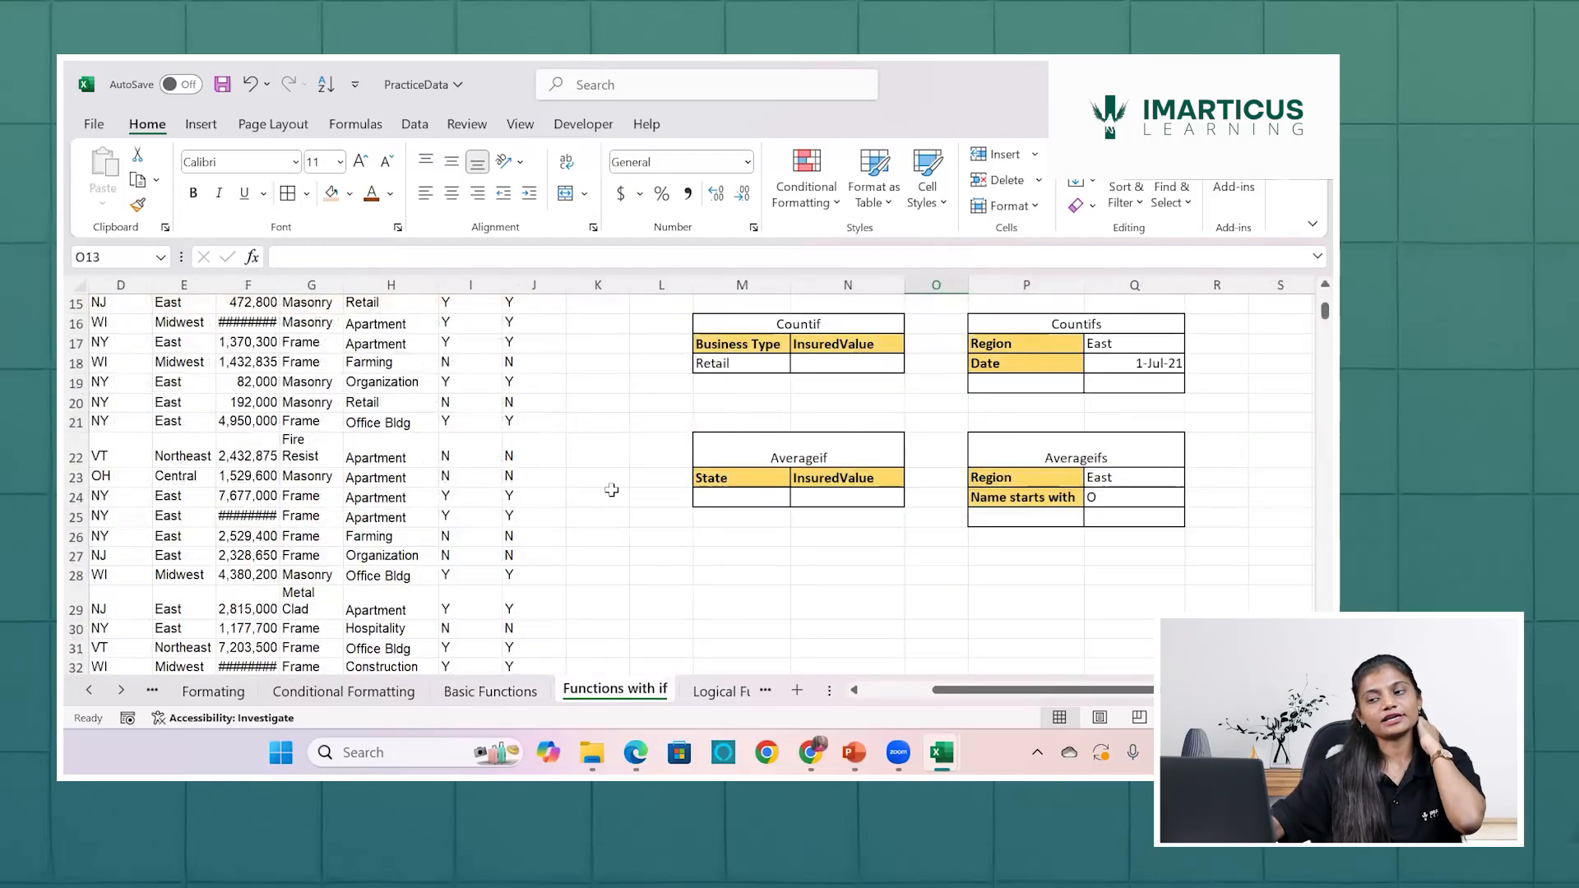
scroll(611, 490, up, 5)
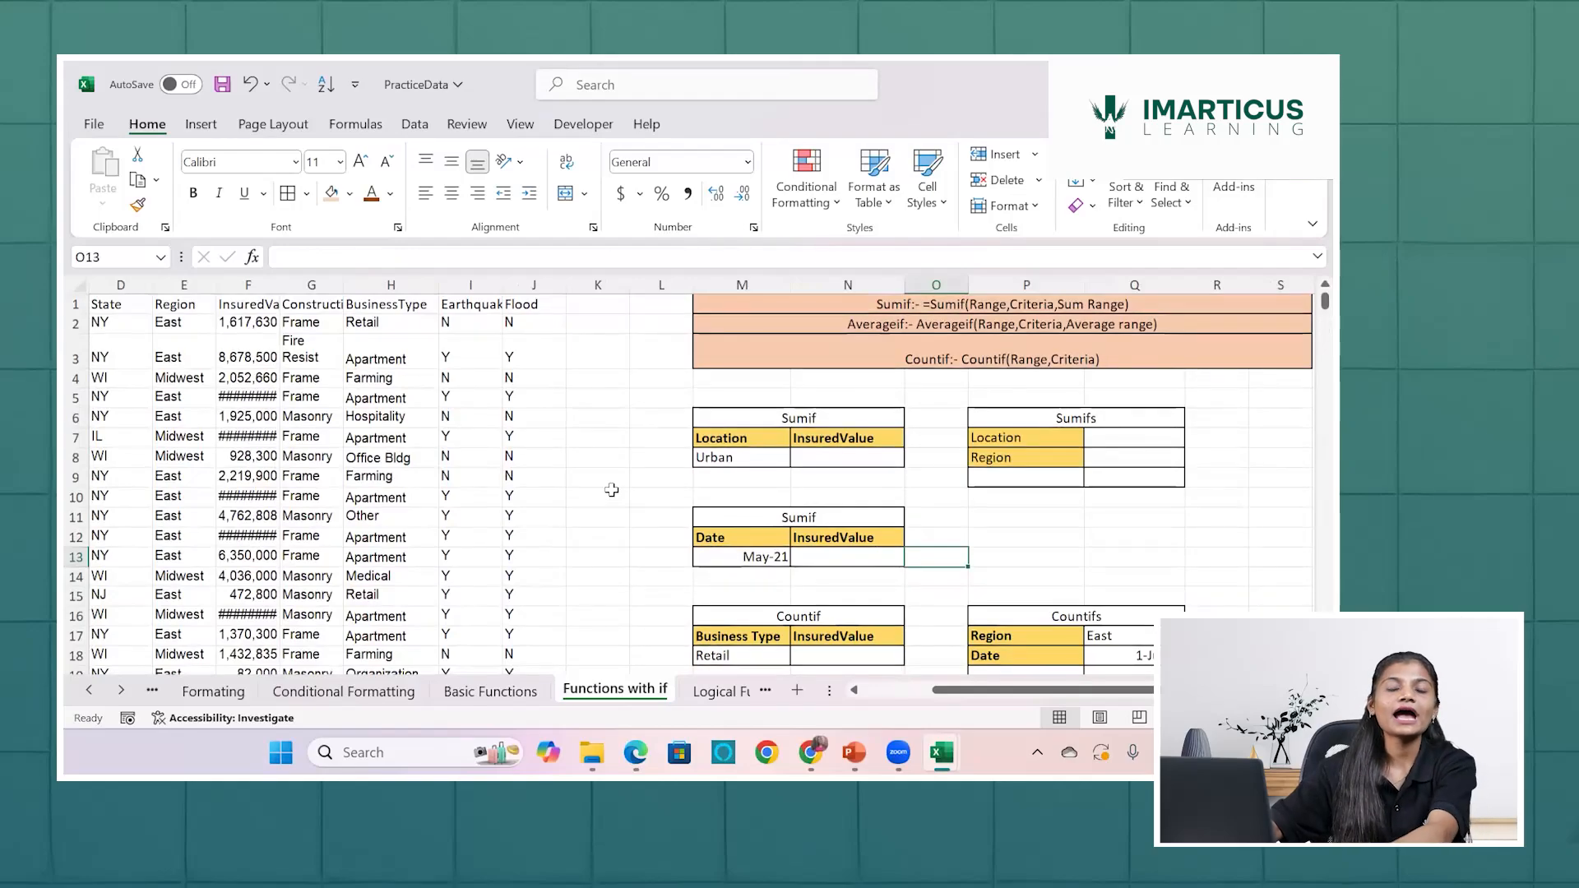
click(381, 442)
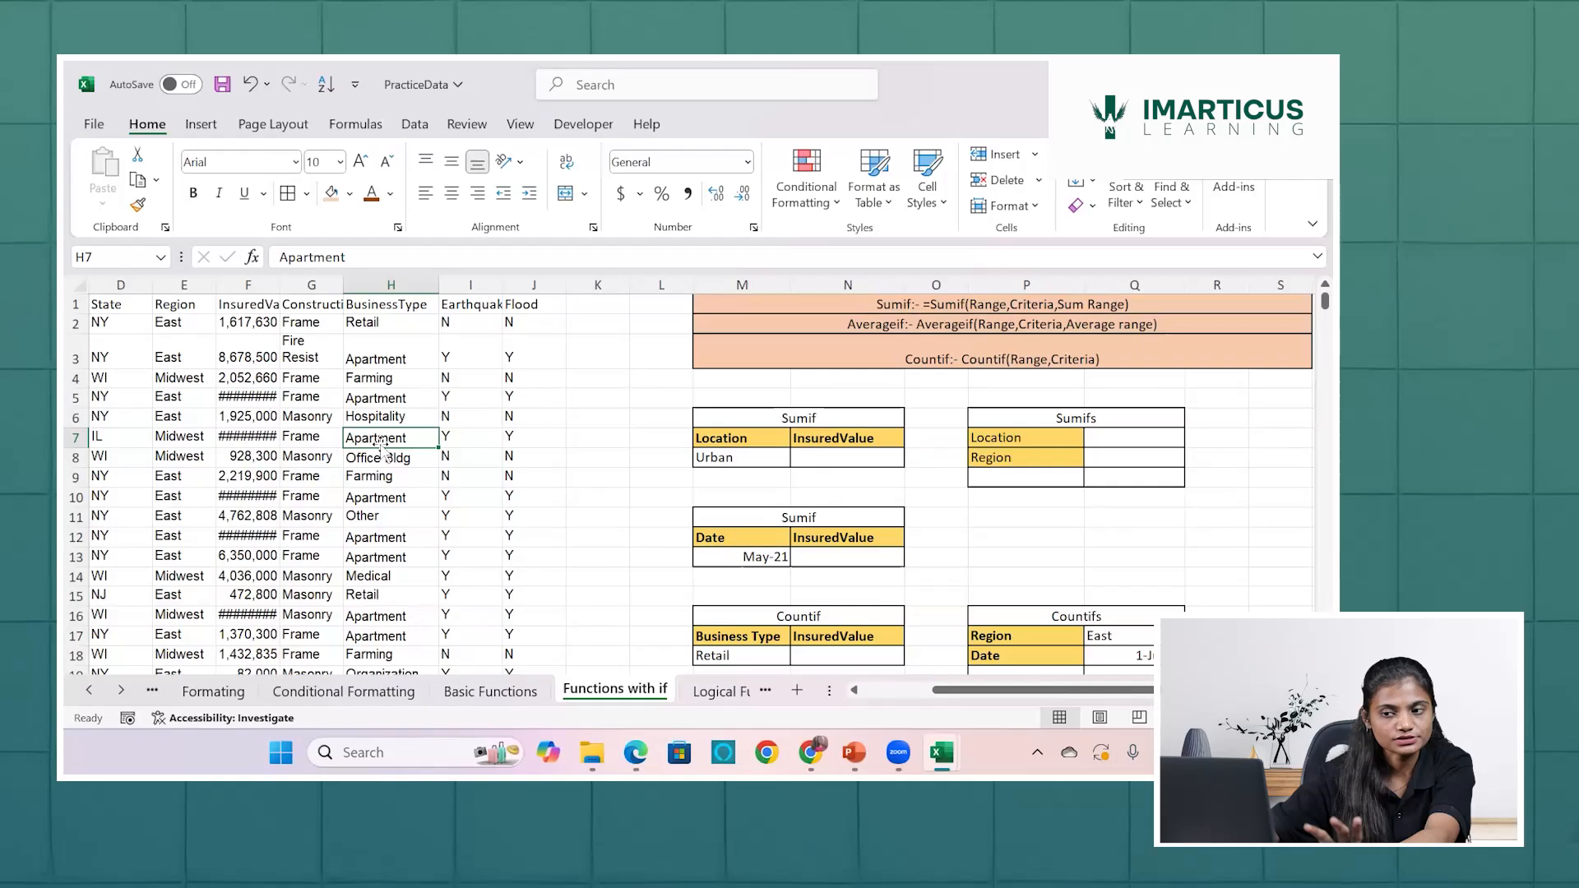
drag(341, 288, 392, 288)
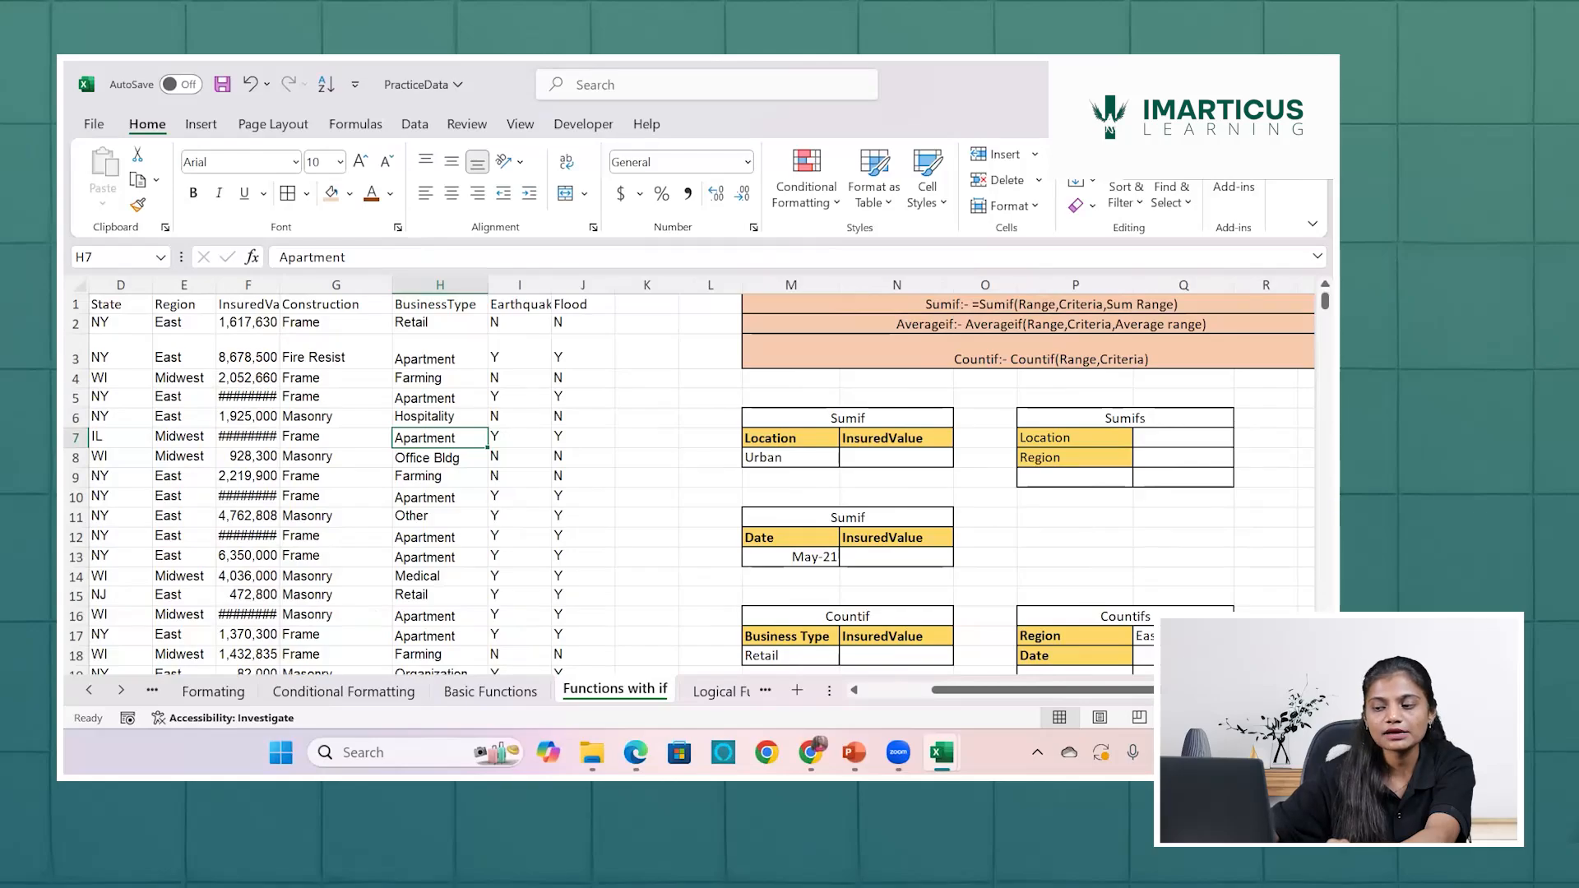
Switch to the All About Excel presentation in PowerPoint and present the SUMIF & SUMIFS slide full screen to read the syntax.
mouse_move(855, 752)
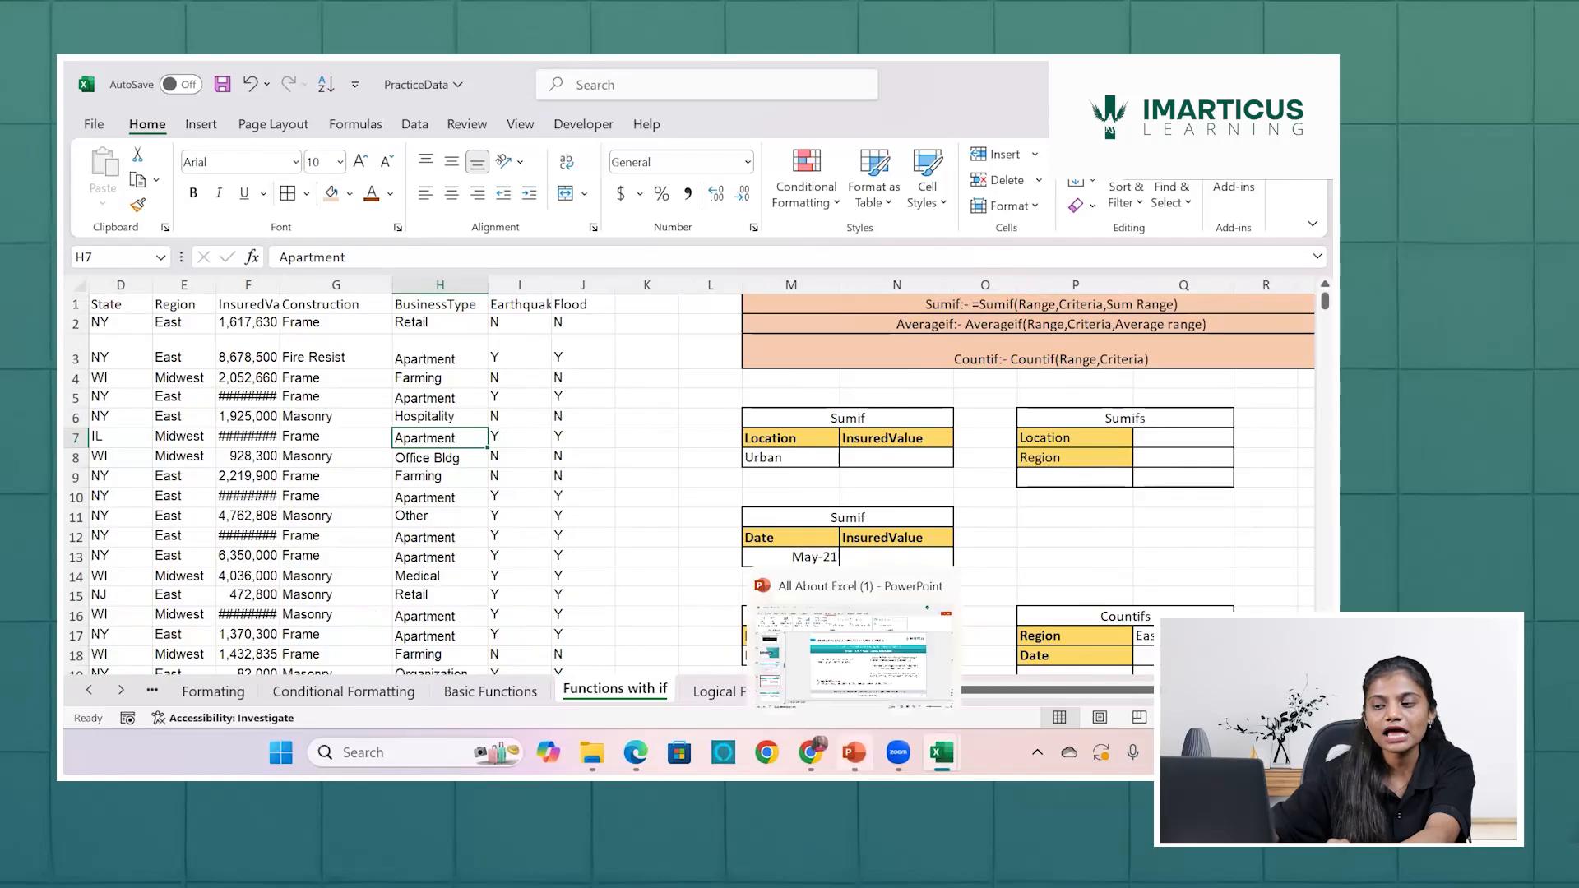
click(866, 668)
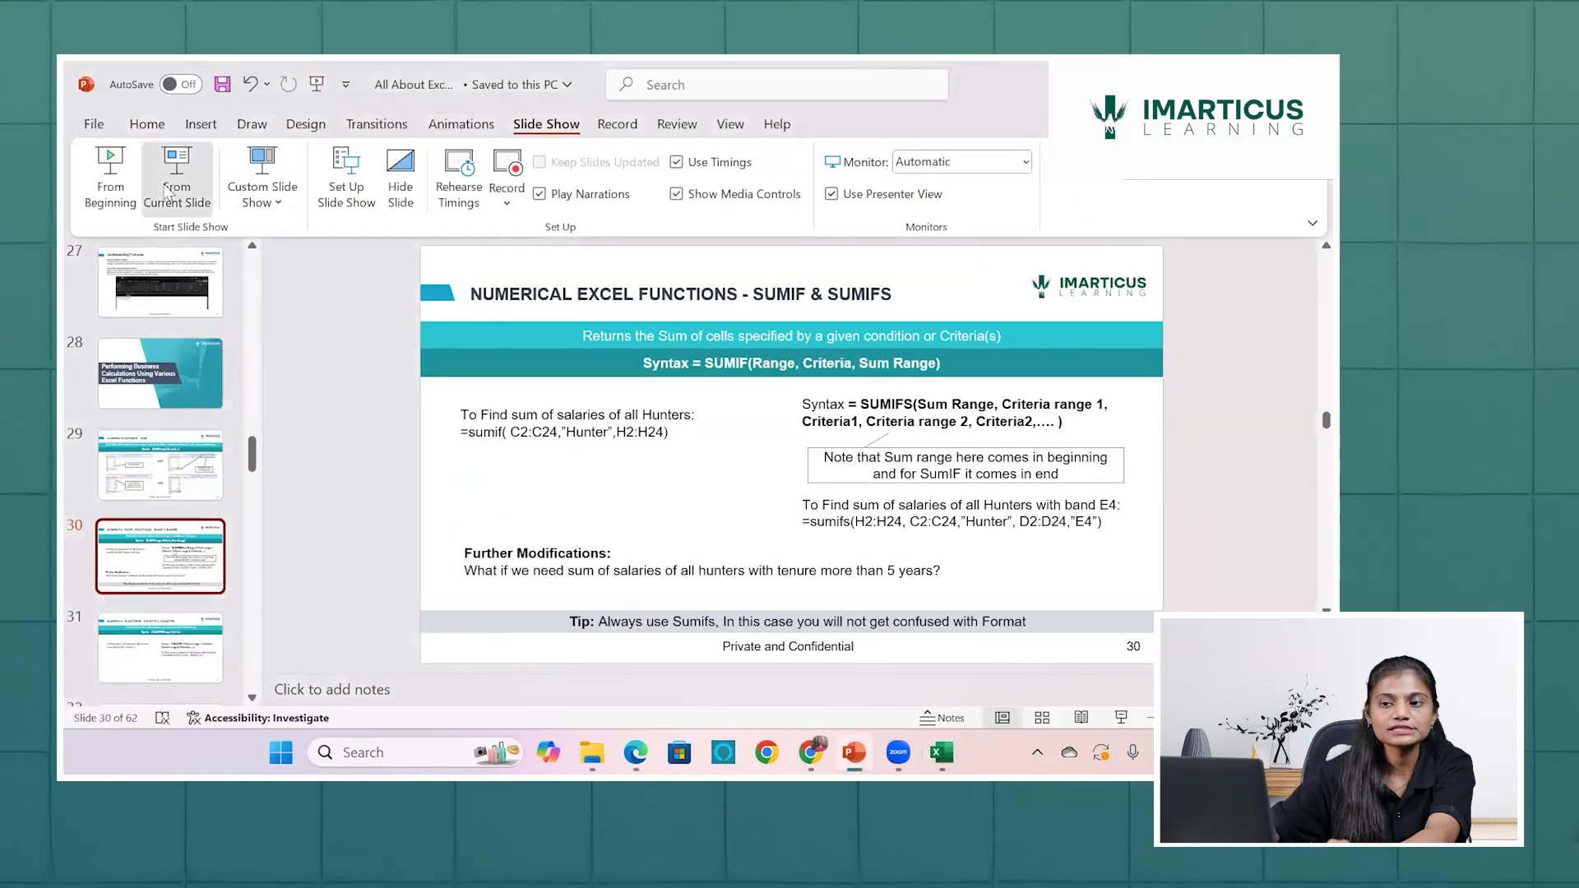
click(167, 191)
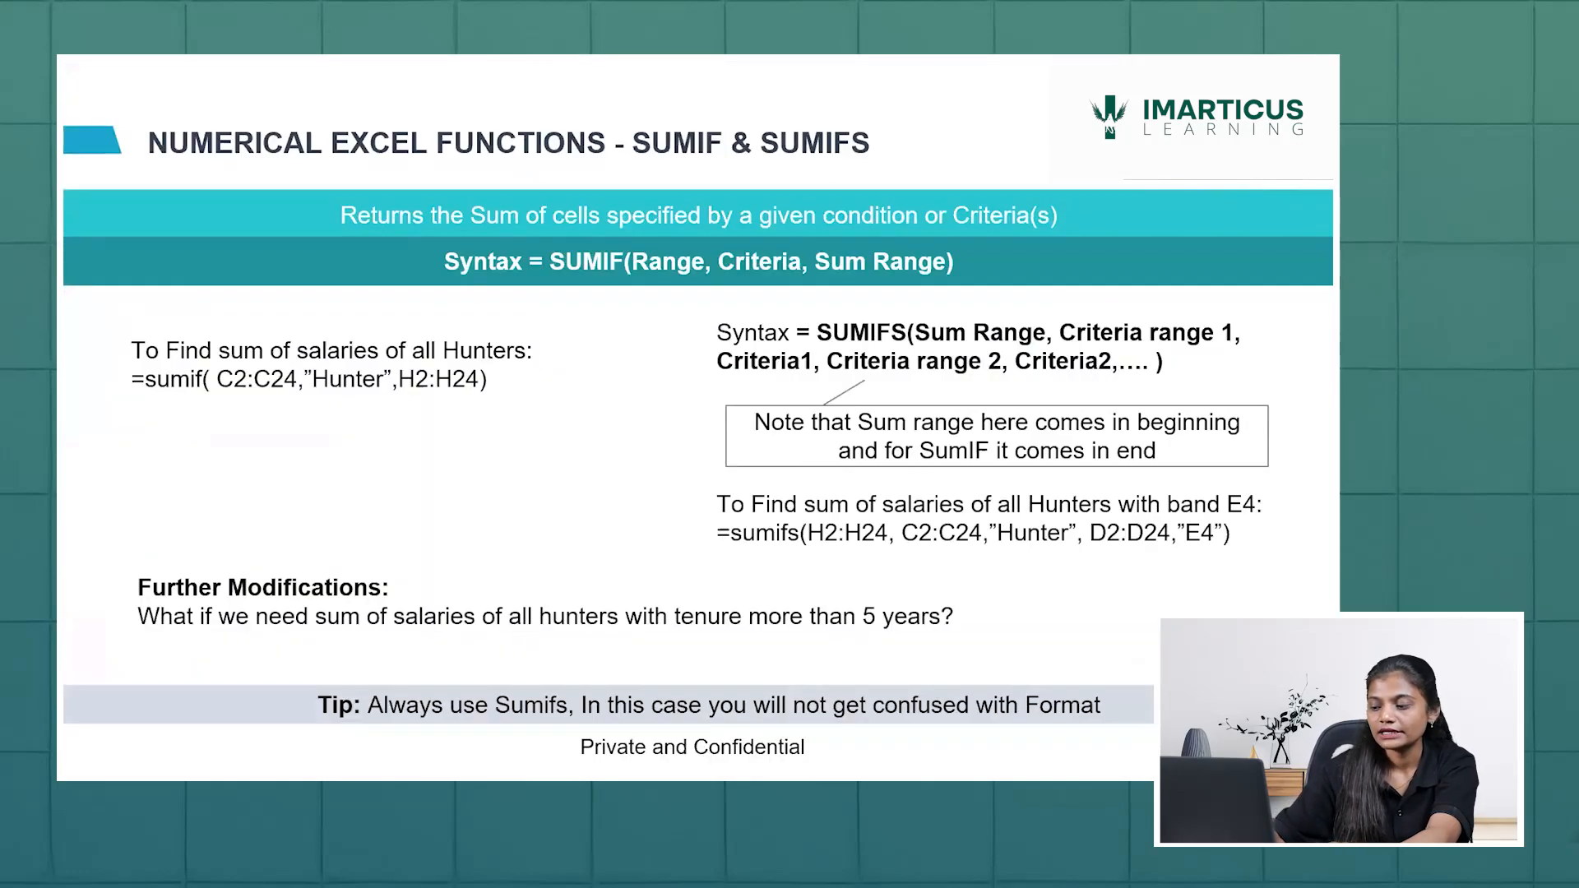
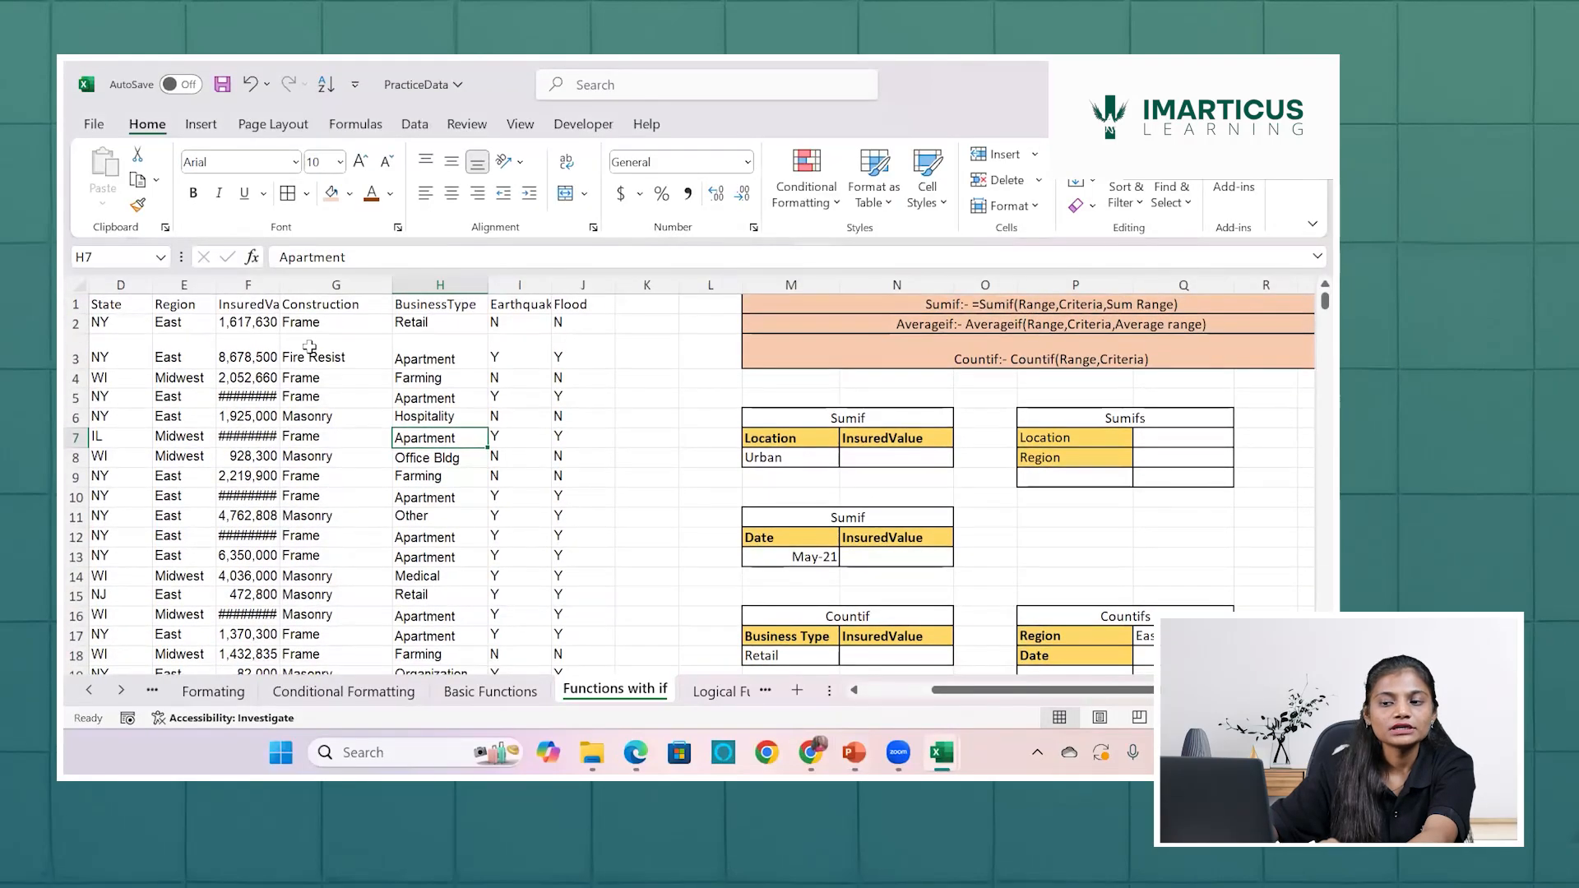
Apply borders to all cells of the policy data table A1:J501 on the Functions with if sheet.
scroll(169, 317, left, 3)
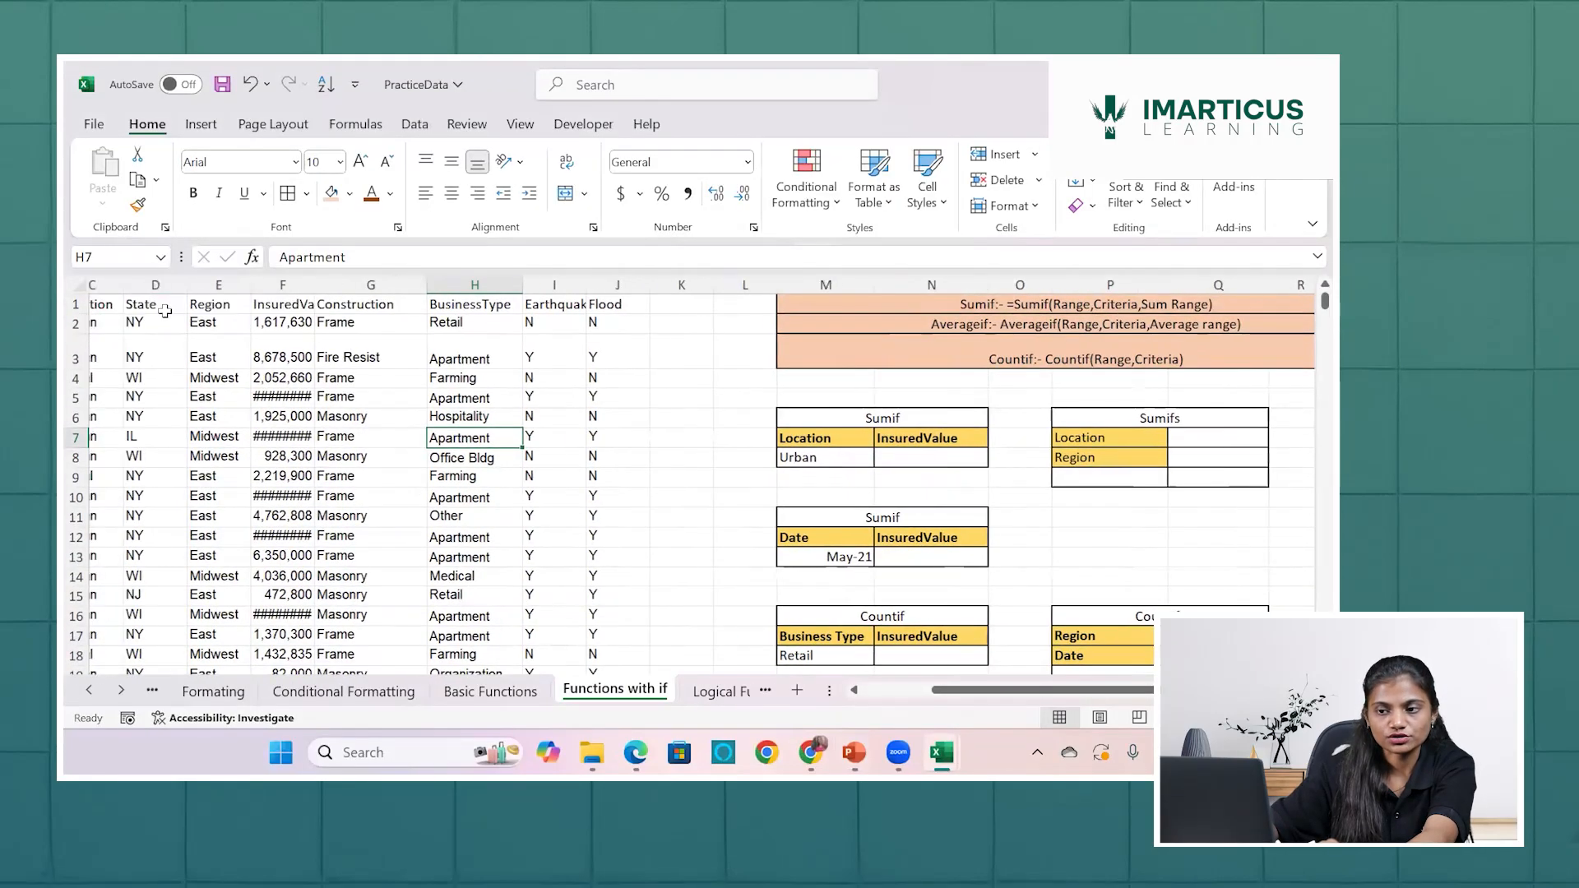
click(164, 309)
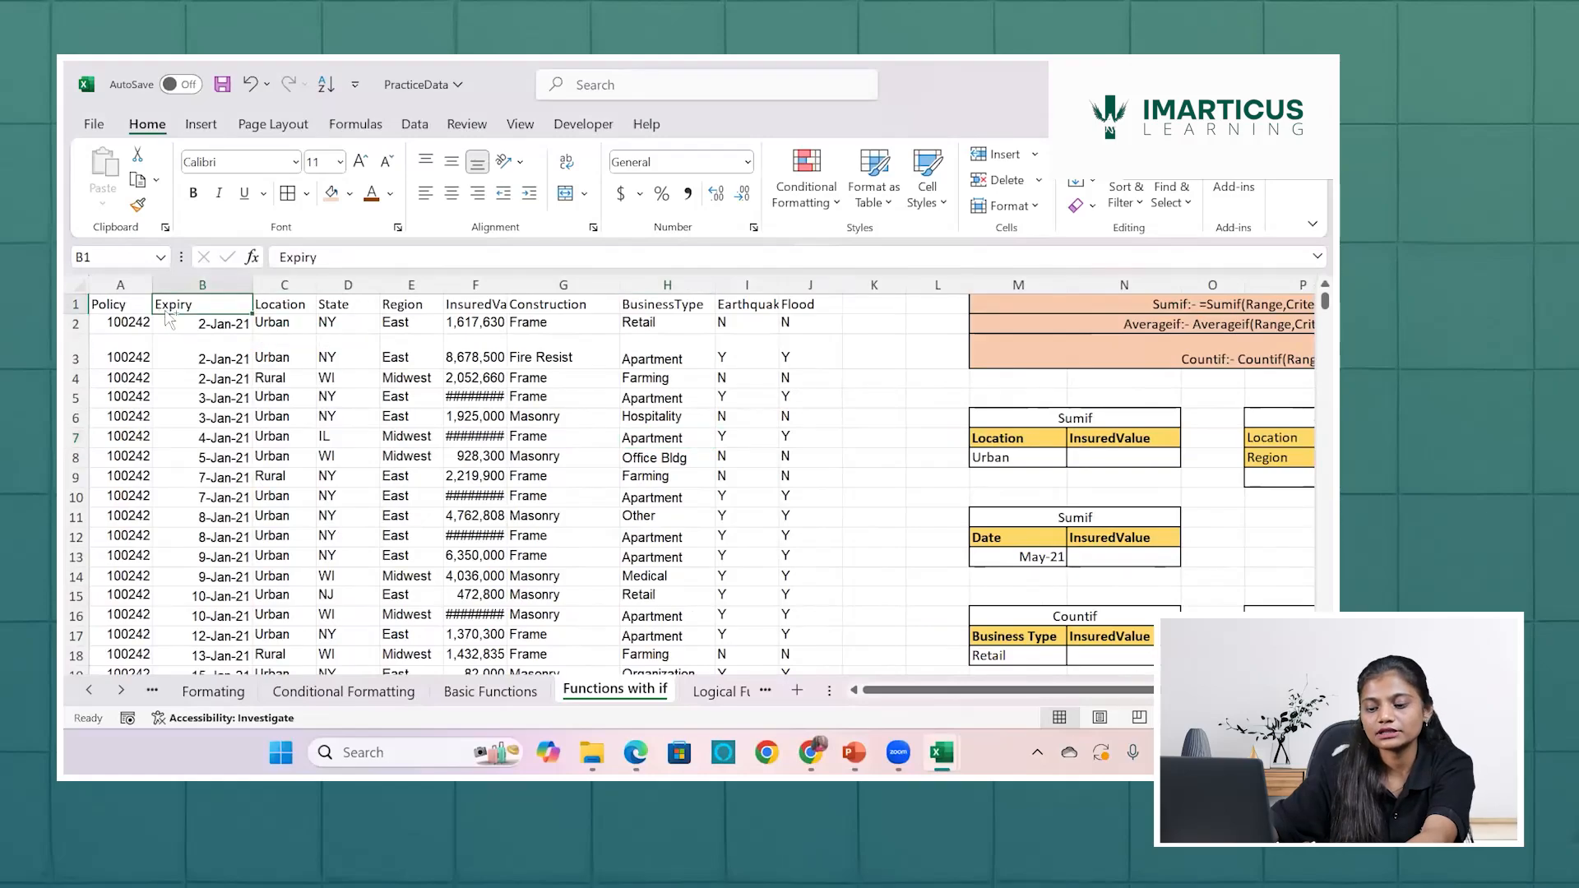
key(ctrl+a)
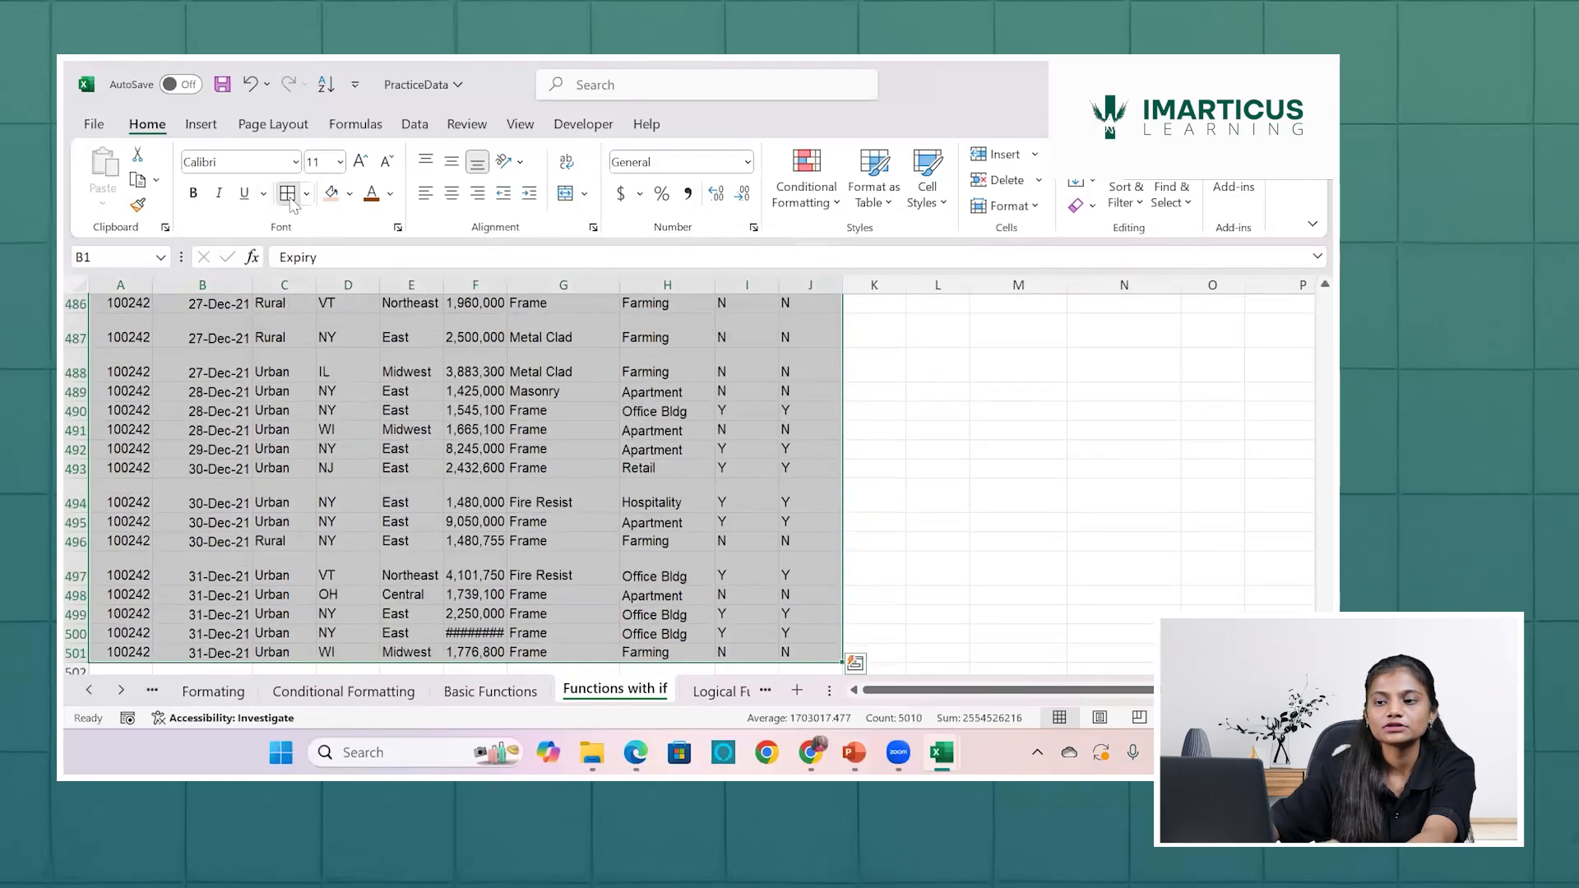
key(ctrl+BackSpace)
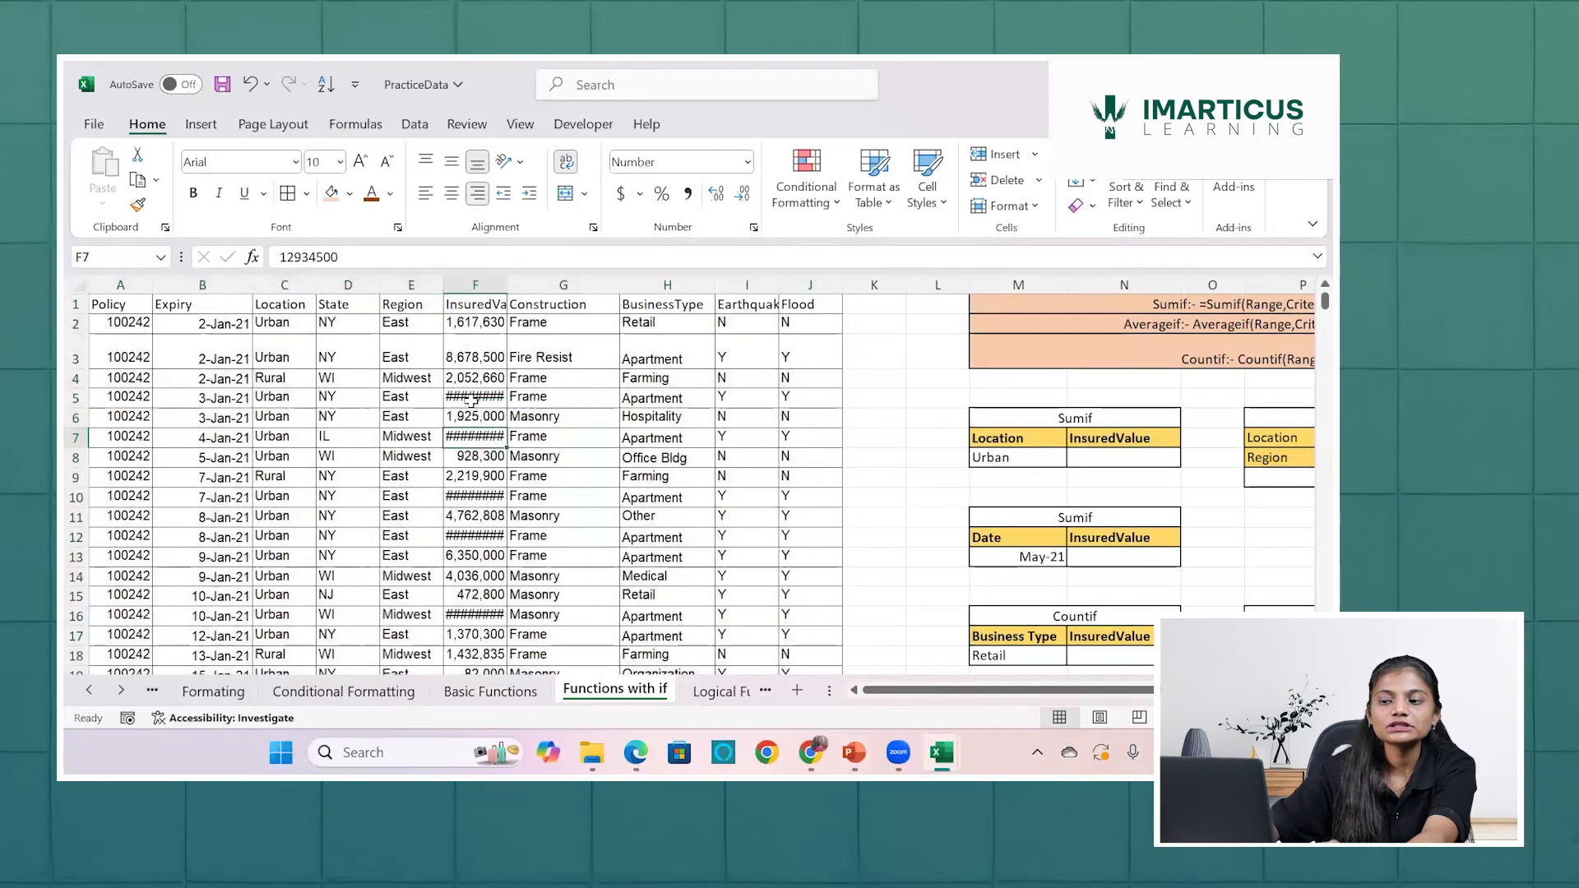
Widen the InsuredValue column F so that its large numbers are fully displayed.
click(455, 444)
click(476, 395)
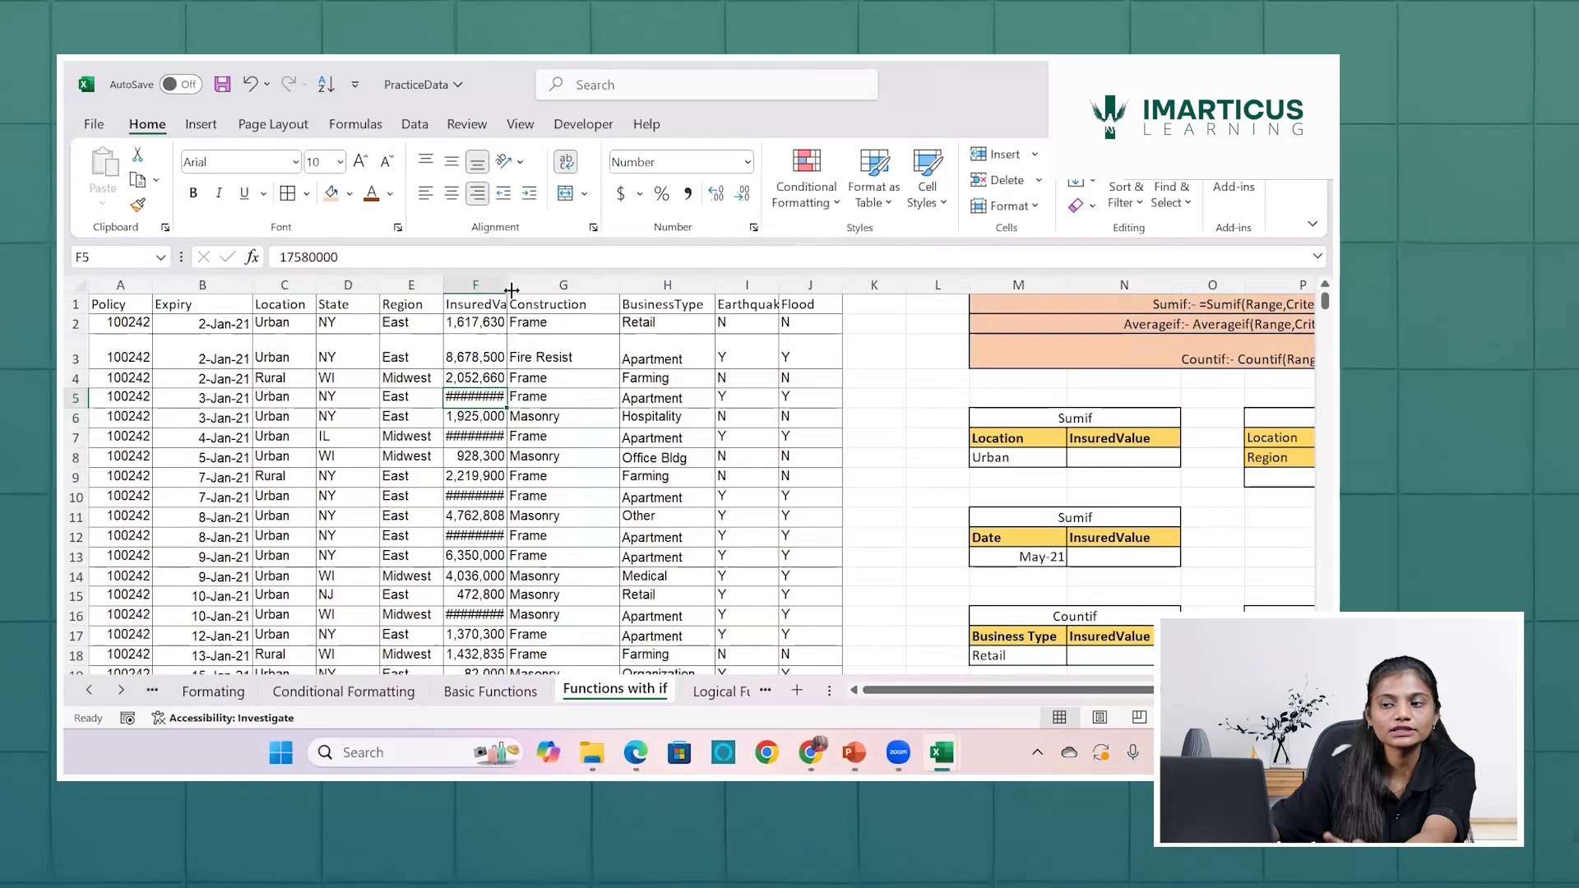
drag(507, 284, 551, 282)
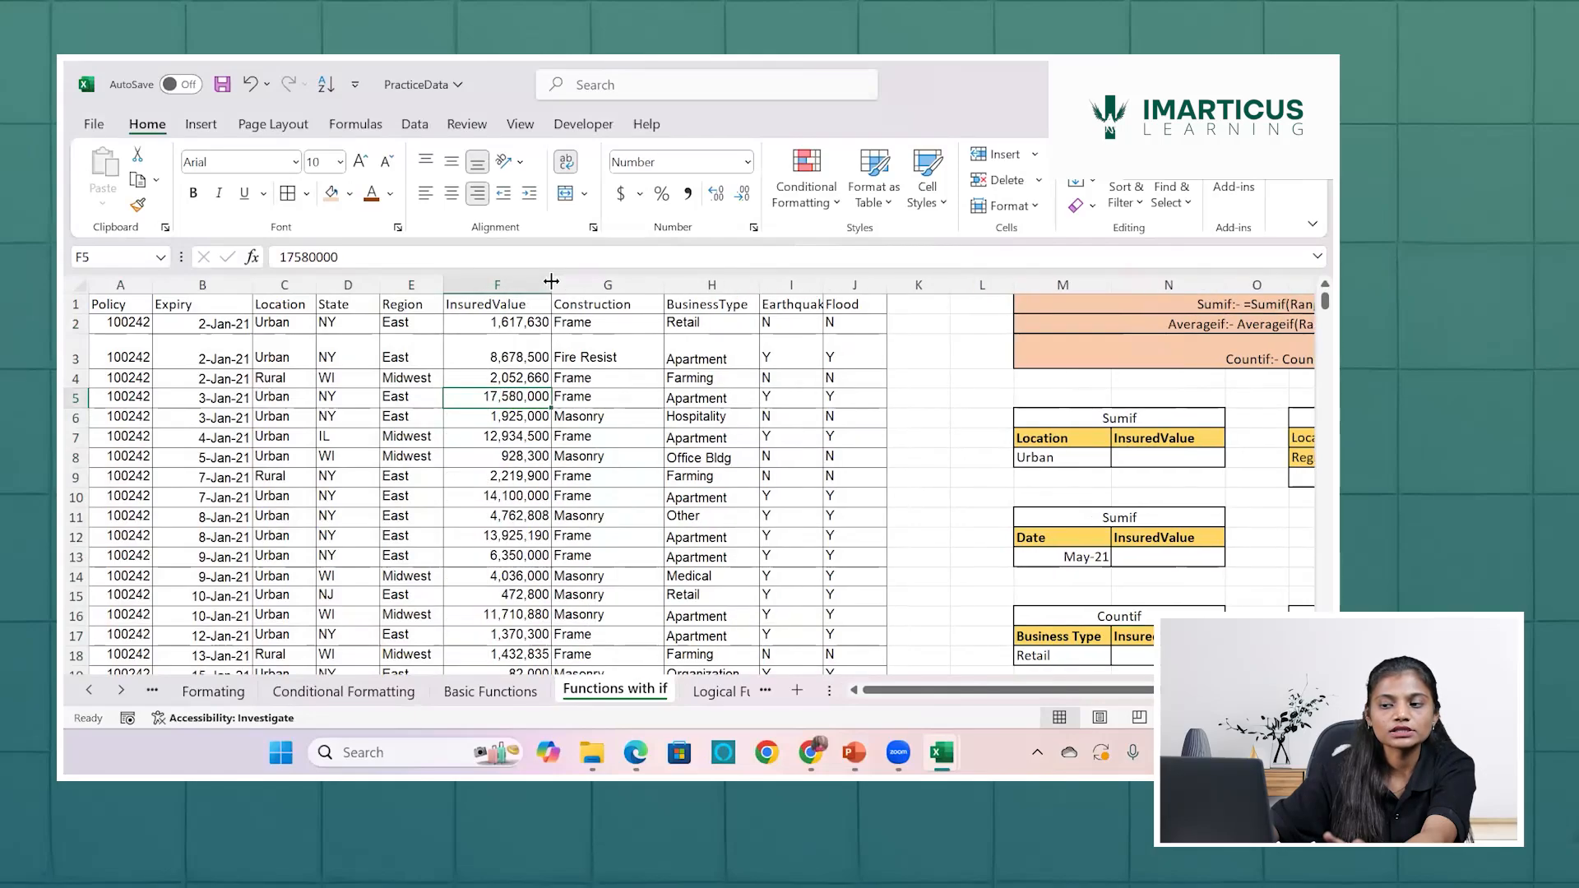
Format the header row A1:J1 with a light orange fill, bold text and centred alignment.
click(138, 306)
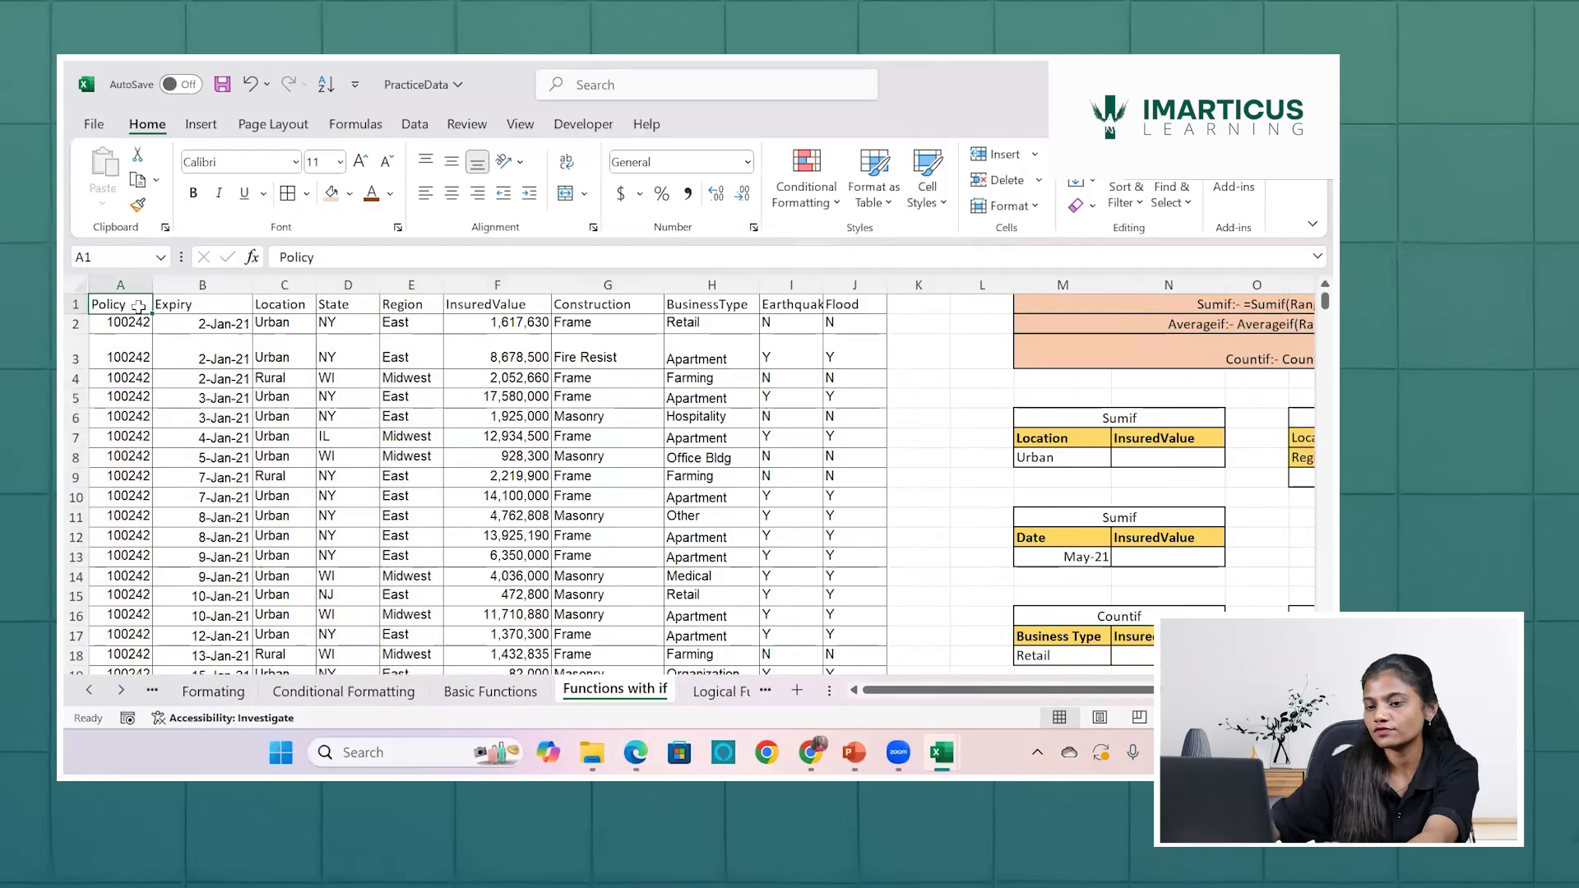
key(ctrl+shift+Right)
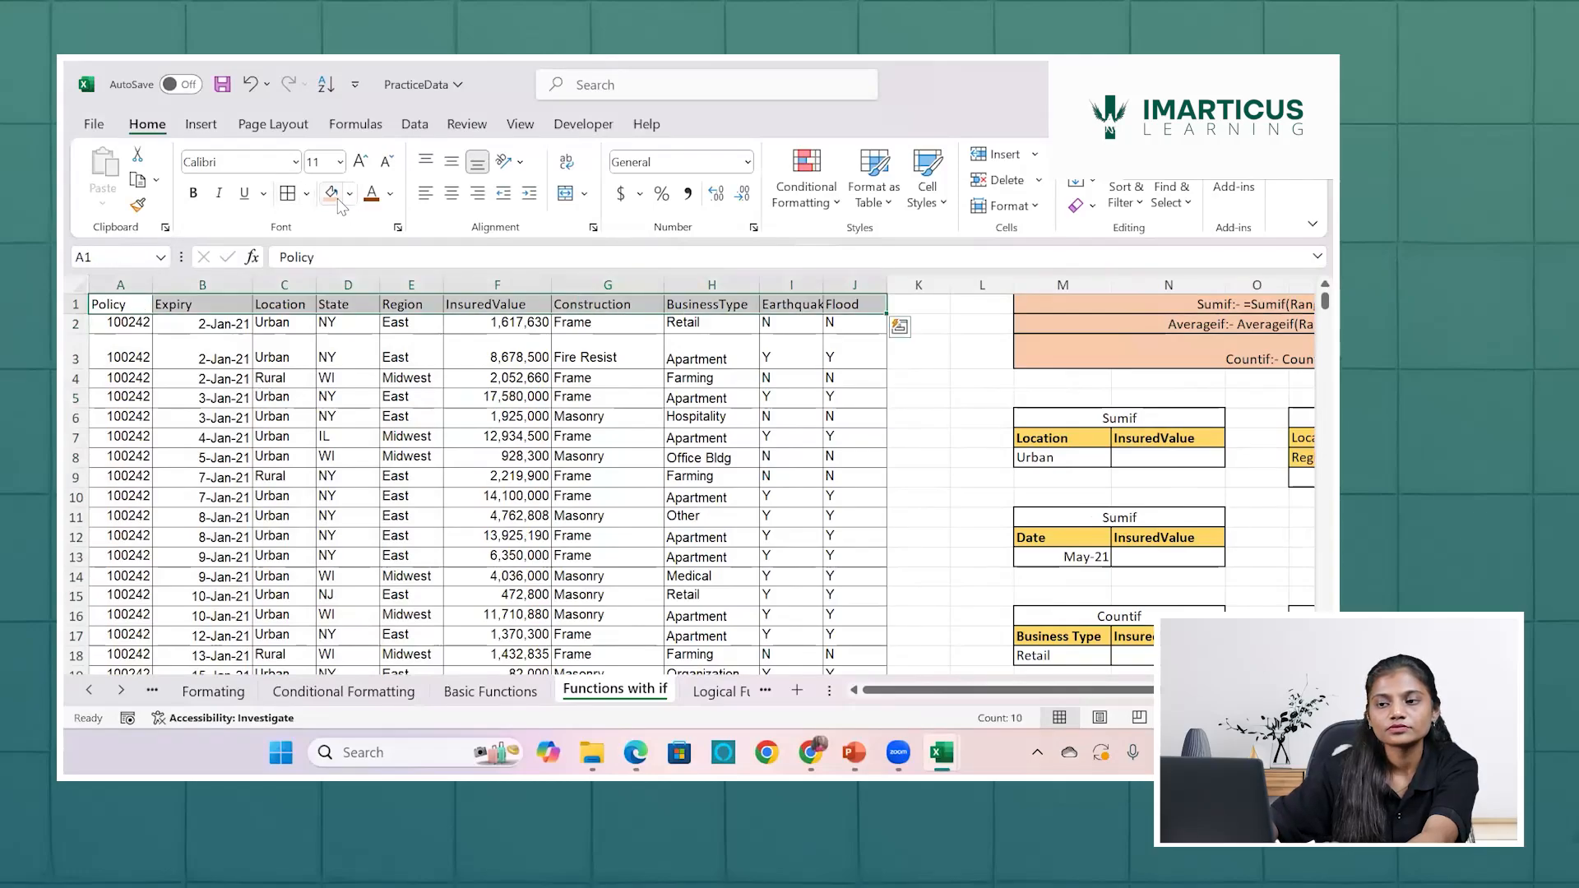
click(332, 194)
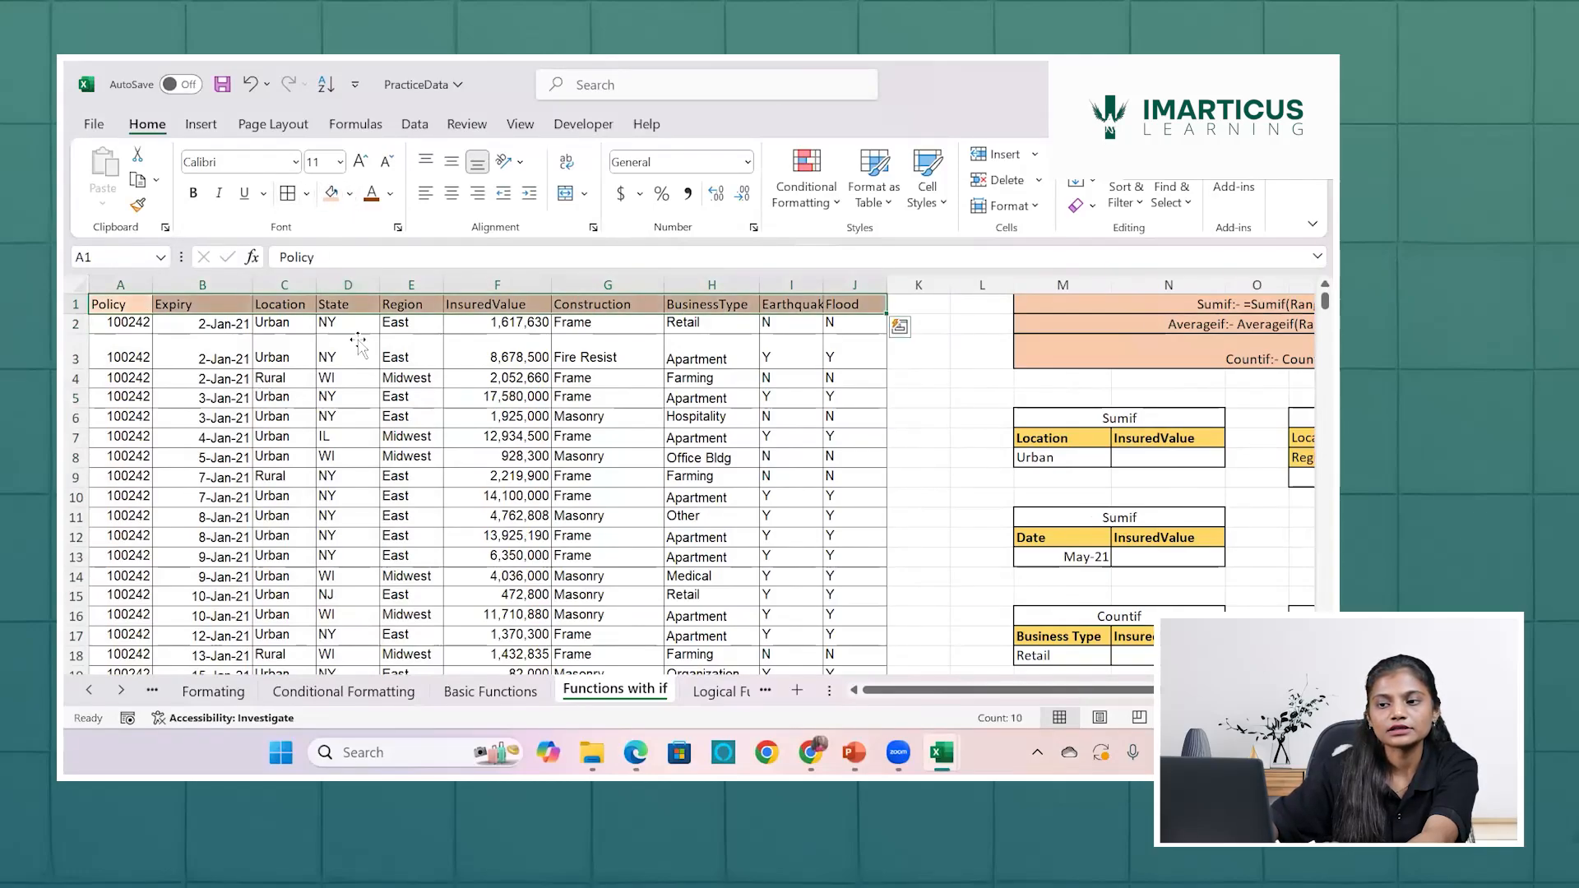
click(193, 193)
click(452, 193)
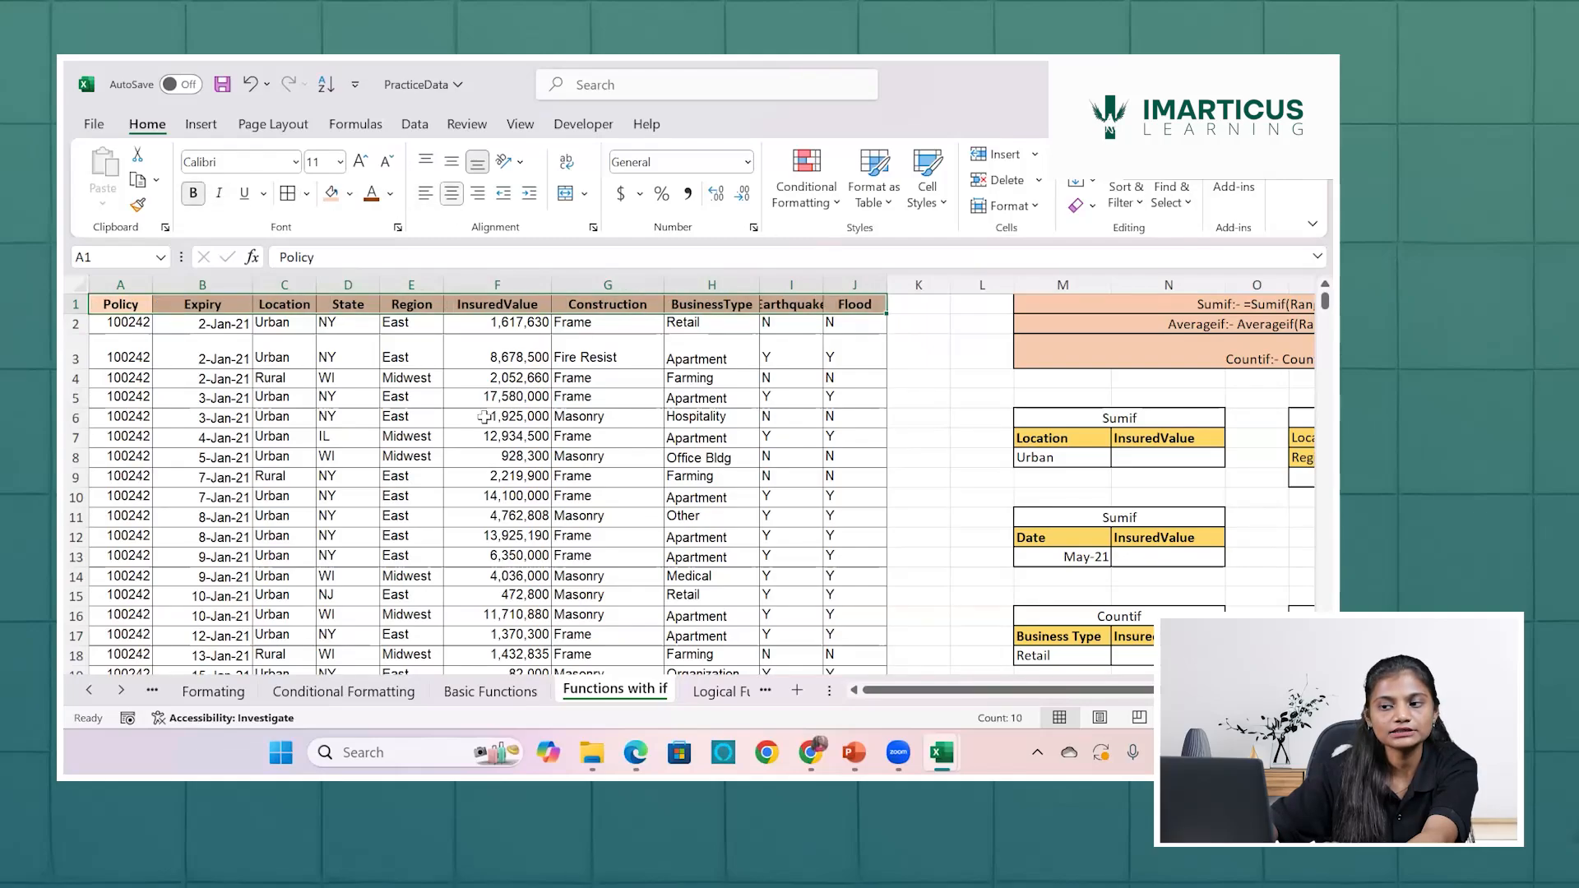
click(543, 559)
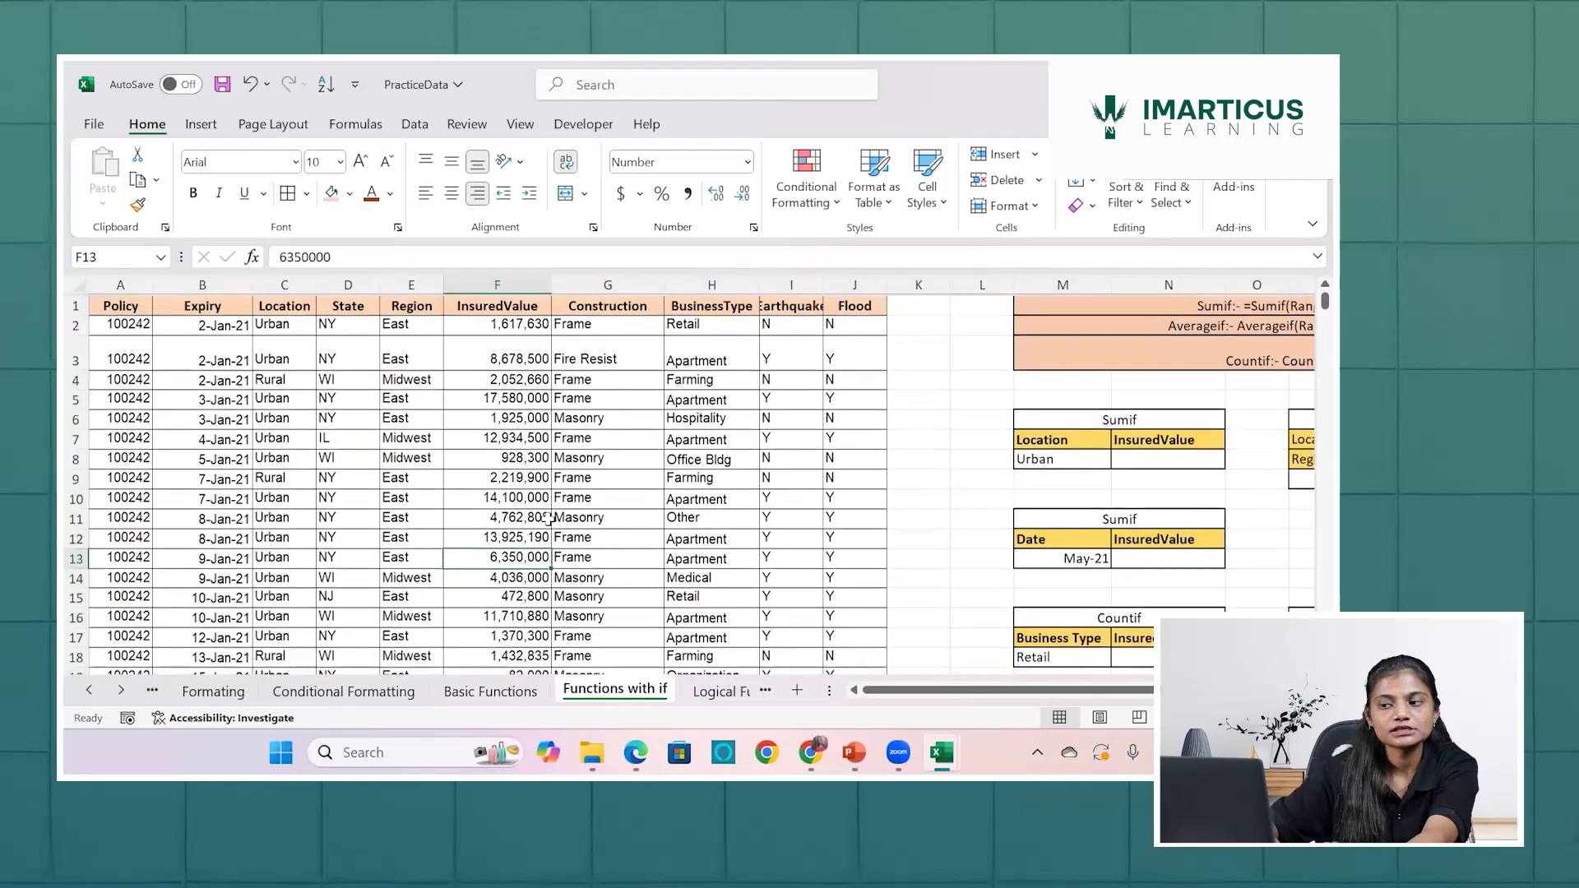
Look through the InsuredValue and Location columns to see which values can be summed and which can serve as the condition.
click(461, 374)
scroll(448, 375, down, 6)
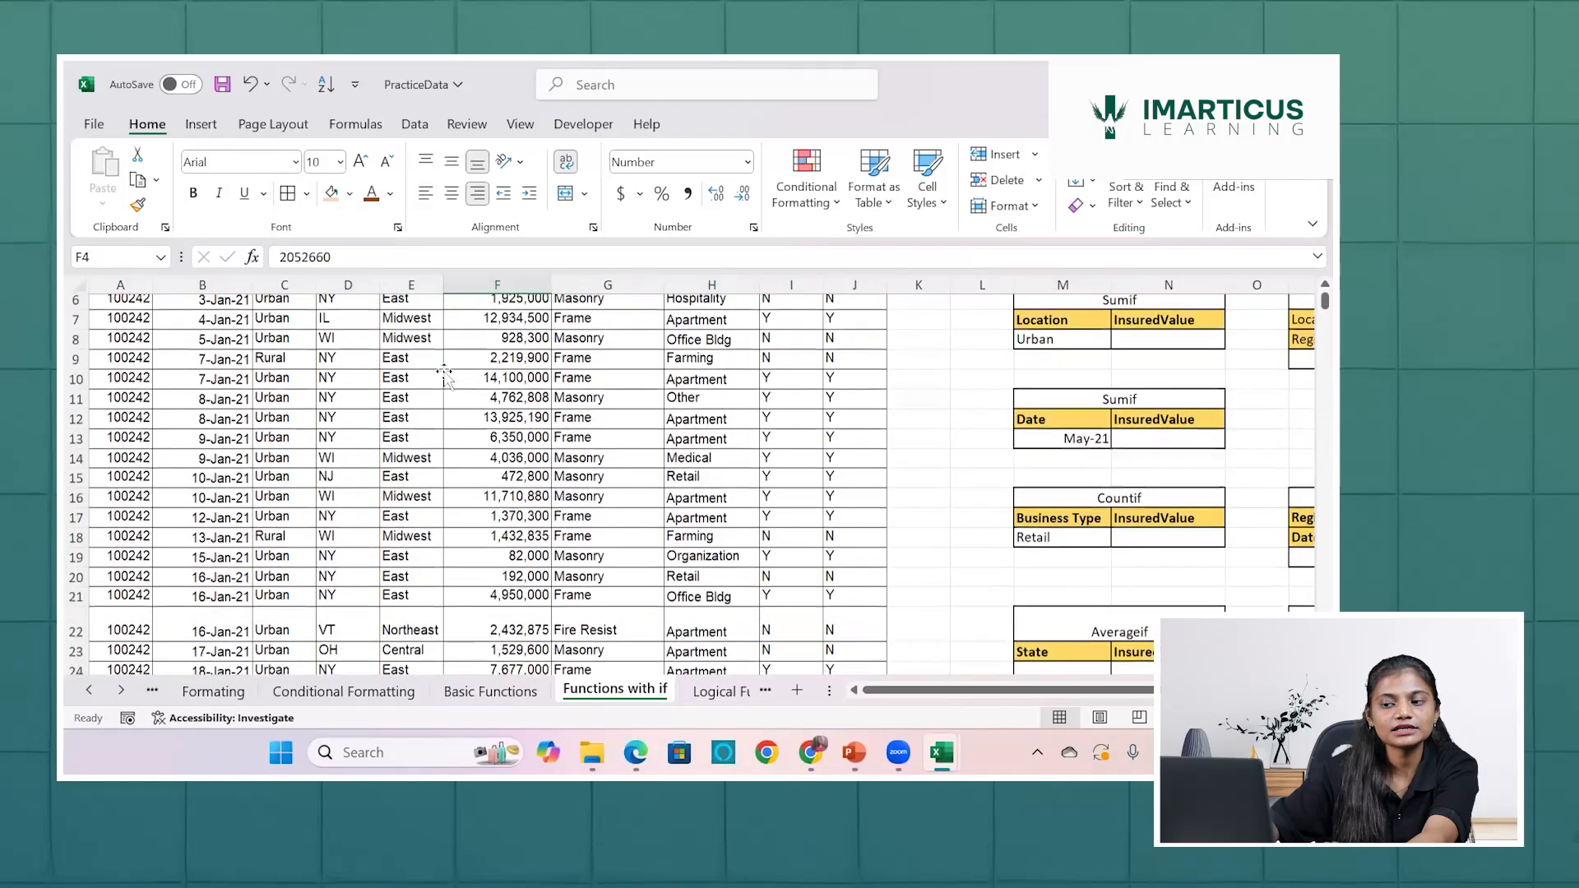
scroll(444, 375, down, 12)
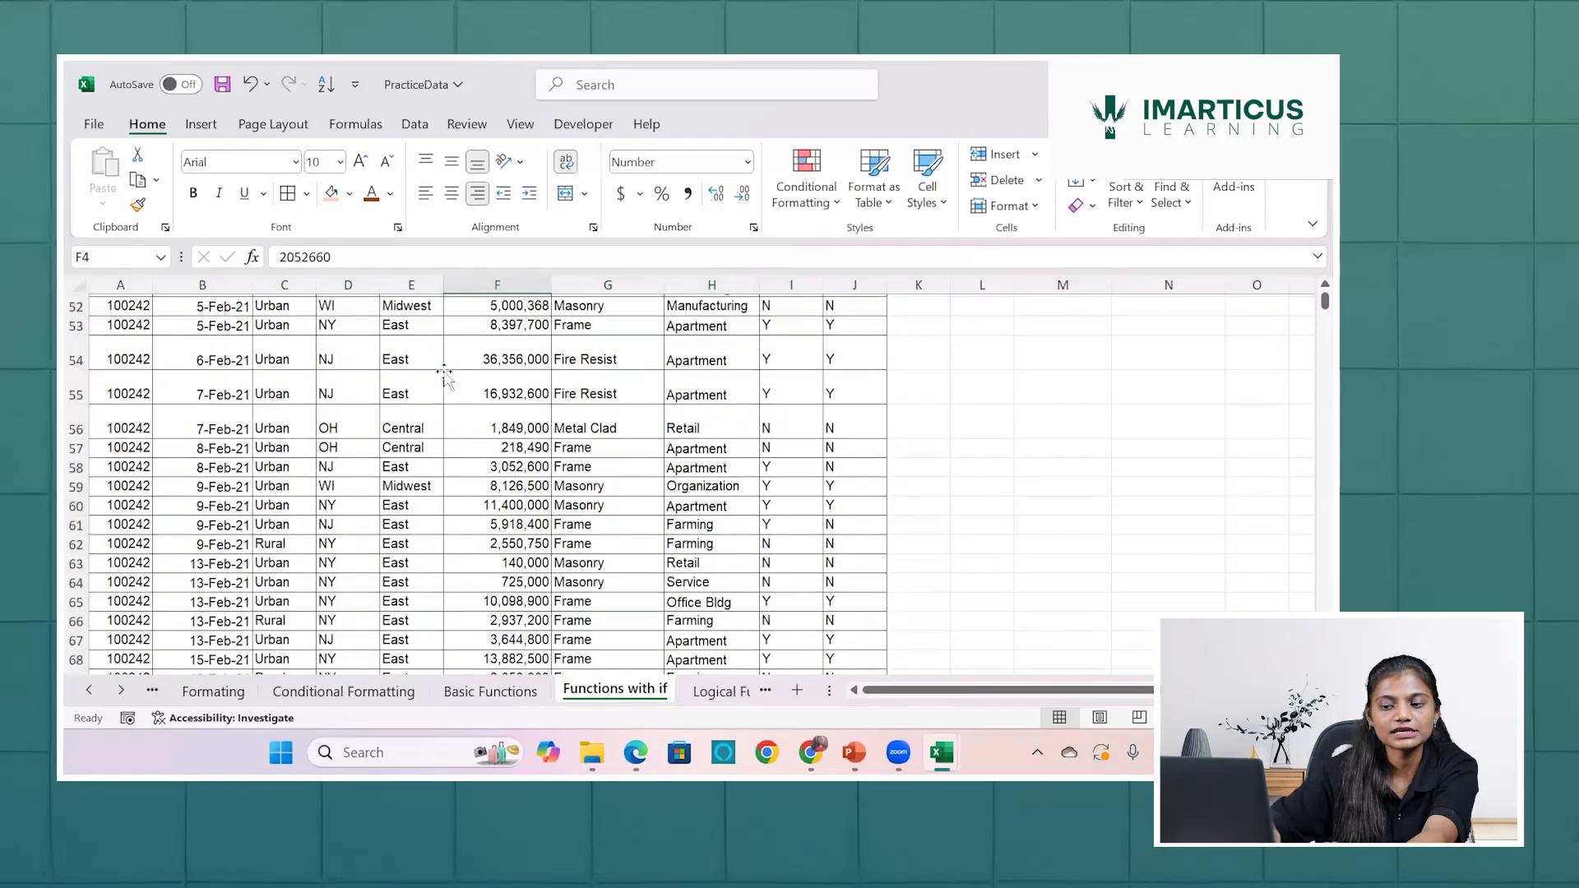
scroll(444, 375, up, 18)
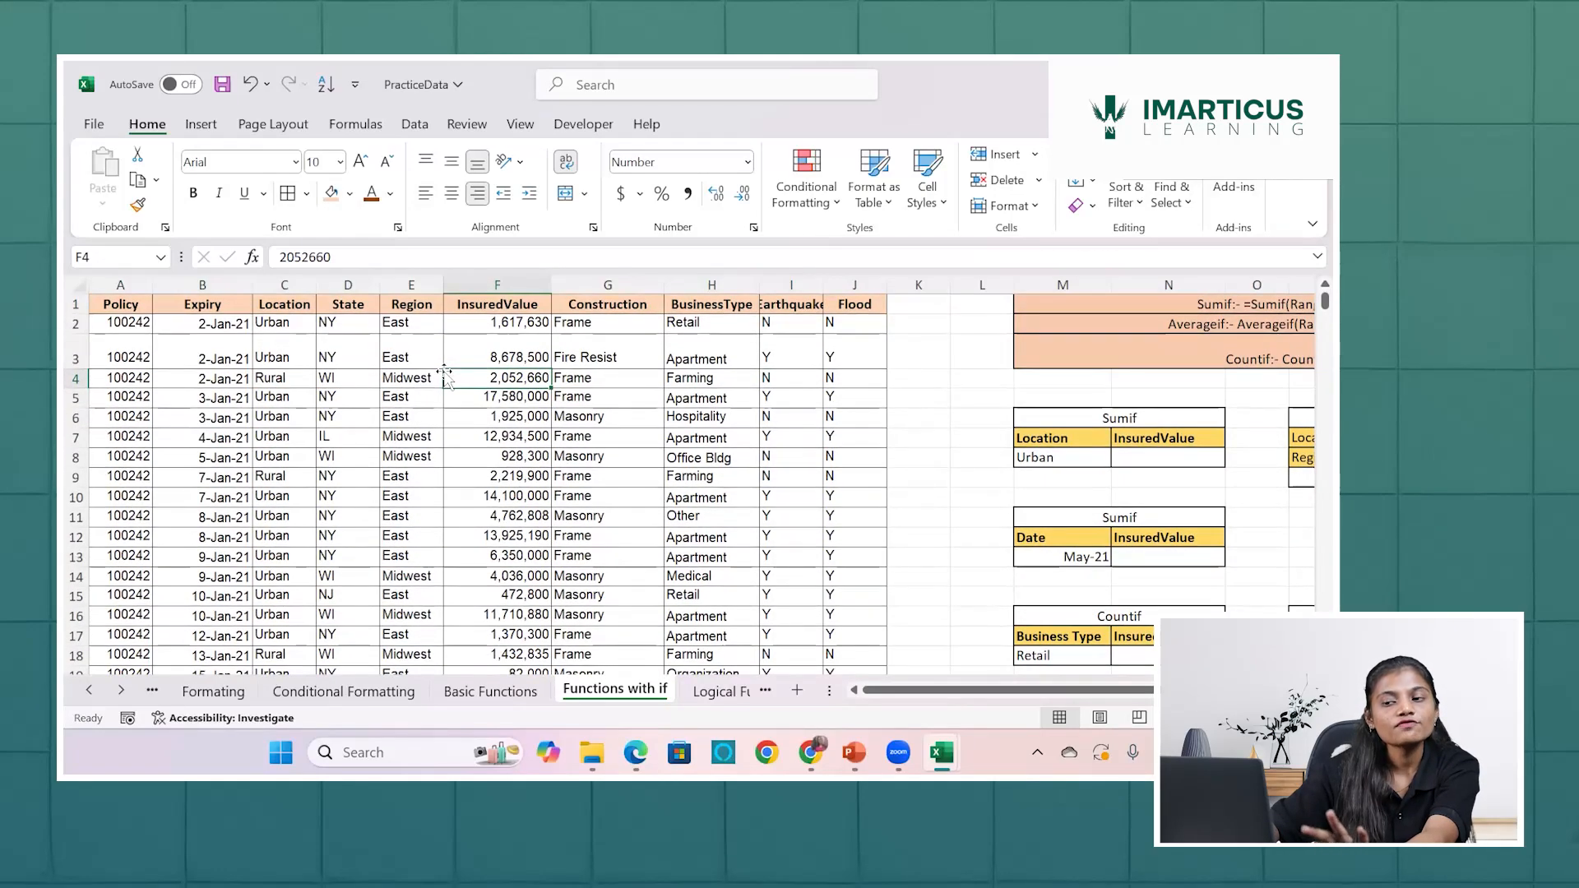
click(521, 323)
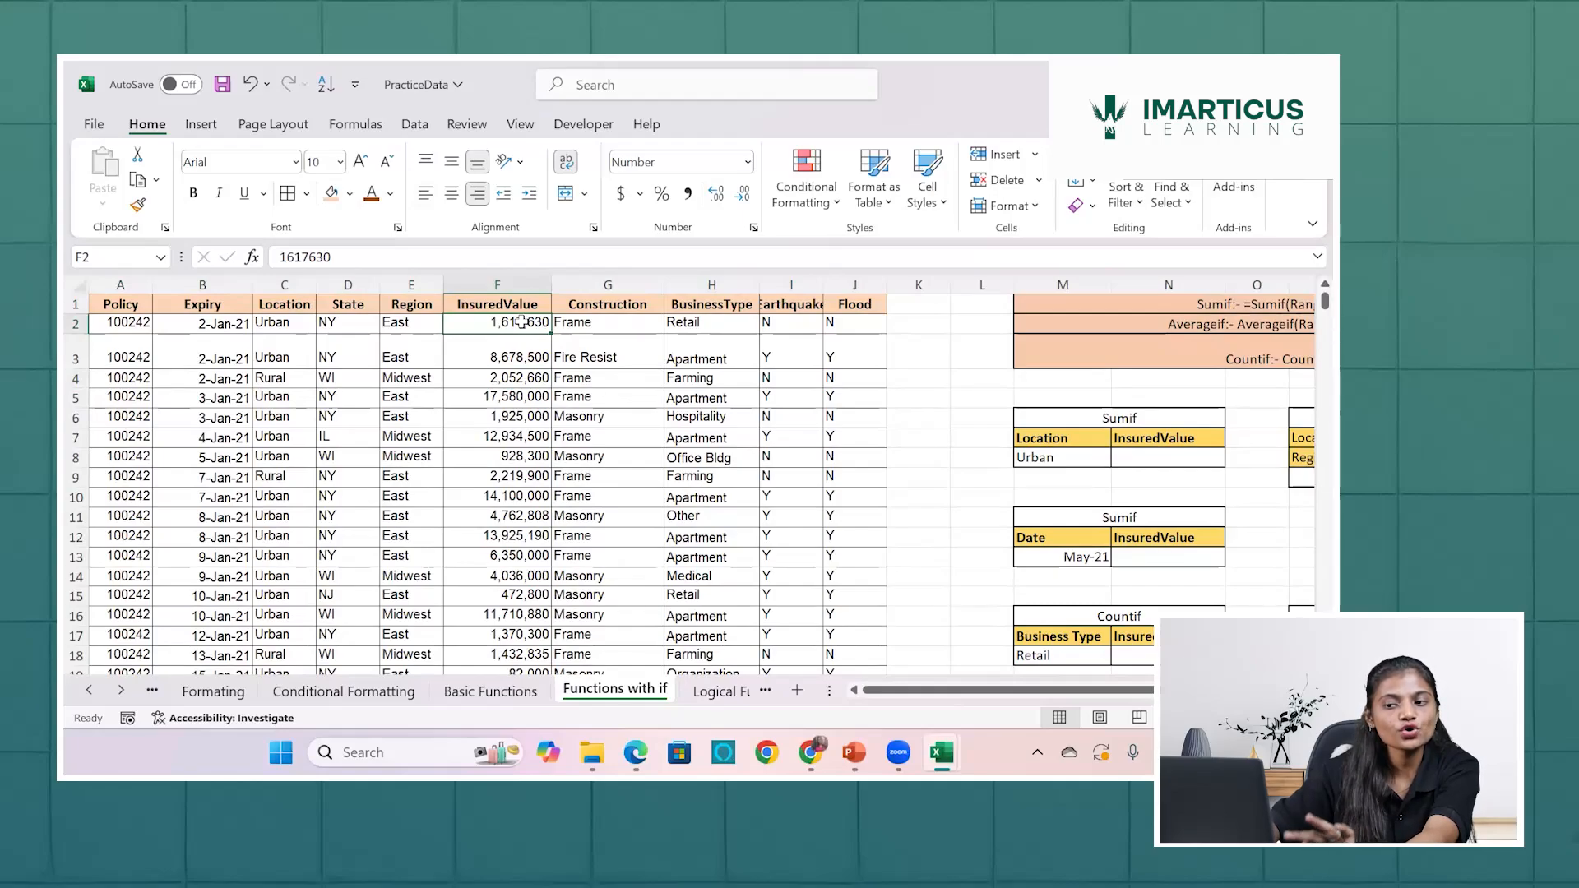
click(283, 329)
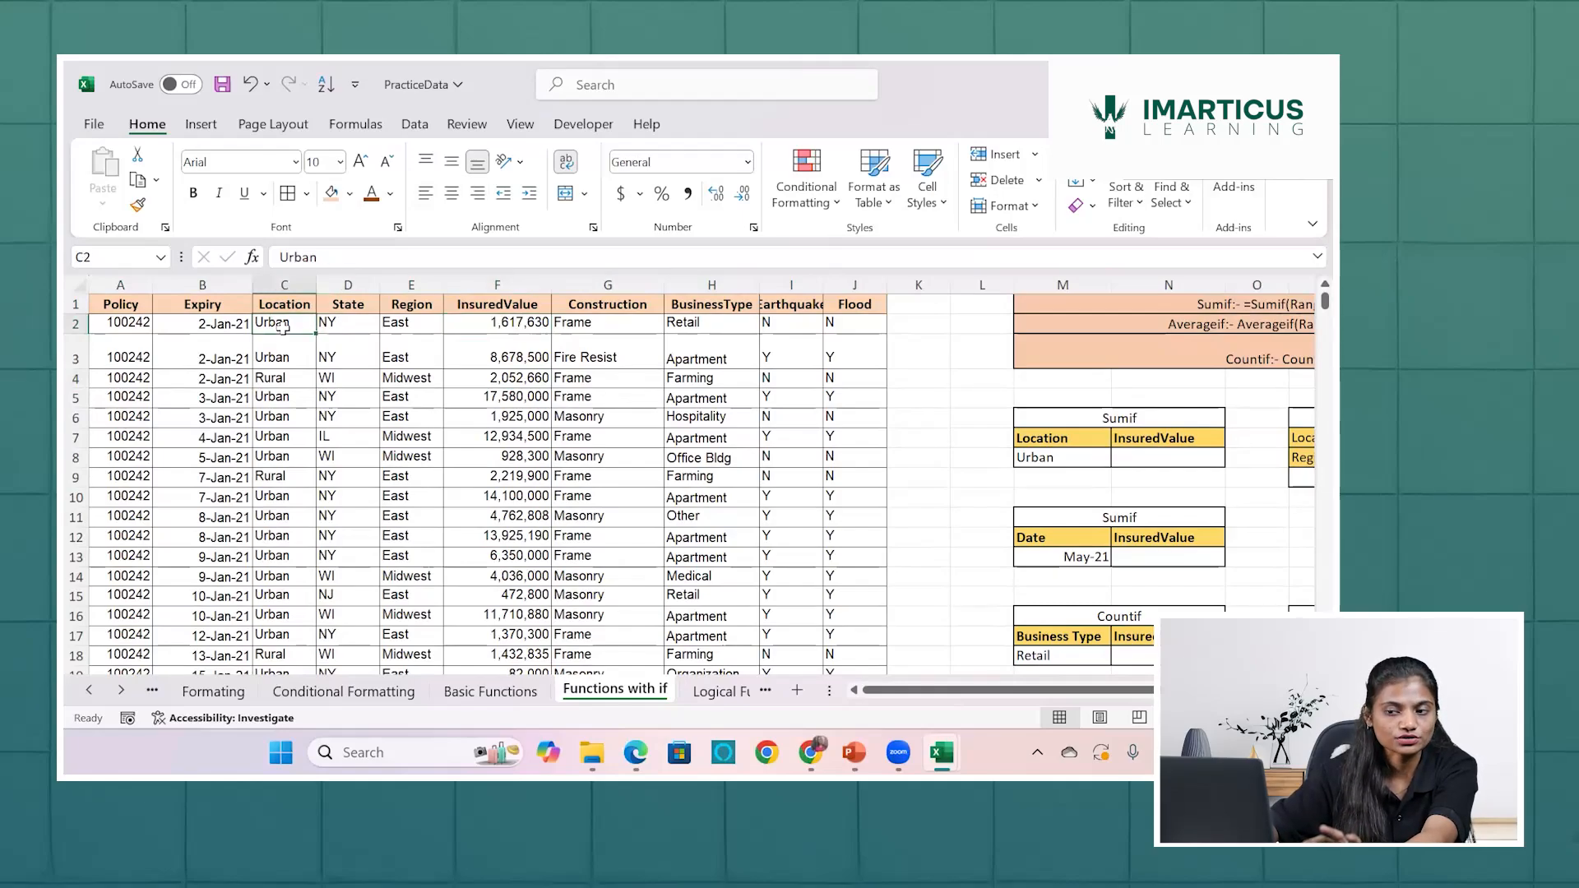
scroll(283, 328, down, 4)
scroll(283, 329, down, 10)
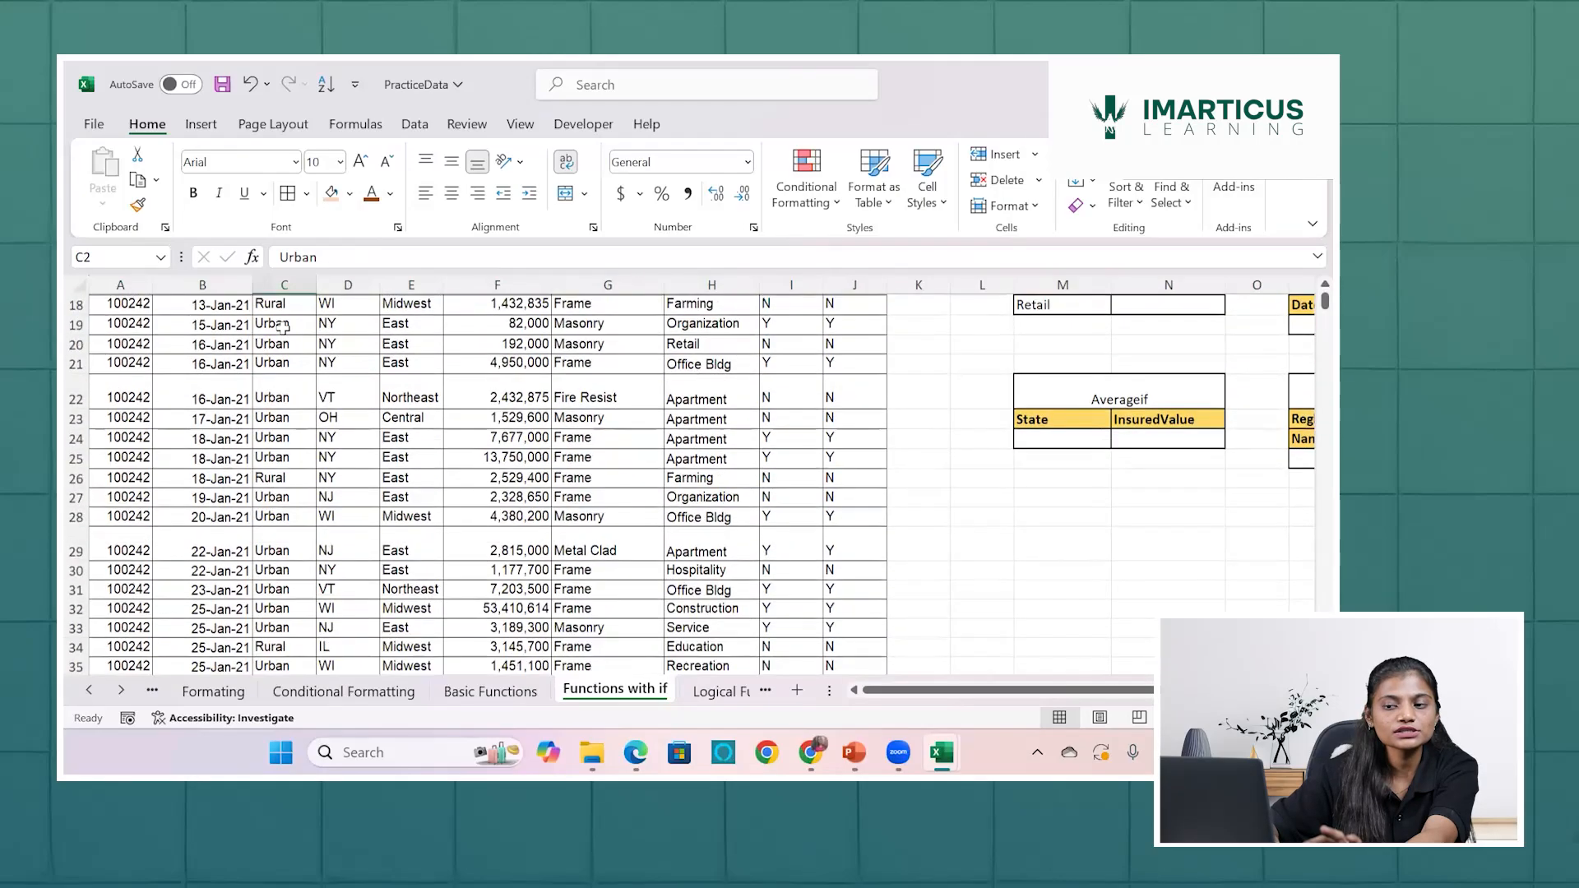
scroll(283, 328, down, 20)
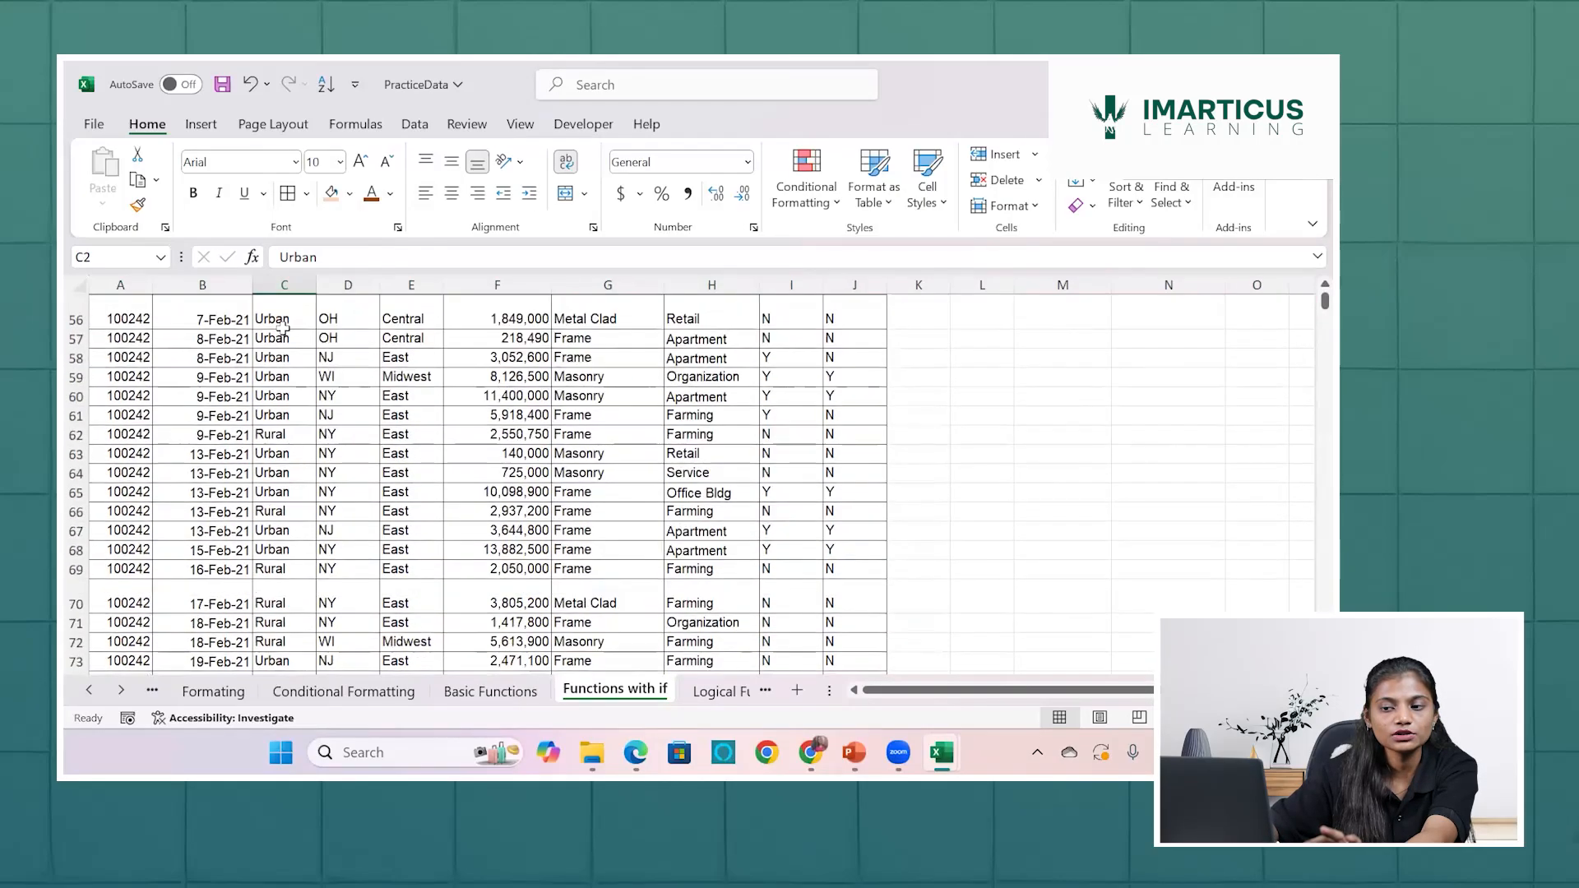
Look through the whole Location column to see how the Urban and Rural entries are spread across the policy records.
scroll(280, 502, down, 3)
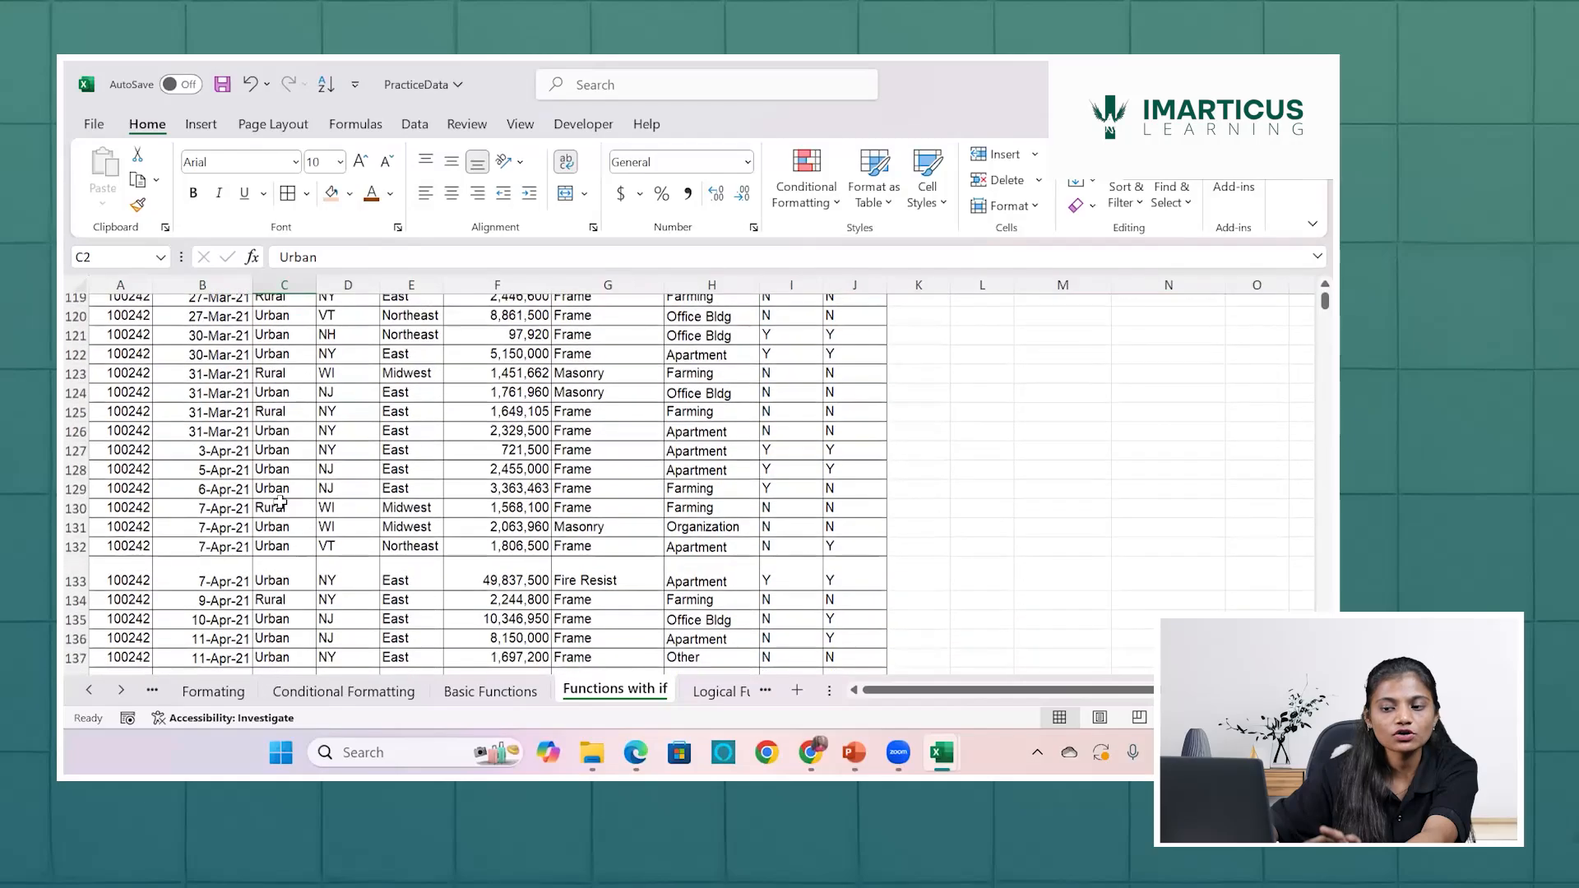
scroll(279, 501, down, 20)
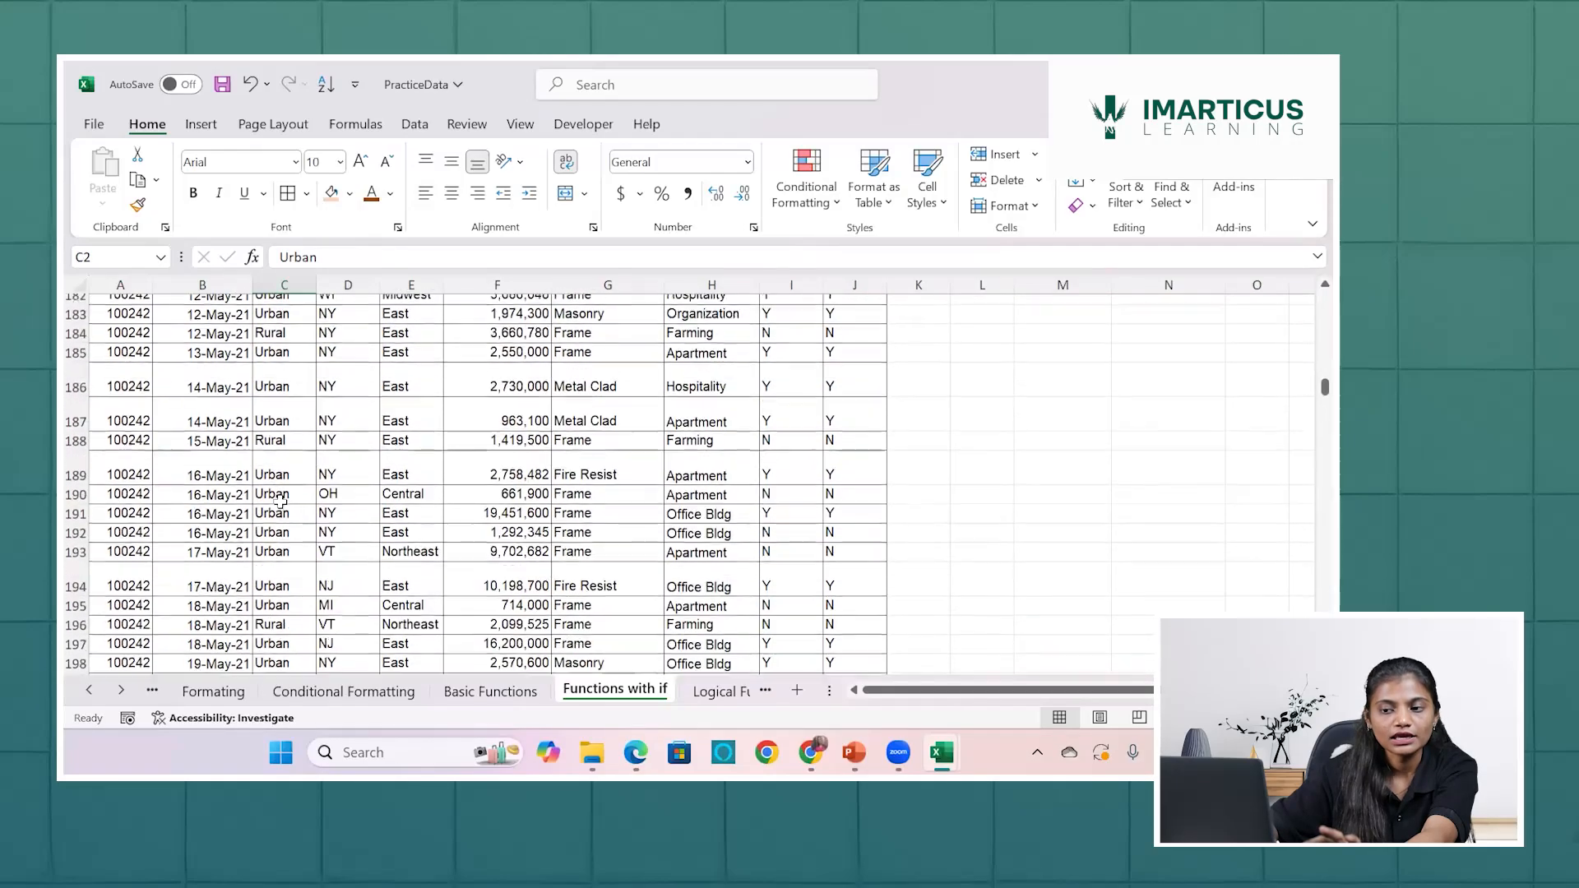
scroll(279, 502, down, 20)
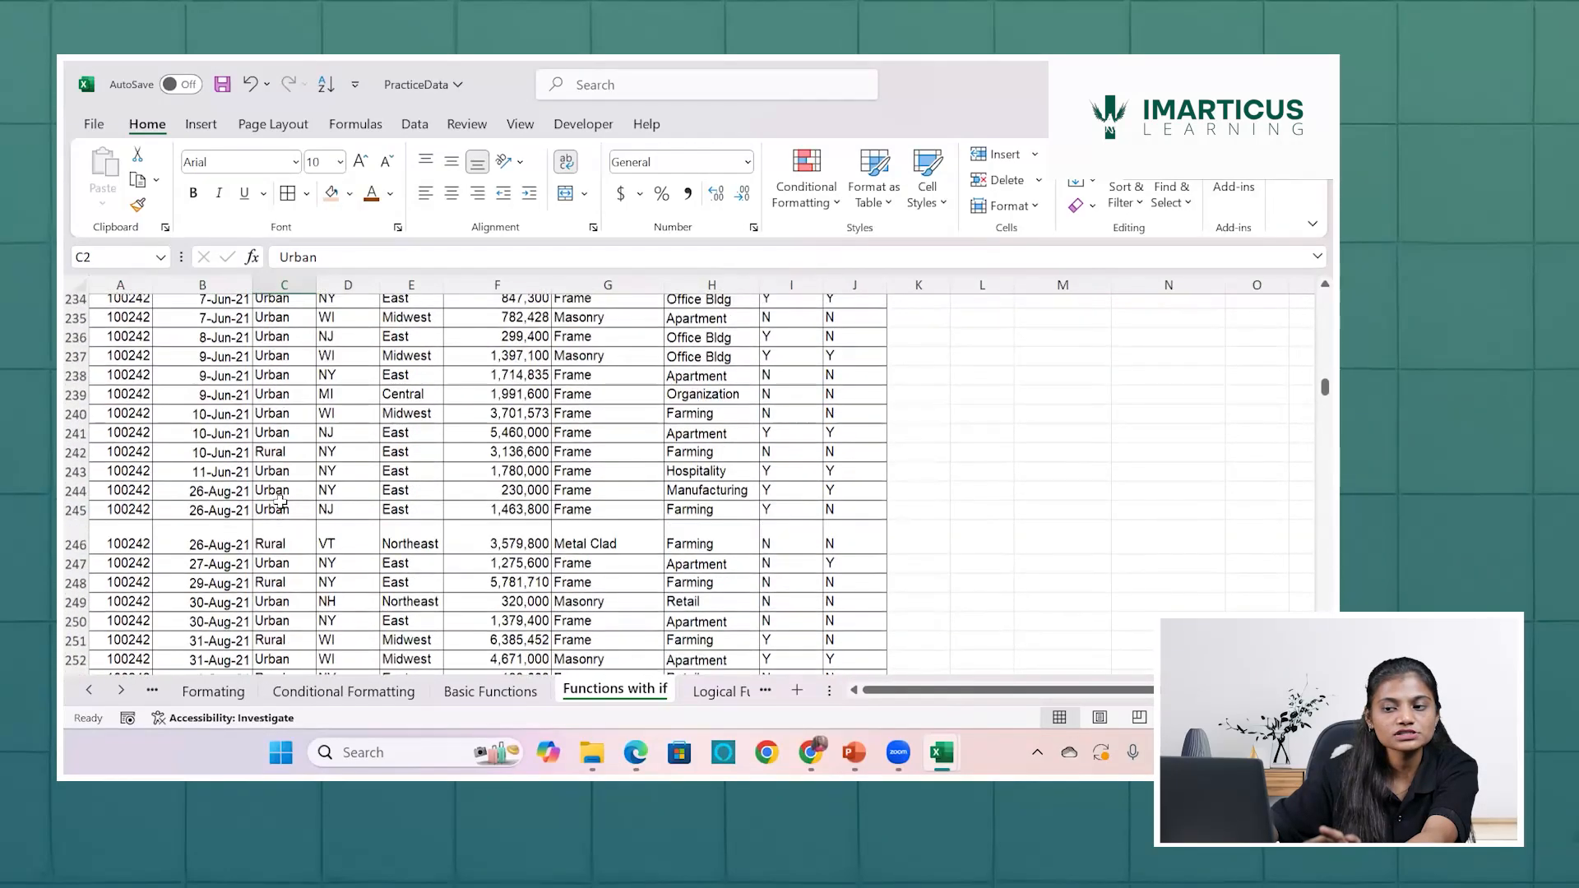
scroll(280, 501, down, 20)
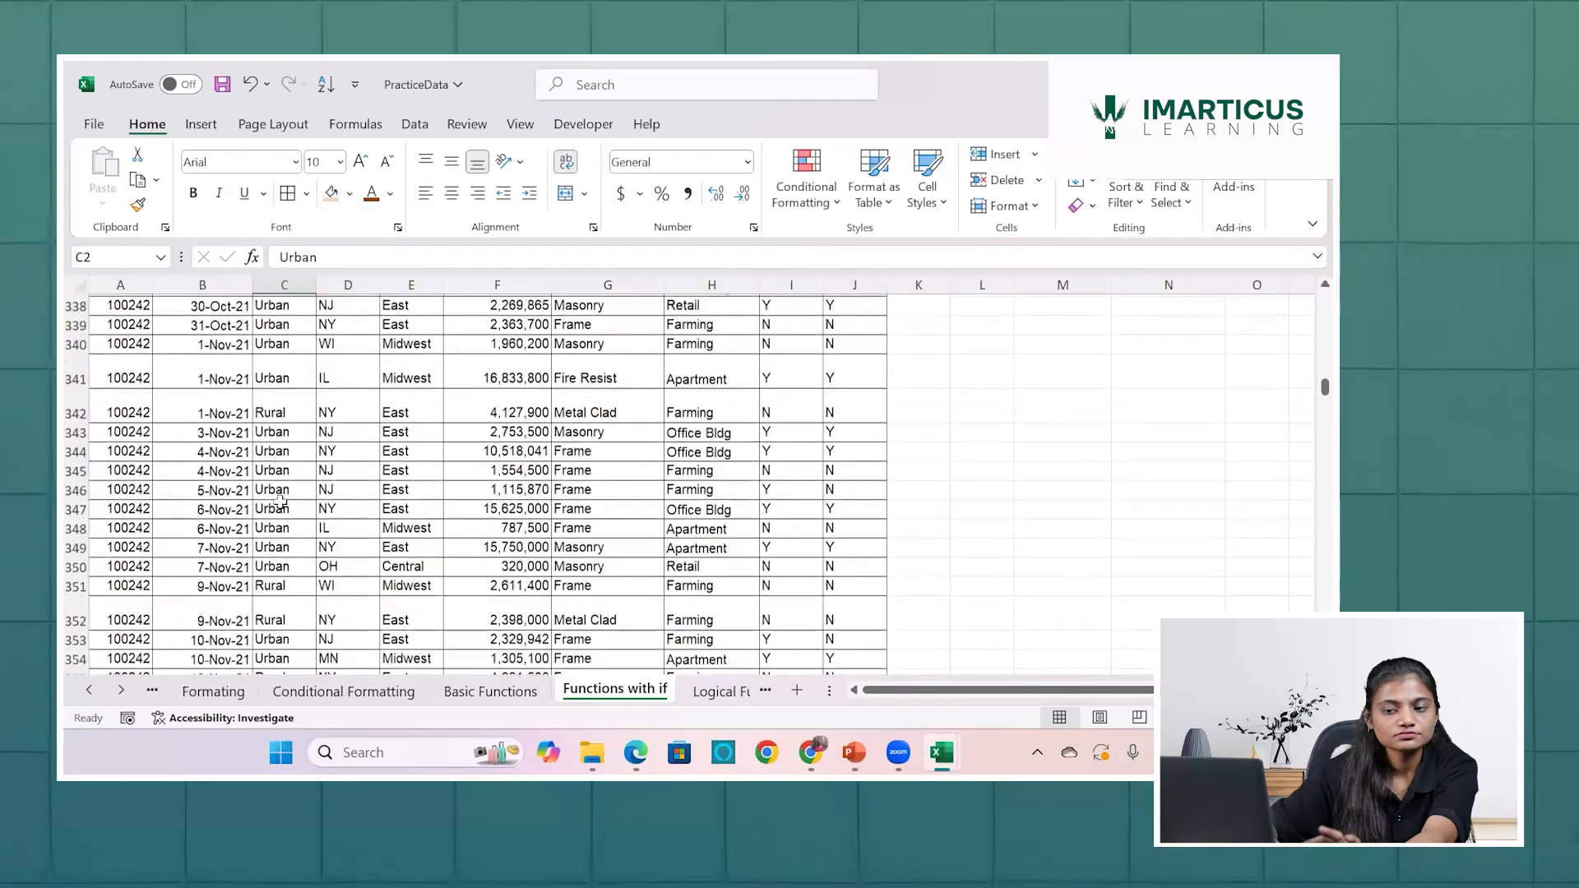
scroll(280, 501, down, 20)
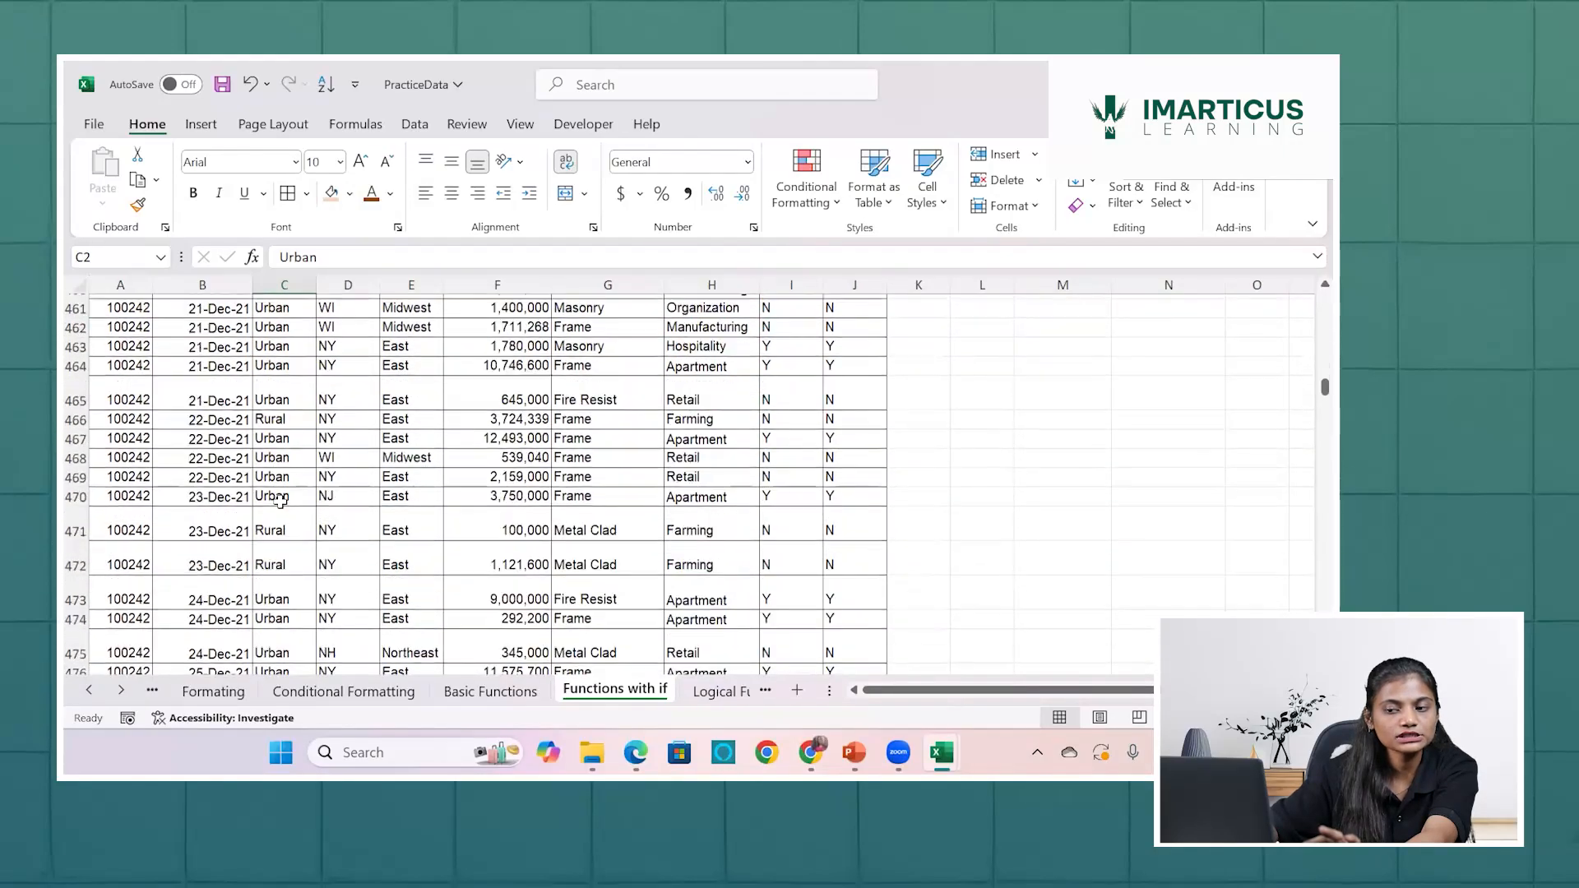
scroll(279, 501, up, 20)
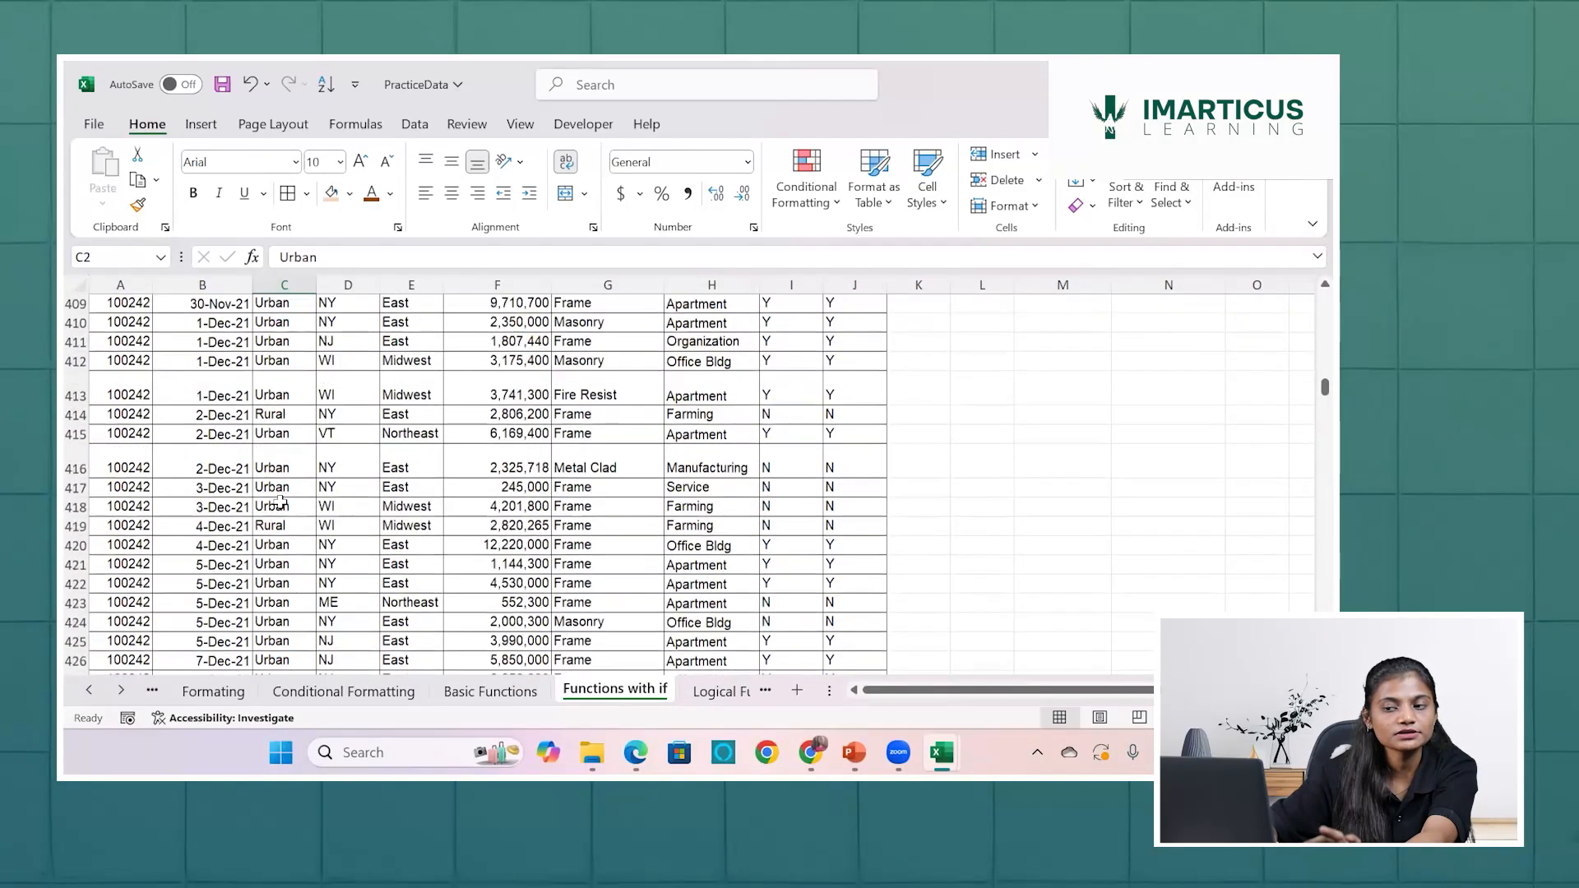
scroll(280, 501, up, 20)
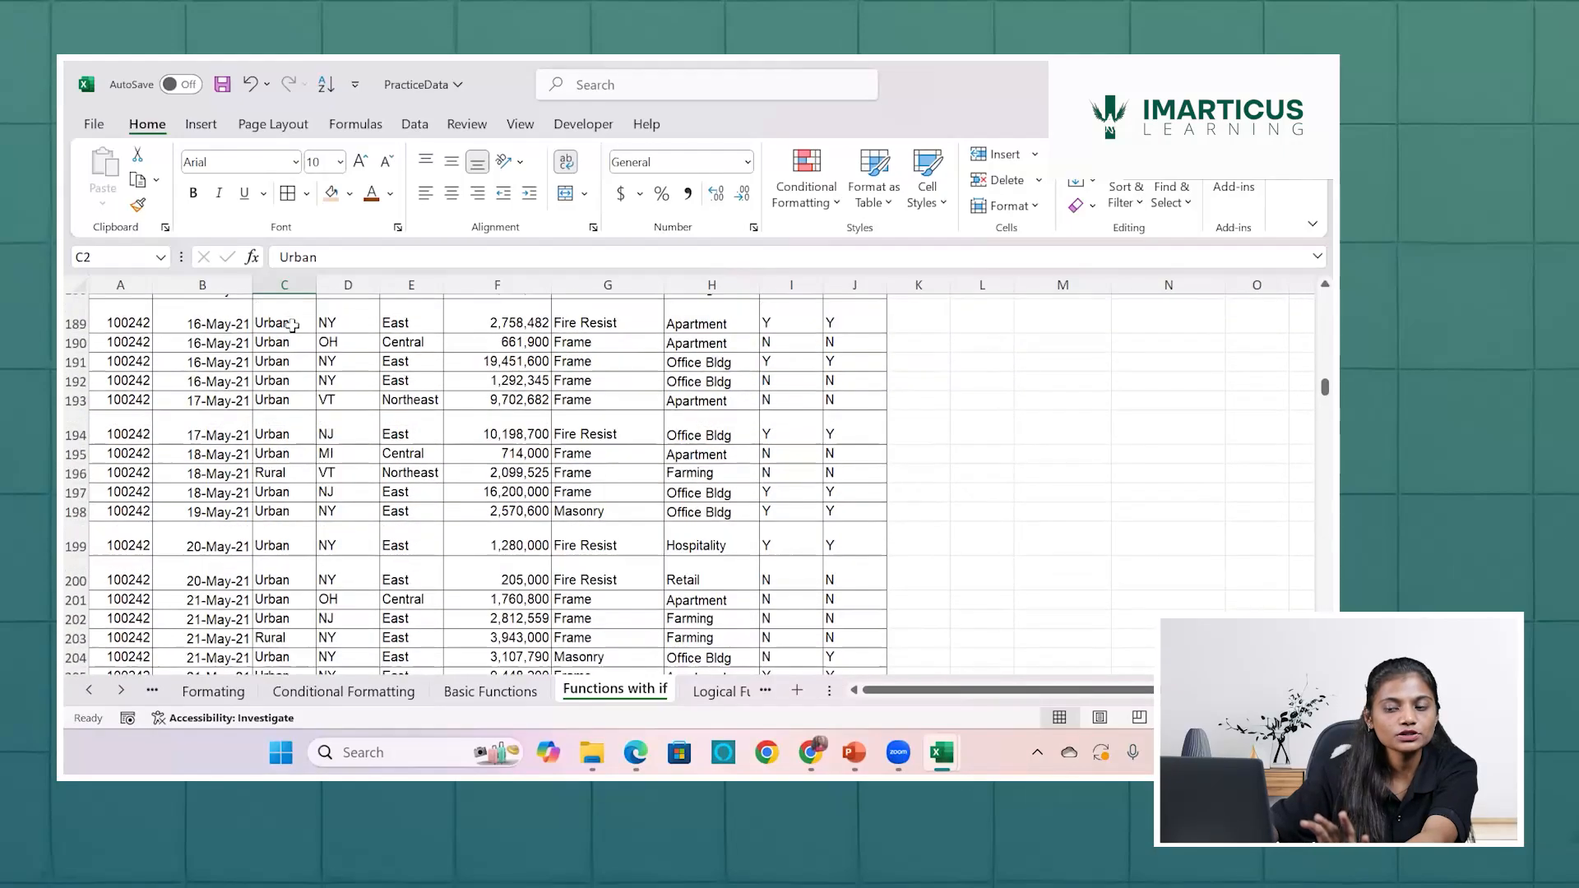
scroll(291, 452, up, 20)
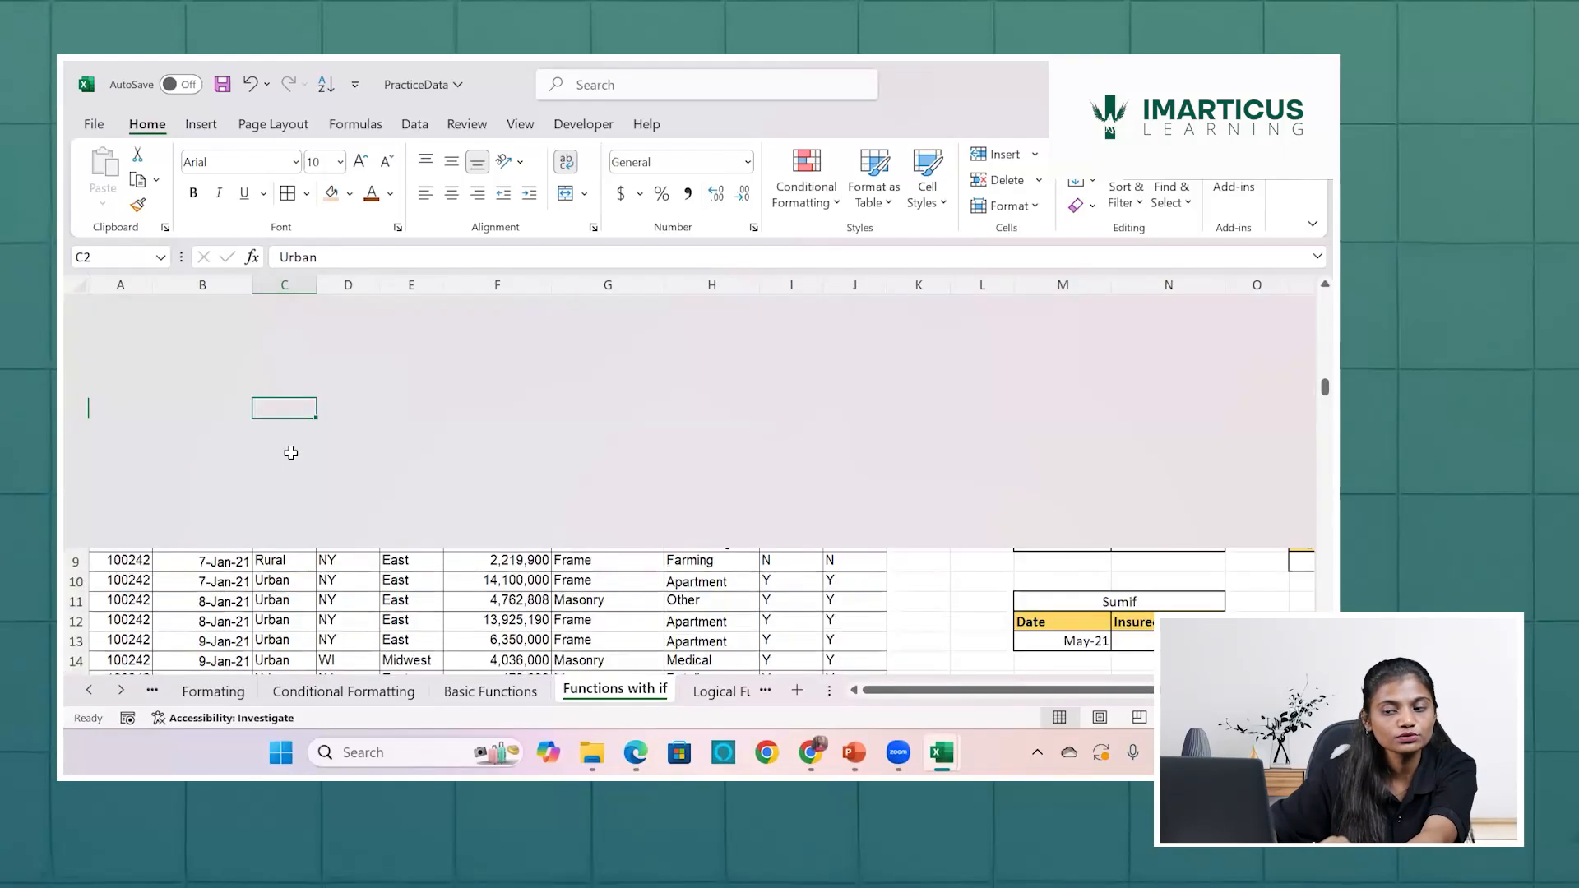
scroll(292, 453, down, 2)
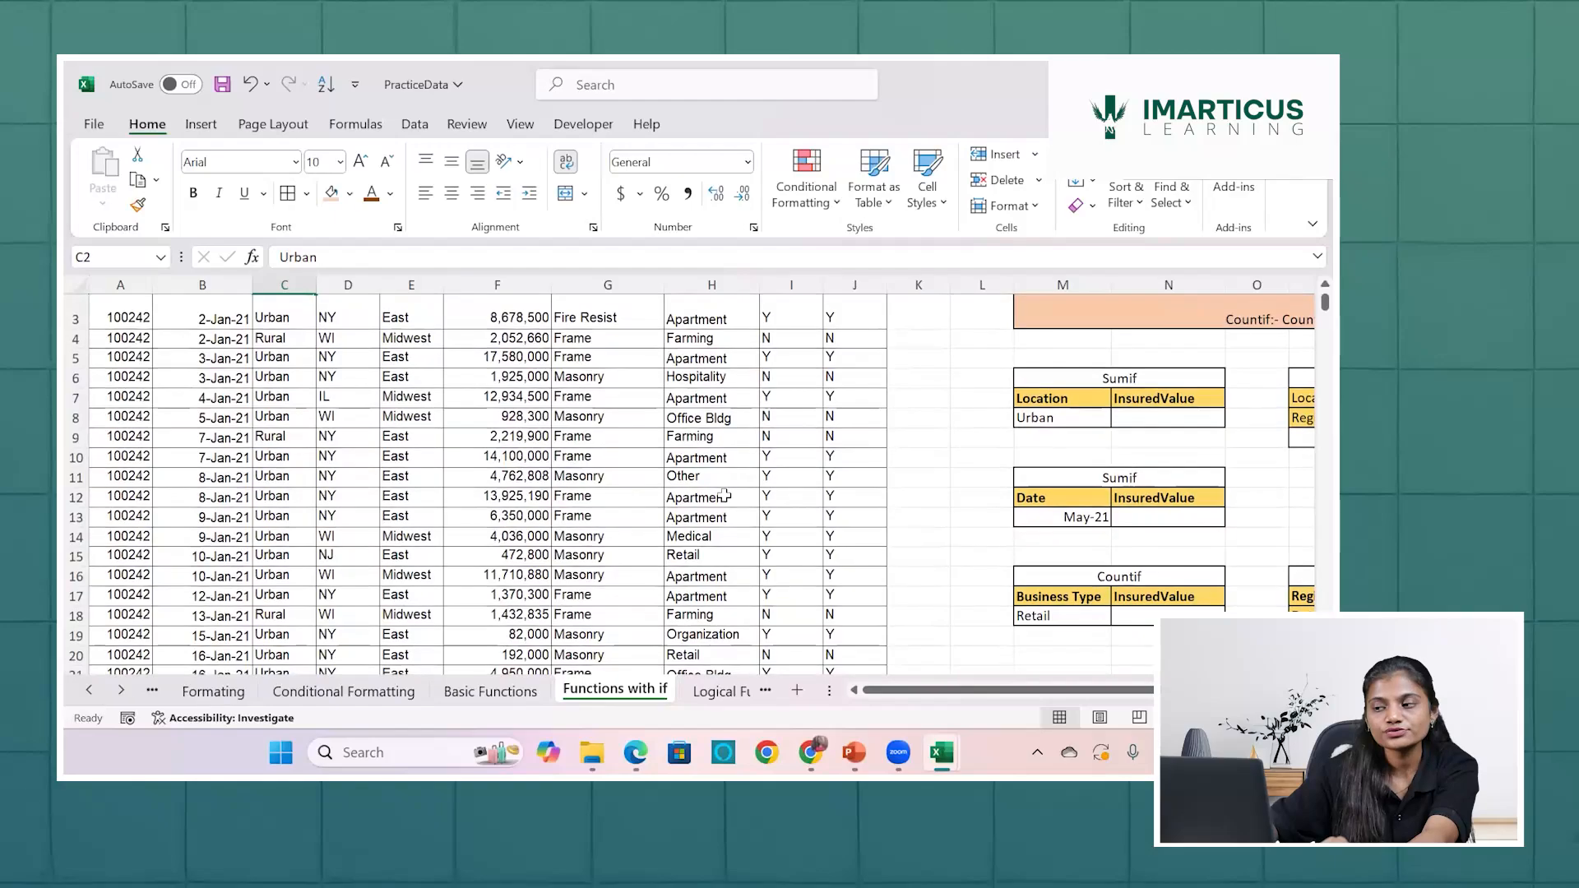
Reduce the height of row 3, which holds the Countif syntax note, to about that of its neighbouring rows.
scroll(727, 430, right, 5)
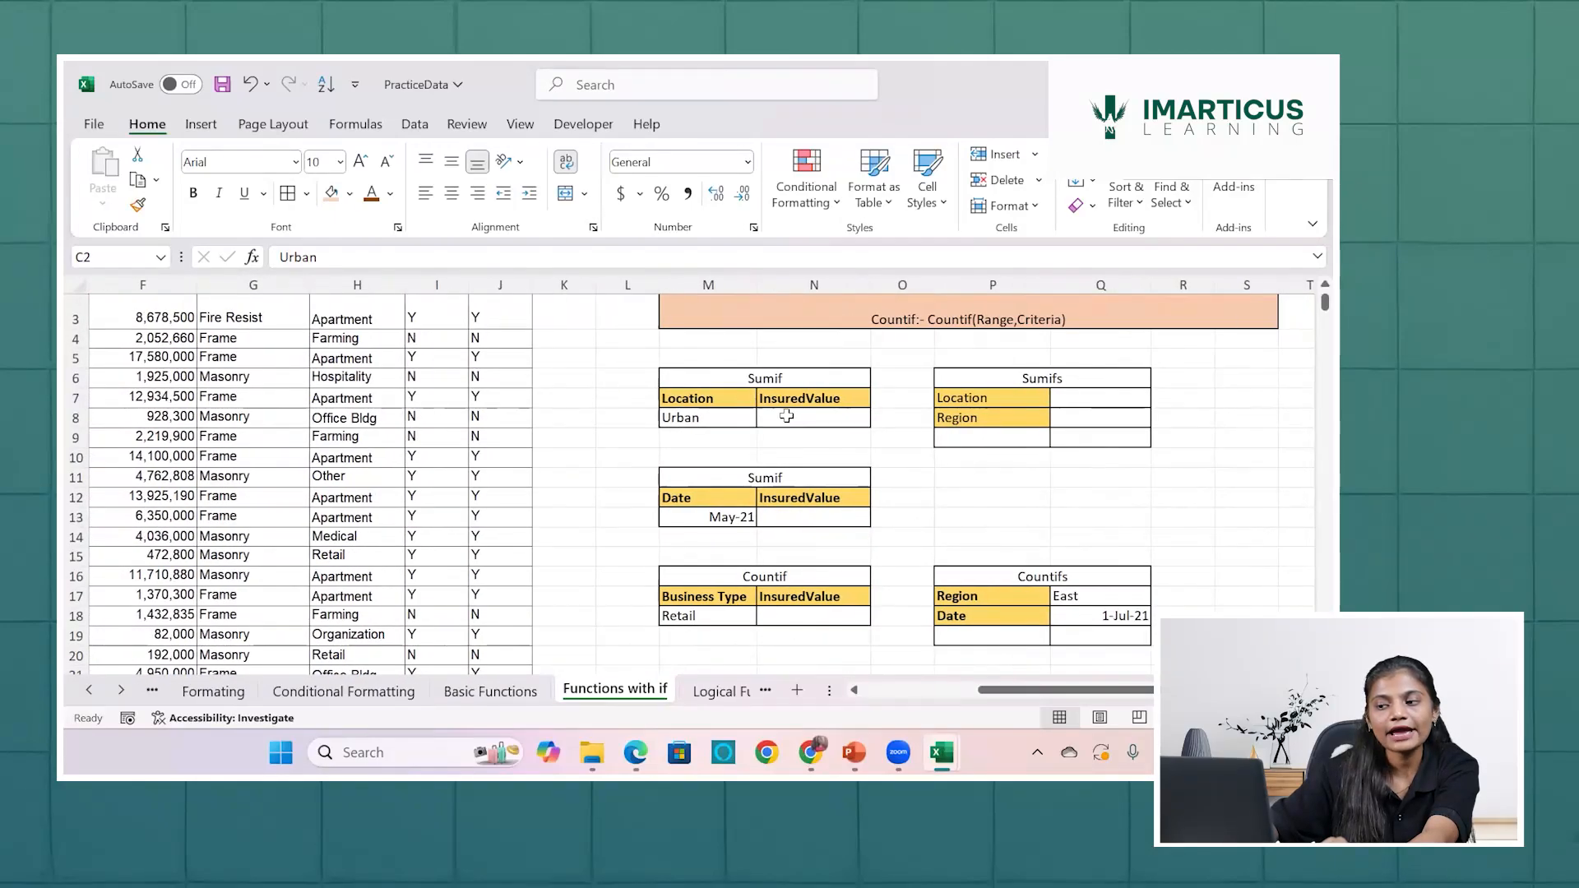
click(786, 416)
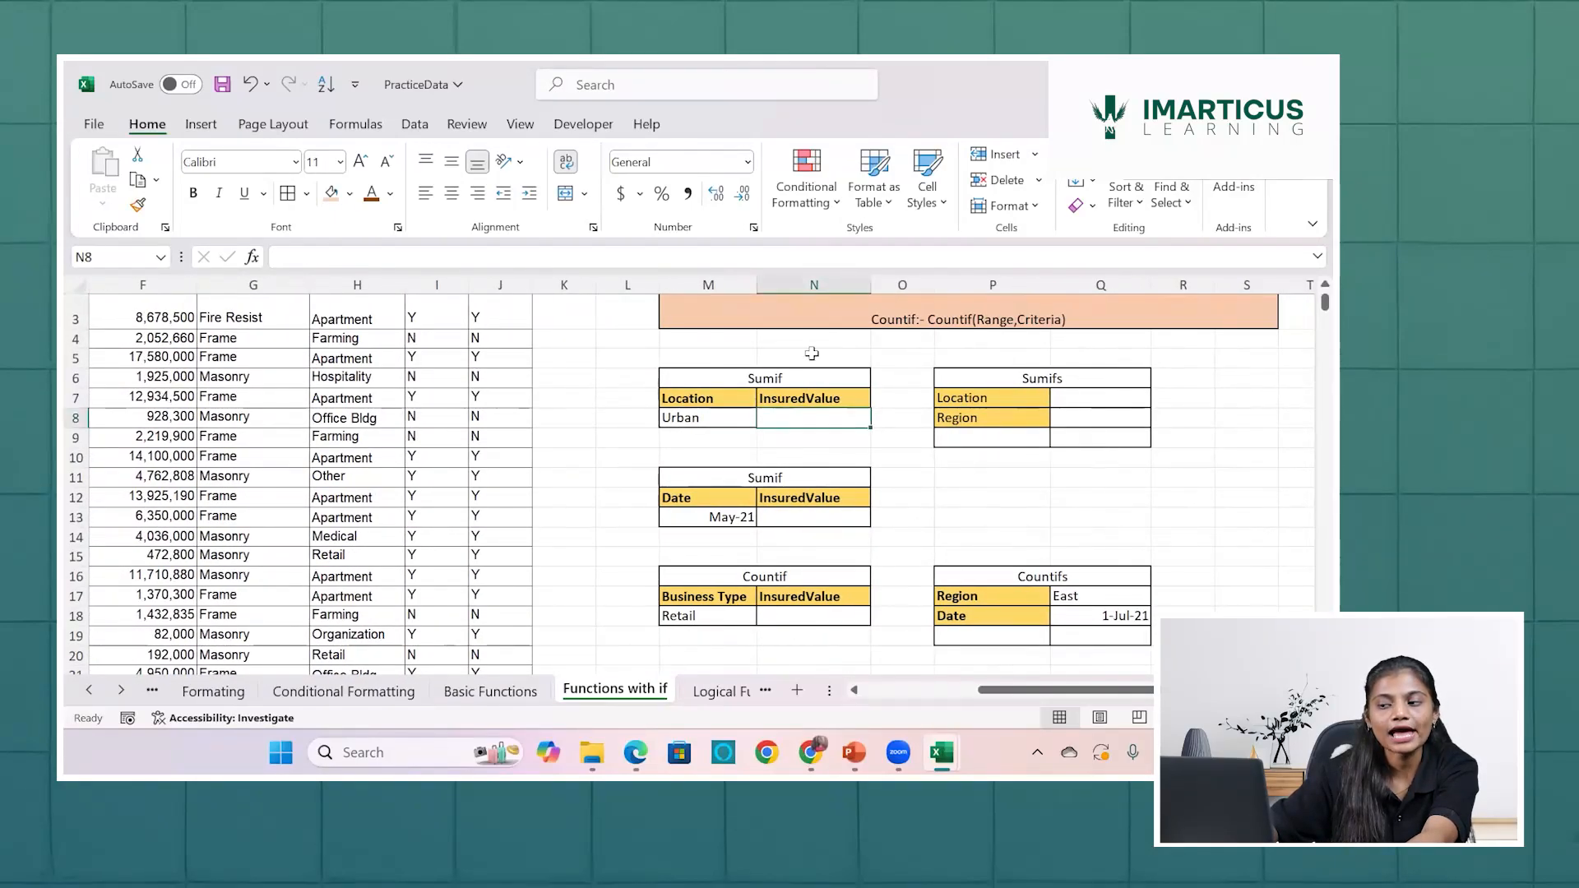
scroll(811, 353, up, 1)
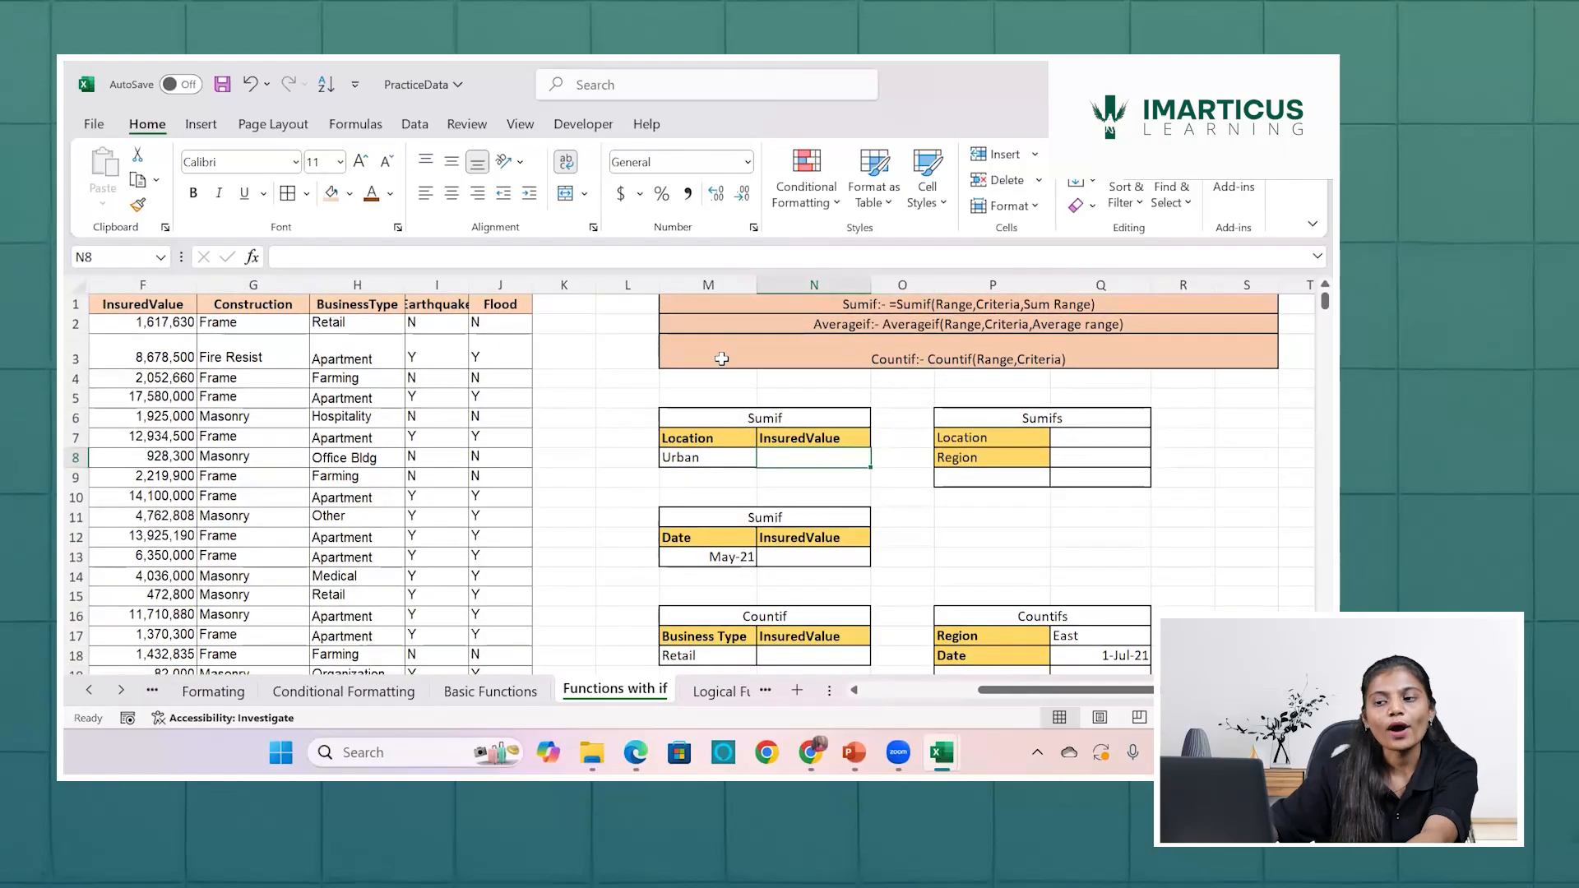
drag(70, 364, 71, 355)
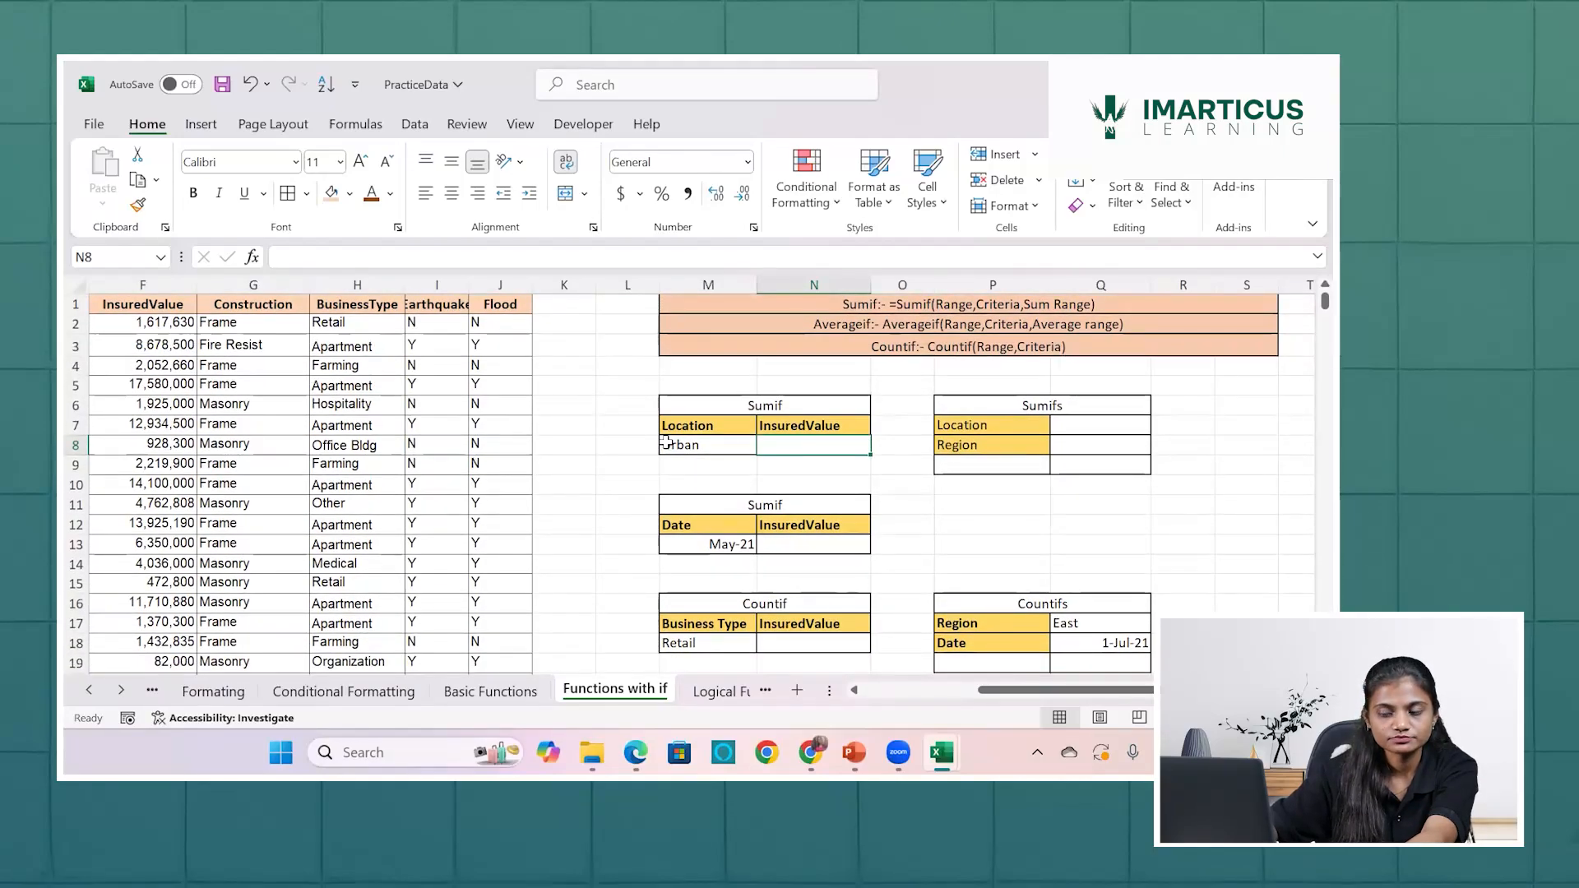
Total the entire InsuredValue column in cell N8 of the Location Sumif table with =SUM(F2:F501).
scroll(665, 442, left, 5)
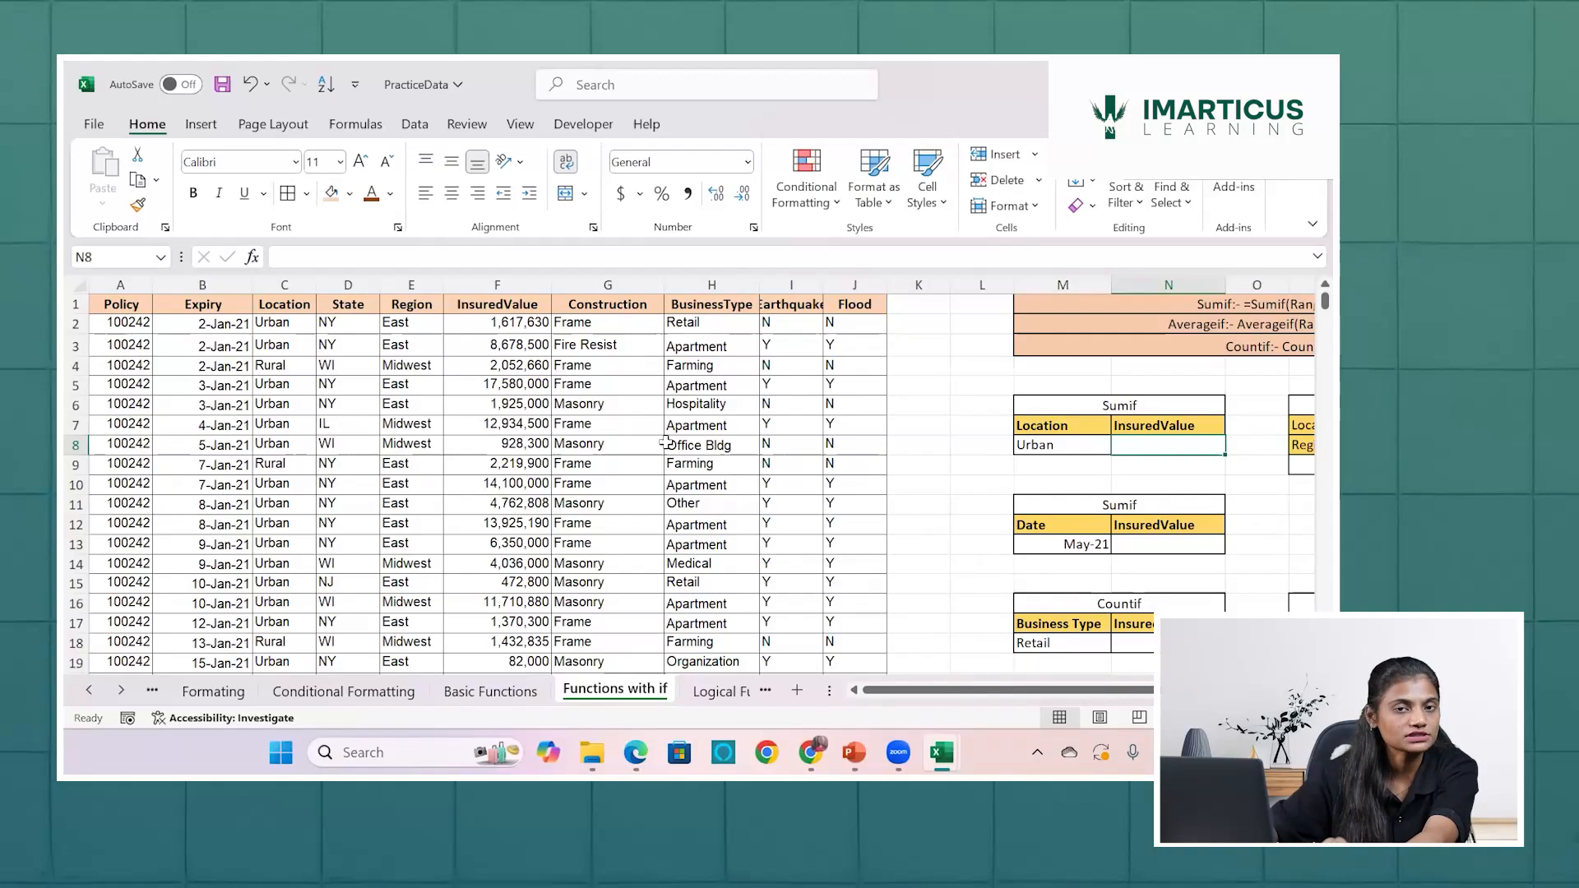
scroll(855, 464, right, 4)
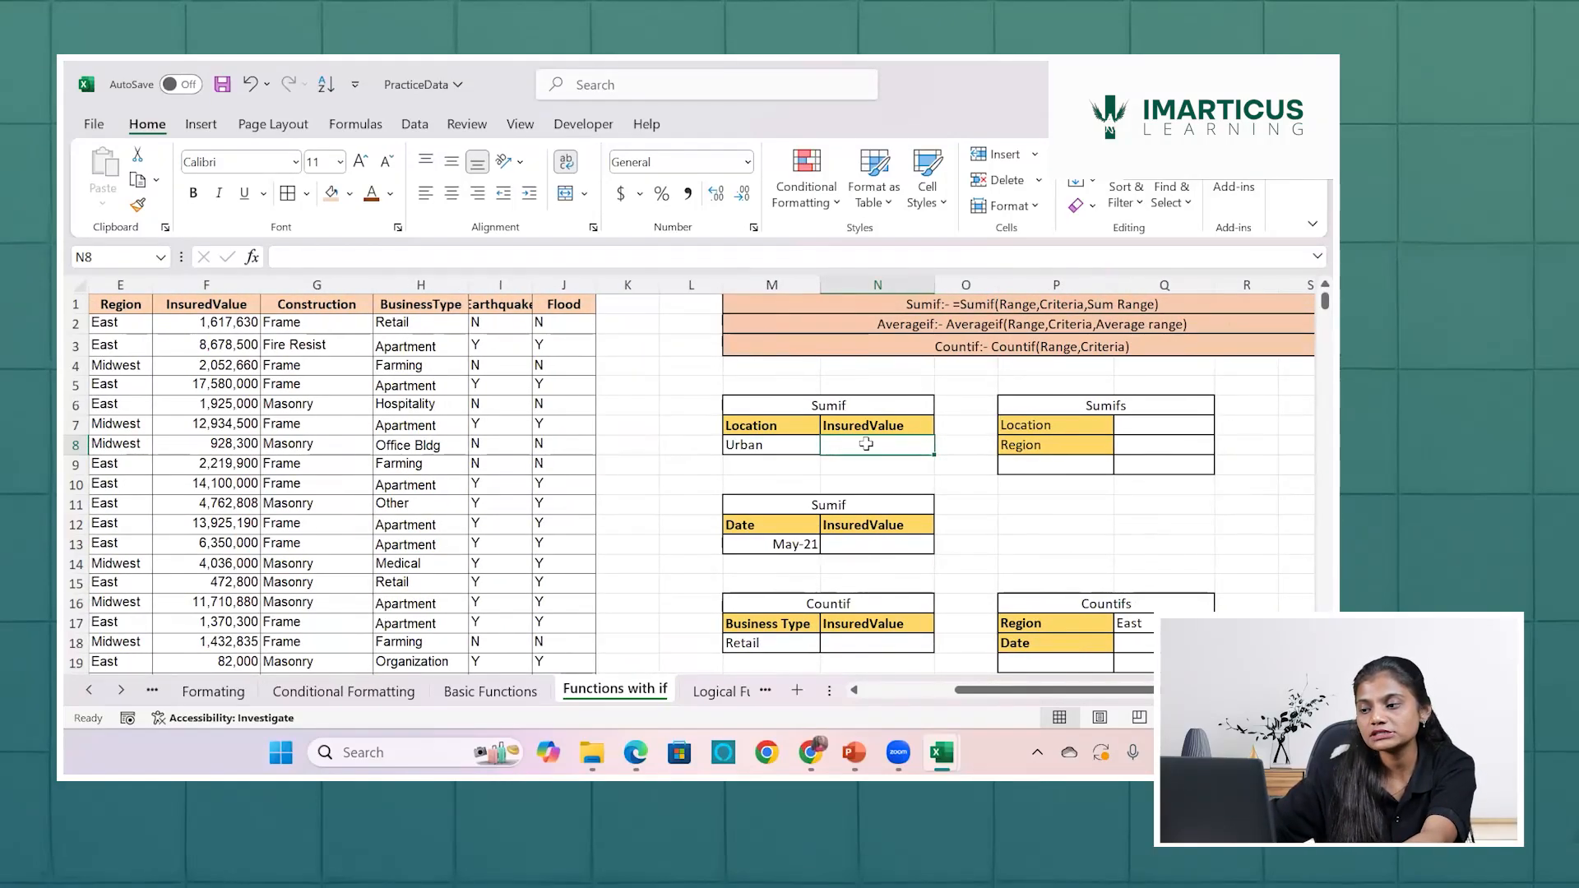
text(=su,)
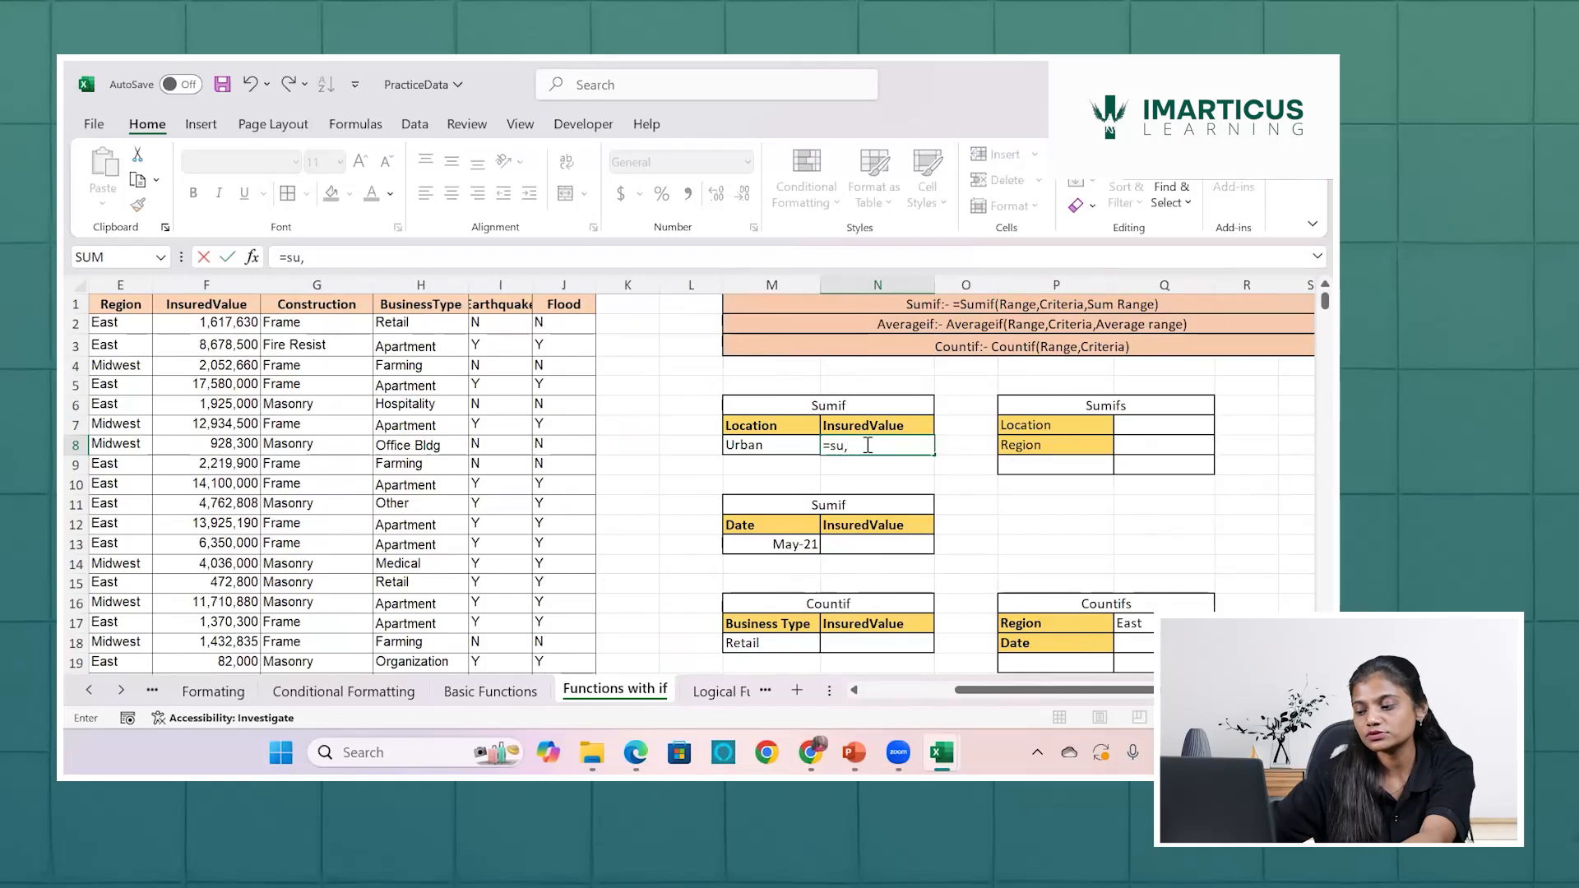
key(BackSpace)
text(m)
key(Tab)
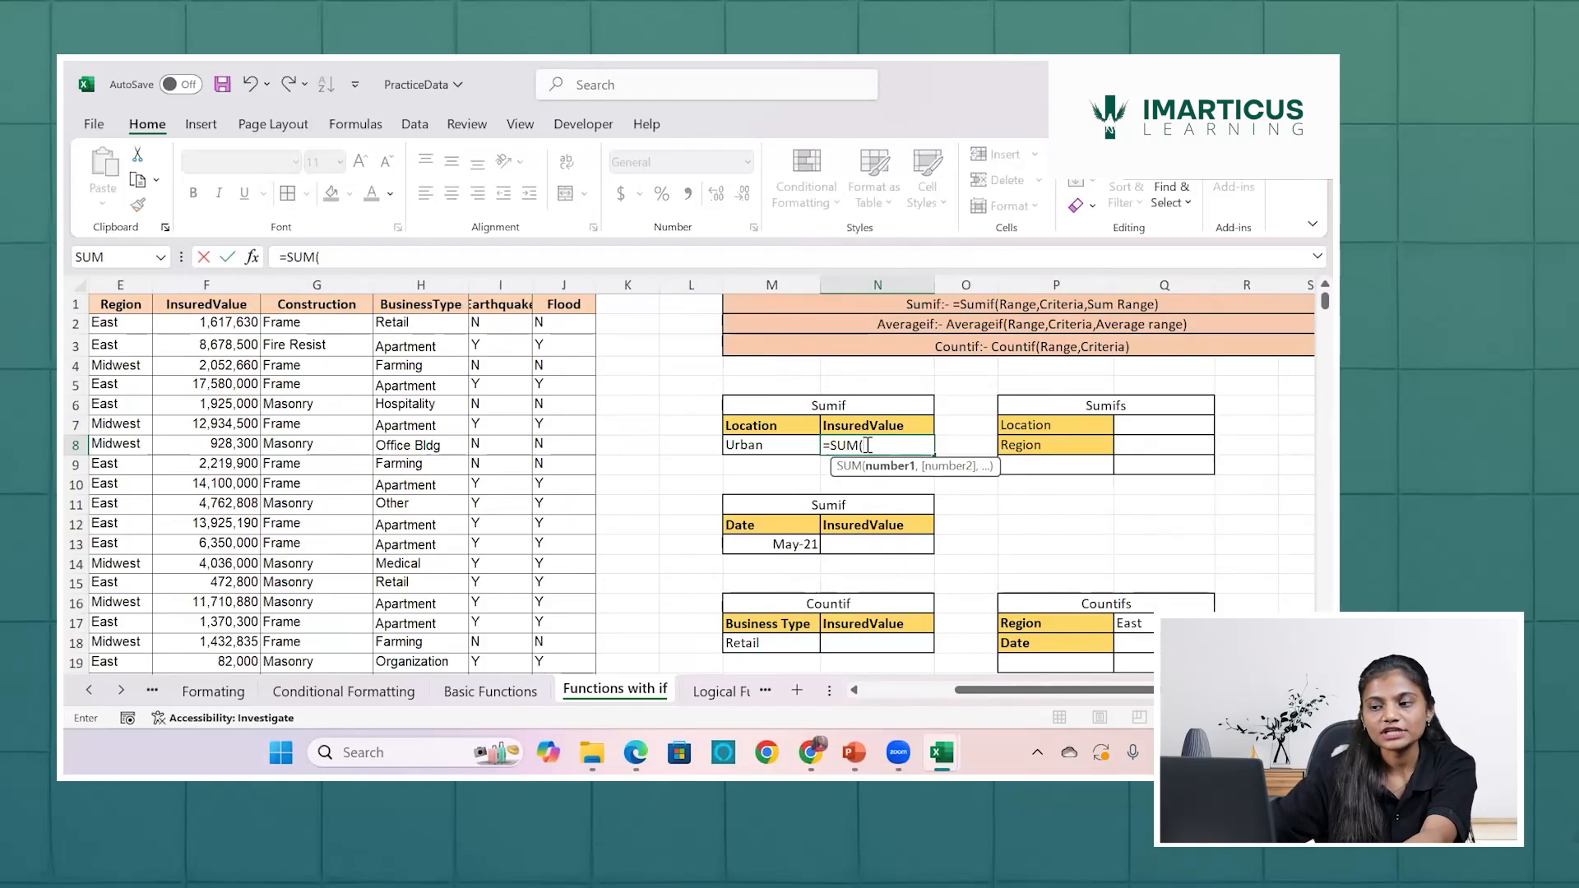
scroll(444, 391, left, 2)
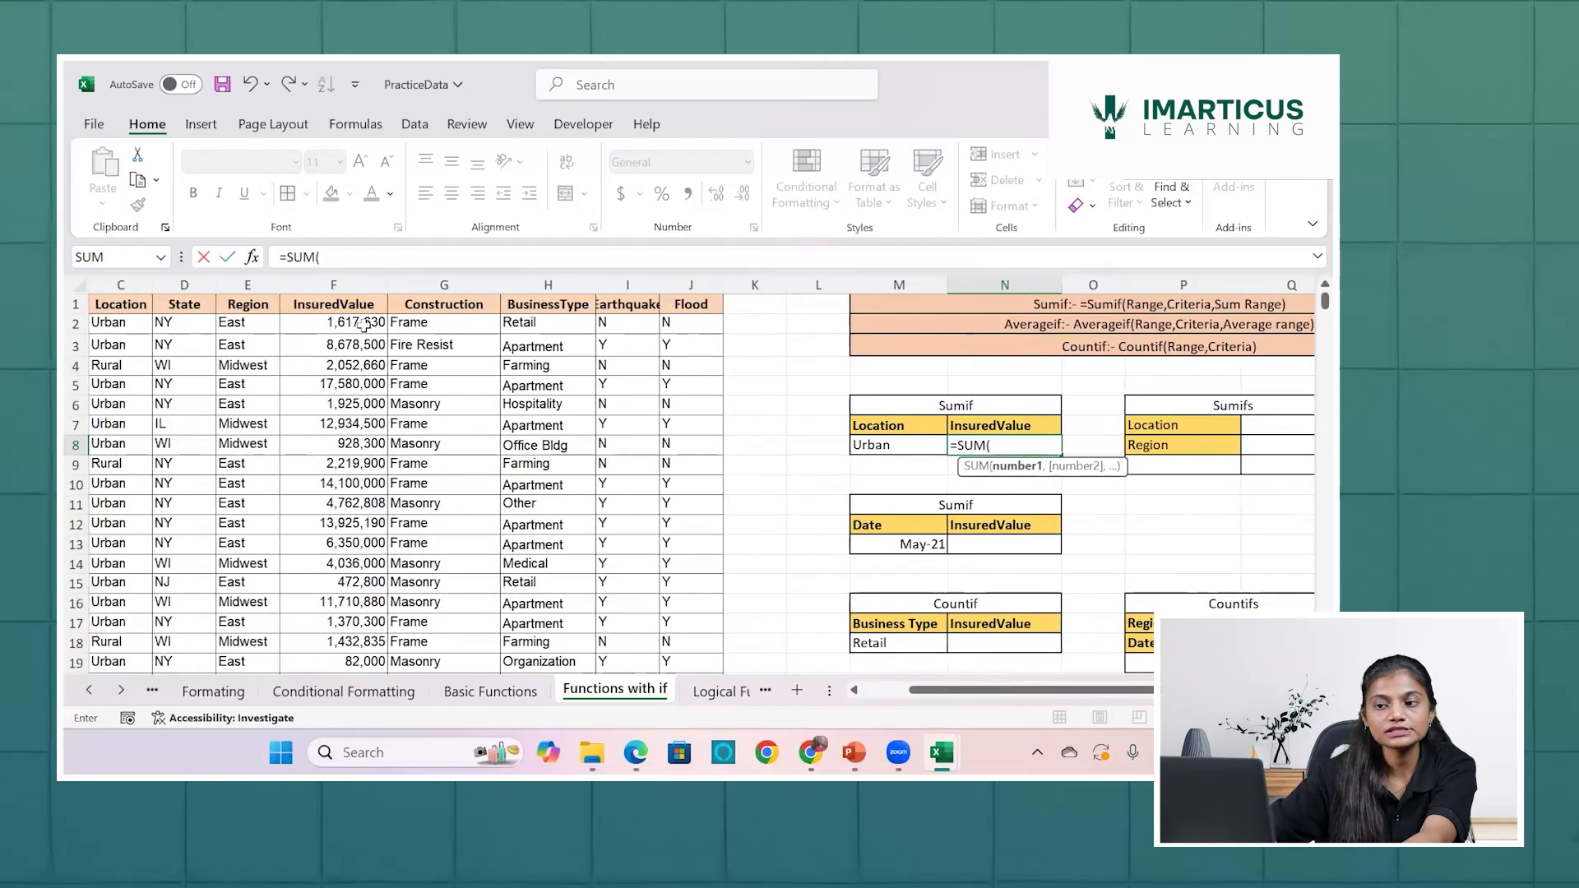
click(365, 325)
key(ctrl+shift+Down)
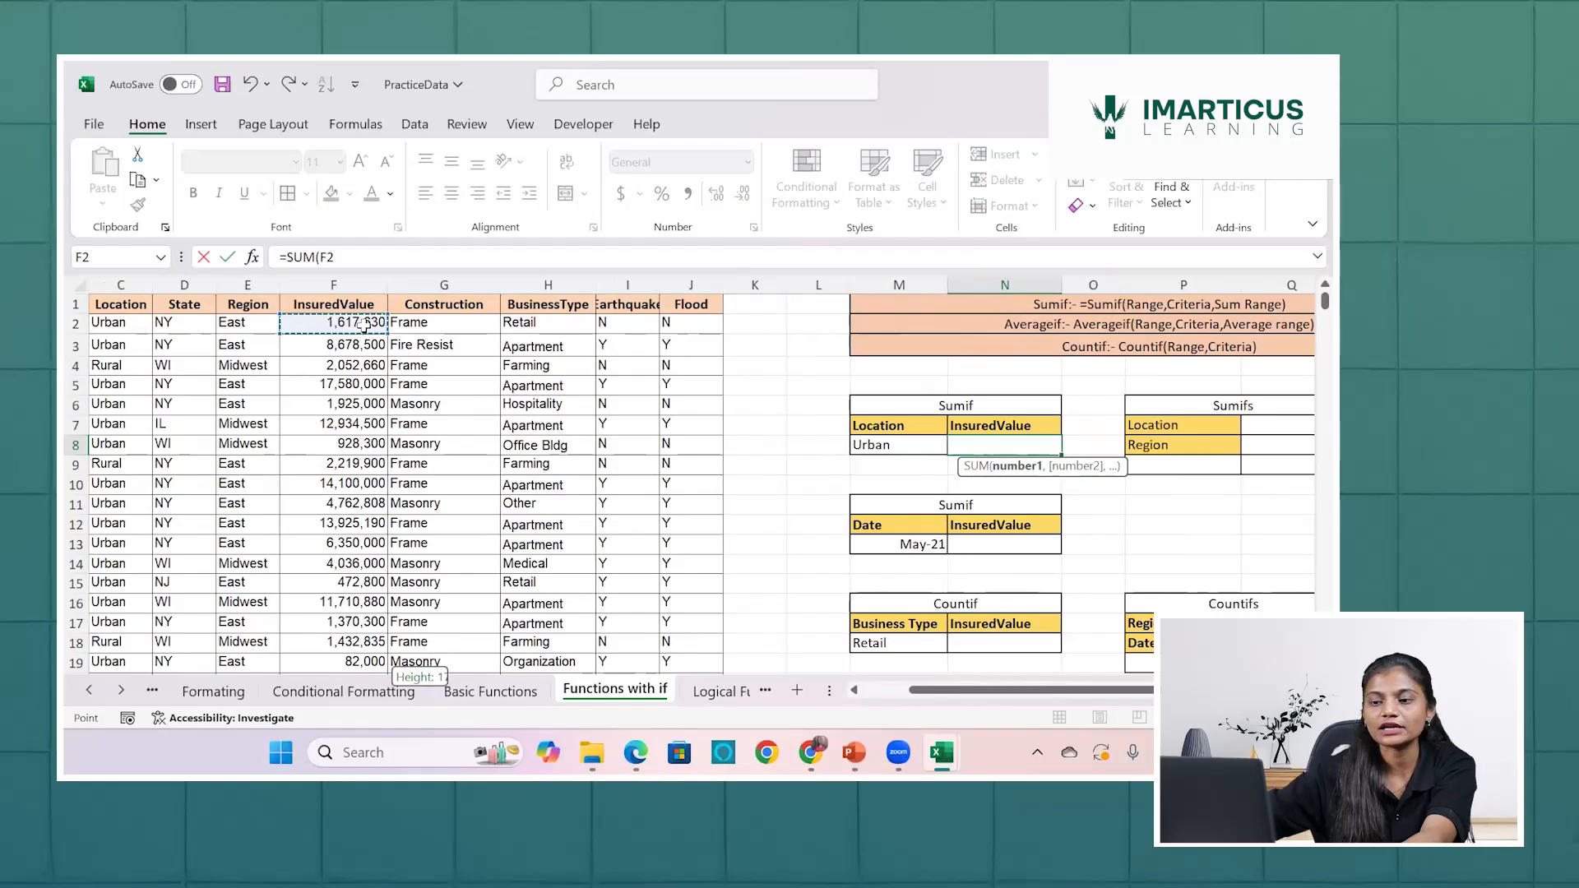
scroll(364, 325, up, 20)
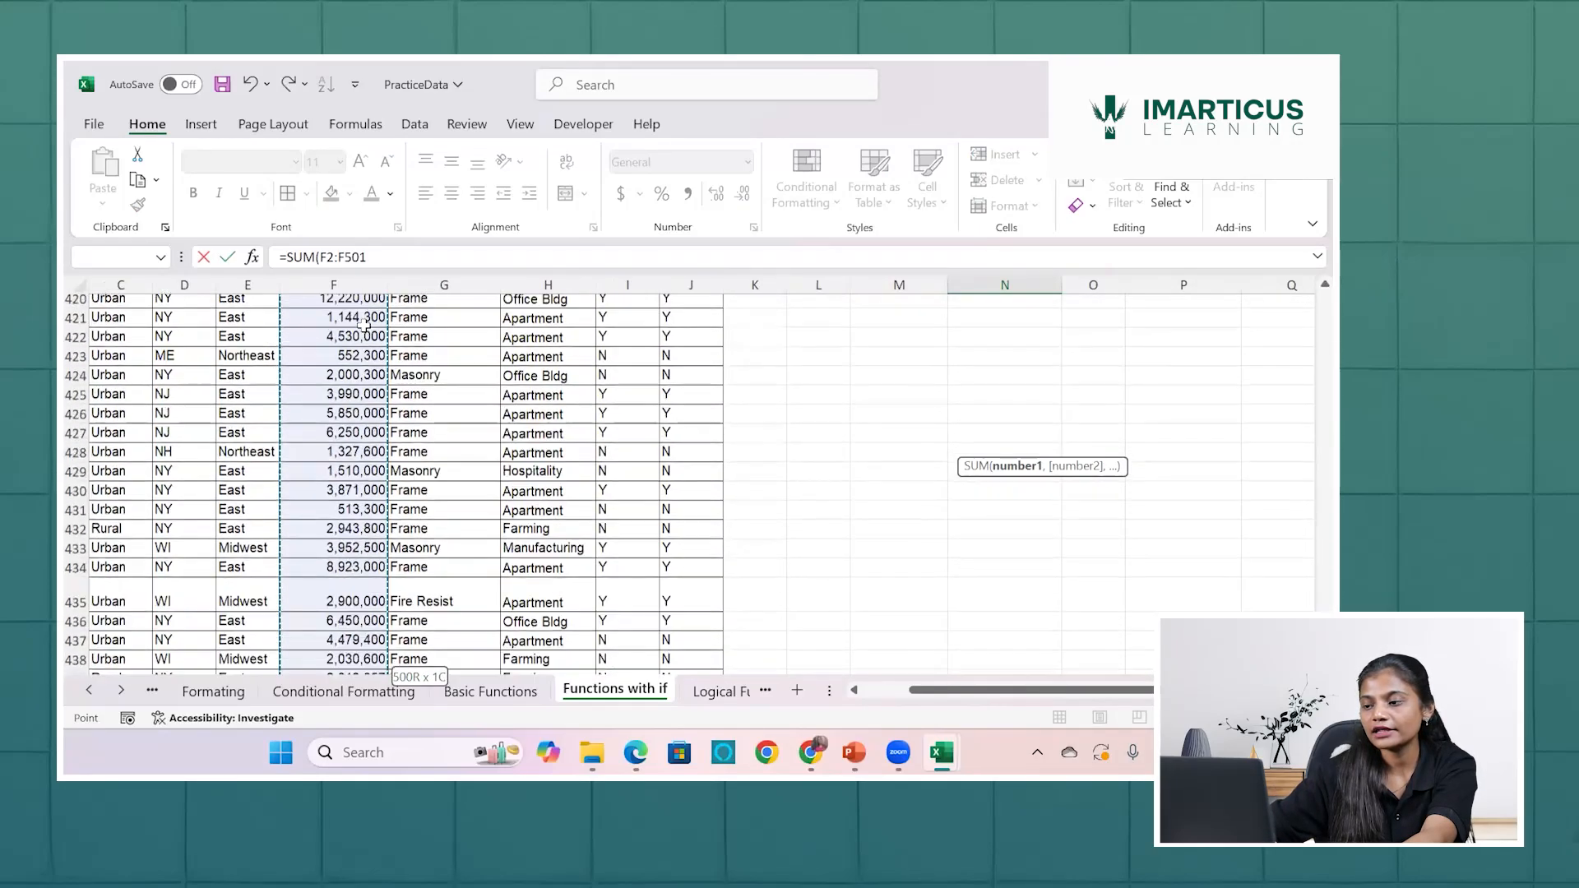
key(Return)
scroll(562, 372, up, 20)
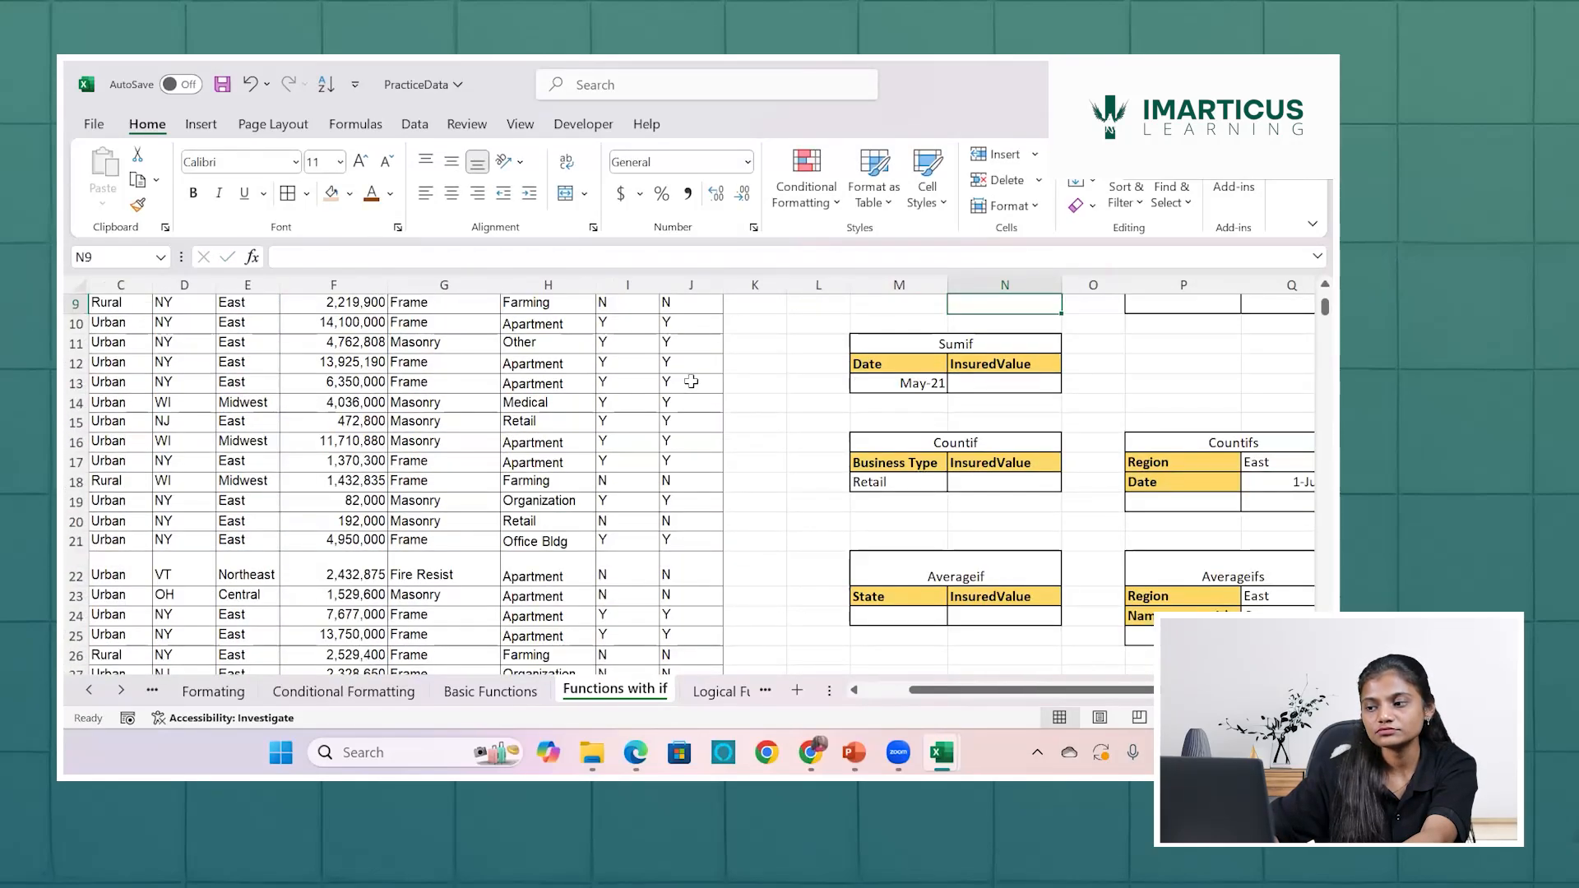
Compare the plain SUM in N8 with the Urban condition in M8 and clear the formula from N8.
click(997, 442)
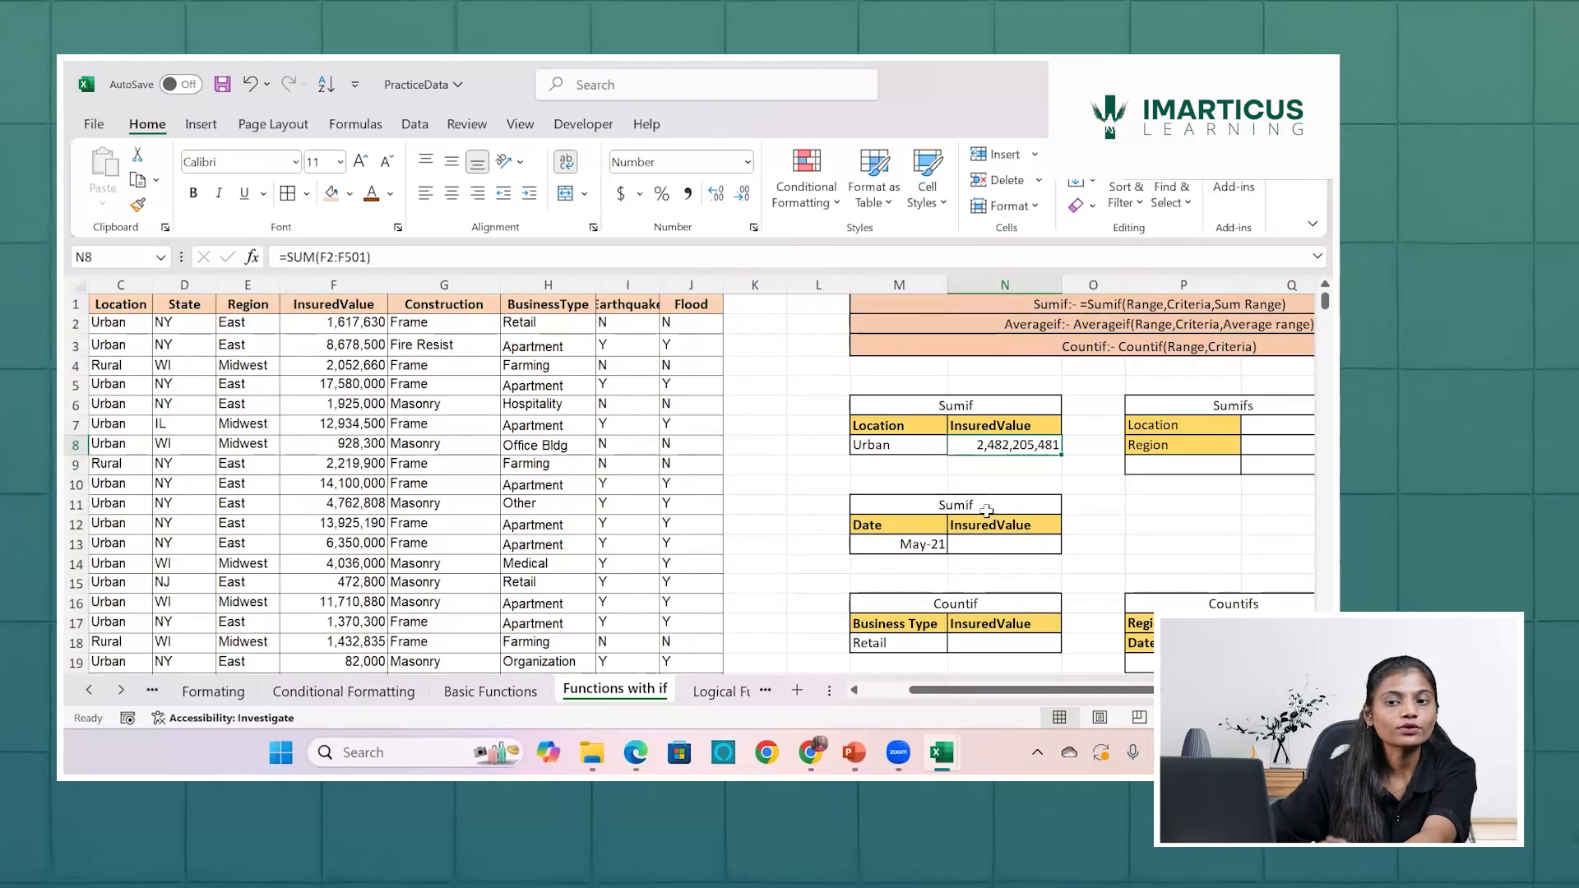
click(927, 443)
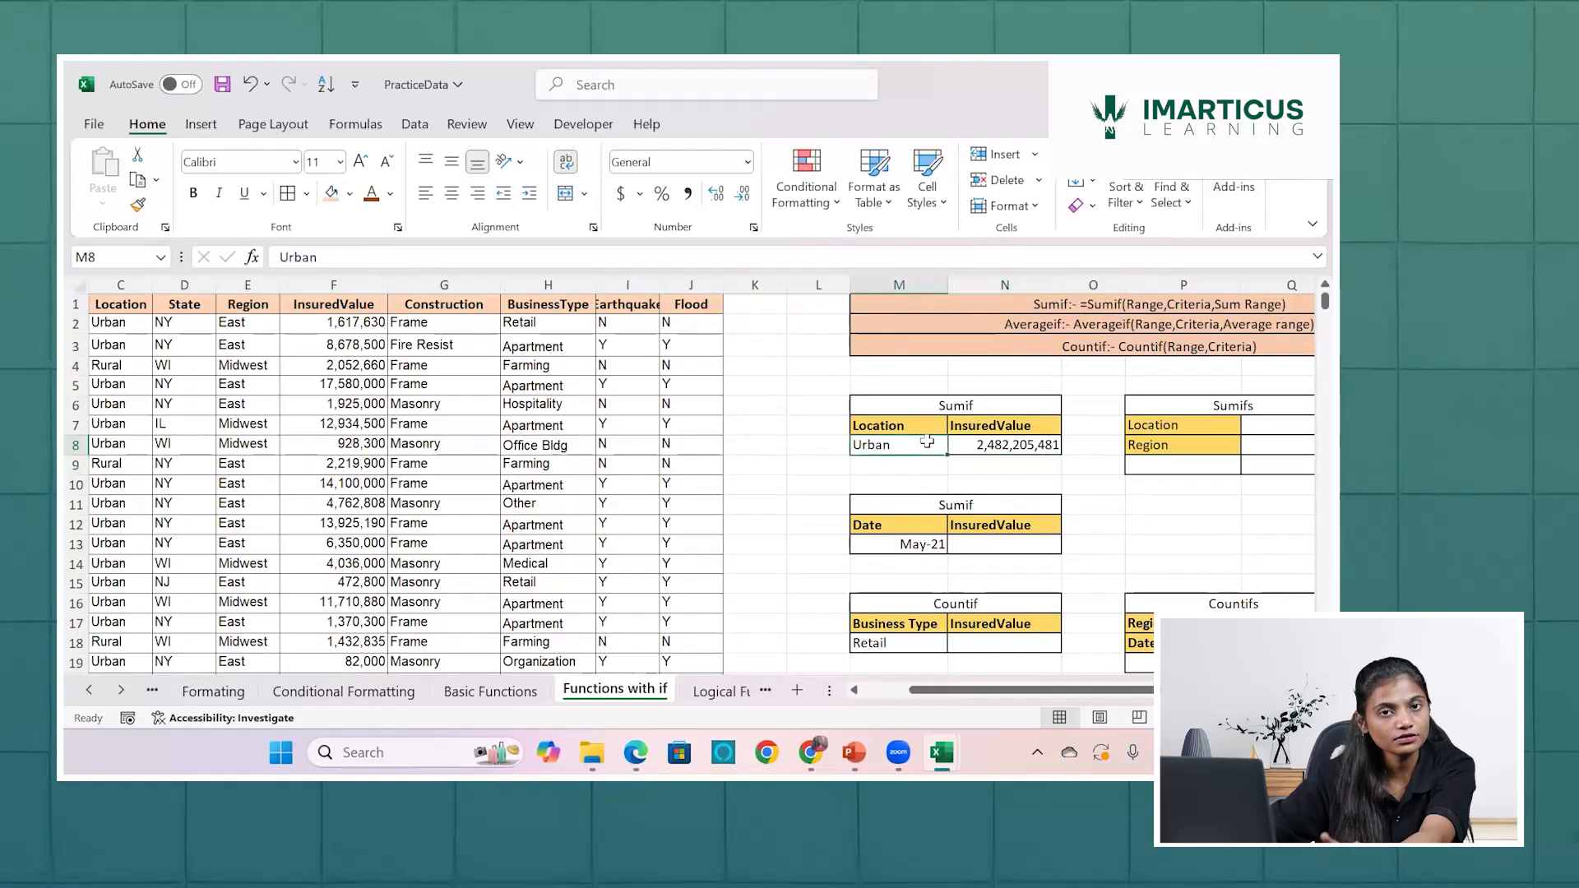
click(995, 442)
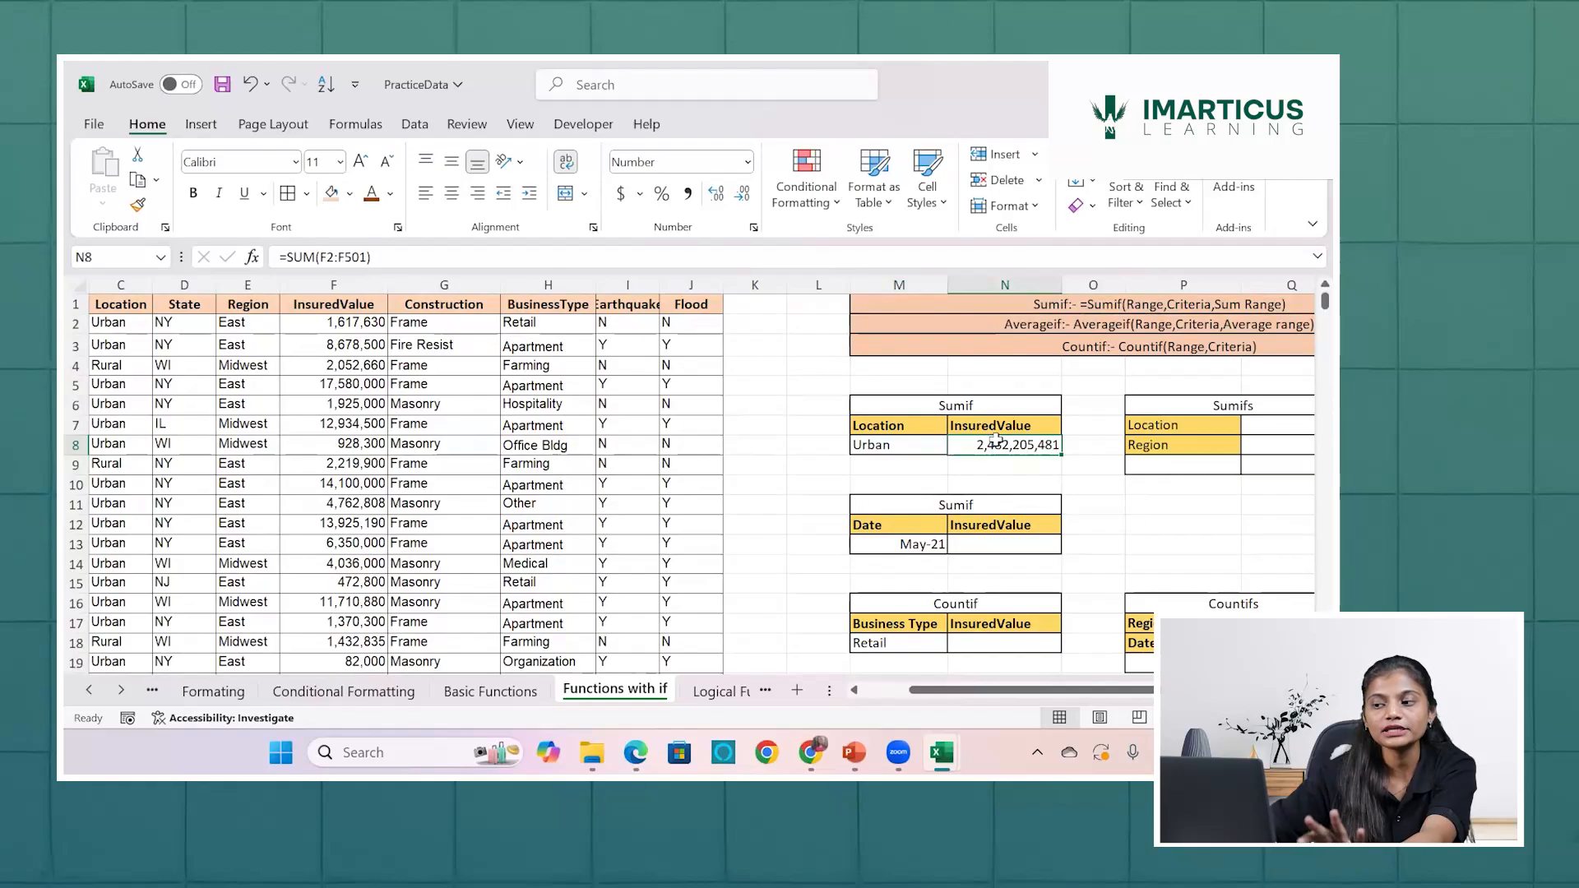
click(927, 446)
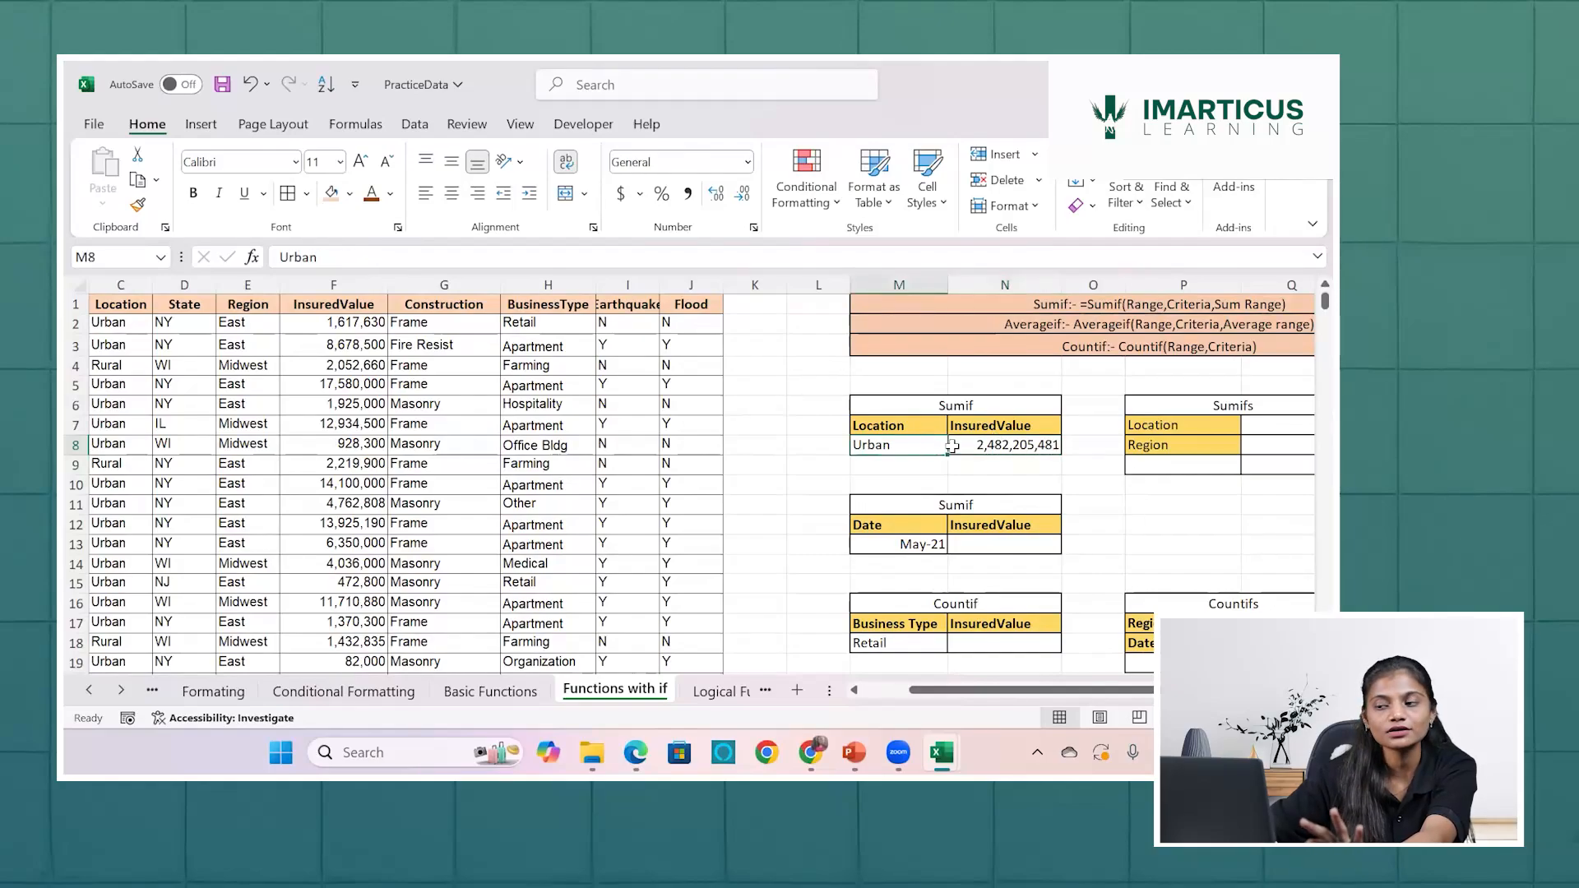
click(969, 445)
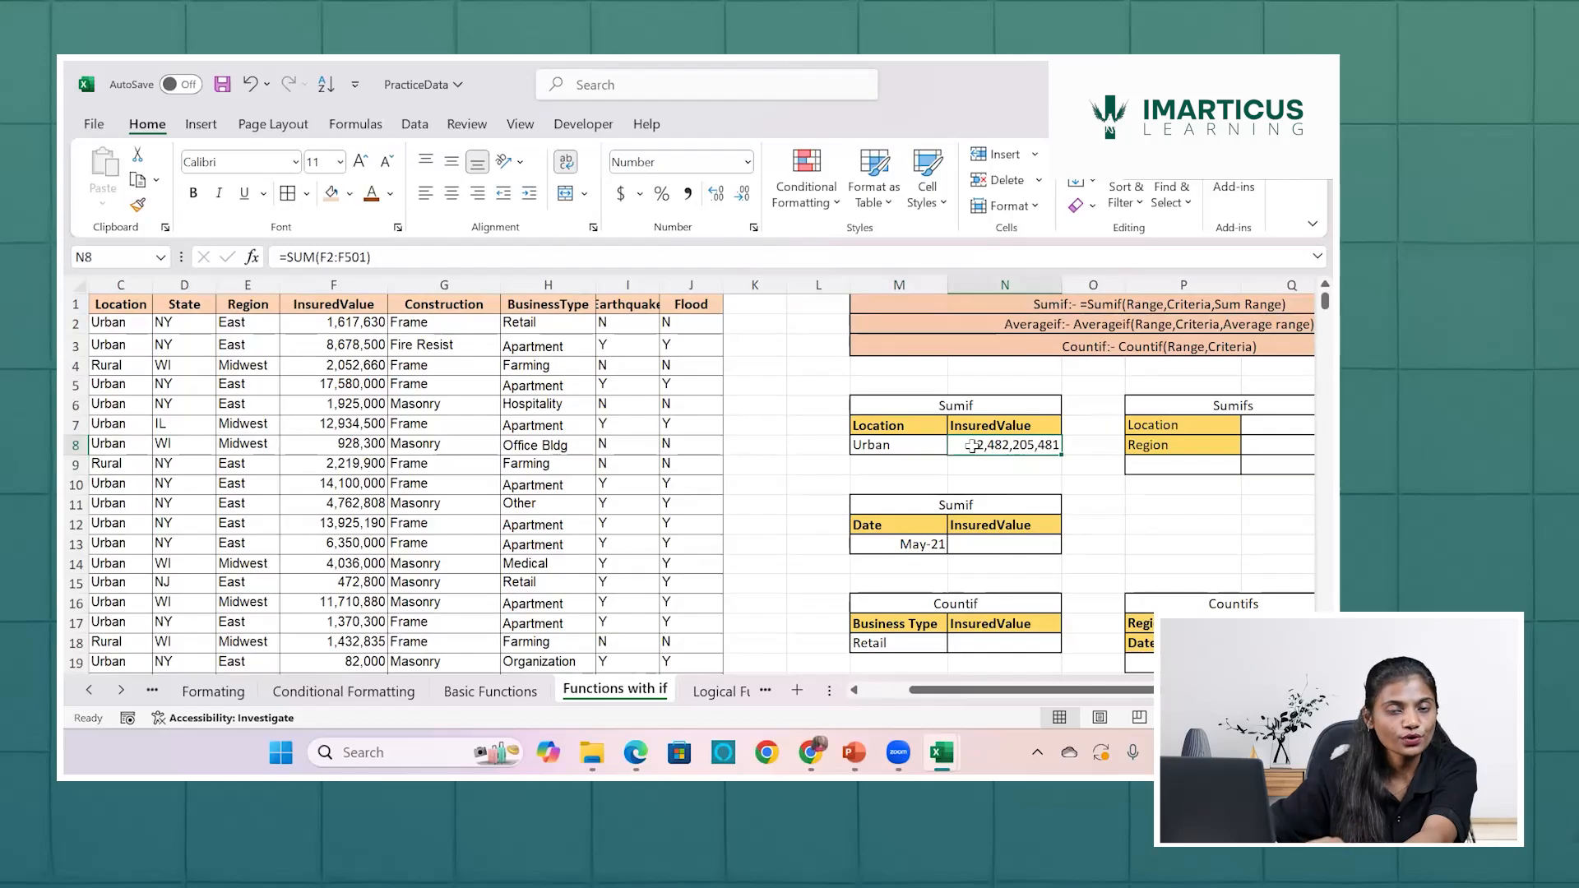
key(BackSpace)
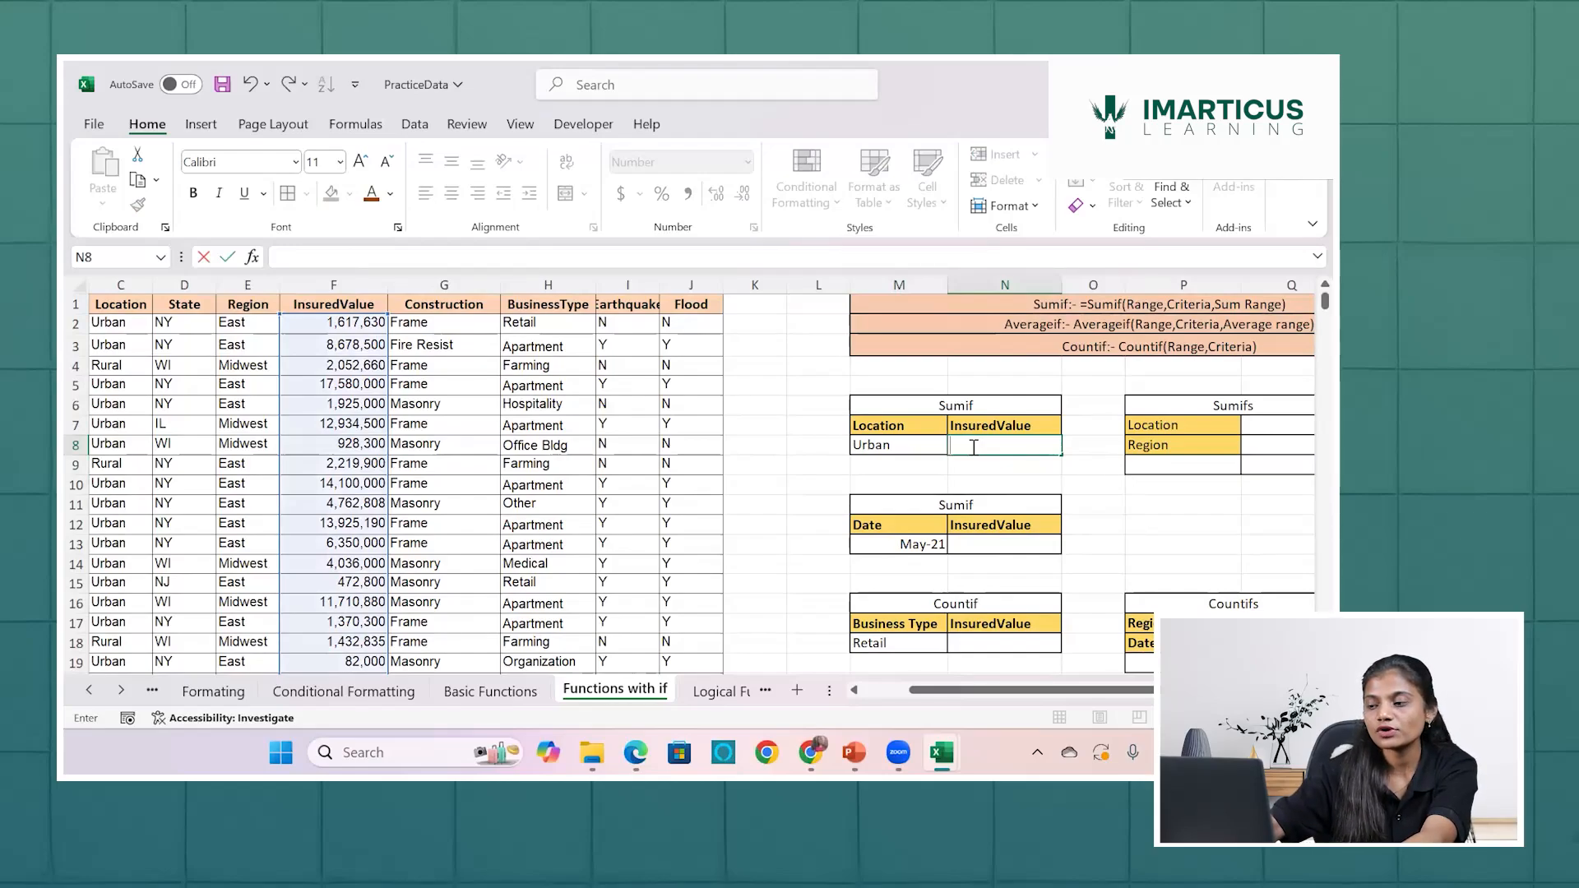
Begin a SUMIF formula in cell N8 for the Urban InsuredValue total.
text(=sum)
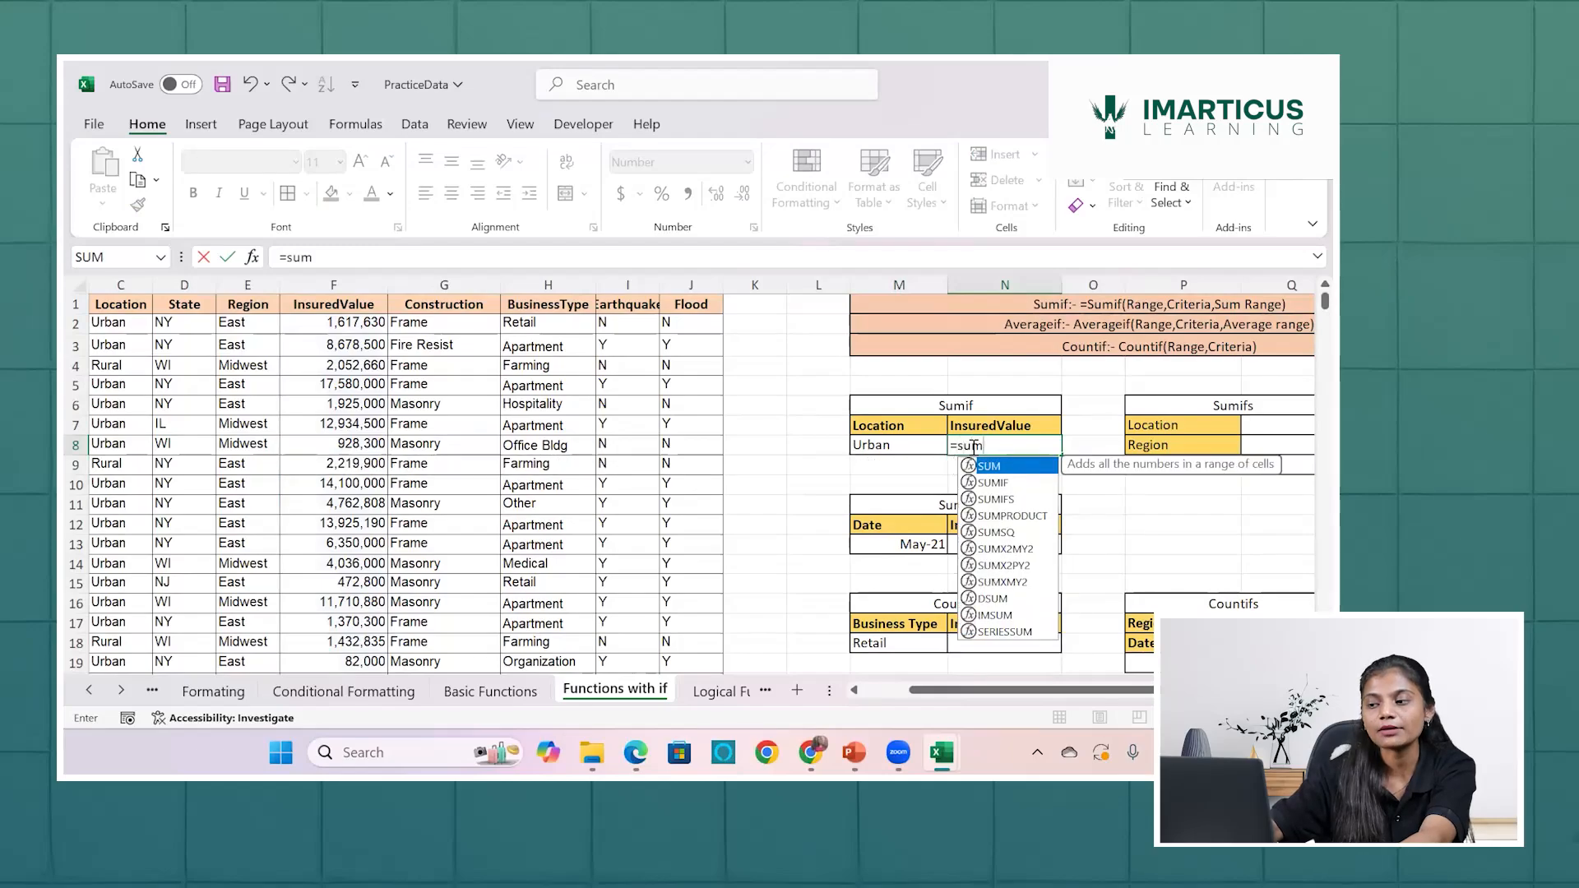
key(Down)
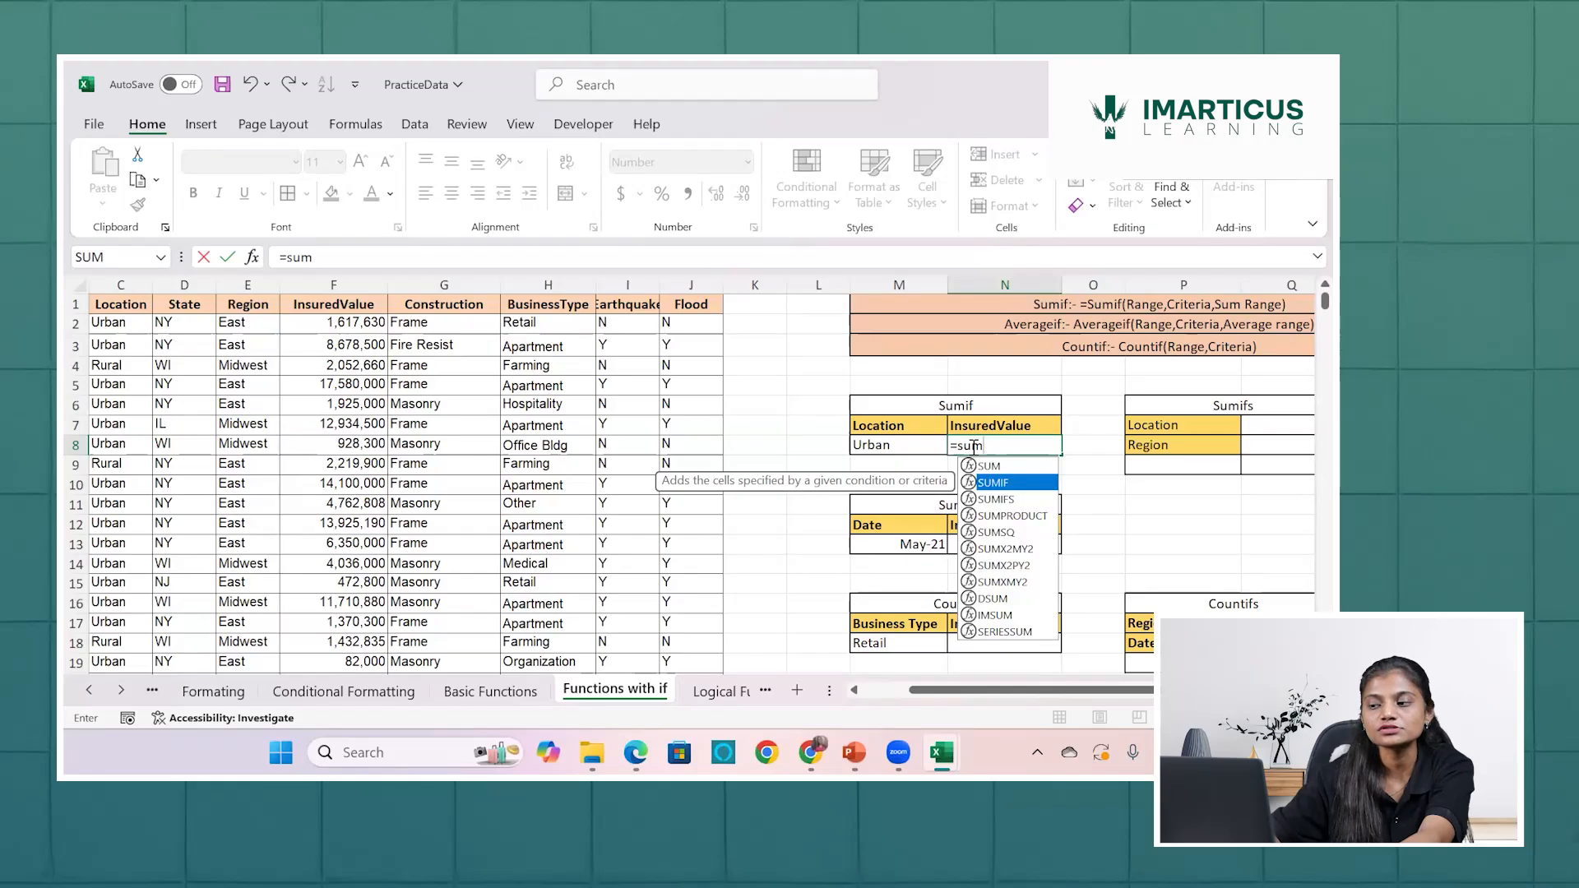
key(Down)
key(Down)
key(Up)
key(Up)
key(Up)
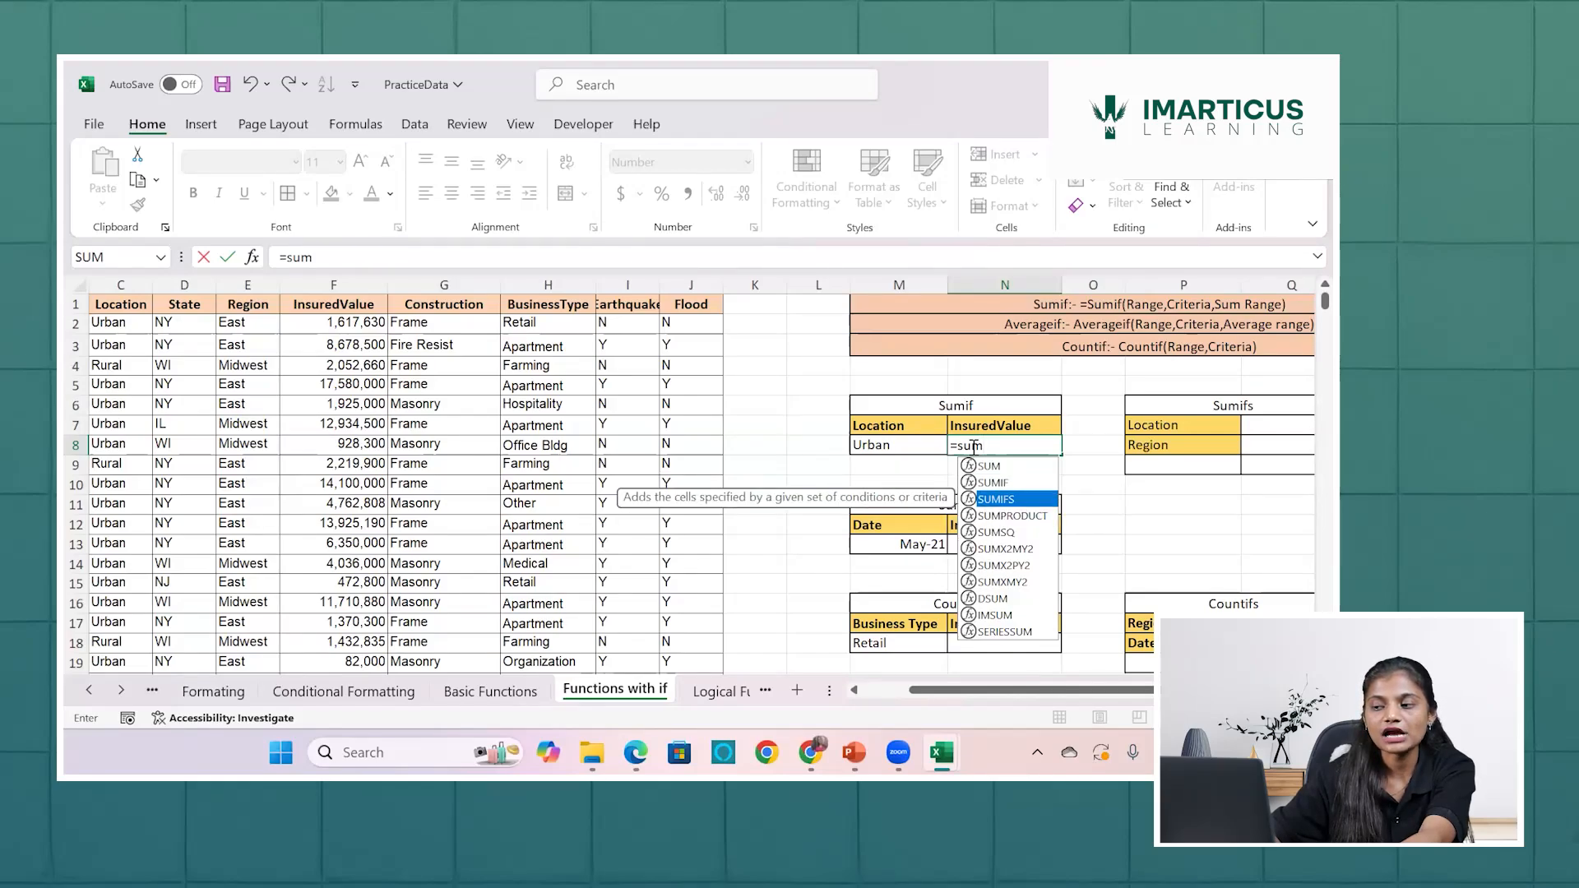
key(Down)
key(Down)
key(Up)
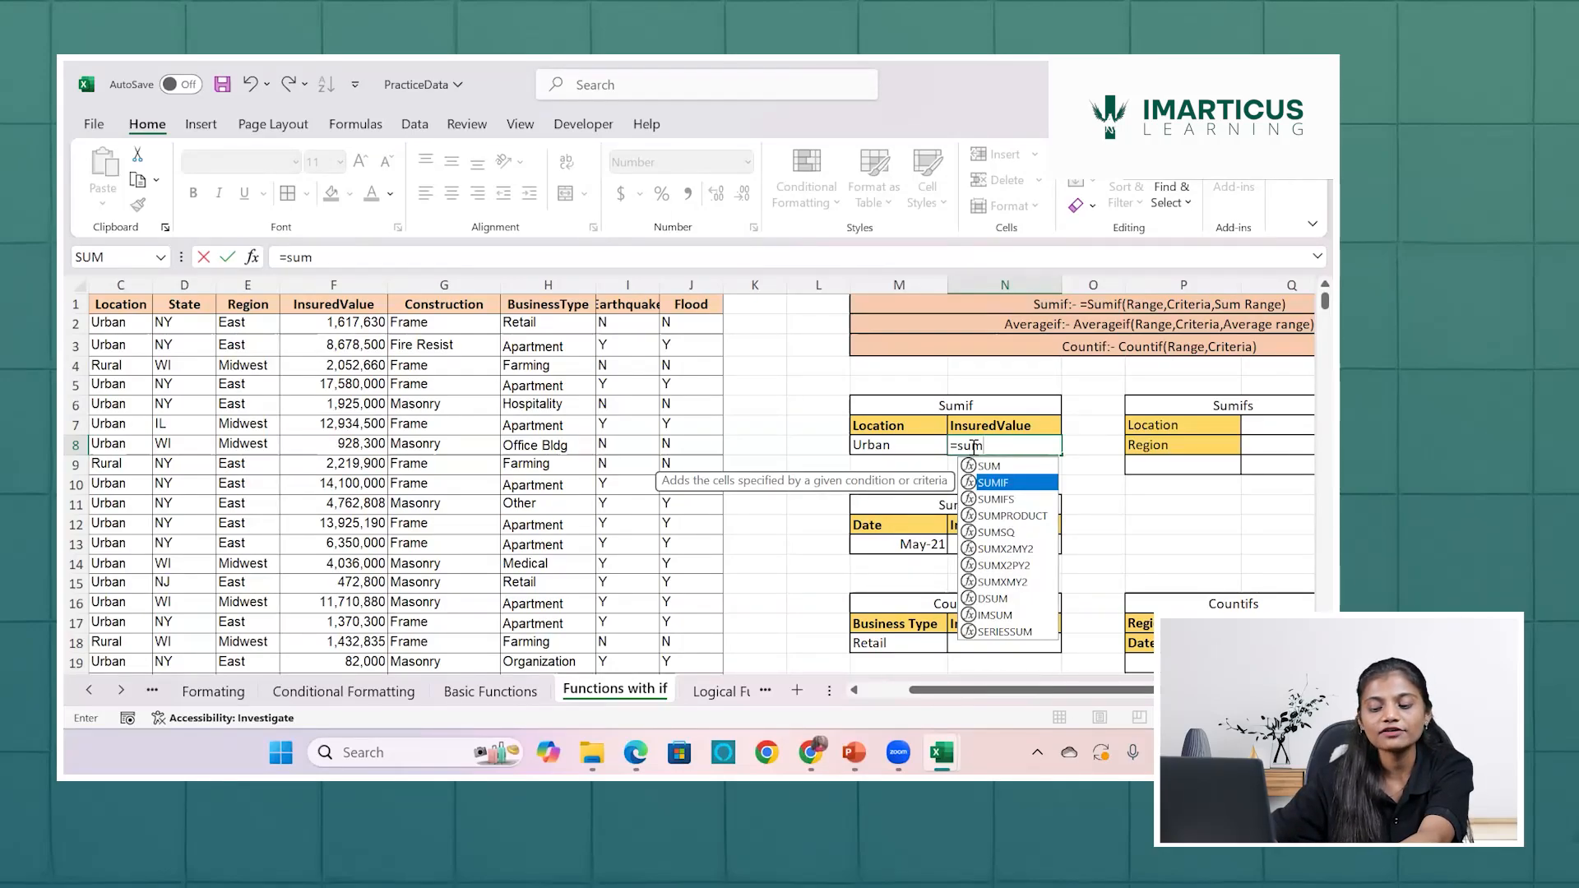
key(Tab)
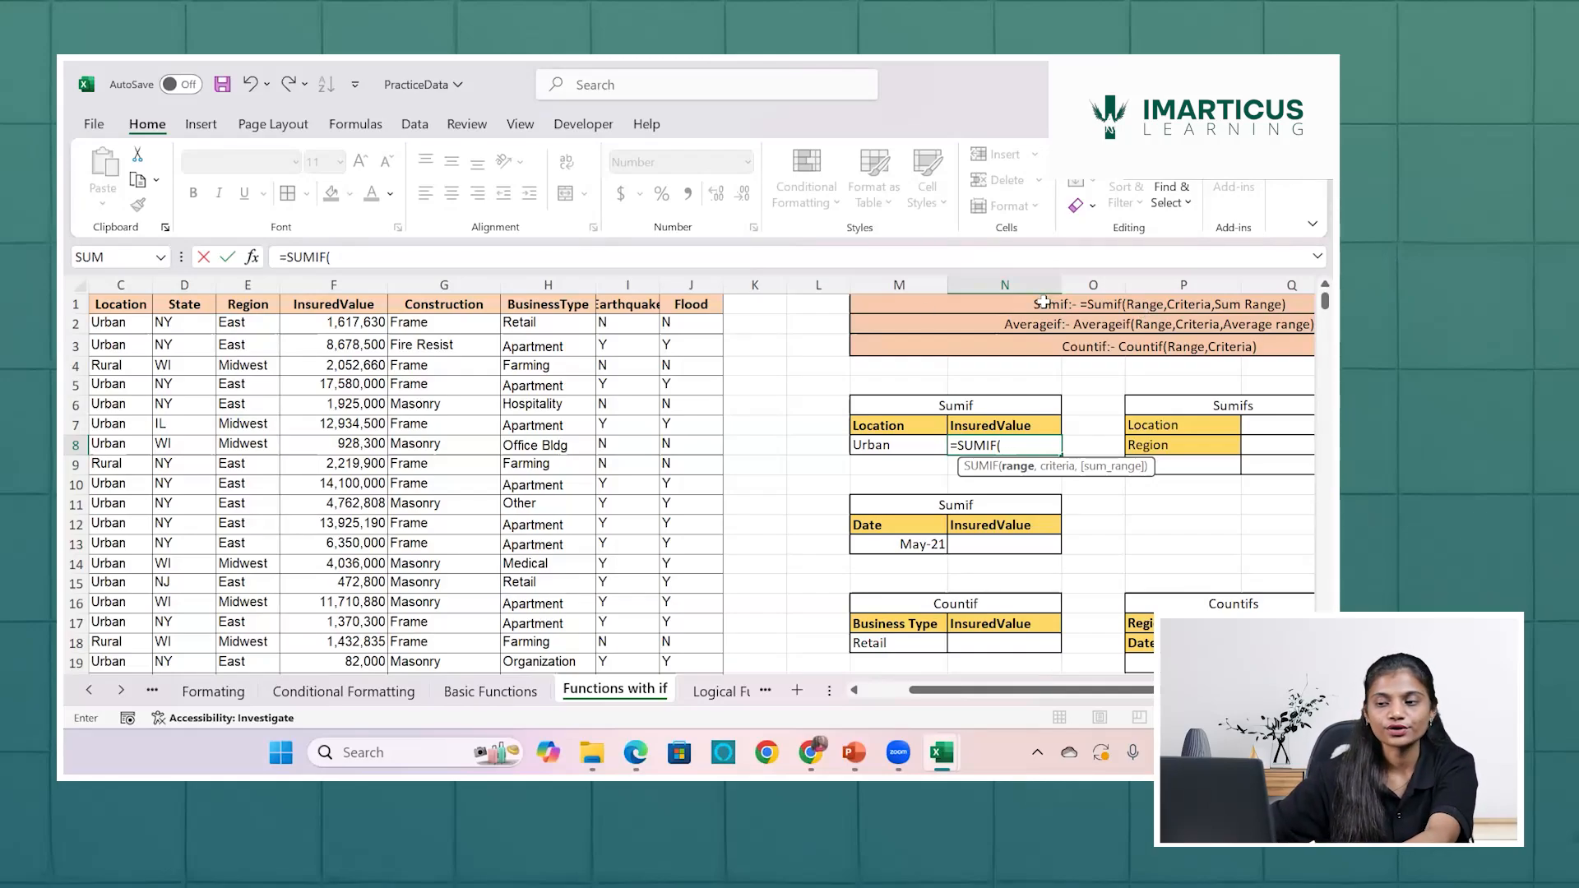
Use the whole list of Location entries, C2:C501, as the range argument of the SUMIF formula.
scroll(488, 373, left, 2)
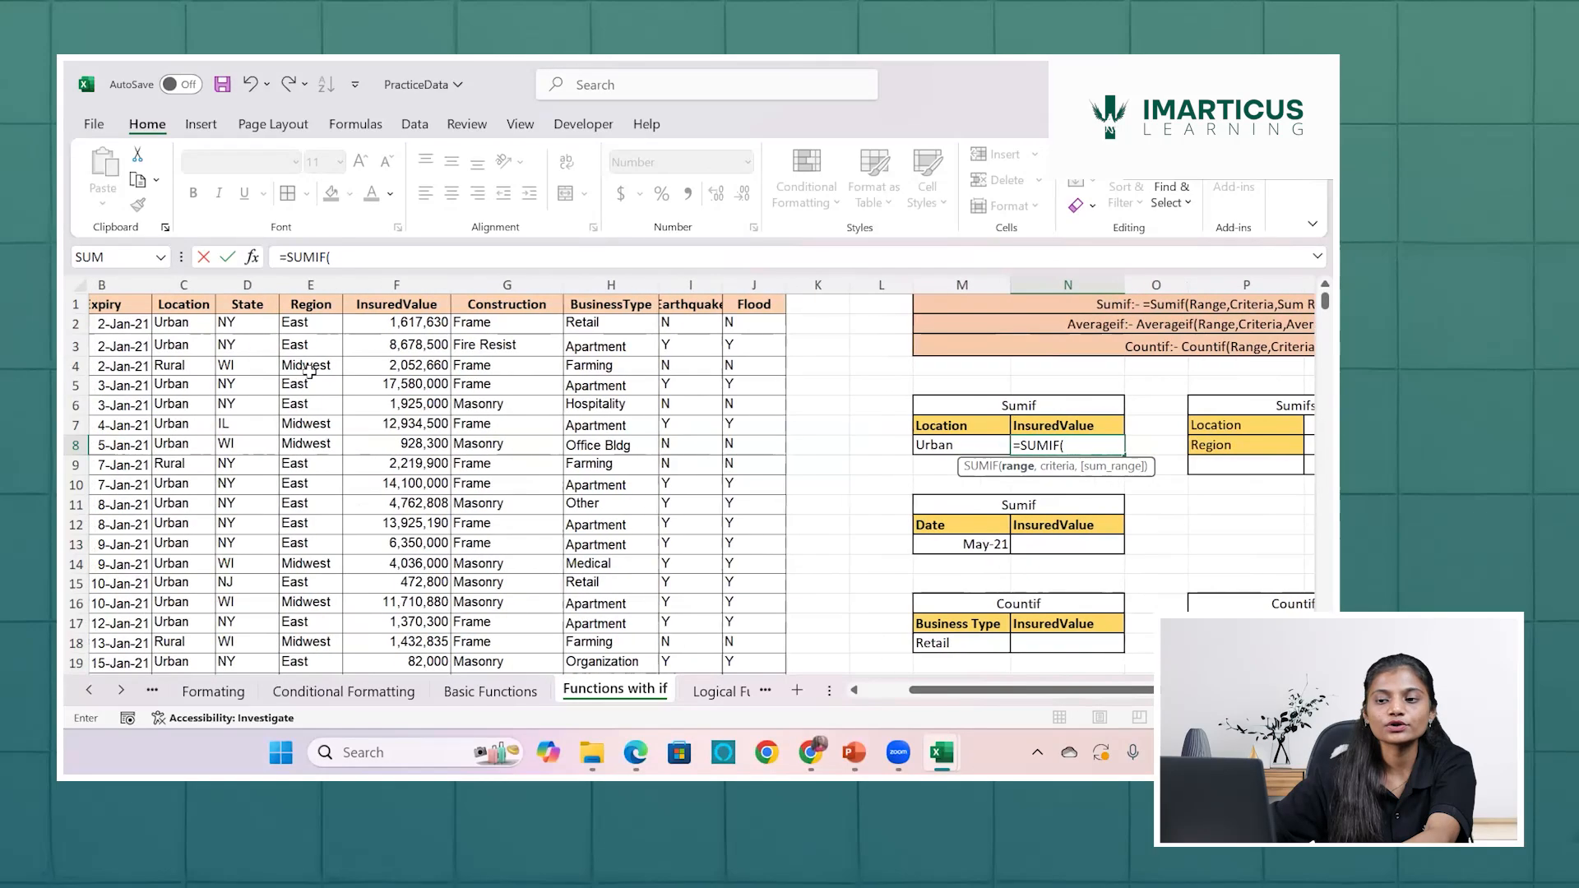
click(222, 323)
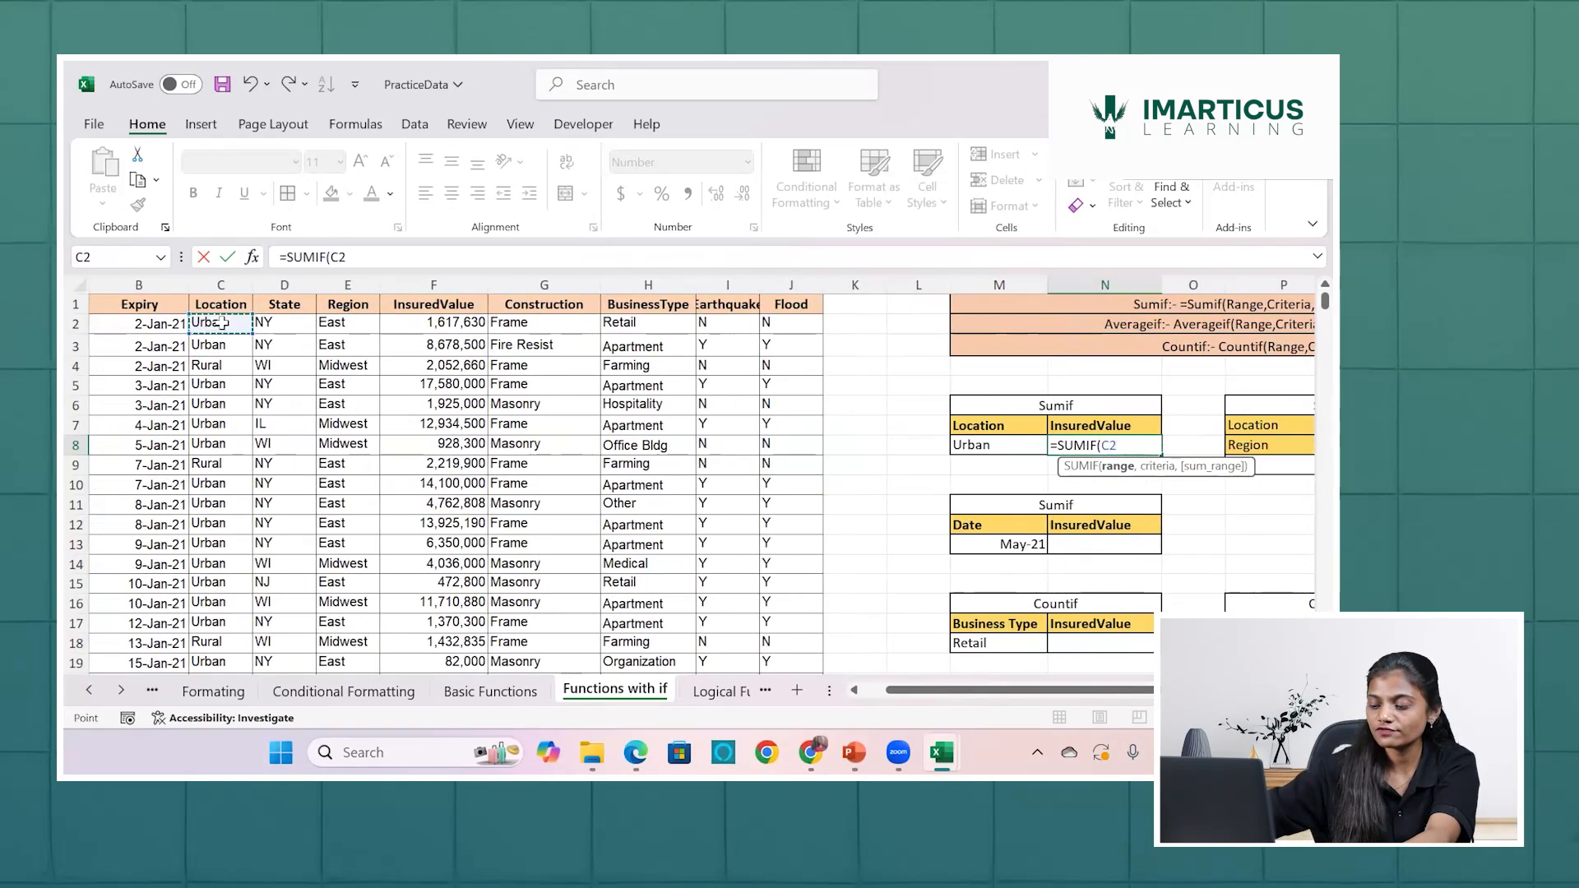
key(ctrl+shift+Down)
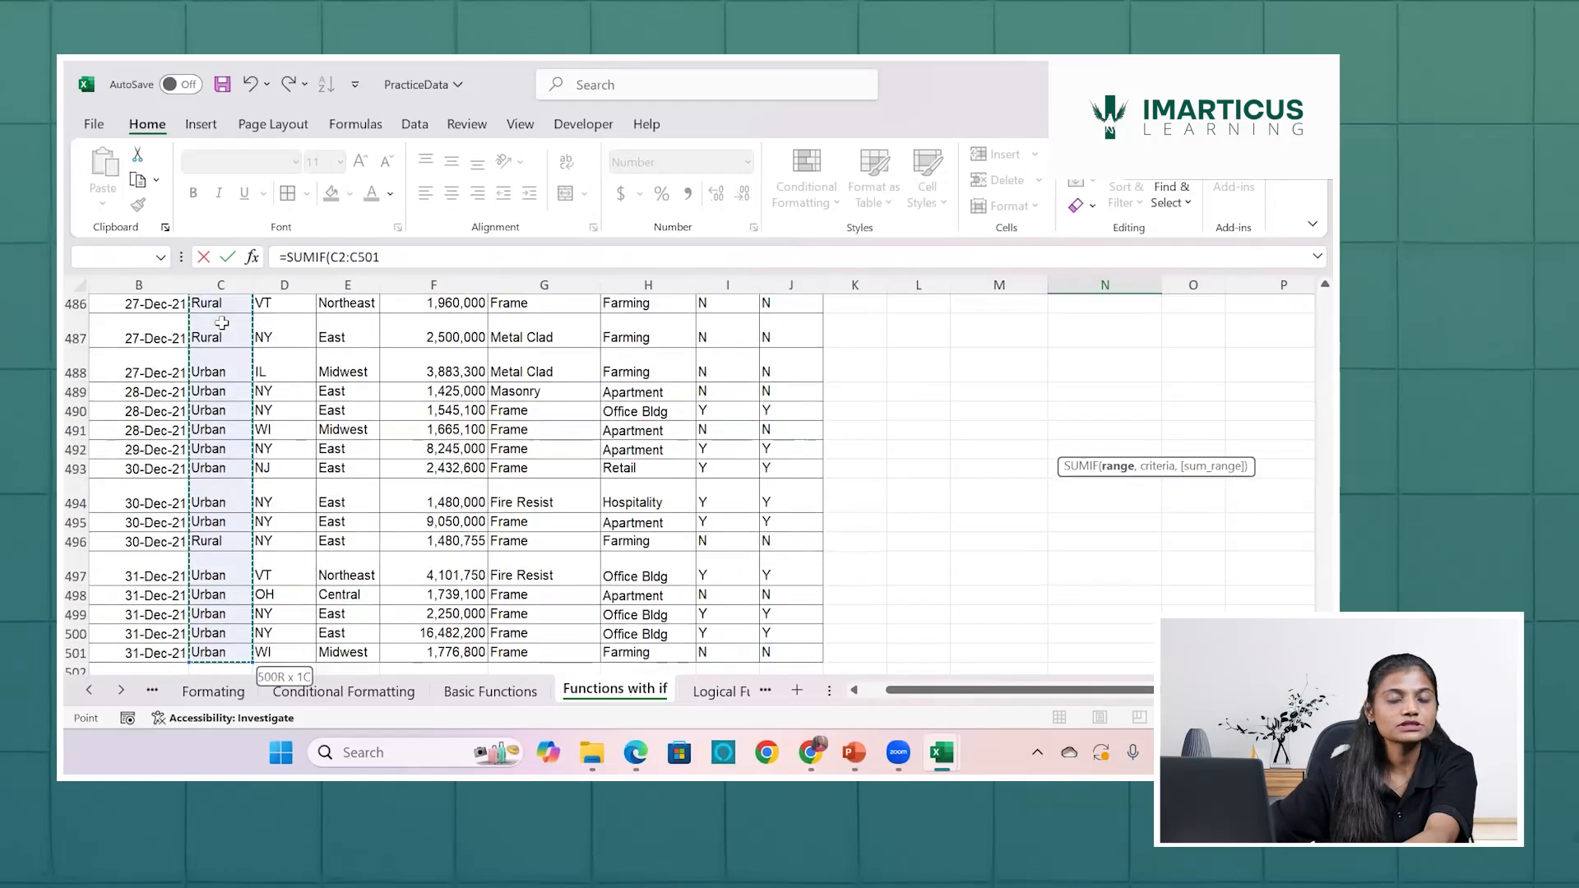
scroll(222, 323, up, 20)
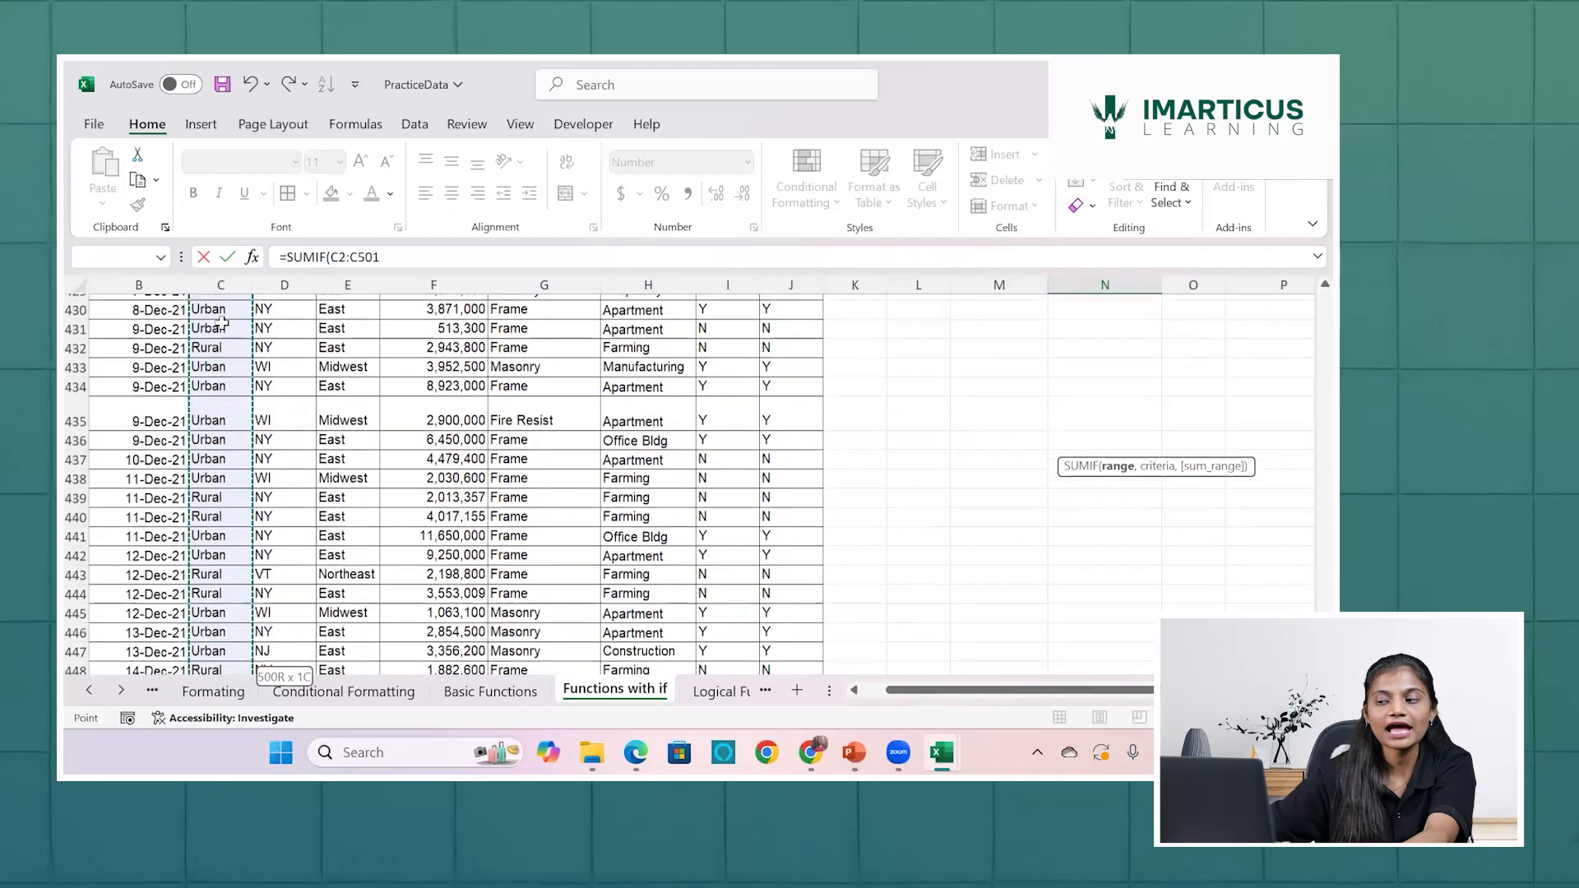
scroll(222, 323, up, 20)
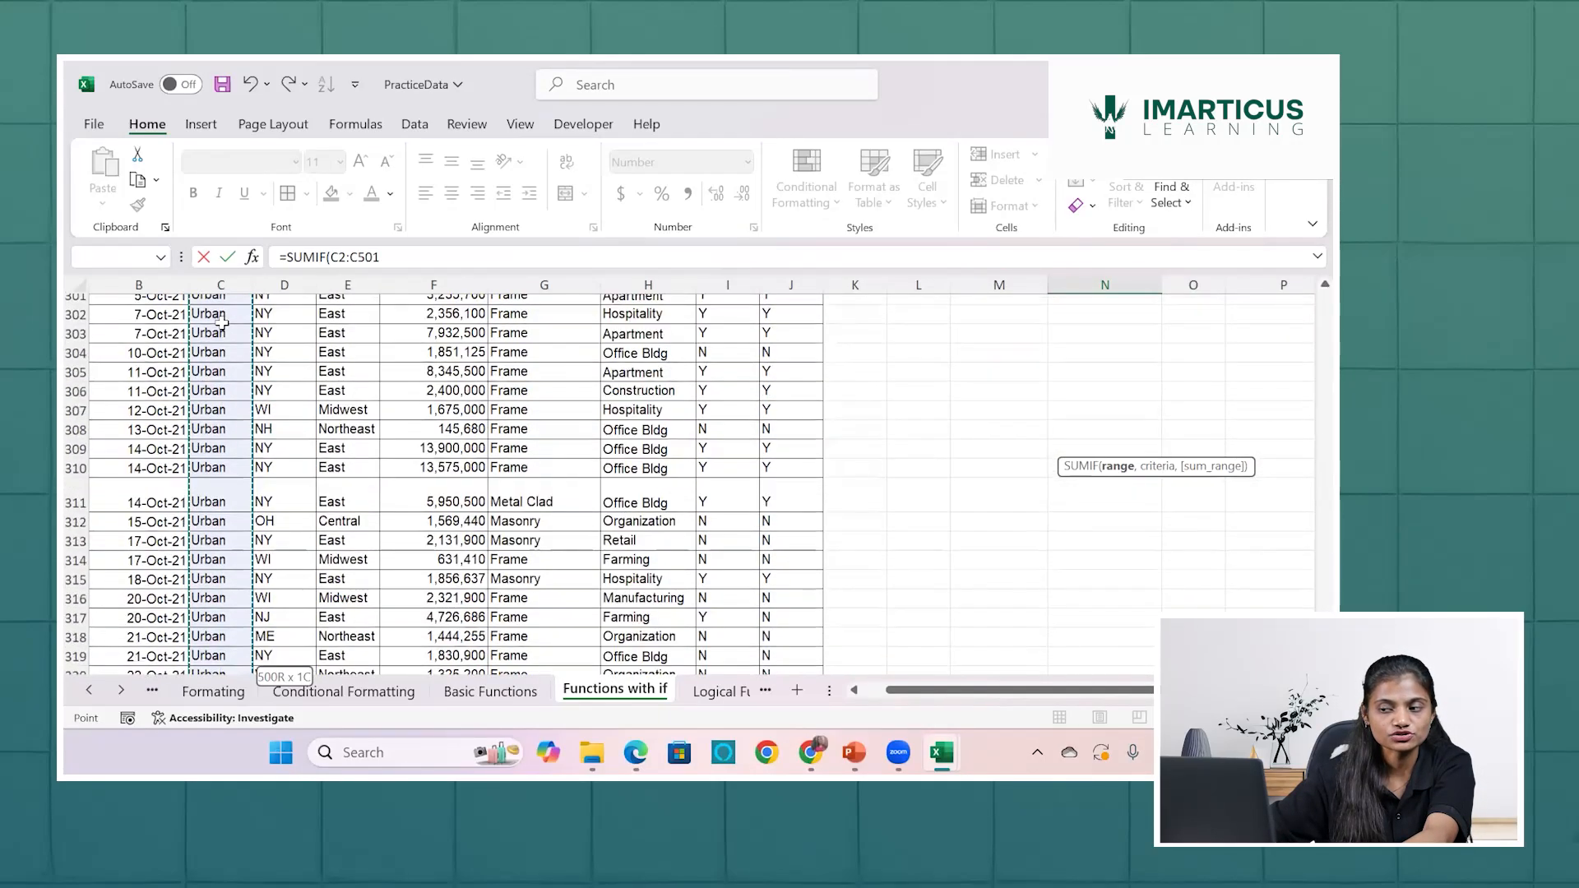
scroll(222, 323, up, 20)
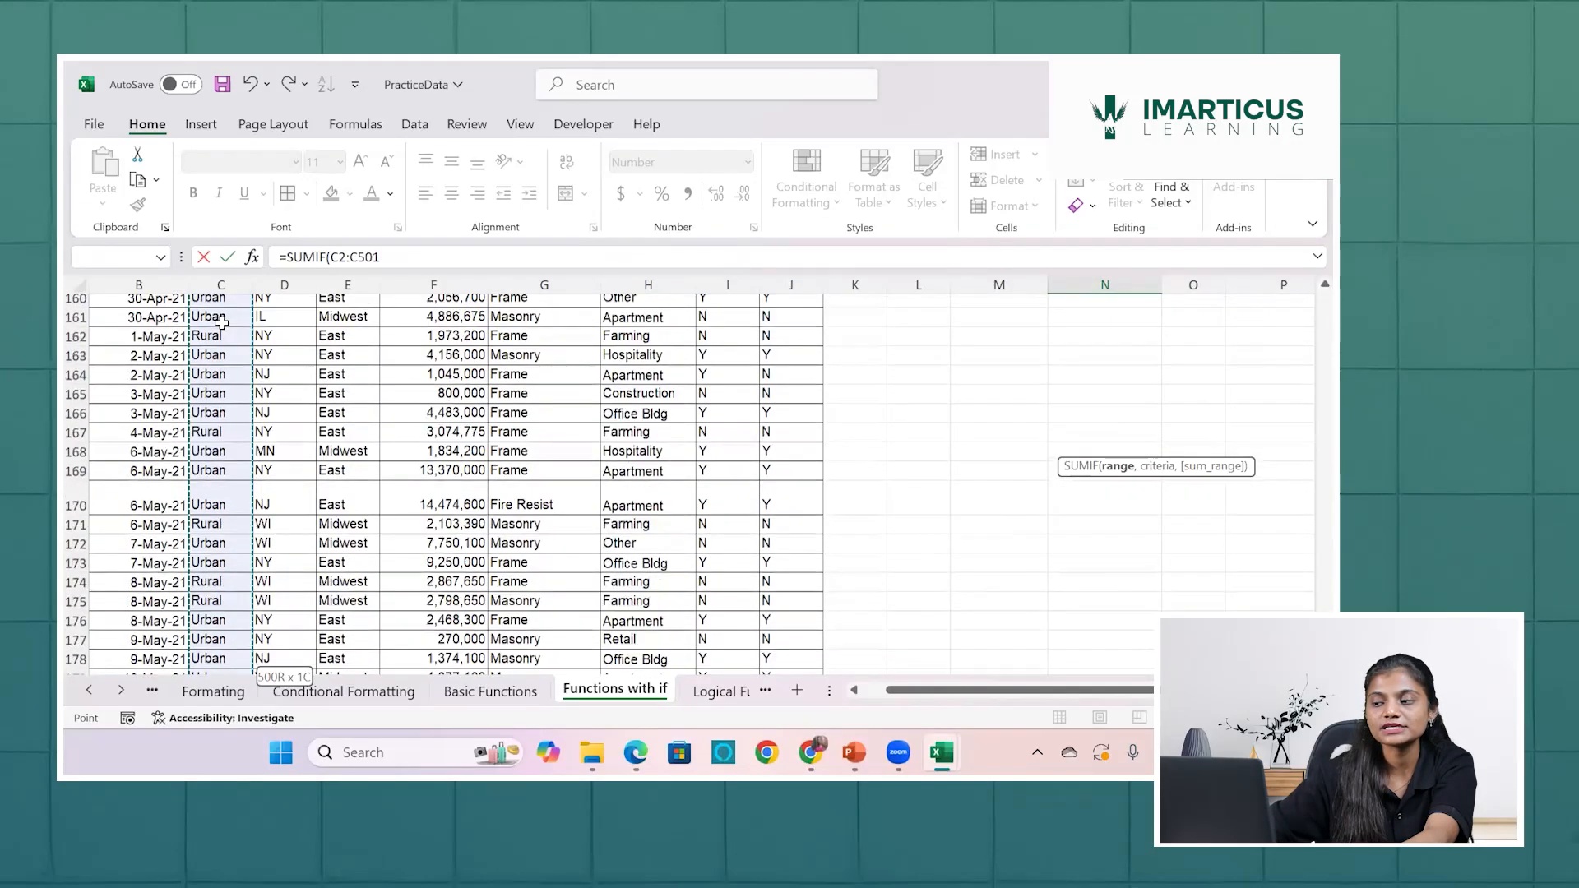
scroll(222, 324, up, 20)
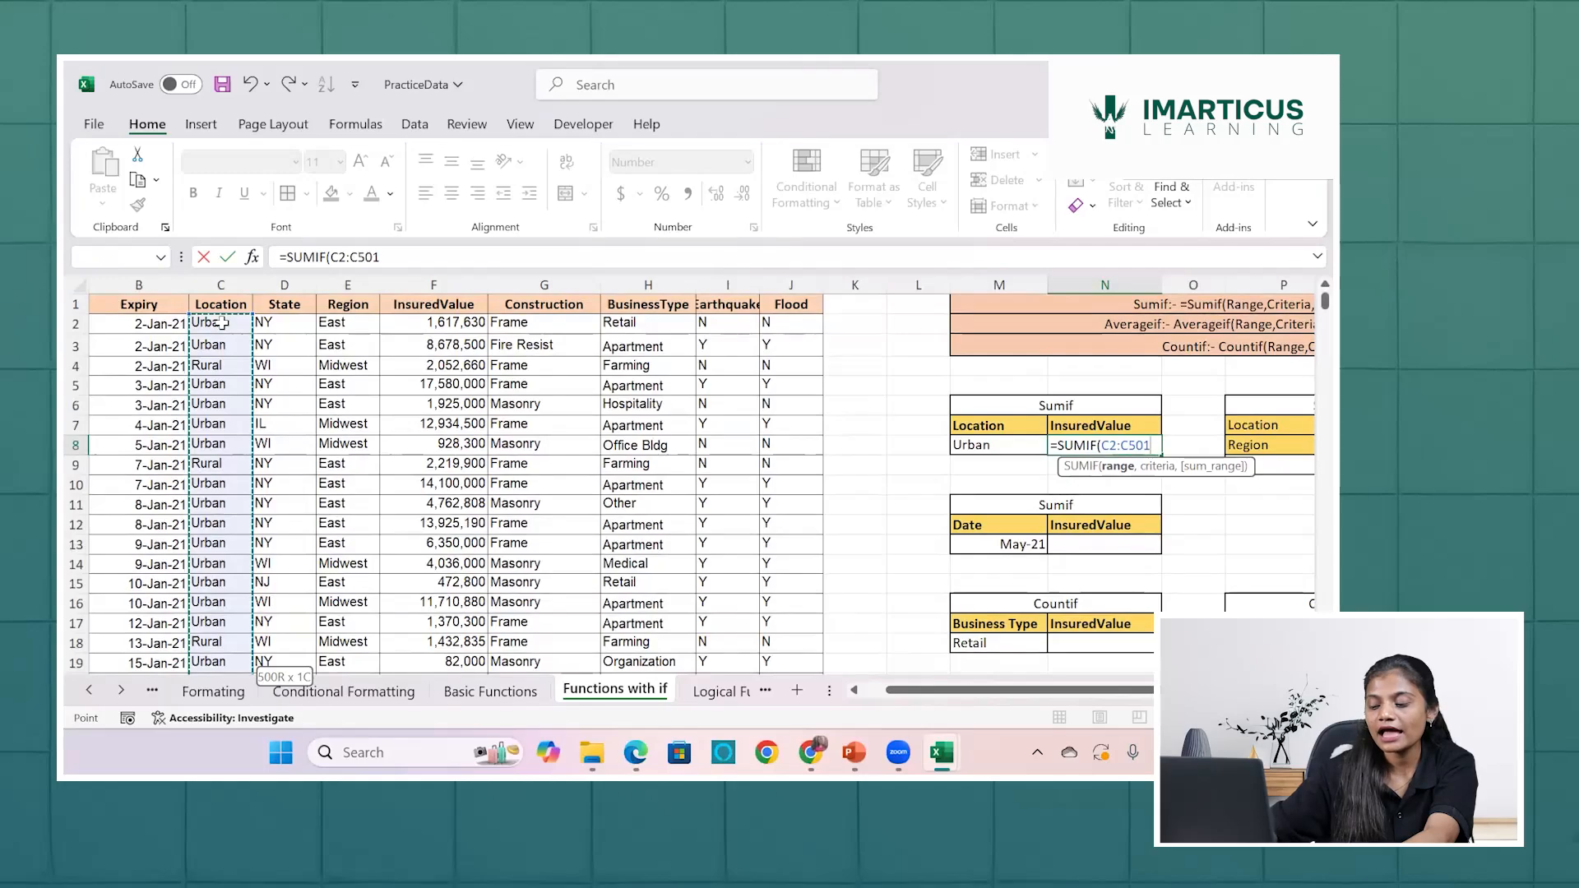
Add "Urban" in double quotes as the SUMIF criteria and commit the formula in N8.
text(,)
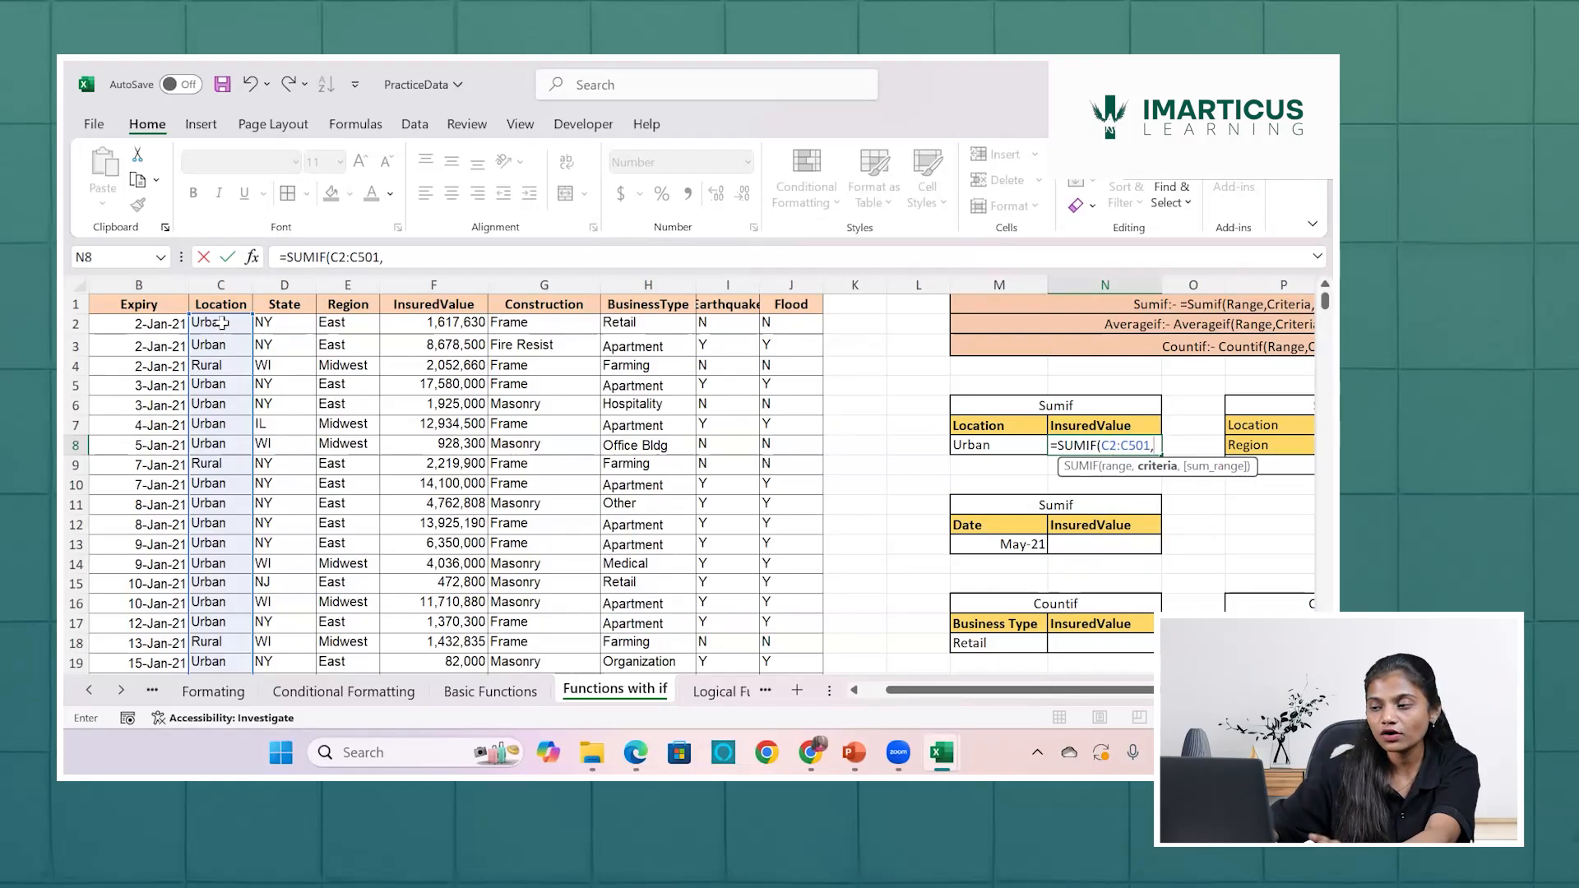
text(")
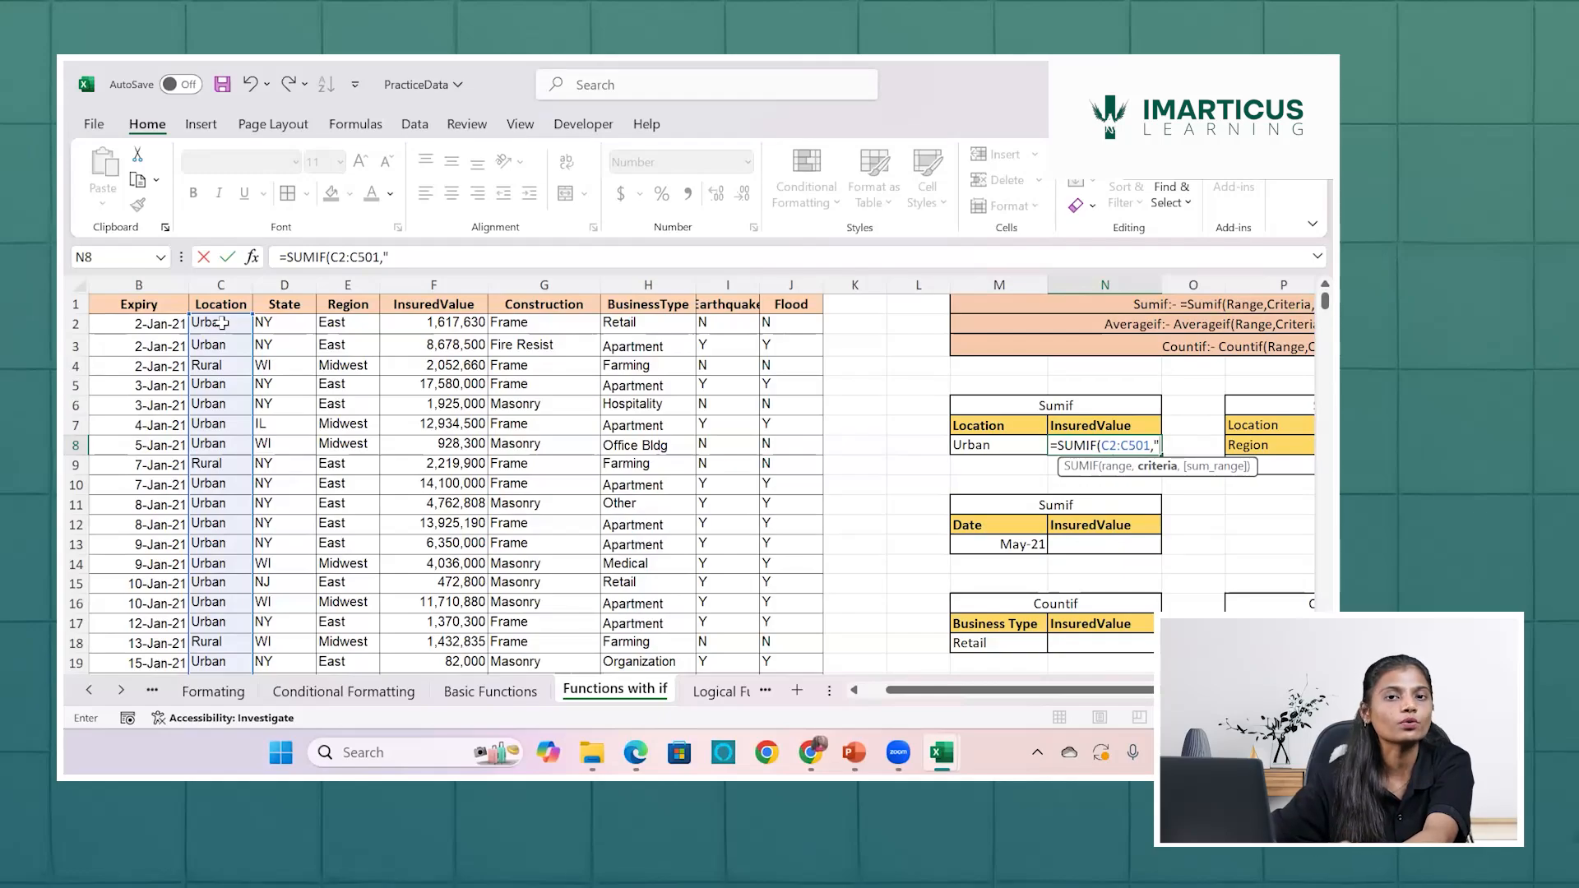
key(BackSpace)
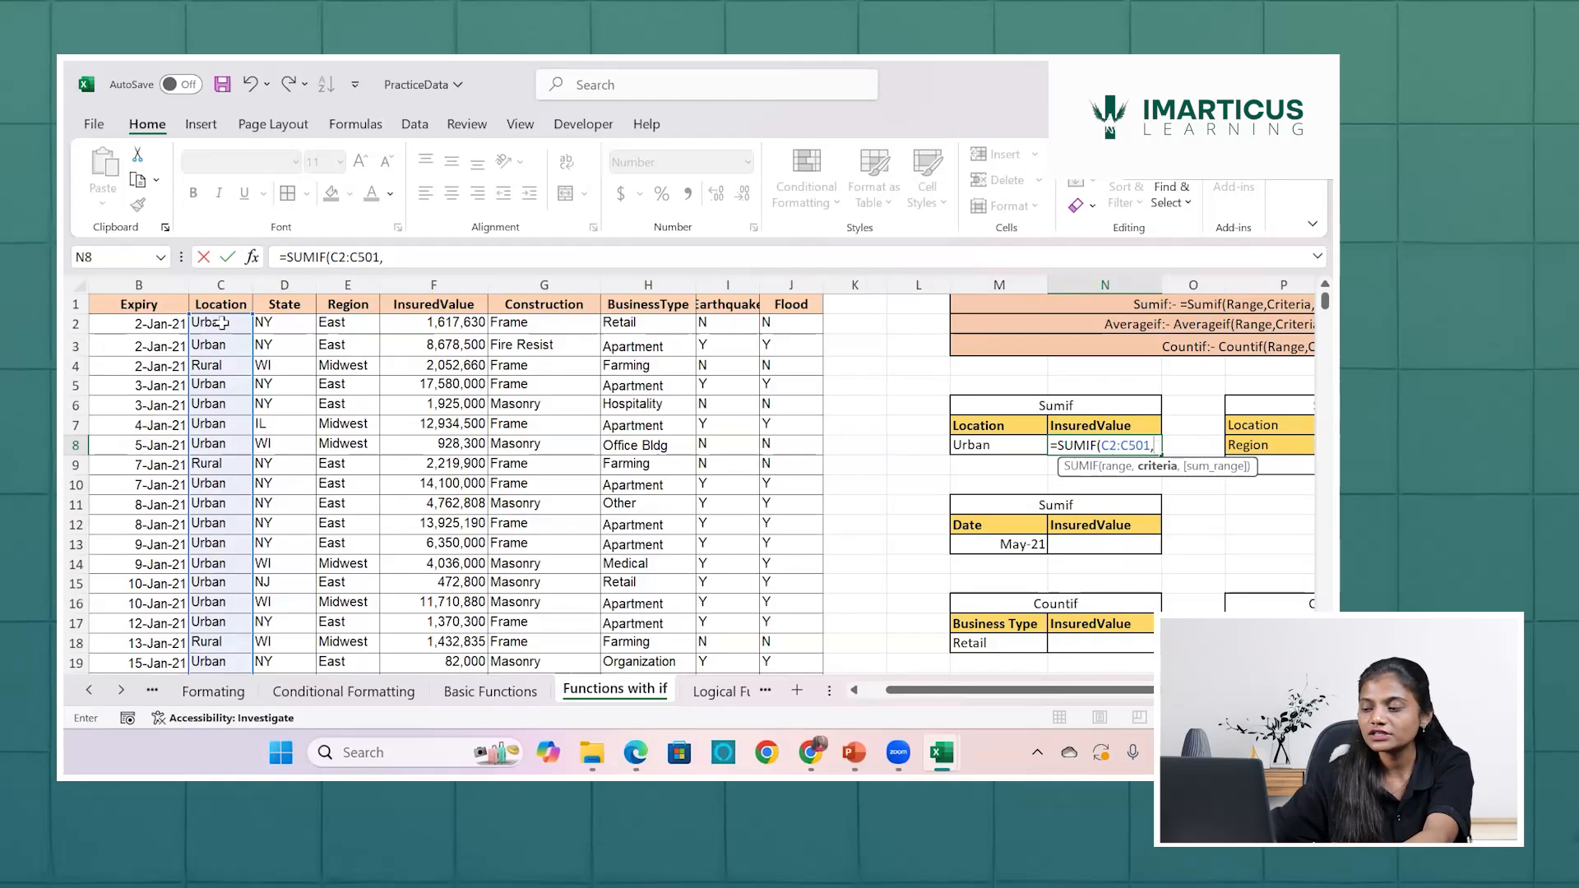
text(')
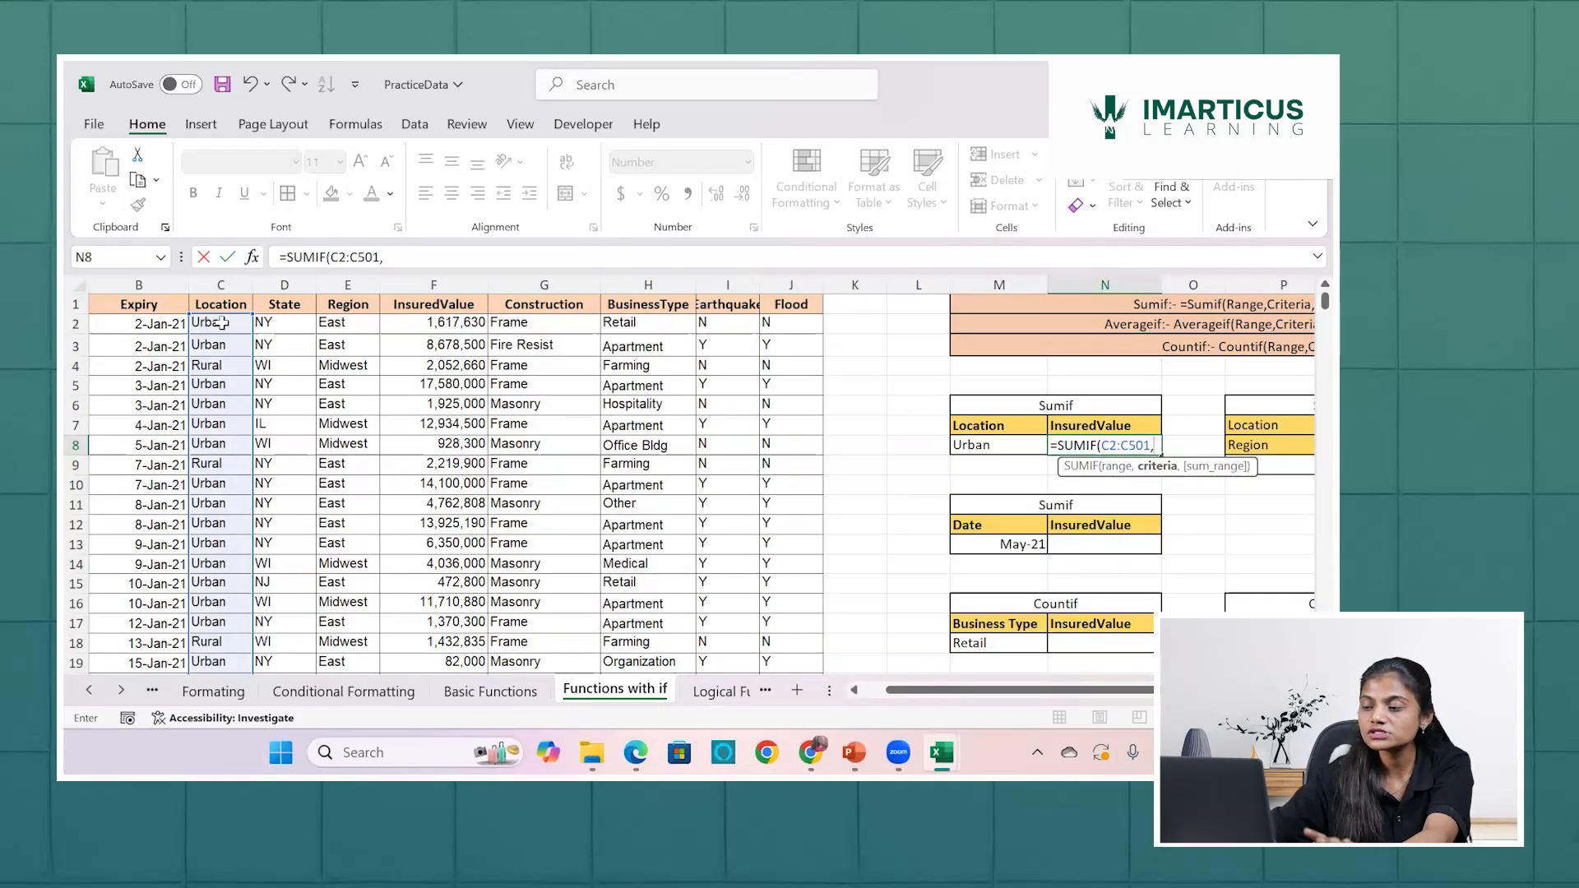
text(")
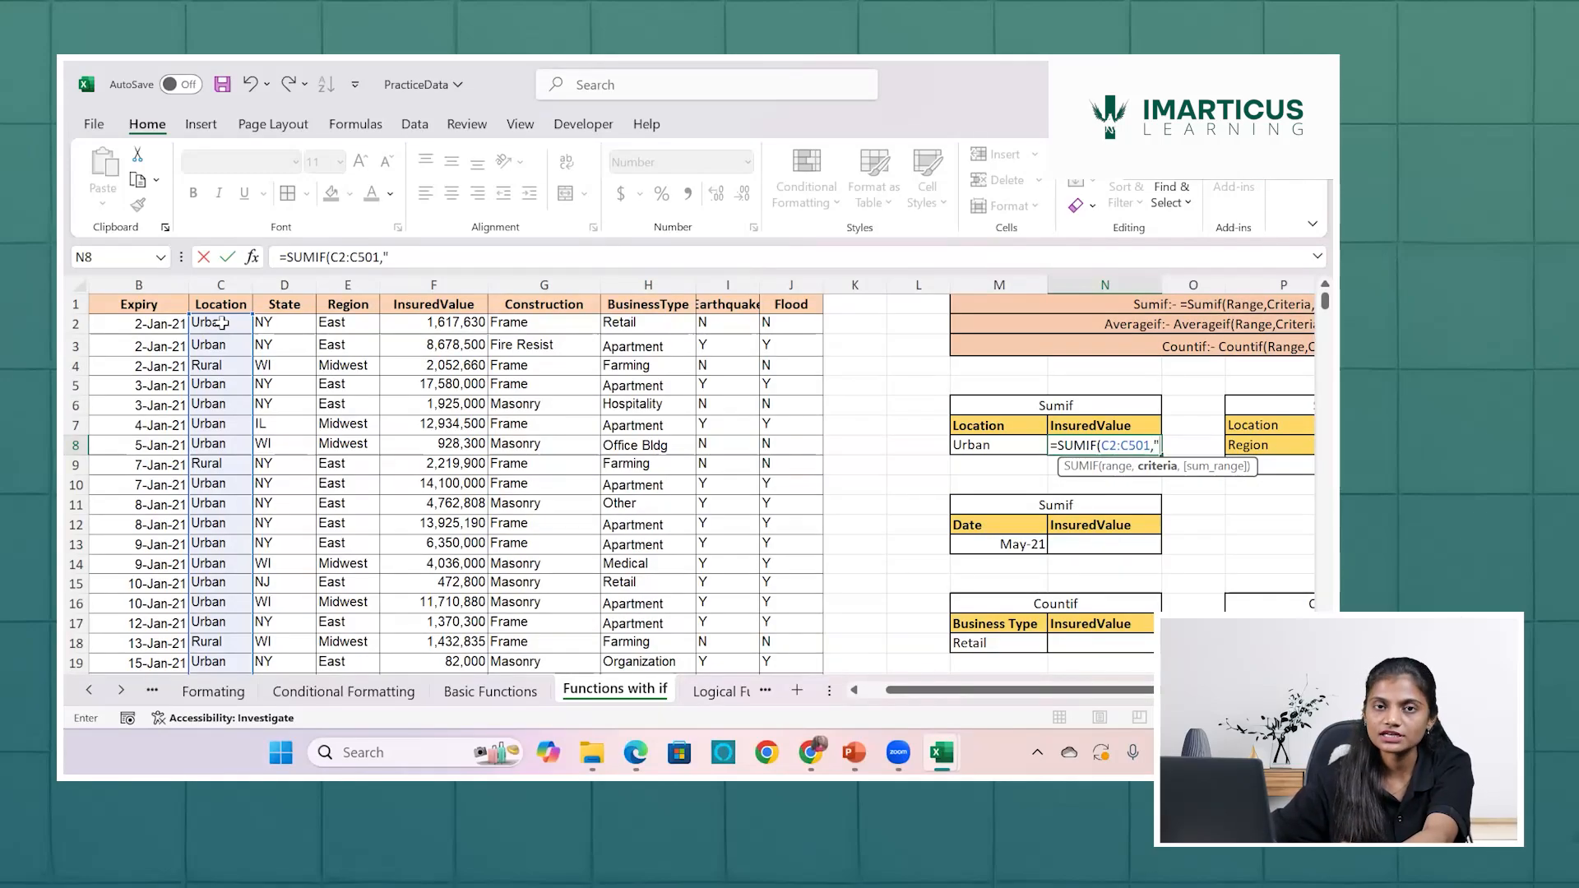
text(U)
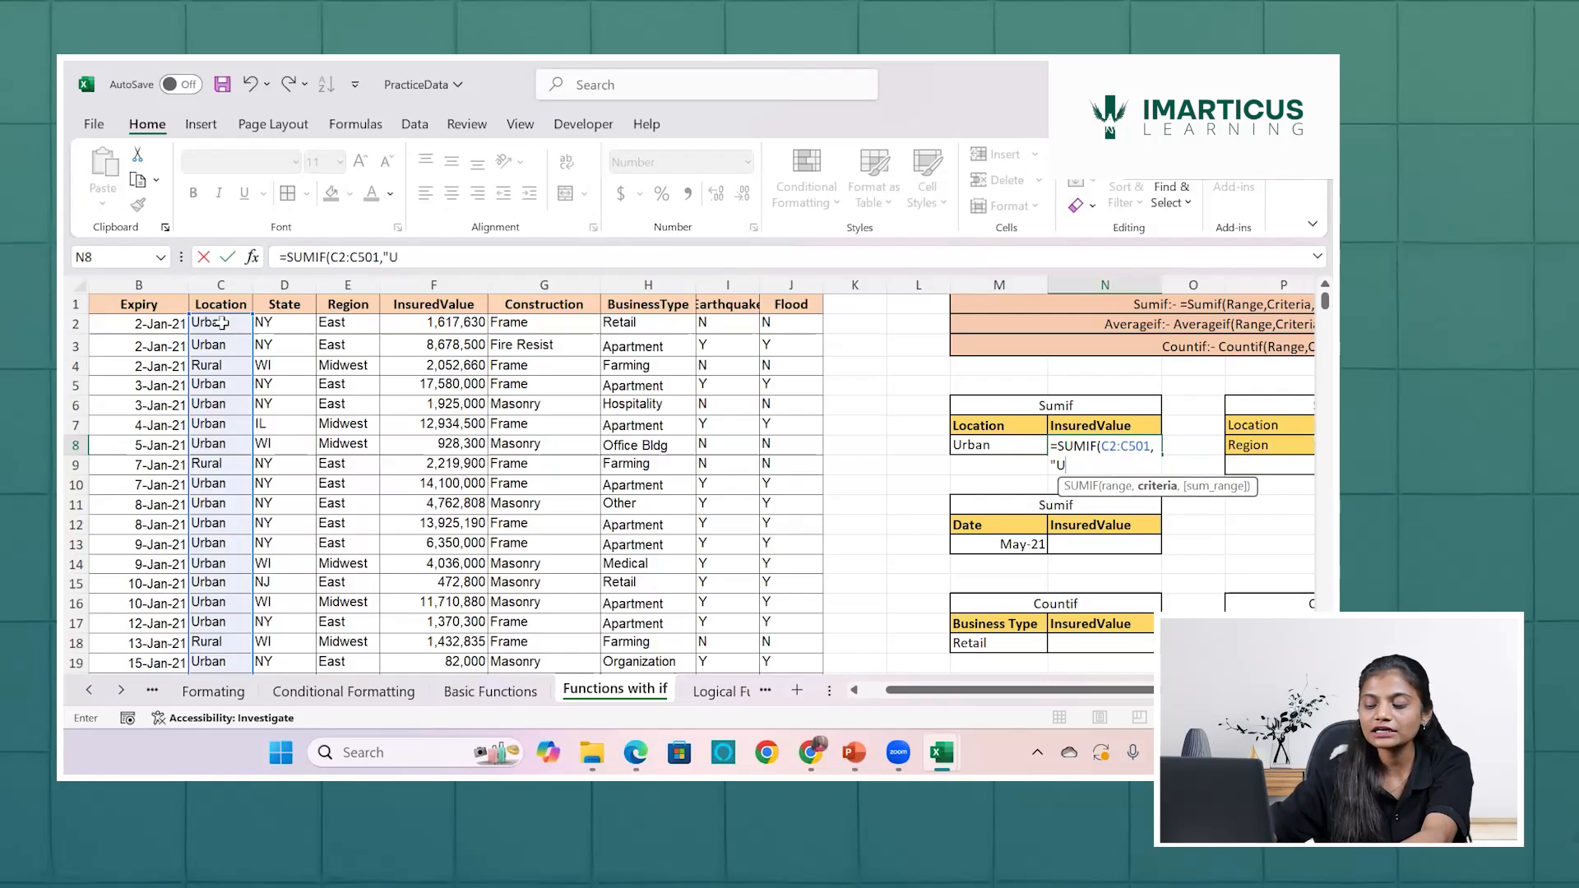
text(rba)
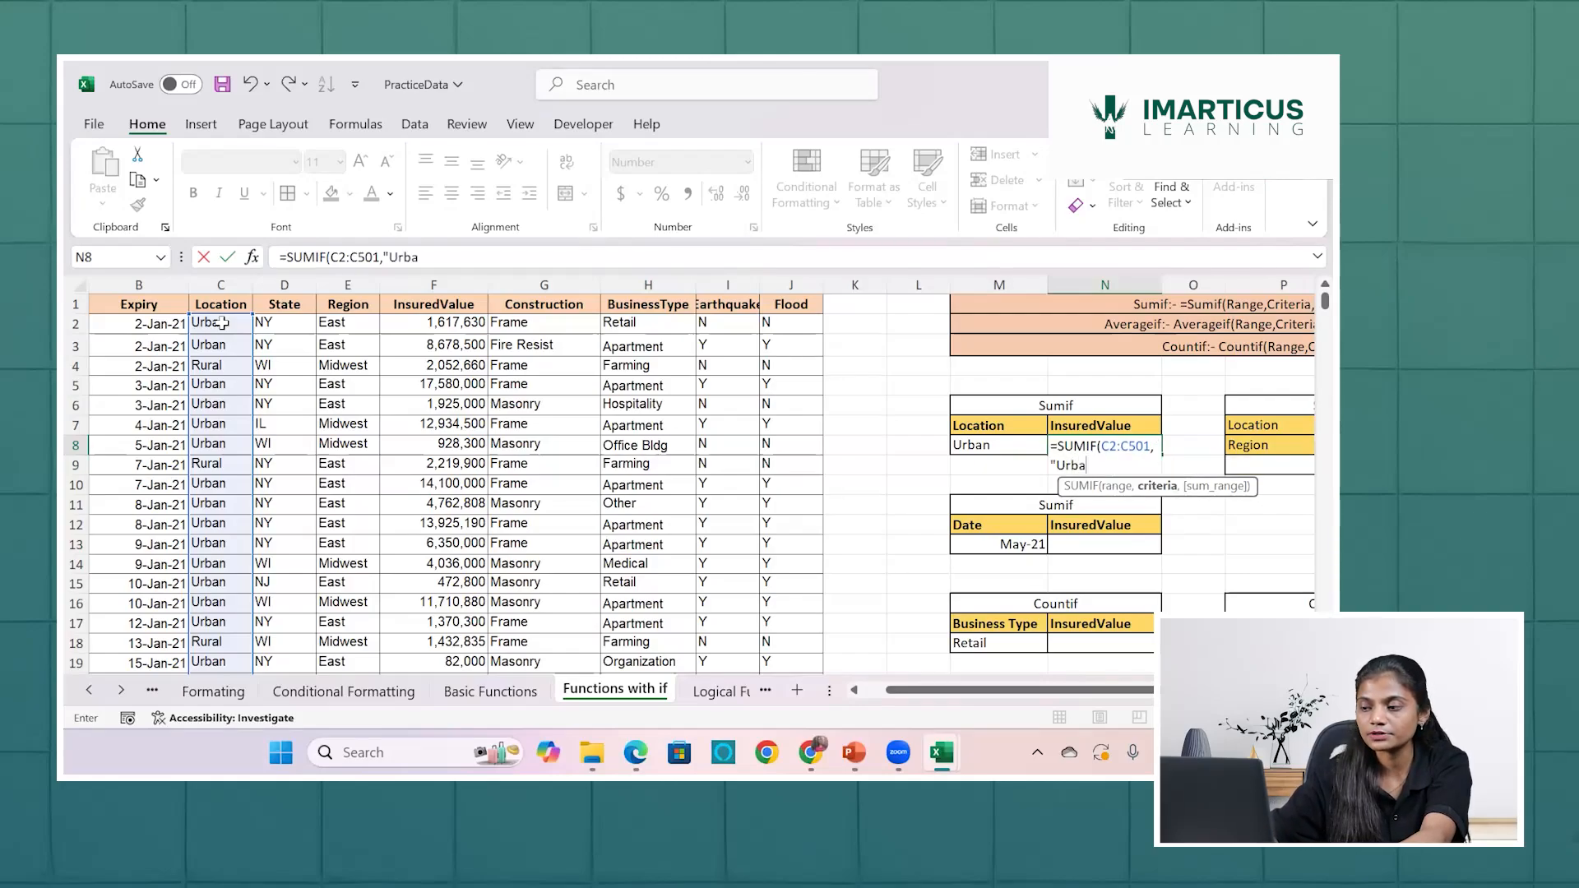
text(n")
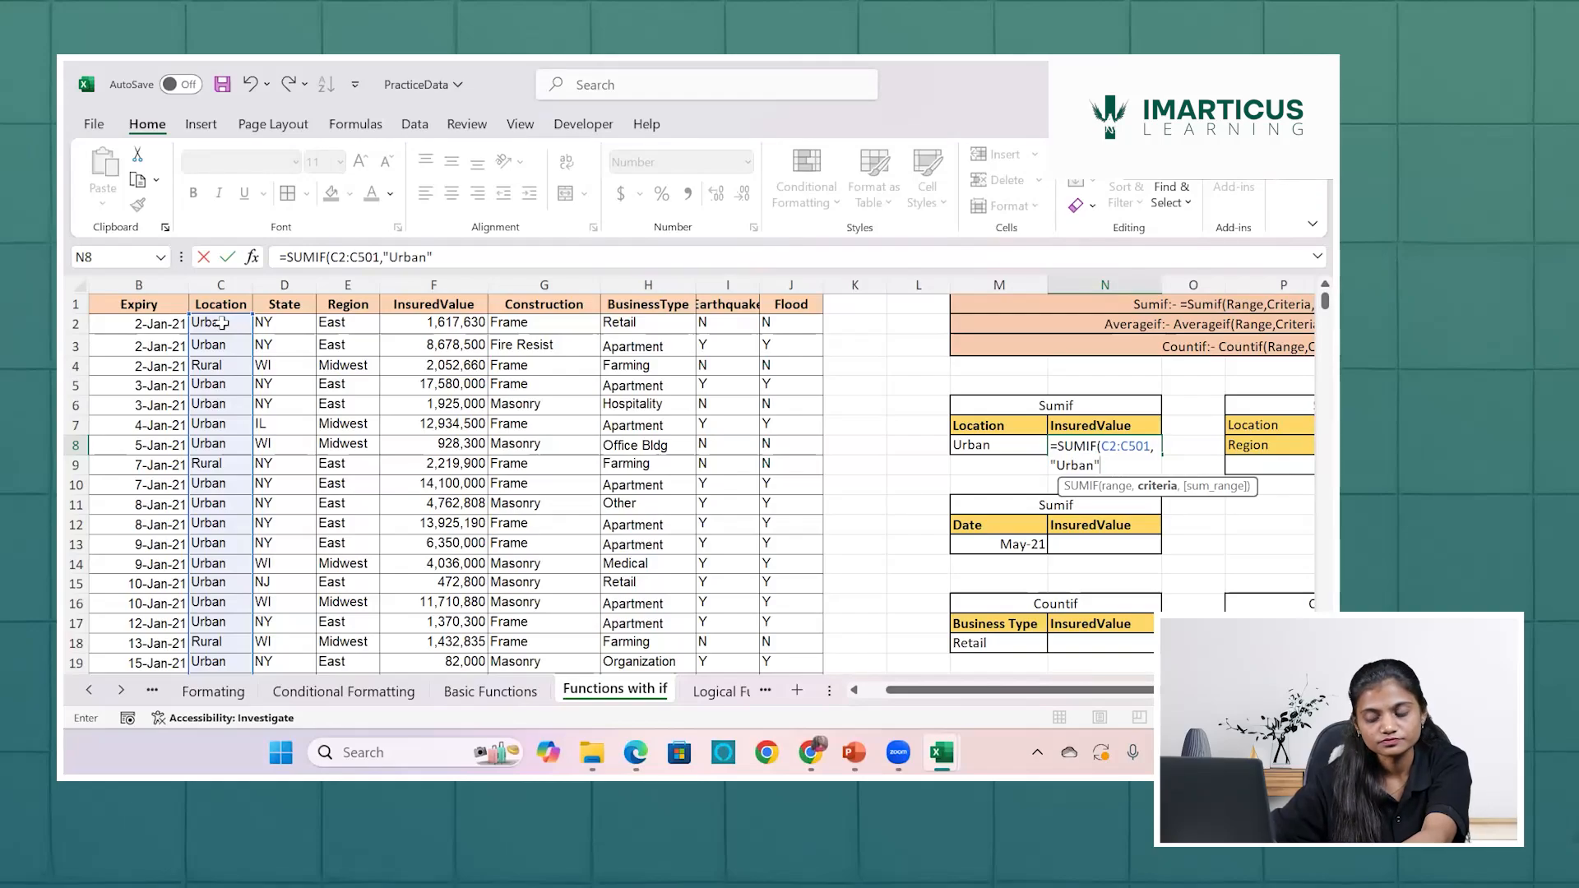
text(,)
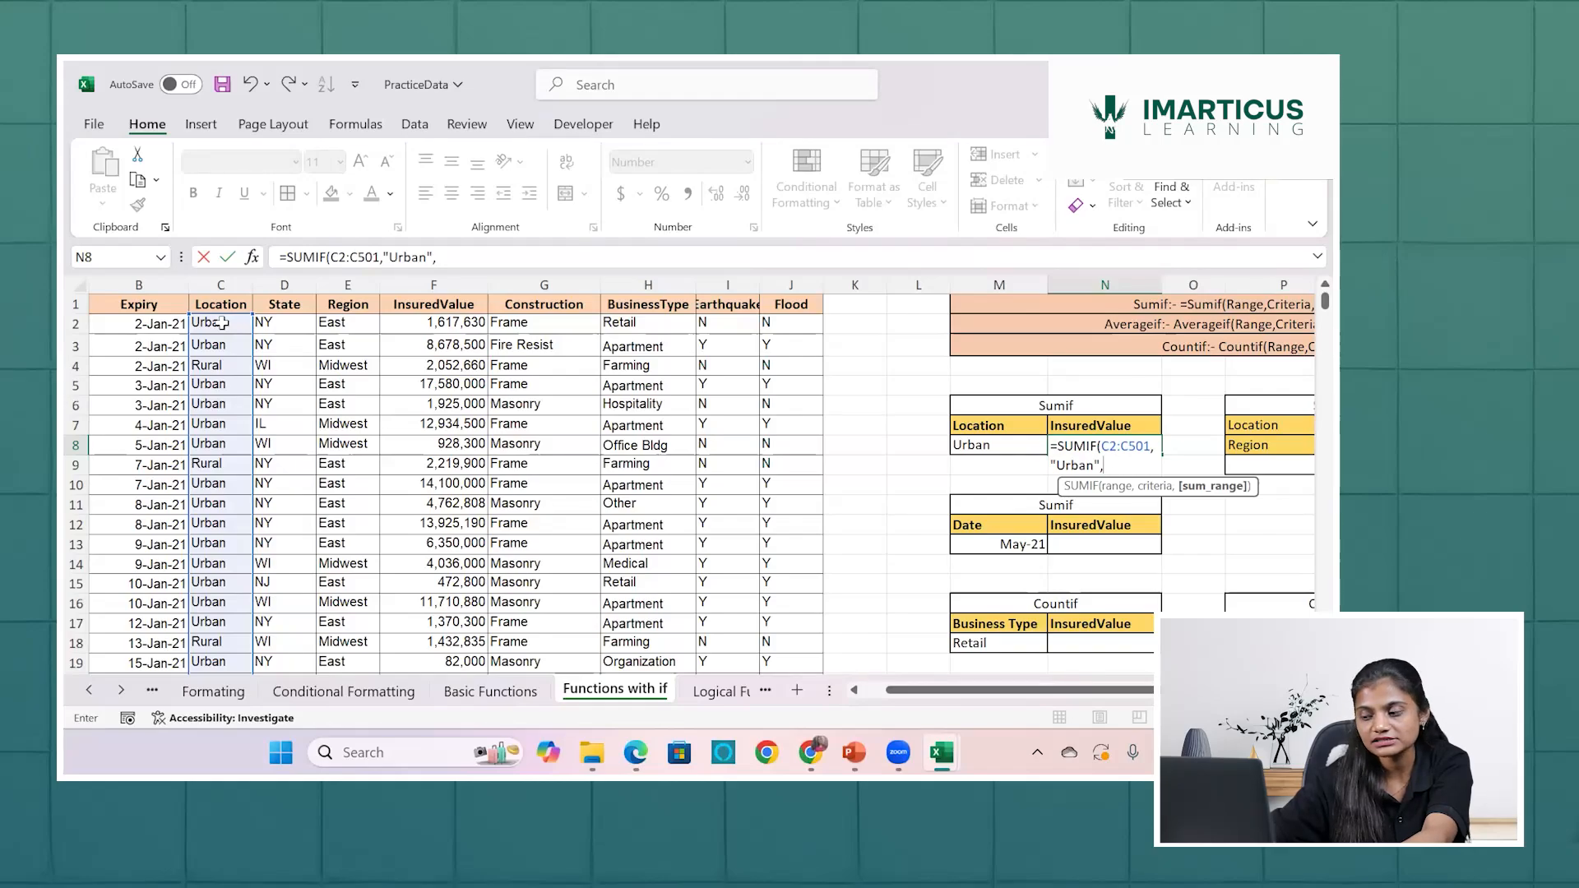
key(Return)
text(0)
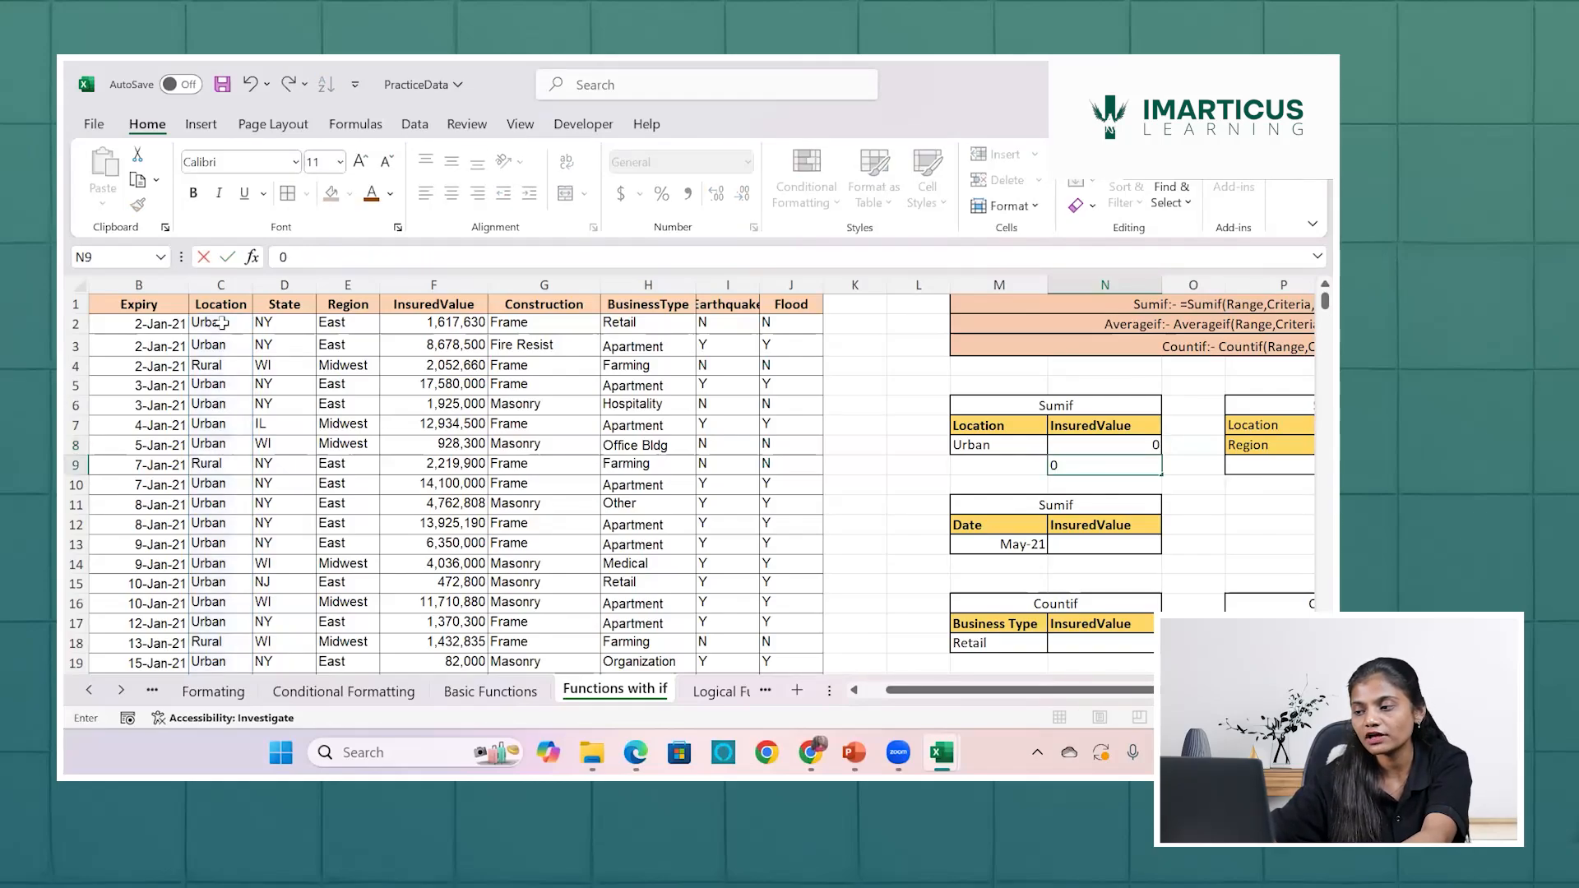
key(BackSpace)
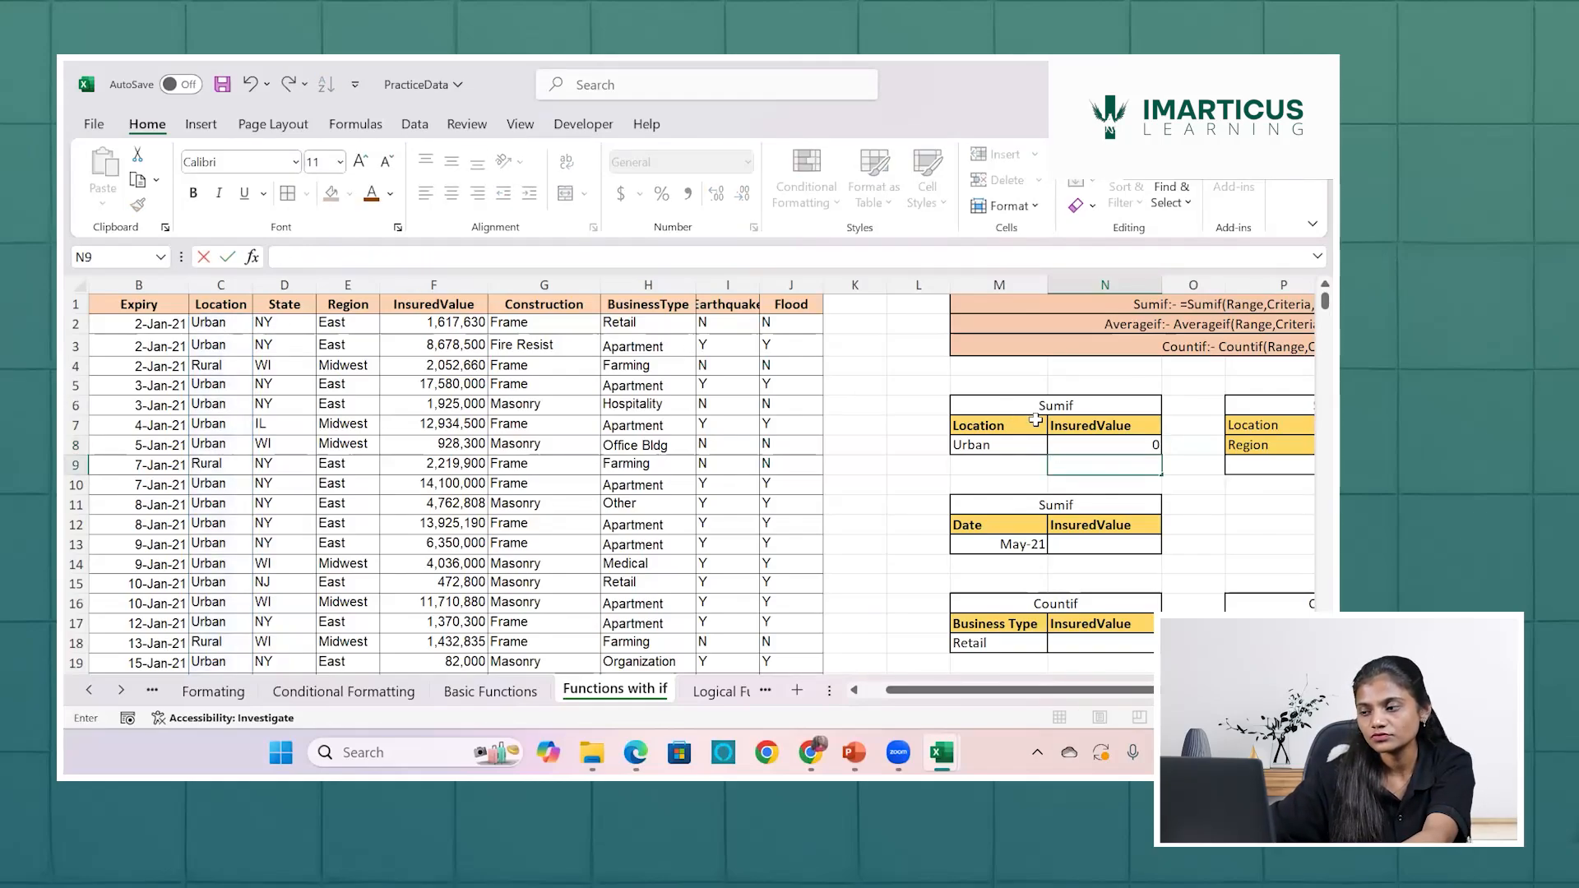
double_click(1098, 445)
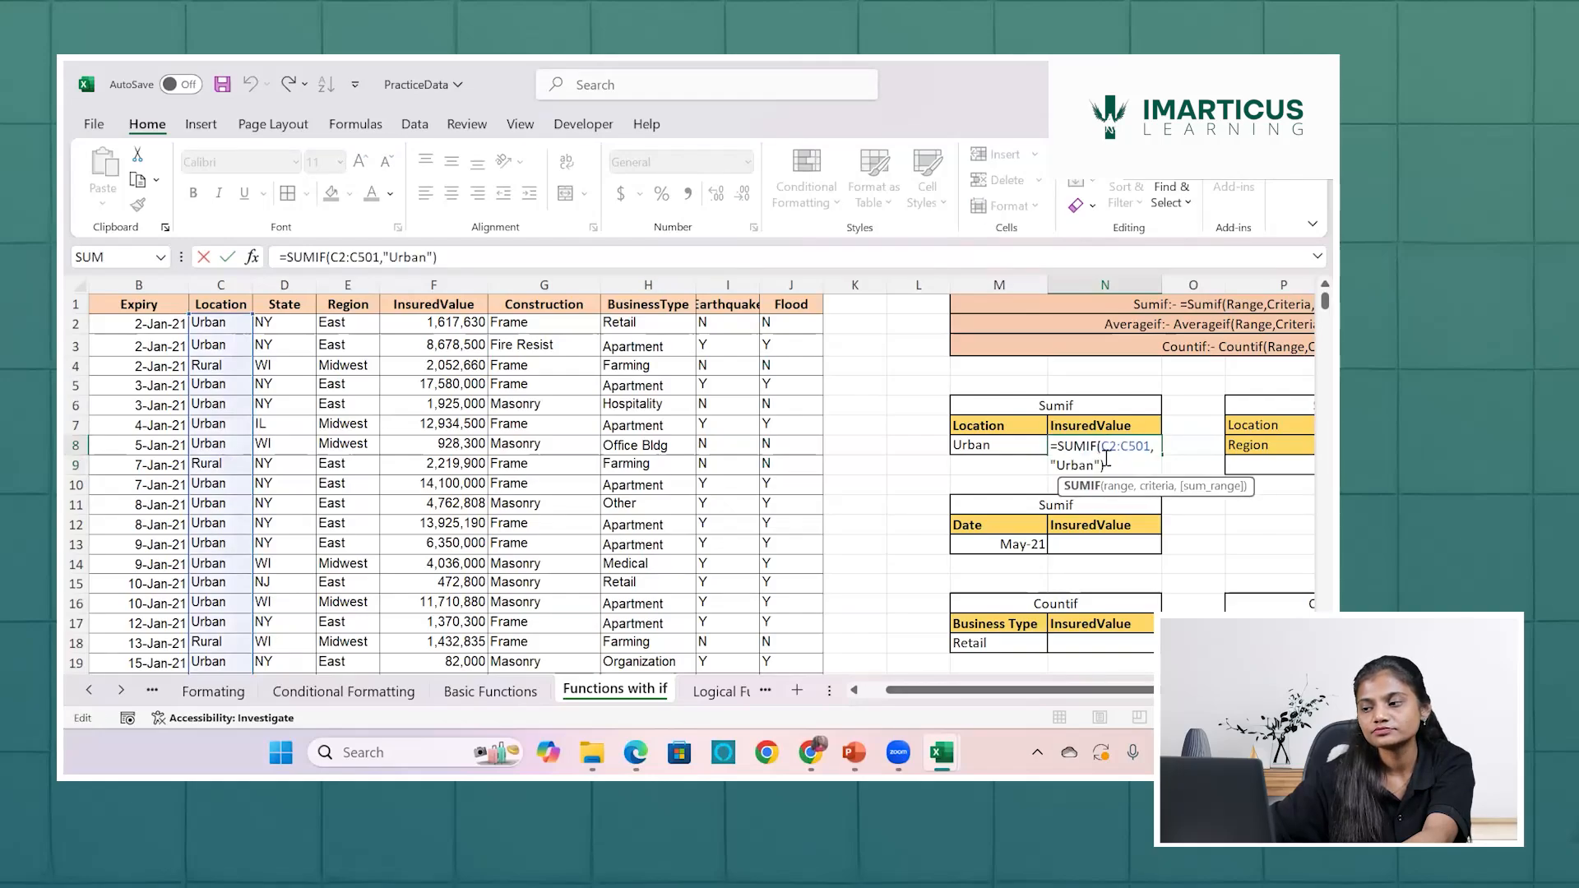
key(Return)
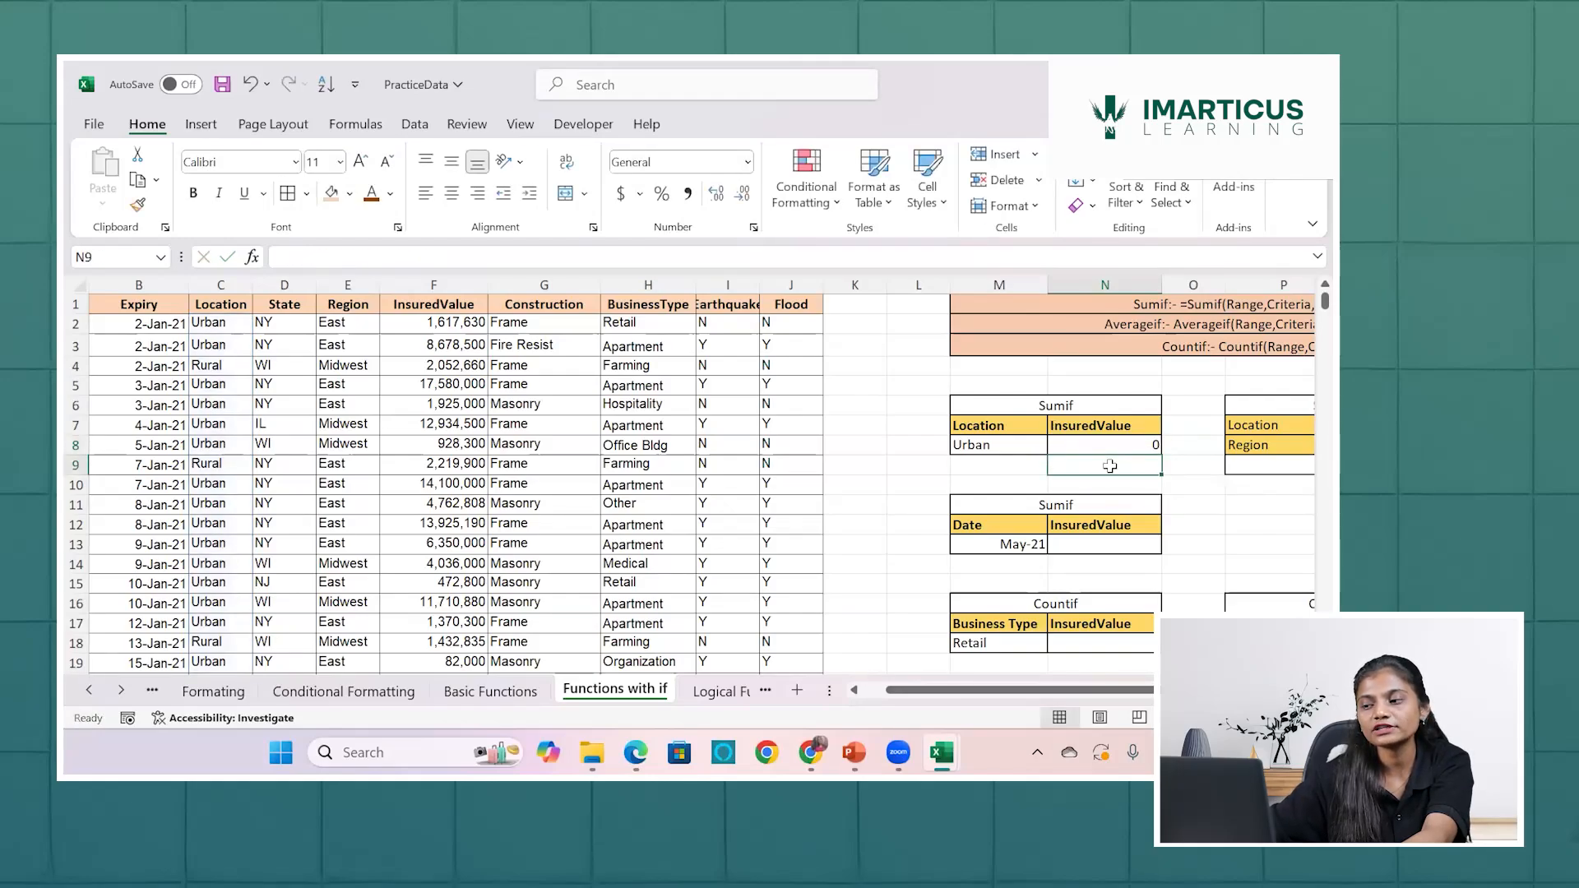
click(1125, 430)
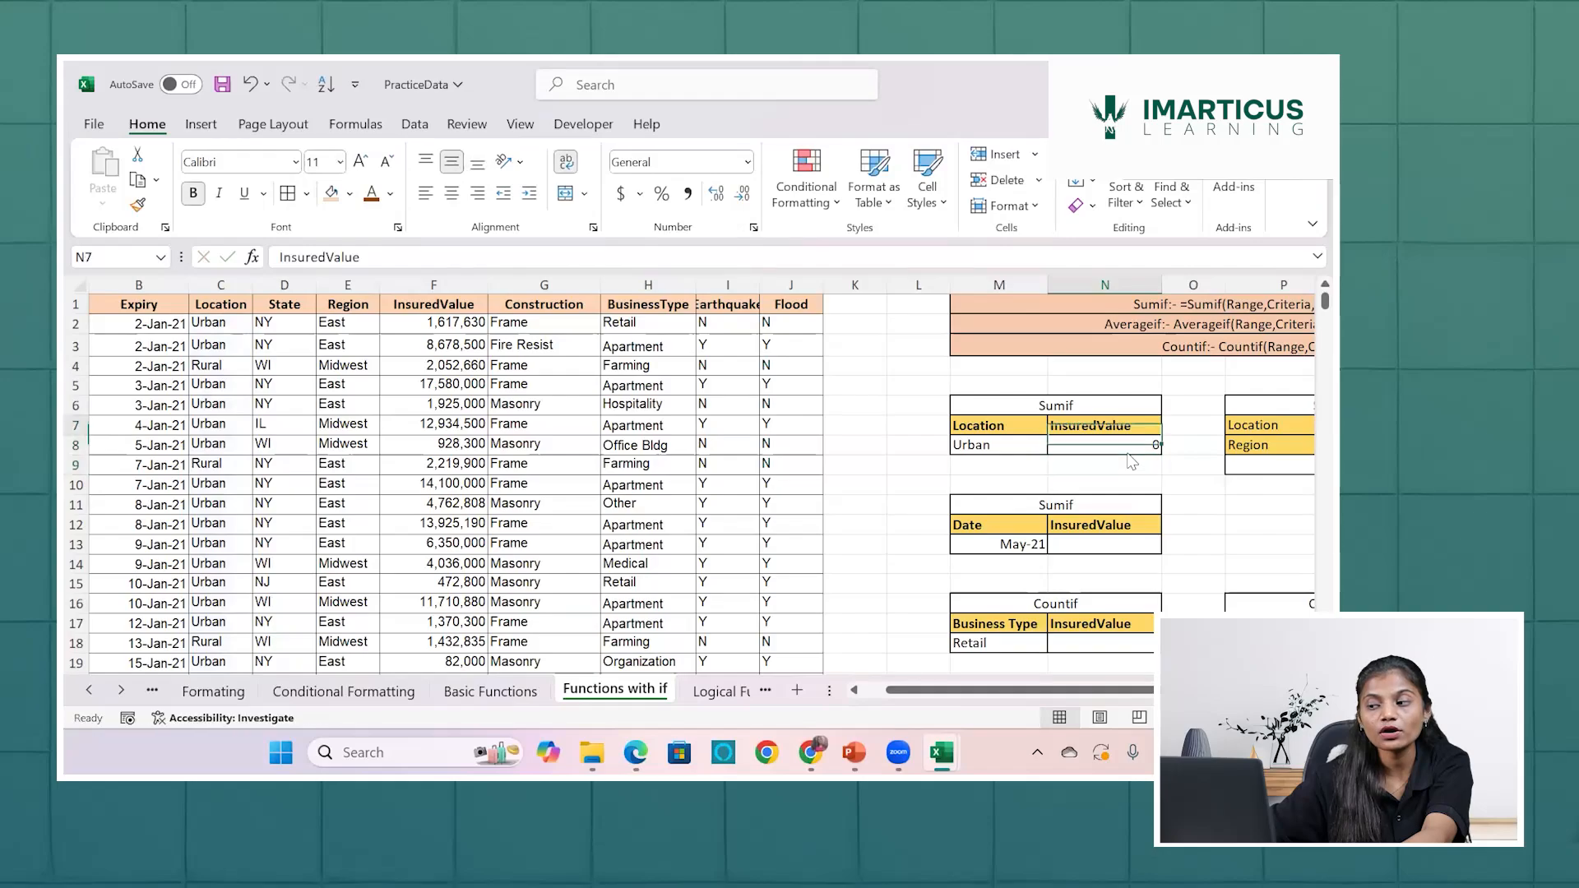
Complete the N8 formula with the InsuredValue sum range so it reads =SUMIF(C2:C501,"Urban",F2:F501).
double_click(1143, 446)
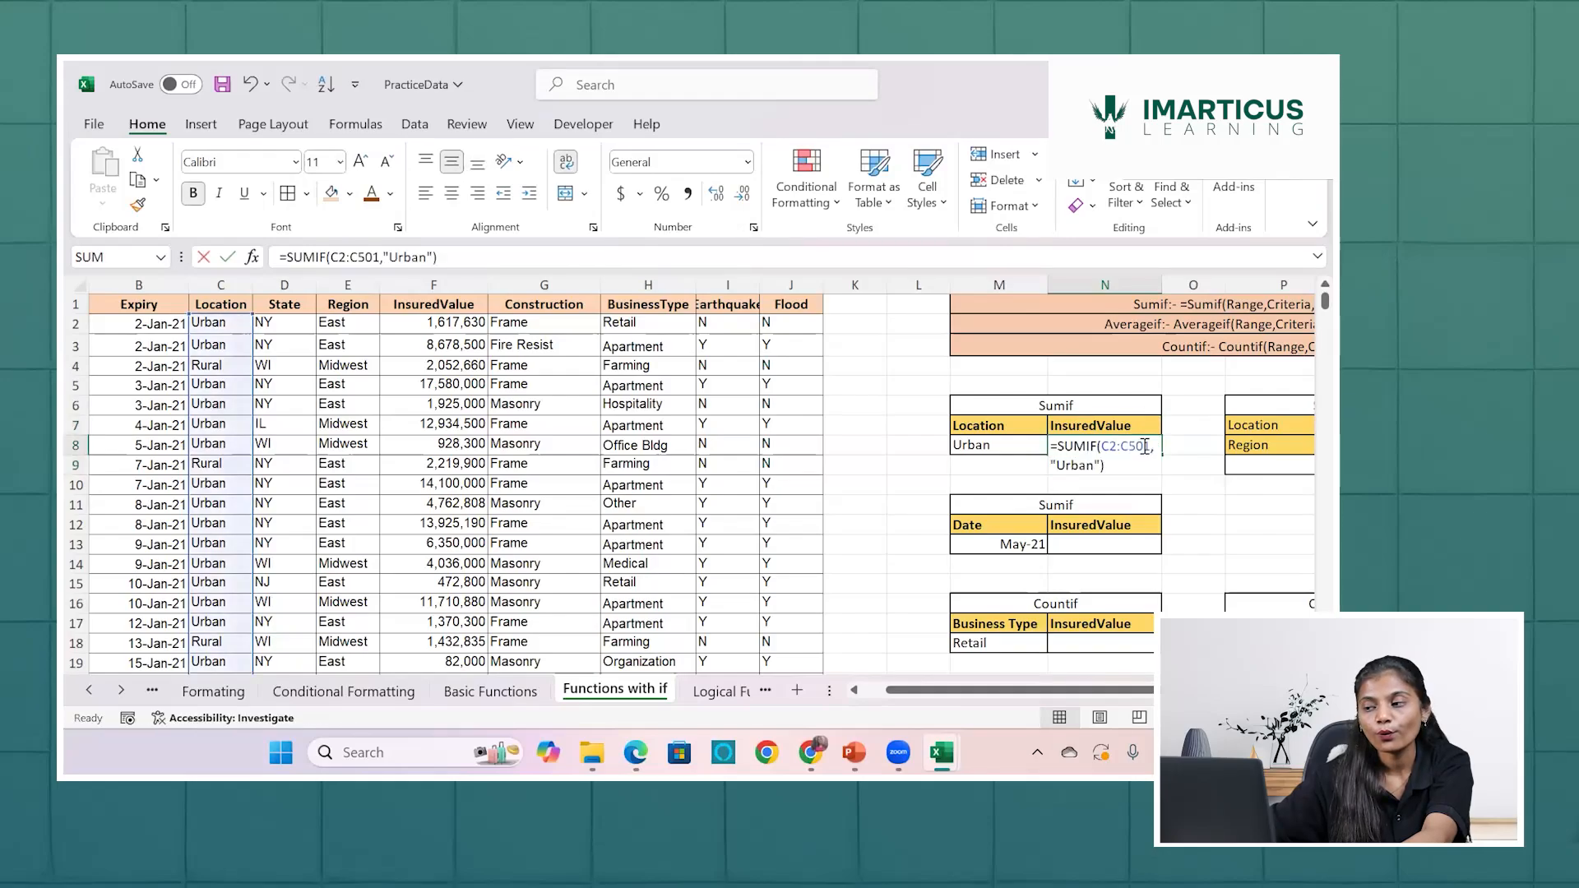
click(1102, 465)
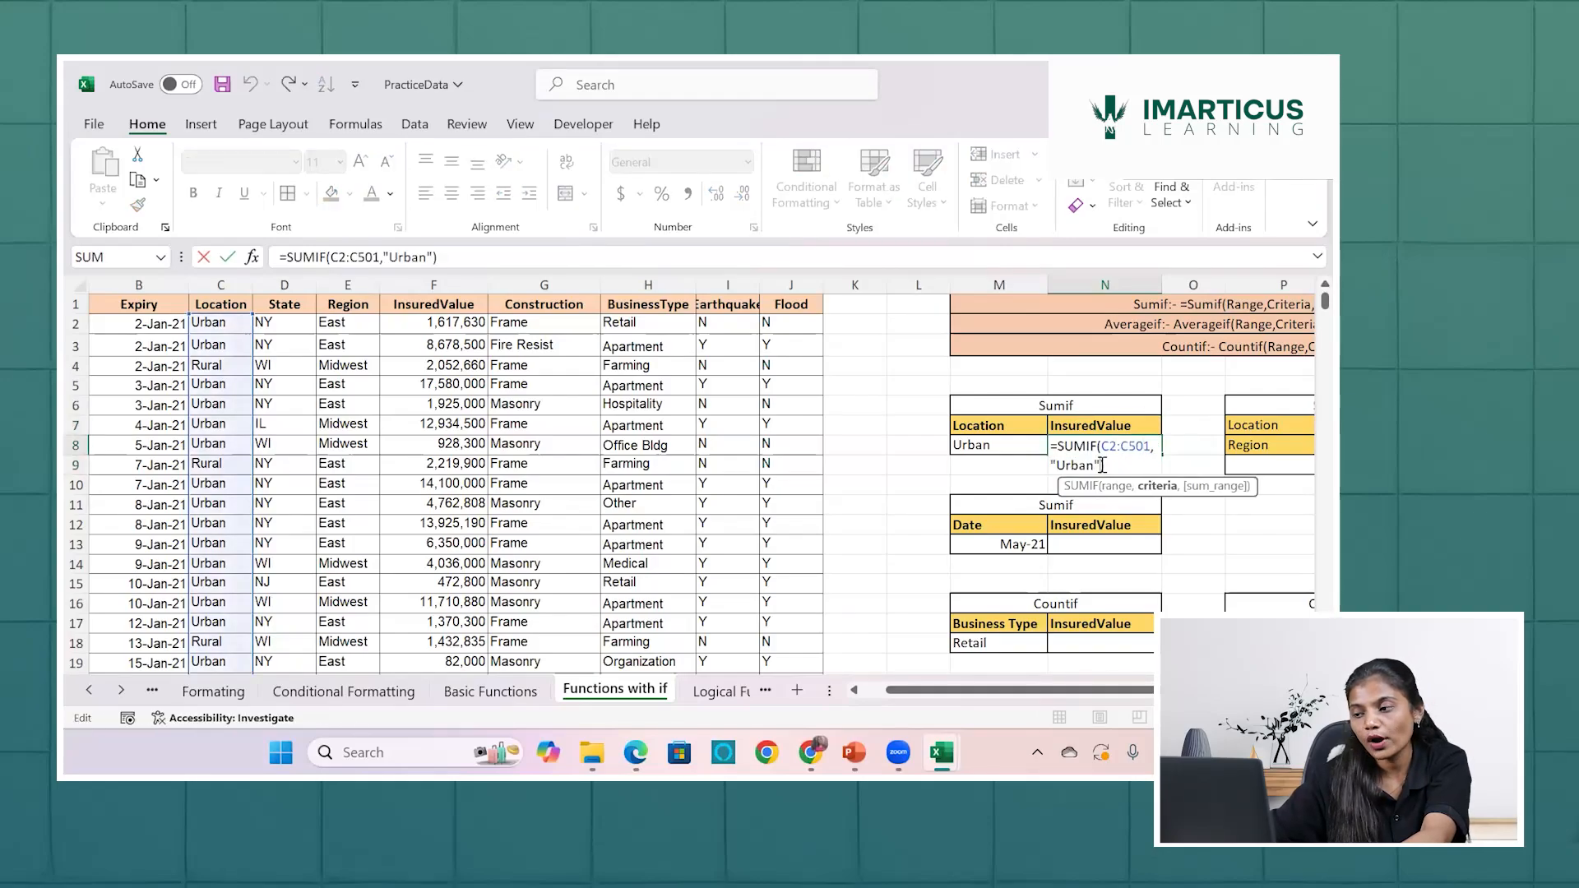
text(,)
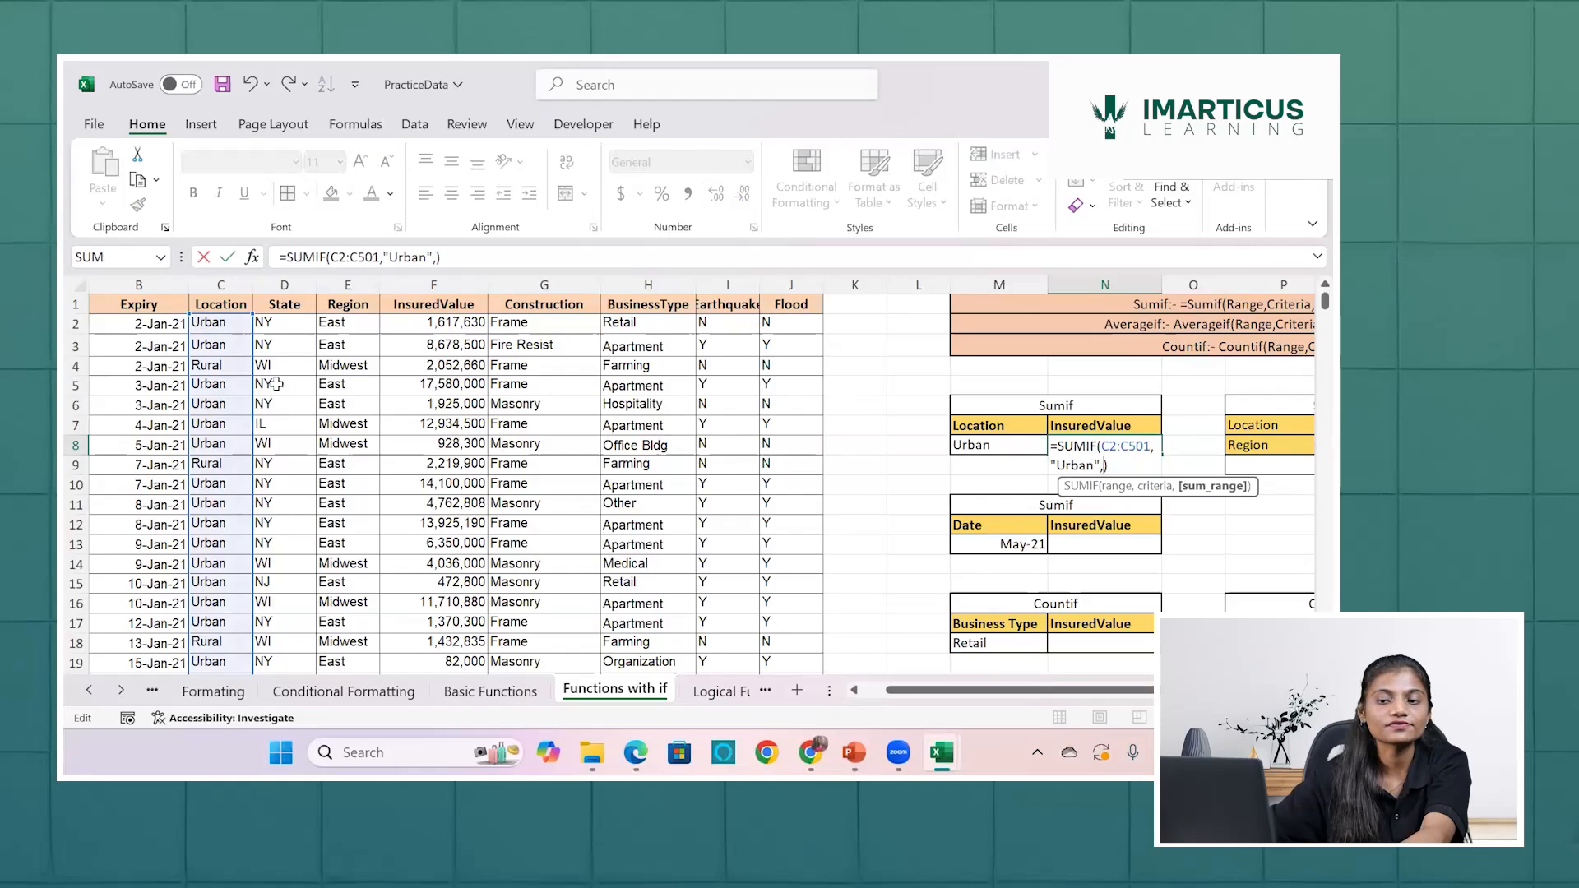
click(468, 323)
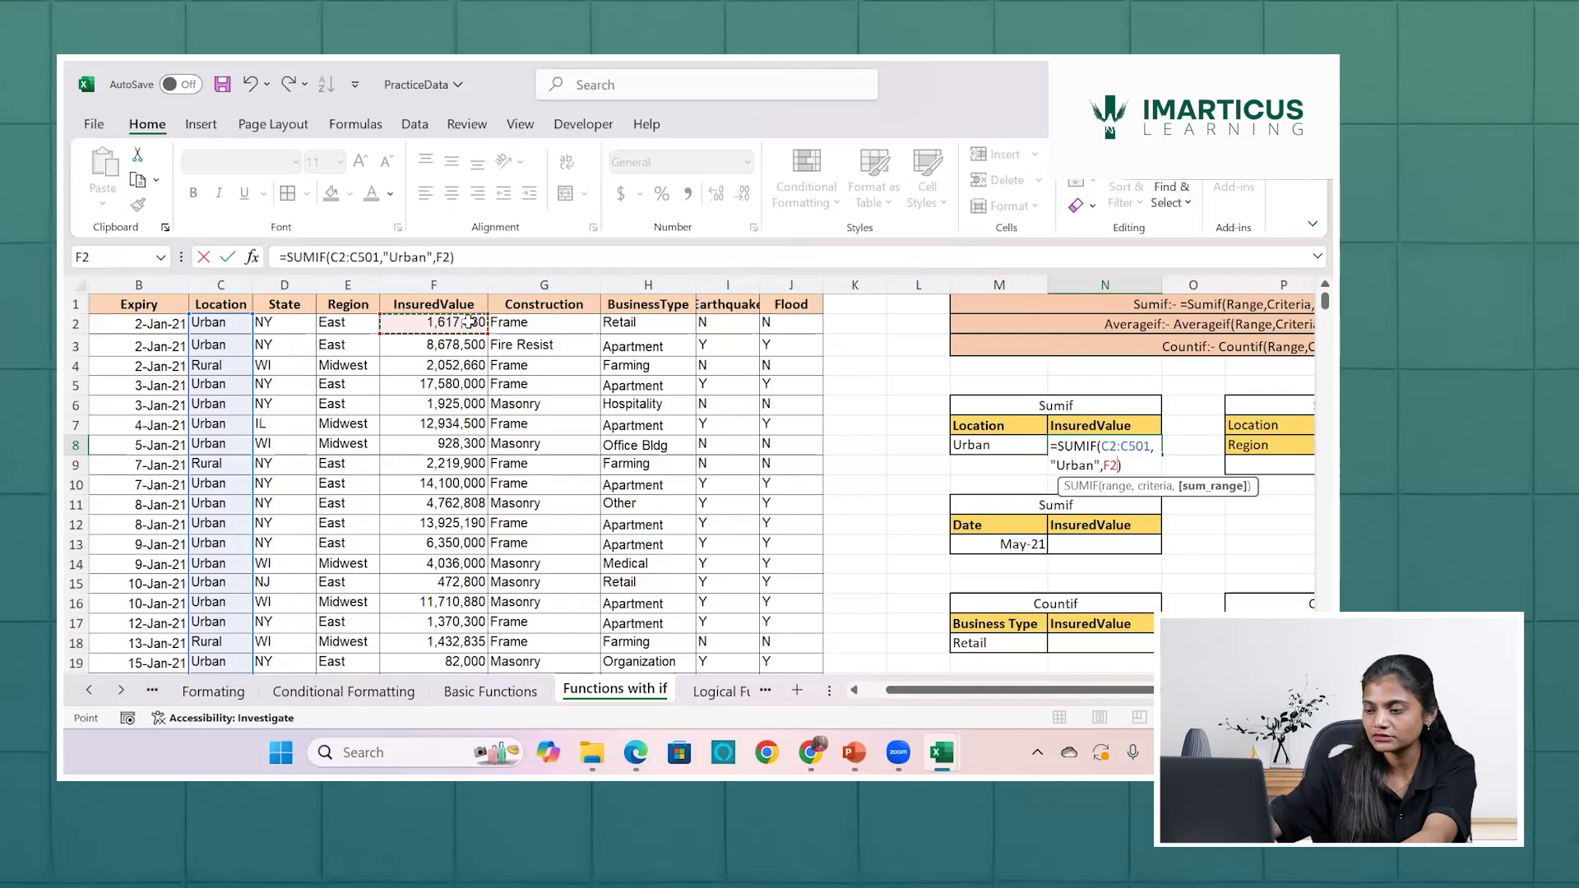
key(ctrl+shift+Down)
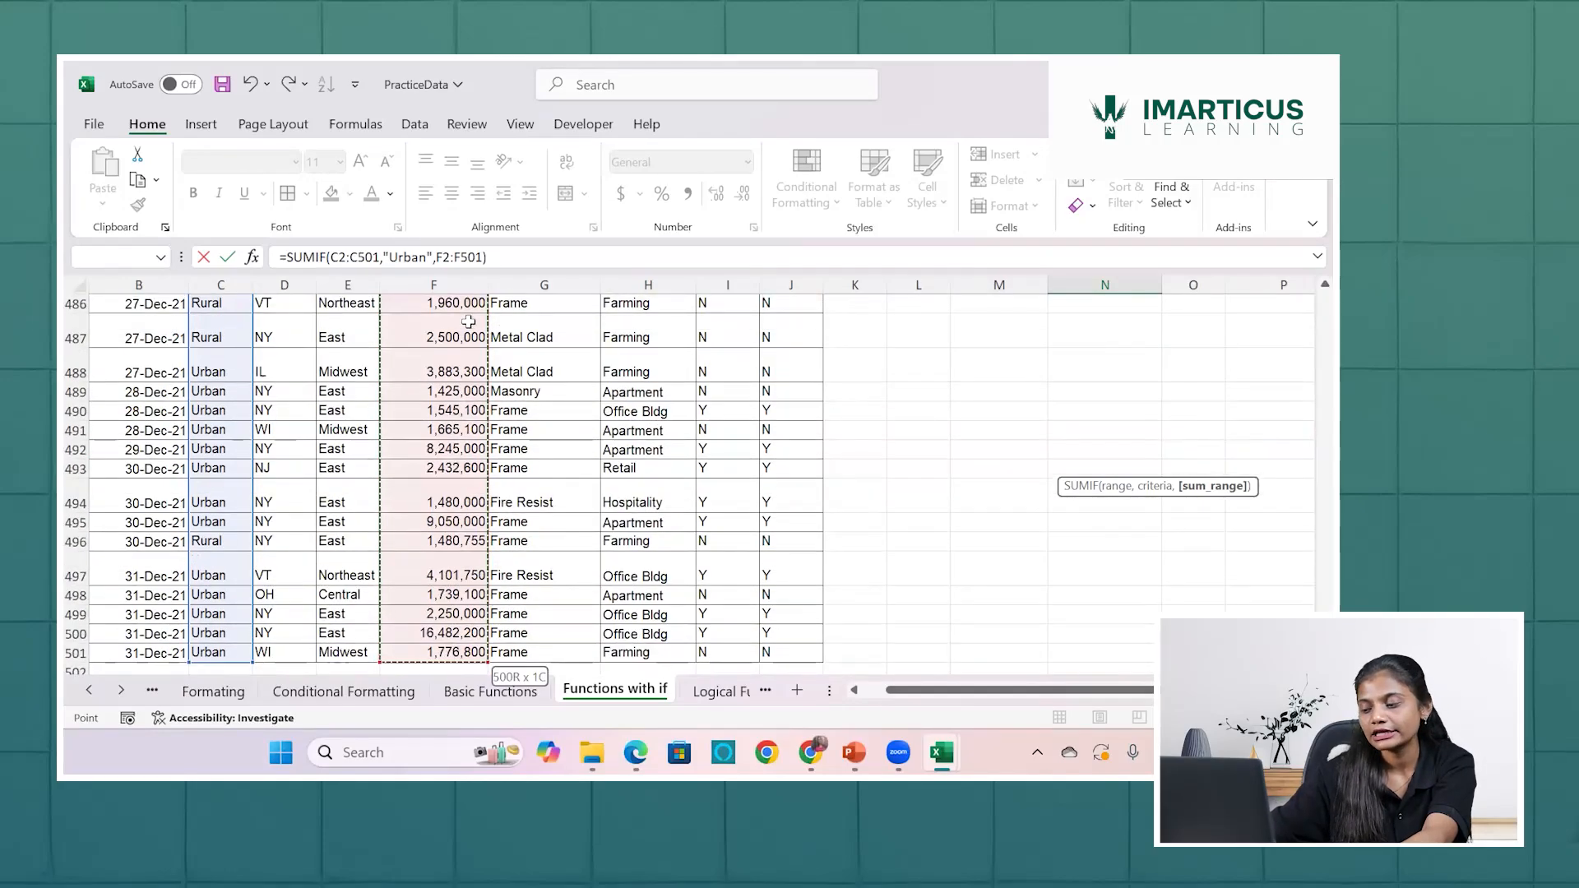
key(Return)
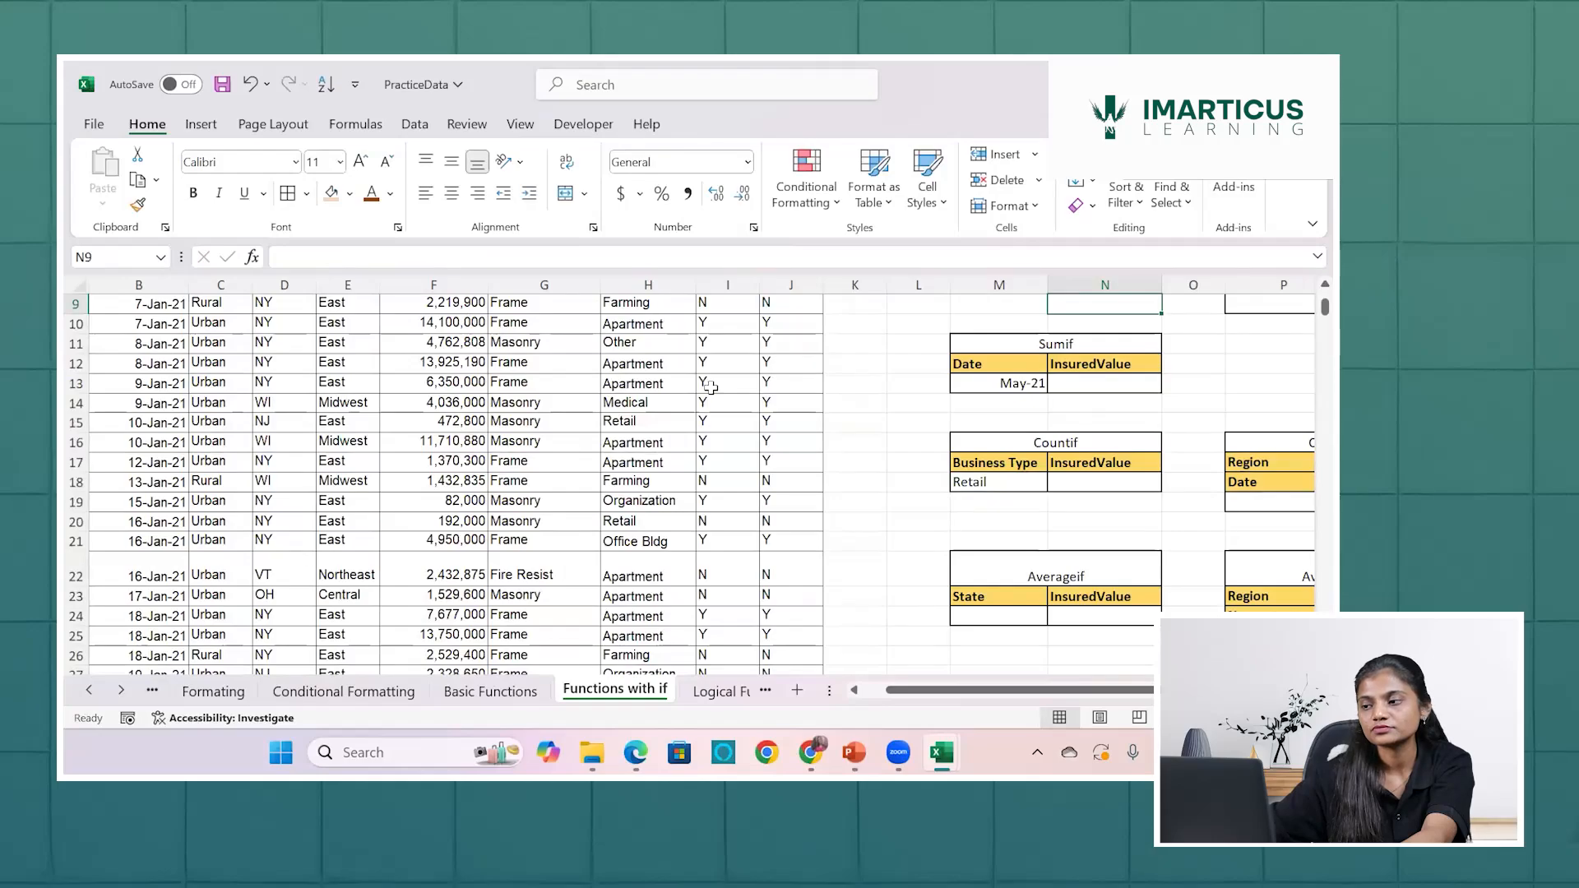
scroll(468, 322, up, 3)
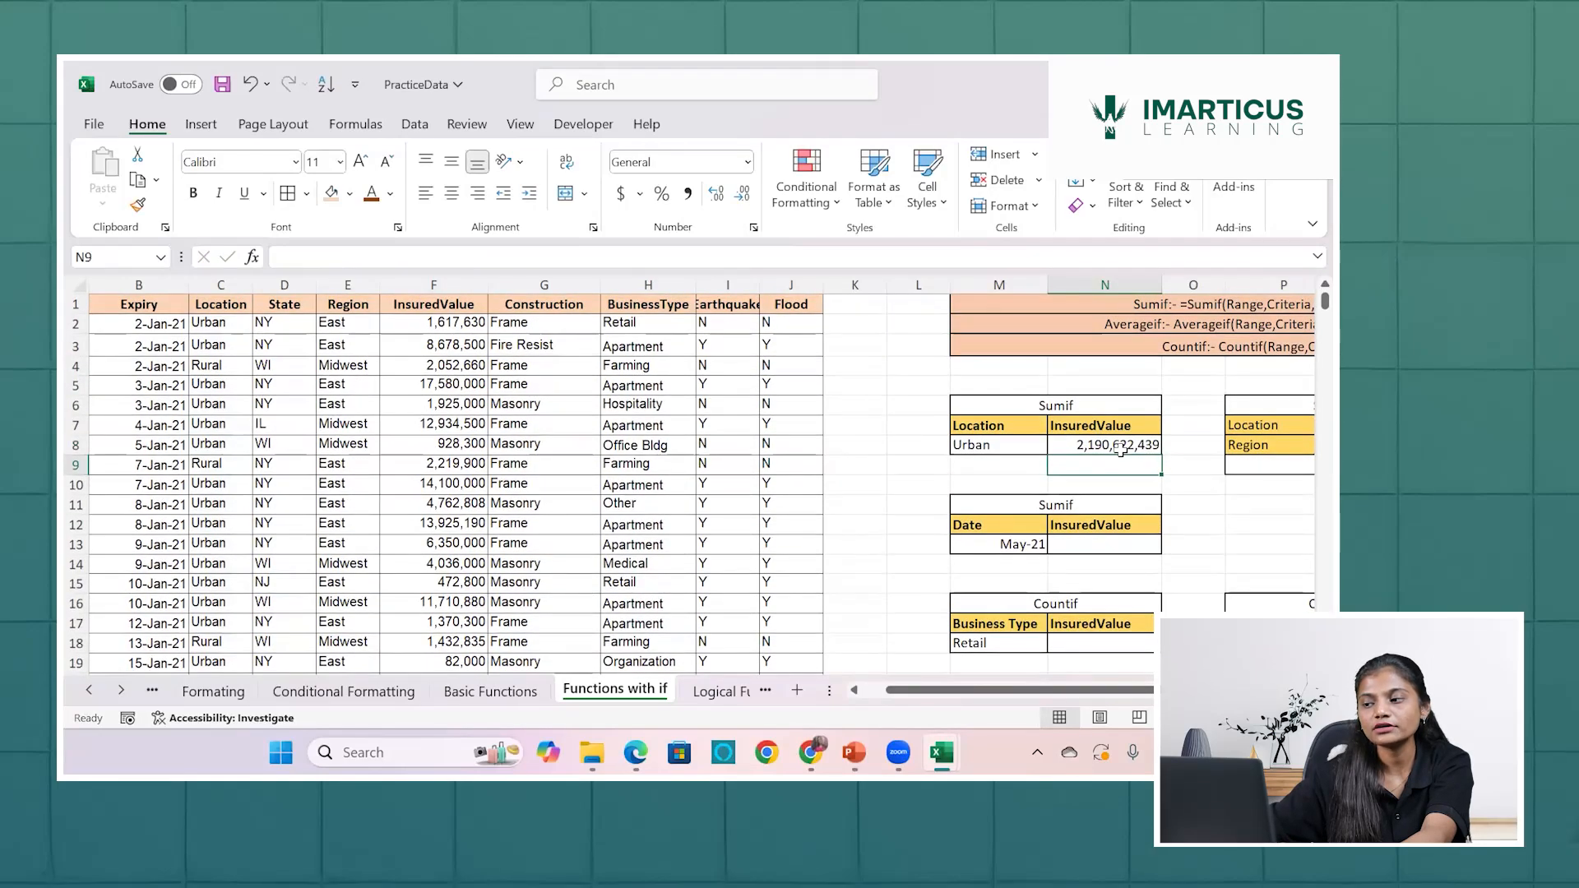
Compare the Urban total in N8 with the overall sum of the InsuredValue entries in F2:F501.
click(1117, 445)
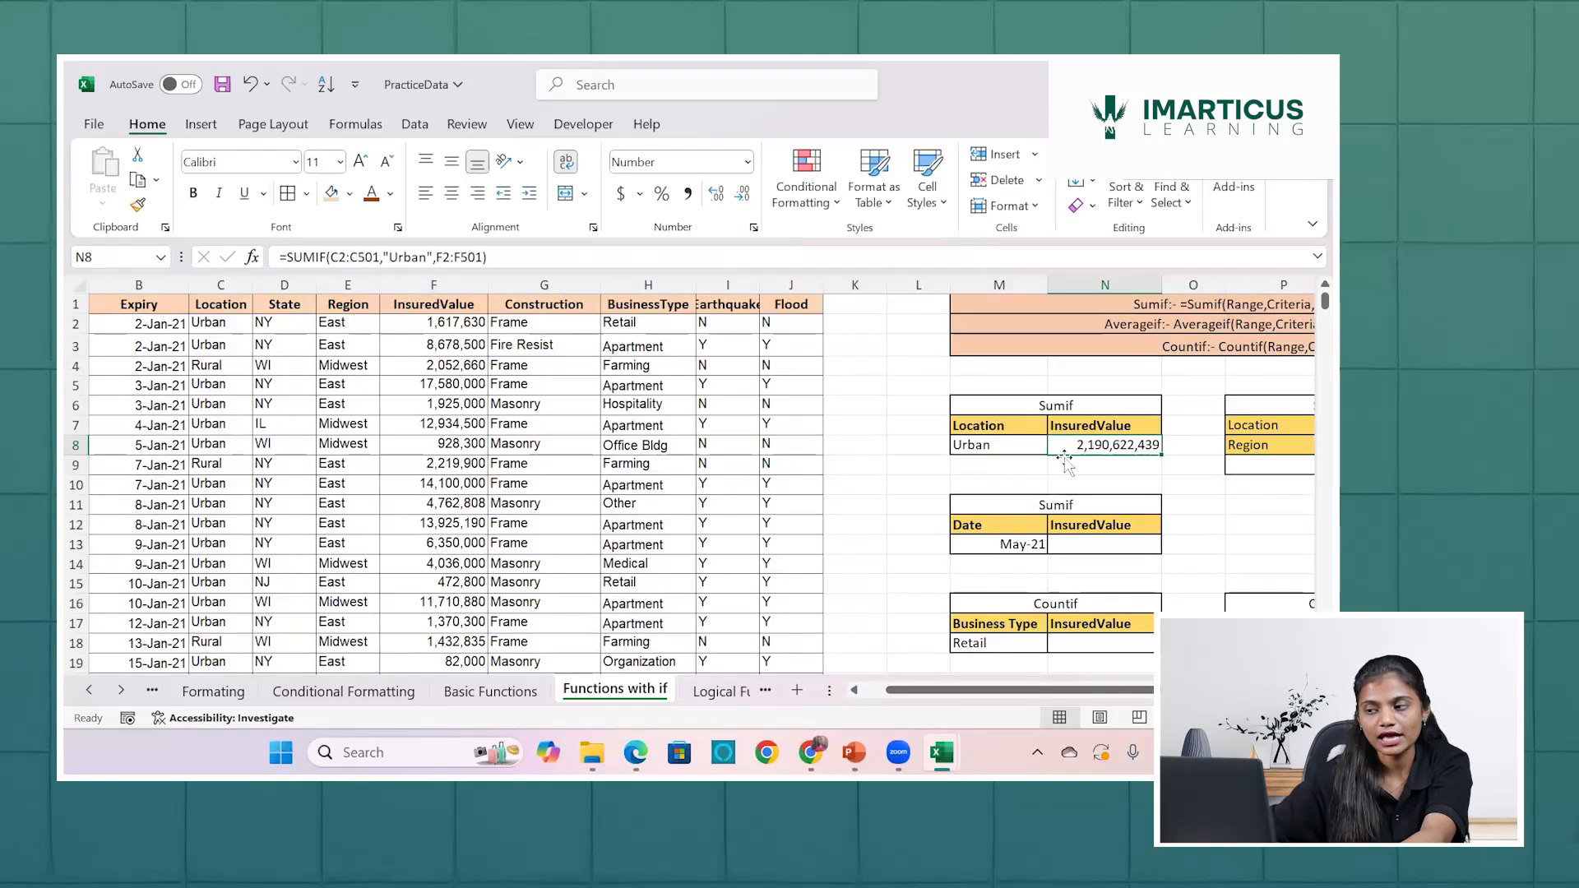
click(451, 329)
key(ctrl+shift+Down)
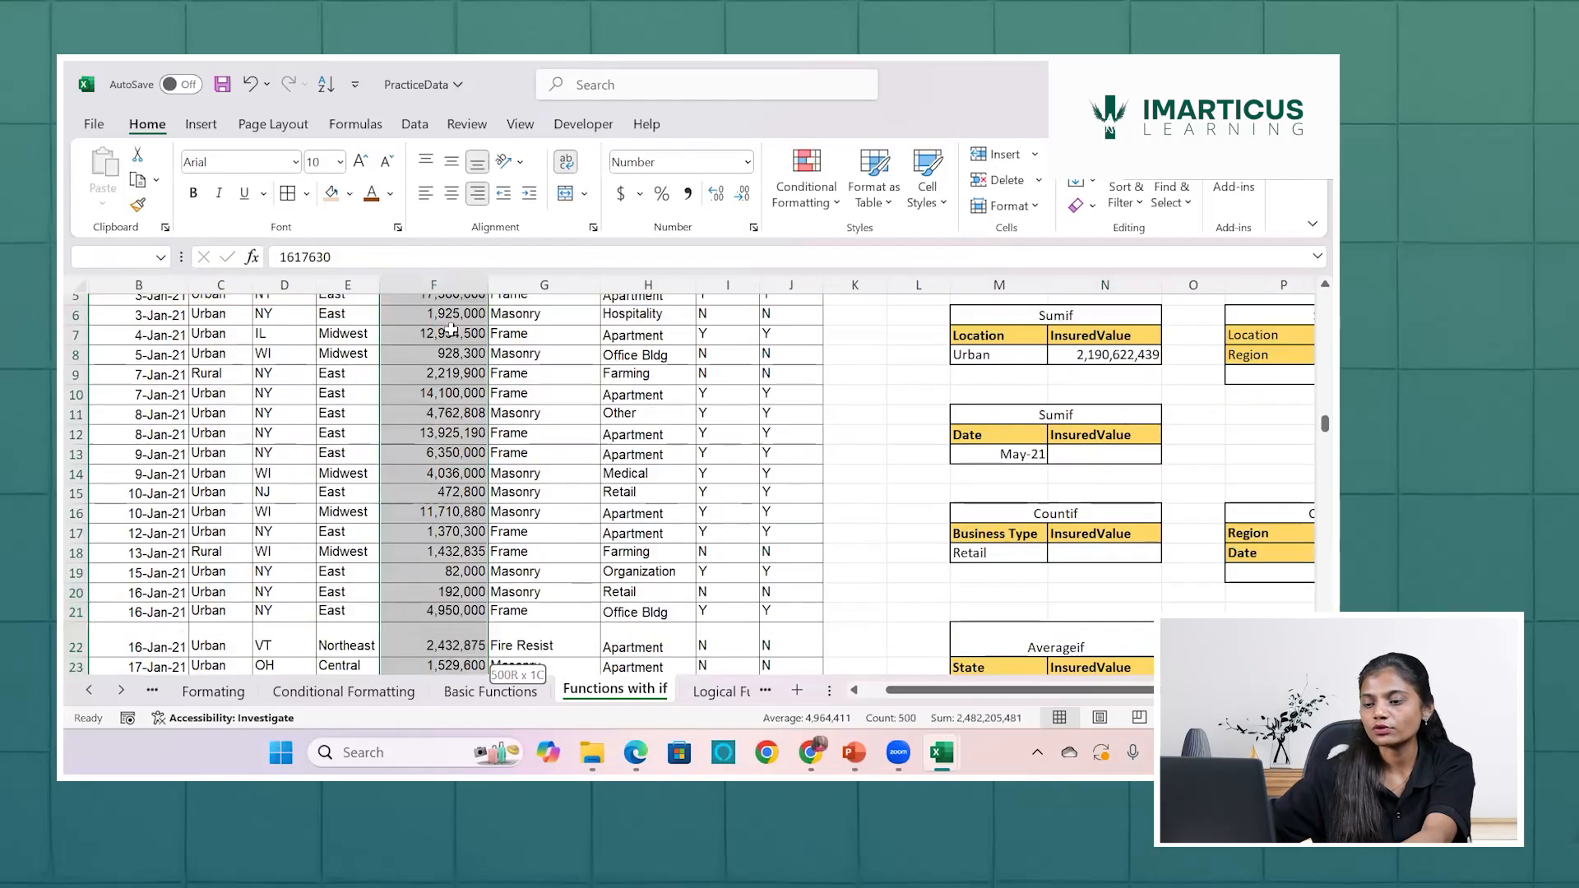
Change the Location criterion in M8 of the first Sumif table to Rural.
scroll(451, 329, up, 20)
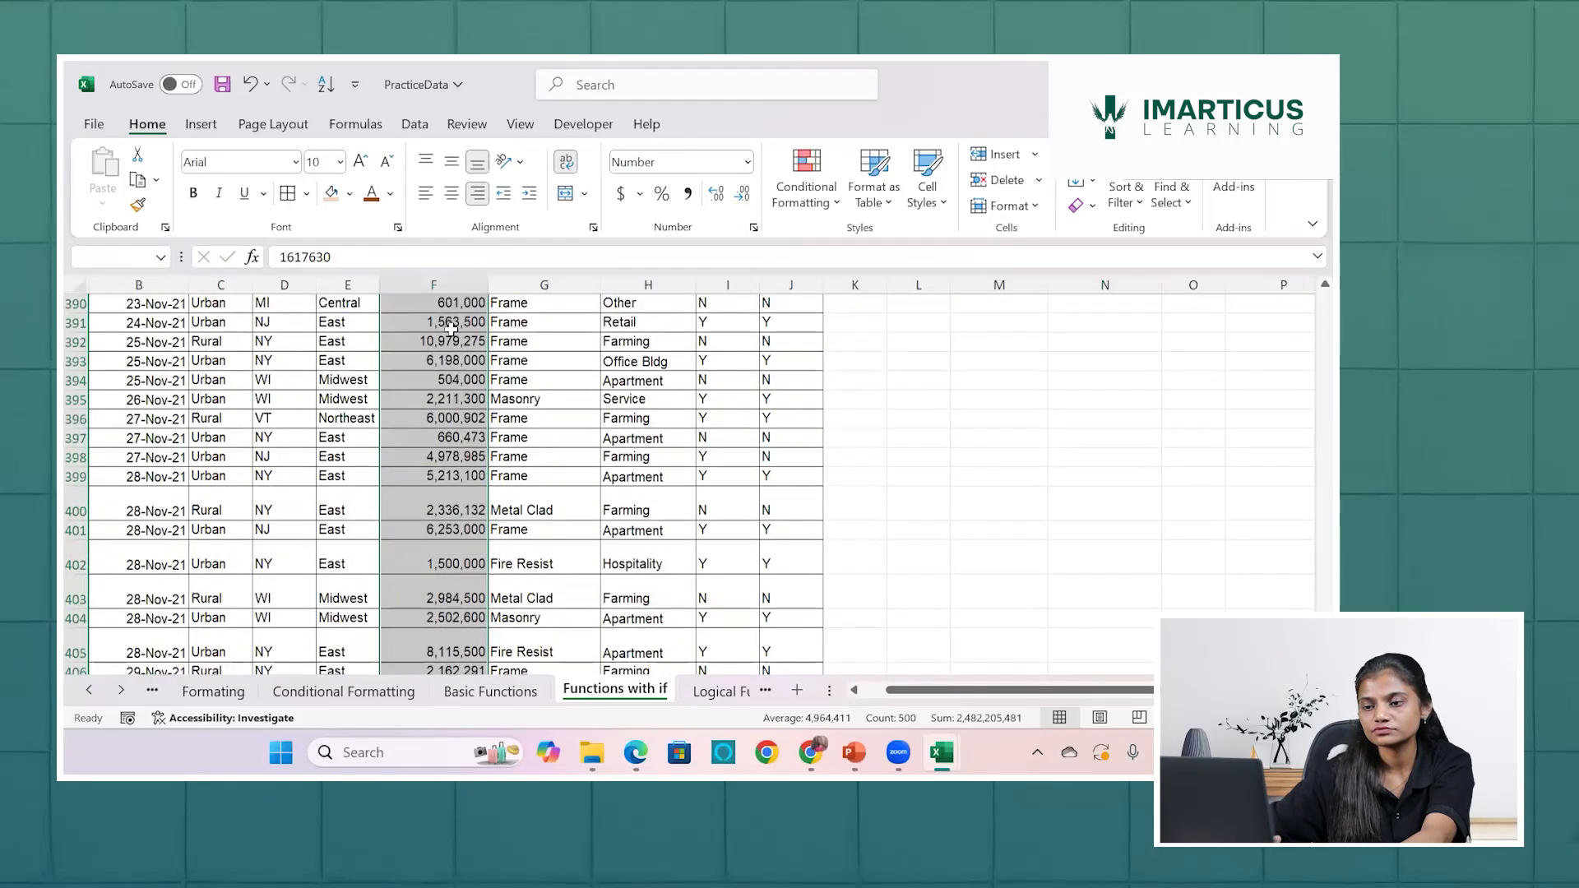
scroll(452, 329, up, 20)
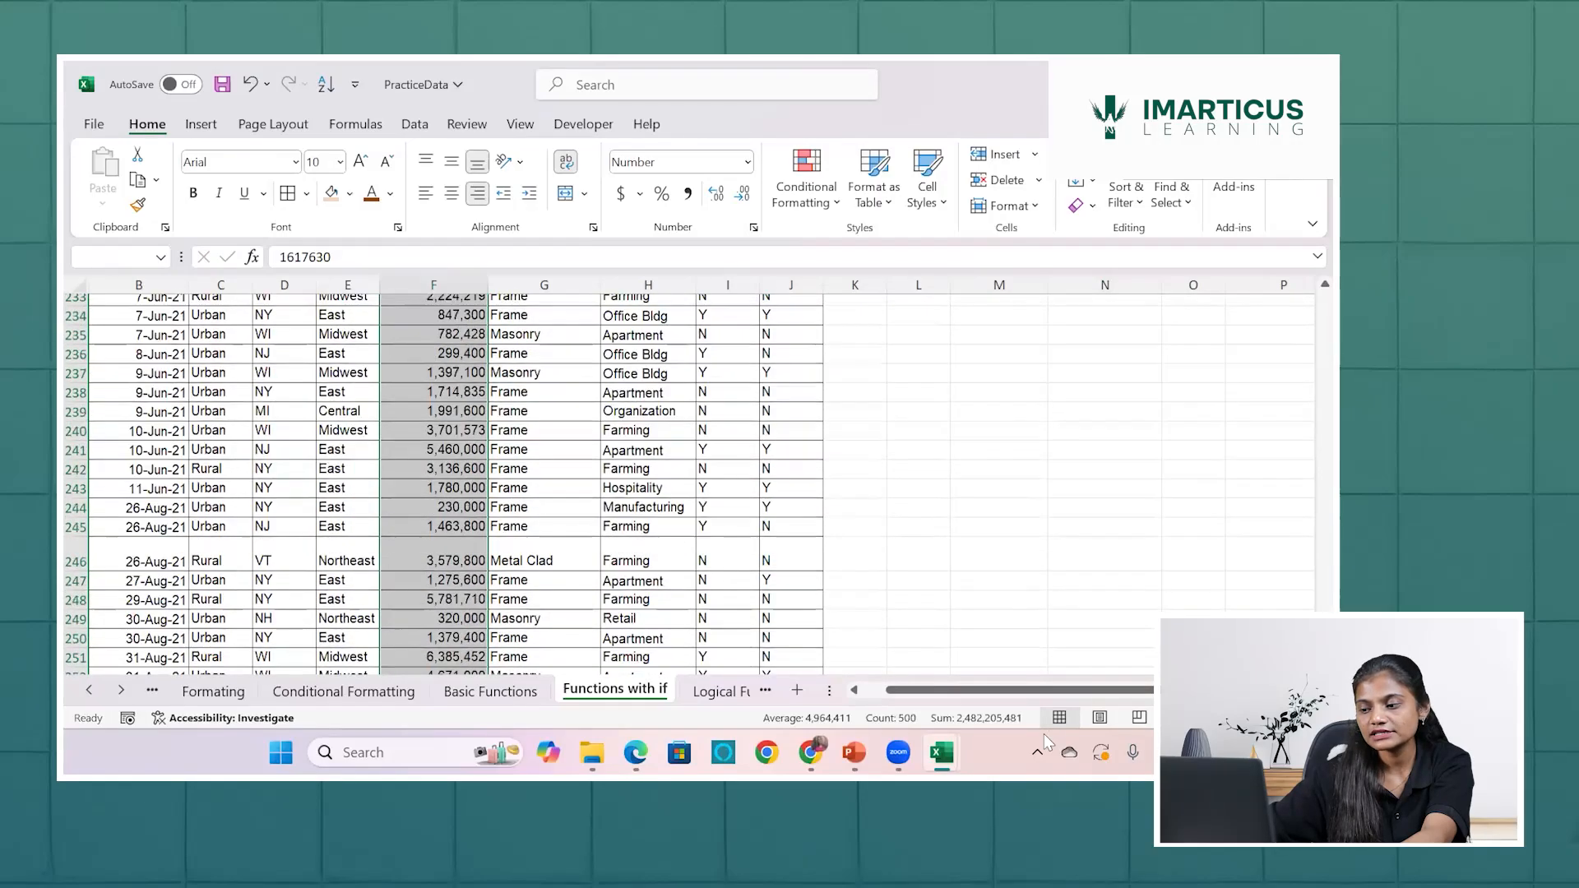
scroll(1043, 734, up, 20)
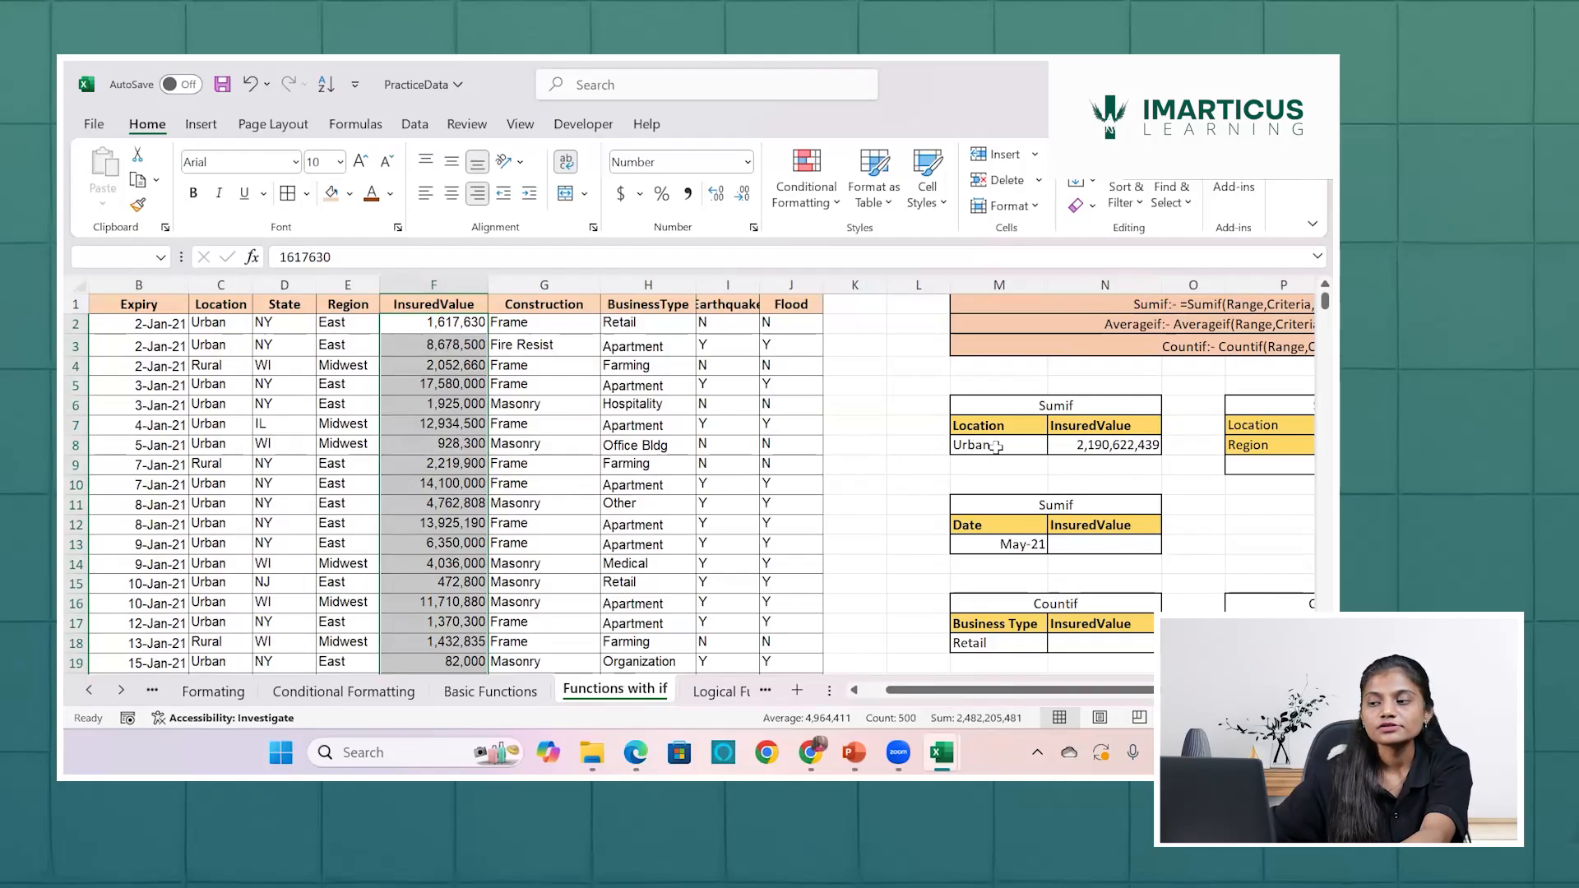
click(1112, 449)
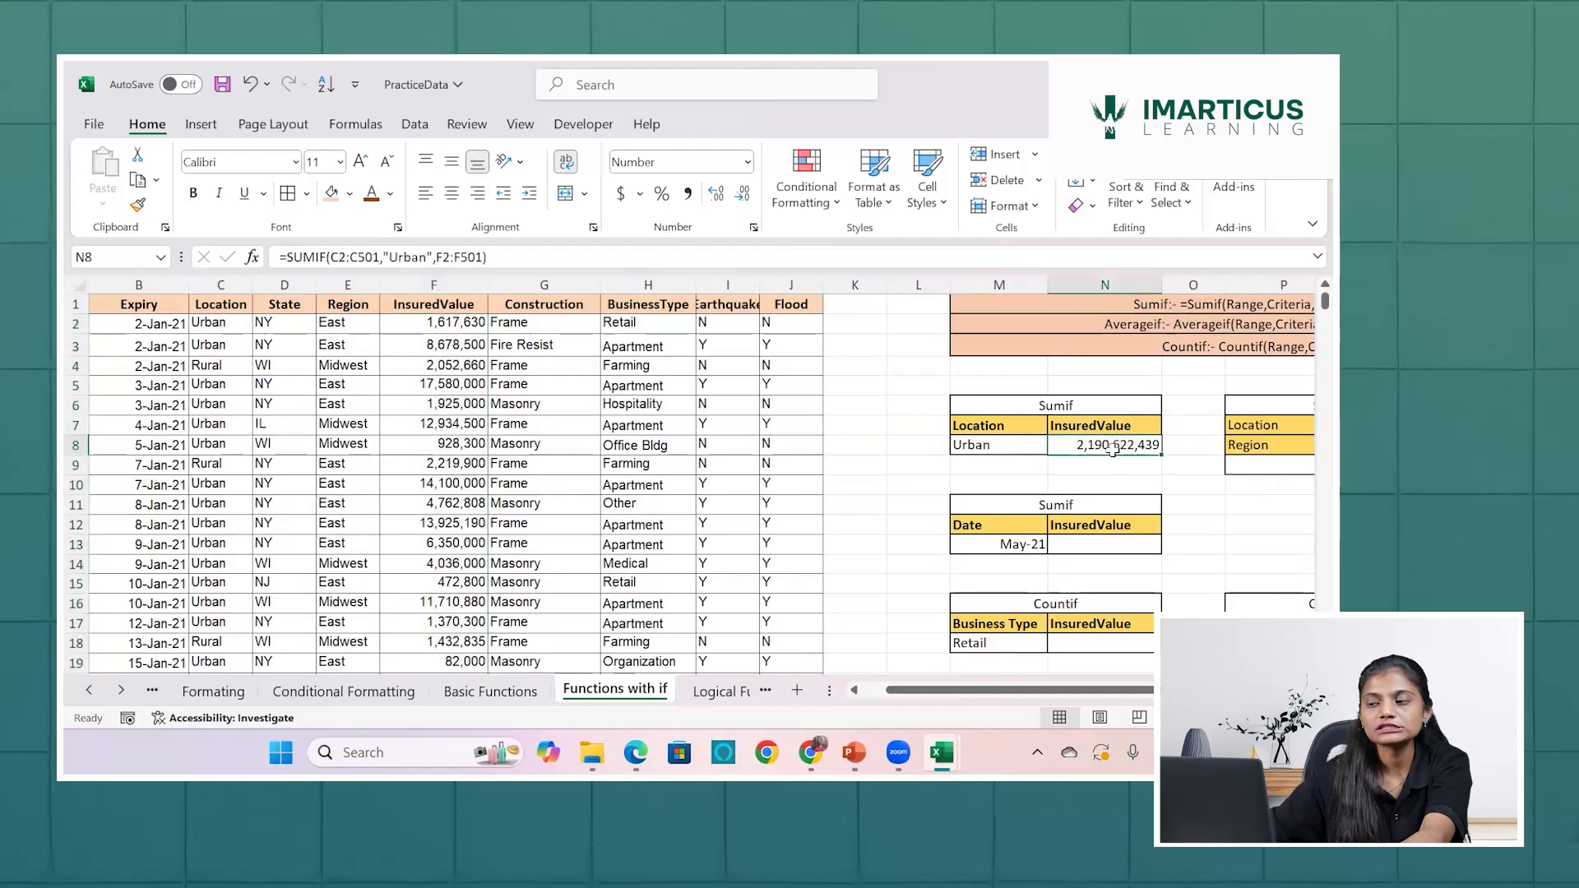
click(990, 445)
key(BackSpace)
text(R)
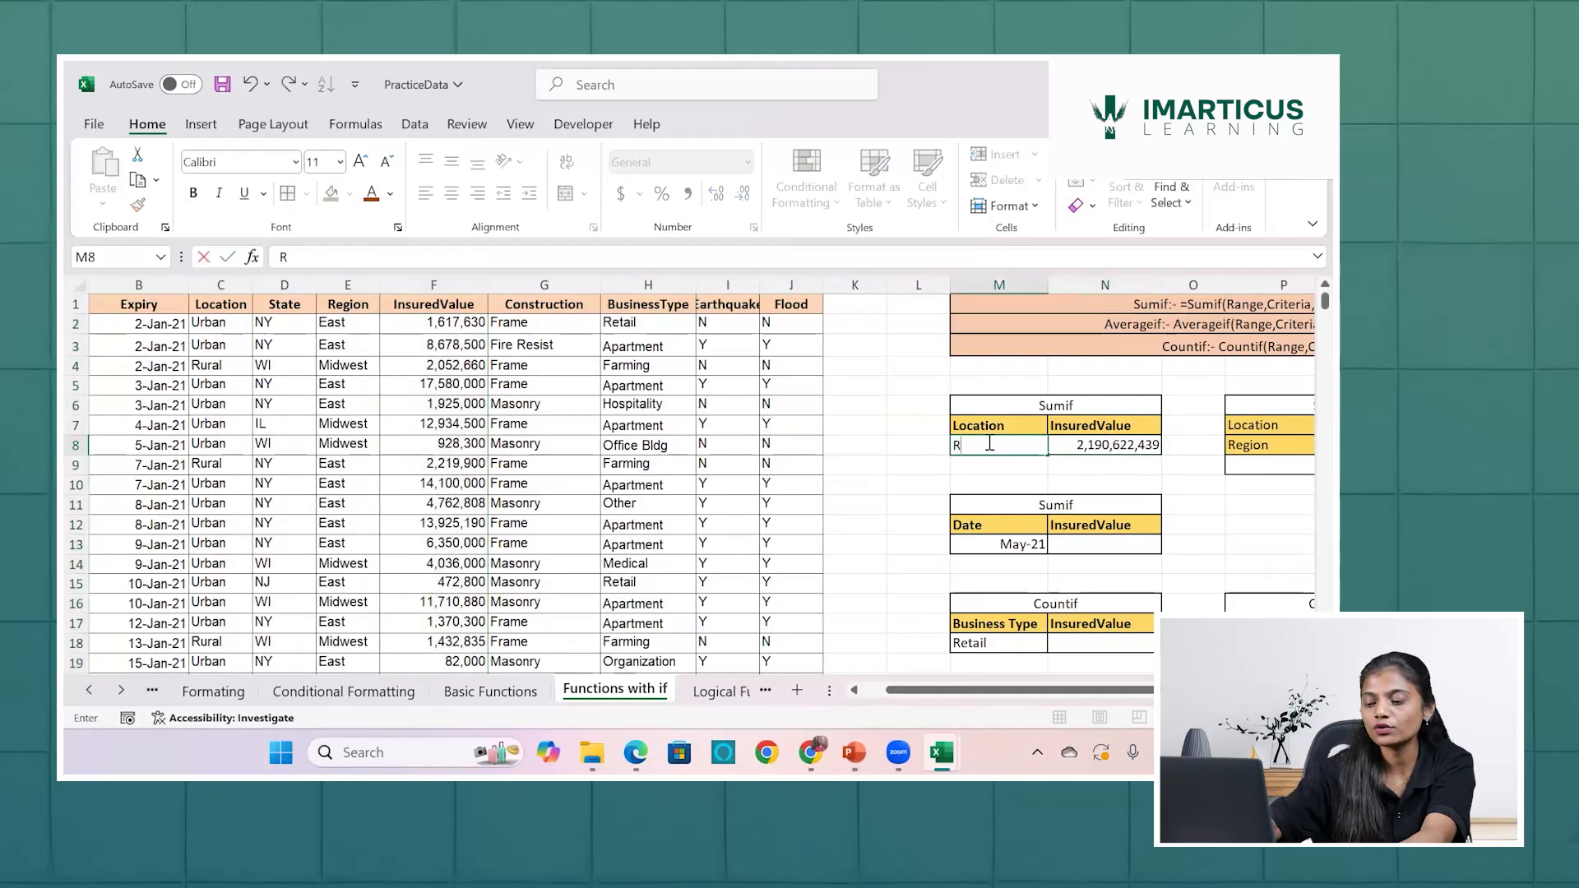
text(ural)
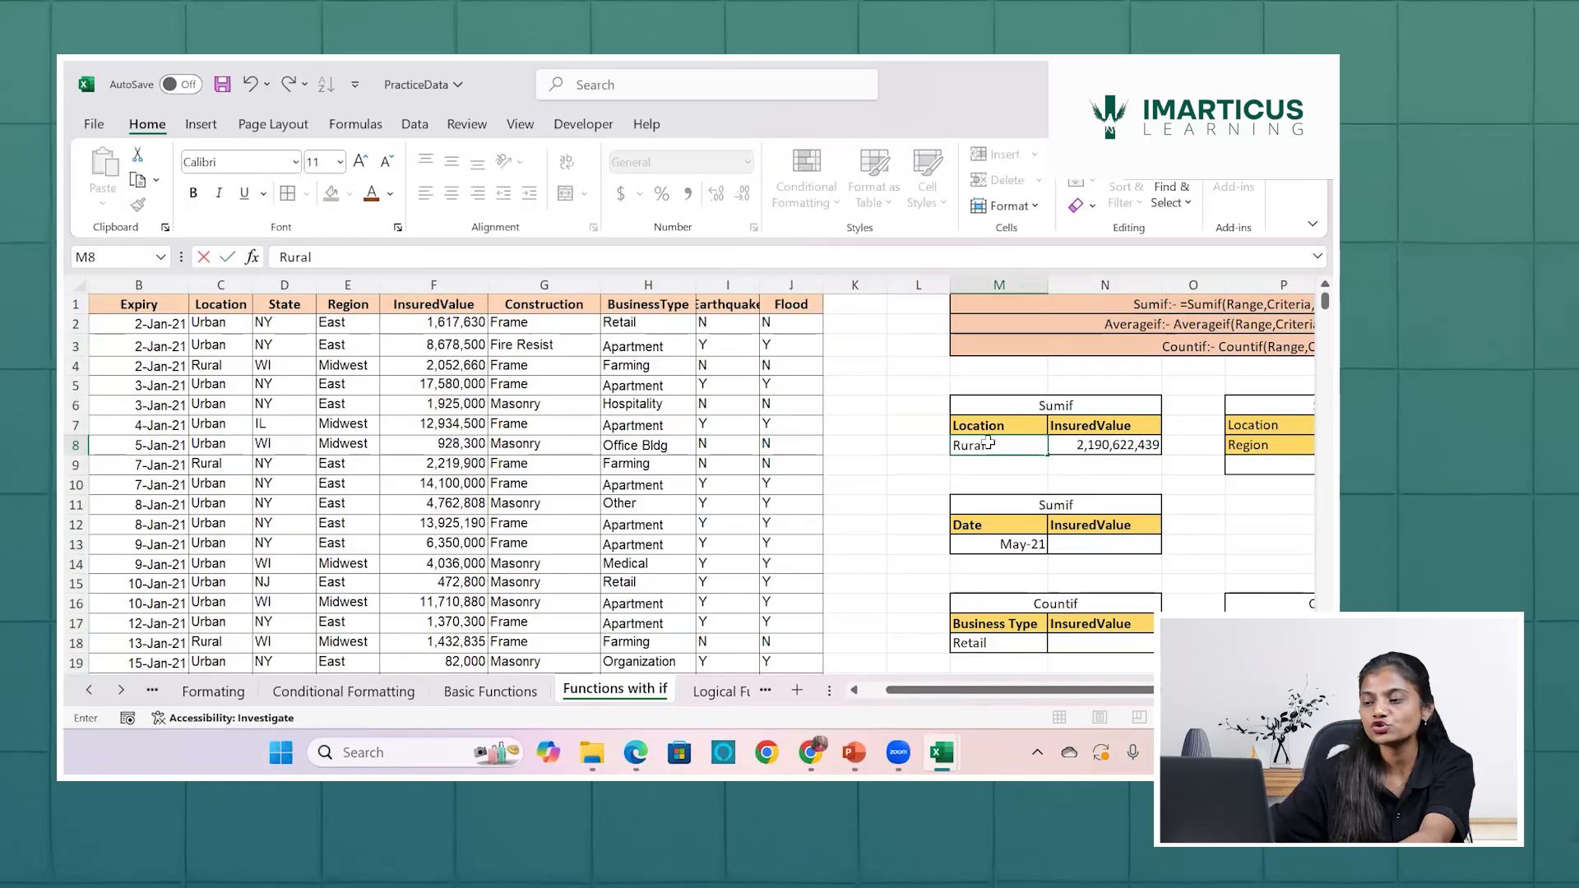
key(Return)
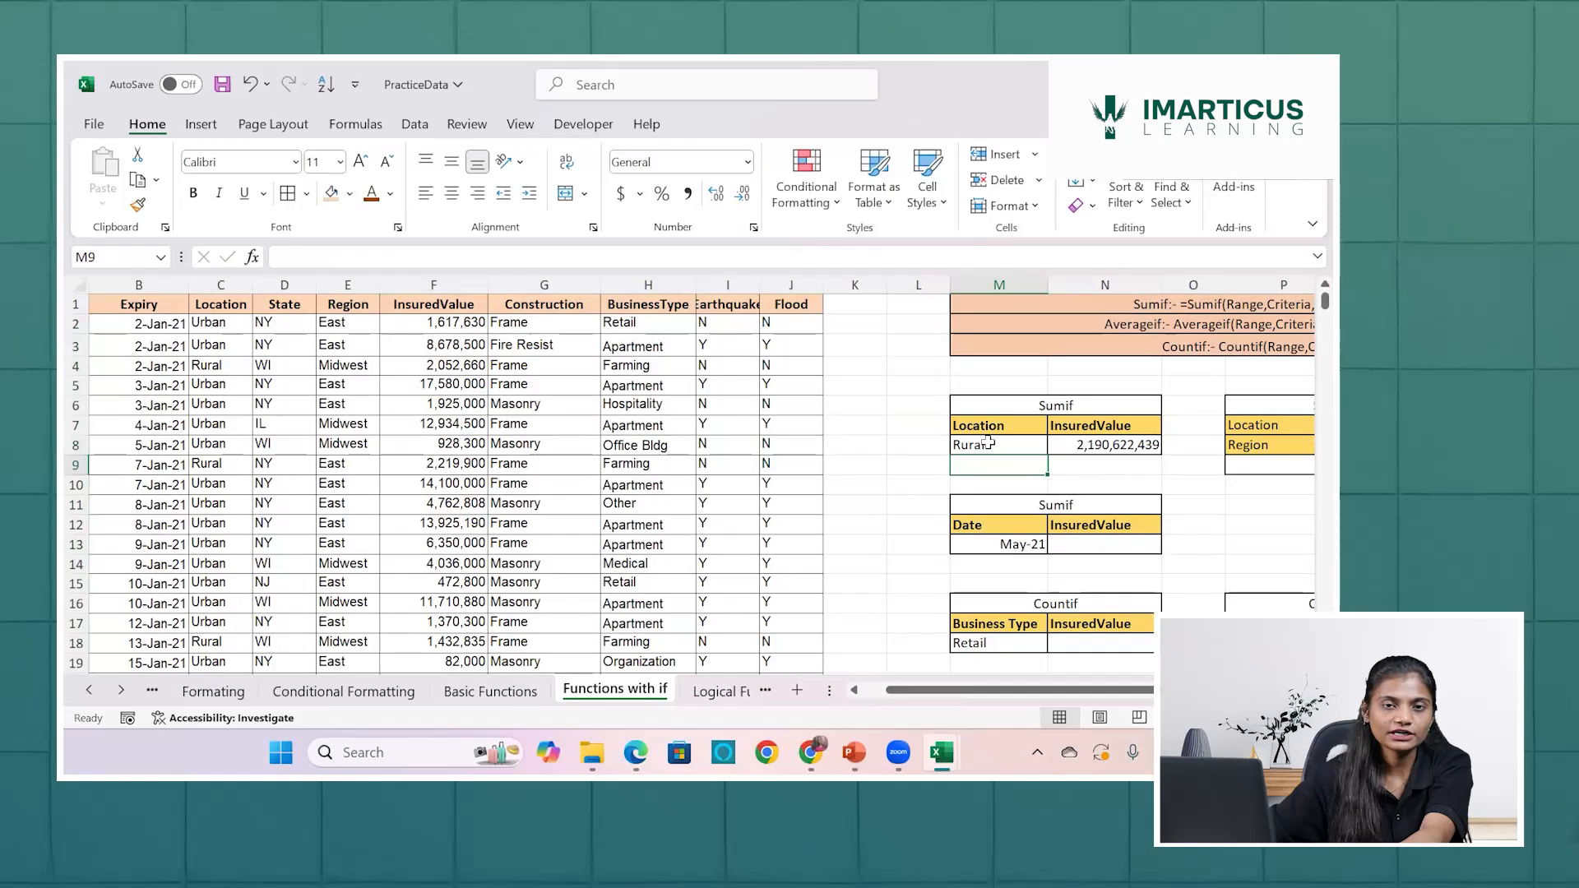
Replace the criteria text in the N8 SUMIF formula with "Rural" so it reads =SUMIF(C2:C501,"Rural",F2:F501).
click(1143, 443)
double_click(1143, 444)
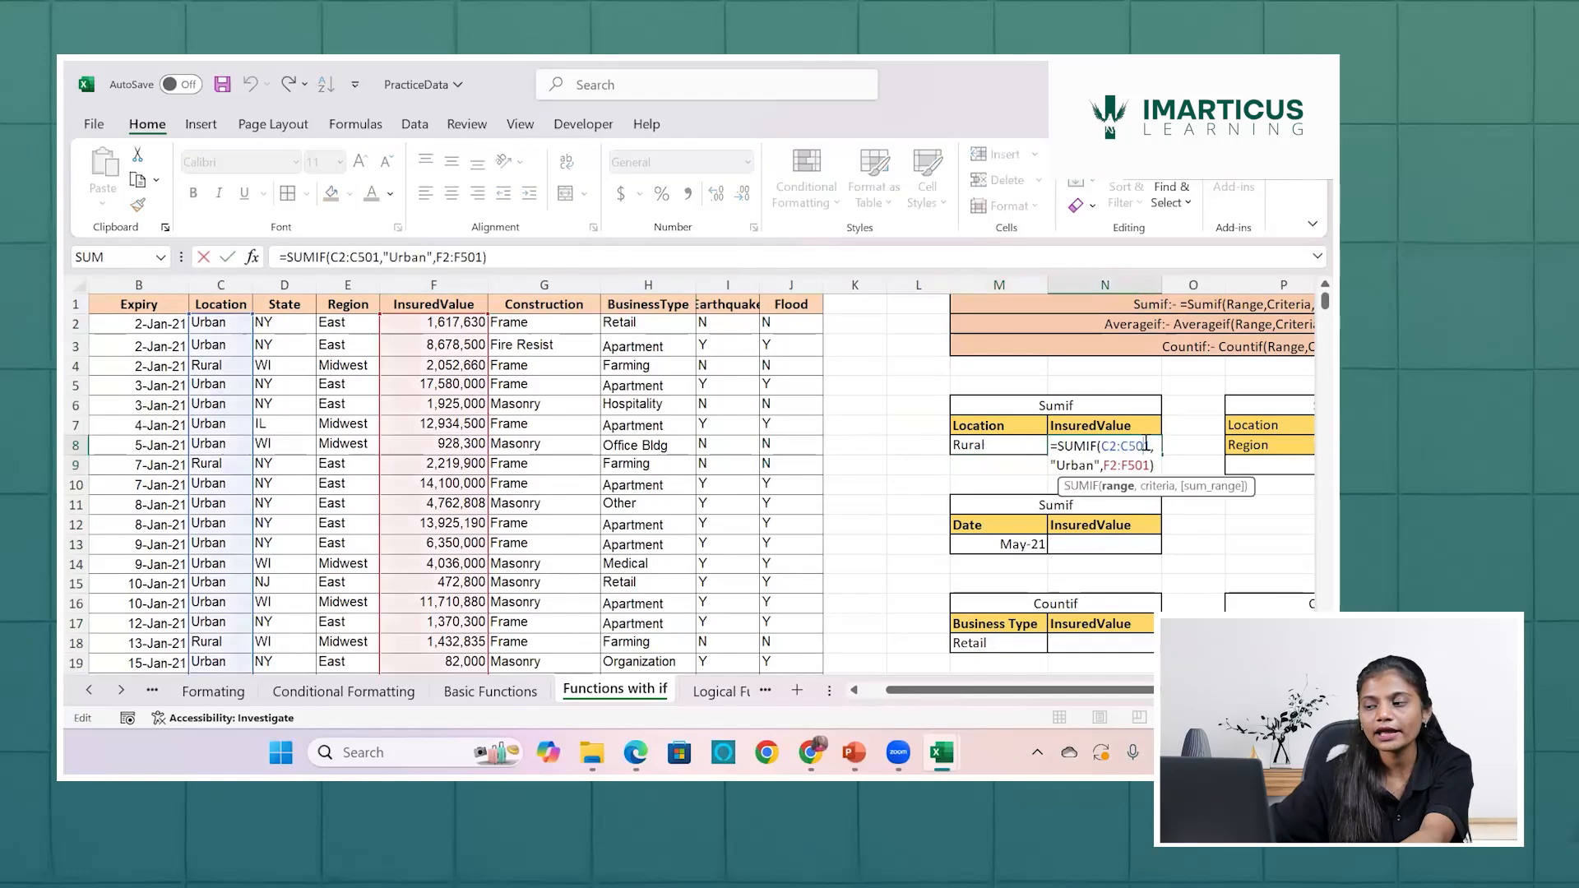
click(1093, 463)
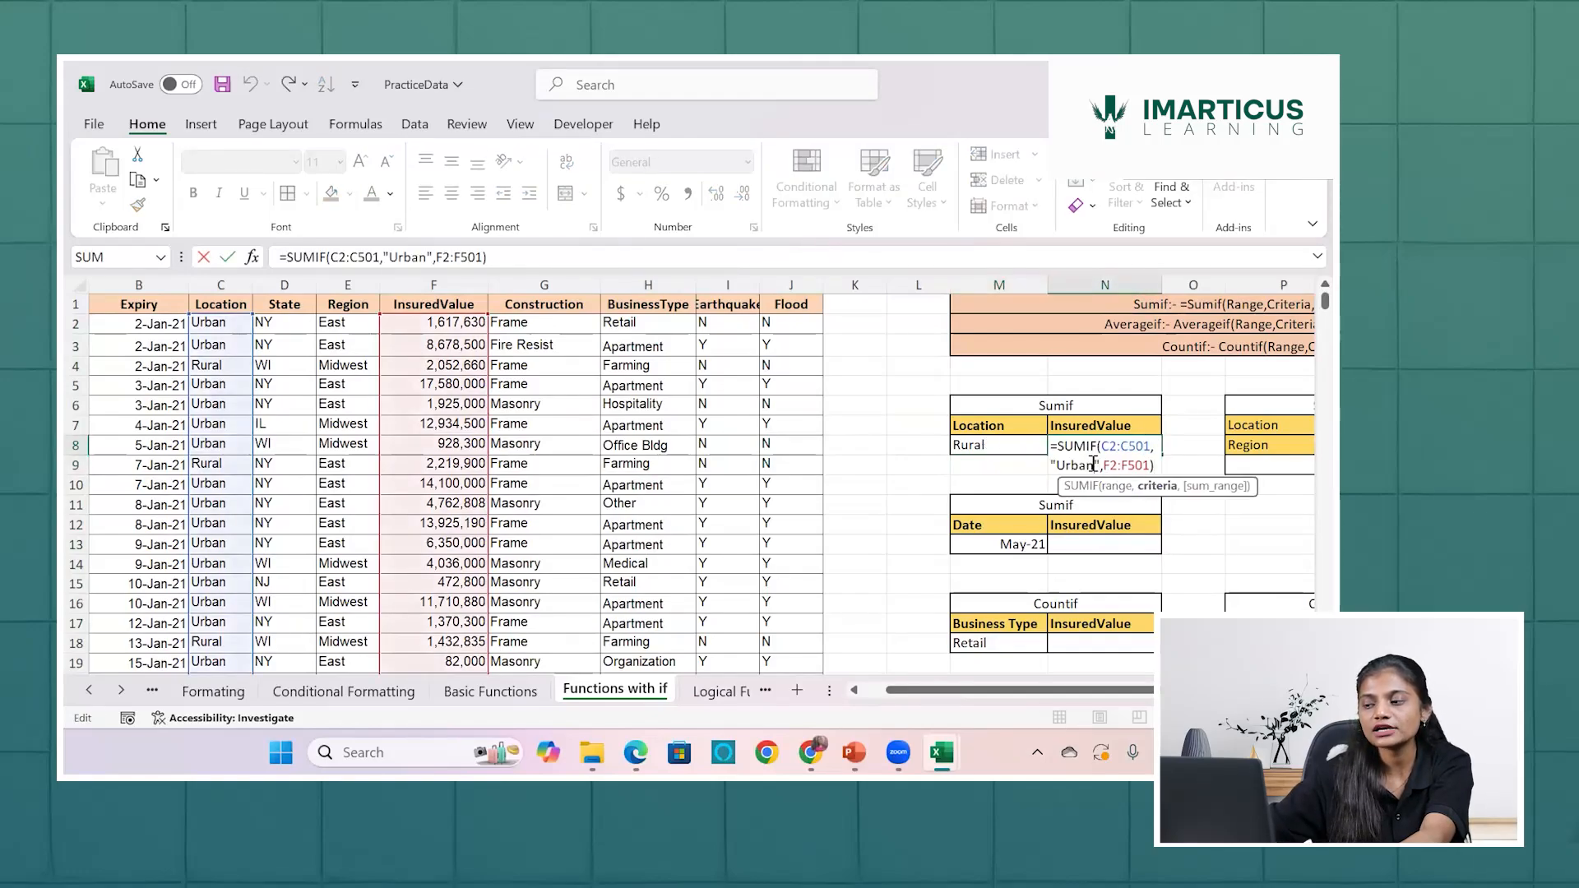
key(BackSpace)
key(BackSpace)
key(BackSpace)
key(BackSpace)
key(BackSpace)
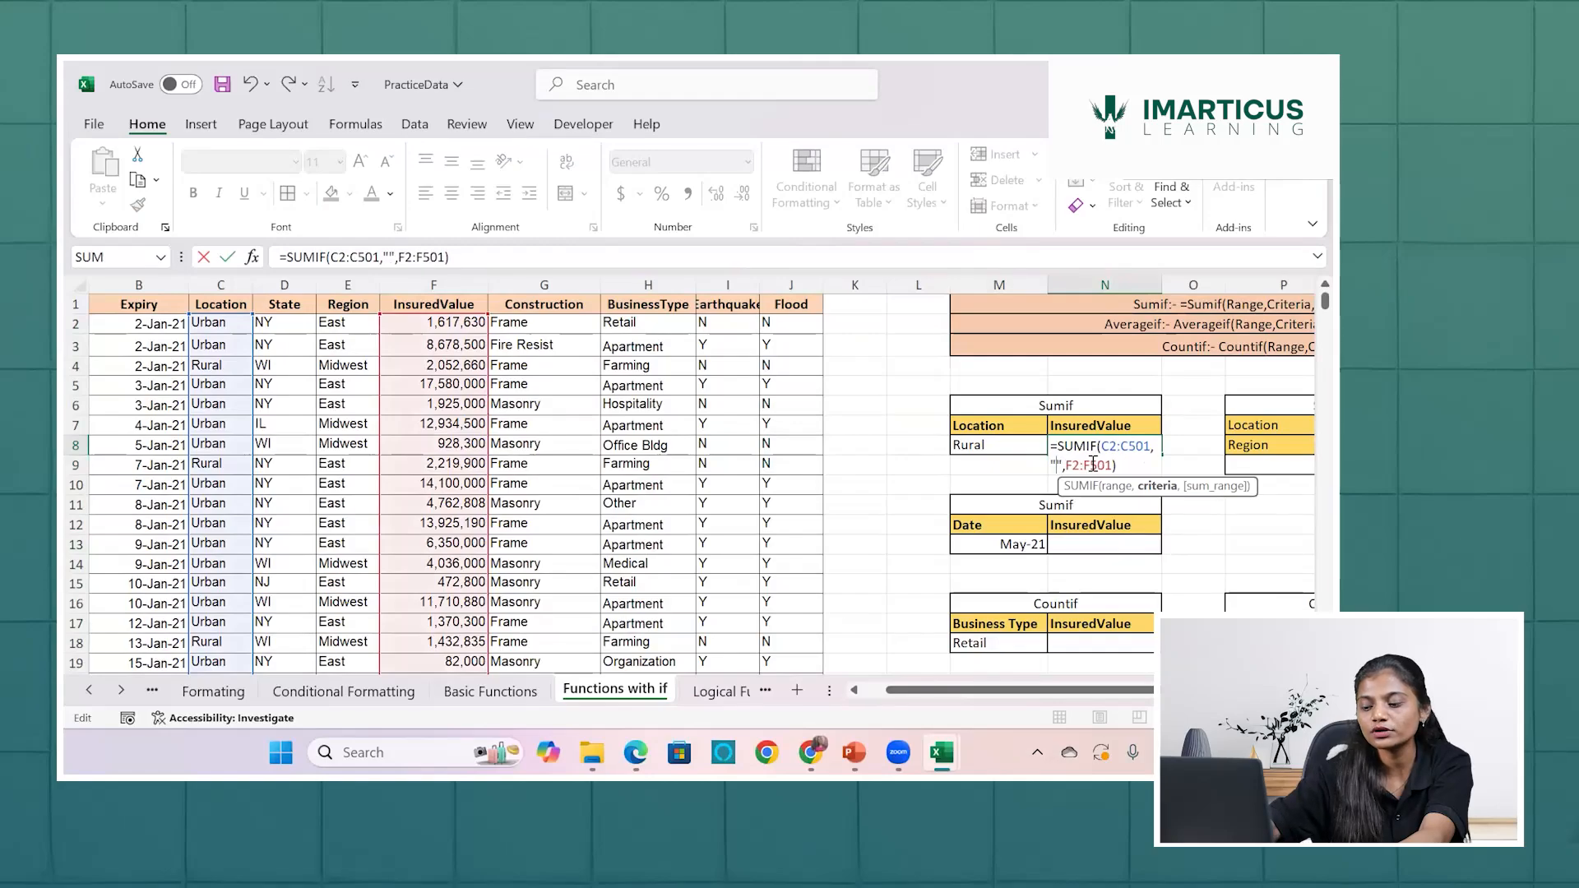
text(Rural)
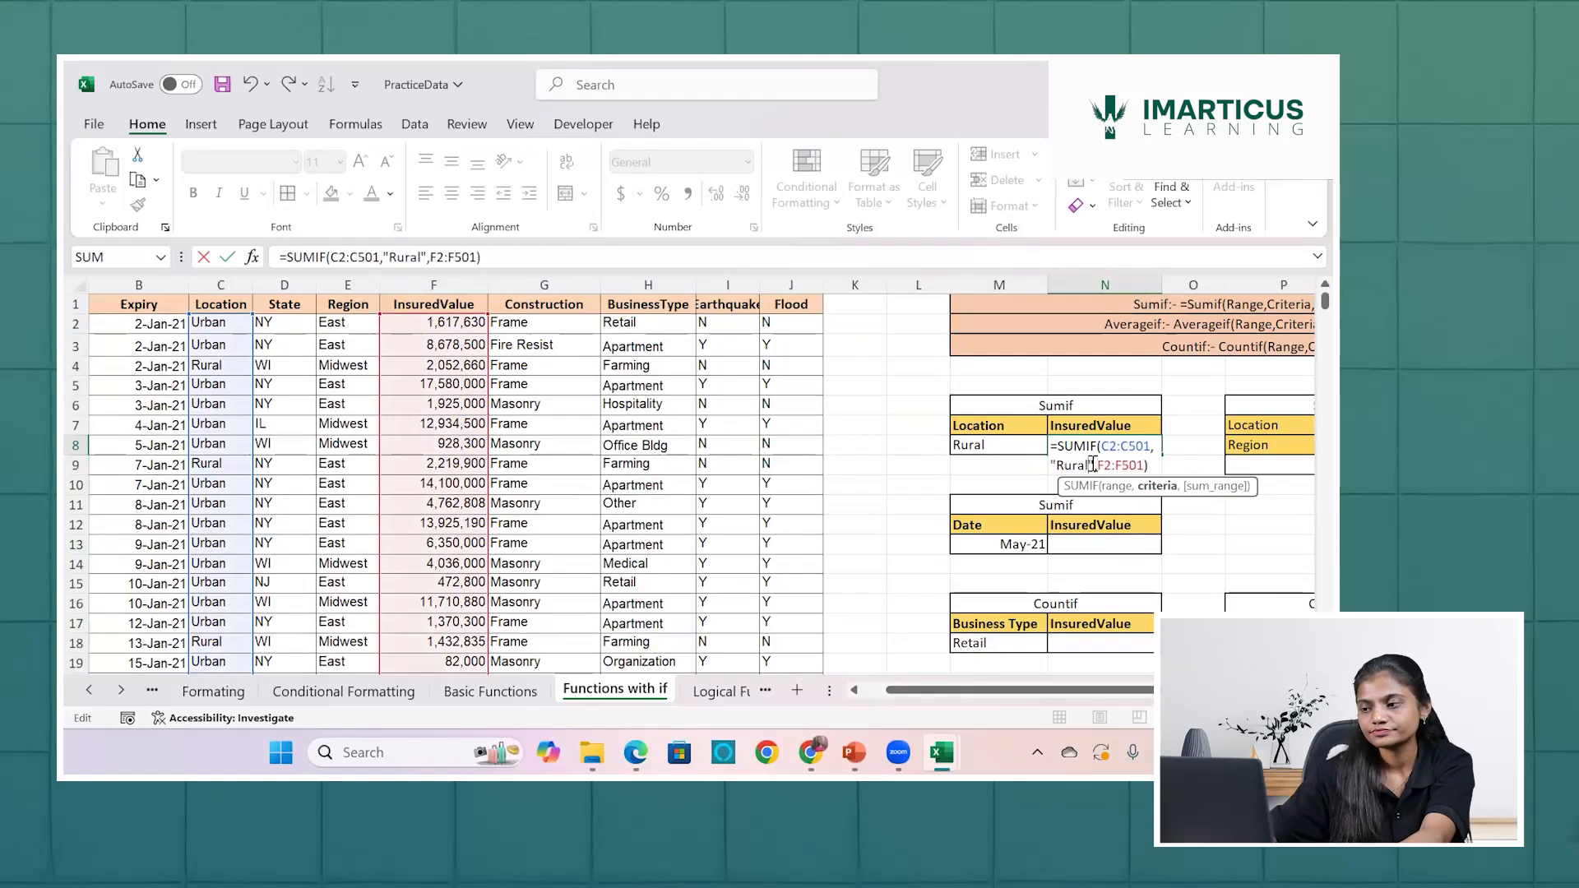
key(Return)
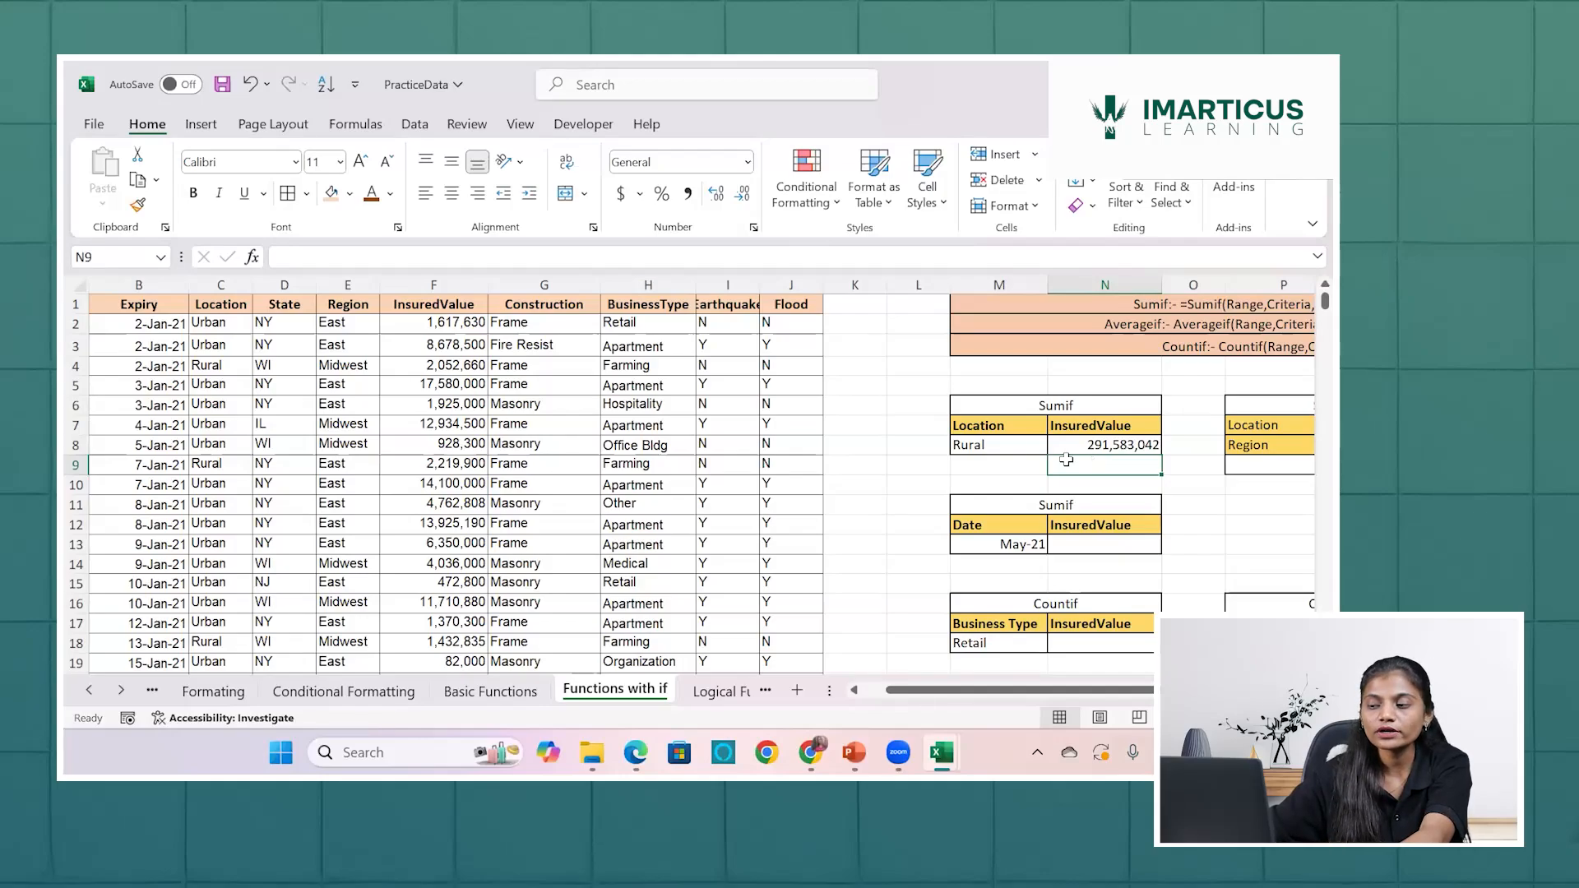
Set the Location criterion in M8 back to Urban.
click(1017, 450)
text(U)
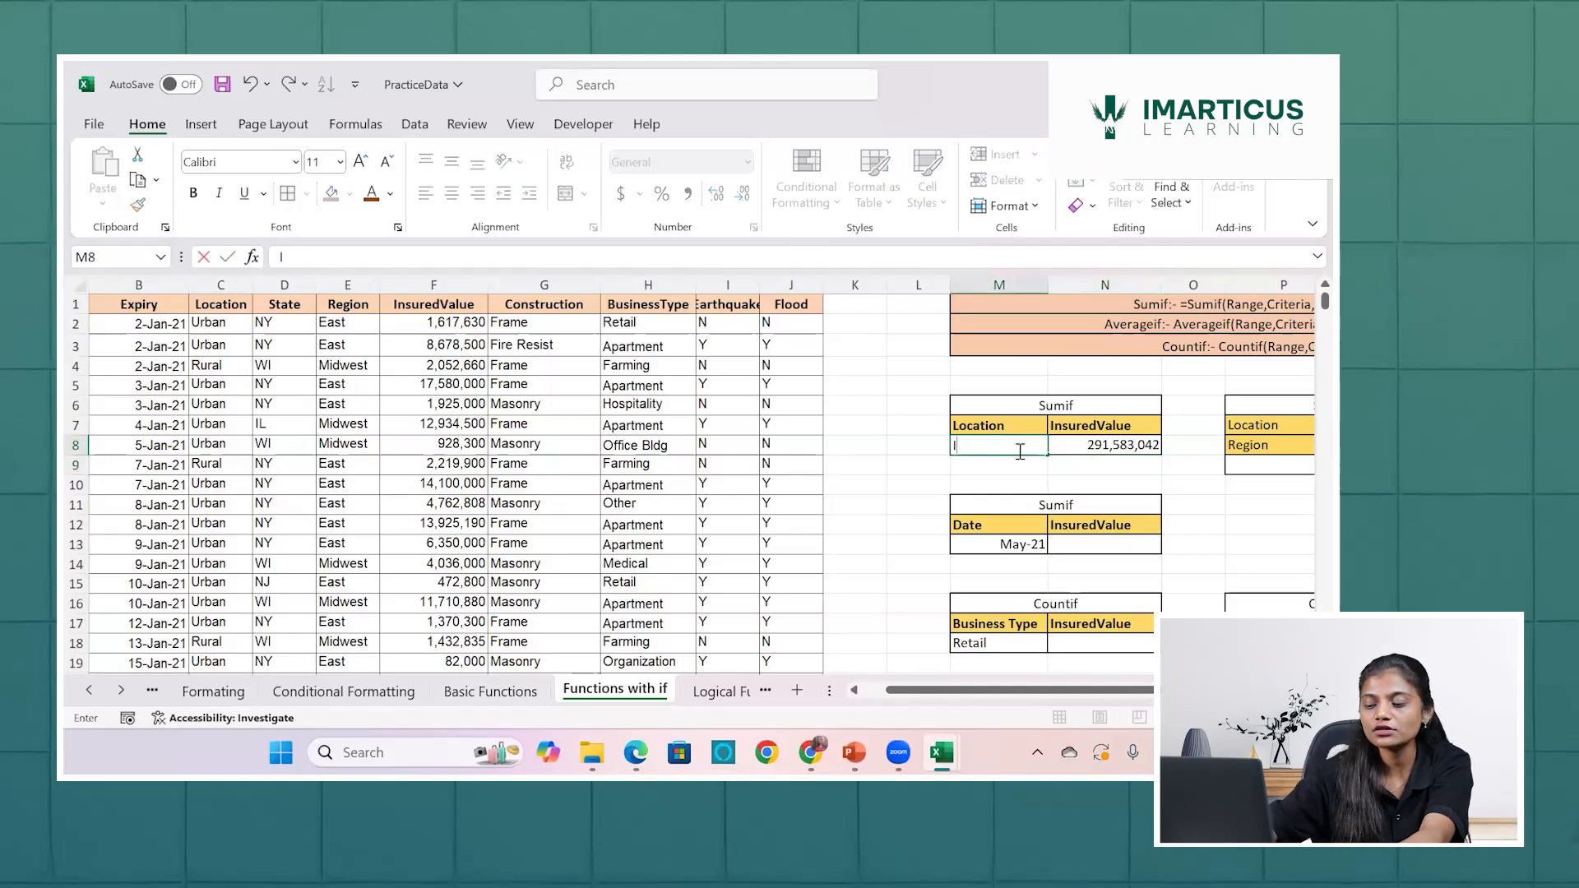
text(rabn)
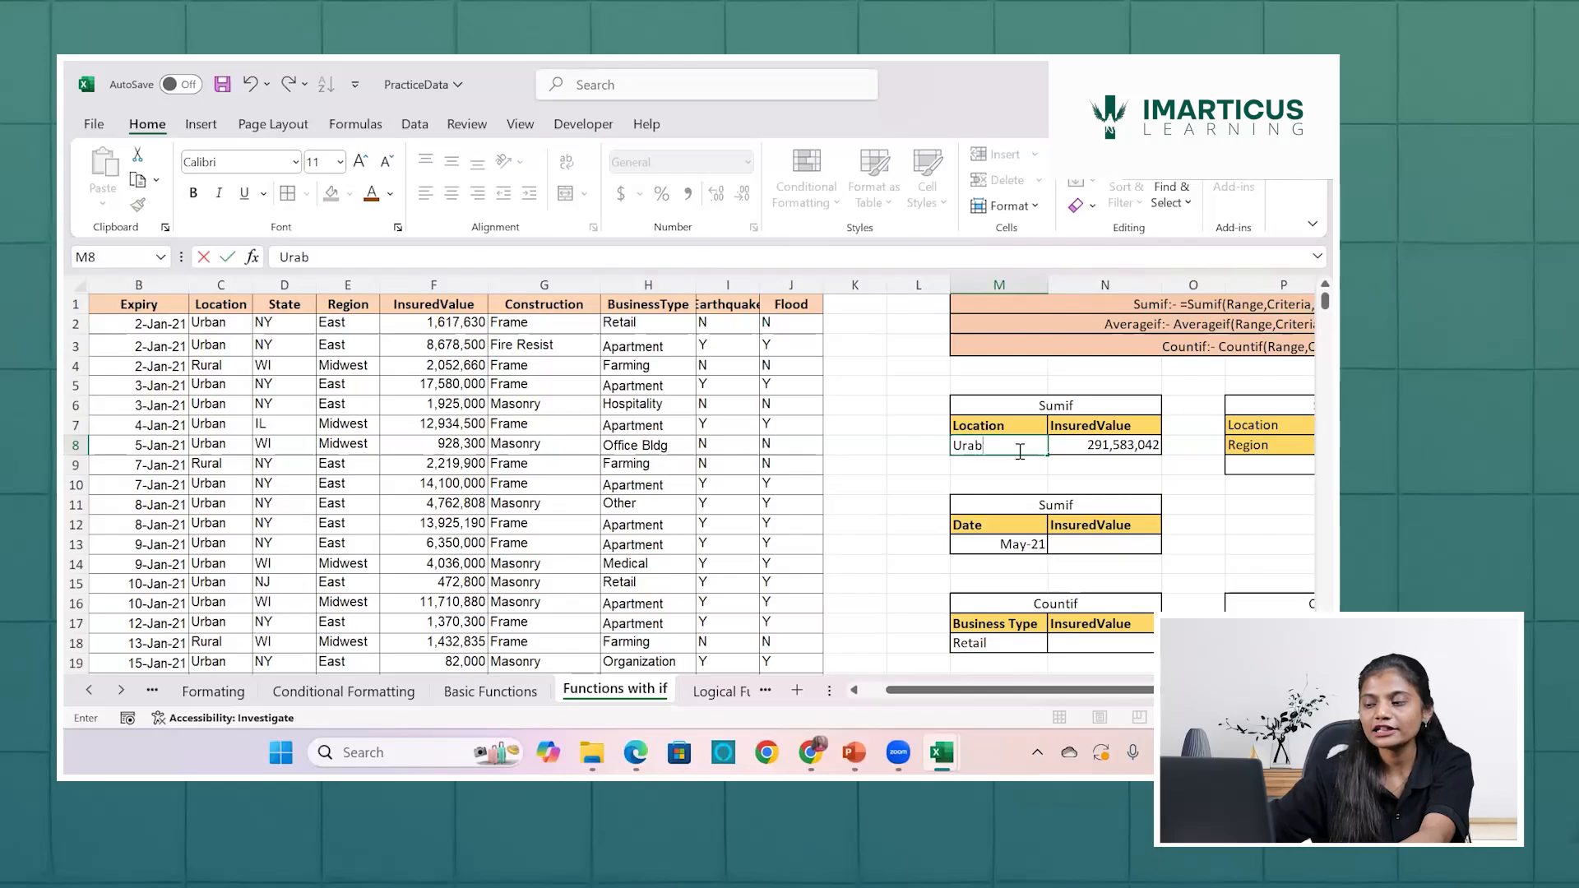
key(BackSpace)
key(BackSpace)
key(BackSpace)
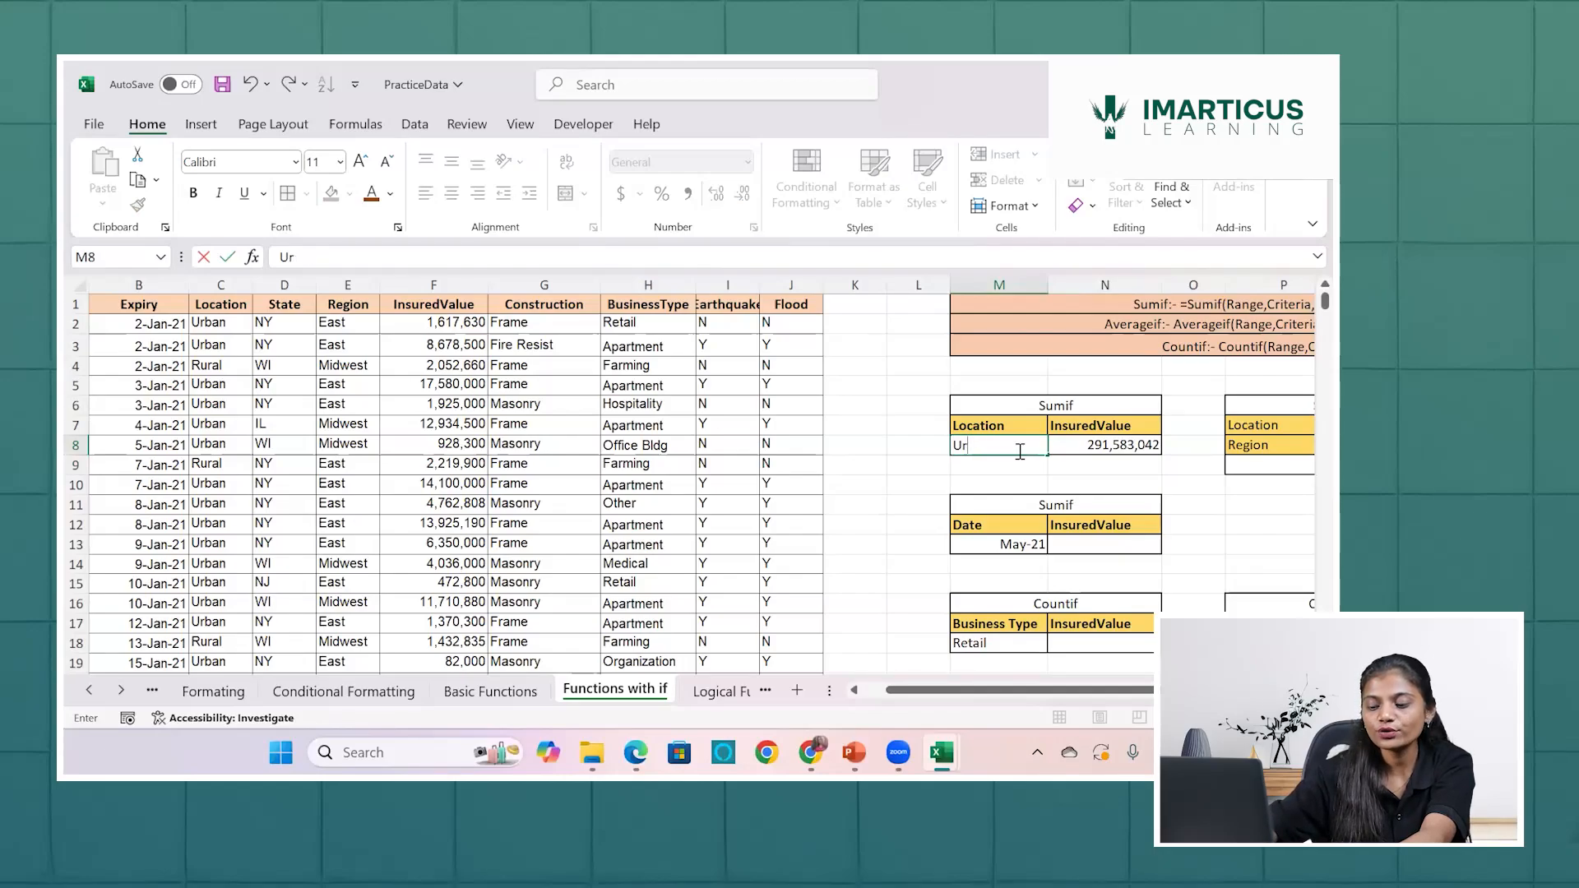
text(ban)
key(Return)
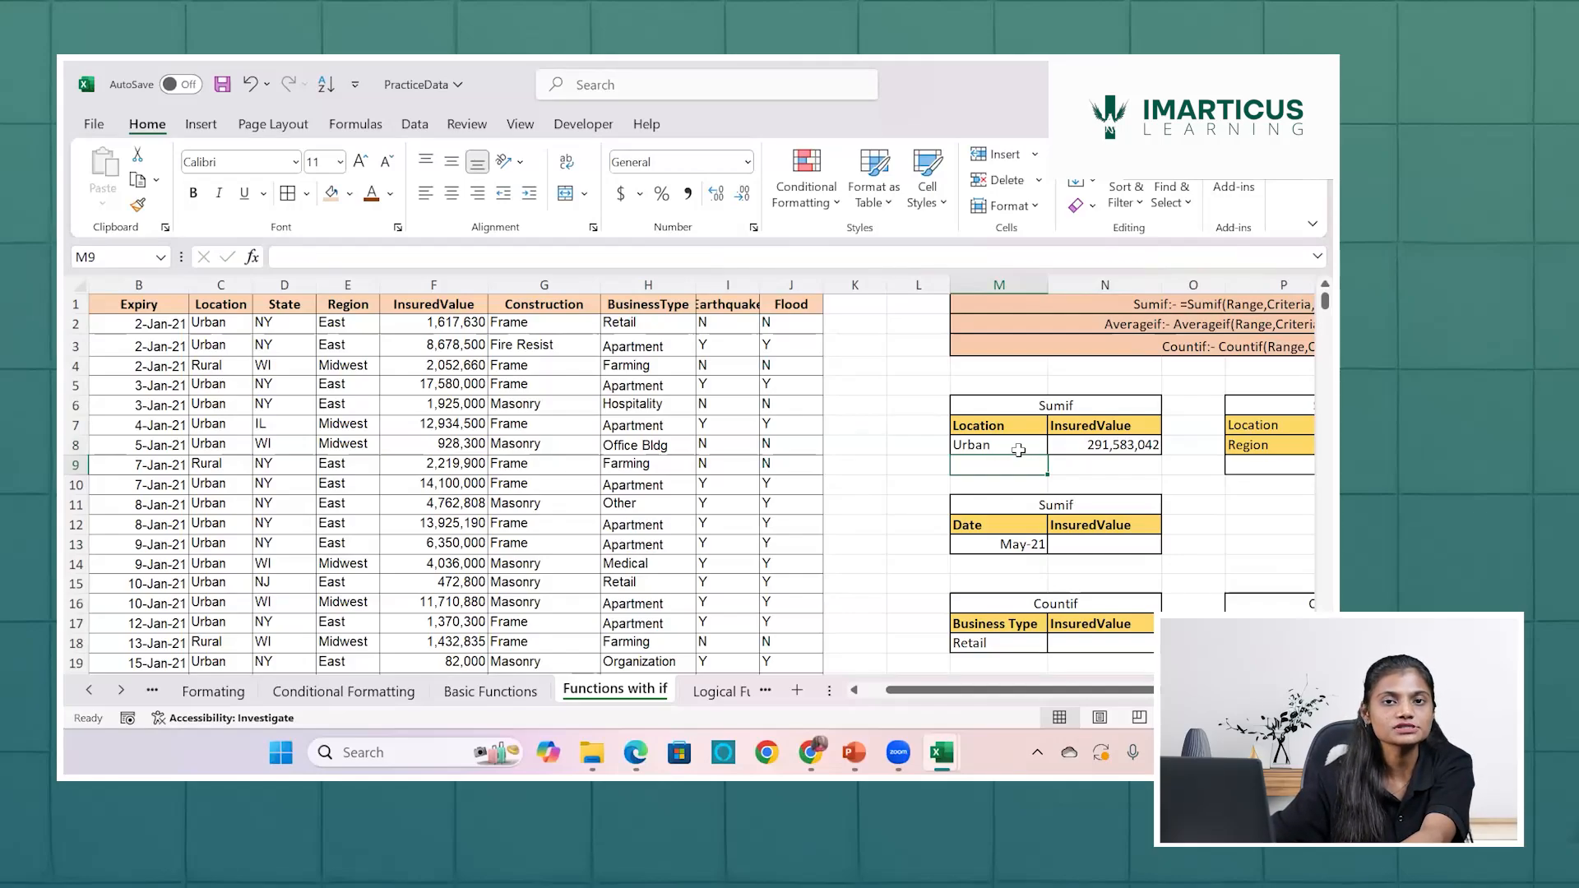
Replace the quoted criteria in the N8 formula with a reference to M8, making it =SUMIF(C2:C501,M8,F2:F501).
double_click(1110, 444)
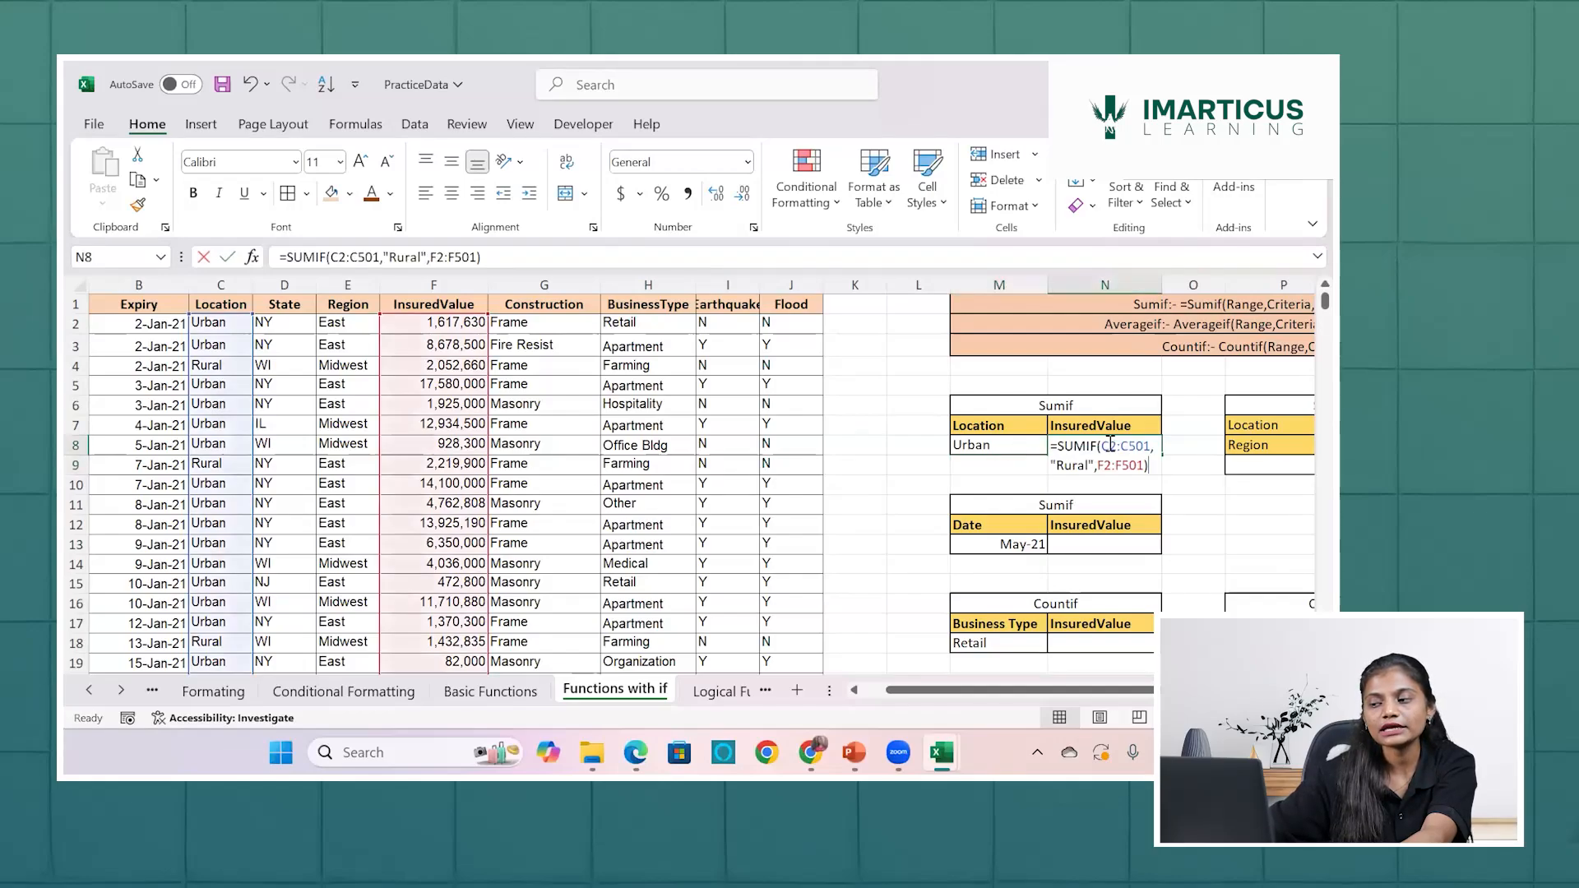
click(1096, 465)
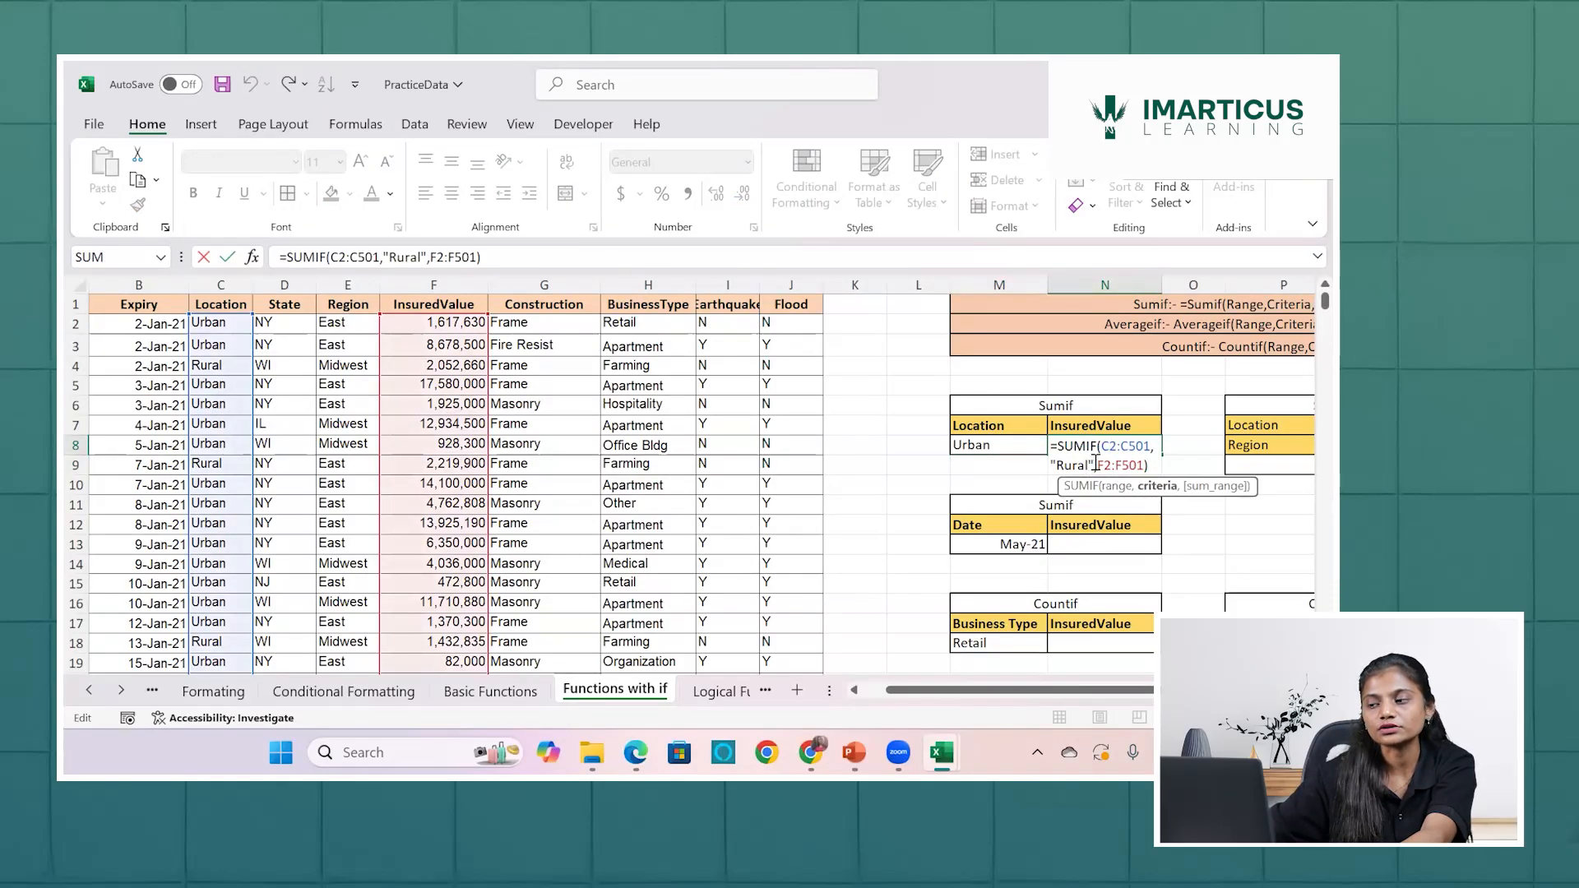
key(BackSpace)
key(BackSpace)
key(BackSpace)
key(BackSpace)
key(BackSpace)
key(BackSpace)
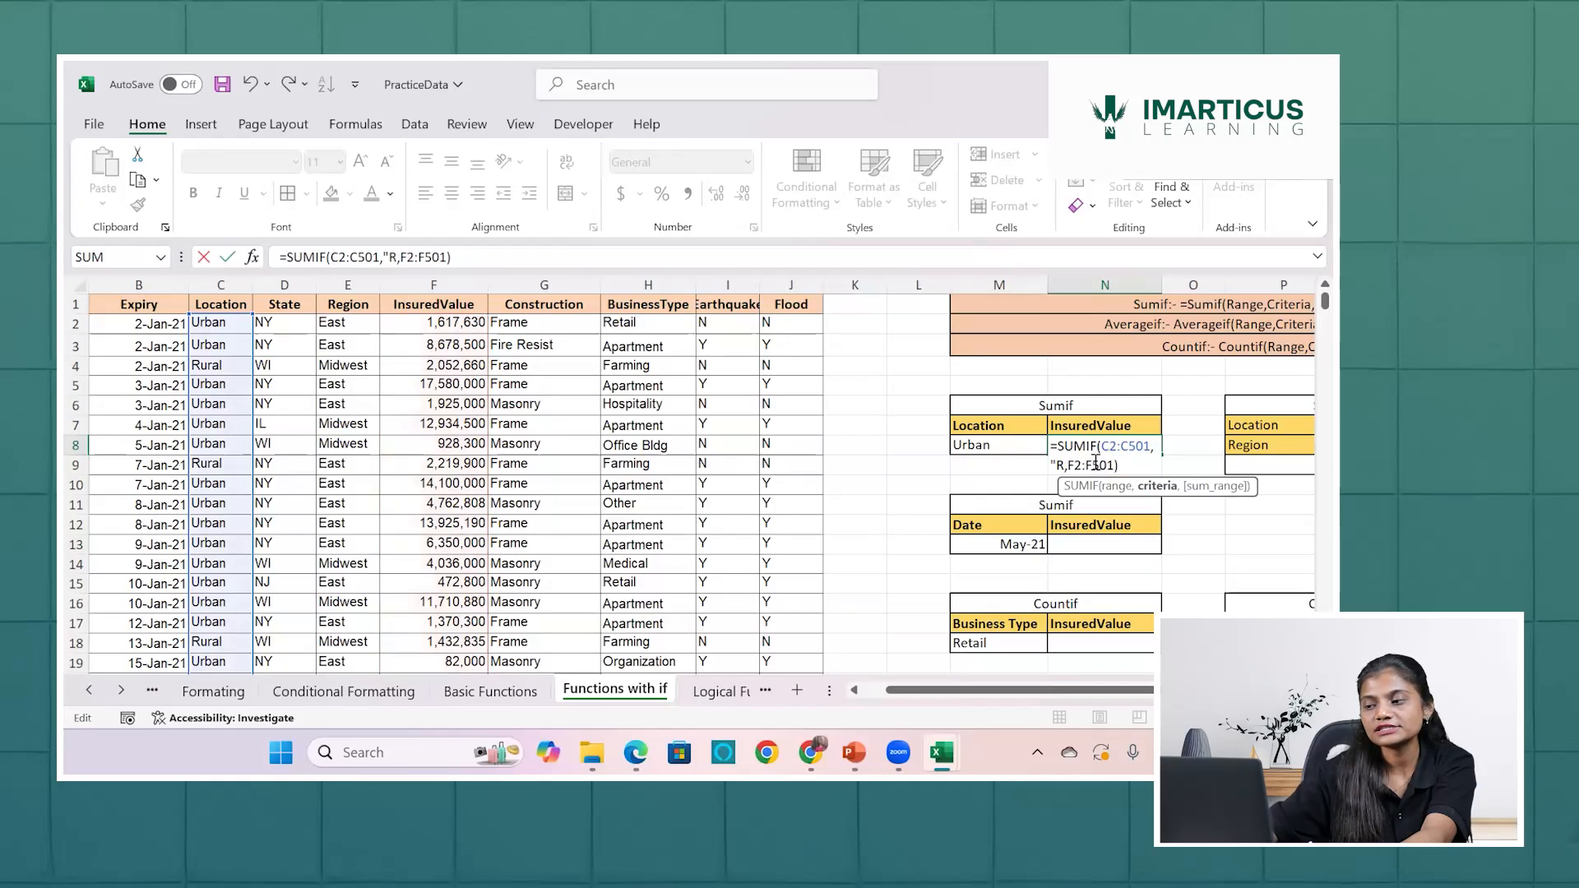
key(BackSpace)
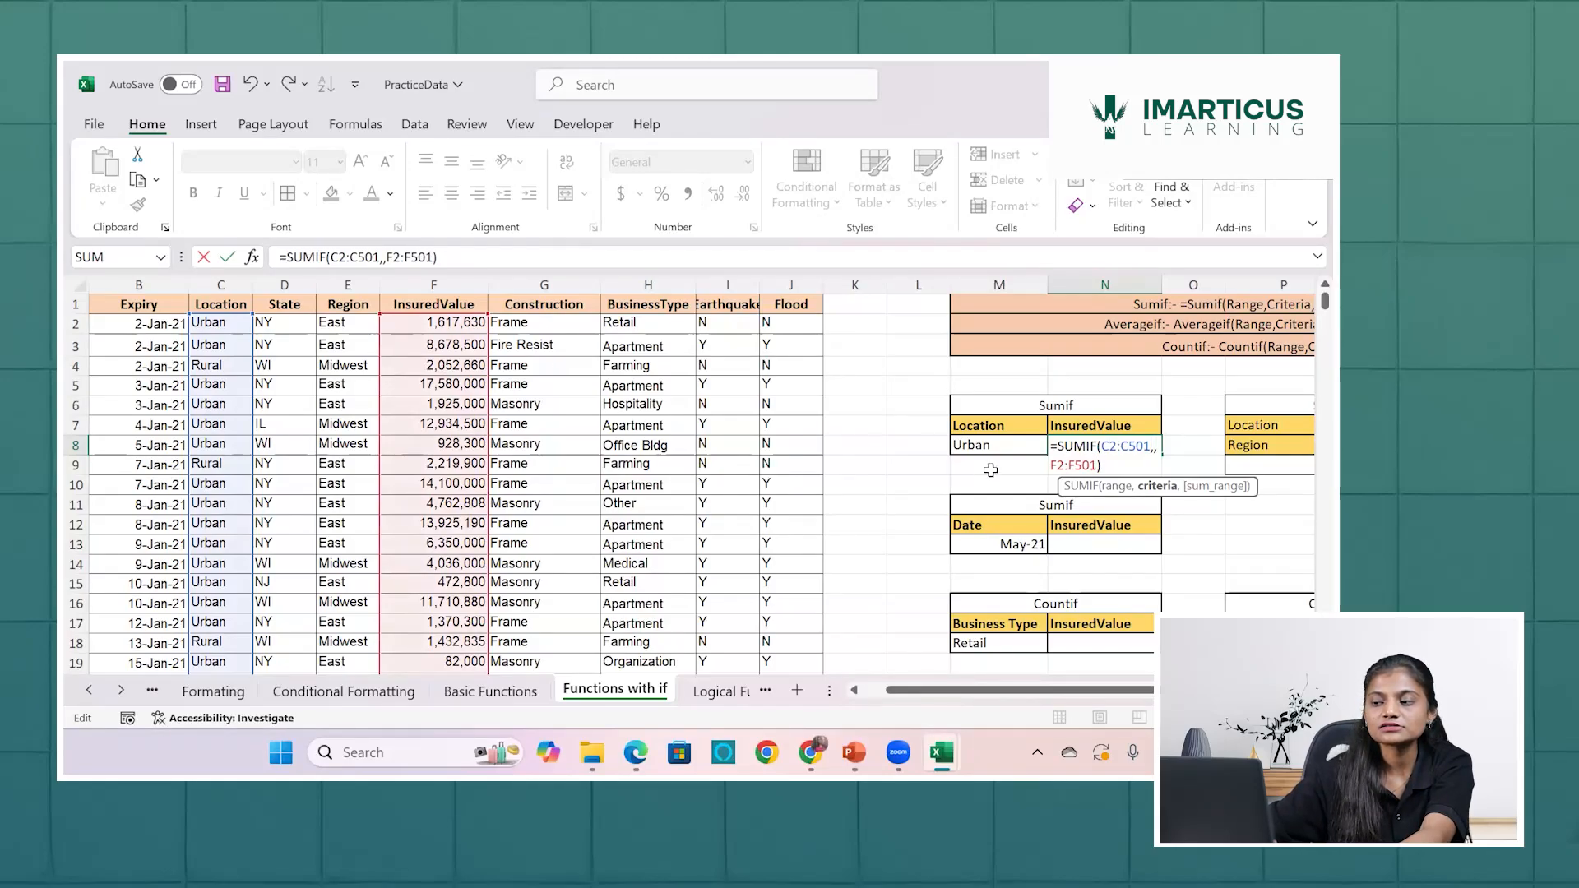
click(971, 444)
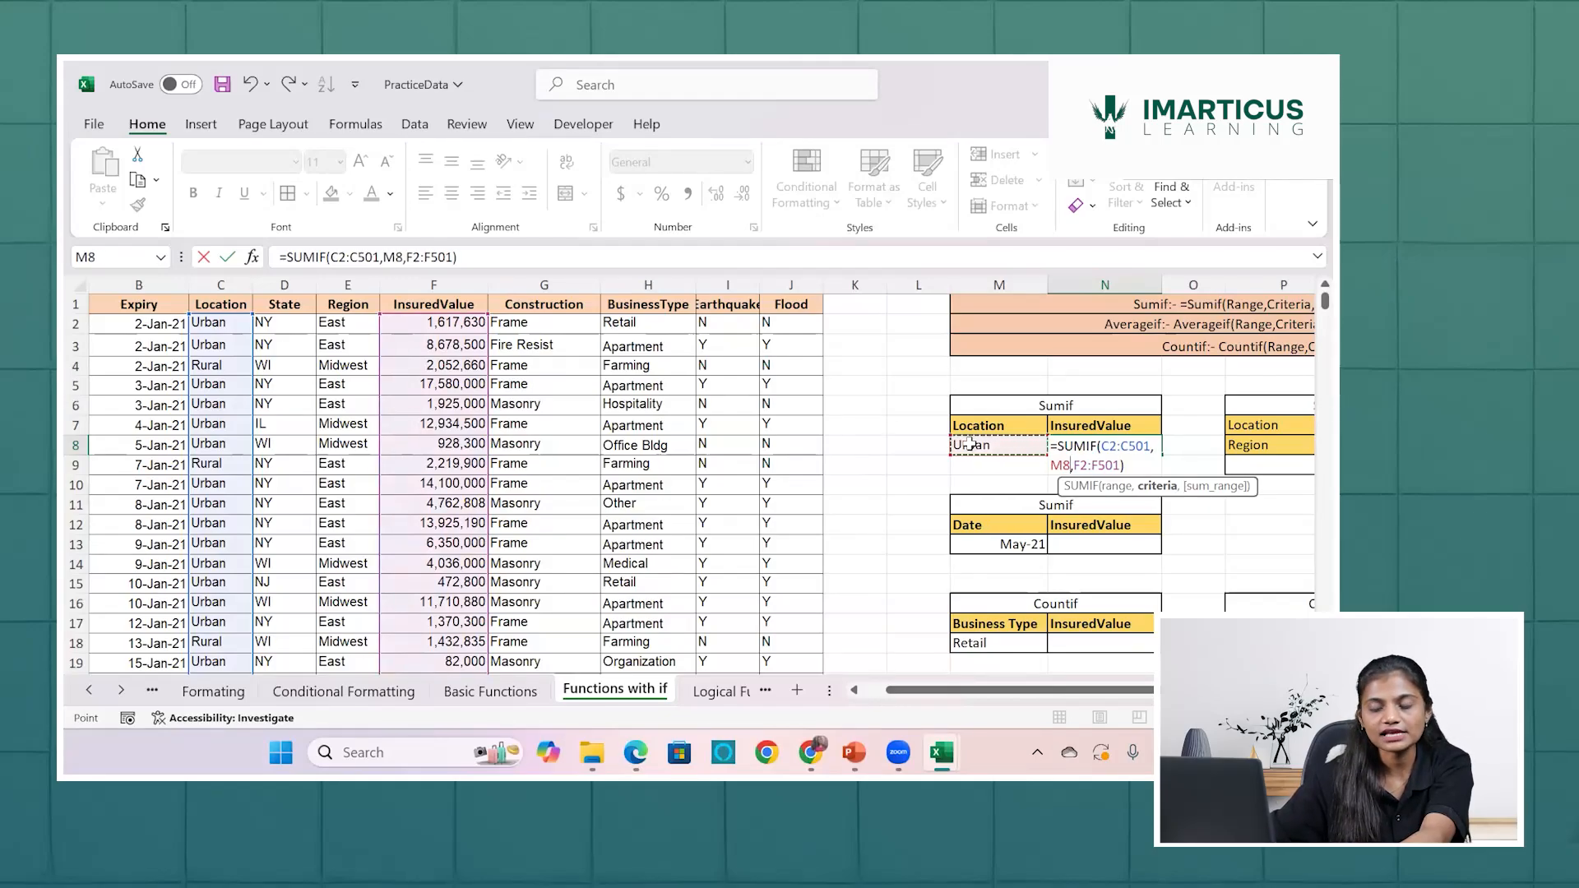
key(Return)
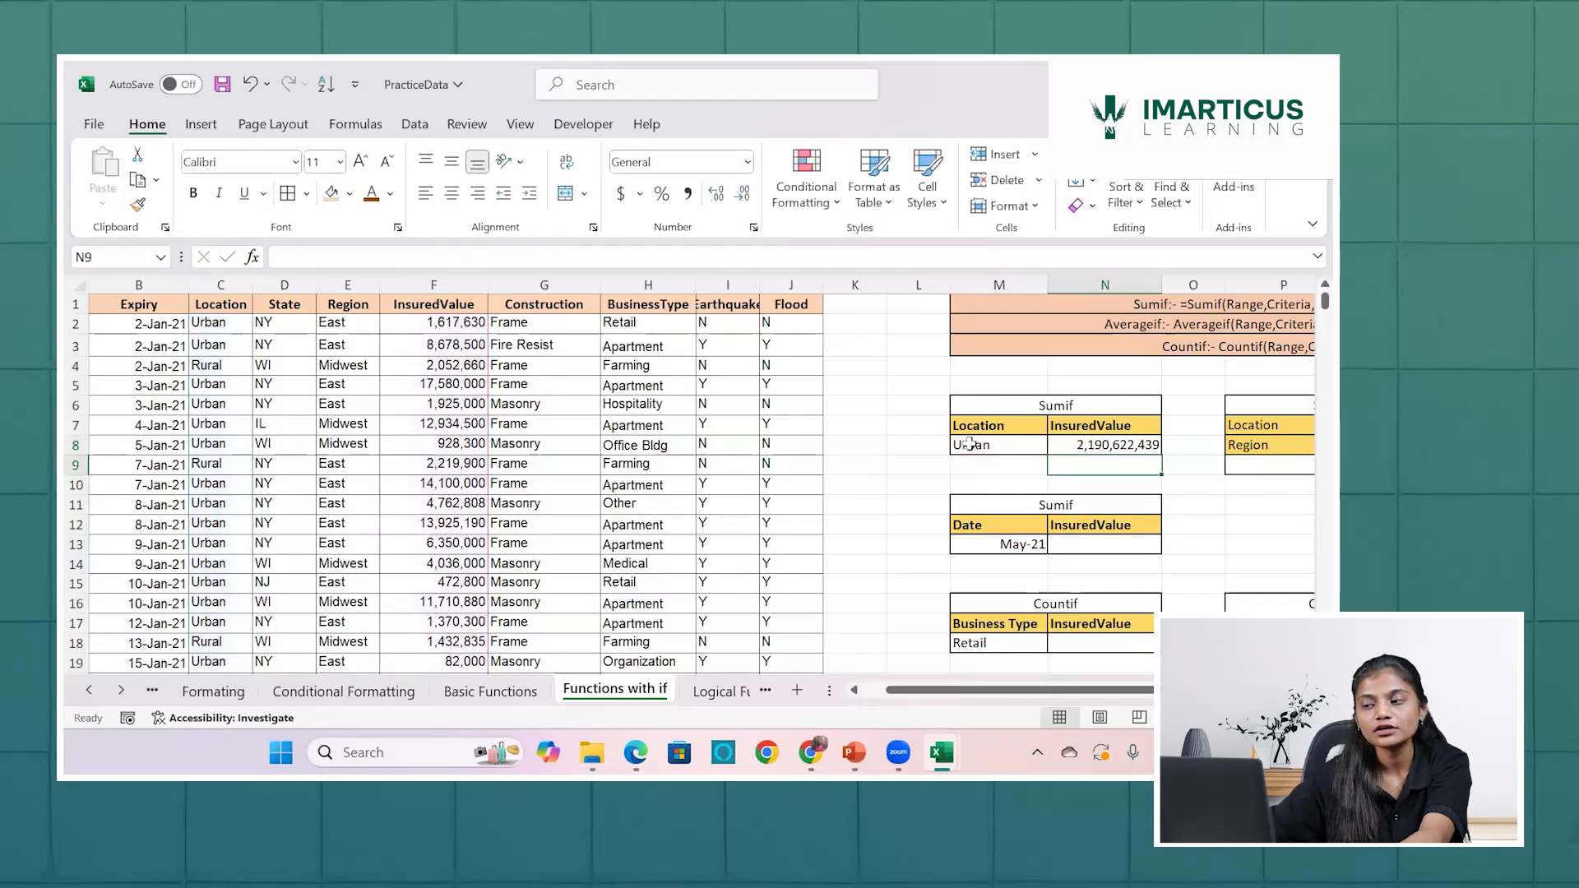
Test the cell-referenced SUMIF by entering Rural as the Location in M8.
click(1002, 444)
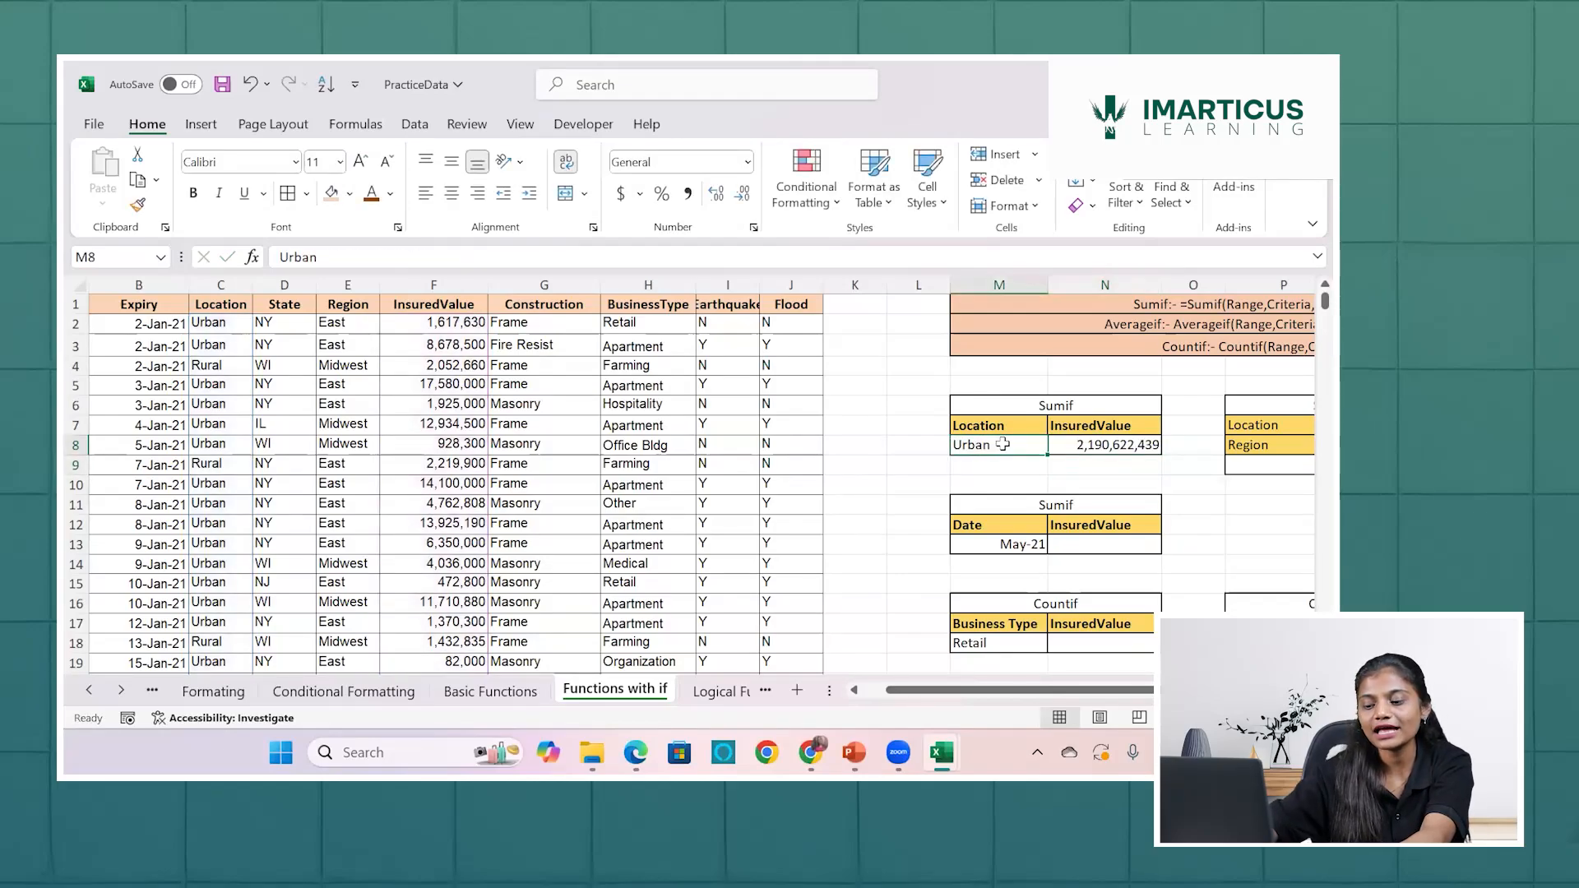
text(Rural)
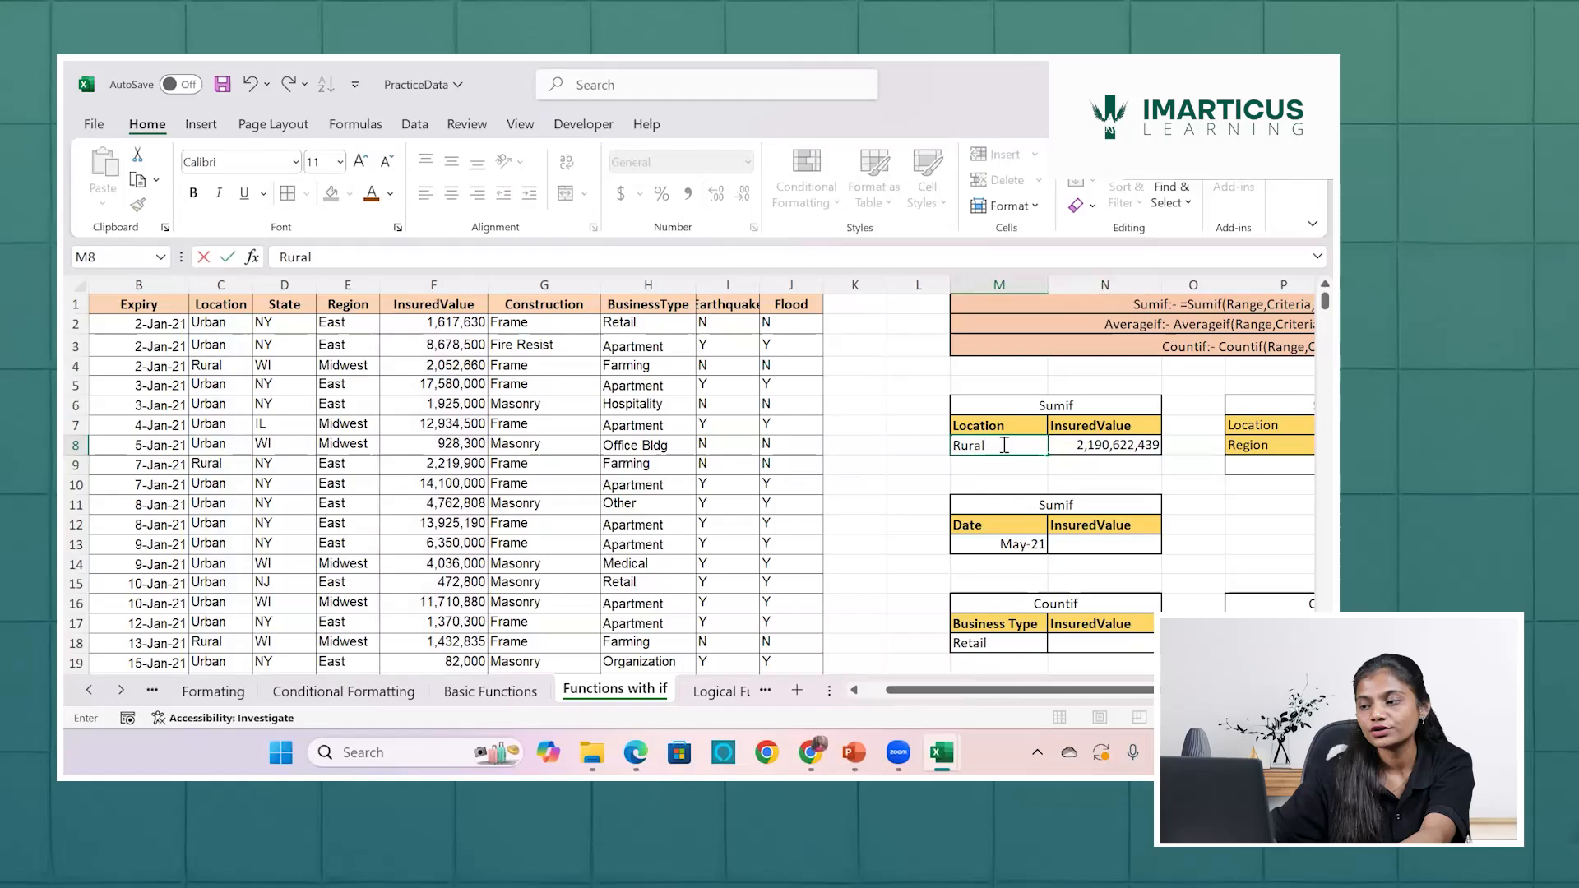
key(Return)
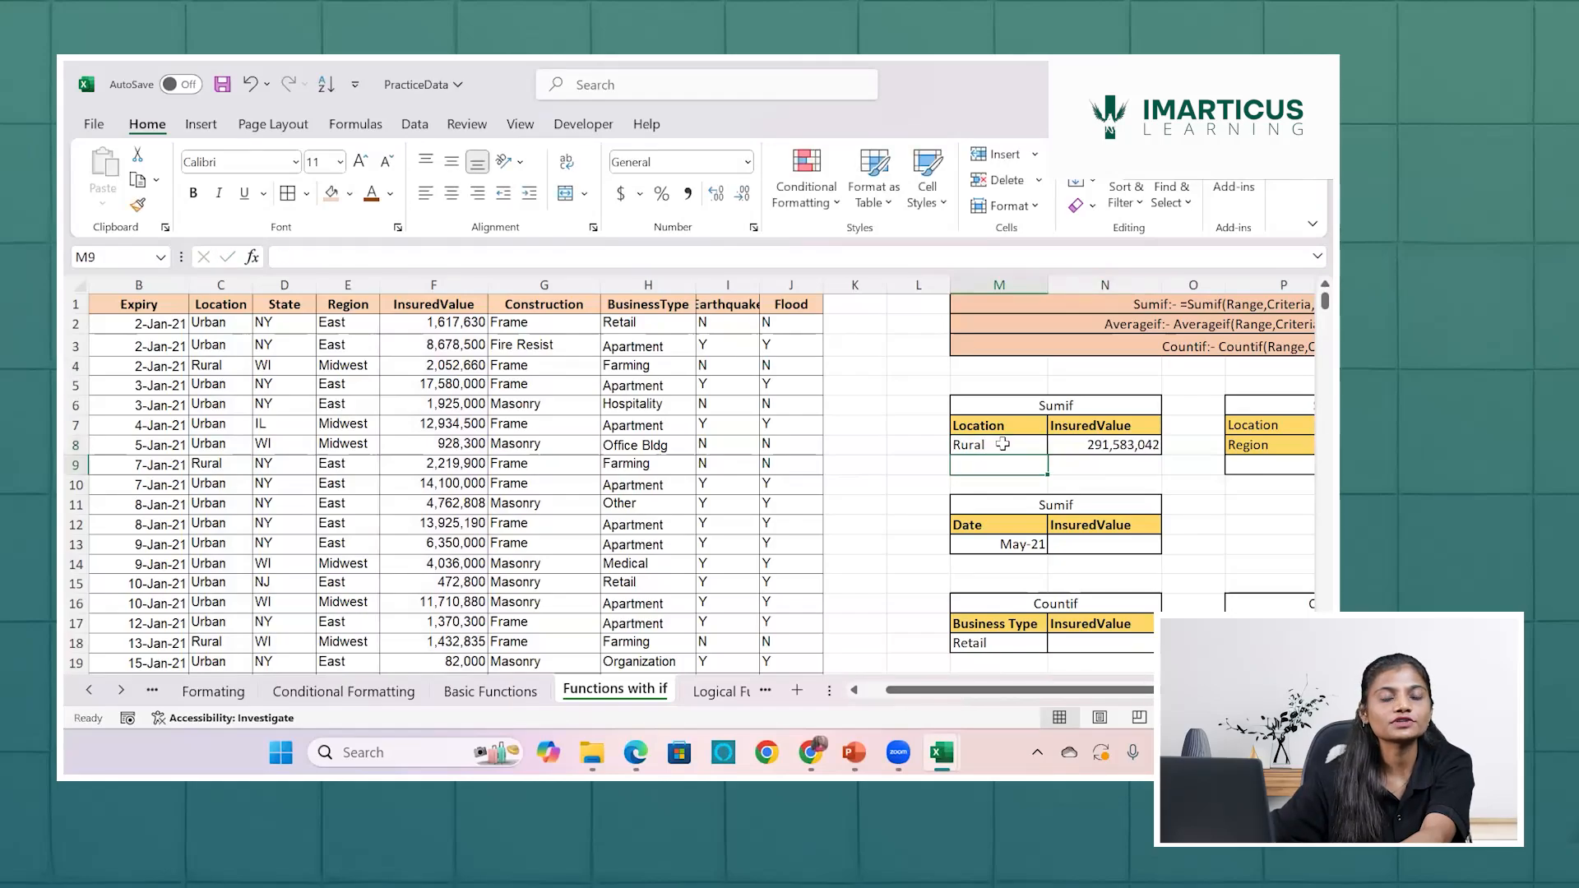
Try the misspelled Location "Urabn" in M8, and replace it with Rural.
click(1003, 445)
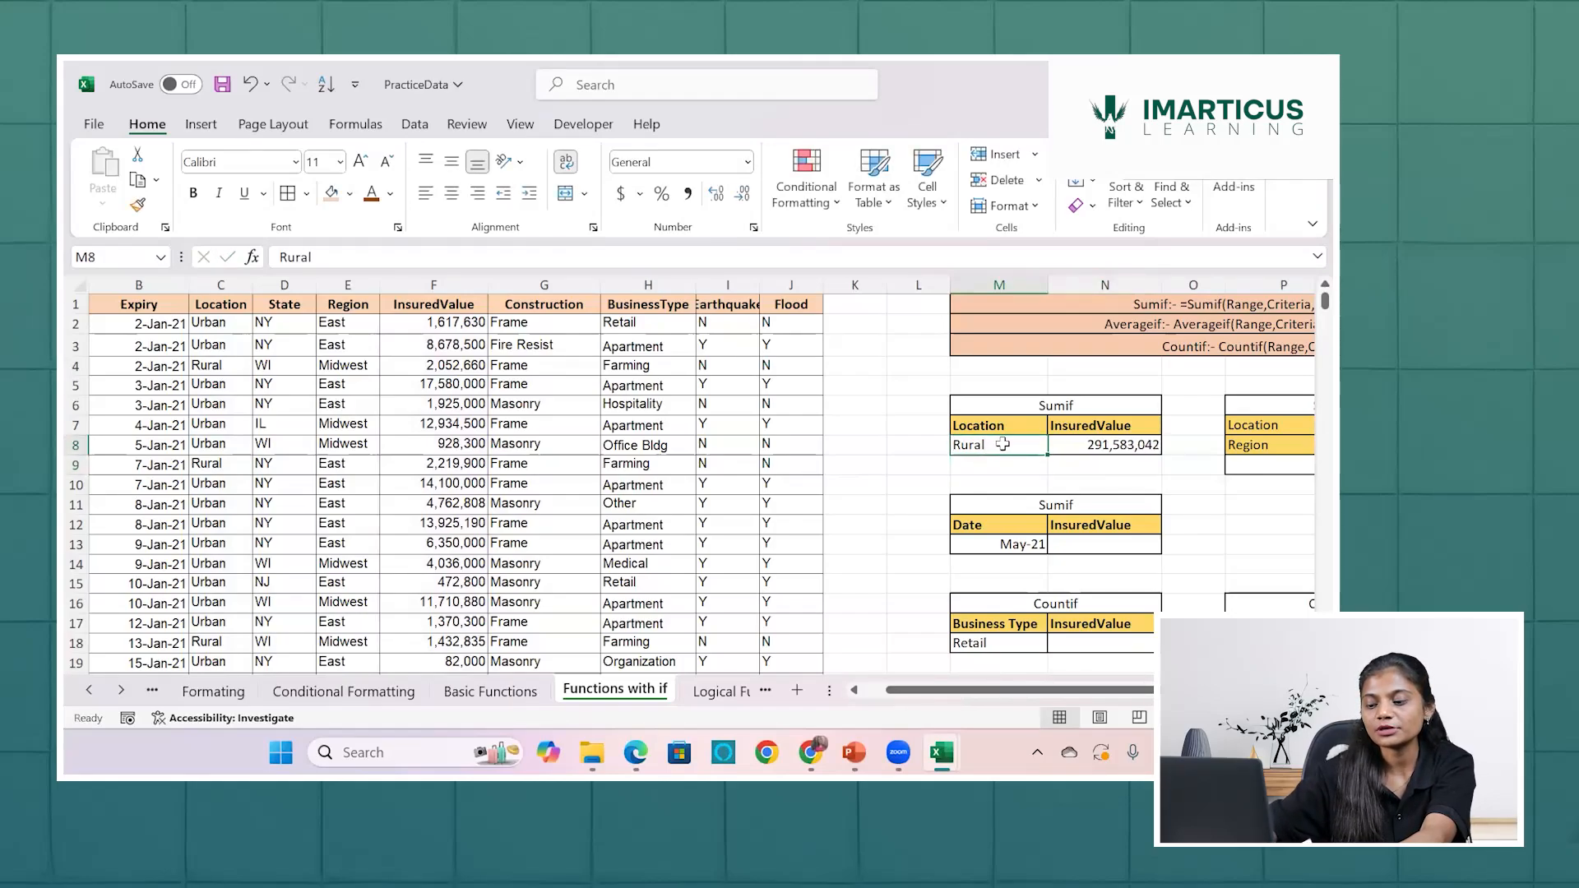
text(Urabn)
key(Return)
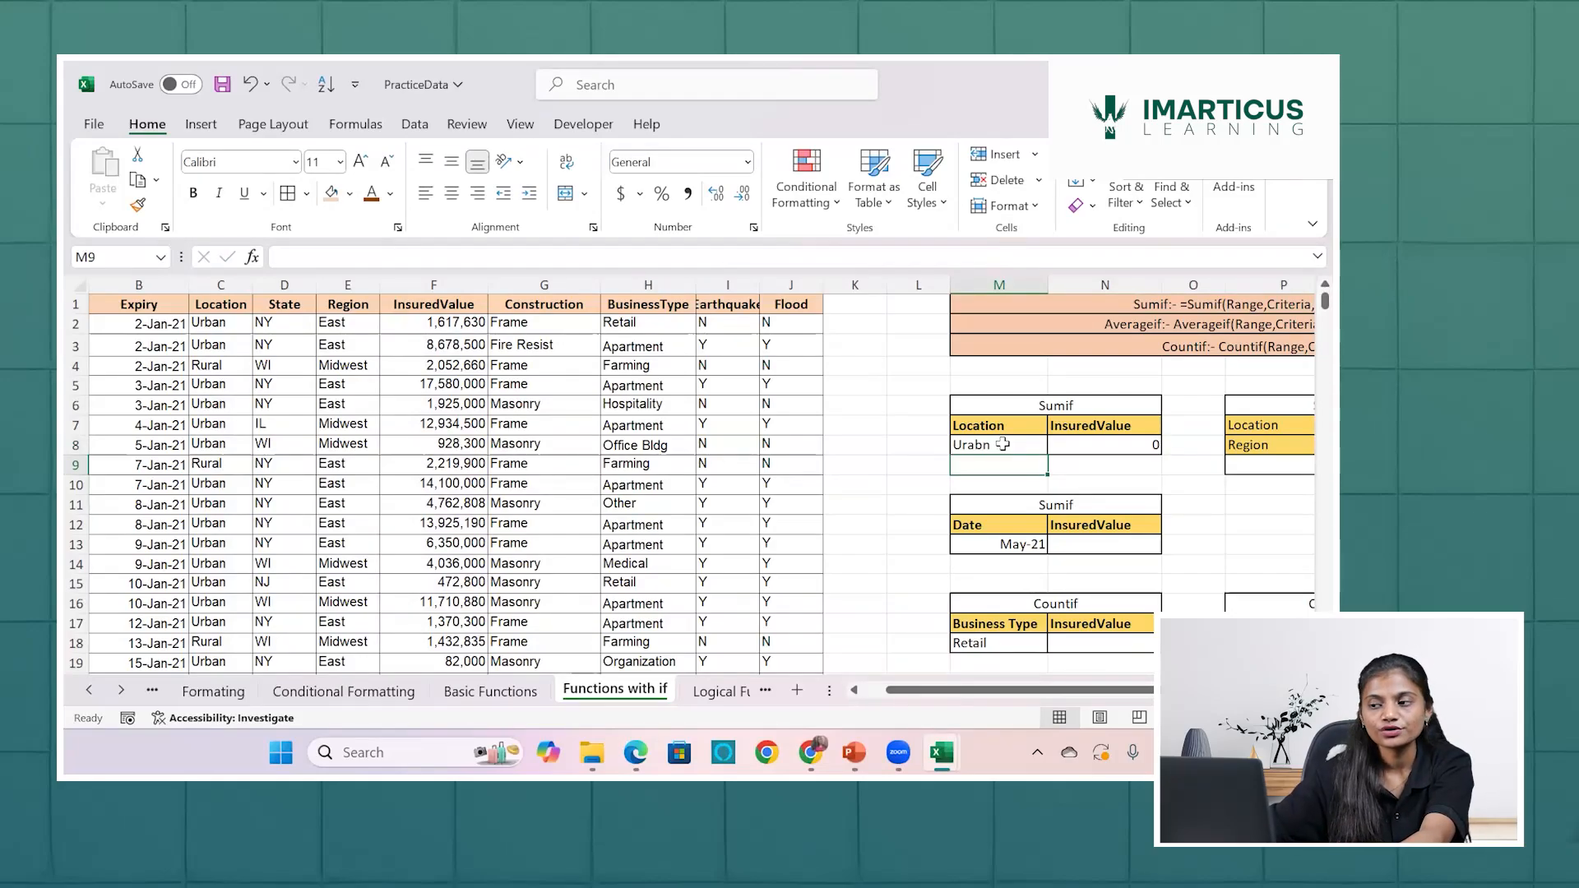
click(1002, 444)
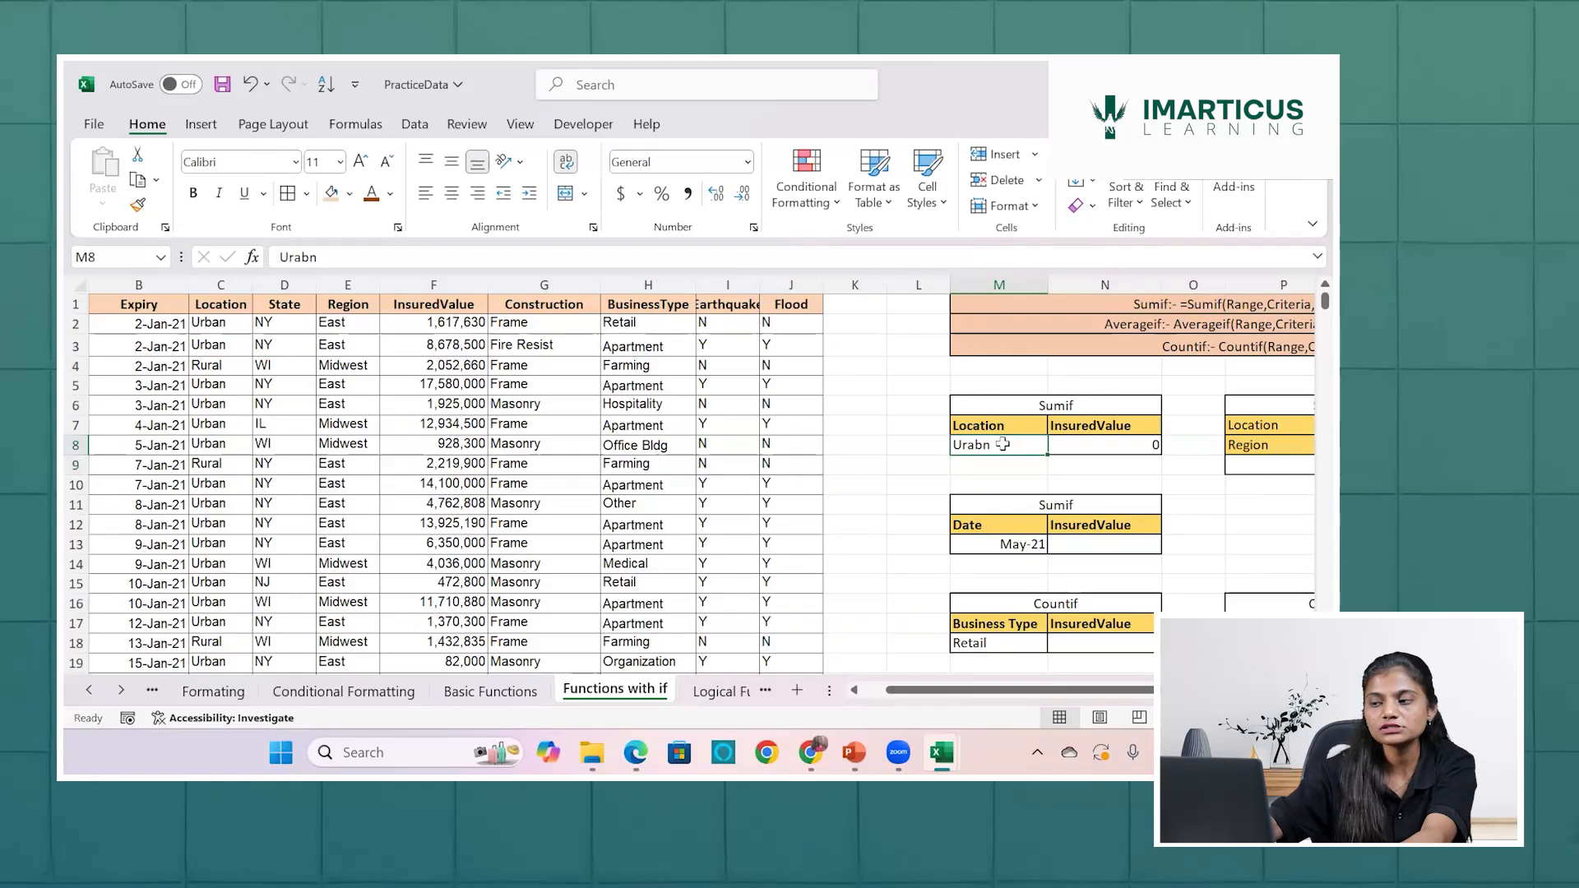
text(R)
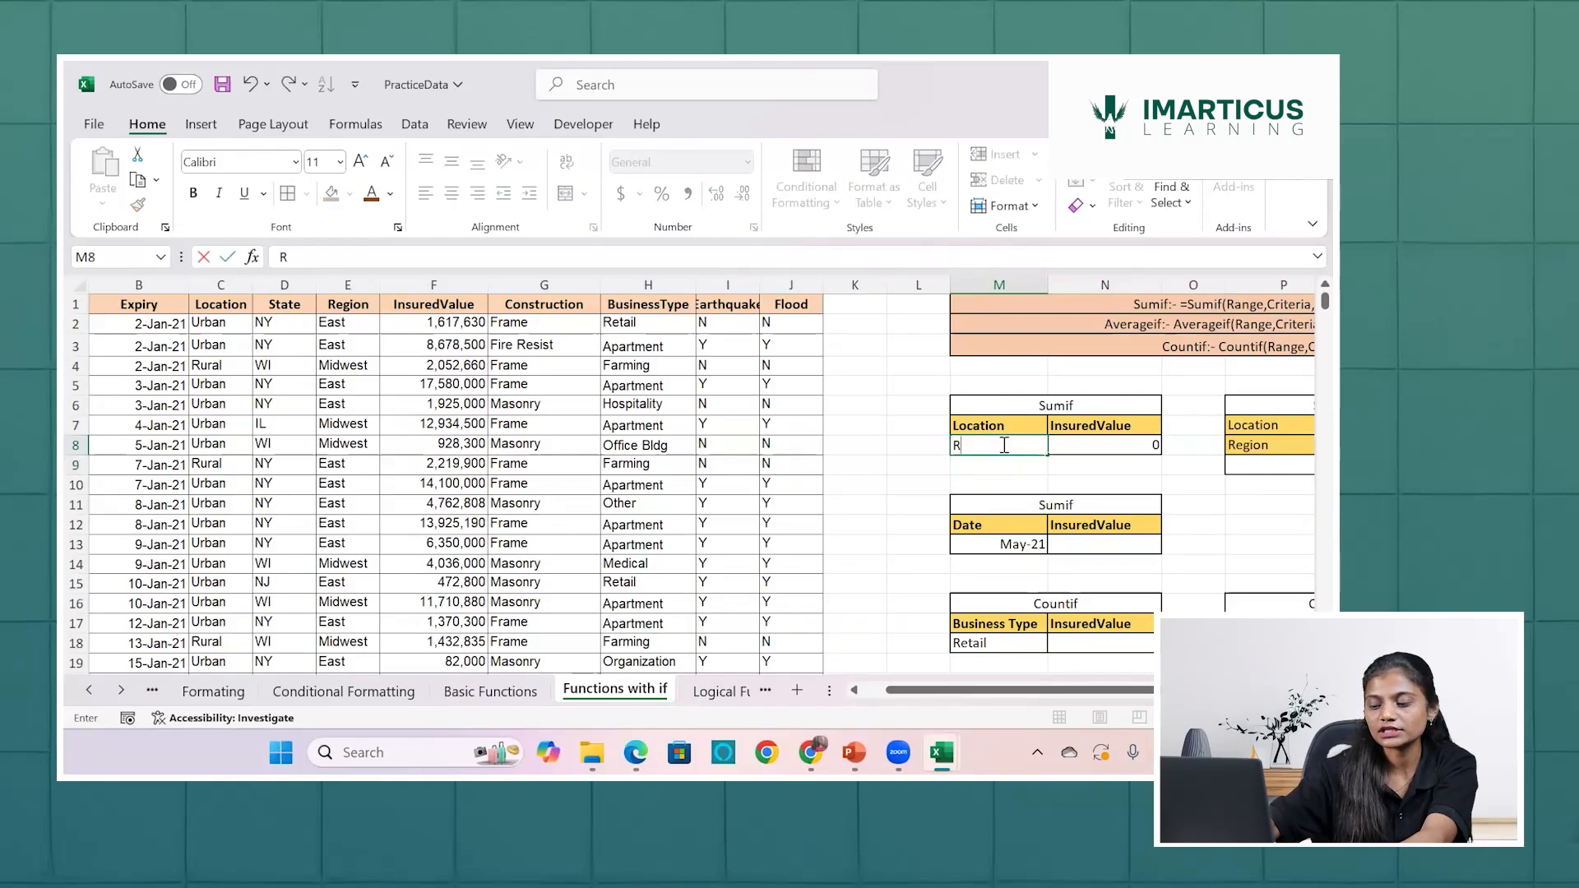
text(ural)
key(Return)
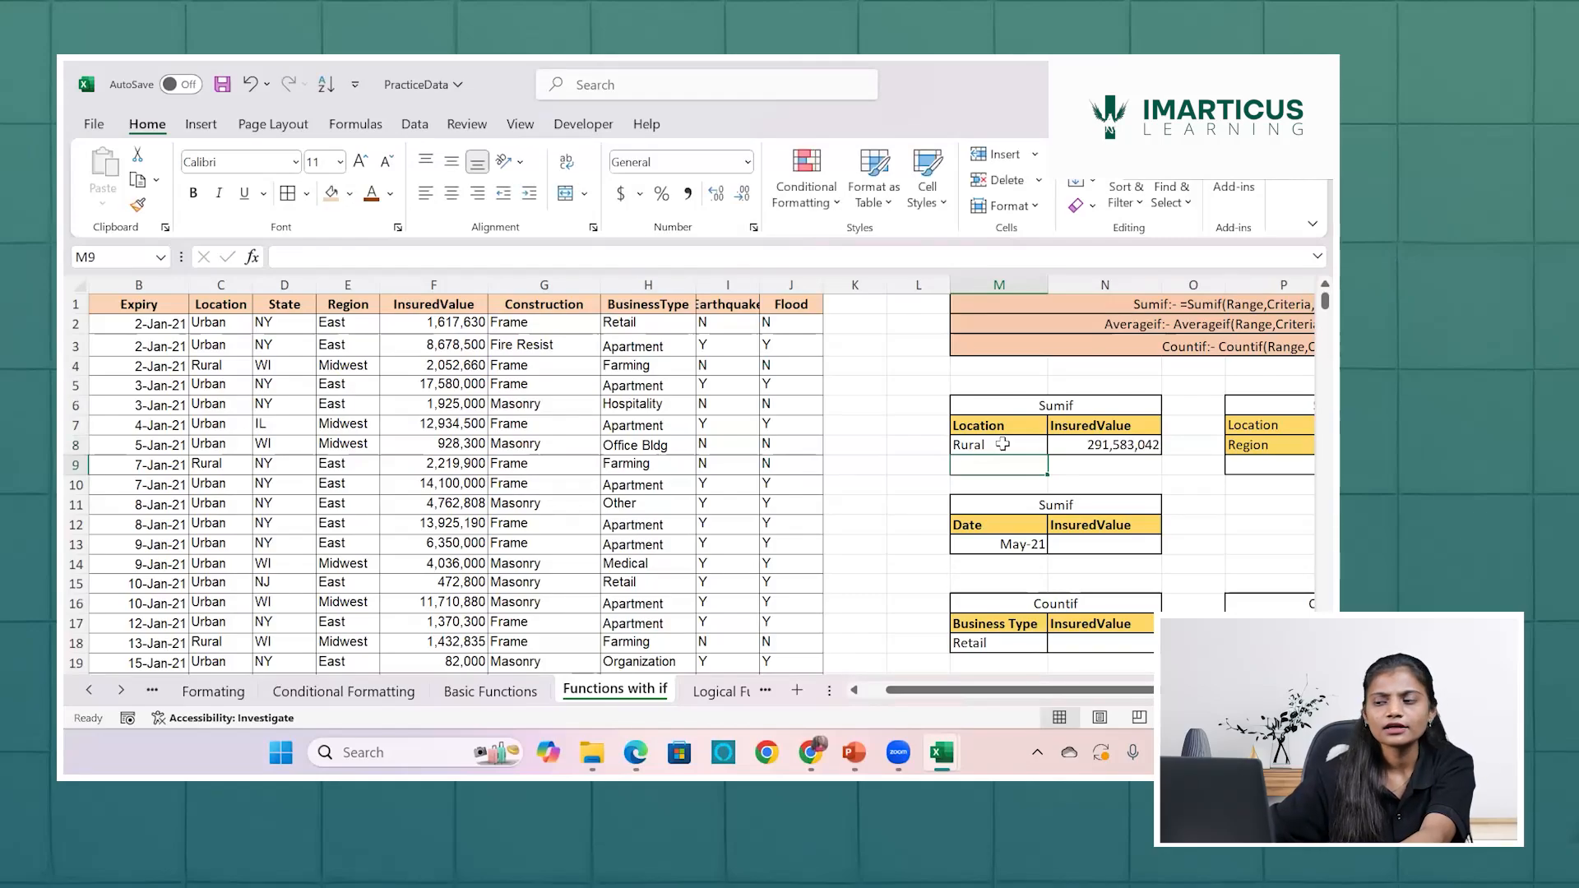
Re-enter the Location in M8 in lowercase as "rural" to test whether SUMIF is case-sensitive.
click(1003, 444)
text(rur)
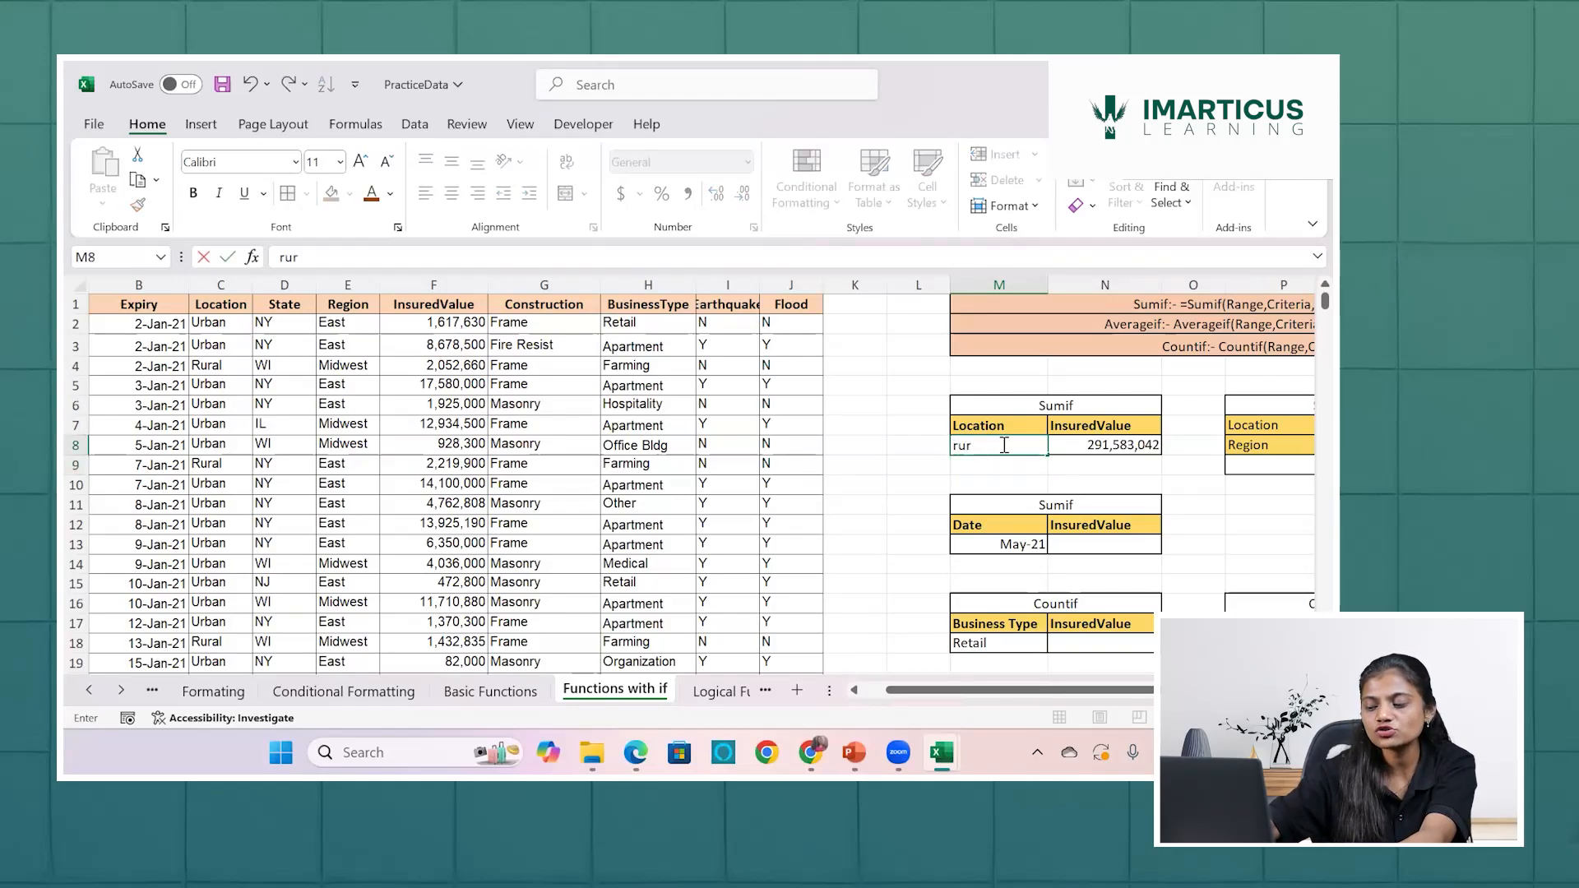
text(al)
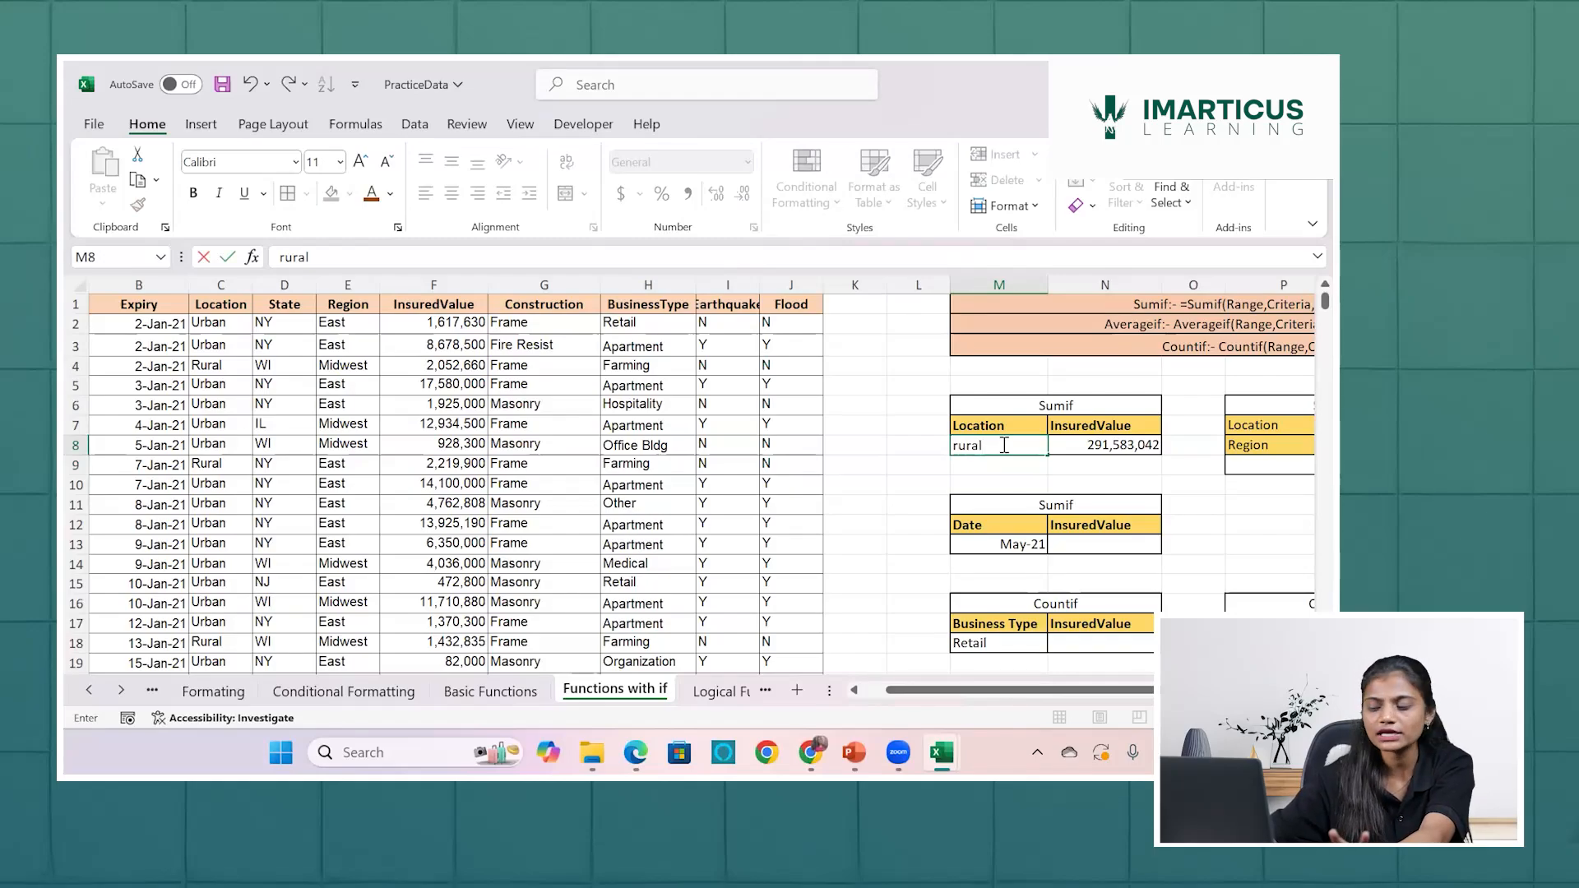
key(Return)
Test the SUMIF with the lowercase Location "urban" in M8, and replace it with "rural".
click(1003, 444)
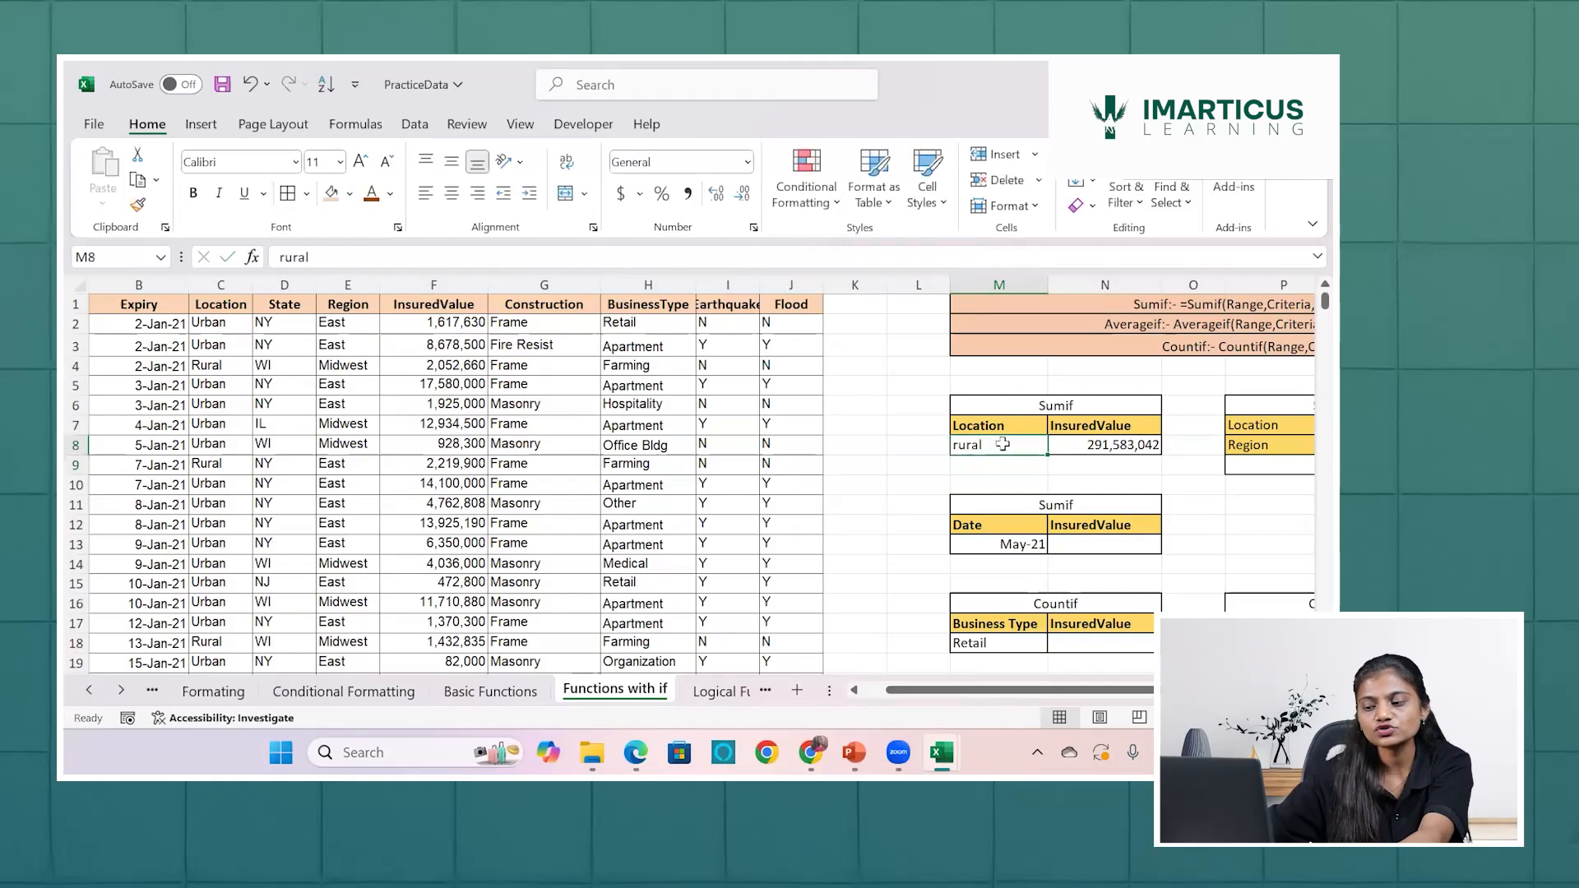
text(urabn)
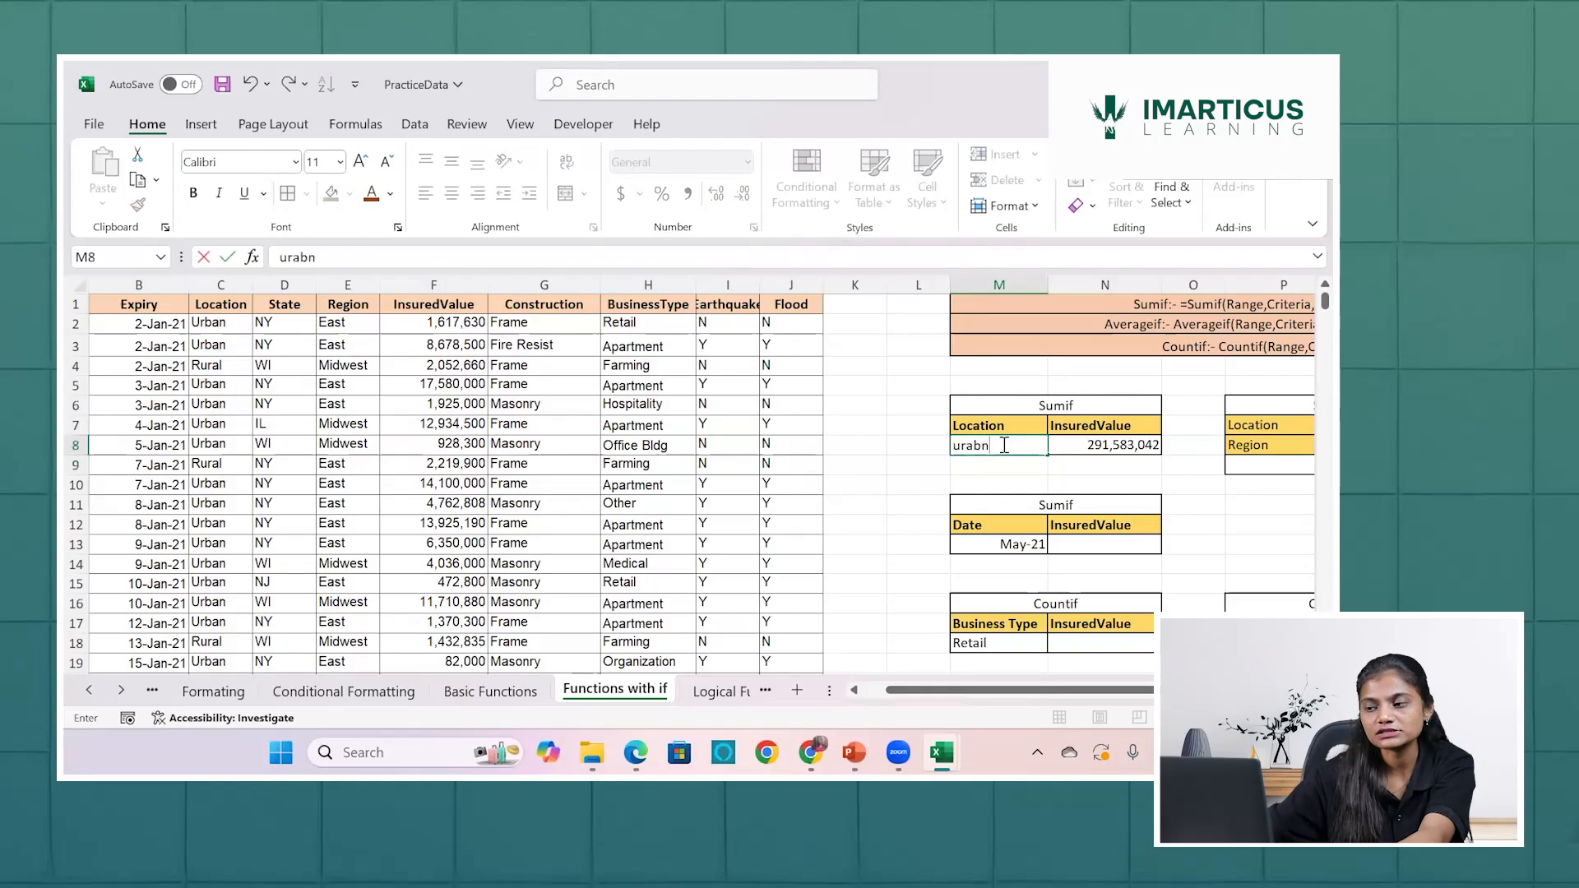
key(BackSpace)
key(BackSpace)
text(ban)
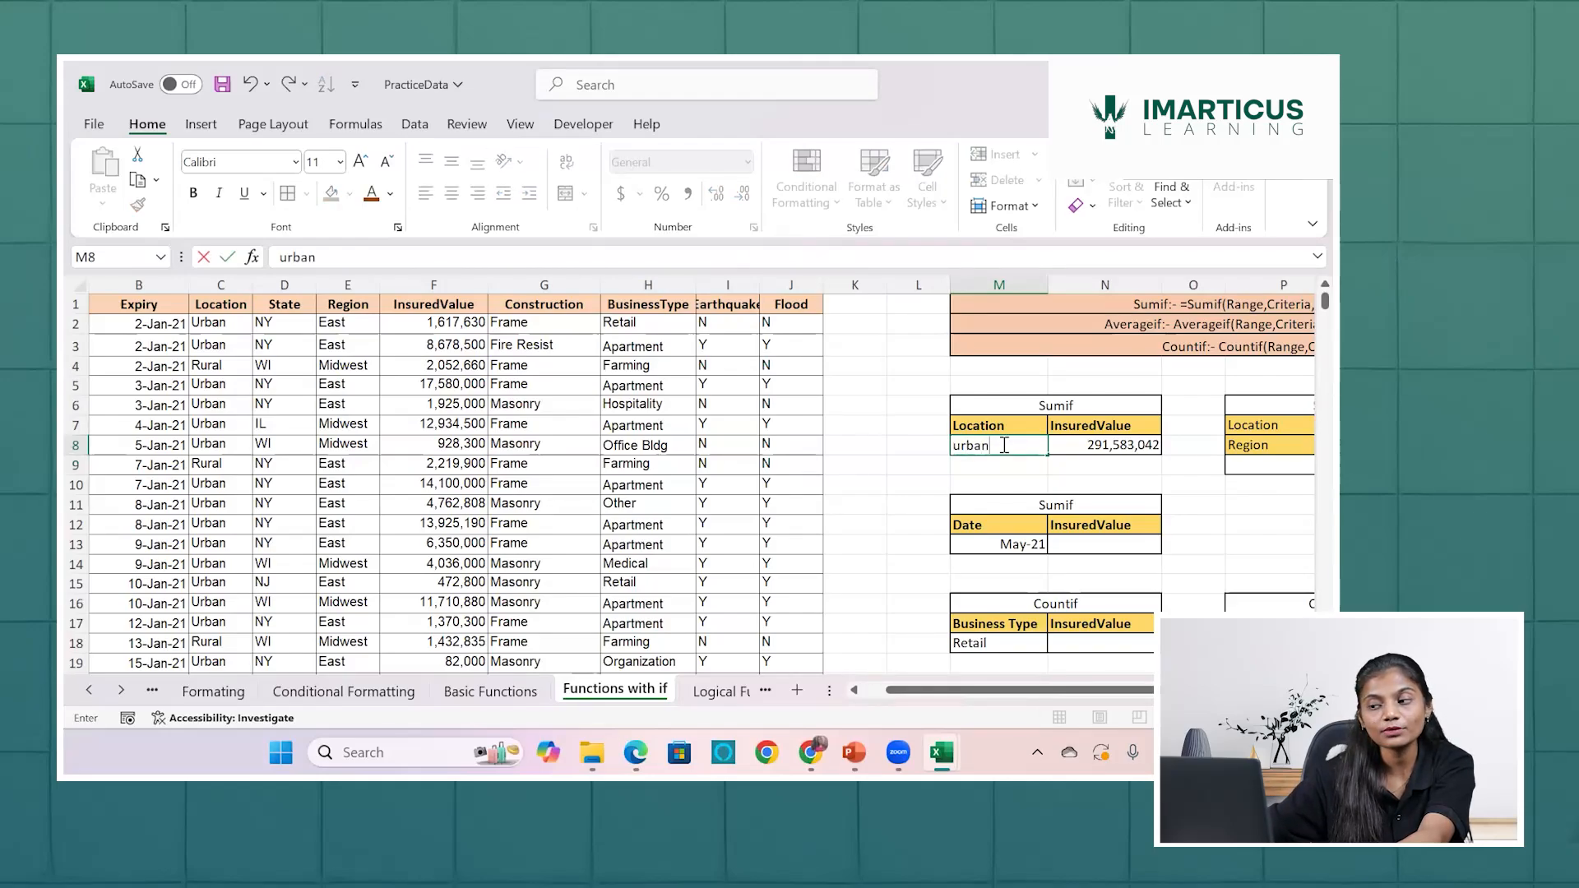
key(Return)
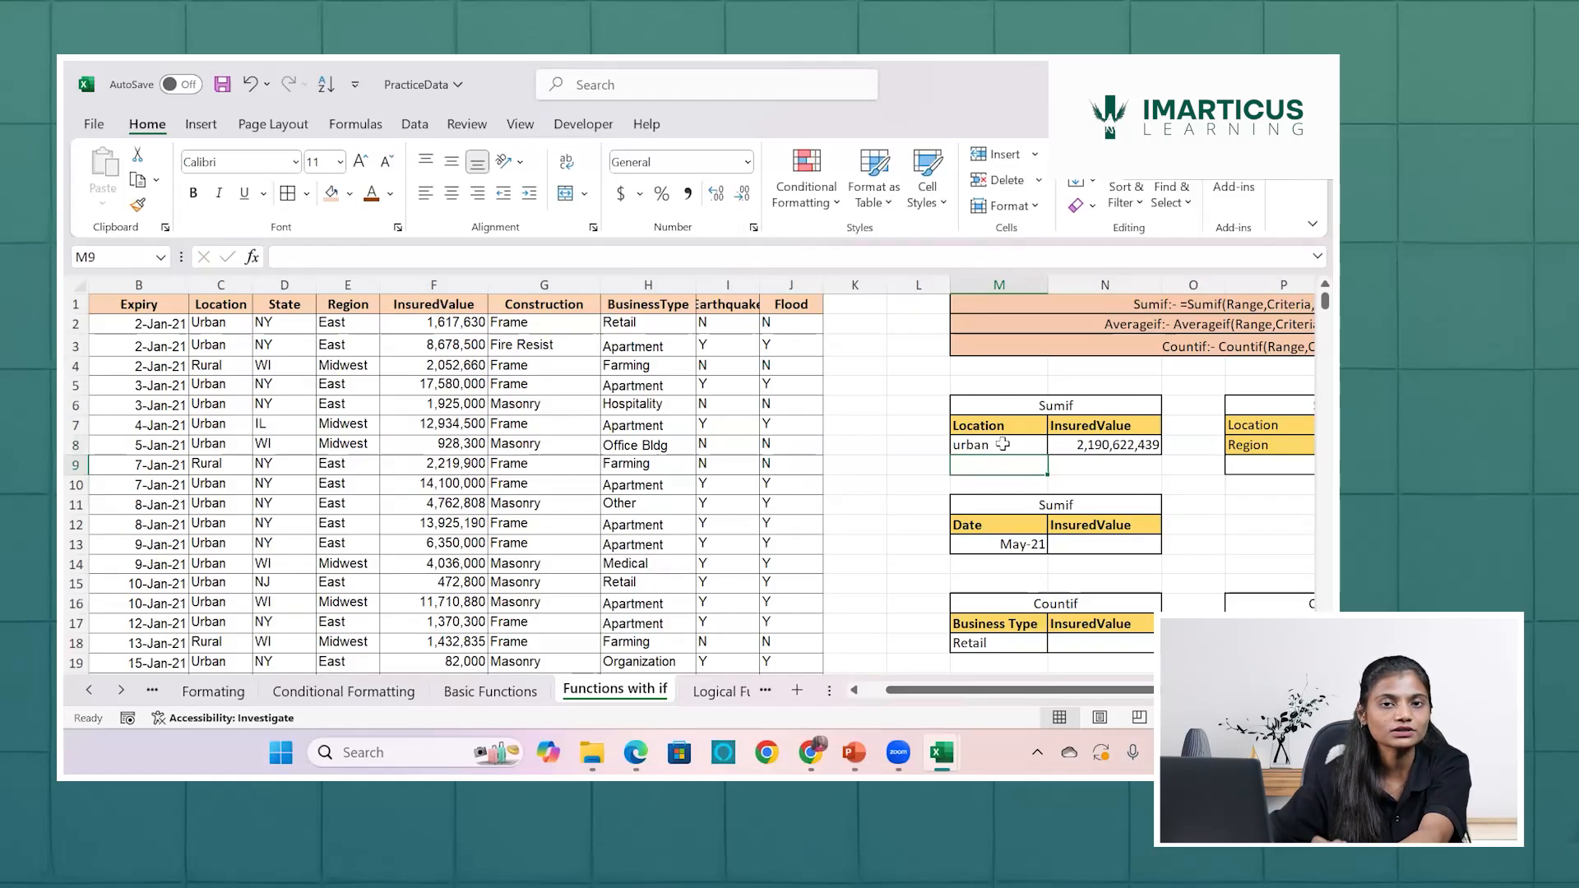
click(1002, 444)
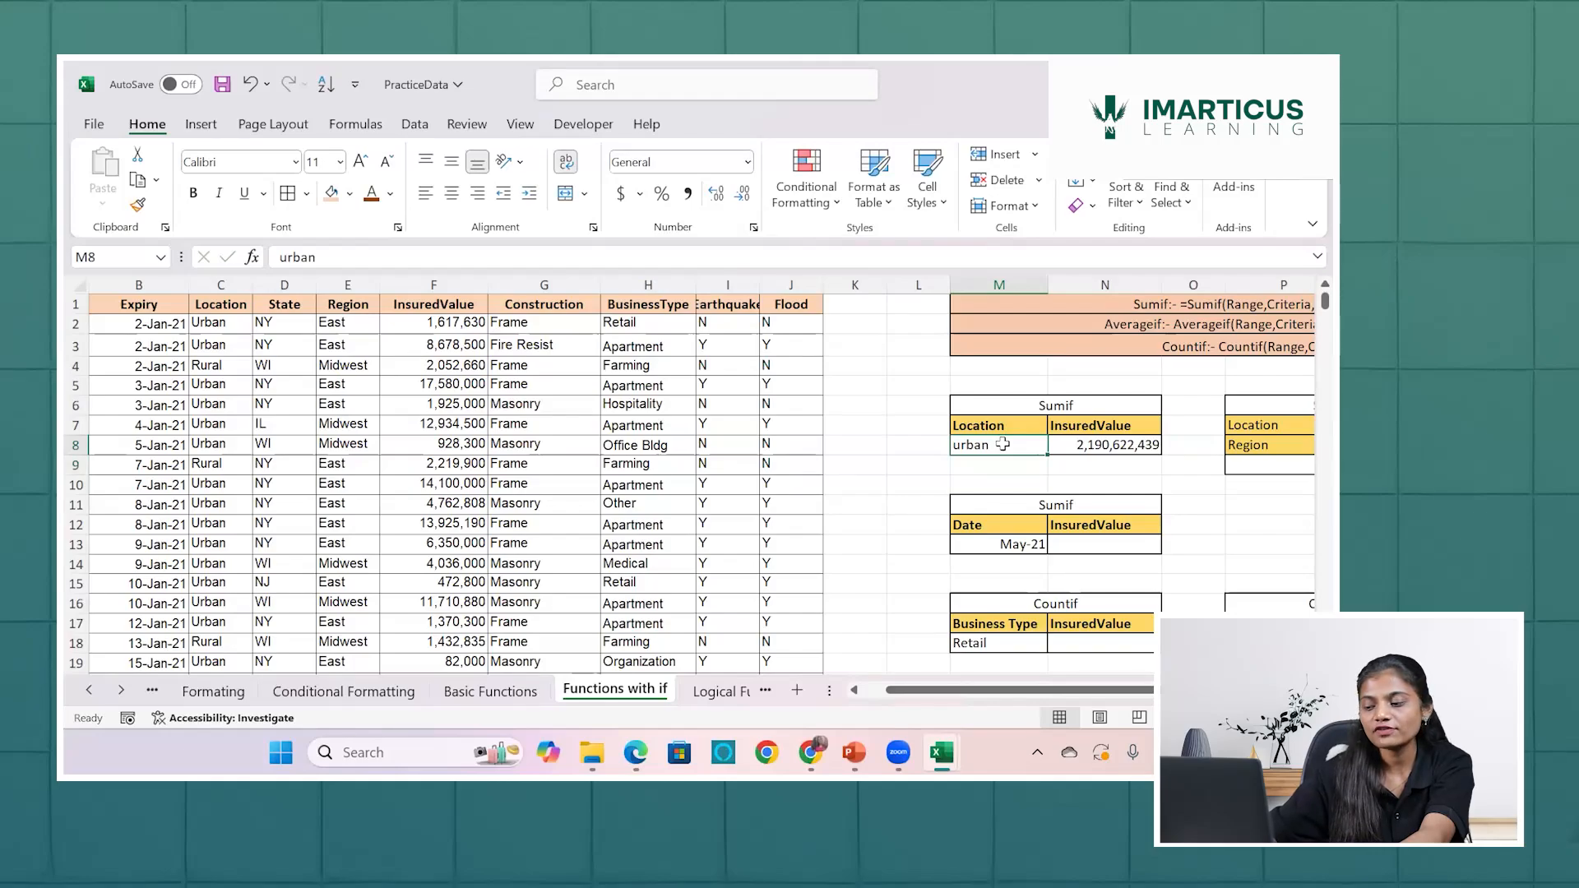
text(r)
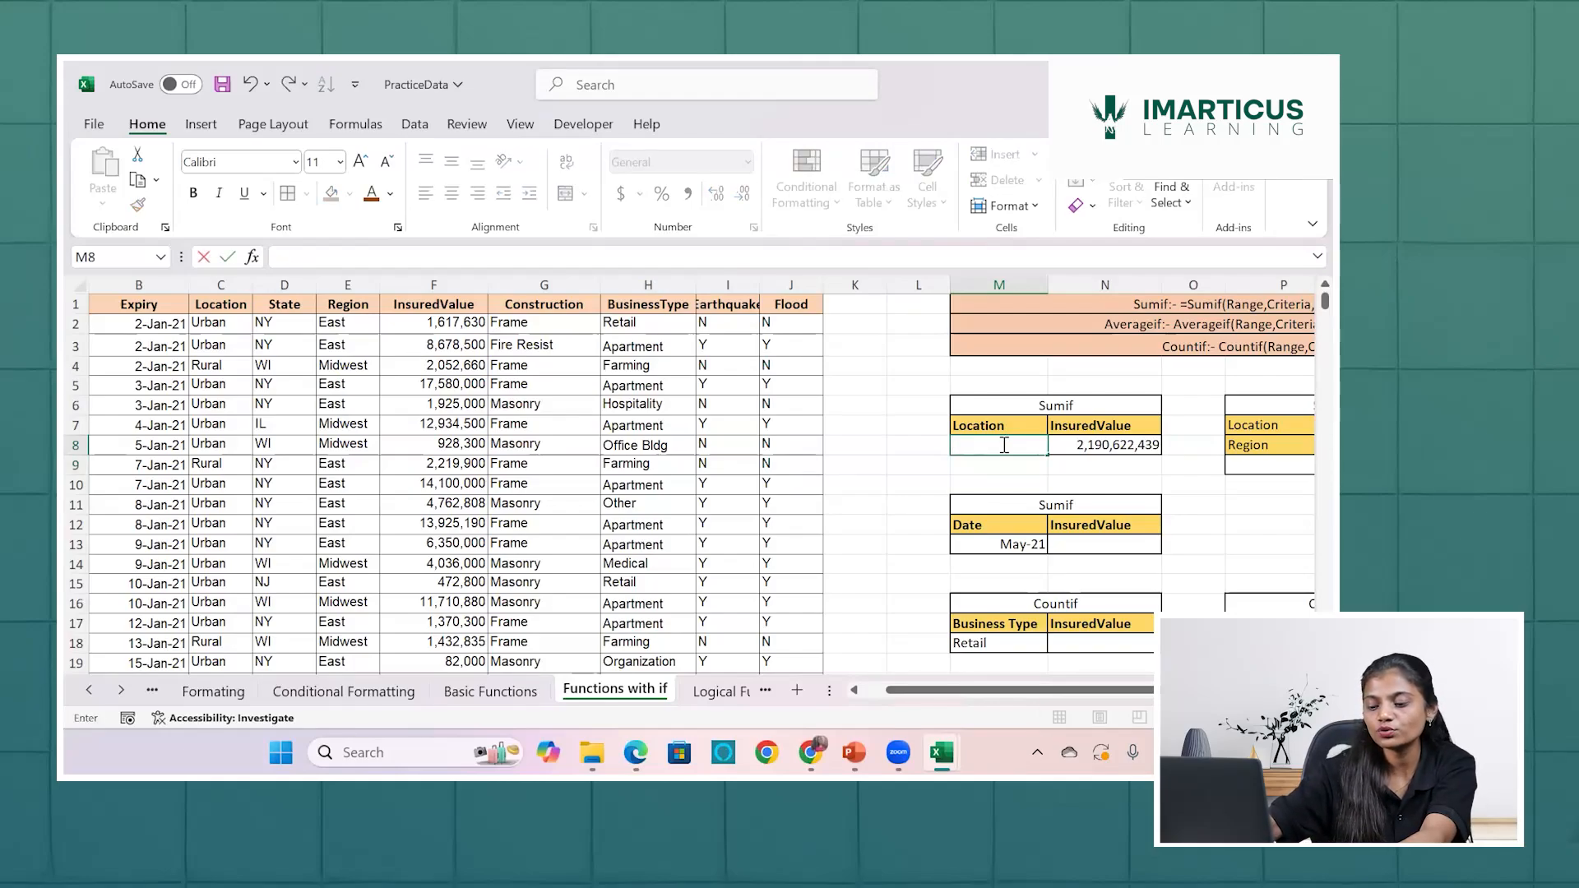
text(ural)
key(Return)
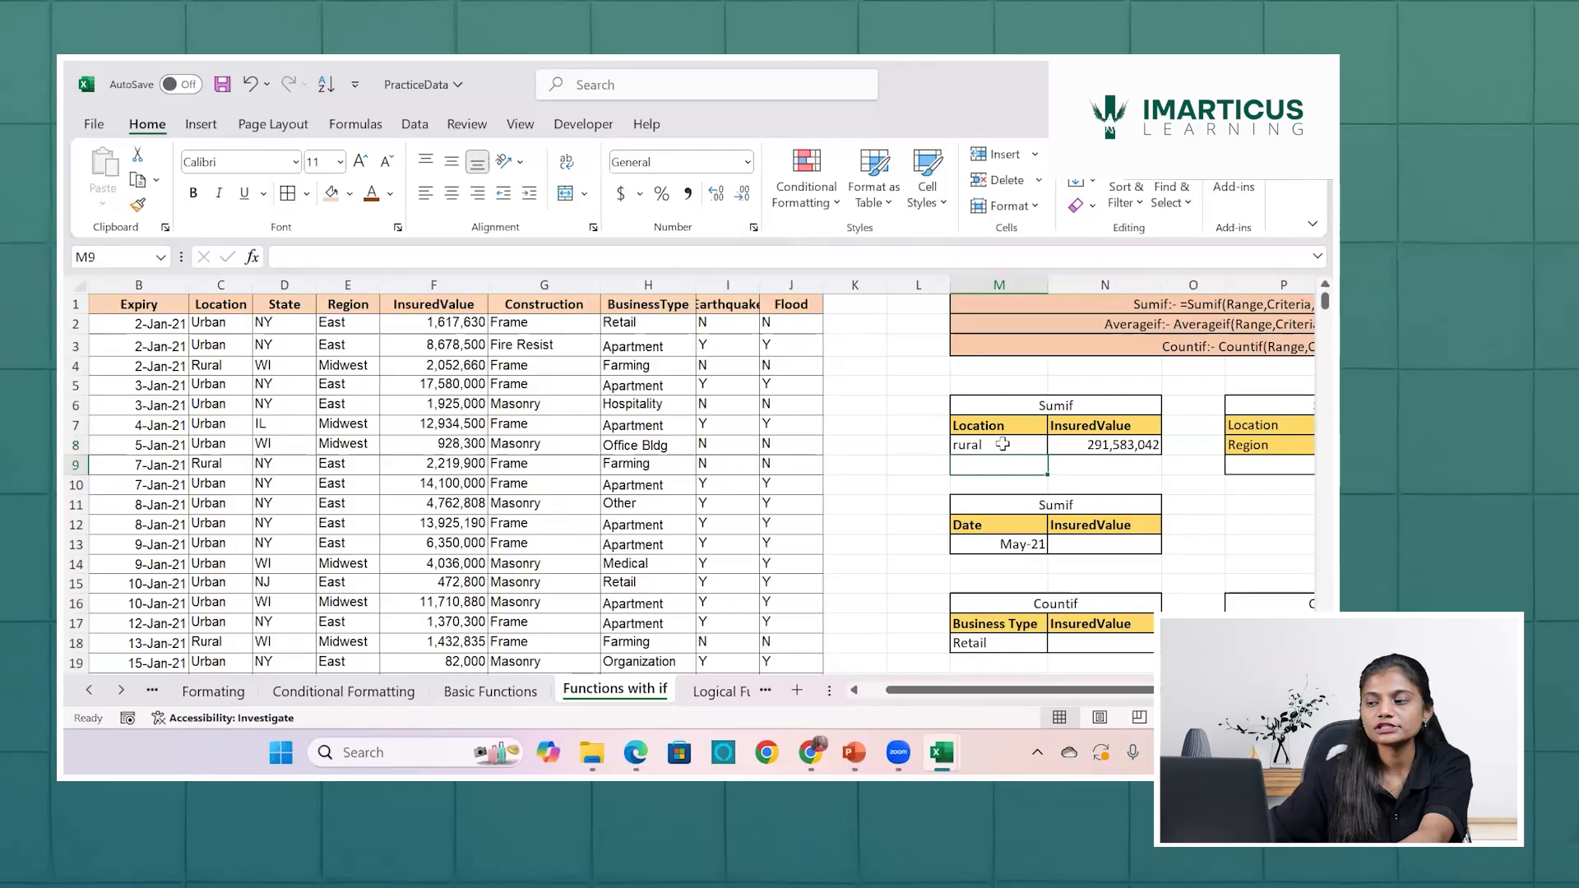
Clear the N8 formula and start a new SUMIF there with the Location range C2:C501.
click(1140, 446)
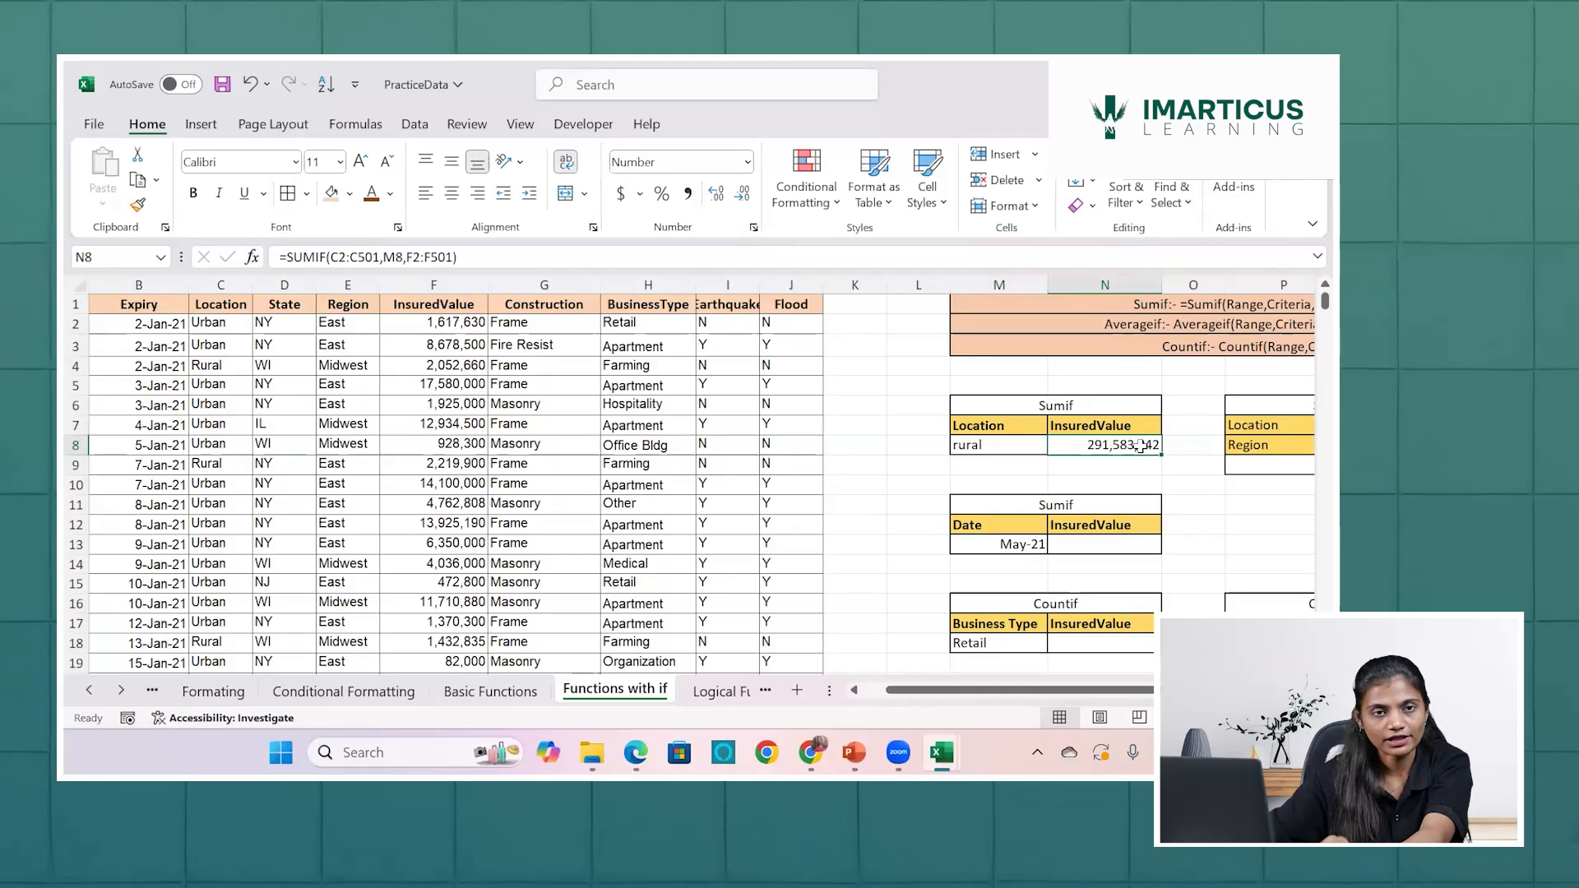
key(Delete)
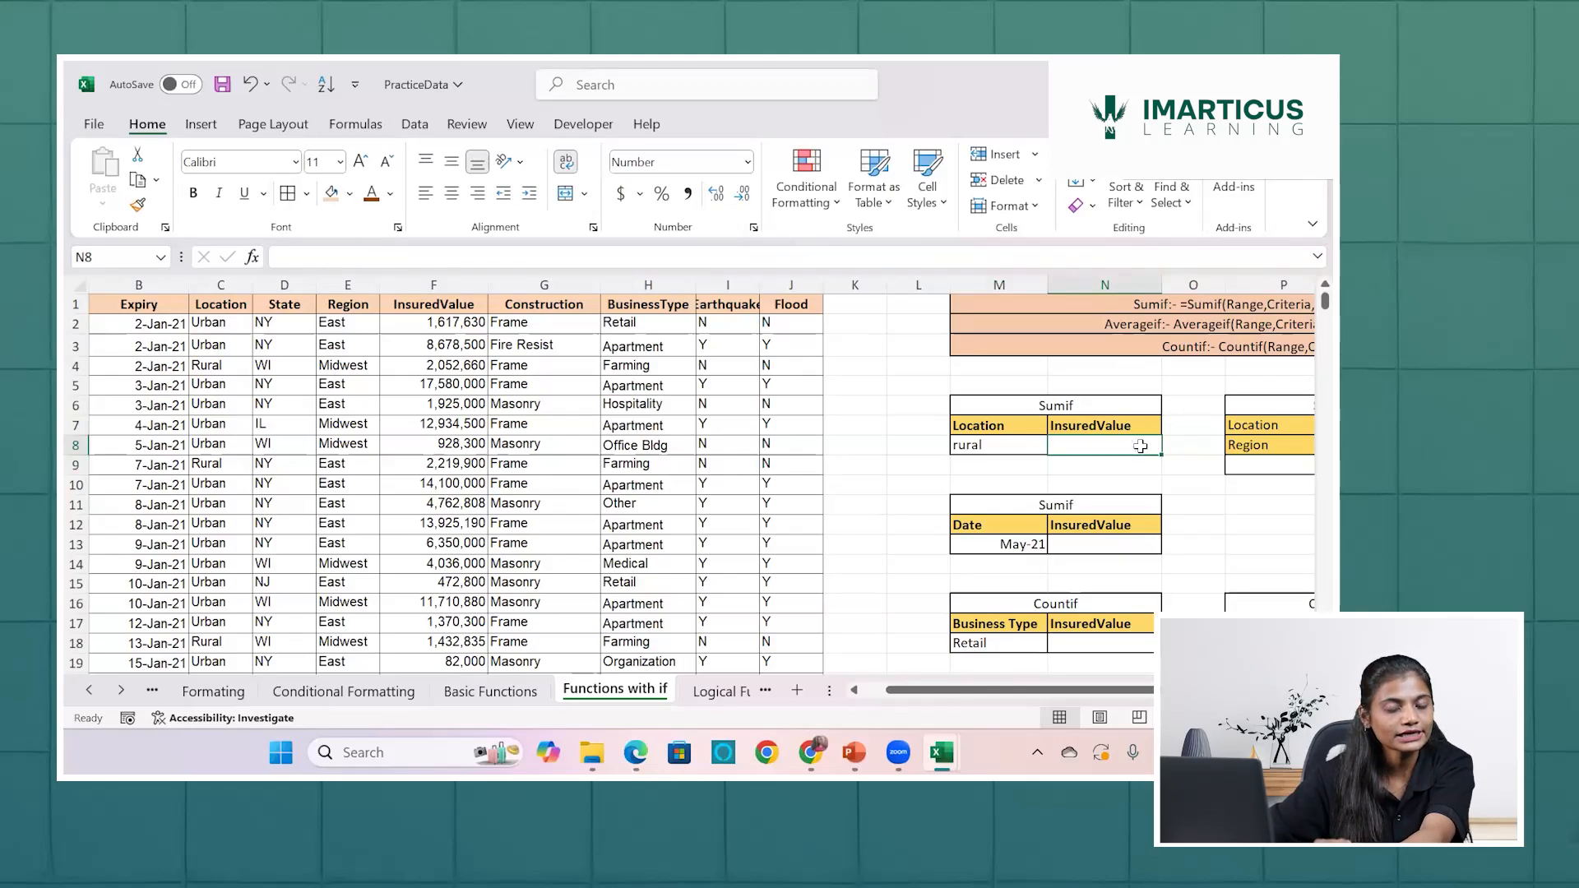
text(=)
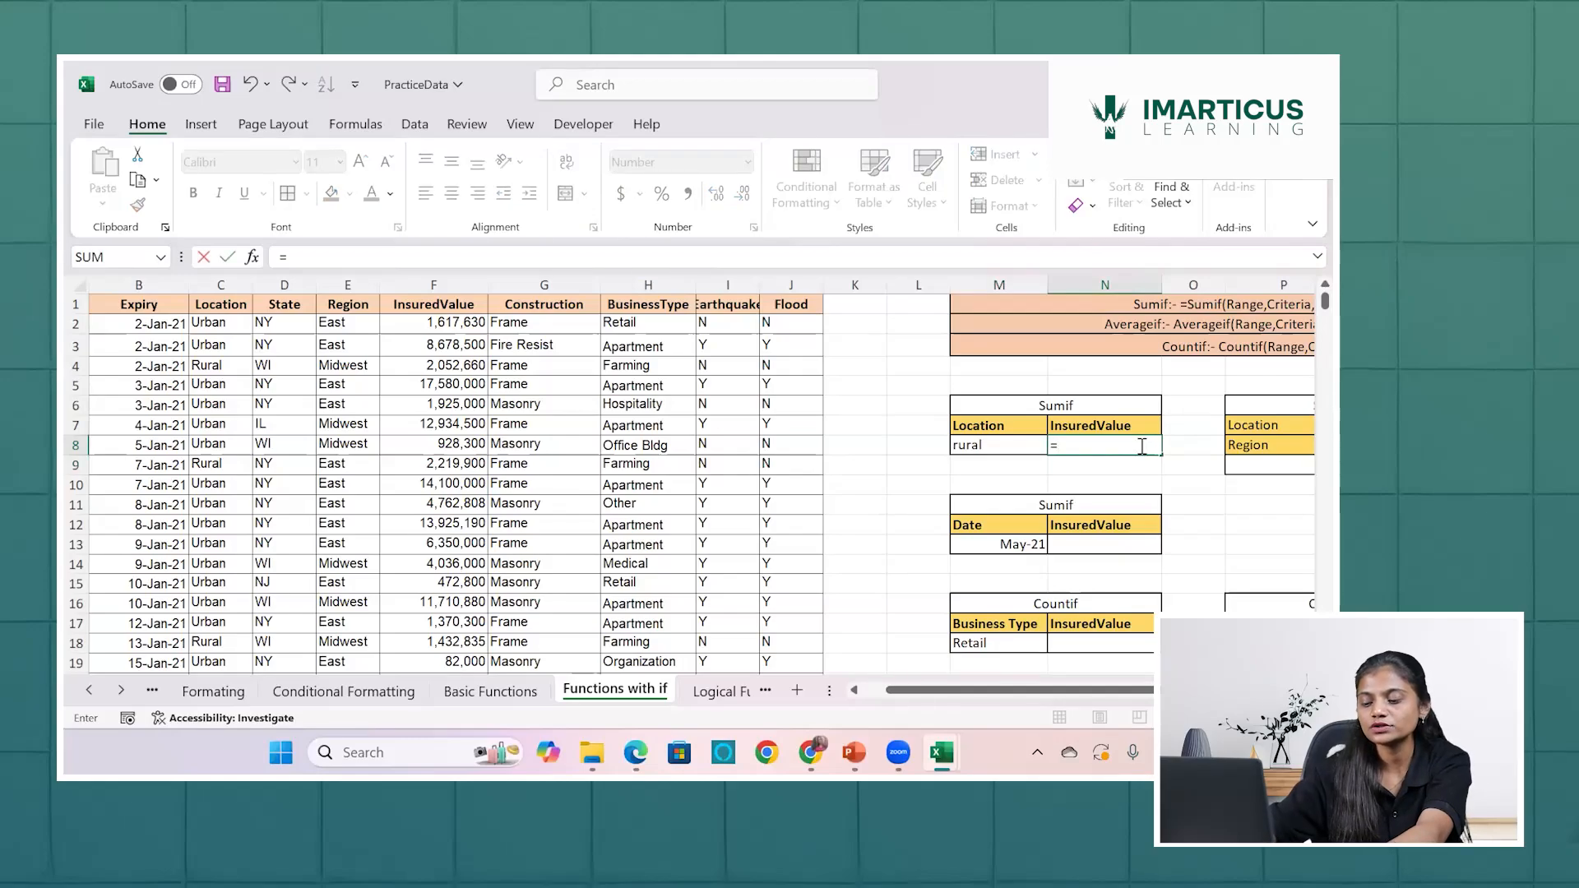
text(sum)
key(Down)
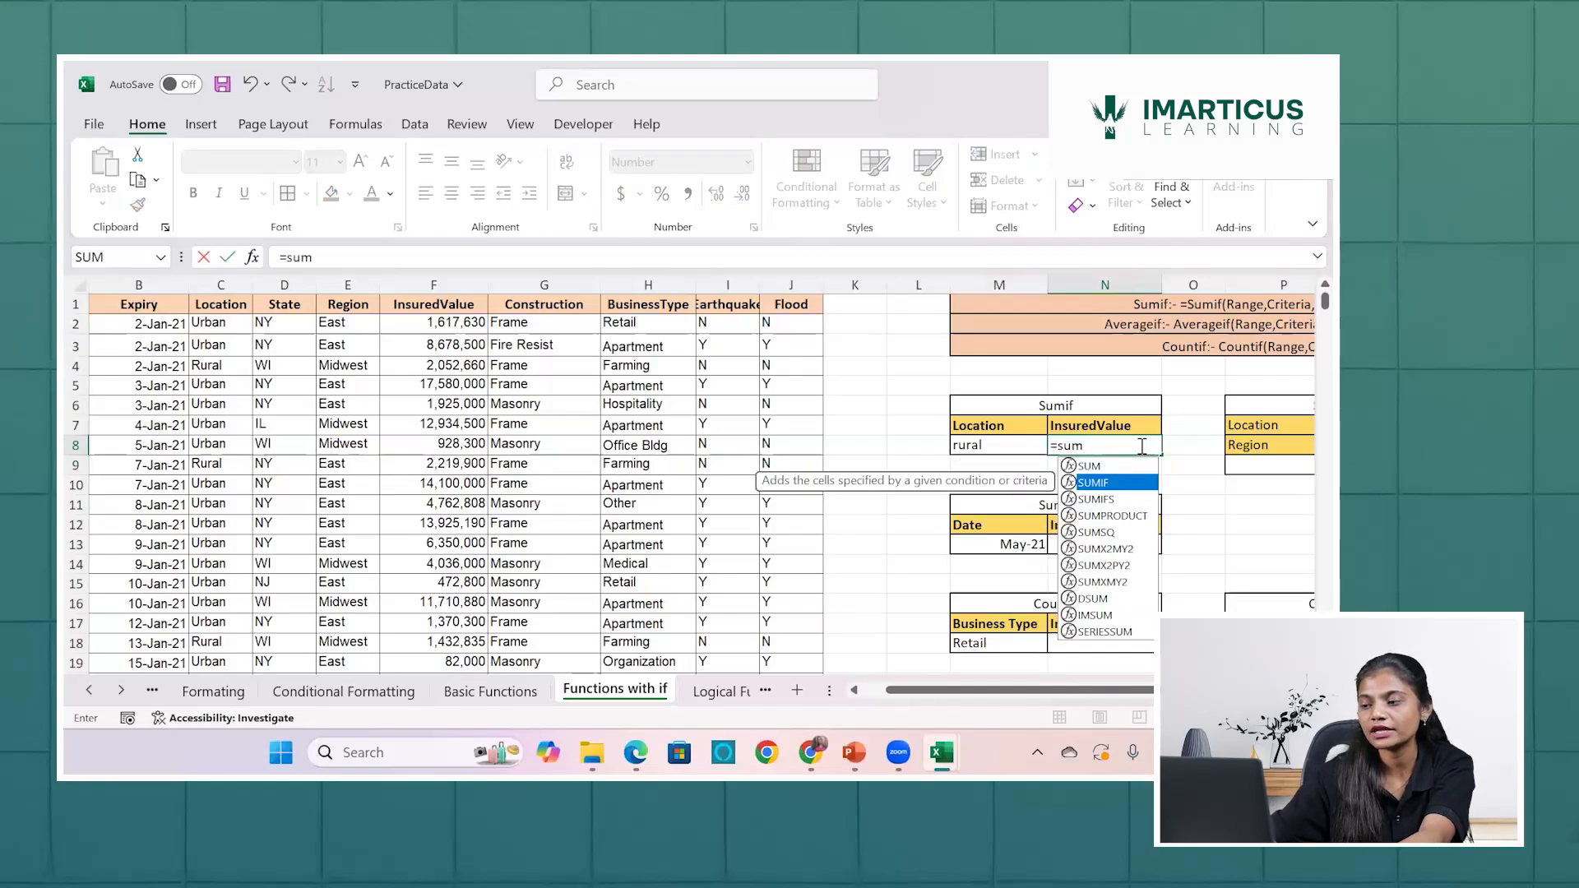
key(Tab)
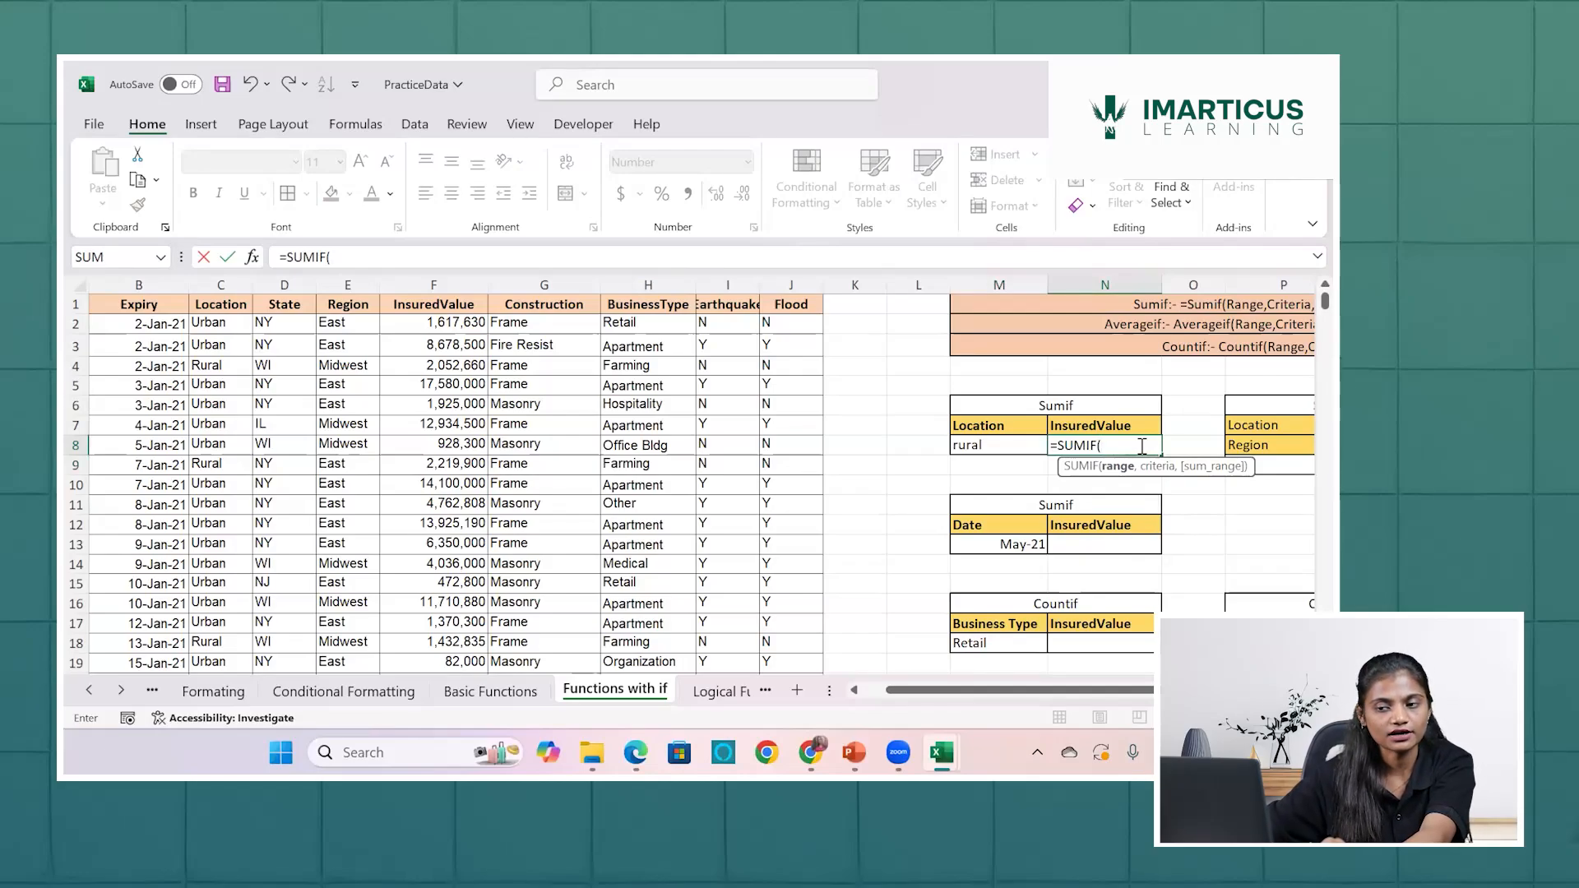
click(216, 322)
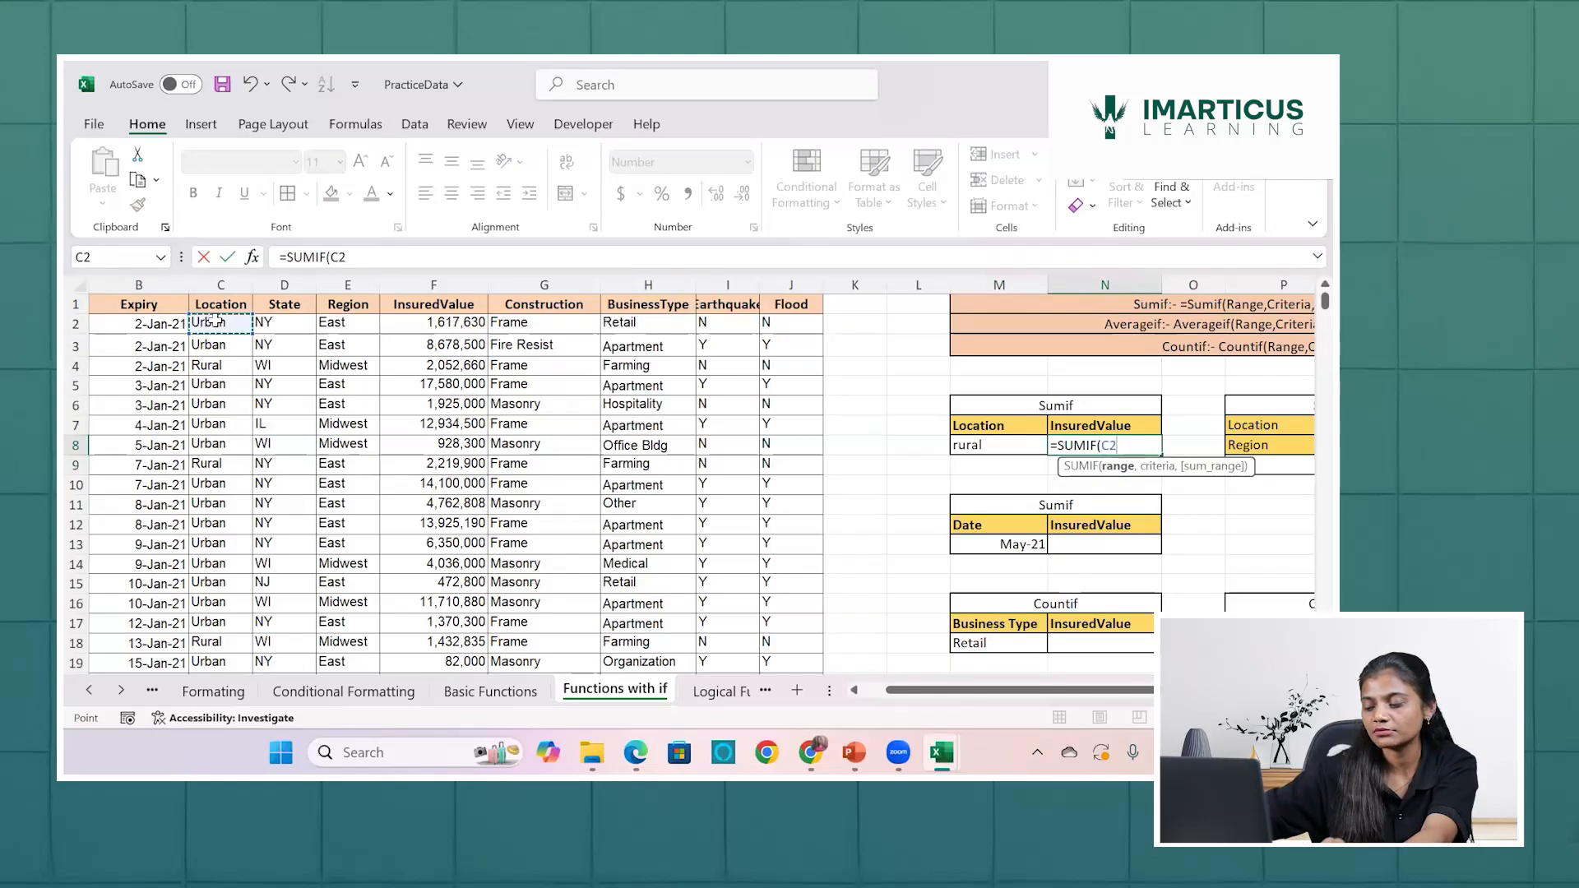
key(ctrl+shift+Down)
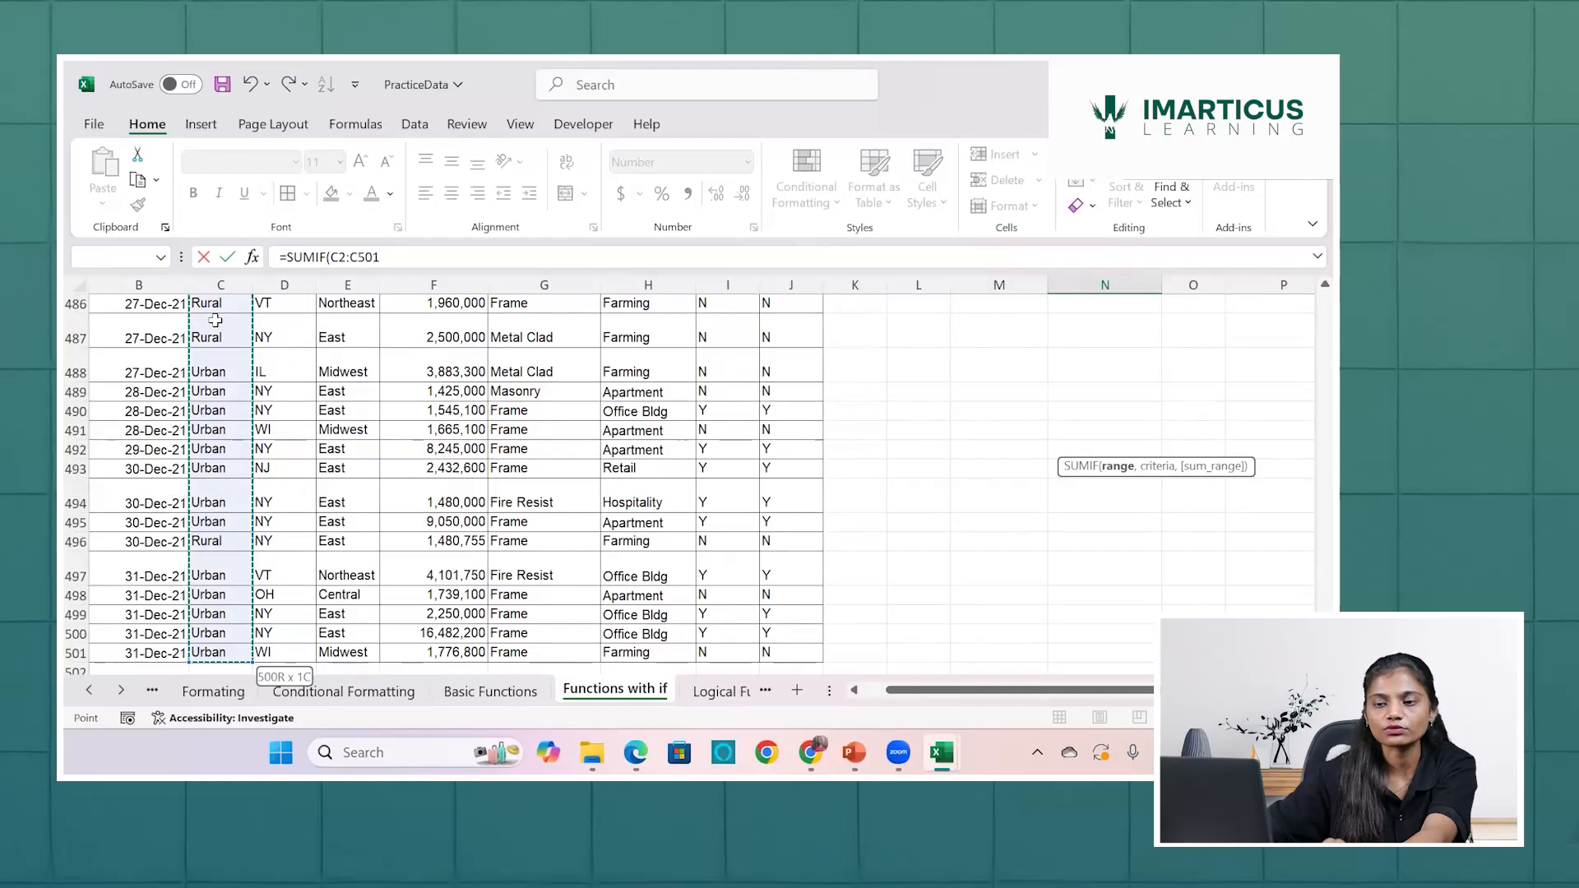
scroll(215, 319, up, 20)
scroll(215, 320, up, 20)
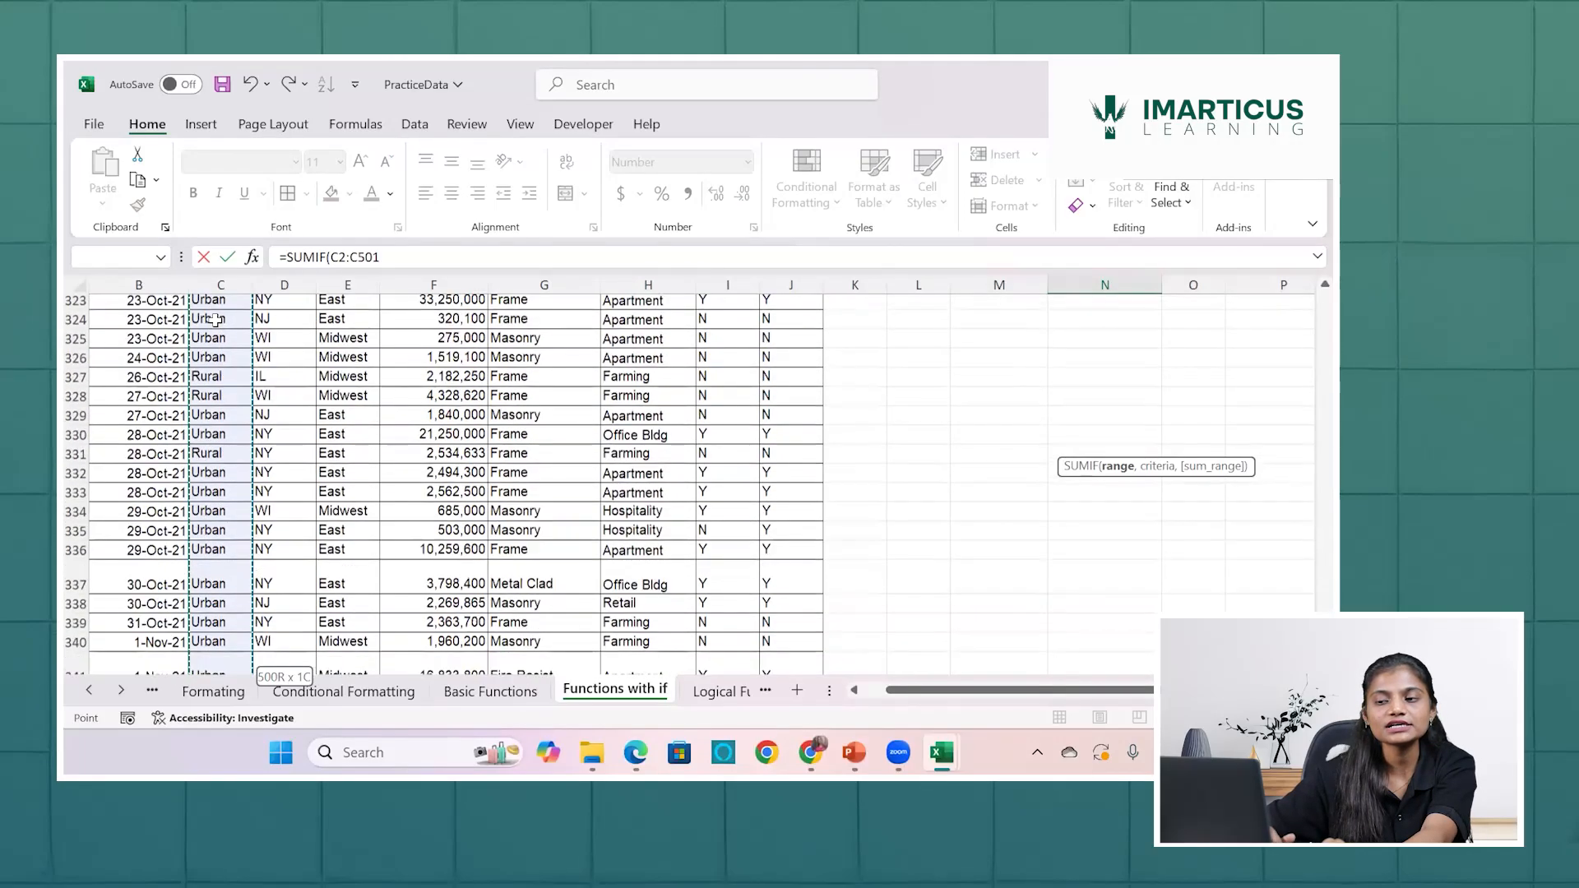
scroll(215, 320, up, 20)
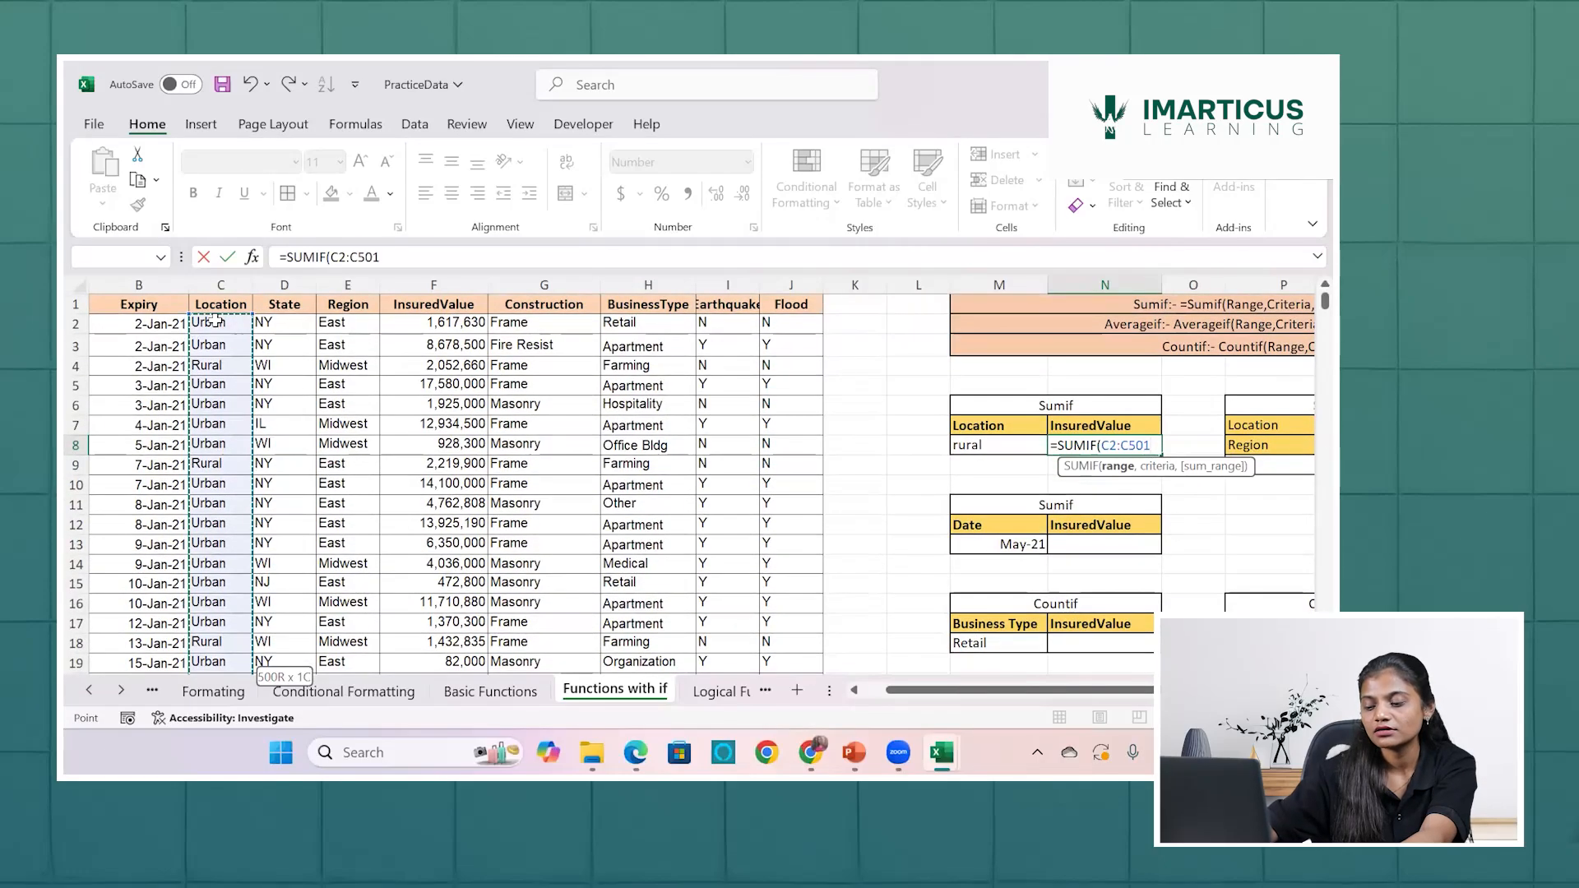
Complete the N8 SUMIF with the criteria "Urban" and the InsuredValue sum range F2:F501.
text(,"Urban")
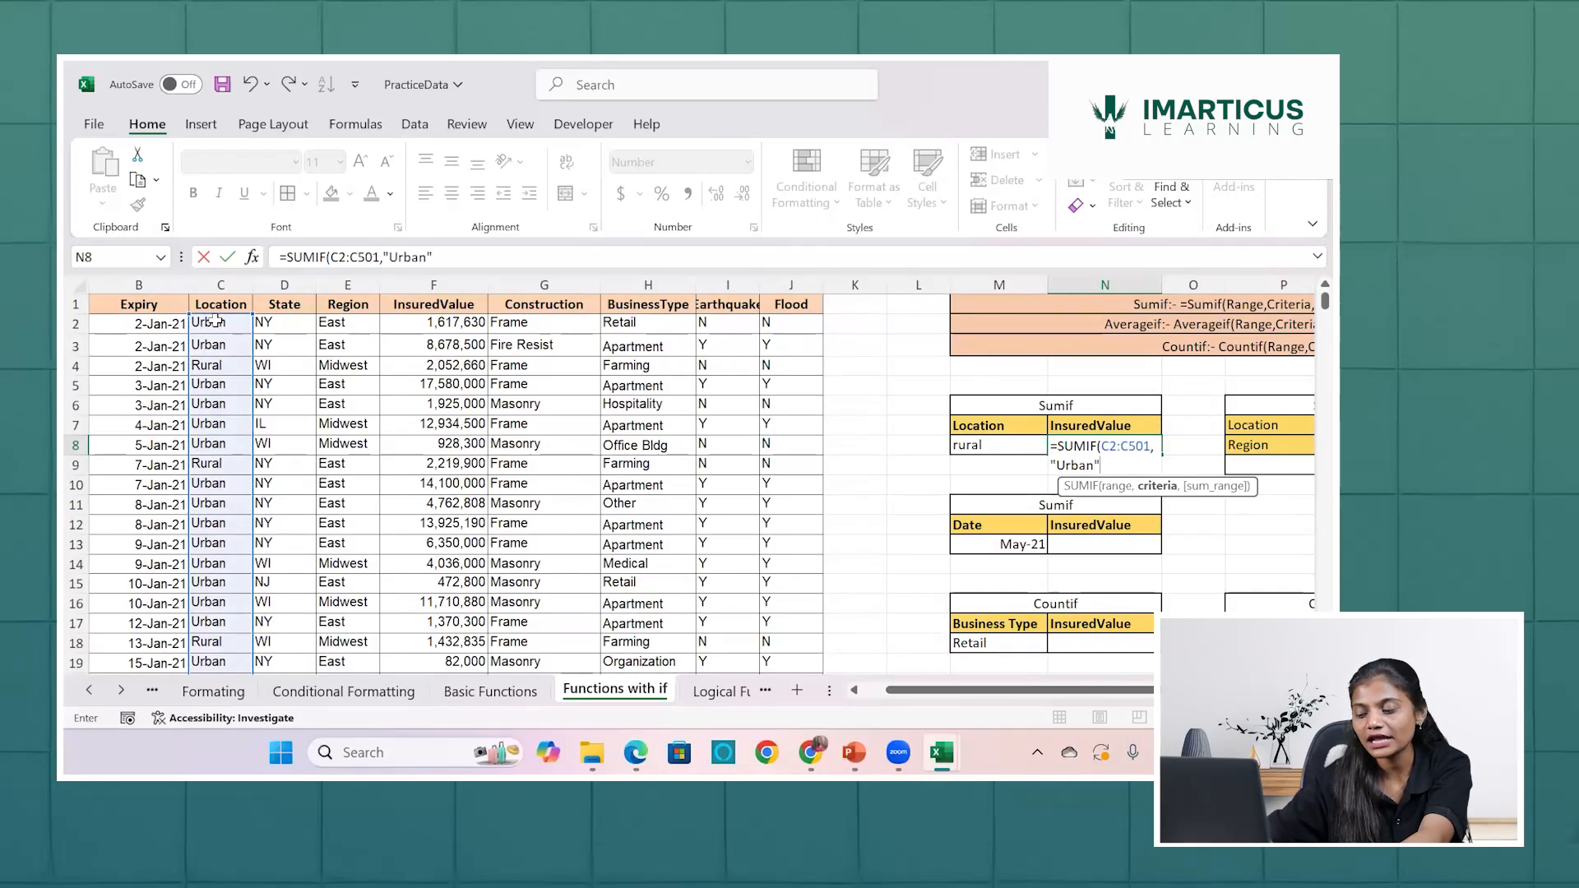
text(,)
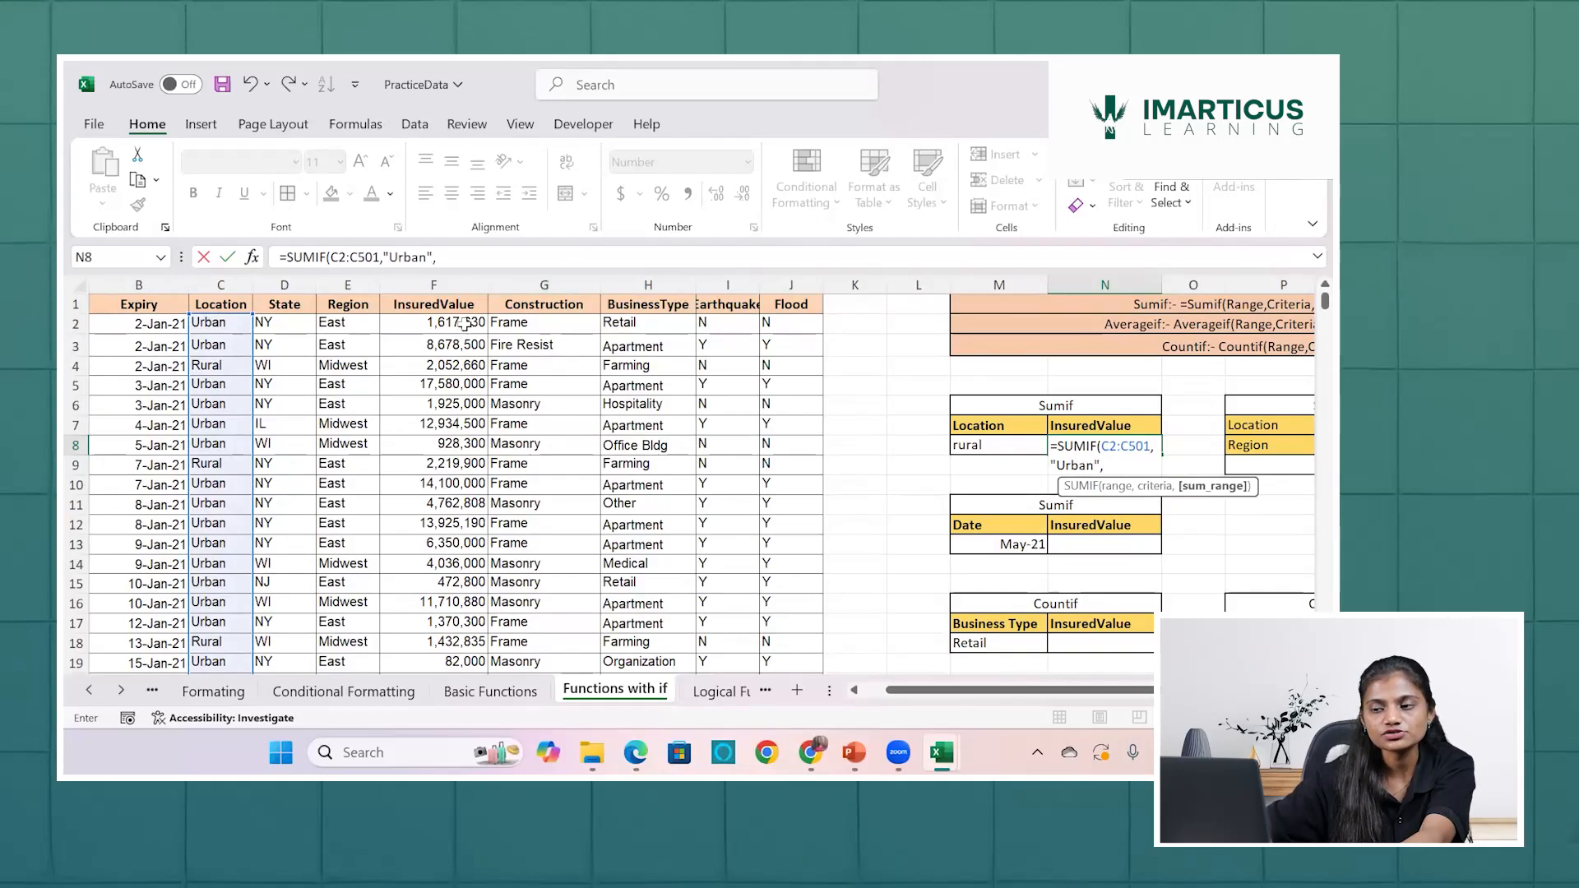
click(460, 326)
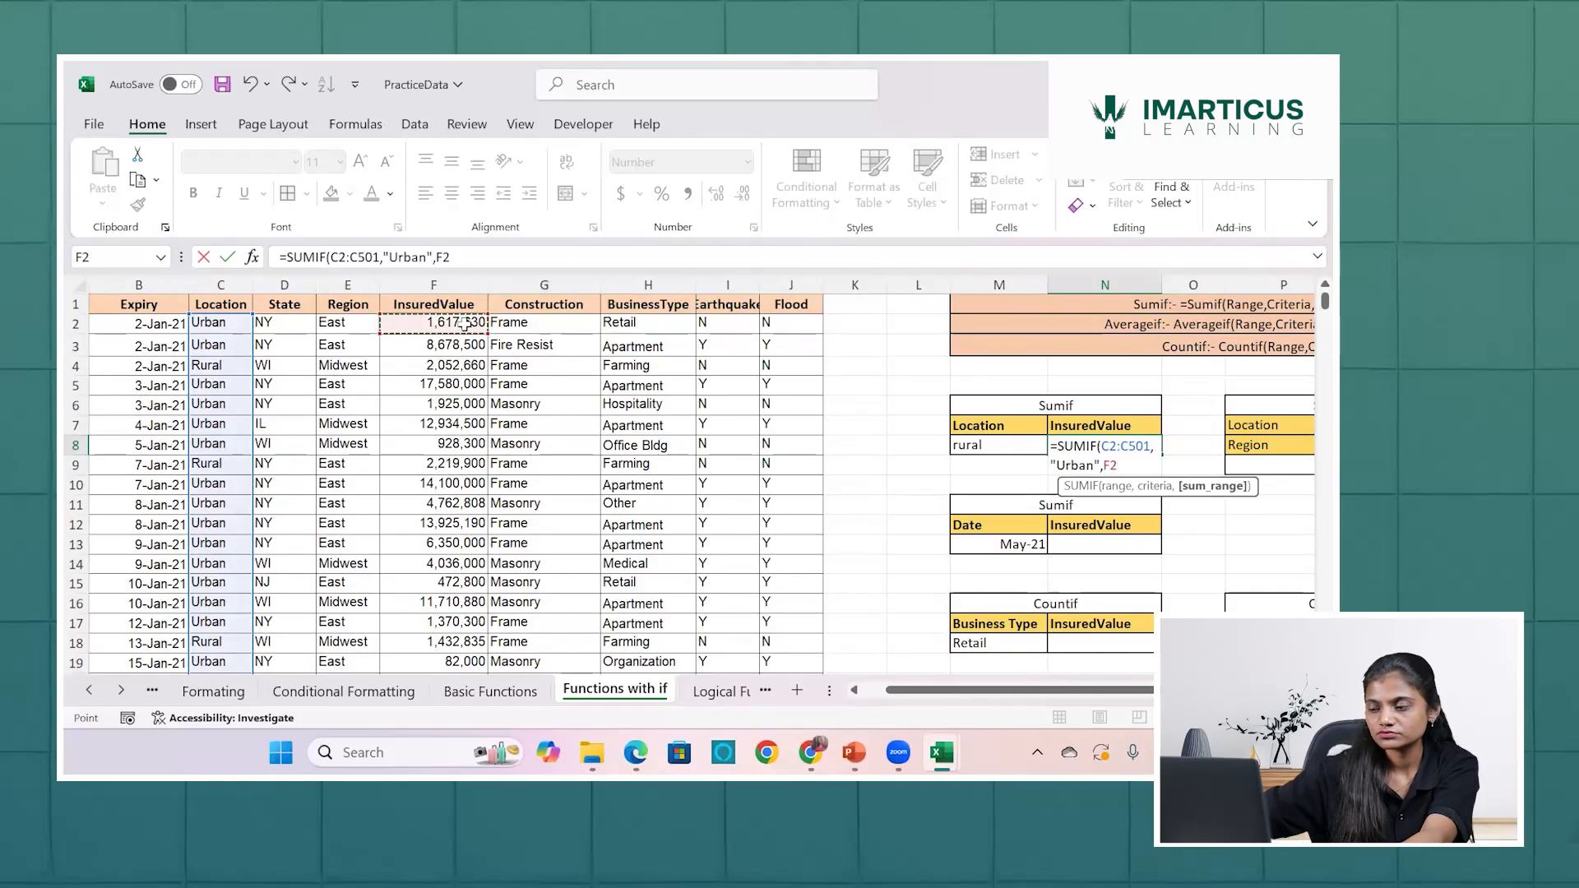
key(ctrl+shift+Down)
scroll(465, 323, up, 4)
scroll(464, 323, up, 3)
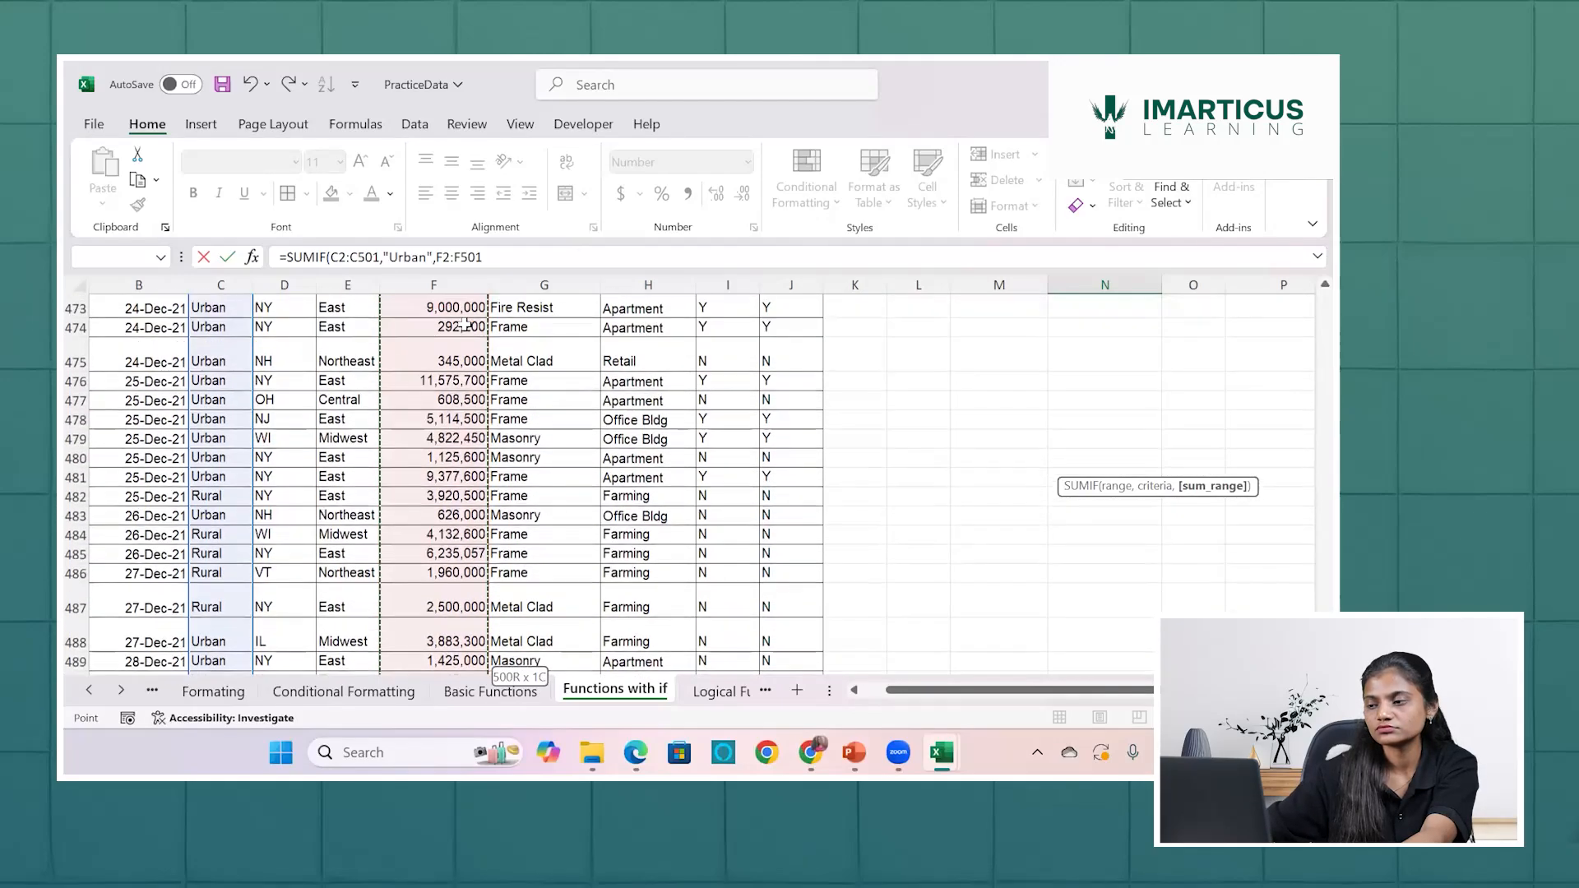
key(Return)
scroll(871, 402, up, 2)
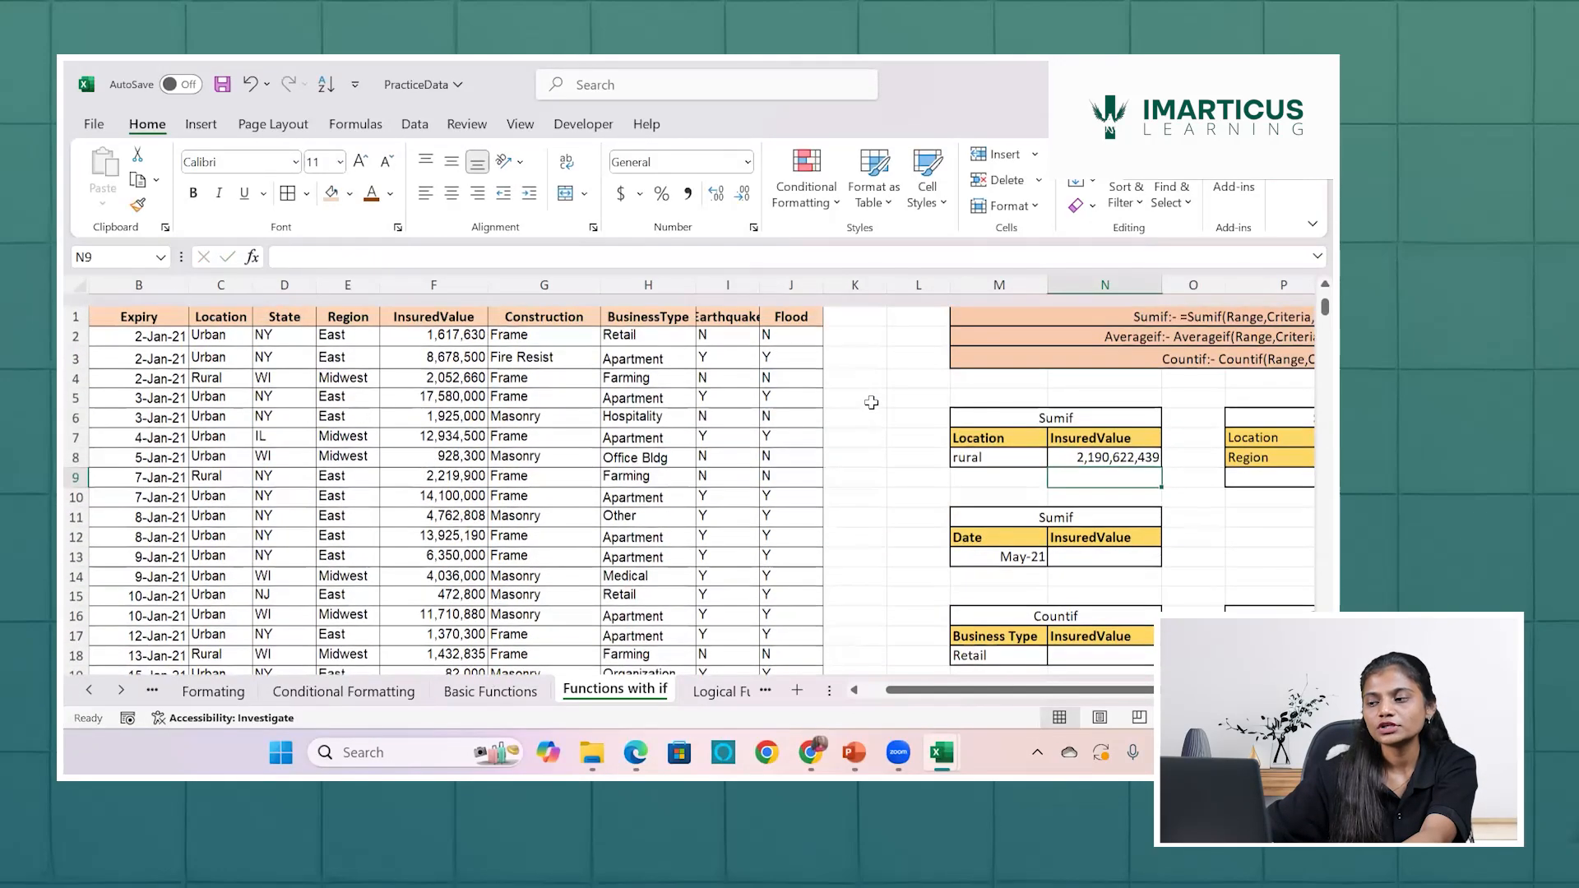
Replace the quoted "Urban" criteria in the N8 SUMIF with a reference to cell M8.
click(1080, 444)
double_click(1080, 444)
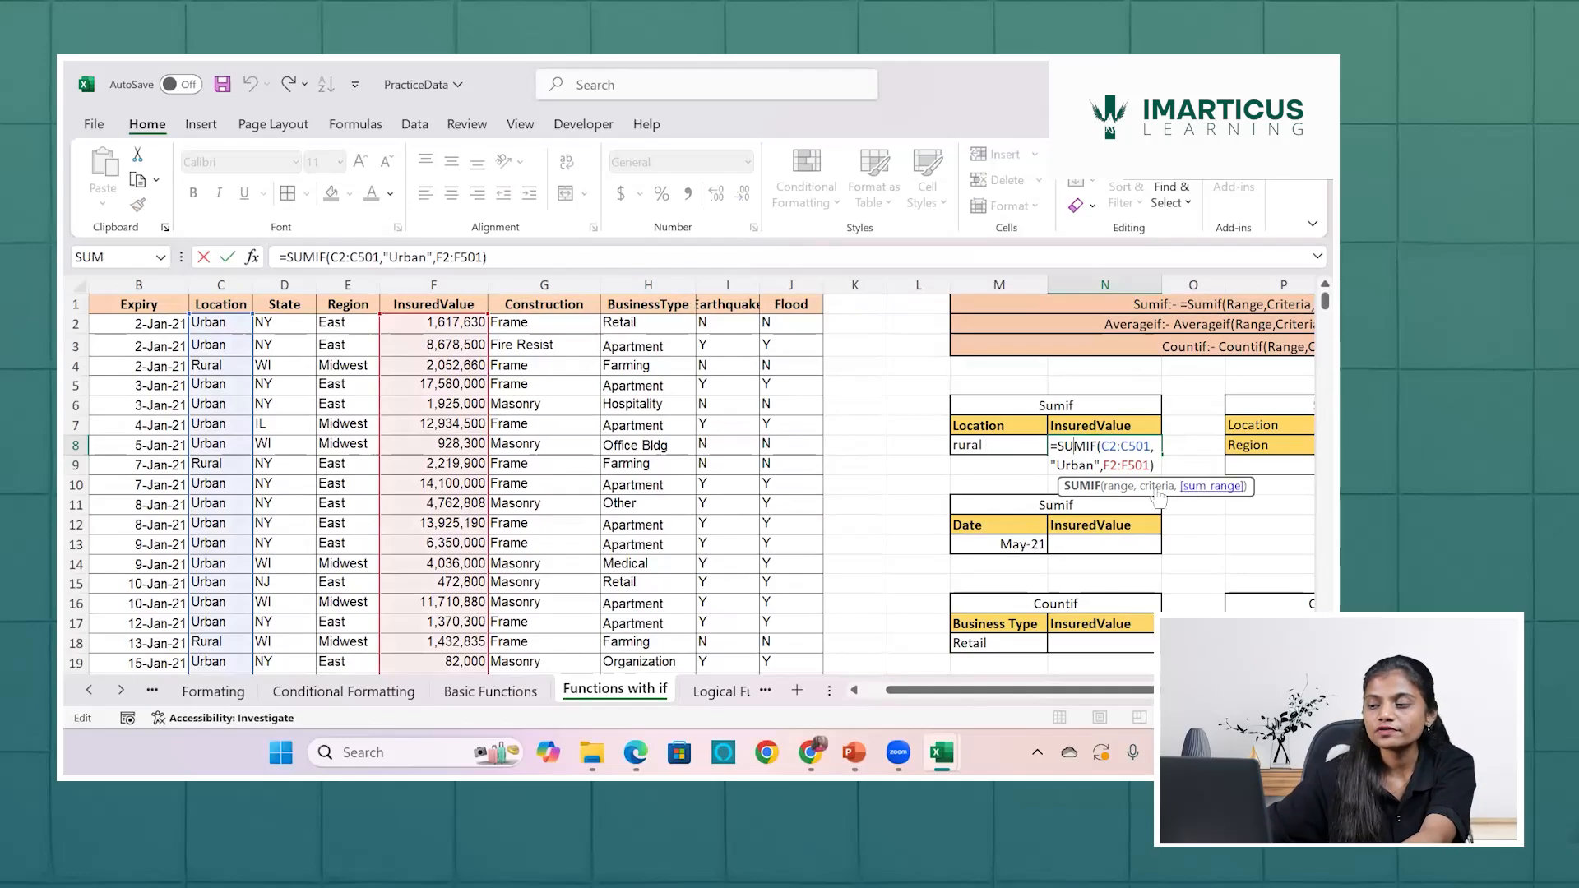
click(1100, 463)
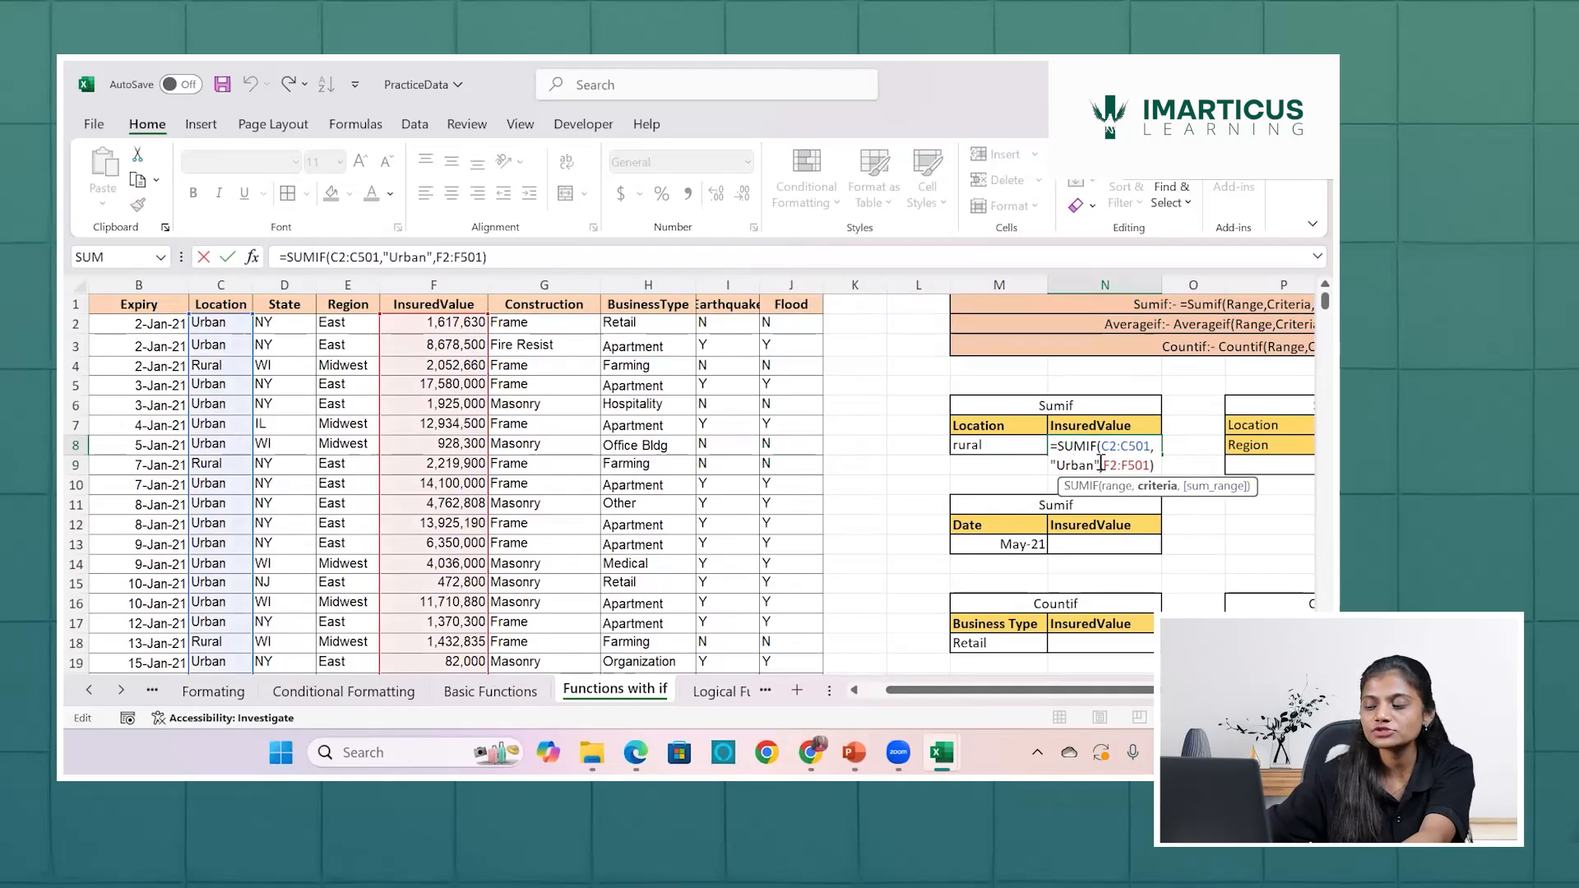
key(BackSpace)
key(BackSpace)
key(BackSpace)
key(BackSpace)
key(BackSpace)
key(BackSpace)
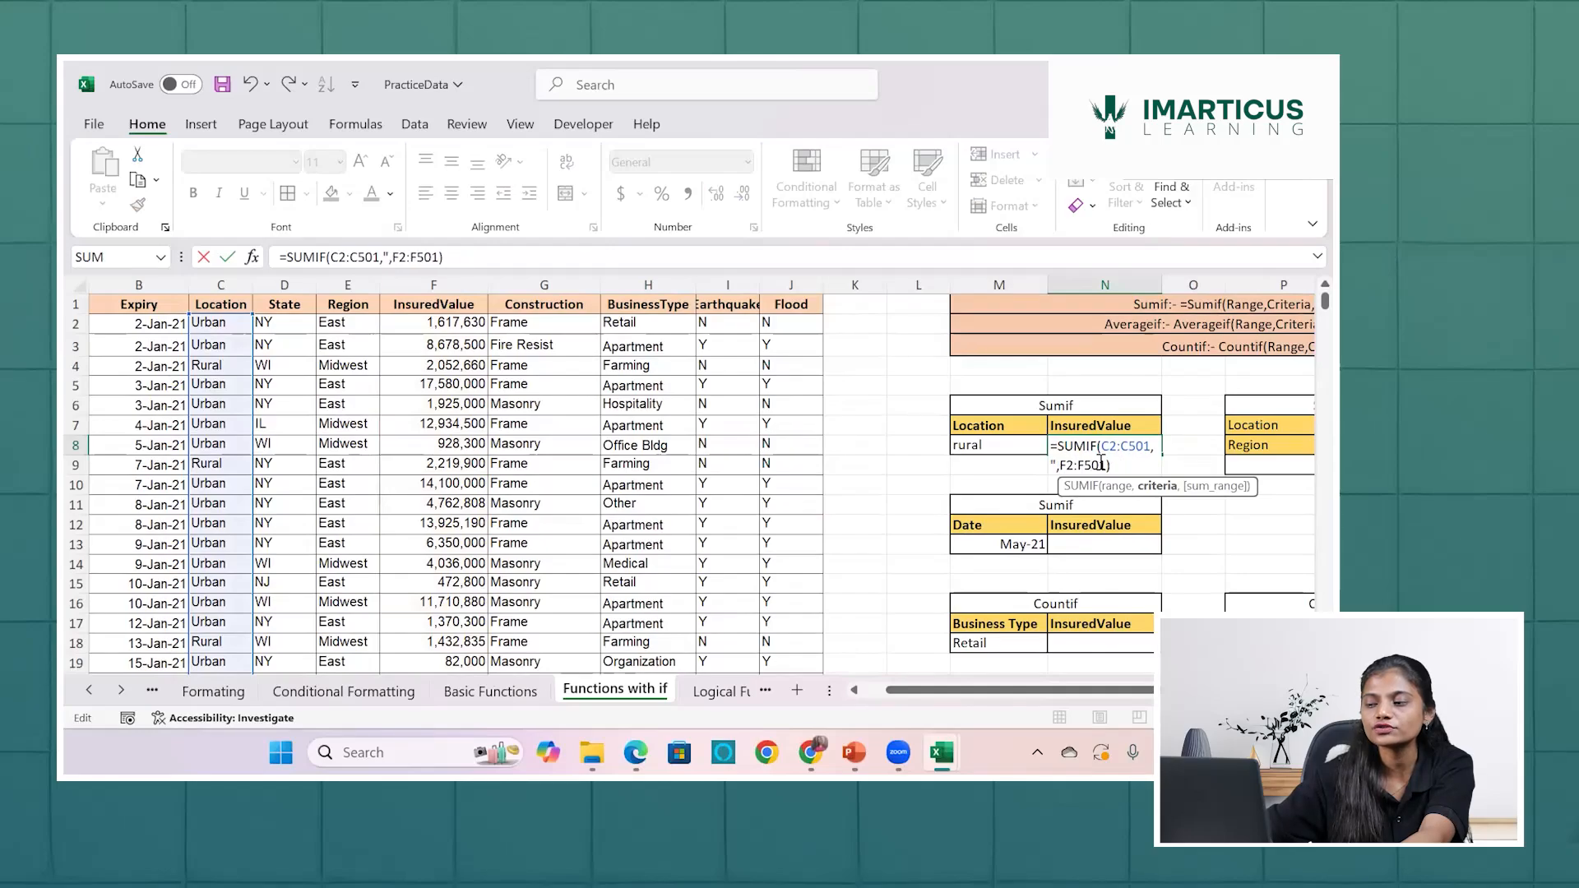
key(BackSpace)
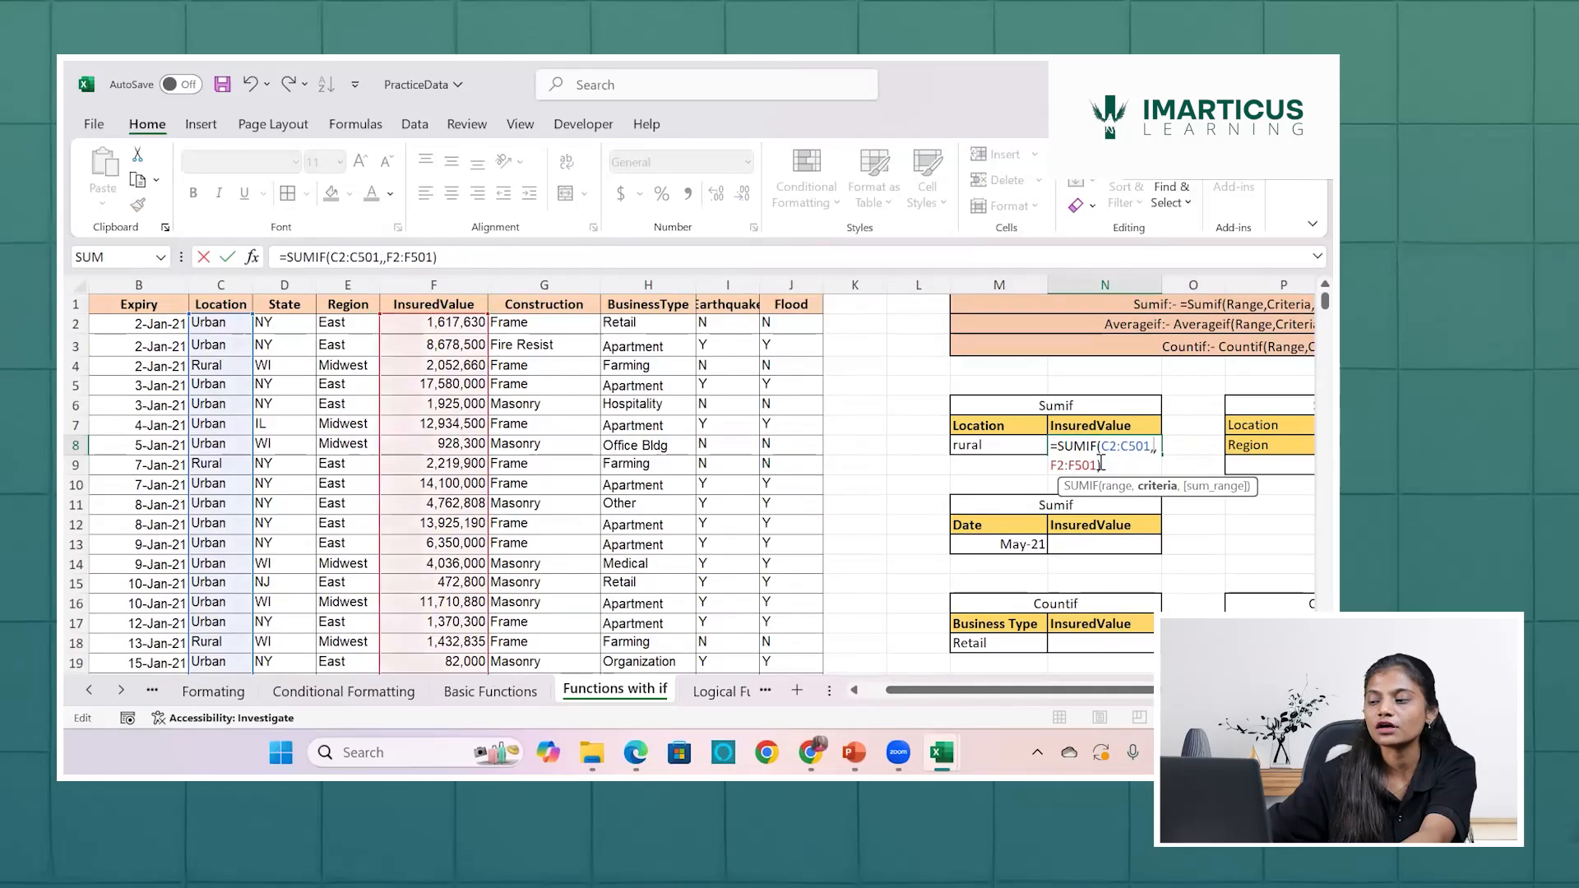
click(972, 445)
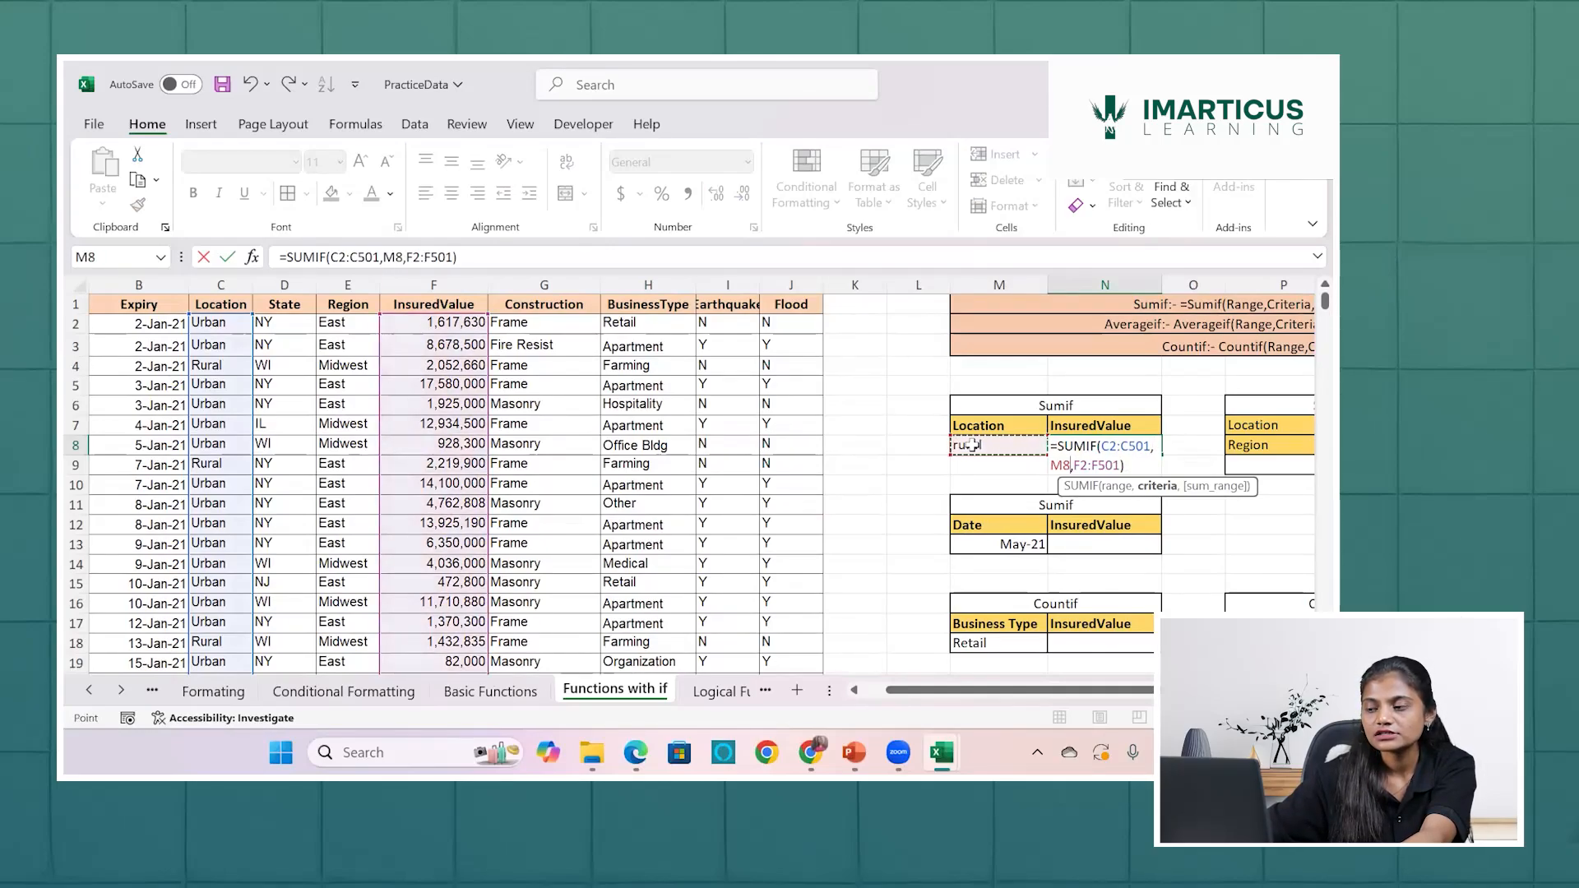
key(Return)
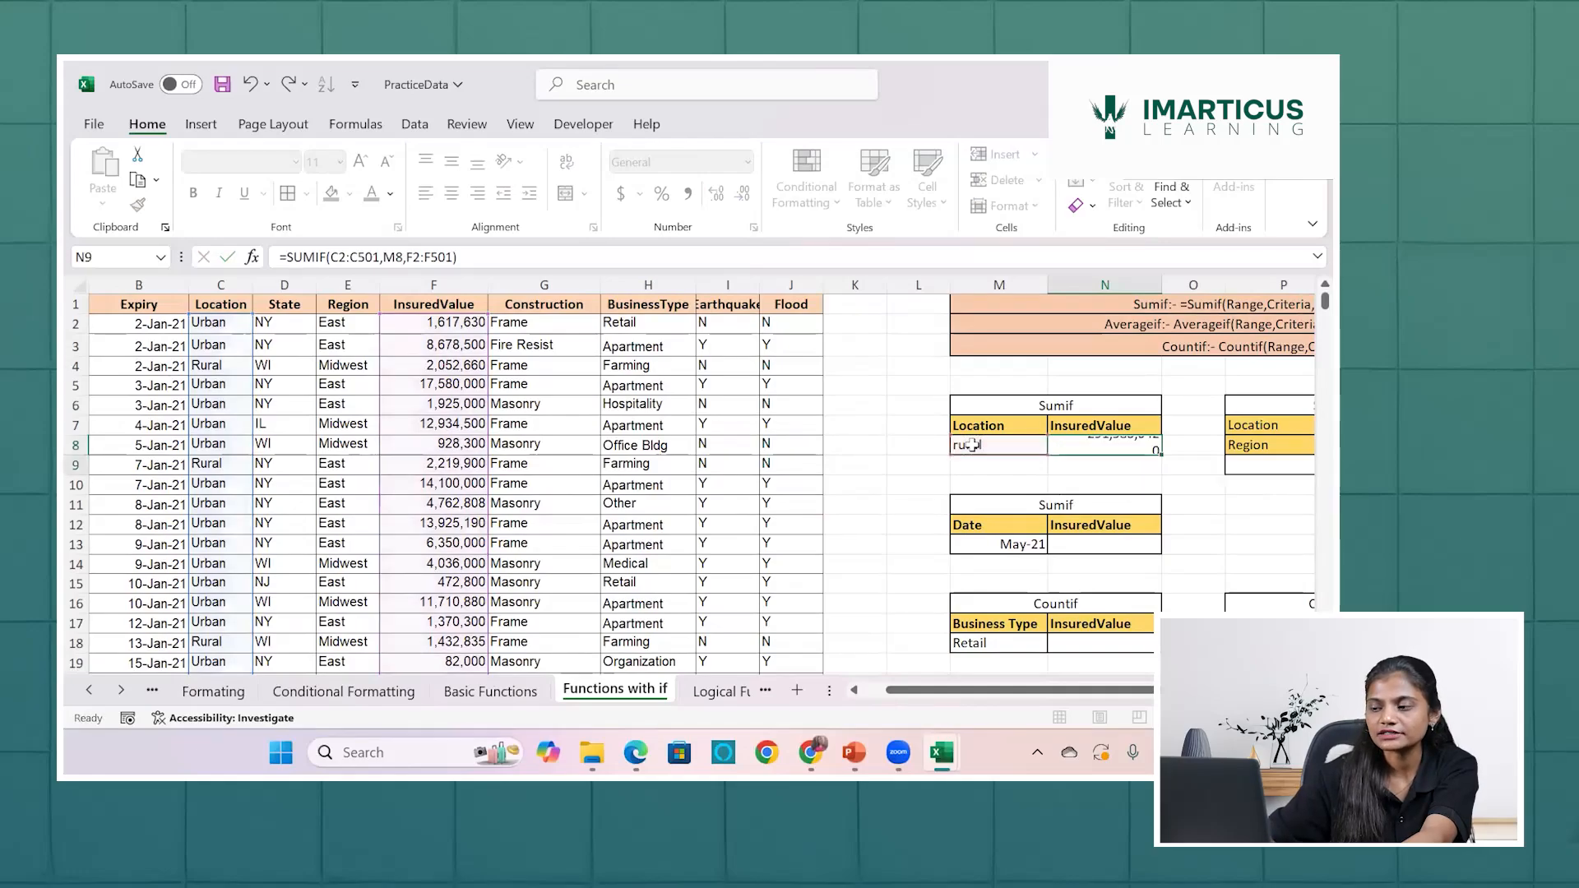
Test the rebuilt formula by entering Urban as the Location in M8, and replace it with Semi rural.
click(973, 445)
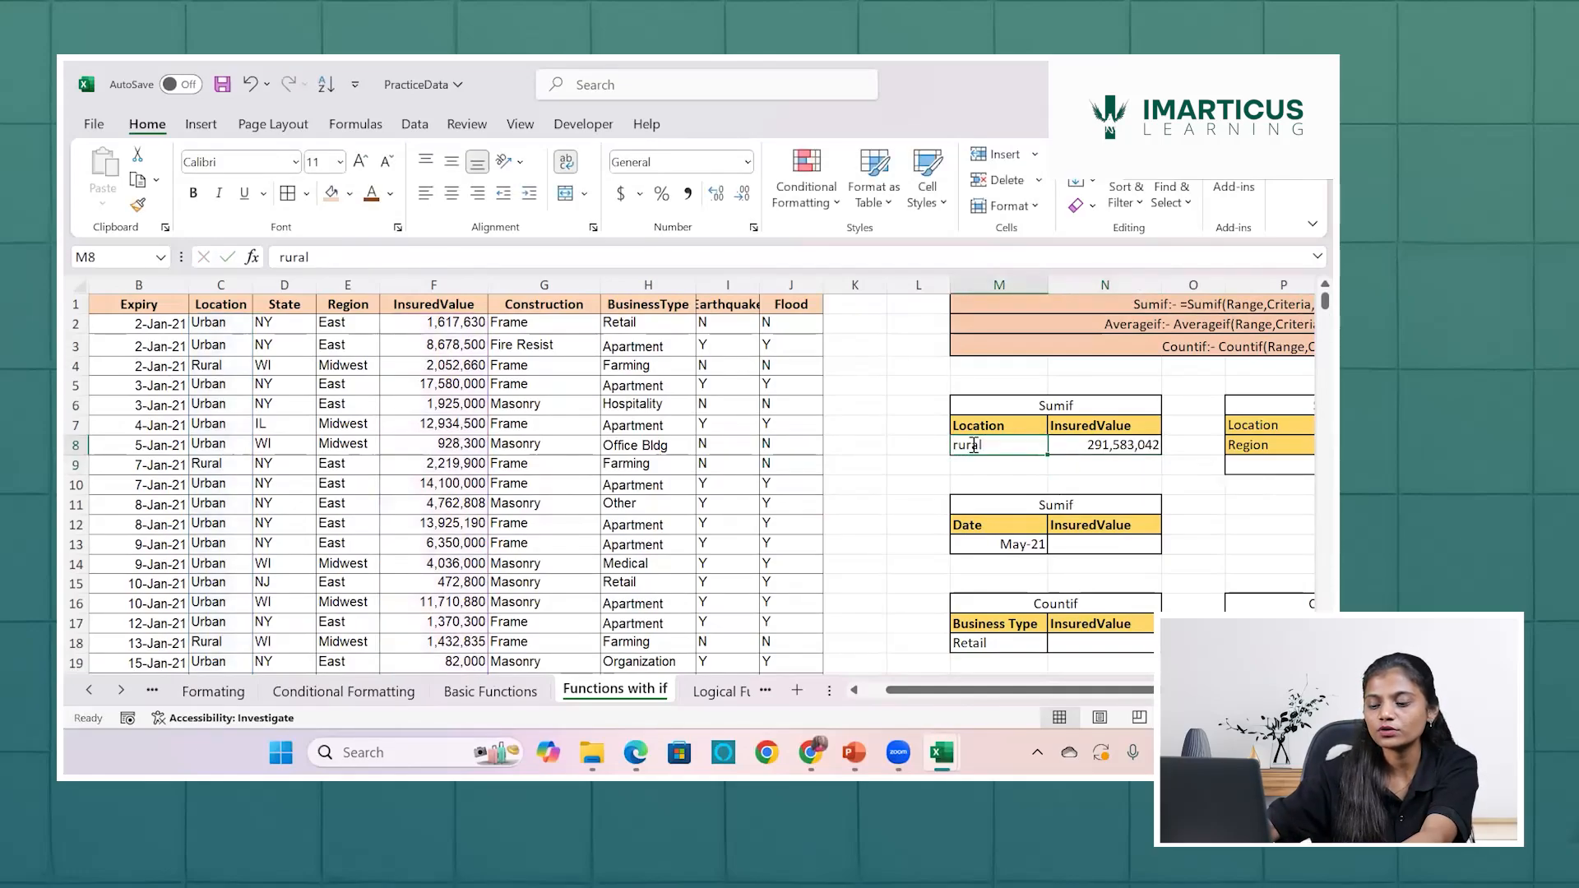
text(Urban)
key(Return)
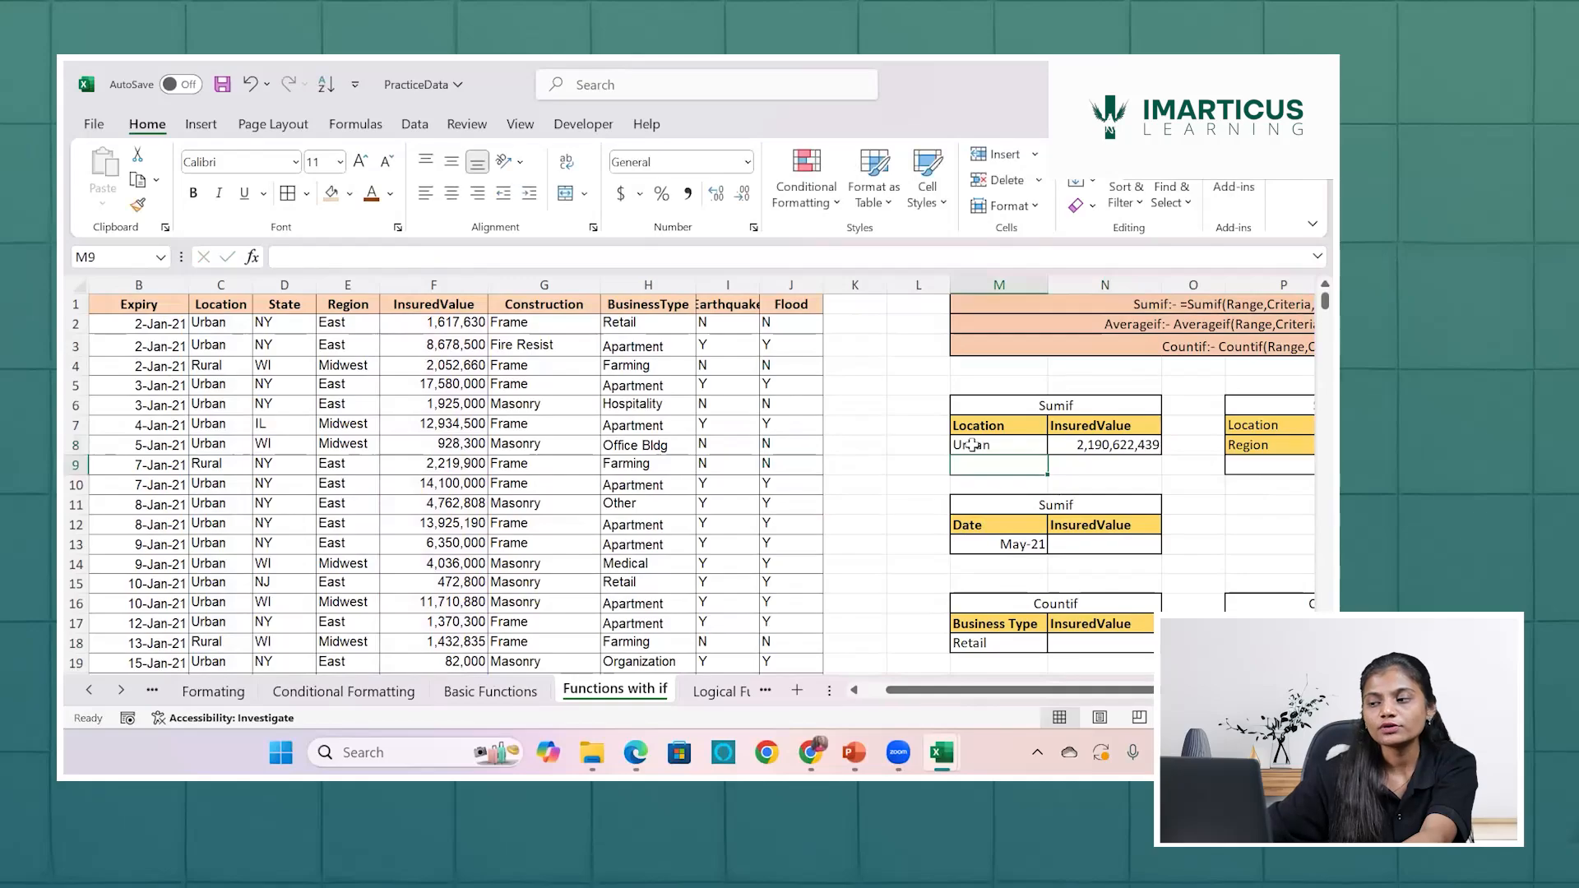
click(973, 445)
text(S)
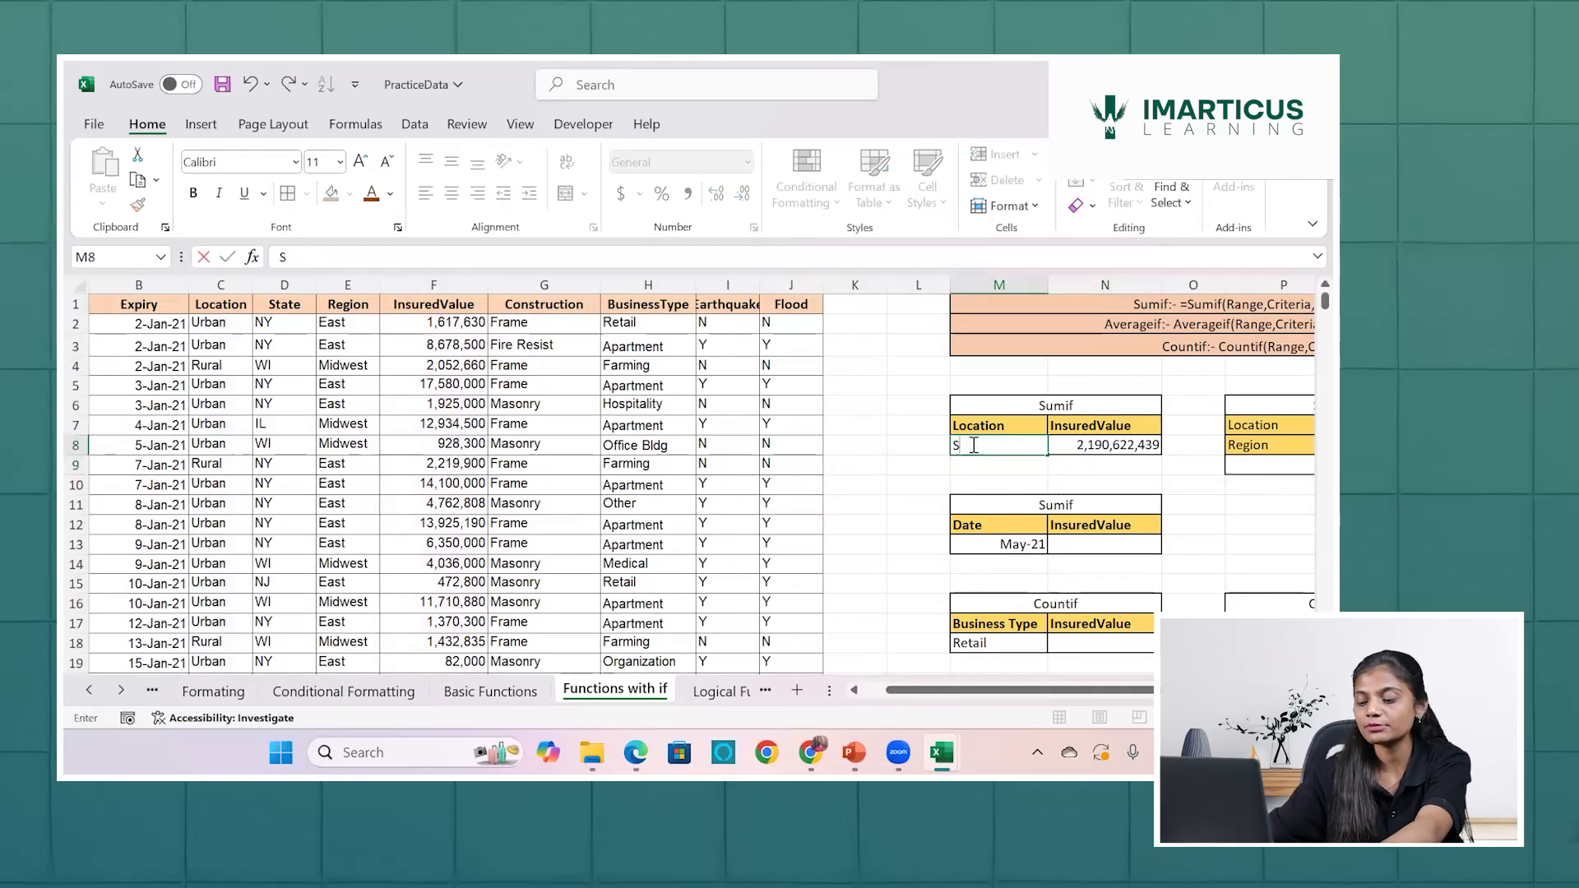
text(emi rural)
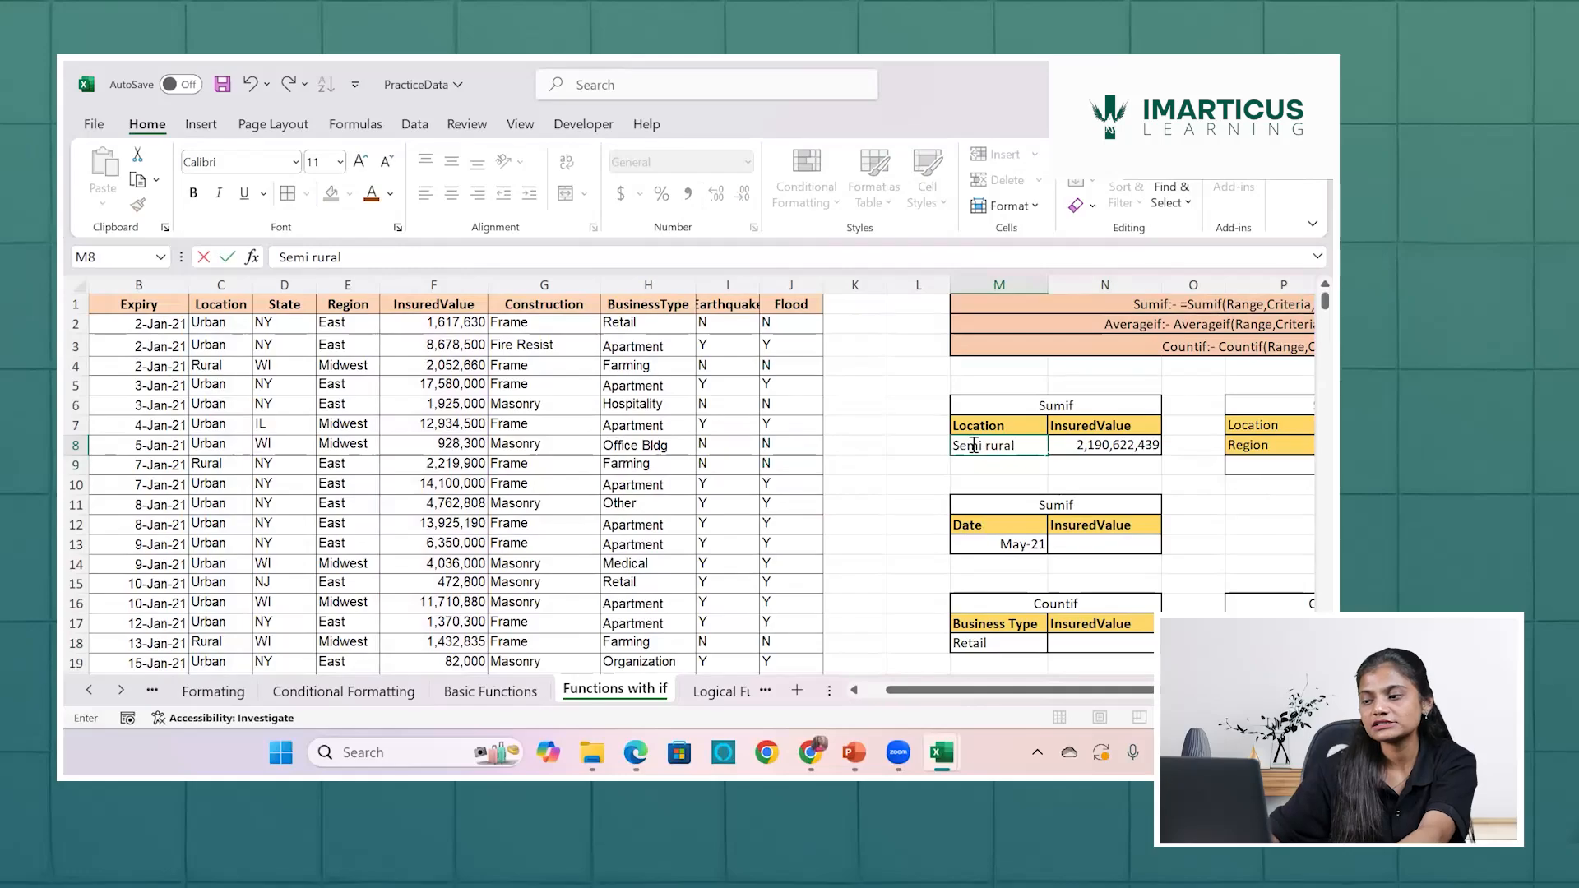
key(Return)
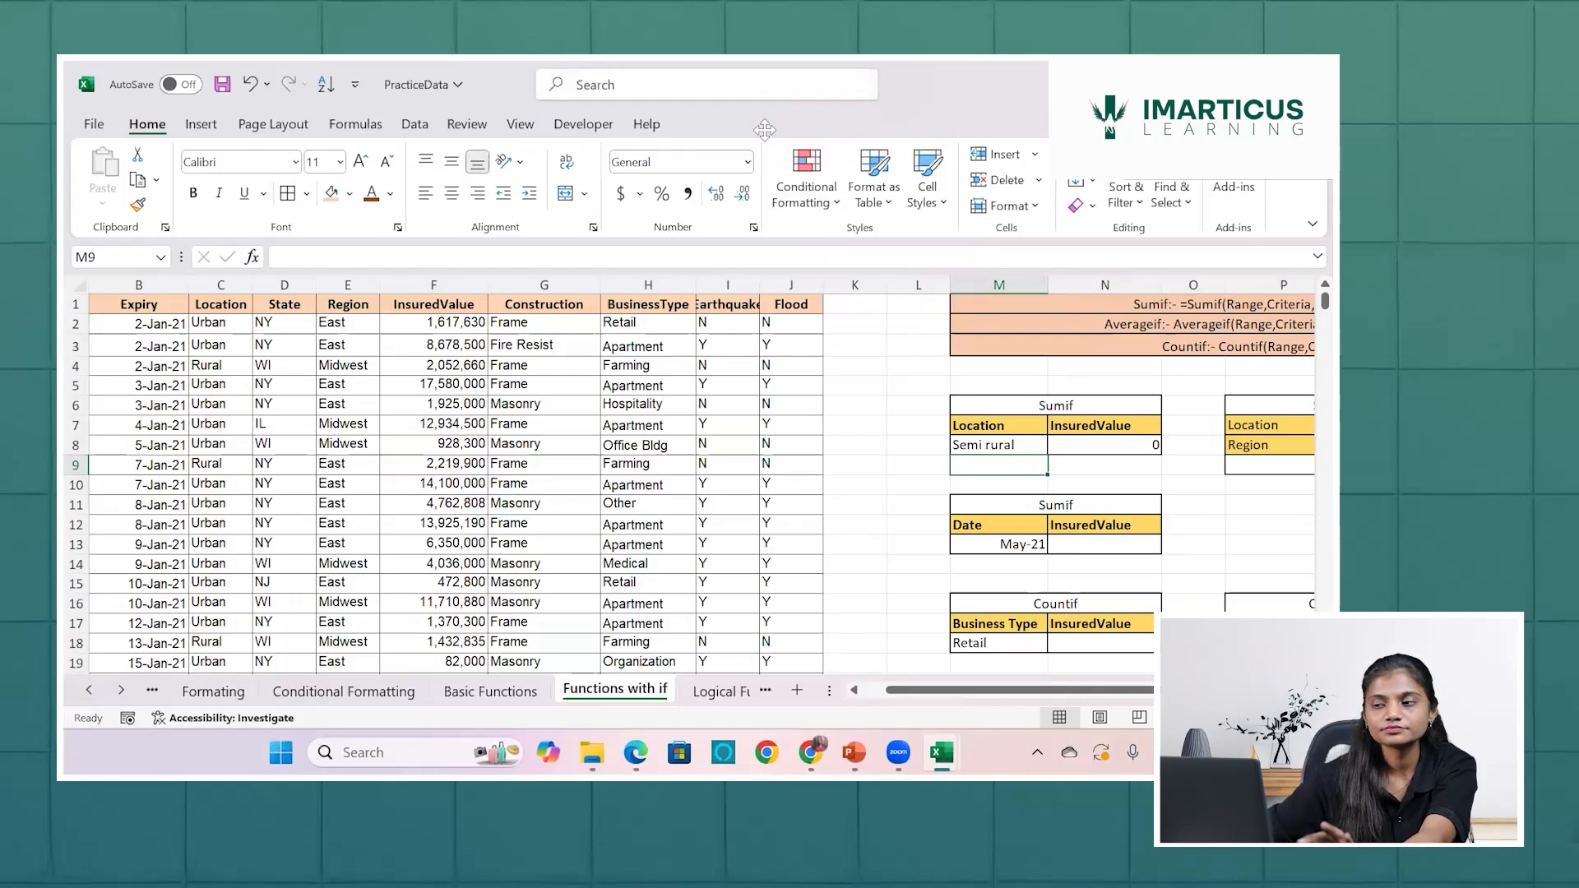
Switch to the PowerPoint presentation showing the "Questions to be solved with data" slide.
click(1082, 451)
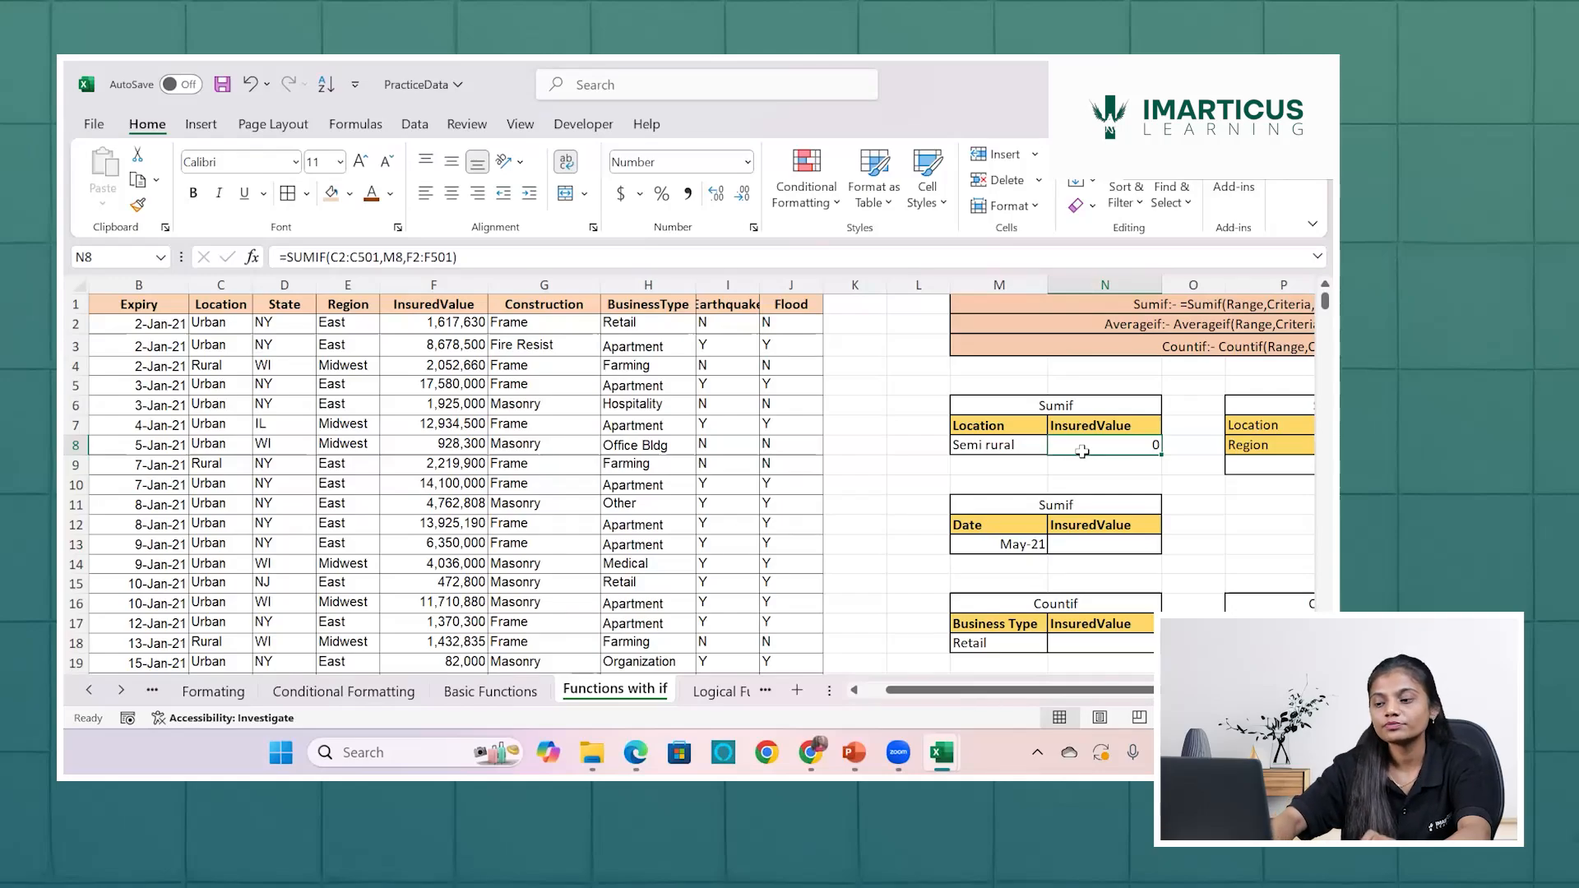
mouse_move(855, 753)
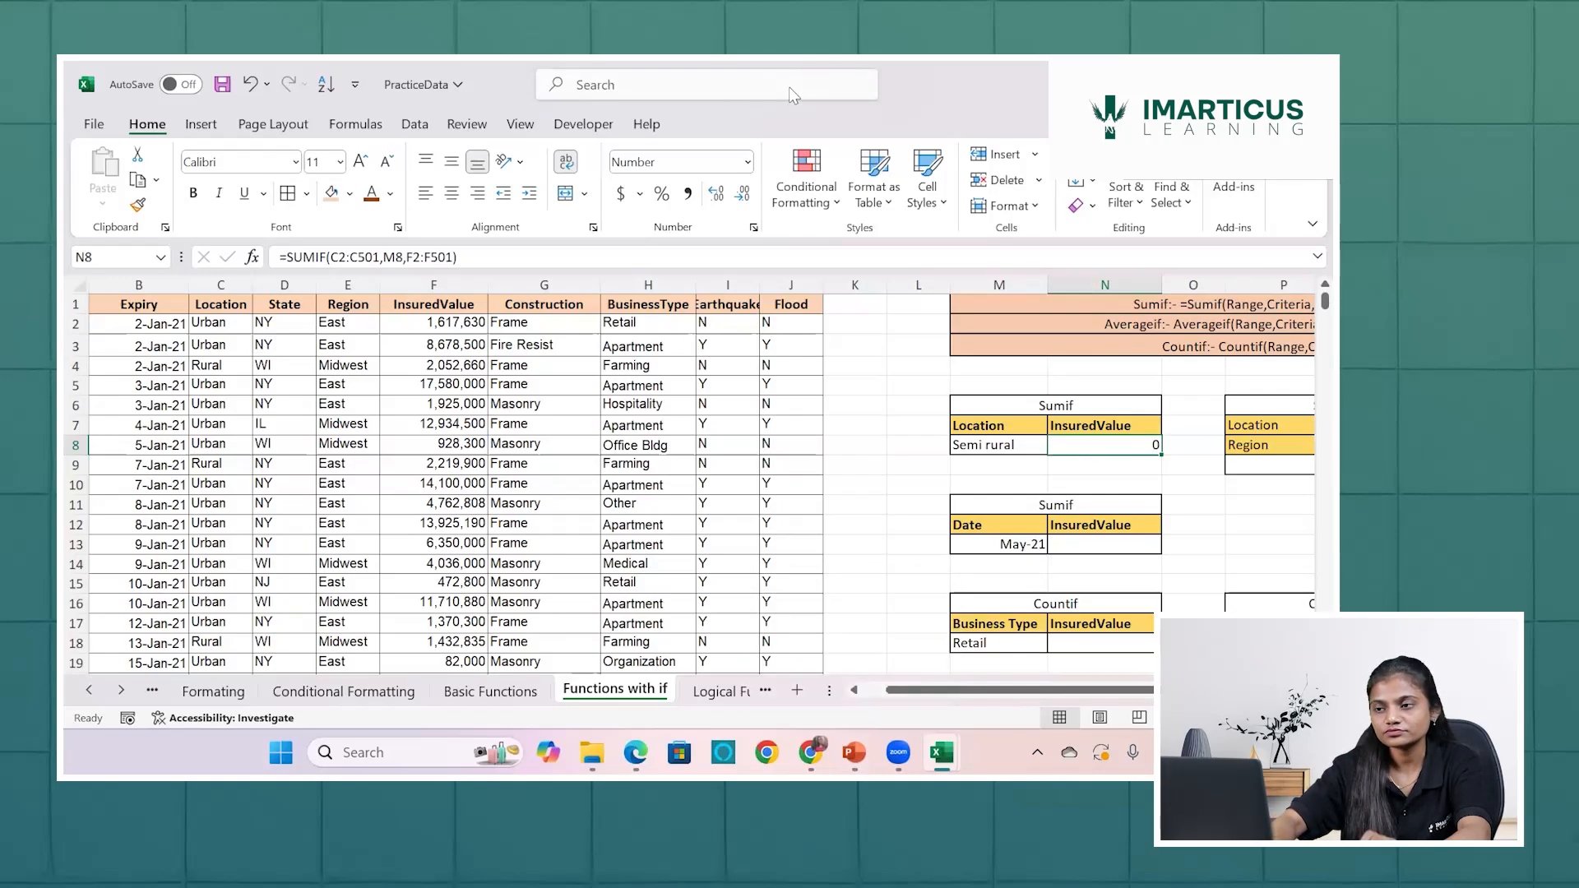
click(854, 753)
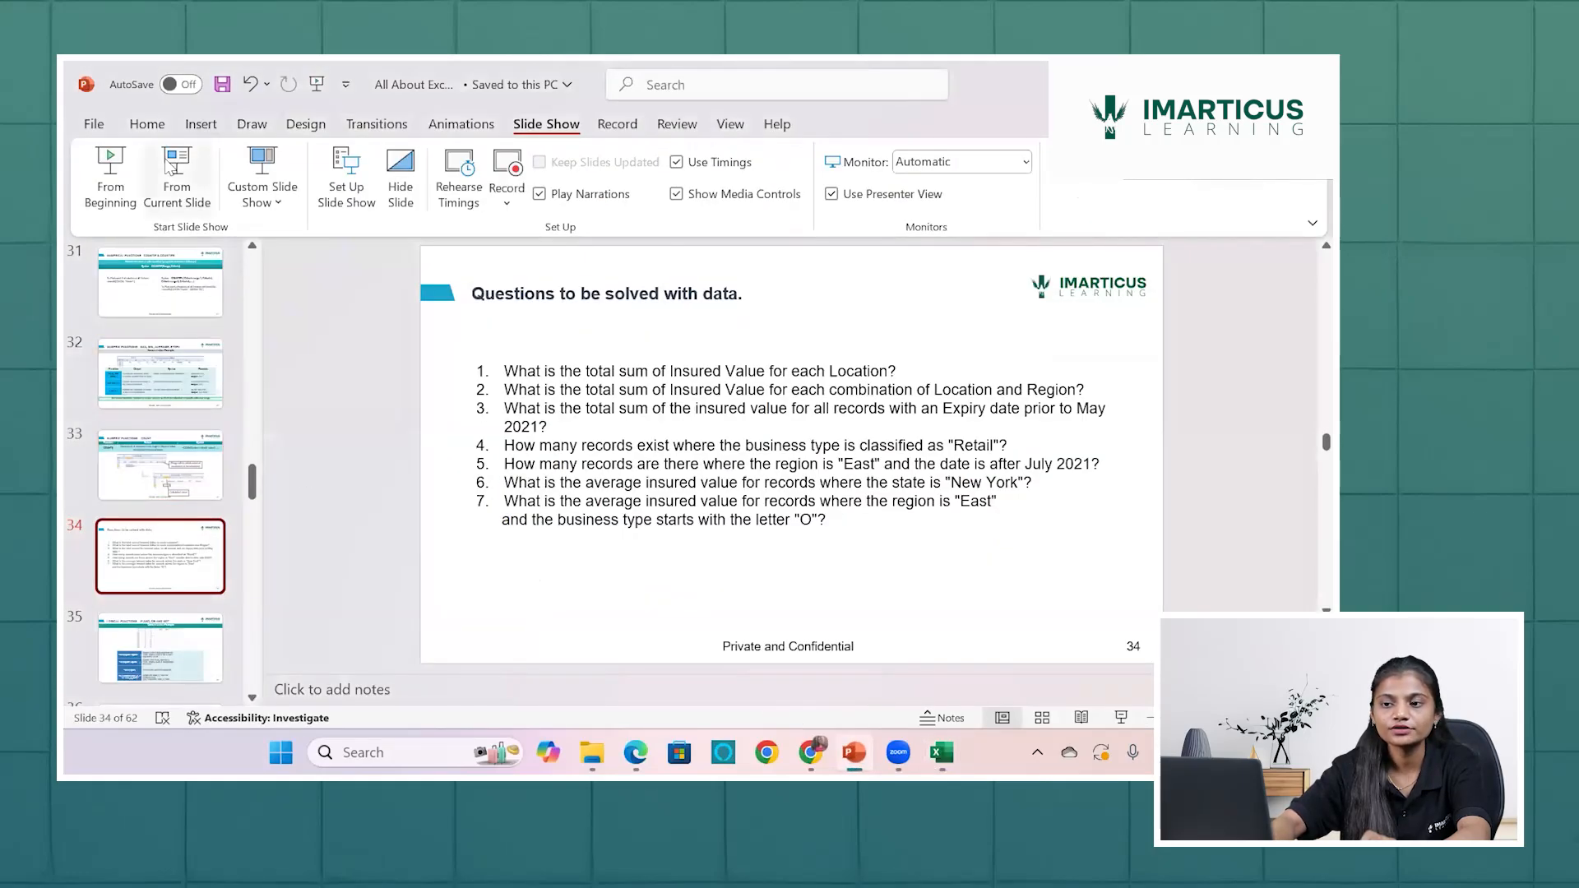
Show the "Questions to be solved with data" slide full screen to read it, and switch back to the PracticeData workbook in Excel.
click(175, 174)
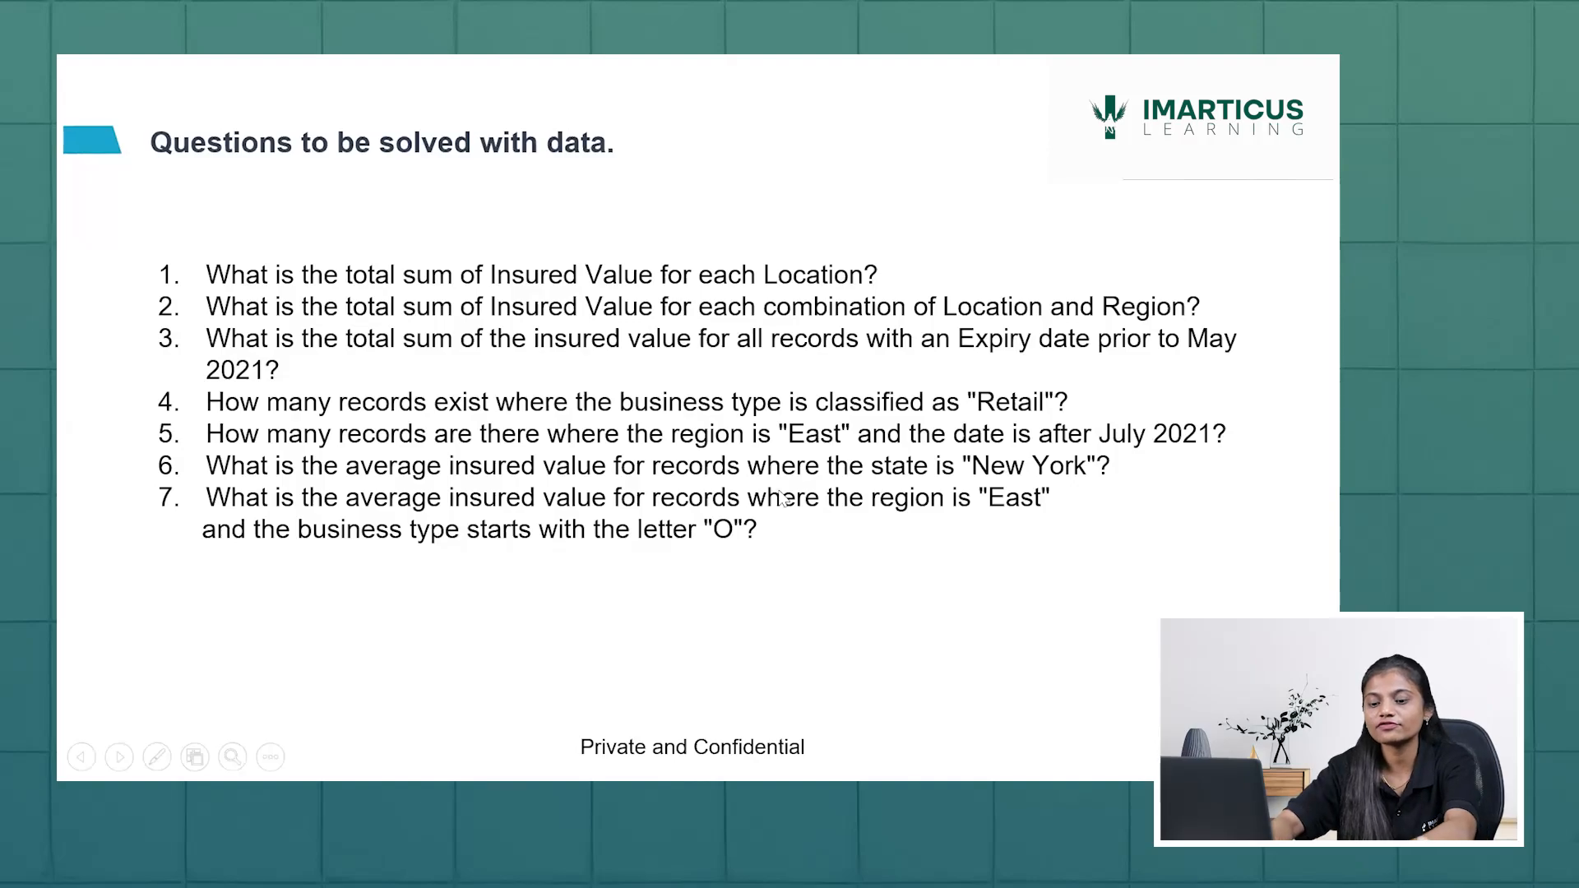
key(Escape)
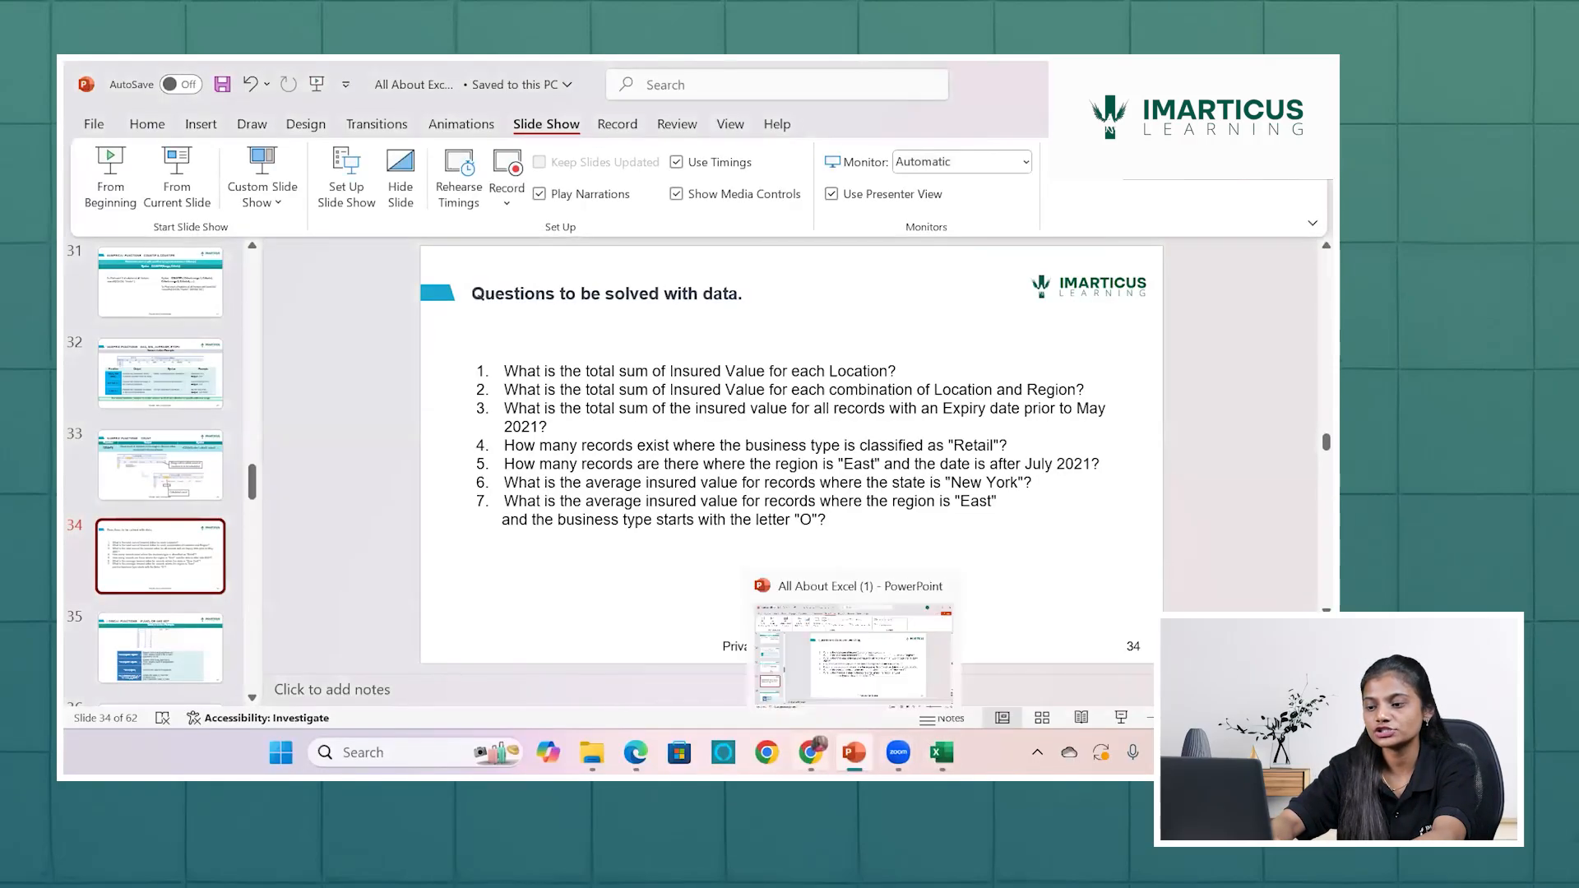
mouse_move(810, 752)
mouse_move(942, 752)
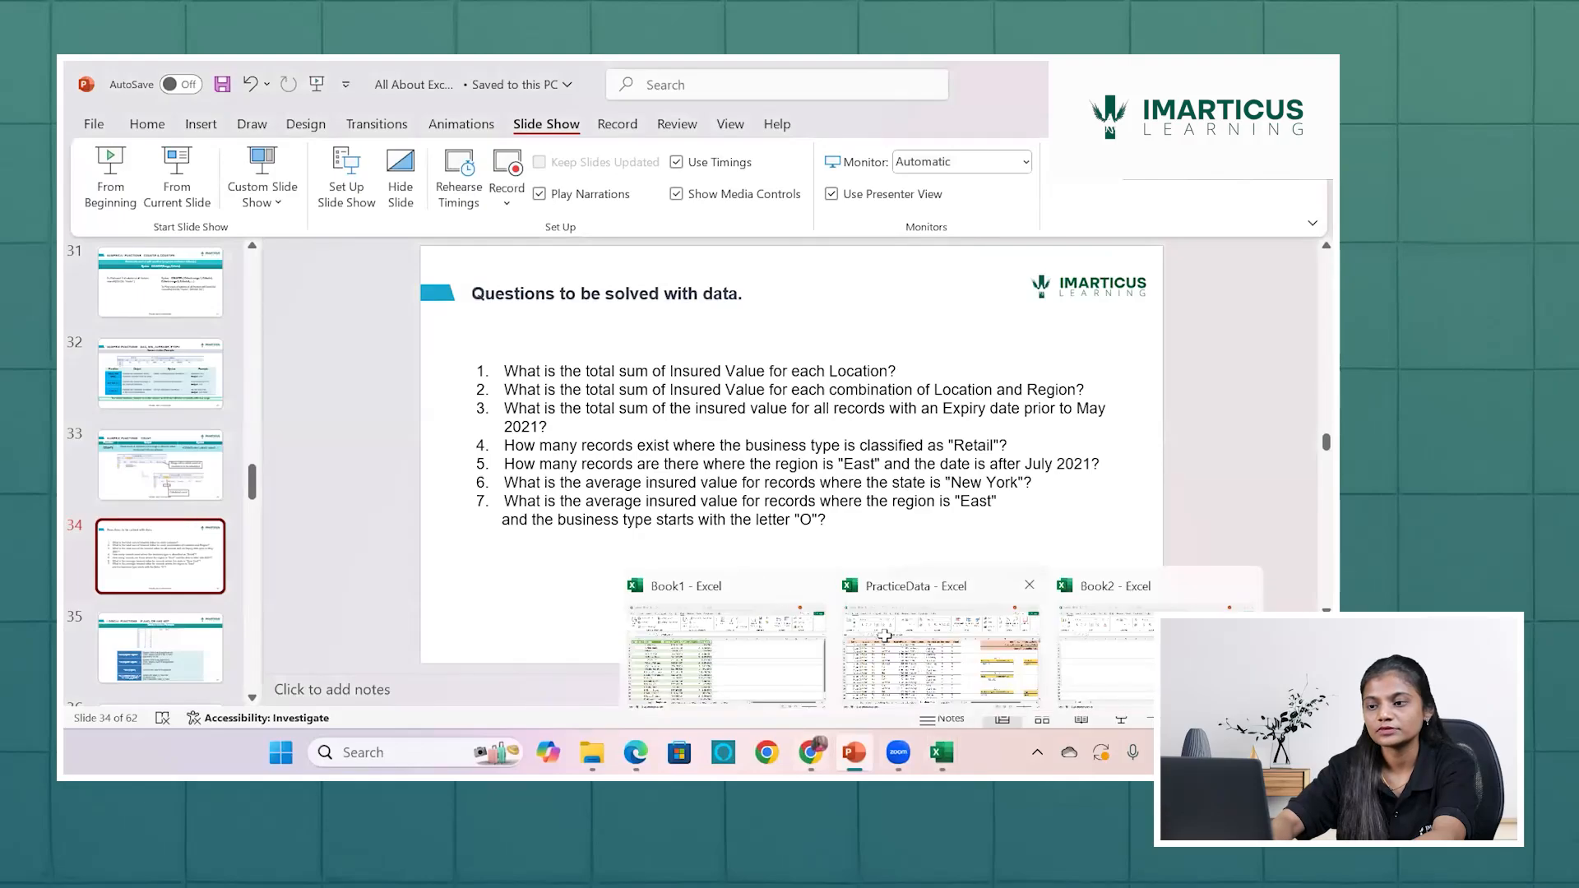
click(884, 636)
Enter Urban as the Location in Q7 and East as the Region in Q8 of the Sumifs table.
scroll(1036, 461, right, 4)
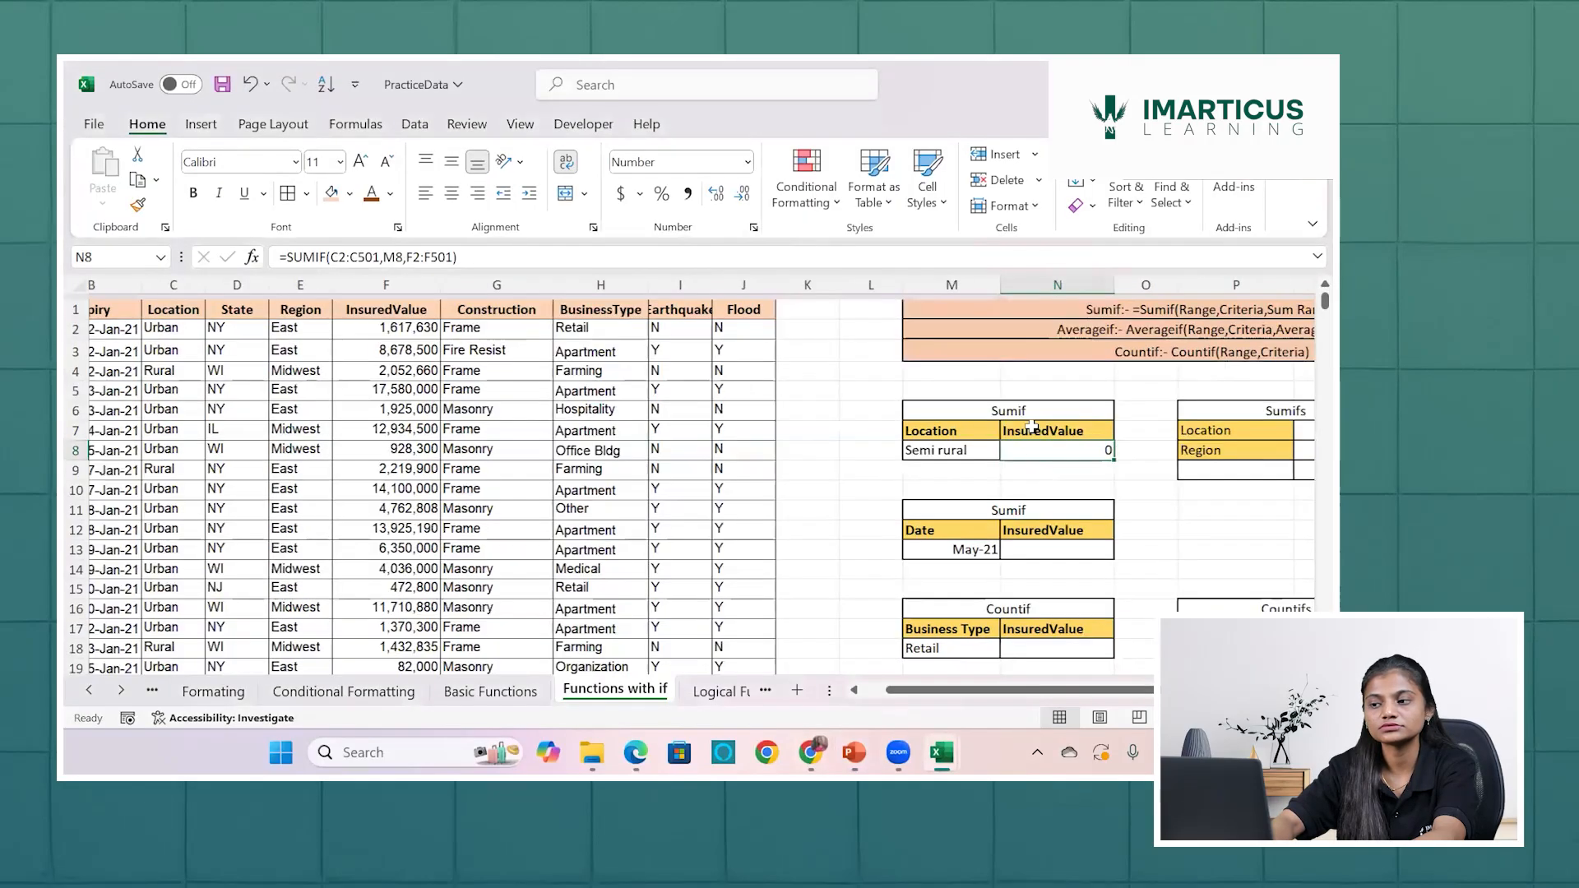
scroll(1032, 426, right, 2)
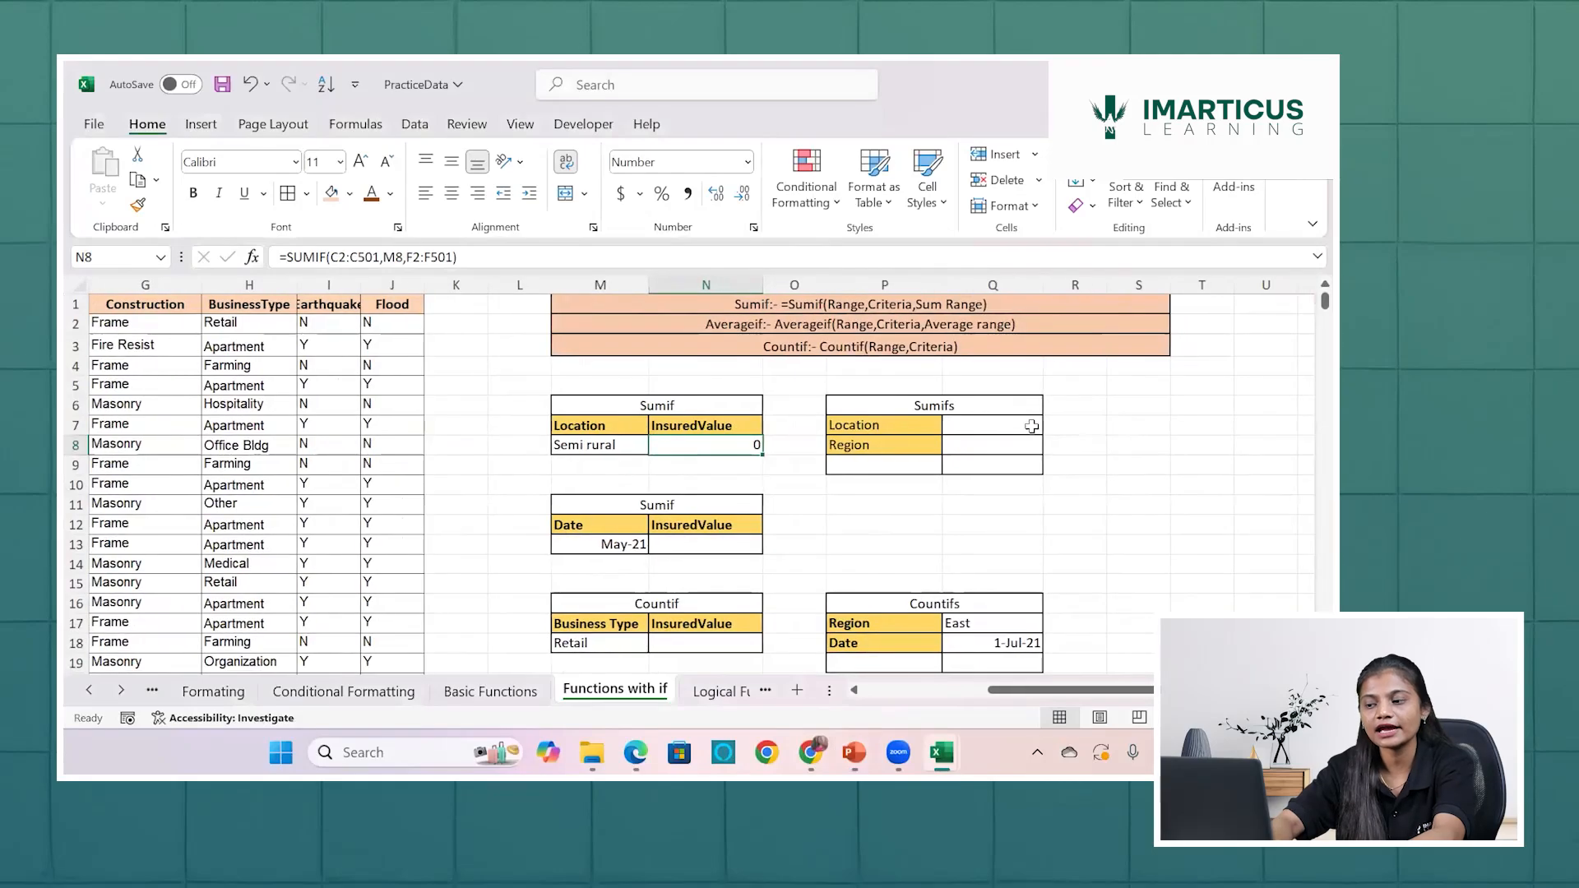
click(1031, 426)
text(Urba)
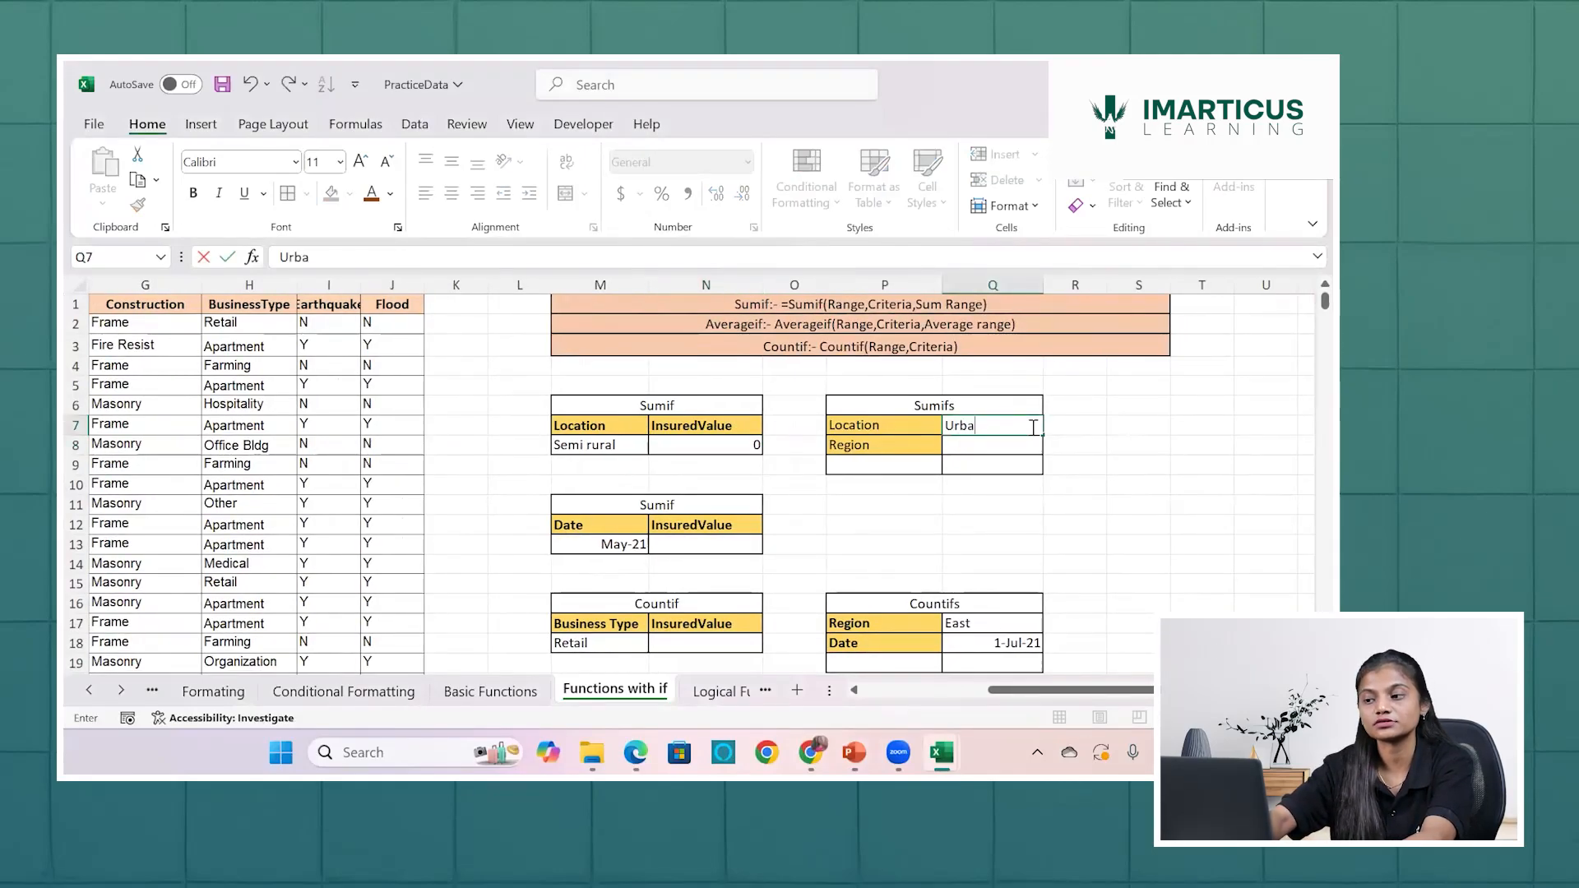
text(n)
key(Return)
text(East)
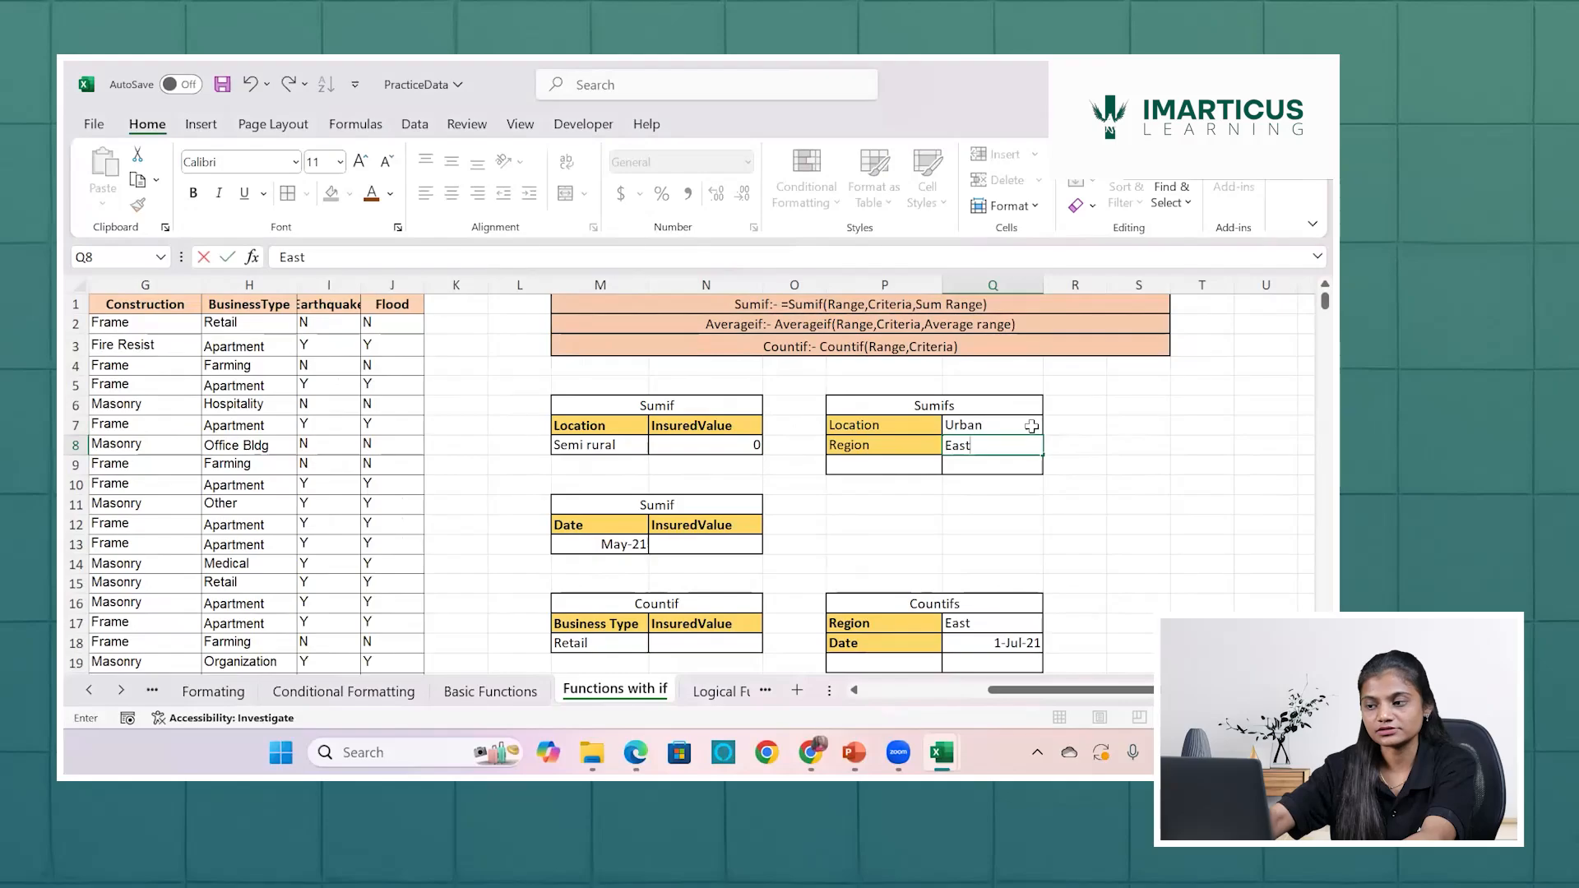
key(Return)
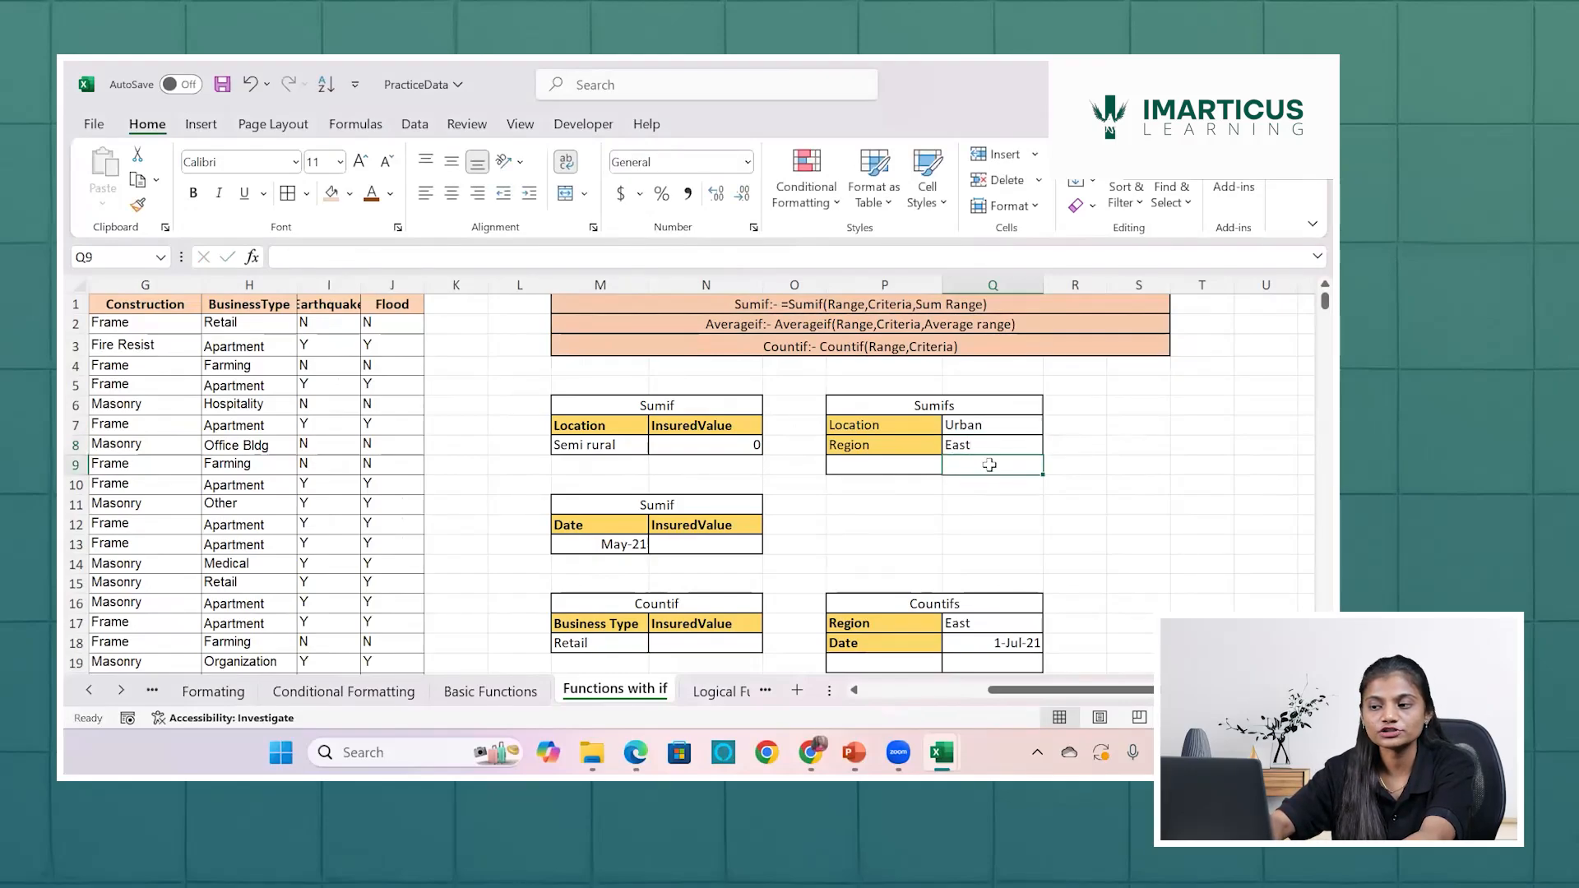
Label cell P9 below Region in the Sumifs table as "Total InsuredValue".
click(887, 459)
text(I)
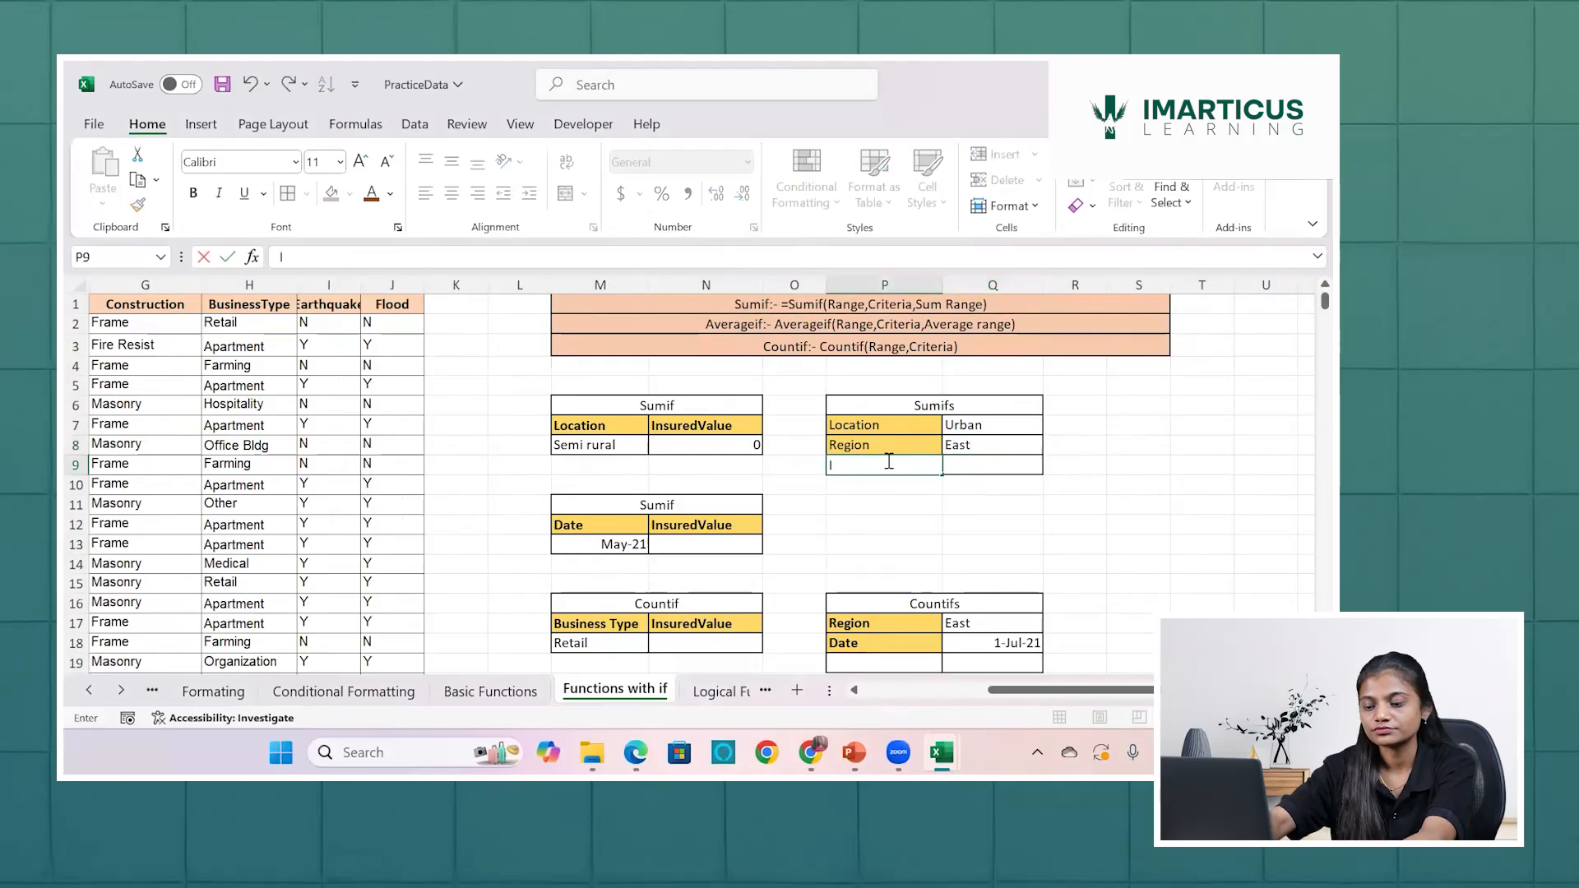
text(nsured)
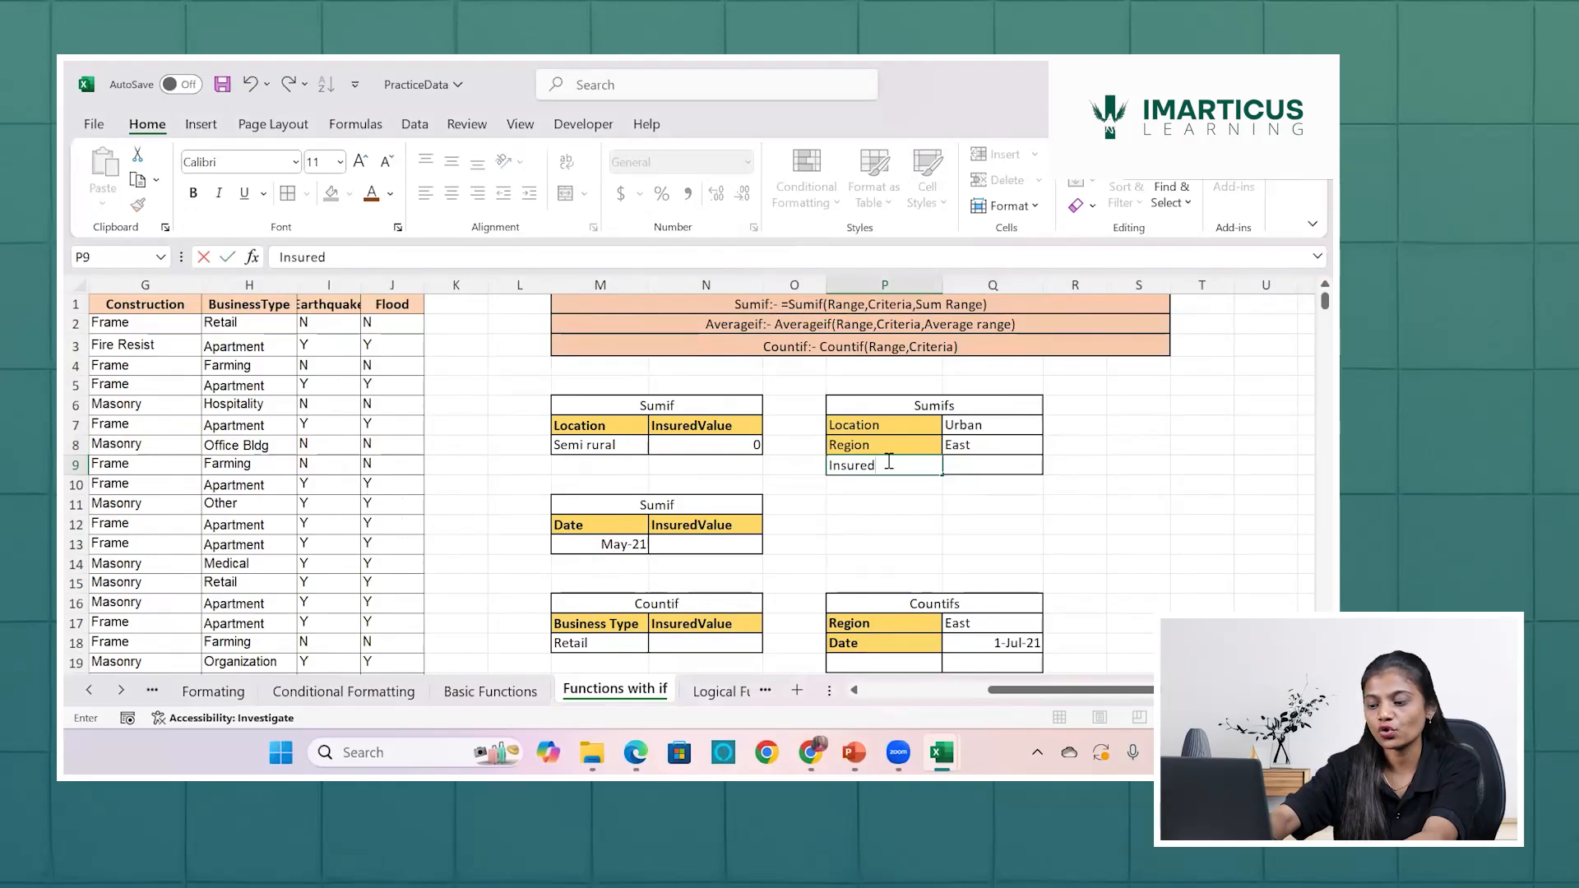
text(Value)
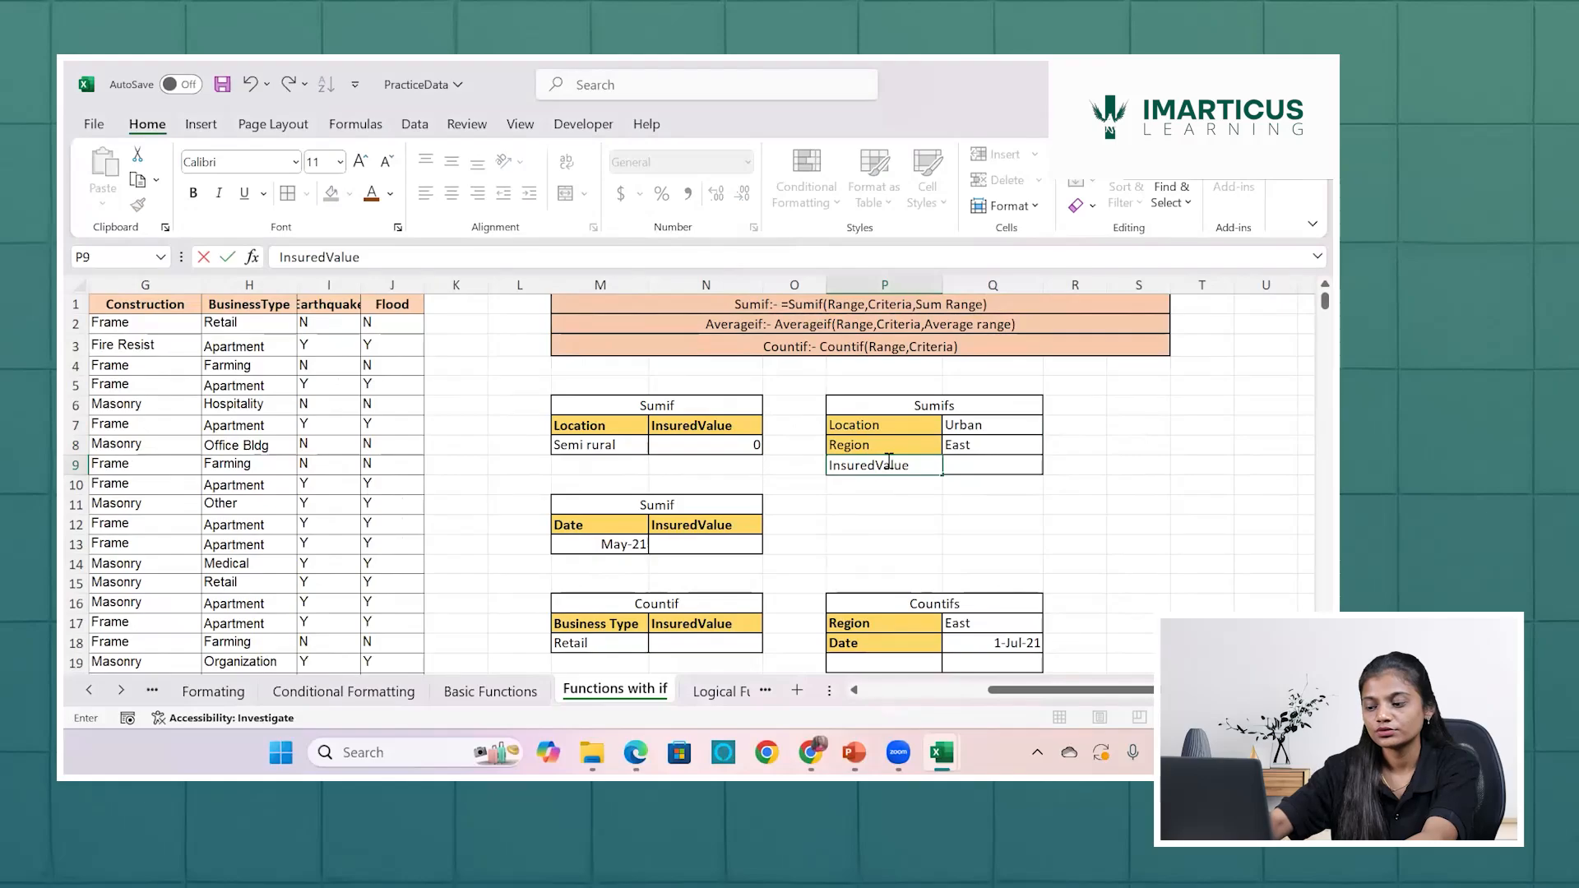
click(830, 465)
text(Tir)
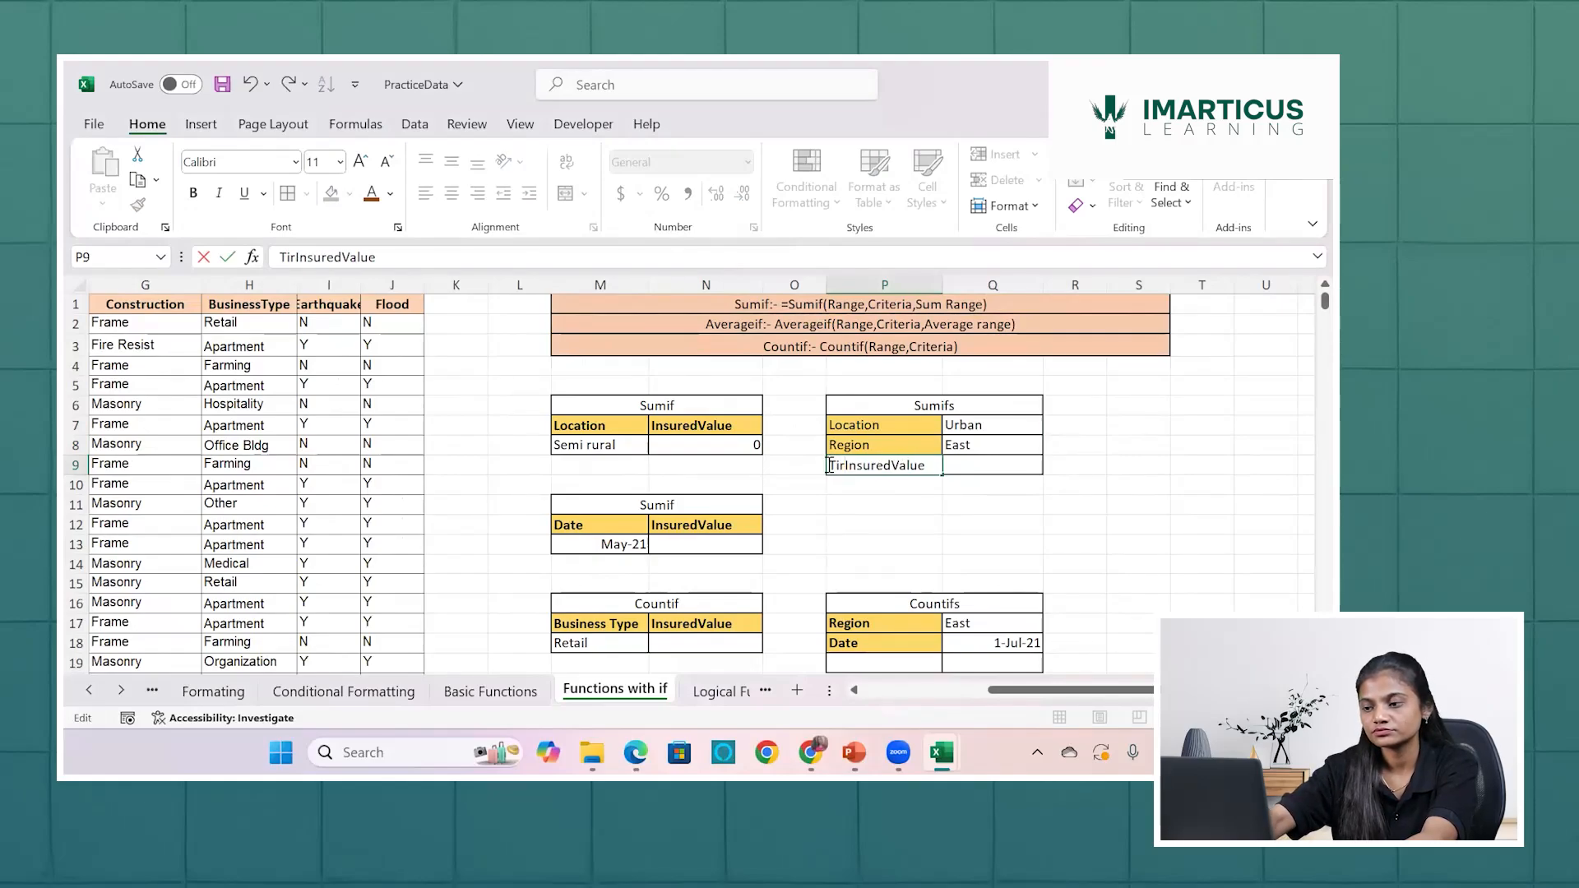
text(tal)
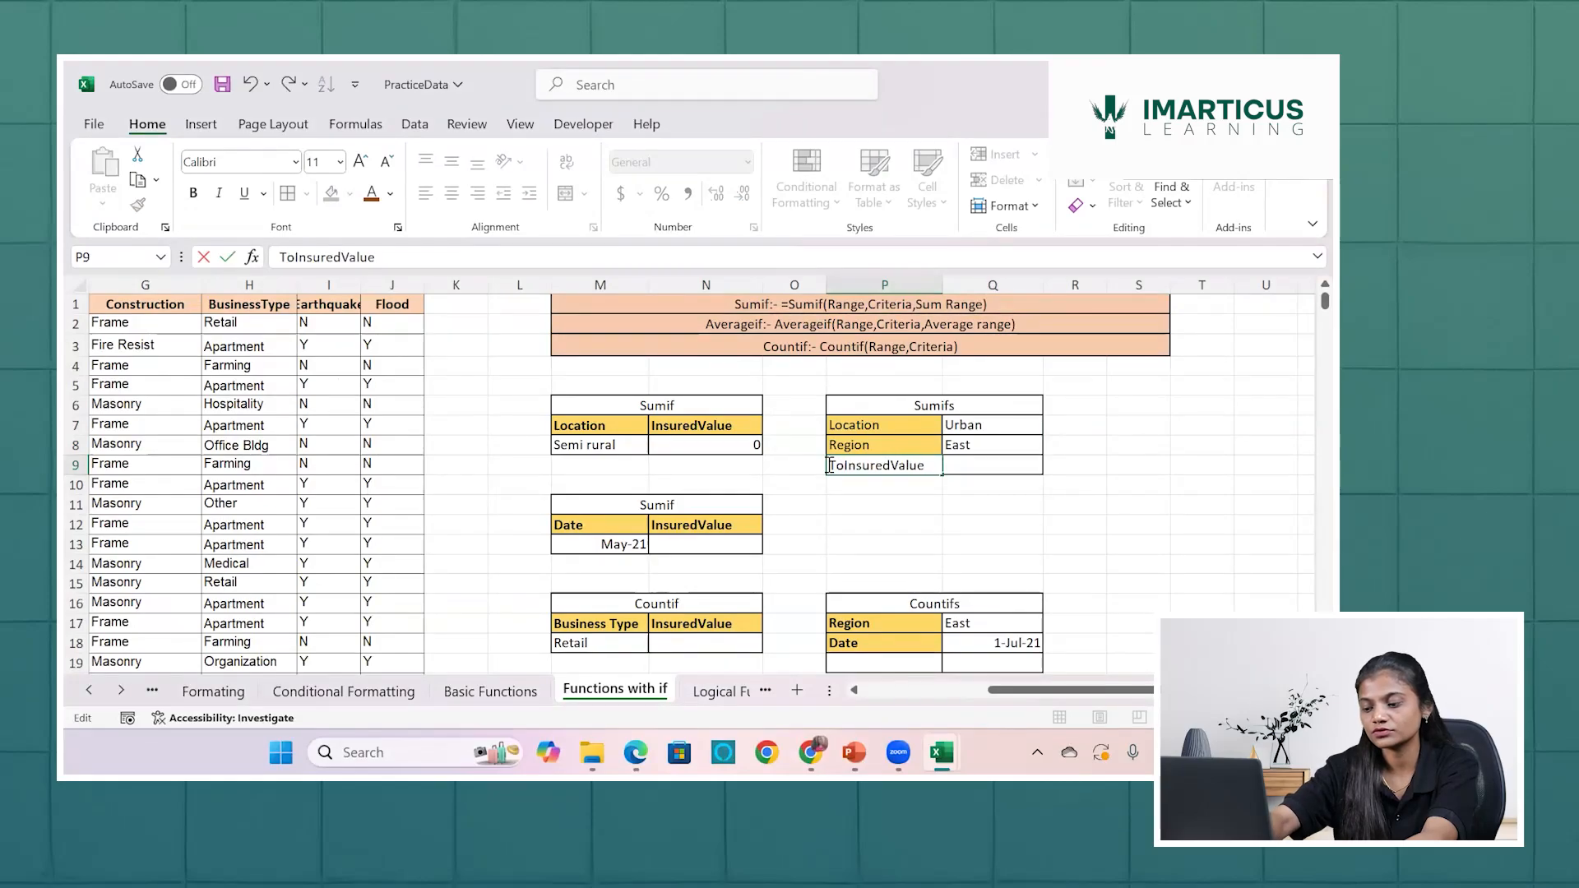
click(941, 507)
click(874, 466)
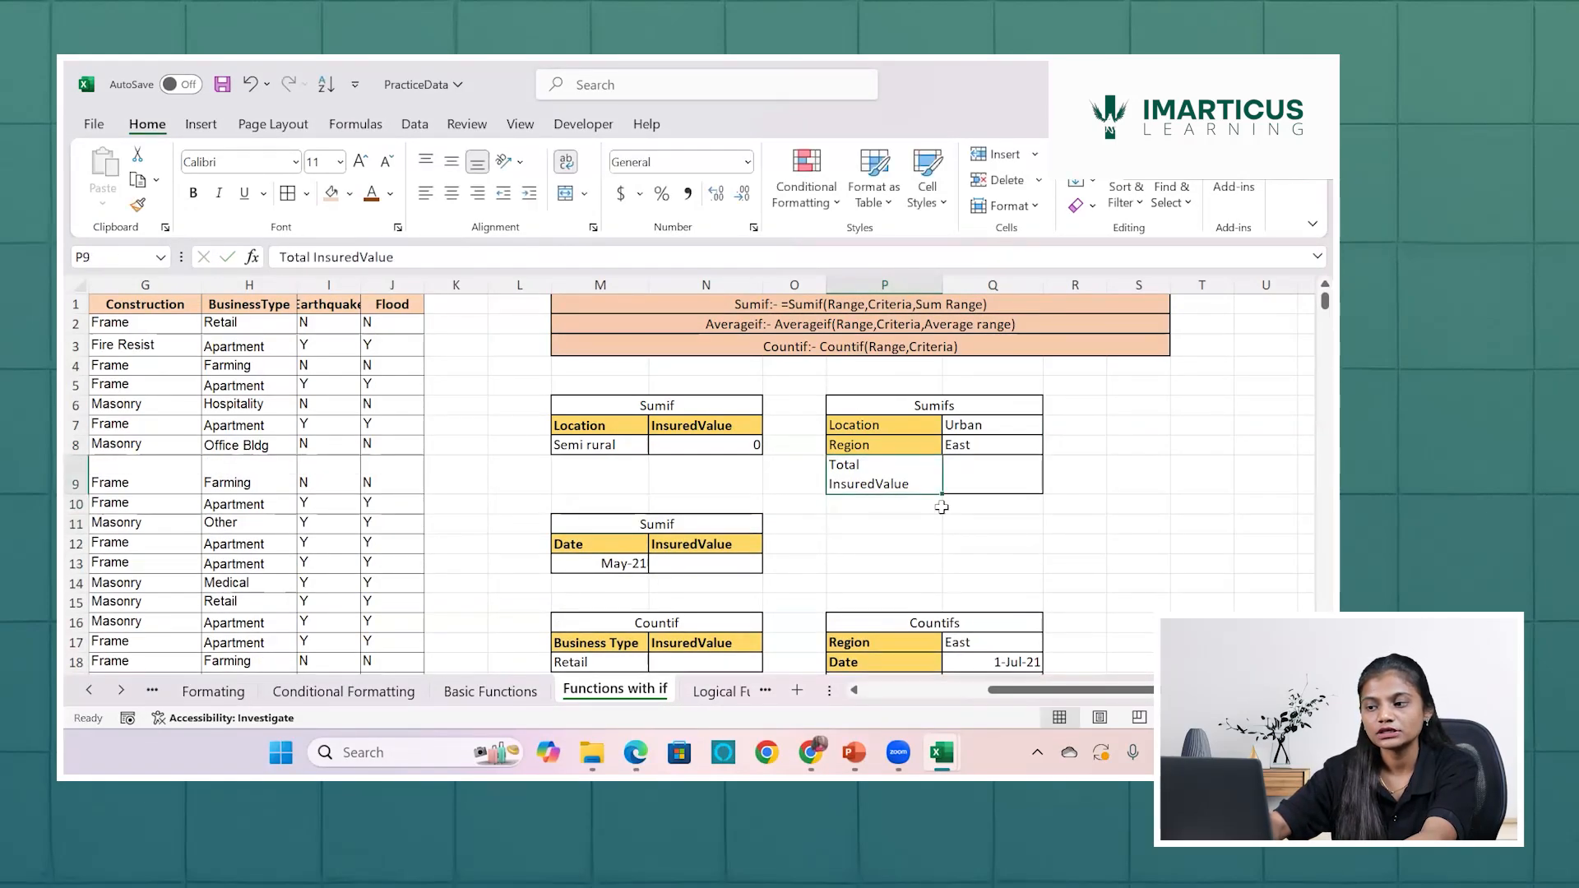
Copy the cell formatting of the Region label in P8 onto the Total InsuredValue label in P9.
click(883, 445)
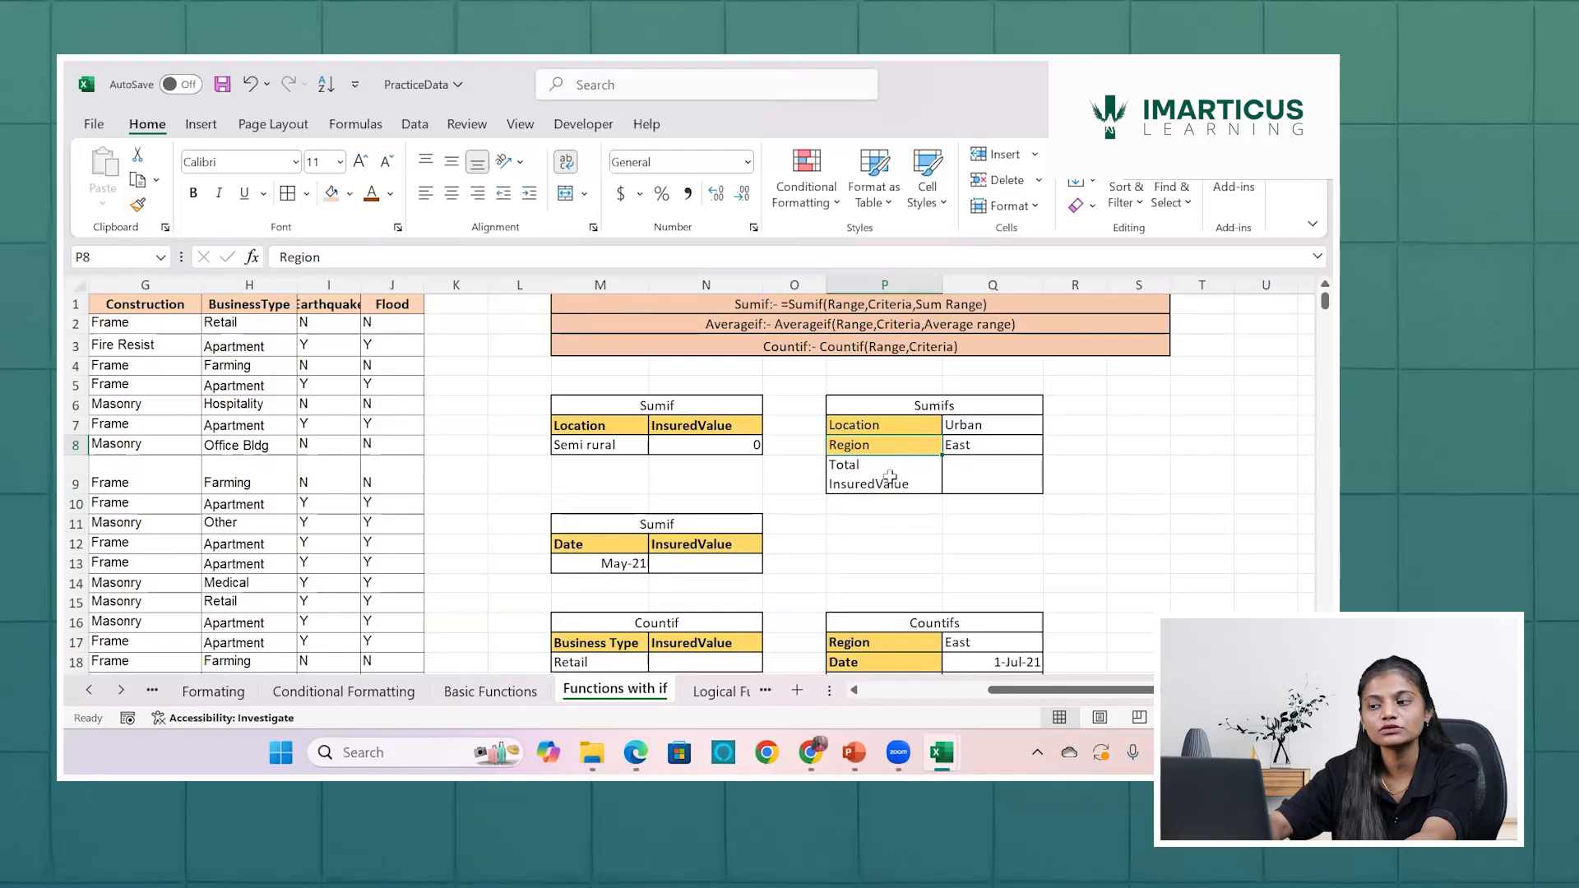
click(138, 207)
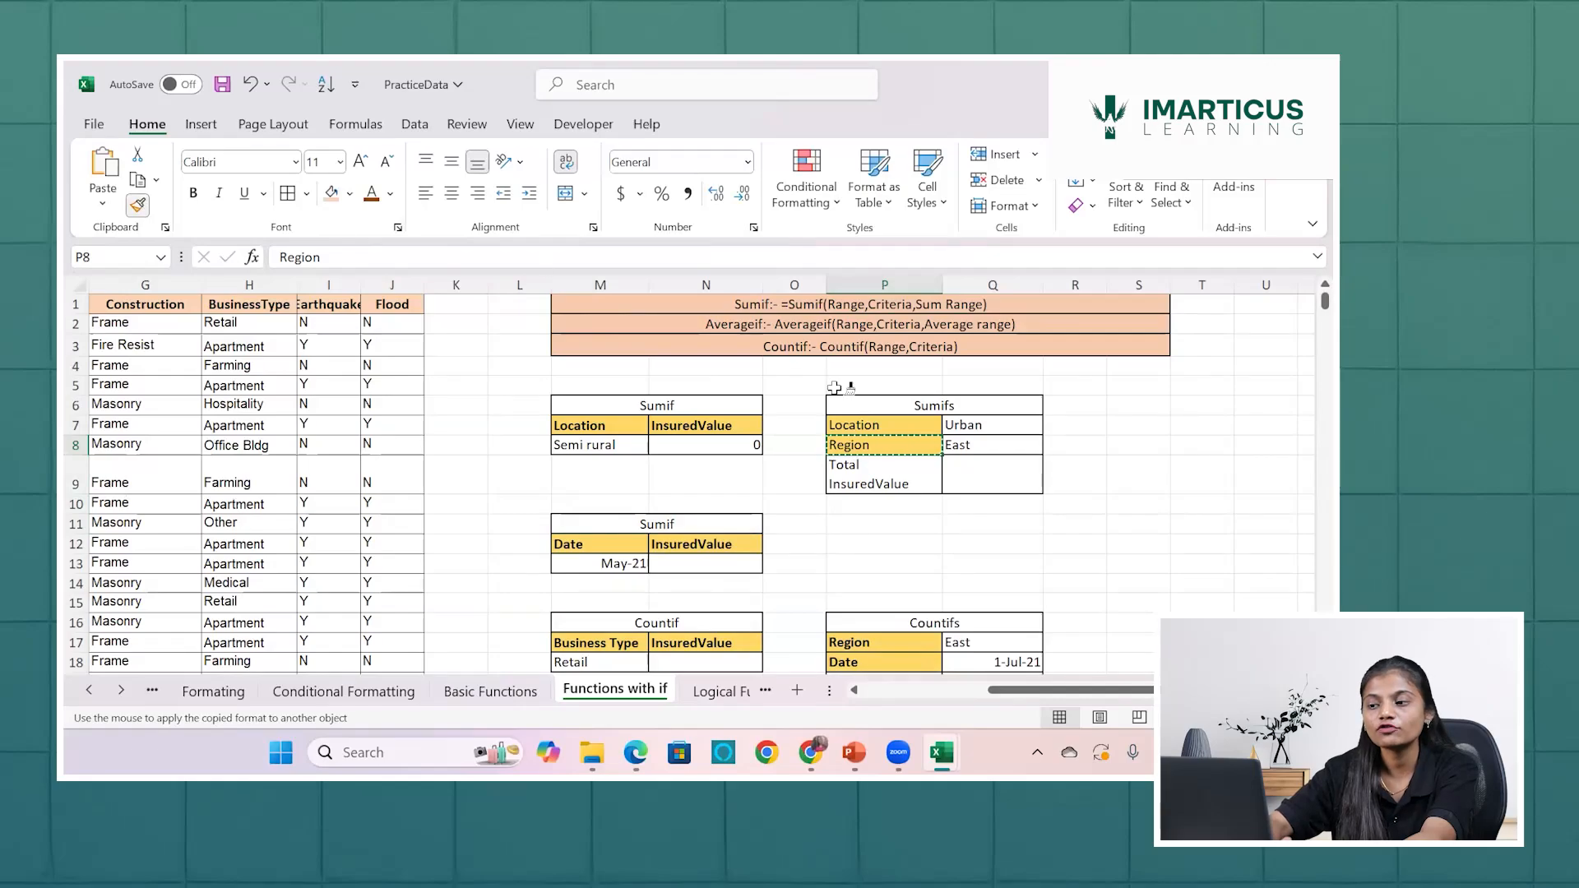
click(864, 463)
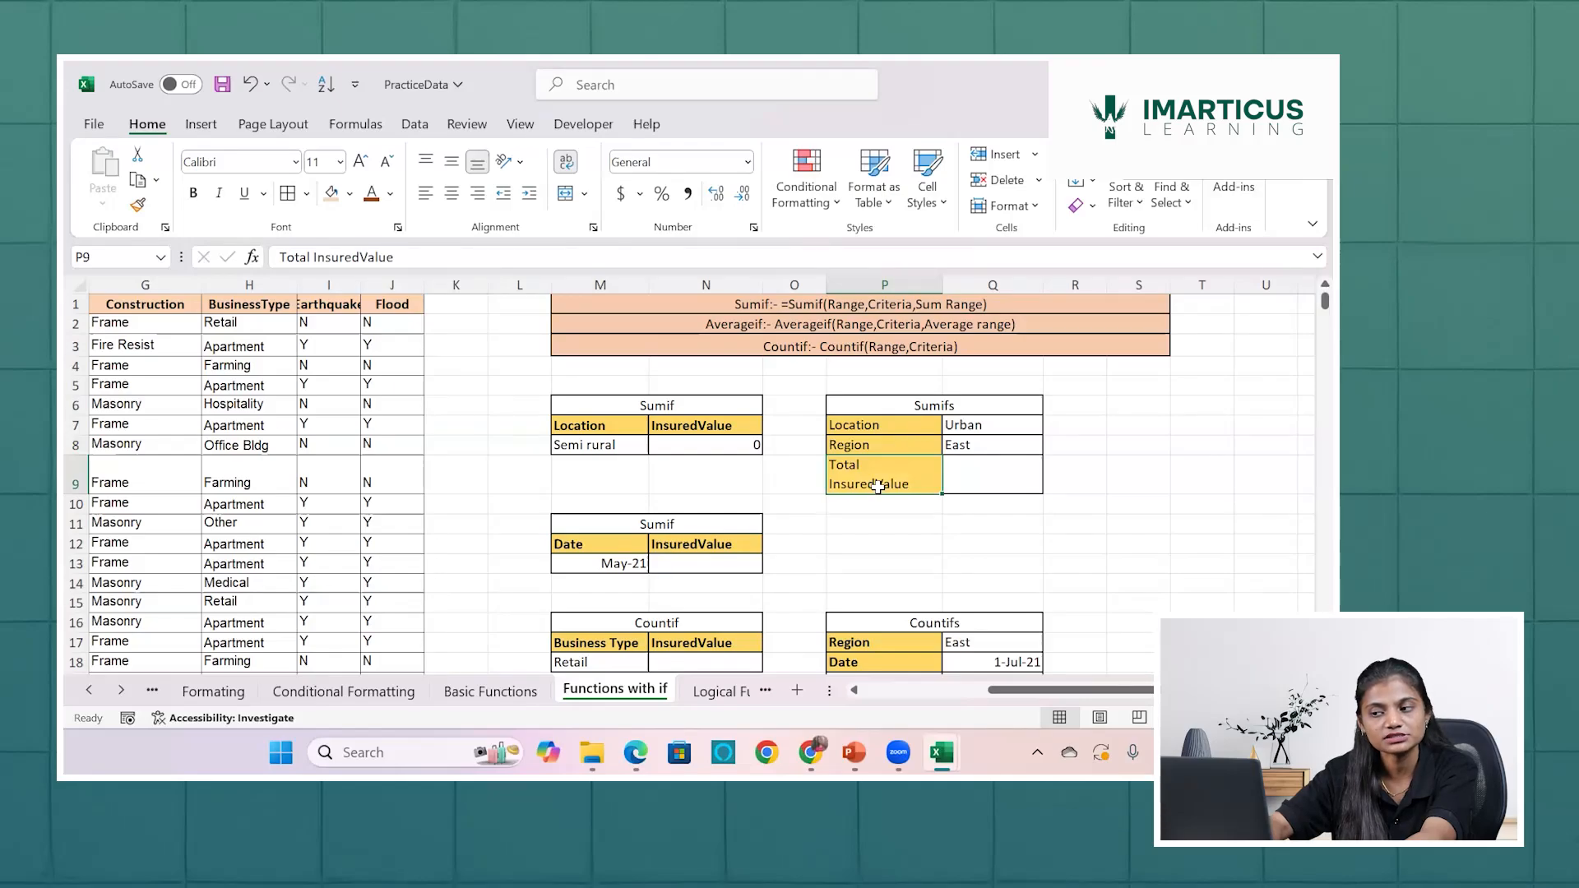
Make the Location, Region and Total InsuredValue labels in P7:P9 bold.
drag(897, 423, 894, 473)
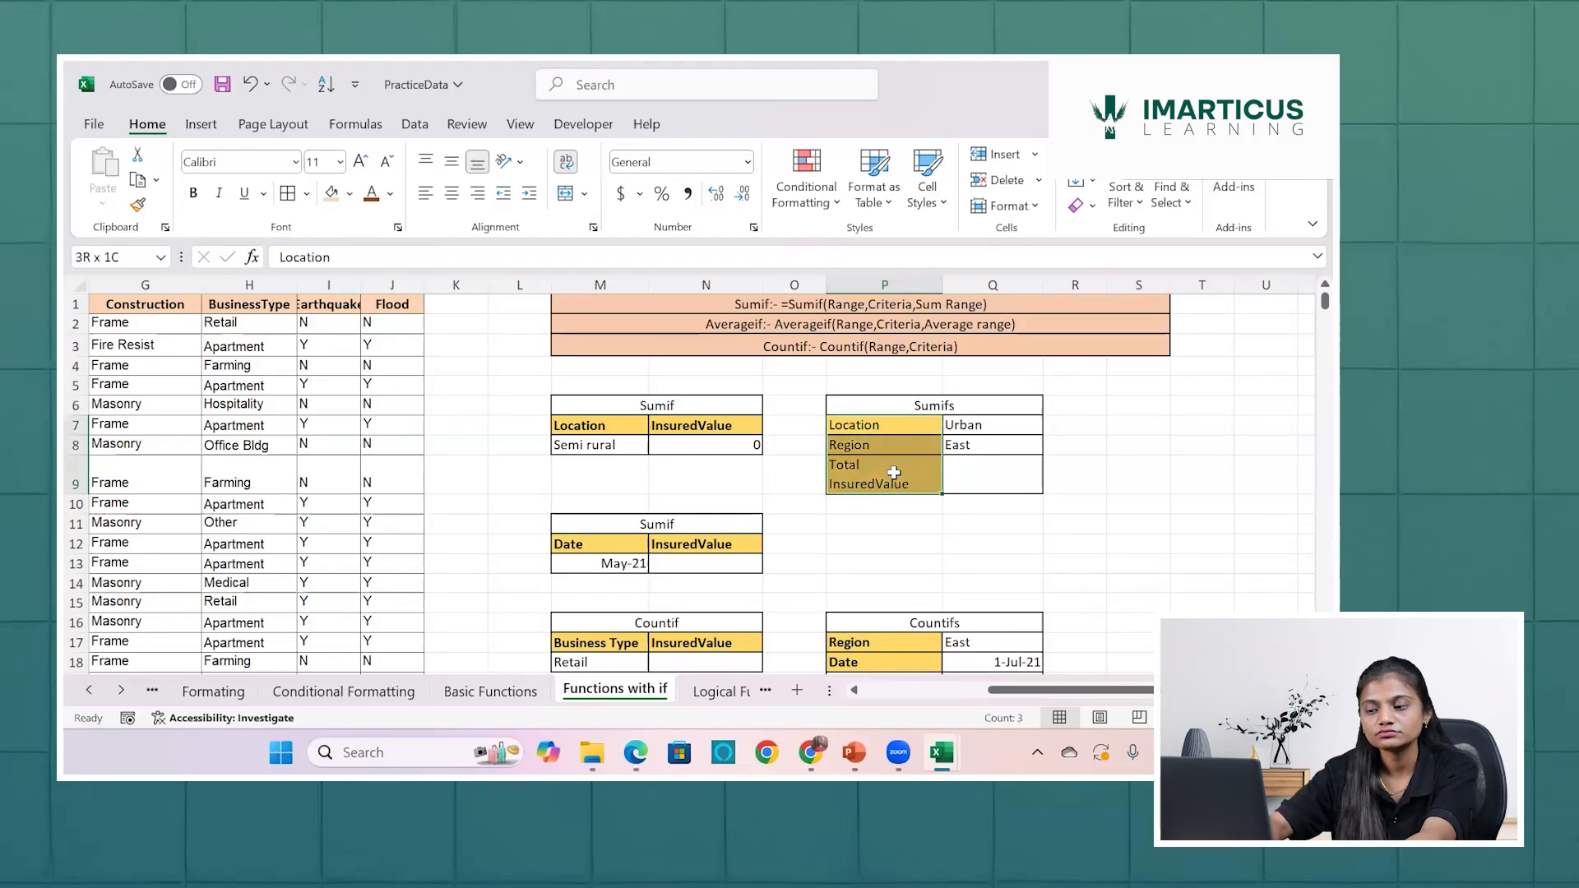
click(893, 473)
key(ctrl+b)
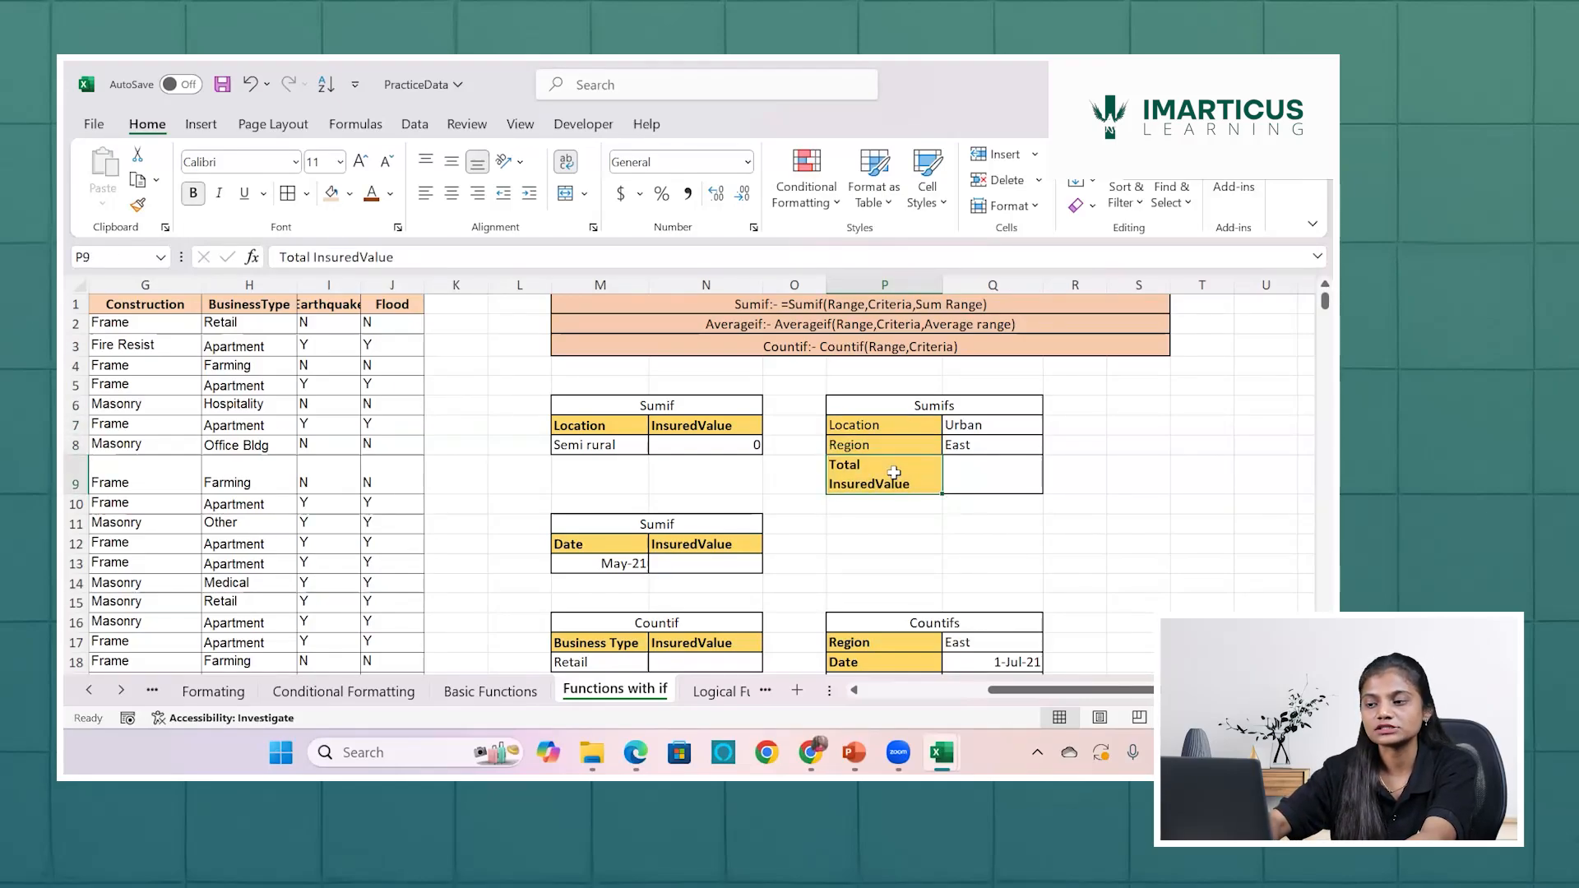
drag(897, 425, 905, 445)
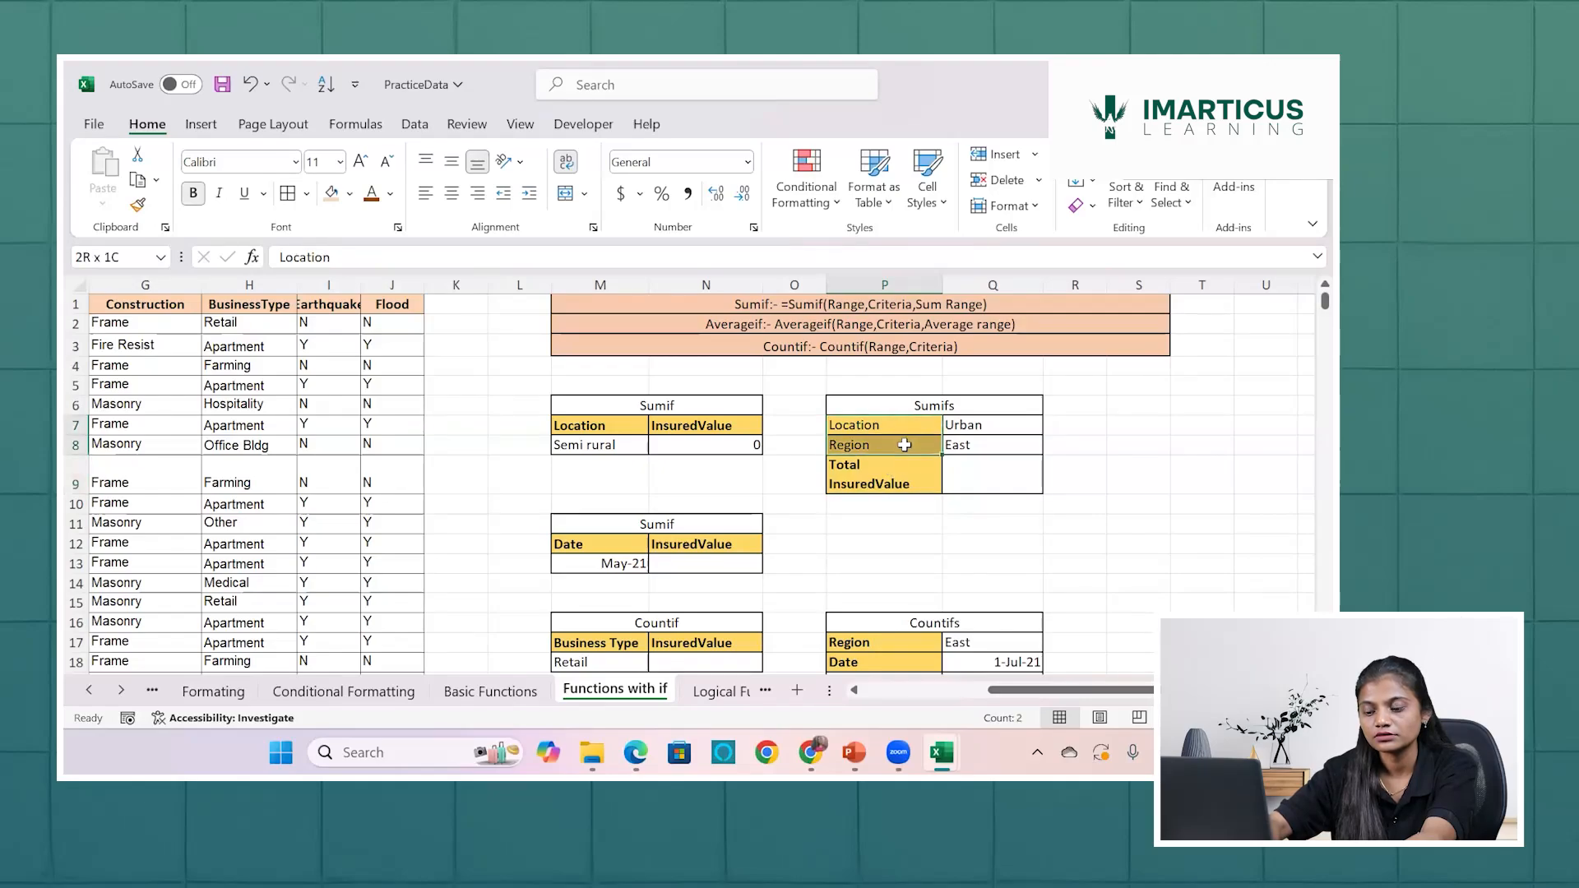
key(ctrl+b)
Examine the Sumifs table's result and criteria cells against the InsuredValue, Location and Region columns of the data.
click(992, 465)
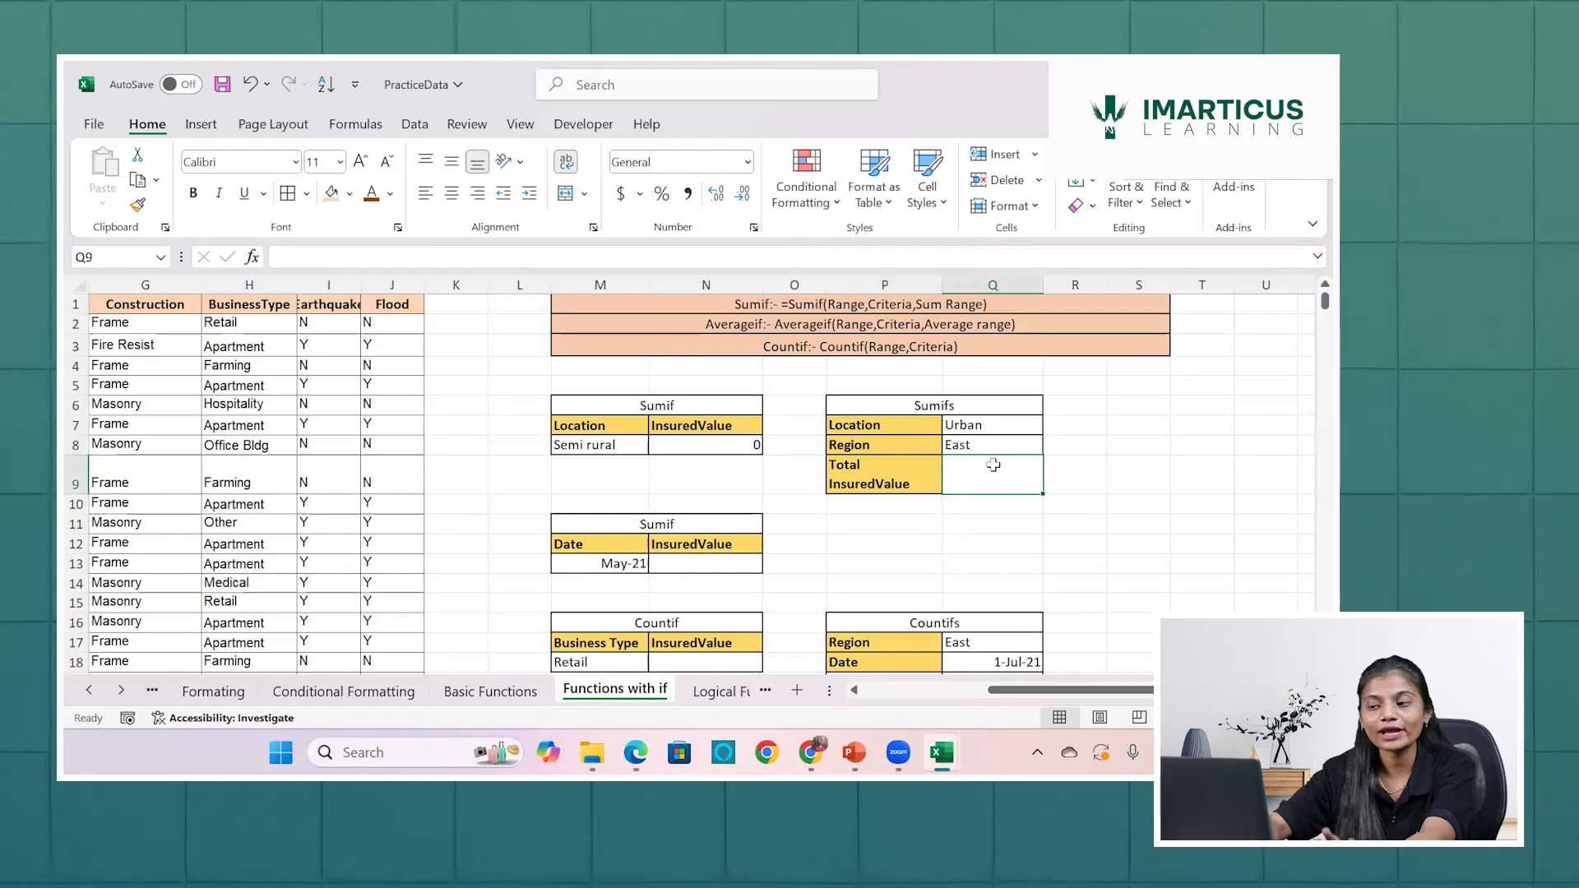
click(893, 473)
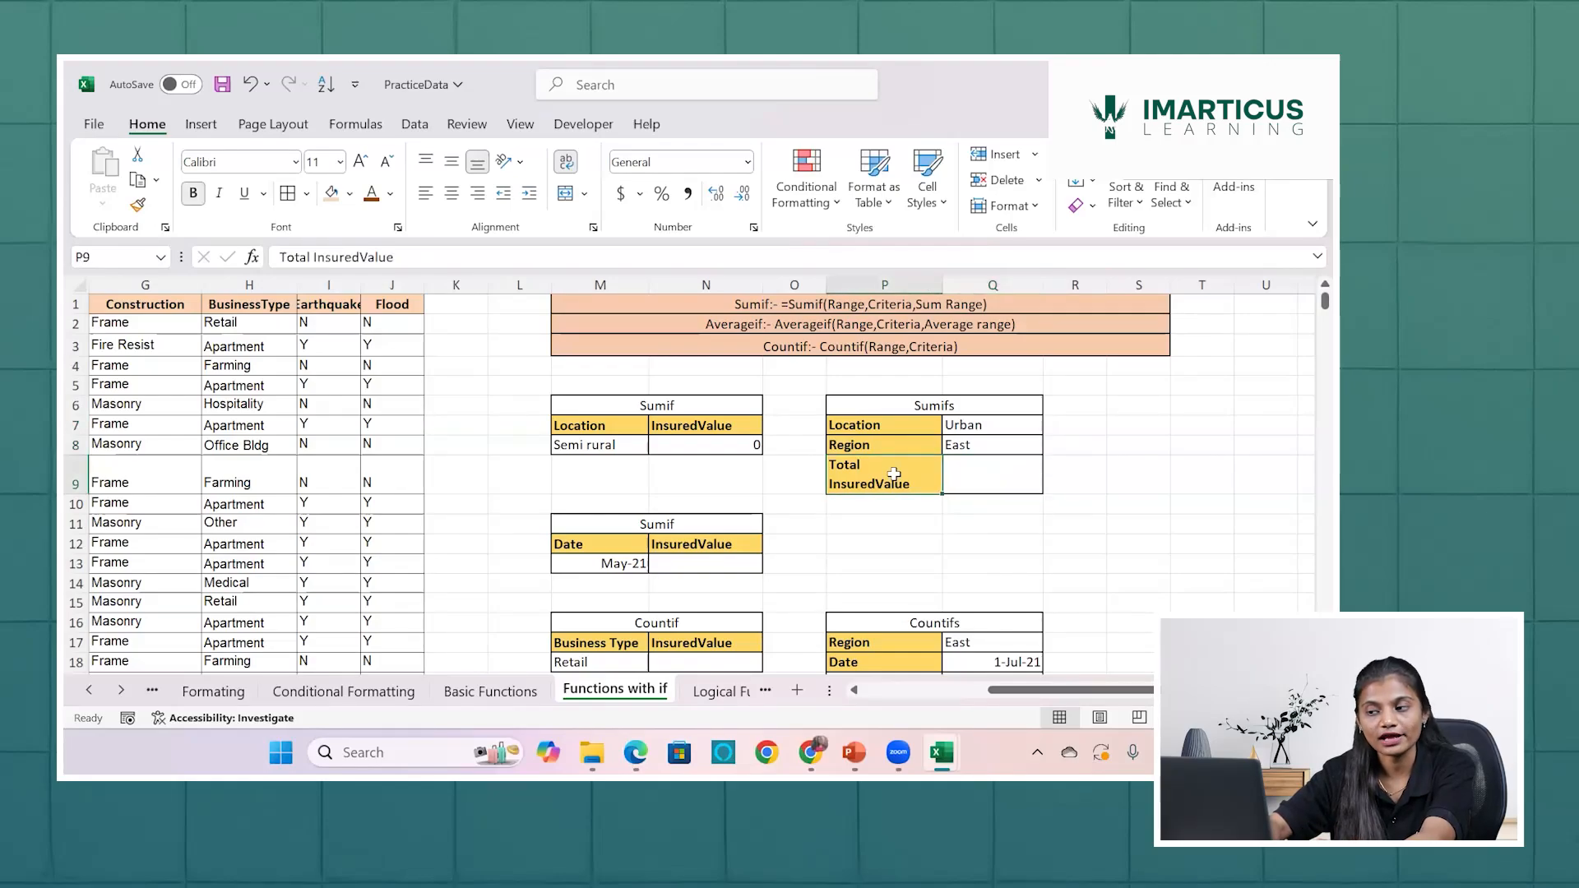
click(993, 425)
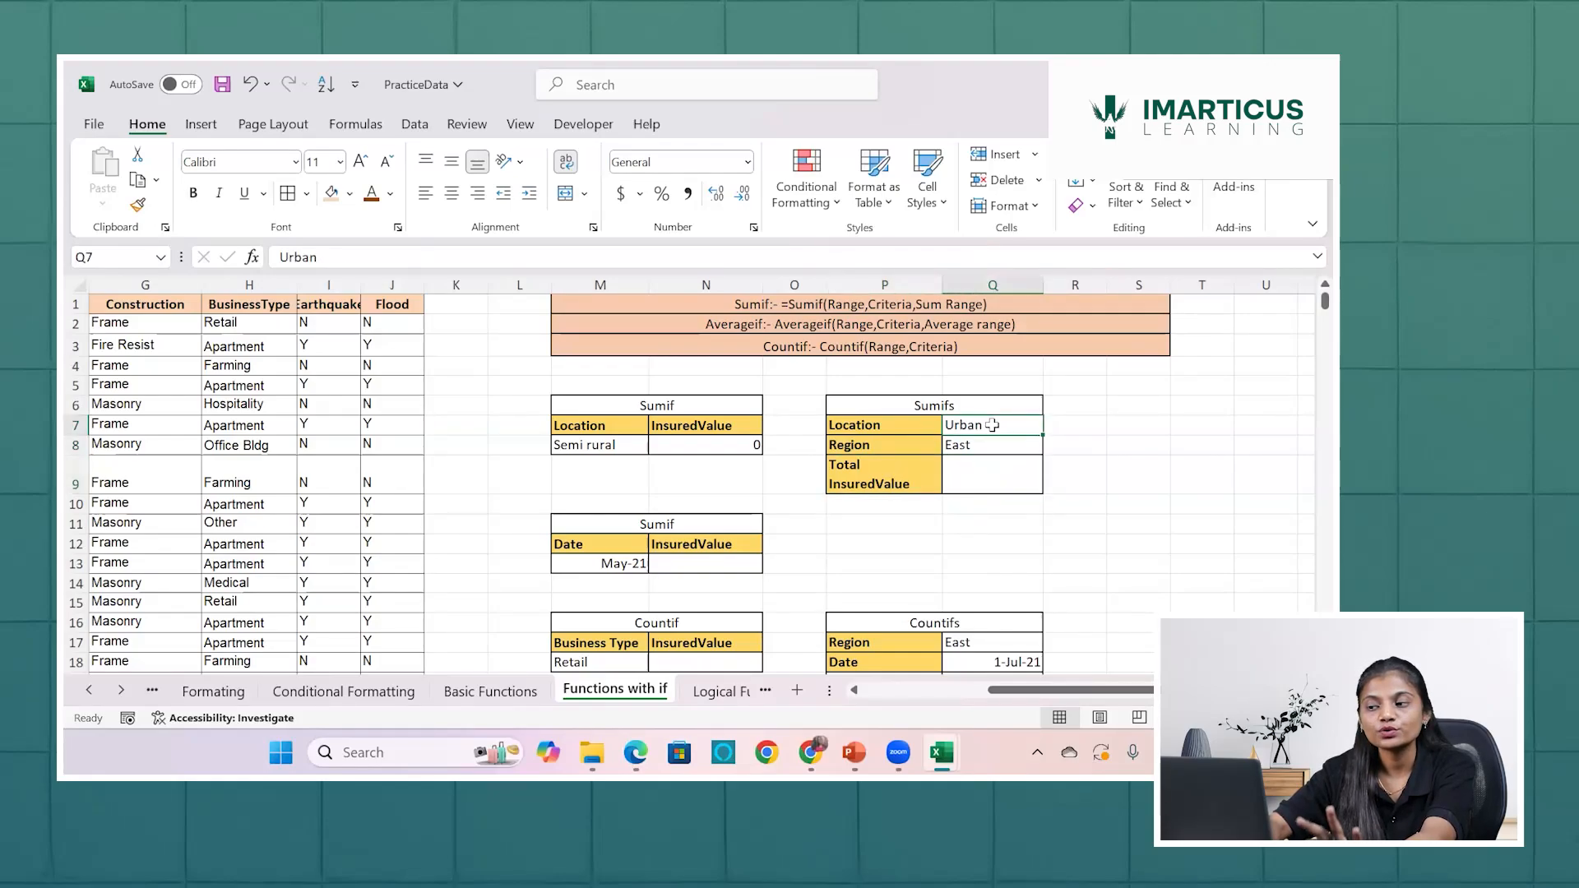
click(981, 445)
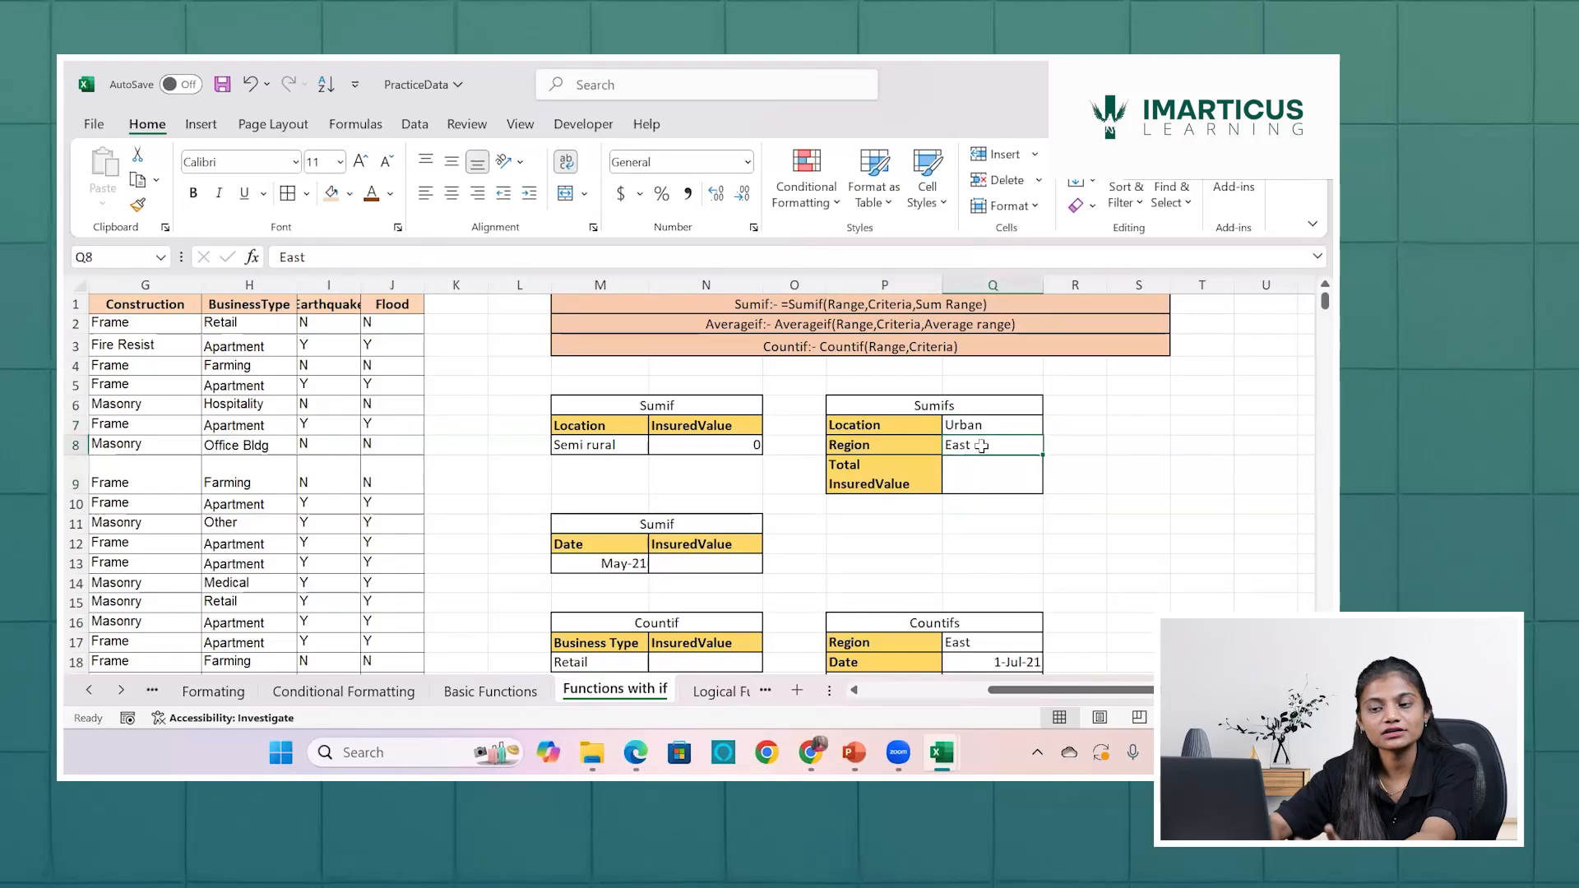
scroll(199, 448, left, 5)
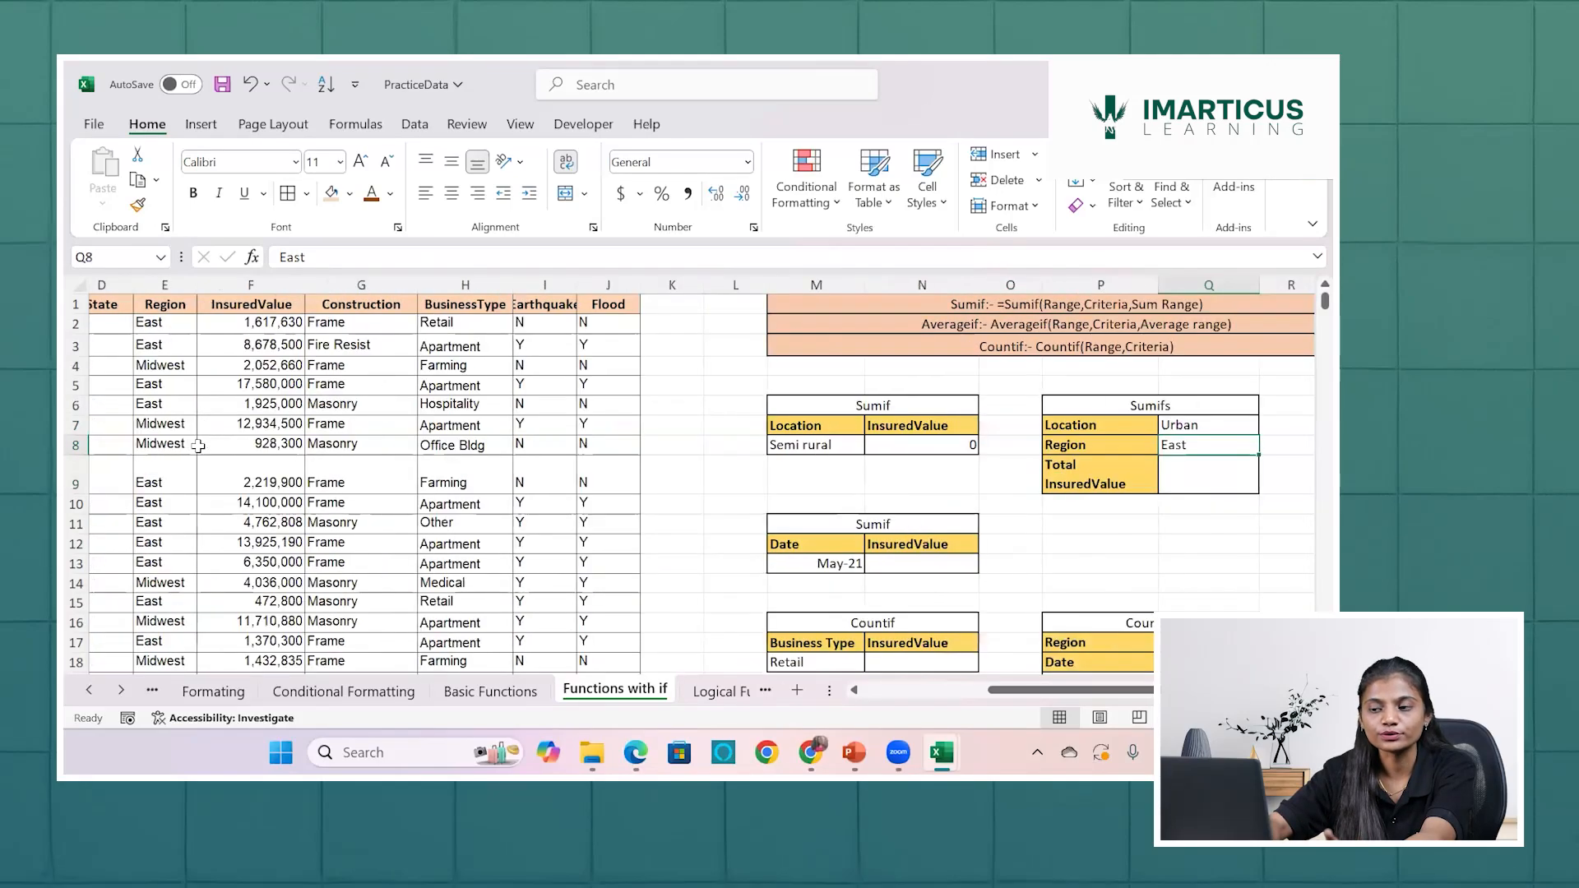
scroll(280, 375, left, 2)
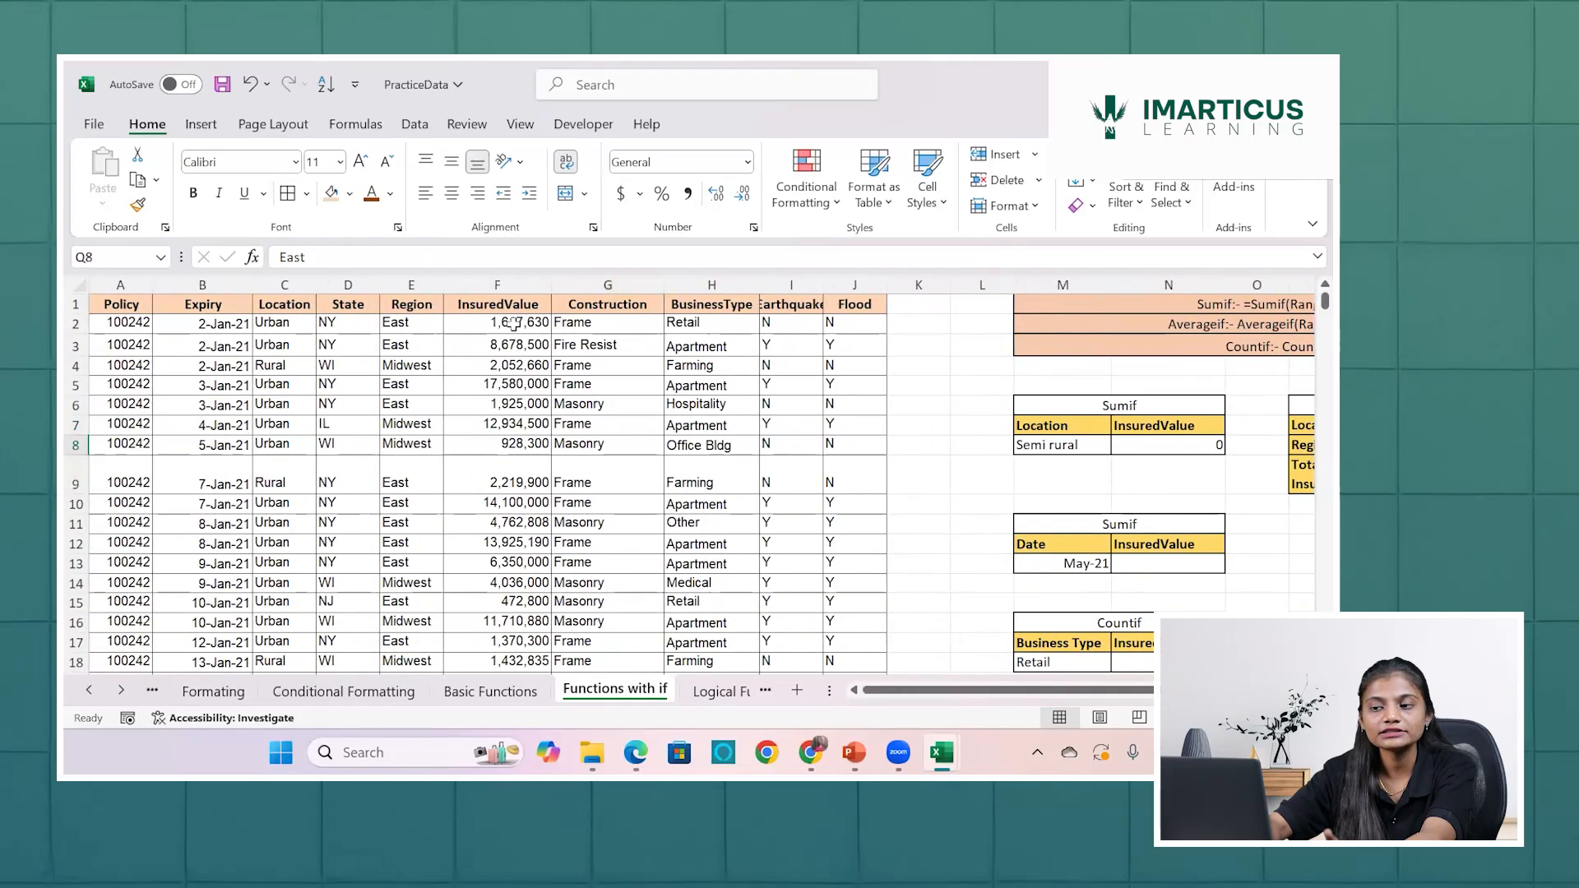
click(513, 323)
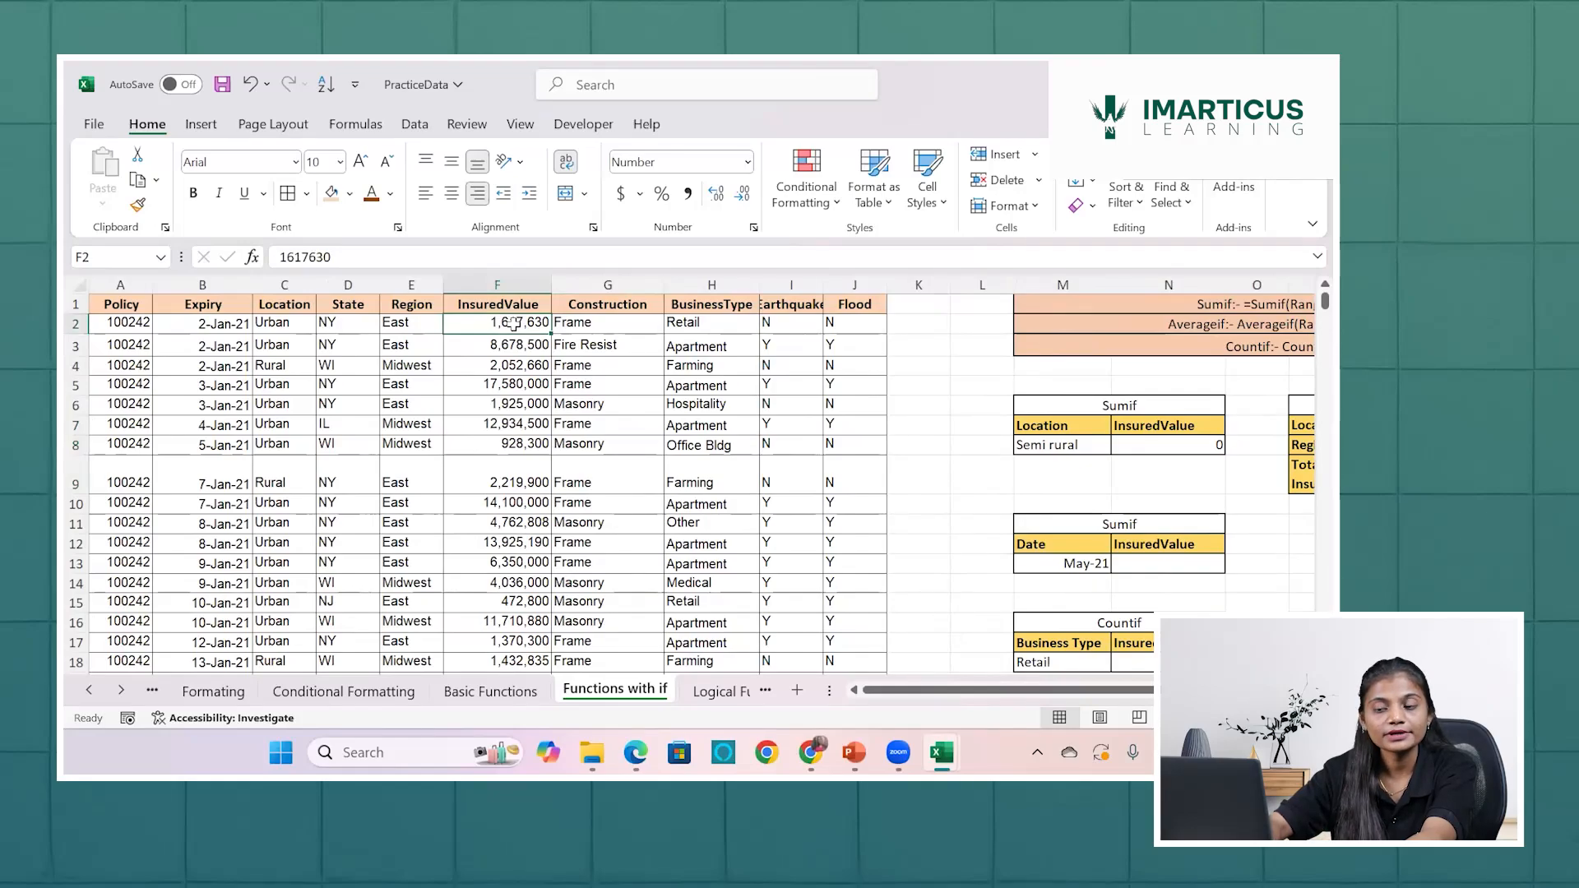
click(282, 274)
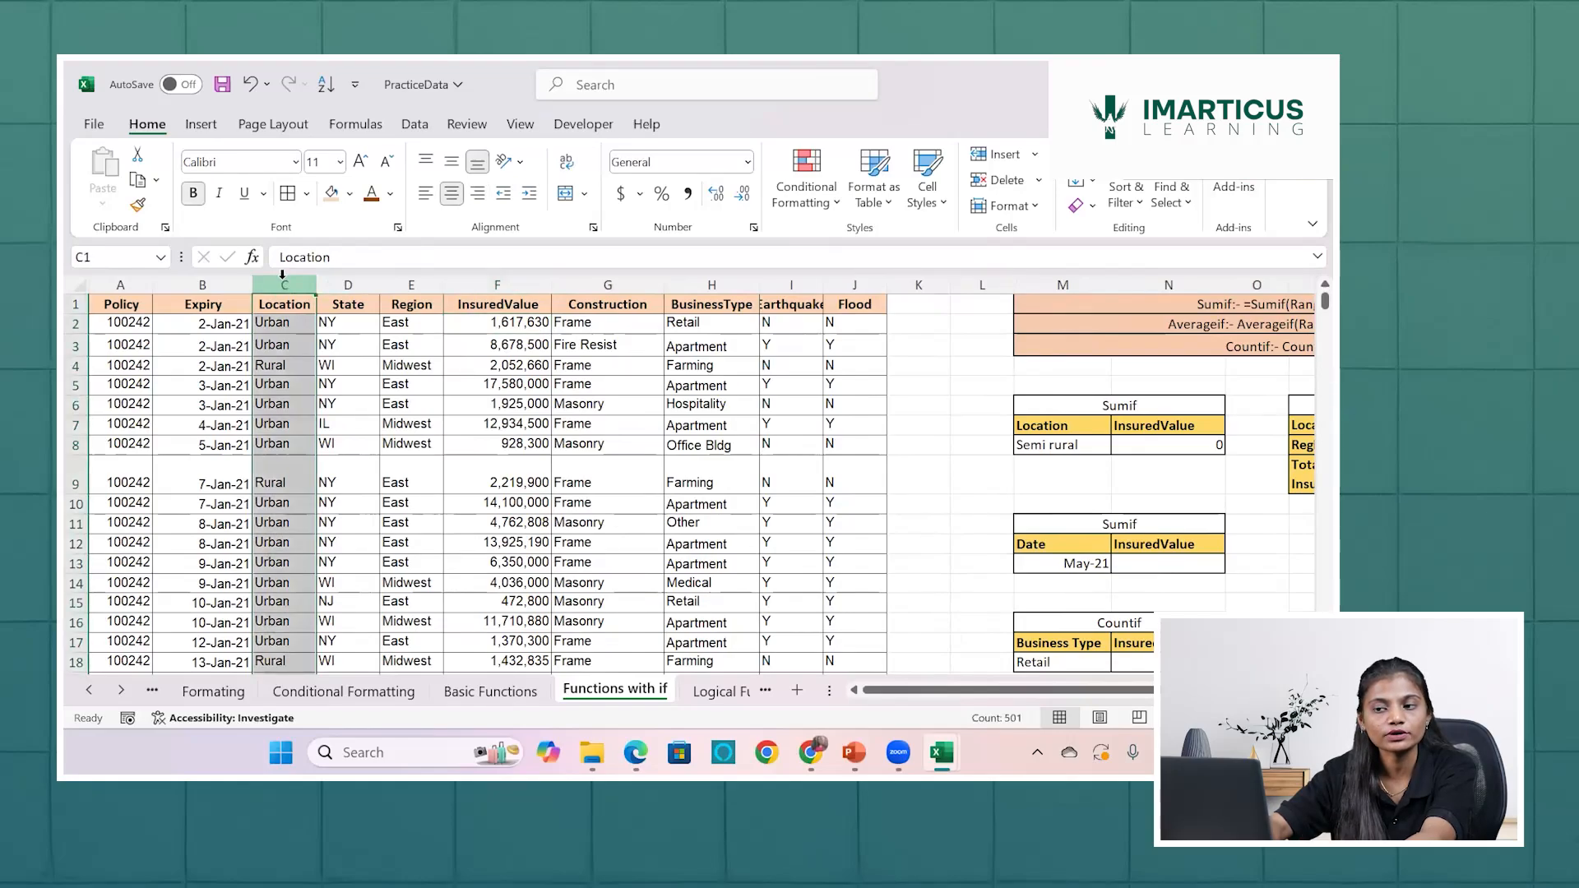
ctrl+click(412, 283)
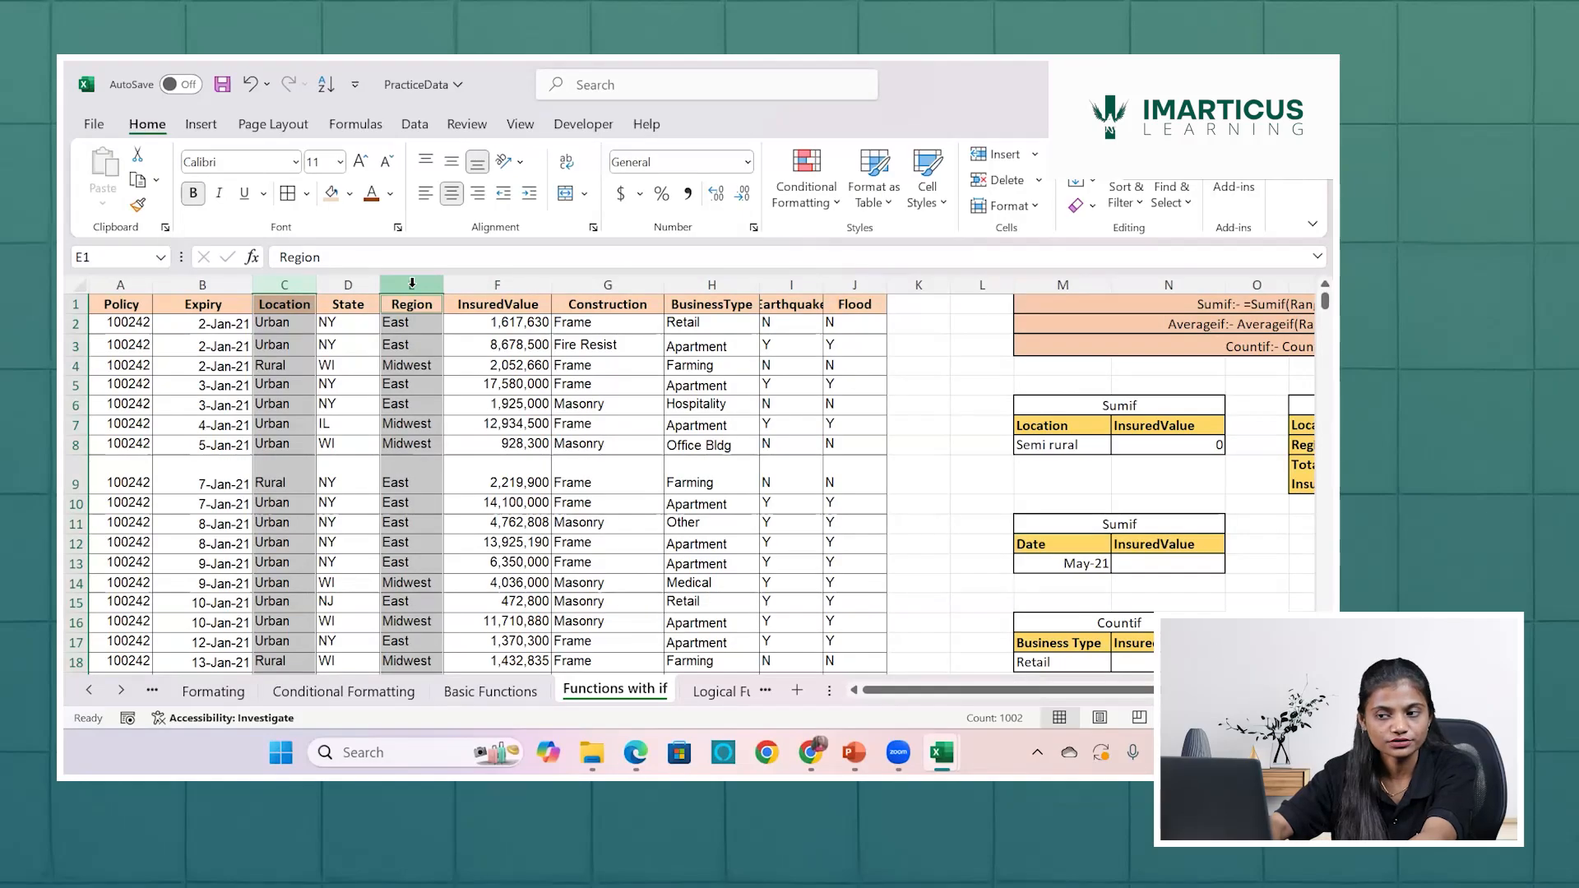
Start a SUMIFS formula in the Total InsuredValue result cell Q9 of the Sumifs table.
scroll(689, 396, right, 3)
scroll(688, 396, right, 4)
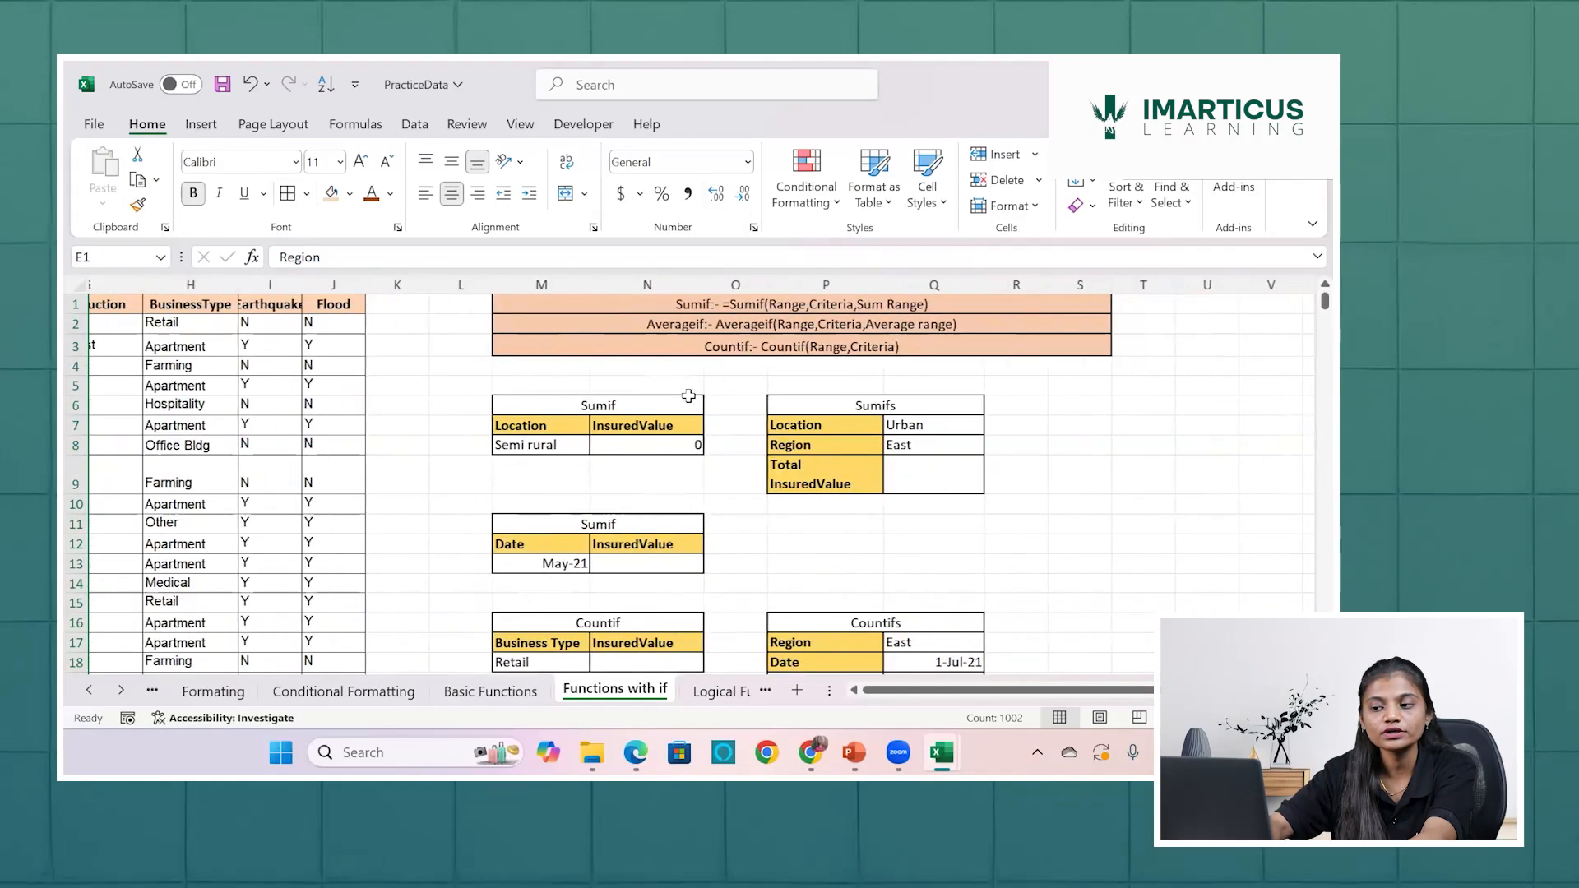
click(873, 470)
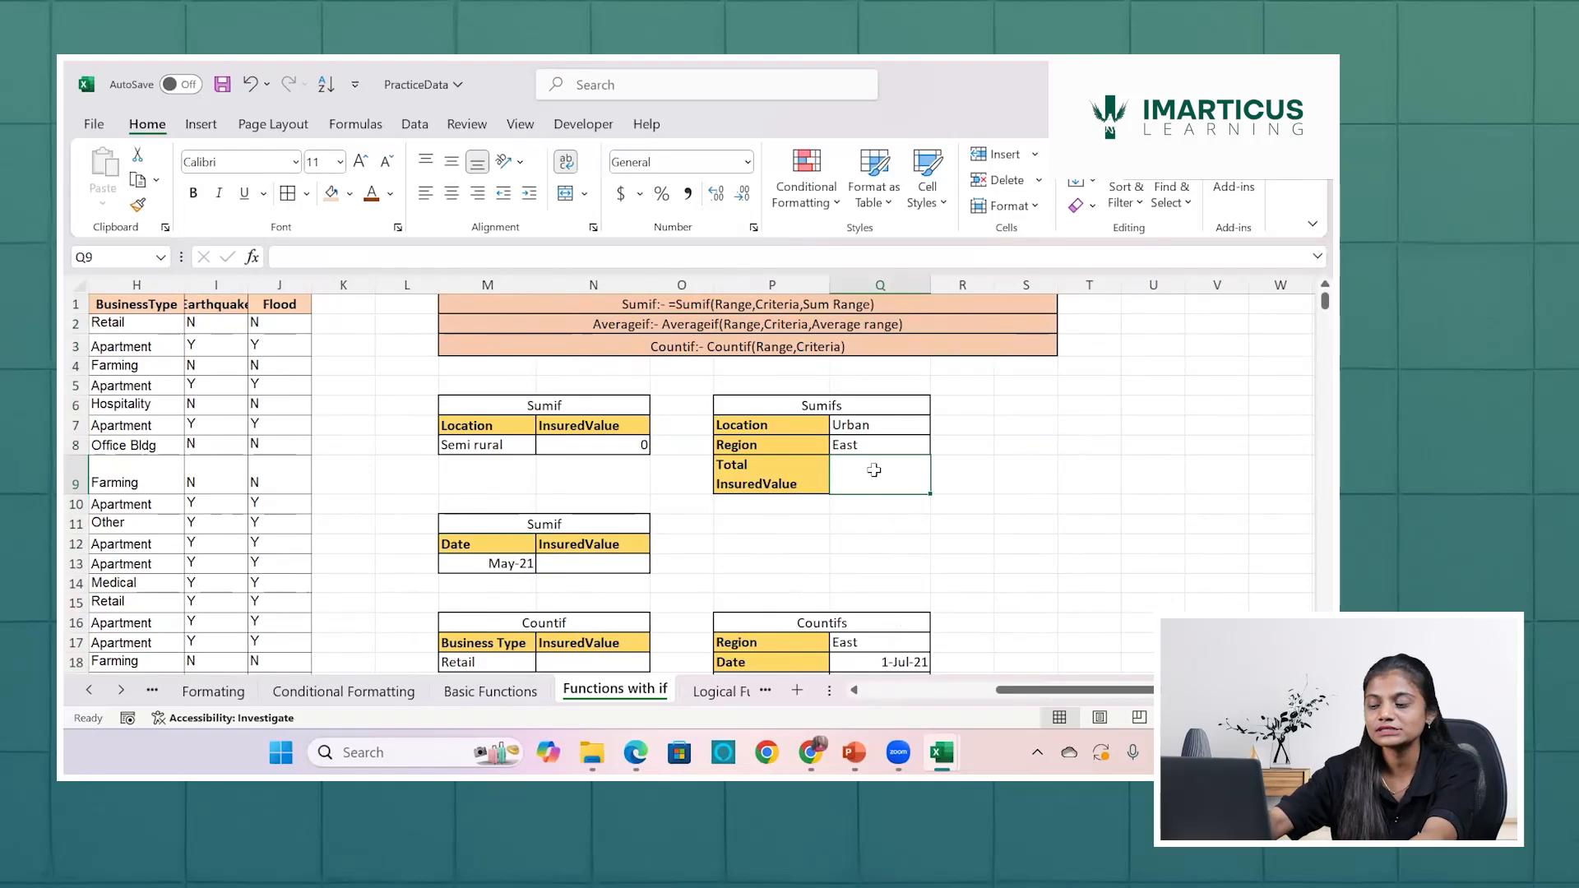
text(=su)
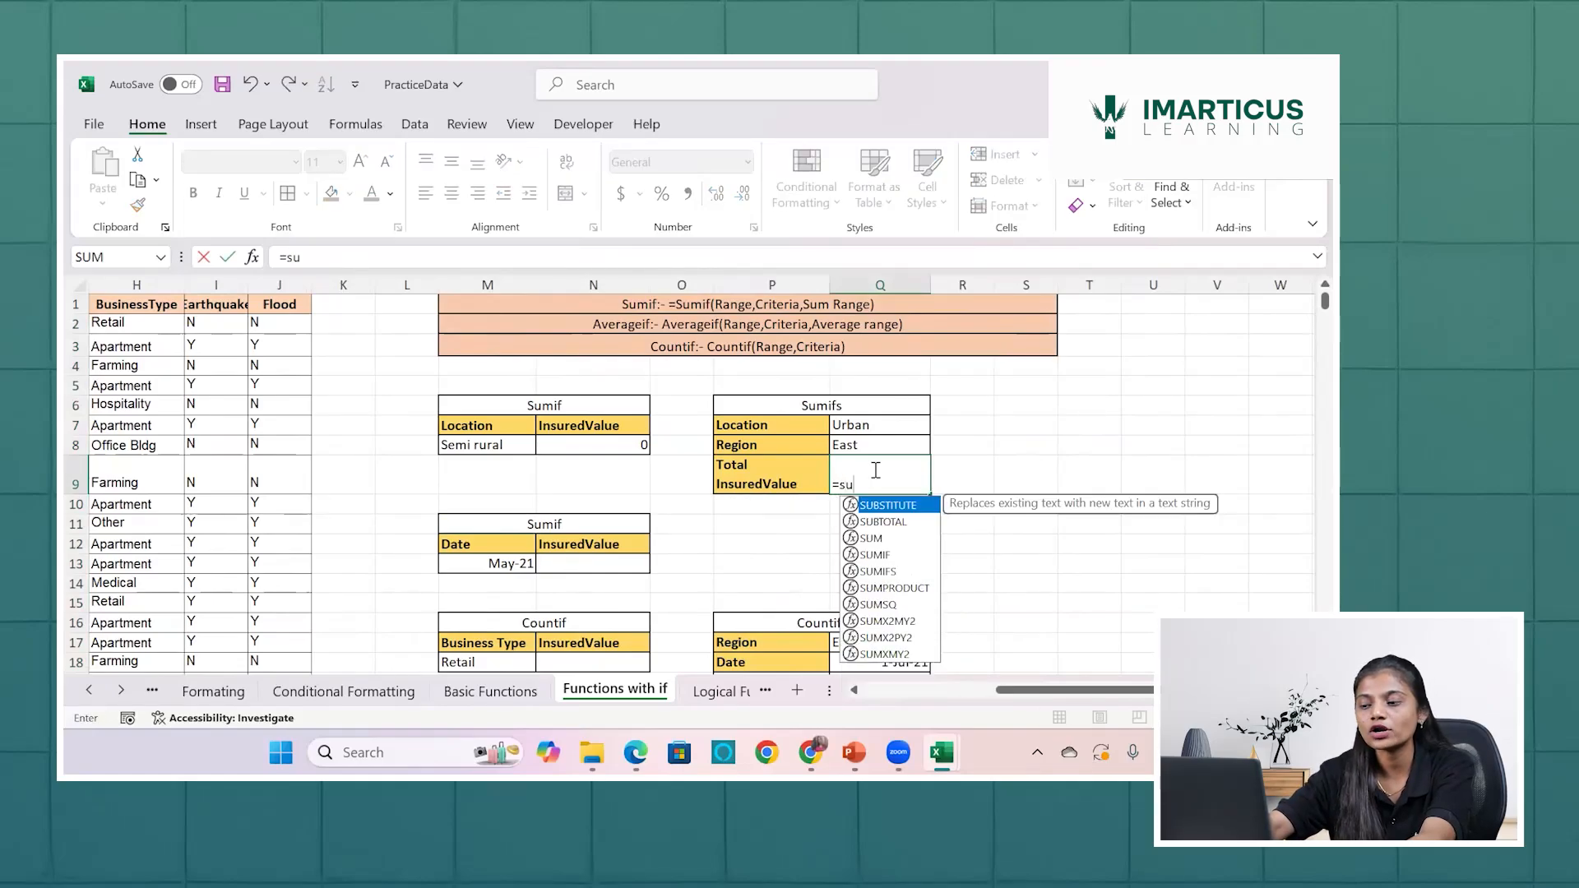
text(m)
key(Down)
key(Down)
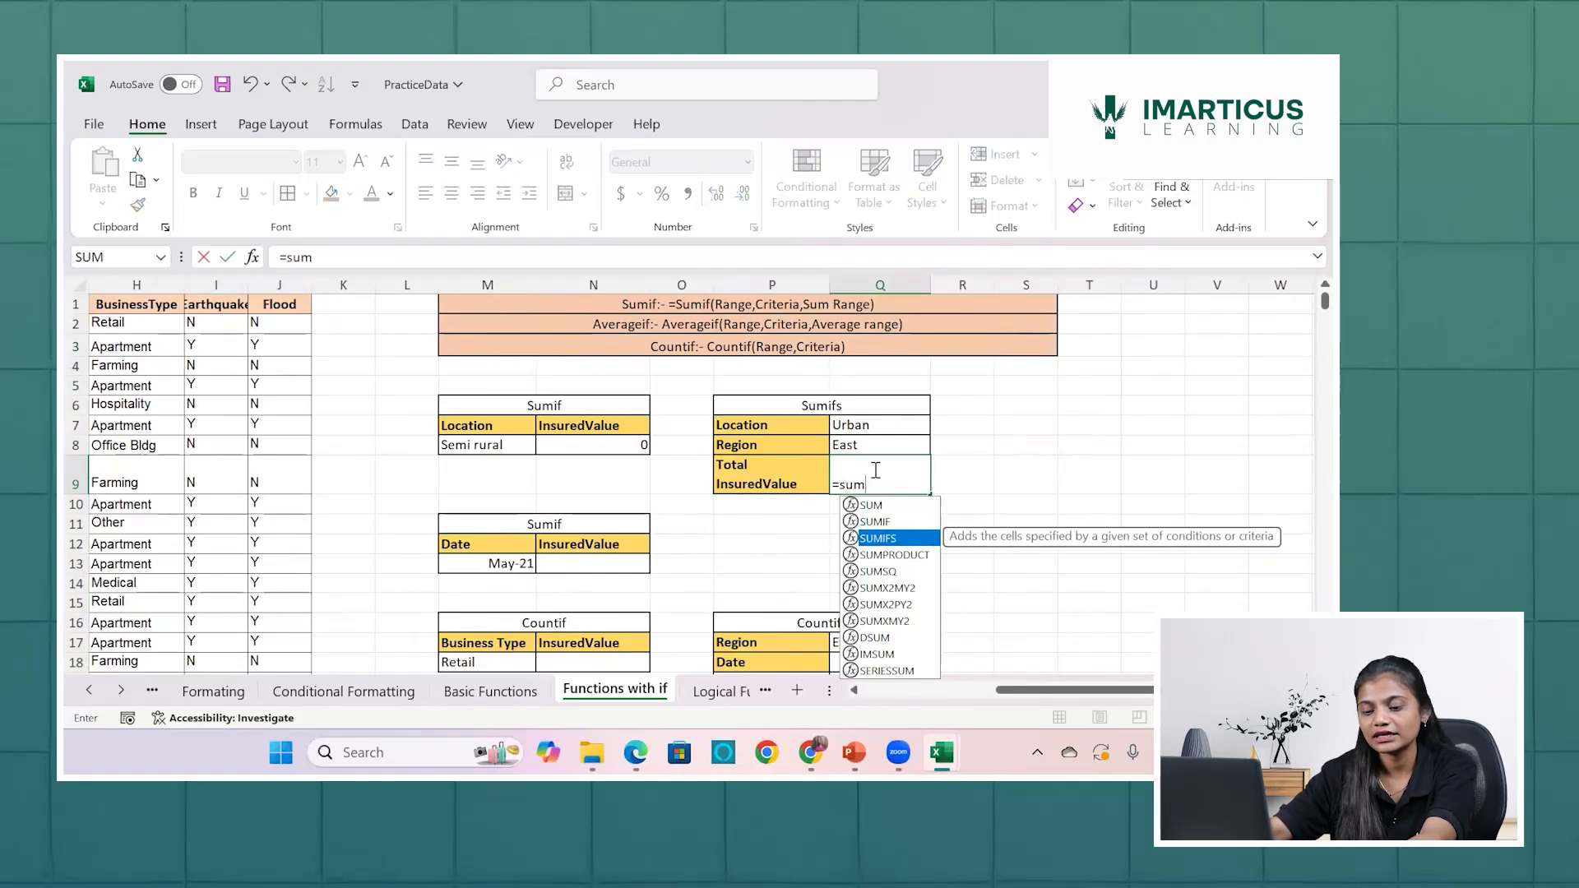
key(Escape)
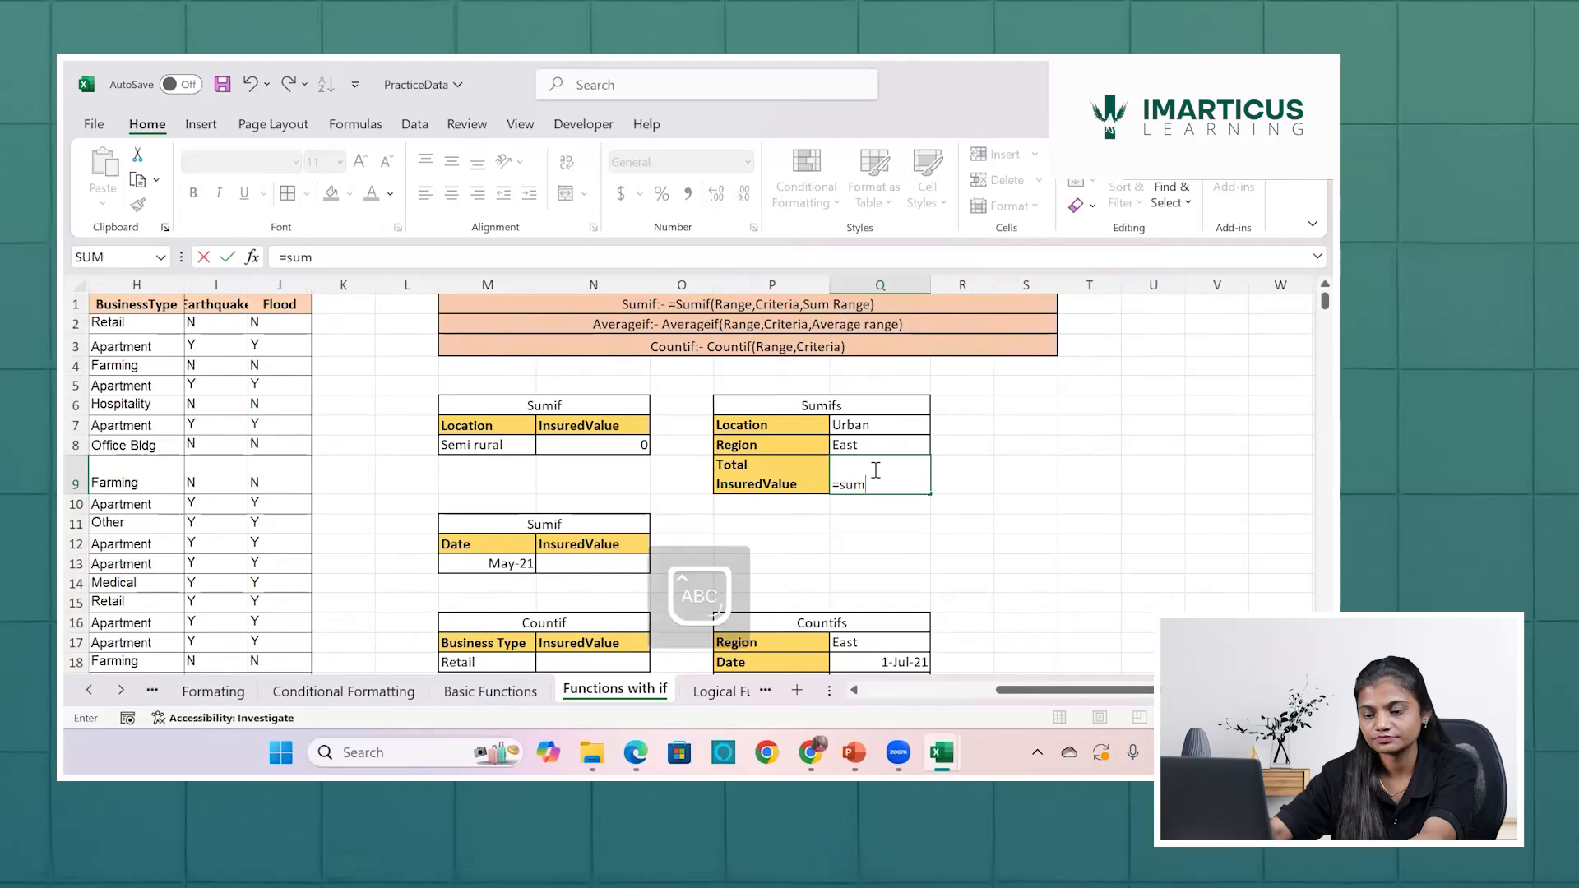
key(Caps_Lock)
text(i)
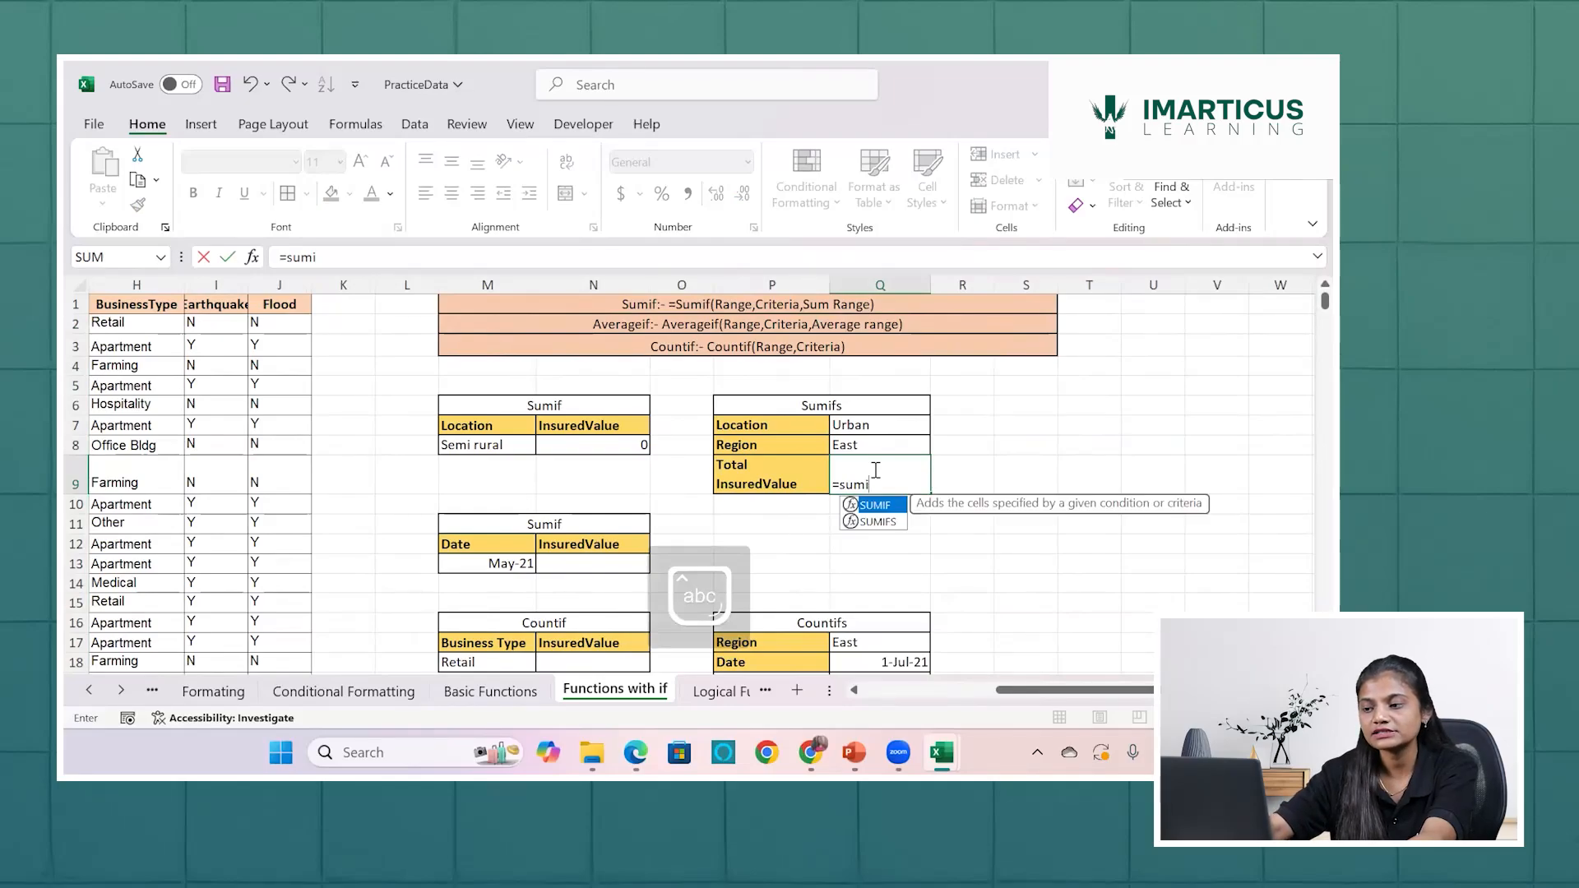
key(Down)
key(Tab)
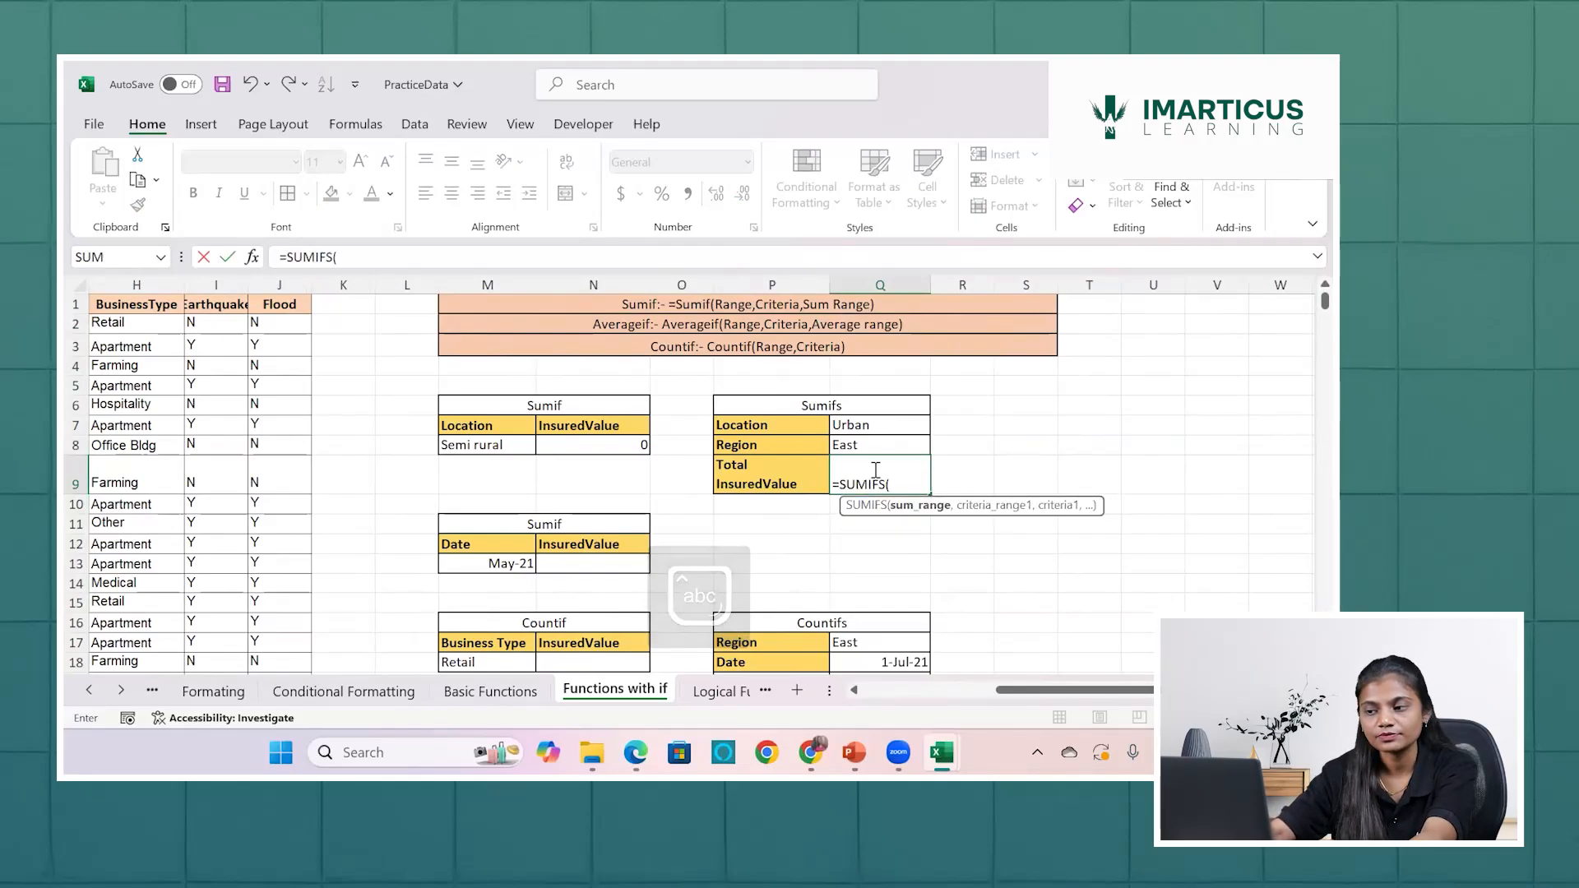
Compare the argument hints of SUMIF and SUMIFS in the Q9 formula, ending with SUMIFS as the function.
key(BackSpace)
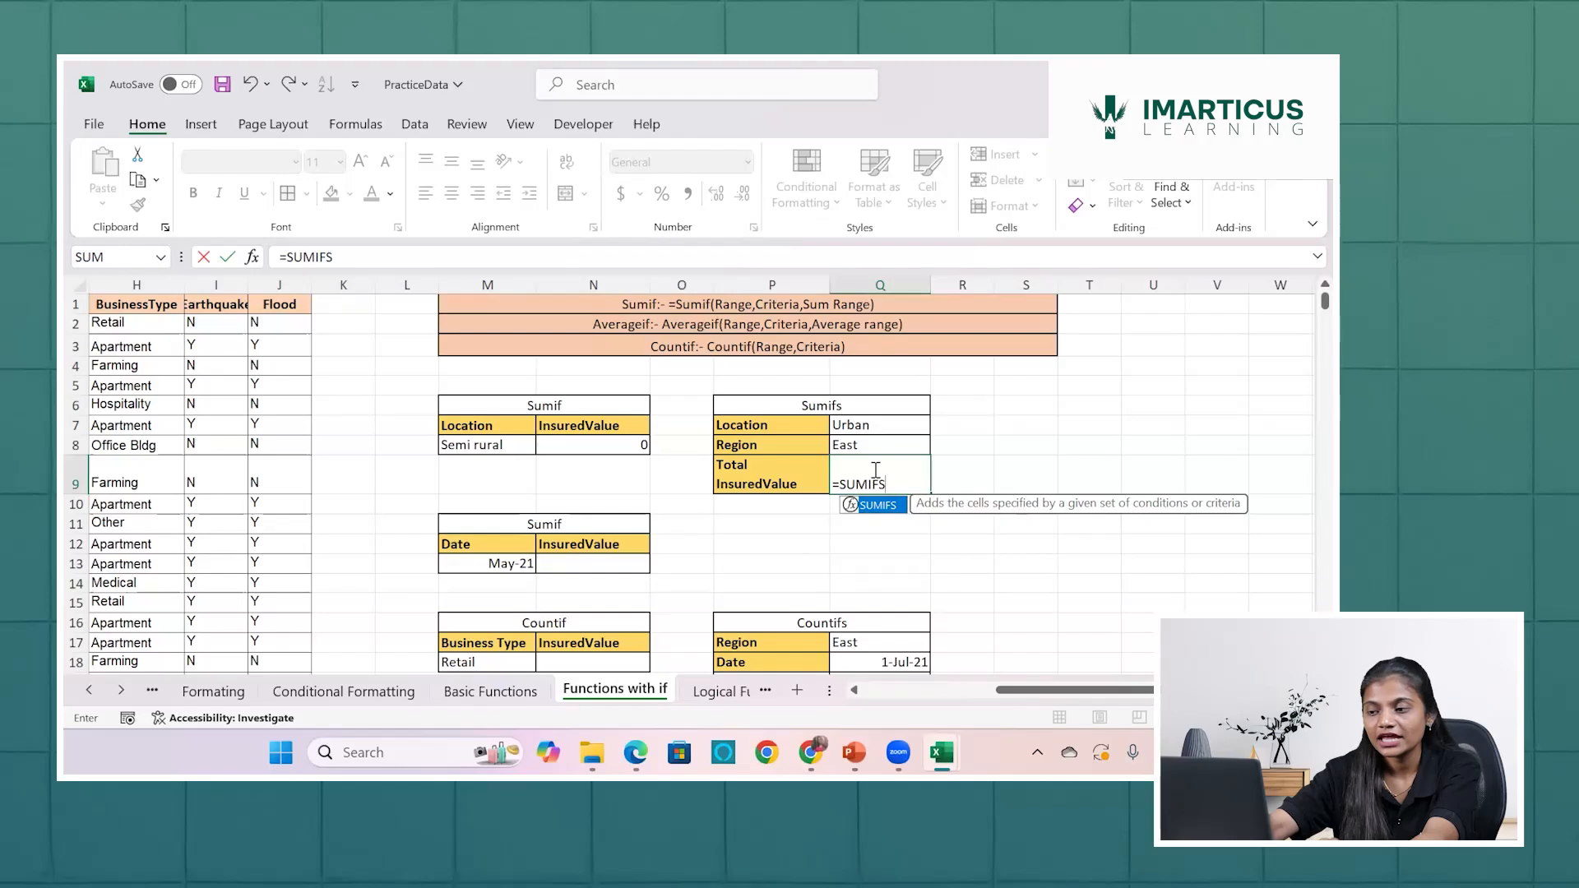
key(BackSpace)
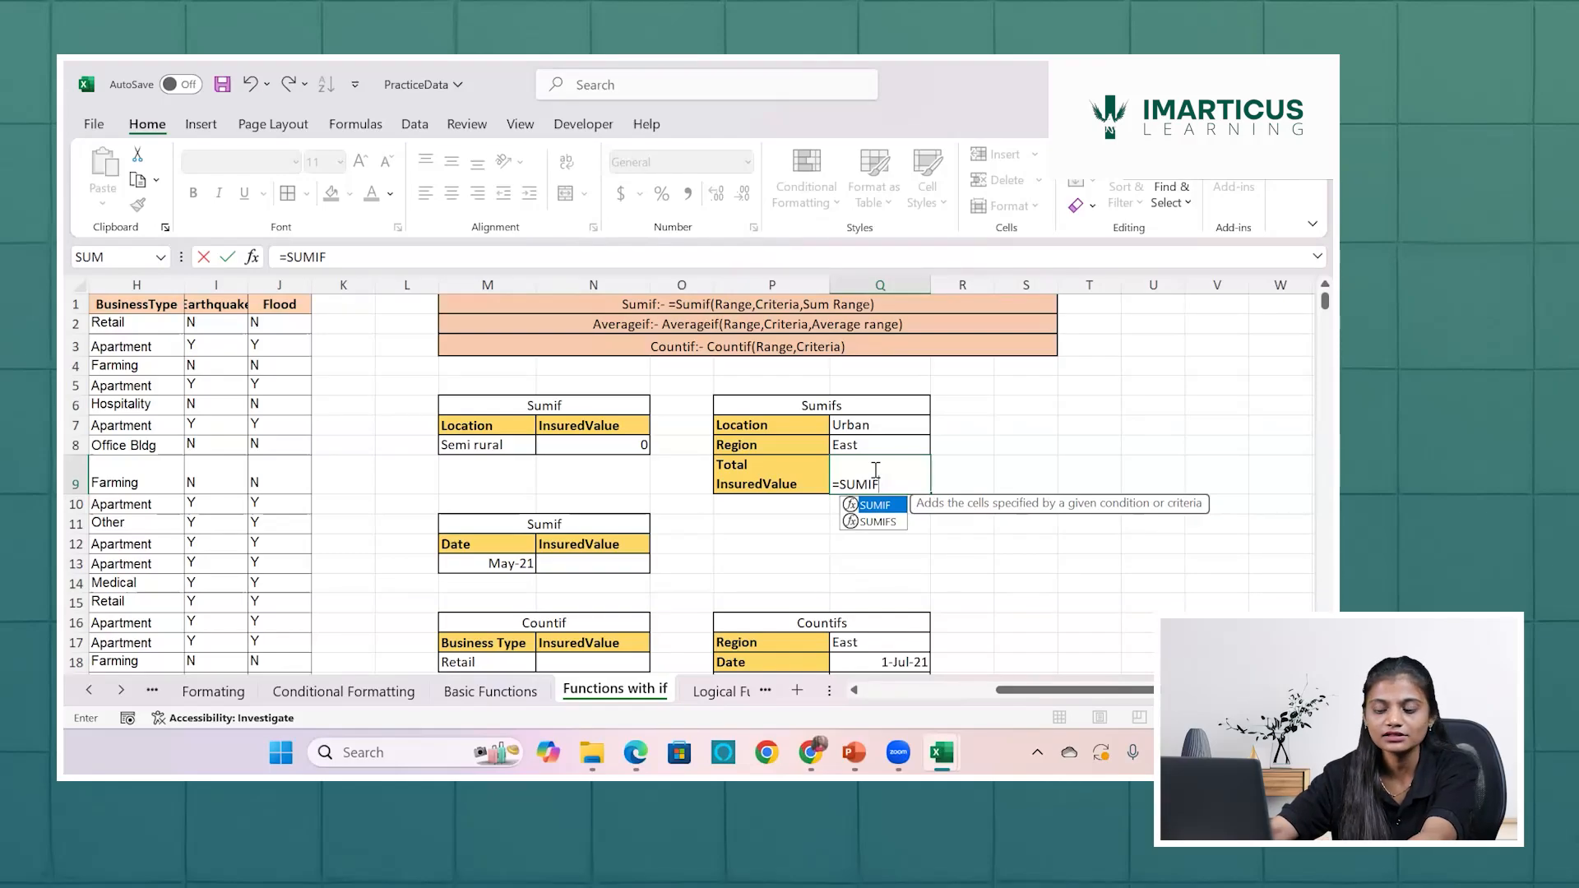
text(s)
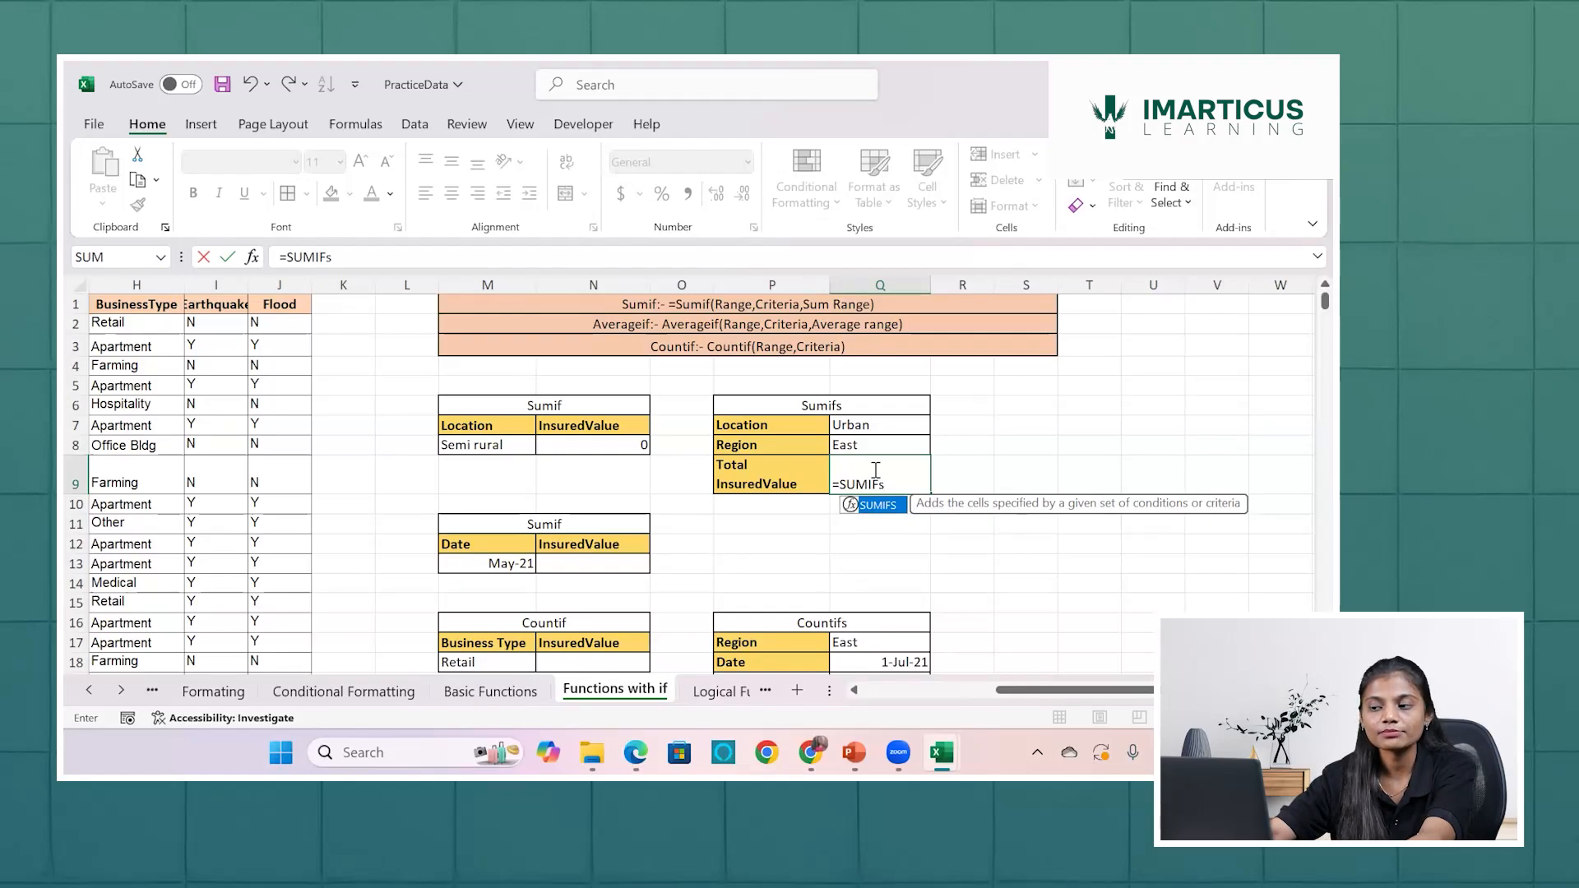
key(Tab)
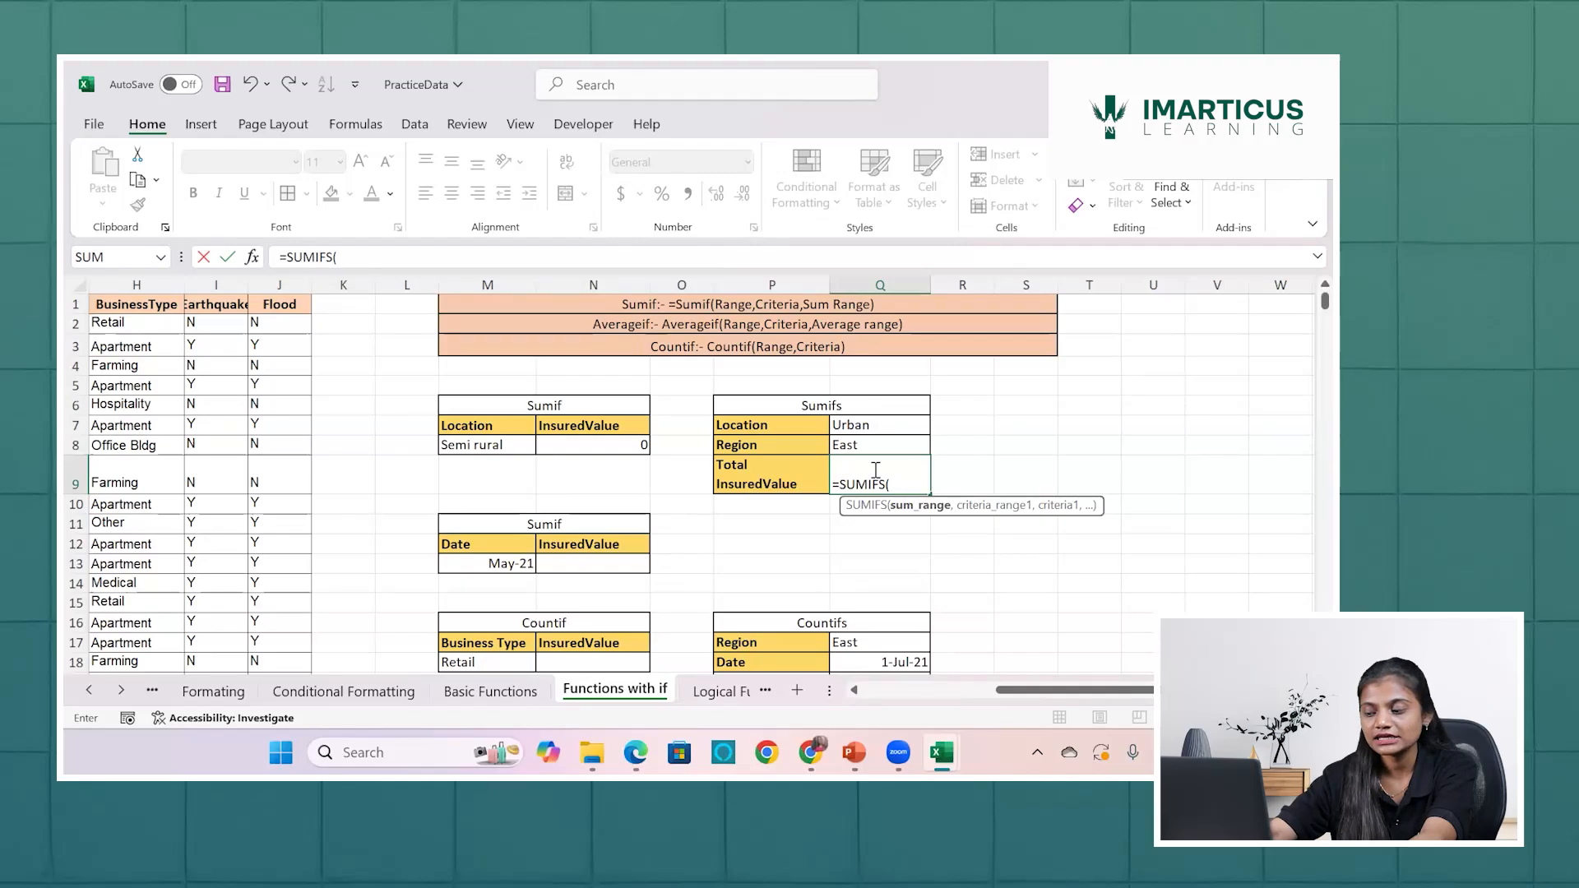
key(BackSpace)
key(BackSpace)
key(Tab)
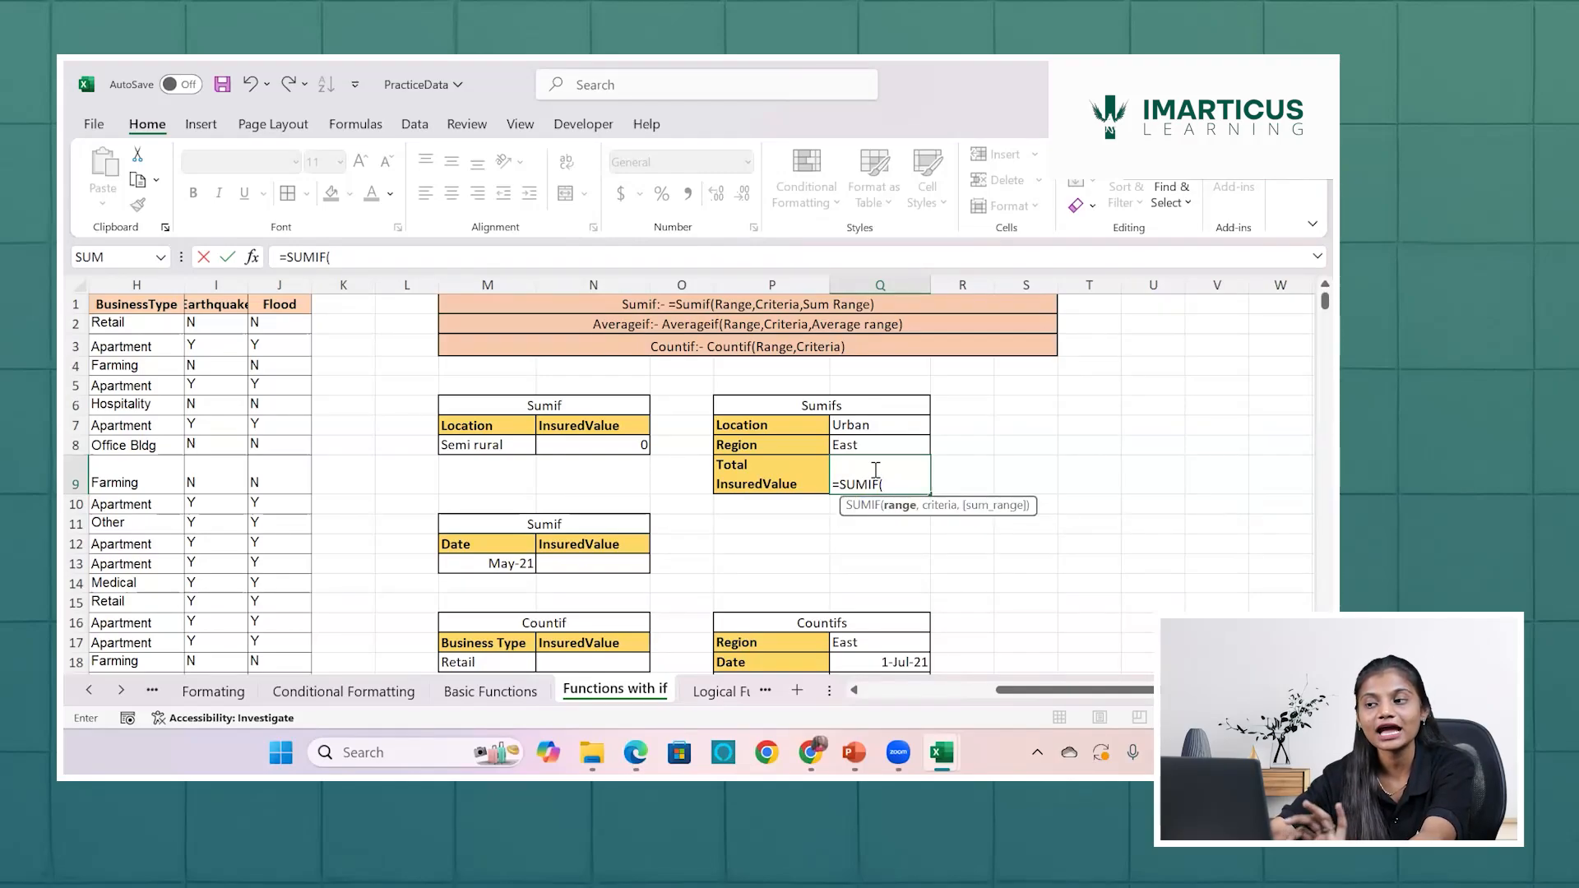
key(BackSpace)
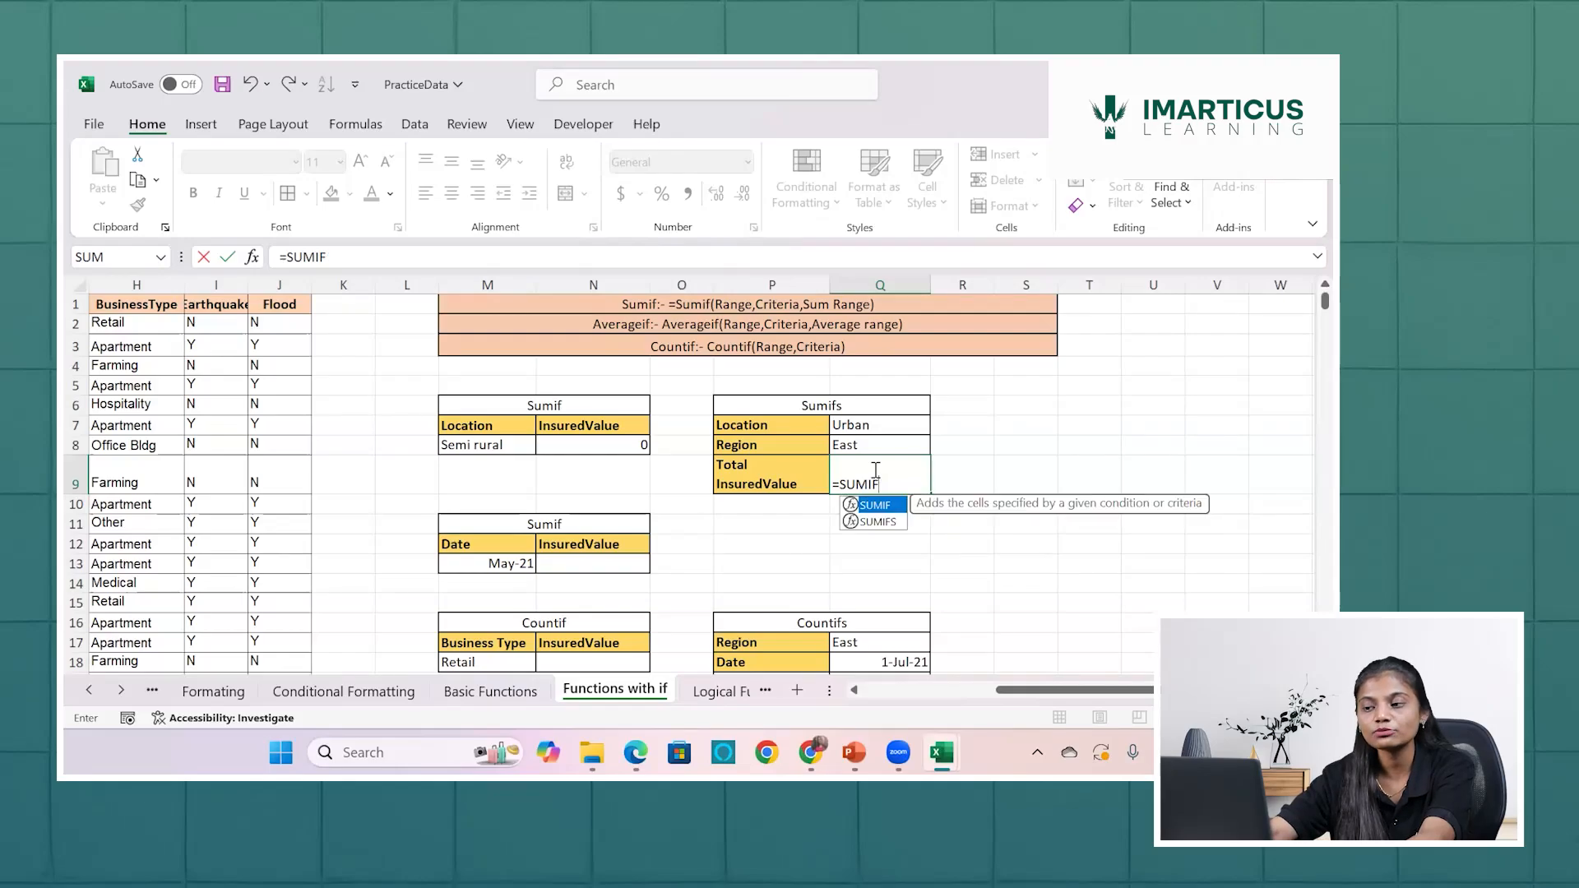
text(s)
key(Tab)
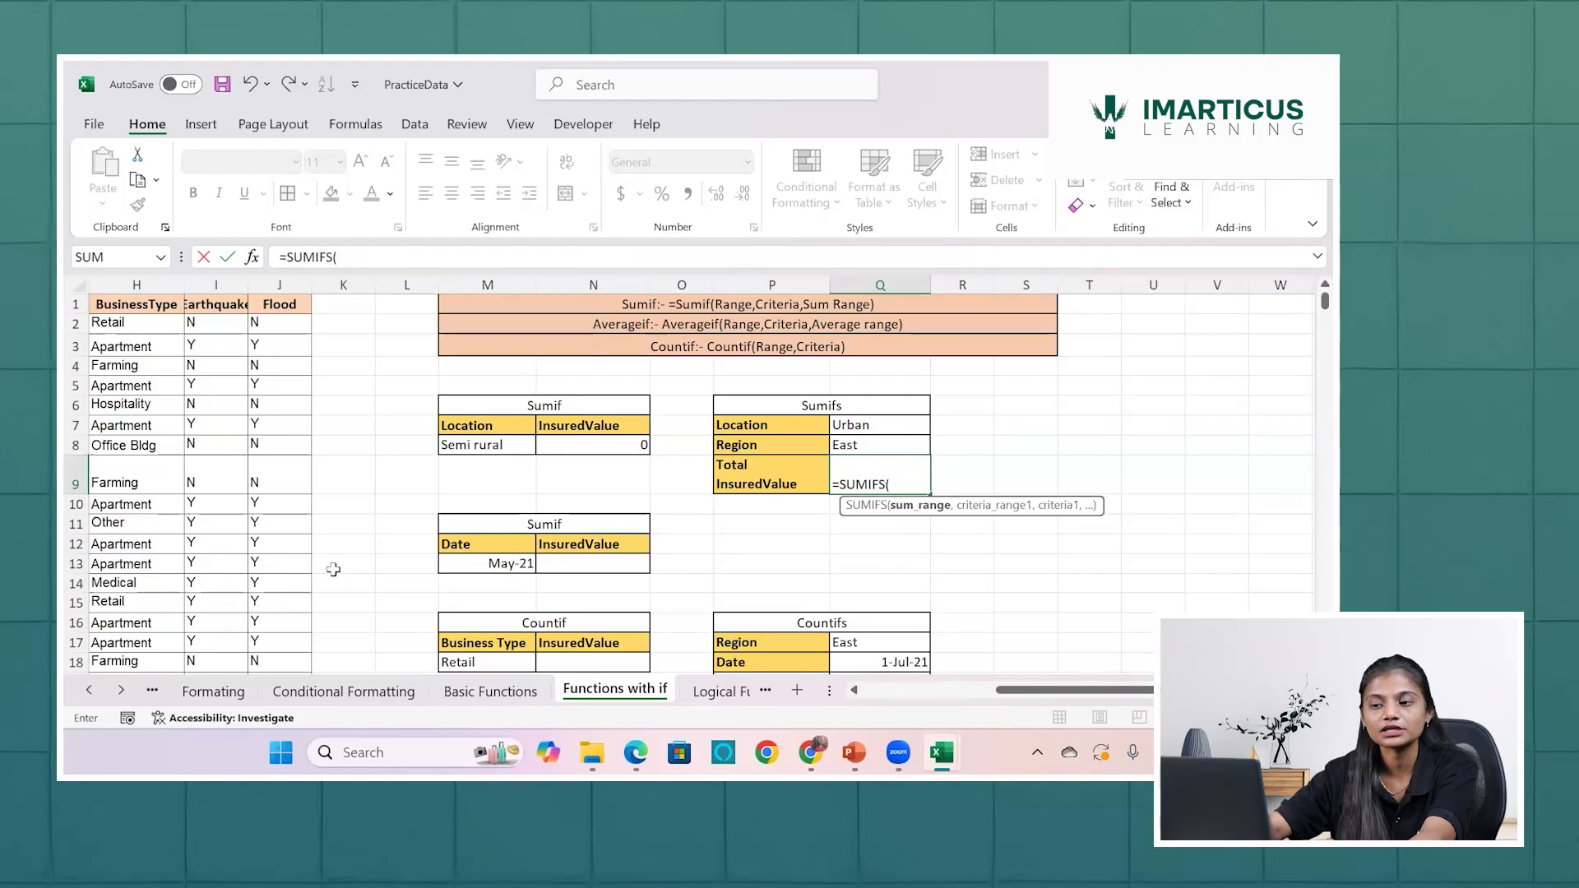
Add the InsuredValue data F2:F501 as the sum range of the SUMIFS formula.
scroll(333, 570, left, 3)
scroll(333, 569, left, 5)
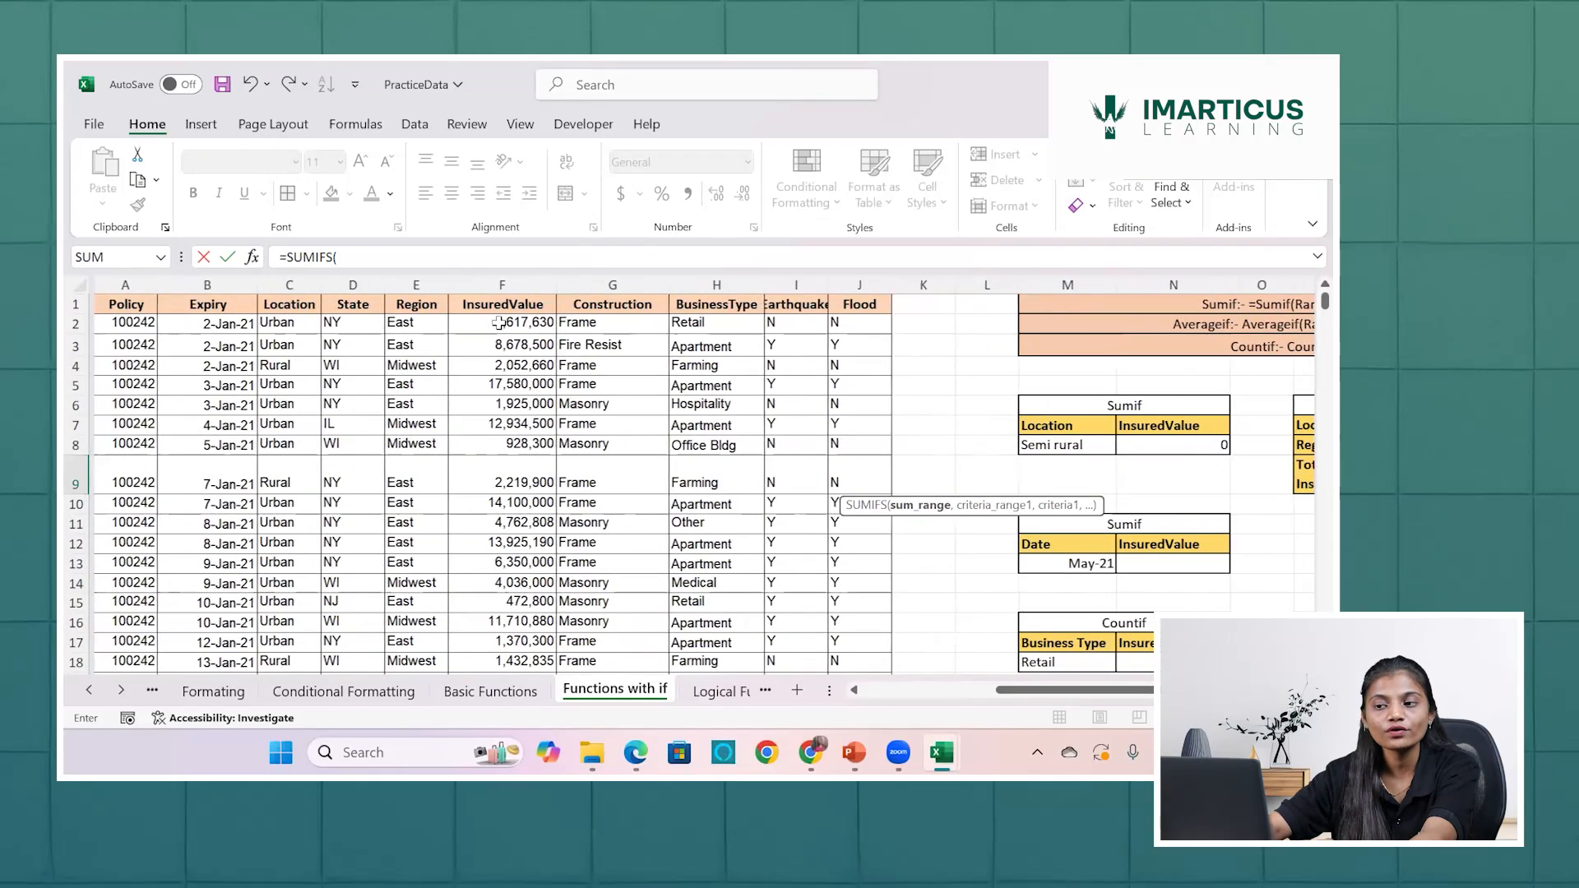
click(498, 322)
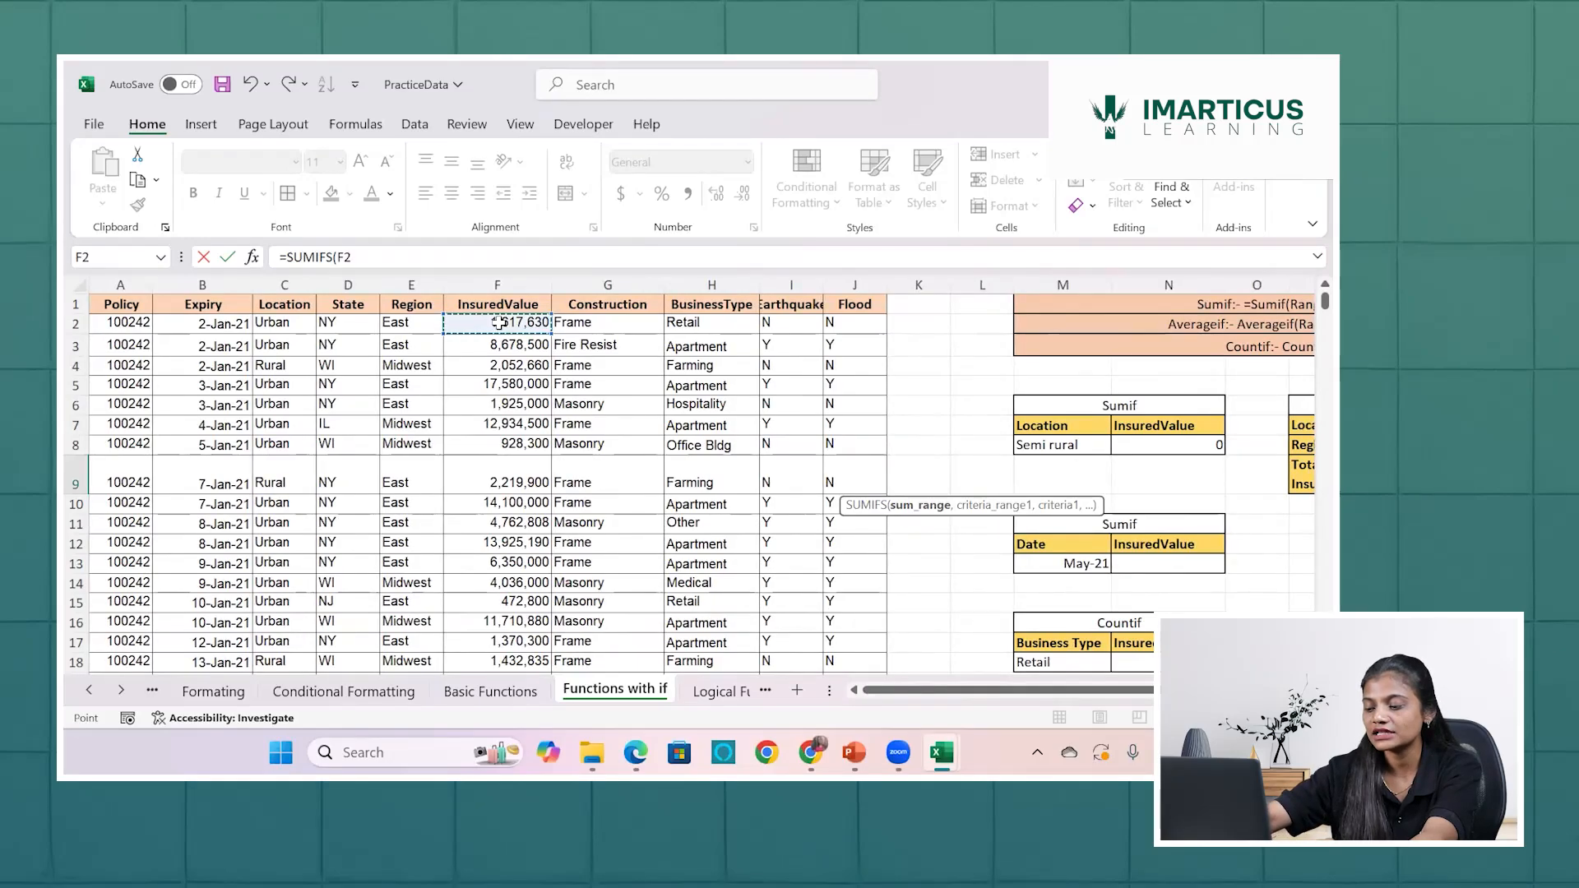
key(ctrl+shift+Down)
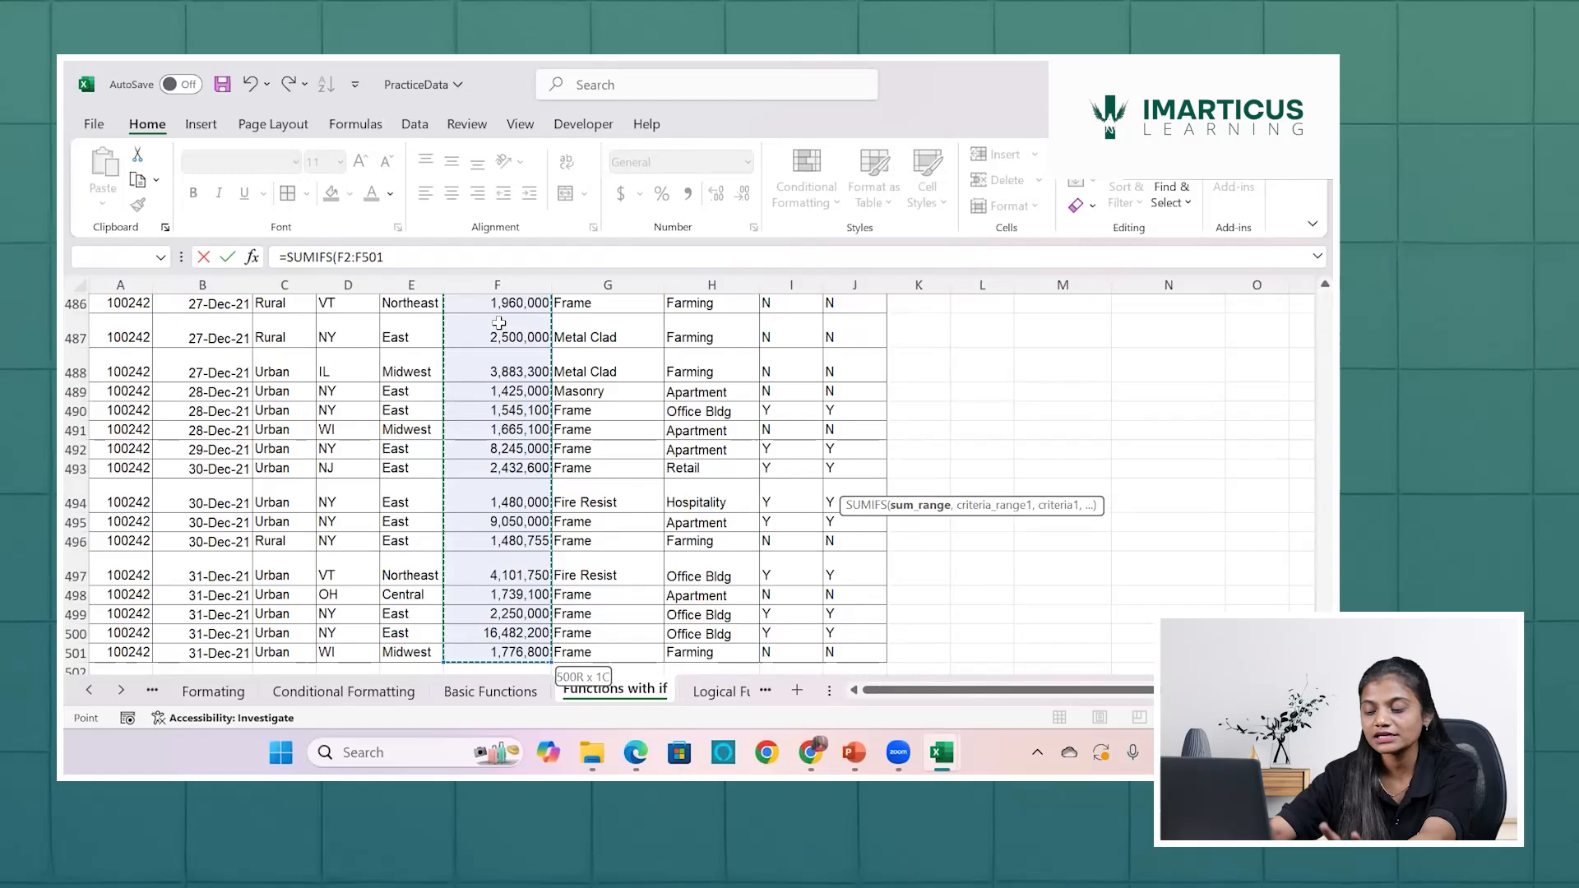
text(,)
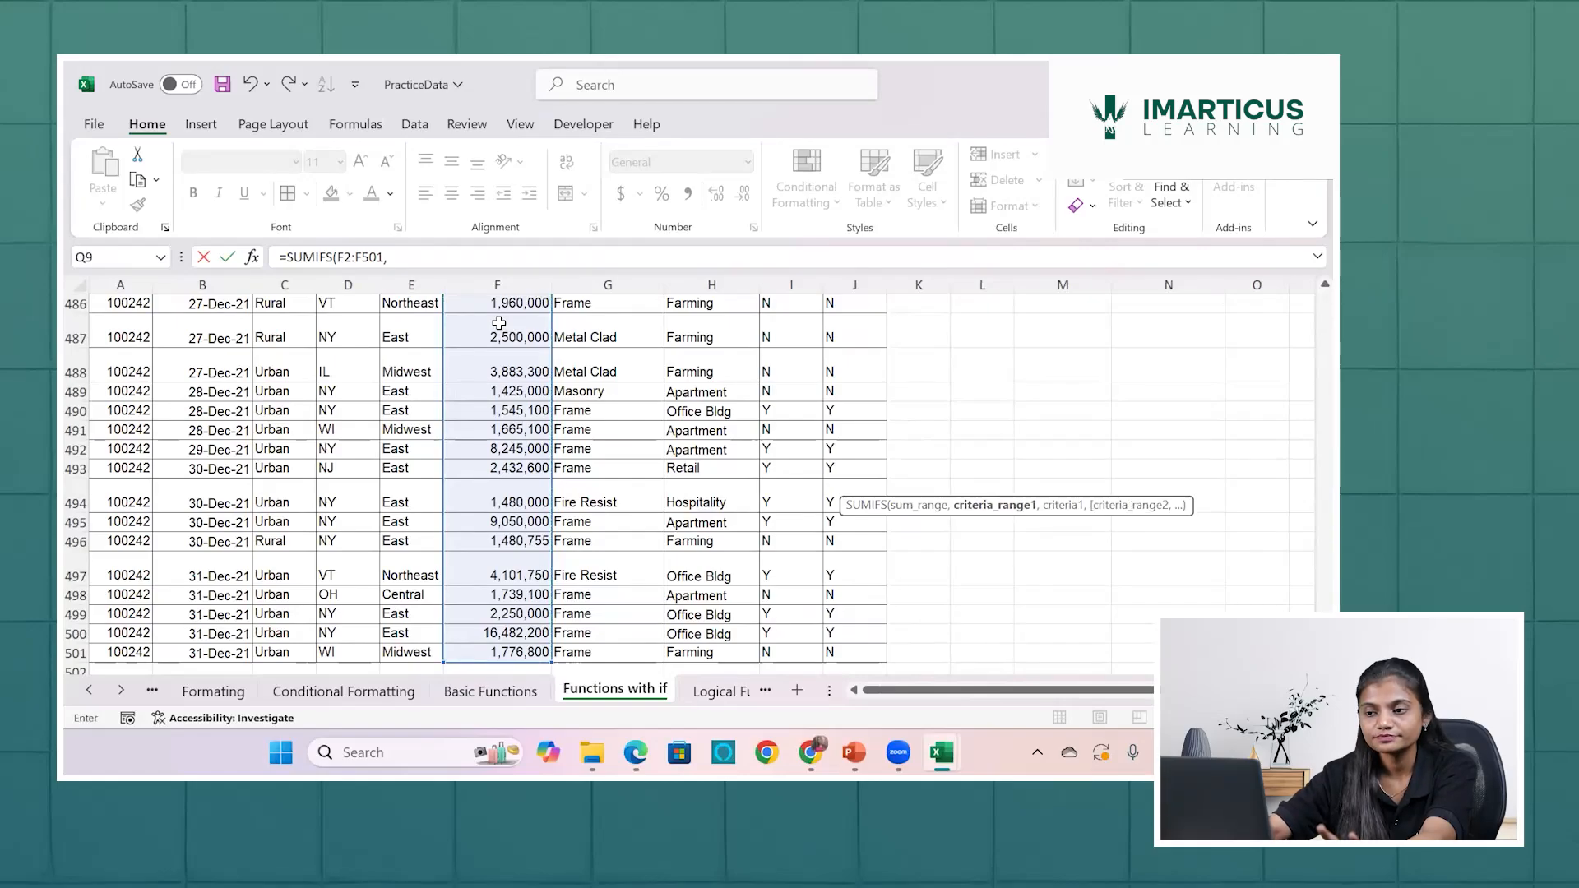
Add the Location data C2:C501 as the first criteria range of the SUMIFS formula.
scroll(728, 399, up, 20)
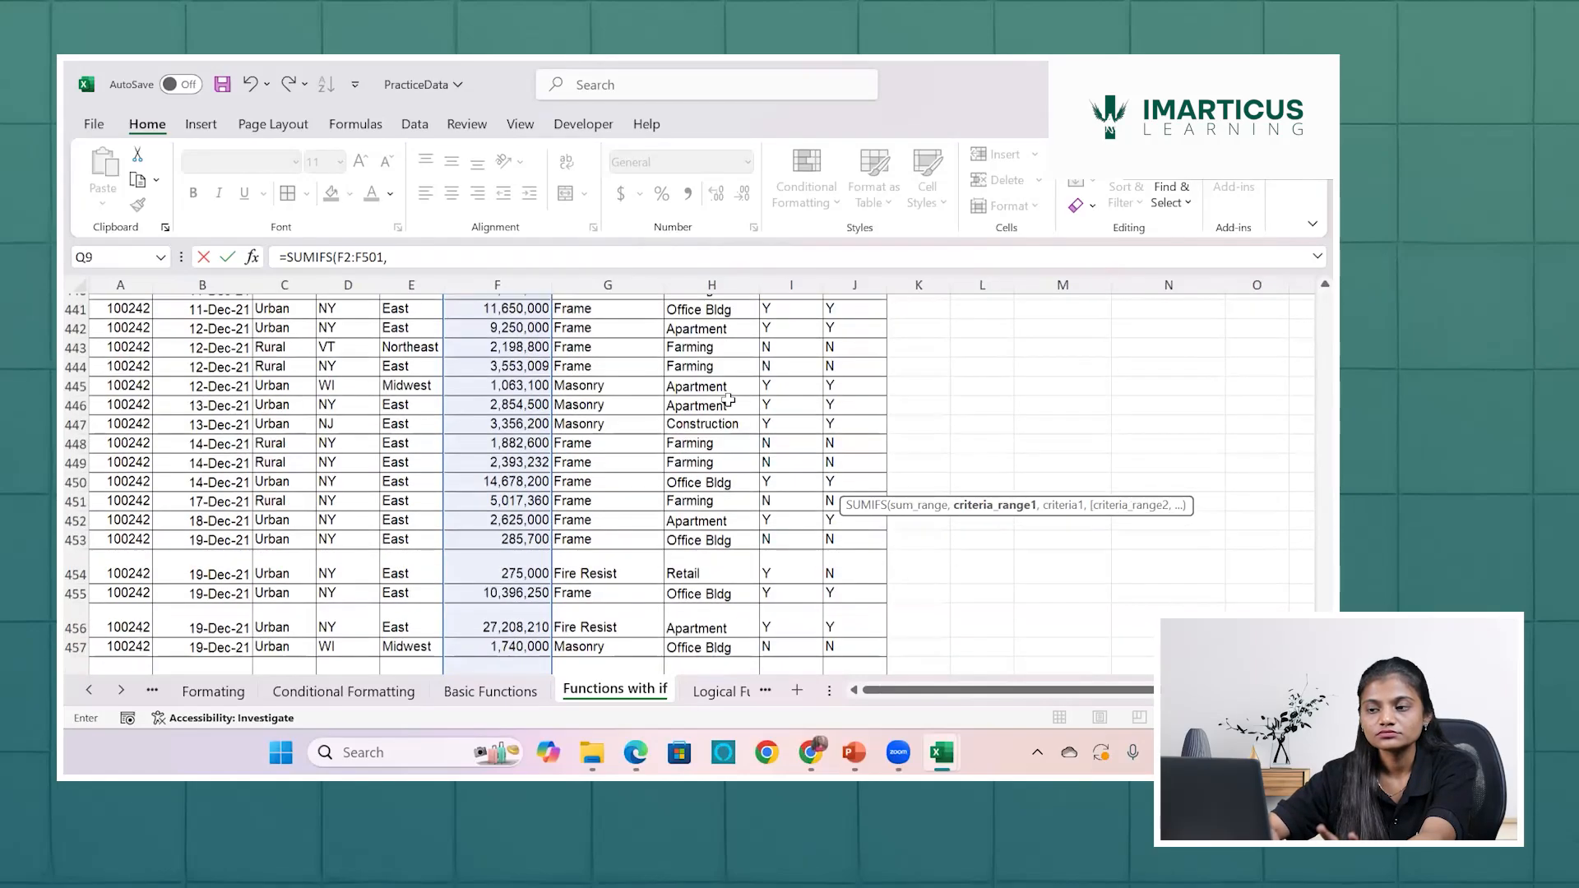
scroll(729, 399, up, 20)
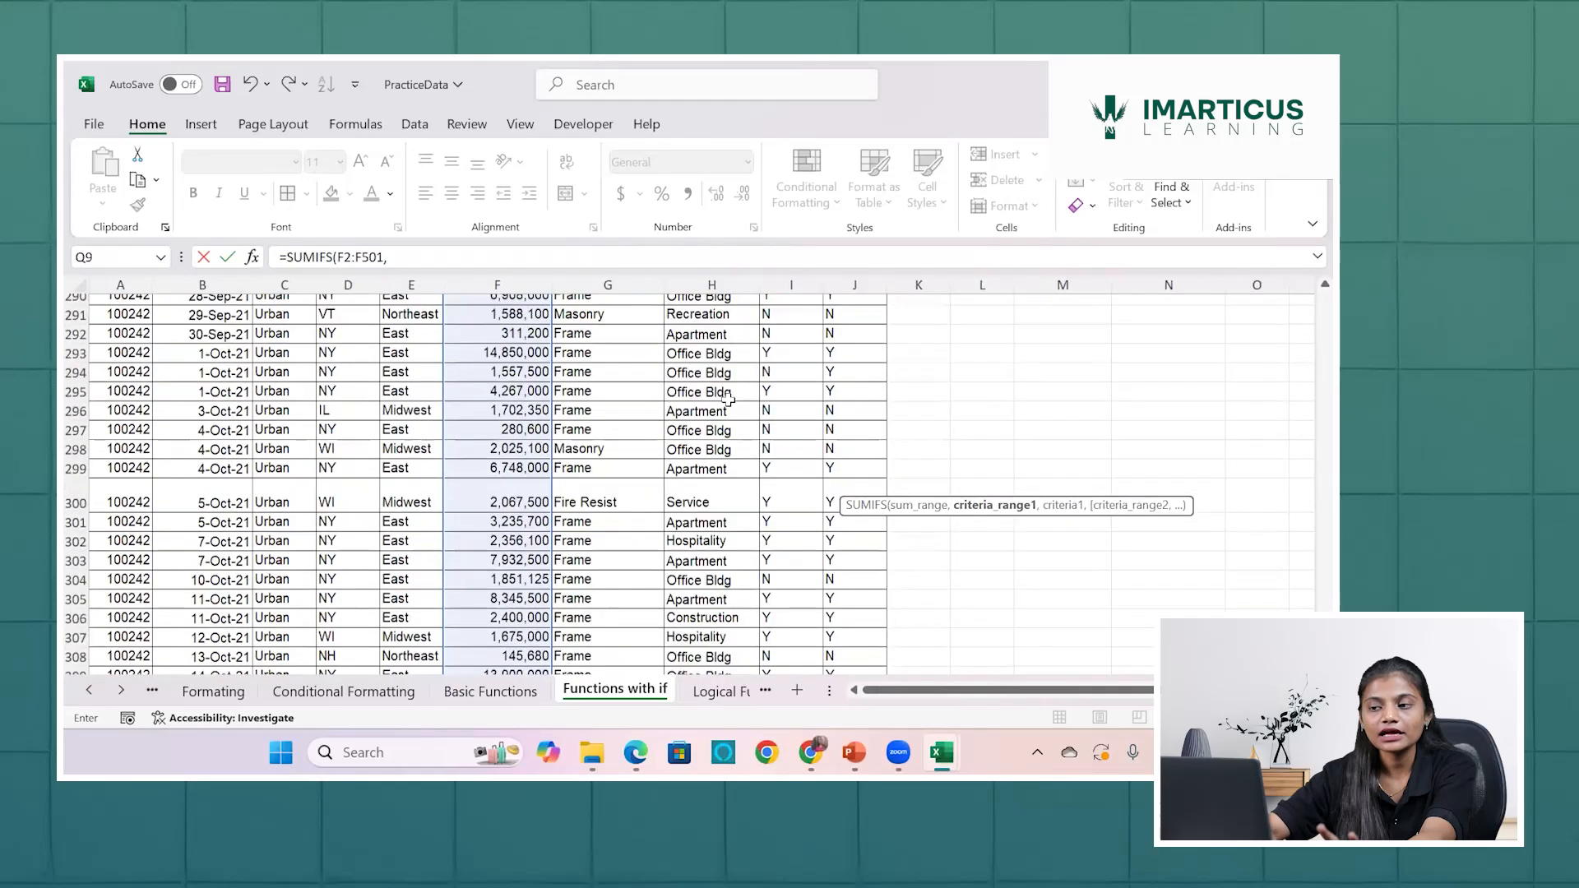
scroll(729, 399, up, 20)
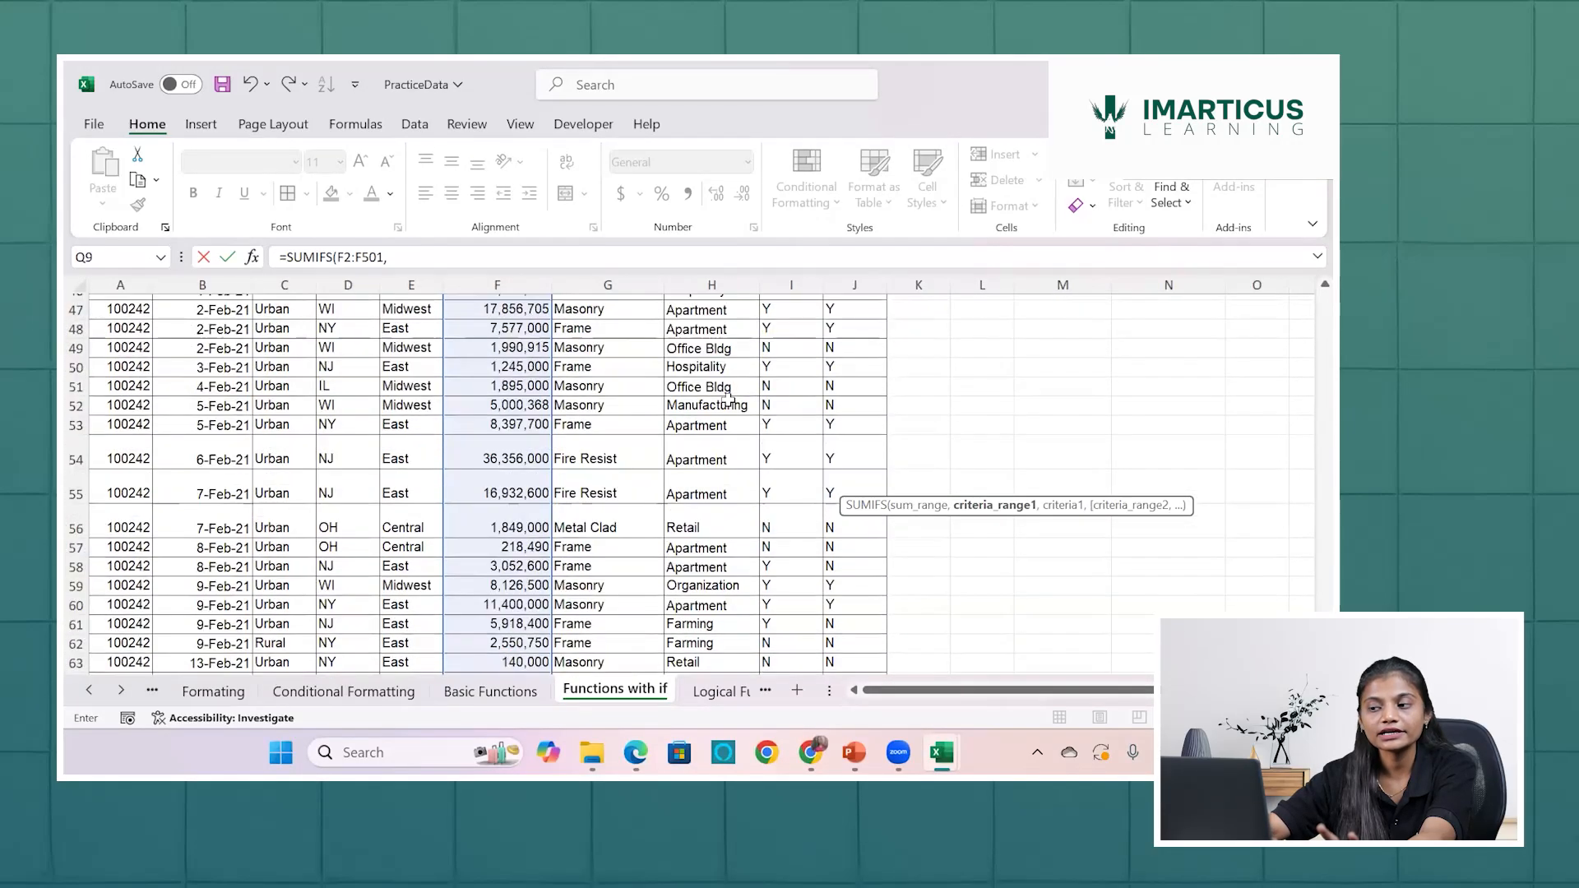
scroll(729, 400, left, 1)
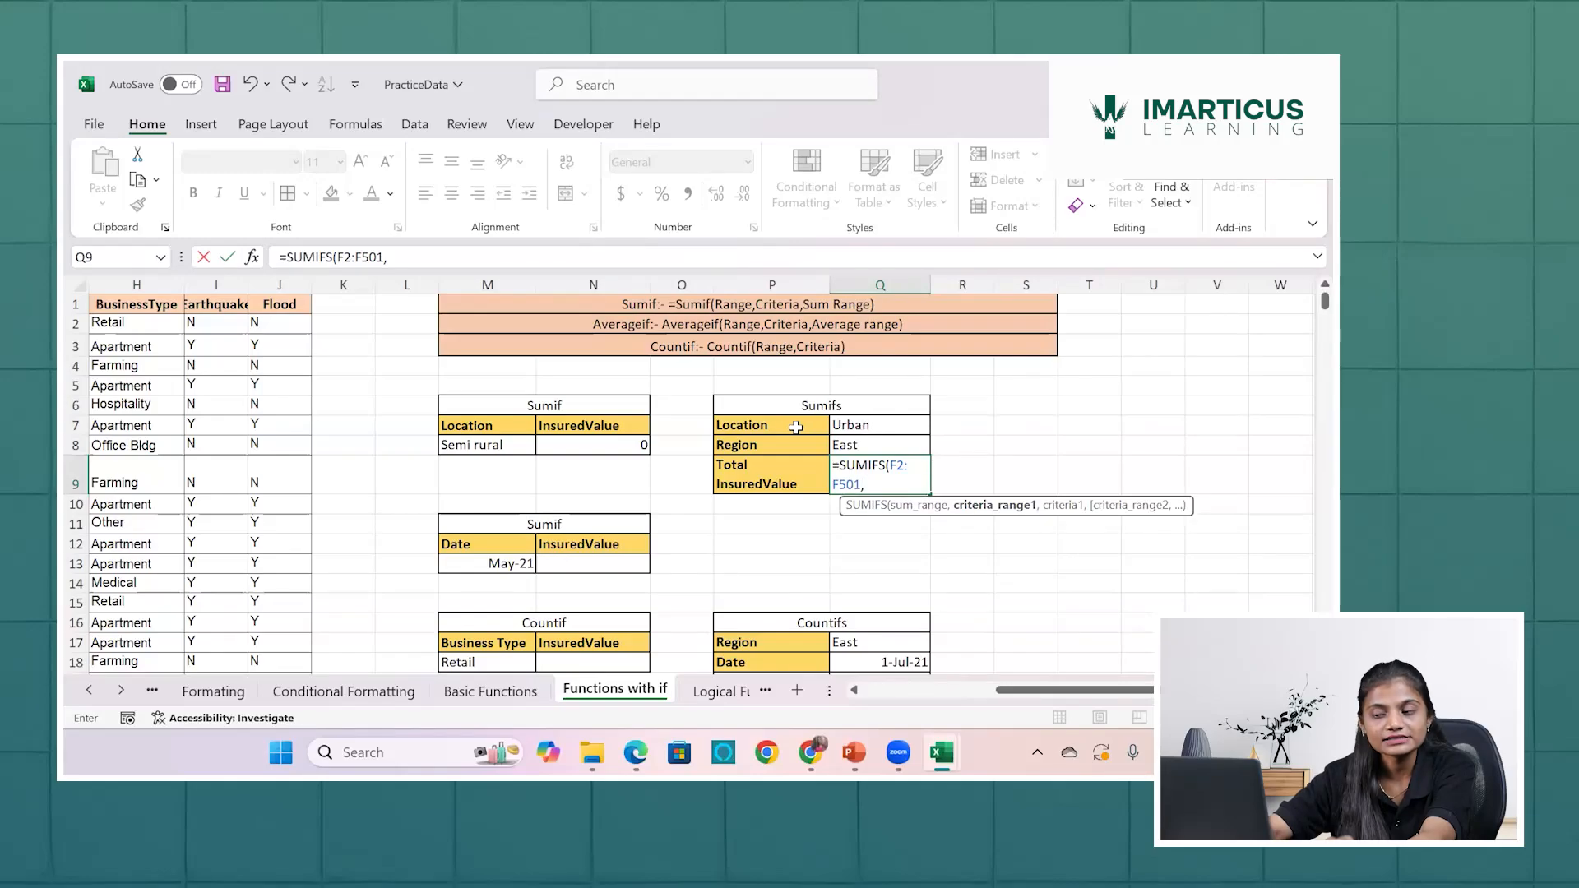
scroll(372, 412, left, 5)
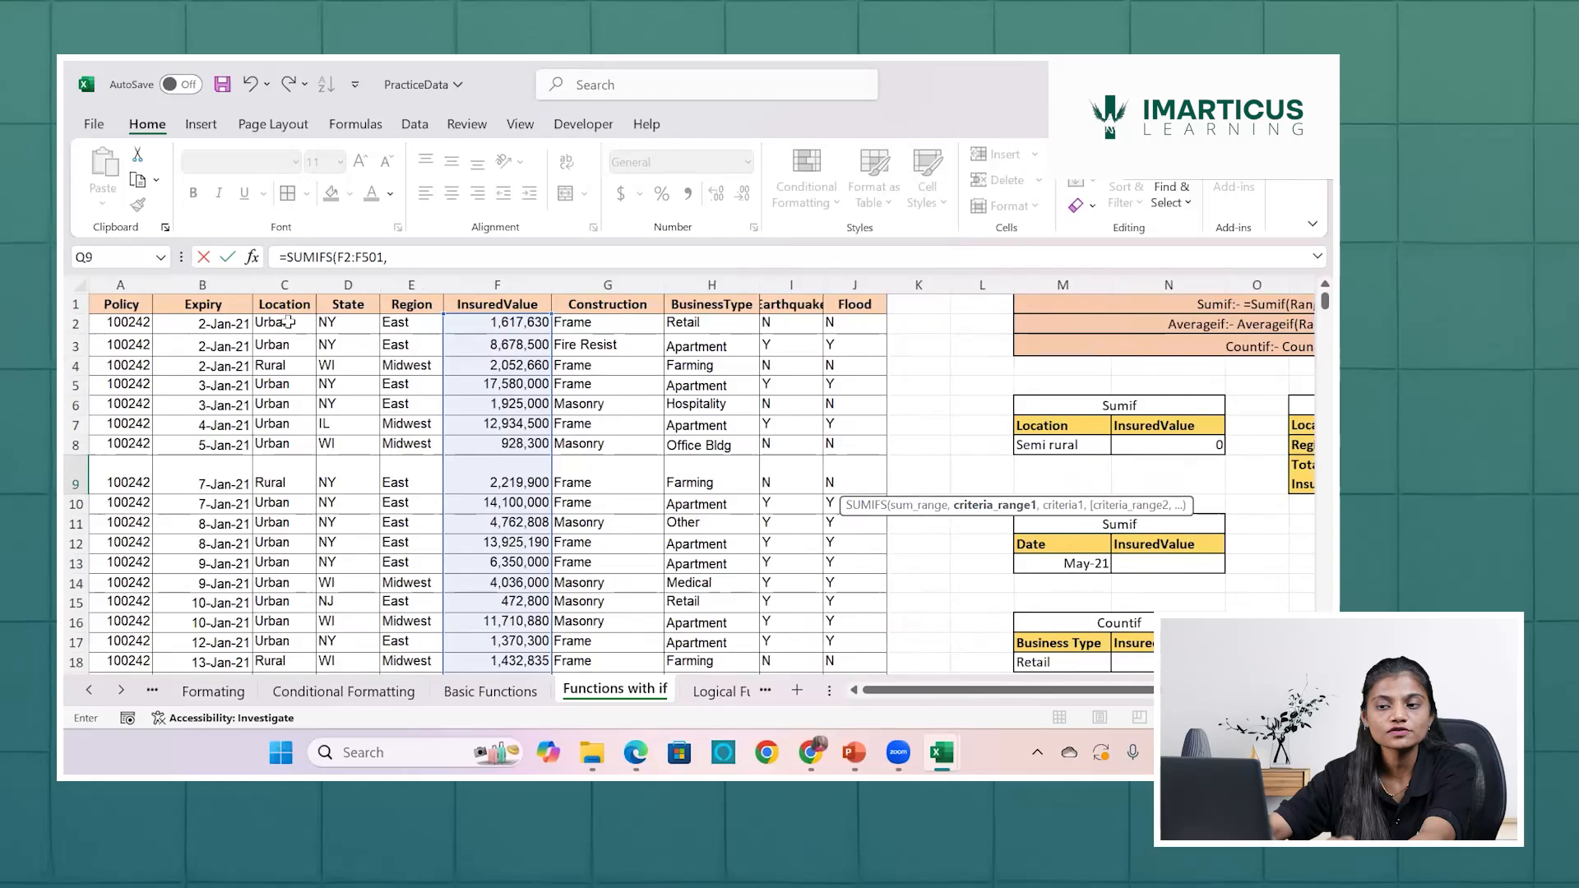
click(288, 323)
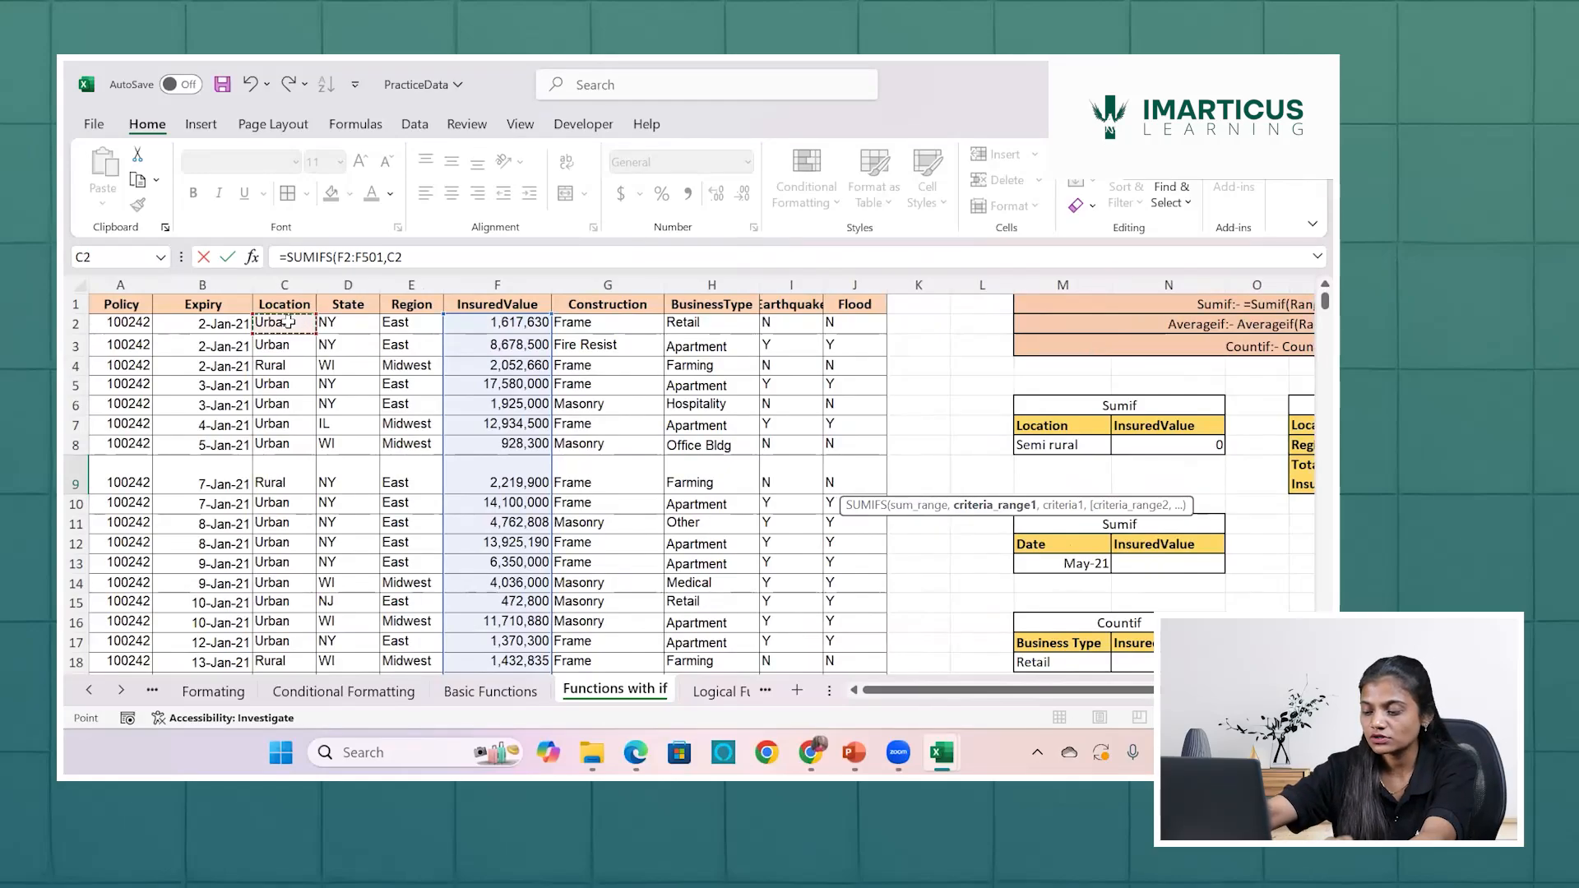
key(ctrl+shift+Down)
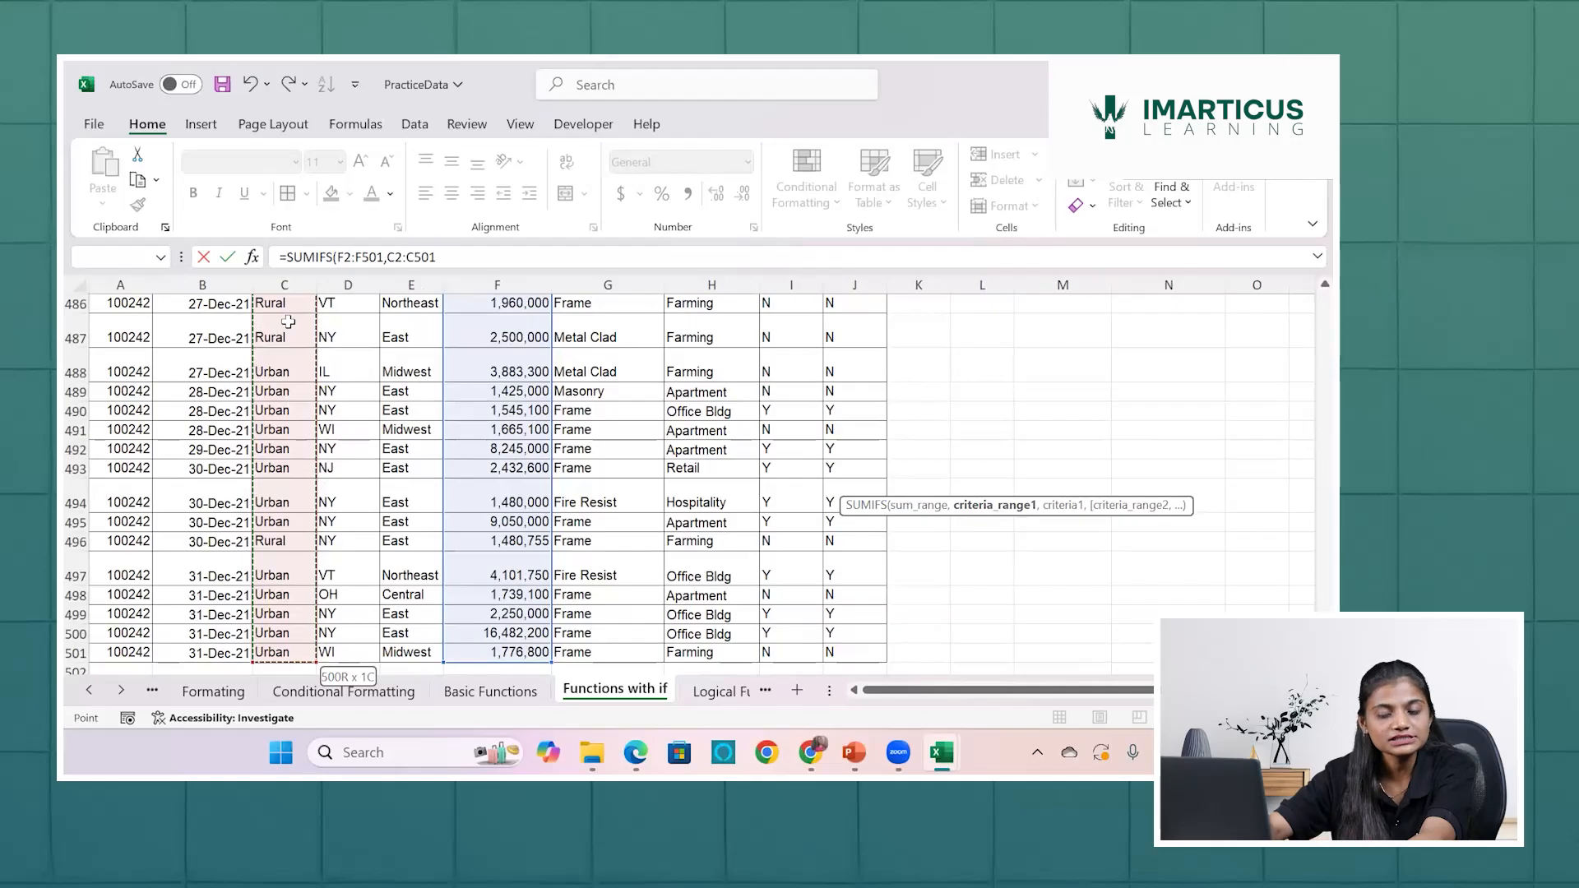
Accept C2:C501 as the first criteria range of the SUMIFS formula in Q9 and continue to its criterion argument.
scroll(288, 322, up, 20)
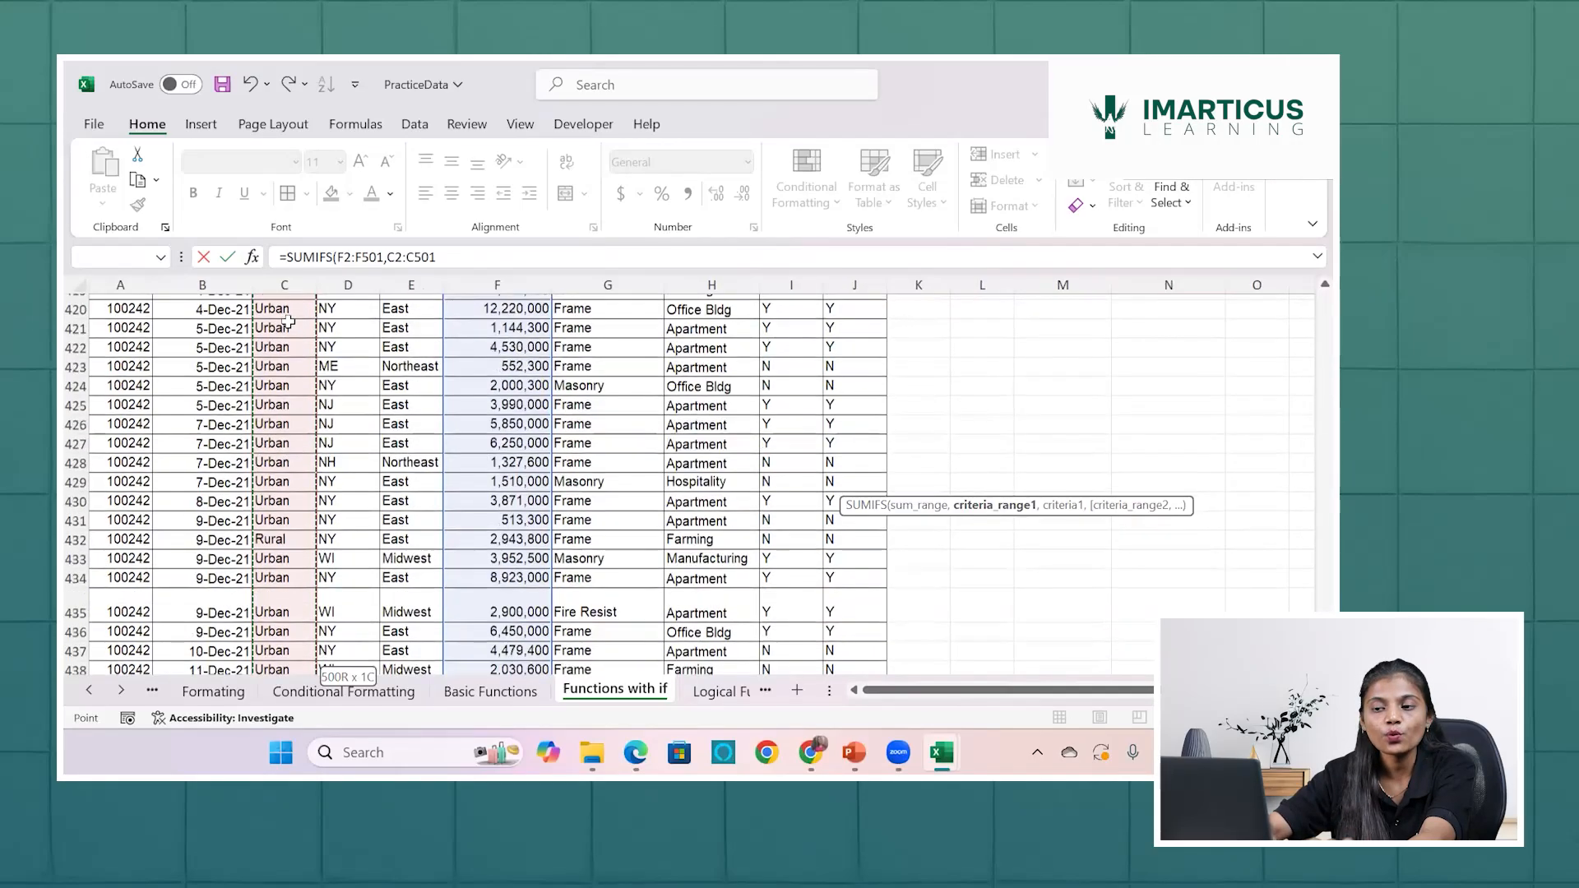
scroll(287, 321, up, 20)
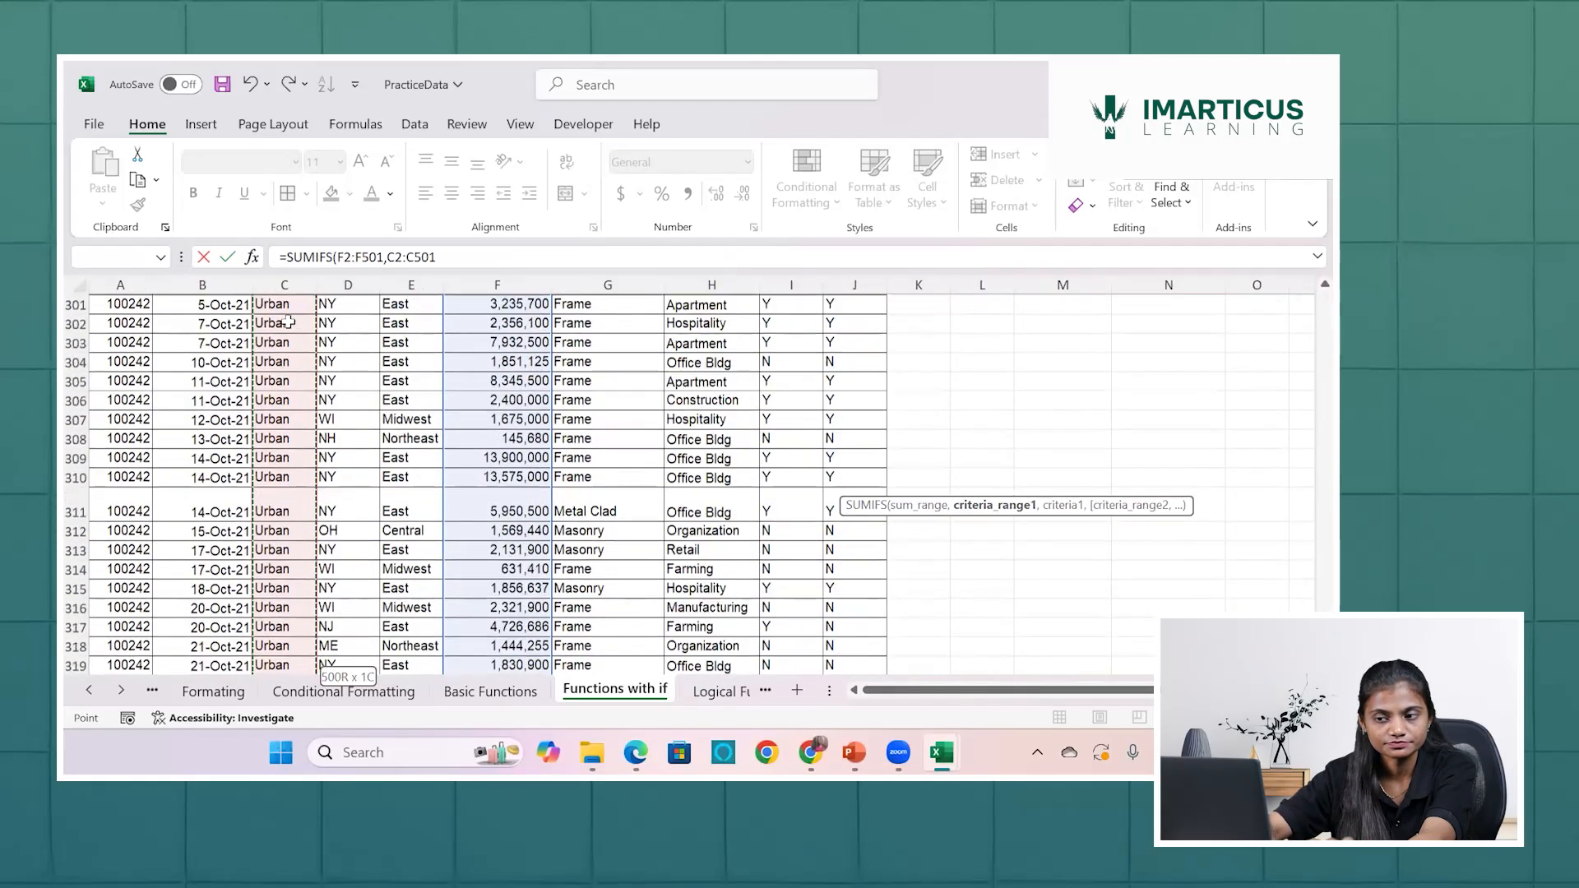
scroll(288, 321, up, 20)
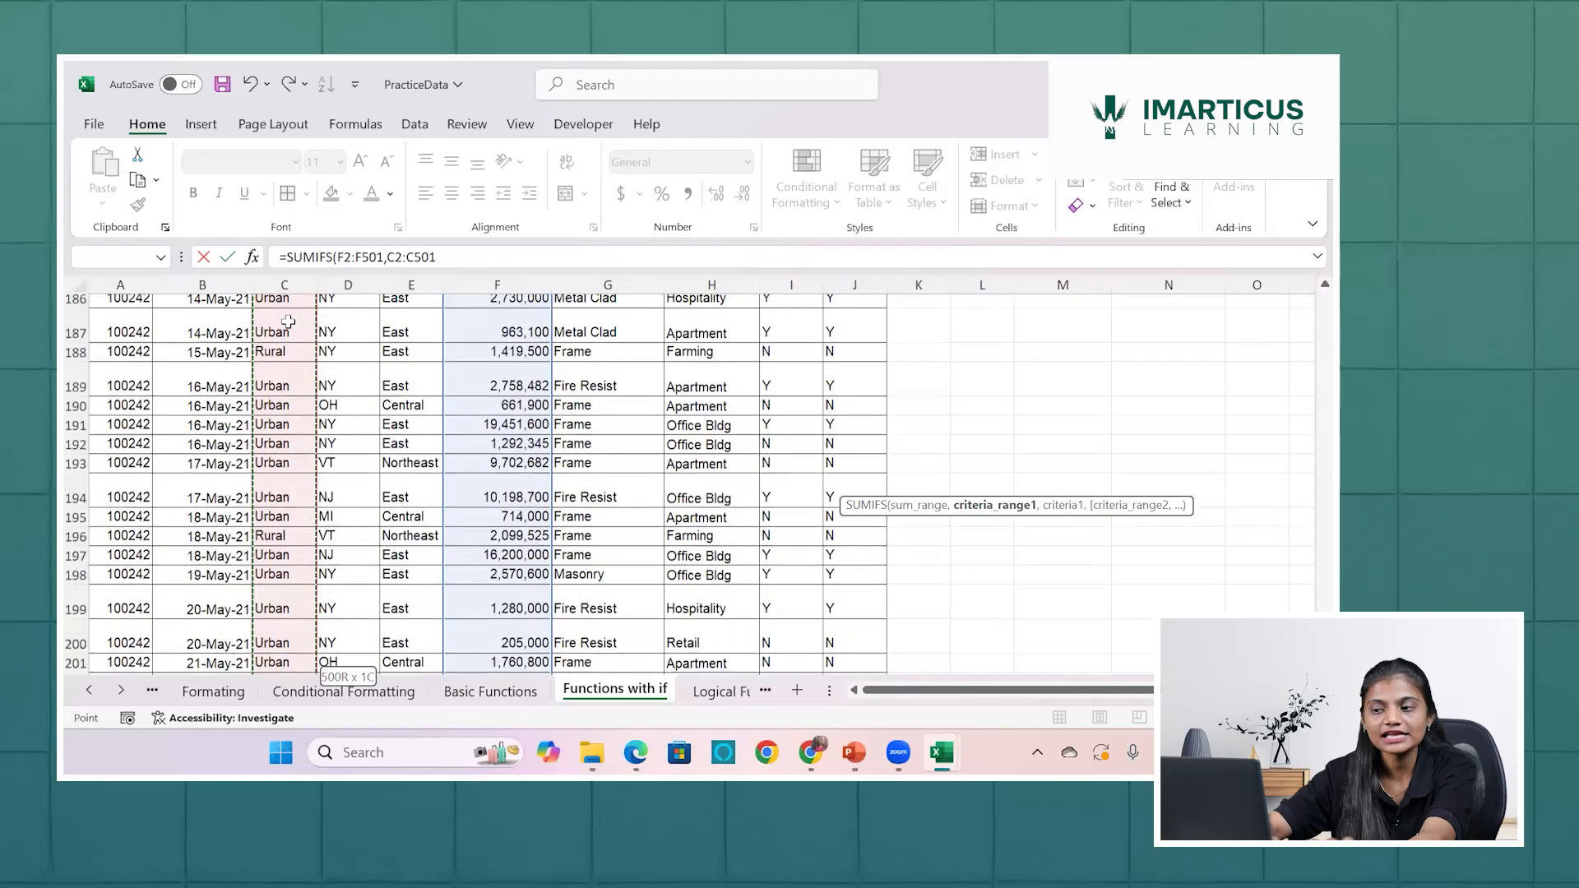
scroll(287, 322, up, 20)
scroll(288, 321, right, 8)
scroll(288, 322, left, 2)
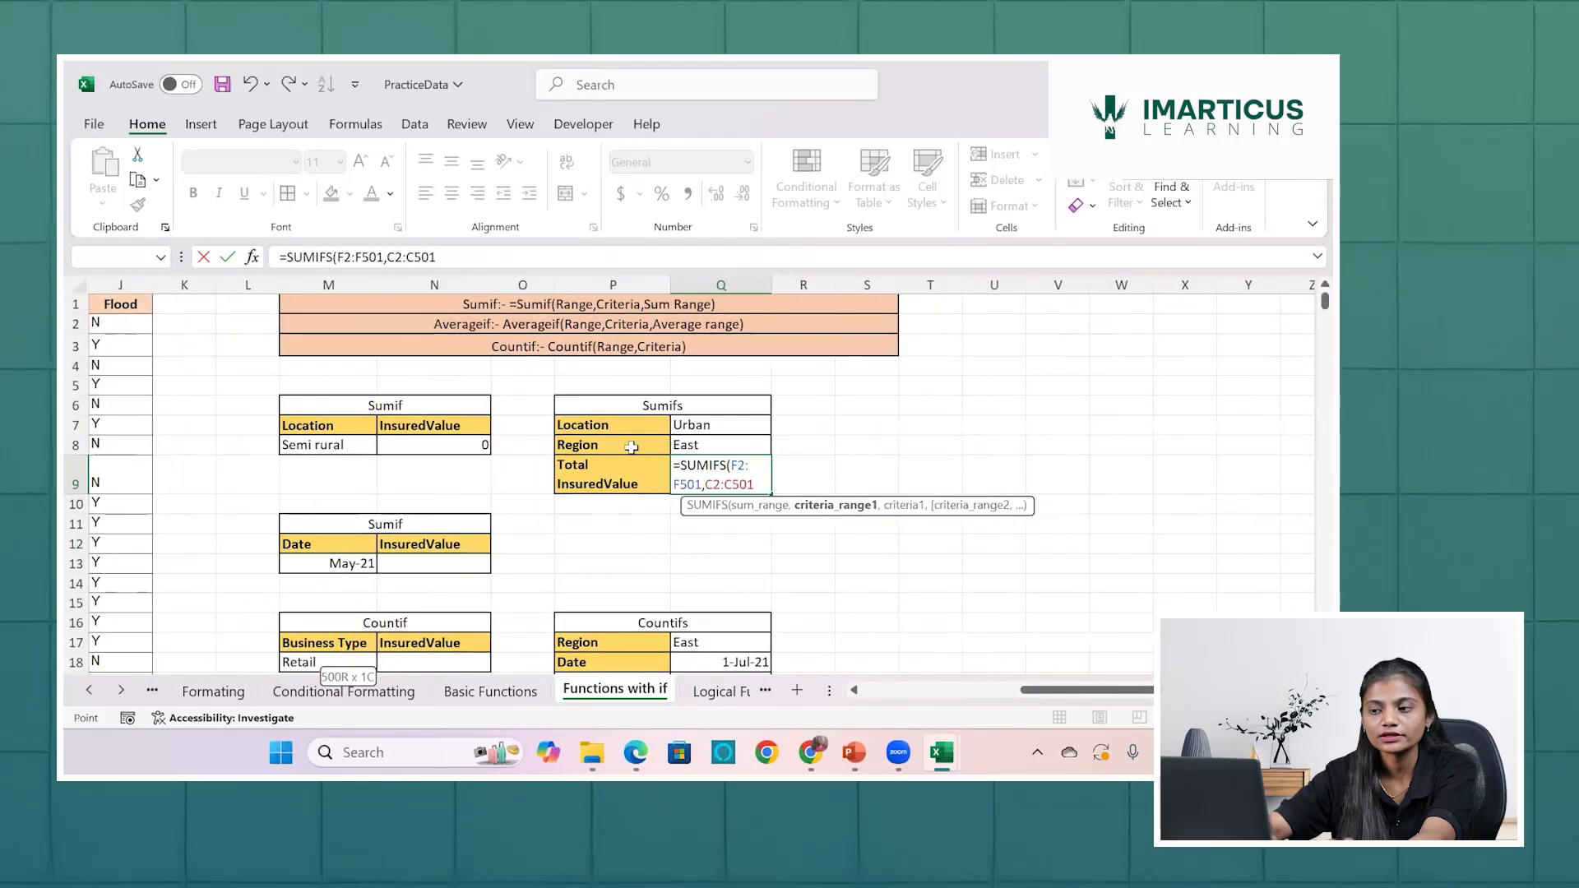
text(,)
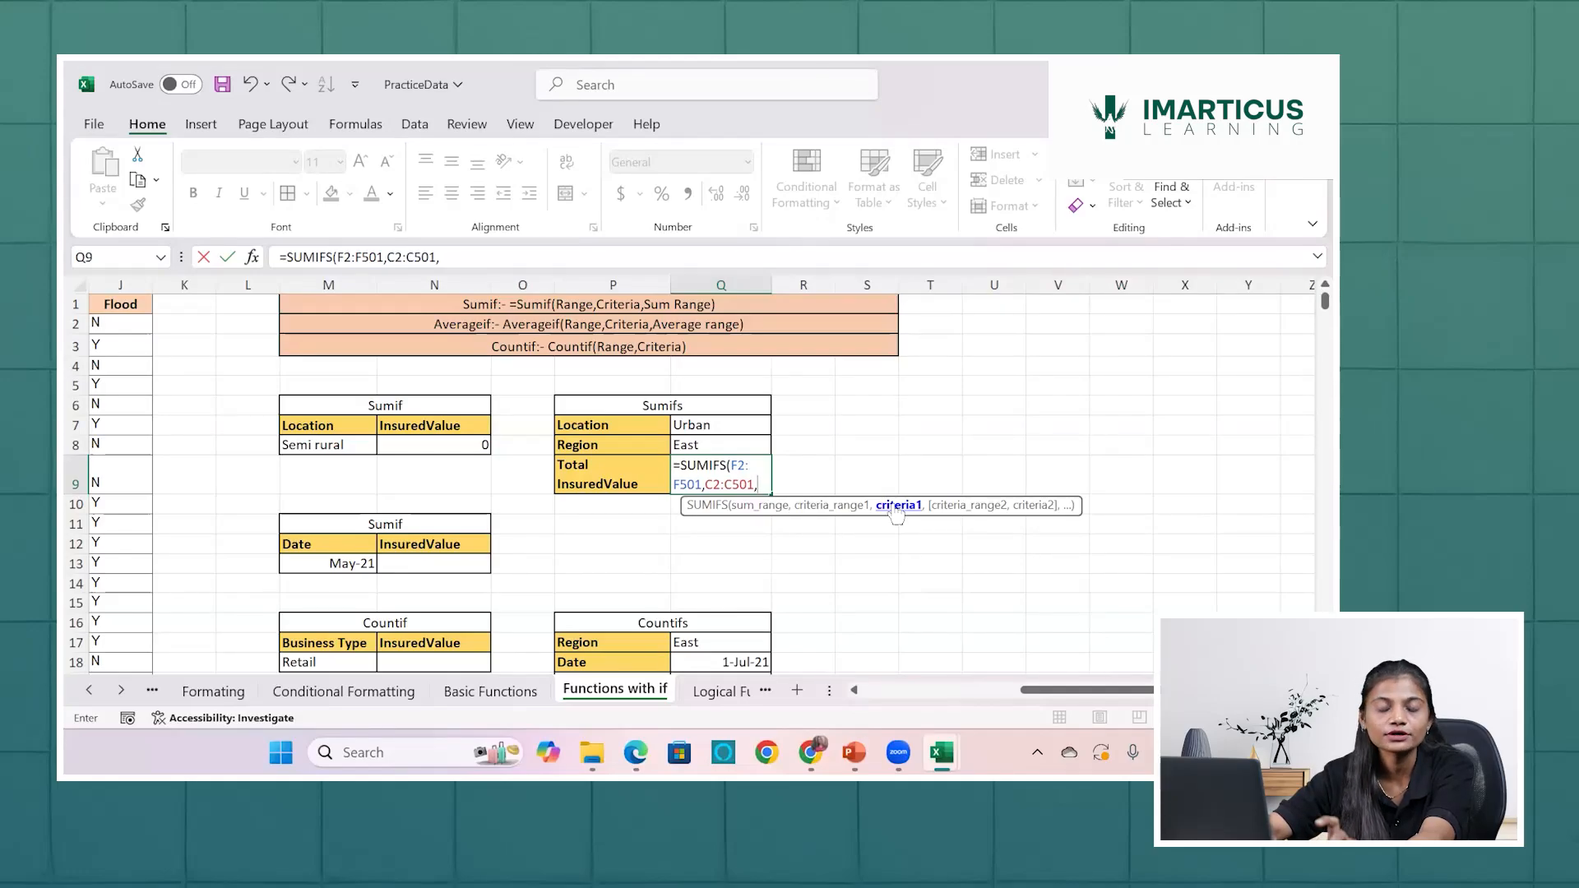
click(708, 425)
key(BackSpace)
key(BackSpace)
key(BackSpace)
key(BackSpace)
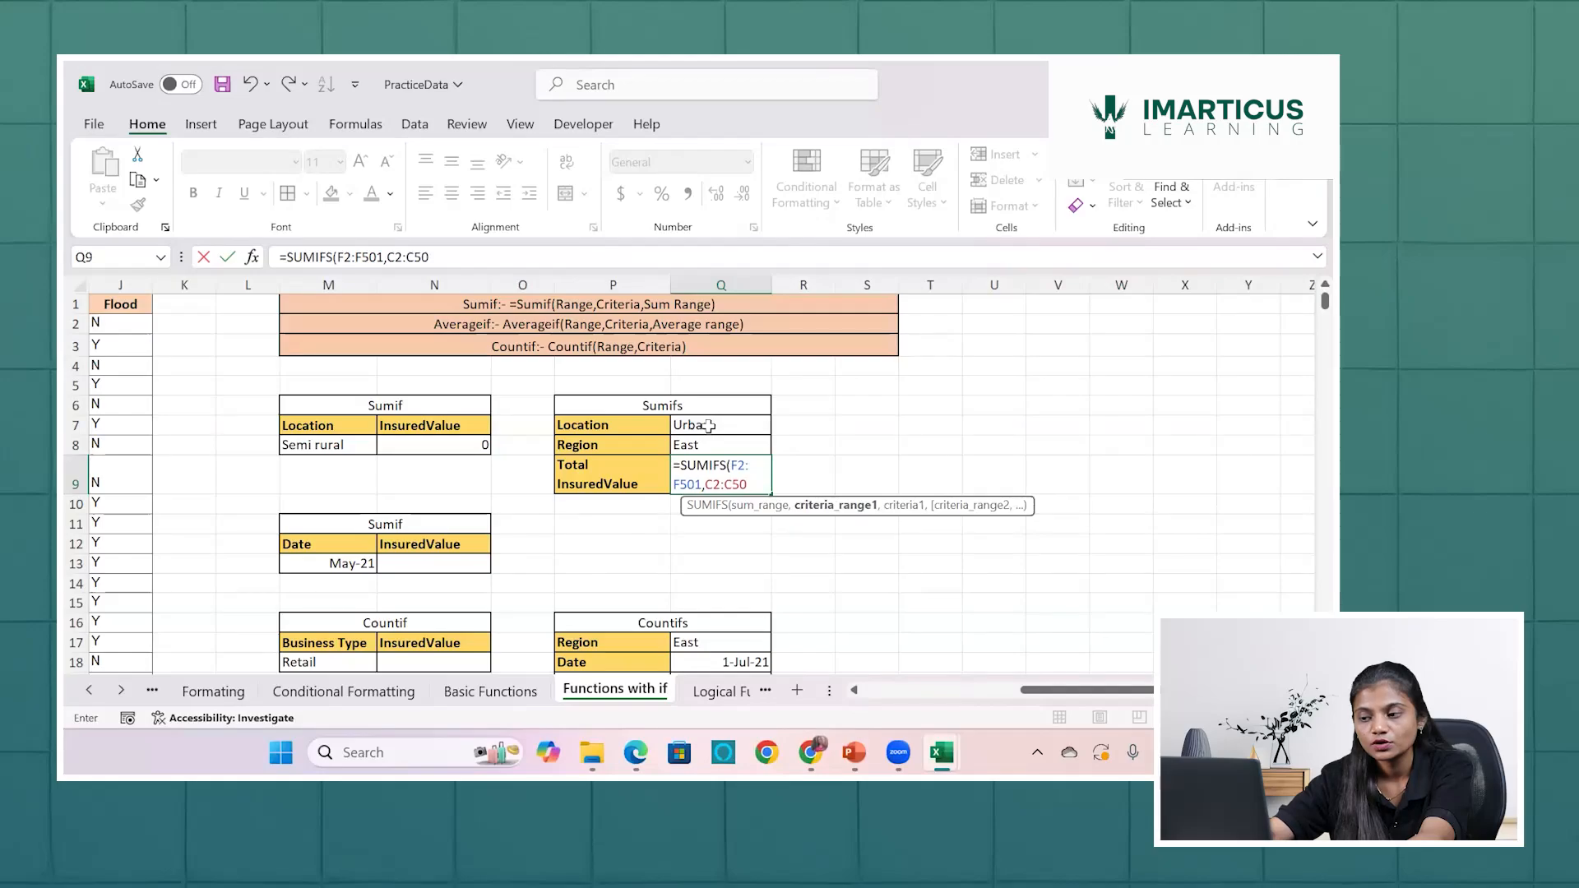
text(1,)
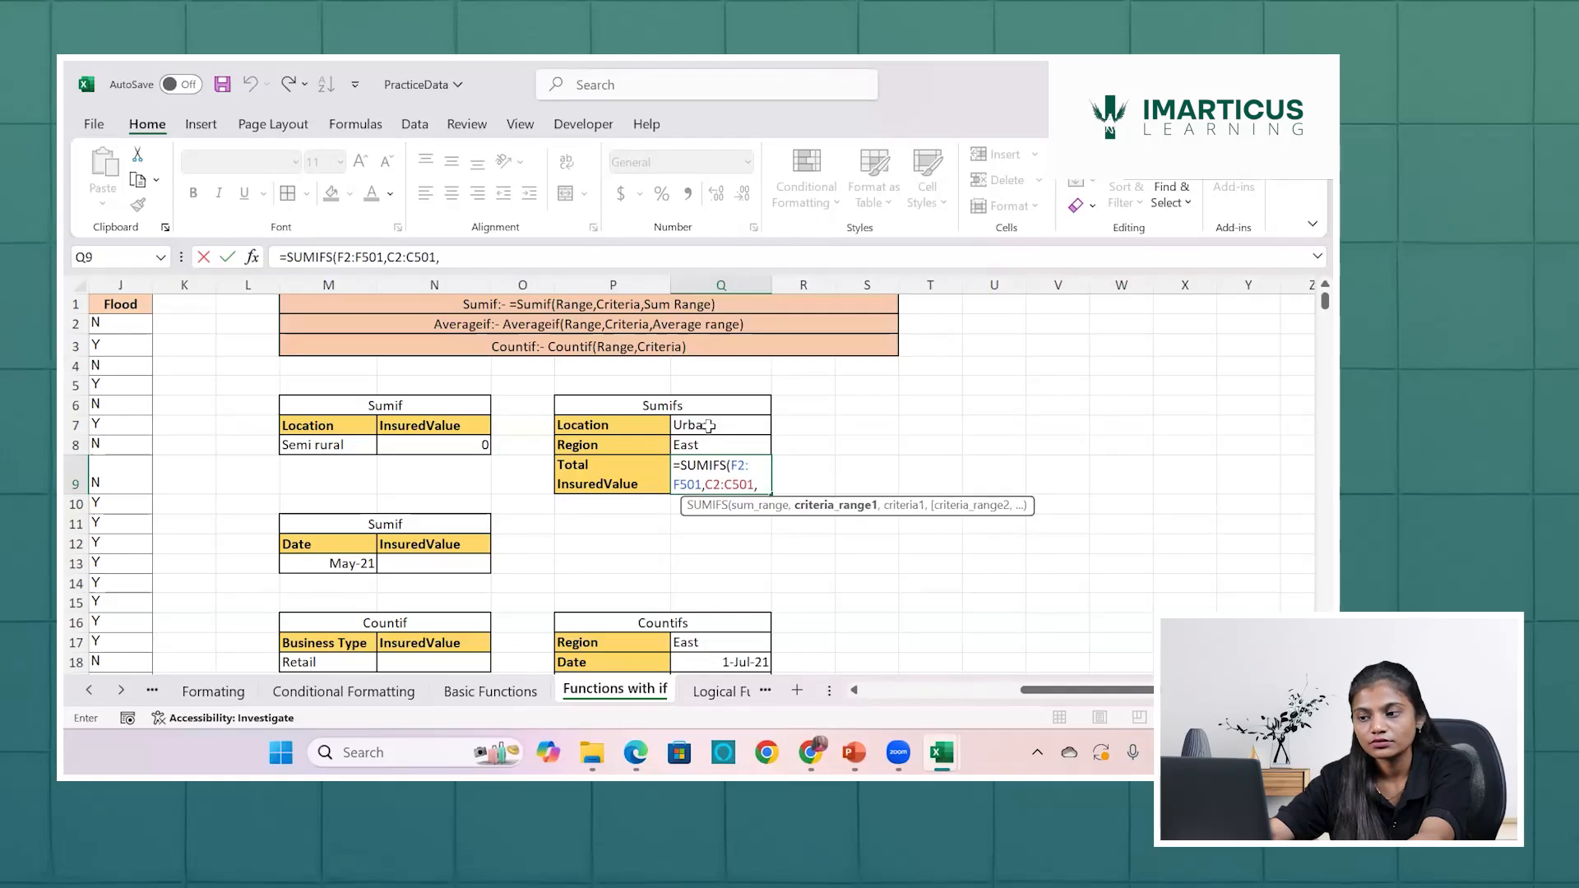
Enter "Urban" as the first criterion and complete the SUMIFS formula in Q9.
text("Ur)
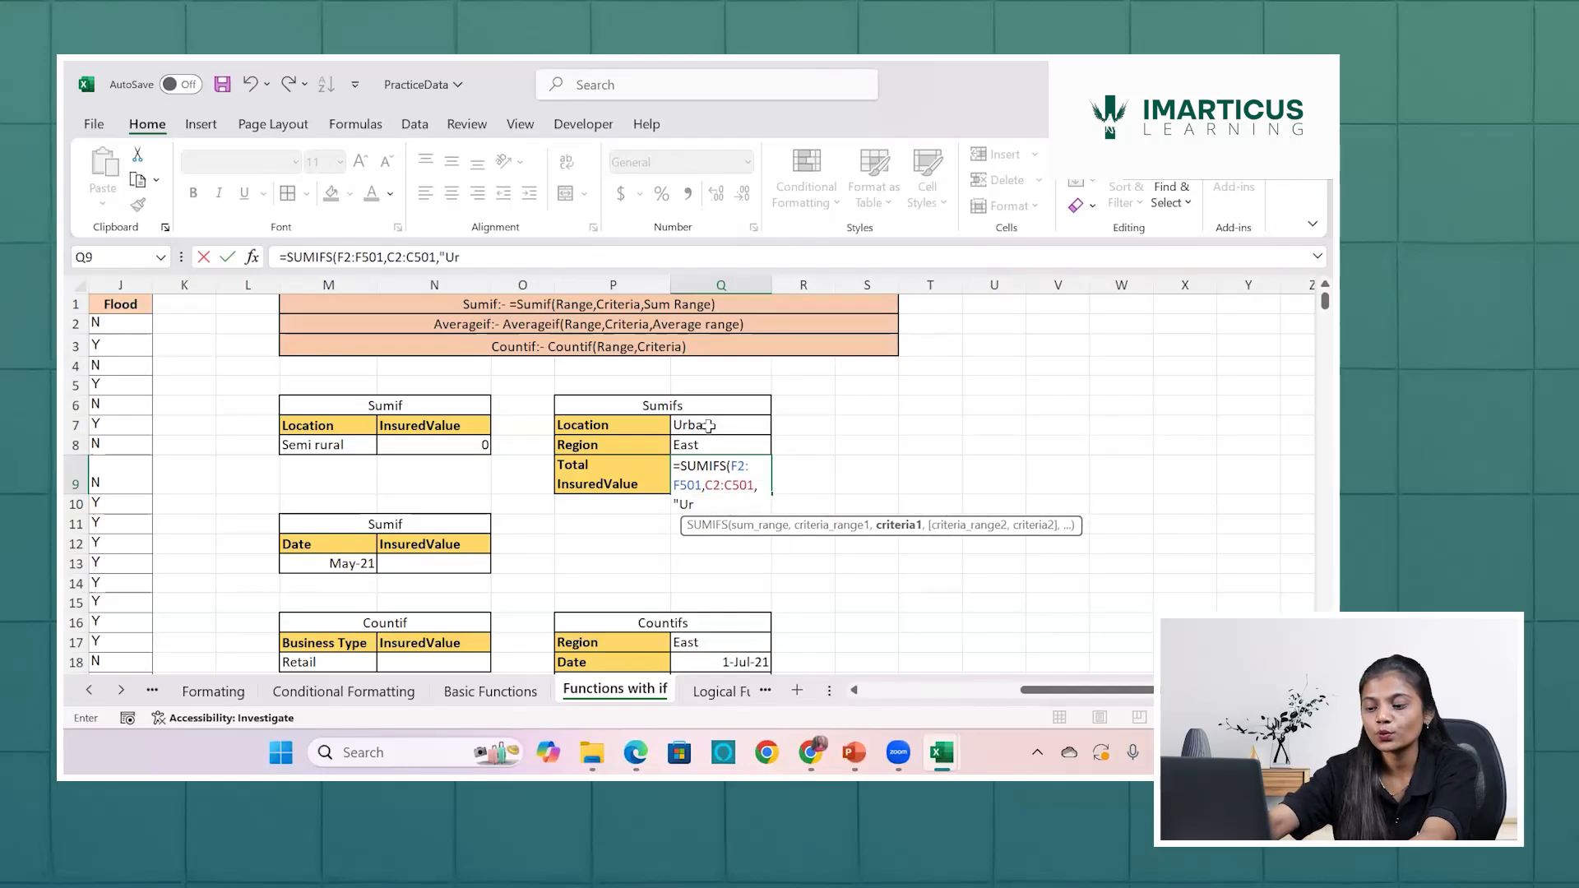
text(ban)
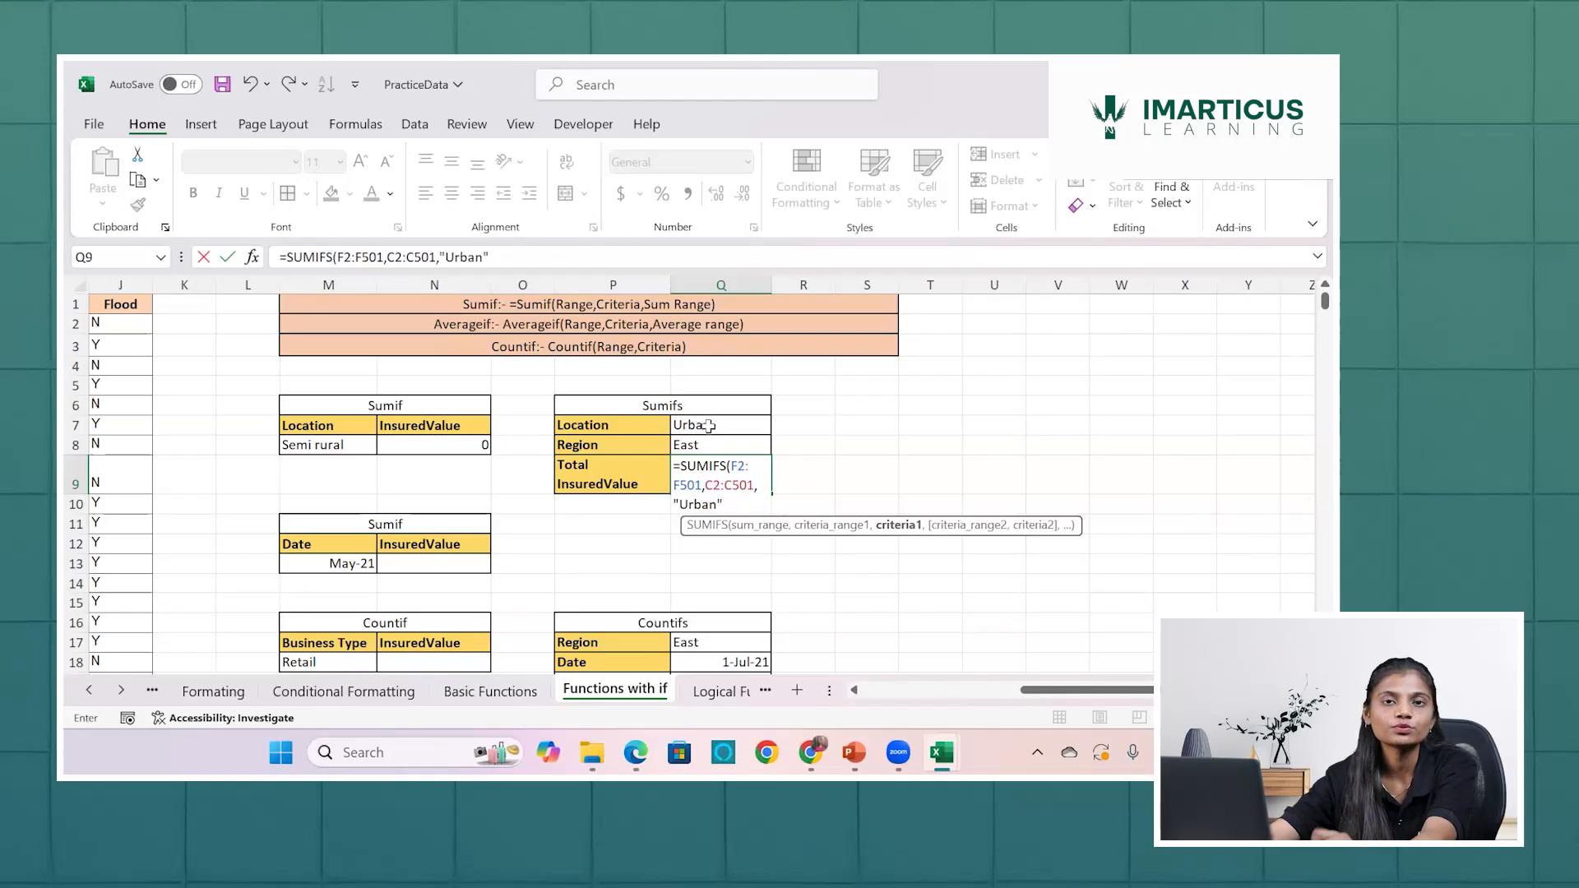
text())
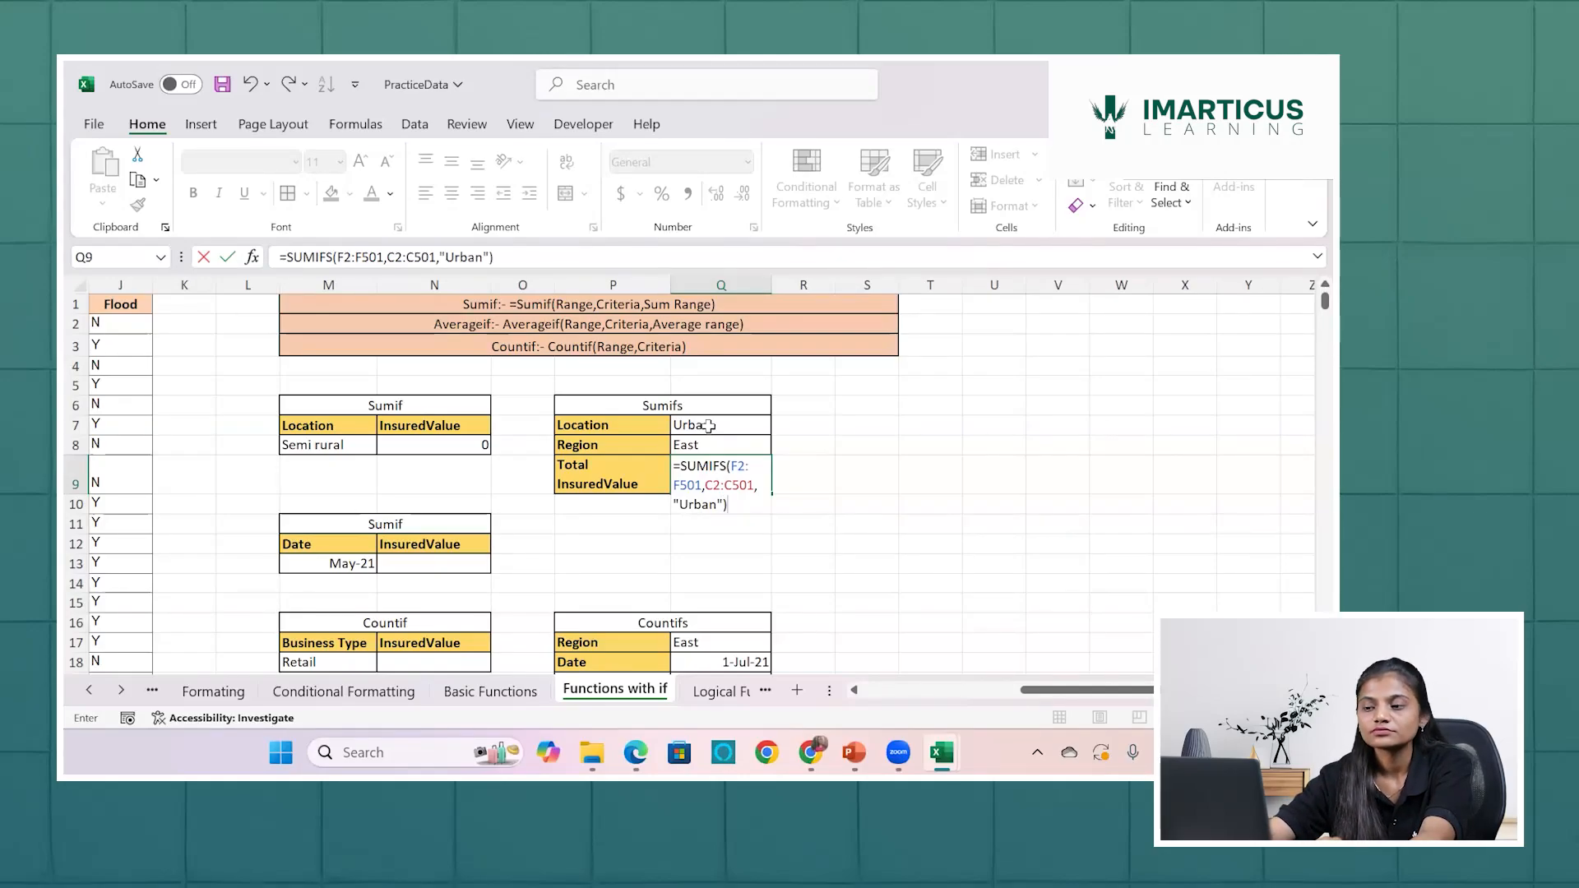
key(Return)
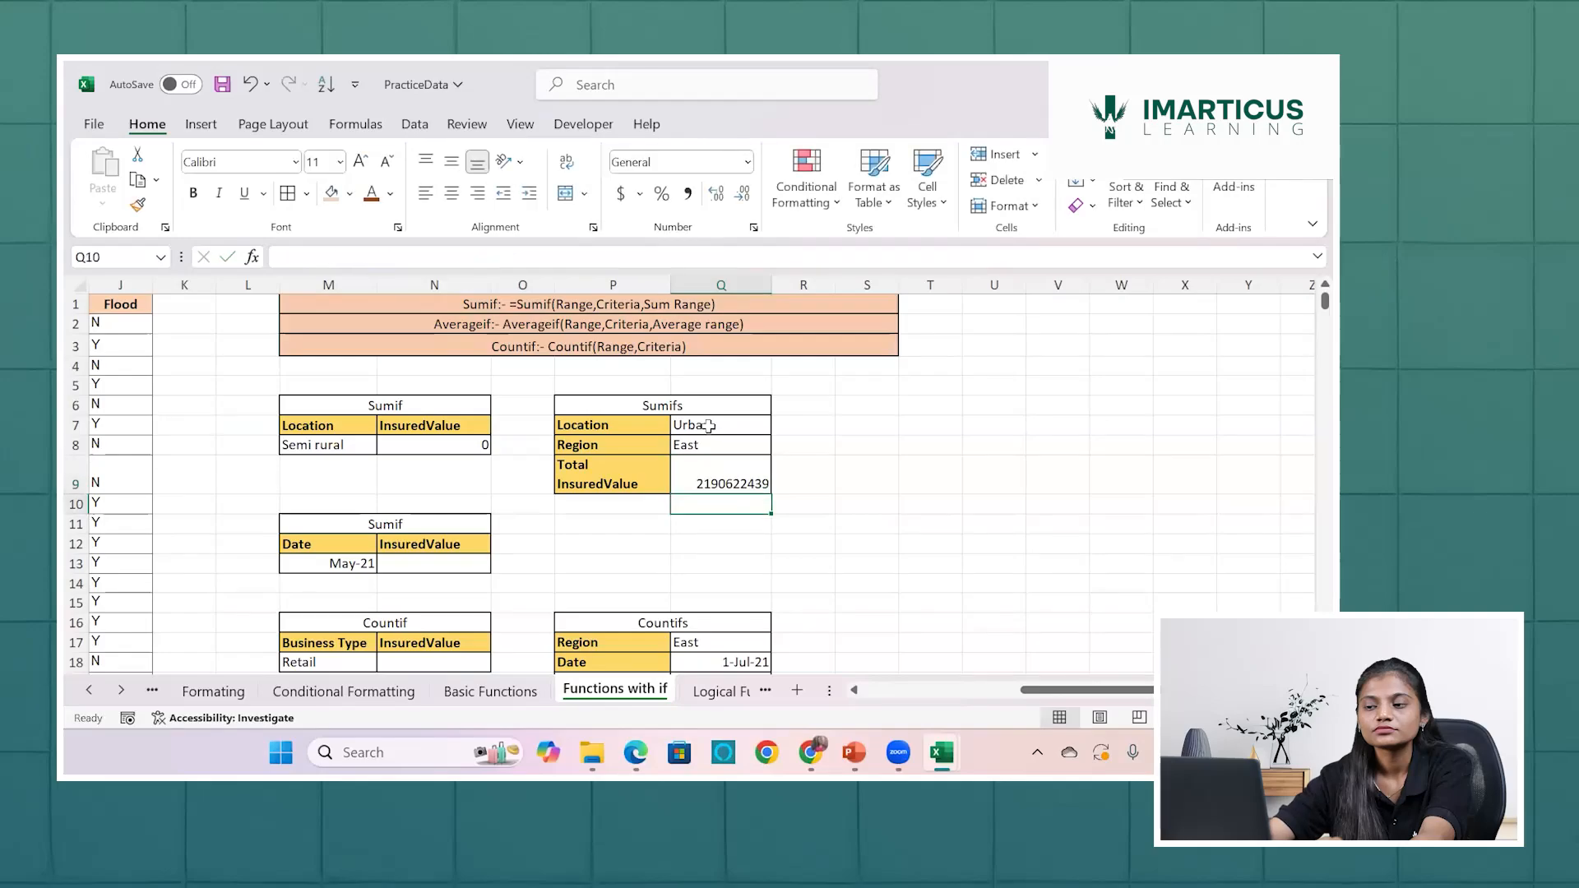
click(733, 468)
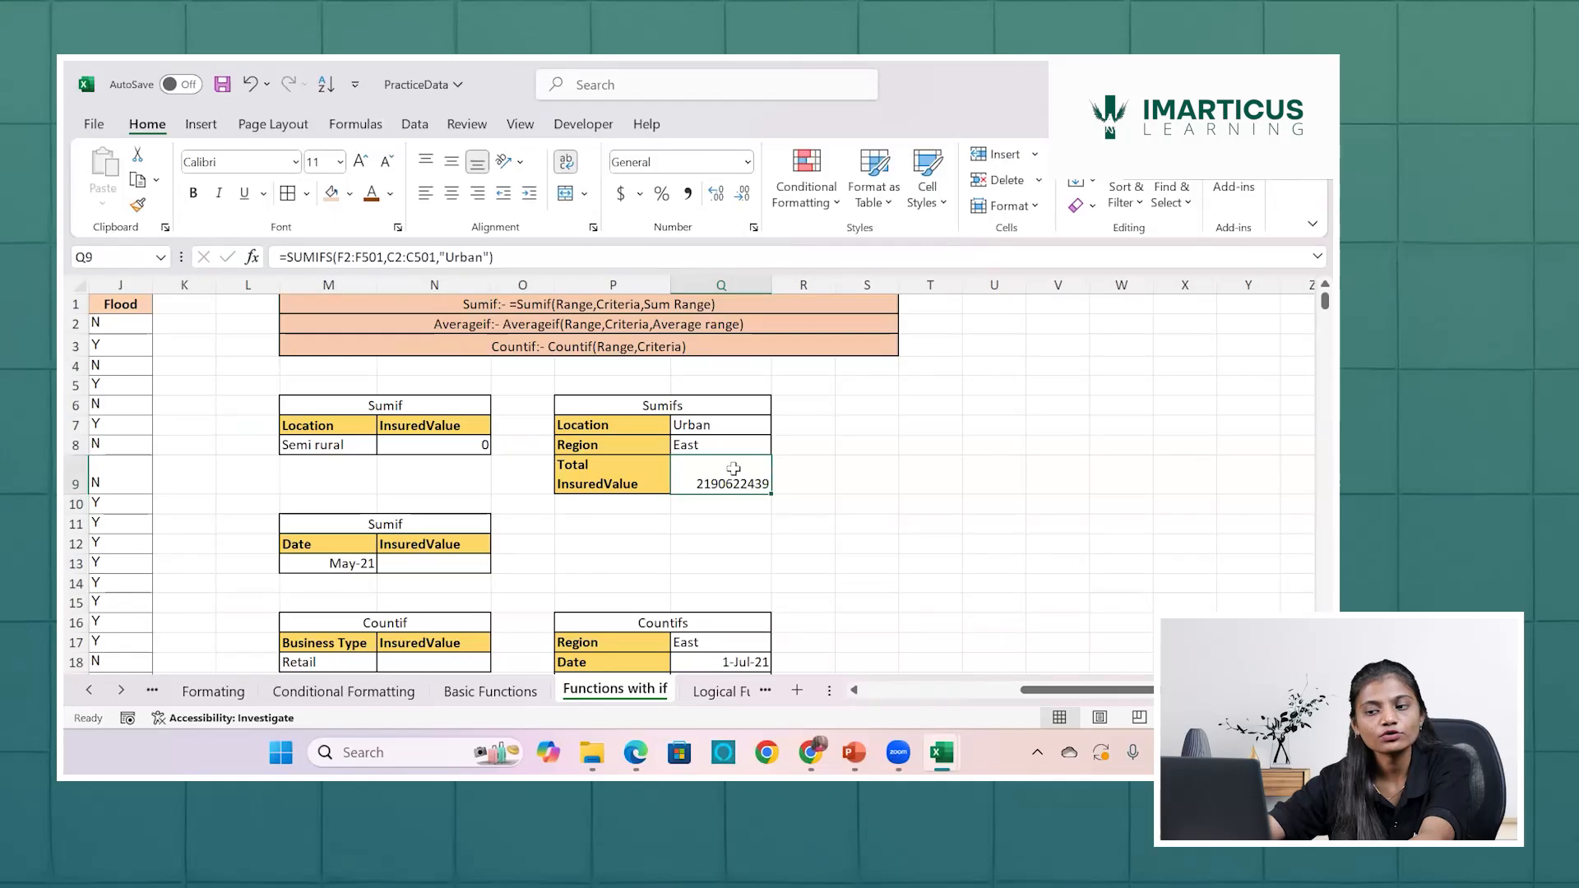
Change the location in cell M8 of the Sumif table to Urban.
click(351, 447)
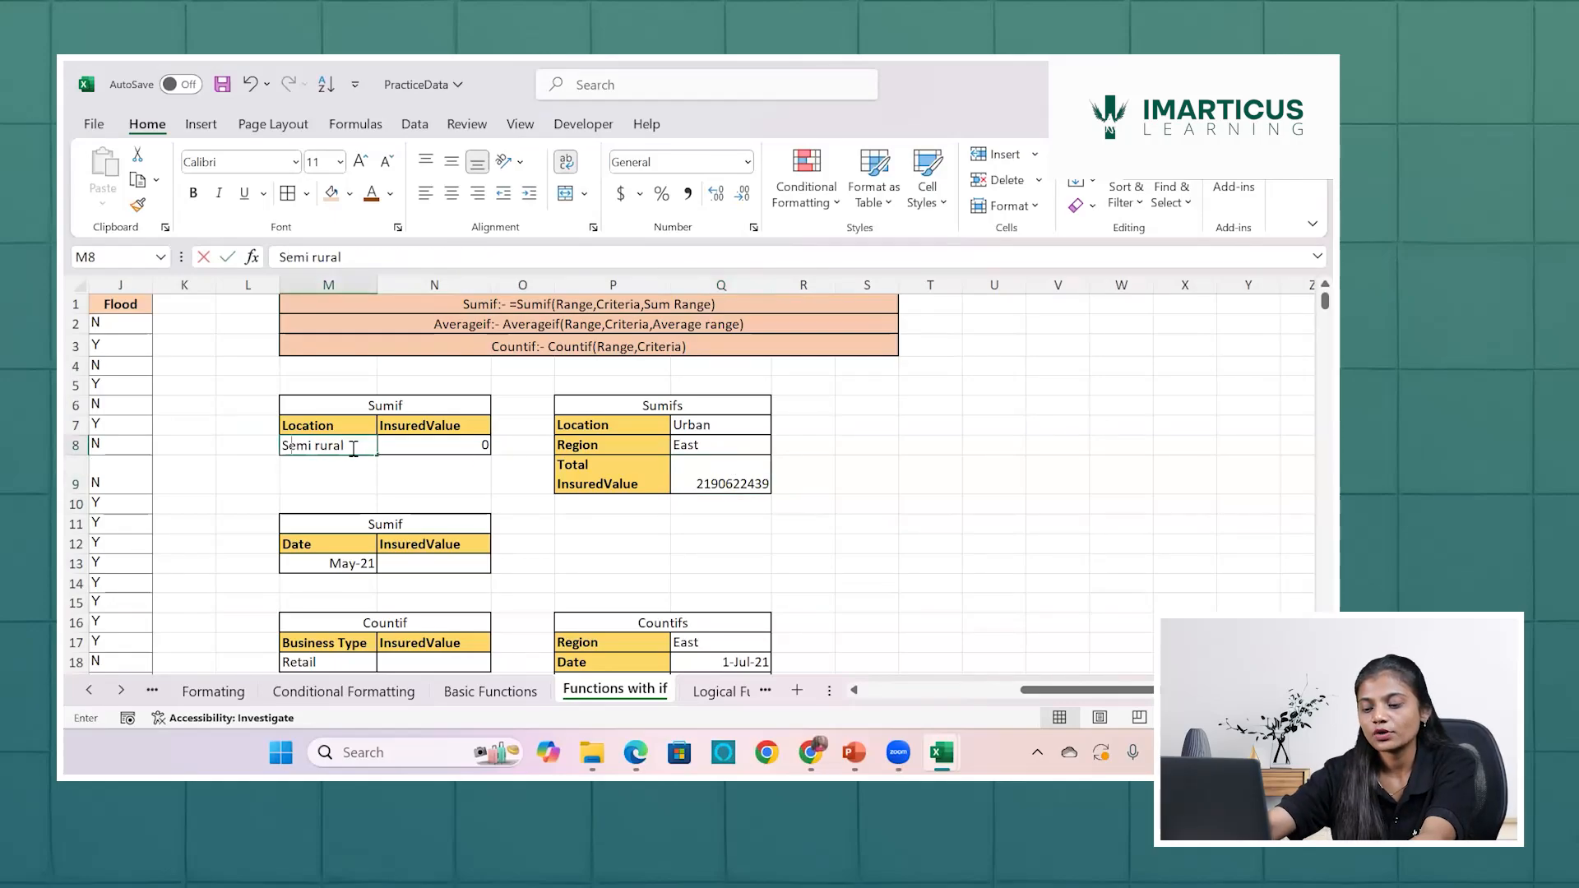
text(Urab)
key(BackSpace)
key(BackSpace)
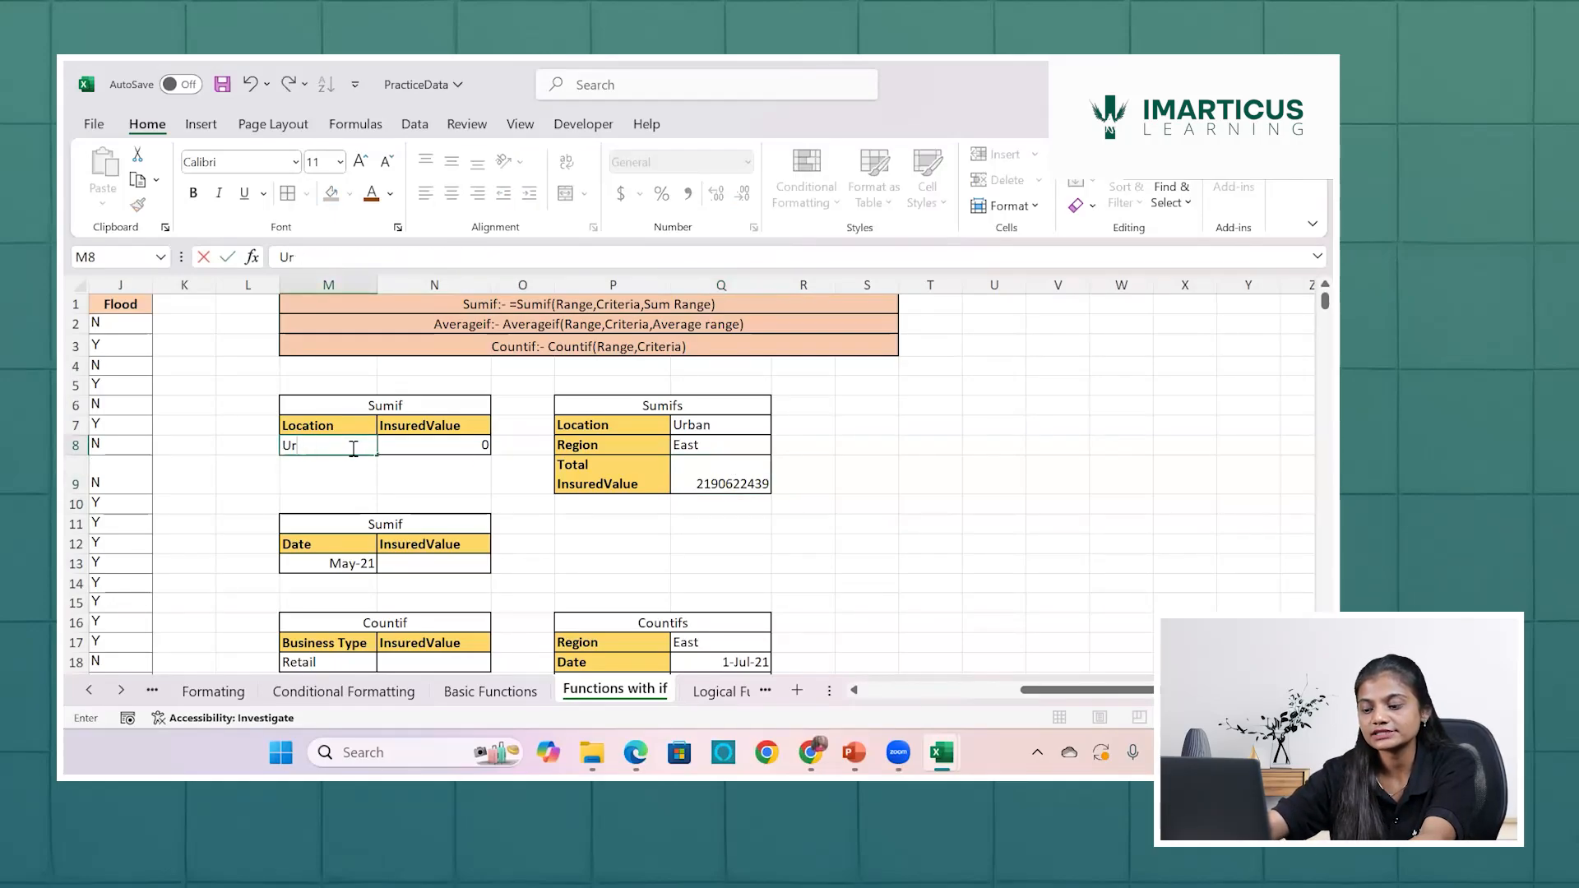
text(ban)
key(Return)
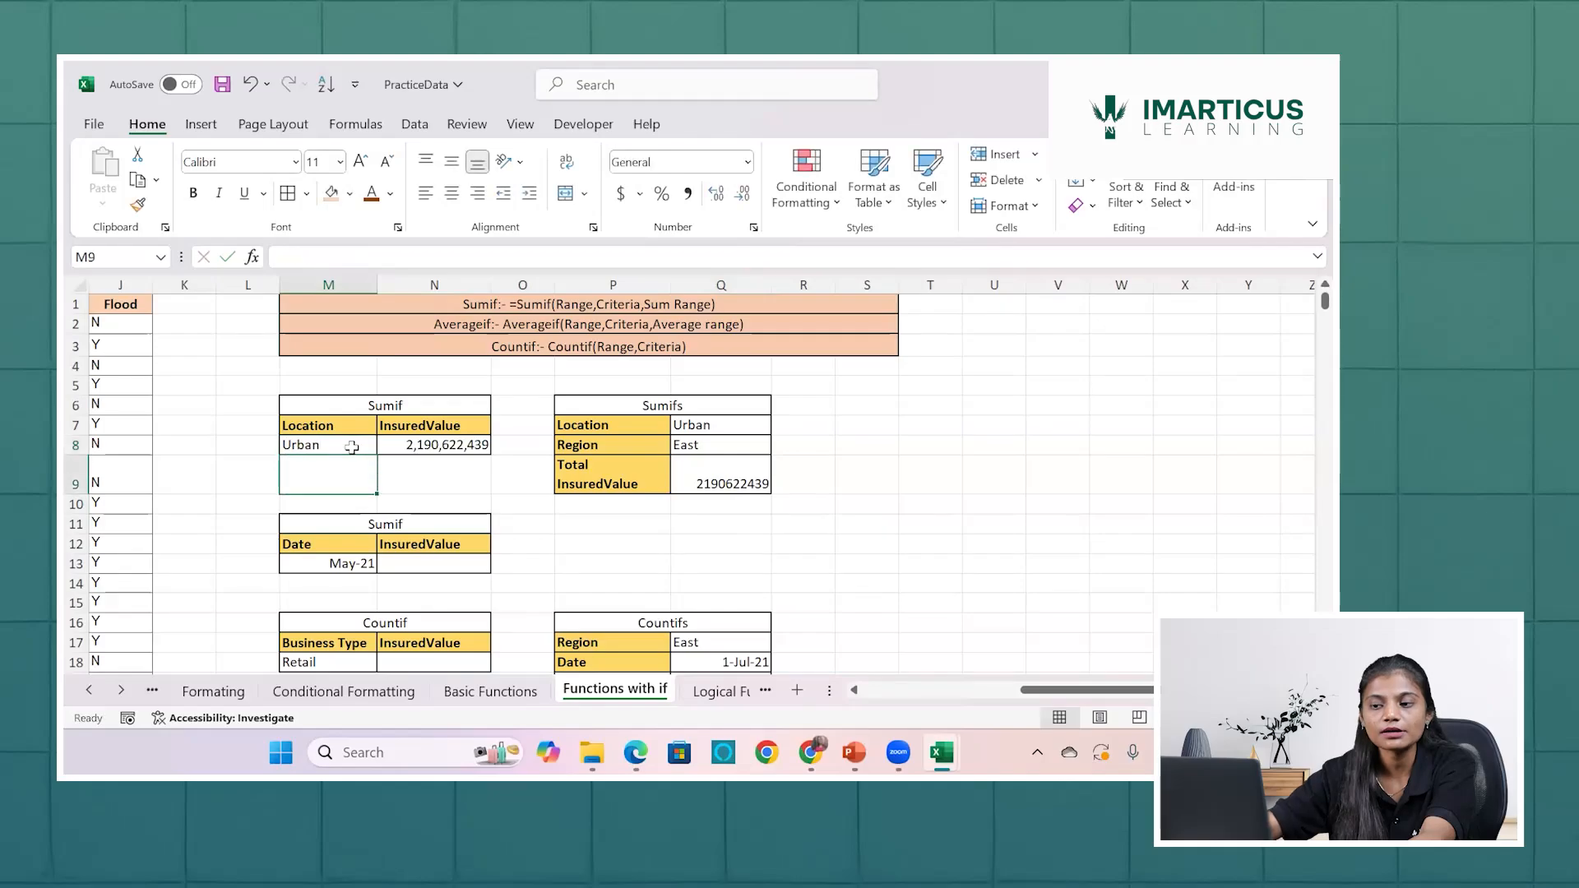
Copy the number formatting of the Sumif insured value in N8 to the Sumifs total in Q9.
click(414, 445)
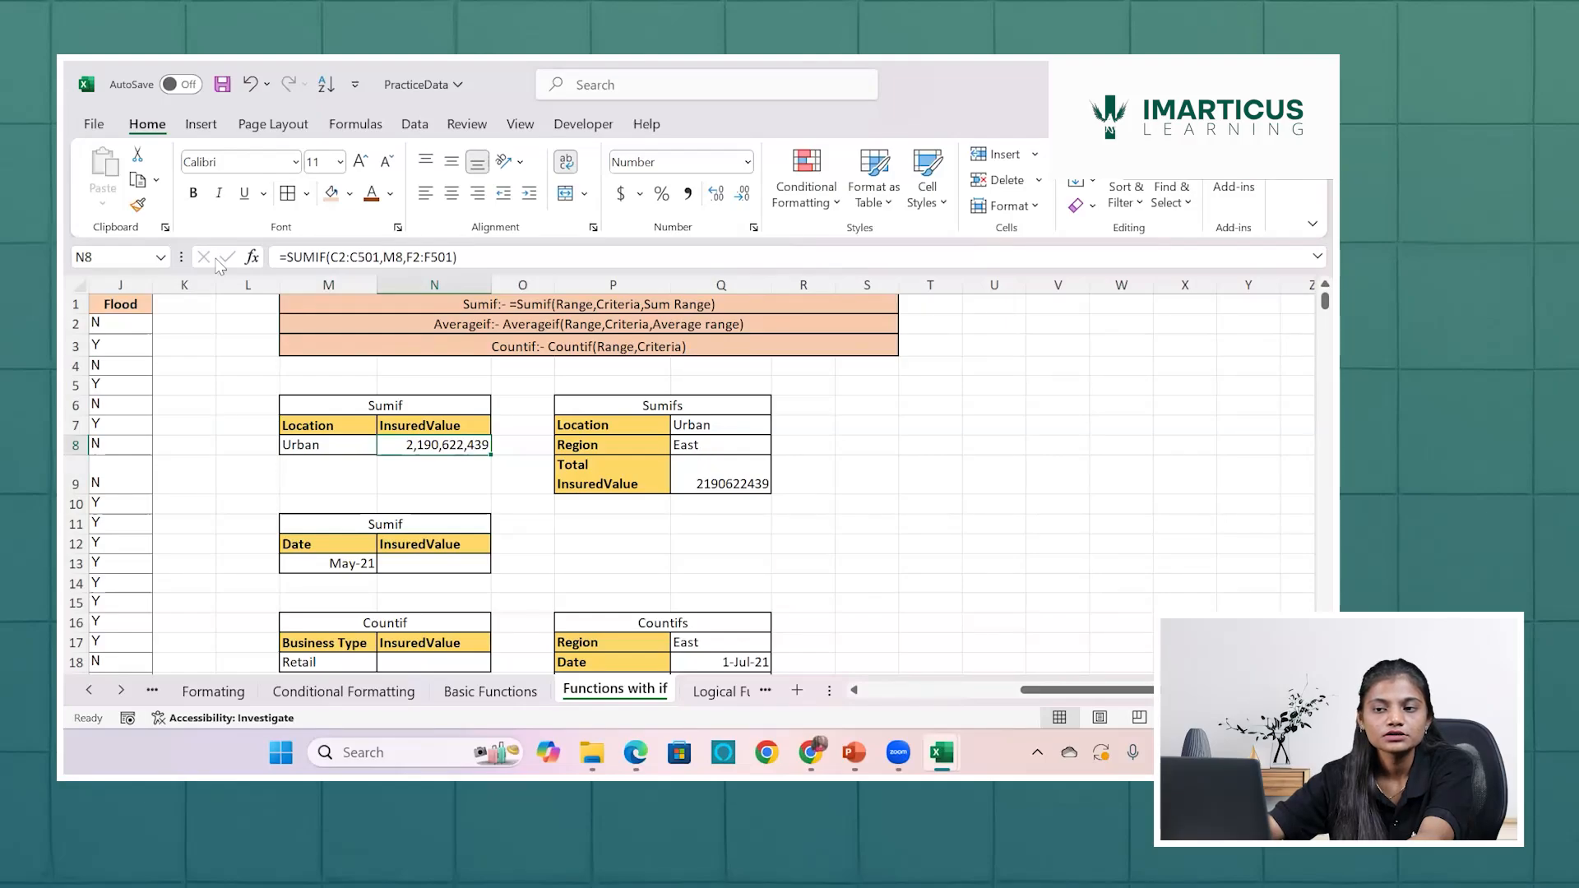
click(138, 205)
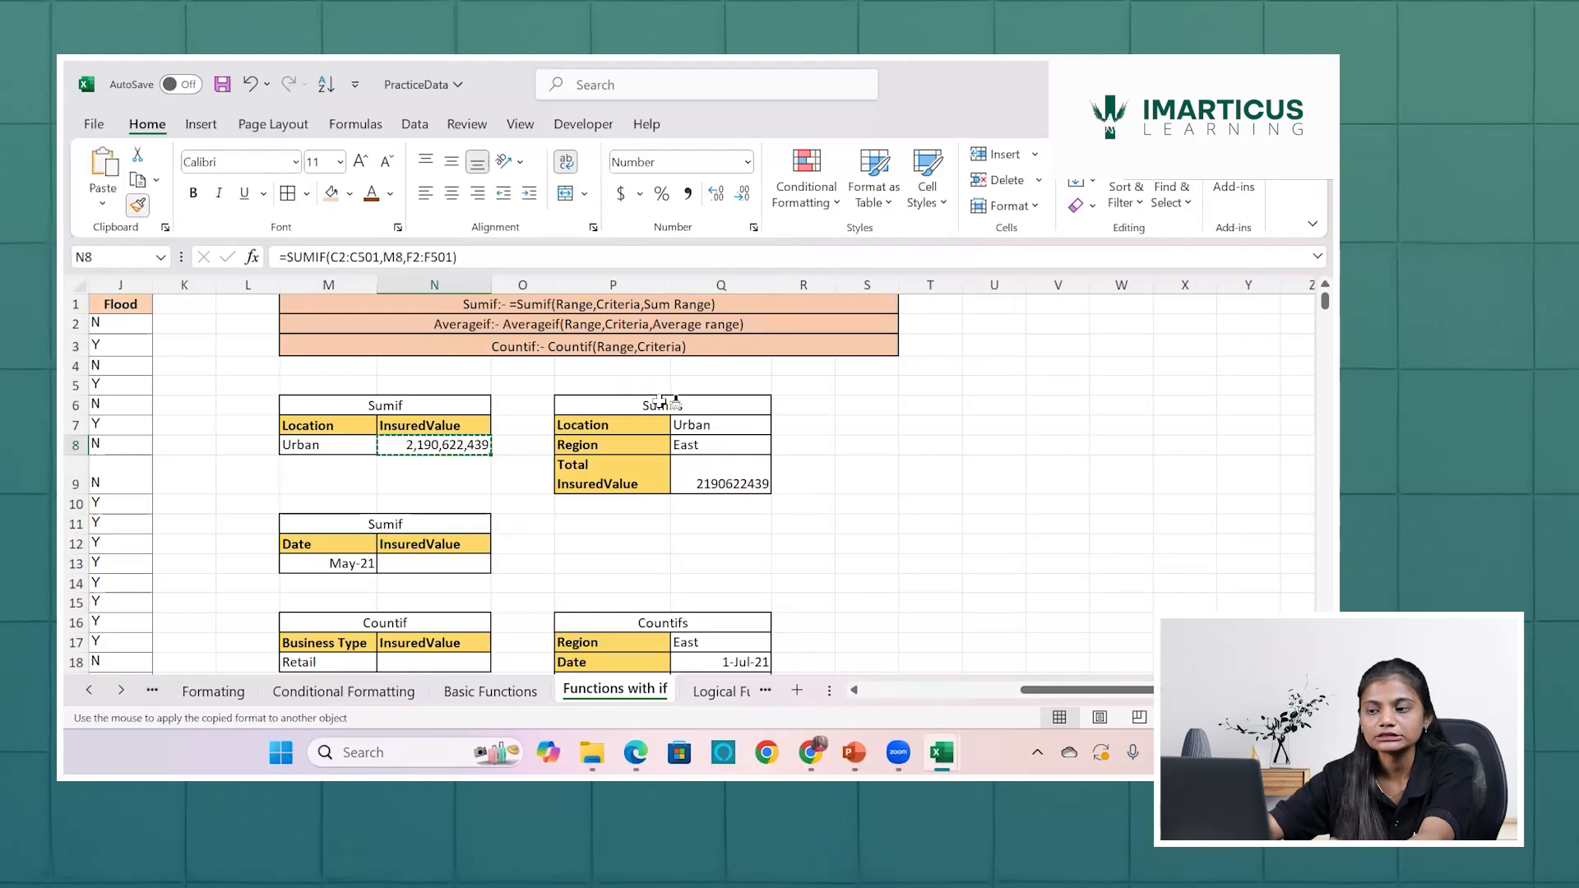
click(727, 475)
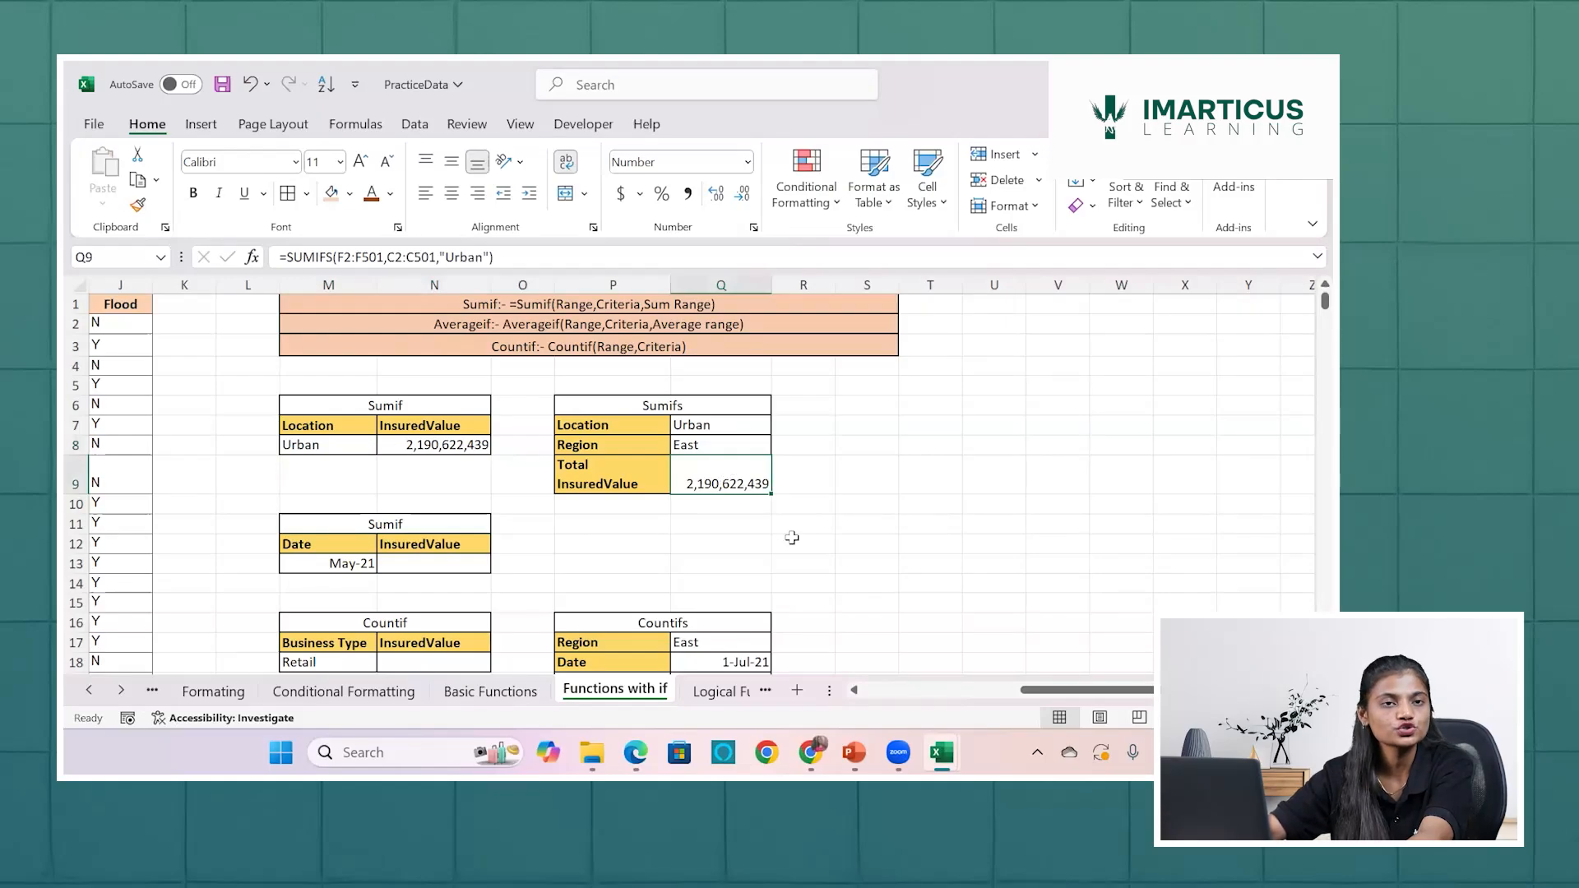
Add the Region range E2:E501 as the second criteria range after "Urban" in the Q9 SUMIFS formula.
click(337, 445)
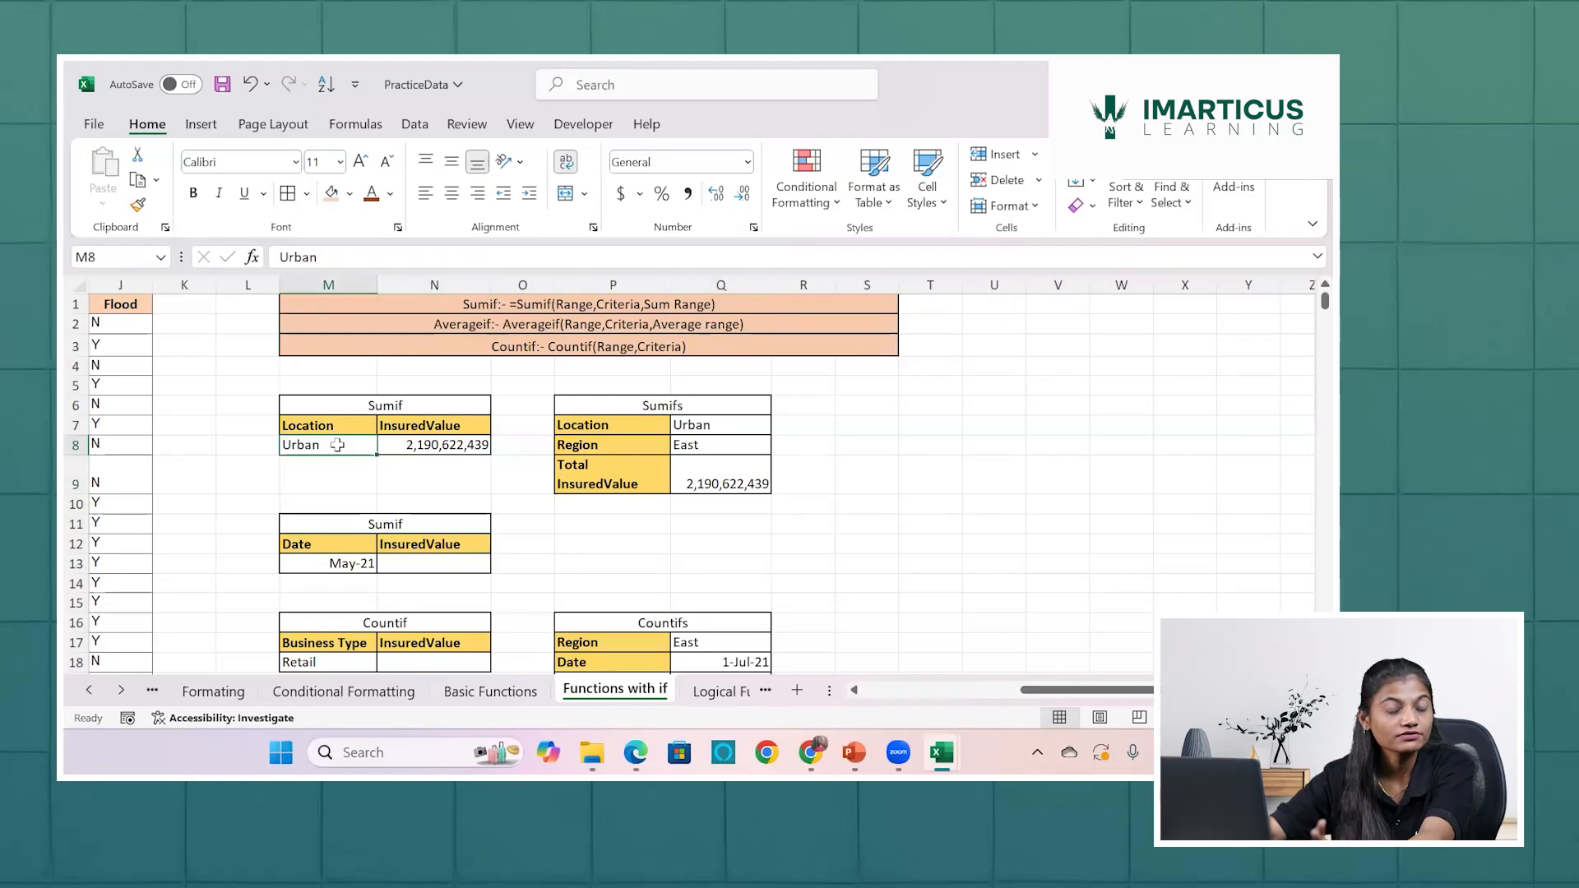
click(703, 425)
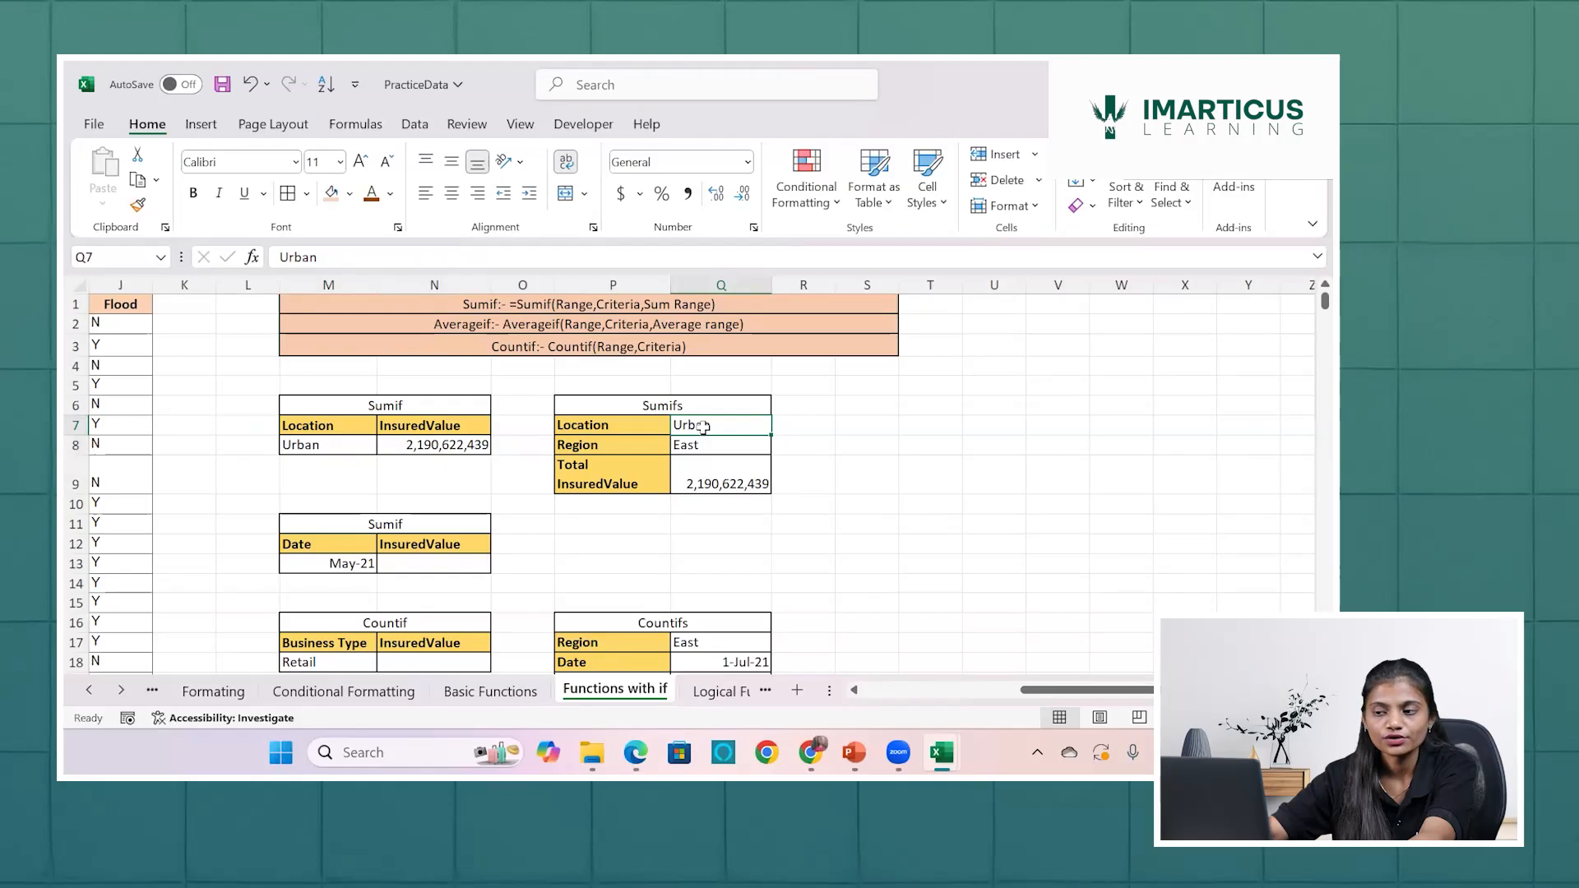
double_click(749, 484)
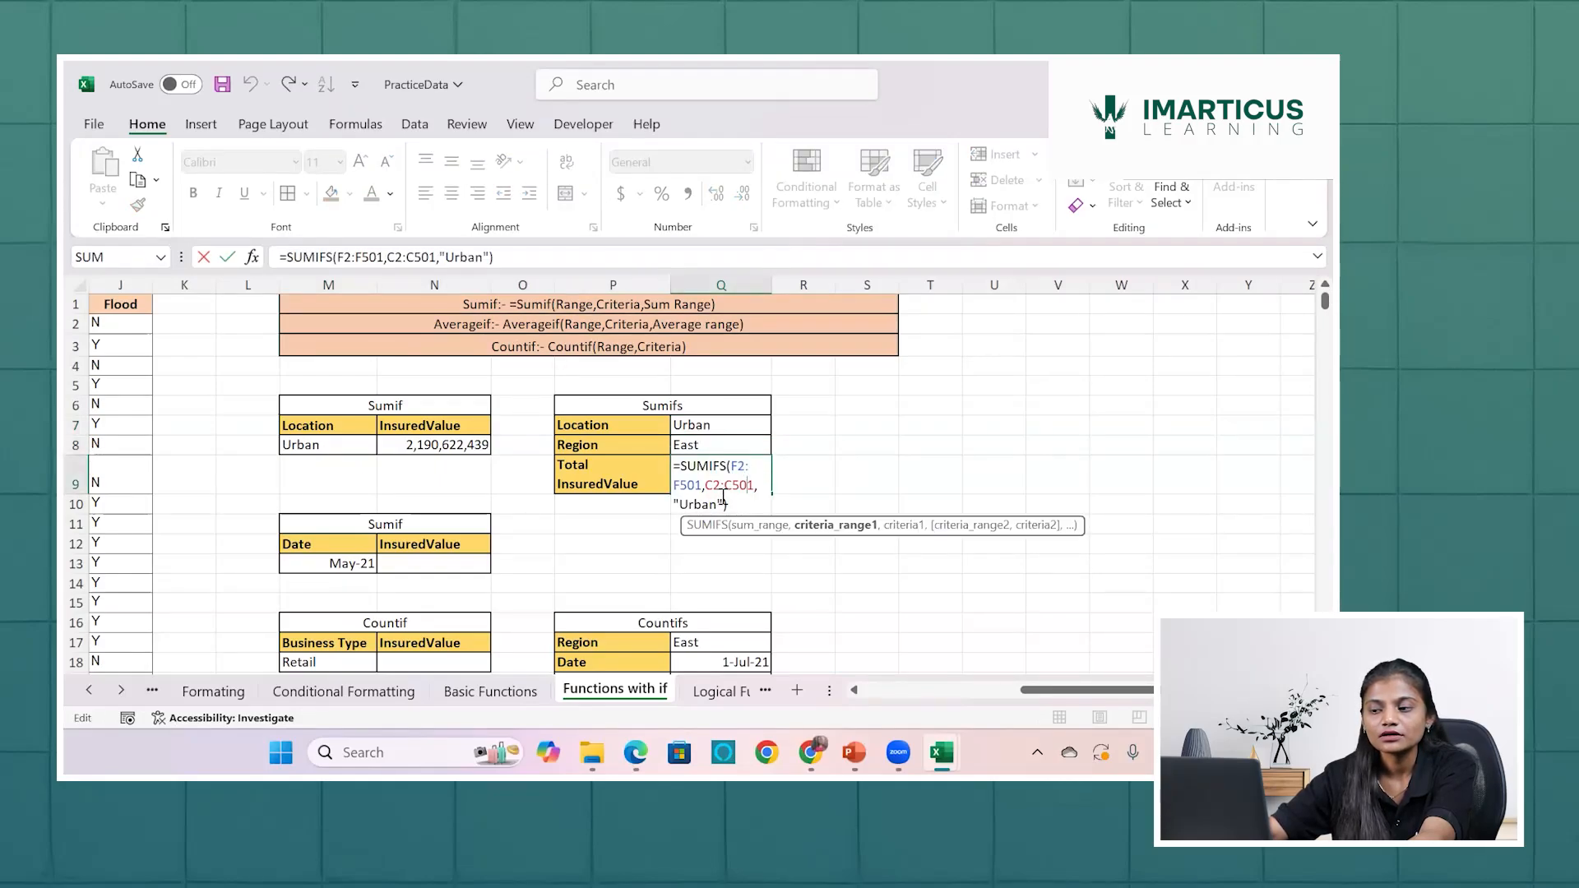
click(723, 498)
text(,)
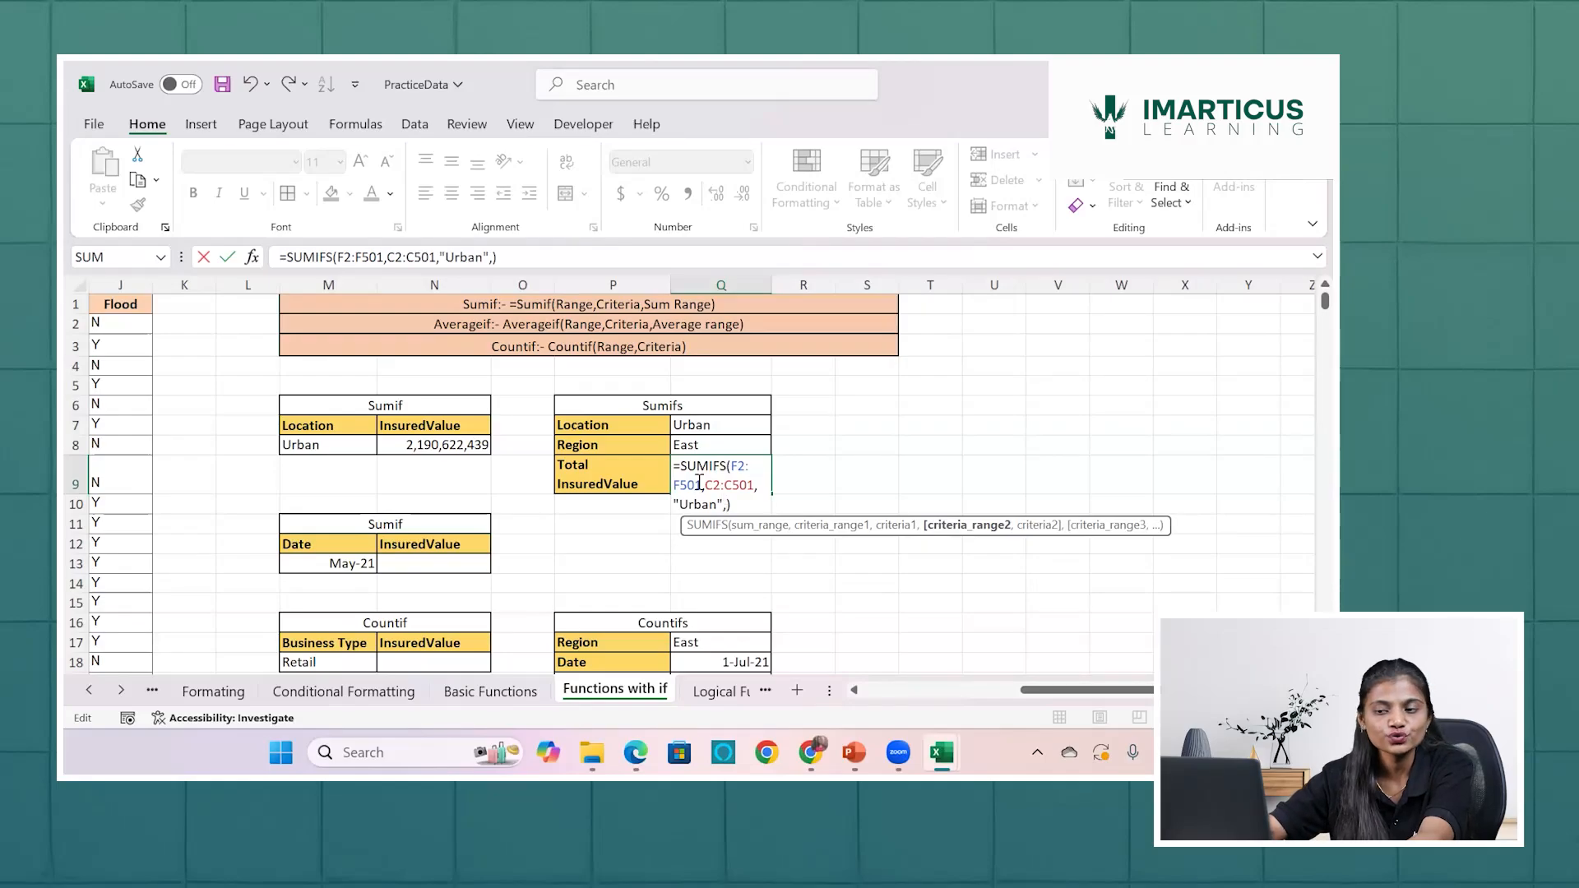
scroll(446, 505, left, 5)
scroll(447, 505, left, 3)
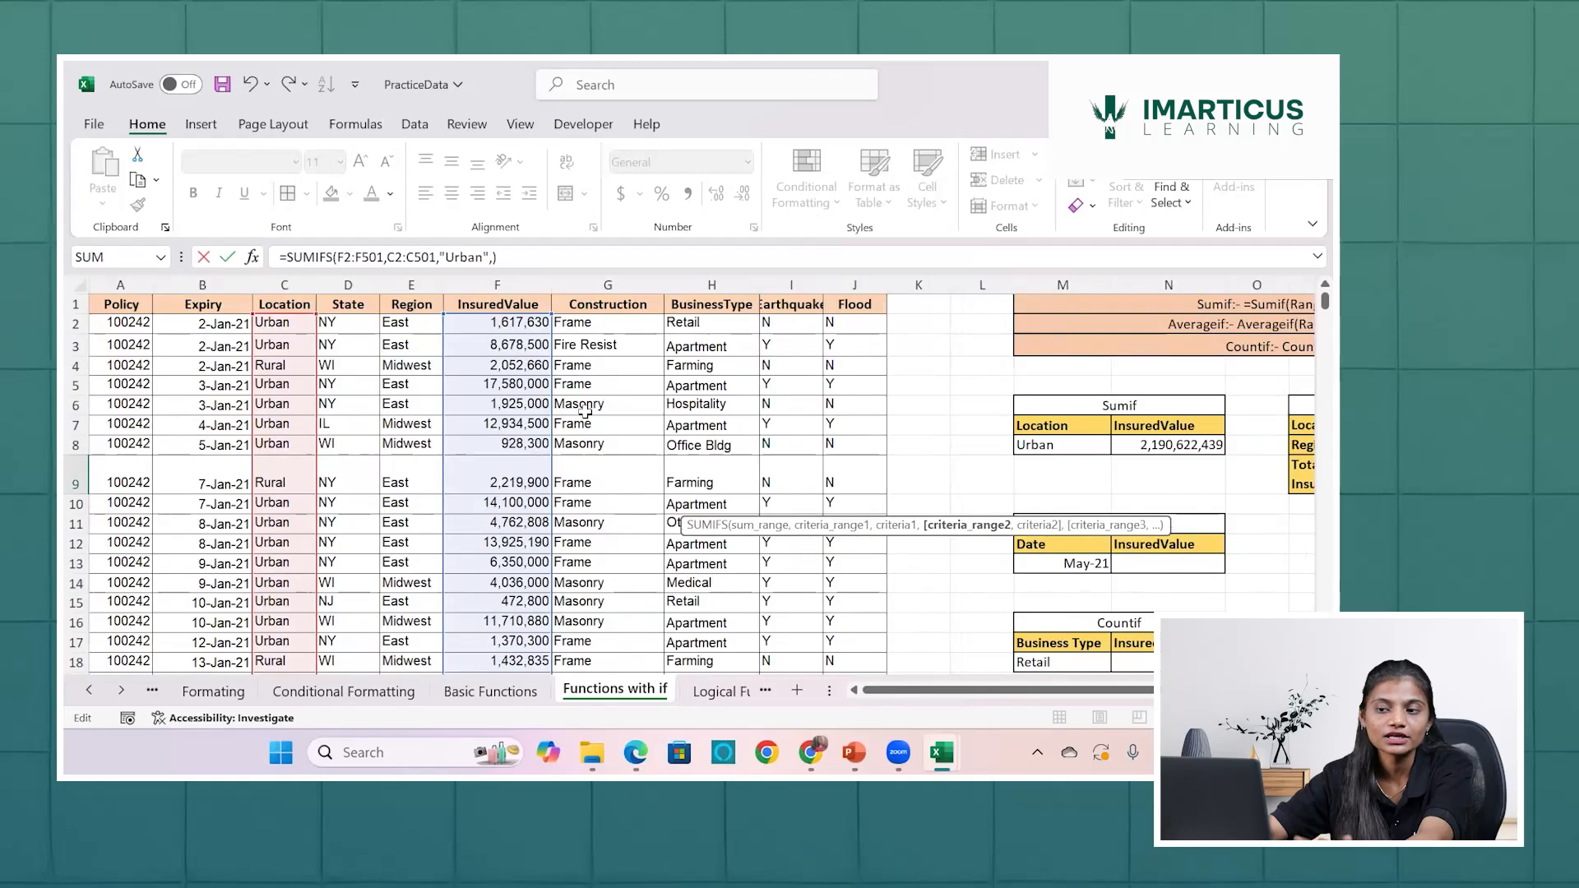
click(416, 325)
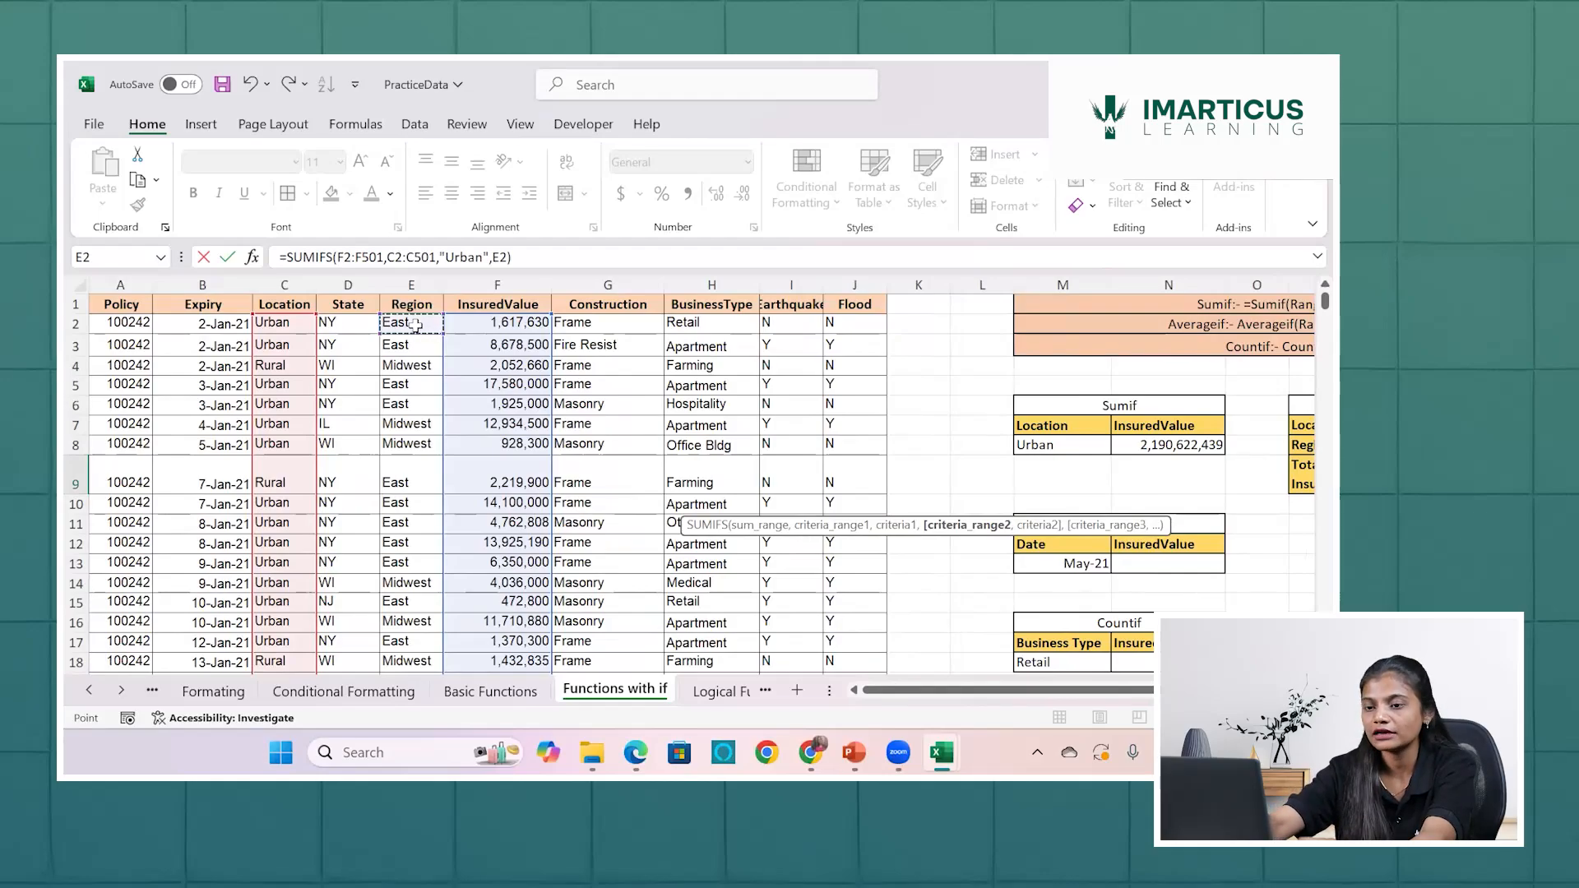
key(ctrl+shift+Down)
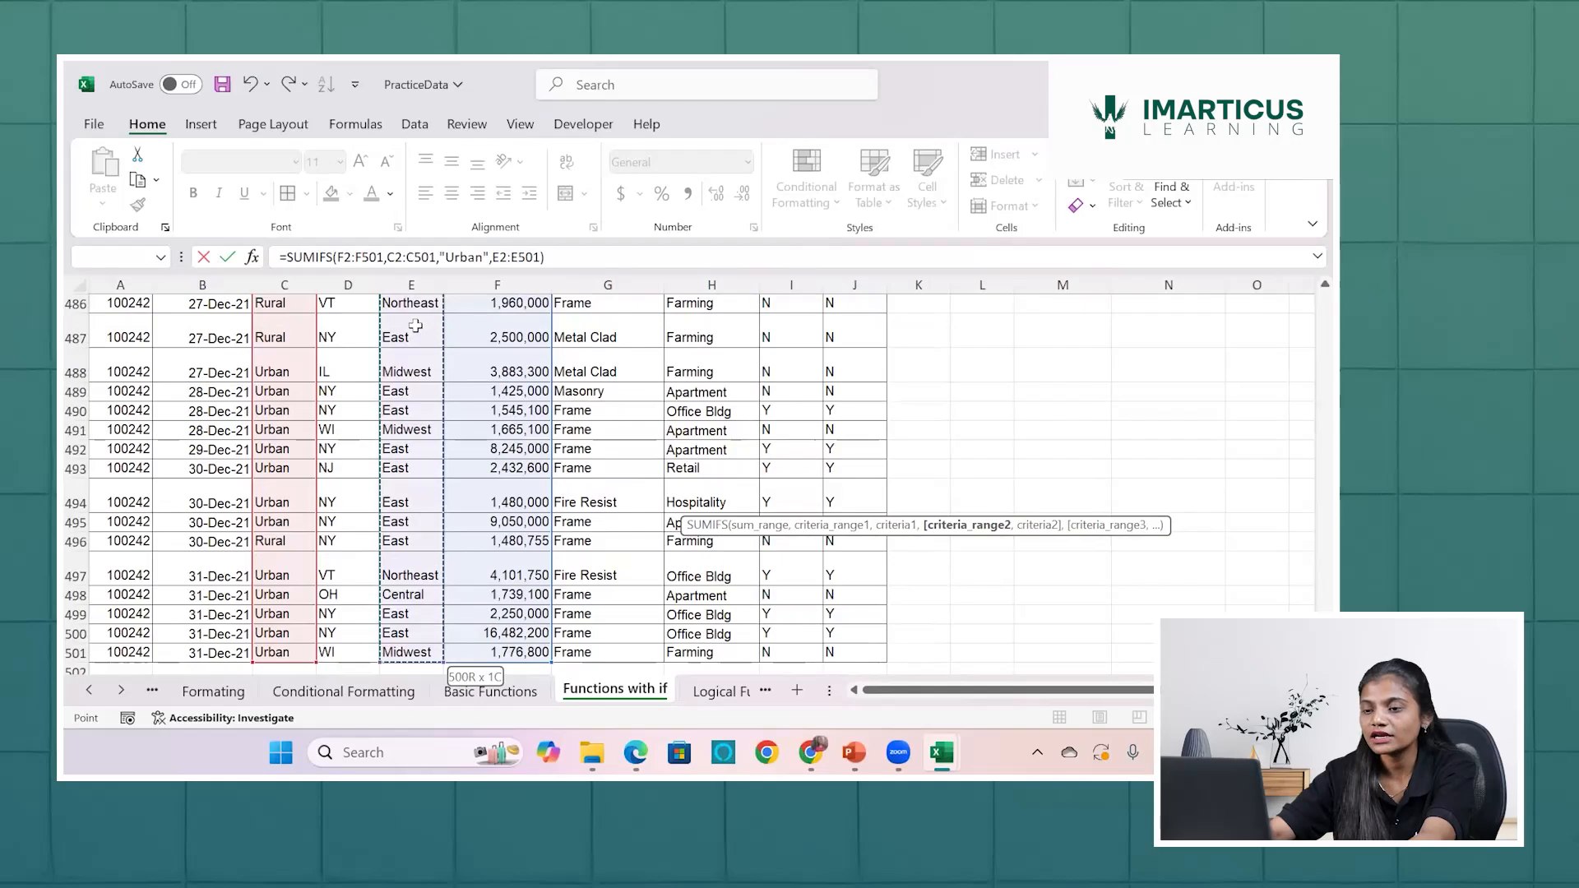
text(,)
Enter "East" as the second criterion, confirm the SUMIFS formula in Q9, and review it against the region criterion.
scroll(589, 372, up, 20)
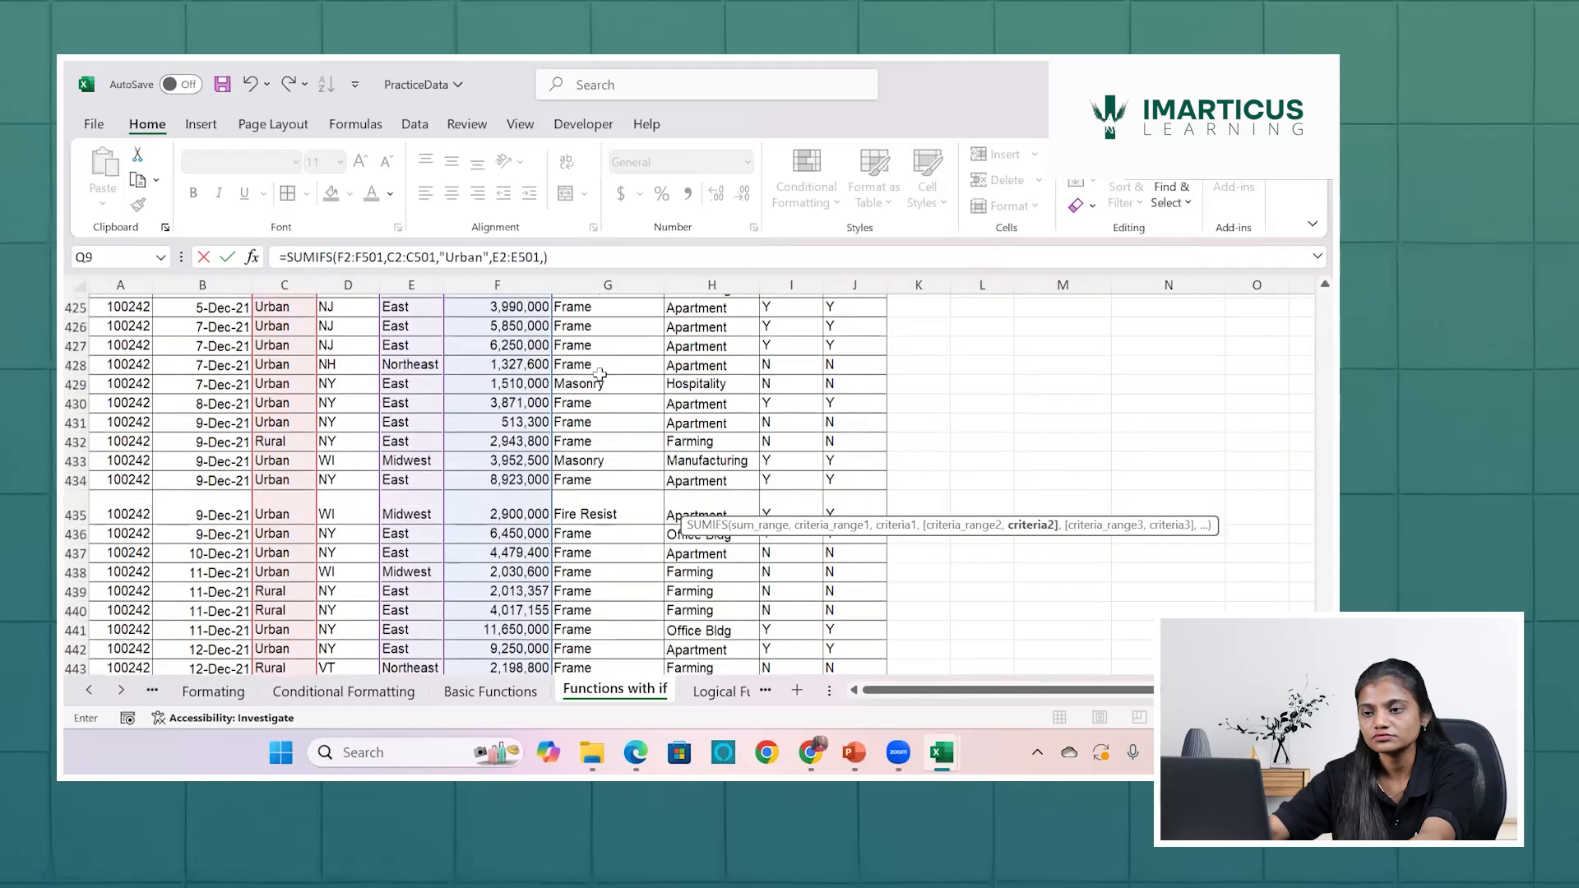
scroll(600, 374, up, 20)
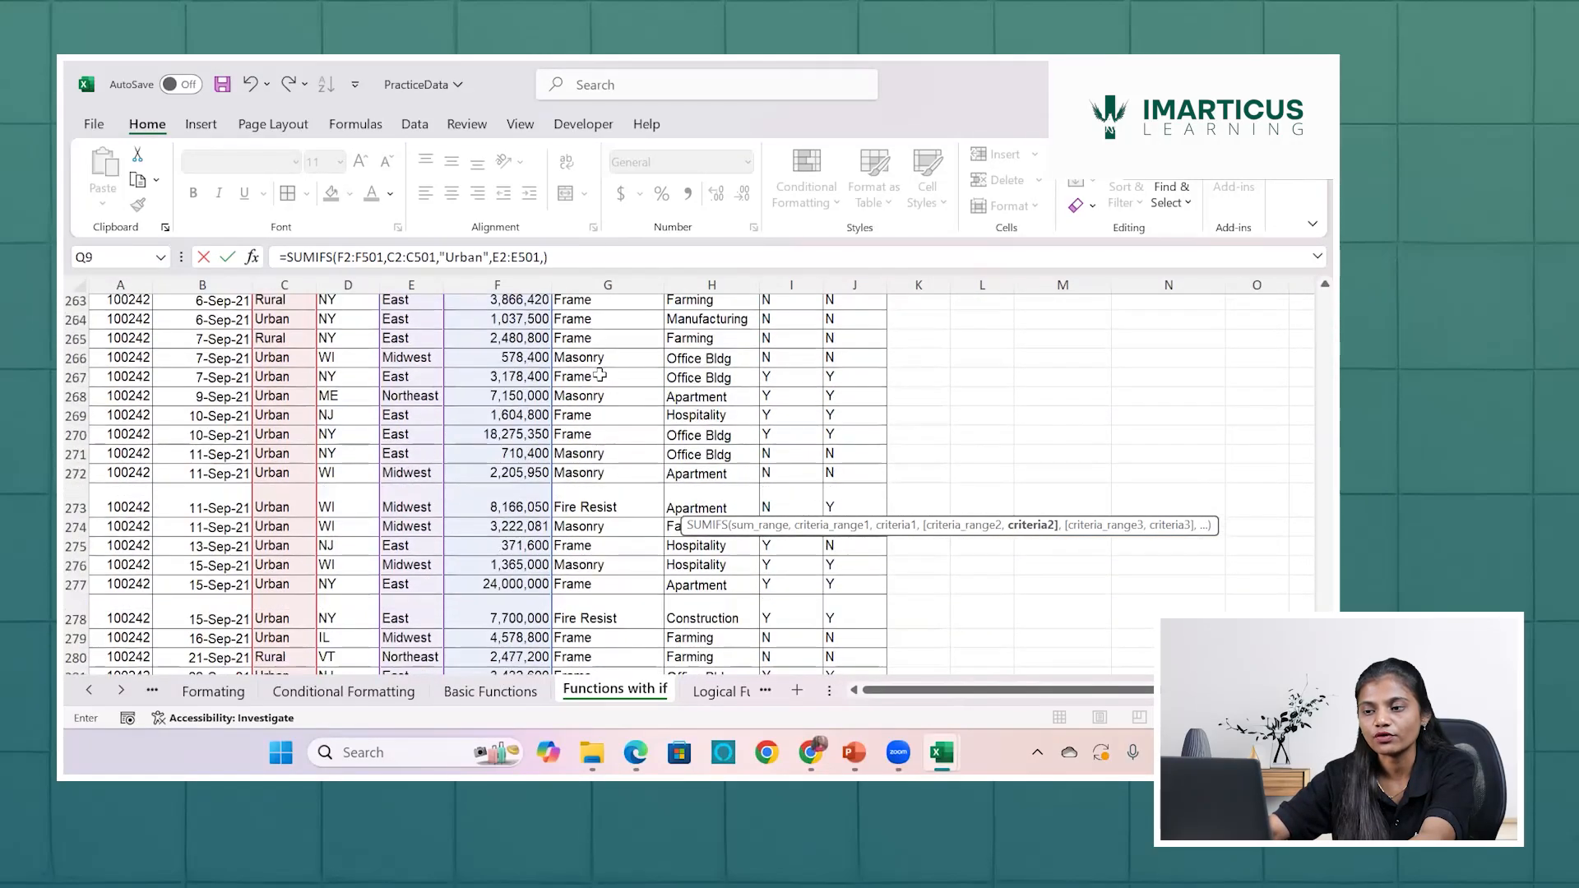
scroll(600, 374, up, 20)
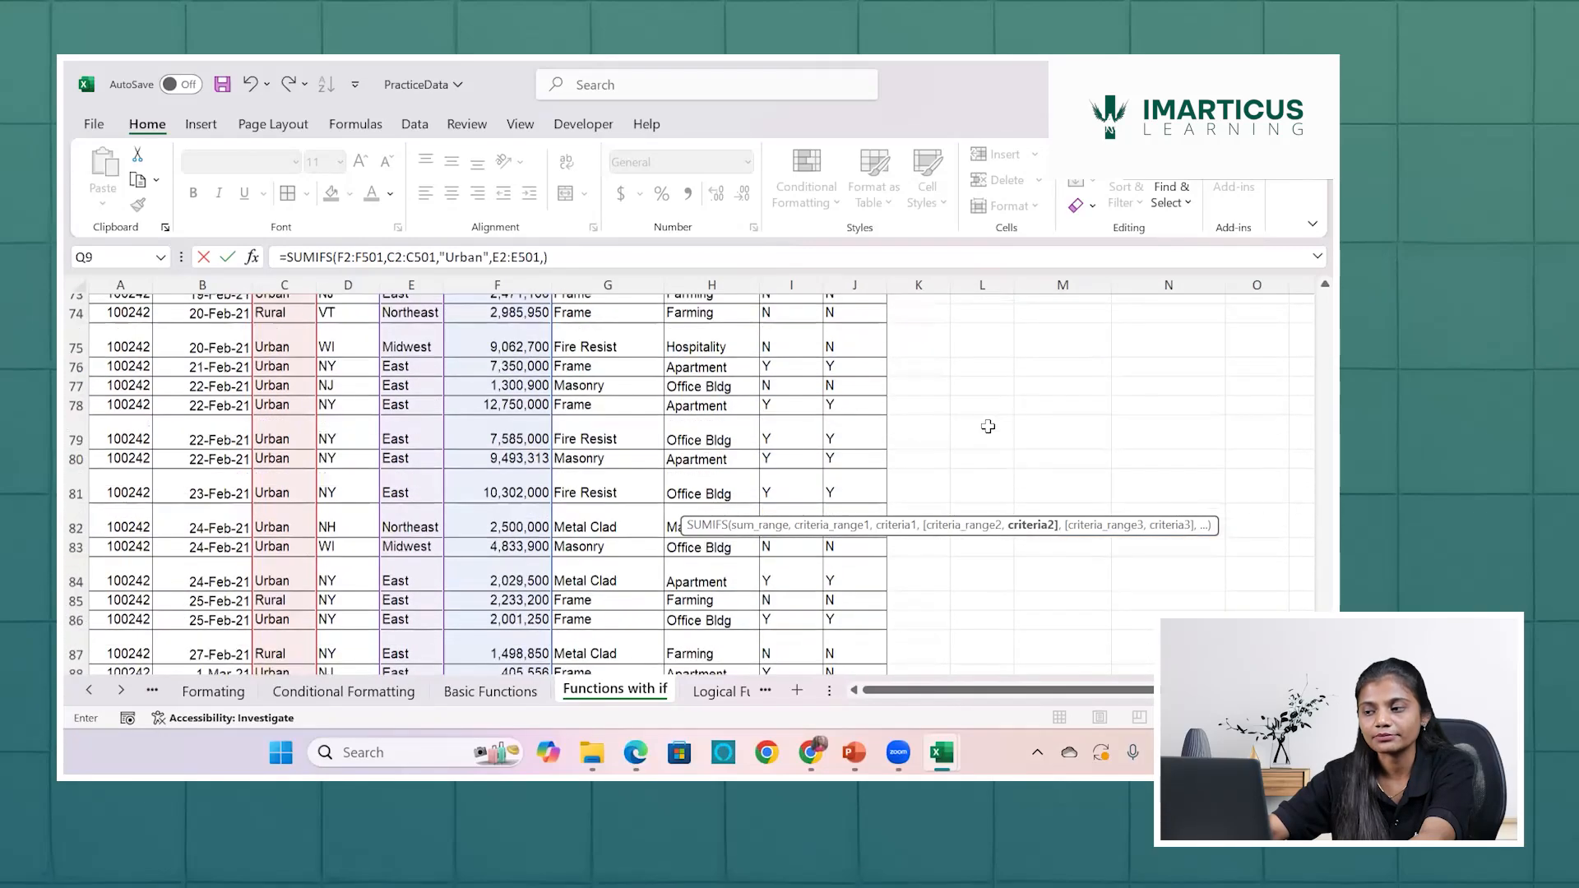
scroll(1023, 503, right, 3)
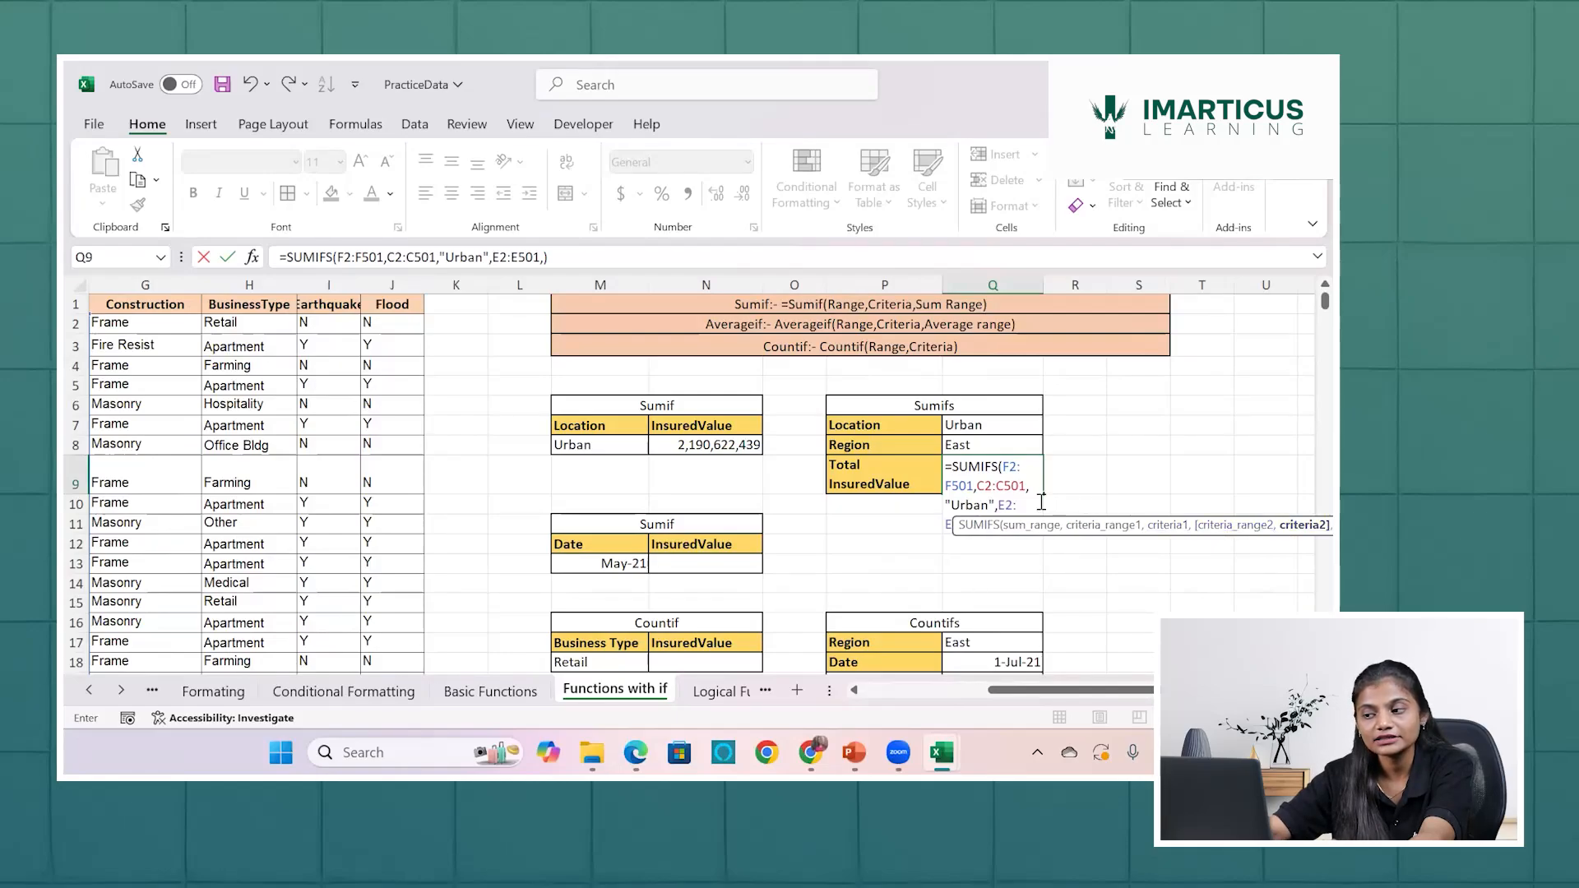
text(")
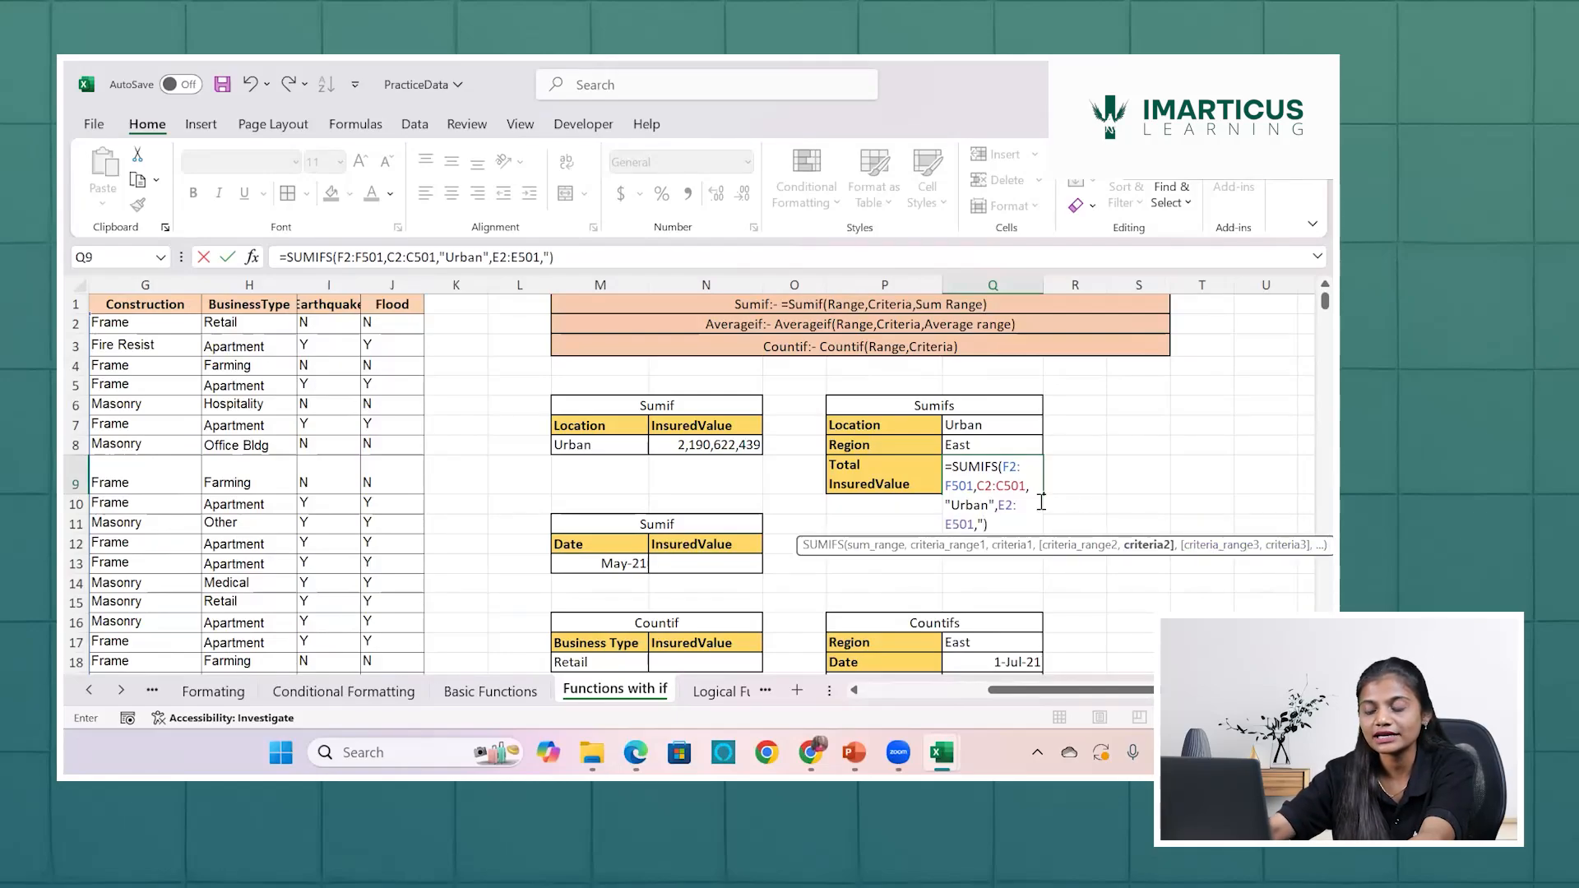
text(East)
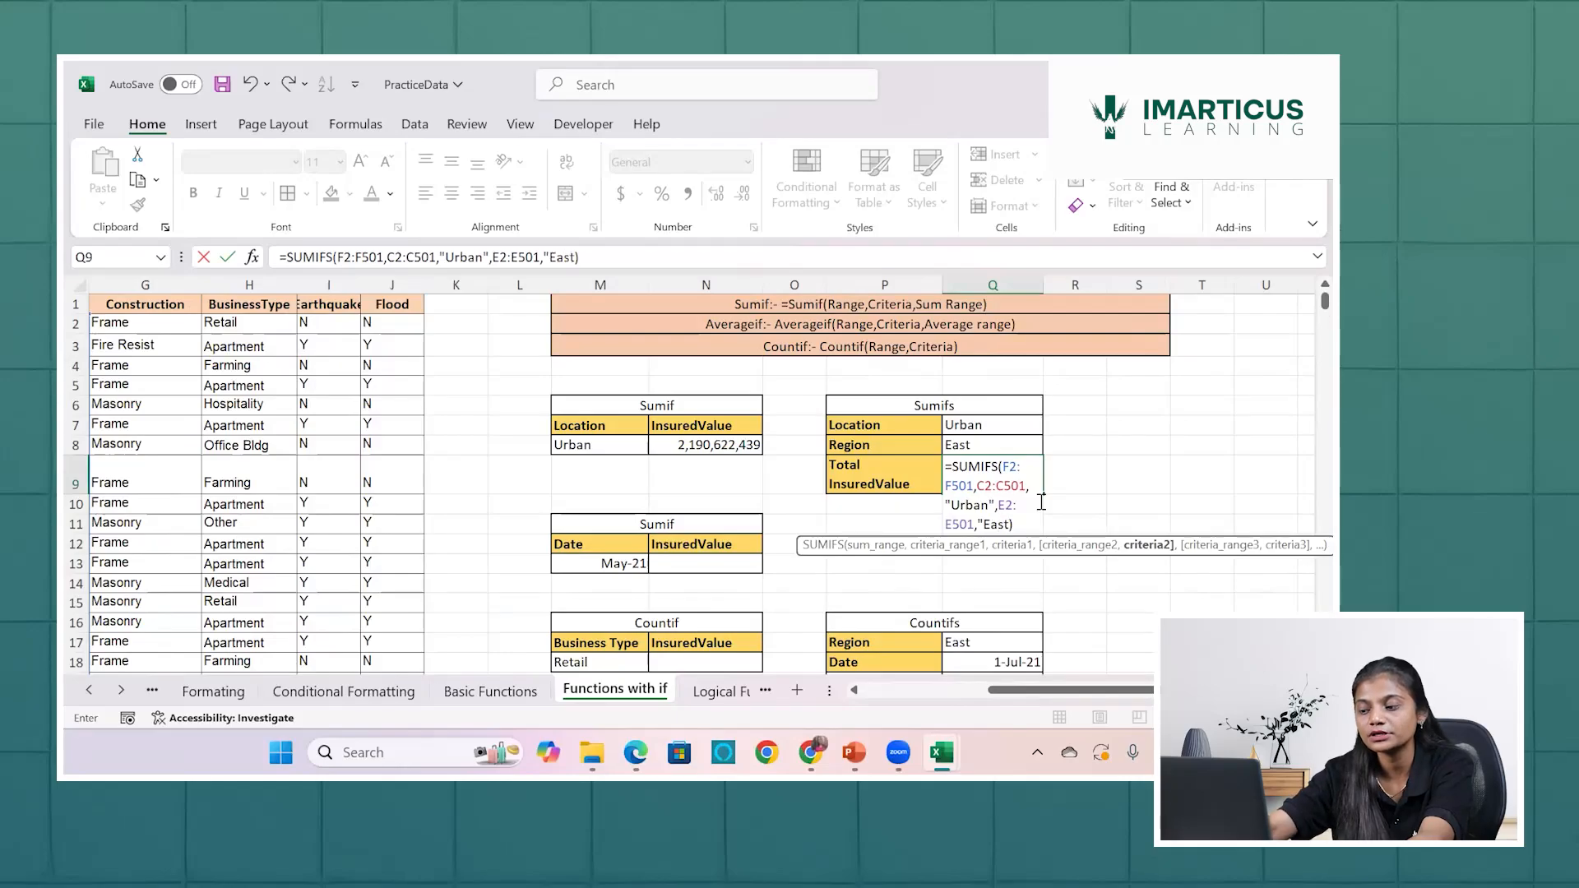
text(")
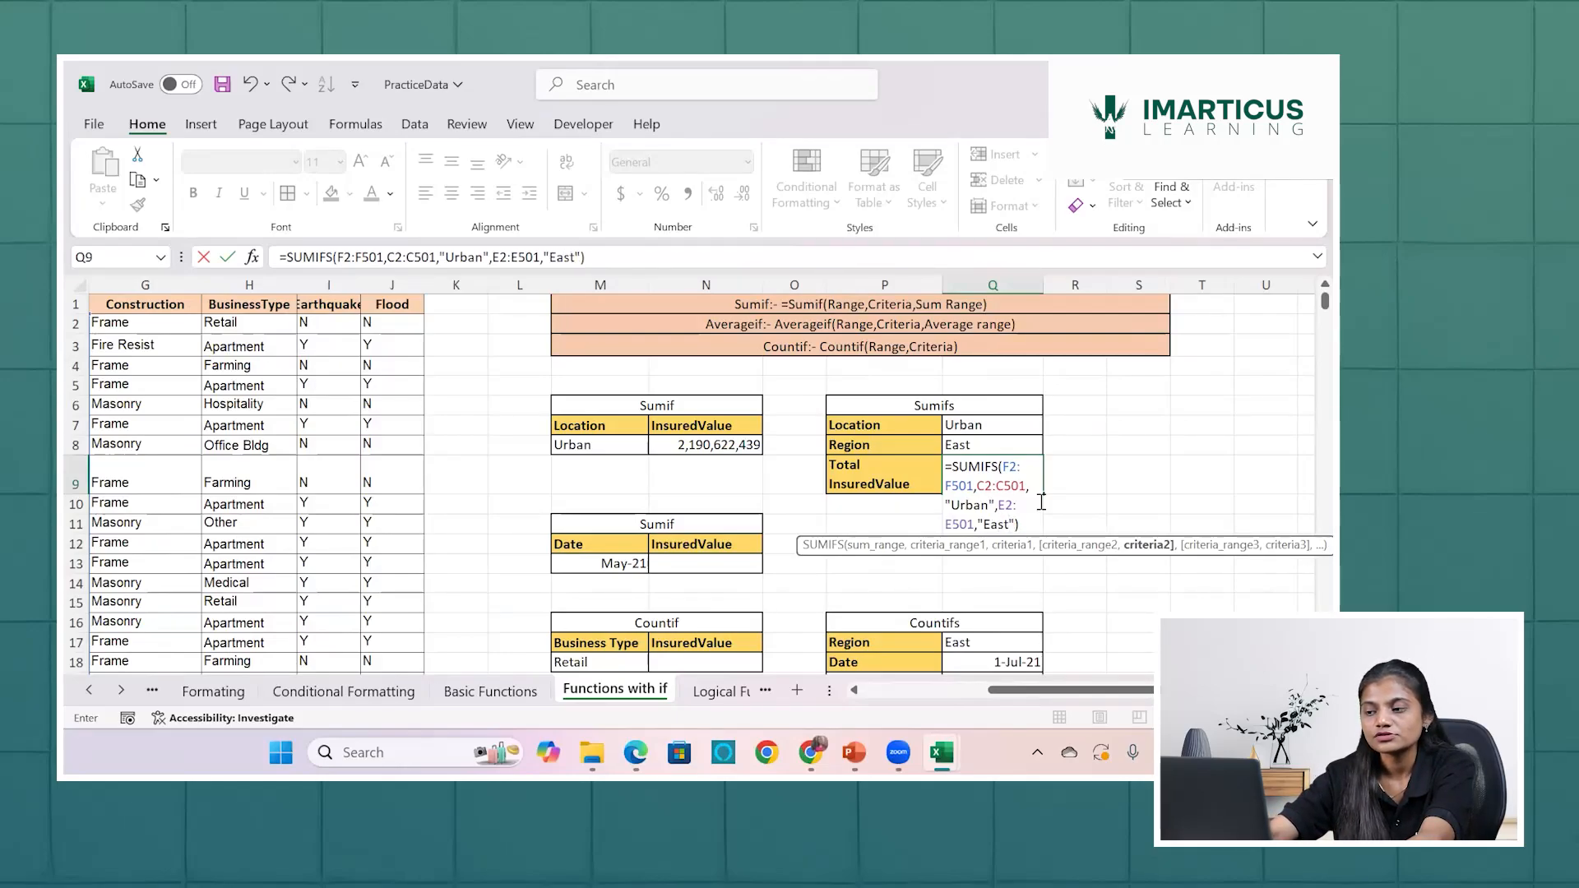
key(Return)
click(1007, 472)
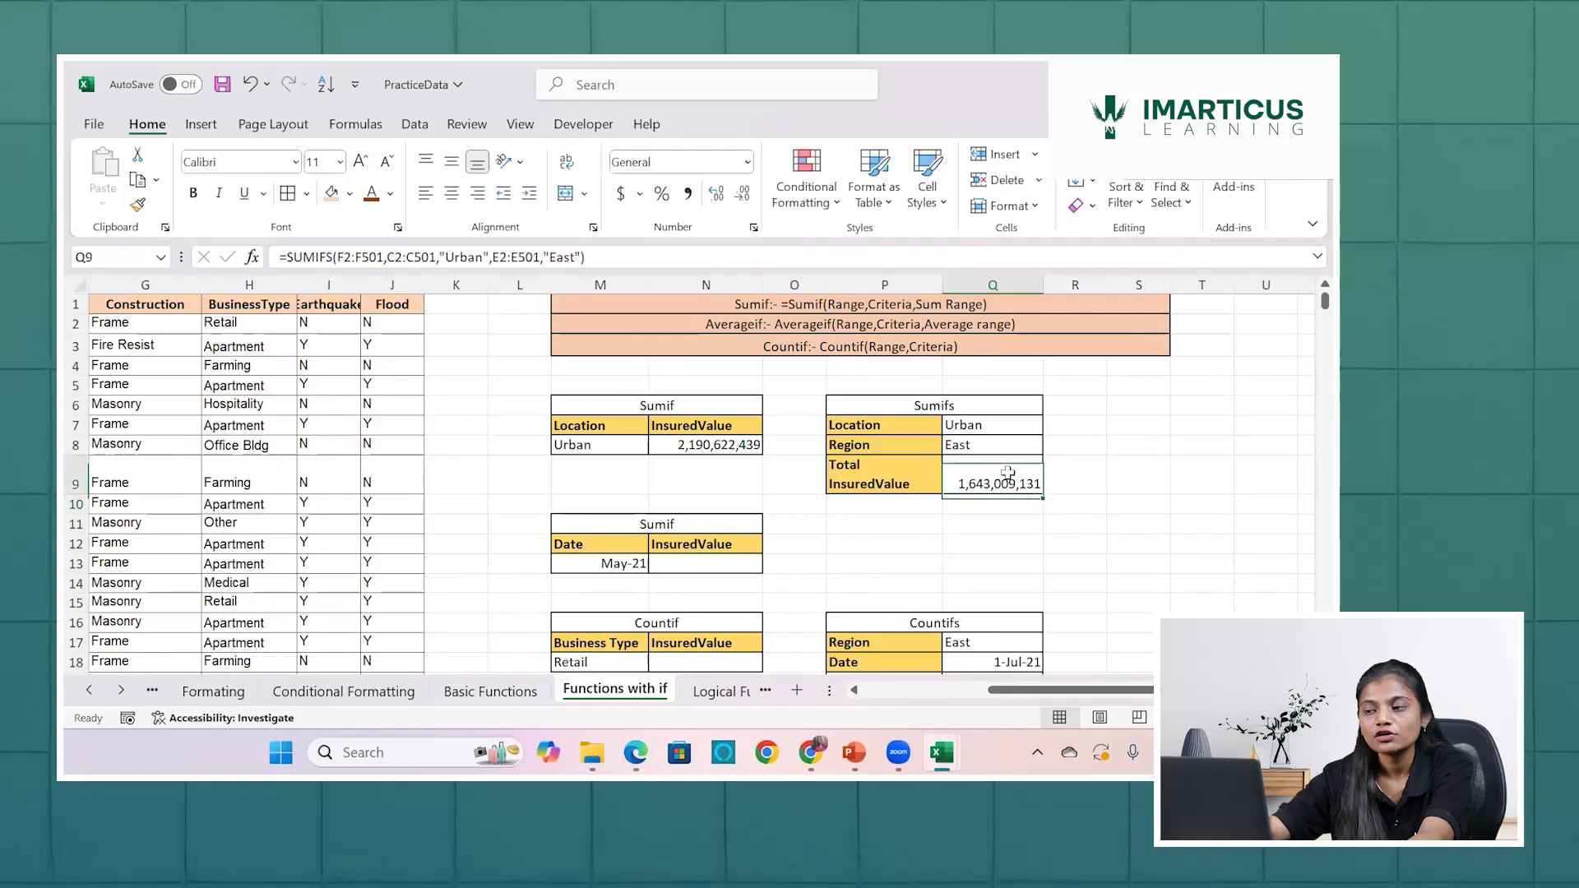
click(965, 445)
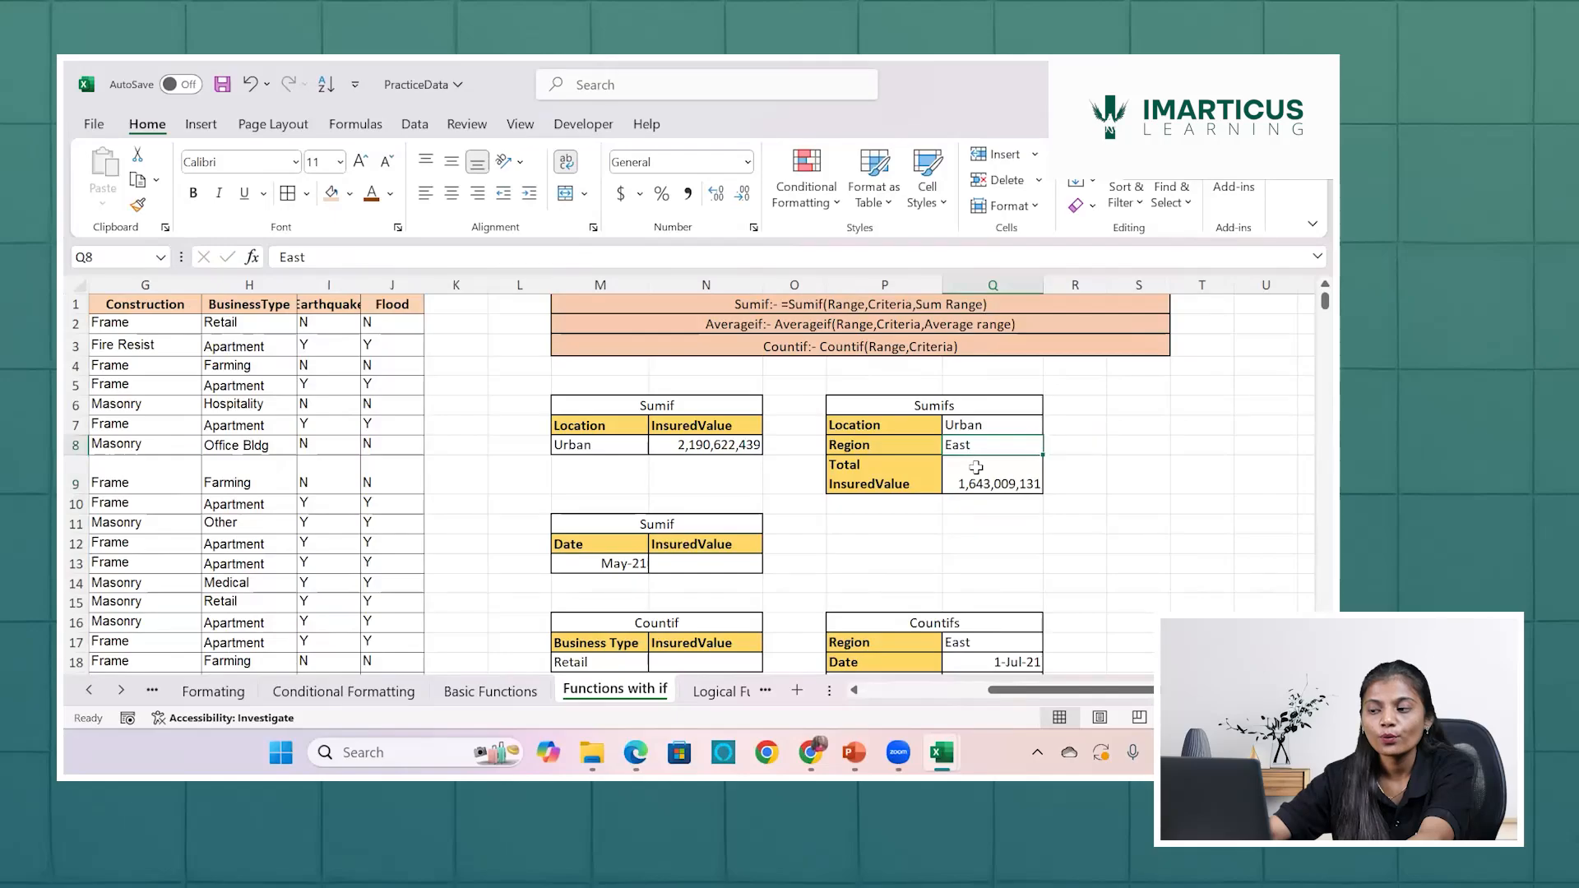
click(976, 467)
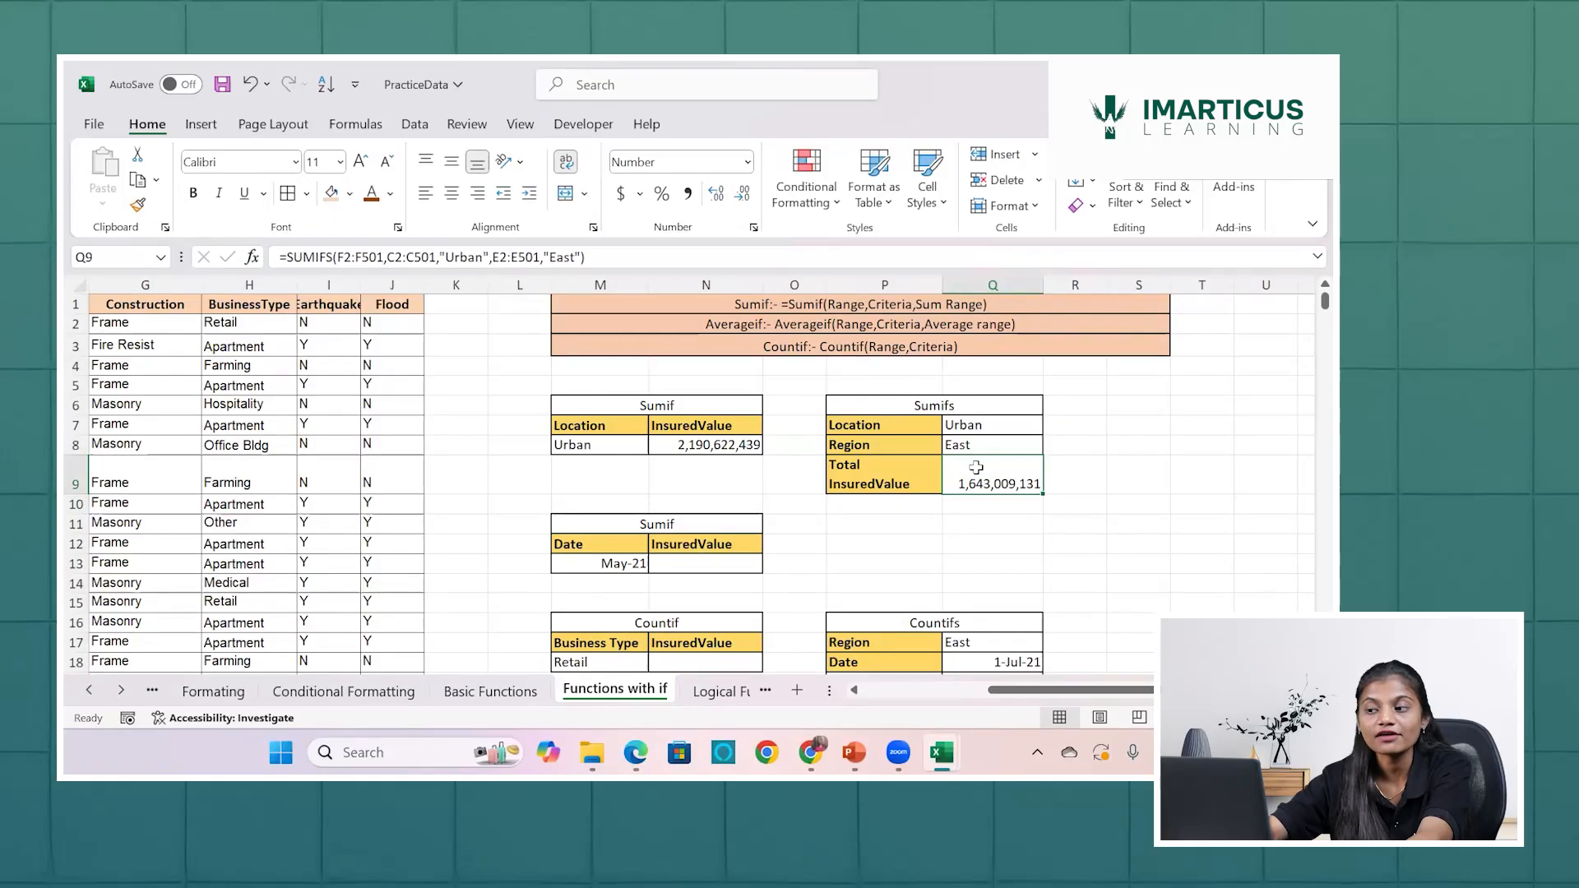
Change the region in cell Q8 of the Sumifs table to West.
click(978, 448)
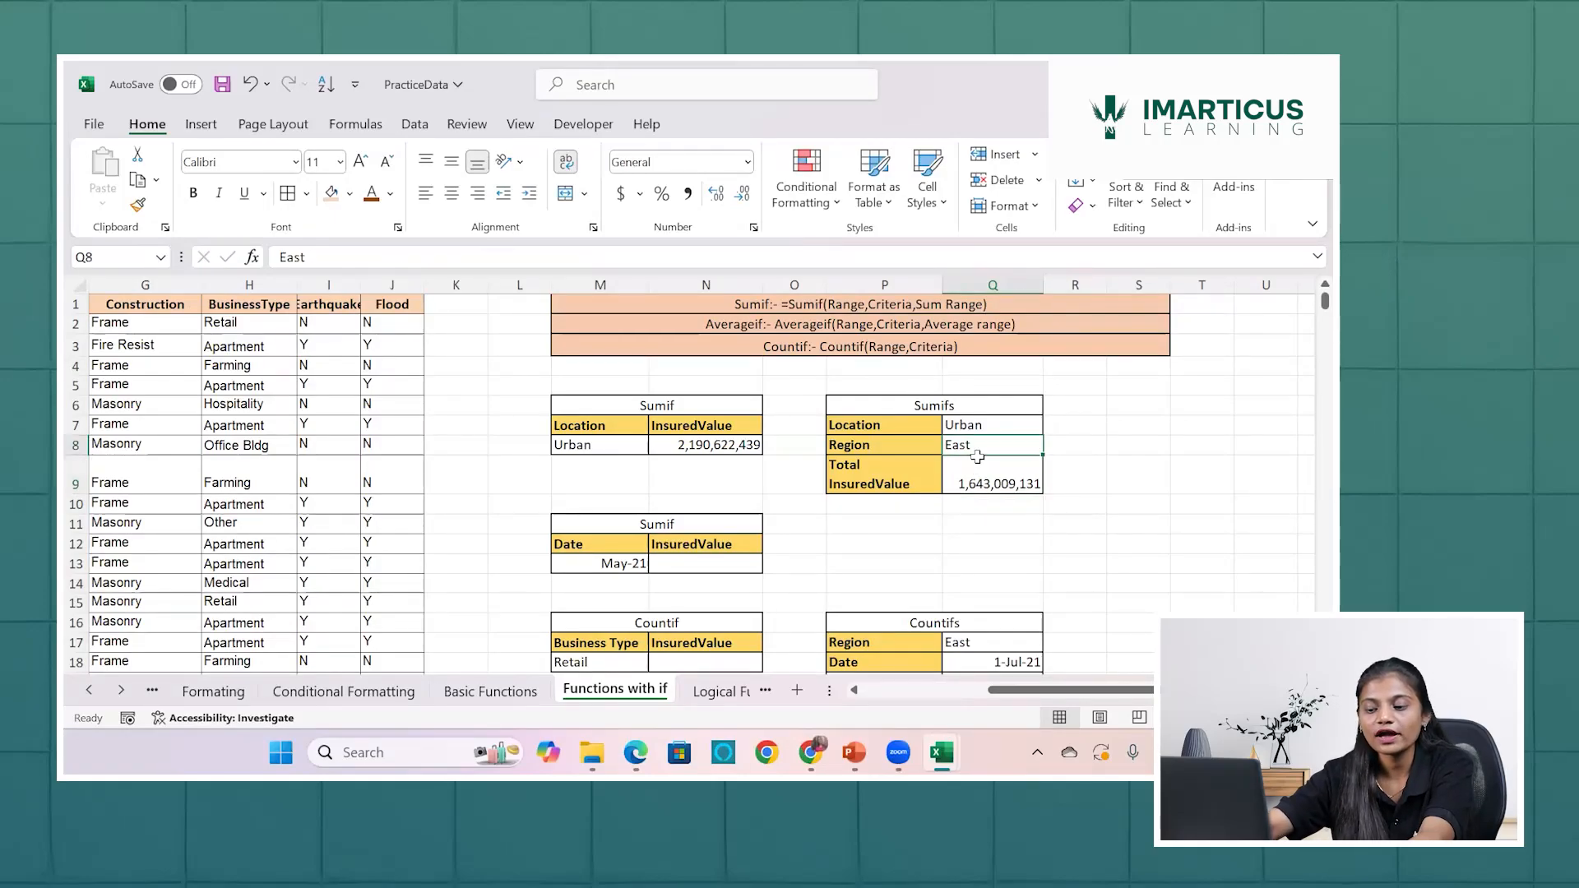
text(We)
key(Return)
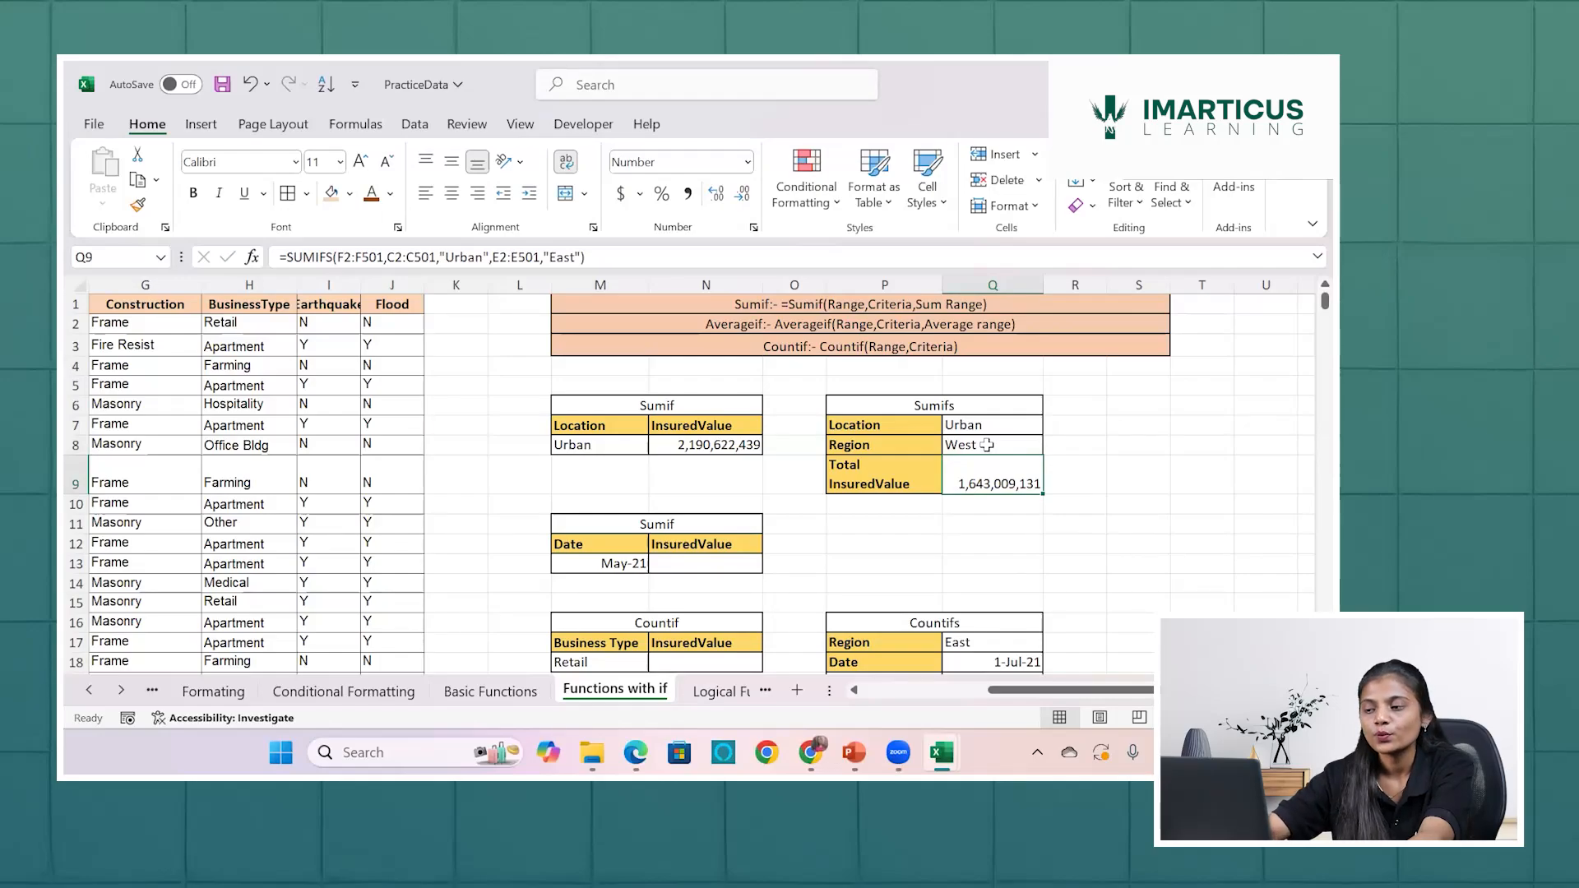
Replace the "Urban" criterion in the Q9 SUMIFS formula with a reference to the location cell Q7.
double_click(987, 480)
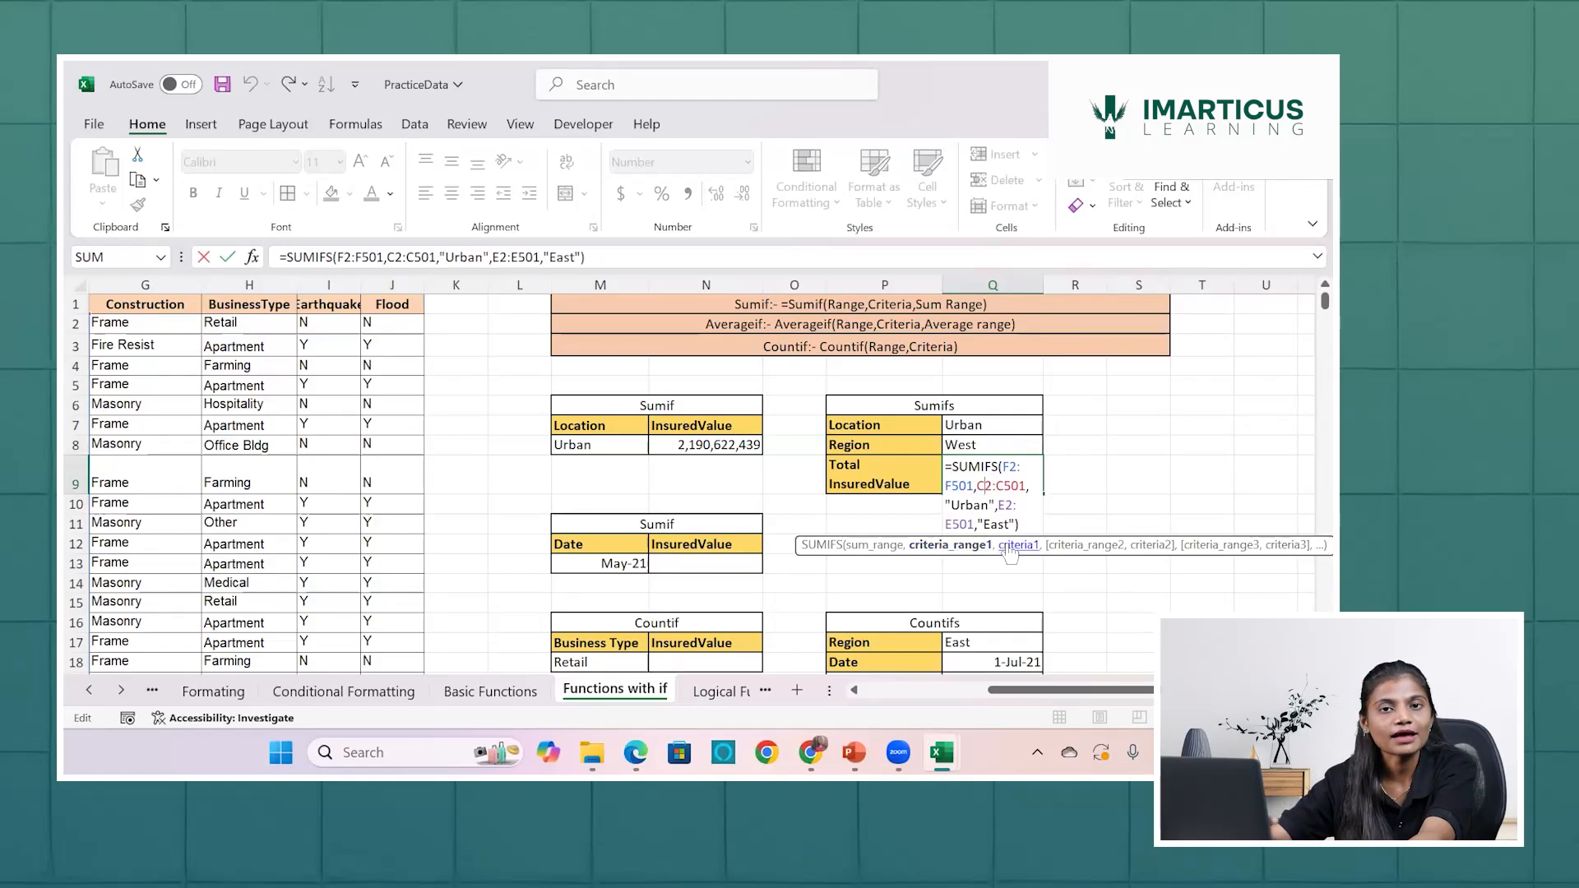
click(996, 504)
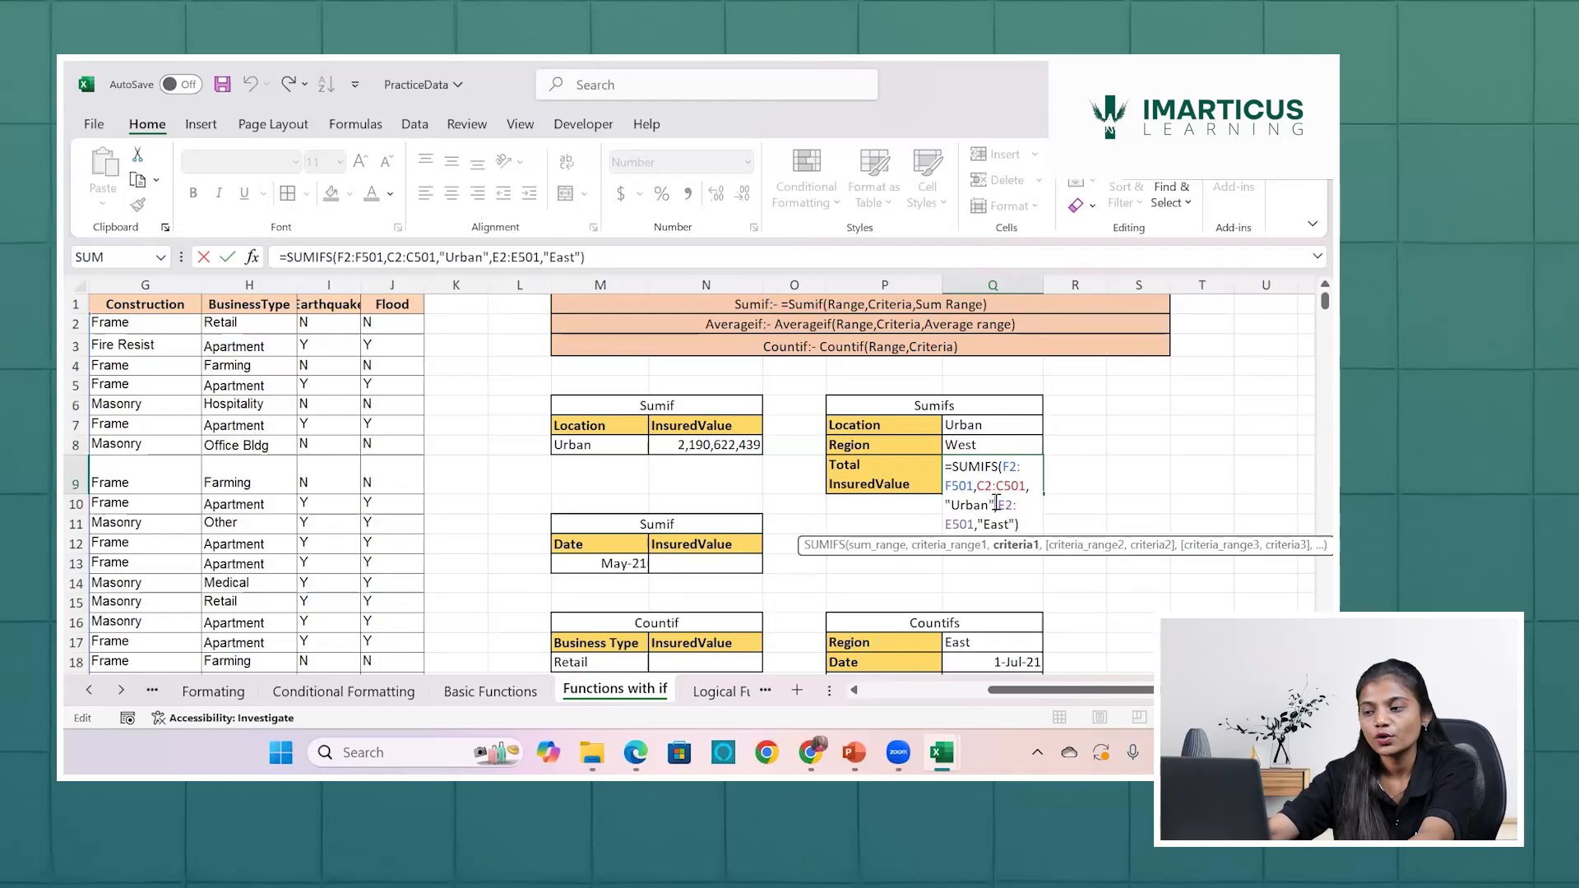
key(BackSpace)
key(BackSpace)
key(BackSpace)
key(BackSpace)
key(BackSpace)
key(BackSpace)
key(BackSpace)
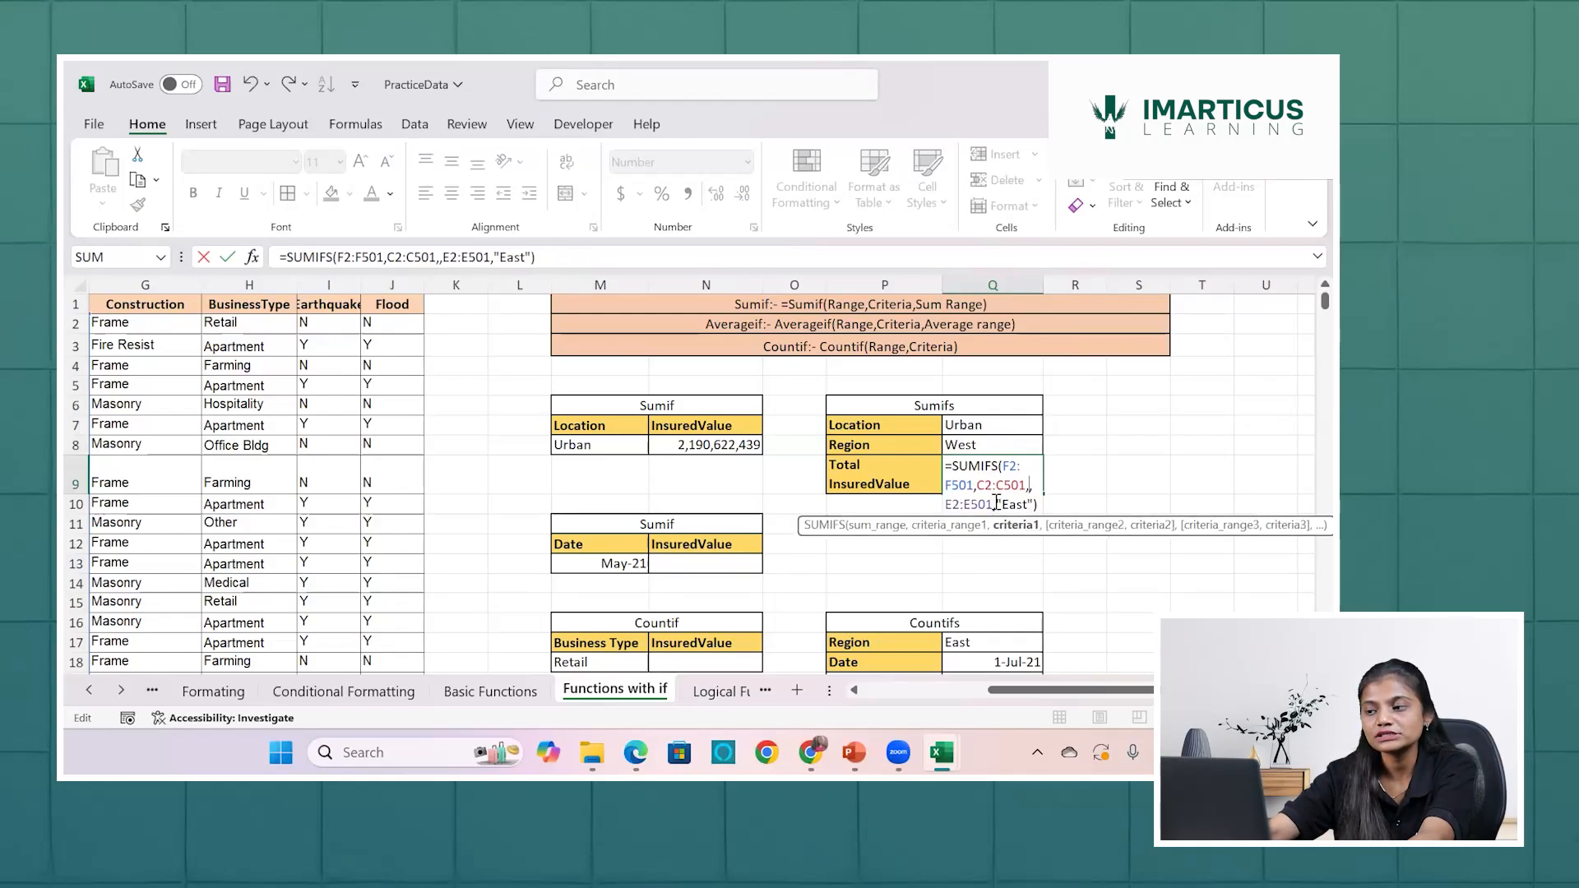
click(991, 422)
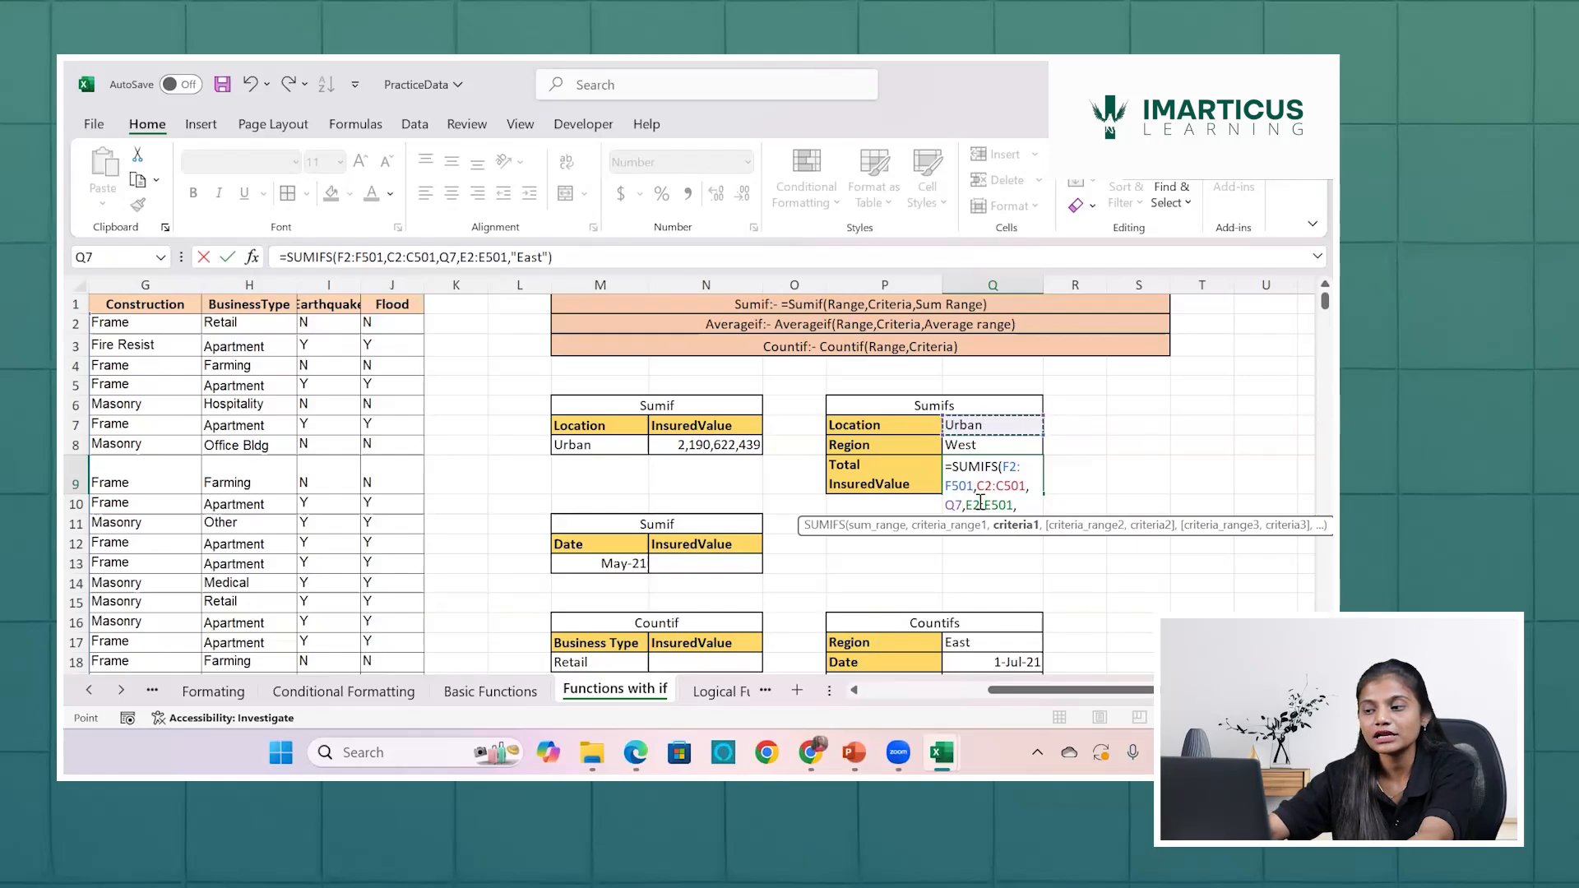
Replace the "East" criterion in the Q9 SUMIFS formula with a reference to the region cell Q8 and confirm the formula.
click(1001, 516)
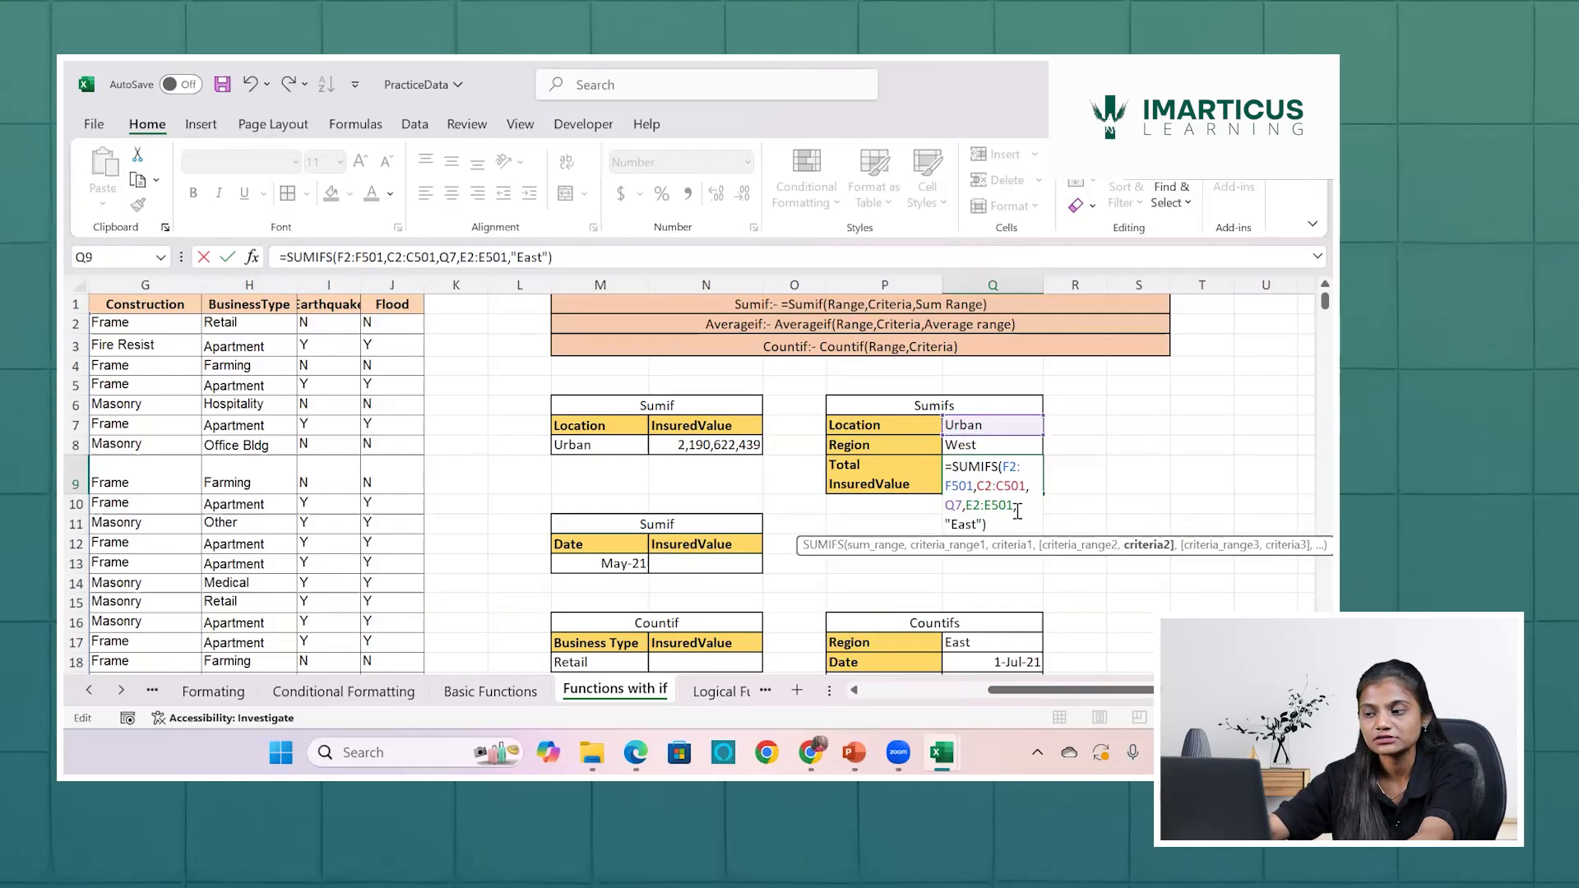
click(986, 523)
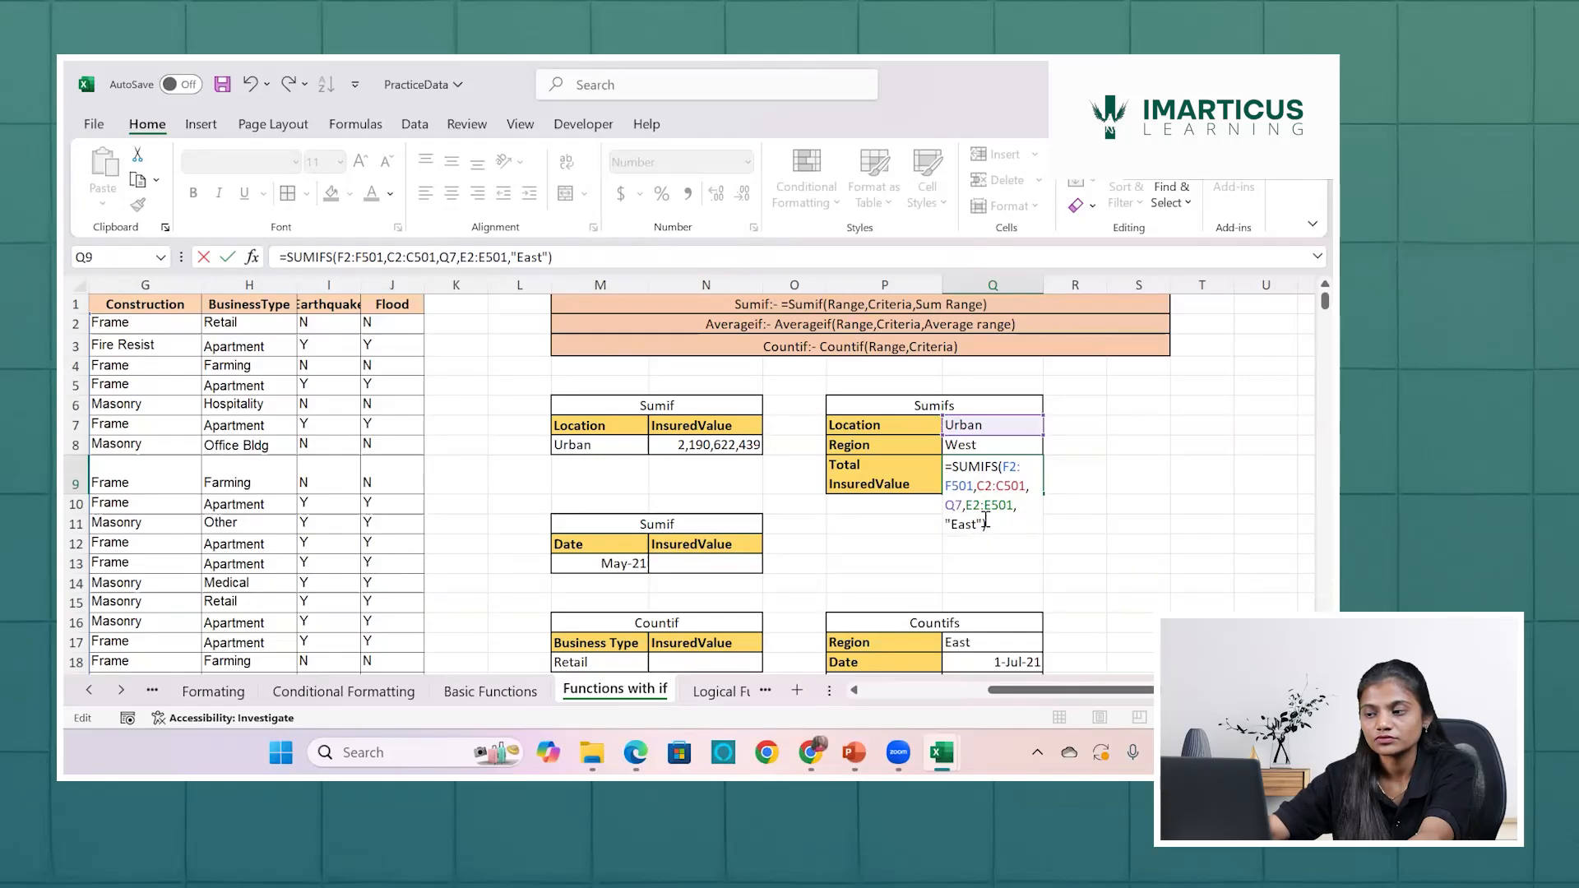
click(981, 524)
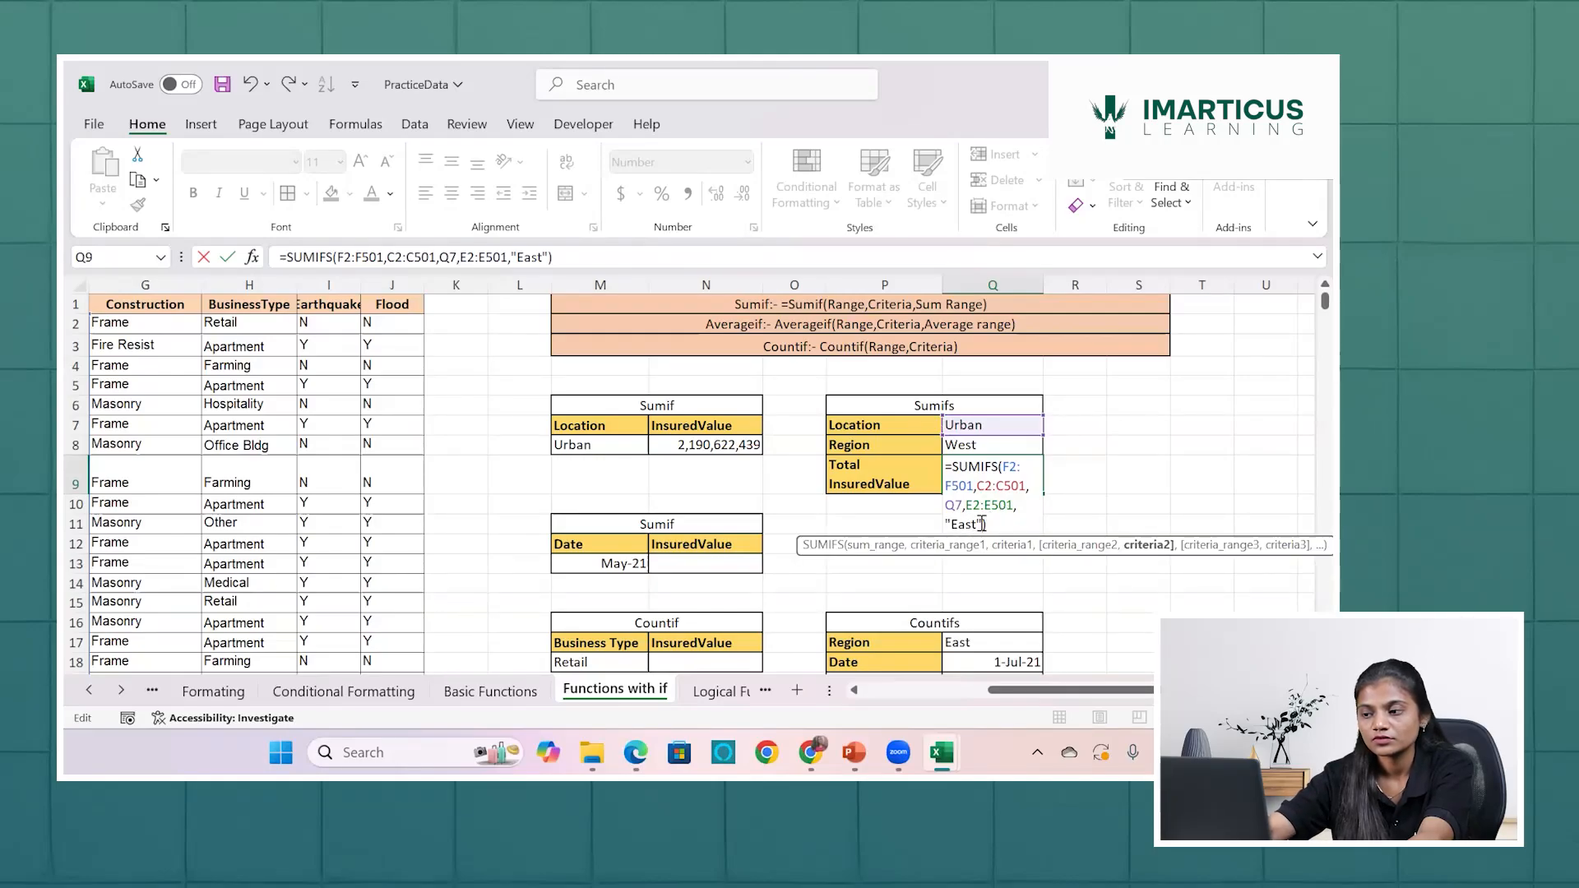
key(BackSpace)
key(BackSpace)
key(BackSpace)
key(BackSpace)
key(BackSpace)
key(BackSpace)
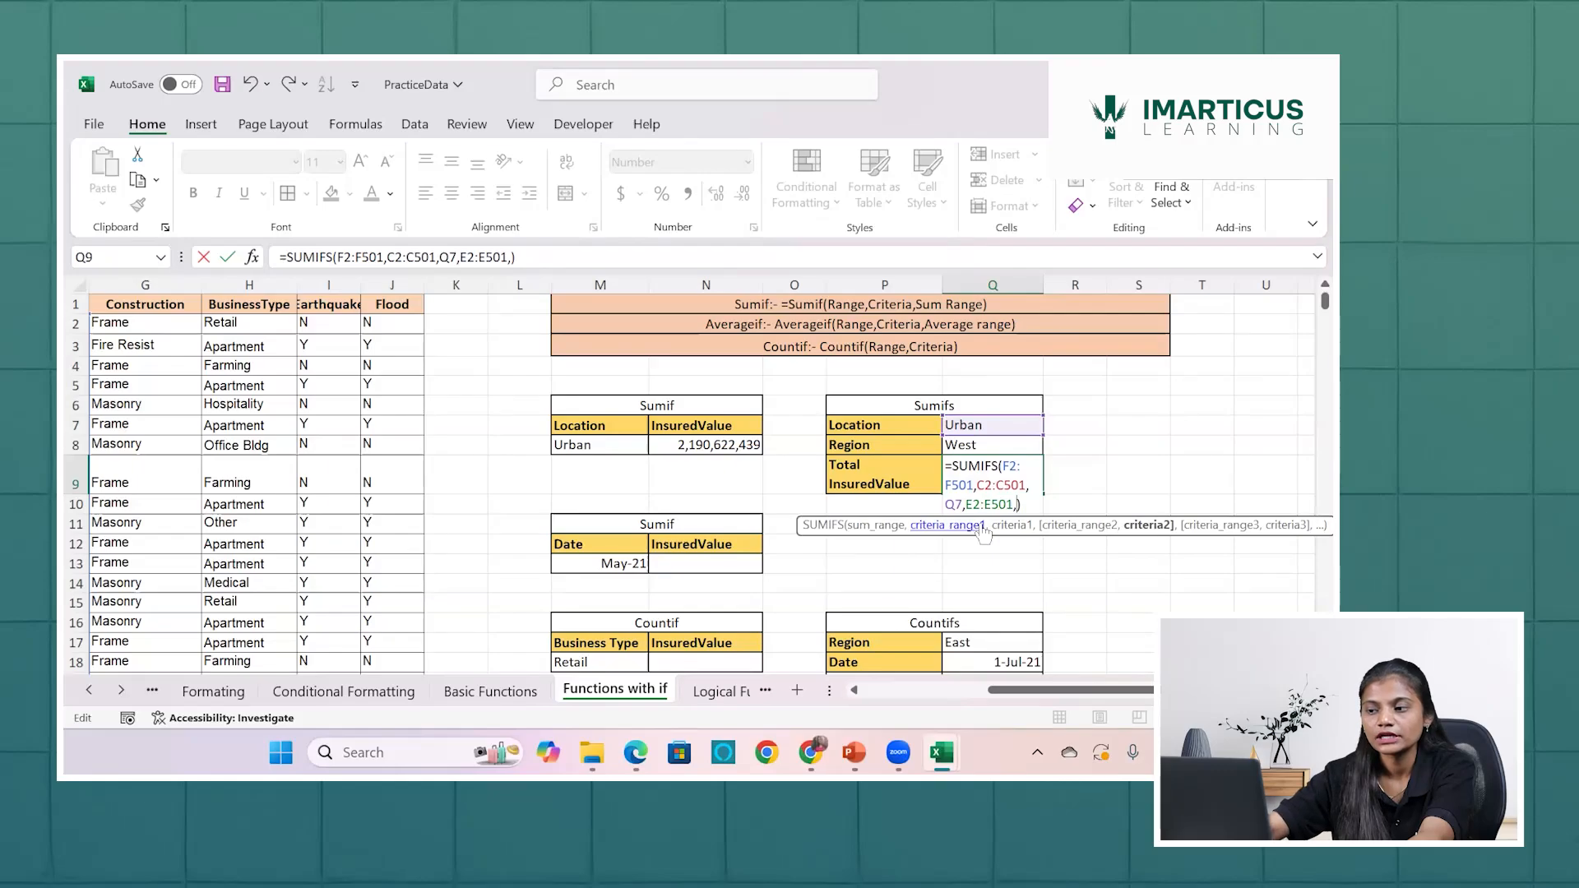
click(963, 444)
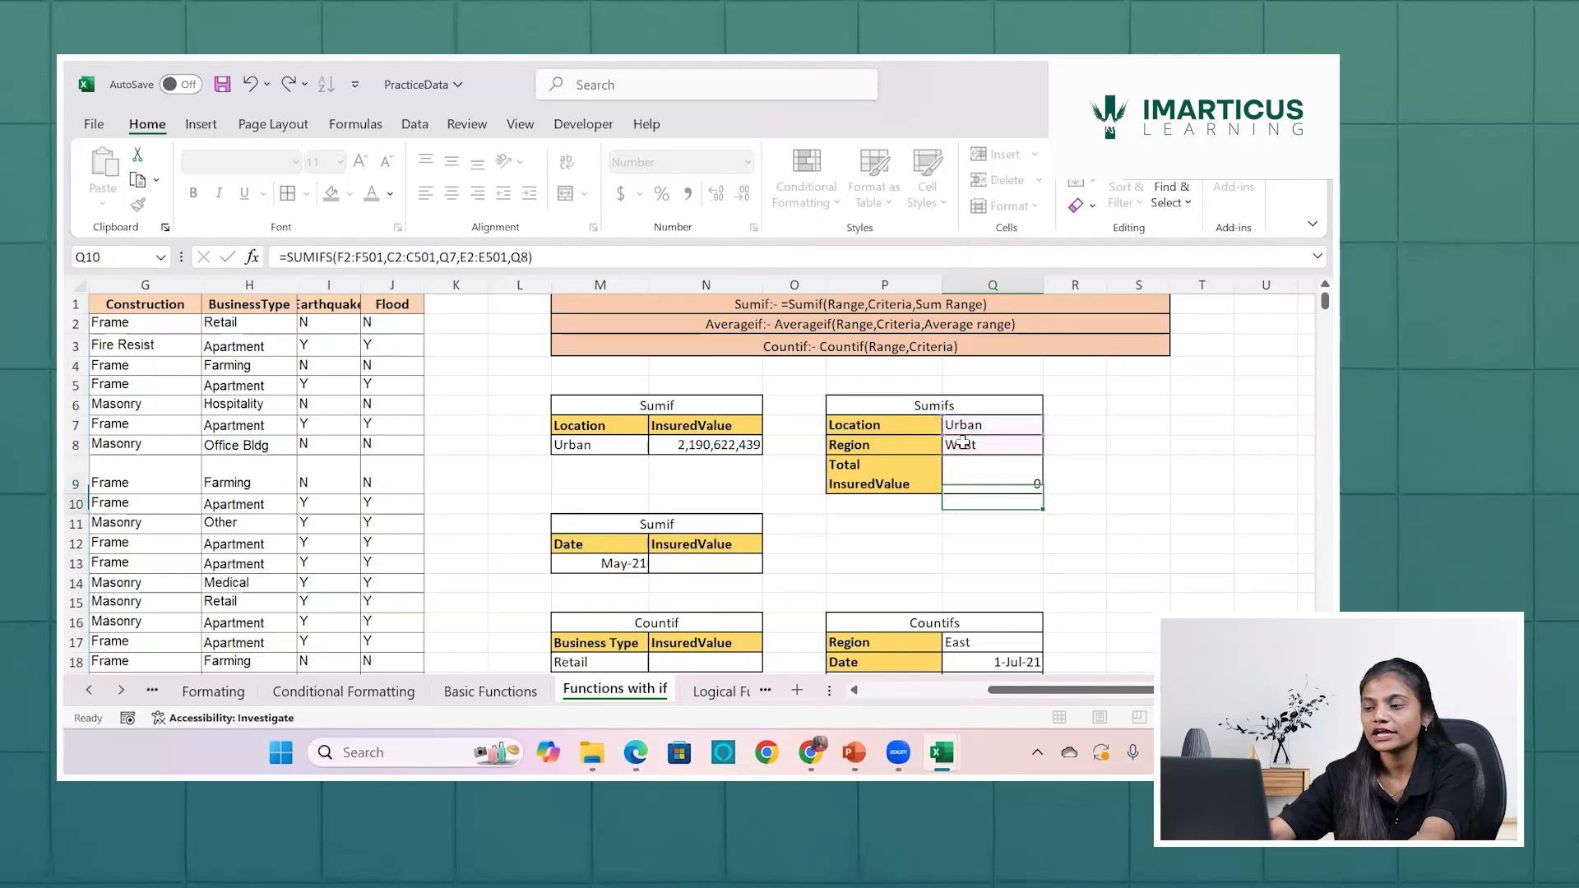
key(Return)
Review the Q9 total and the West criterion in Q8 against the Location and Region columns of the data.
click(985, 473)
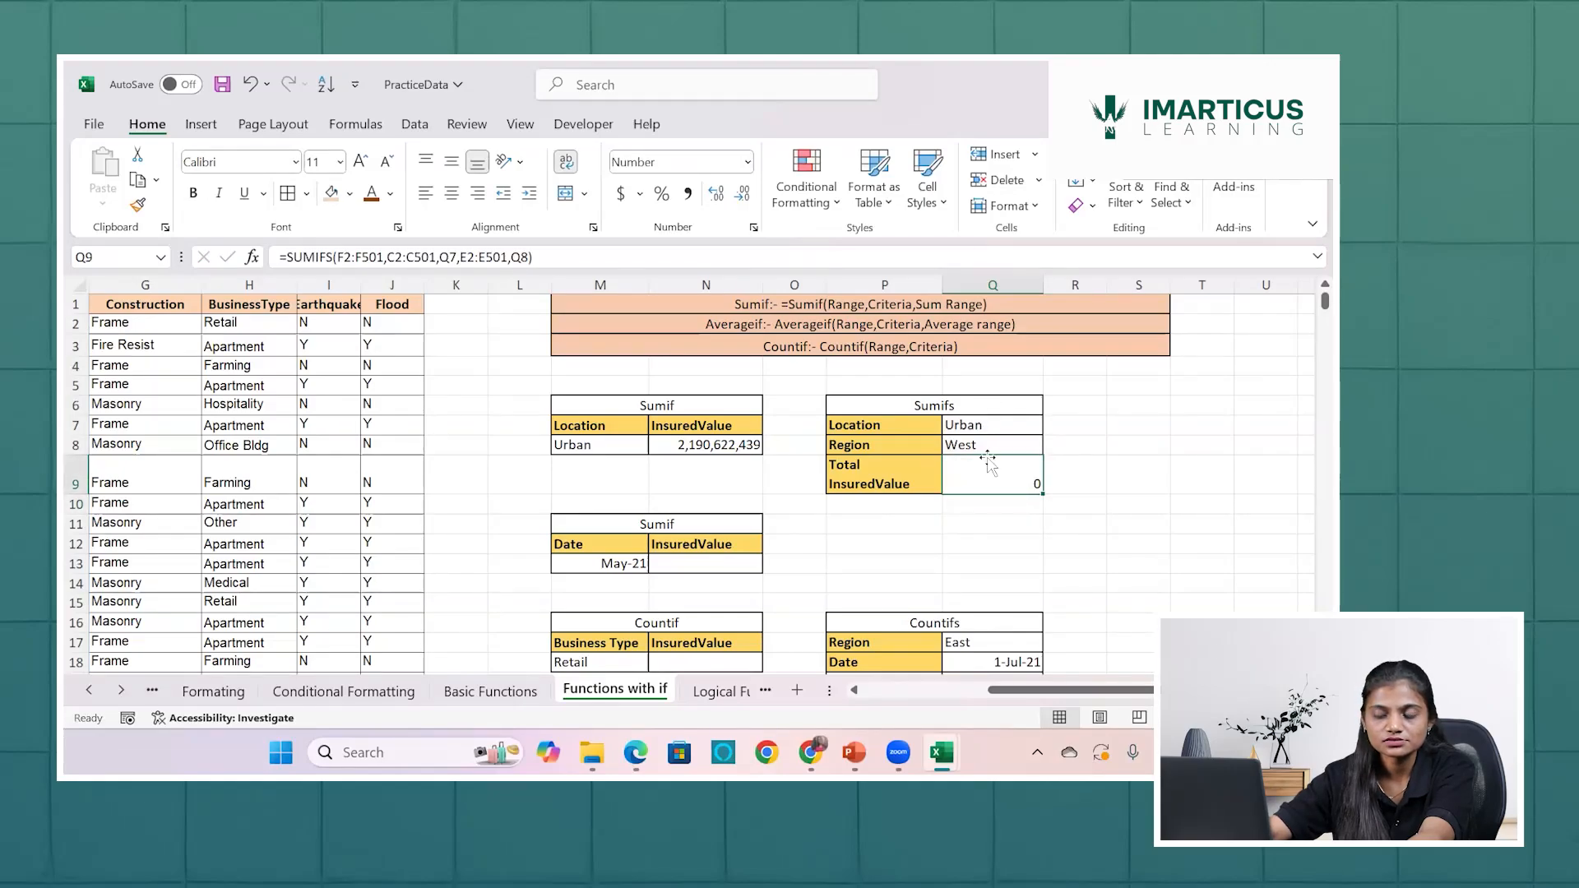
click(986, 445)
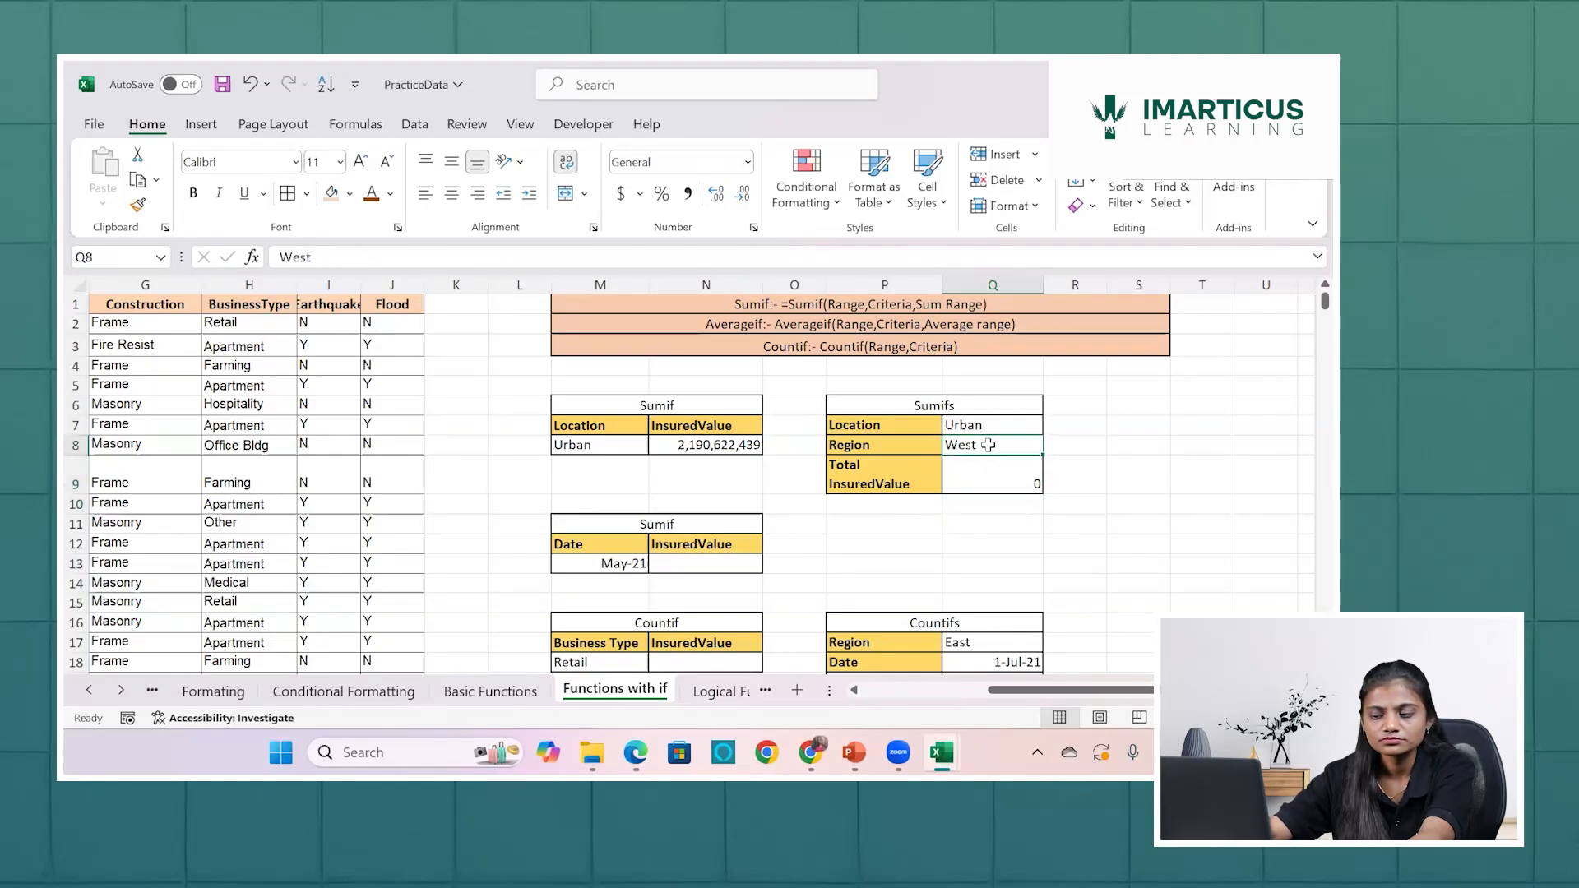
scroll(507, 499, left, 6)
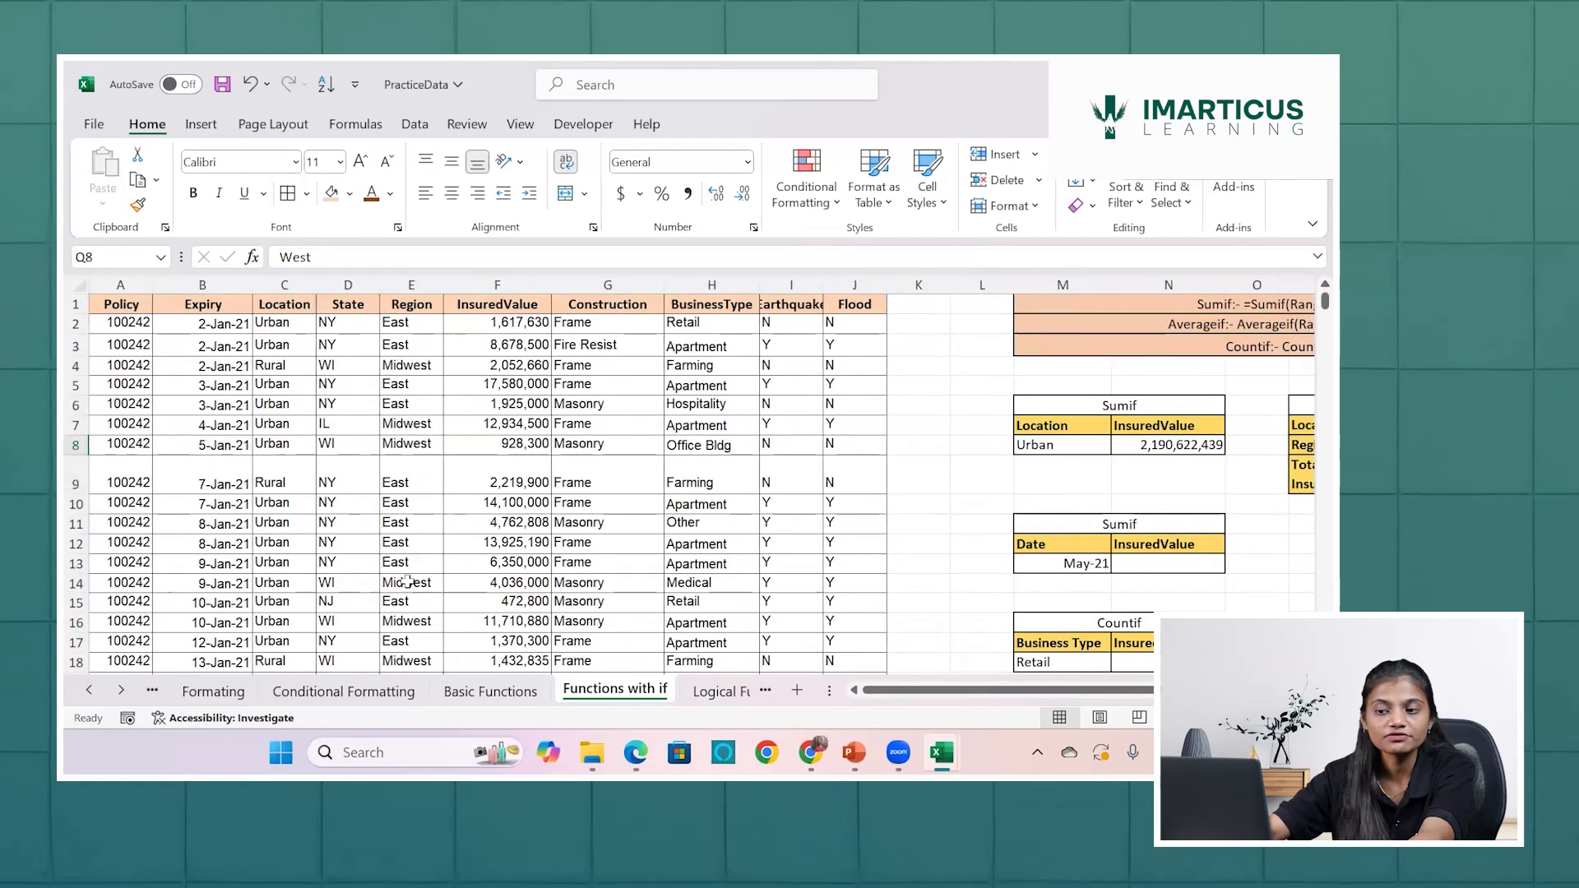
scroll(459, 444, right, 10)
scroll(459, 444, left, 1)
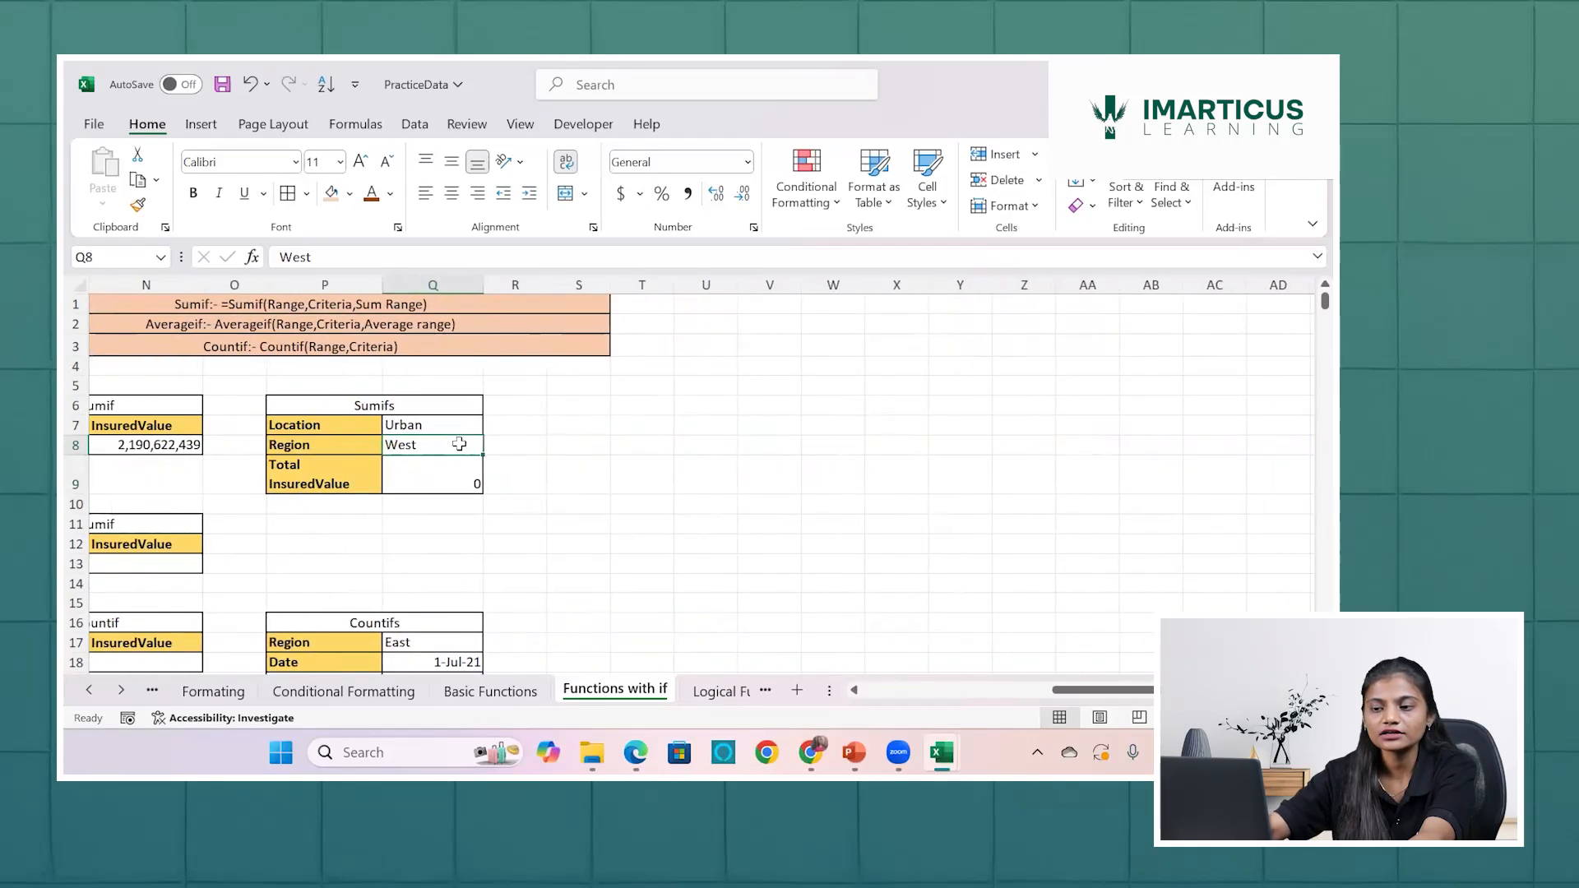
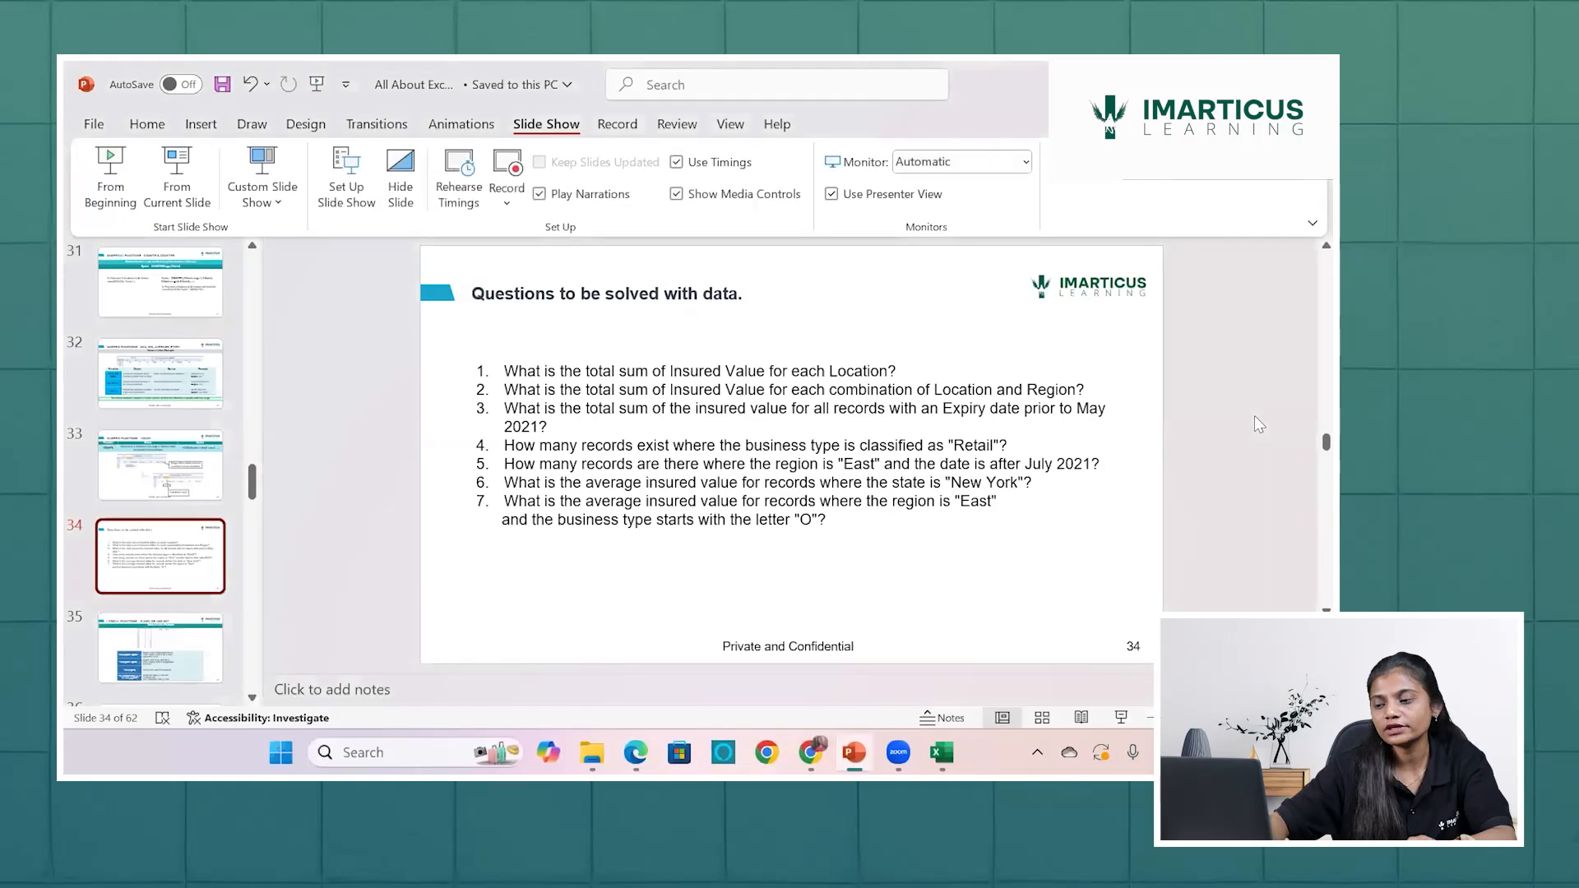
Switch to the PracticeData workbook in Excel and check the full date stored in M13 of the date-based Sumif table.
mouse_move(941, 752)
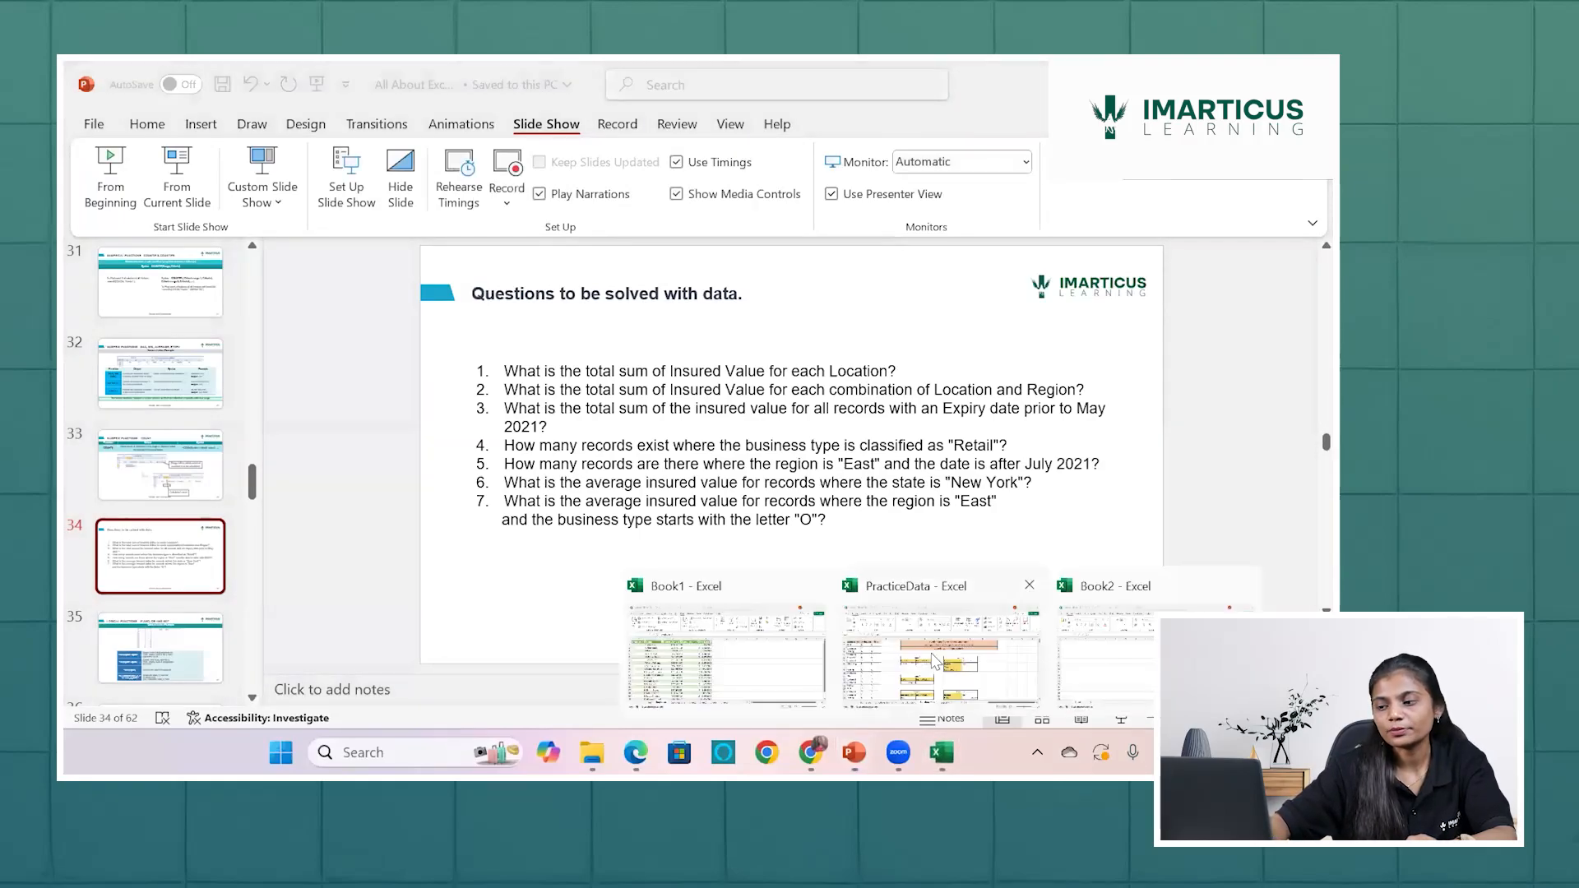
click(936, 661)
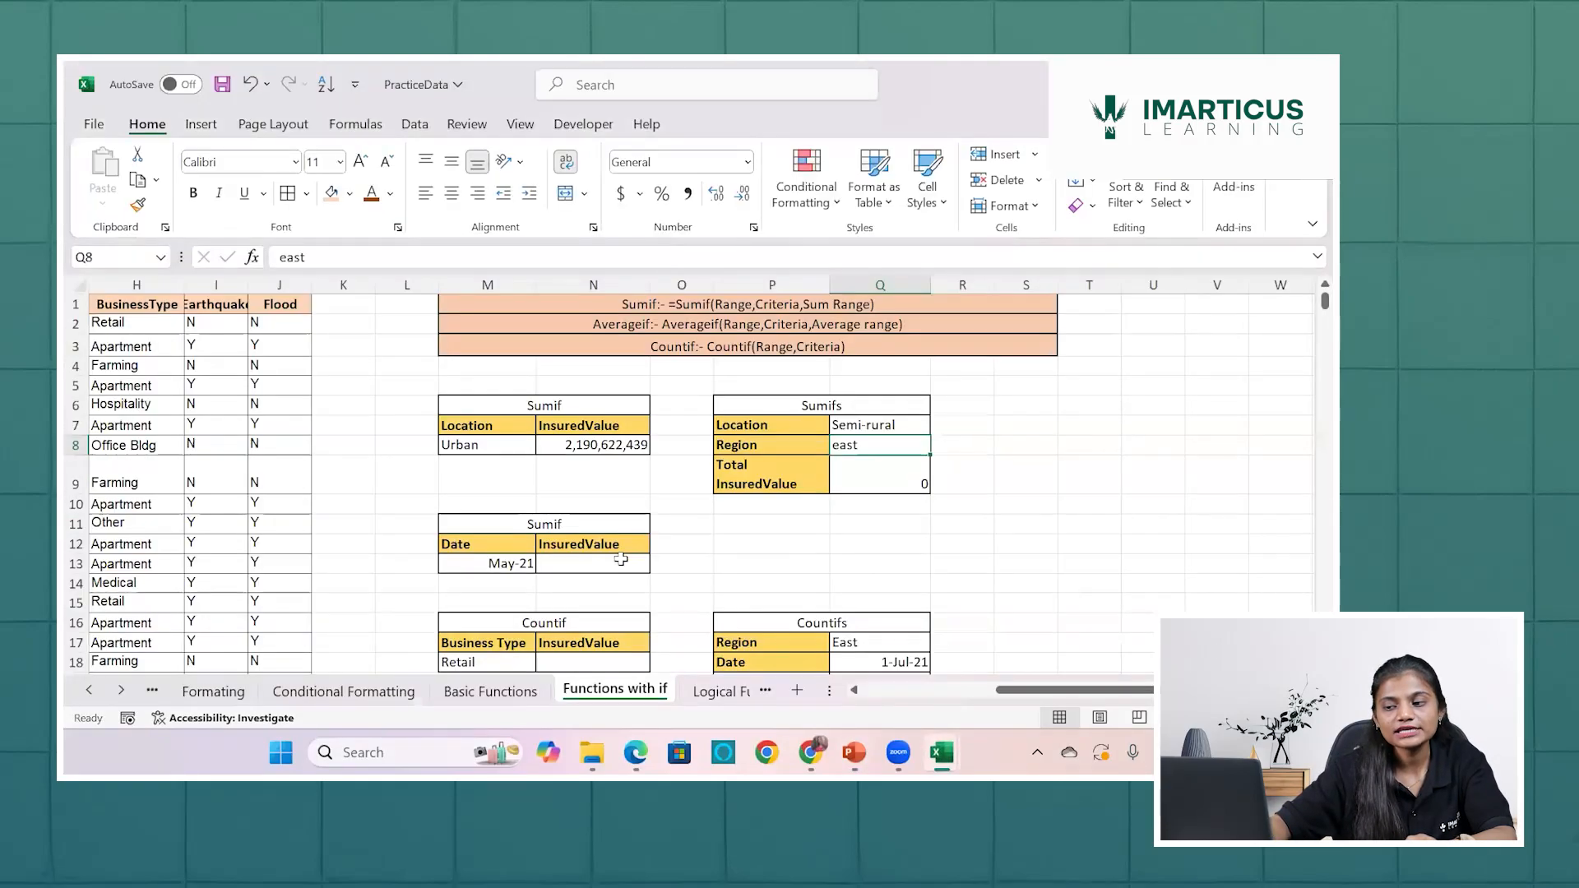
click(628, 557)
scroll(493, 493, down, 2)
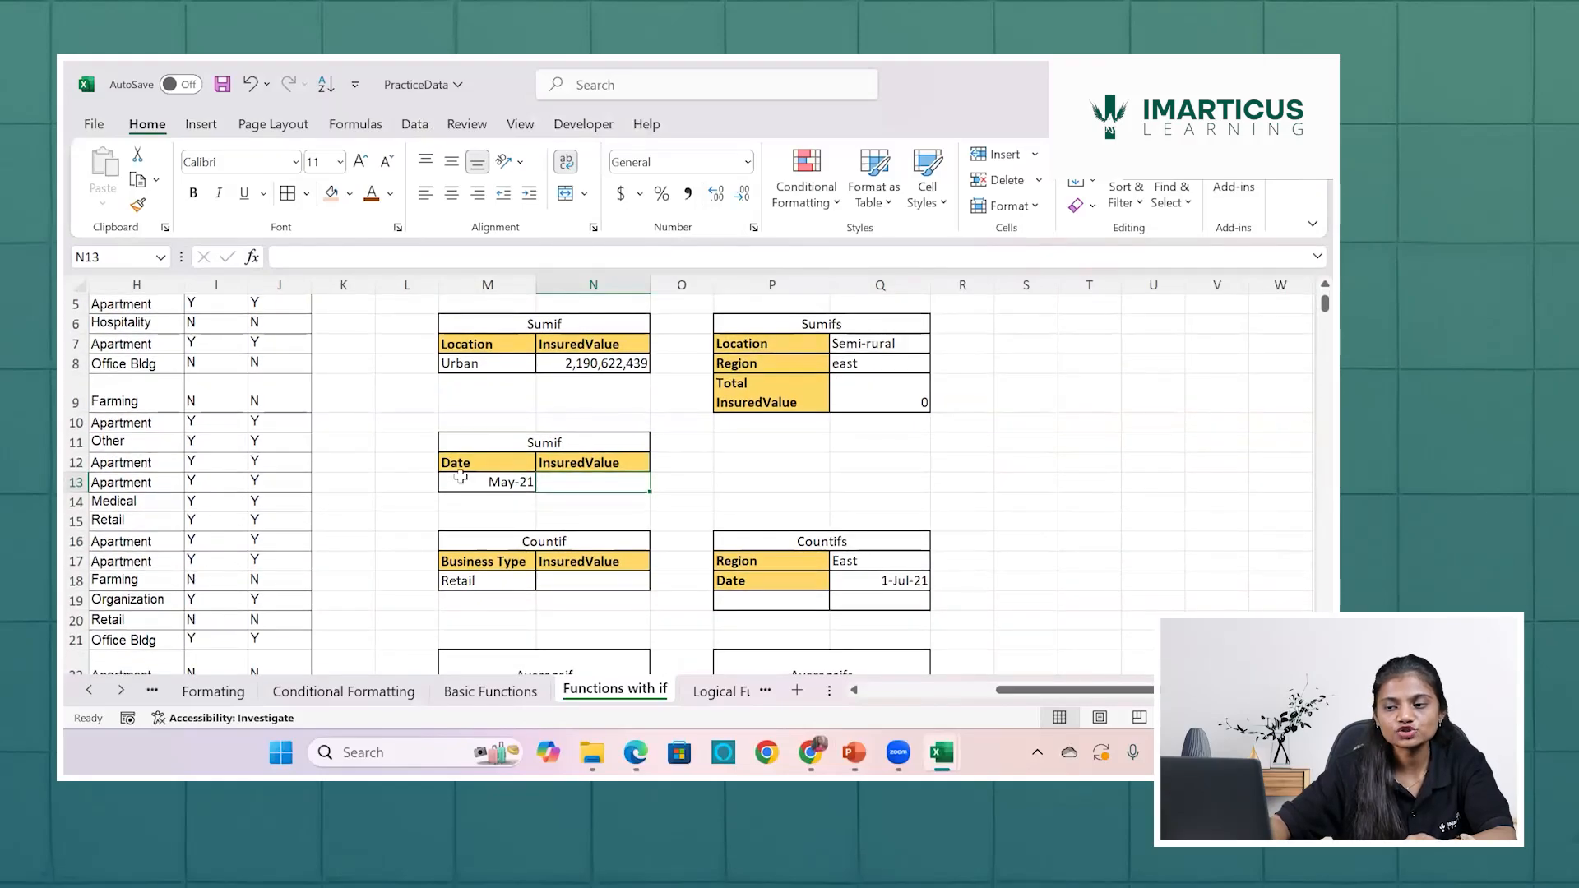
click(444, 482)
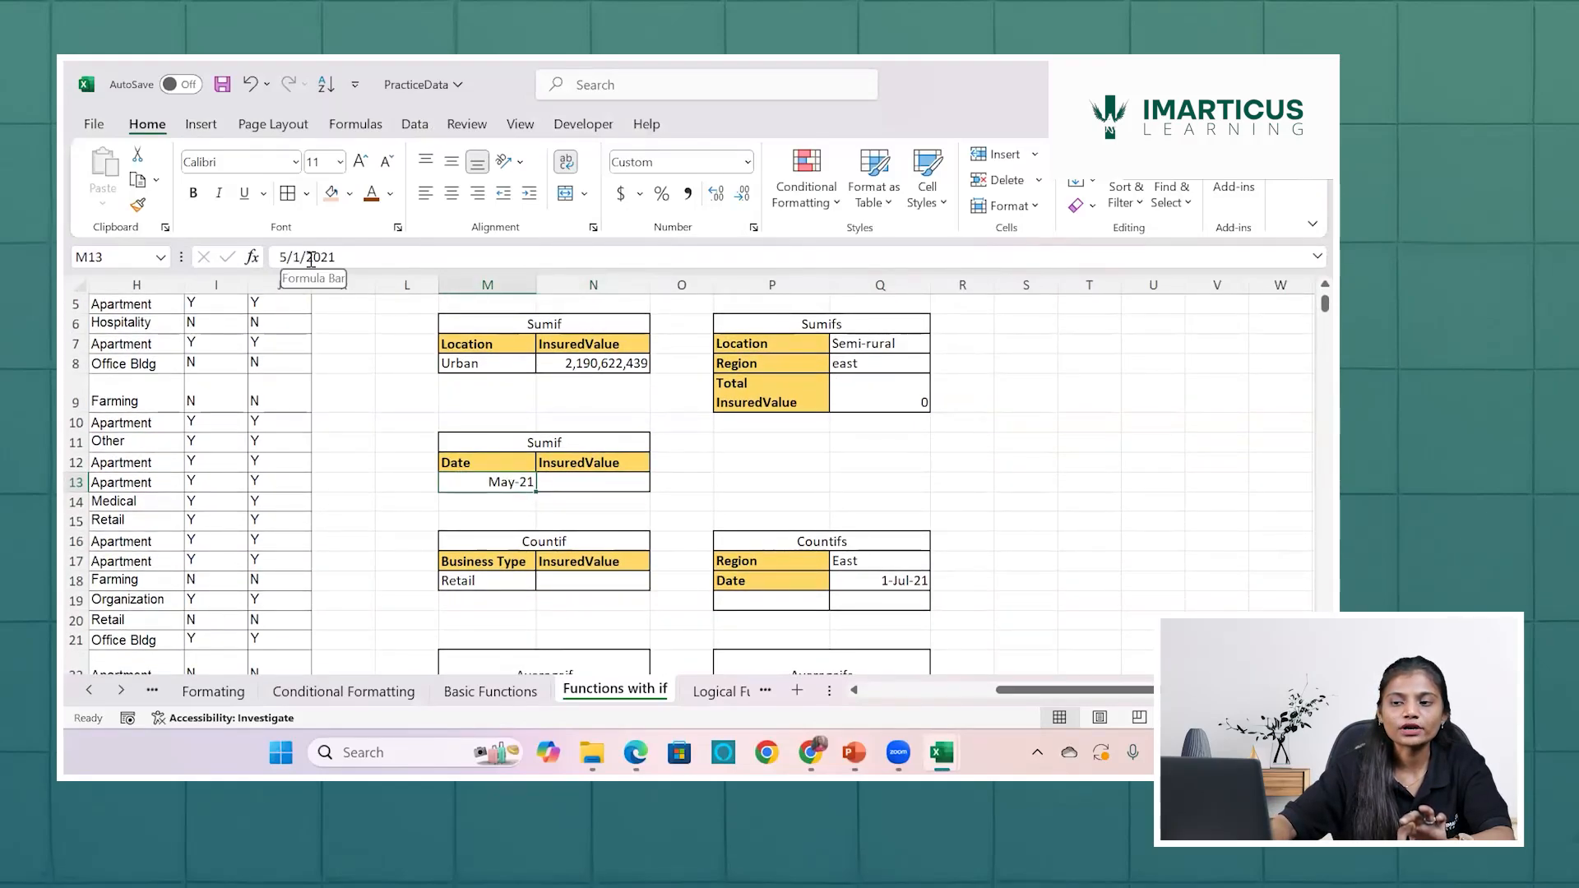
click(602, 489)
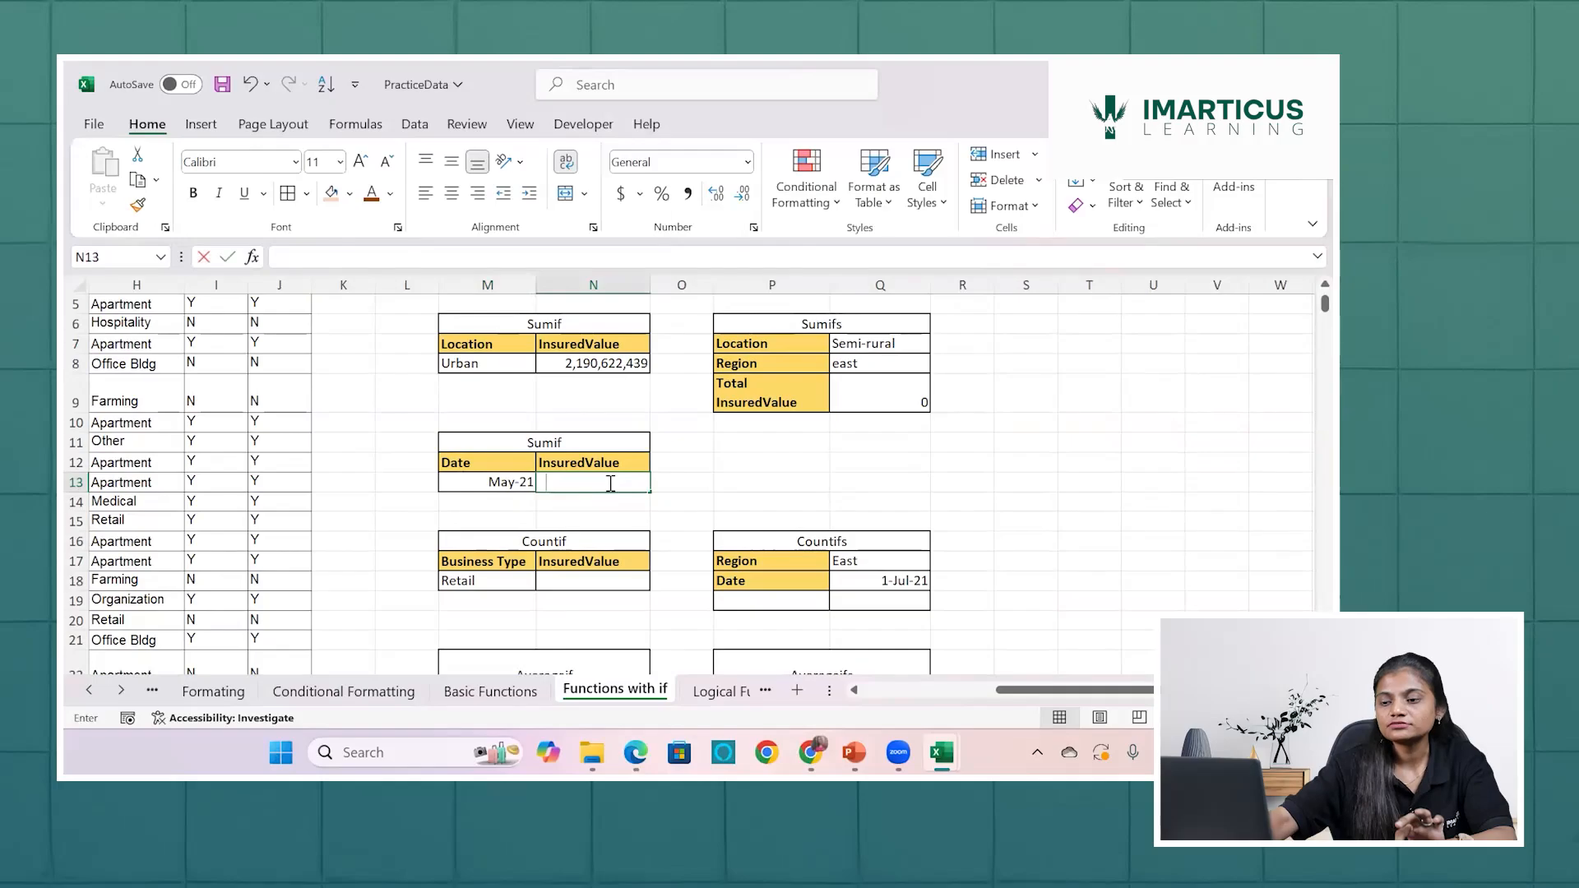
text(=)
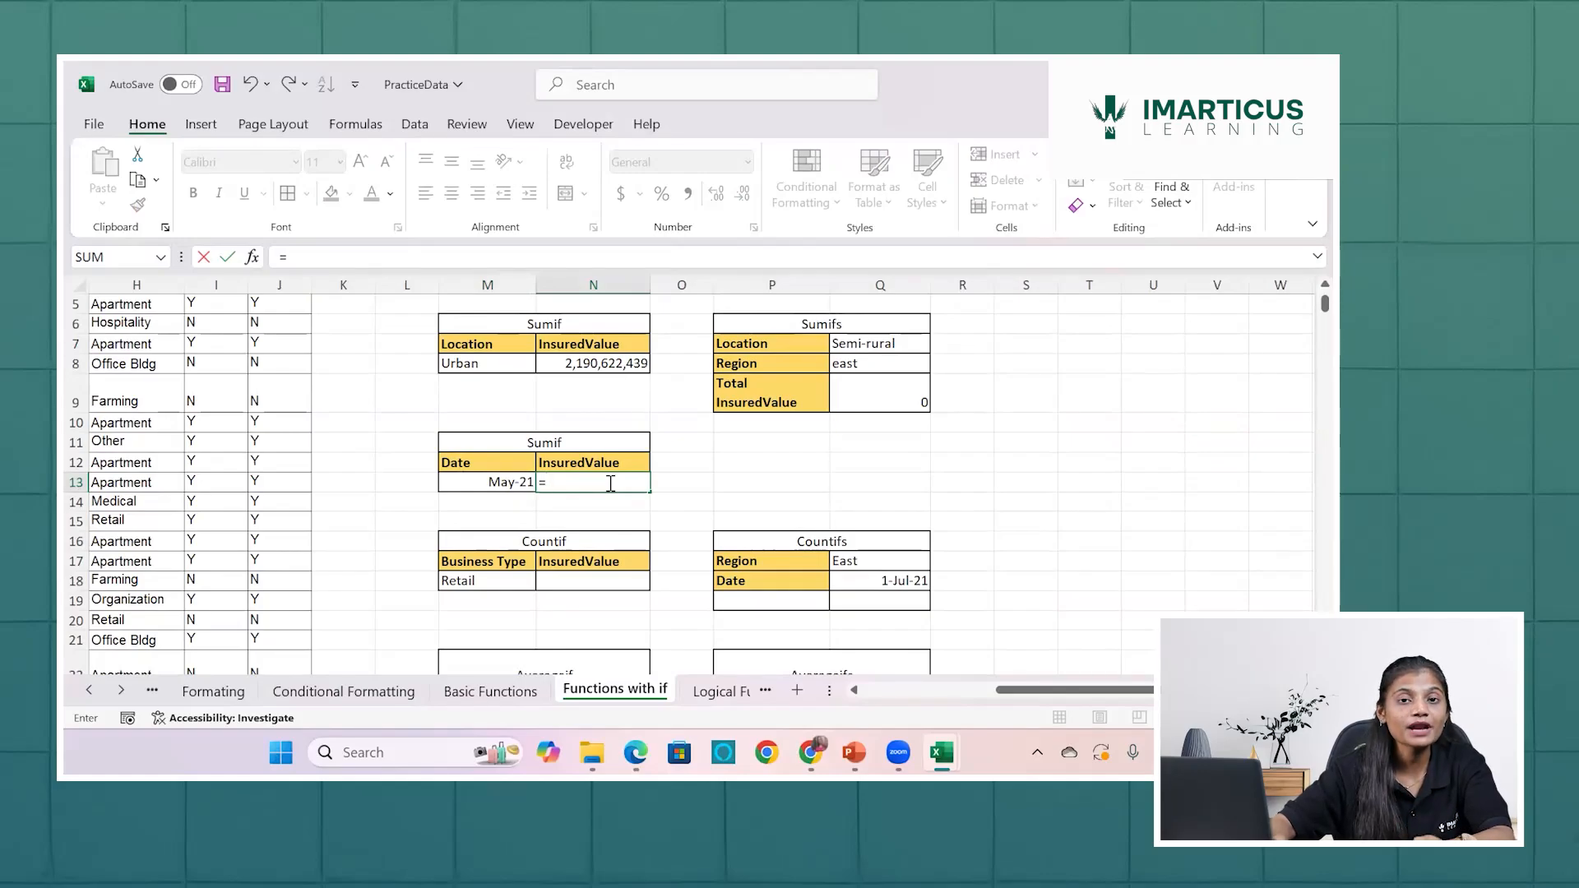
key(BackSpace)
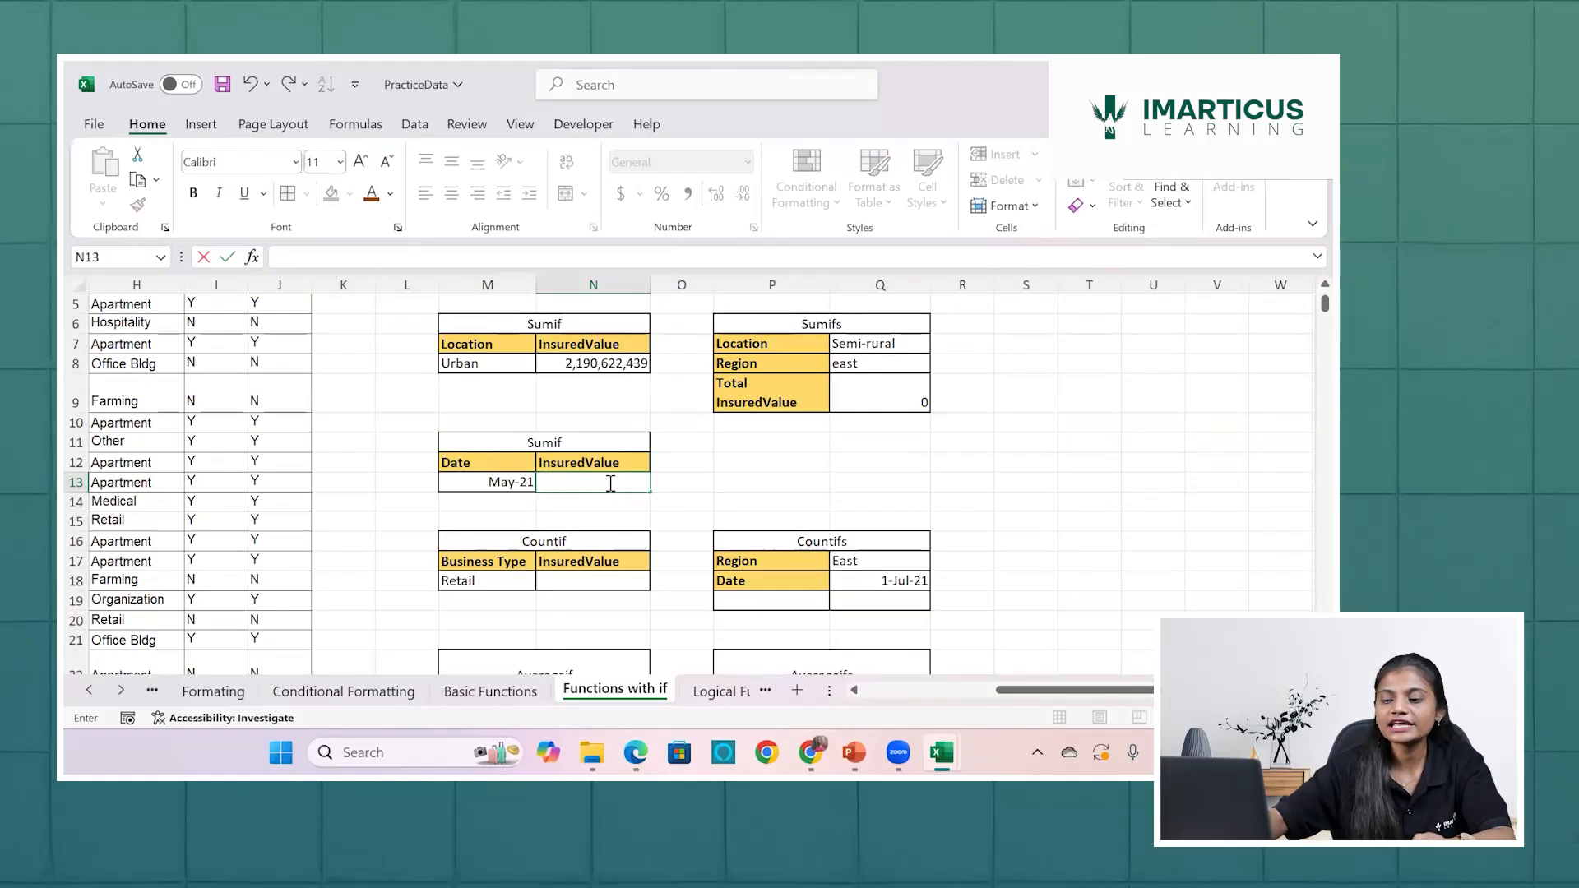
Examine the dates in the Expiry column from B2 down to the early May 2021 records.
scroll(379, 517, left, 7)
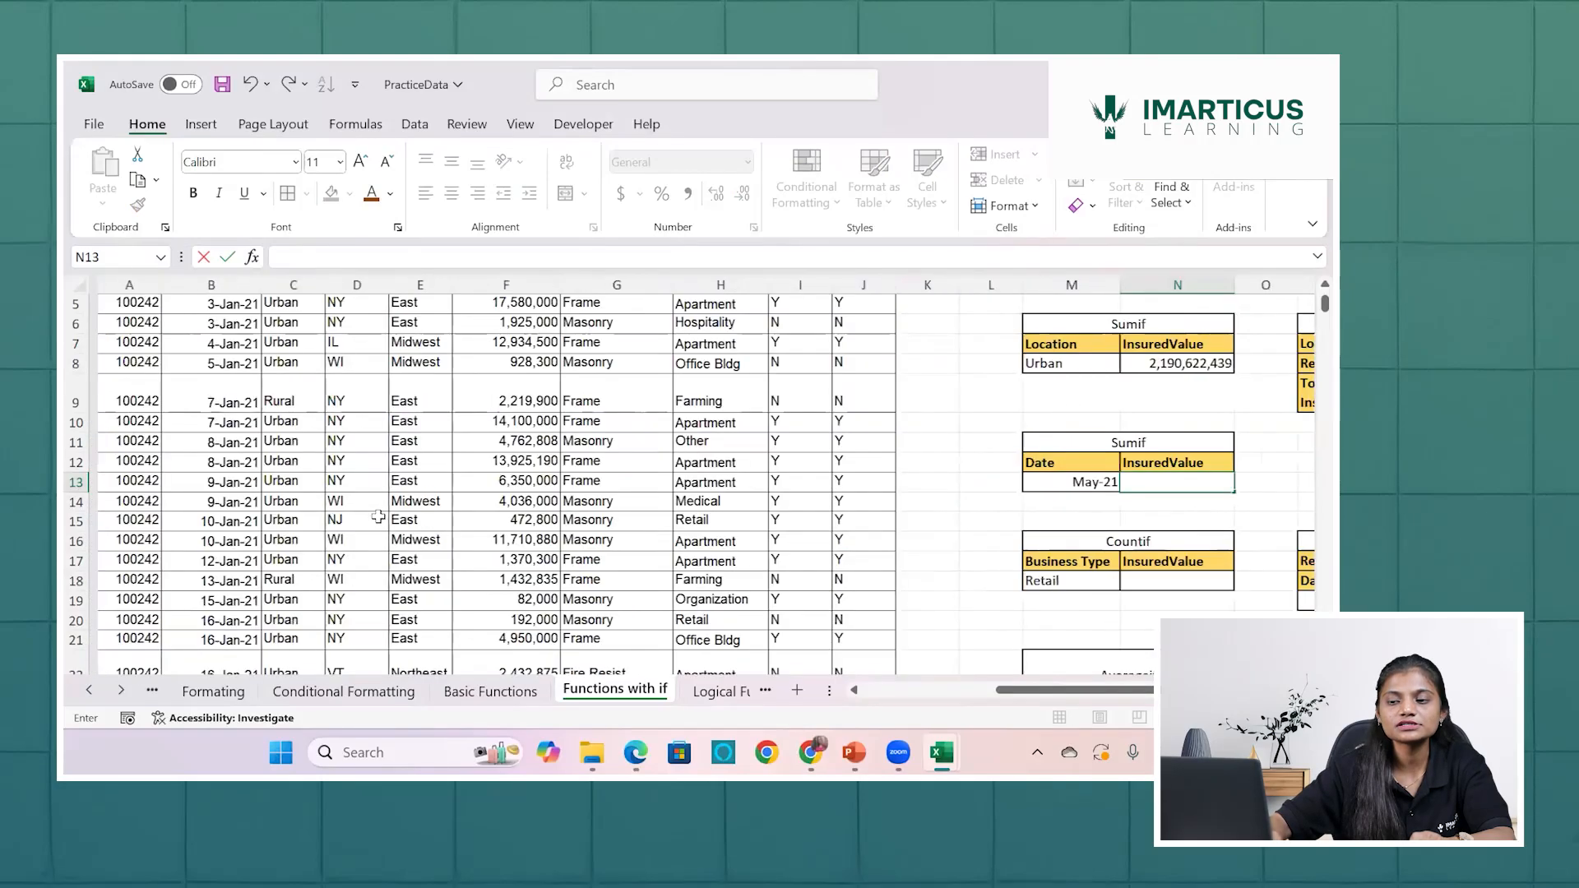
scroll(234, 327, up, 2)
scroll(234, 328, up, 1)
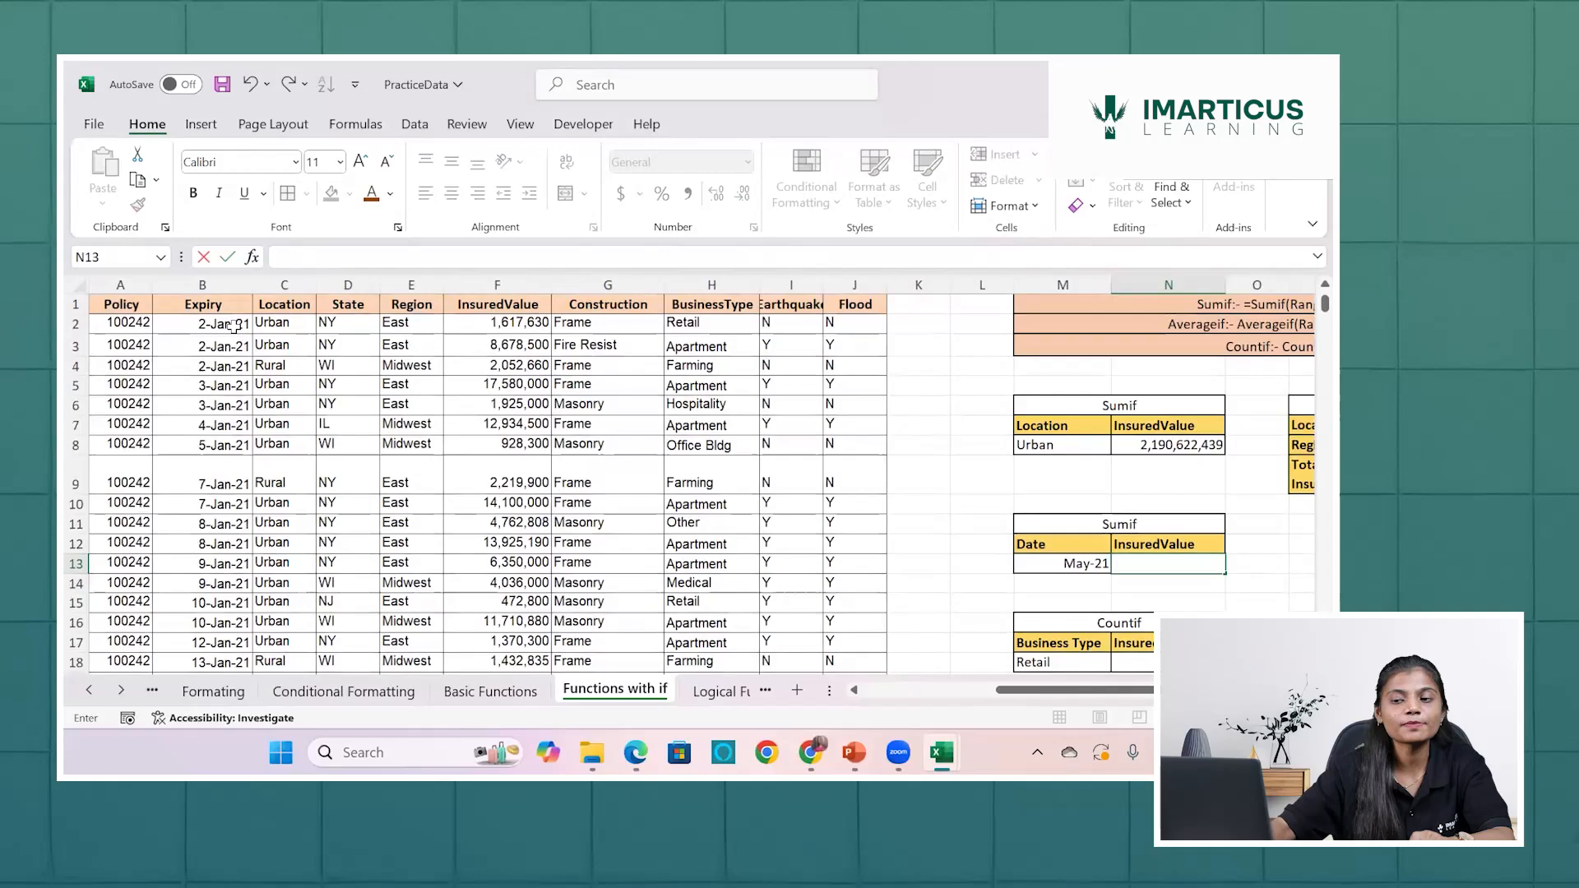
click(235, 328)
key(Down)
key(Down)
key(Down)
key(Down)
key(Down)
key(Down)
key(Down)
key(Down)
key(Down)
key(Down)
key(Down)
key(Down)
key(Down)
key(Down)
key(Down)
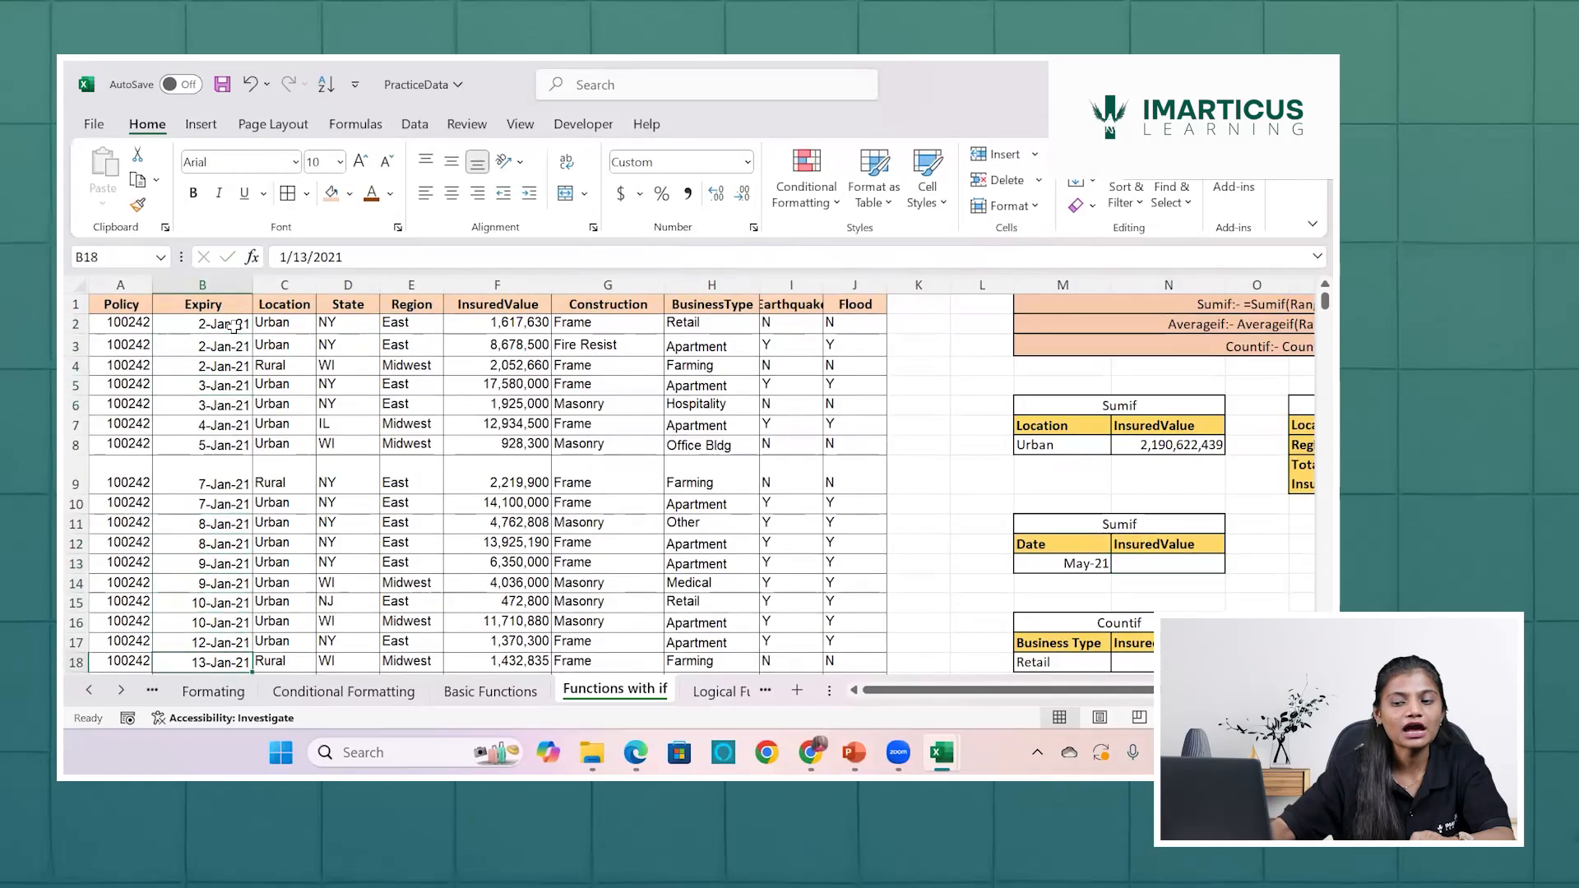
key(Down)
key(Down)
key(Down)
key(Down)
key(Down)
key(Down)
key(Down)
key(Down)
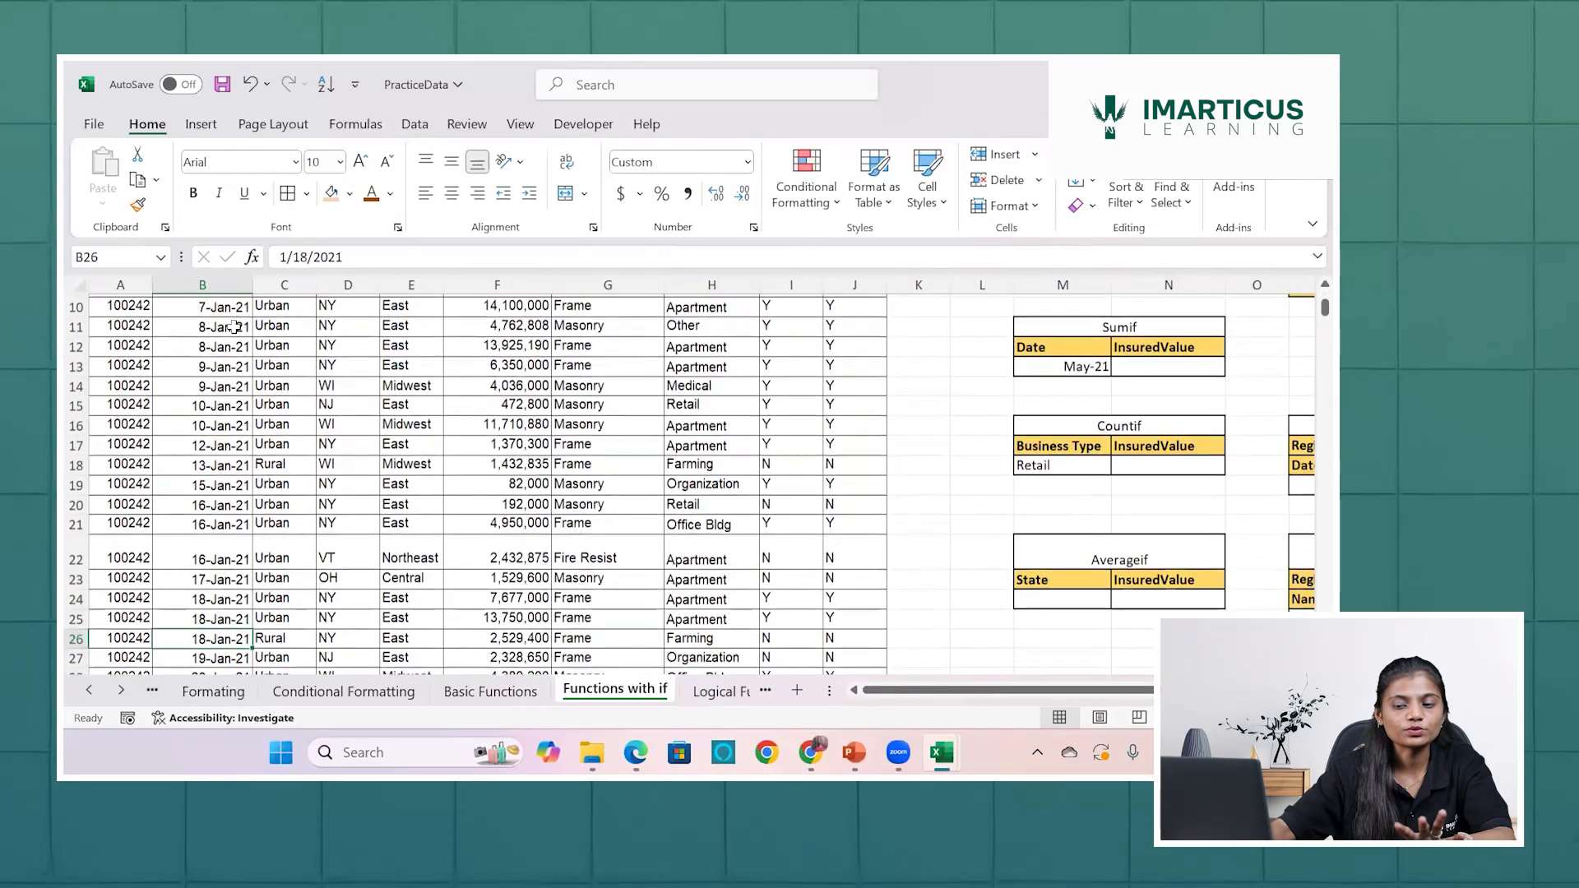
key(Down)
key(Down)
key(Down)
key(Down)
key(Down)
key(Down)
key(Down)
key(Down)
key(Down)
key(Down)
key(Down)
key(Down)
key(Down)
key(Down)
key(Down)
key(Down)
key(Down)
key(Down)
key(Down)
key(Down)
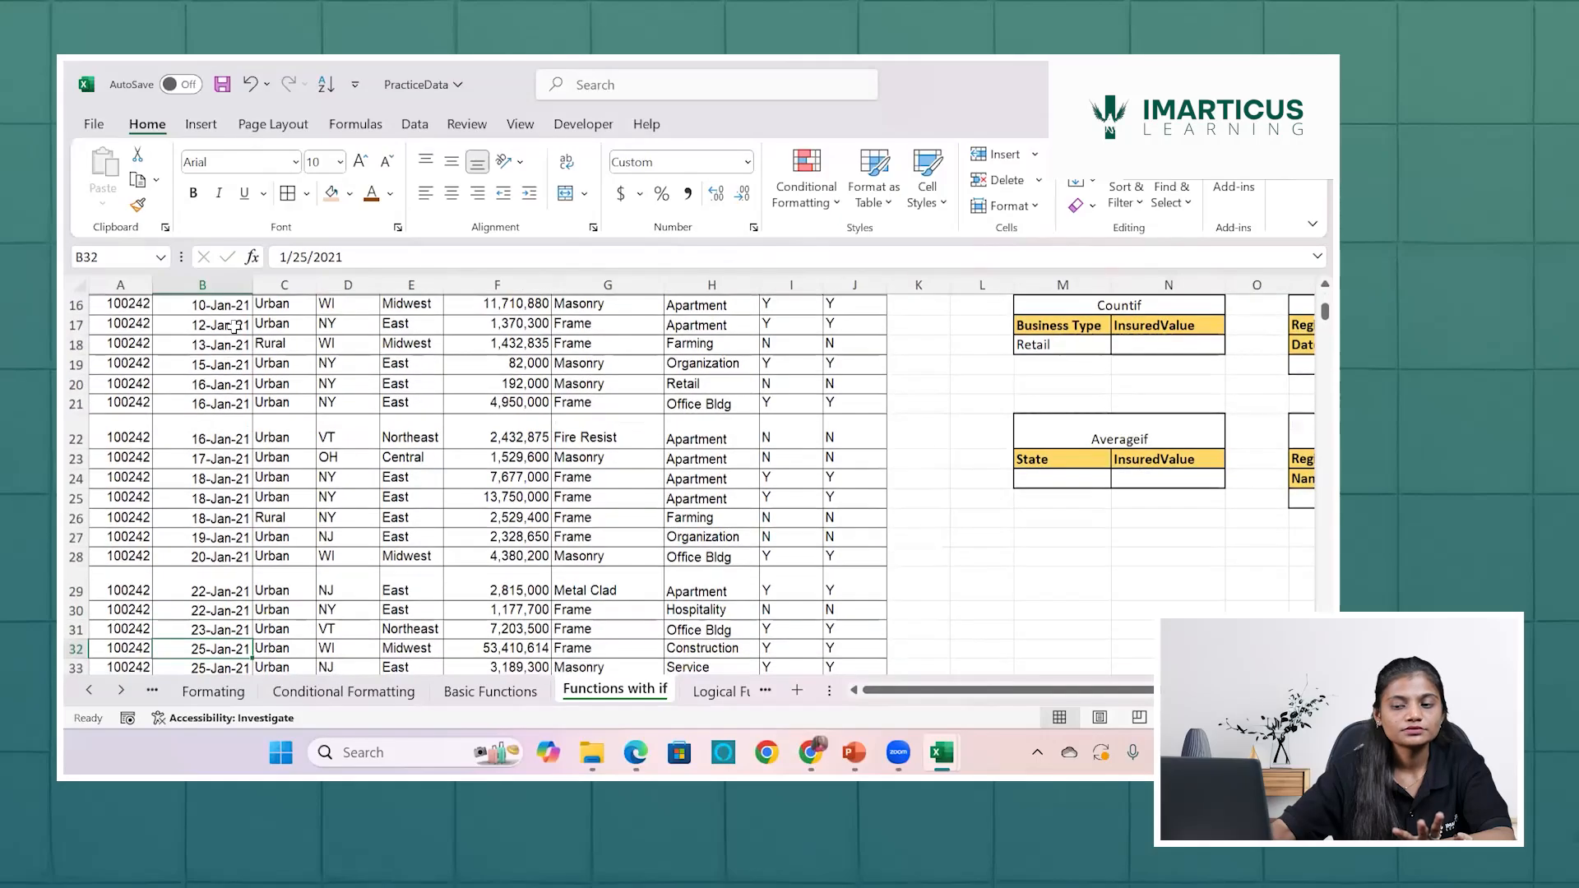
key(Down)
key(Down)
key(Down)
key(Down)
key(Down)
key(Down)
key(Down)
key(Down)
key(Down)
key(Down)
key(Down)
key(Down)
key(Down)
key(Down)
key(Down)
key(Down)
key(Down)
key(Down)
key(Down)
key(Down)
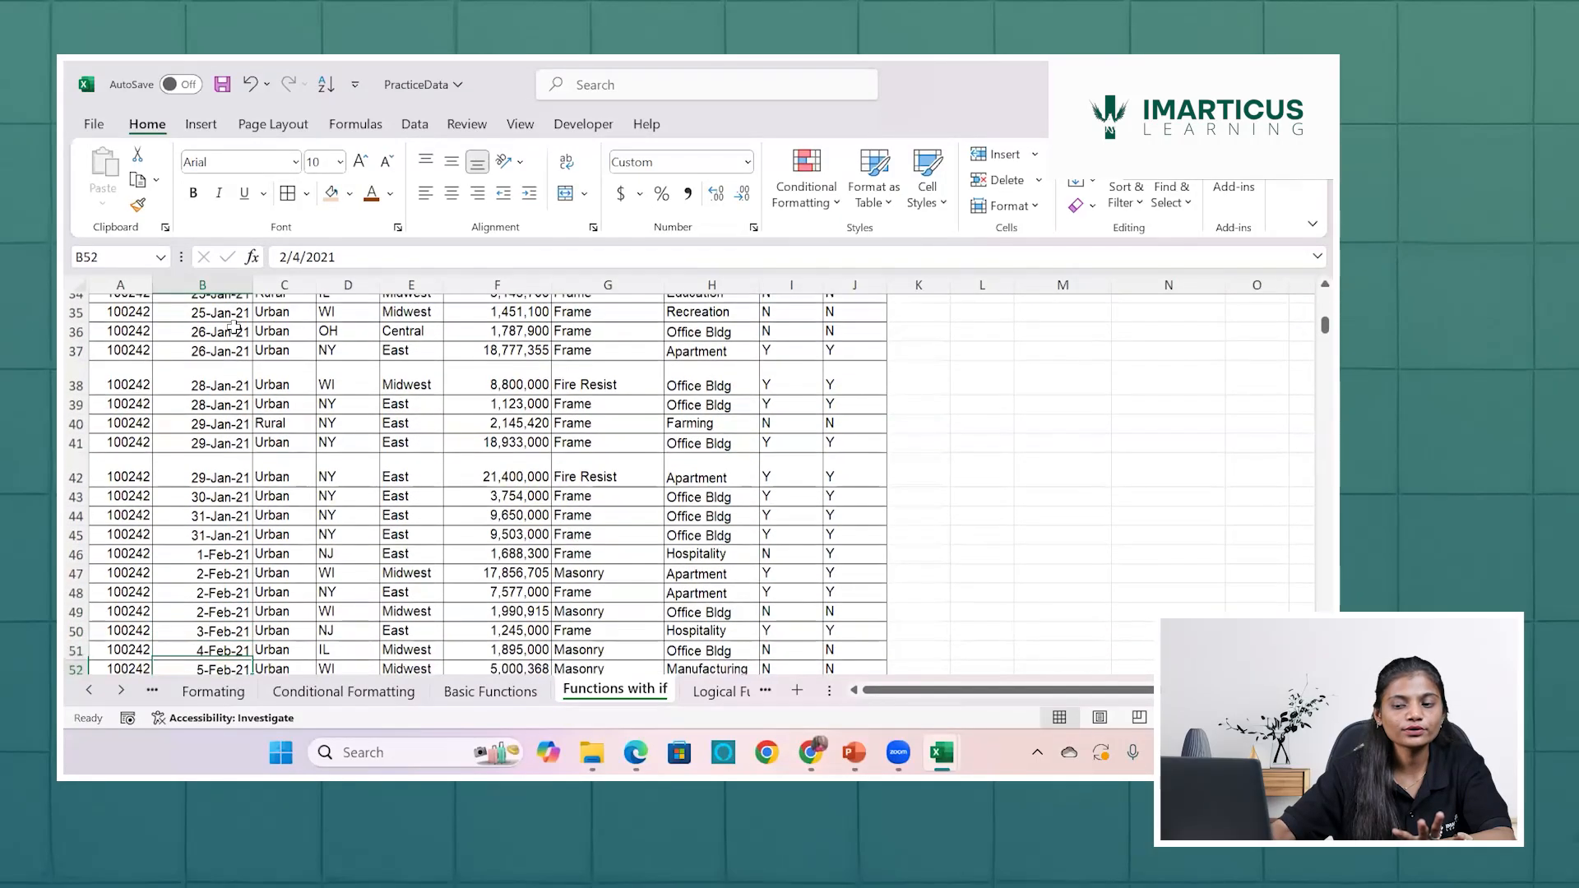
key(Down)
key(Down)
key(Down)
key(Down)
key(Down)
key(Down)
key(Down)
key(Down)
key(Down)
key(Down)
key(Down)
key(Down)
key(Down)
key(Down)
key(Down)
key(Down)
key(Down)
key(Down)
key(Down)
key(Down)
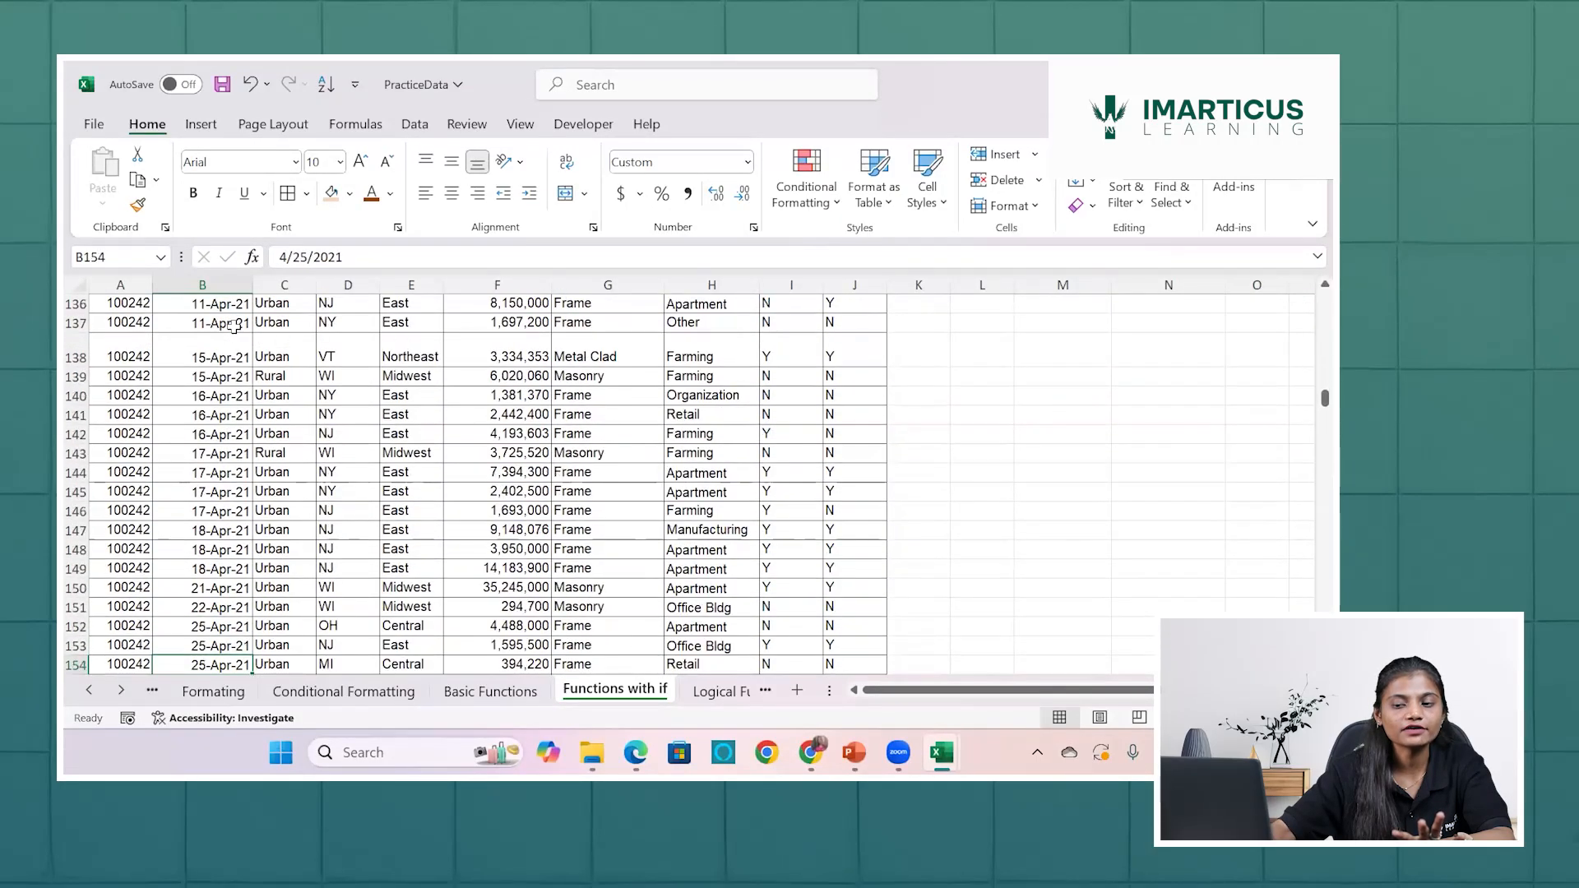
key(Down)
key(Down)
key(Down)
key(Down)
key(Down)
key(Down)
key(Down)
key(Down)
key(Down)
key(Down)
key(Down)
key(Down)
key(Down)
key(Down)
key(Down)
key(Down)
key(Down)
key(Down)
key(Down)
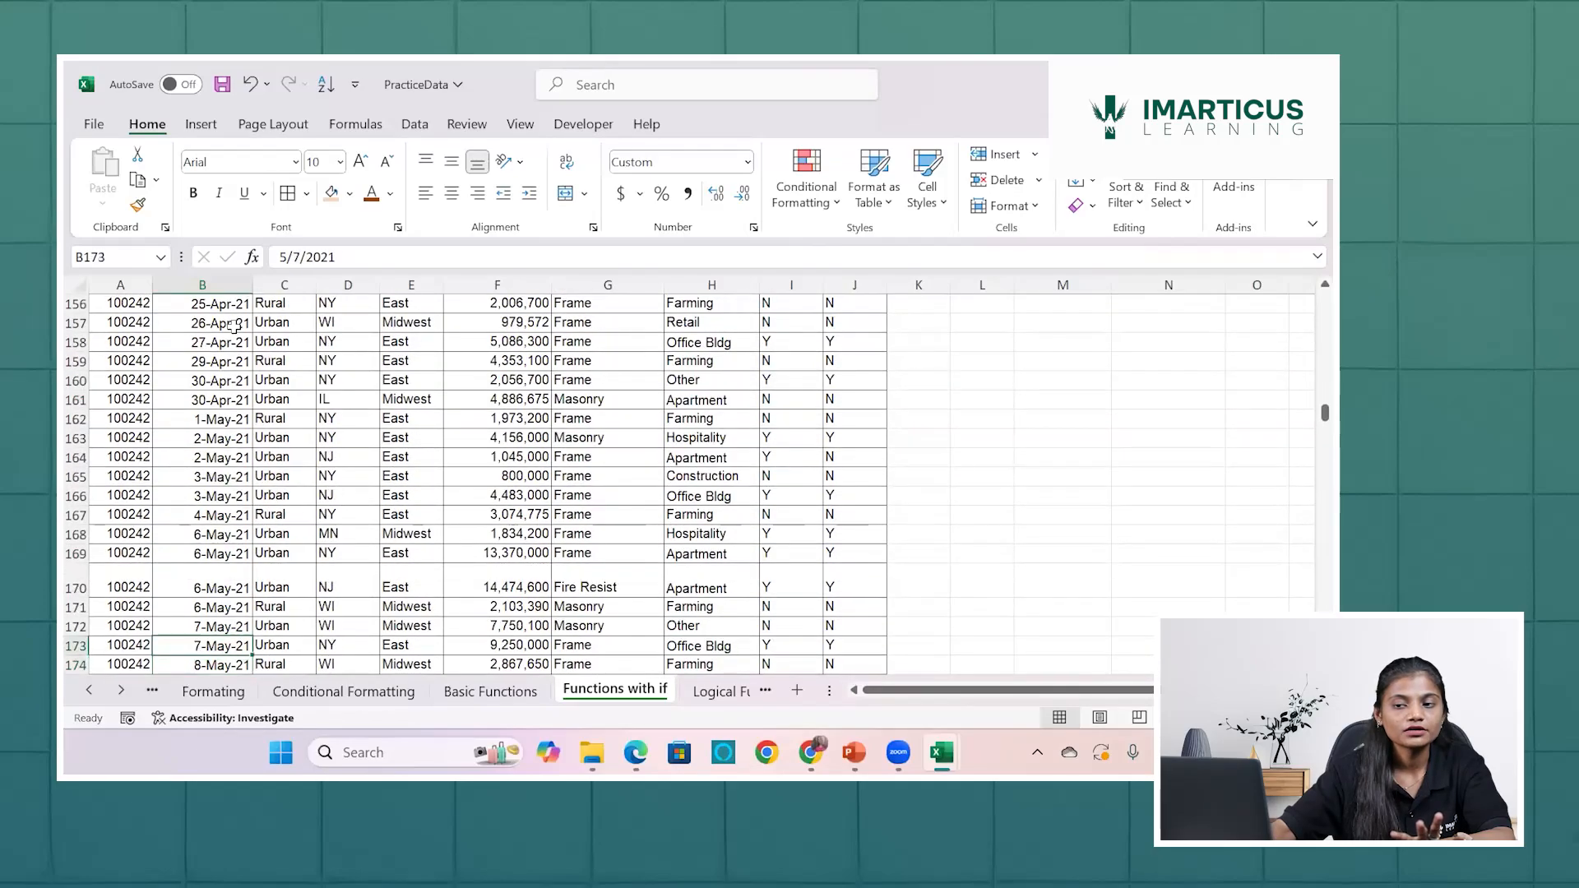
Compare the Expiry dates around the boundary between 30-Apr-21 and 1-May-21 in column B.
key(Up)
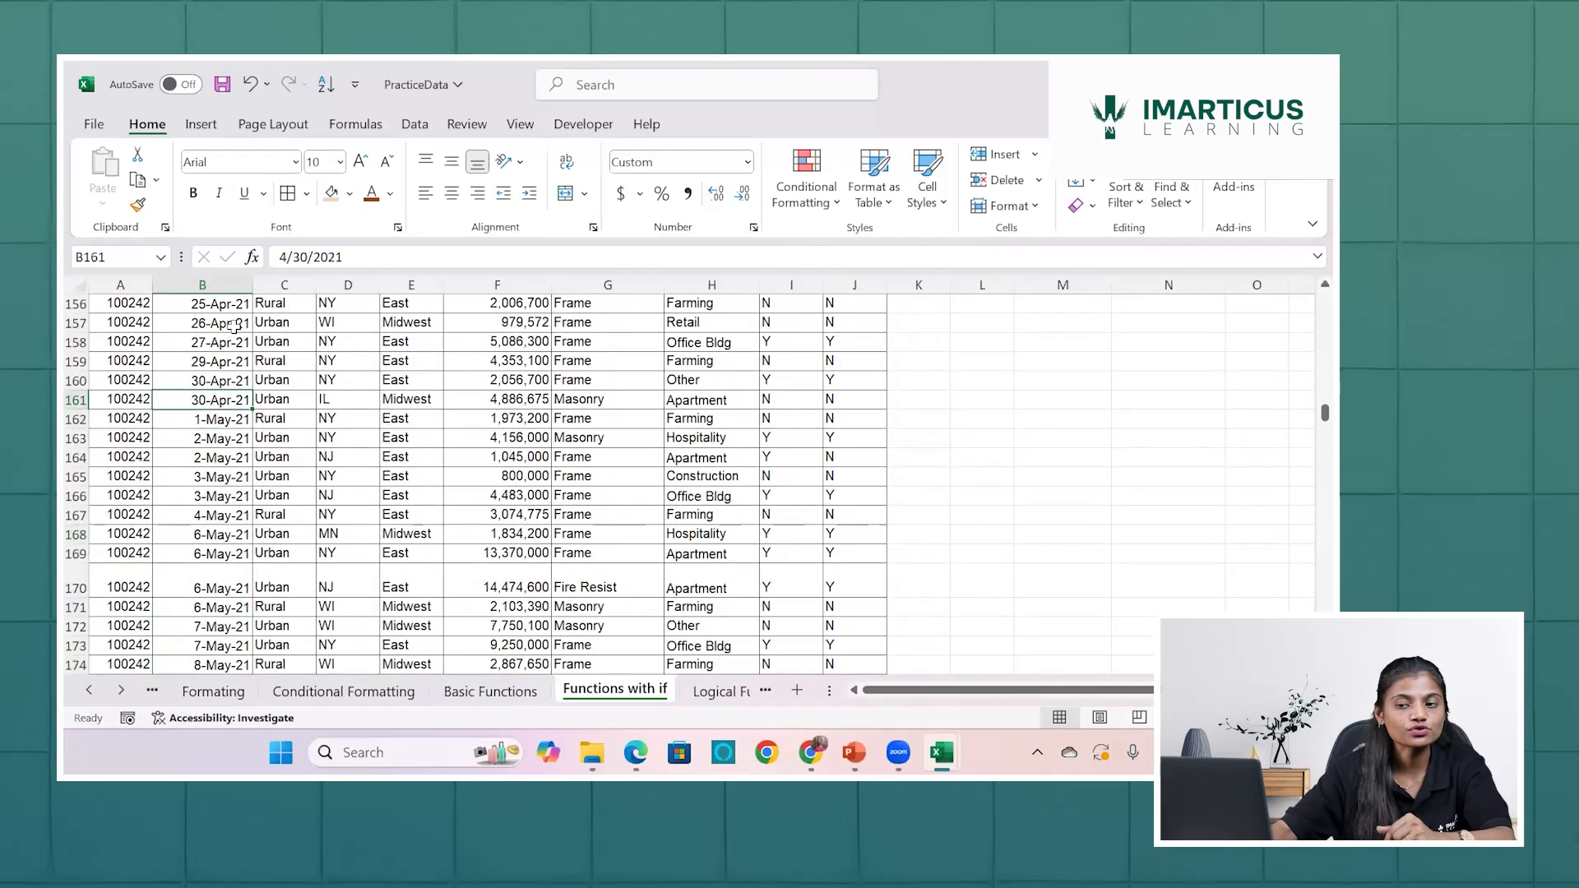
key(Down)
key(Down)
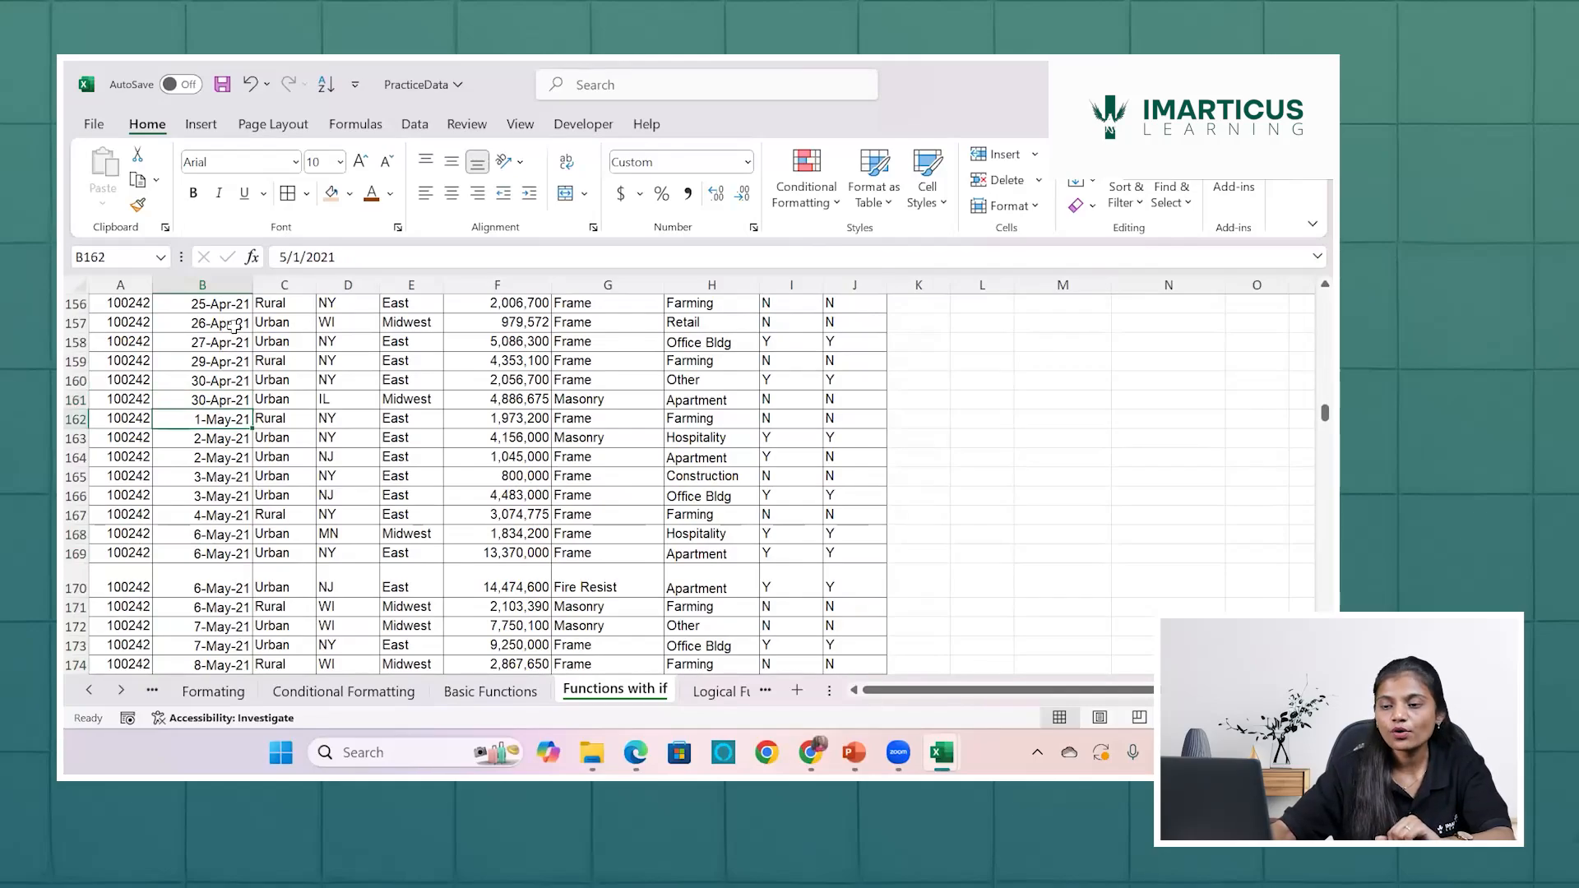
key(Up)
key(Up)
key(Up)
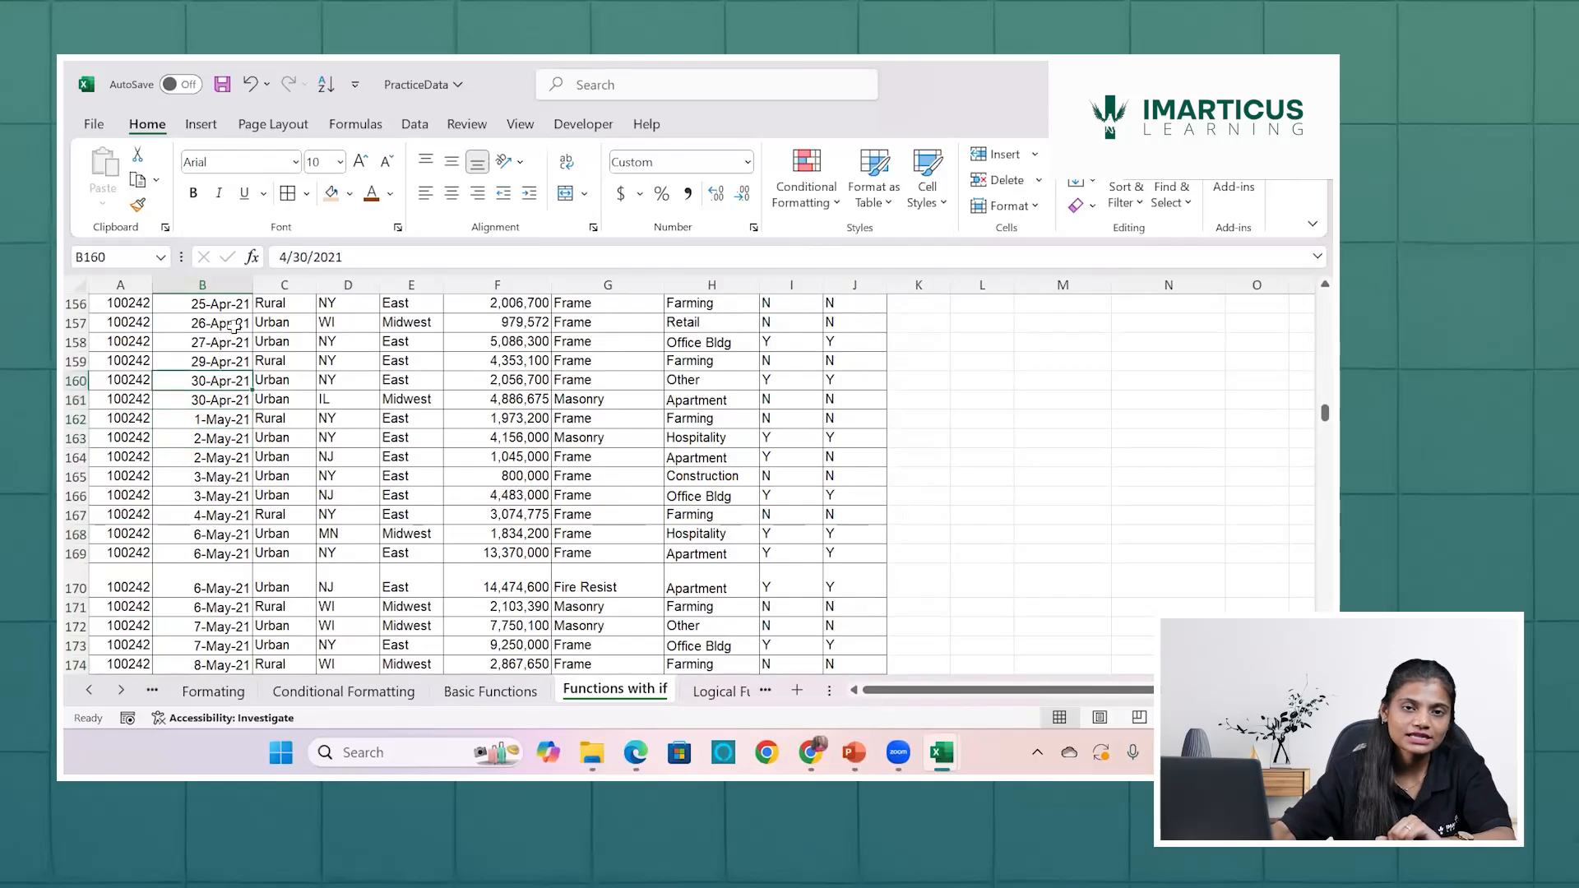
Review the Expiry dates in column B from the 30-Apr-21 record back up to the header in B1.
key(Up)
key(Up)
key(Up)
key(Up)
key(Up)
key(Up)
key(Up)
key(Up)
key(Up)
key(Up)
key(Up)
key(Up)
key(Up)
key(Up)
key(Up)
key(Up)
key(Up)
key(Up)
key(Up)
key(Up)
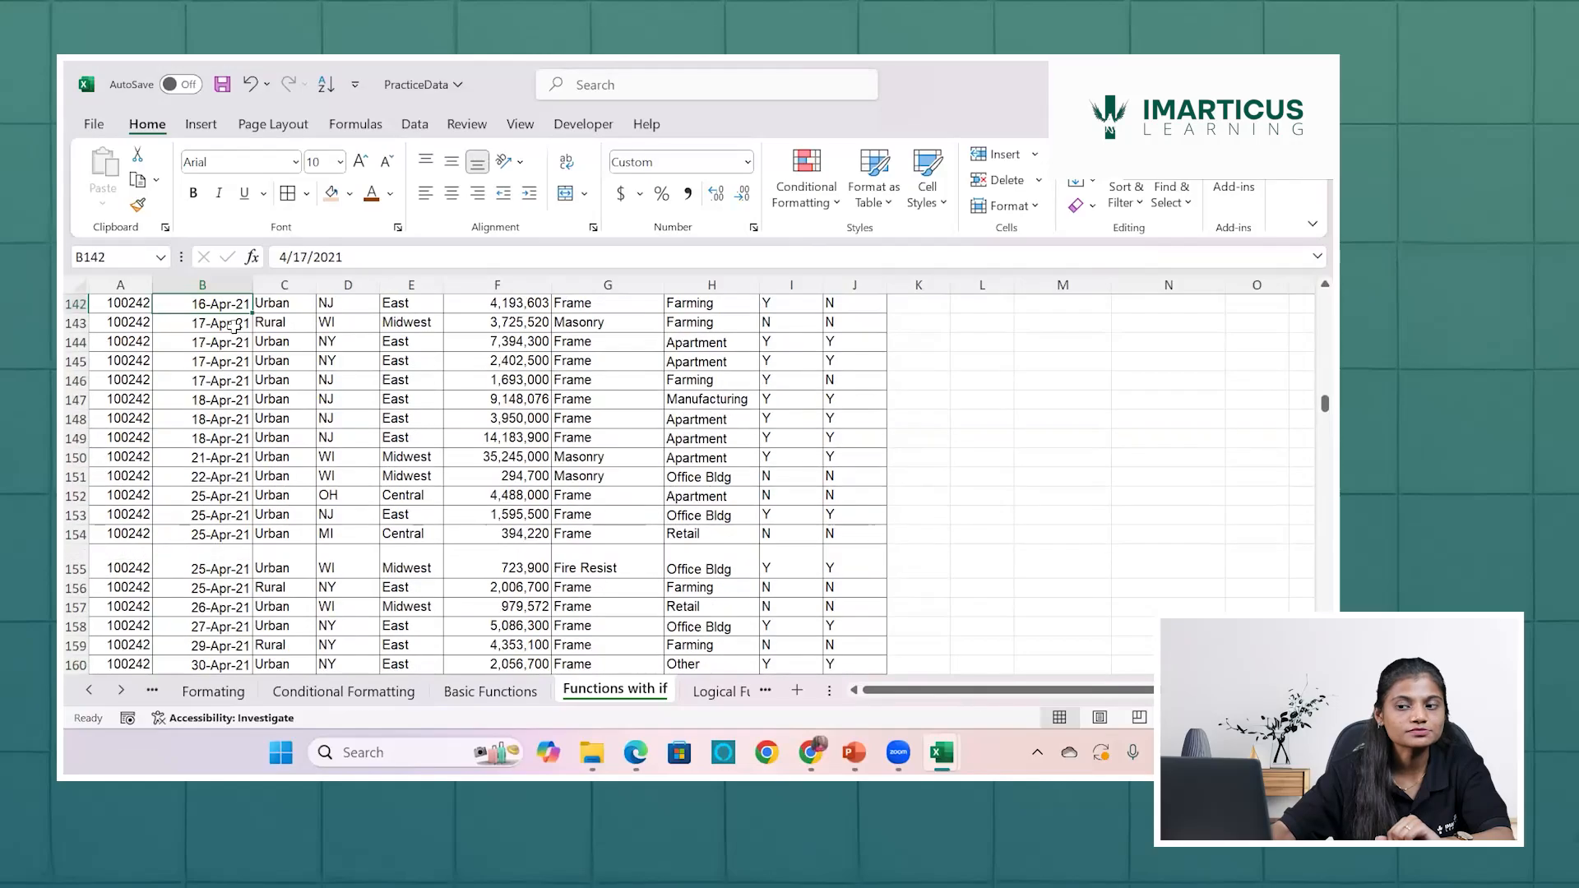
key(Up)
key(Up)
key(Up)
key(Up)
key(Up)
key(Up)
key(Up)
key(Up)
key(Up)
key(Up)
key(Up)
key(Up)
key(Up)
key(Up)
key(Up)
key(Up)
key(Up)
key(Up)
key(Up)
key(Up)
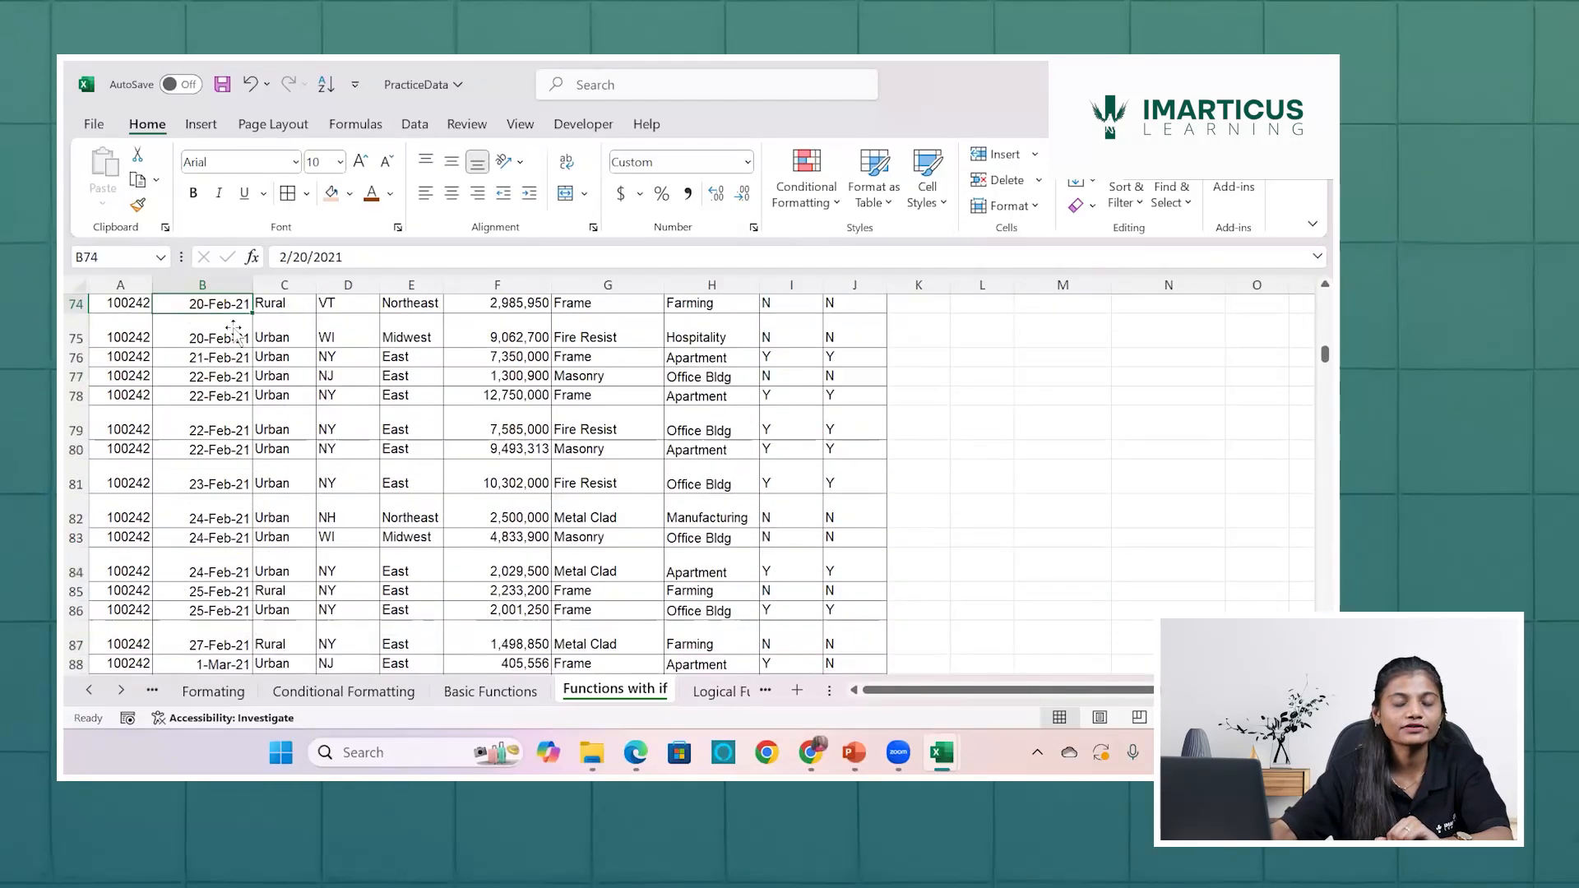
key(Up)
key(Up)
key(Up)
key(Up)
key(Up)
key(Up)
key(Up)
key(Up)
key(Up)
key(Up)
key(Up)
key(Up)
key(Up)
key(Up)
key(Up)
key(Up)
key(Up)
key(Up)
key(Up)
key(Up)
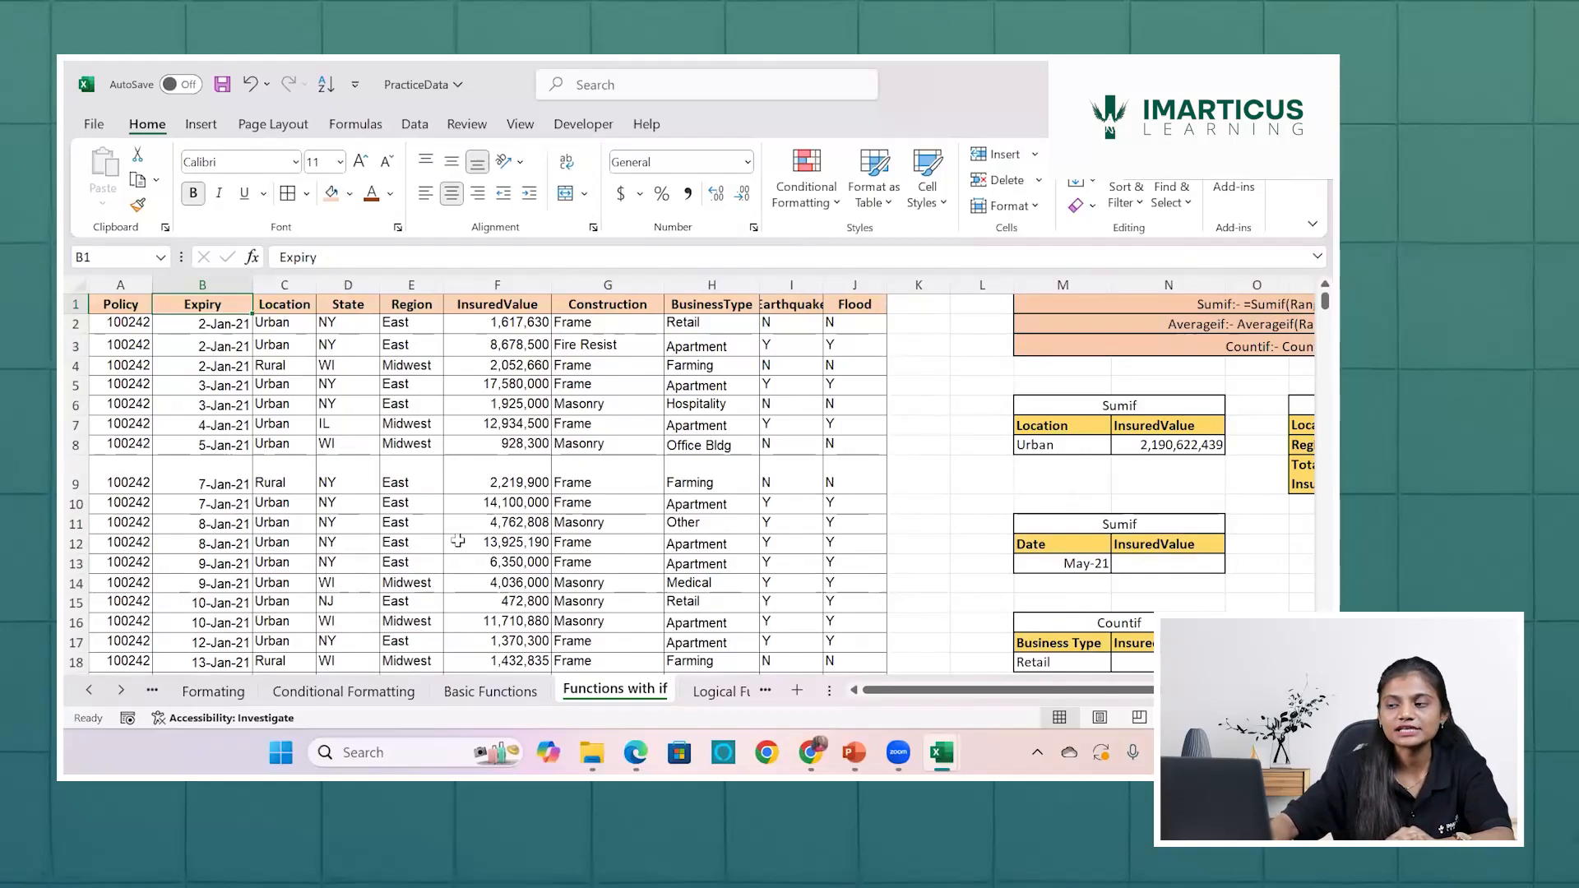
Begin a SUMIF formula in N13 of the date-based Sumif table, using the Expiry dates B2:B501 as its range.
scroll(458, 540, right, 6)
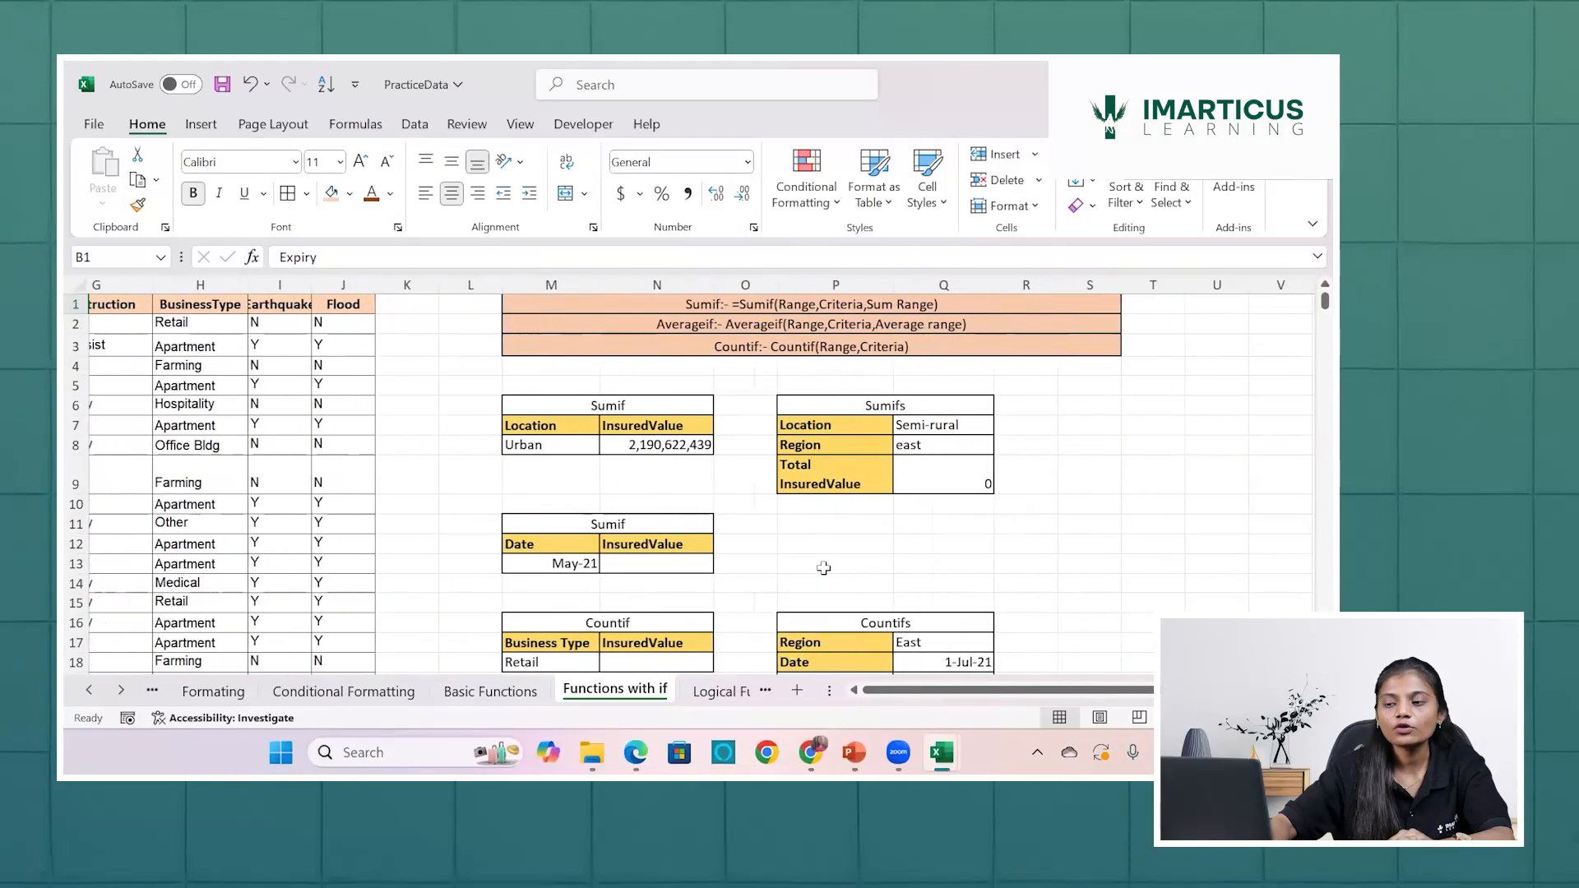
scroll(823, 567, down, 3)
scroll(781, 493, left, 1)
click(706, 405)
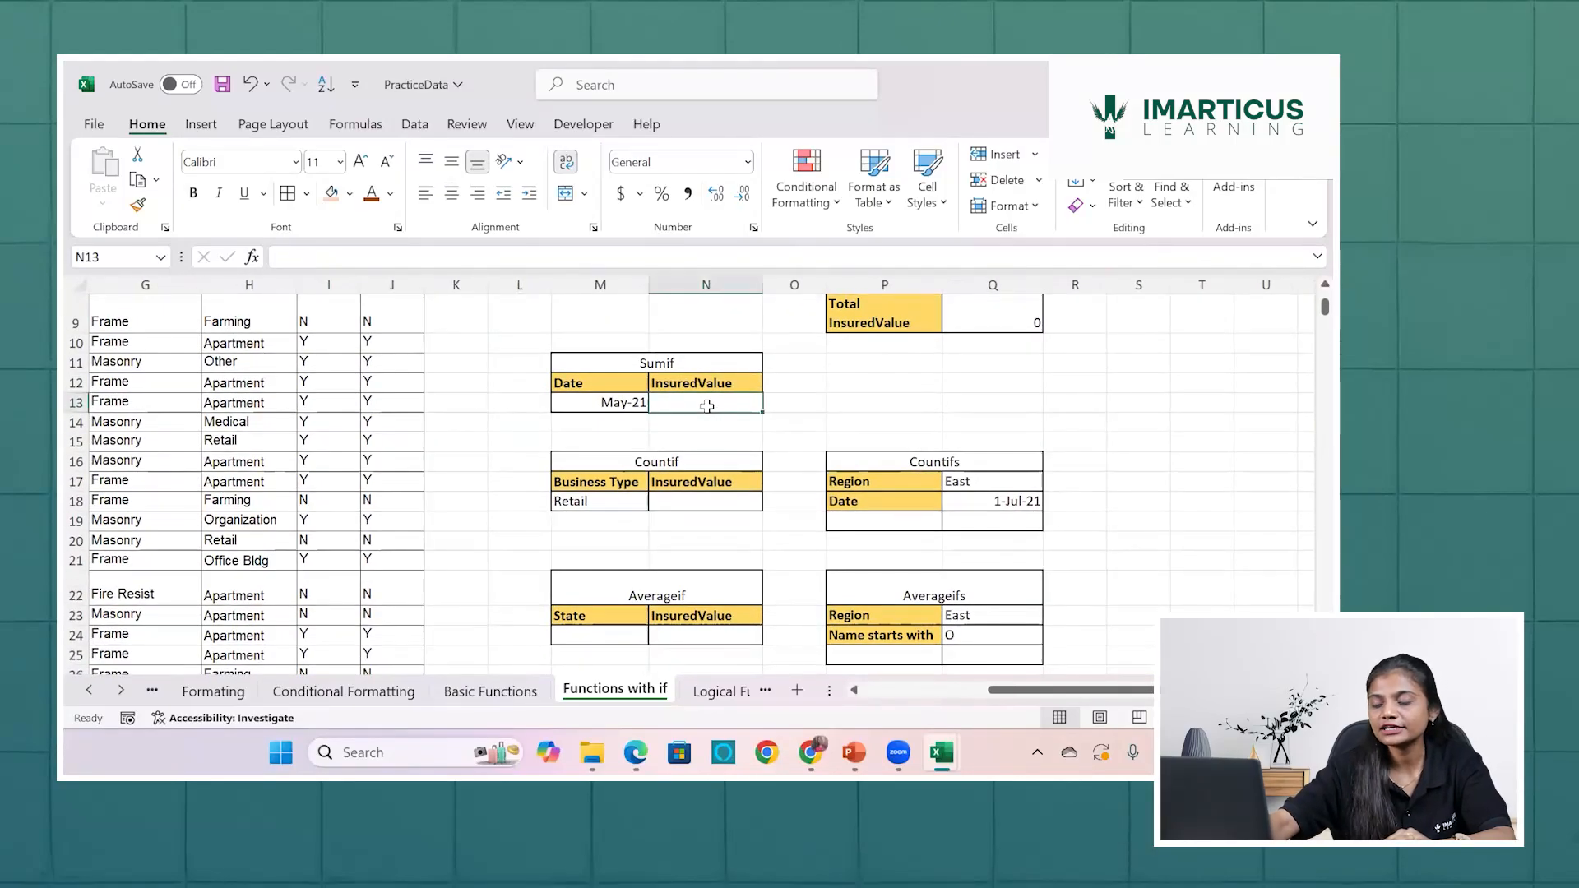
text(=)
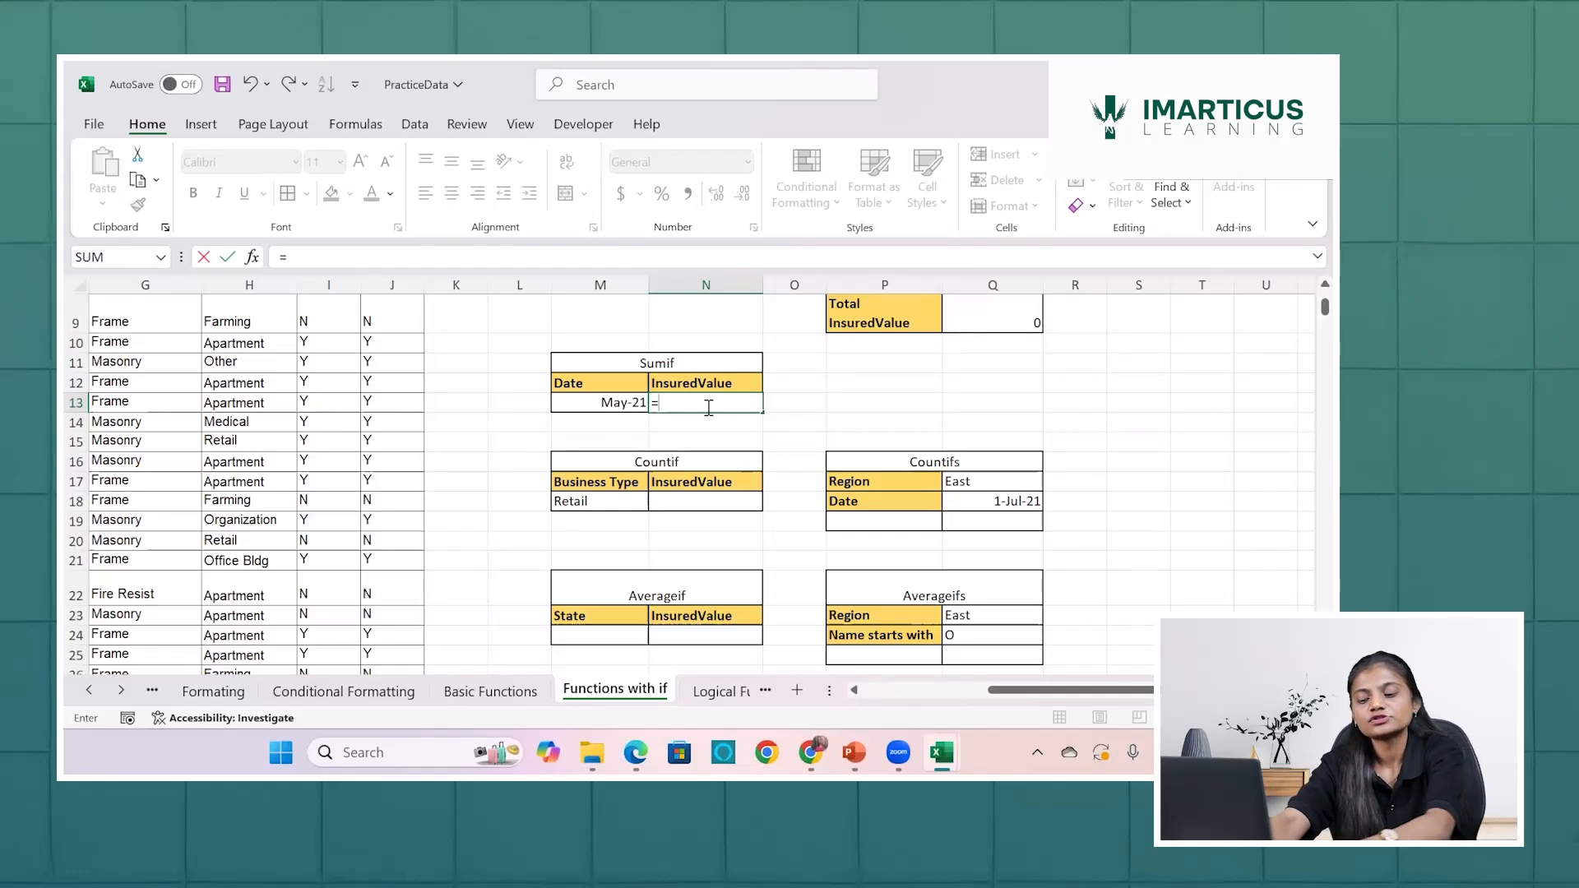
text(sum)
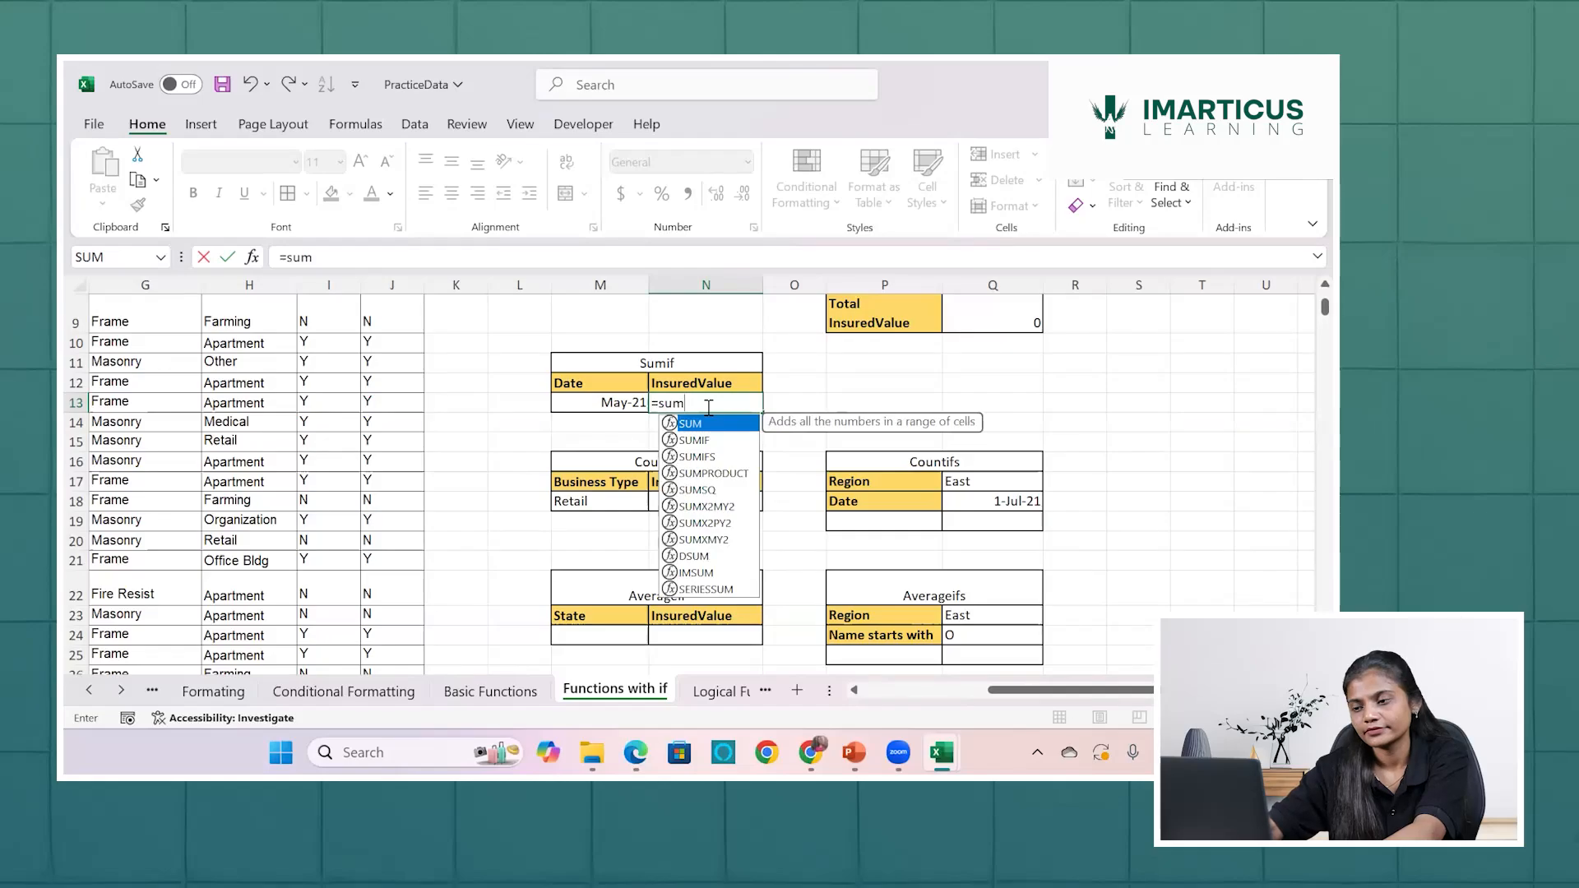
key(Down)
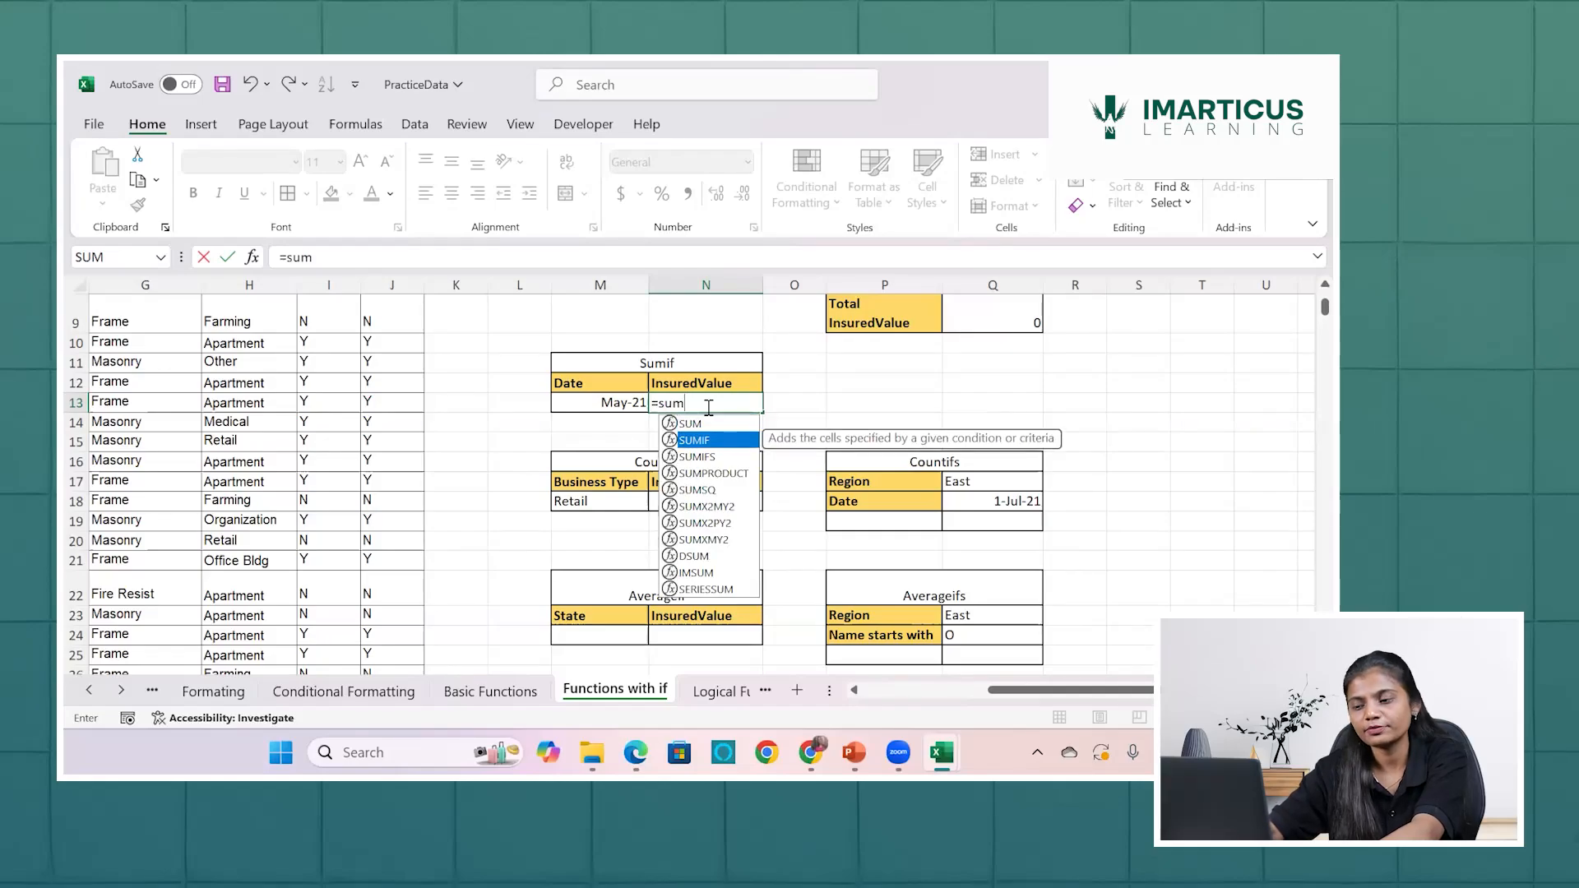
key(Tab)
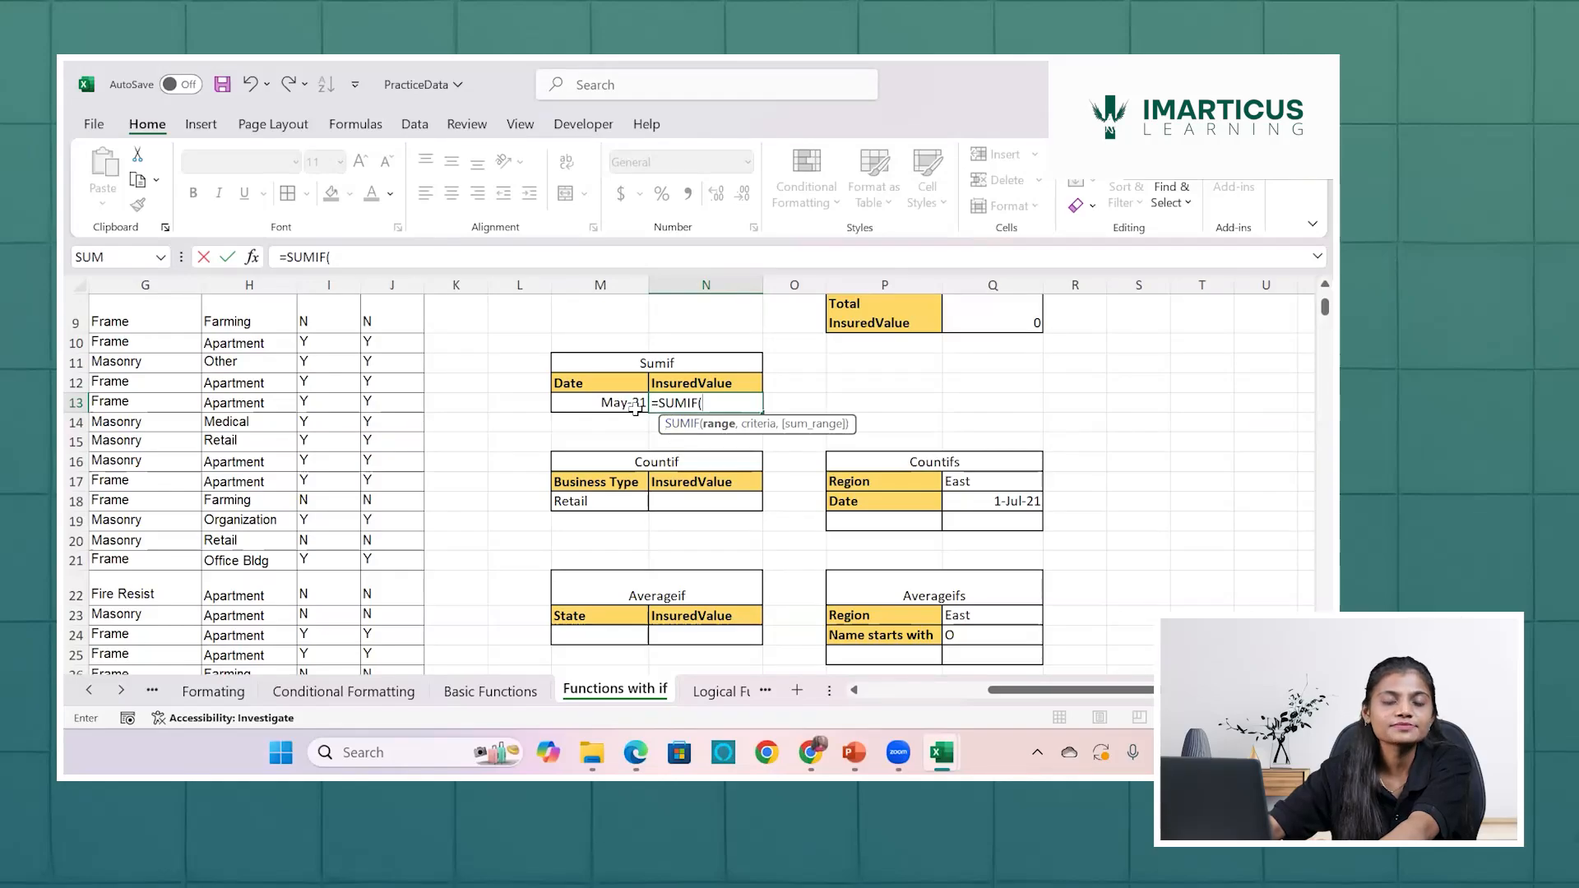
scroll(374, 444, left, 5)
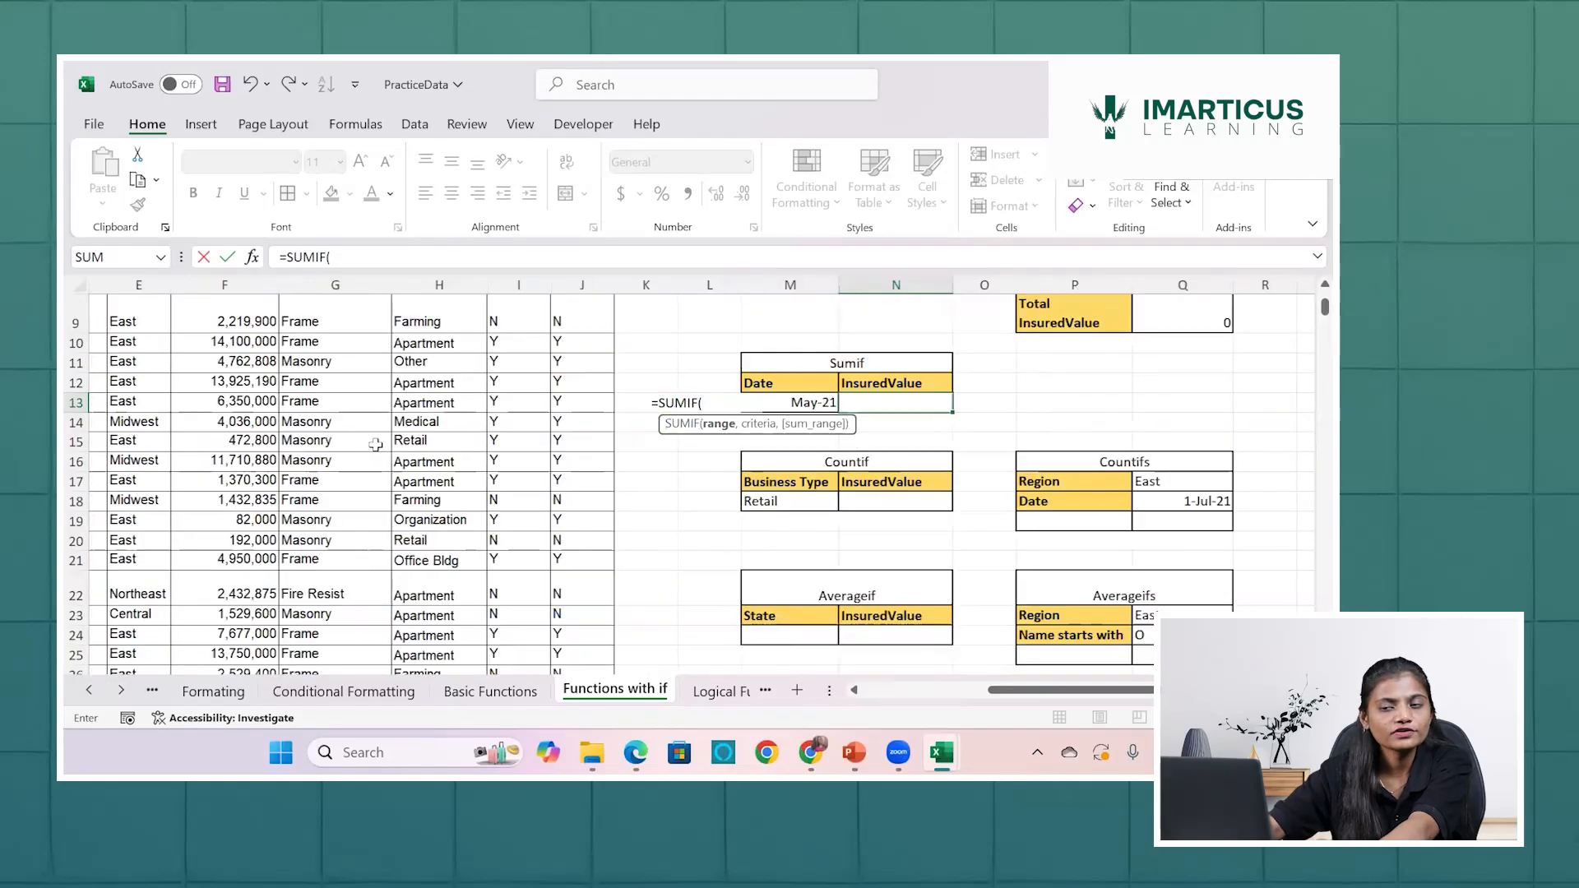
scroll(222, 332, up, 3)
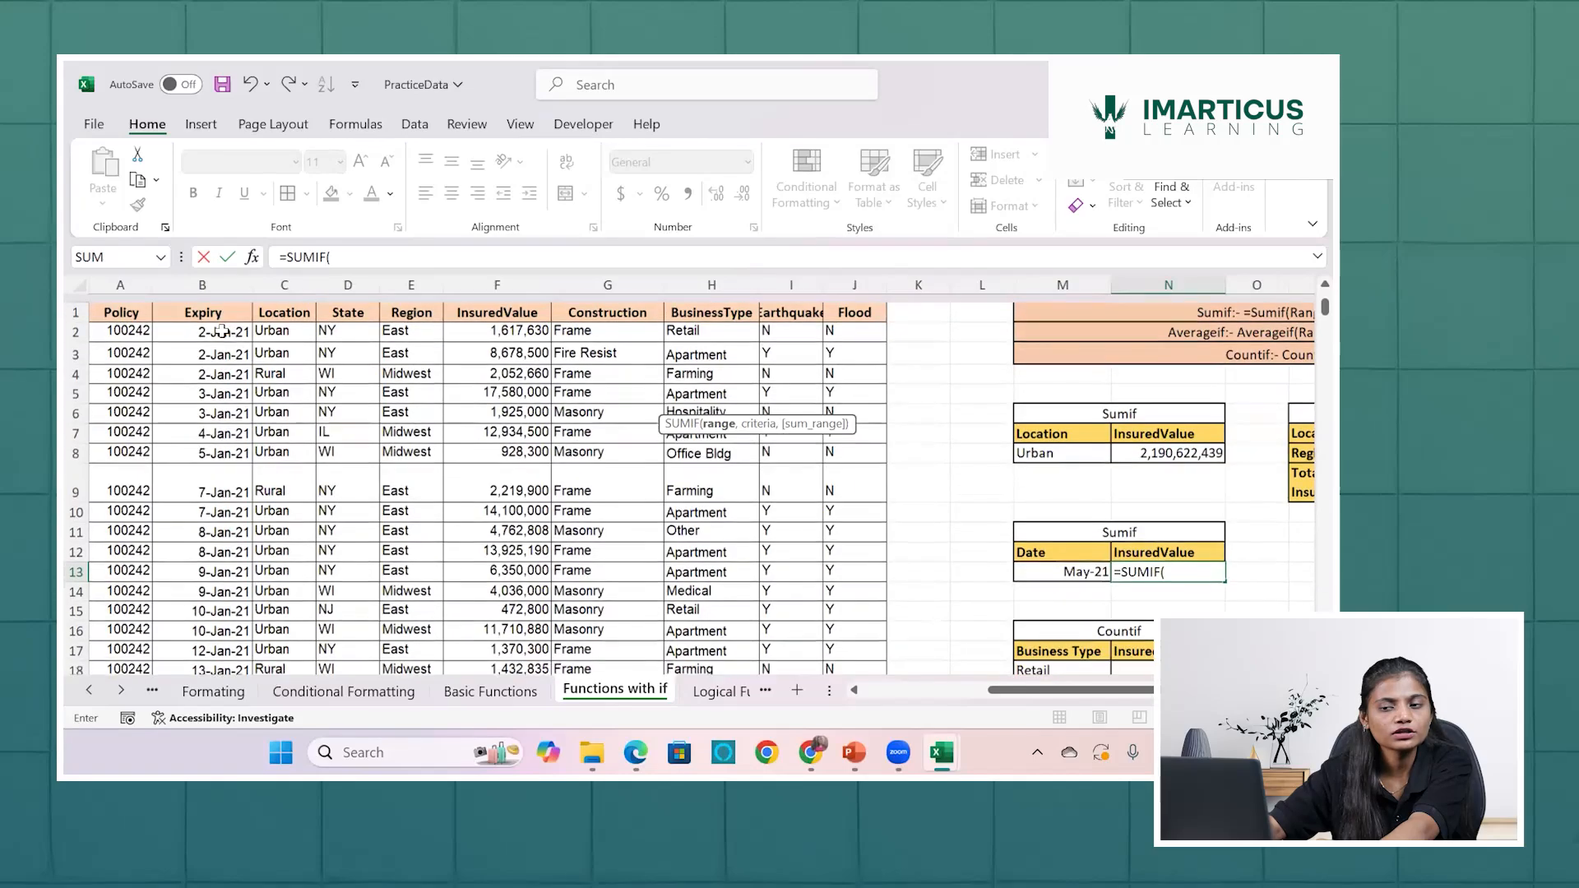
click(227, 329)
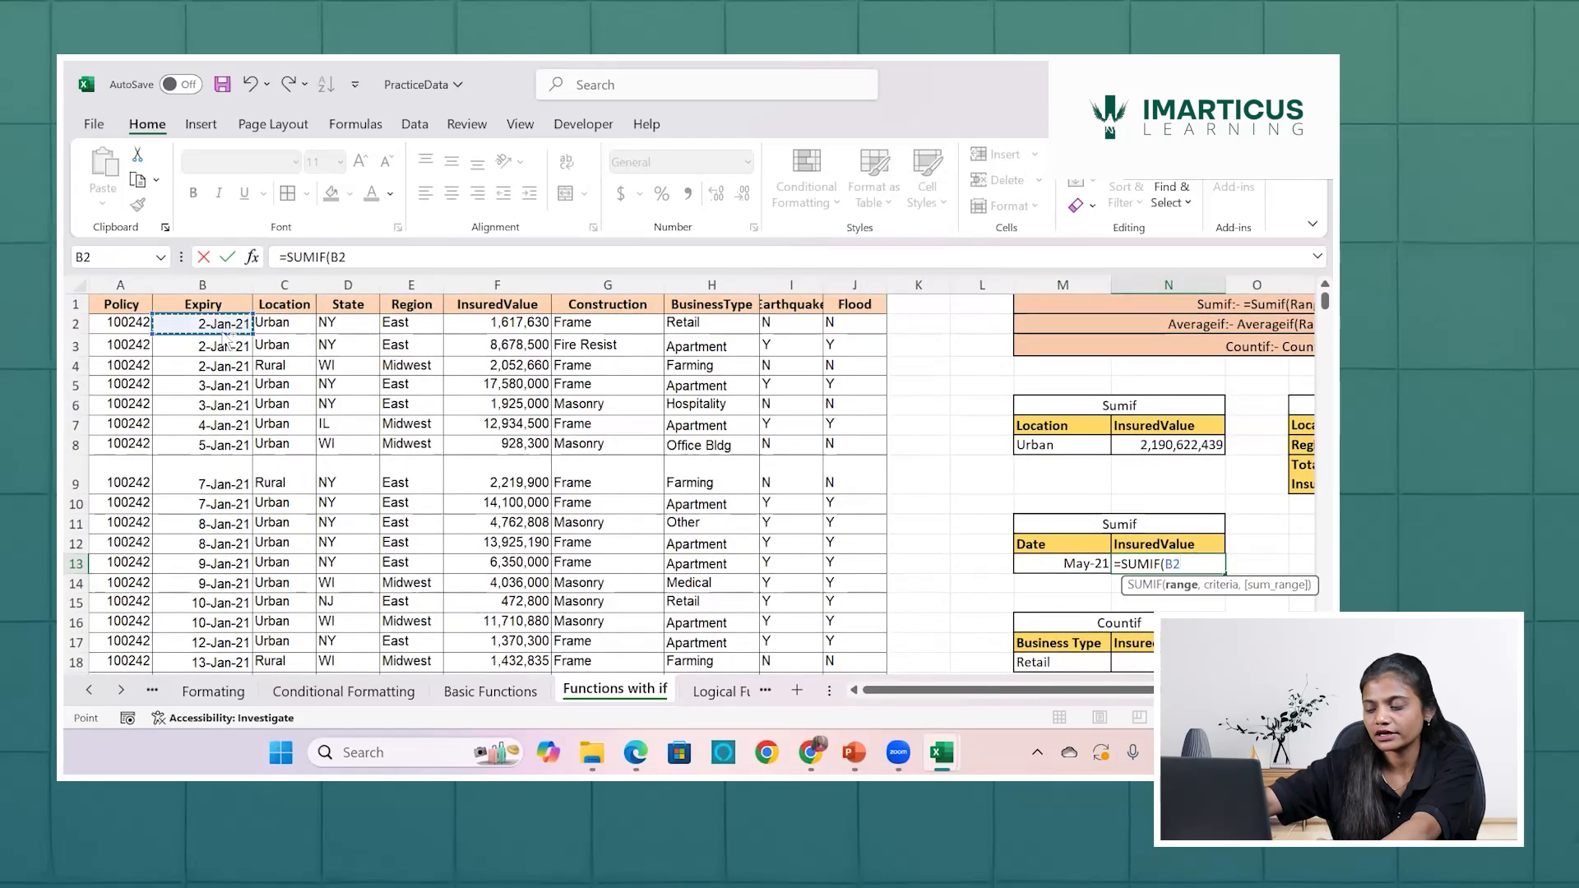
key(ctrl+shift+Down)
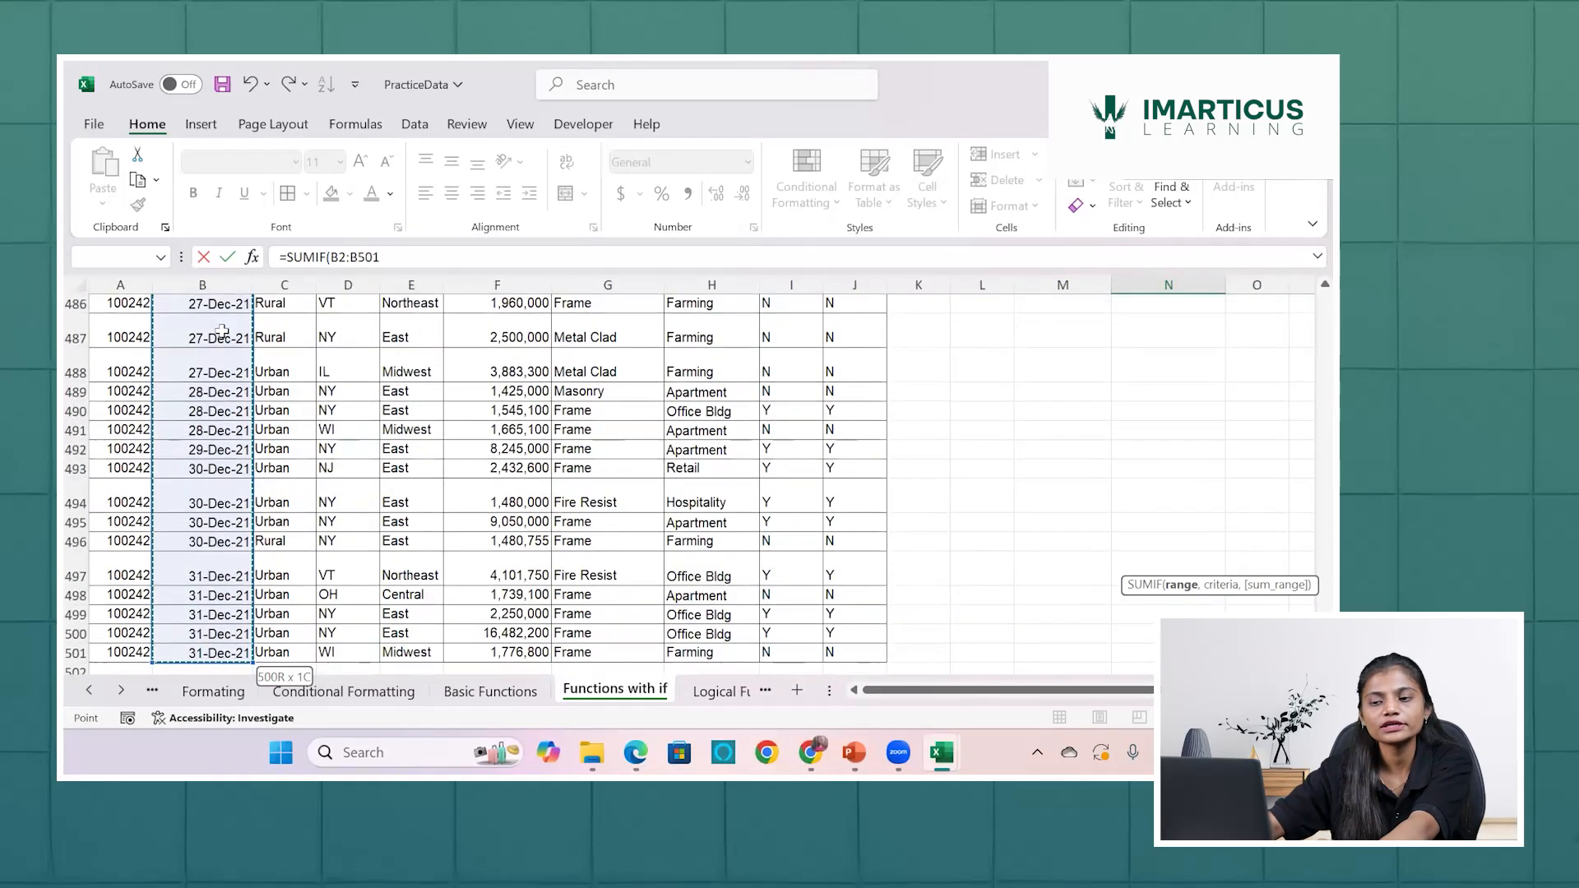
scroll(222, 330, up, 20)
scroll(222, 330, up, 20)
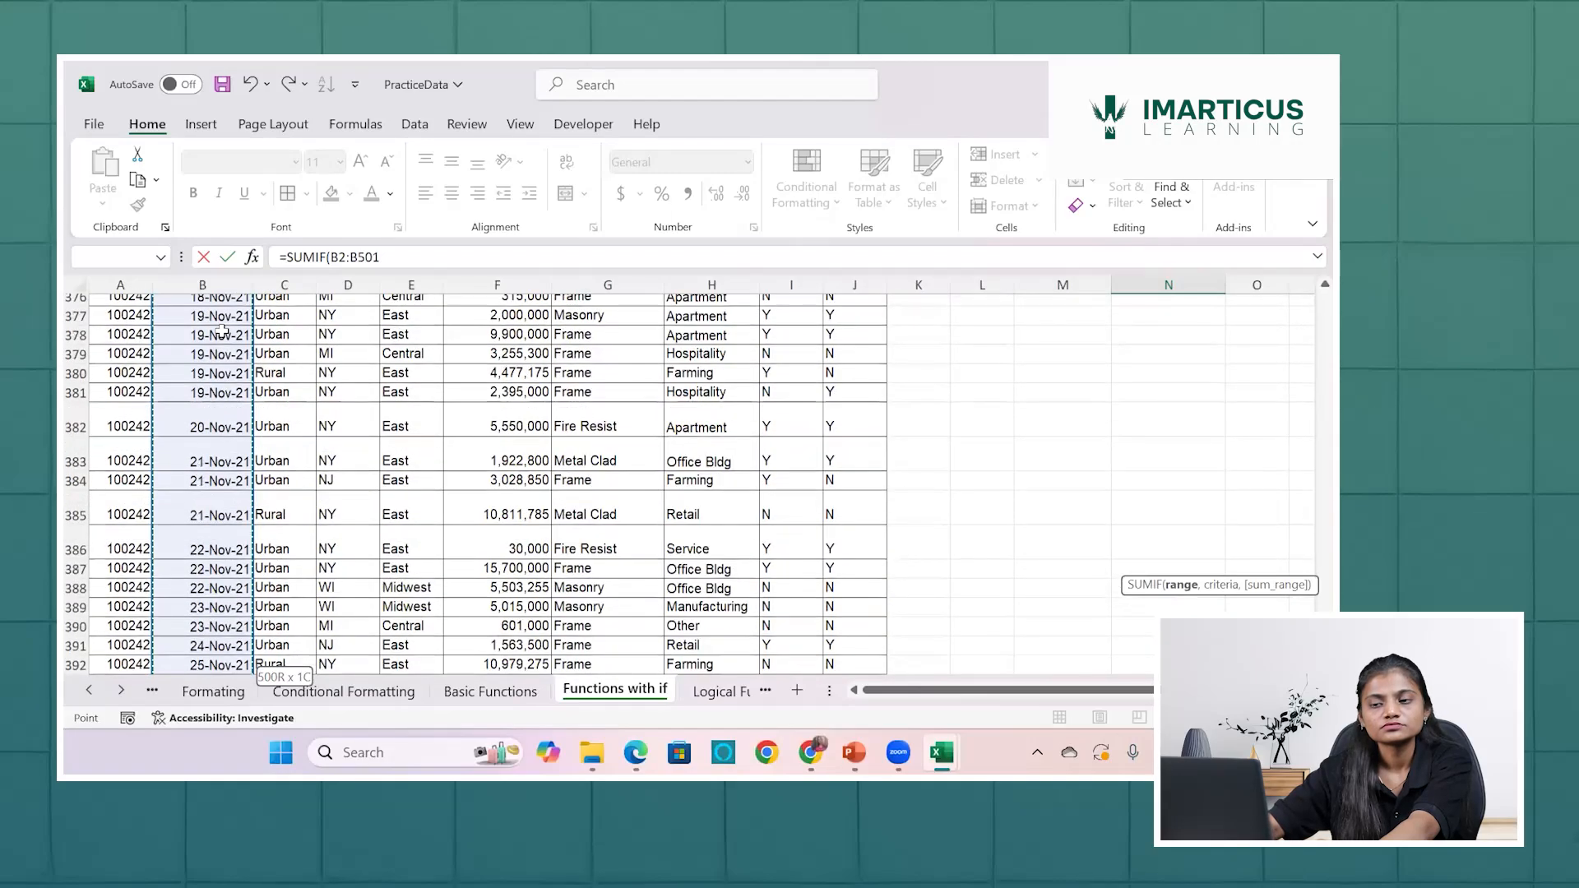
scroll(222, 331, up, 20)
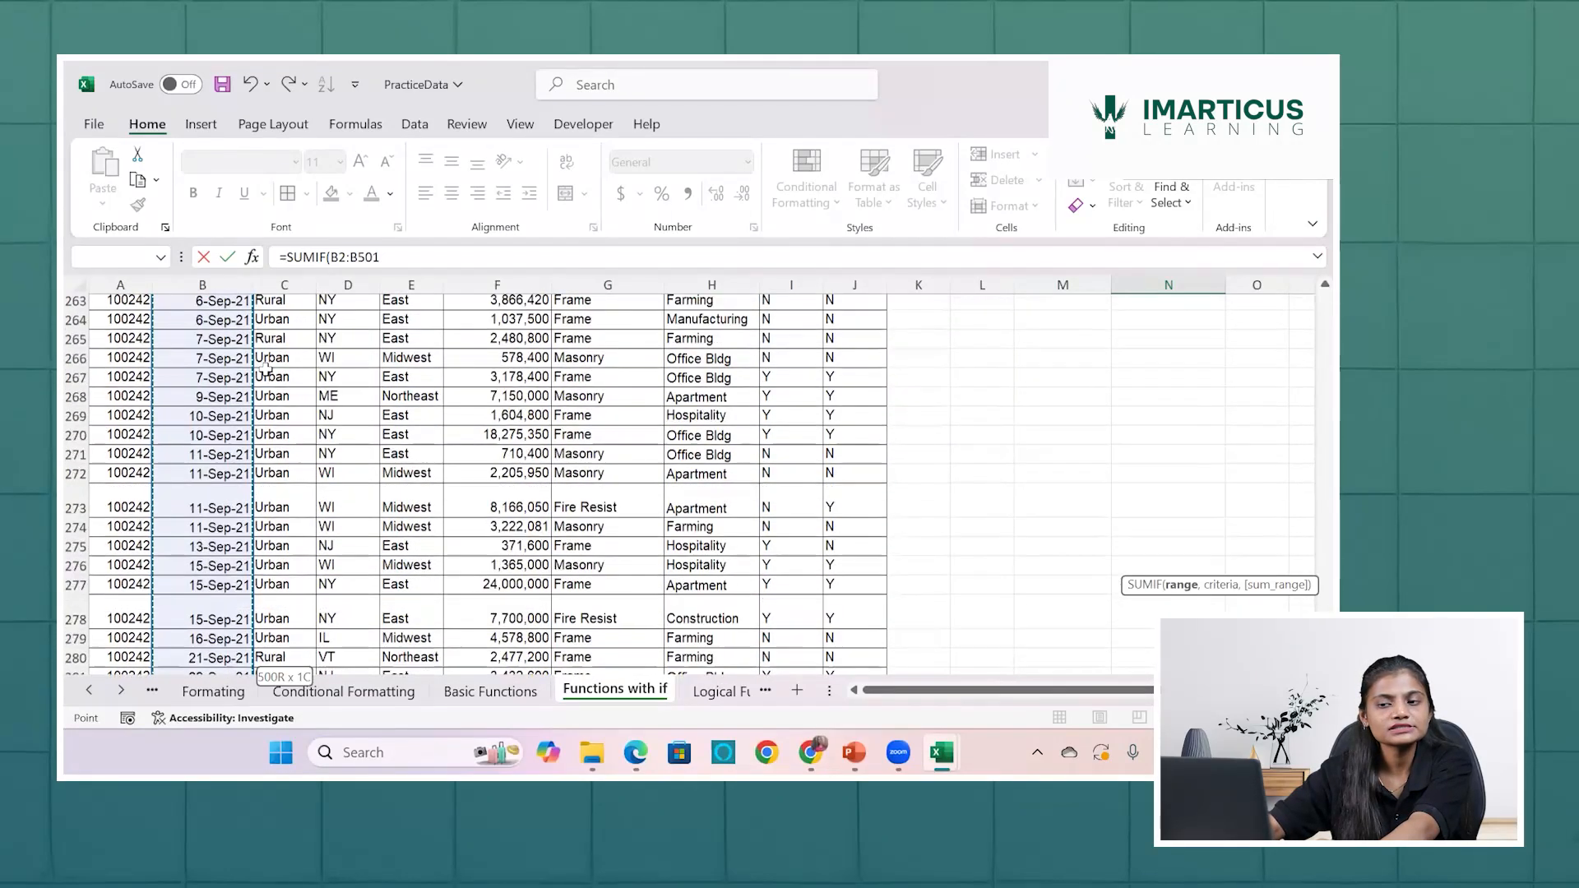
scroll(474, 453, up, 20)
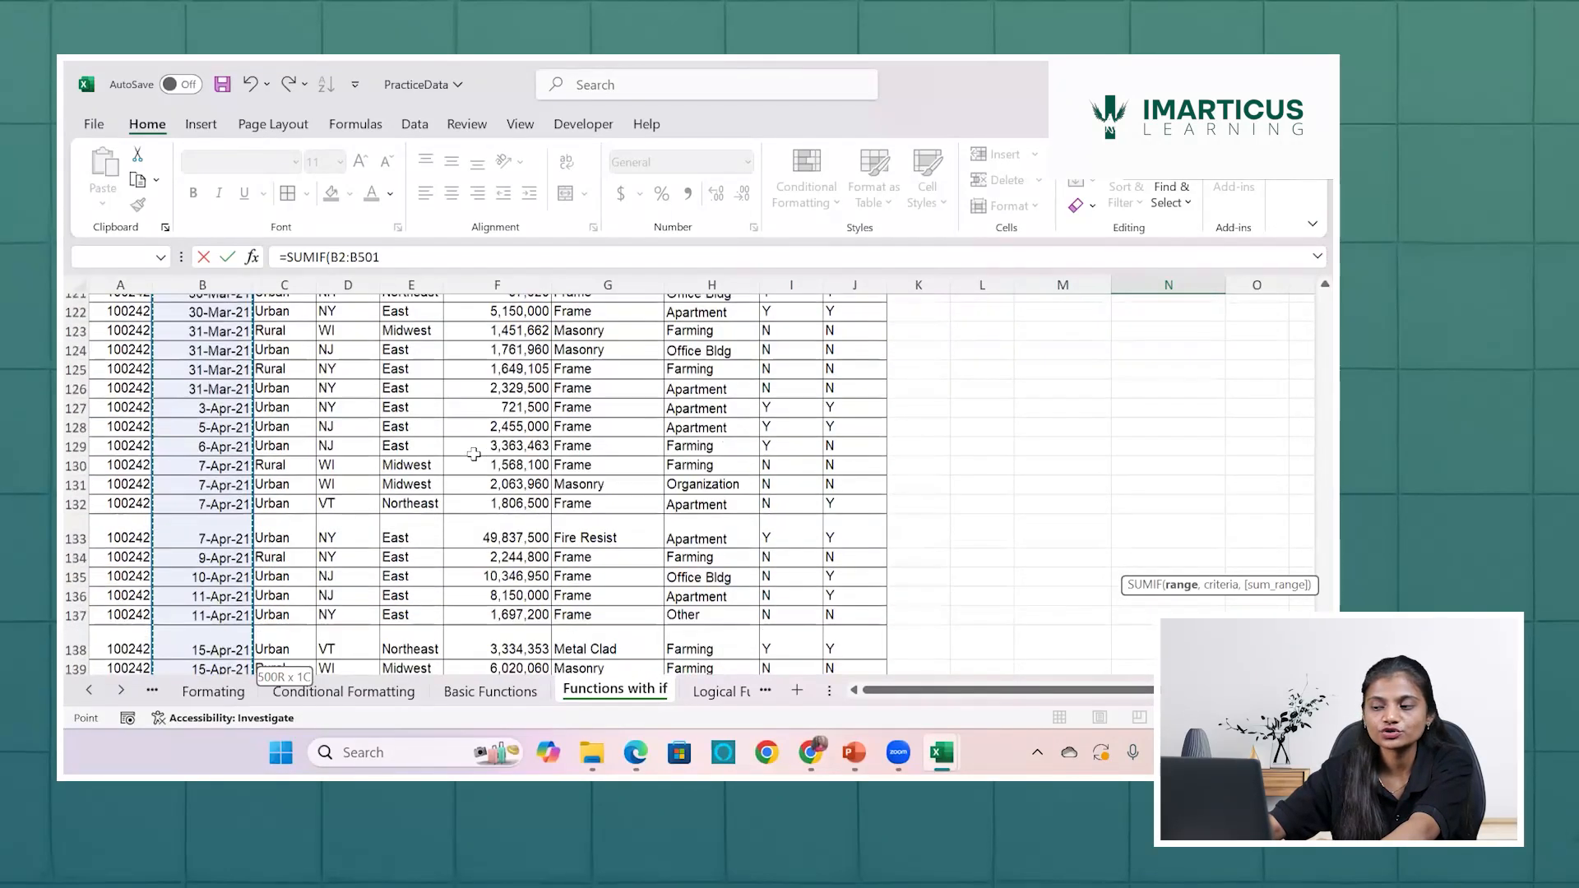
scroll(474, 454, right, 3)
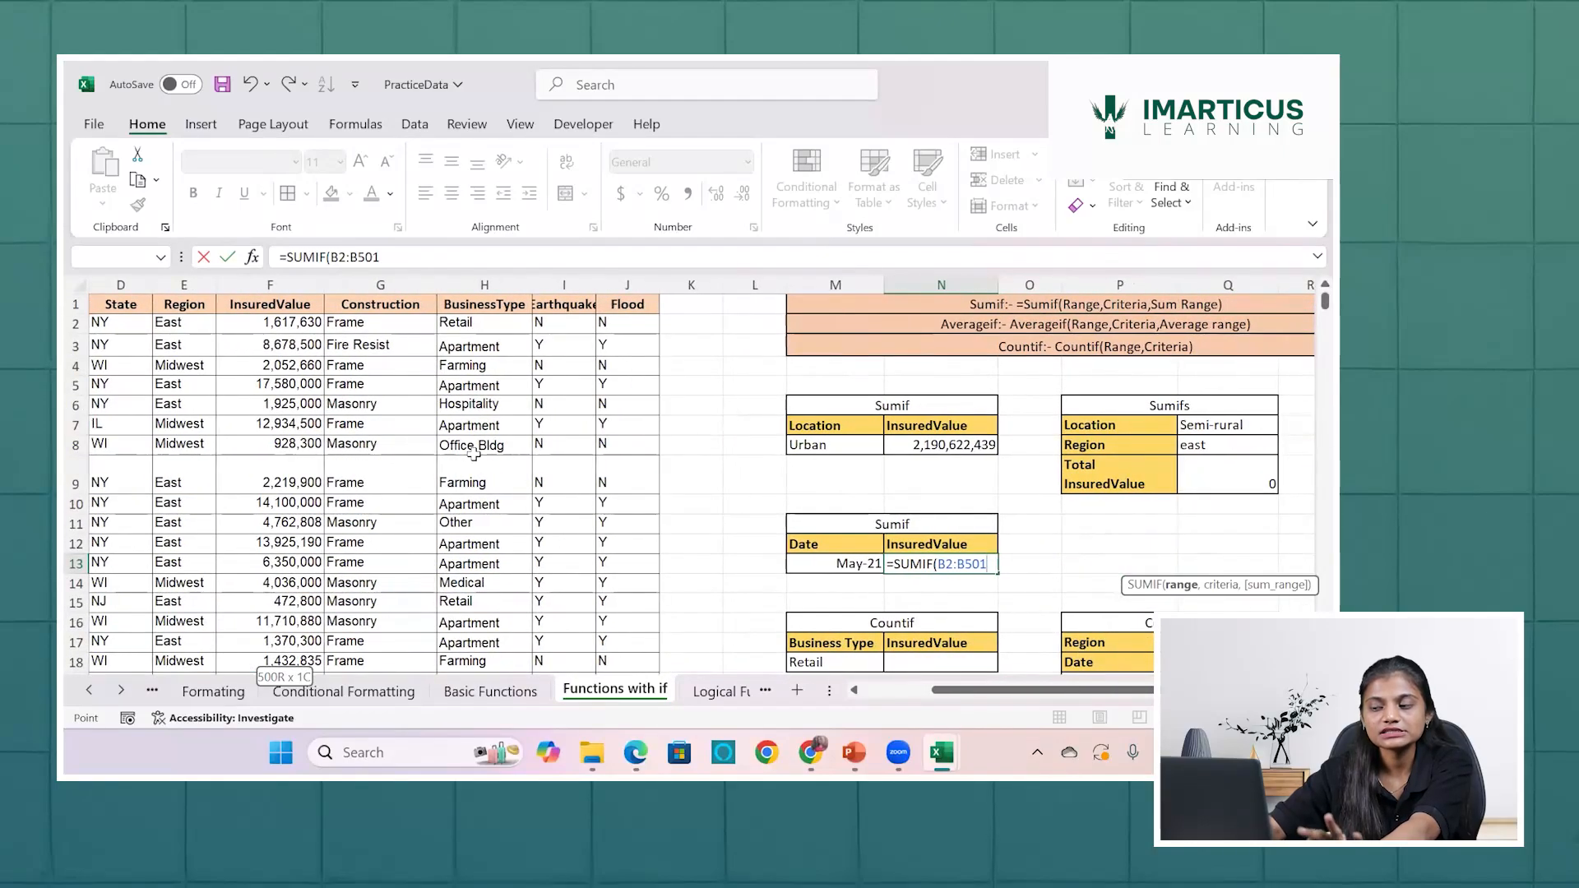
text(,)
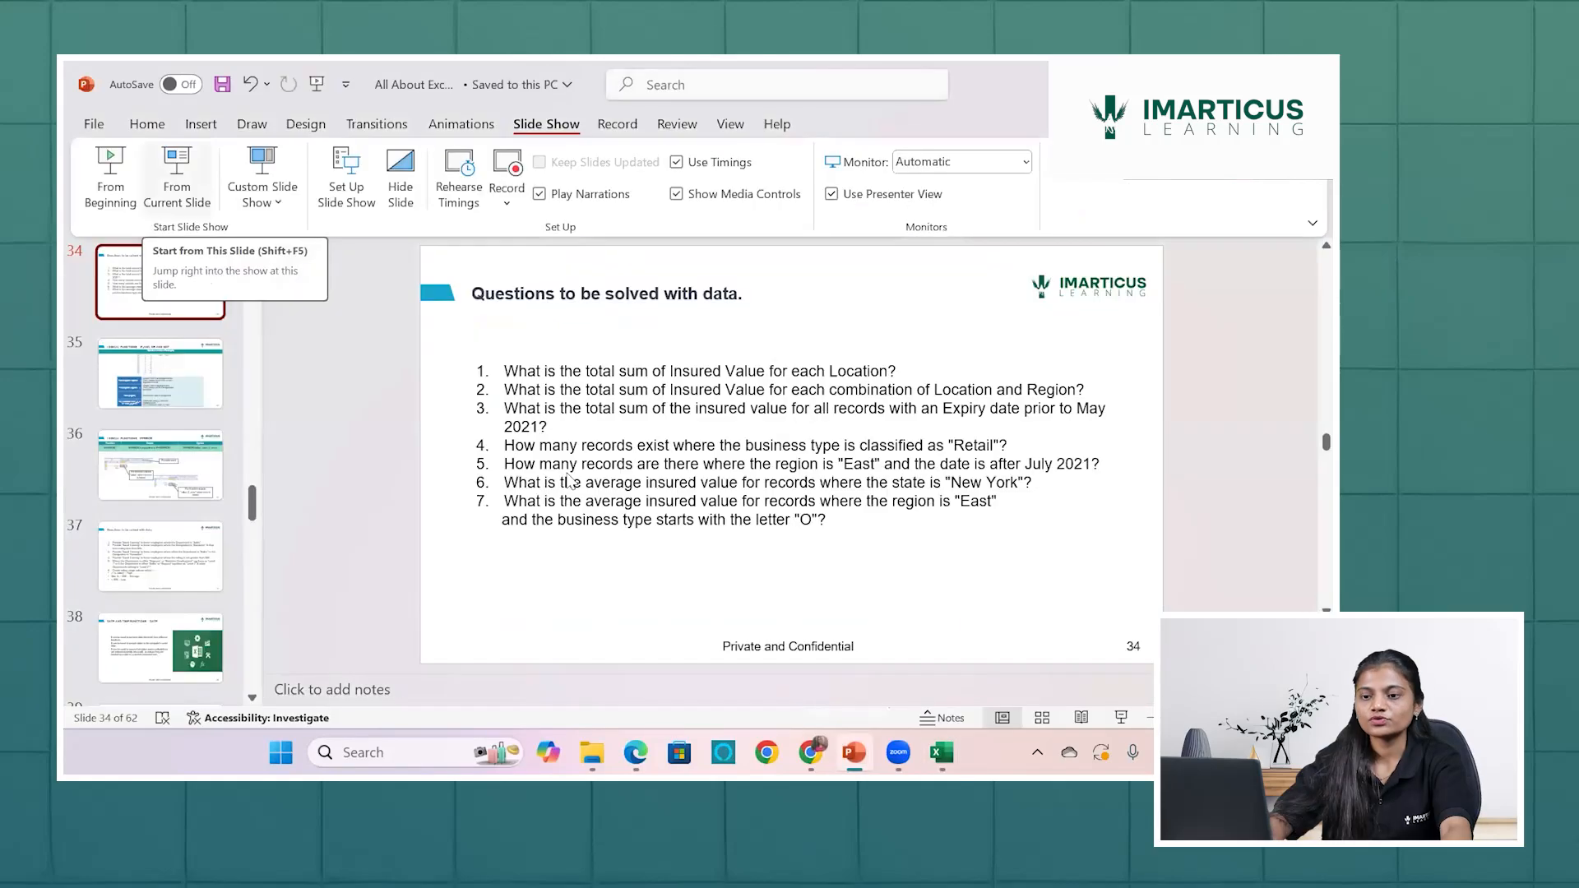
Present the "Questions to be solved with data" slide to reread the expiry-date question, and return to the PracticeData workbook in Excel.
click(42, 159)
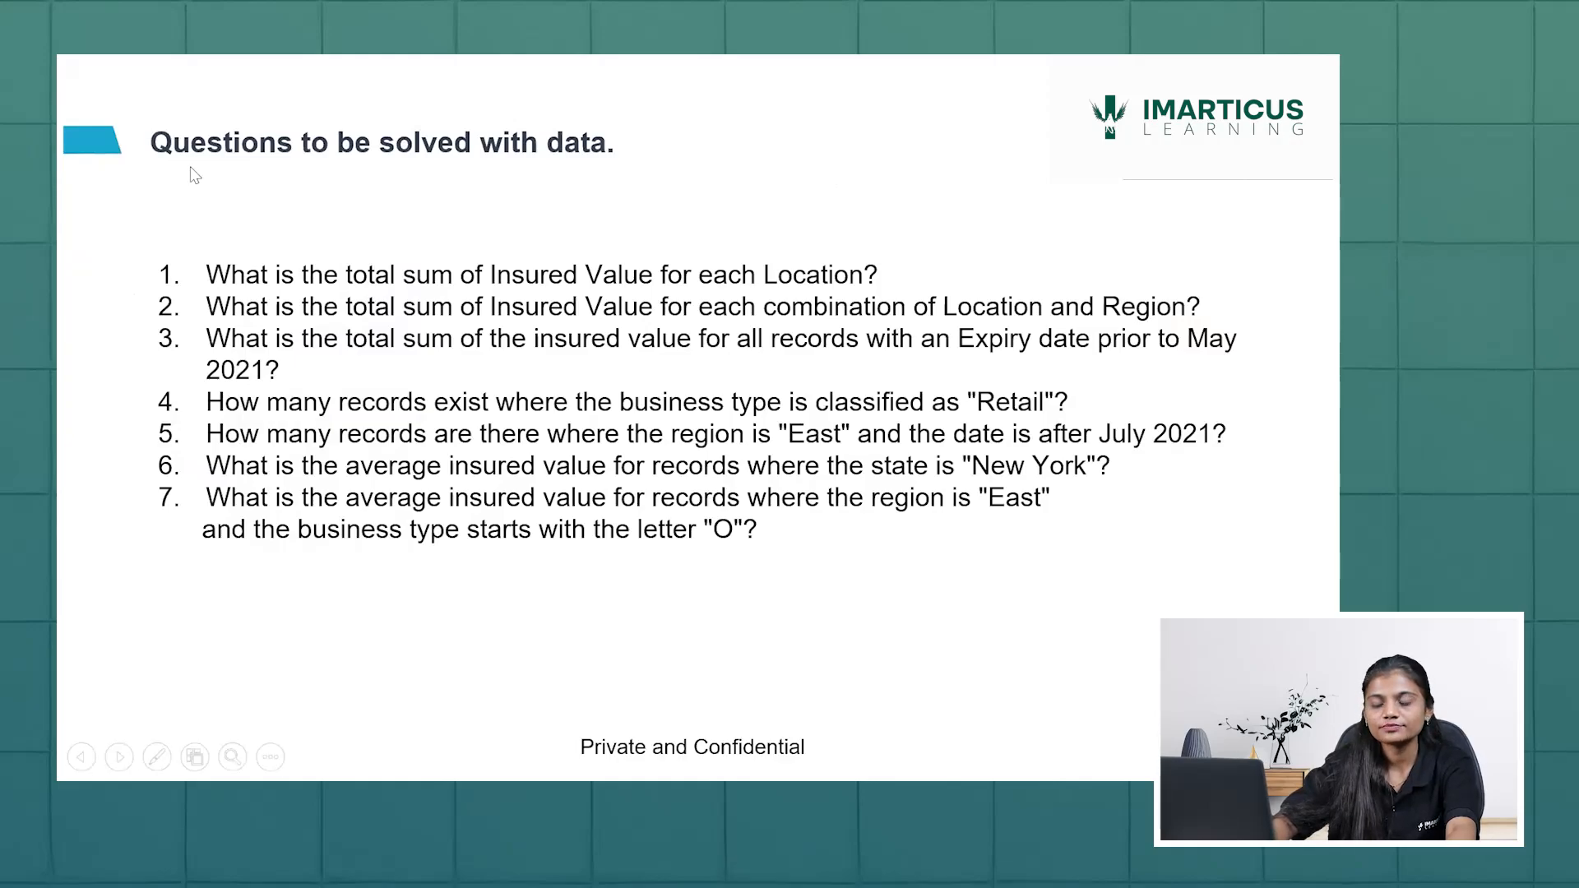
key(Escape)
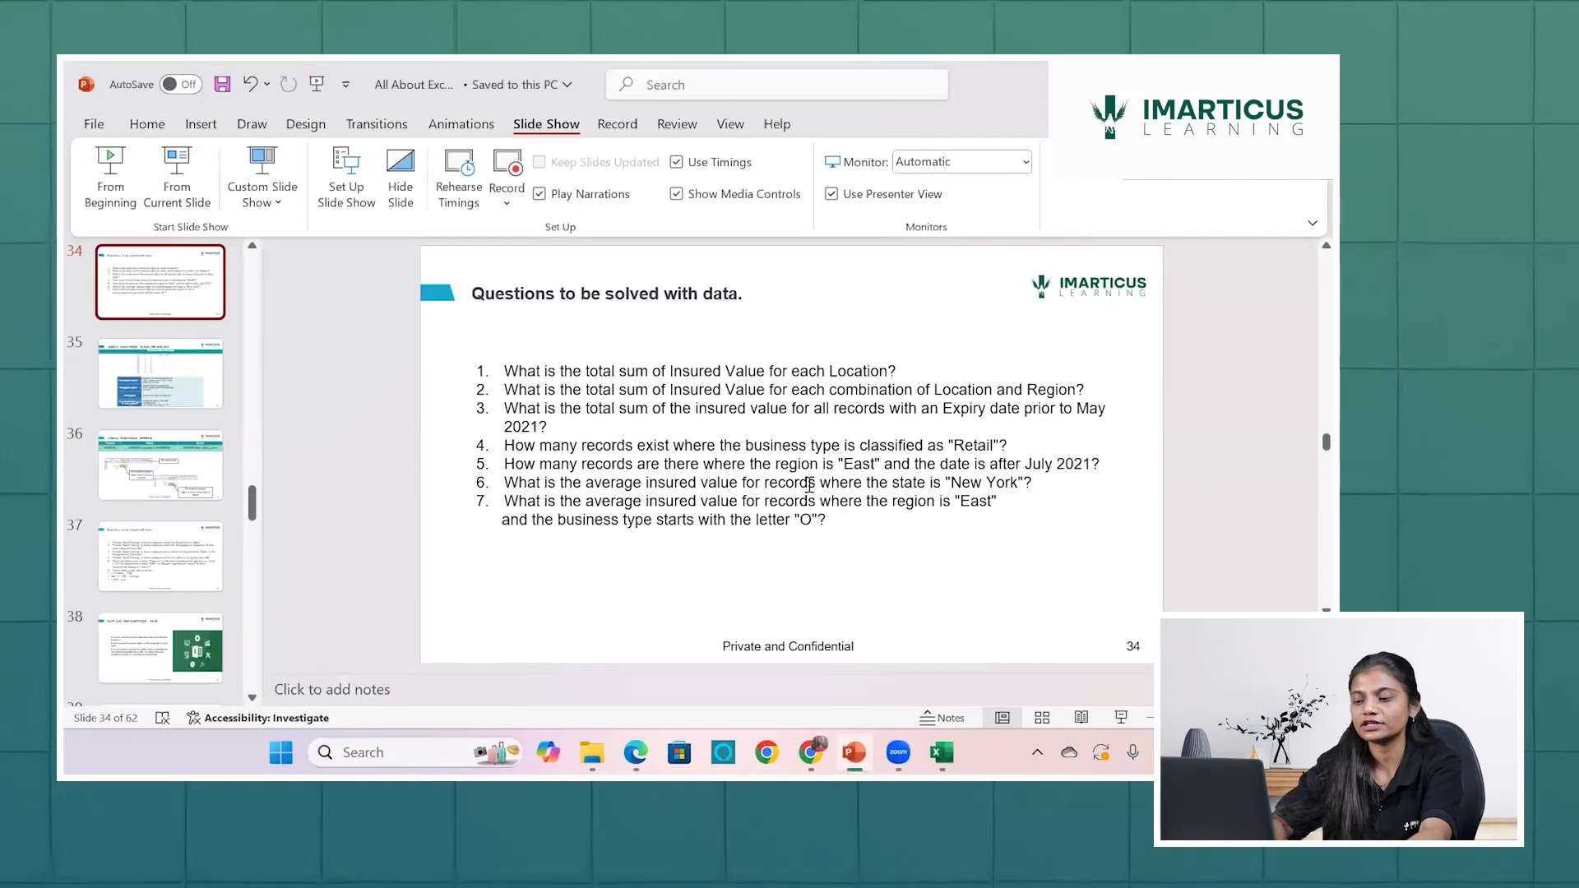
mouse_move(810, 752)
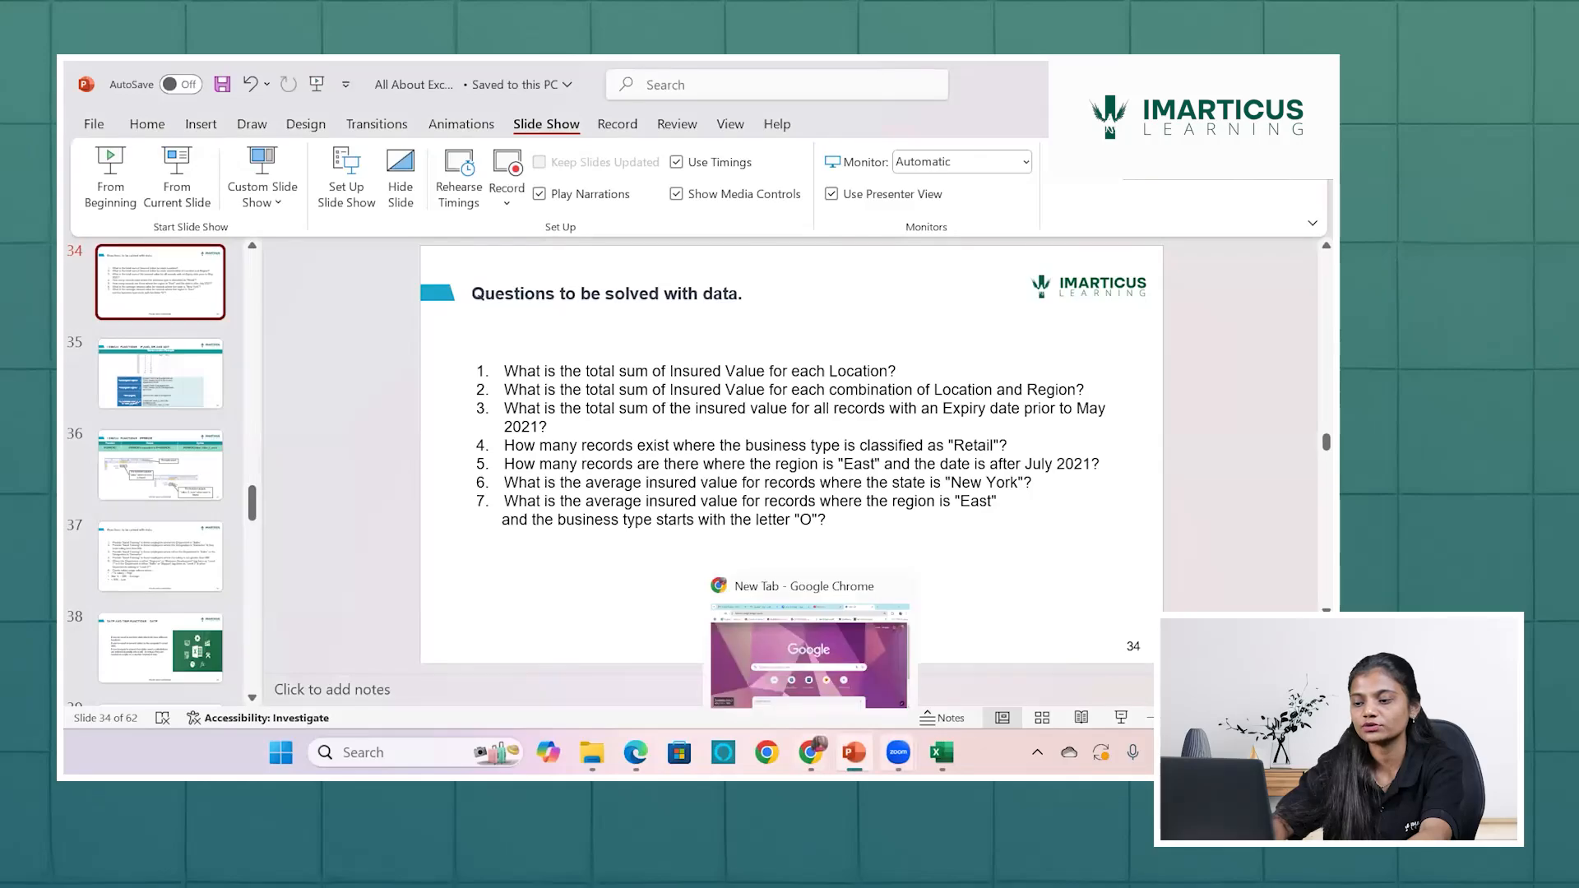
mouse_move(942, 752)
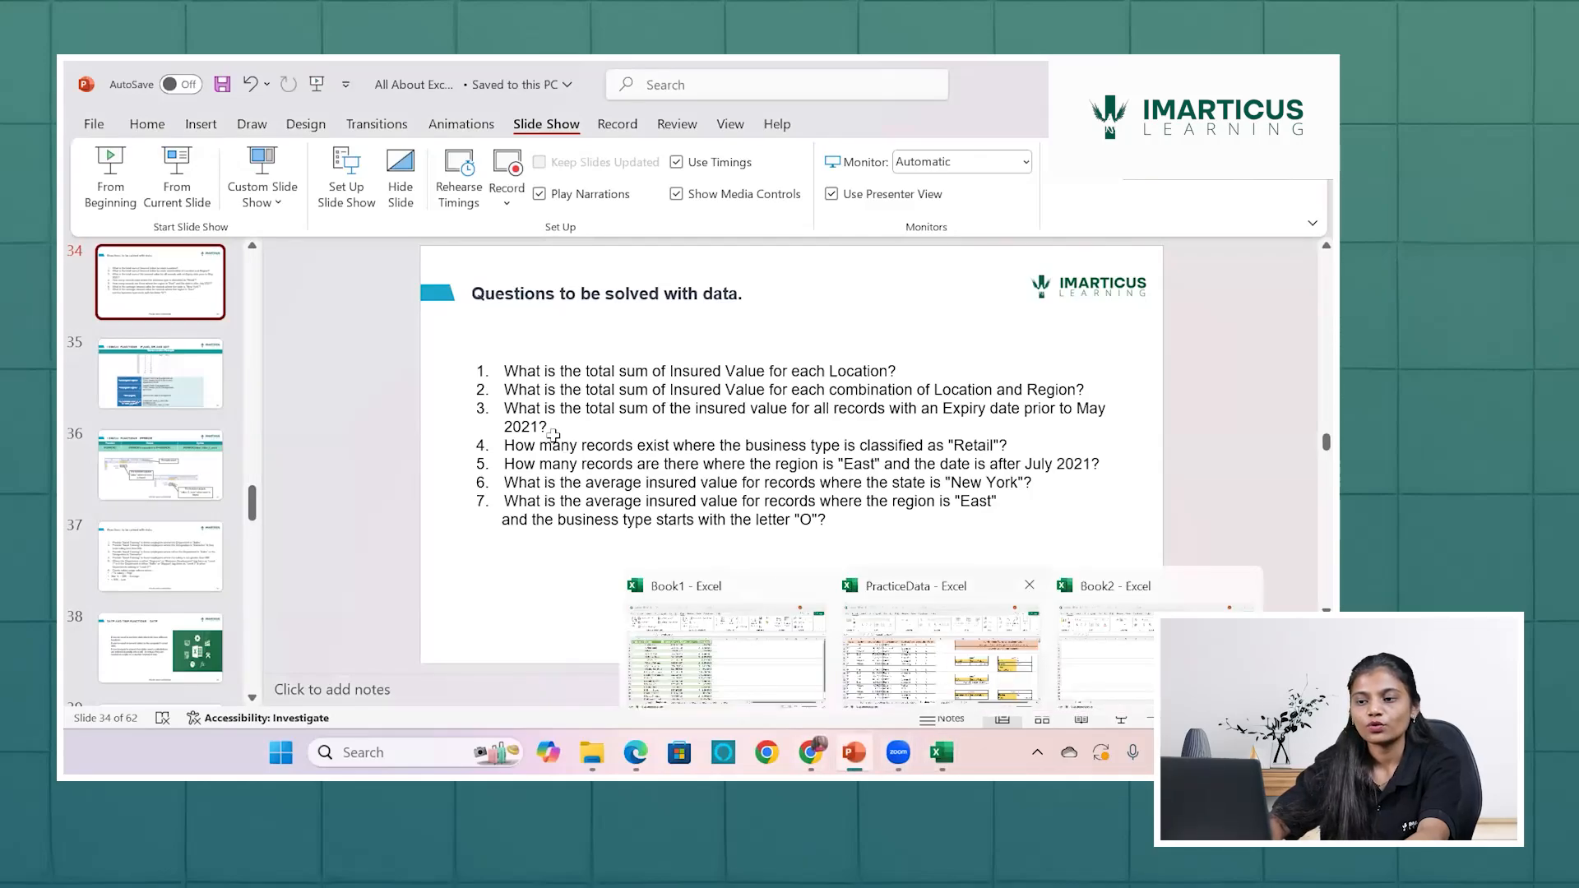
click(931, 662)
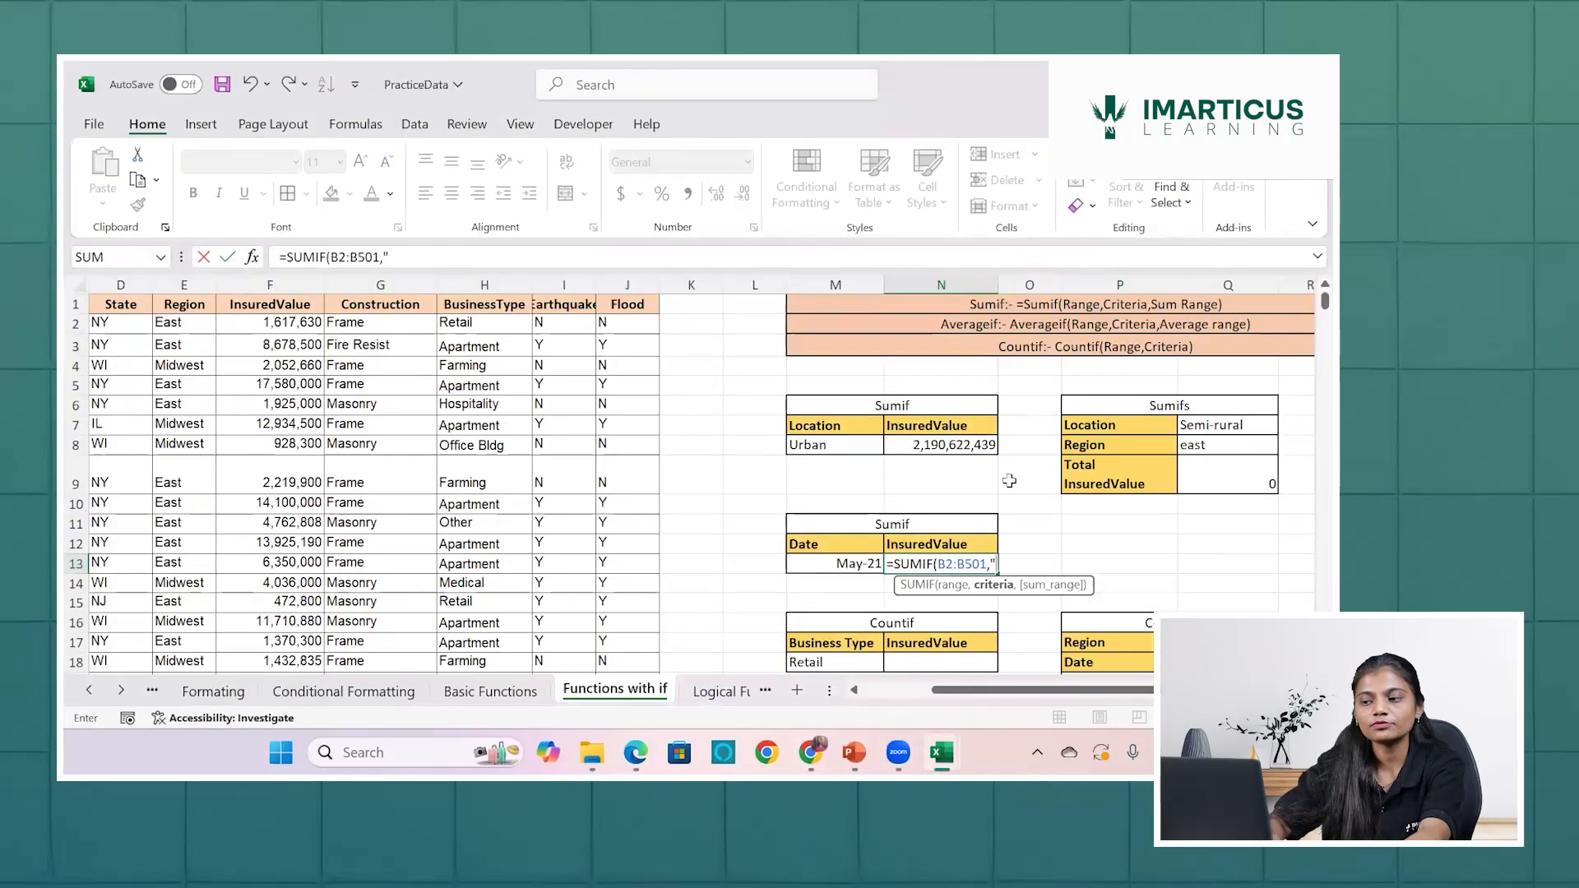
Reject the suggested formula correction and erase the incomplete SUMIF formula from N13.
scroll(1009, 480, down, 1)
key(Return)
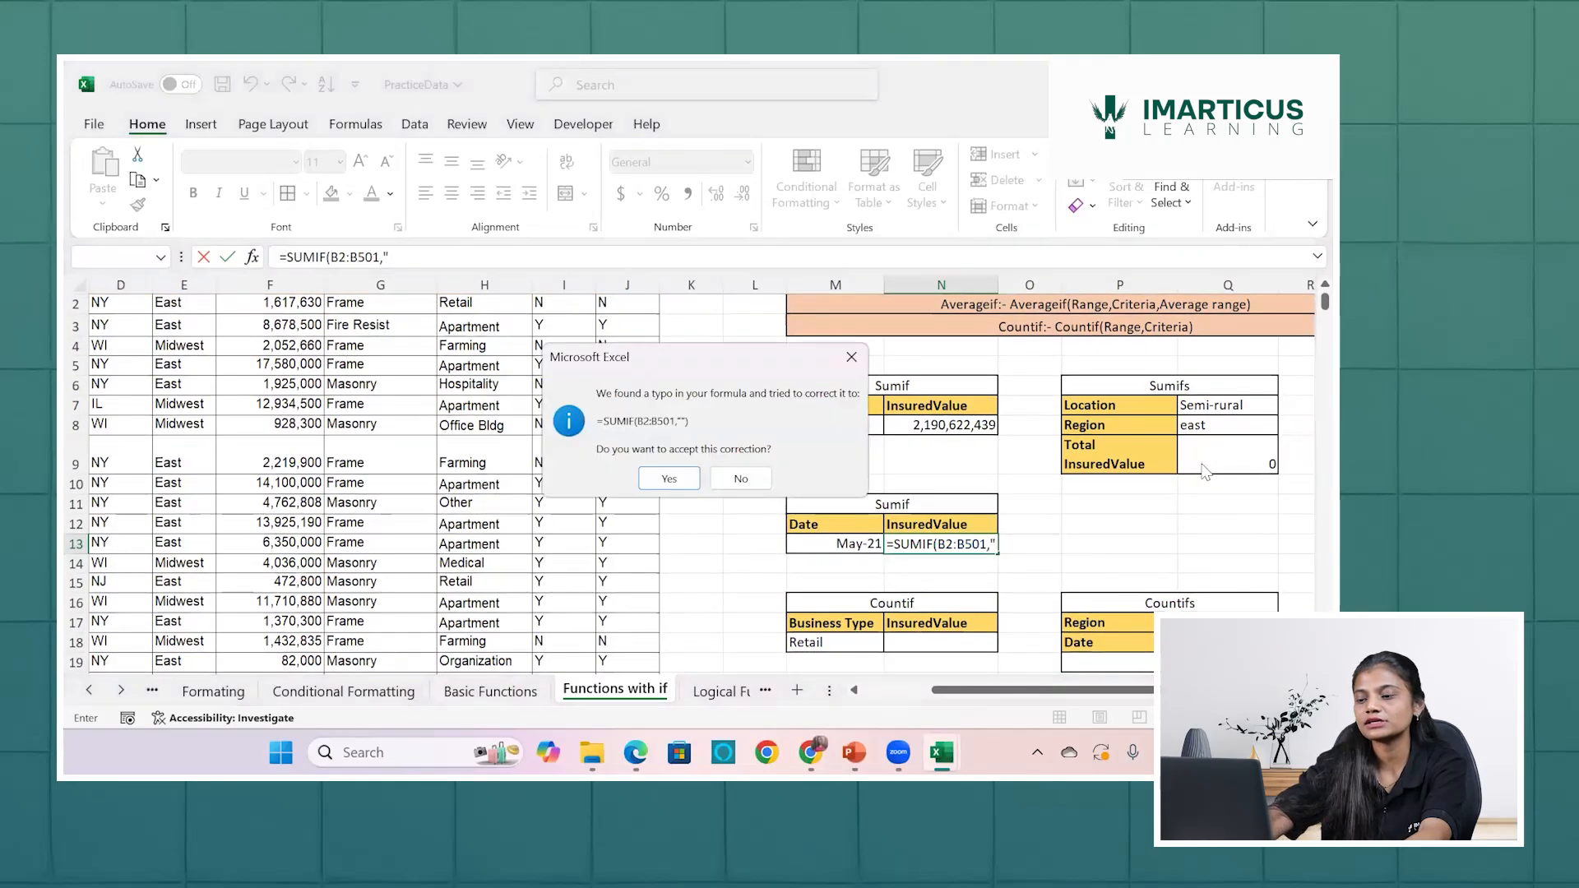
click(844, 357)
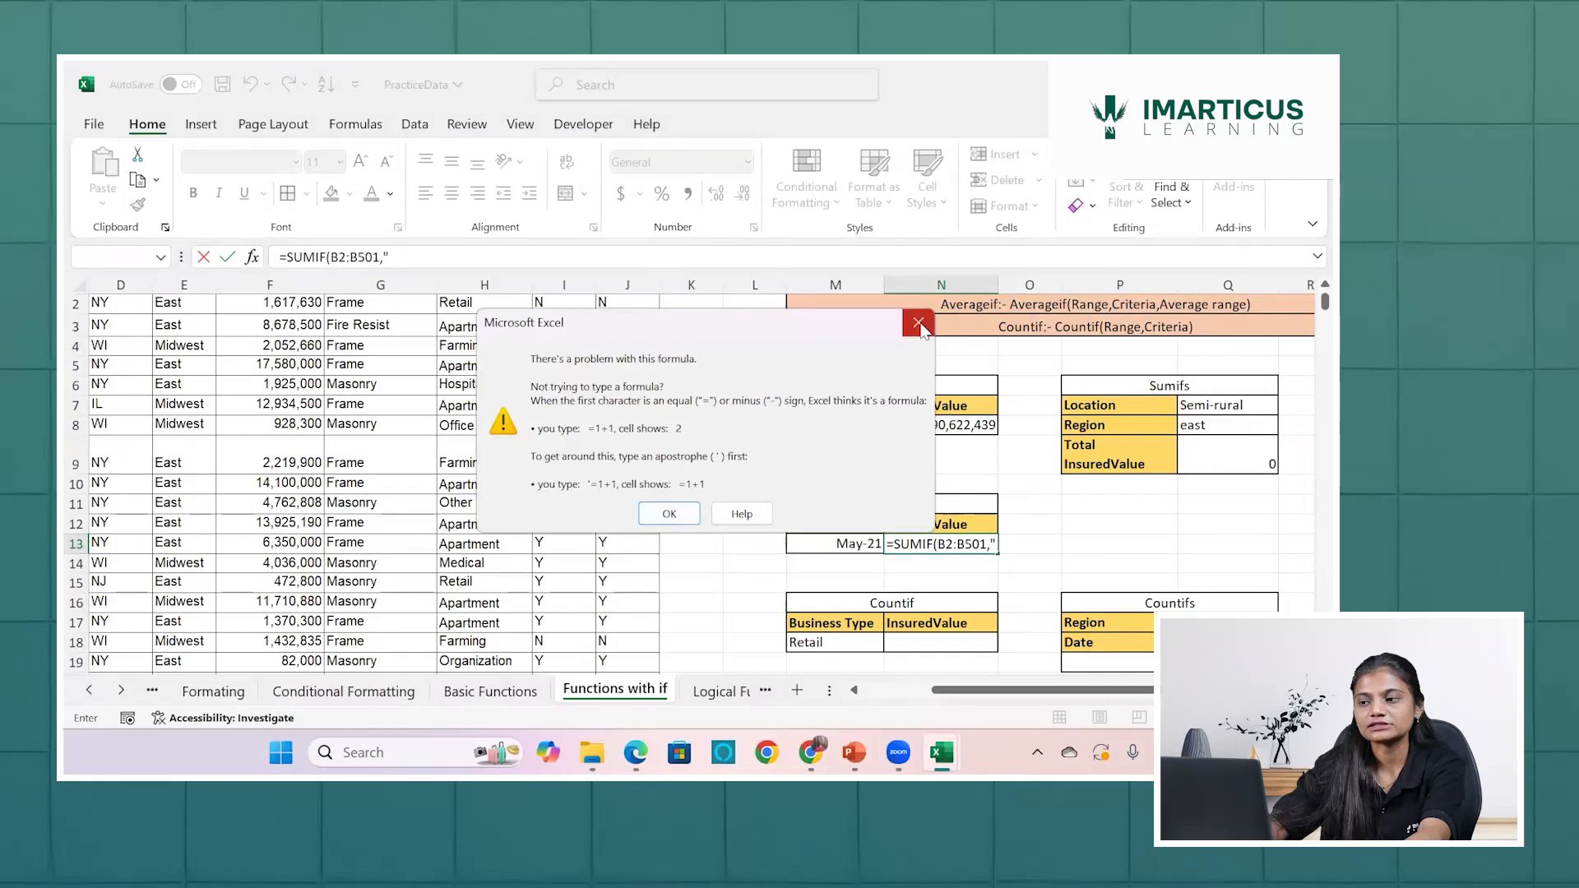
click(920, 324)
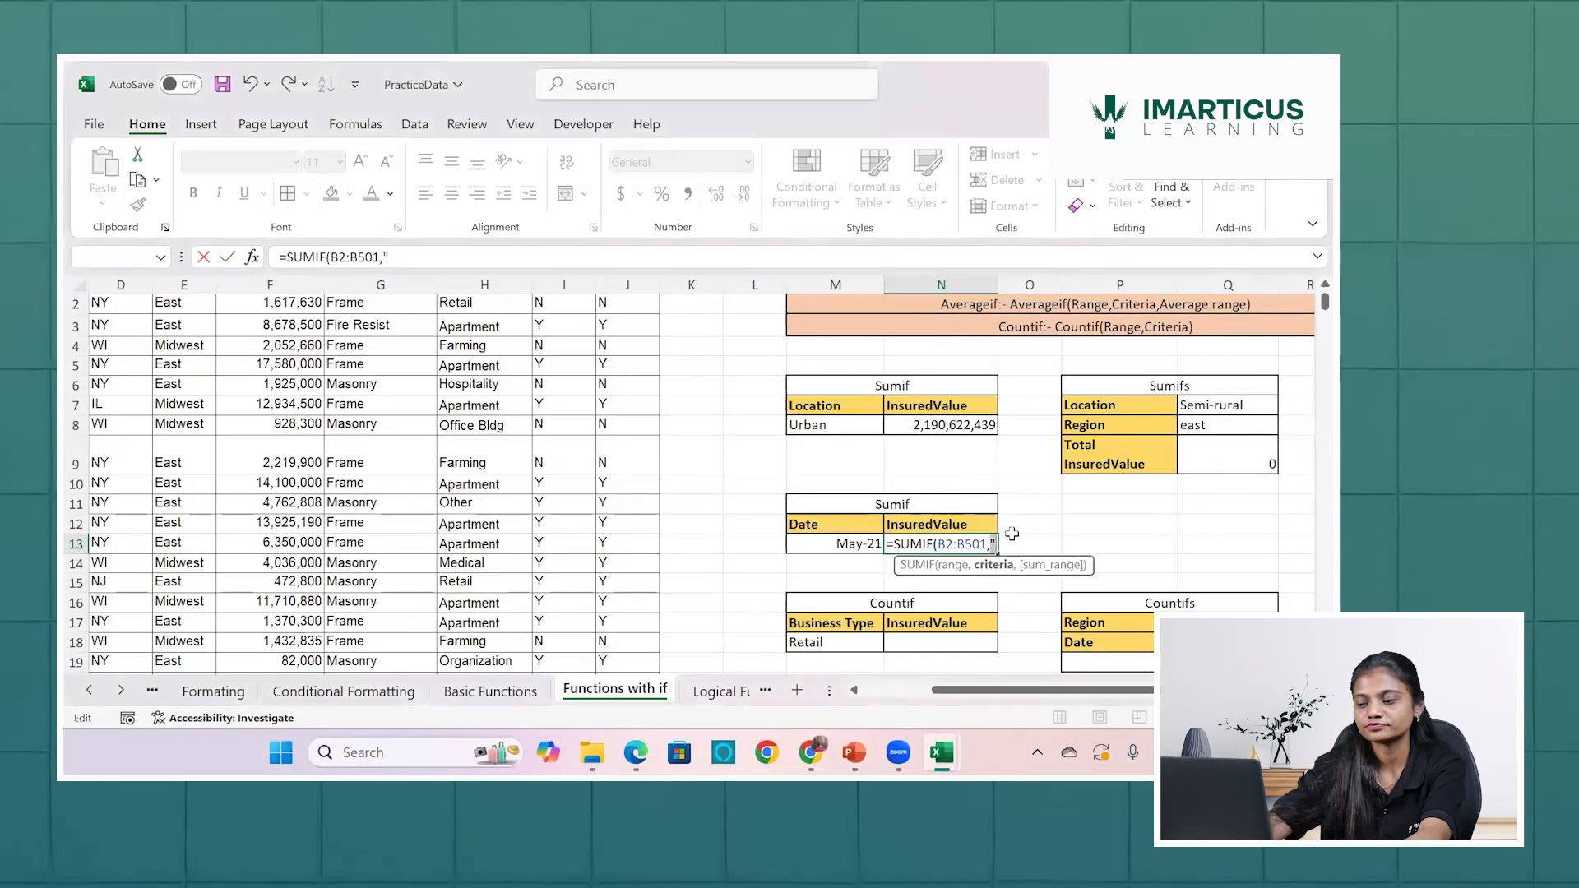
key(BackSpace)
key(BackSpace)
key(BackSpace)
key(BackSpace)
key(BackSpace)
key(BackSpace)
key(BackSpace)
key(BackSpace)
key(BackSpace)
key(BackSpace)
key(BackSpace)
key(BackSpace)
key(BackSpace)
key(BackSpace)
key(BackSpace)
key(BackSpace)
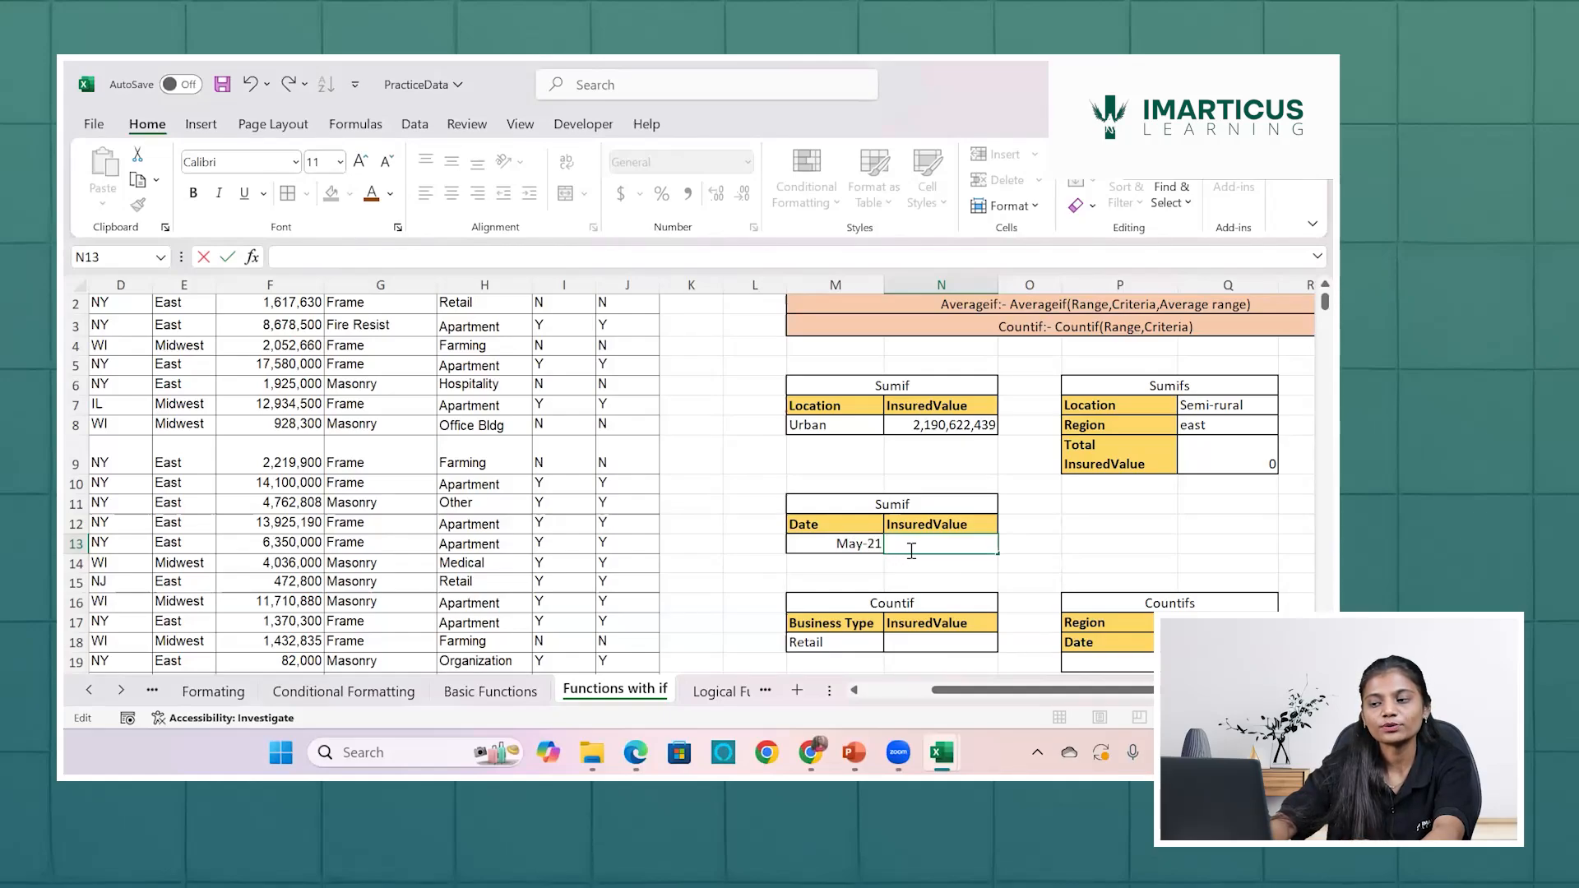
Start a new SUMIF formula in N13 with the Expiry dates B2:B501 as its range.
text(=)
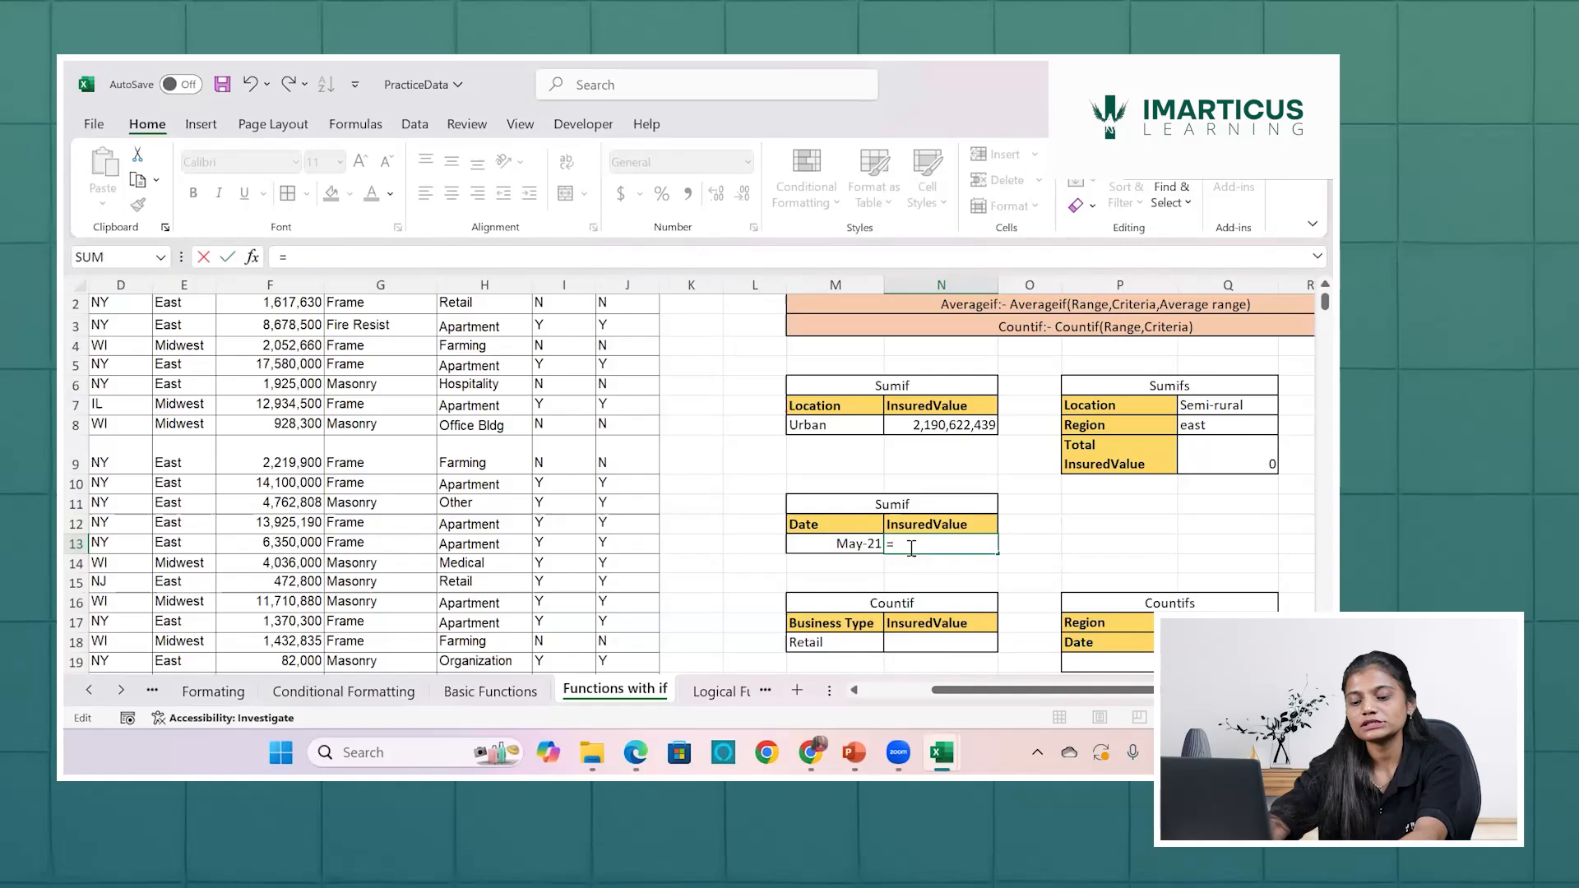
text(sum)
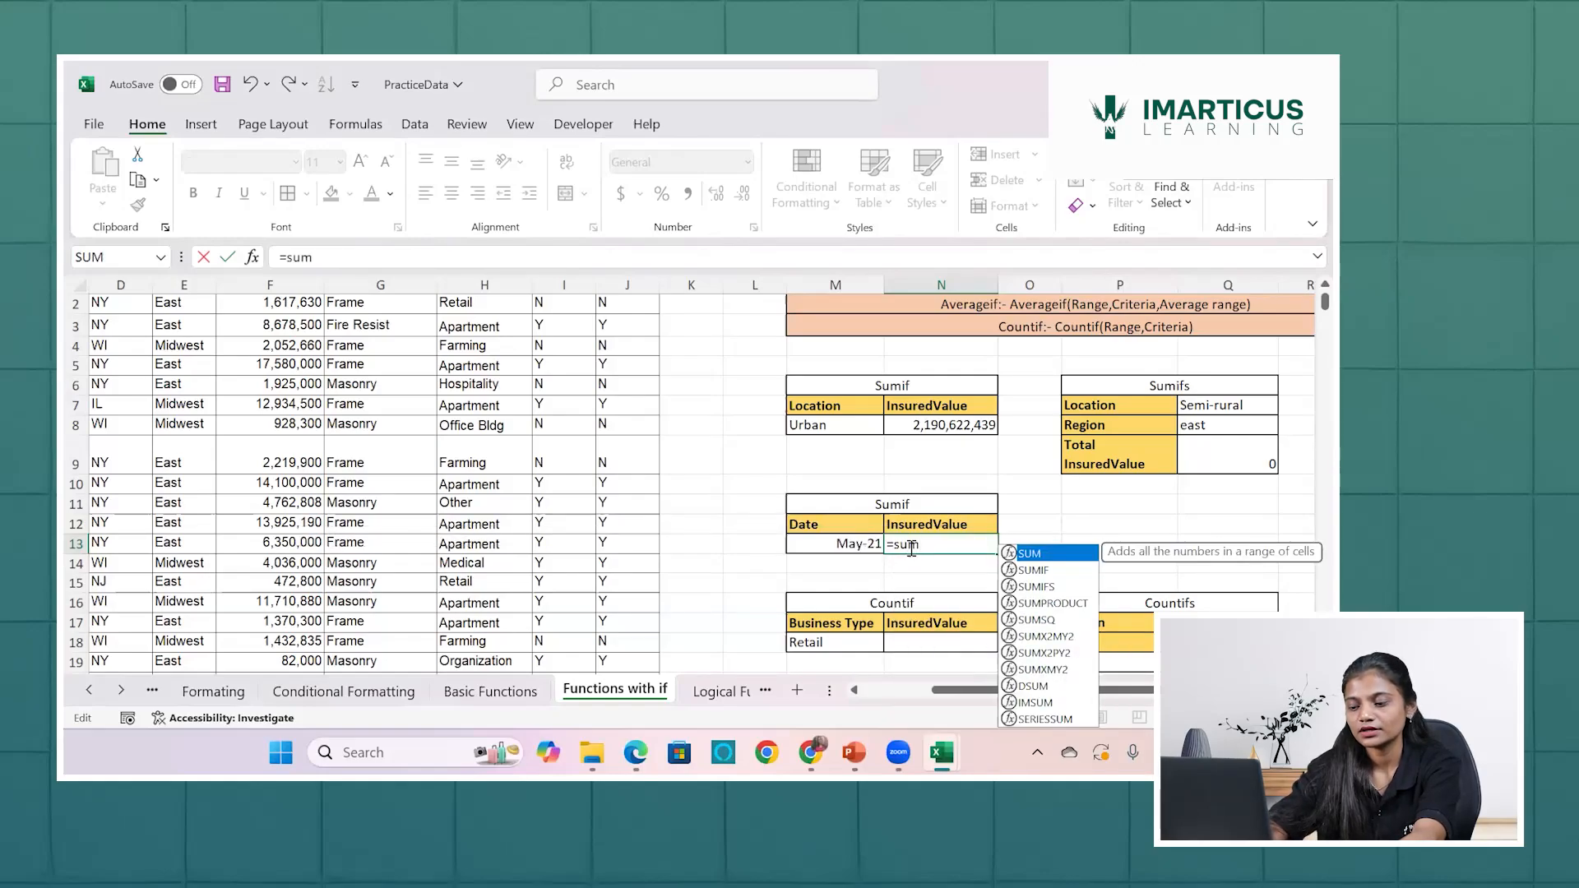
text(if)
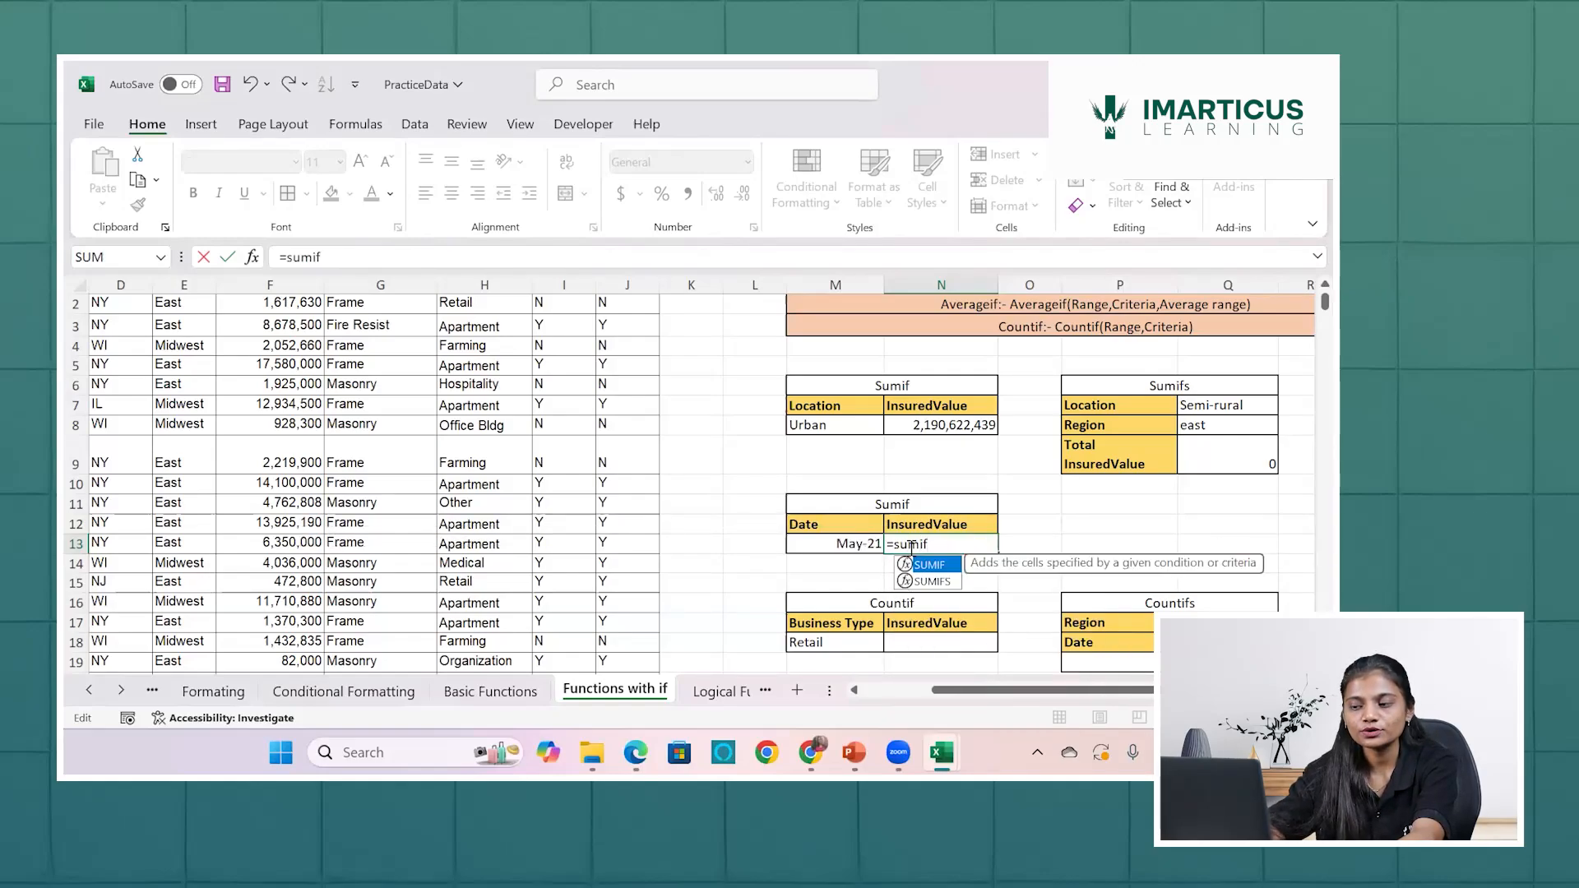
key(Tab)
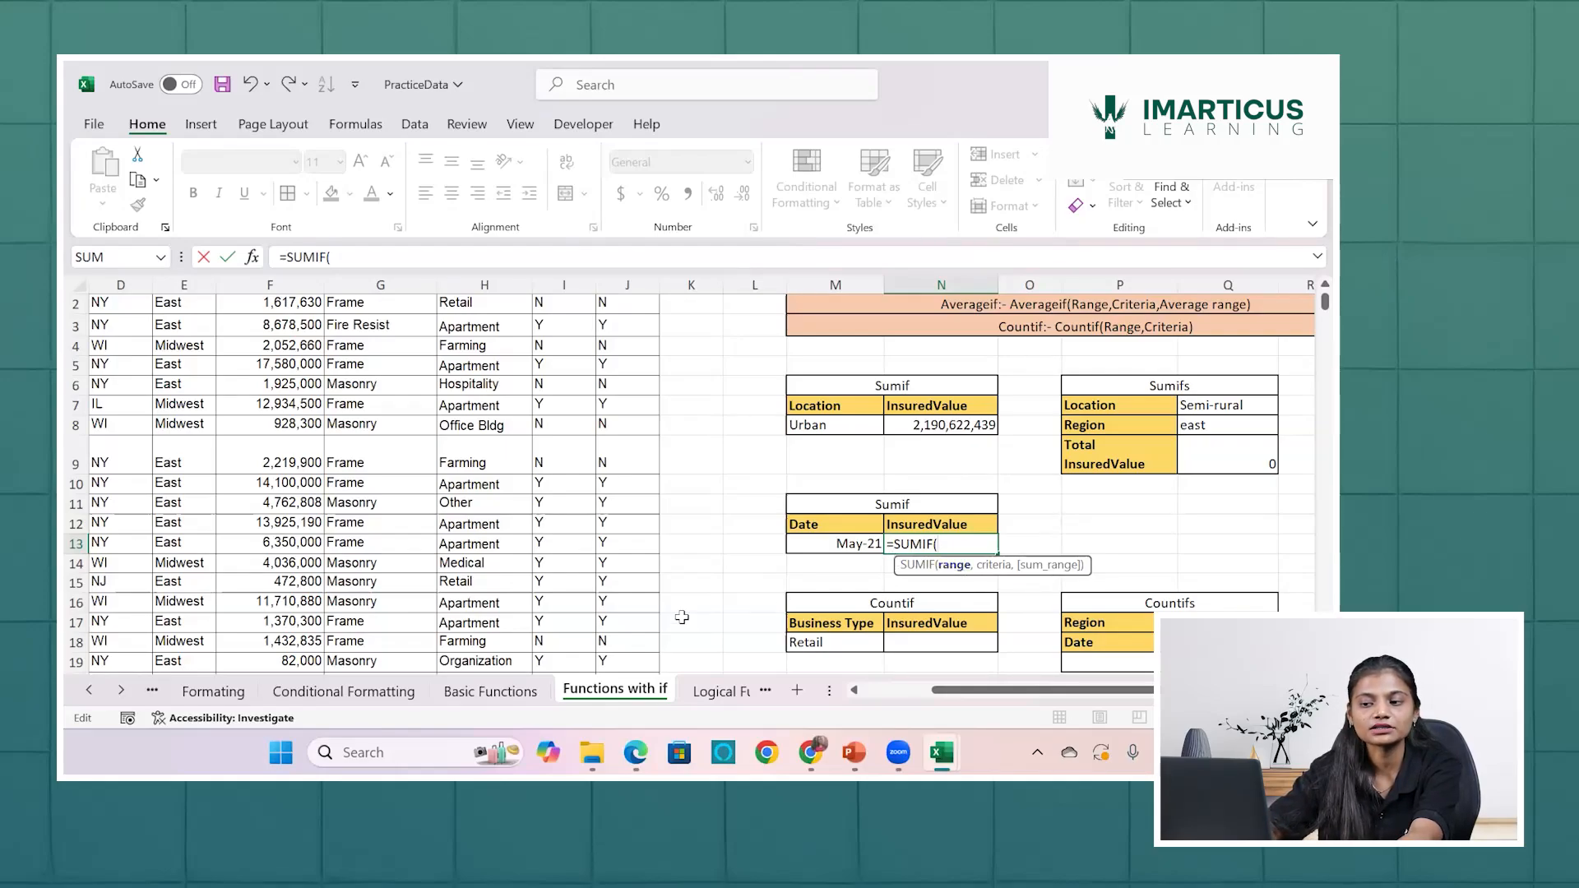
scroll(411, 401, up, 1)
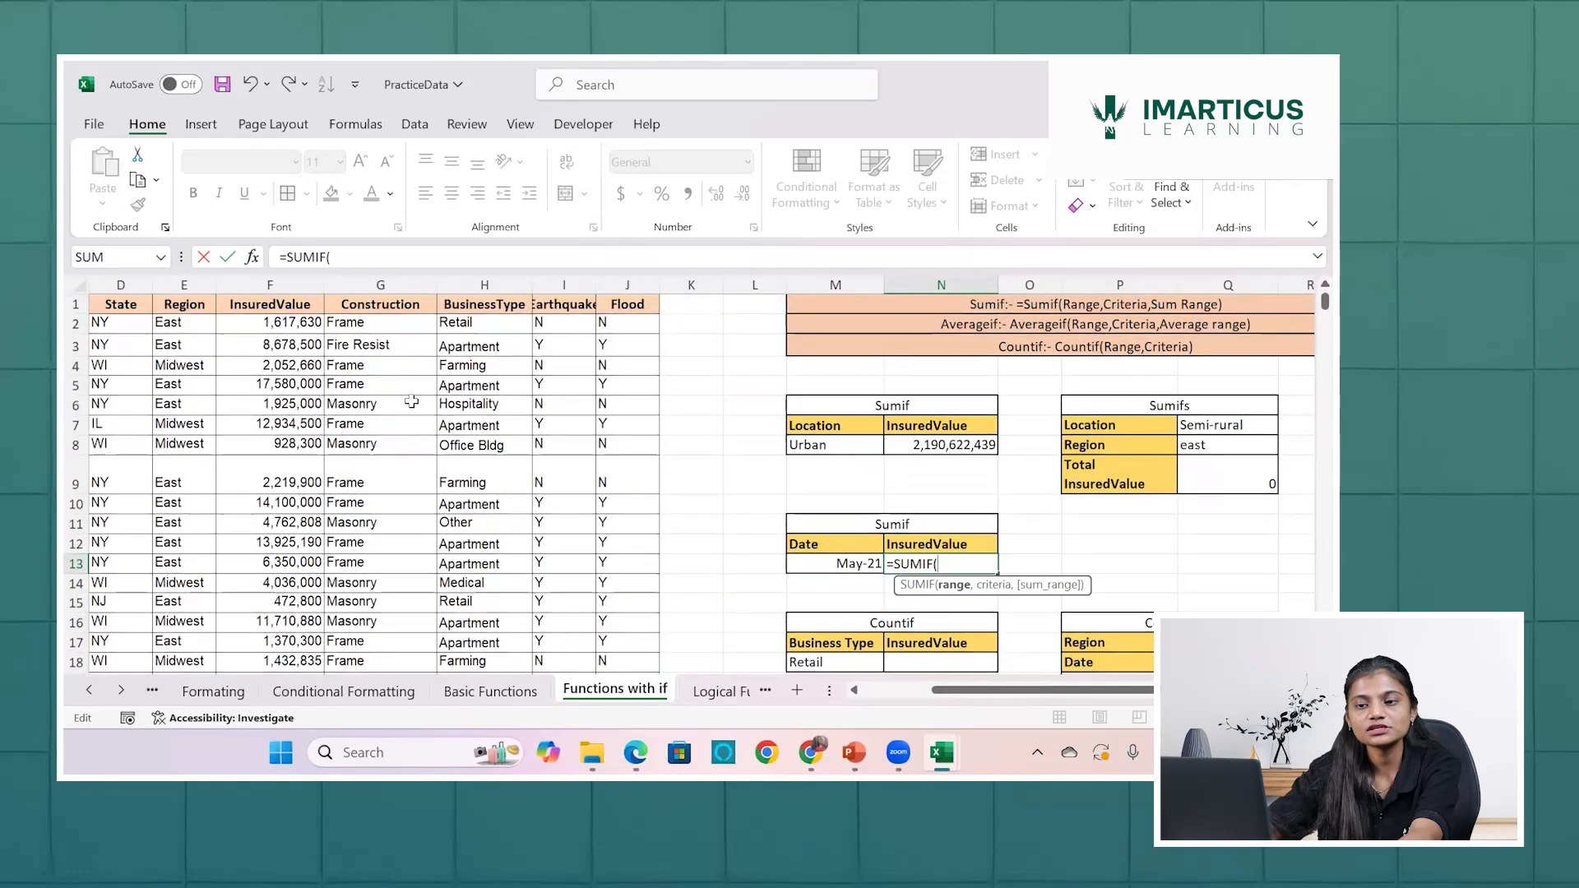
scroll(412, 402, left, 3)
click(216, 326)
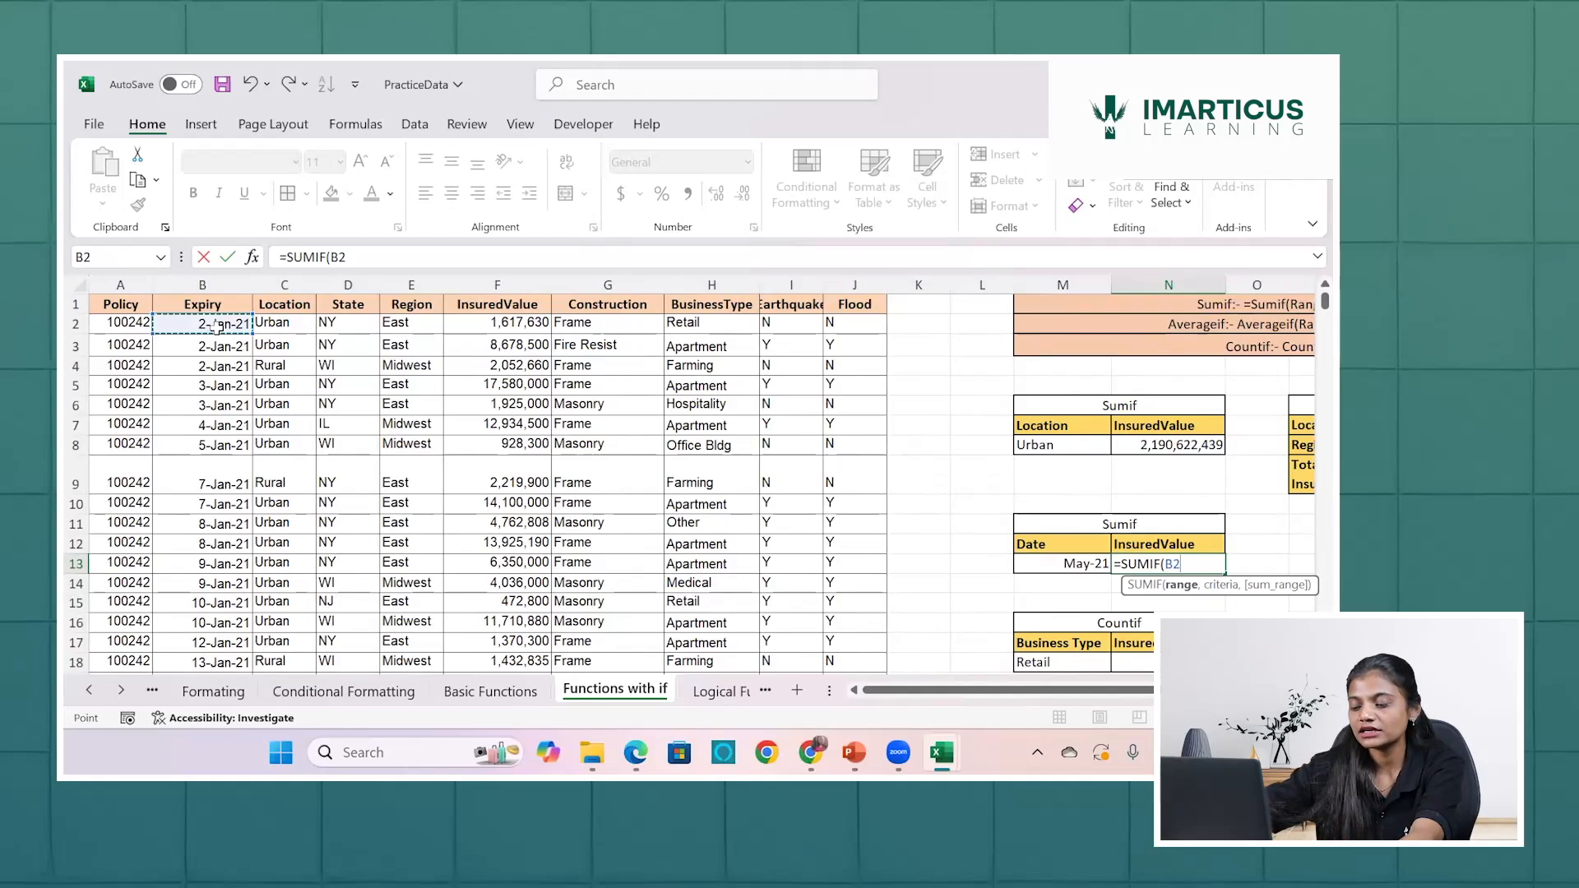
key(ctrl+shift+Down)
scroll(288, 376, up, 20)
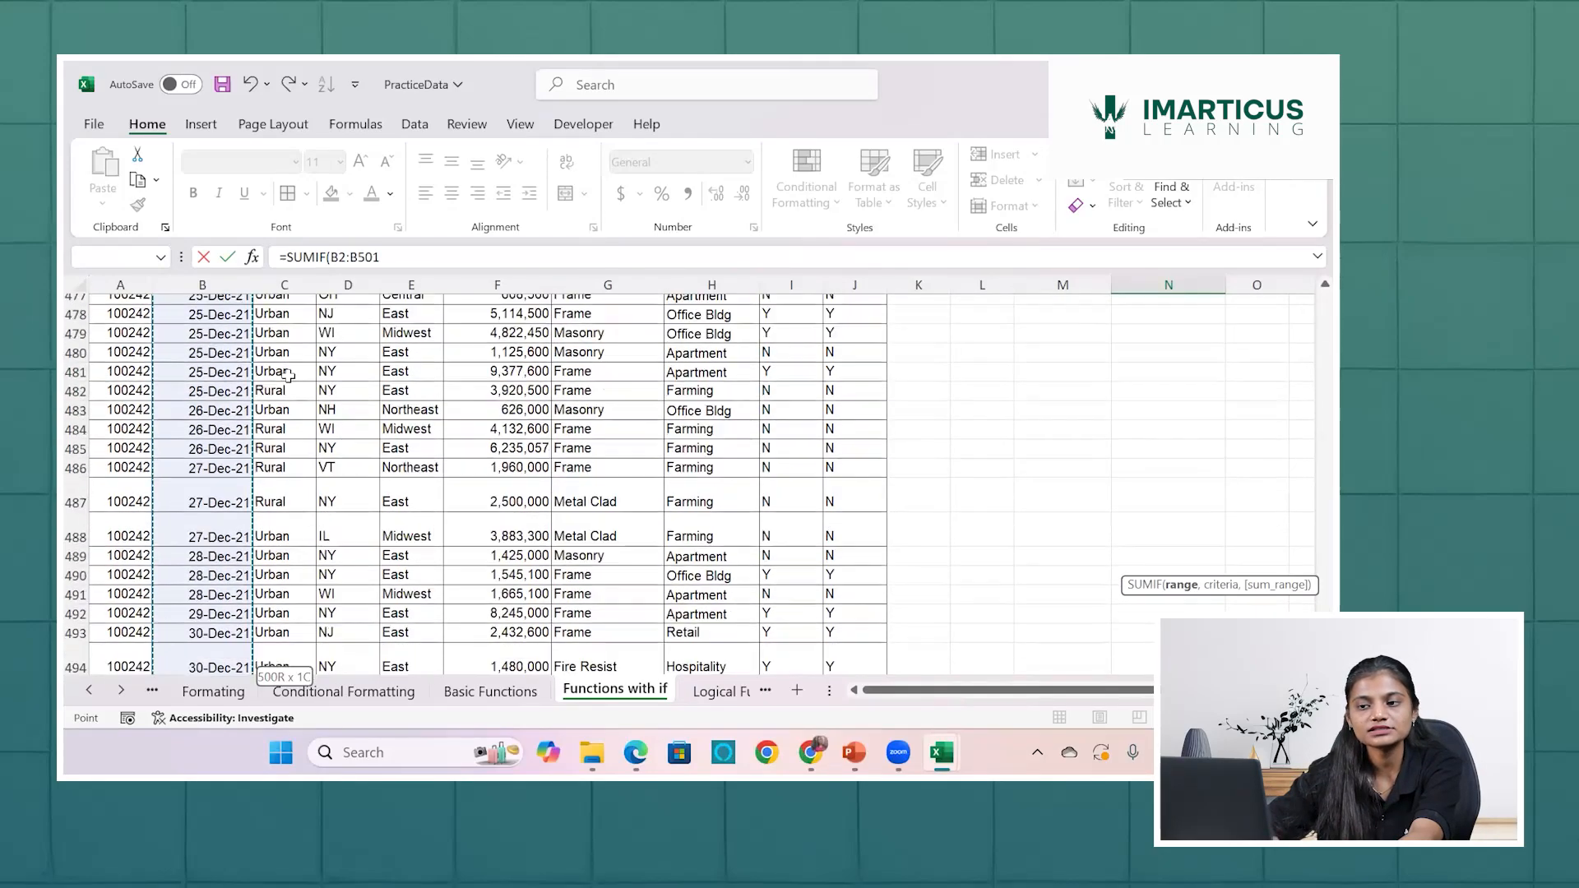
scroll(290, 377, up, 20)
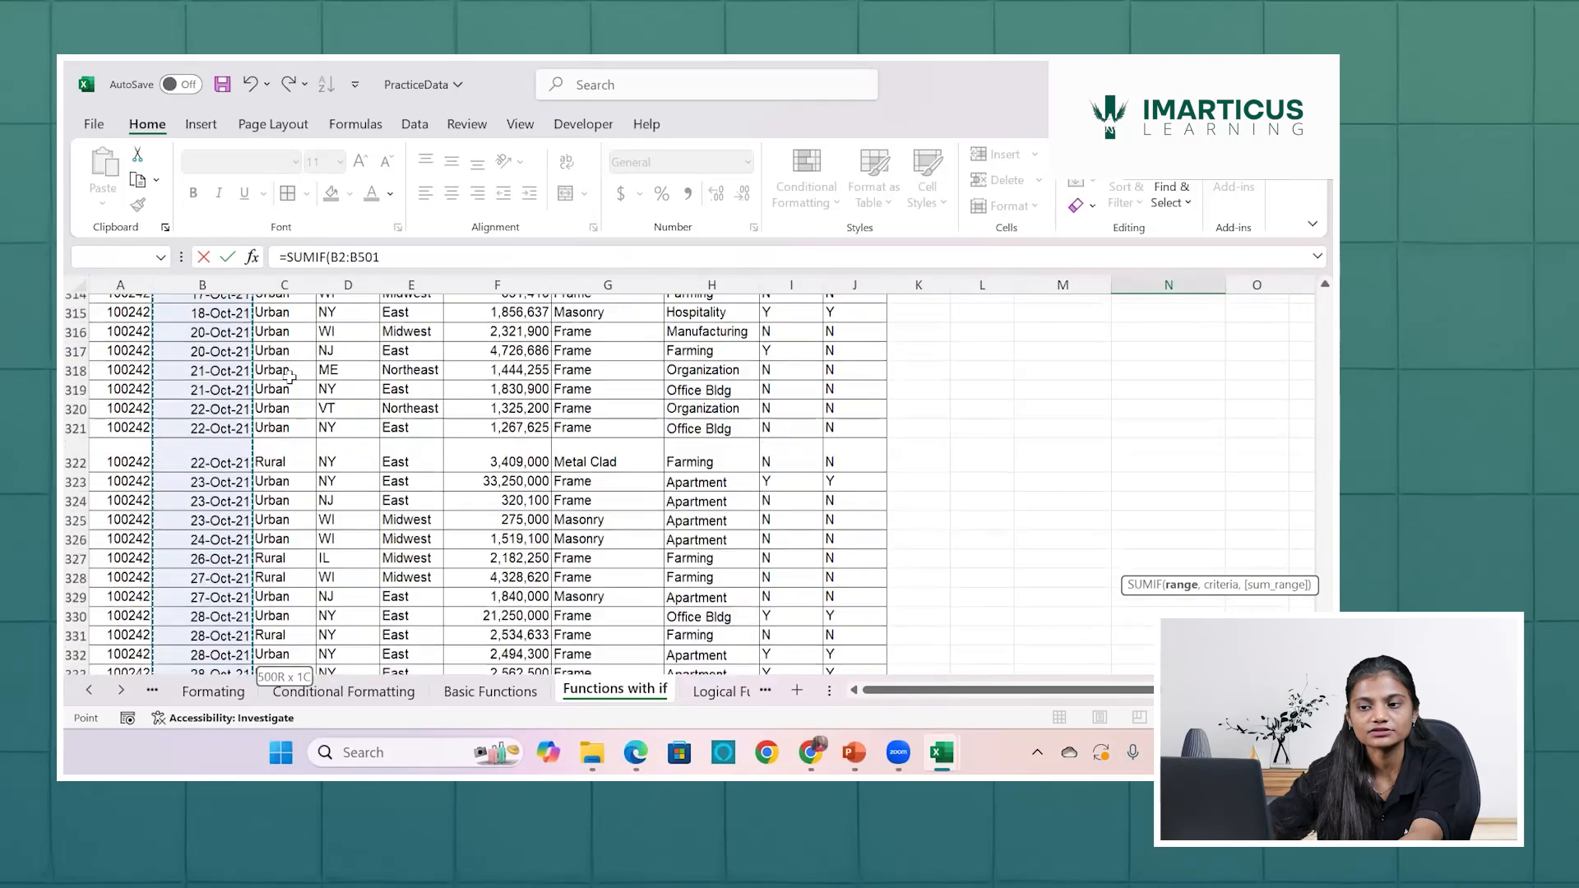
scroll(289, 376, up, 20)
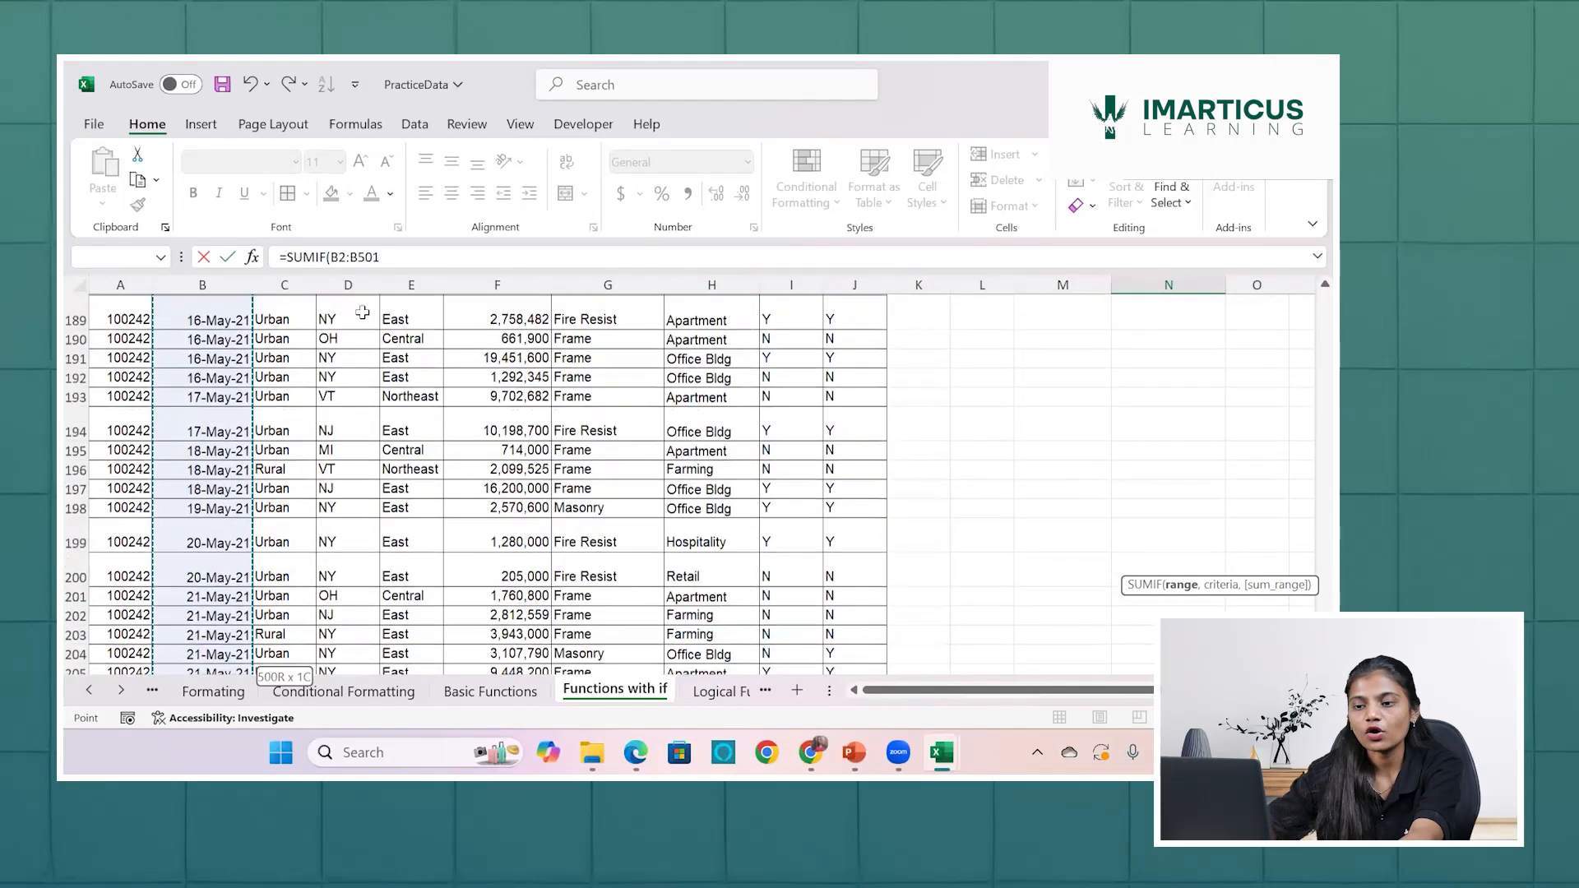
scroll(381, 366, up, 20)
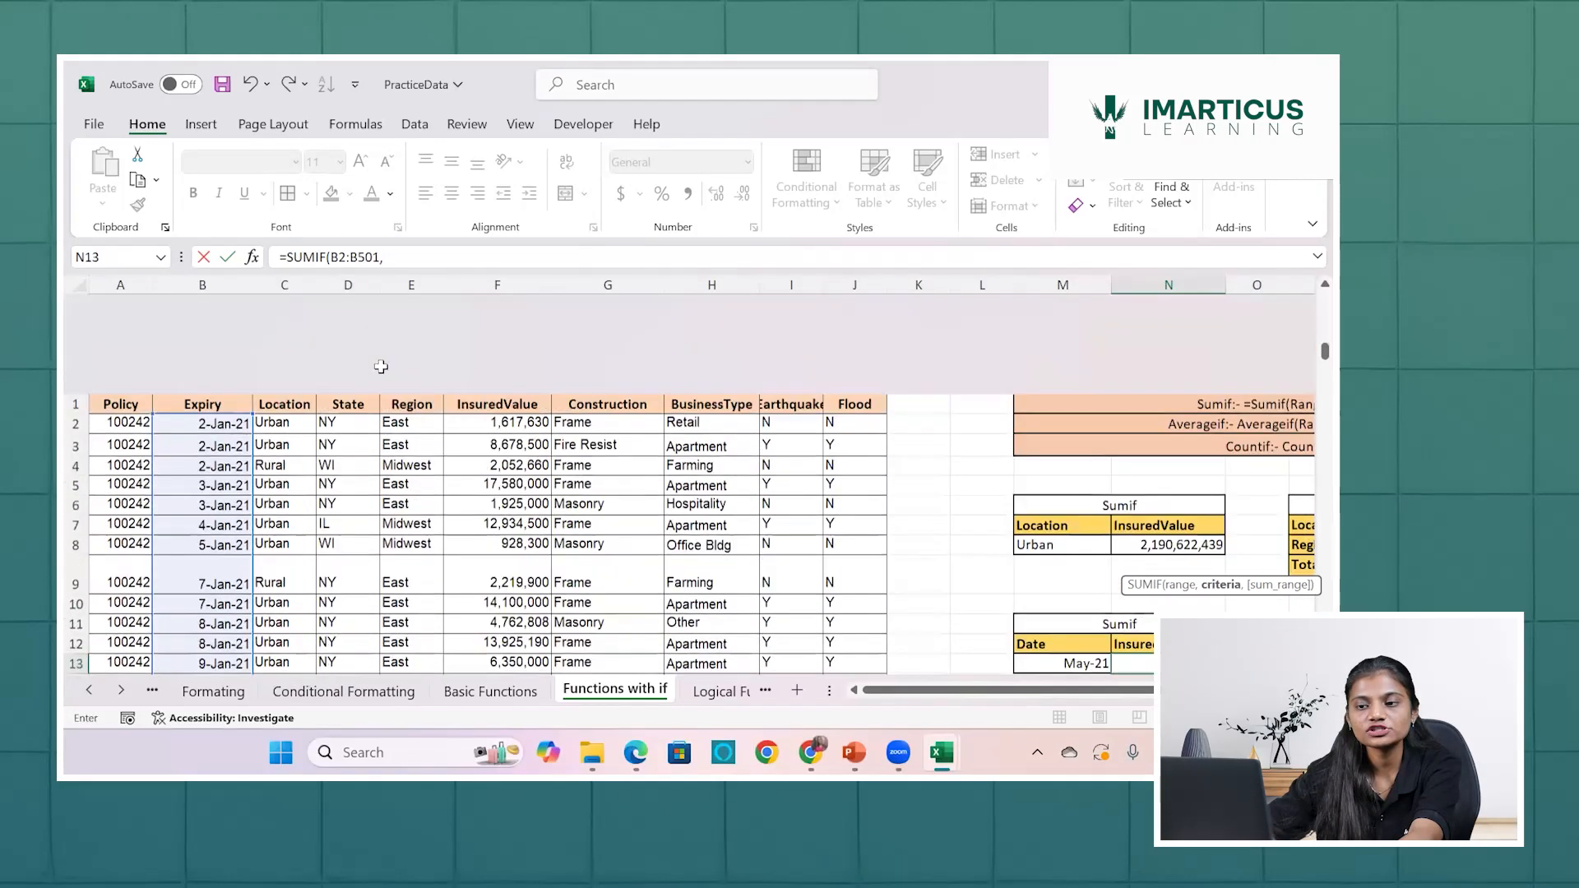
text(,)
Enter "<01-May-2021" as the criteria of the SUMIF formula in N13.
scroll(381, 366, right, 3)
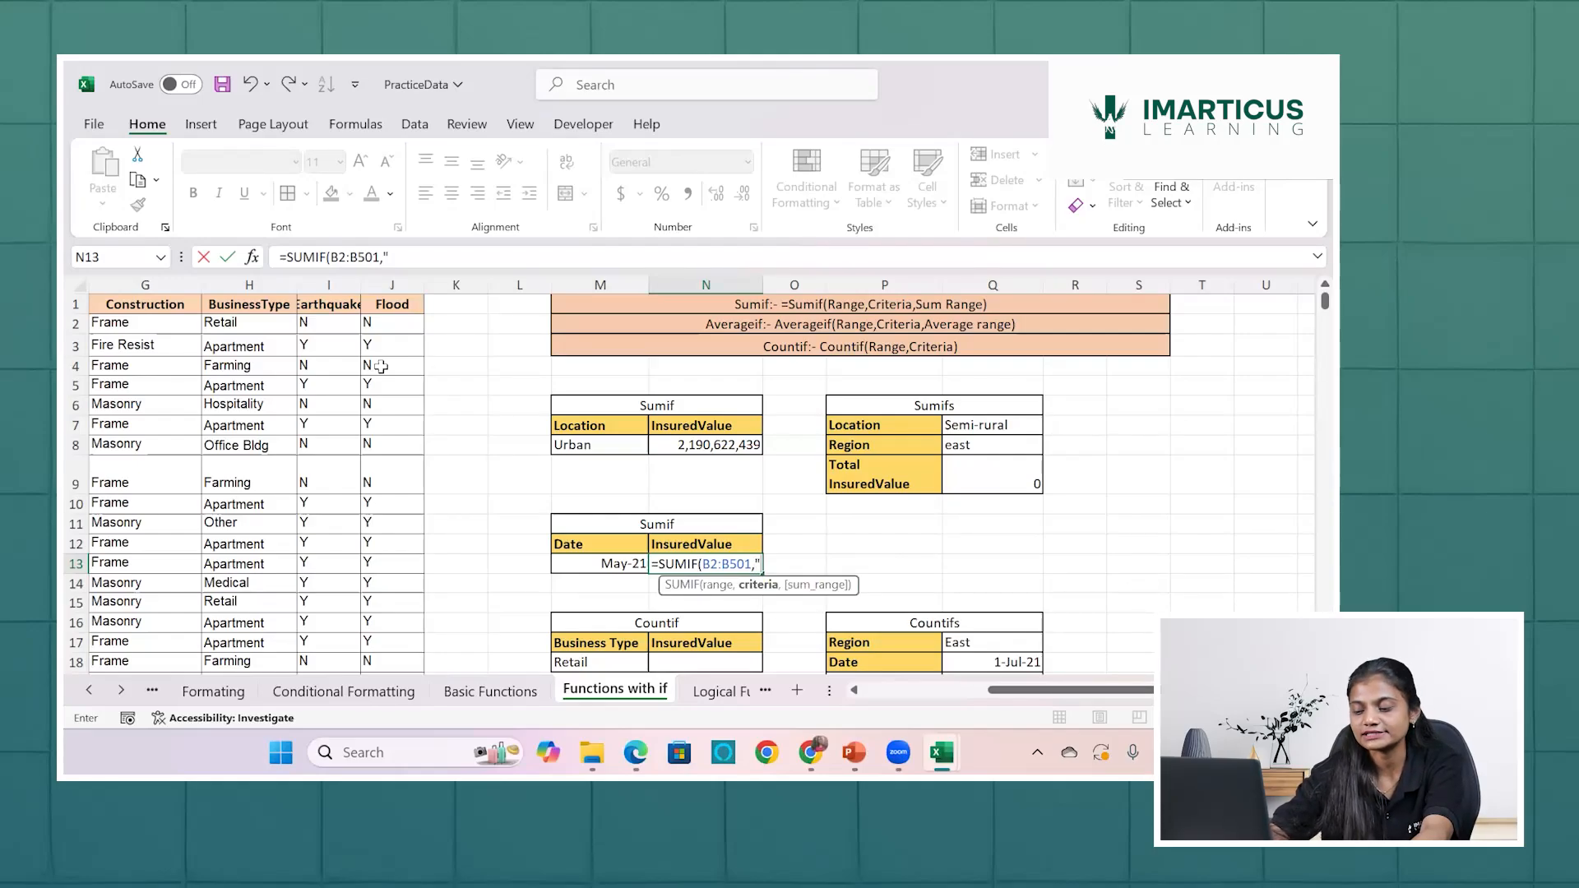
text(<)
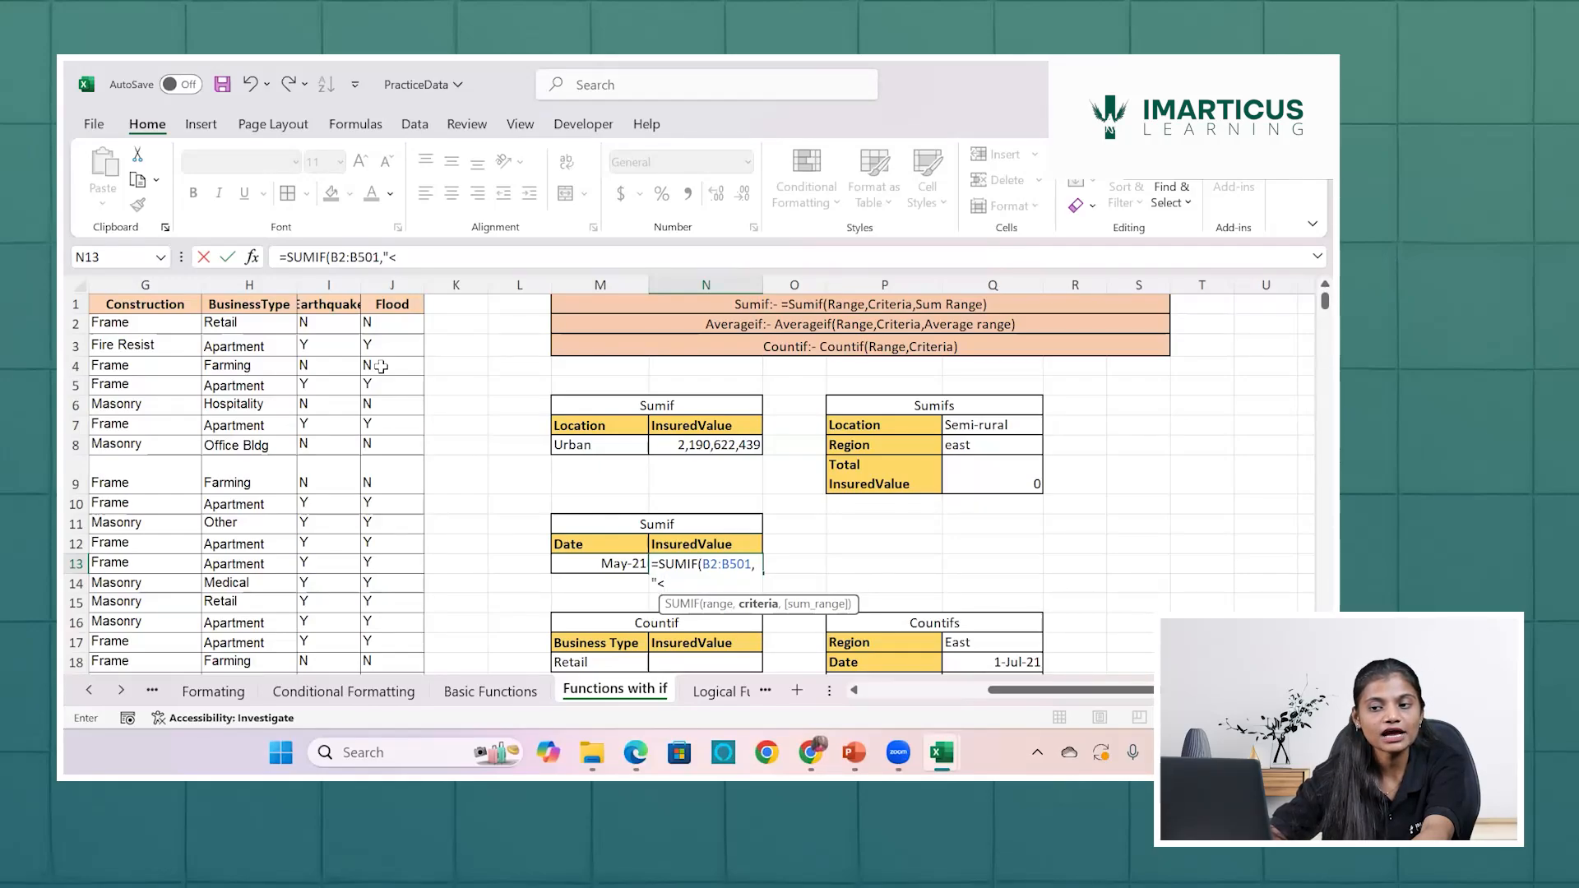
text(01)
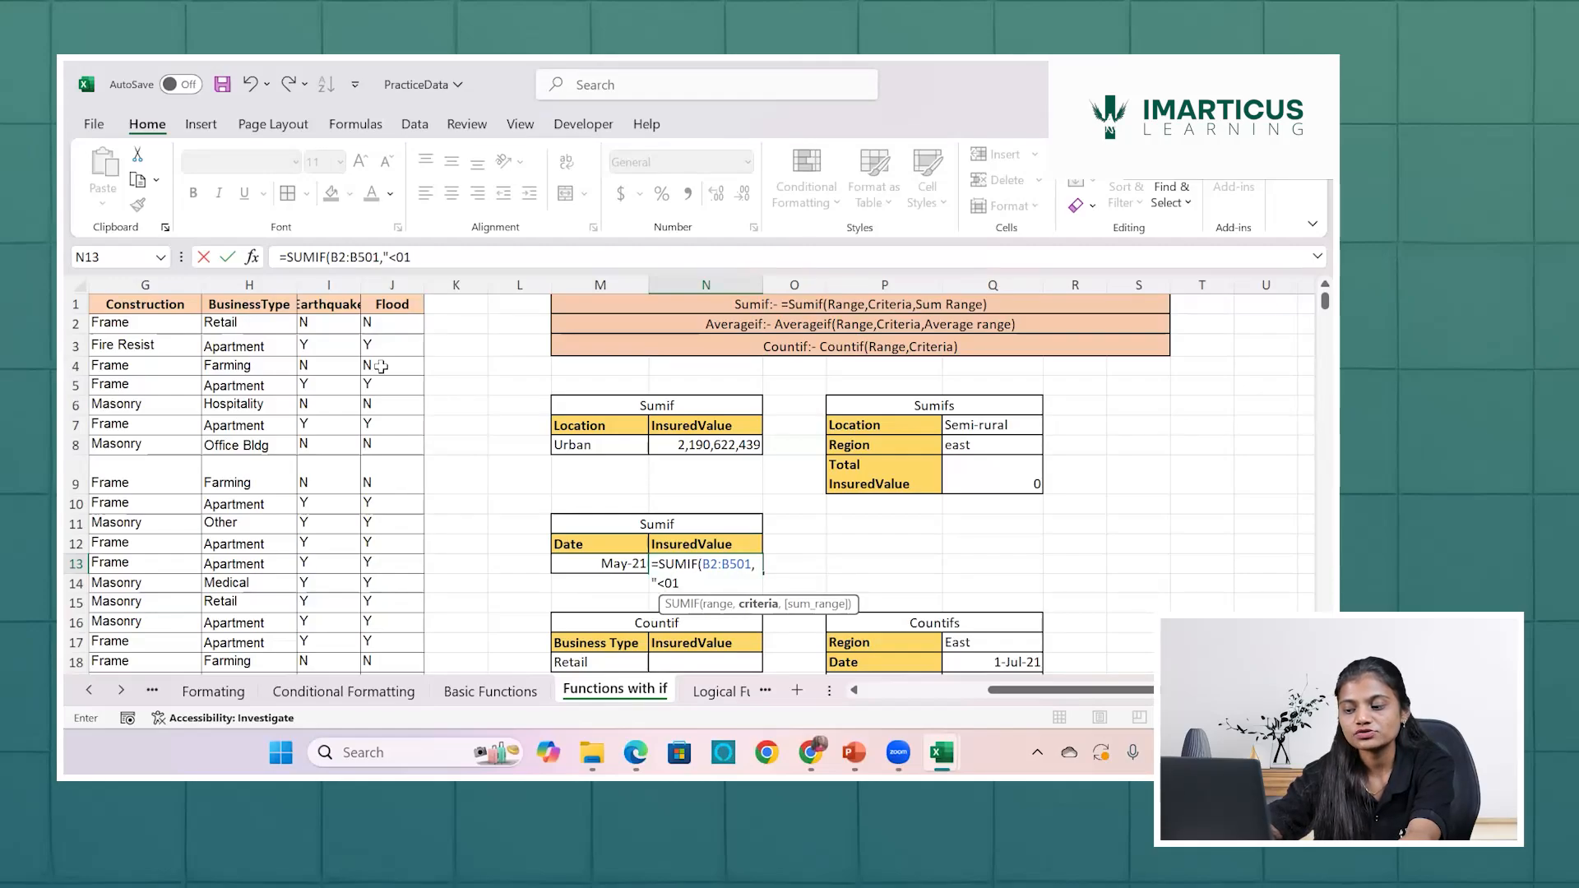
text(-May)
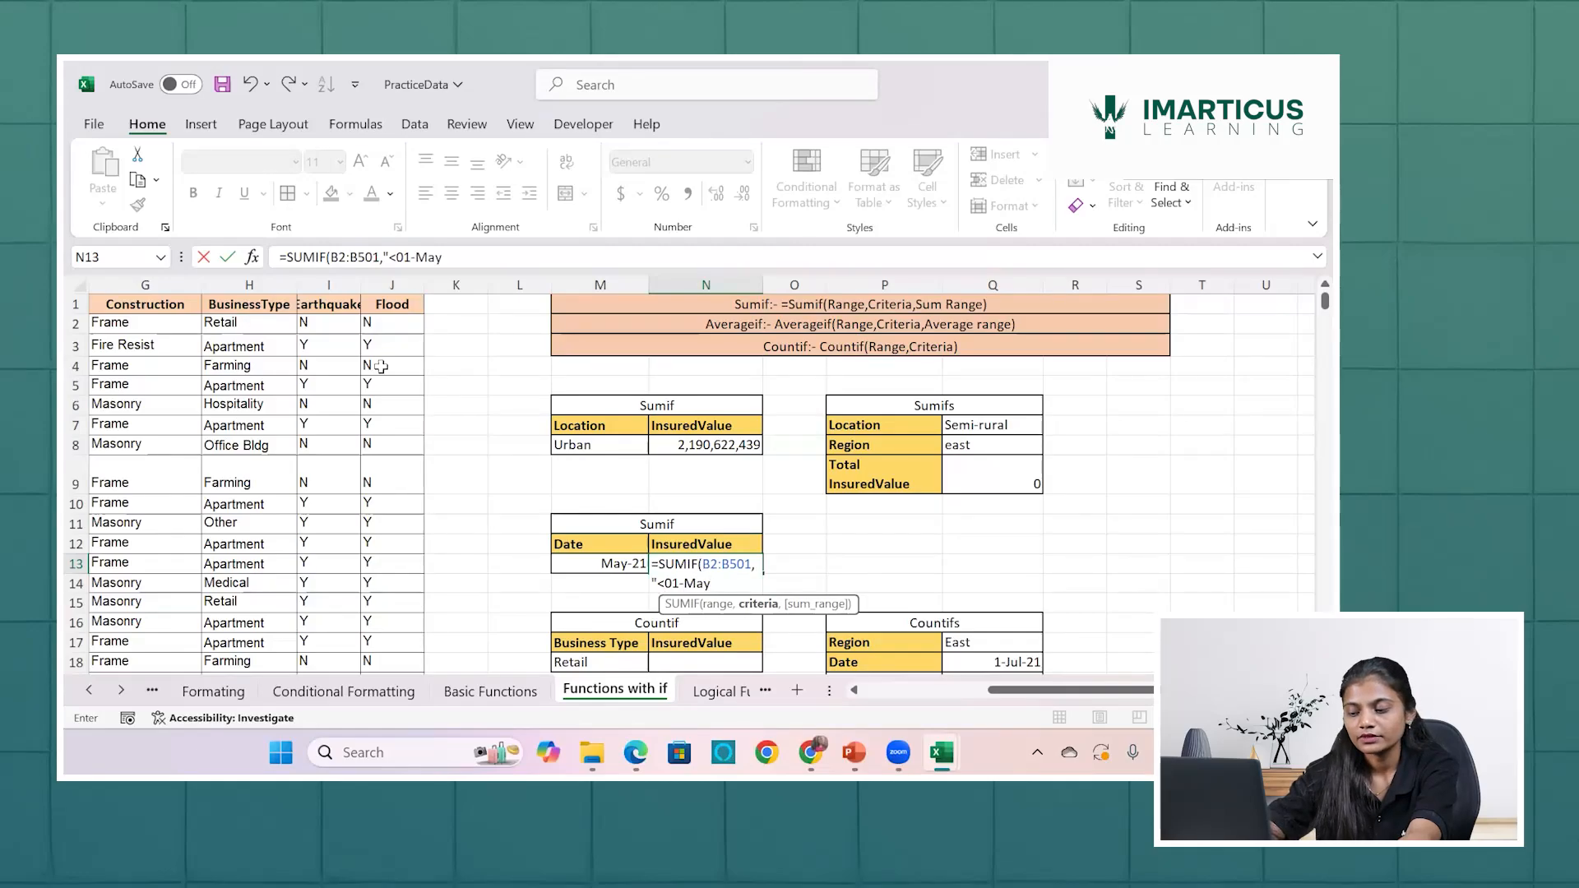
text(-20)
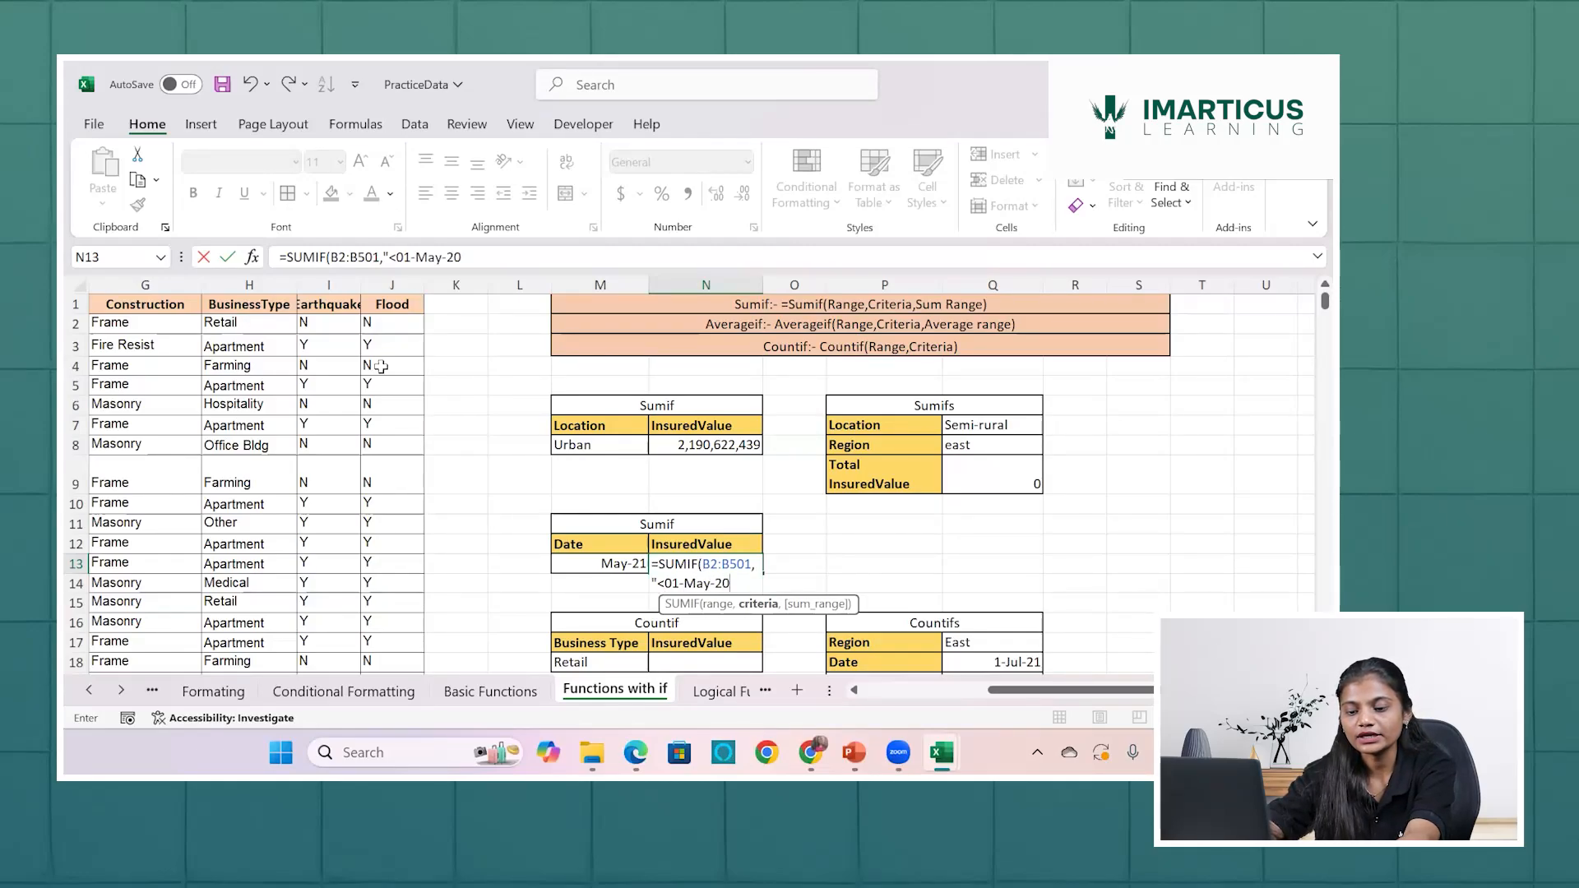
text(21")
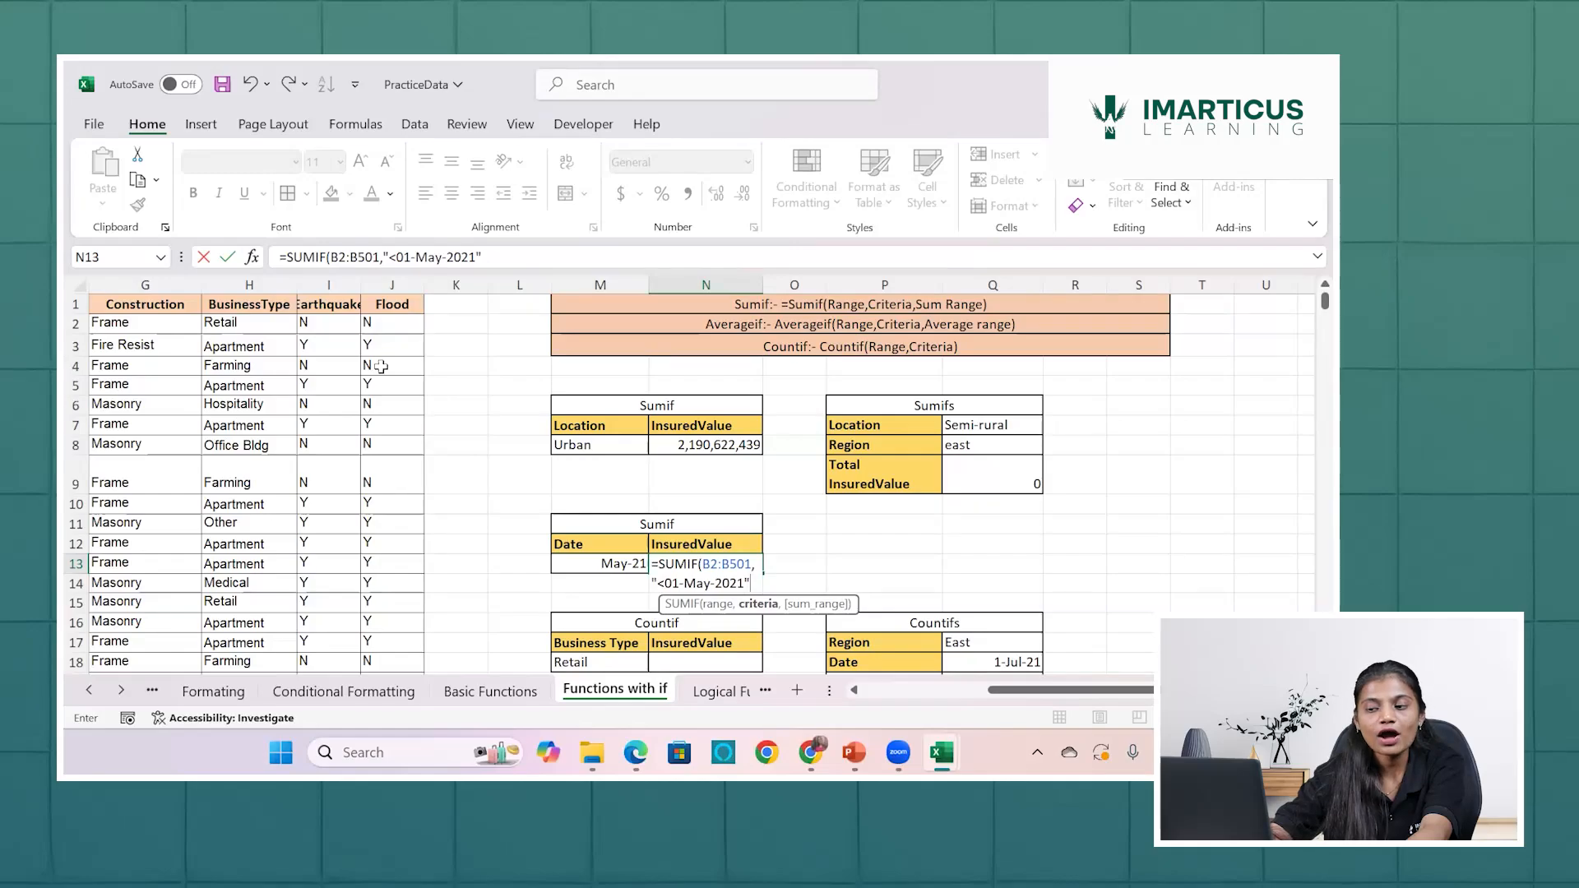
text(,)
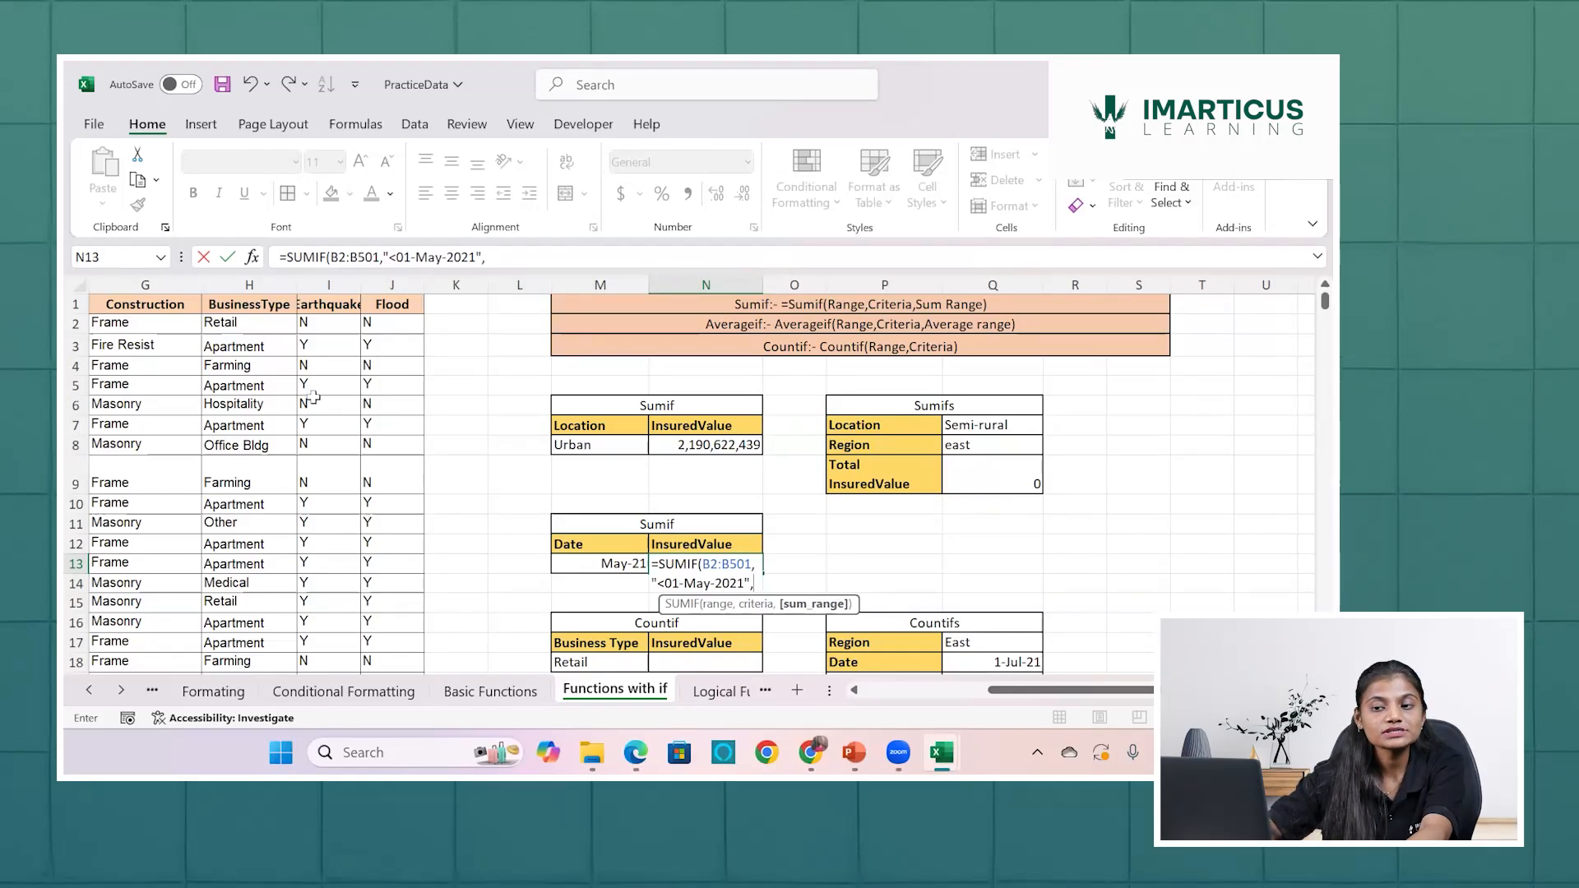
Use the InsuredValue cells F2:F501 as the sum range and complete the SUMIF formula in N13.
scroll(314, 397, left, 6)
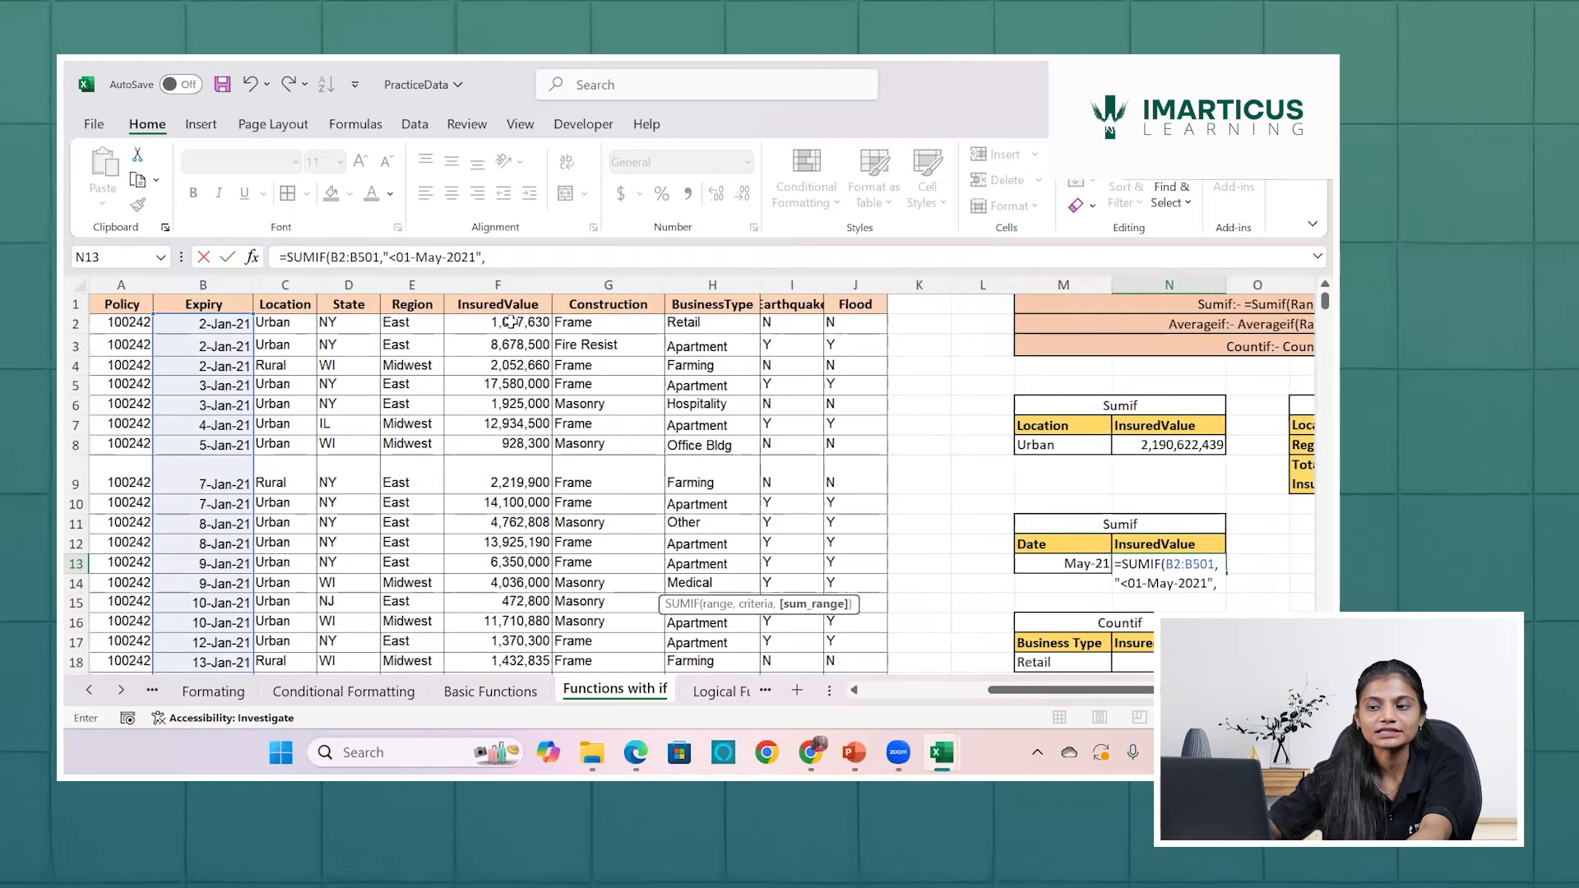
click(508, 323)
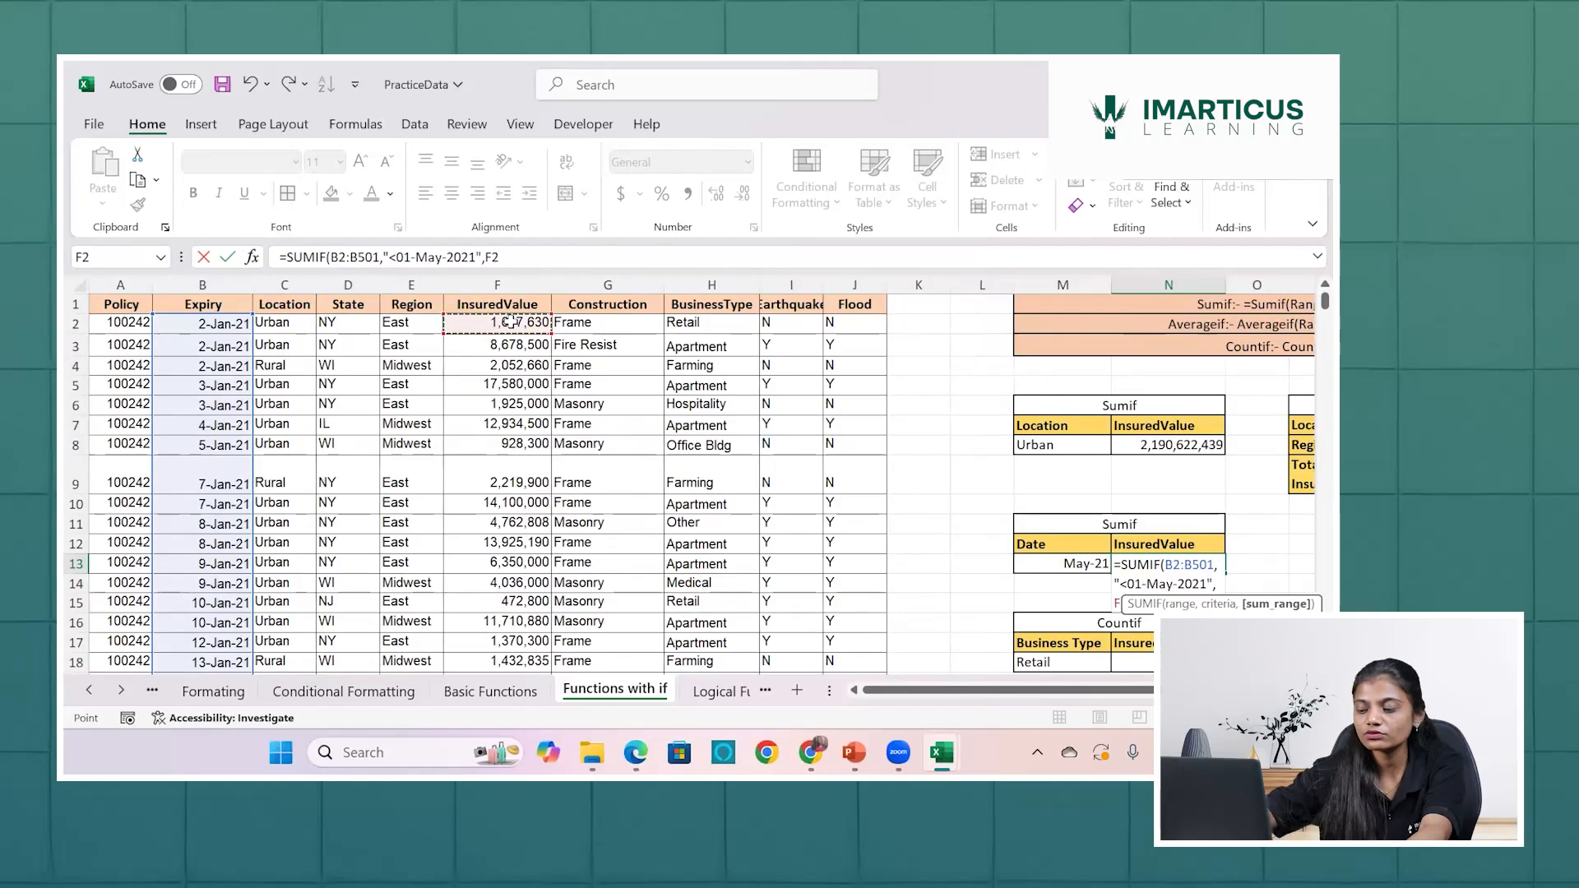
key(ctrl+shift+Down)
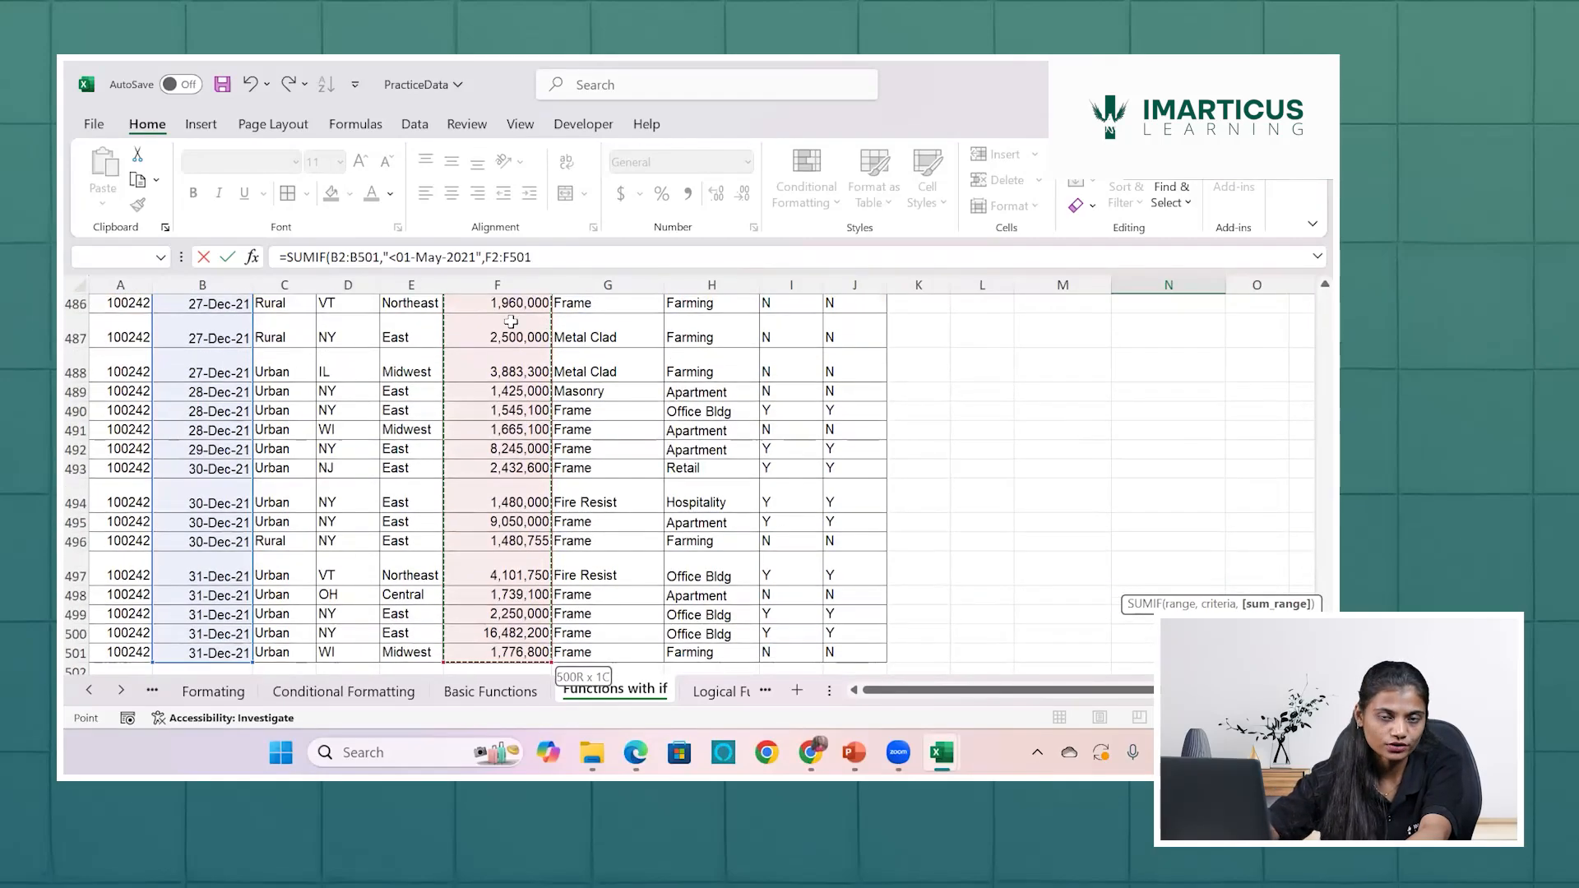
key(Return)
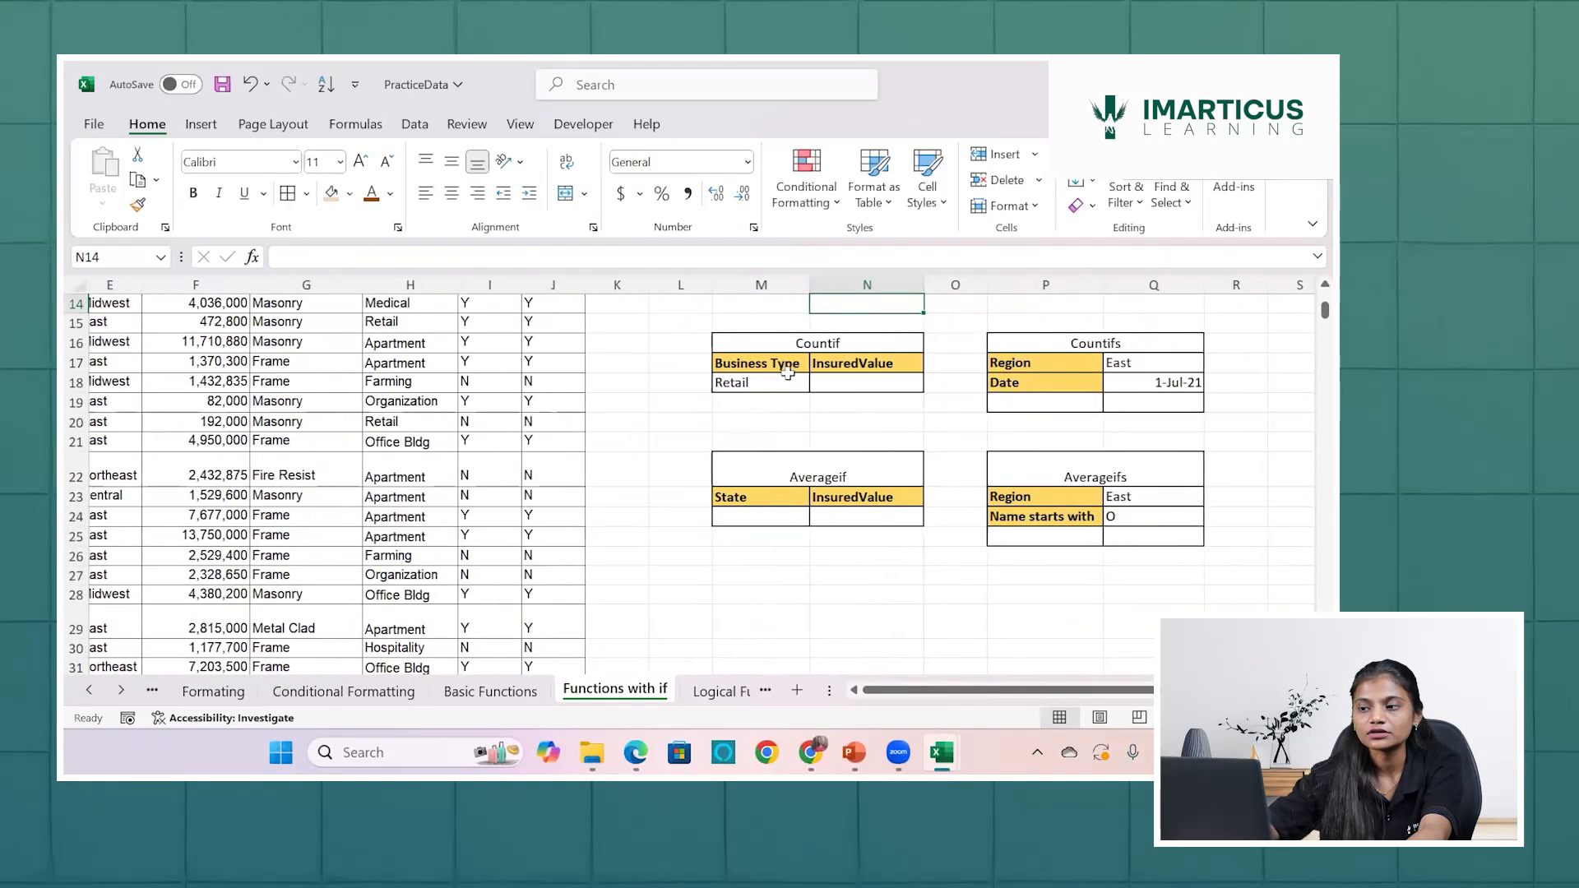
Check the completed SUMIF formula in N13 against the date in M13.
click(901, 360)
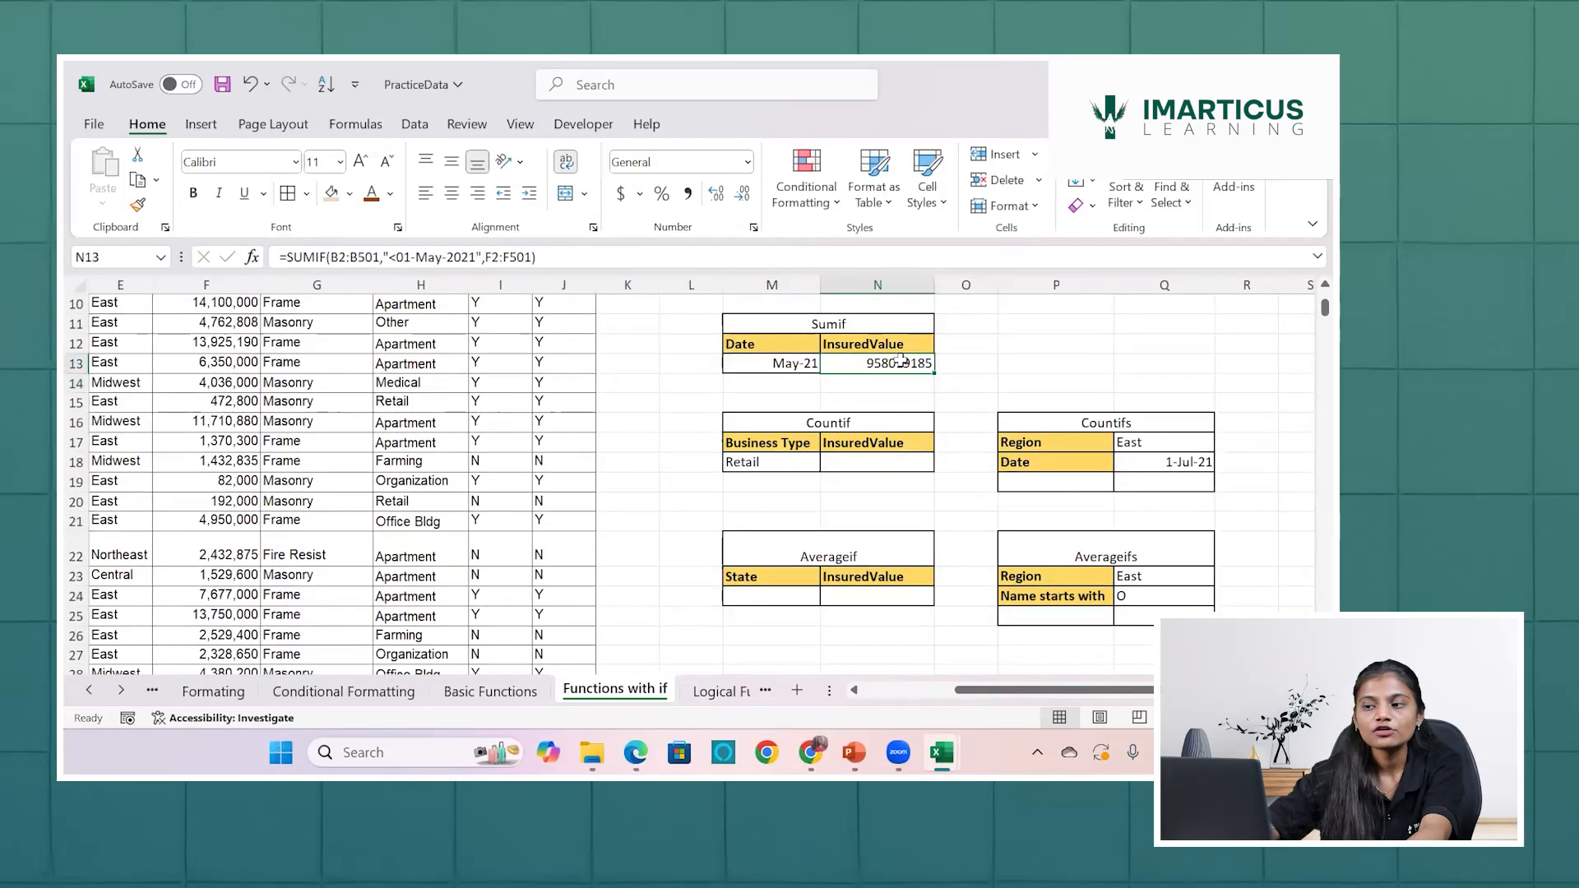
scroll(901, 359, up, 2)
scroll(901, 359, up, 1)
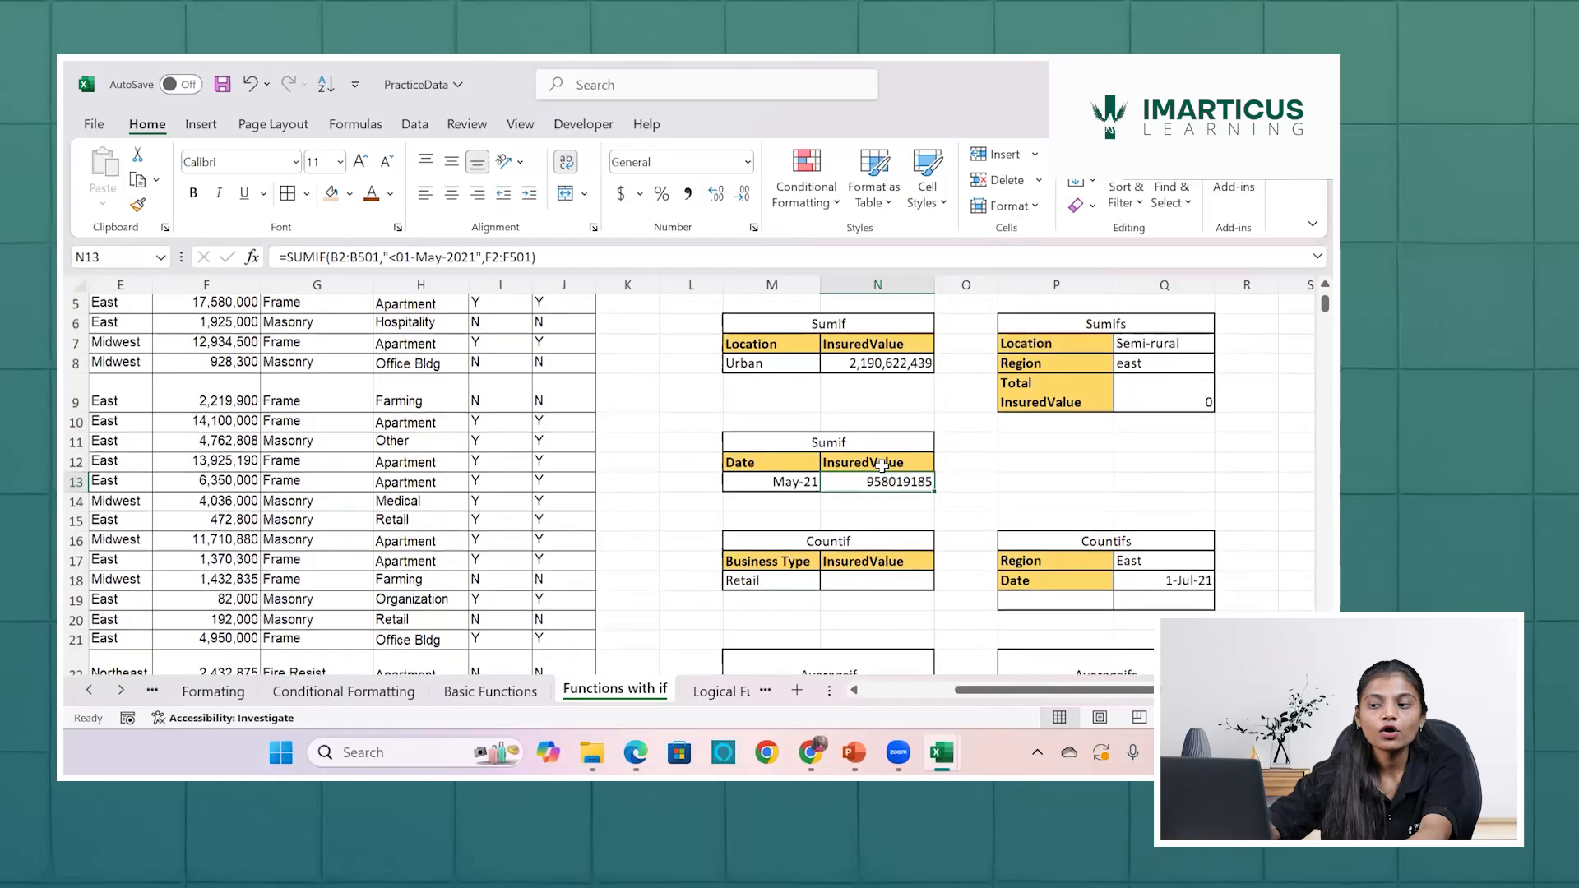
click(791, 484)
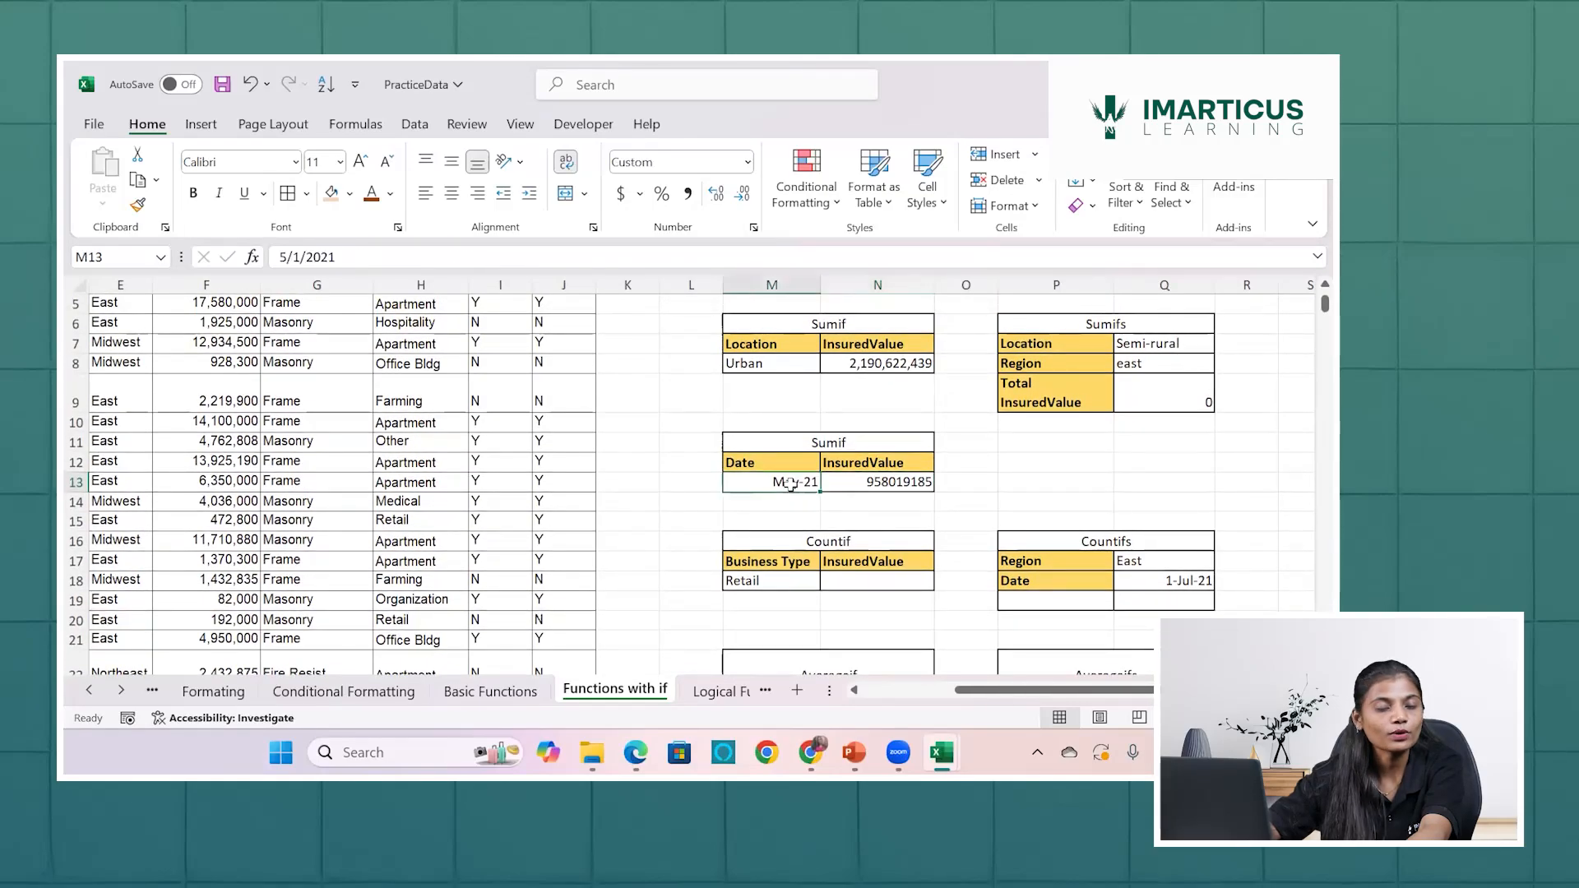
click(880, 483)
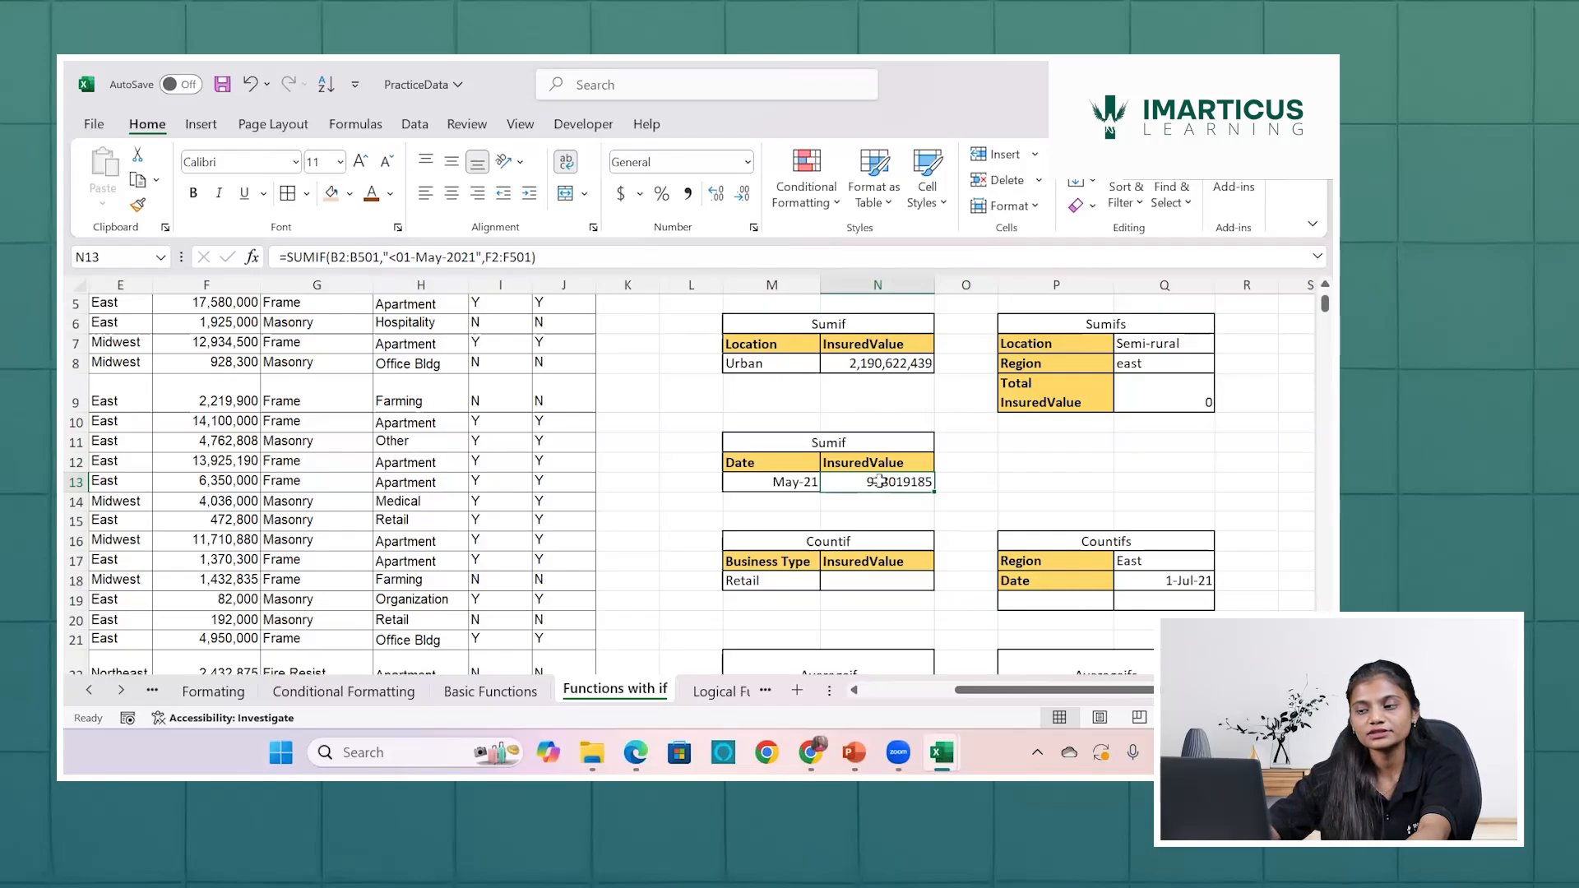
Copy the number formatting of the Urban insured value in N8 onto N13 with Format Painter.
click(891, 365)
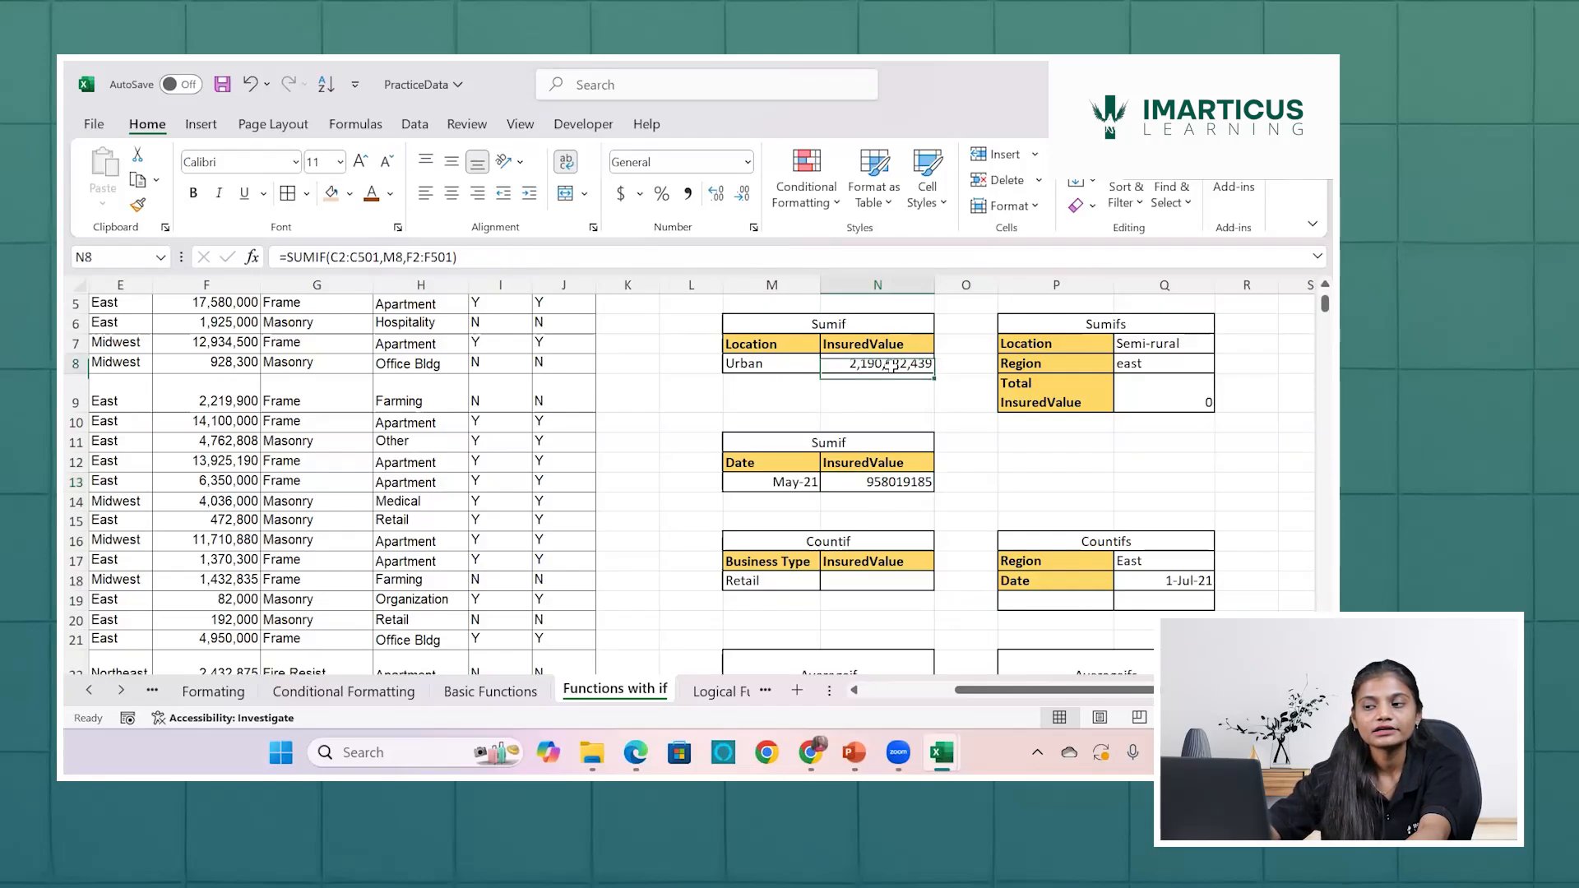
click(138, 206)
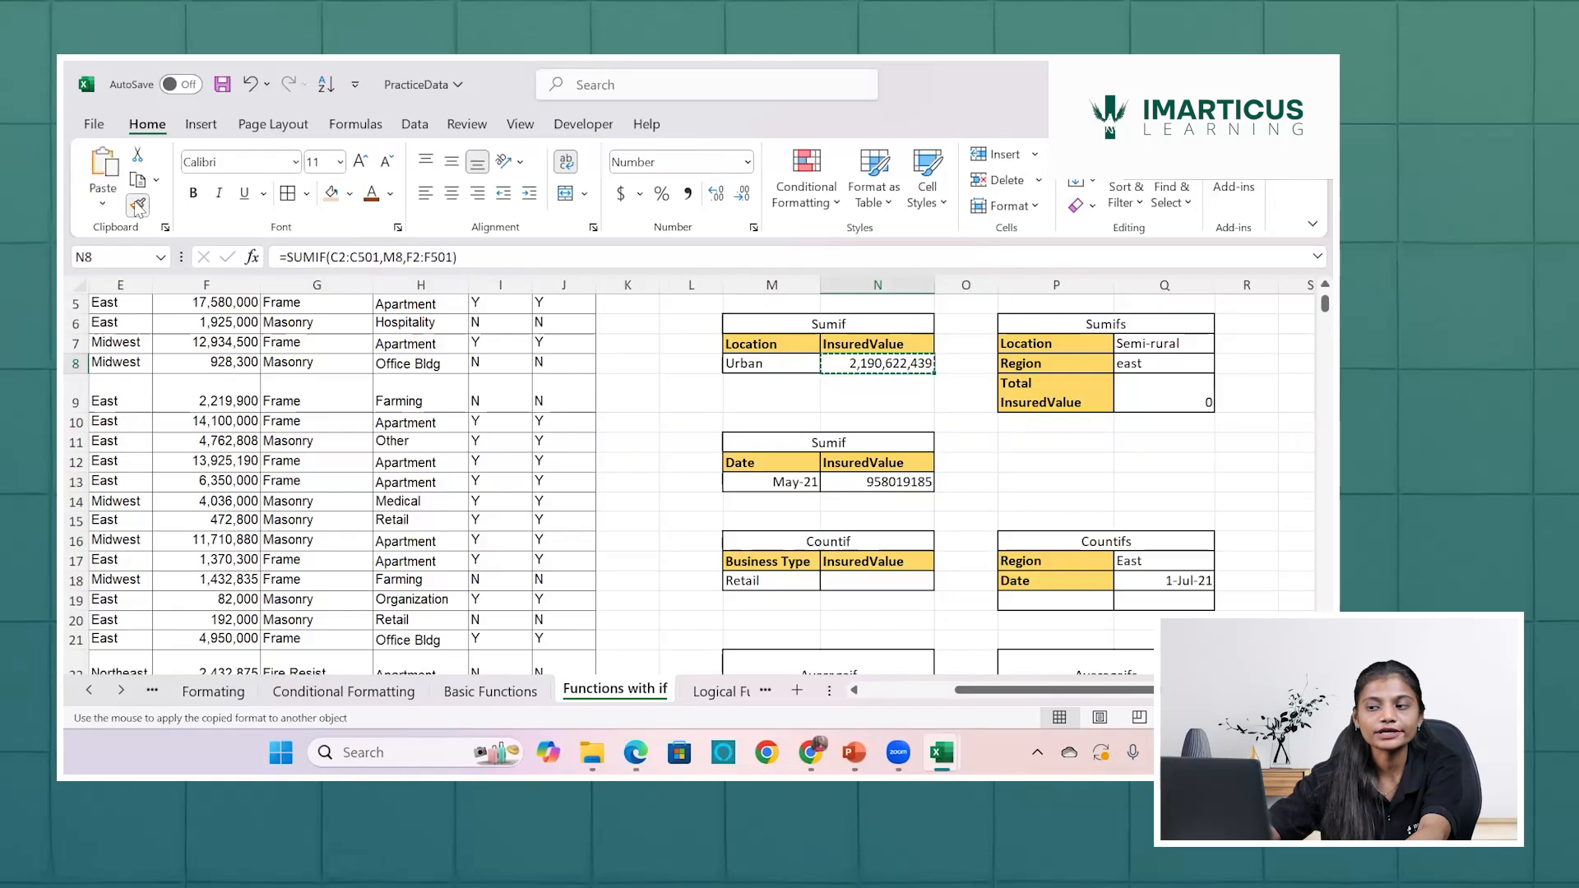
click(876, 481)
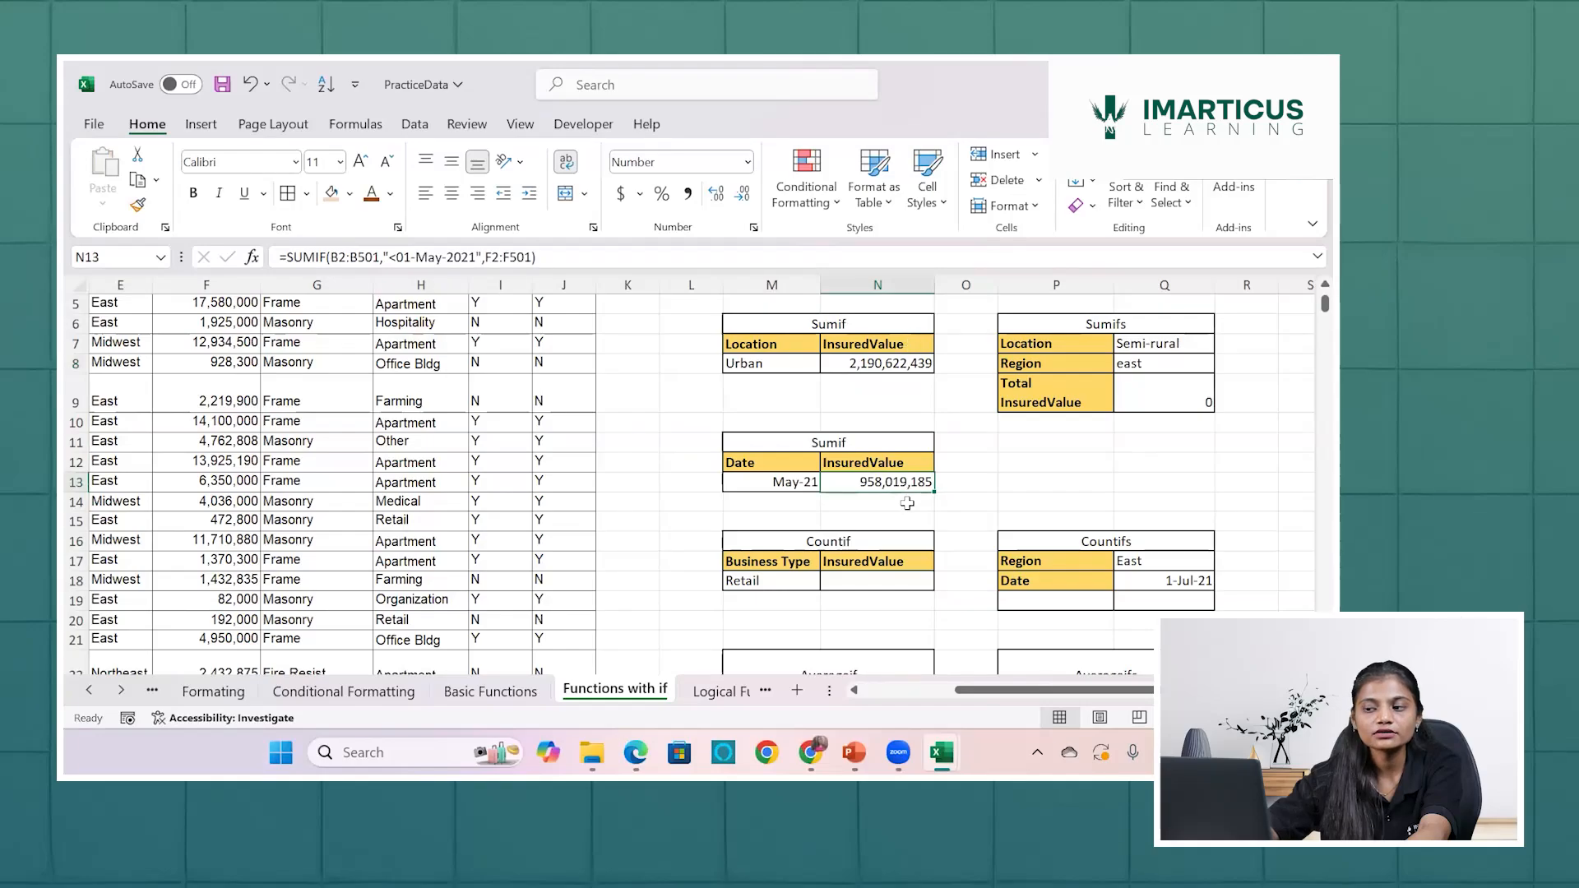
Switch to PowerPoint and present the "Questions to be solved with data" slide to read the question about Retail records.
scroll(907, 503, down, 1)
scroll(907, 502, up, 1)
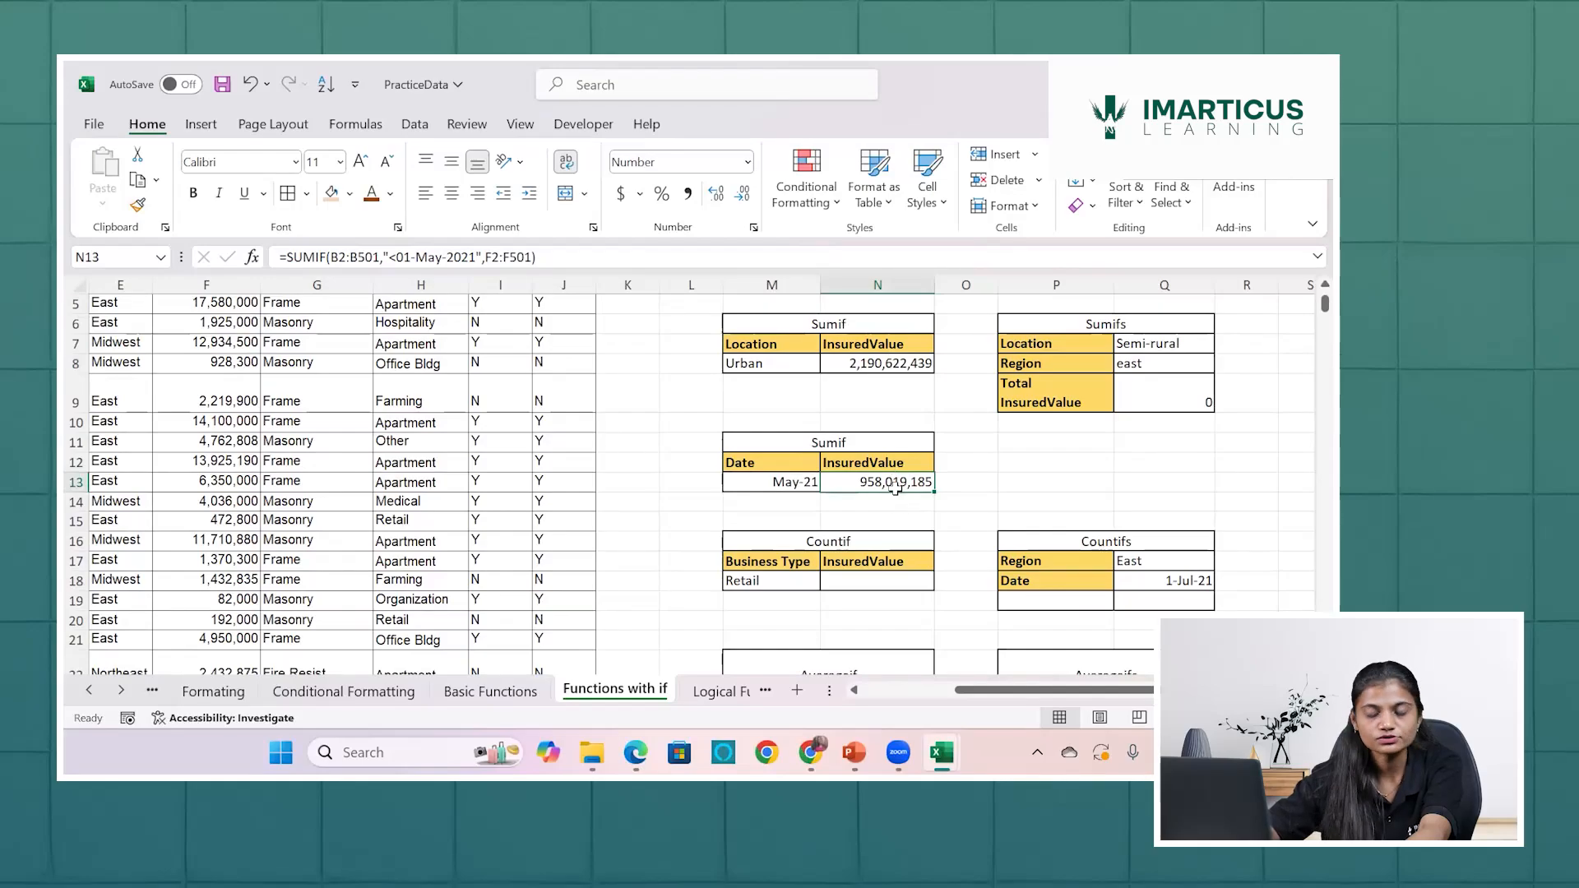
scroll(895, 487, down, 1)
scroll(895, 488, up, 5)
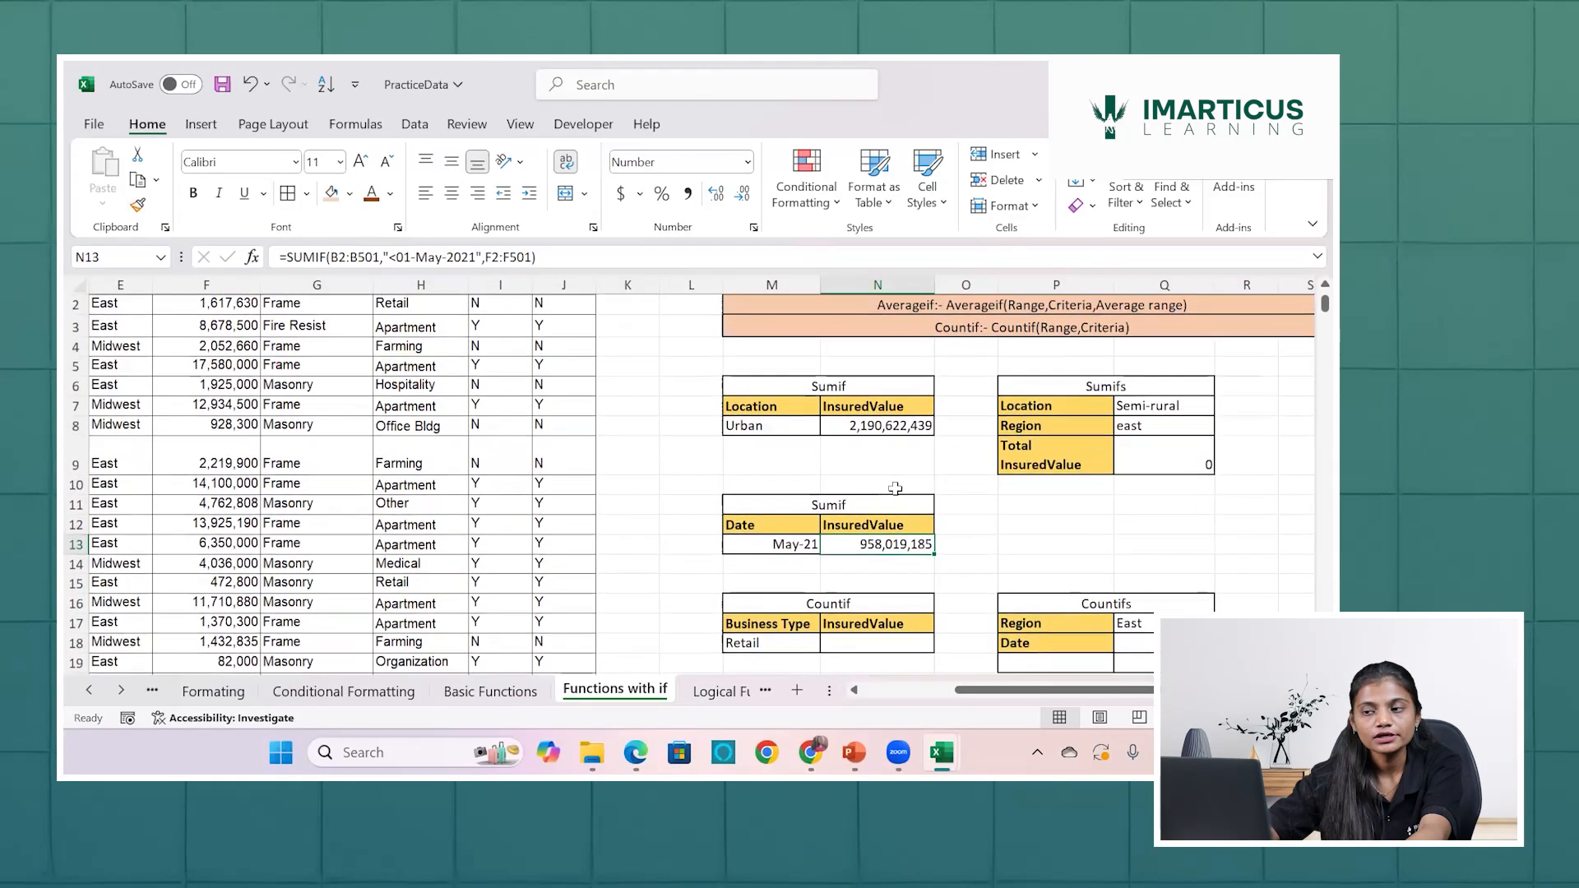
click(854, 752)
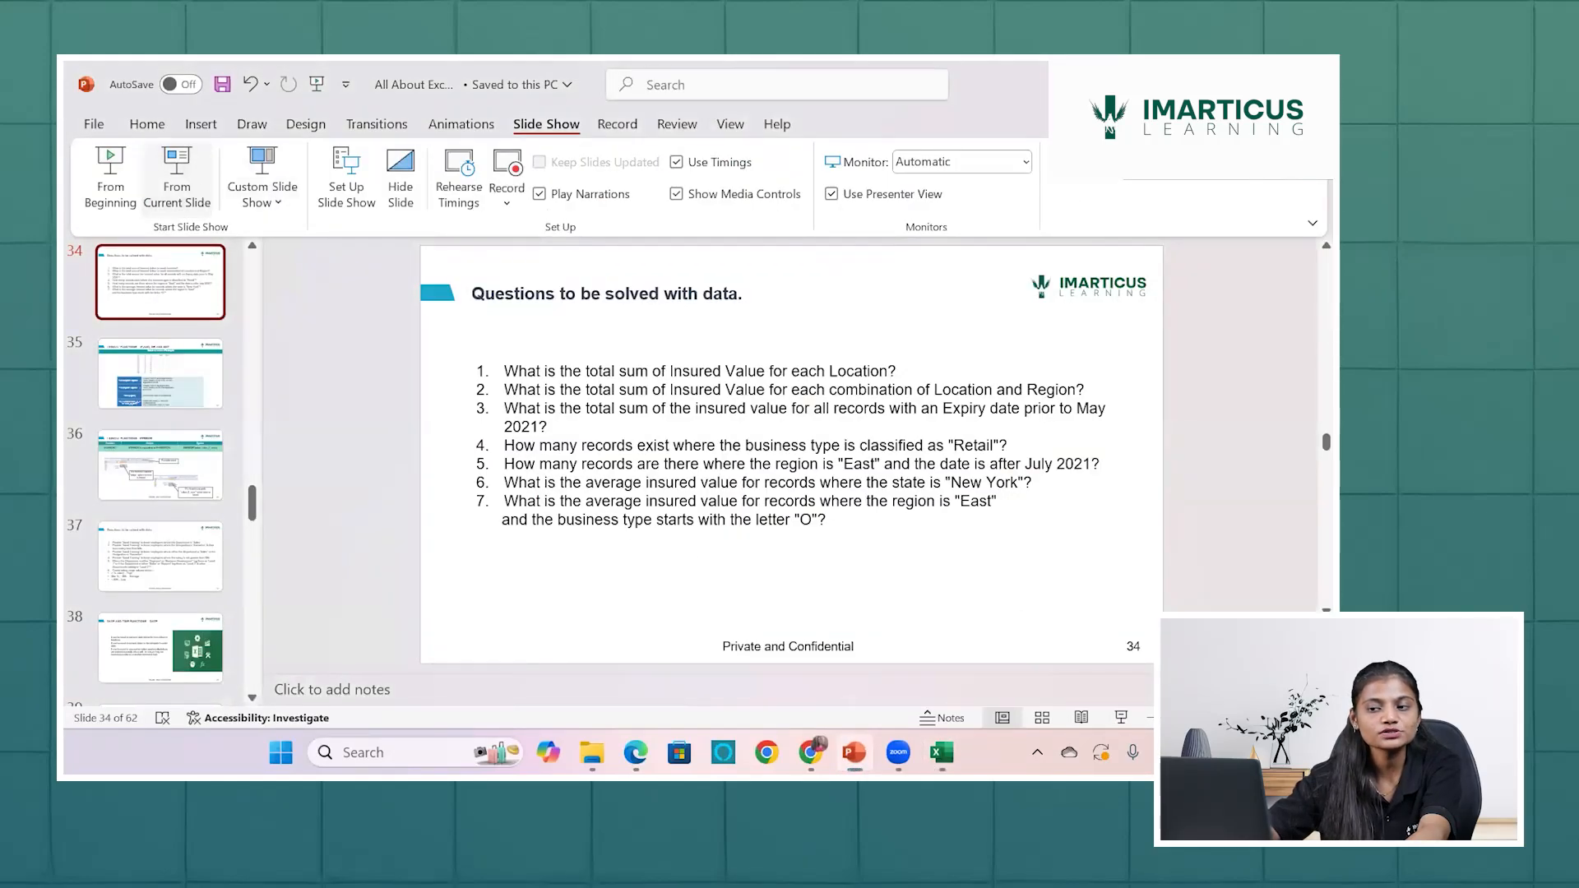
click(201, 195)
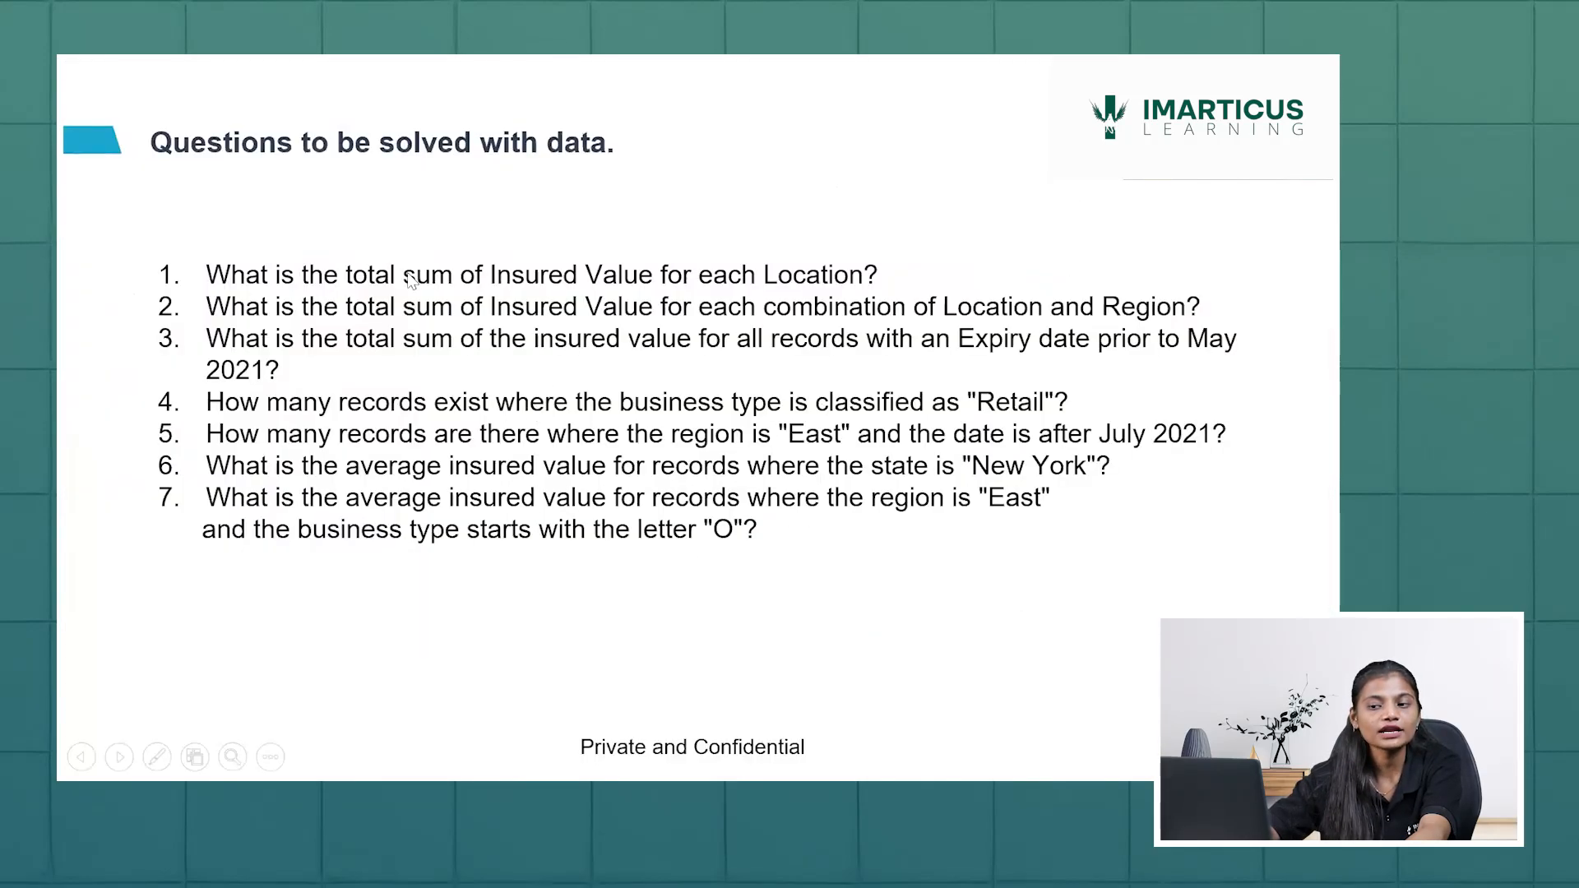
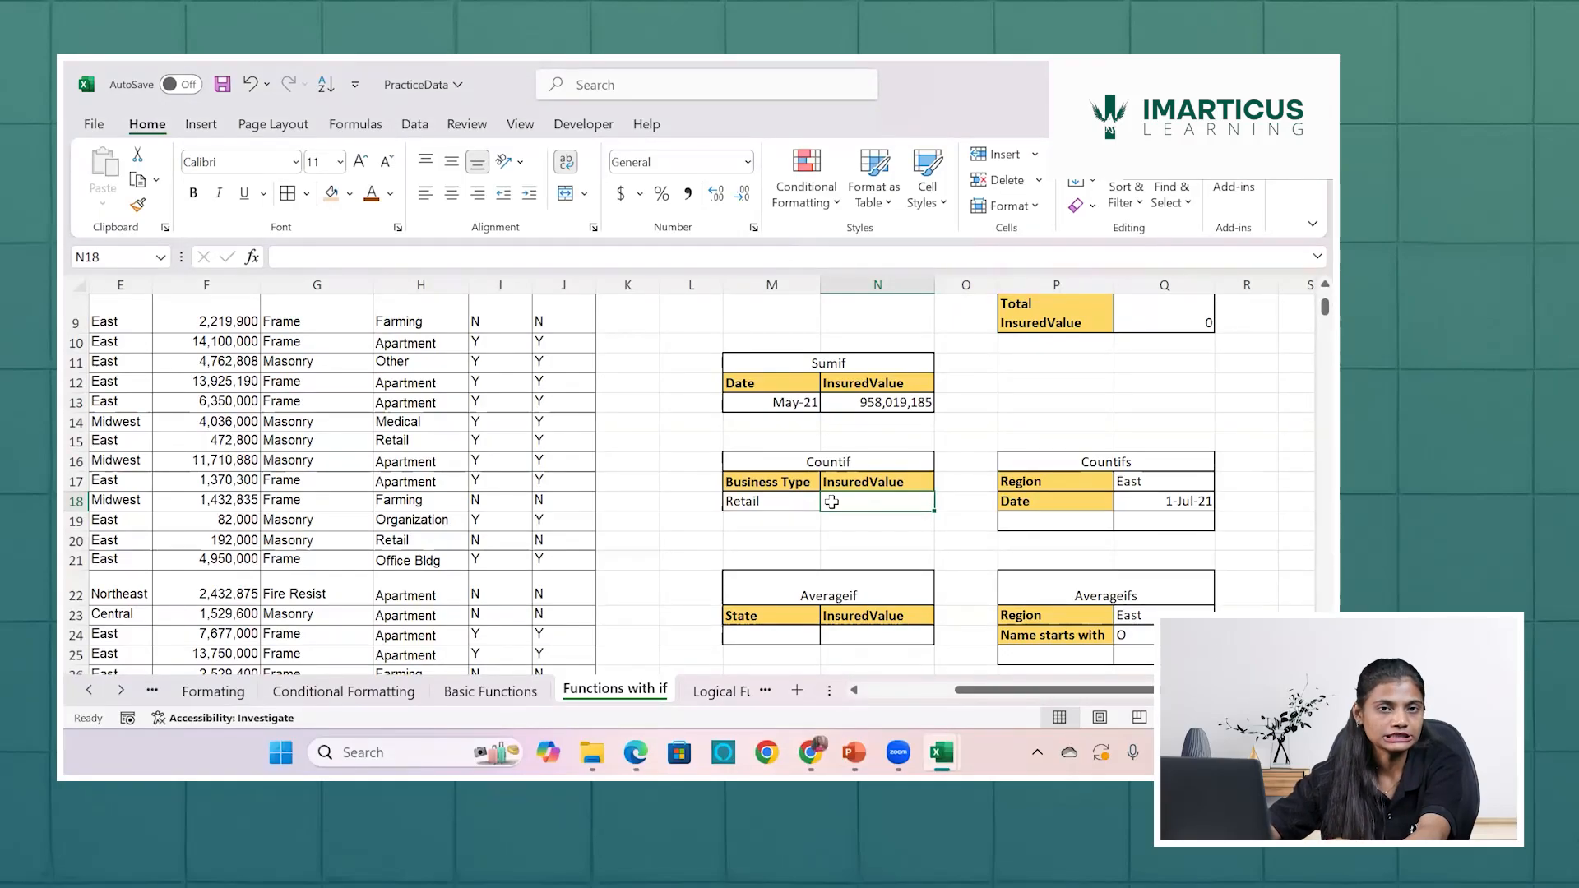
Start a COUNTIF formula in N18, beside the Retail business type.
text(=)
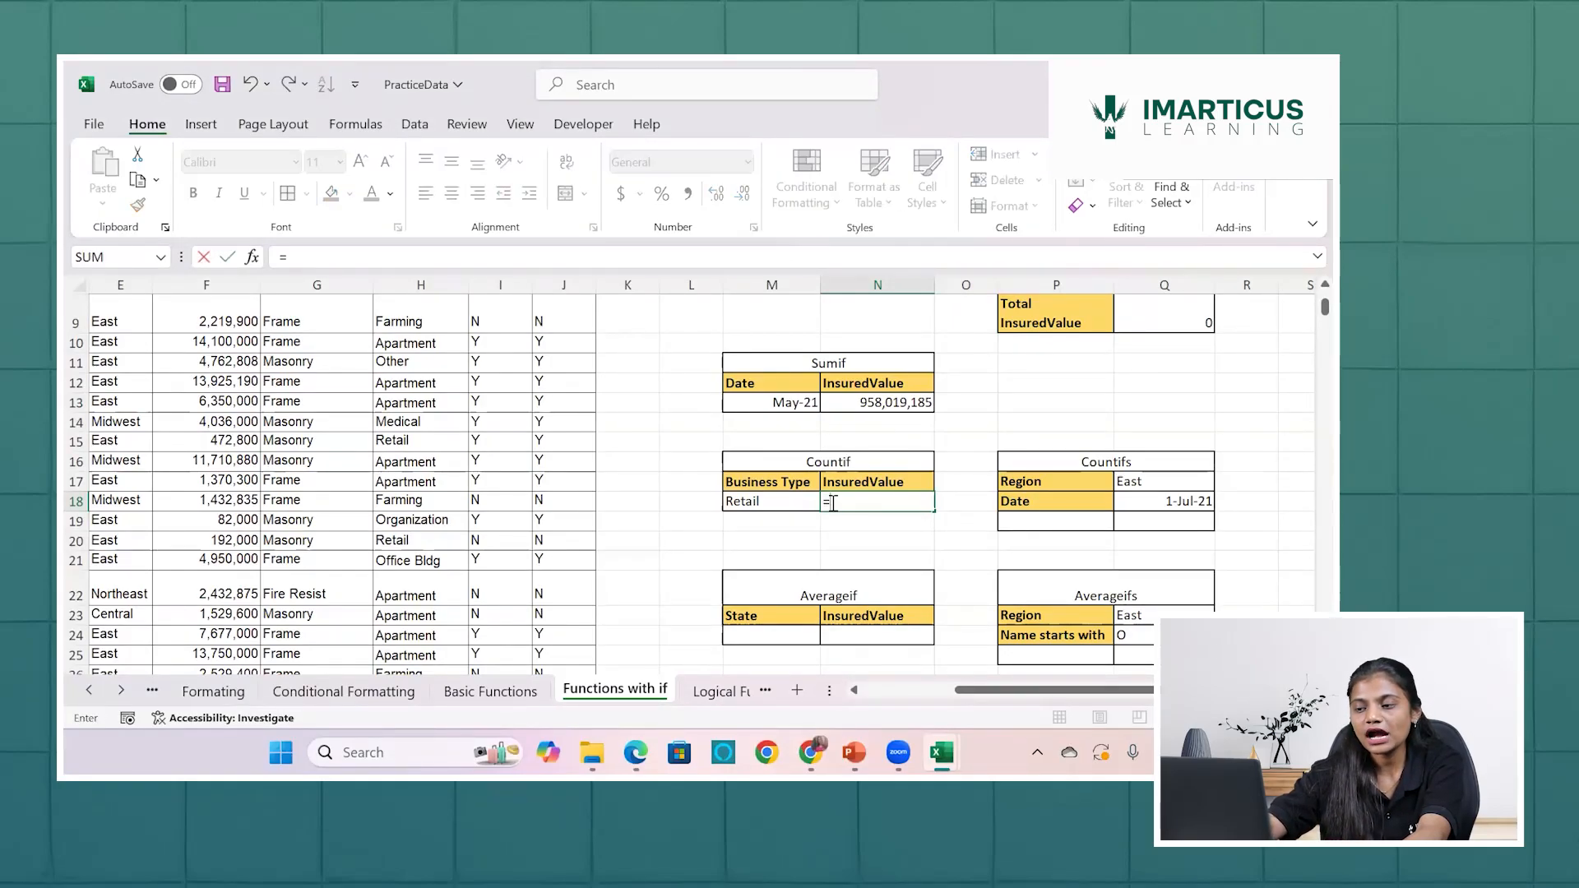
text(coun)
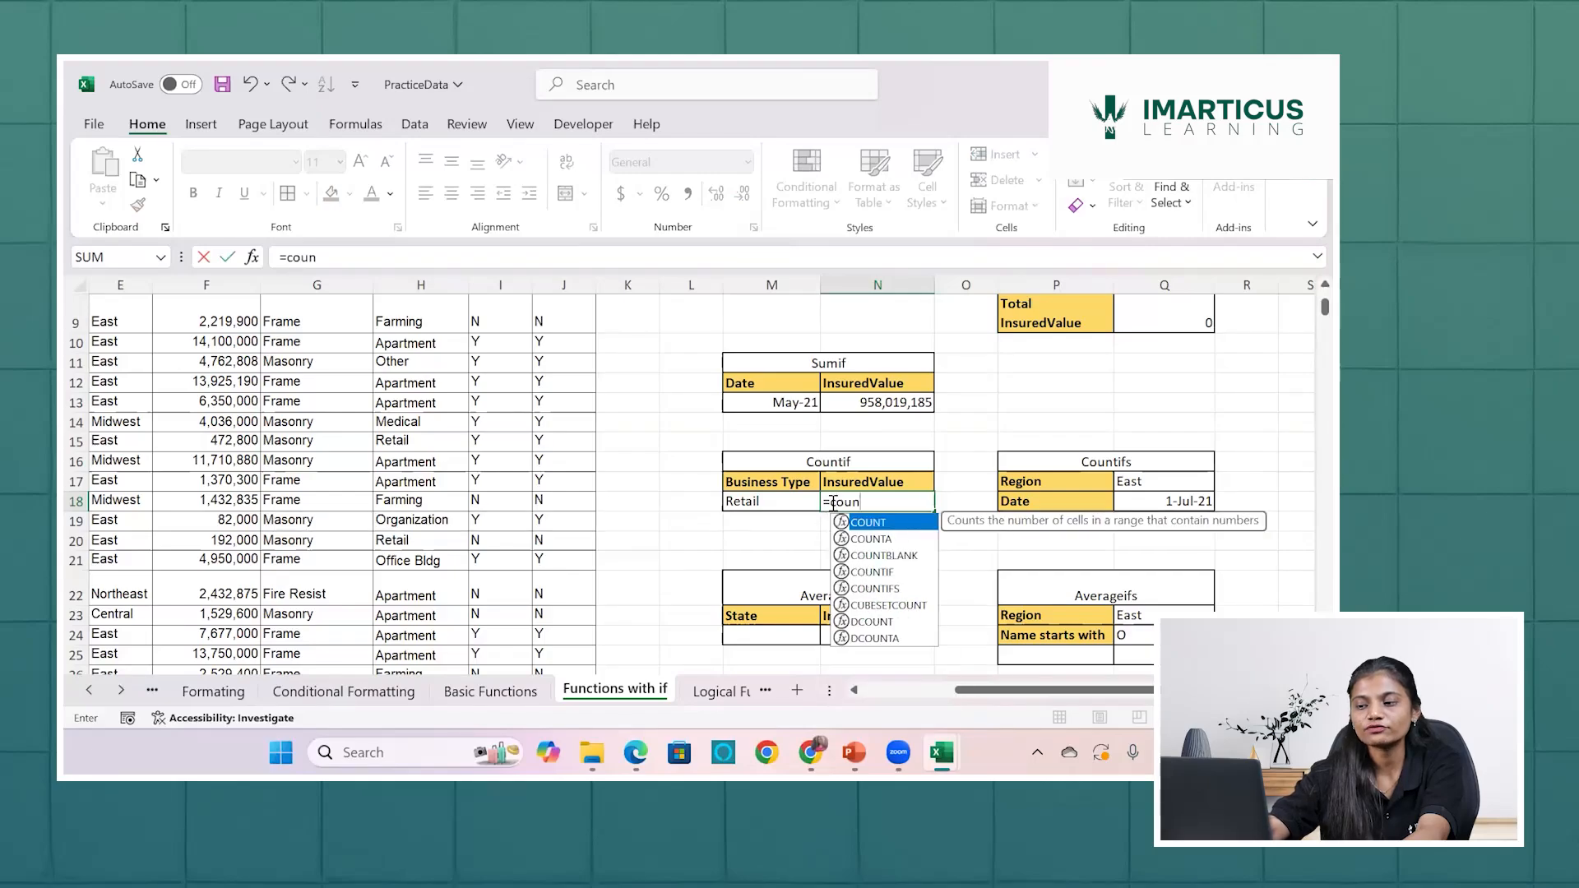
key(Down)
key(Down)
key(Down)
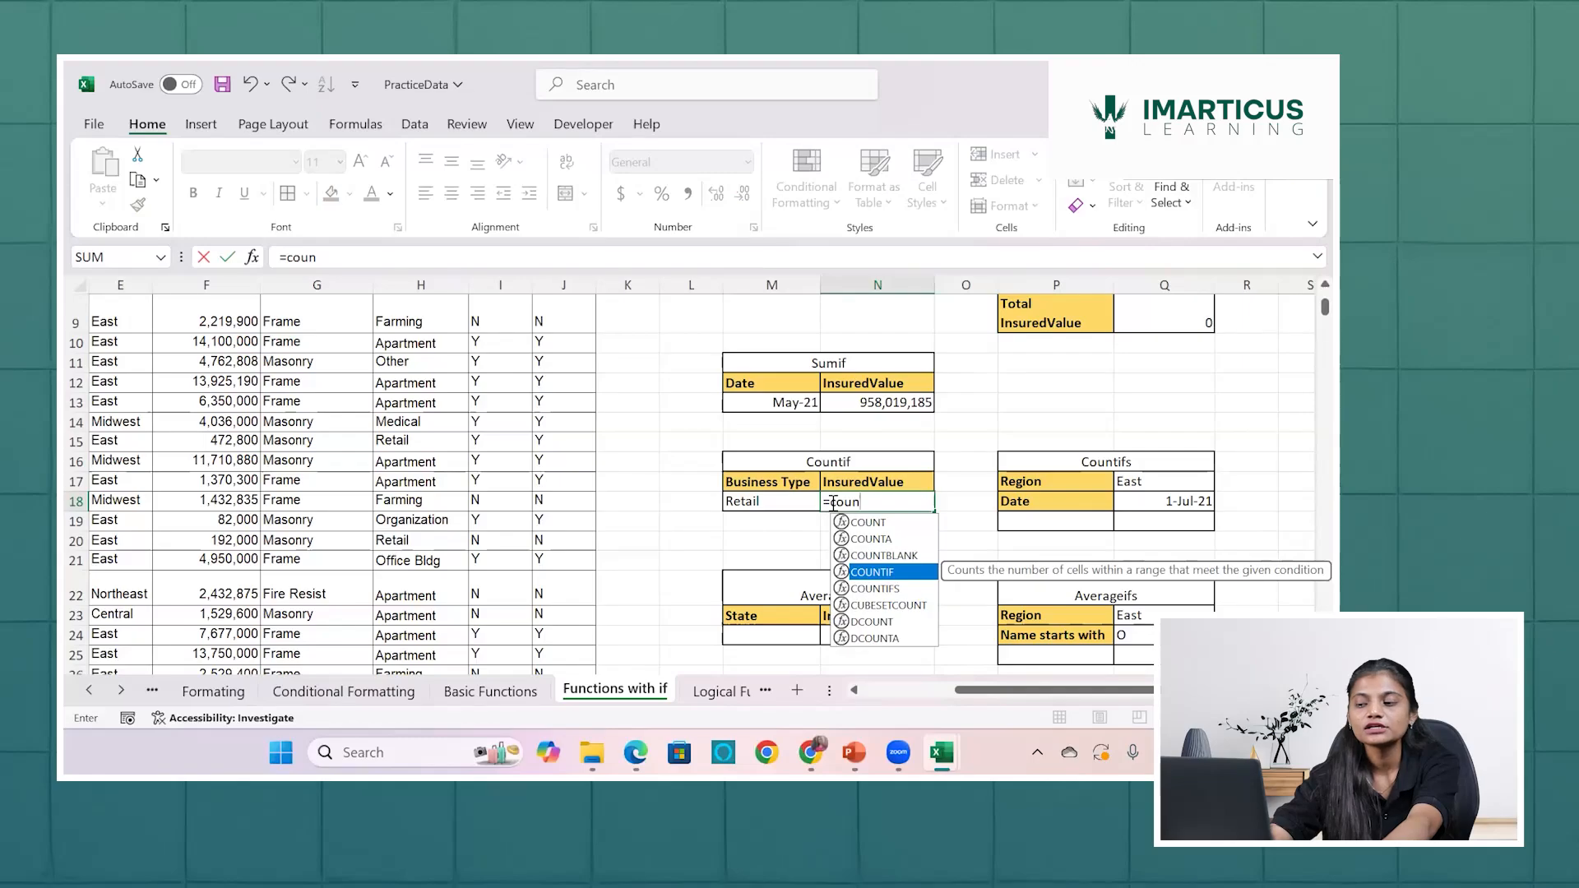
key(Tab)
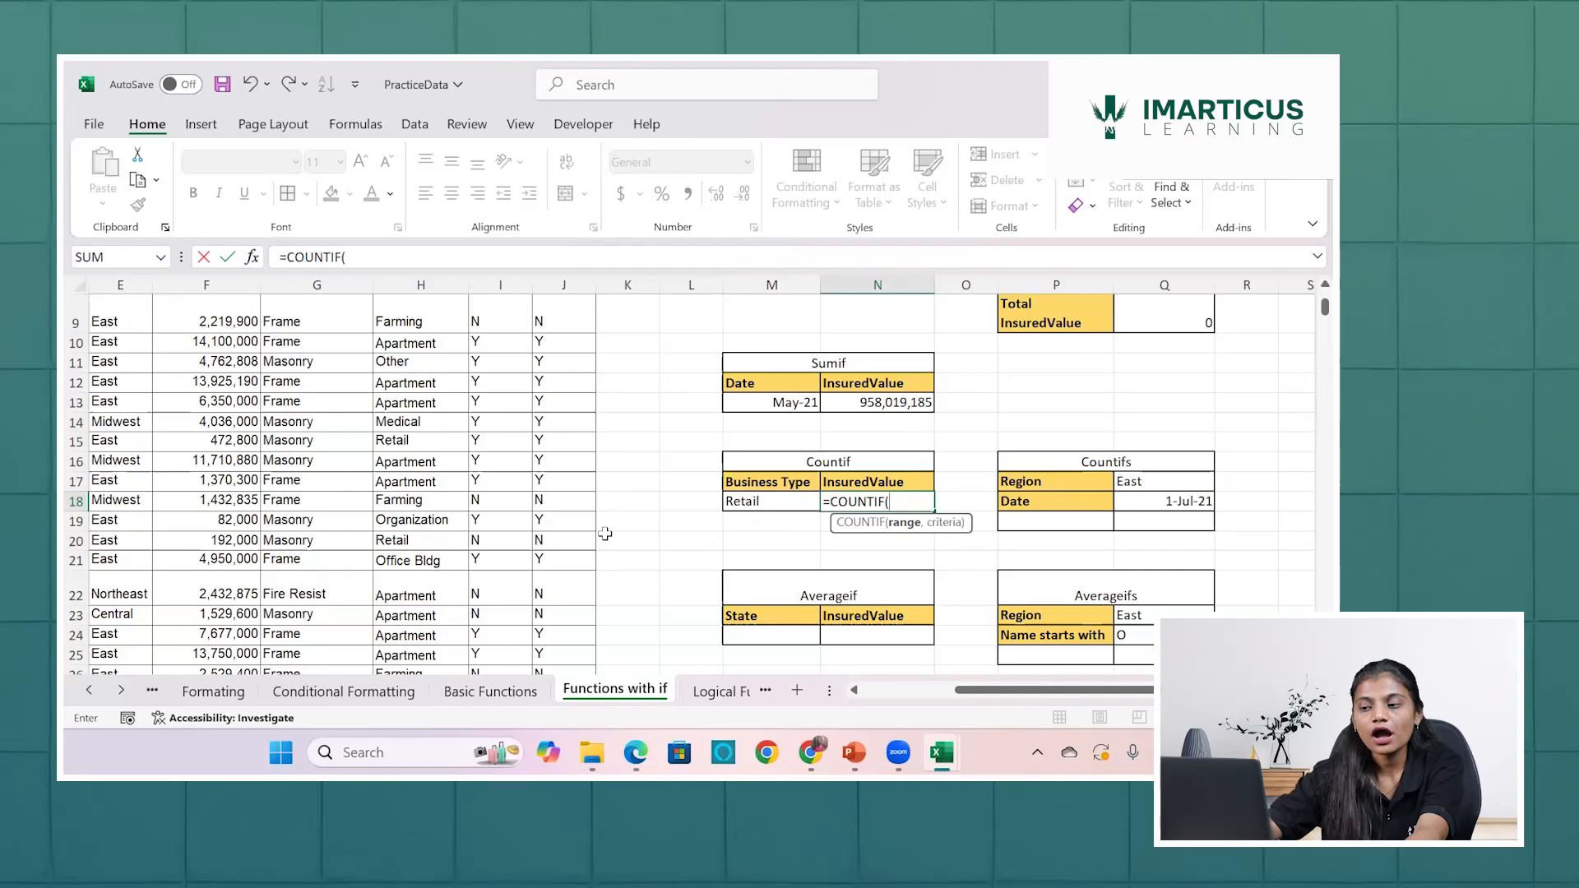
Use the BusinessType cells H2:H501 as the range and "Retail" as the criterion, and complete the COUNTIF formula in N18.
scroll(605, 535, left, 2)
scroll(605, 534, left, 4)
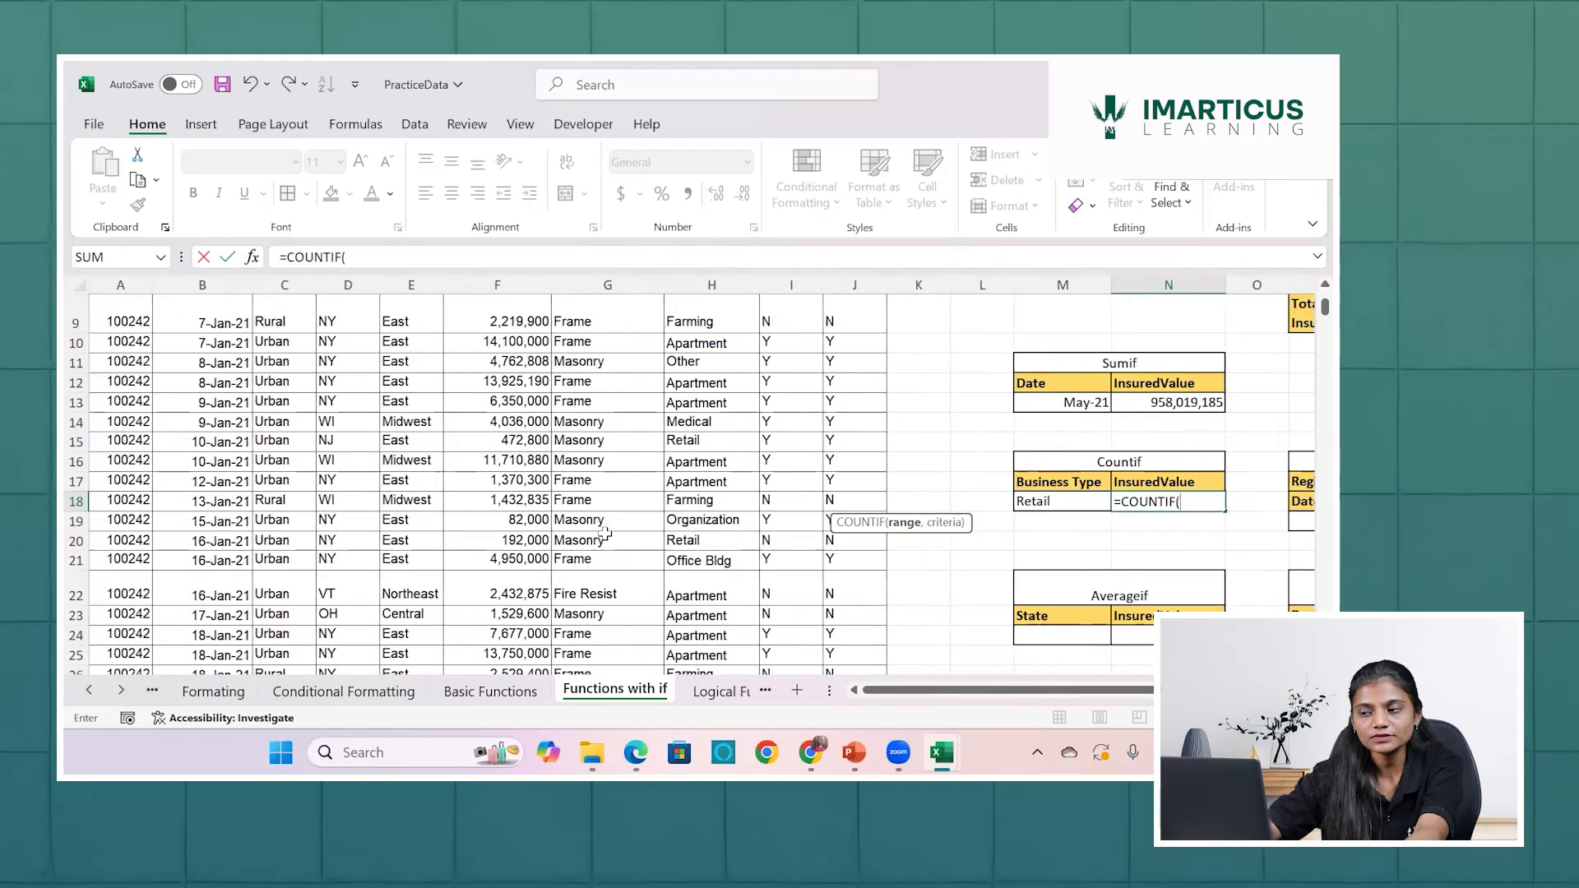
scroll(442, 436, up, 3)
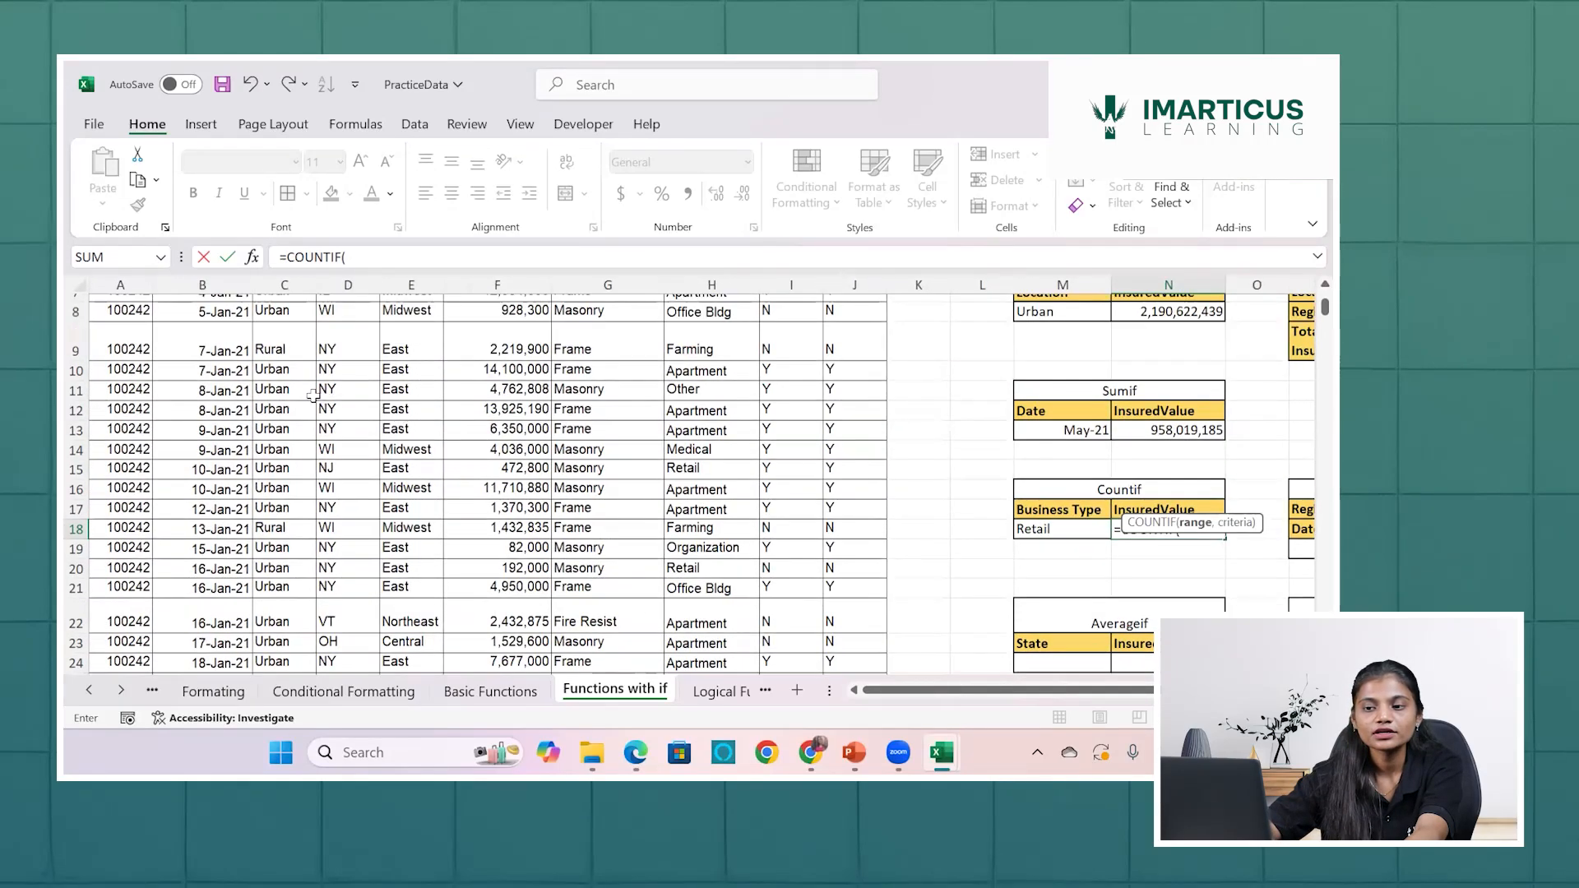
scroll(411, 328, down, 1)
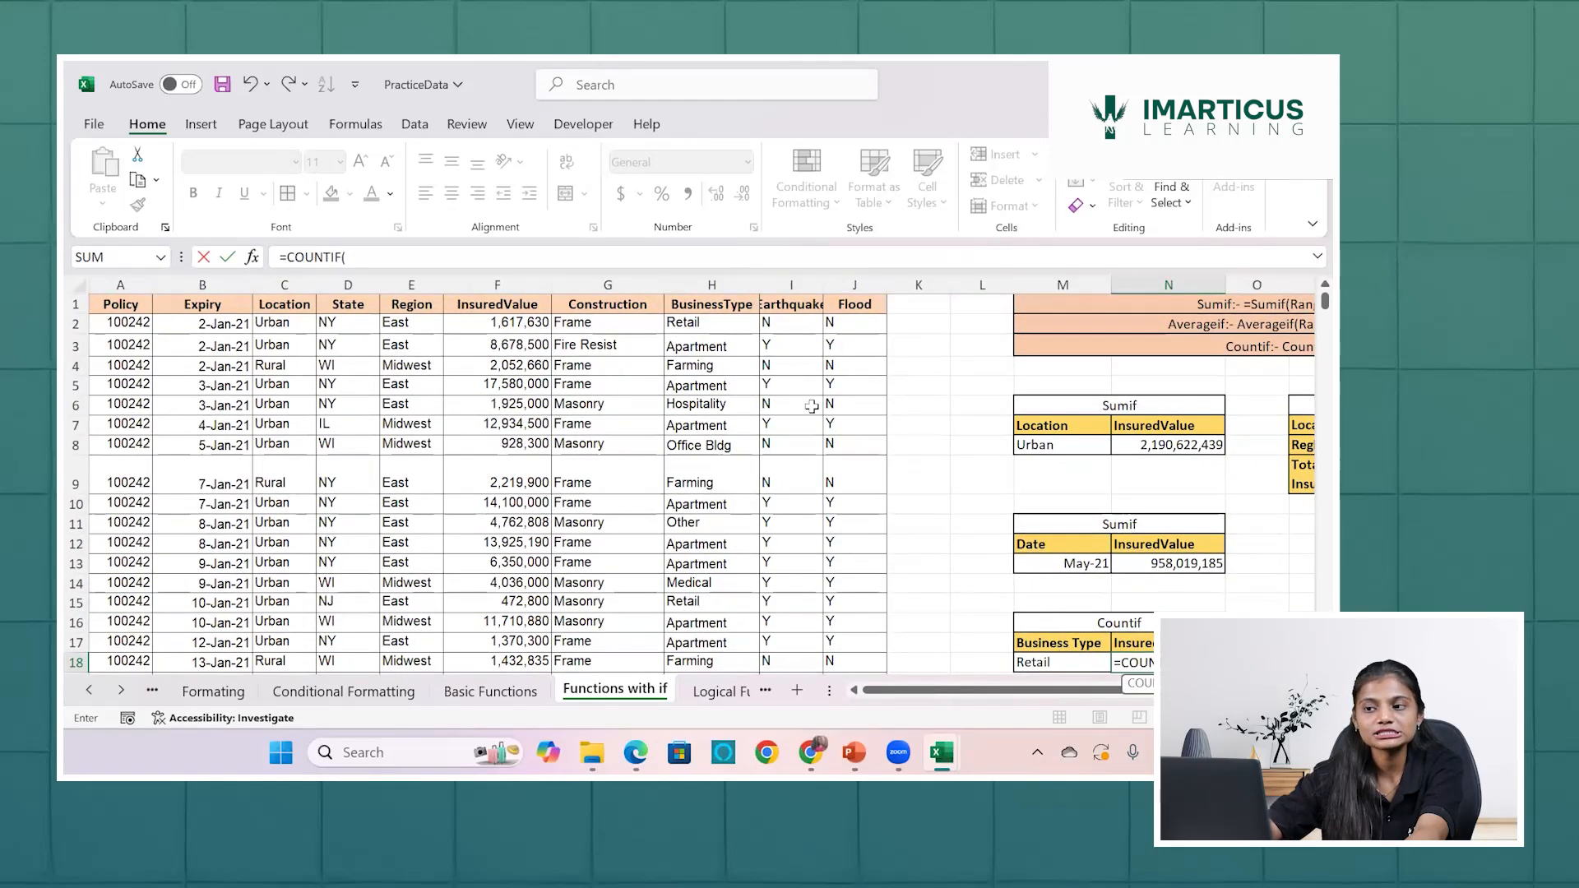
click(716, 325)
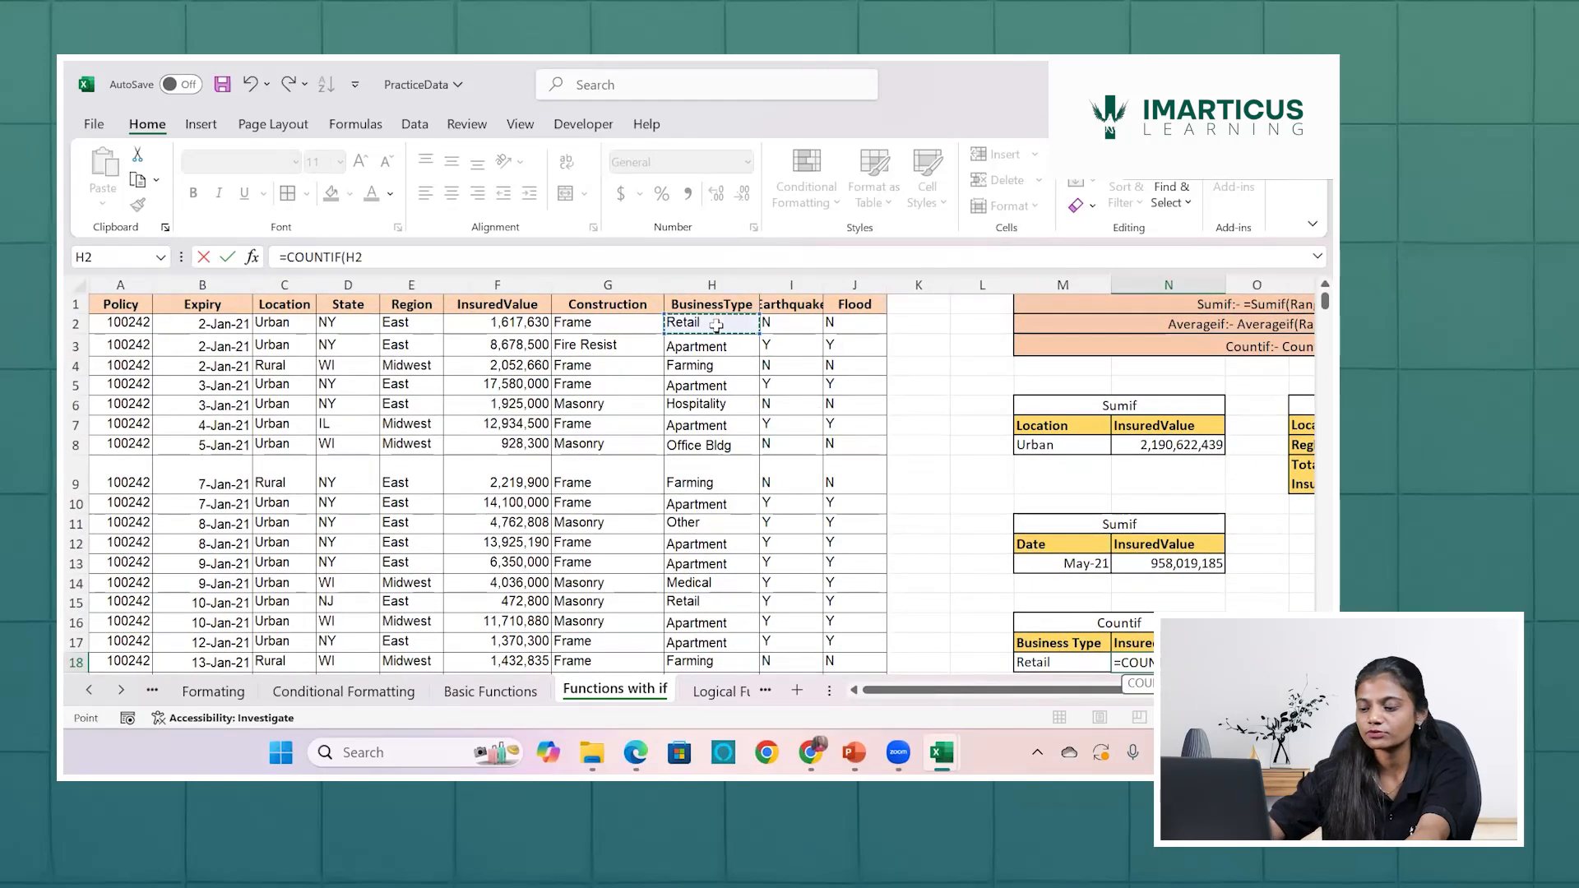
key(ctrl+shift+Down)
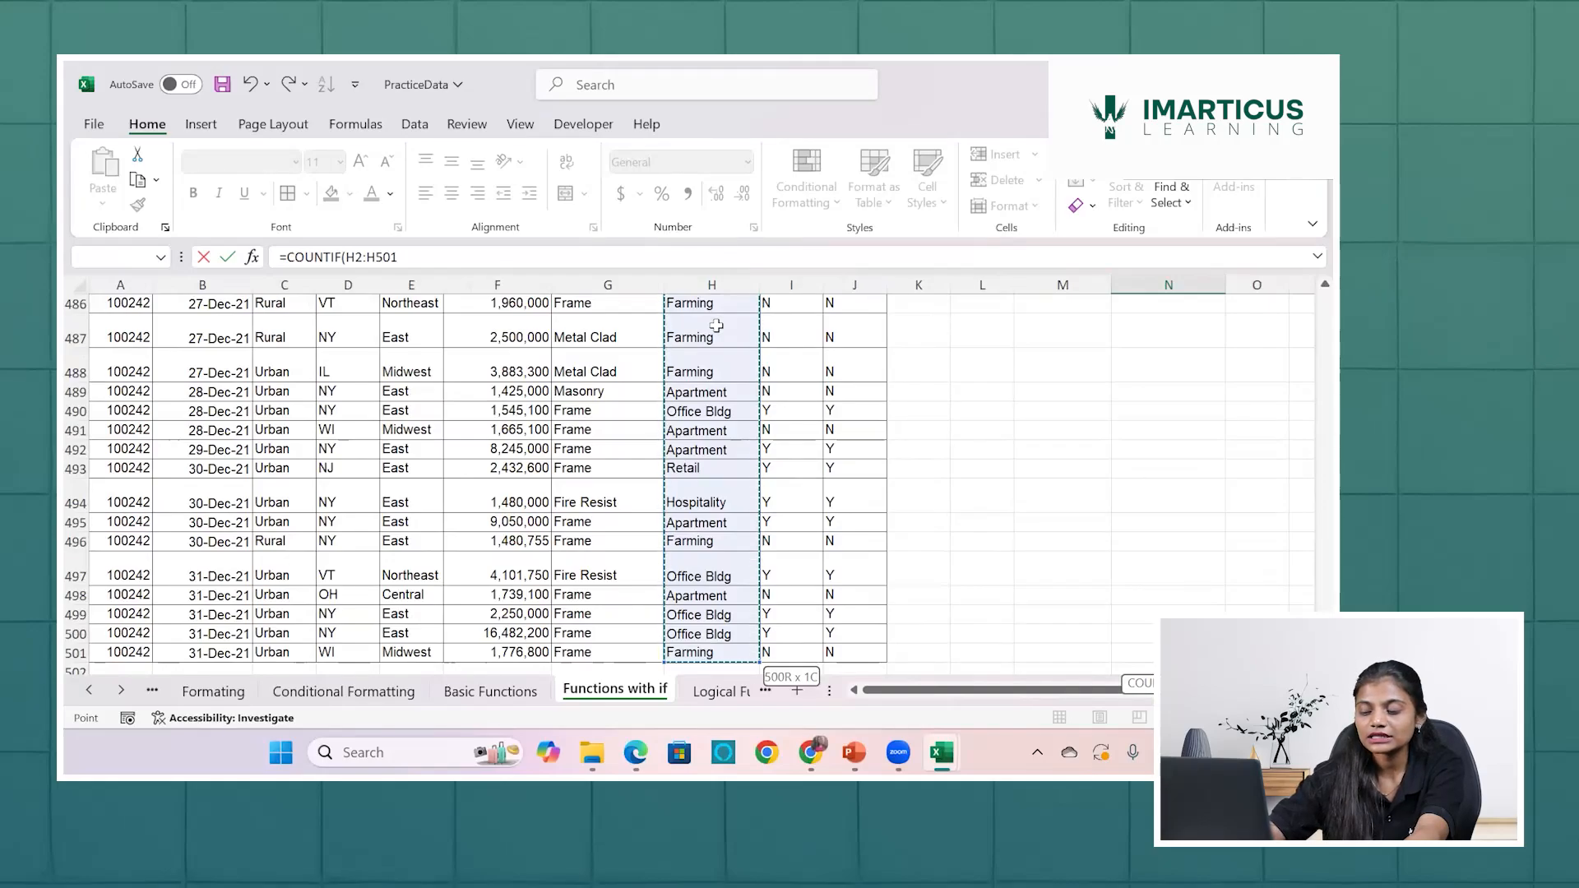
text(,)
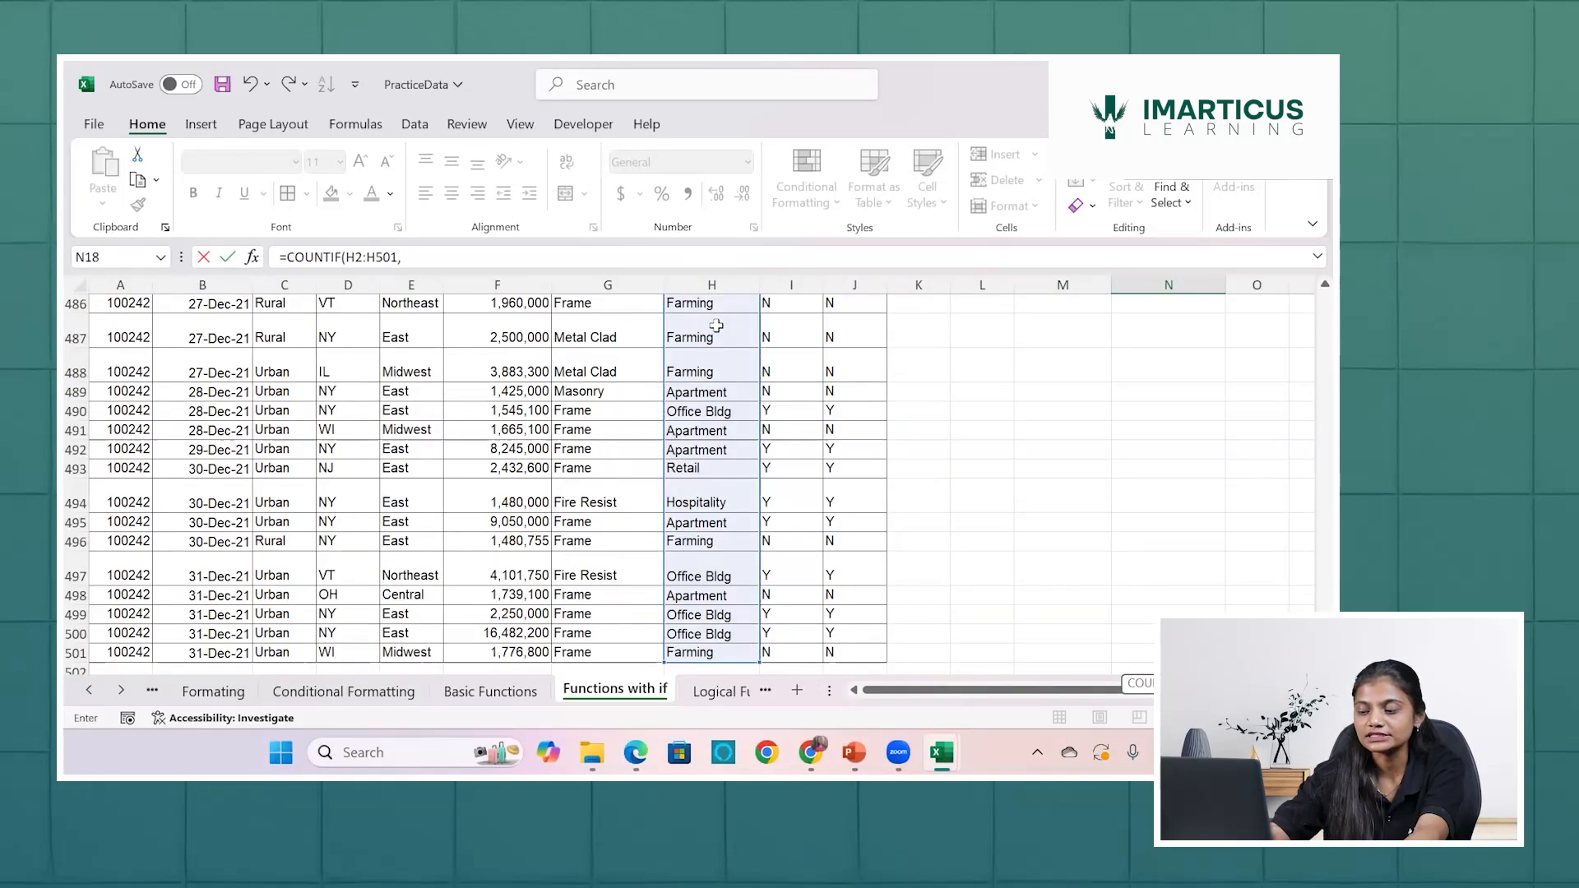
text("Retail)
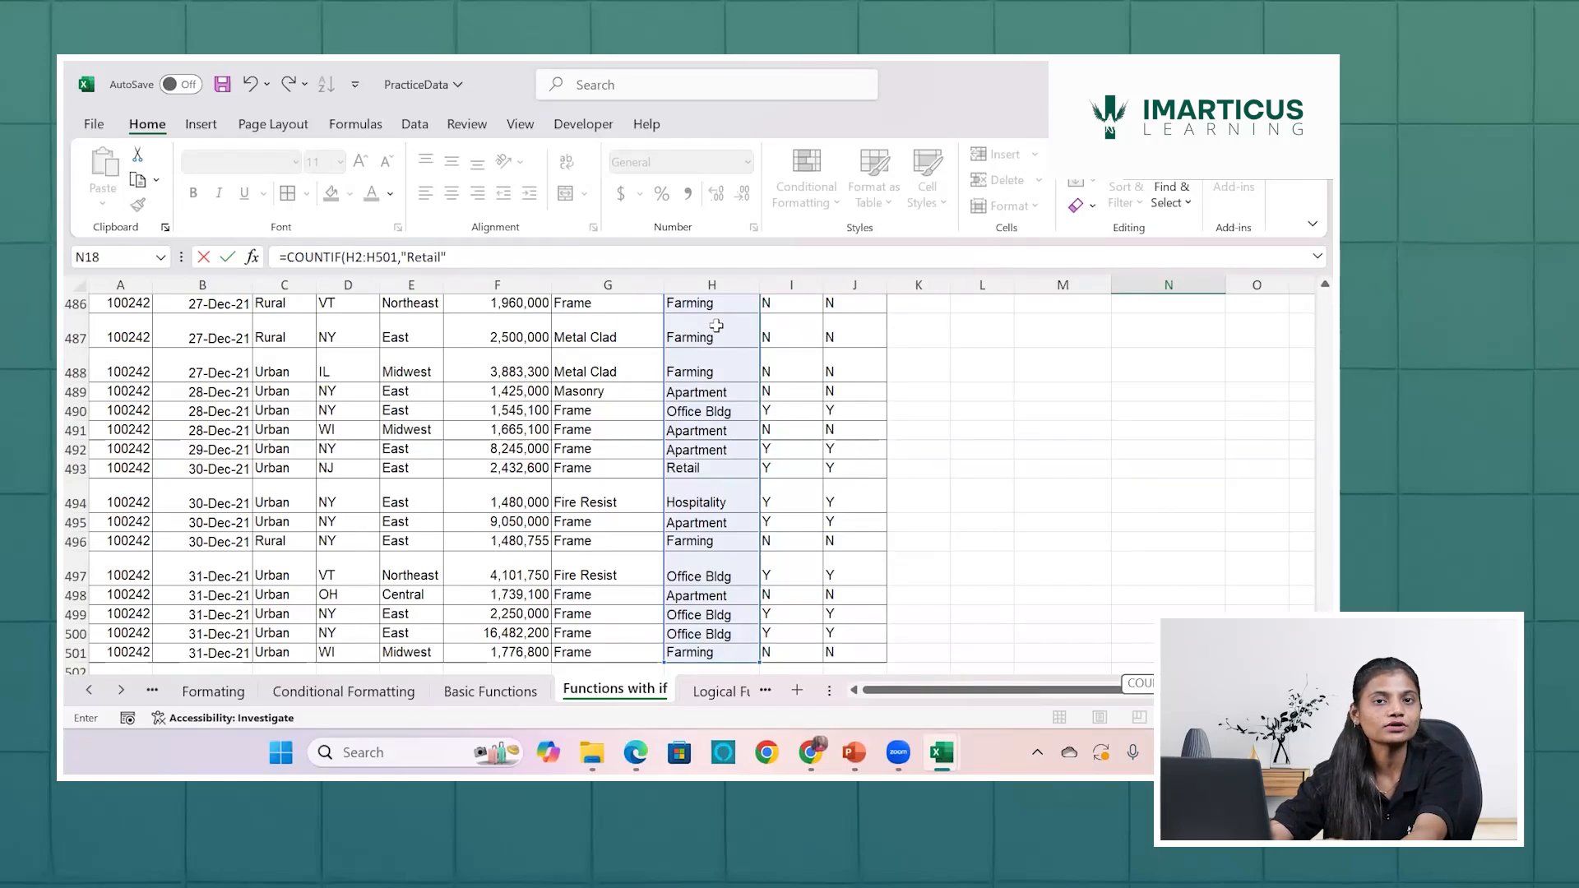
key(Return)
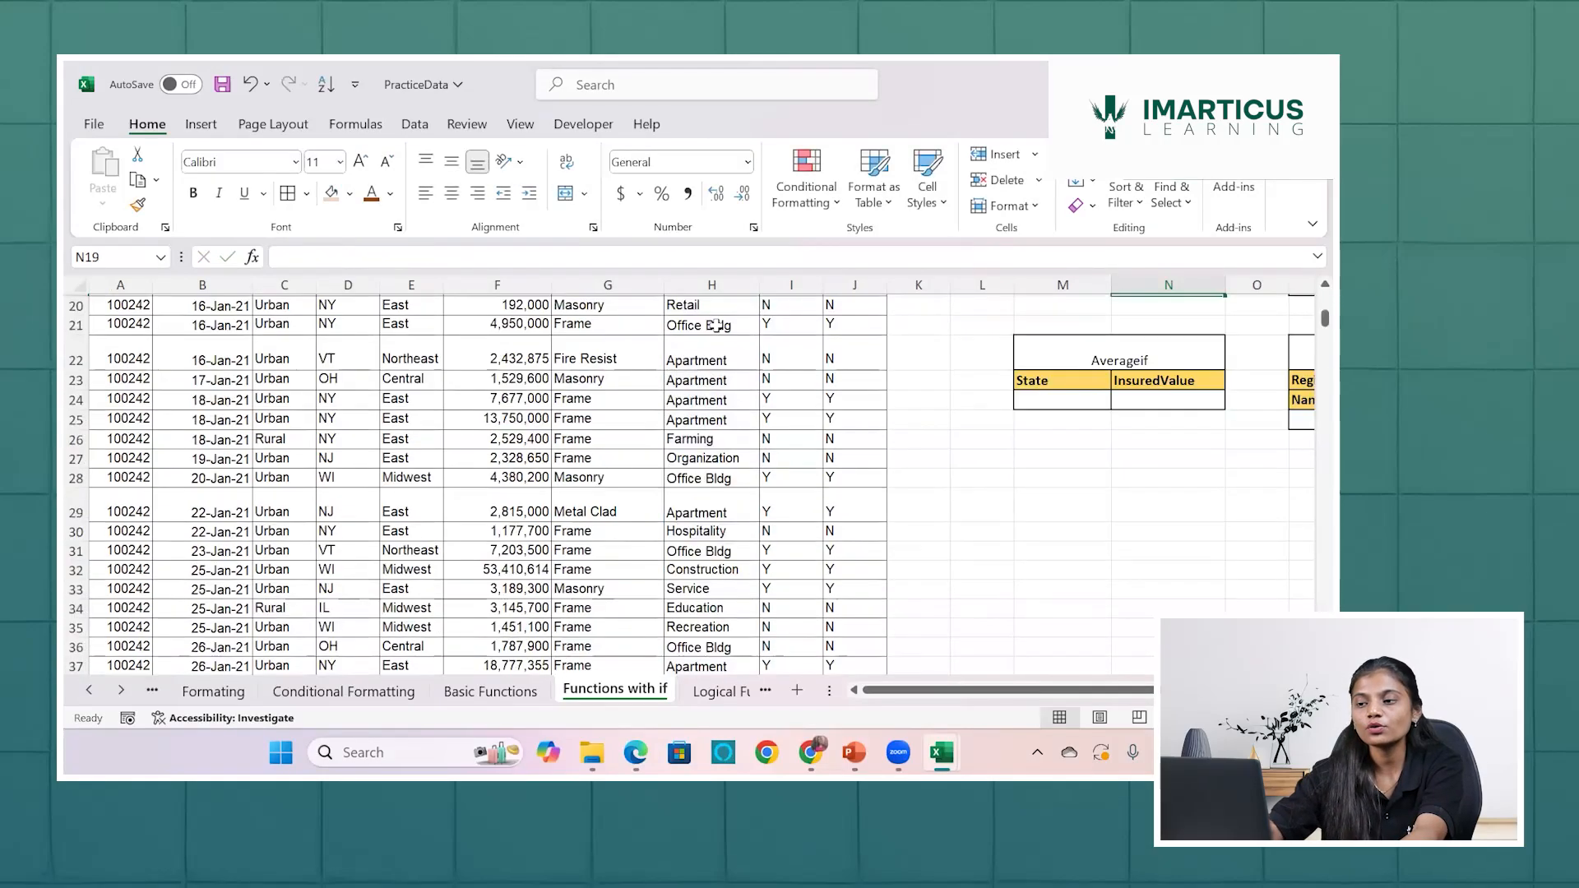
Review the completed COUNTIF formula in N18 alongside the BusinessType column of the data.
scroll(939, 361, up, 1)
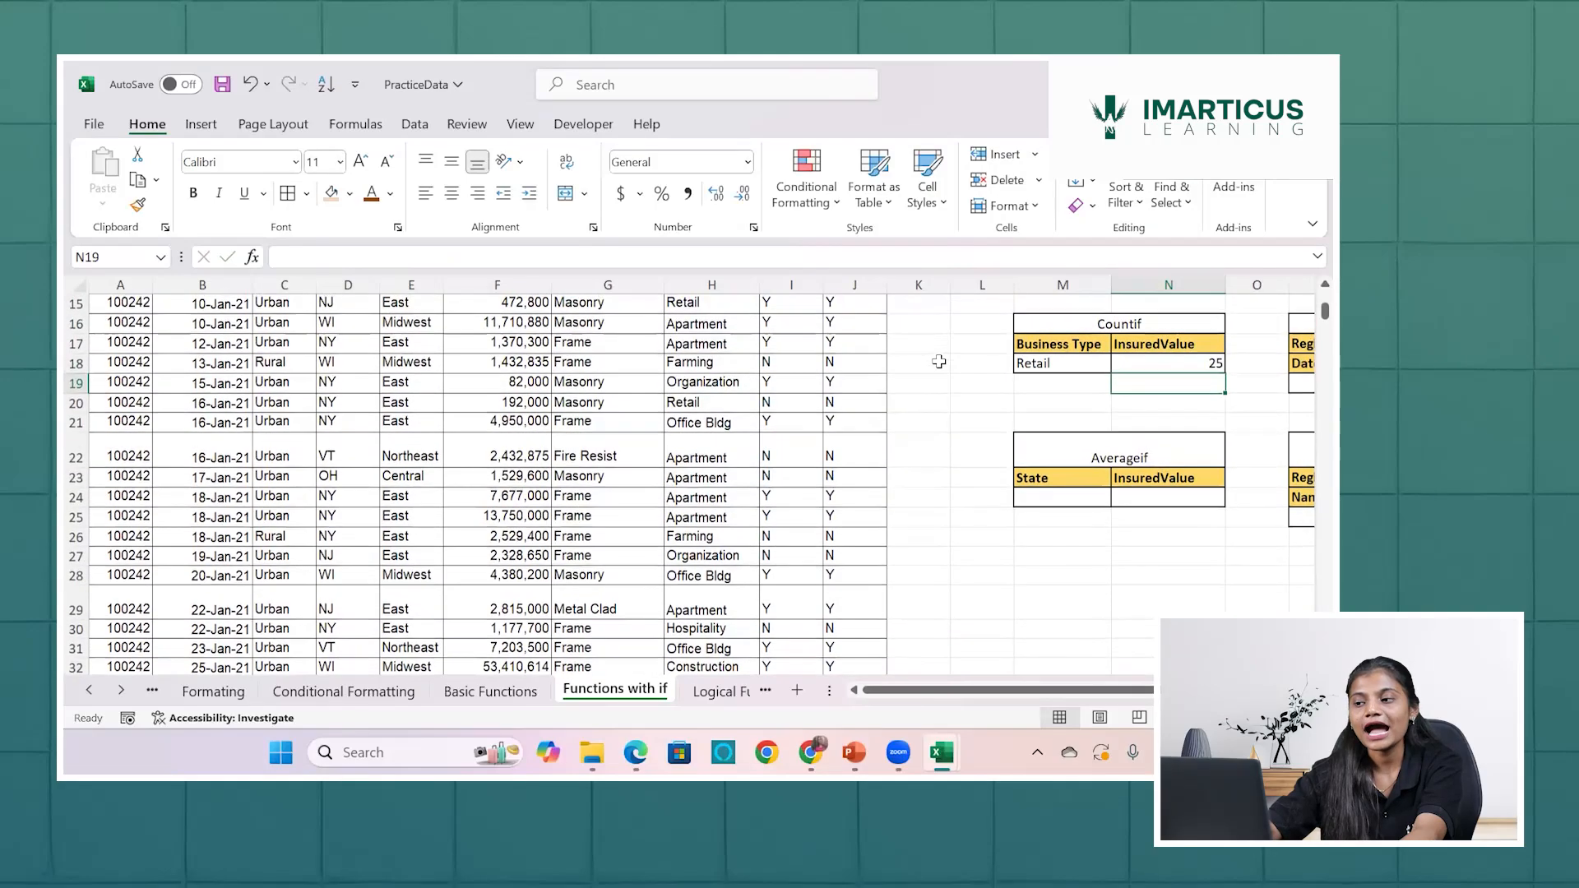
scroll(940, 356, right, 2)
click(994, 357)
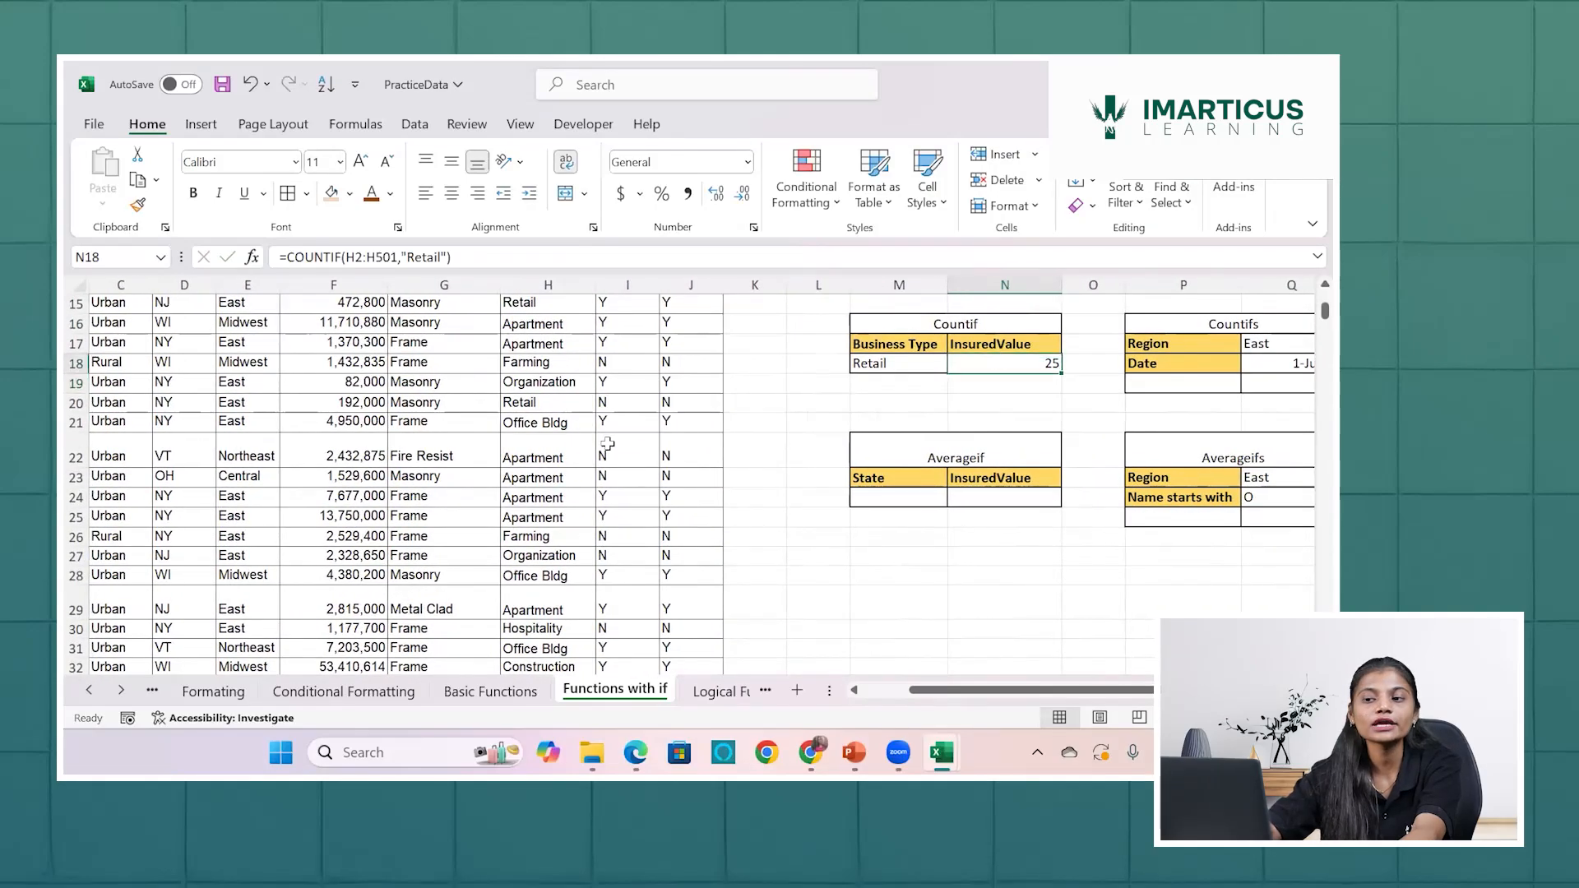
scroll(500, 436, up, 1)
scroll(500, 436, up, 5)
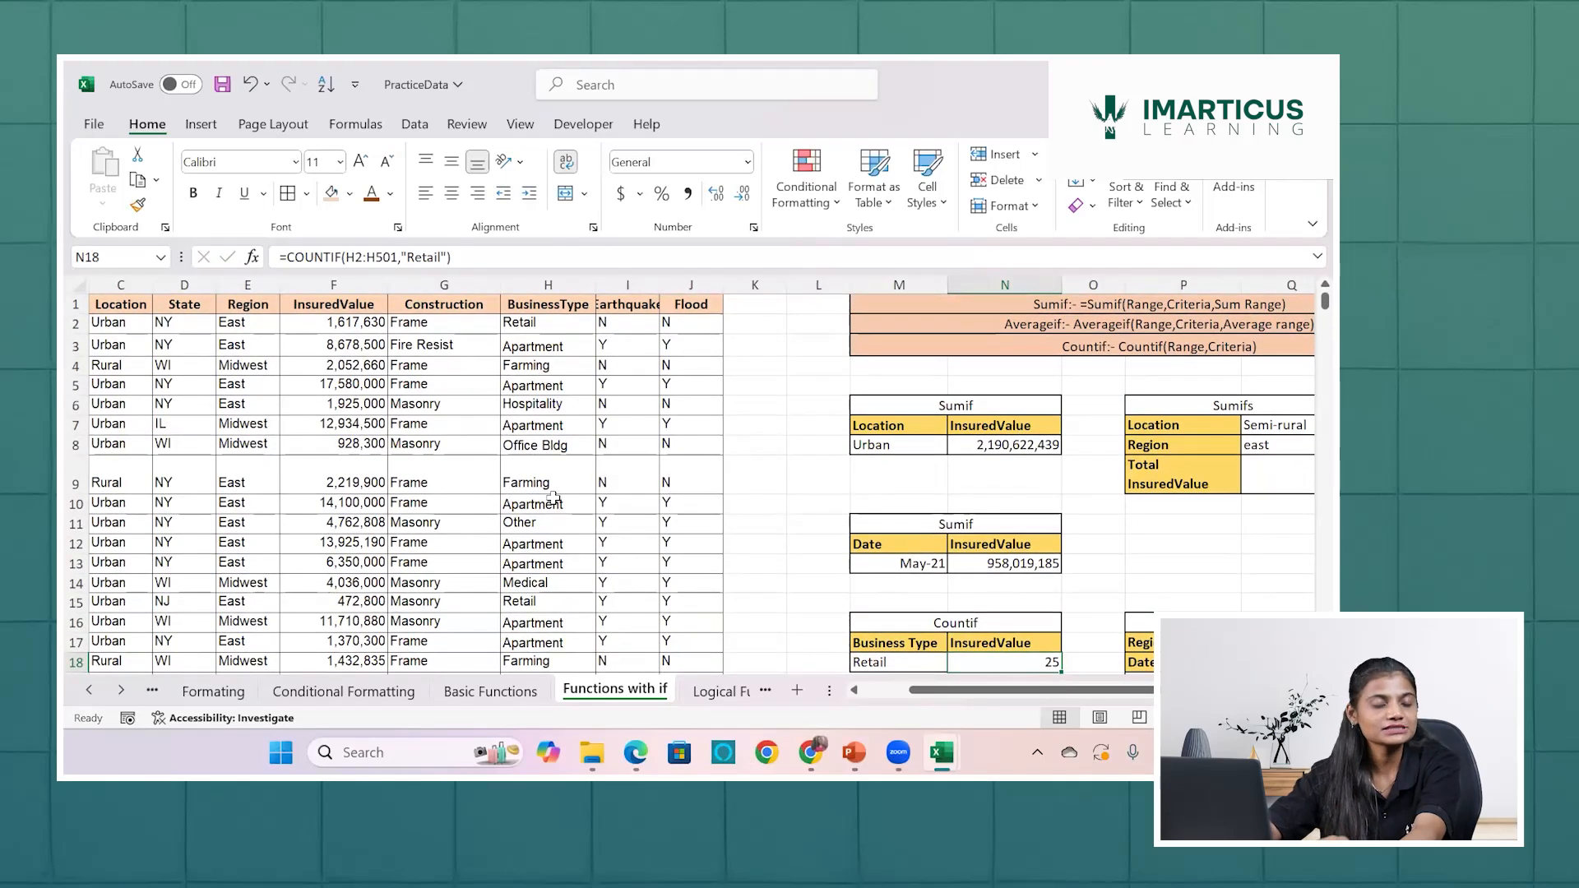
scroll(554, 498, down, 2)
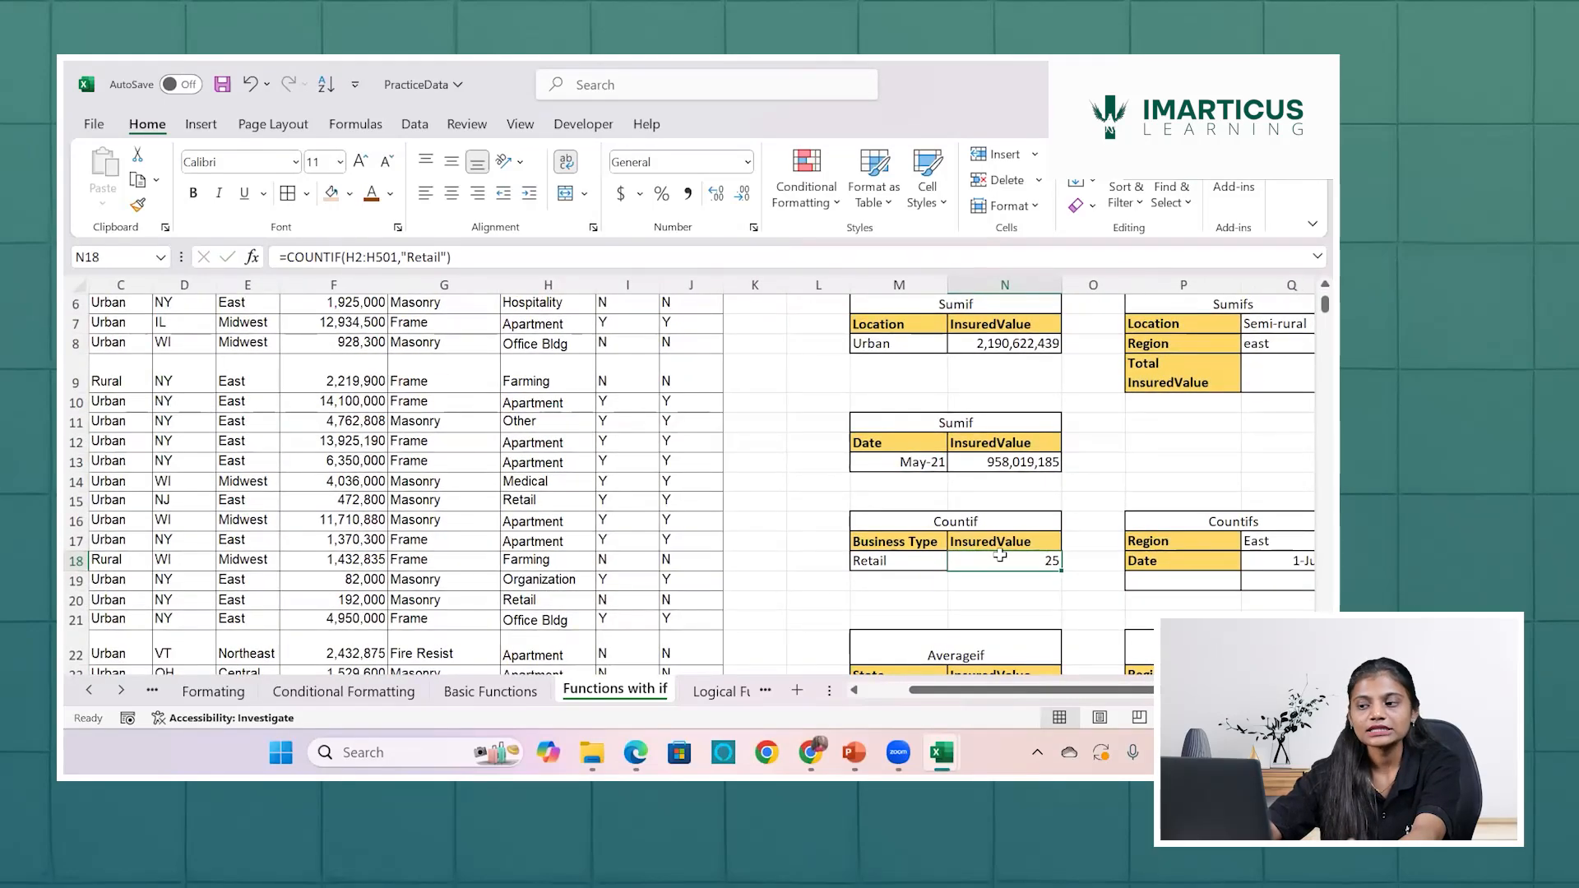
Replace the business type in M18 of the Countif table with Apartment.
click(884, 560)
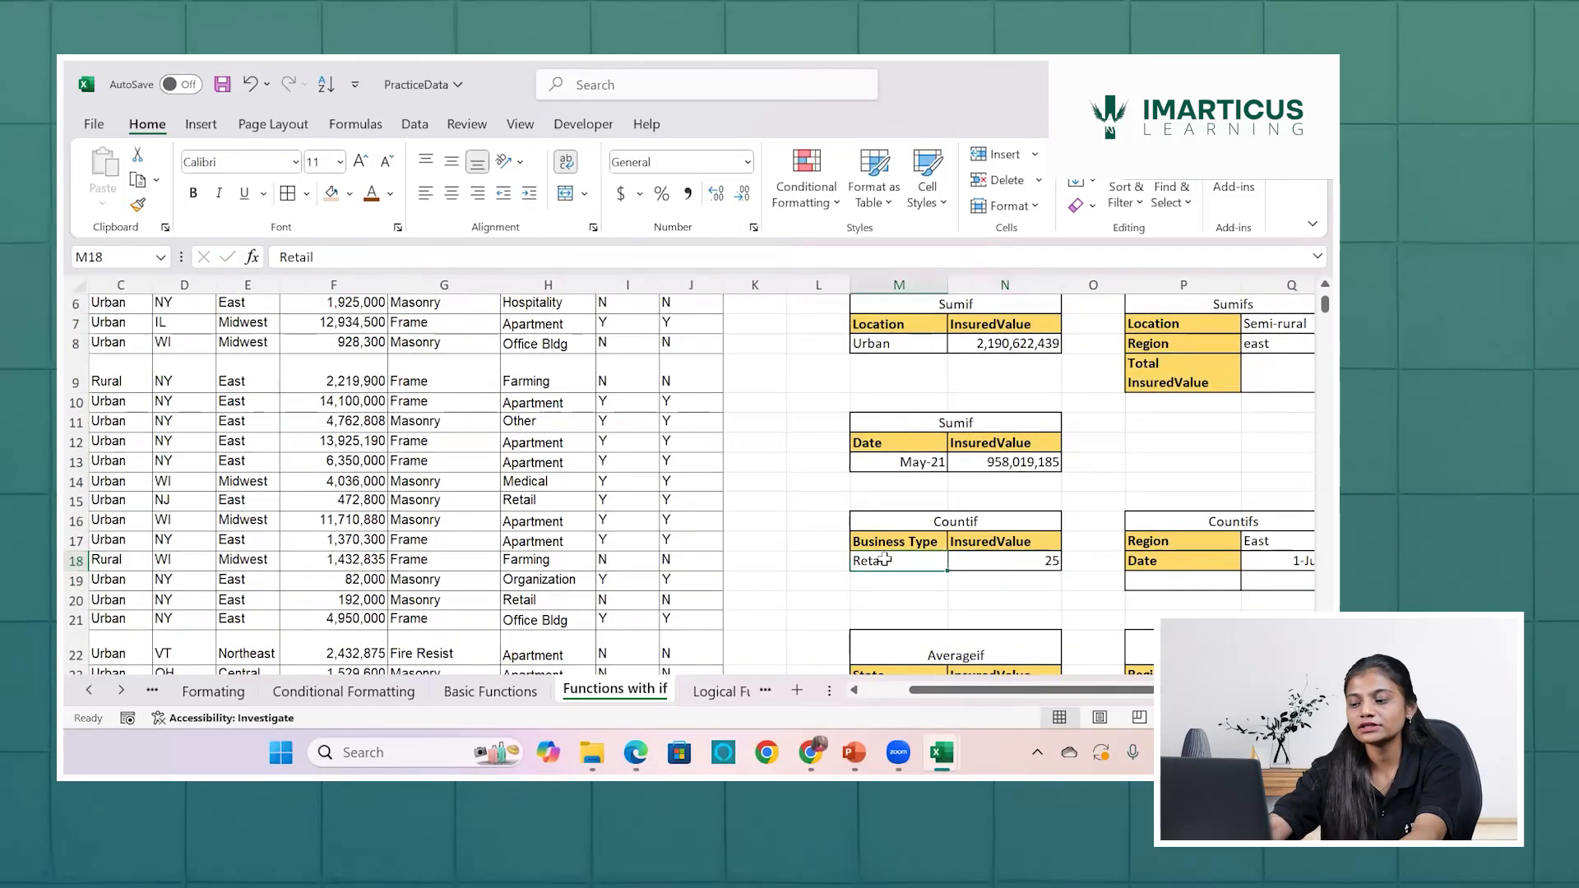
key(BackSpace)
text(Apart)
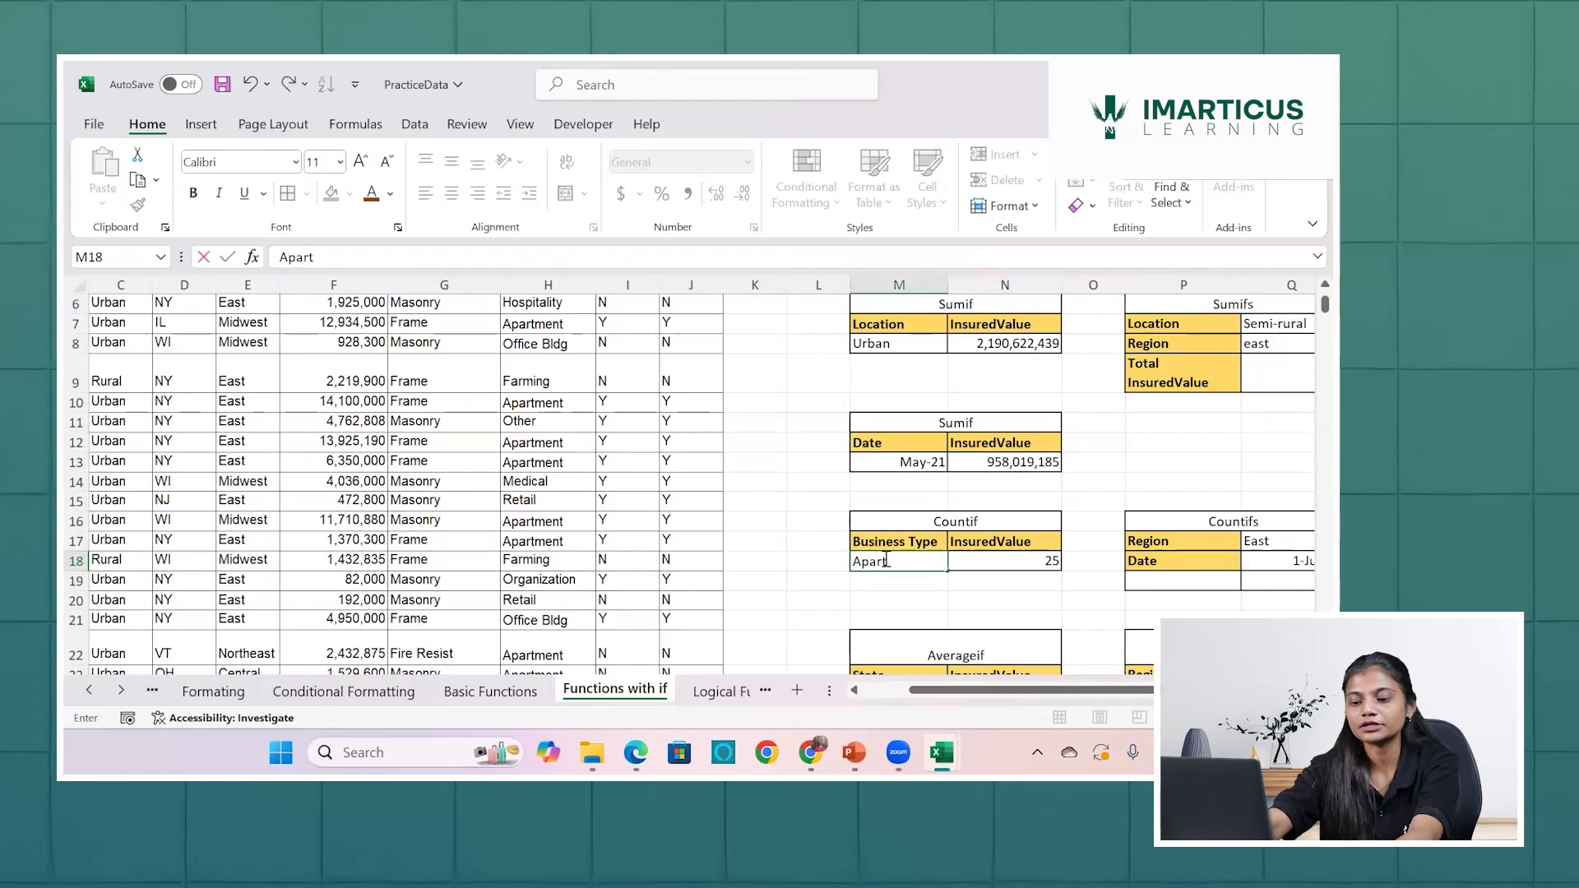
text(ment)
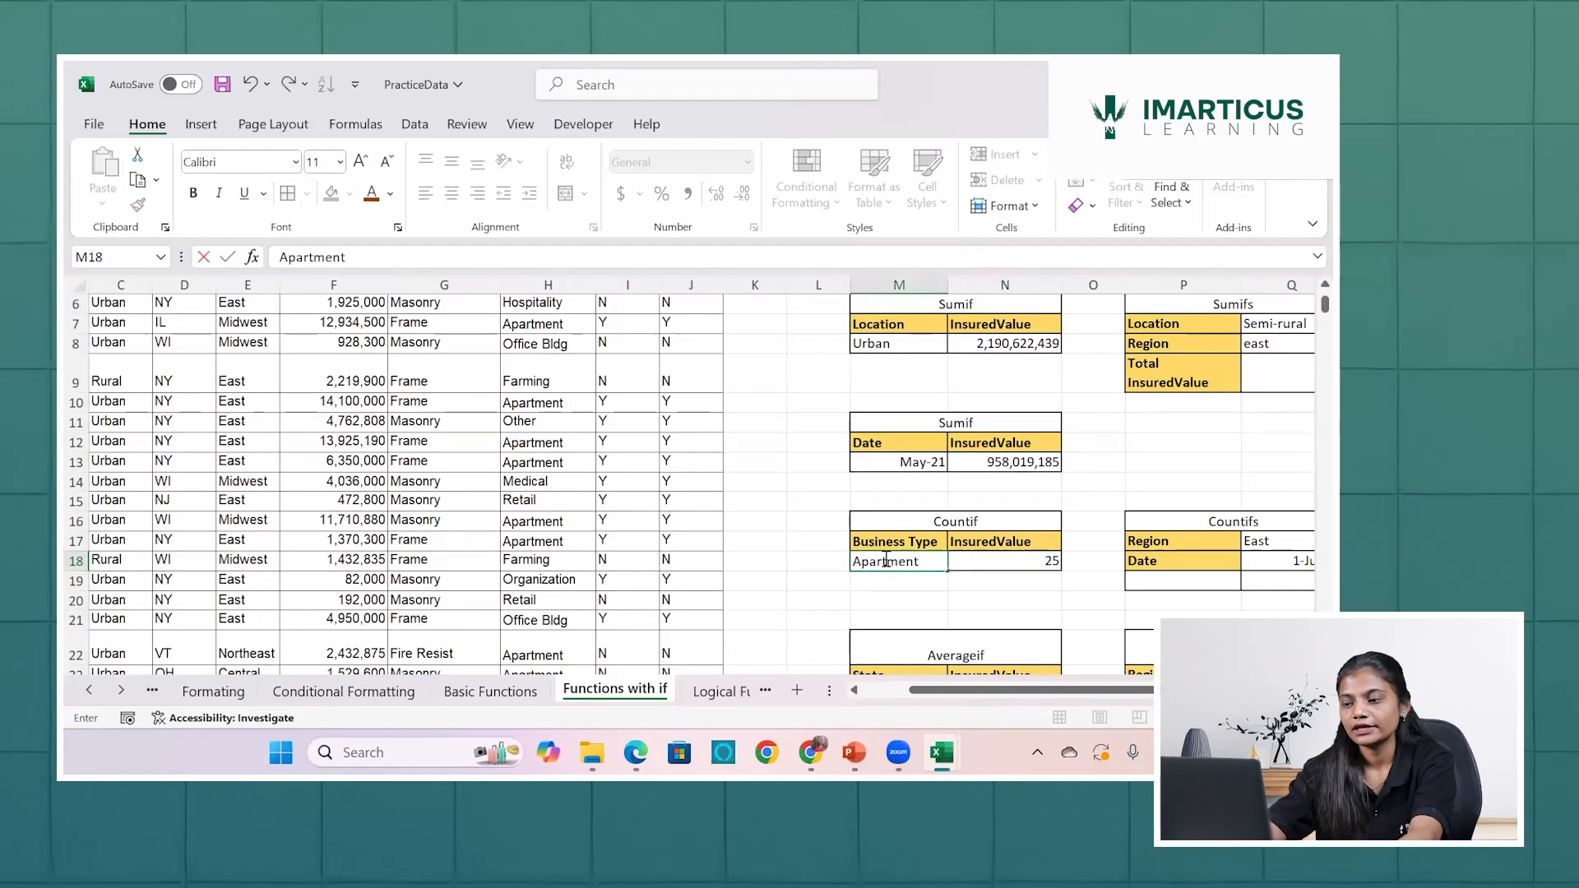
key(Return)
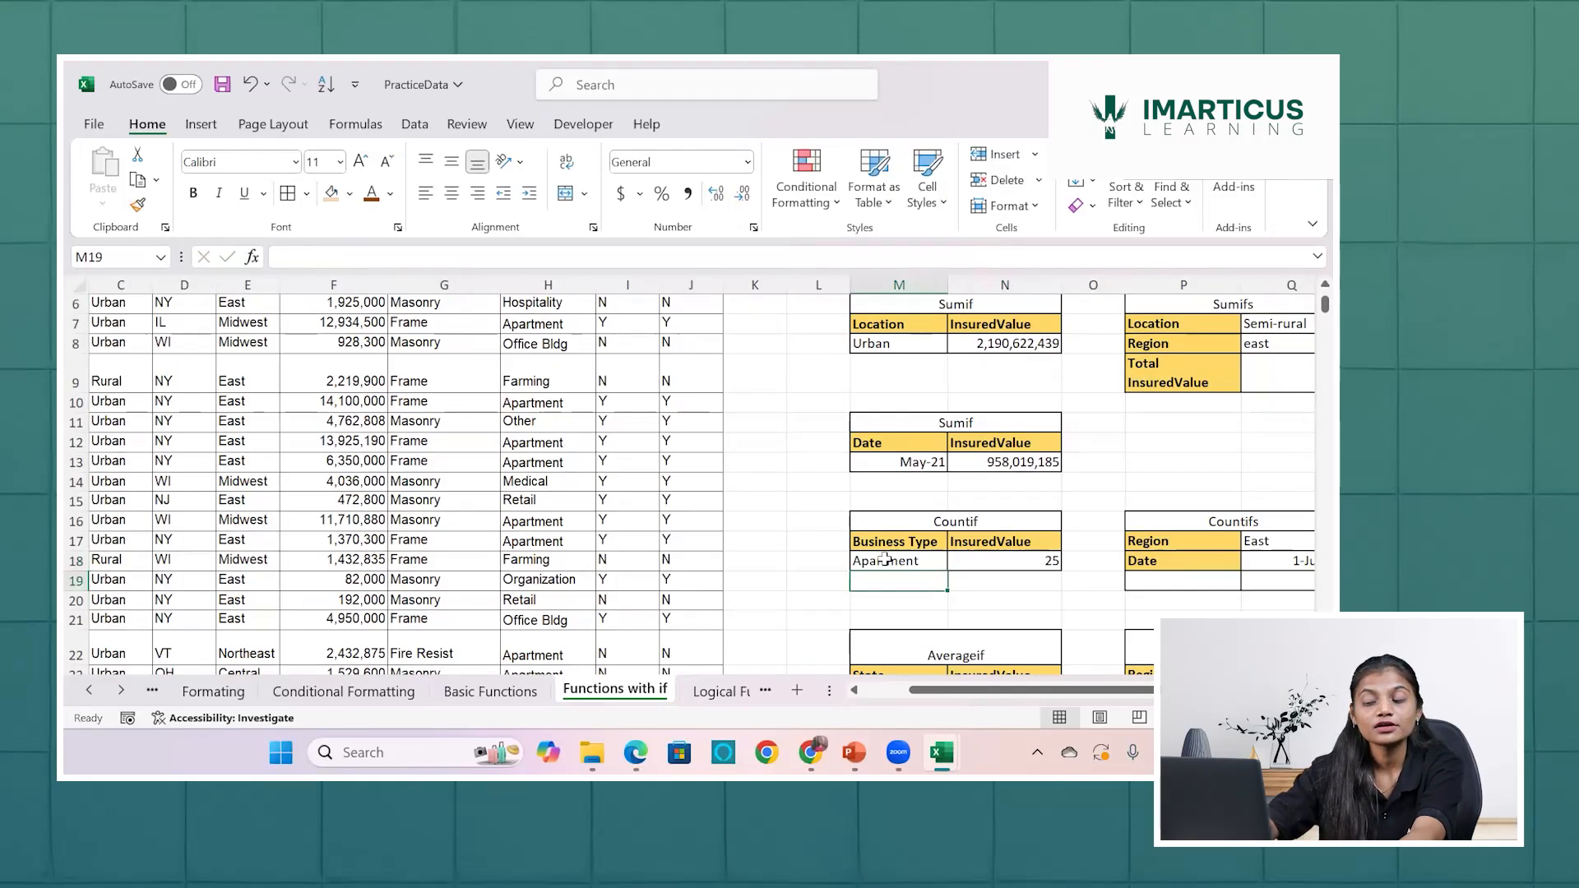
Replace the "Retail" criterion in the N18 COUNTIF formula with a reference to cell M18.
double_click(1027, 560)
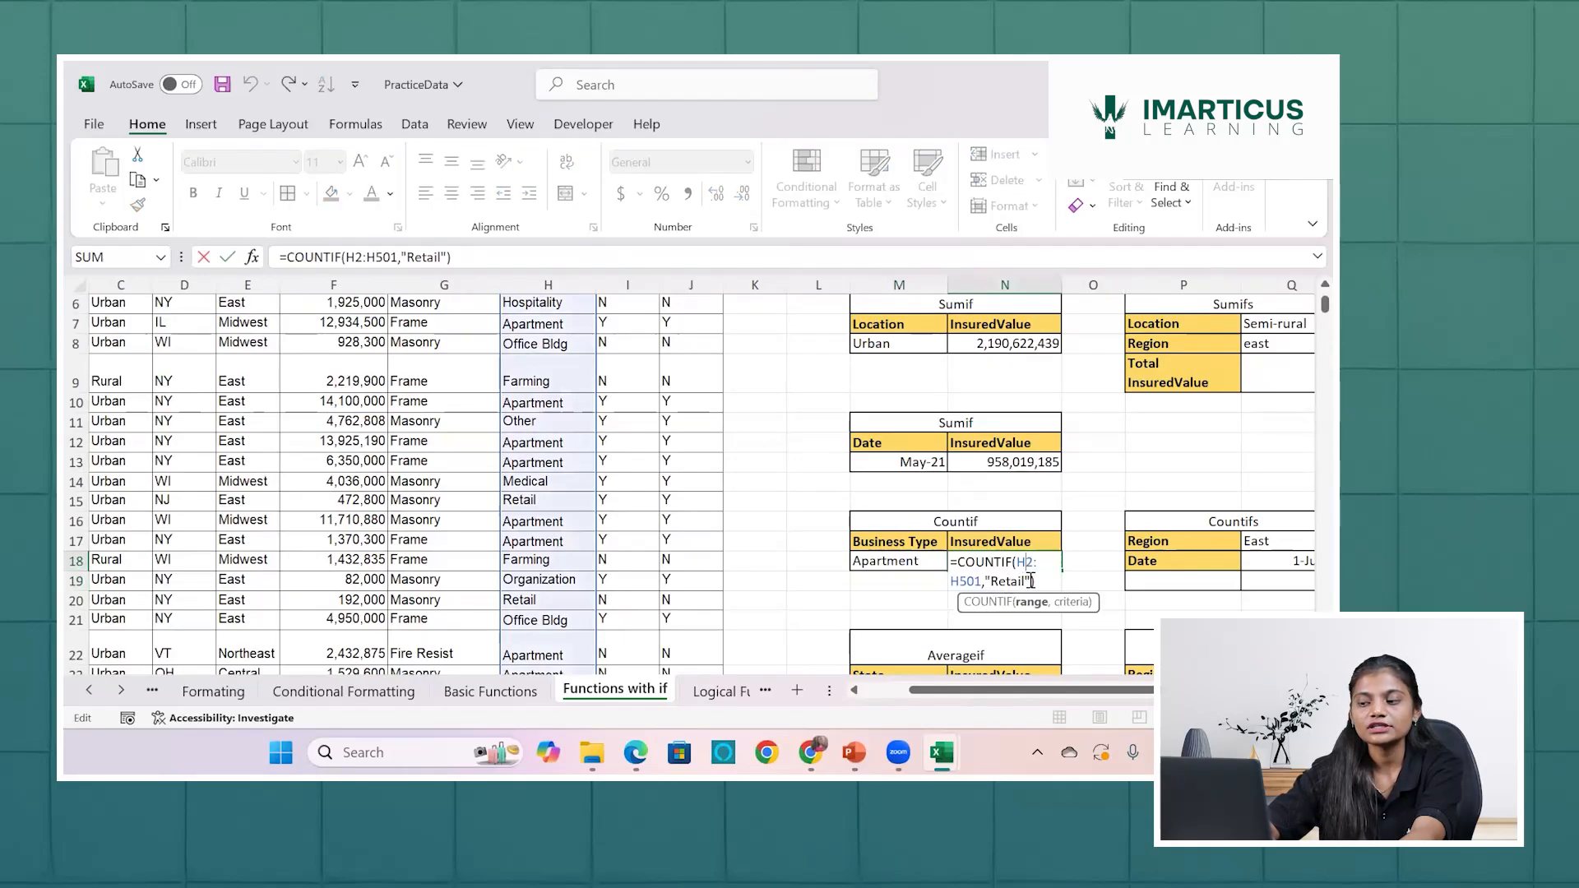
click(1030, 582)
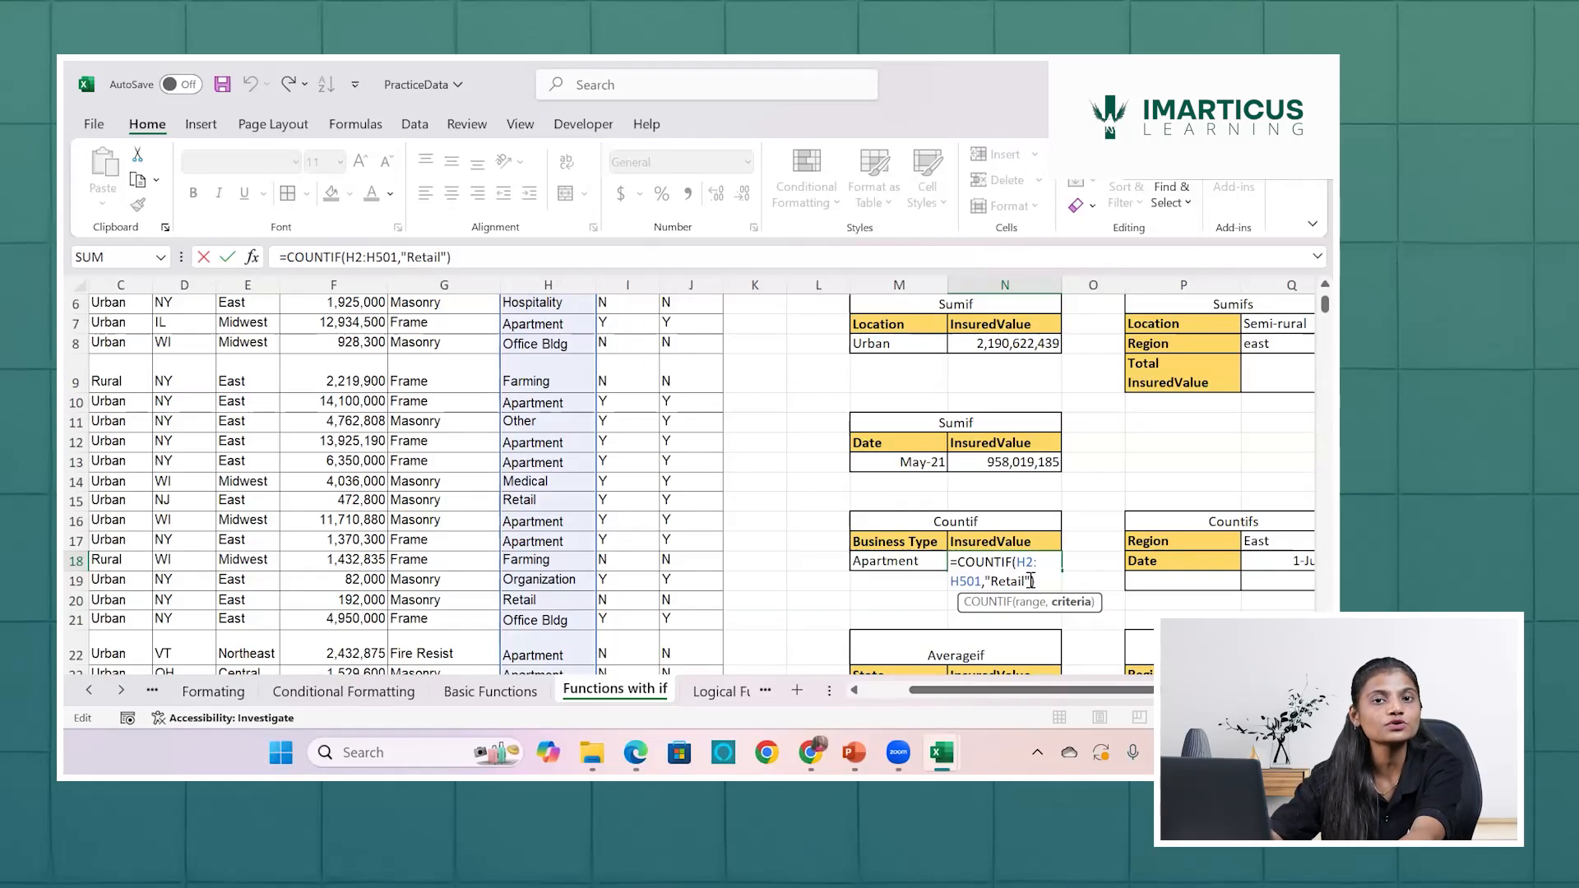
key(BackSpace)
key(BackSpace)
key(BackSpace)
key(BackSpace)
key(BackSpace)
key(BackSpace)
key(BackSpace)
key(BackSpace)
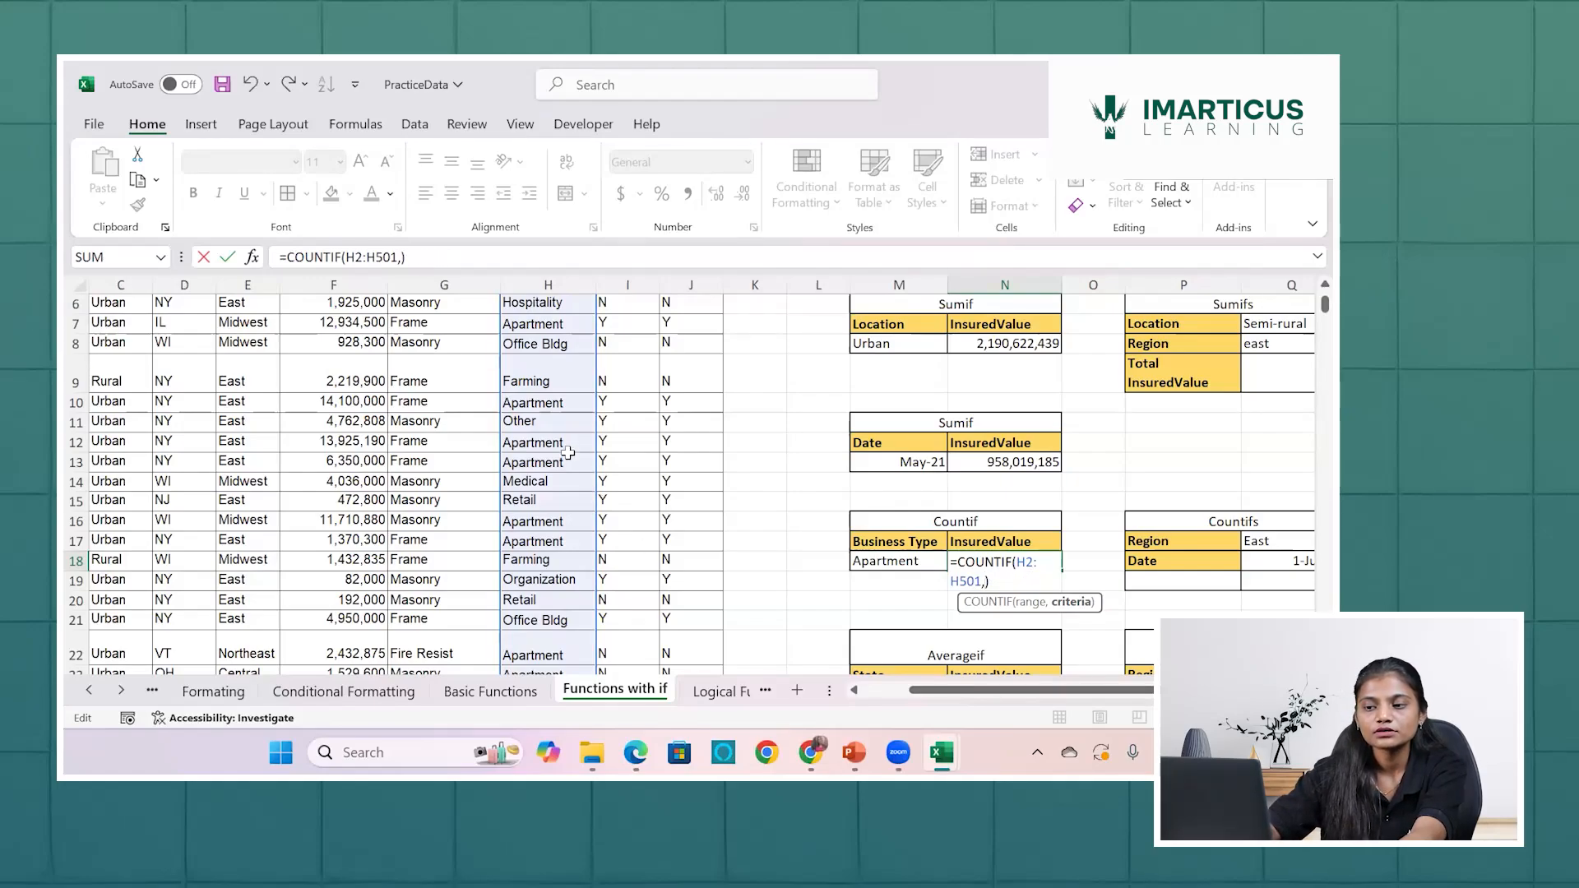
click(915, 561)
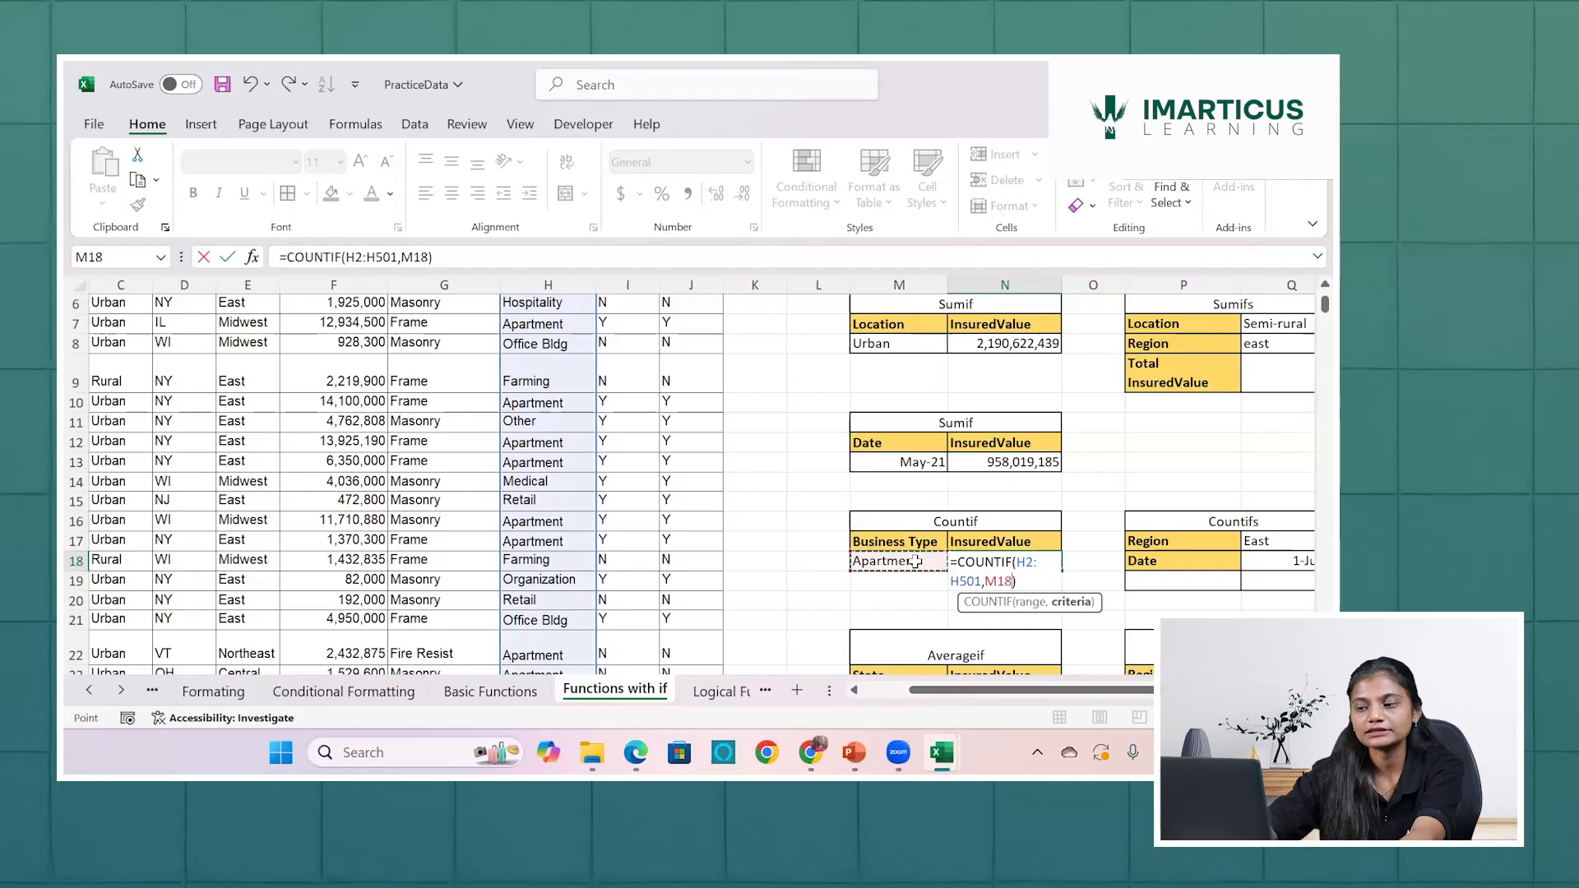
key(Return)
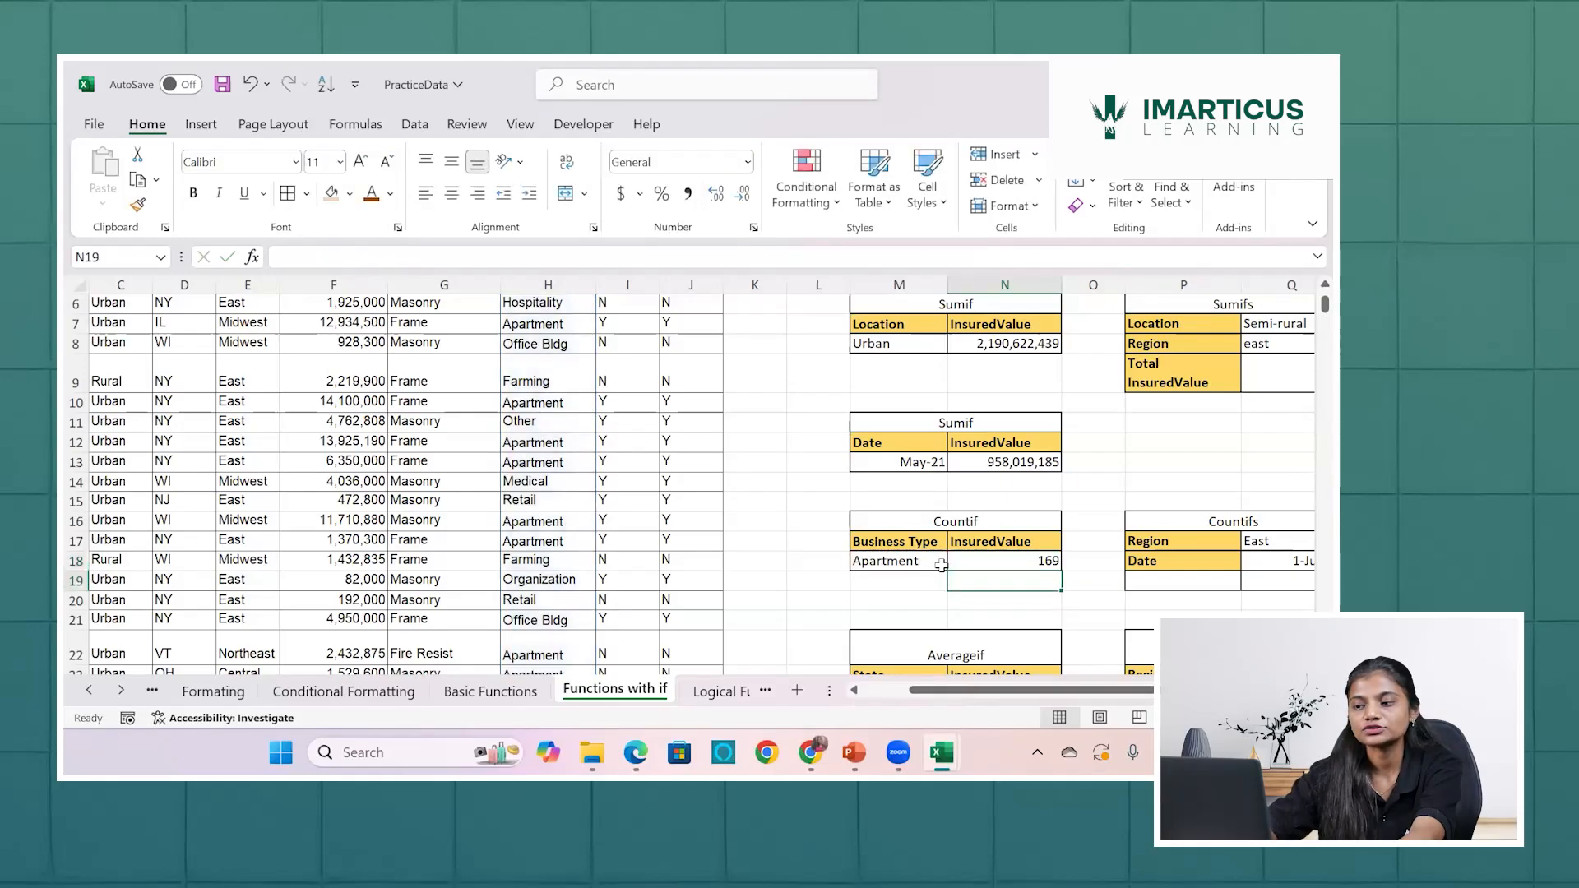
Rename the Countif table's header in N17 to "Total records".
click(919, 561)
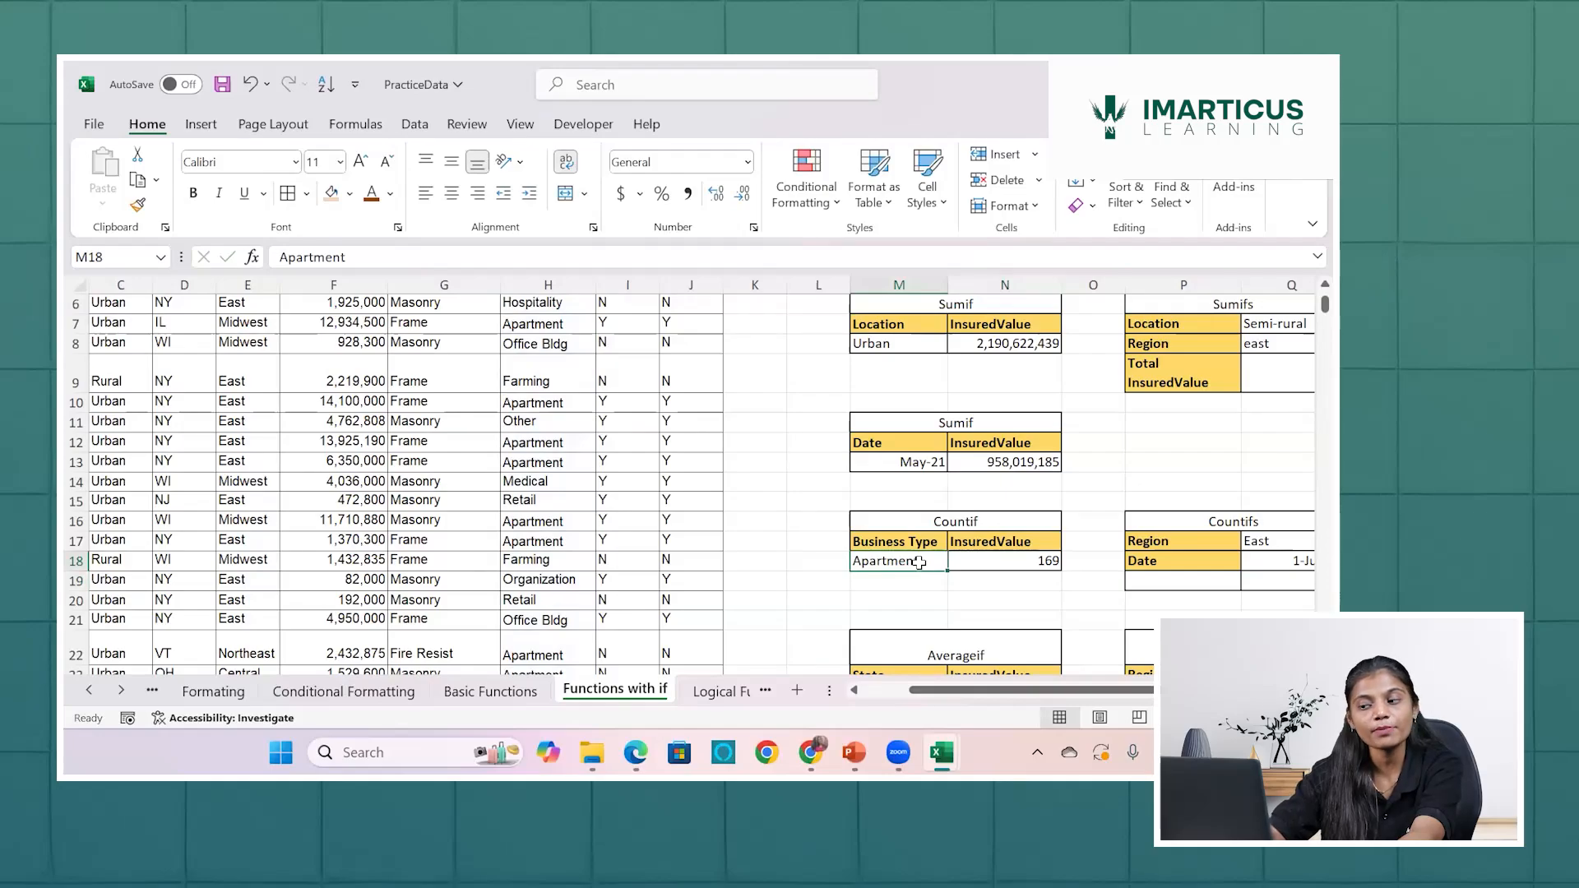
click(1030, 539)
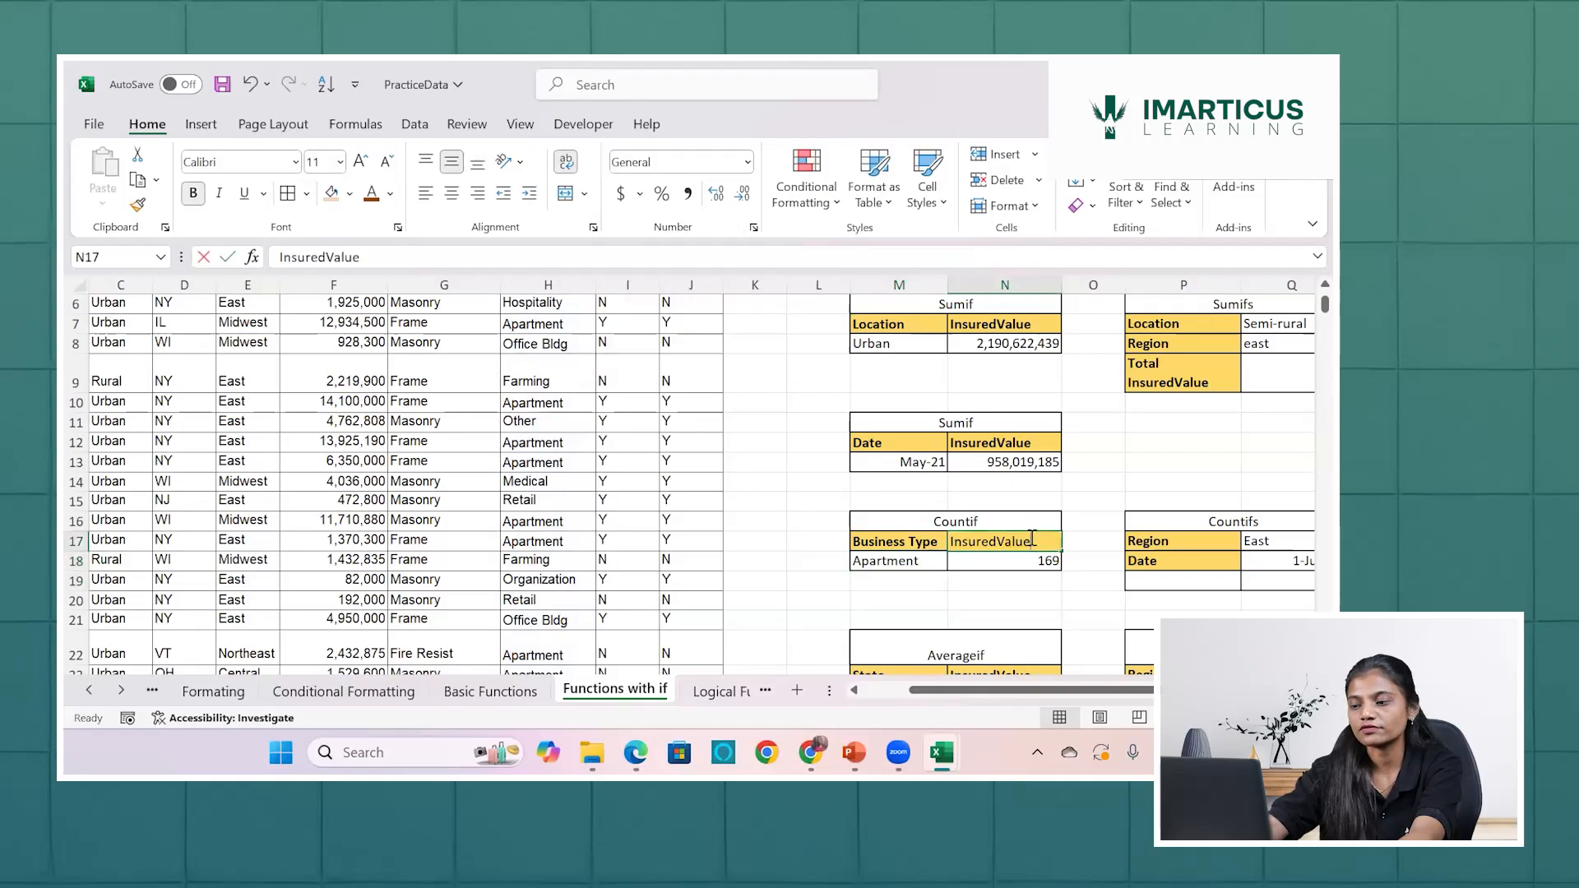
text(Total)
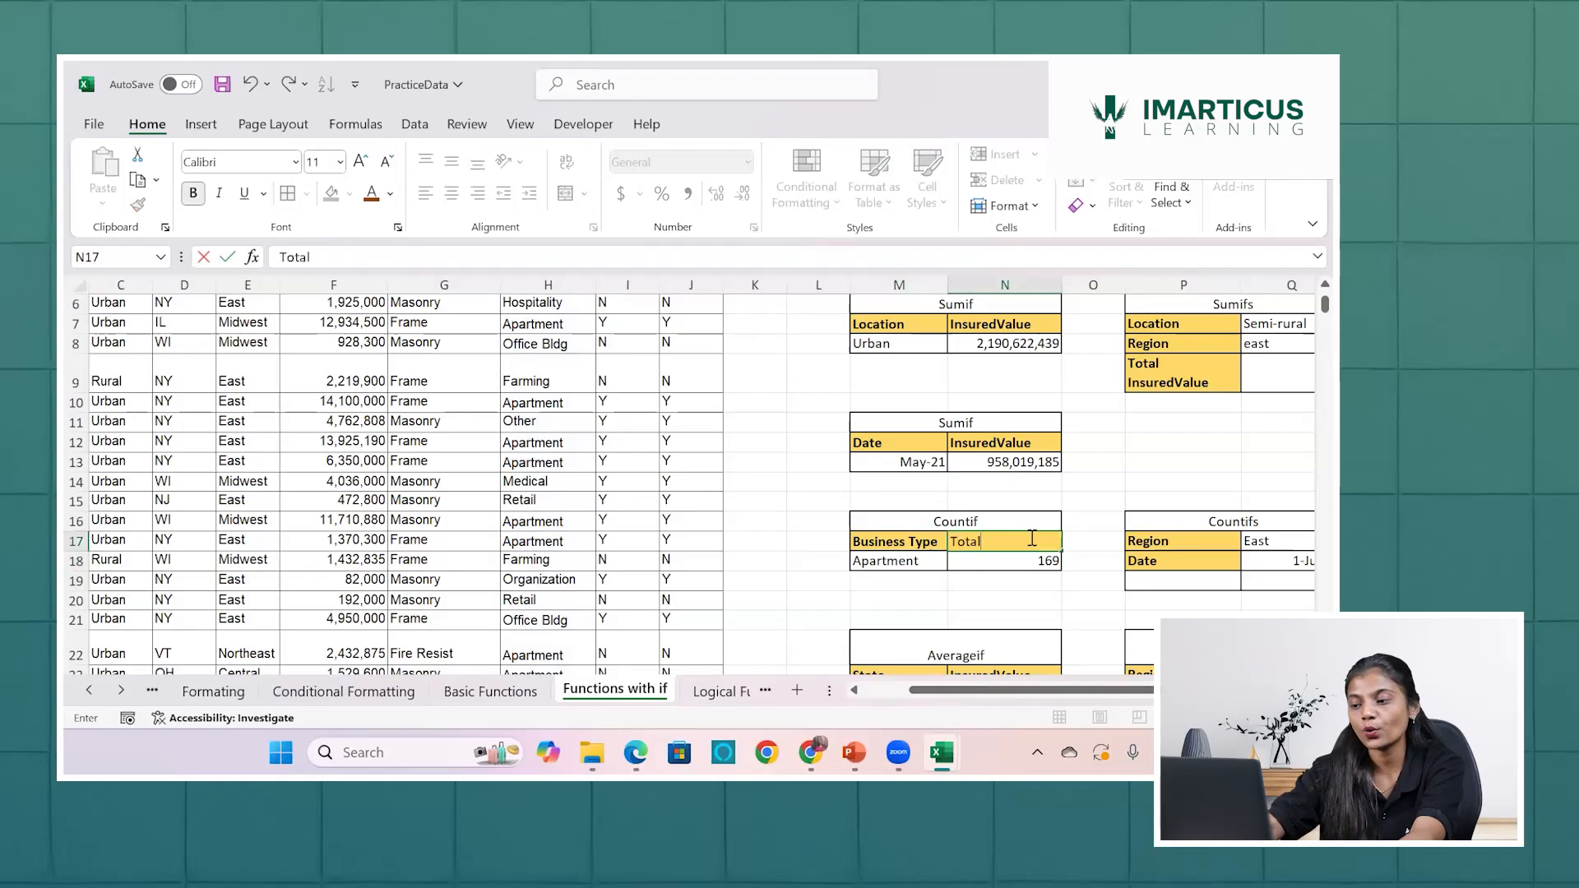
text( recor)
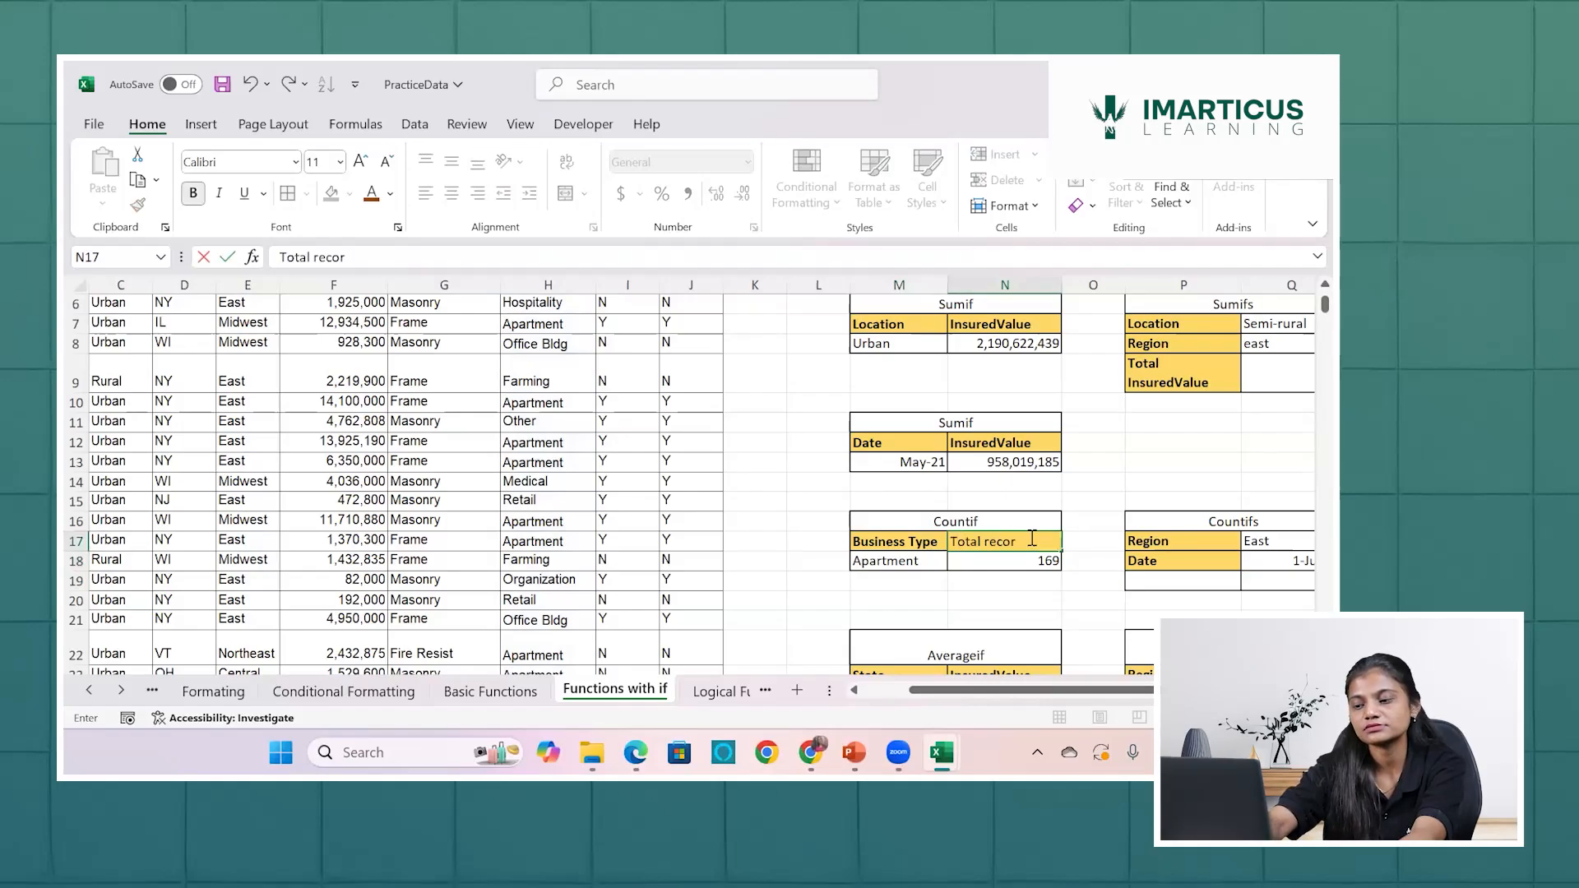
text(ds)
key(Return)
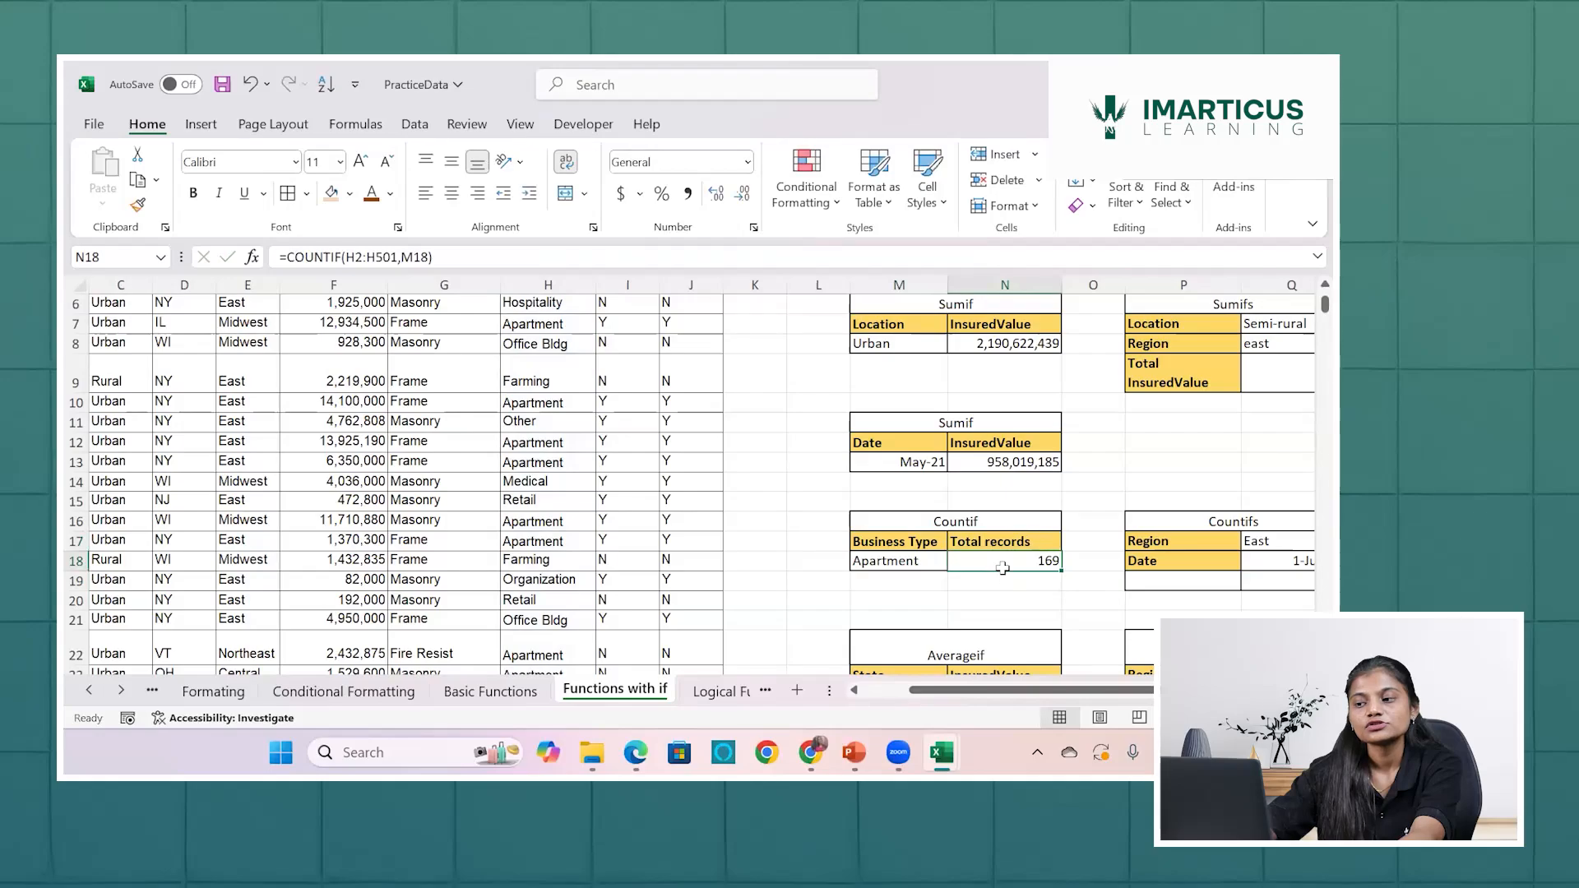
Set the business type in M18 to Farming to recalculate the count.
click(922, 561)
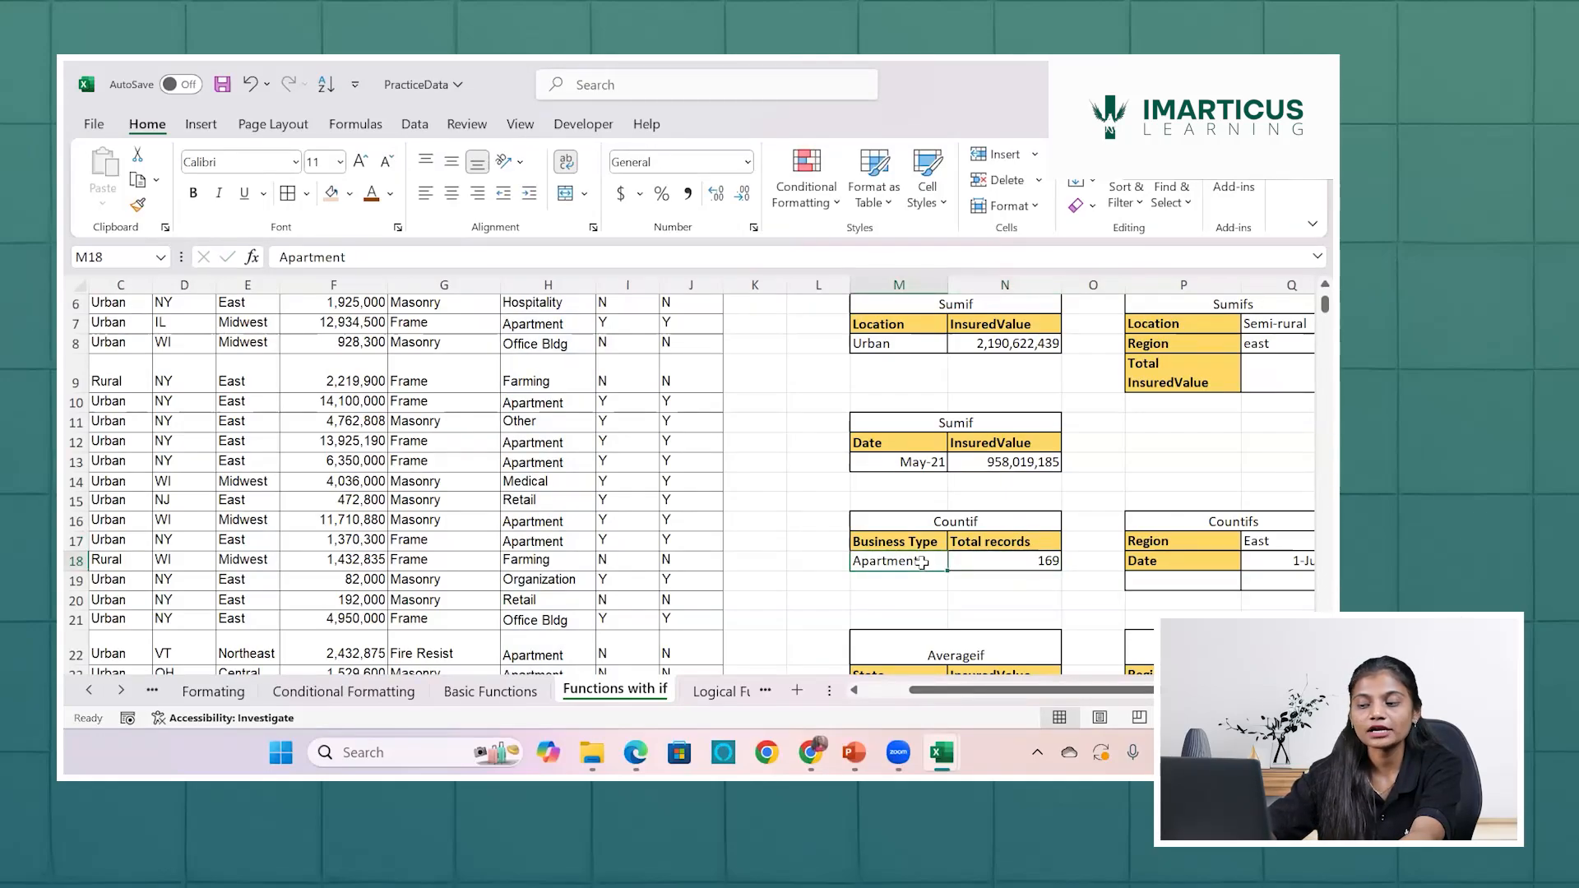
text(Farming)
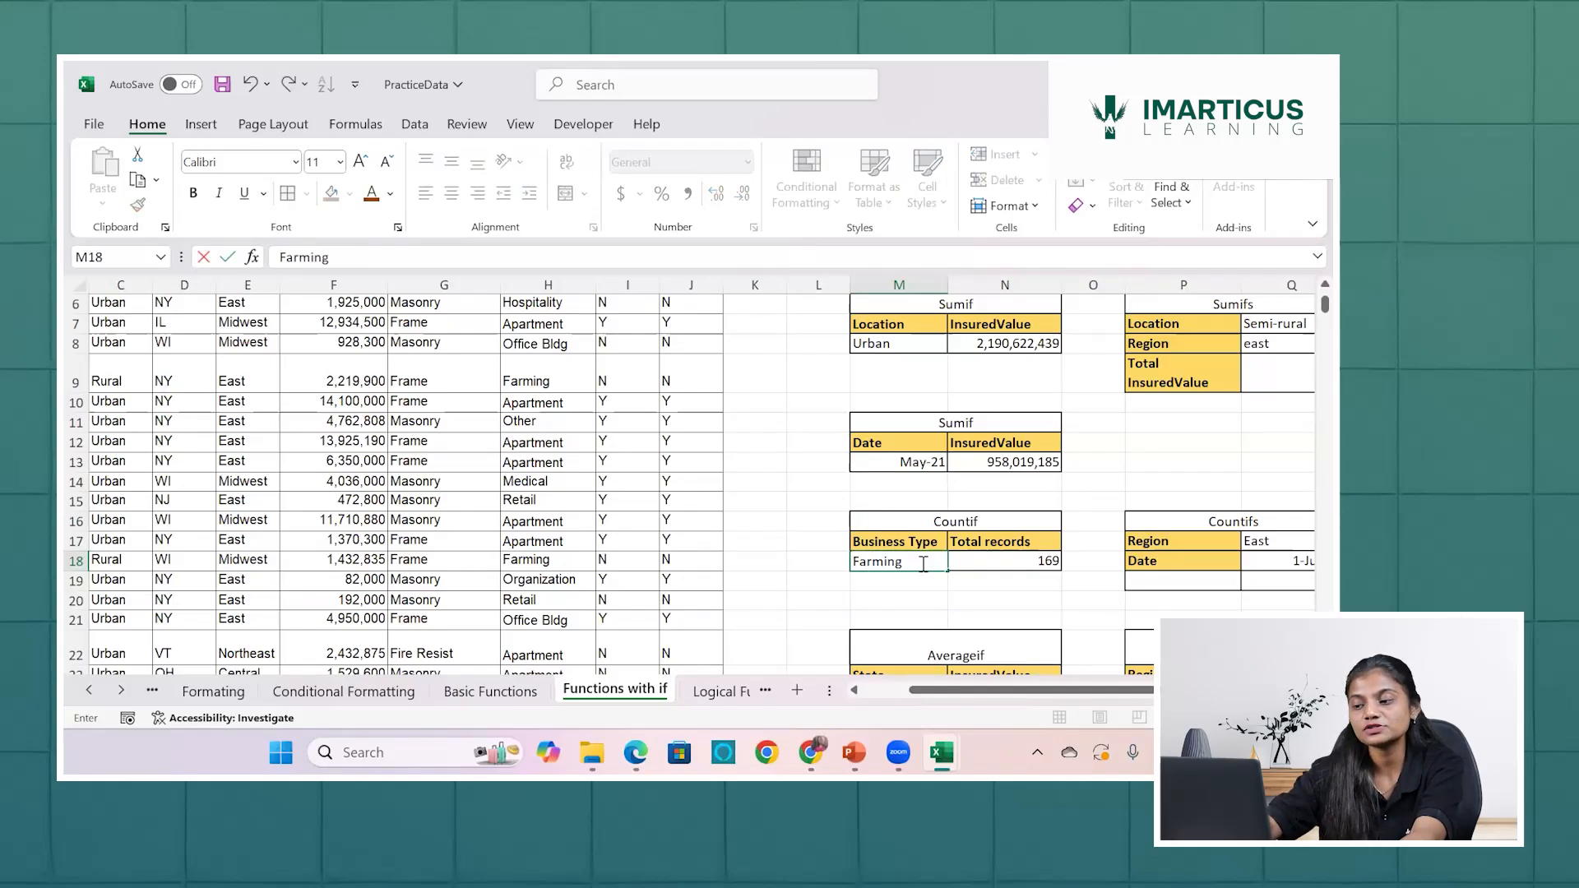
key(Return)
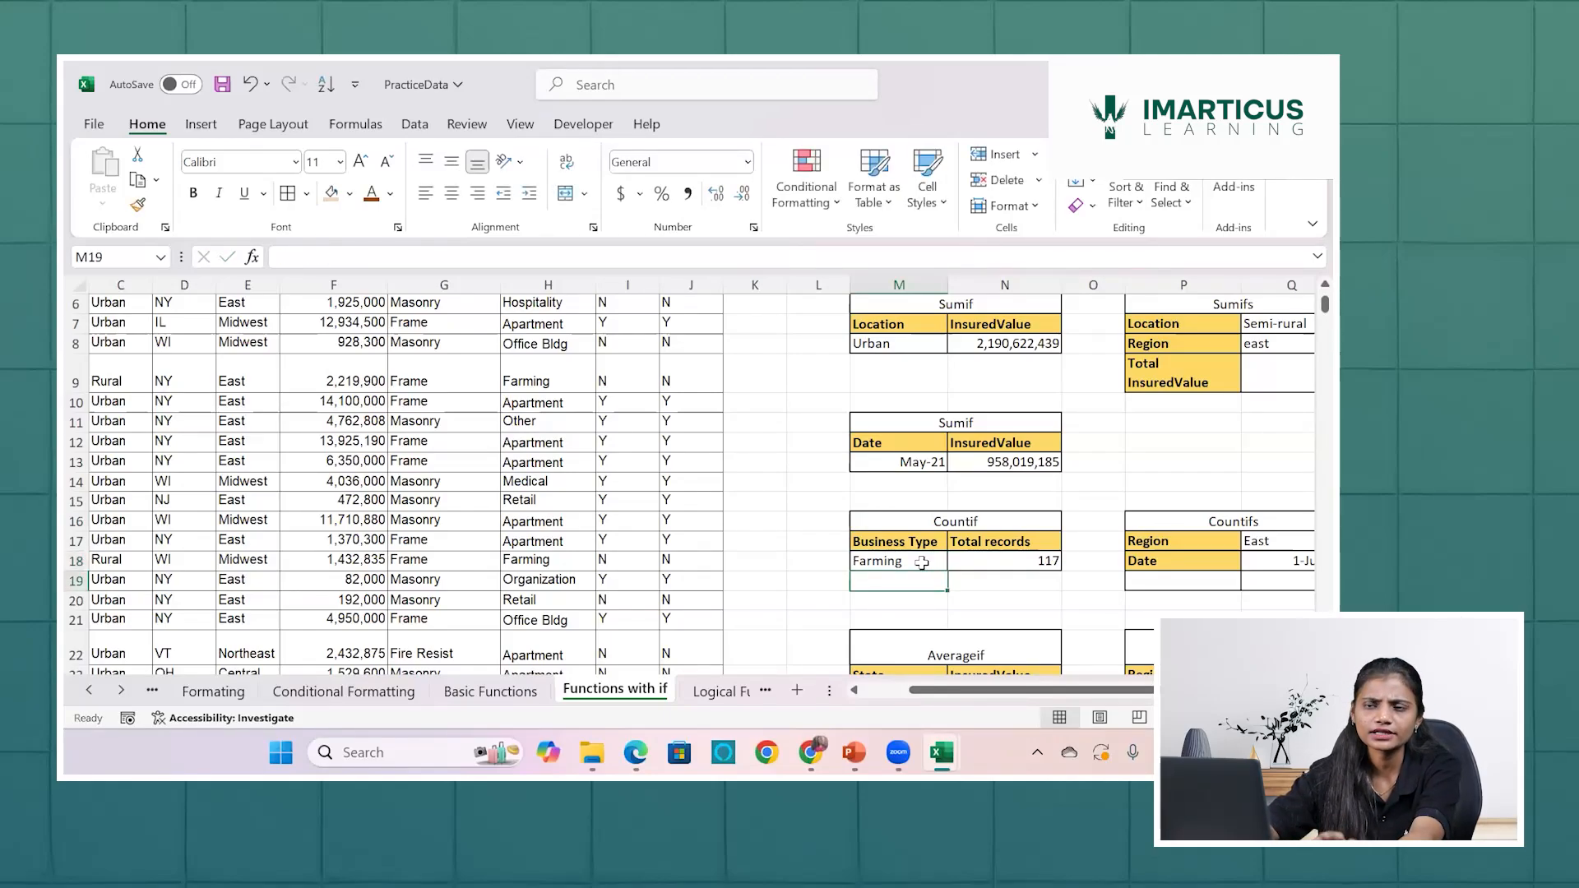
Set the business type in M18 of the Countif table to Medical.
click(924, 561)
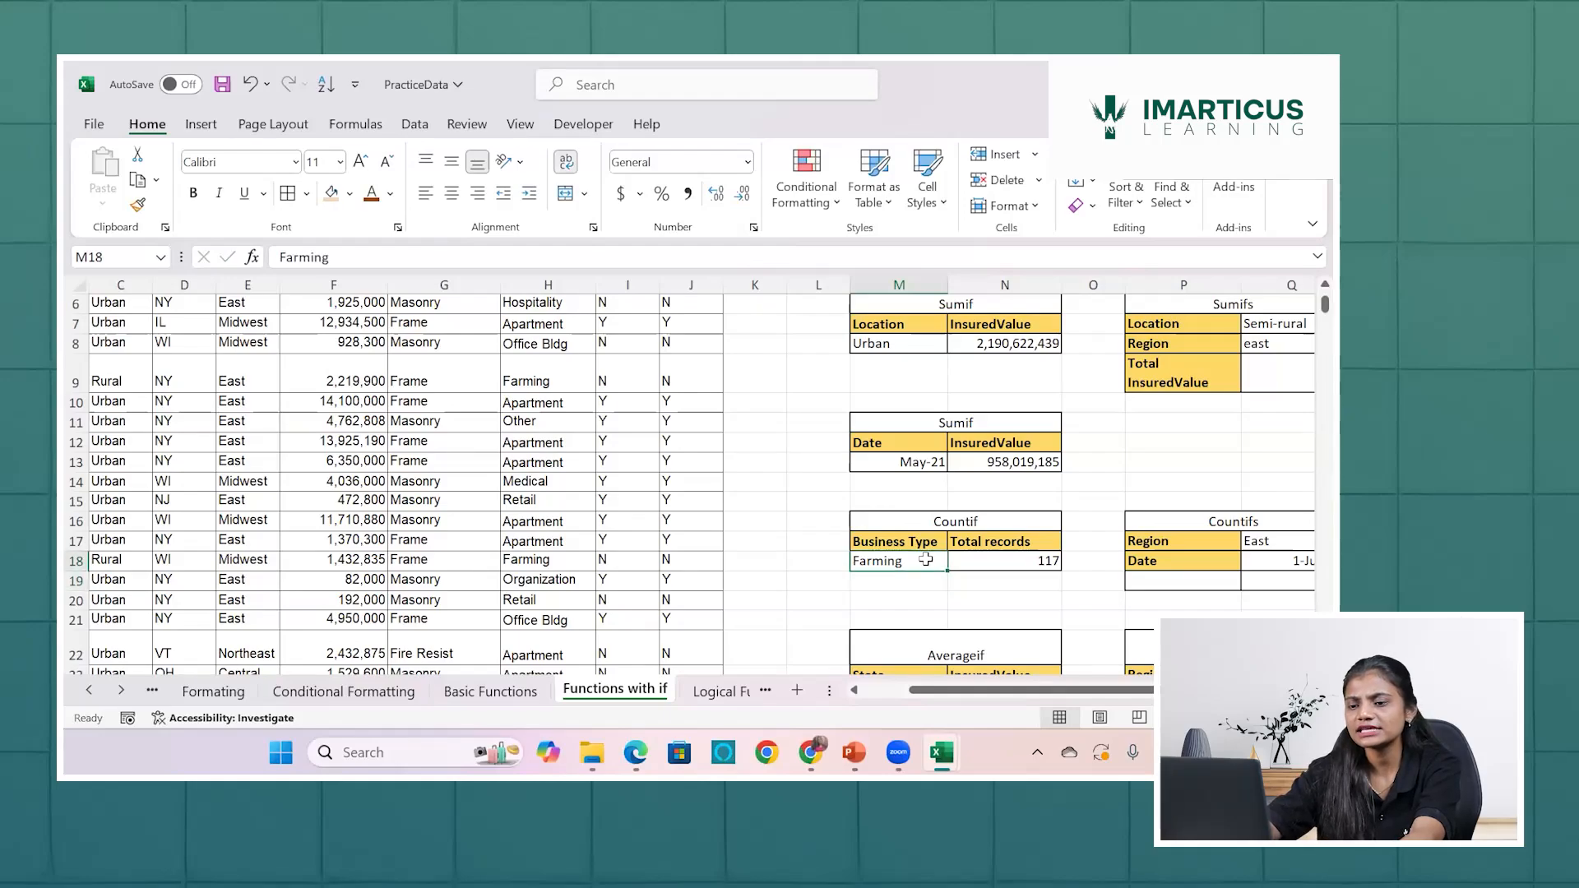
text(M)
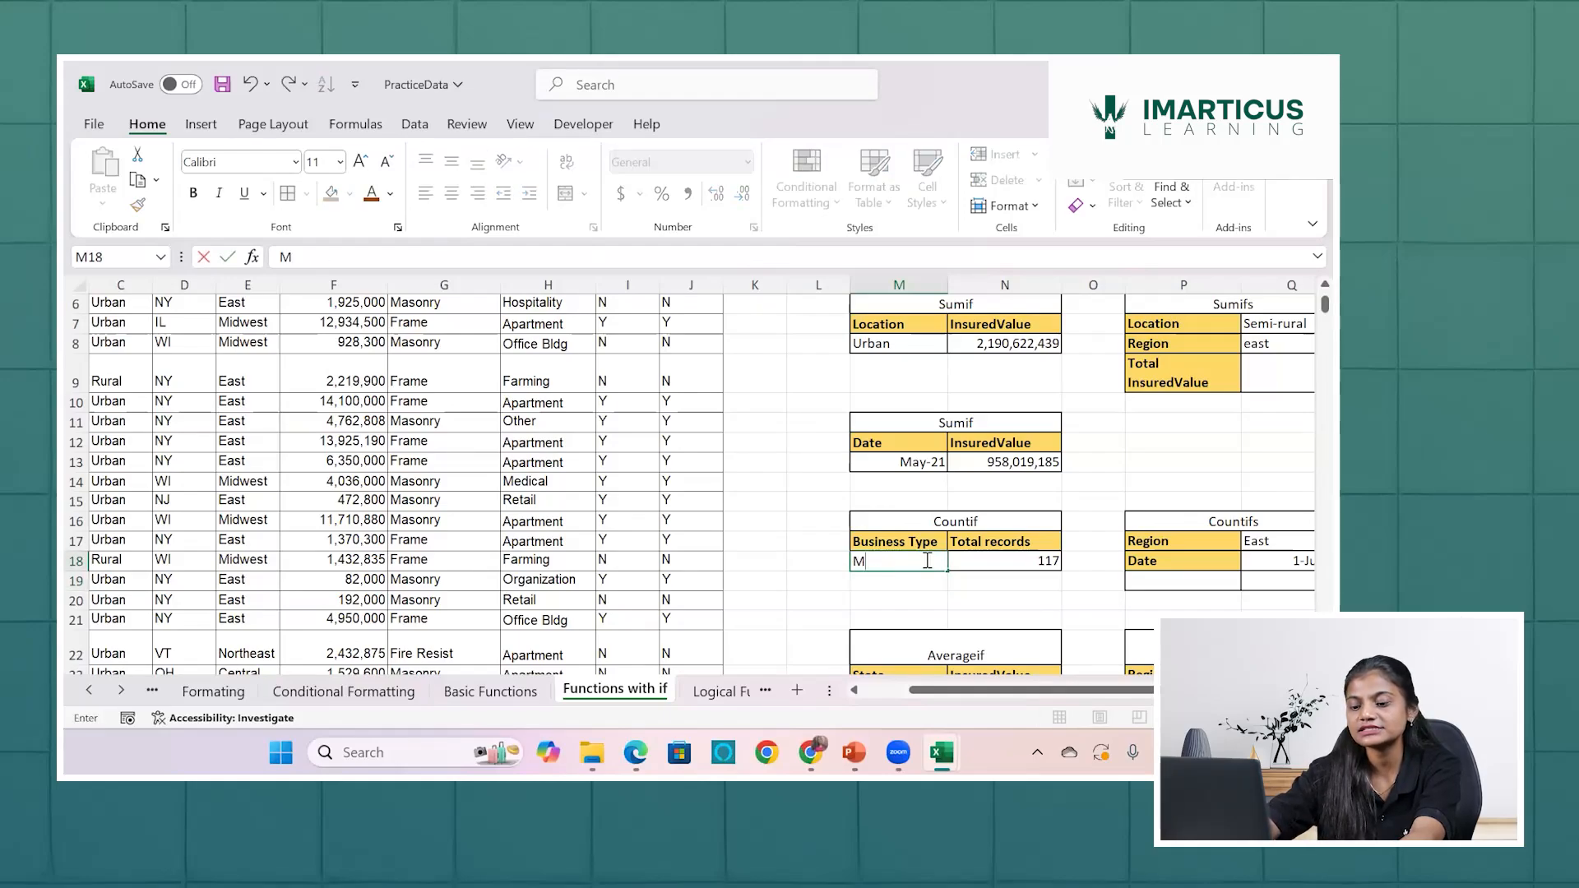
text(edical)
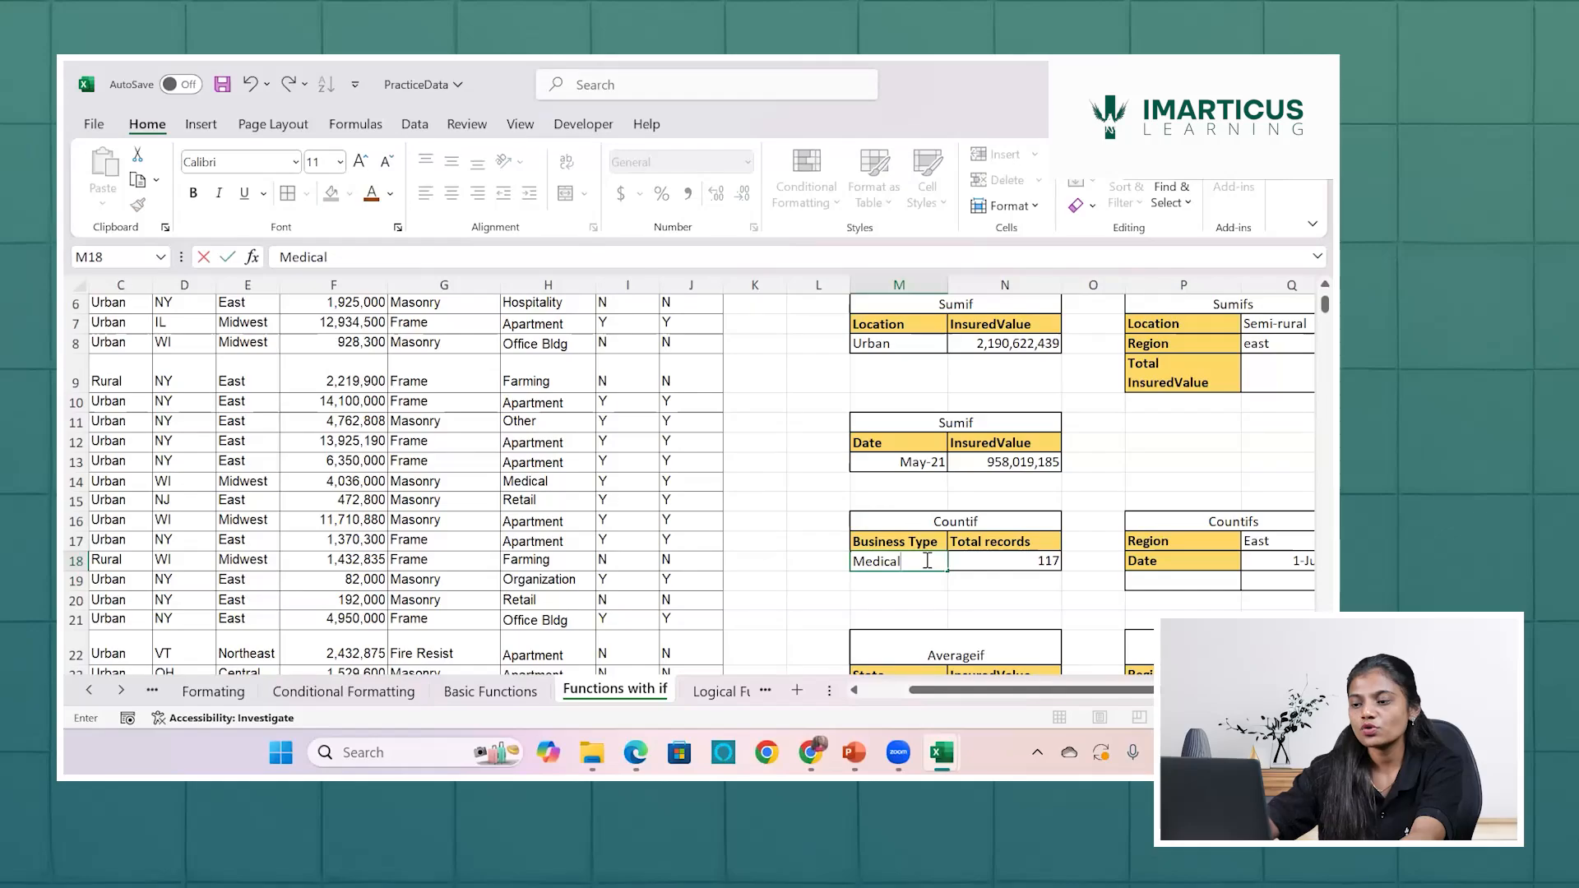
key(Return)
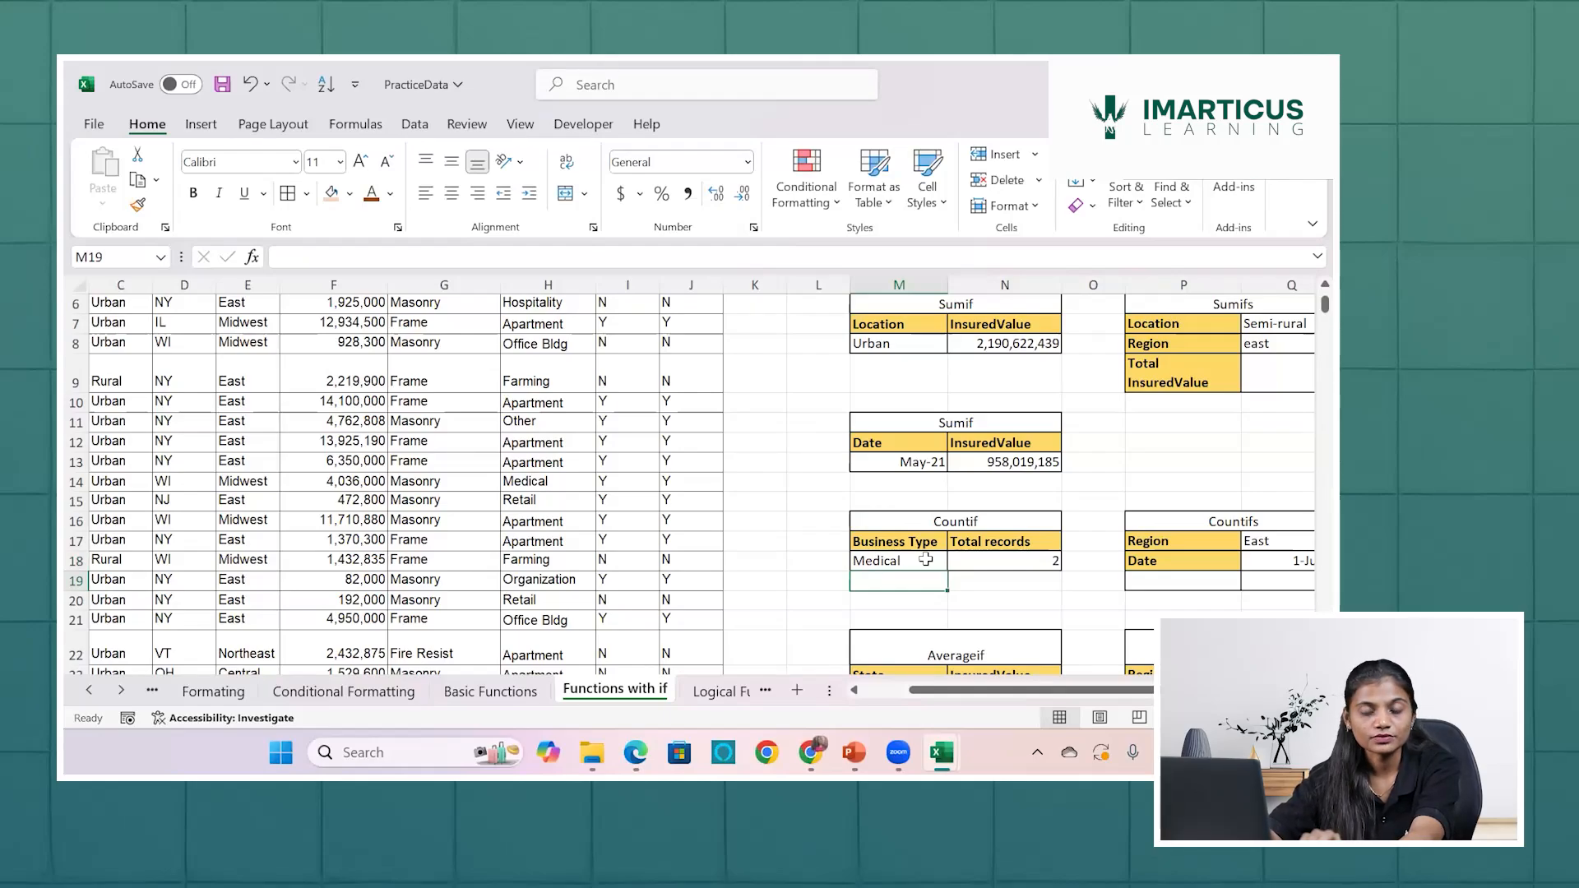
Review the references used by the COUNTIF formula in N18.
click(926, 559)
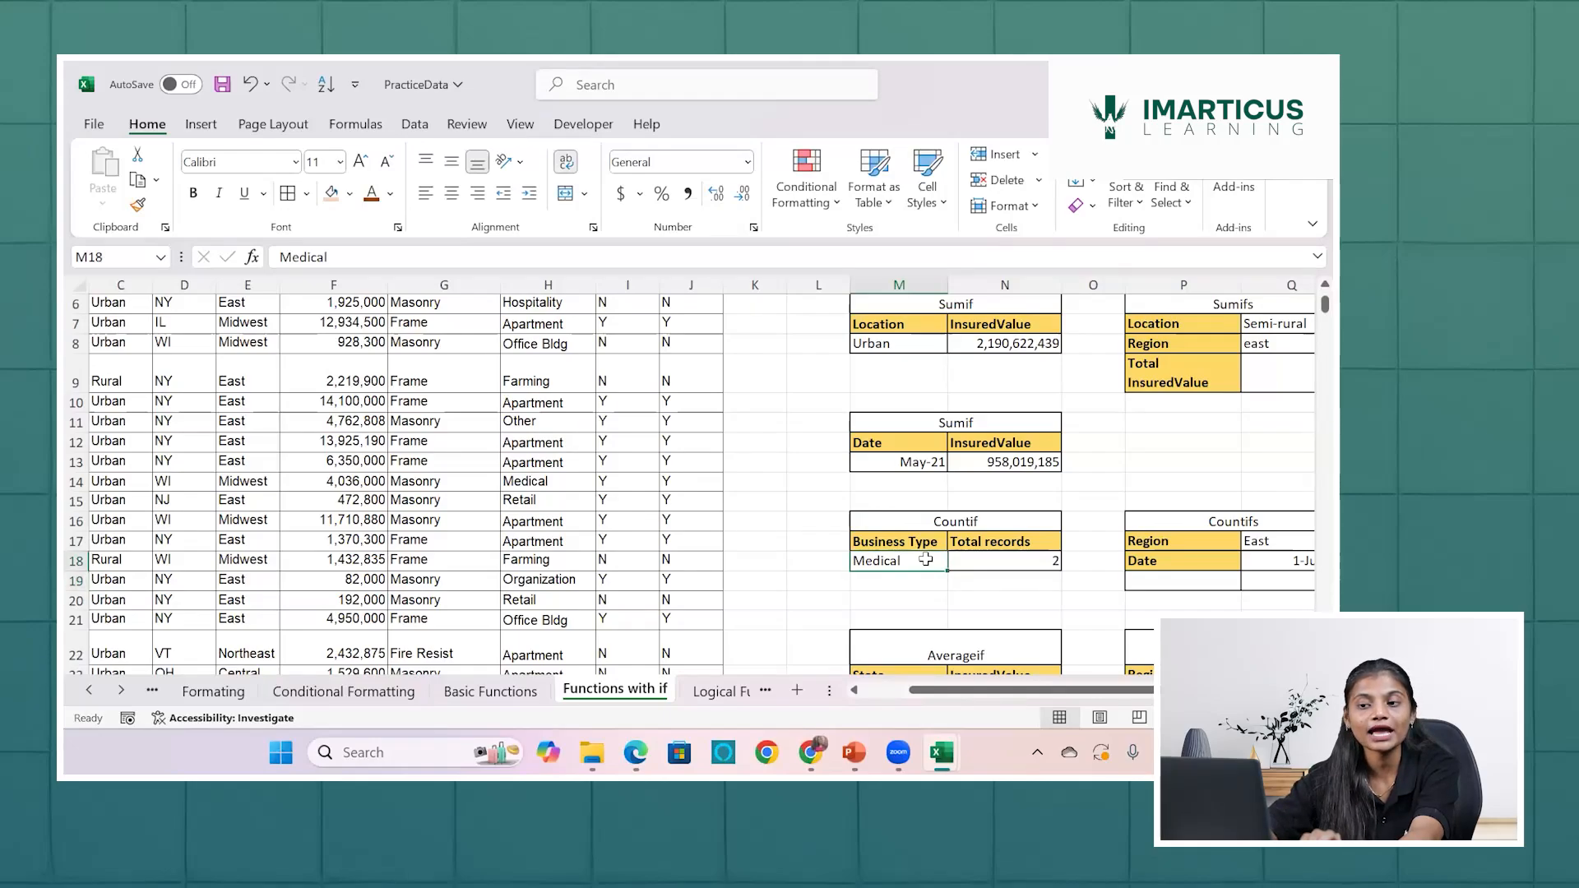
double_click(984, 559)
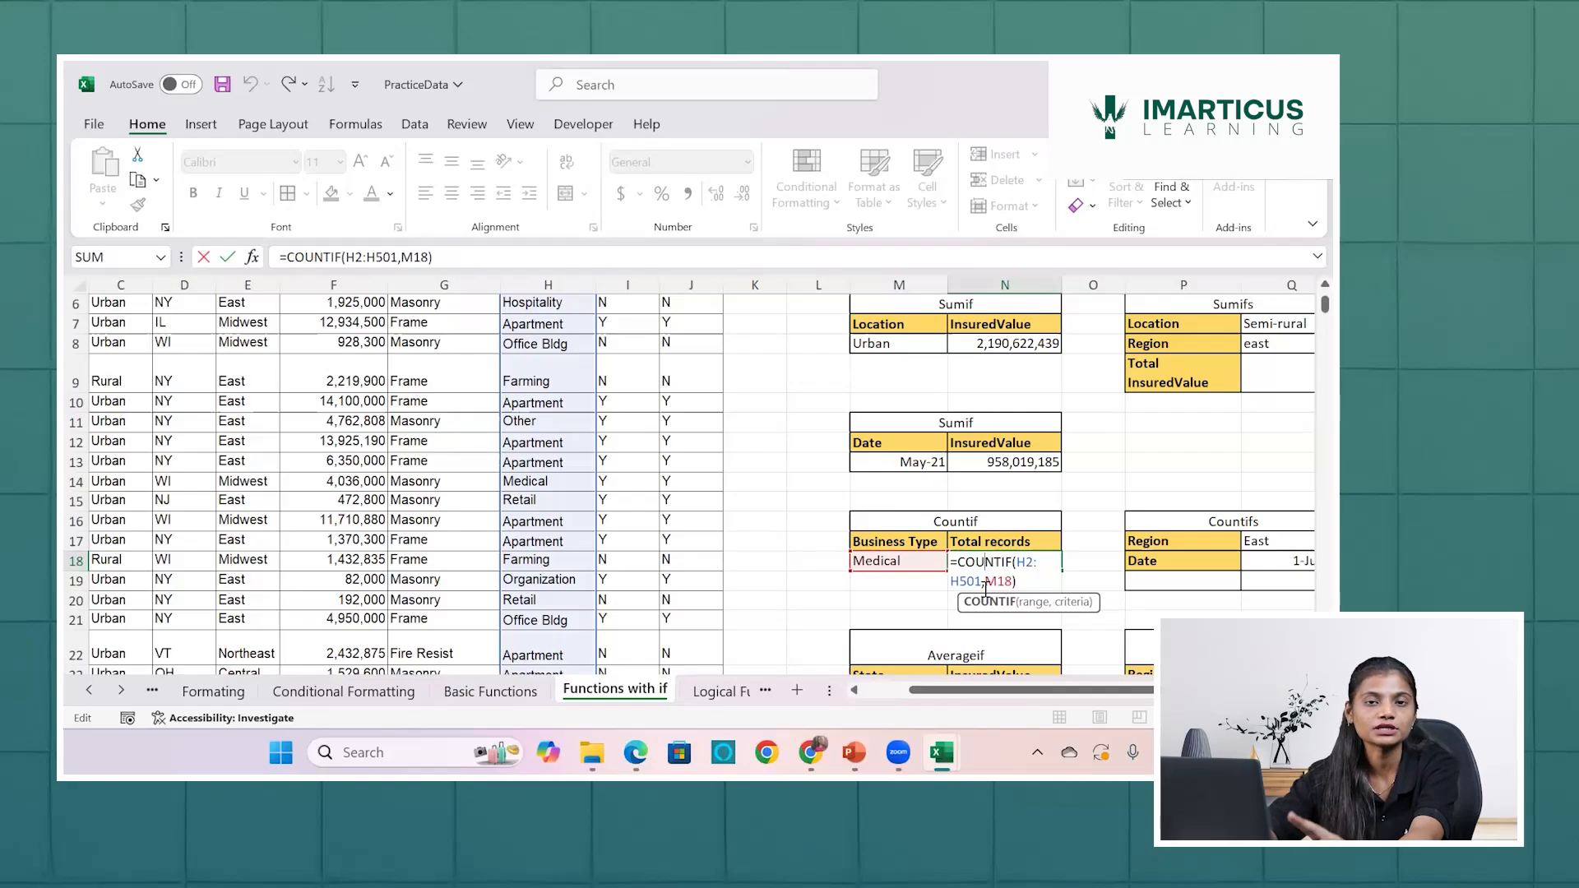
key(Return)
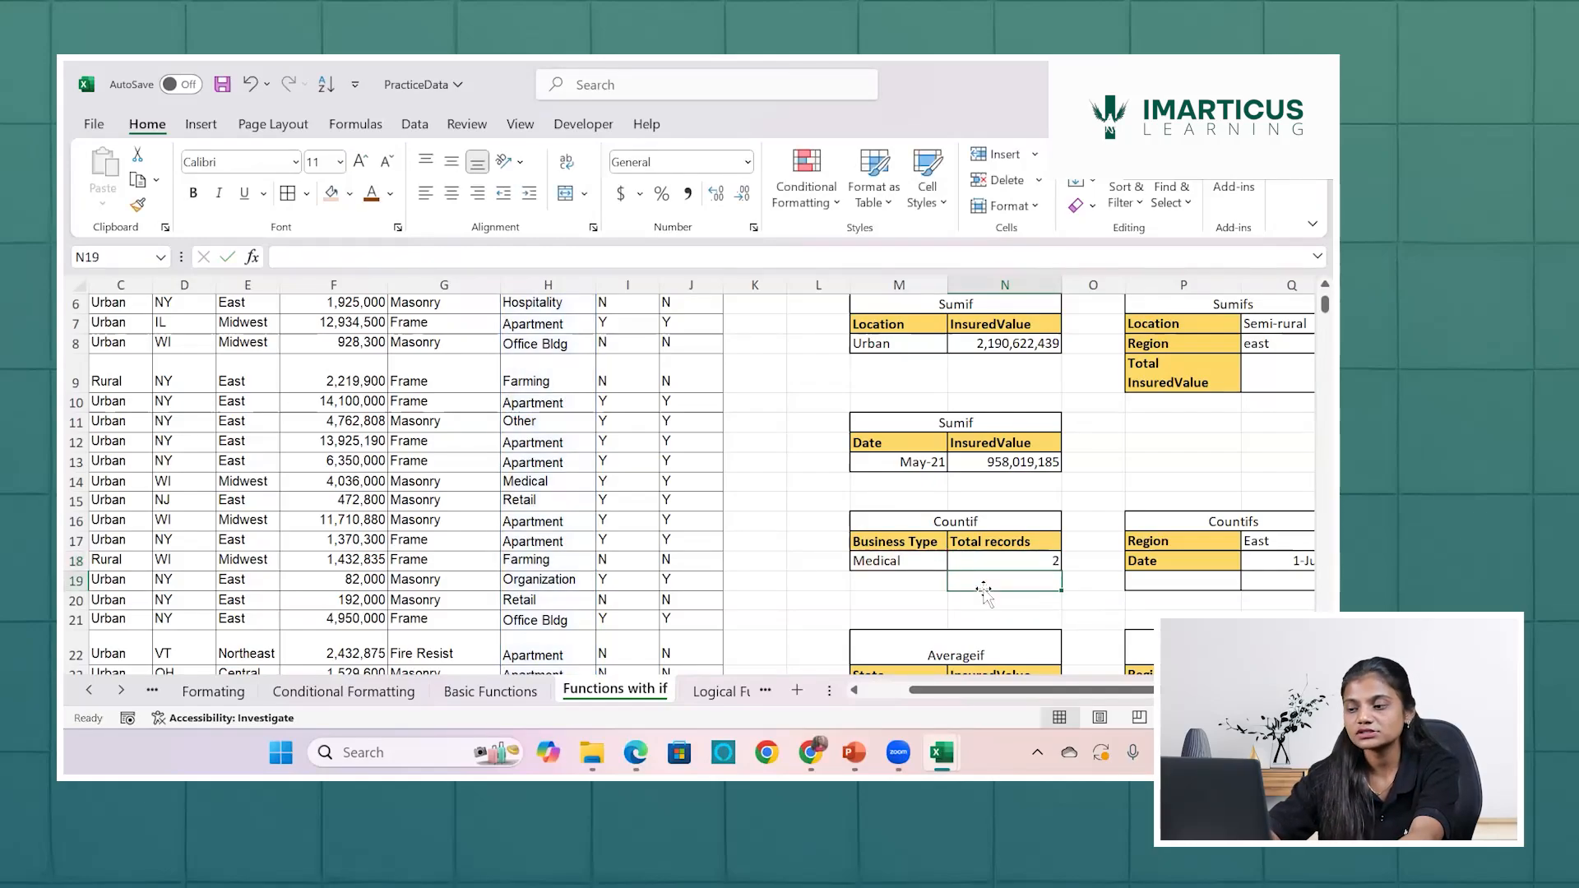
key(Up)
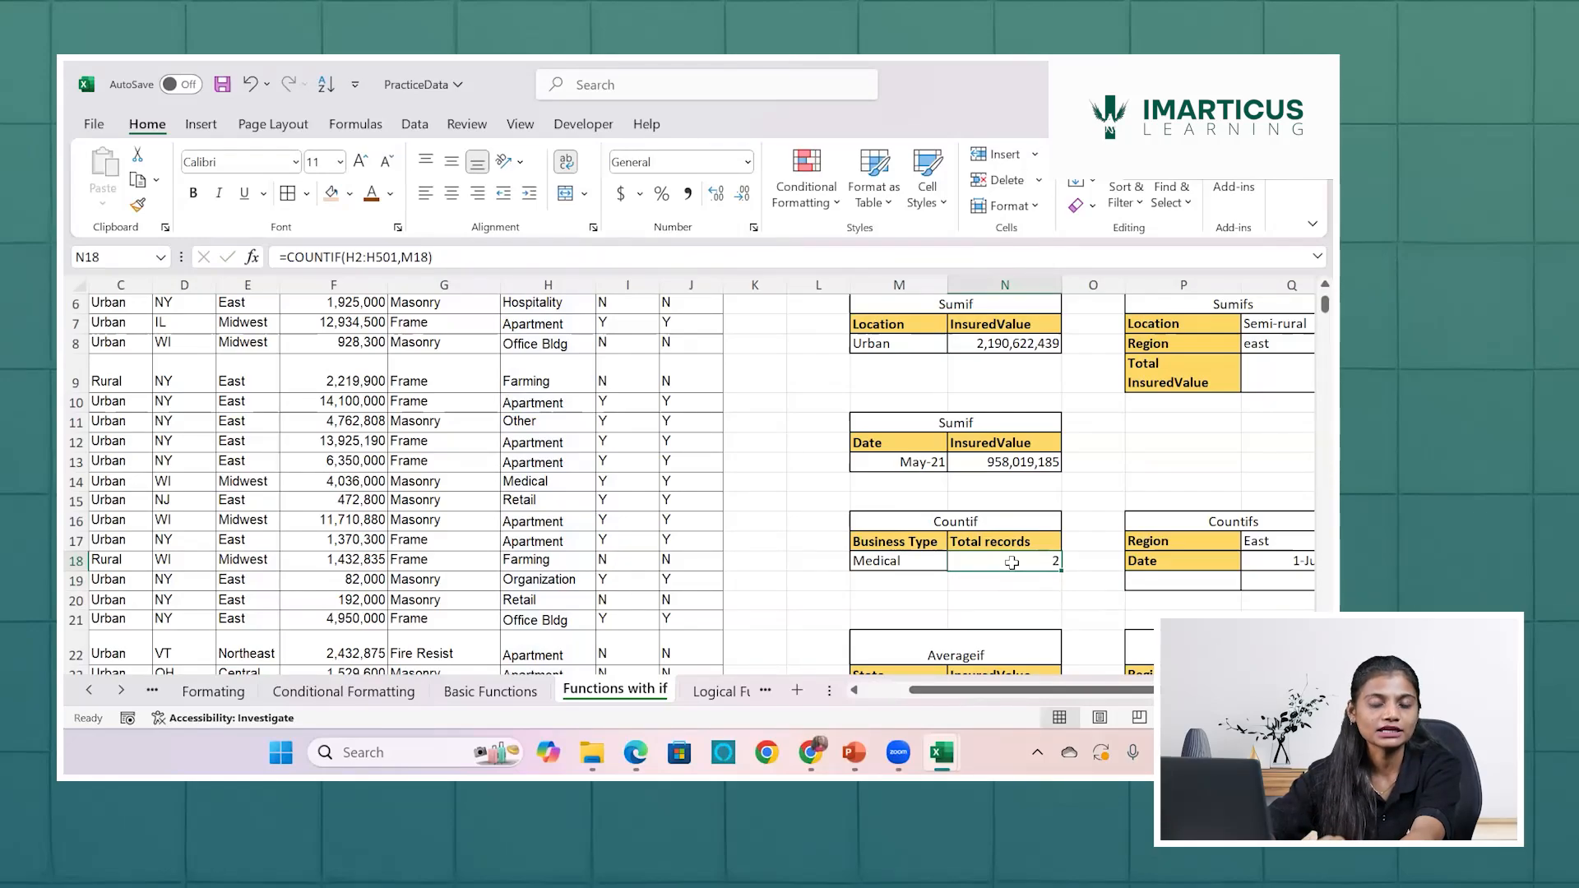
Switch to the PowerPoint presentation and show the "Questions to be solved with data." slide in full screen.
mouse_move(943, 746)
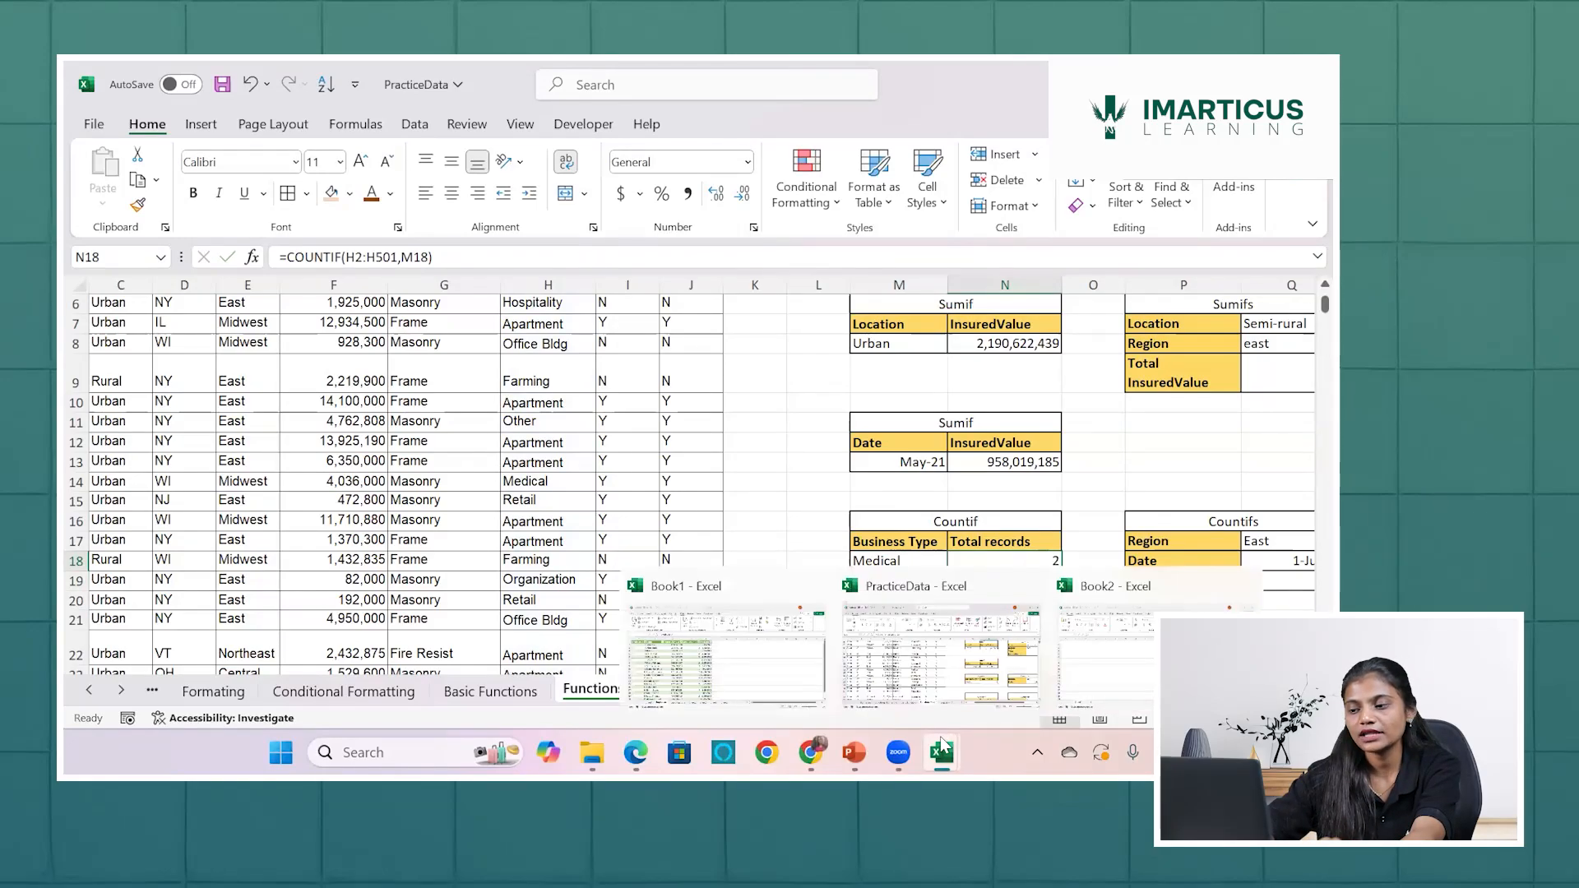
mouse_move(853, 751)
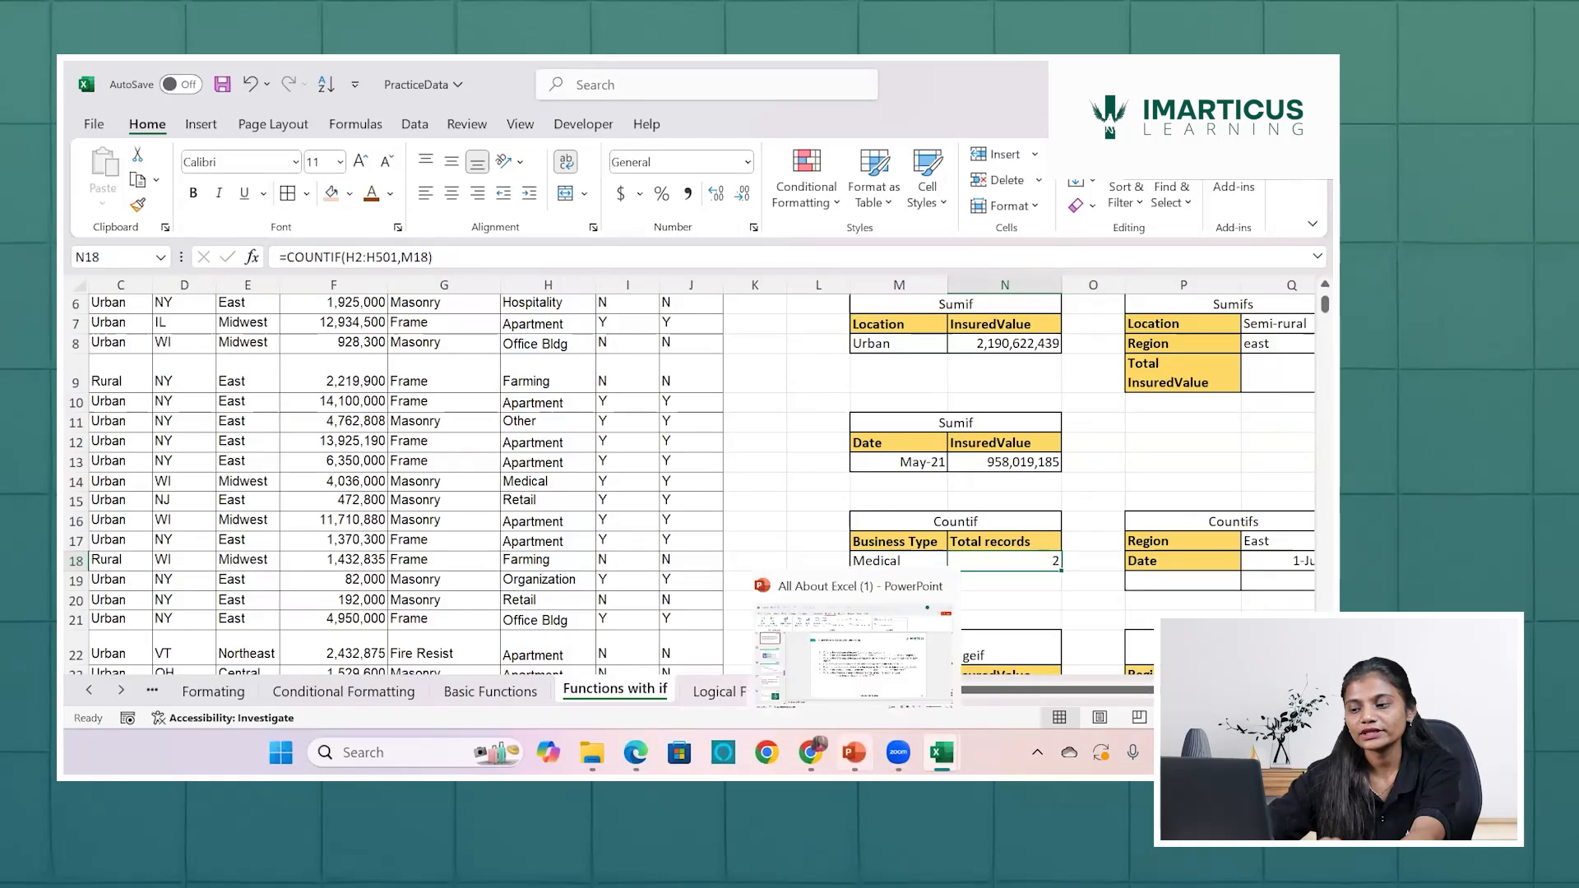
click(854, 752)
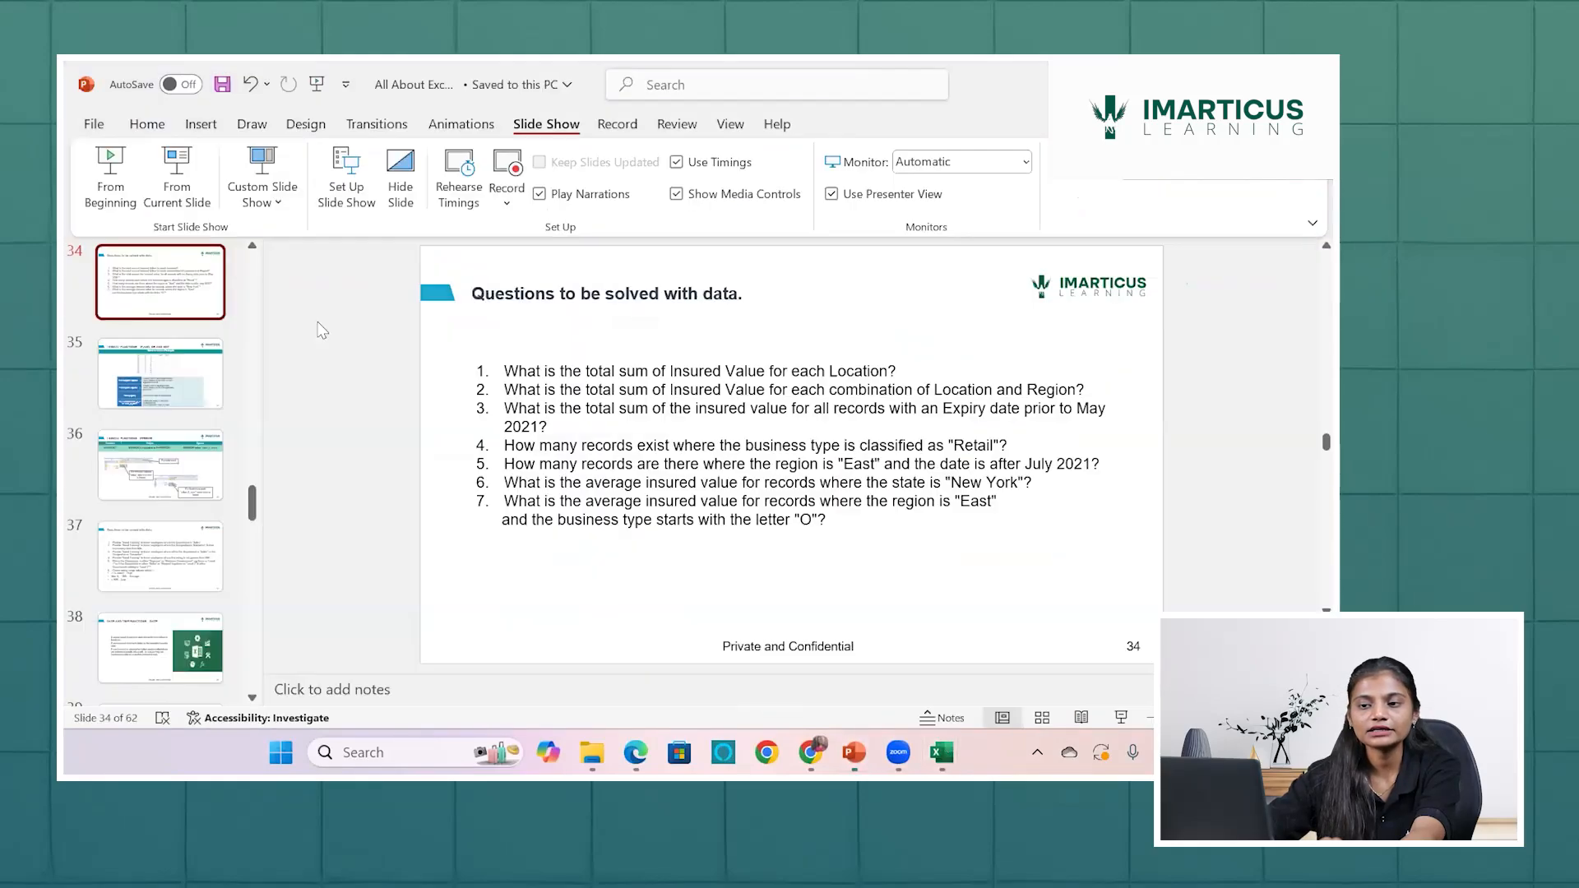
click(176, 175)
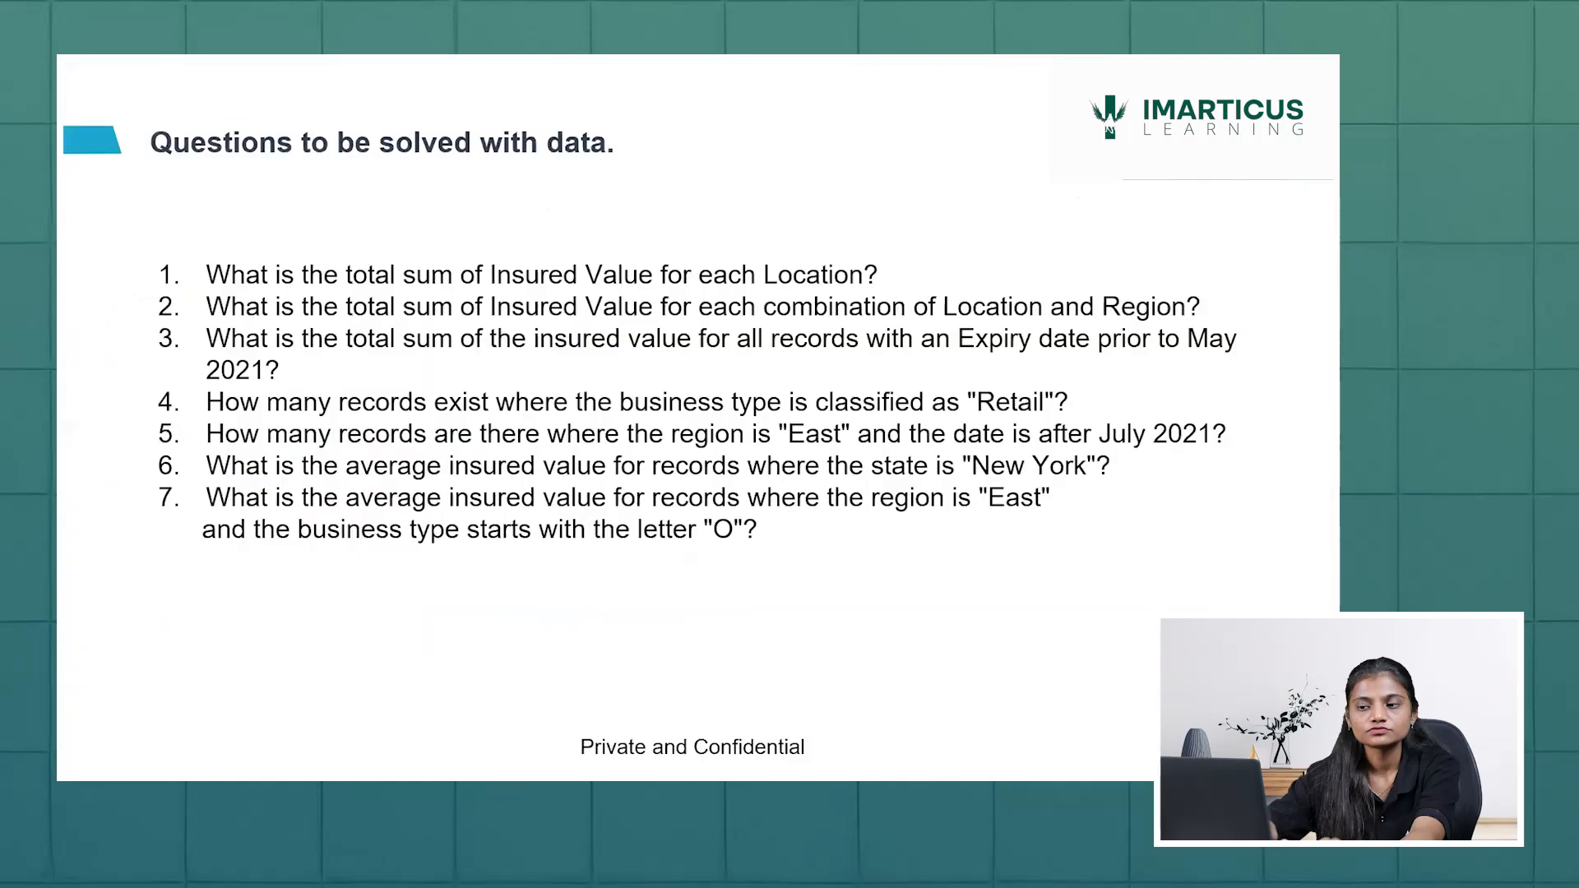
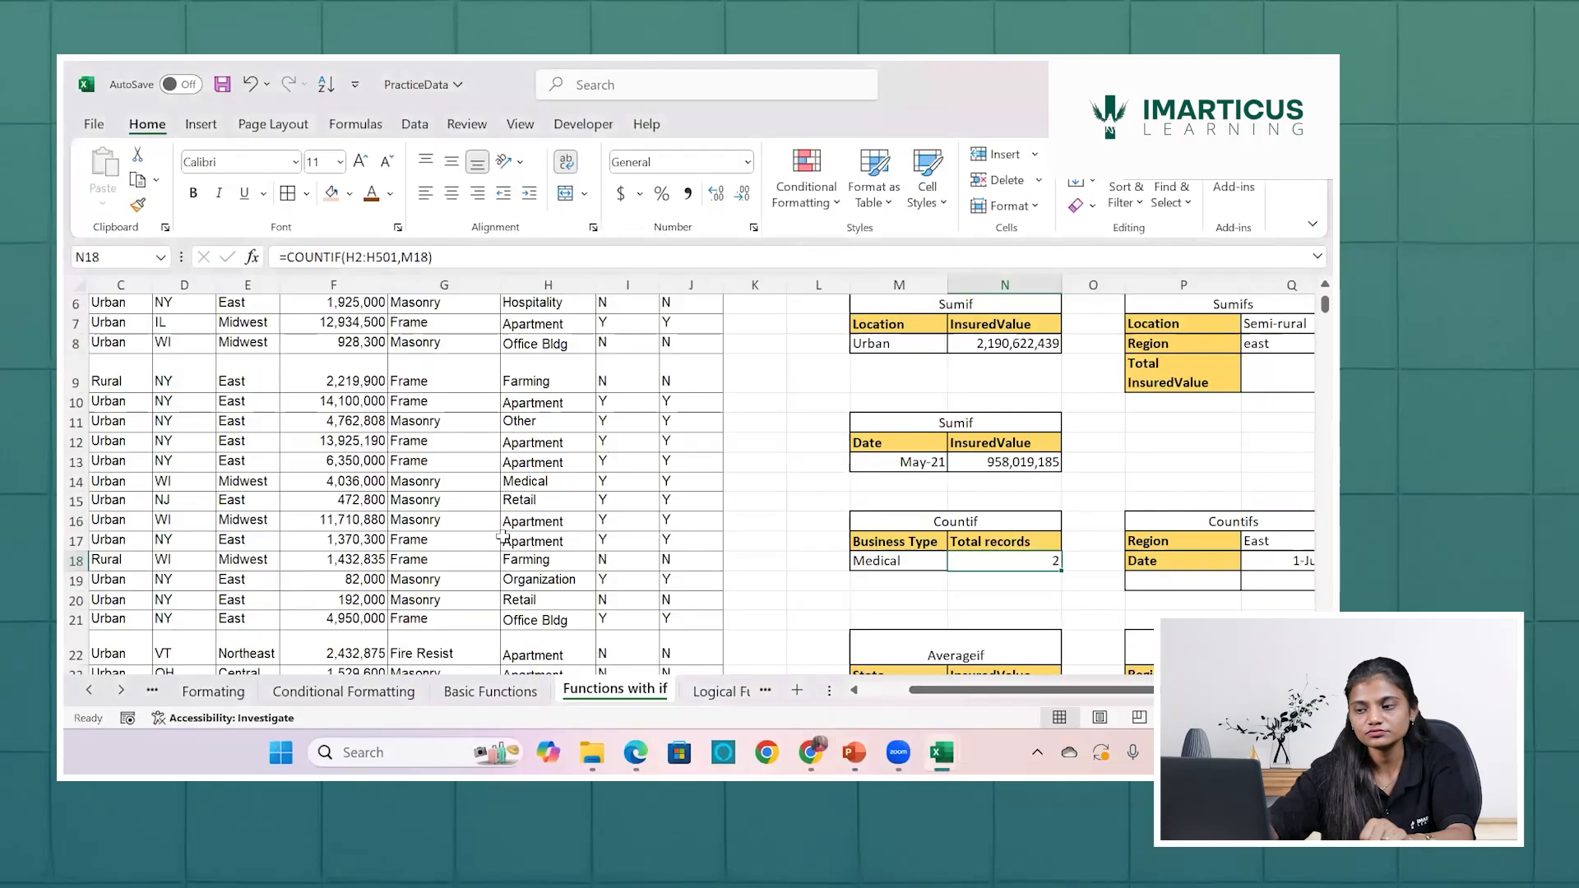
Start a COUNTIFS formula in cell Q19, below the date of the Countifs table in the PracticeData workbook.
scroll(996, 623, right, 3)
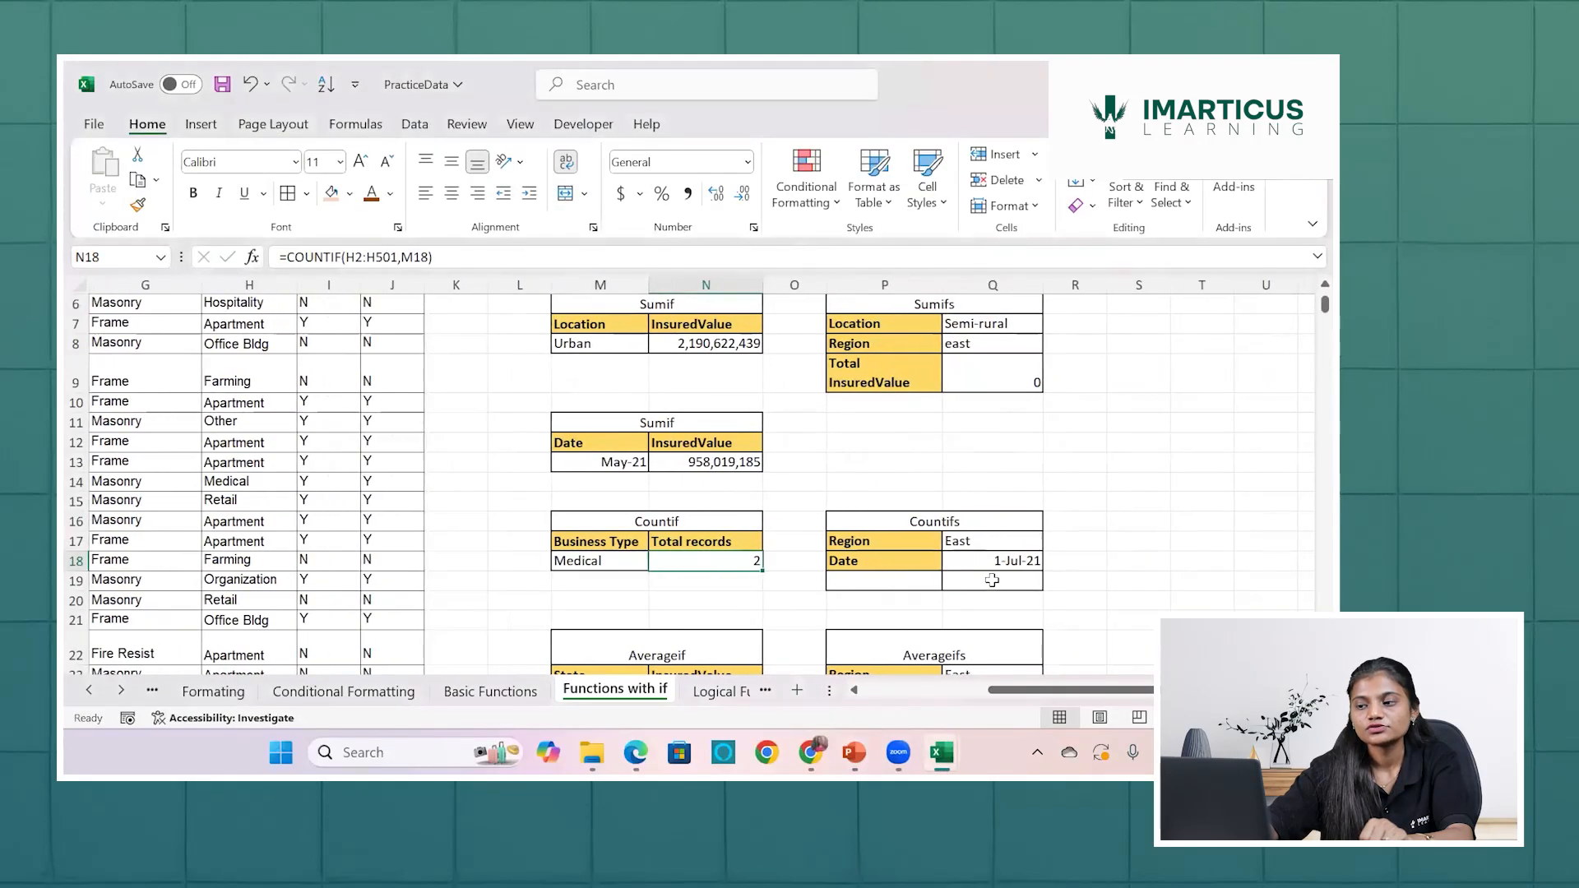
click(991, 580)
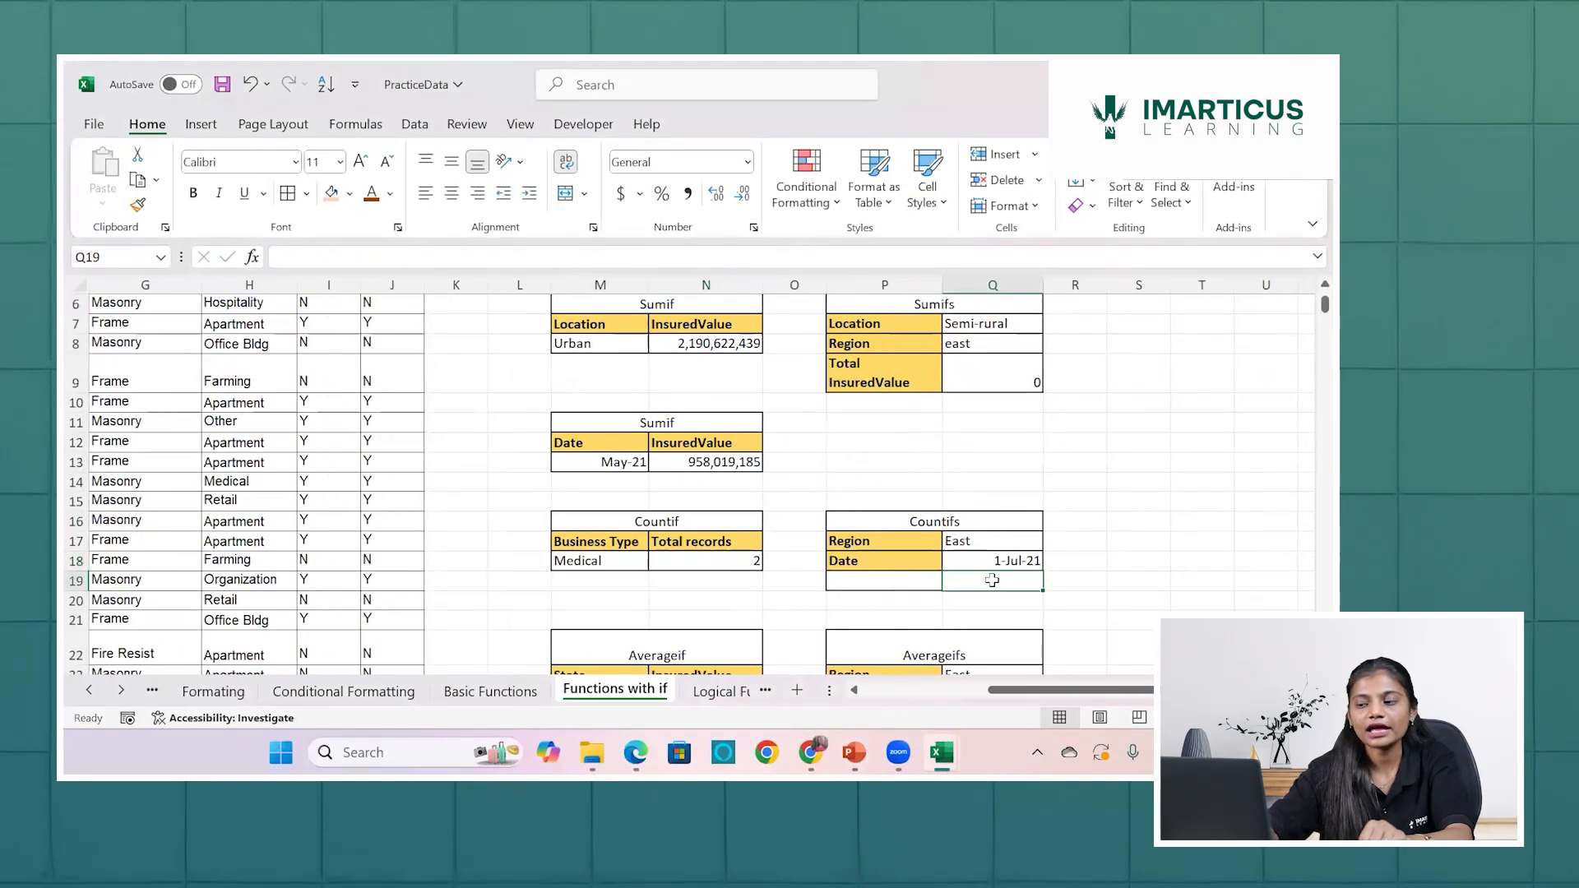
text(=)
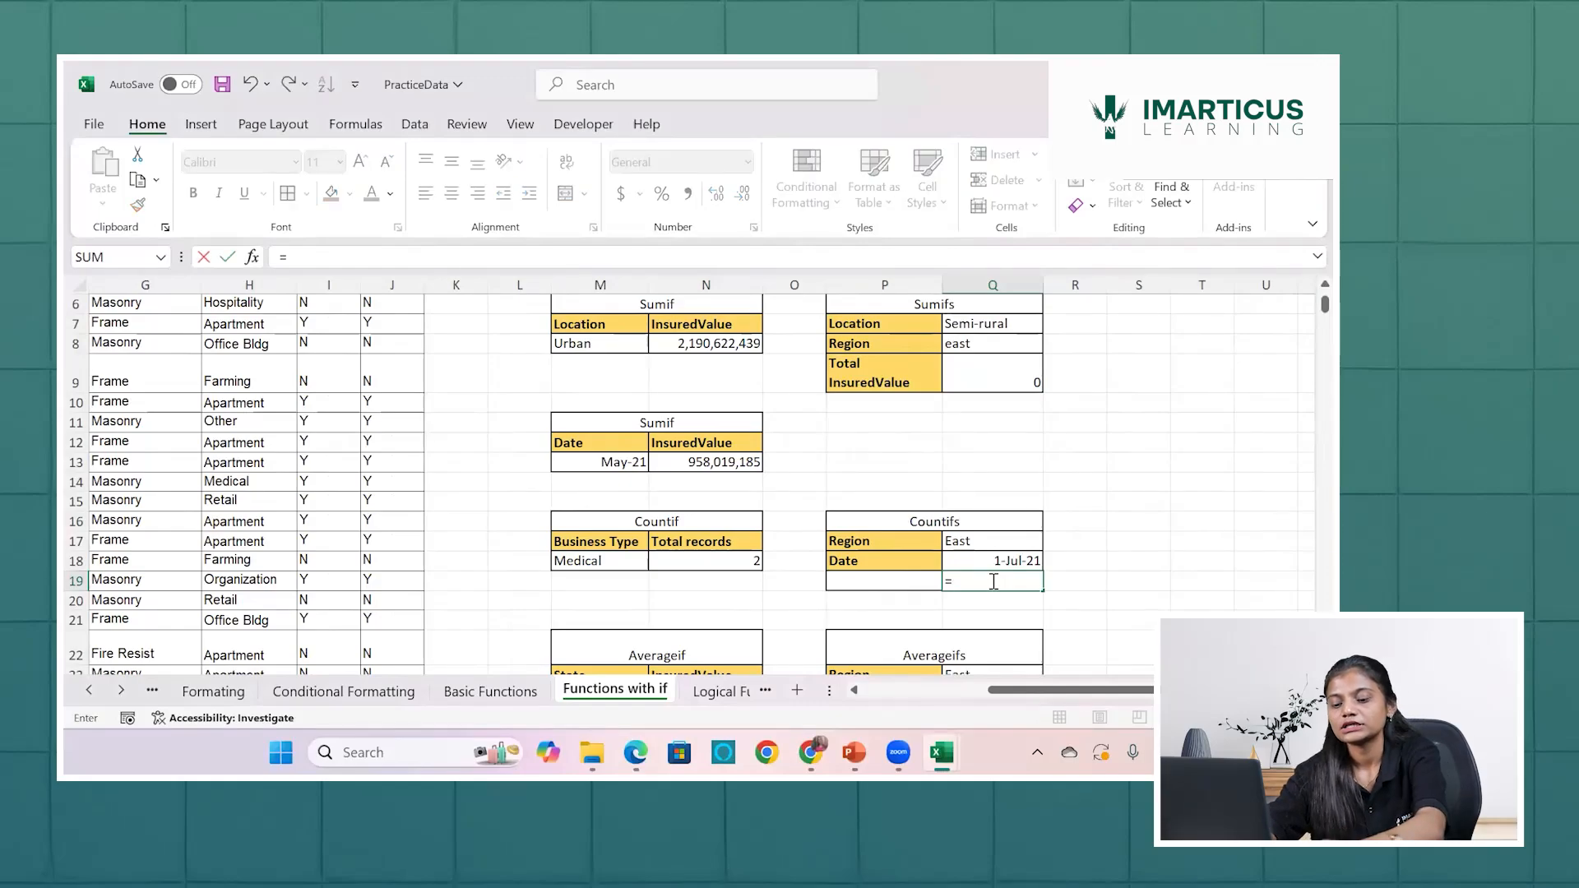
text(coun)
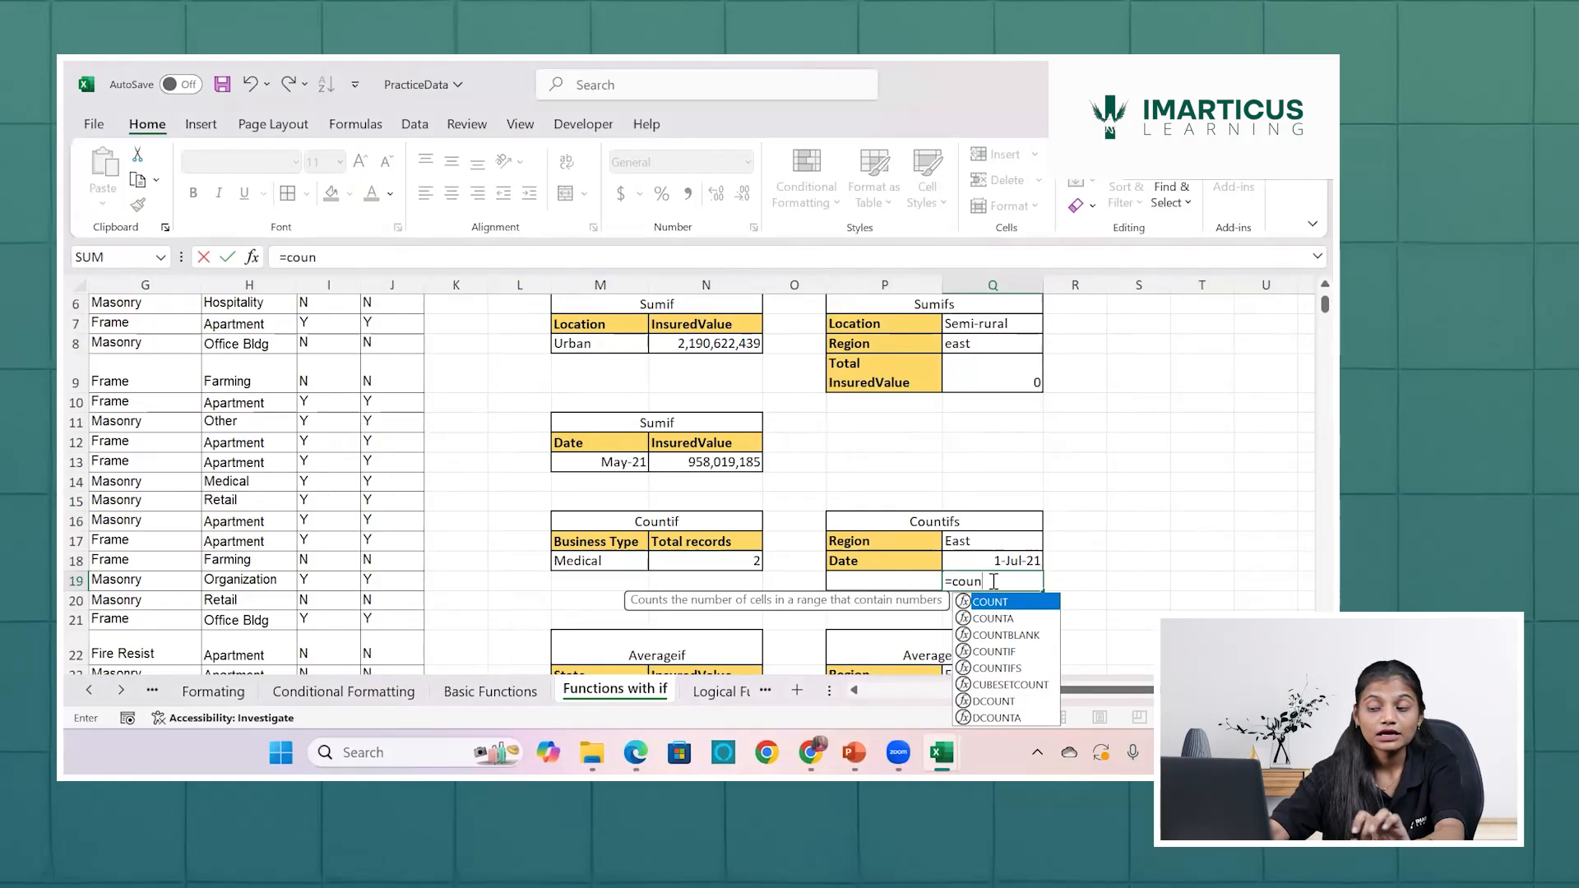
key(Down)
key(Down)
key(Down)
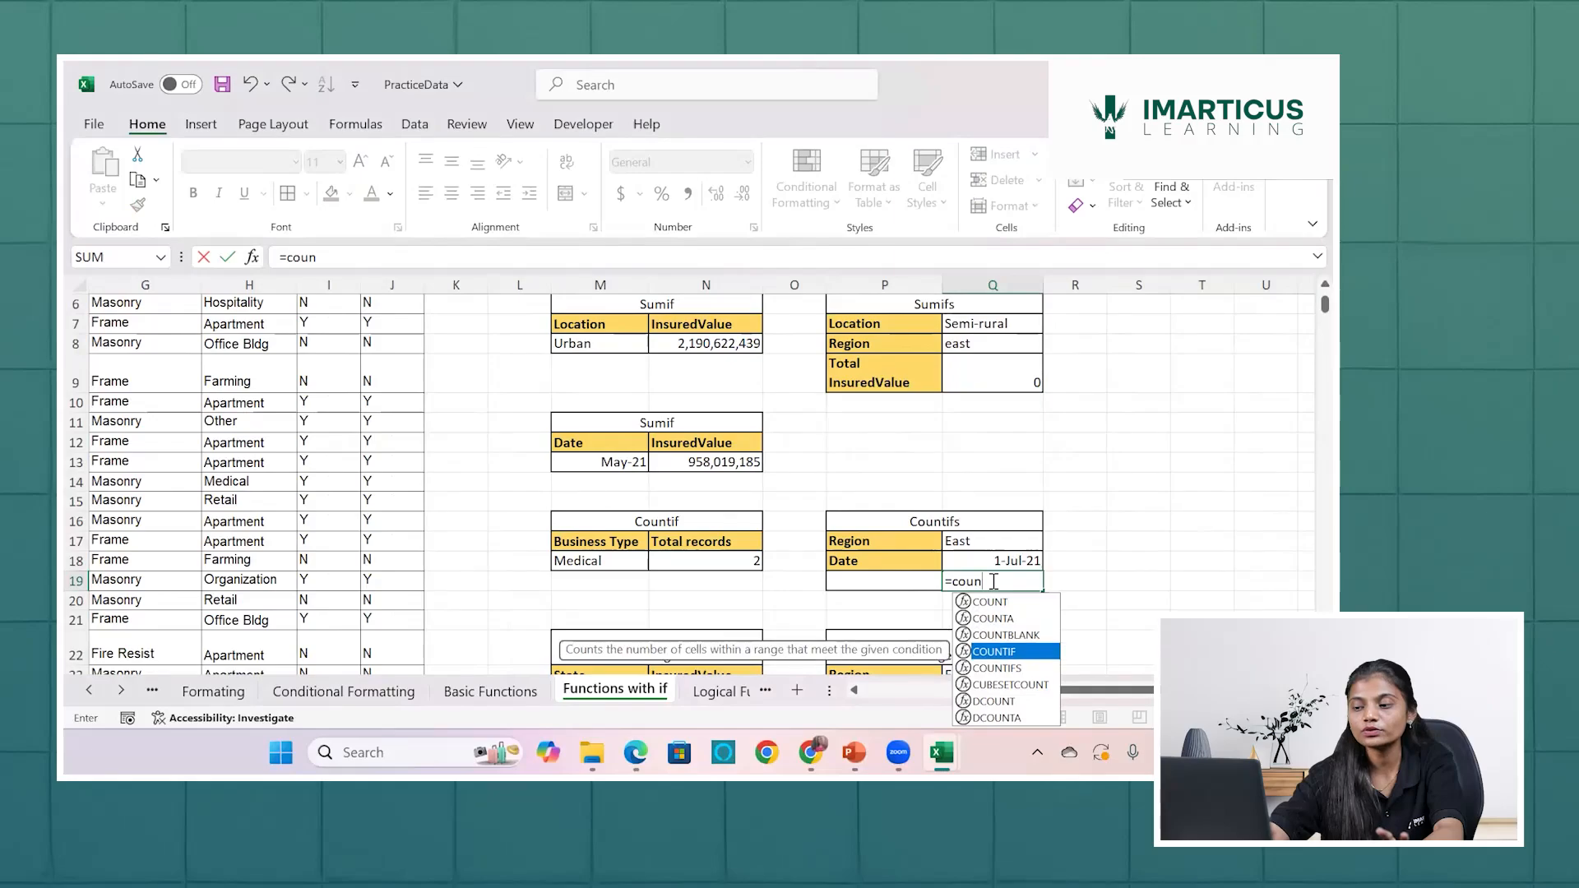
key(Tab)
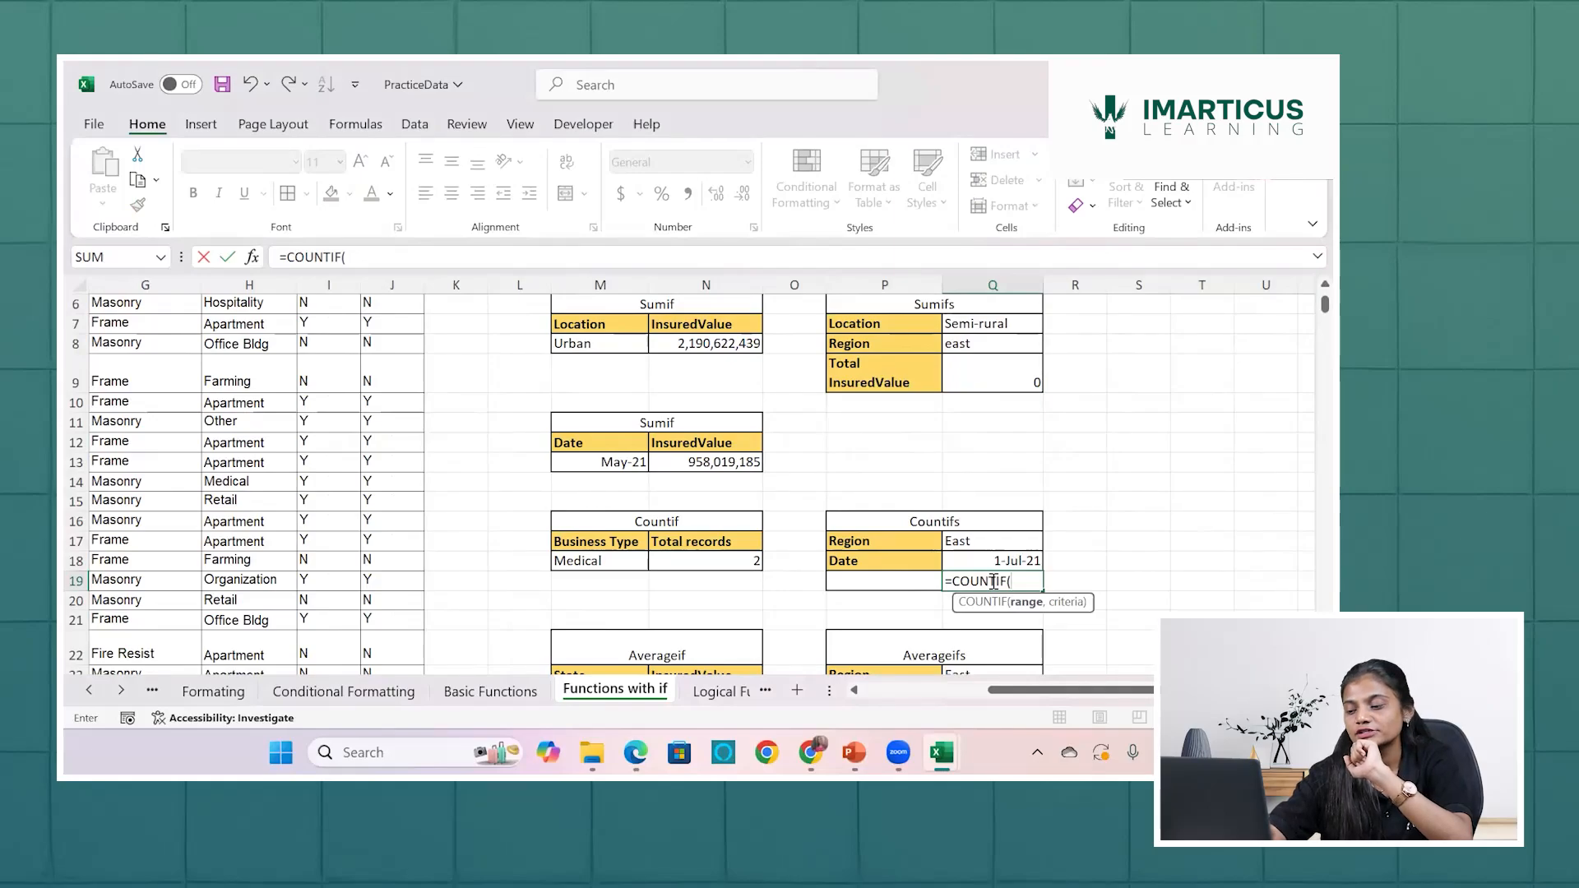
key(BackSpace)
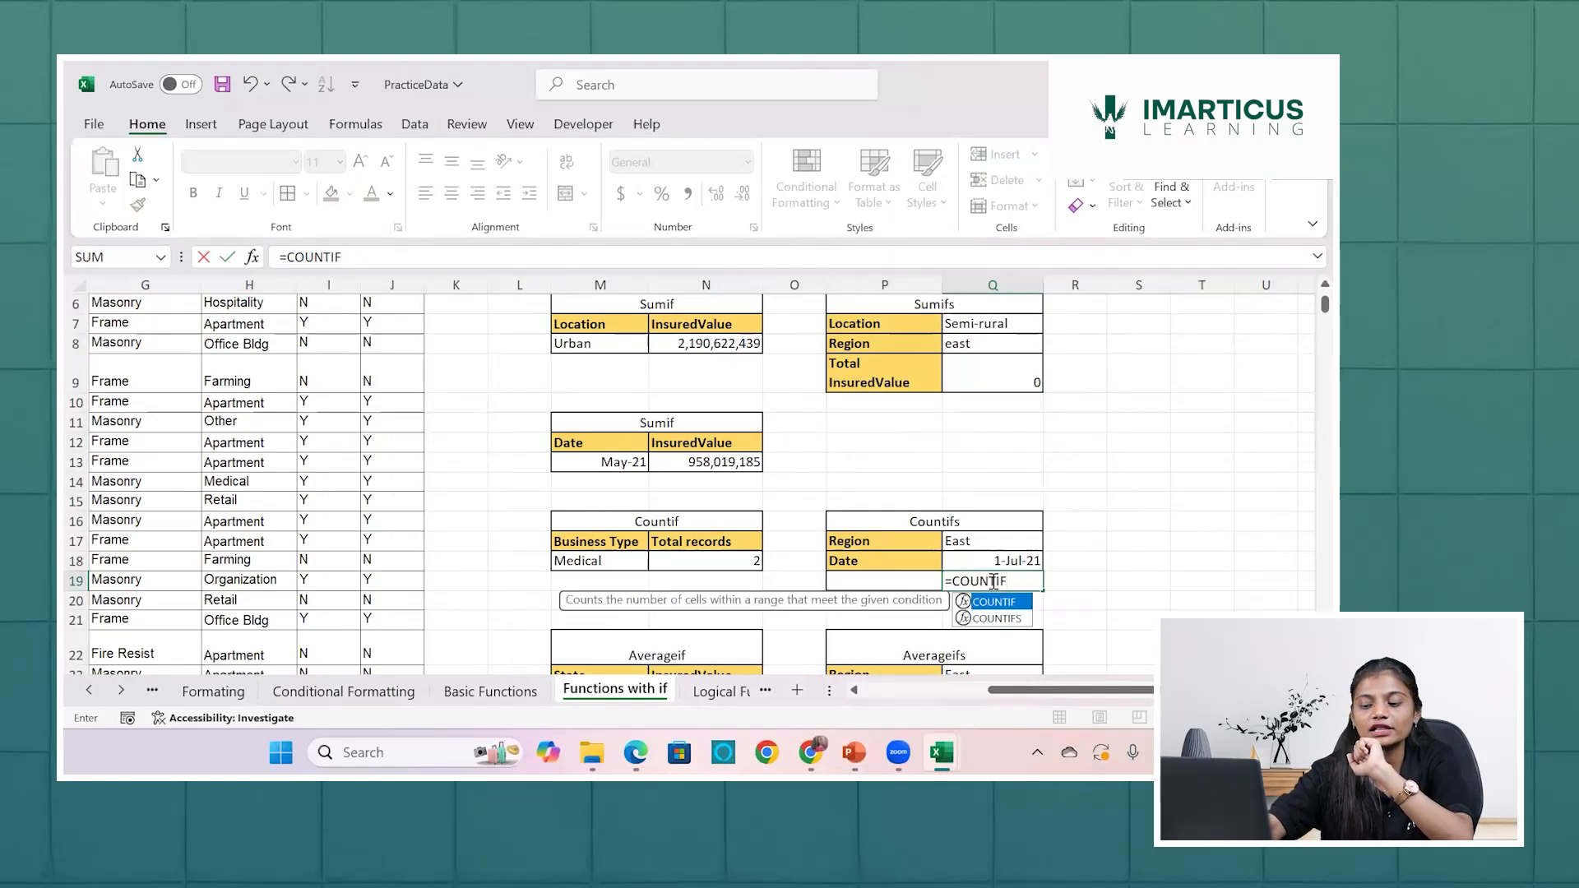
text(s)
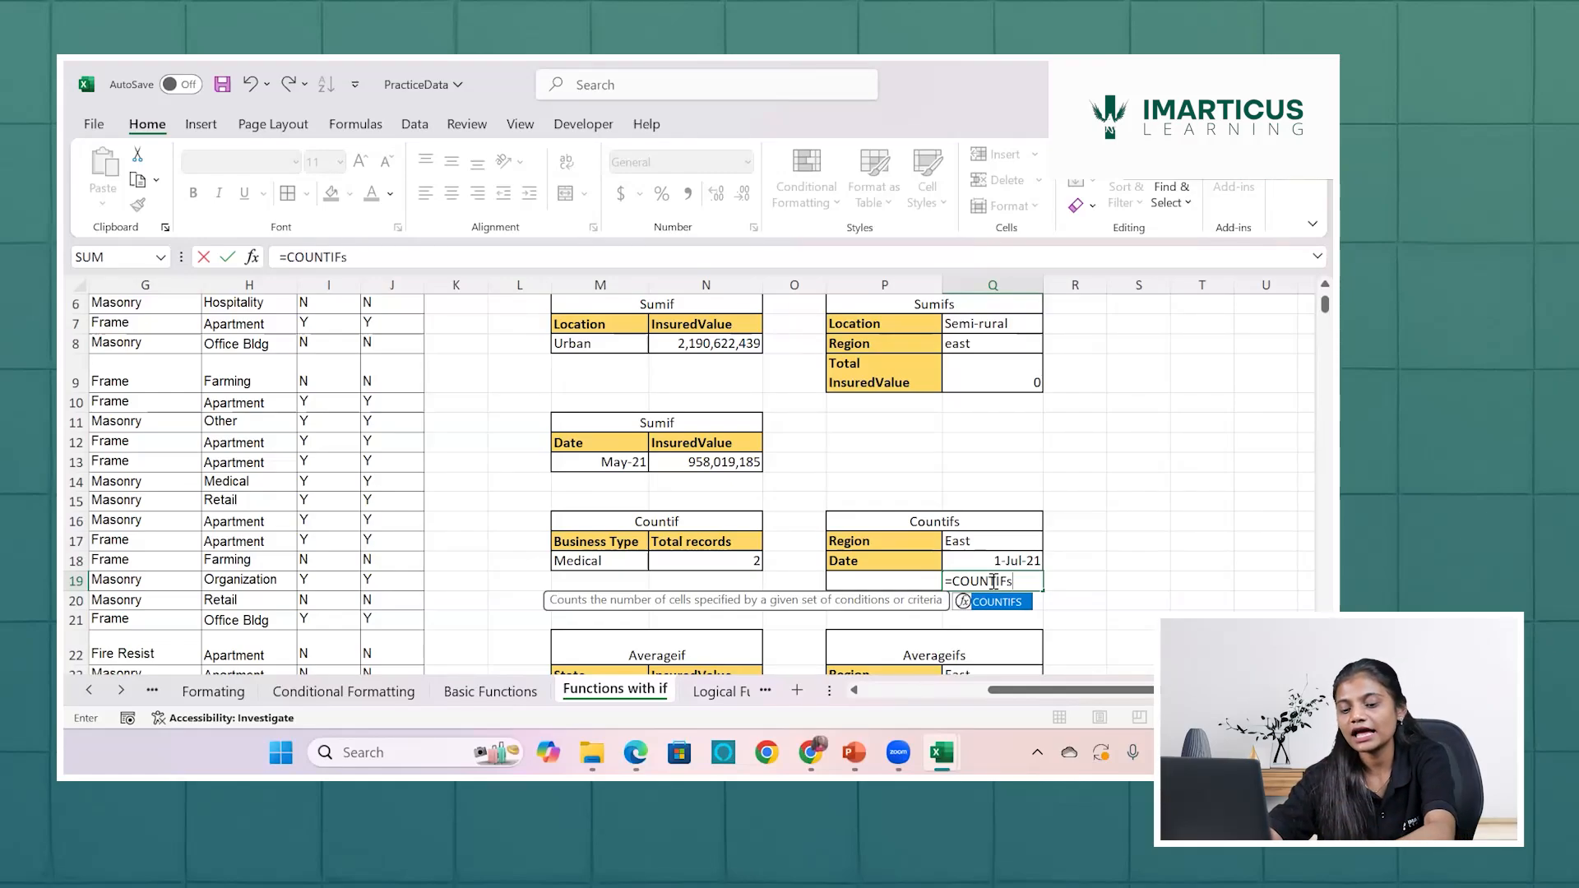
key(Tab)
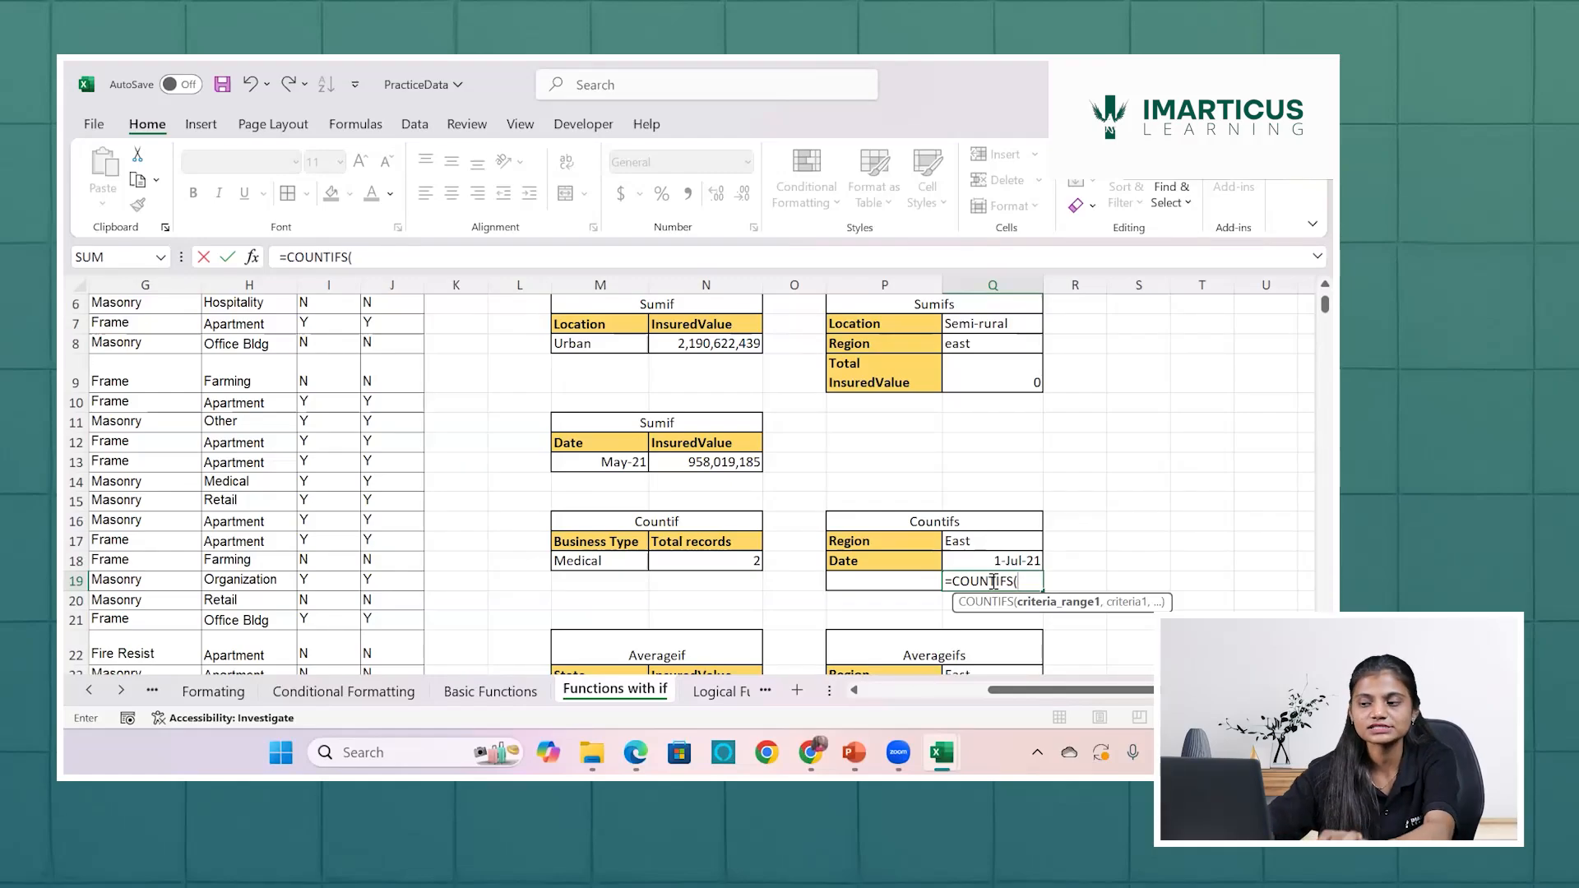
Give the Q19 COUNTIFS formula the Region range E2:E501 with the criterion "East" and enter it.
scroll(680, 527, left, 6)
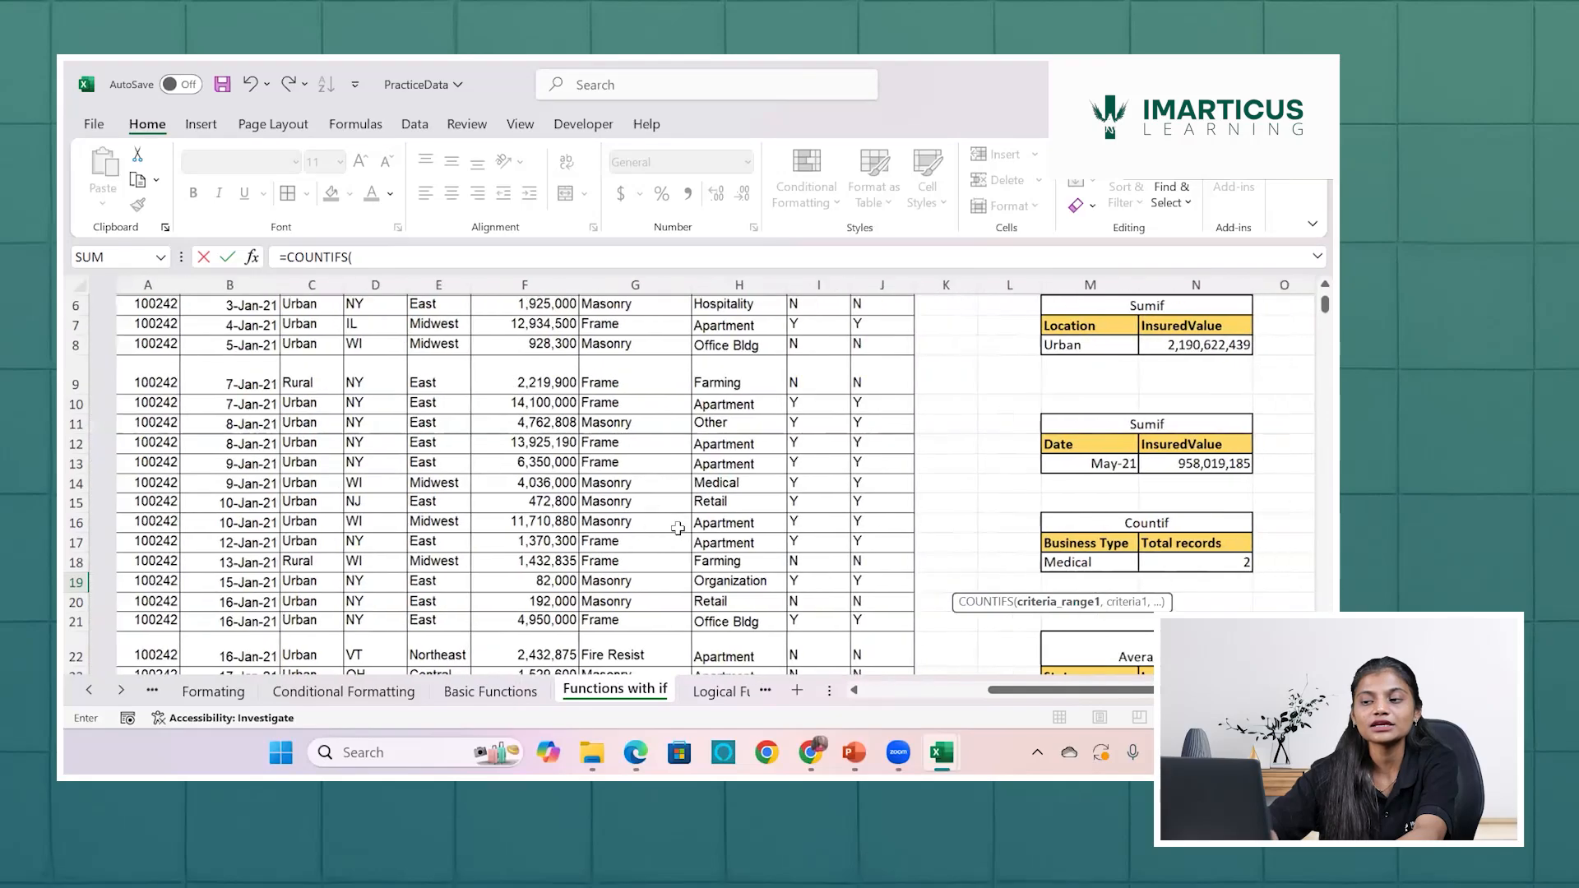
scroll(419, 331, up, 2)
click(417, 322)
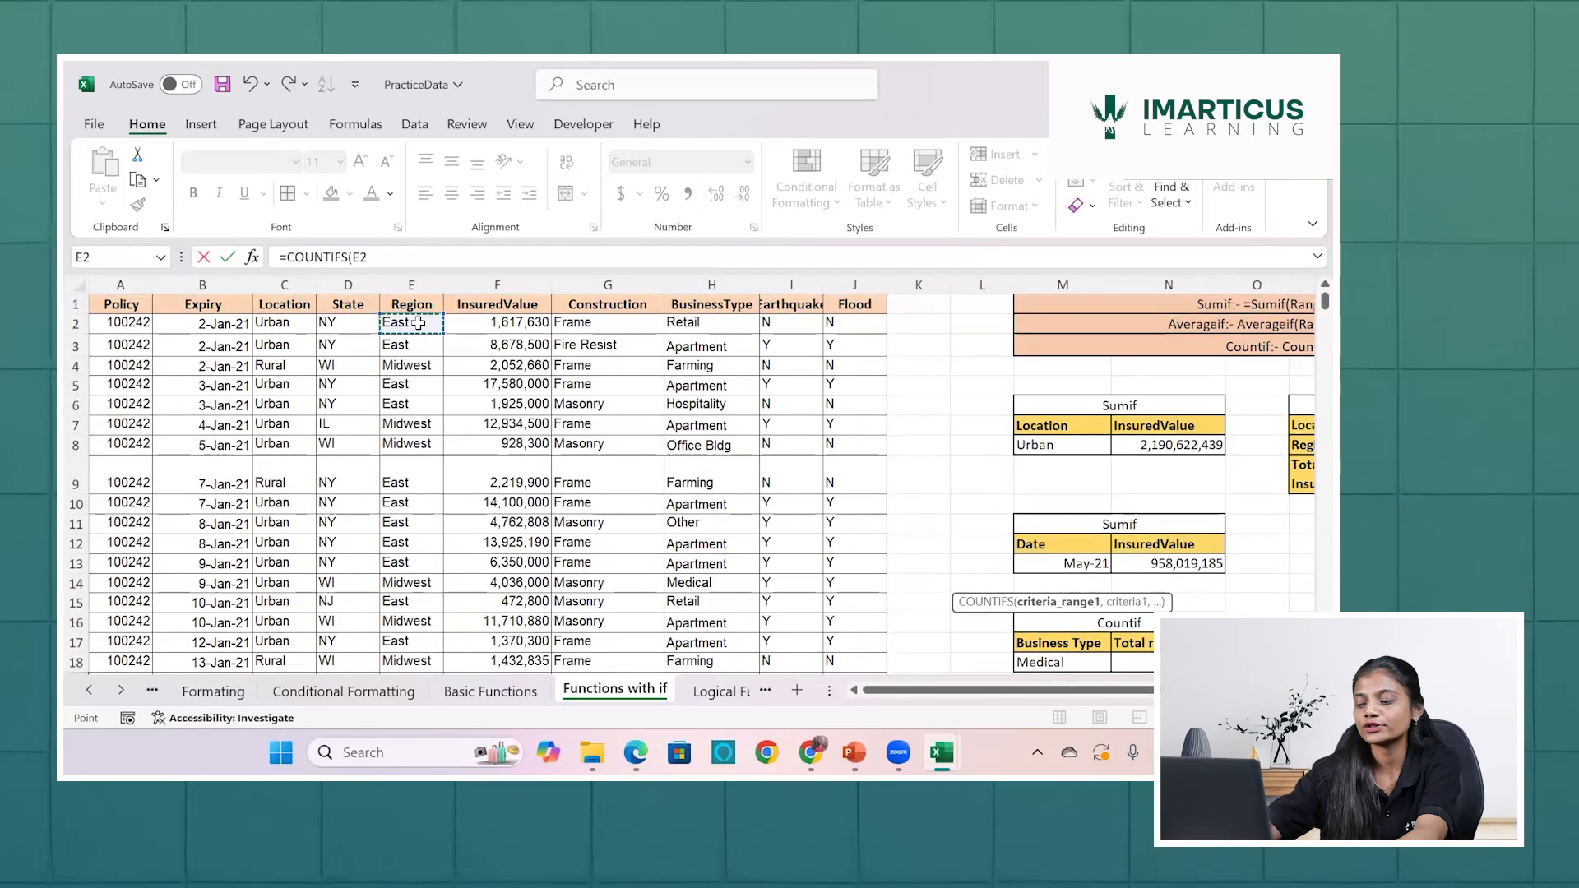
key(ctrl+shift+Down)
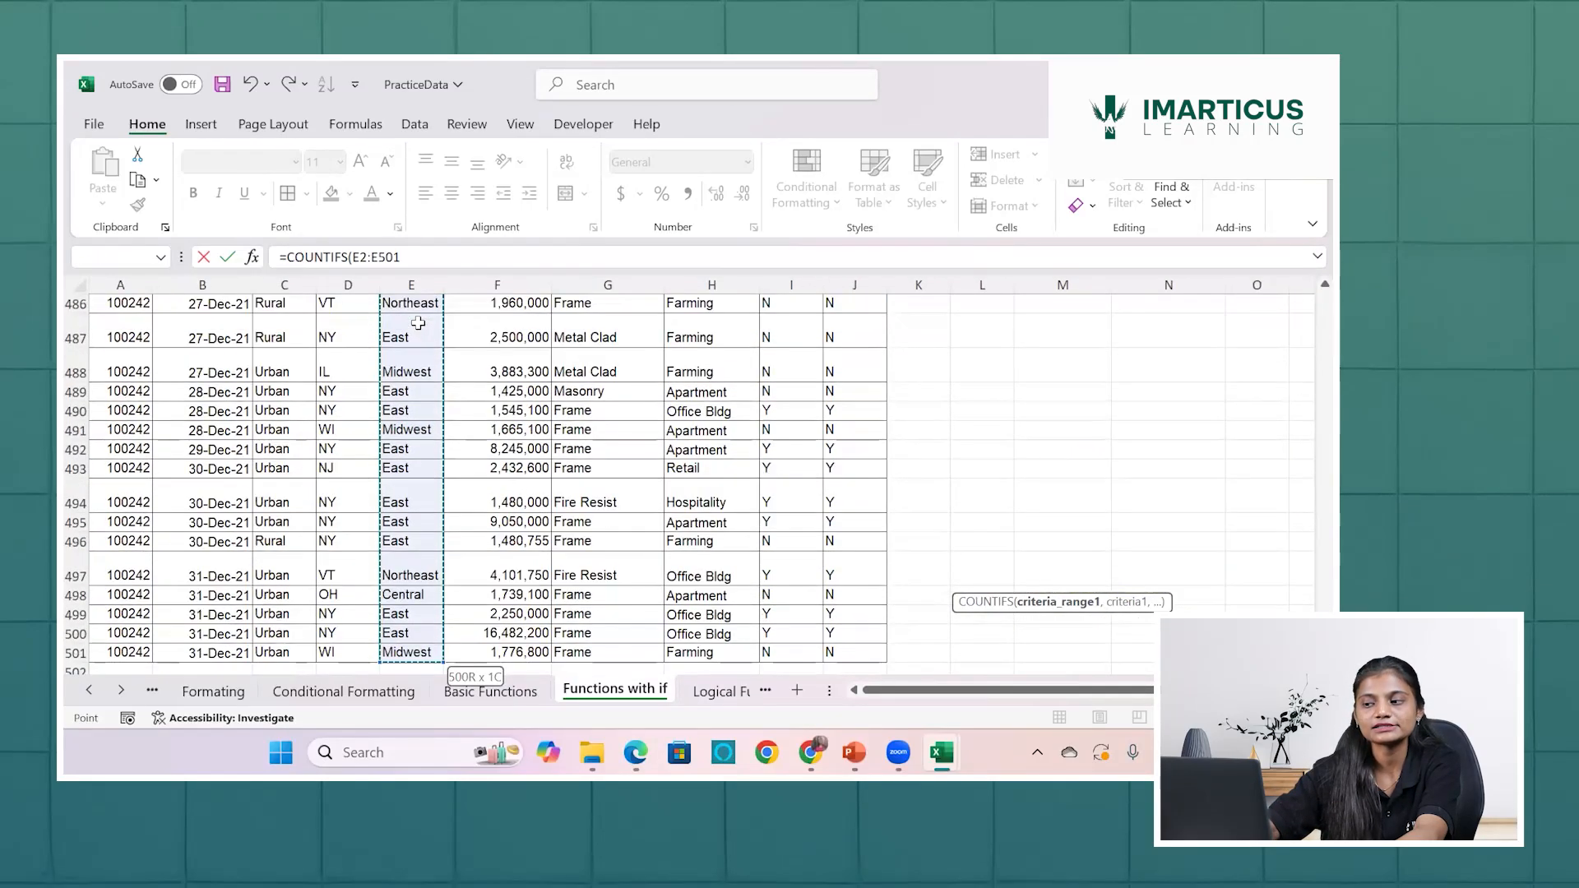
text(,)
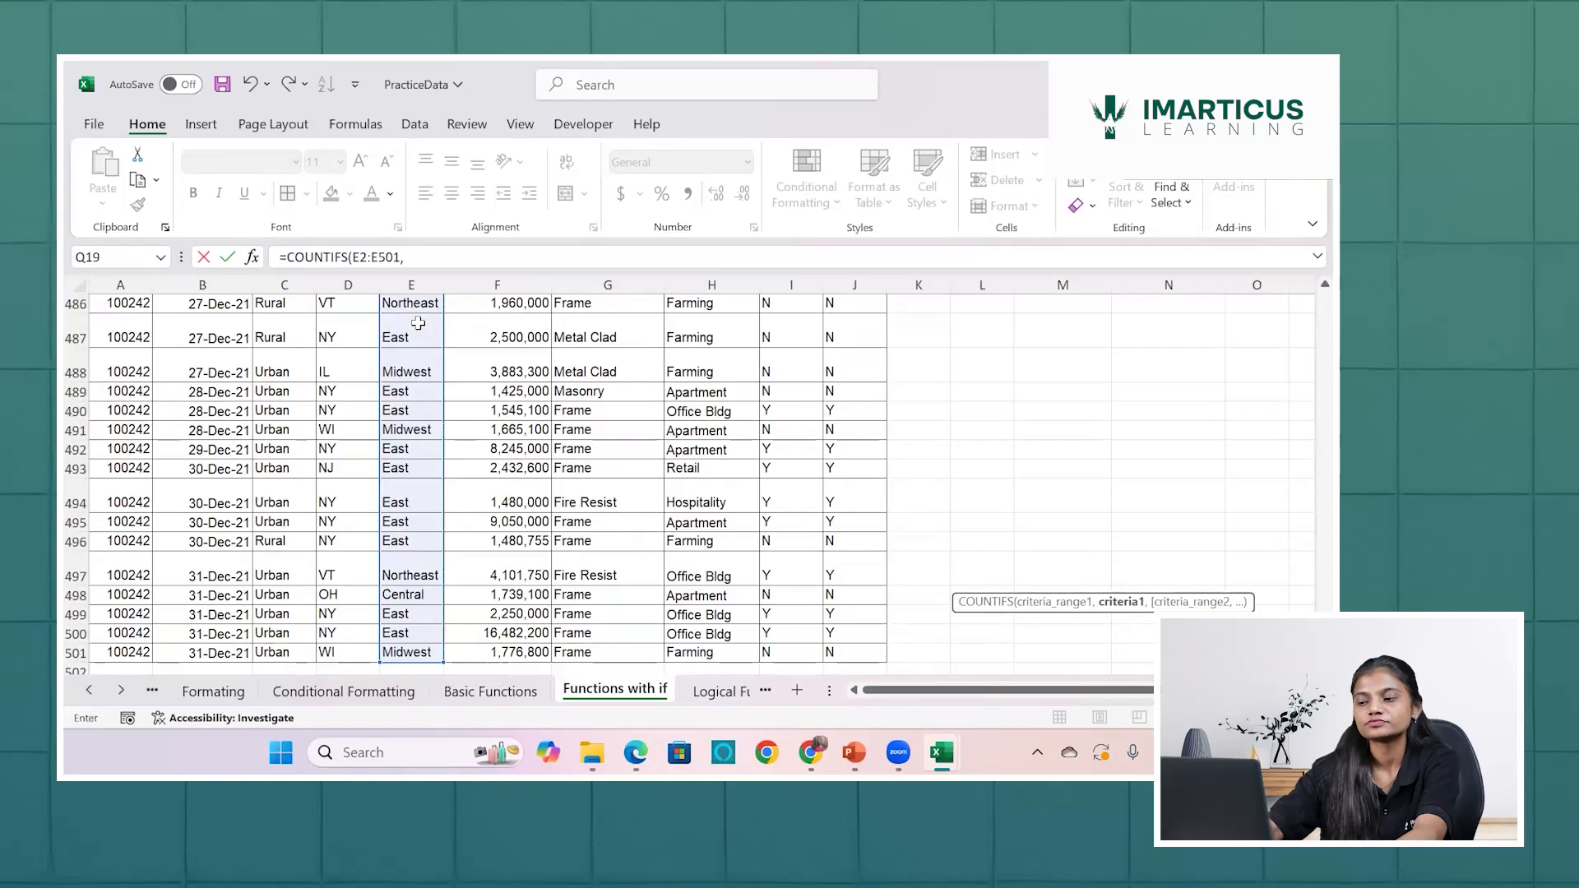
text("E)
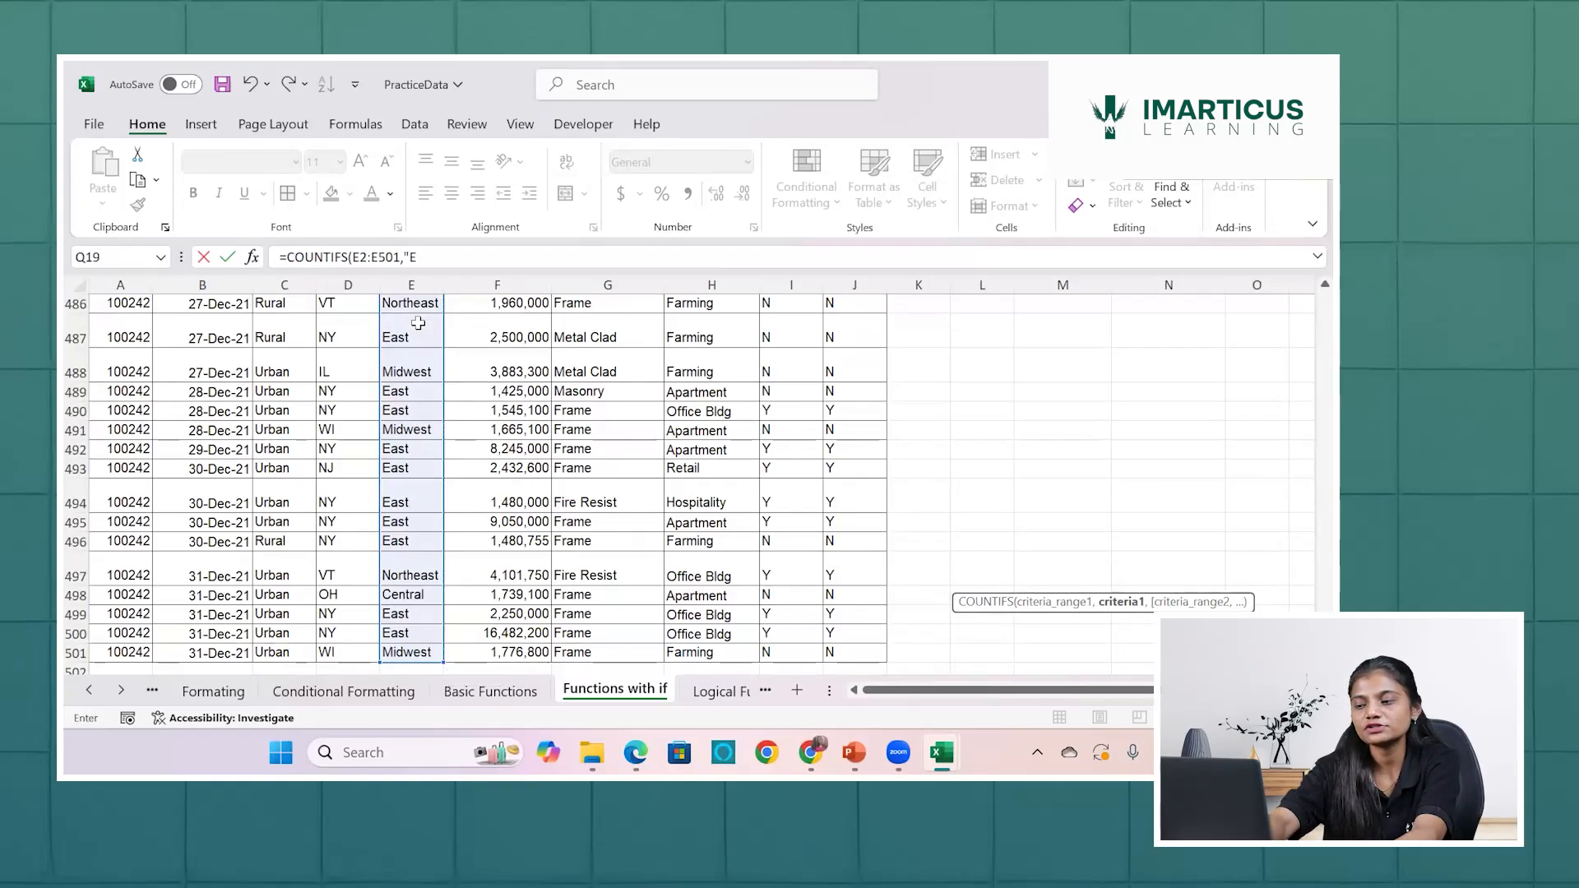
text(as)
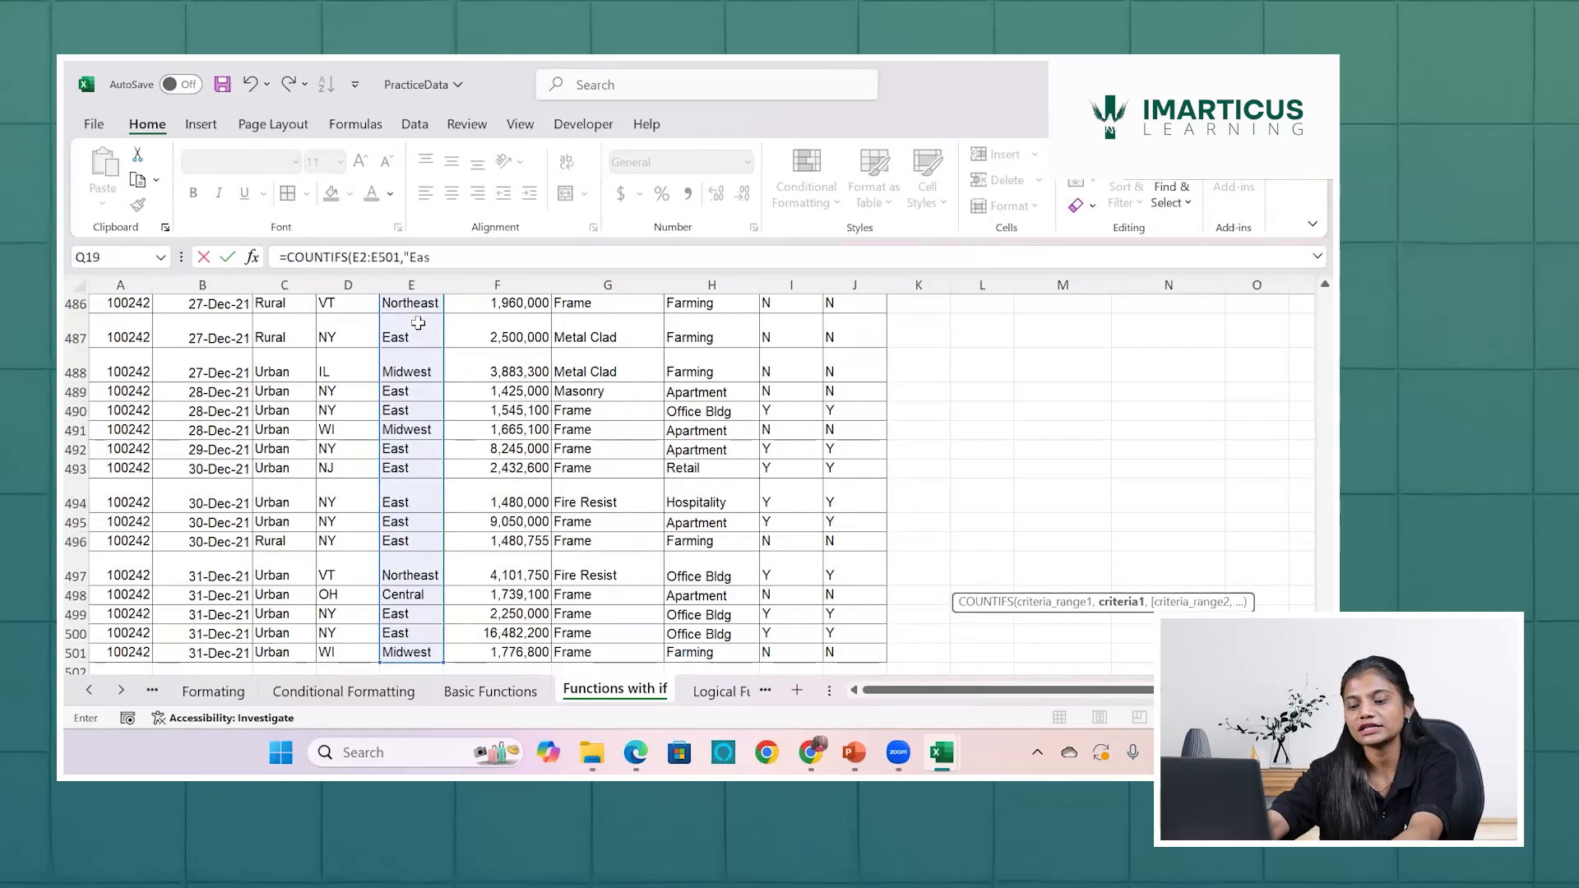
text(t")
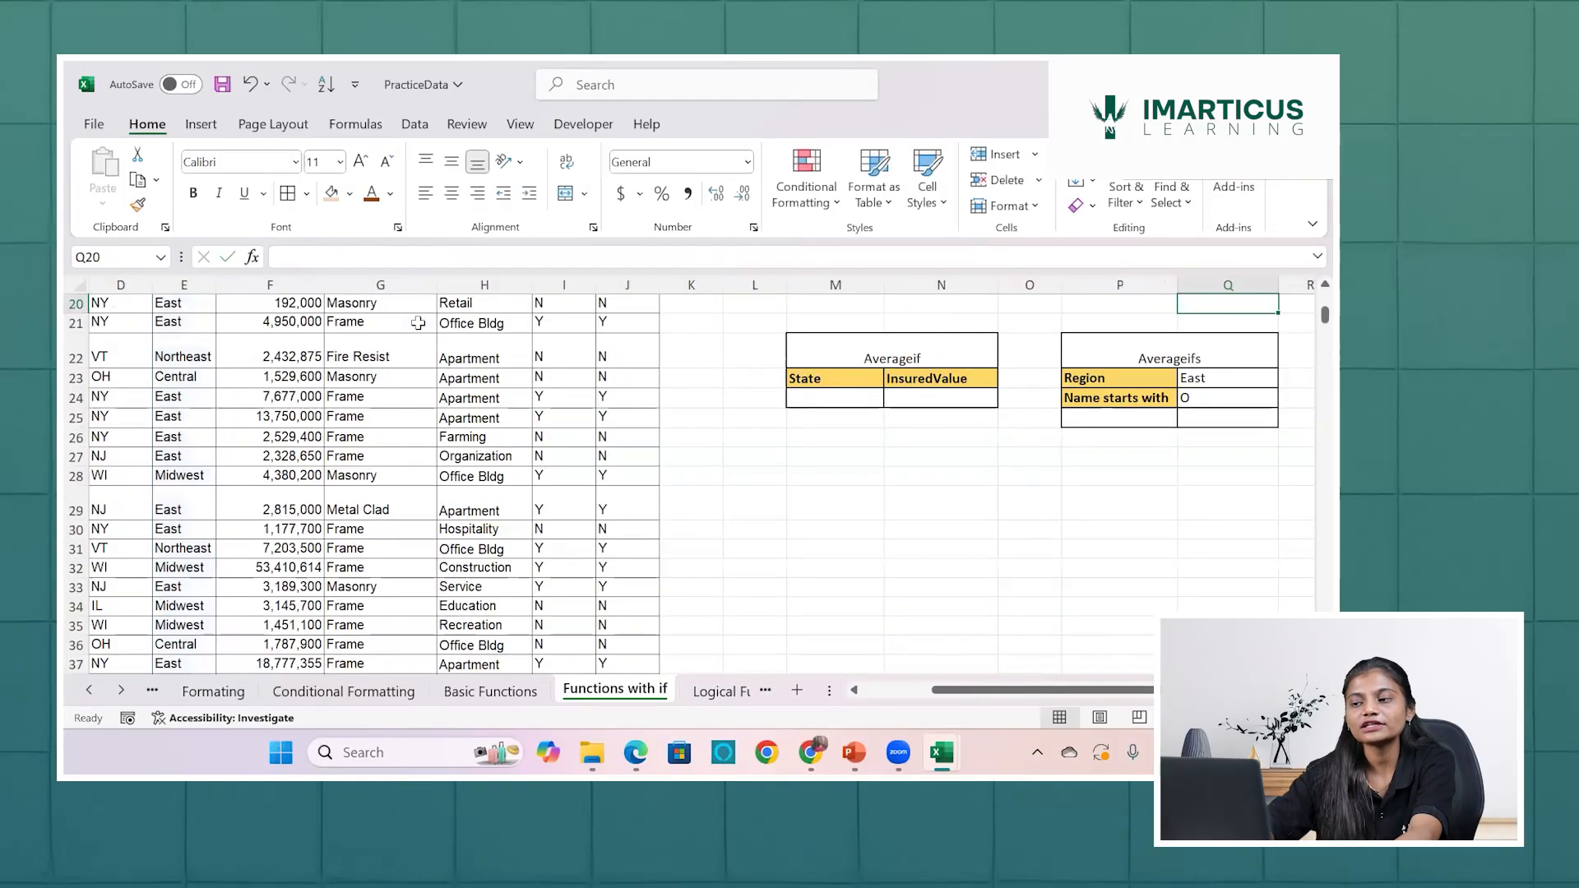
key(Return)
Clear cell Q19 in the Countifs table and start a new COUNTIFS formula there.
scroll(650, 399, right, 4)
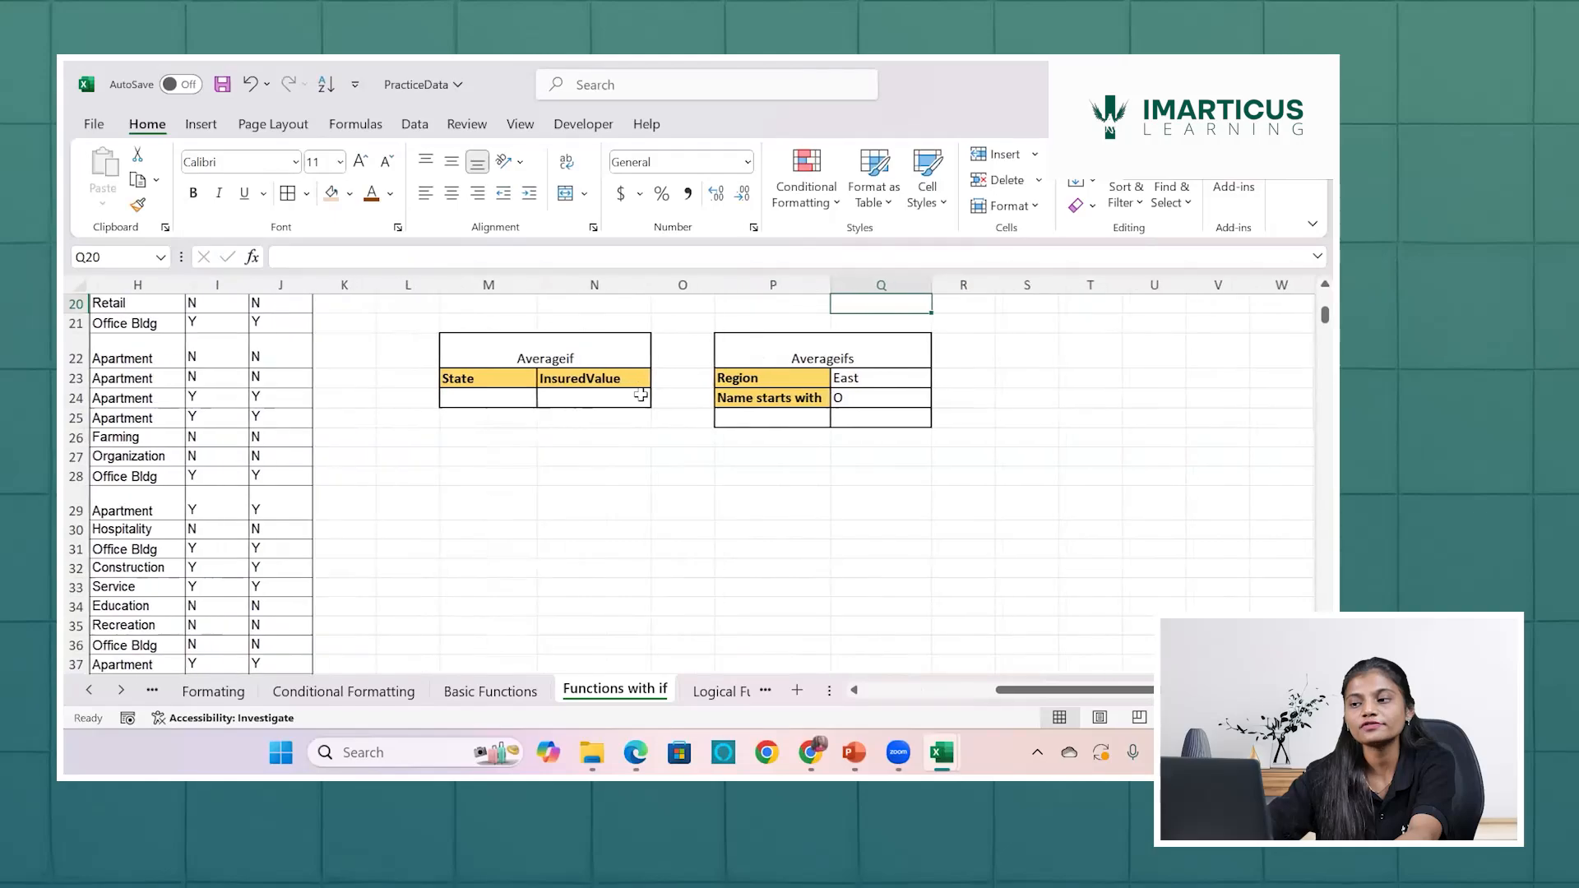
scroll(718, 413, up, 4)
click(888, 521)
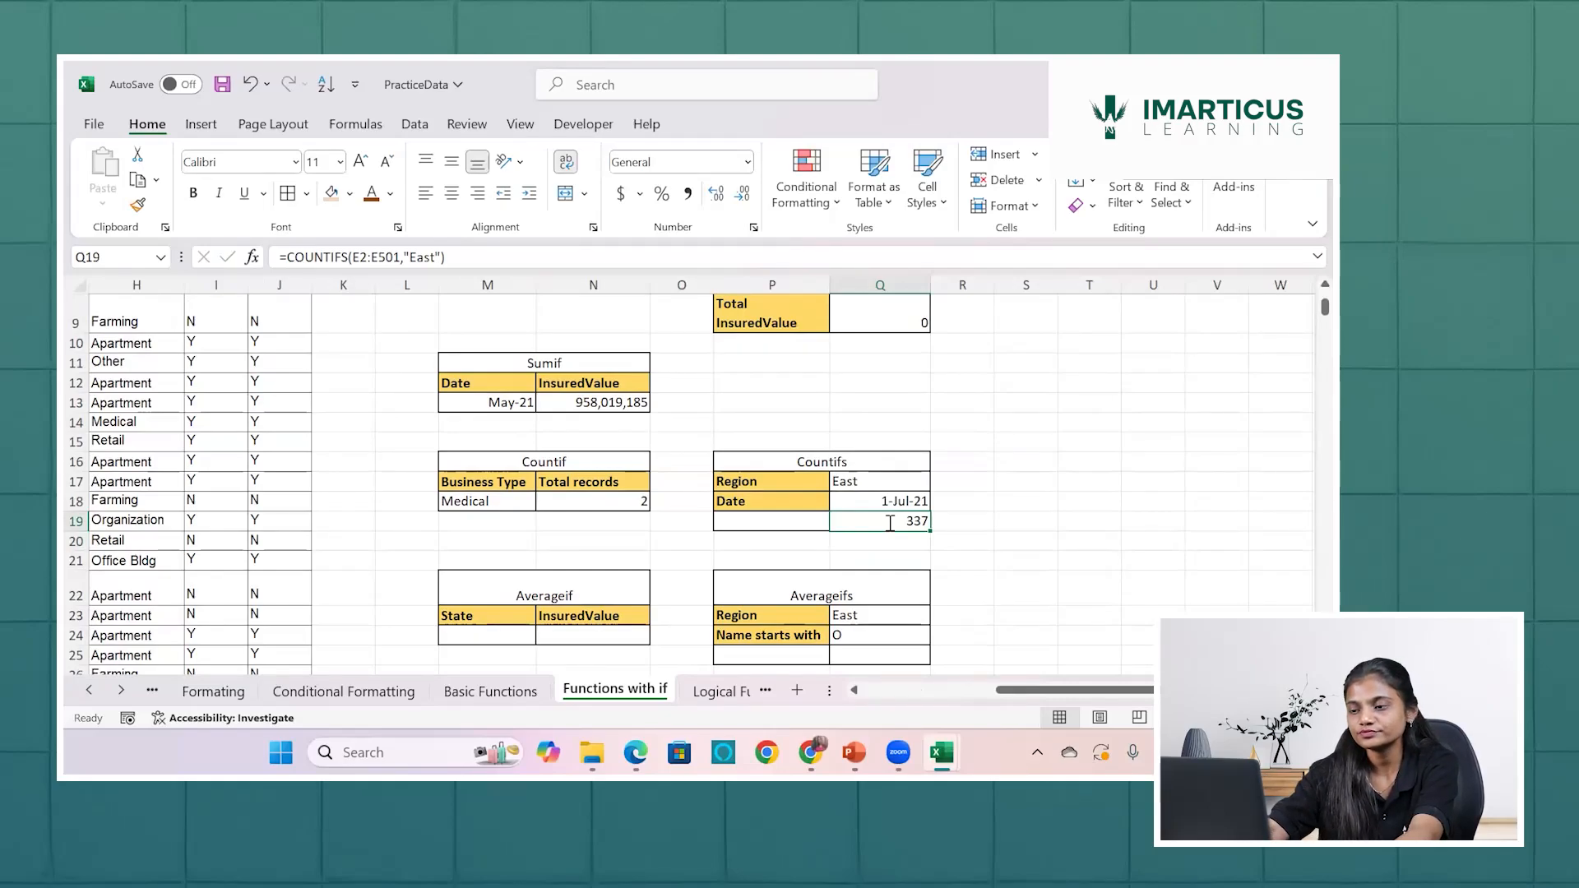
key(BackSpace)
text(=c)
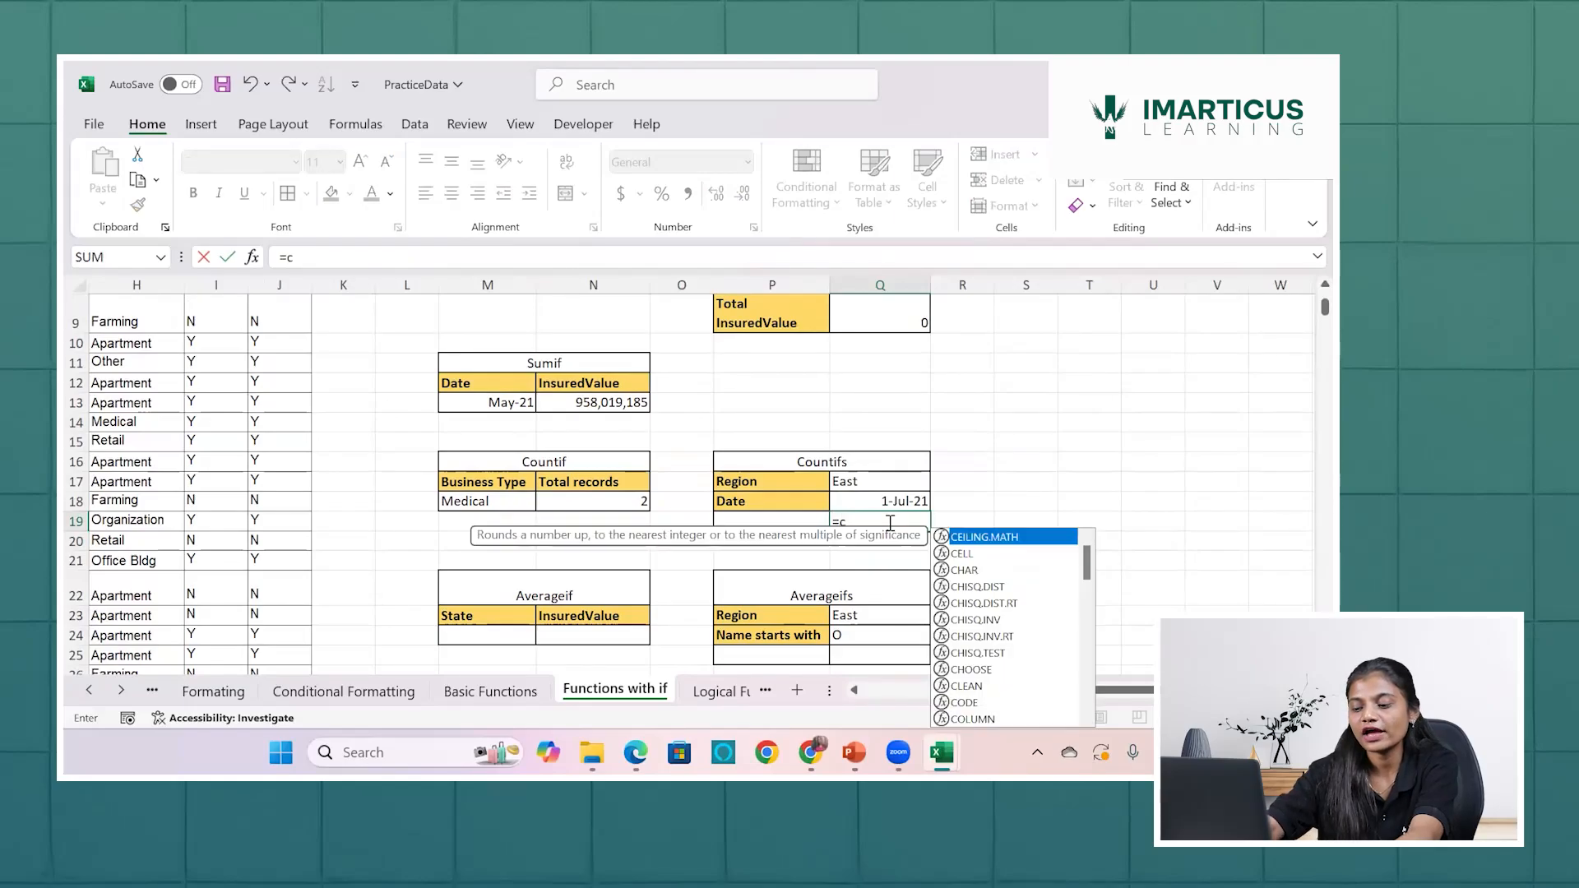
text(ounti)
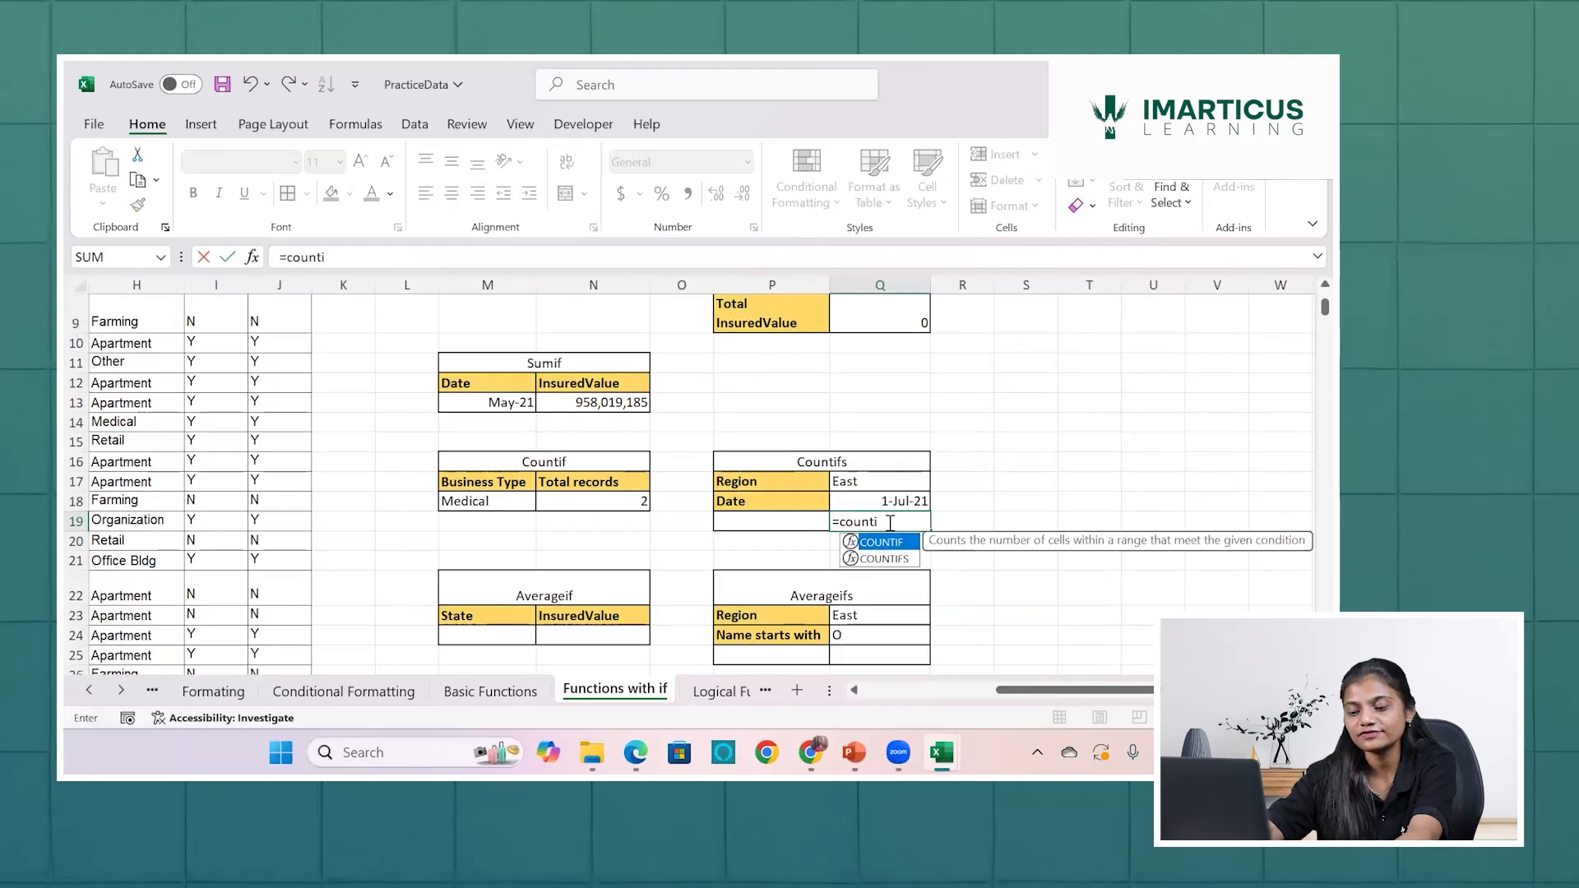
text(fs)
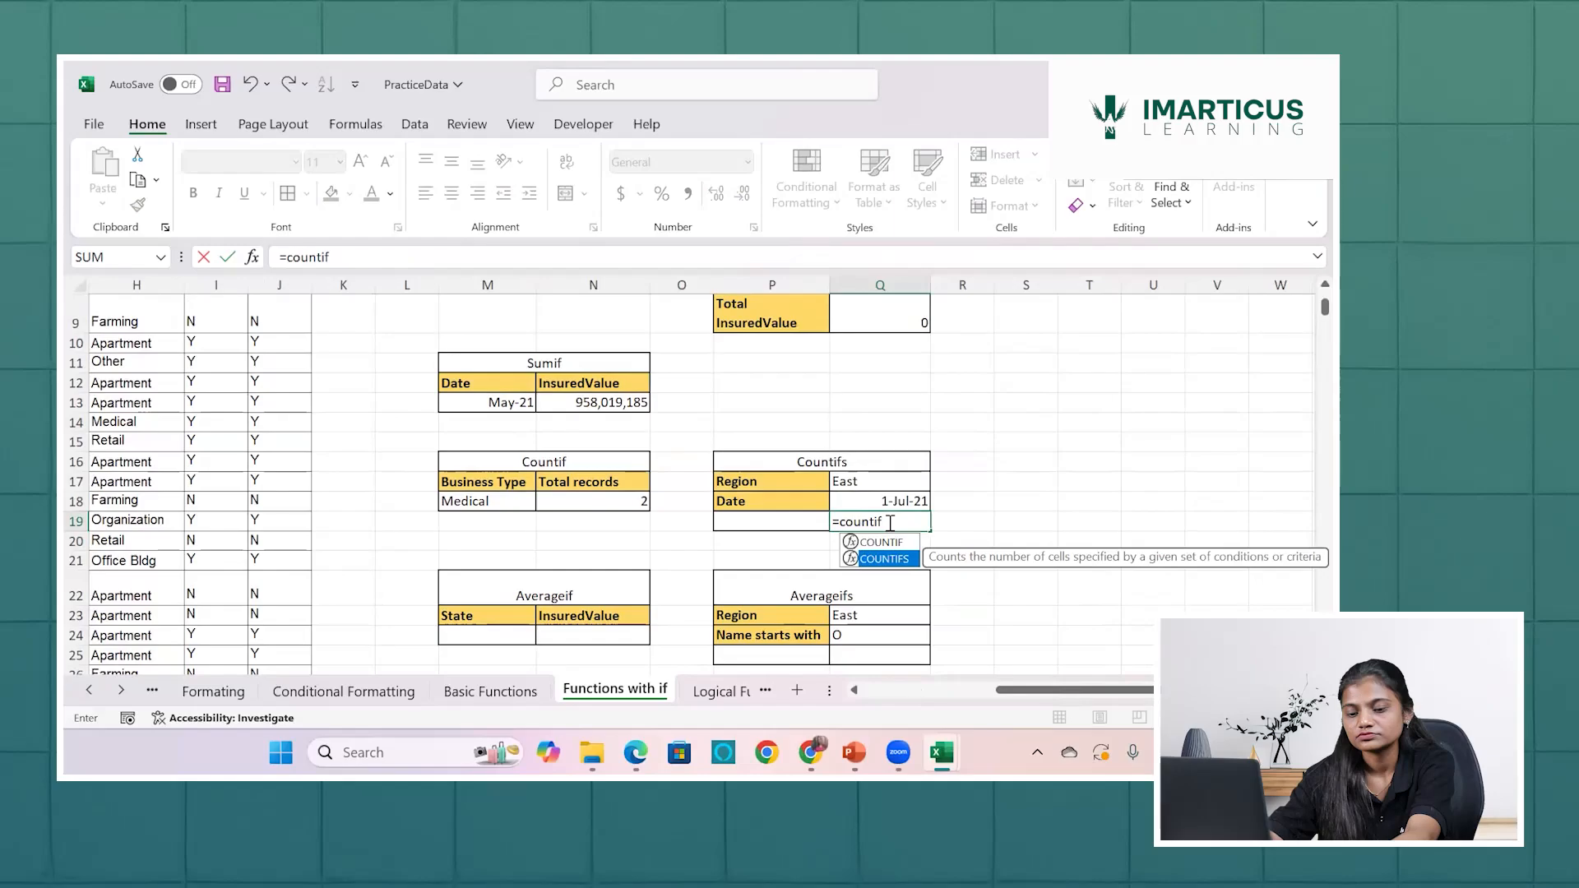
key(Tab)
Use the Region range E2:E501 with the criterion "East" as the first condition of the Q19 COUNTIFS formula.
scroll(560, 473, left, 5)
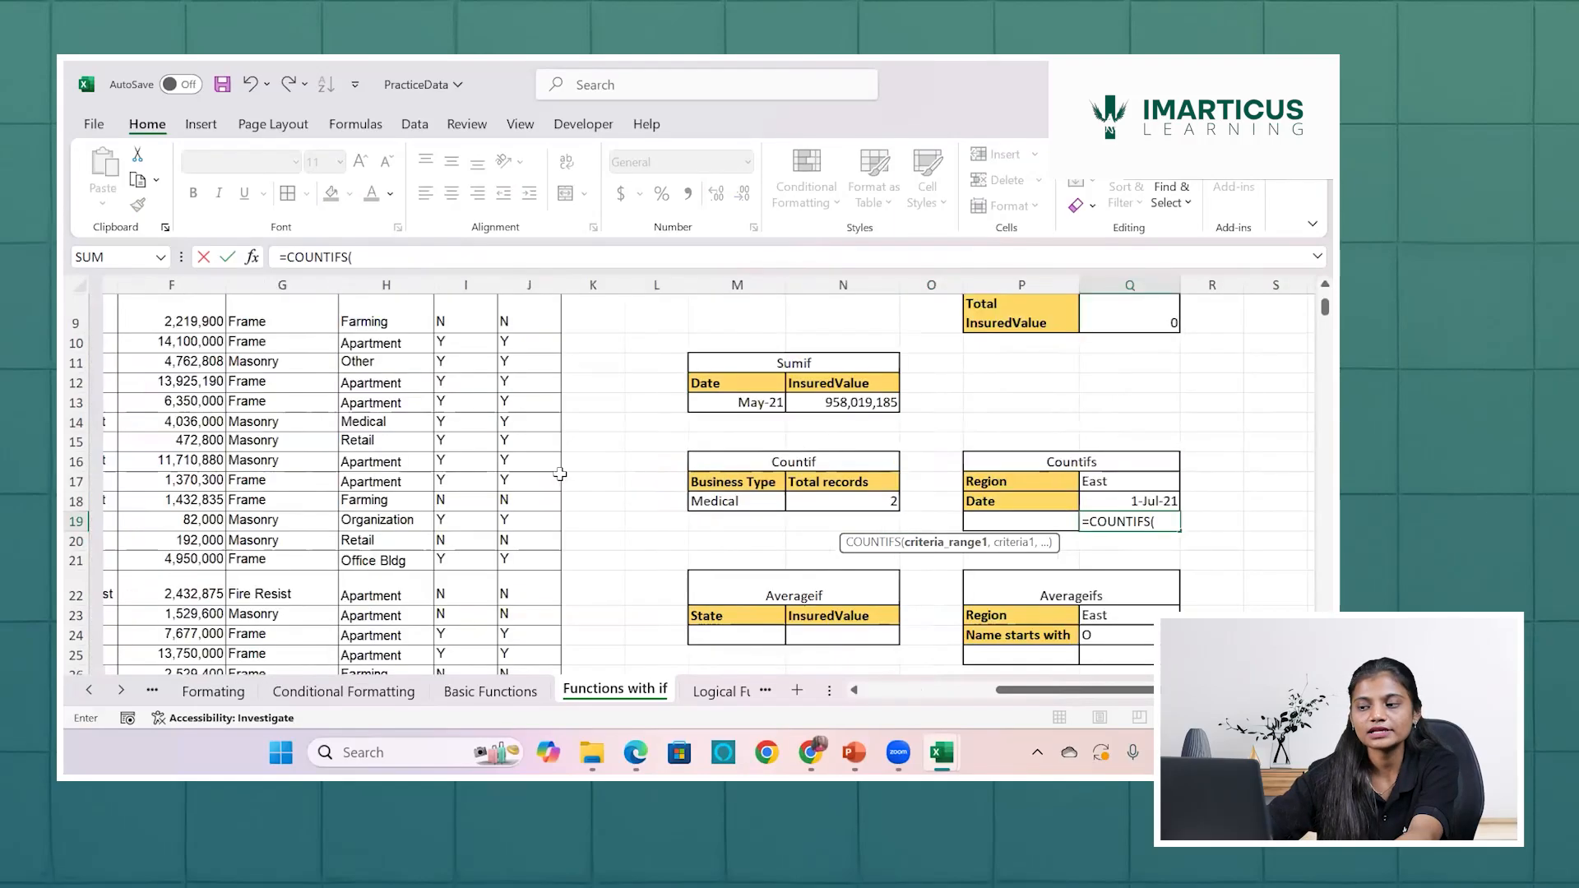
scroll(493, 411, up, 3)
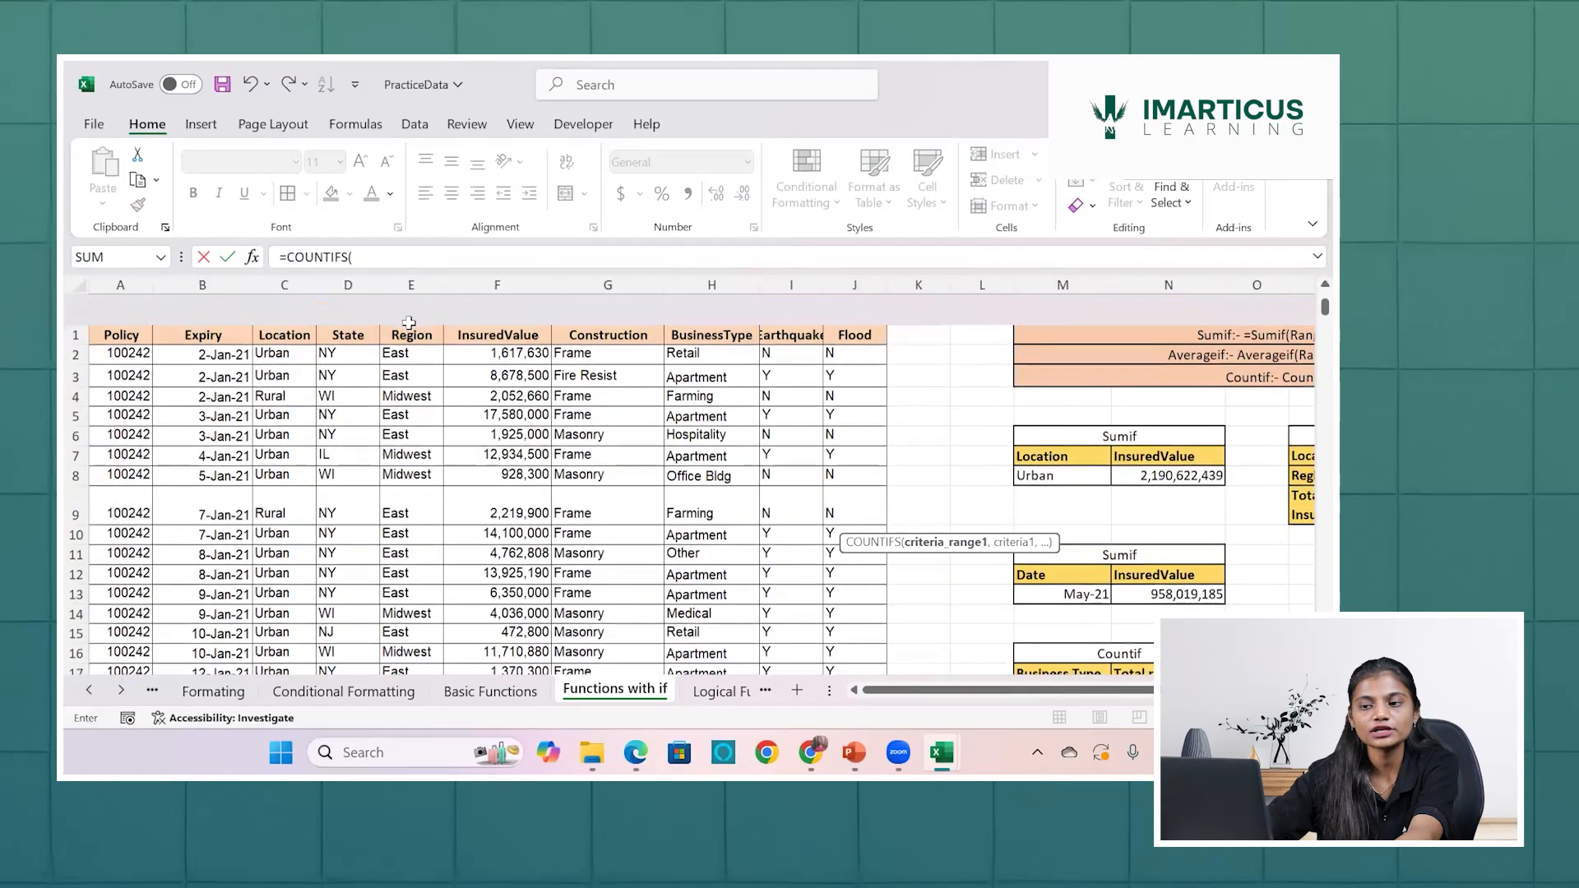
click(409, 322)
key(ctrl+shift+Down)
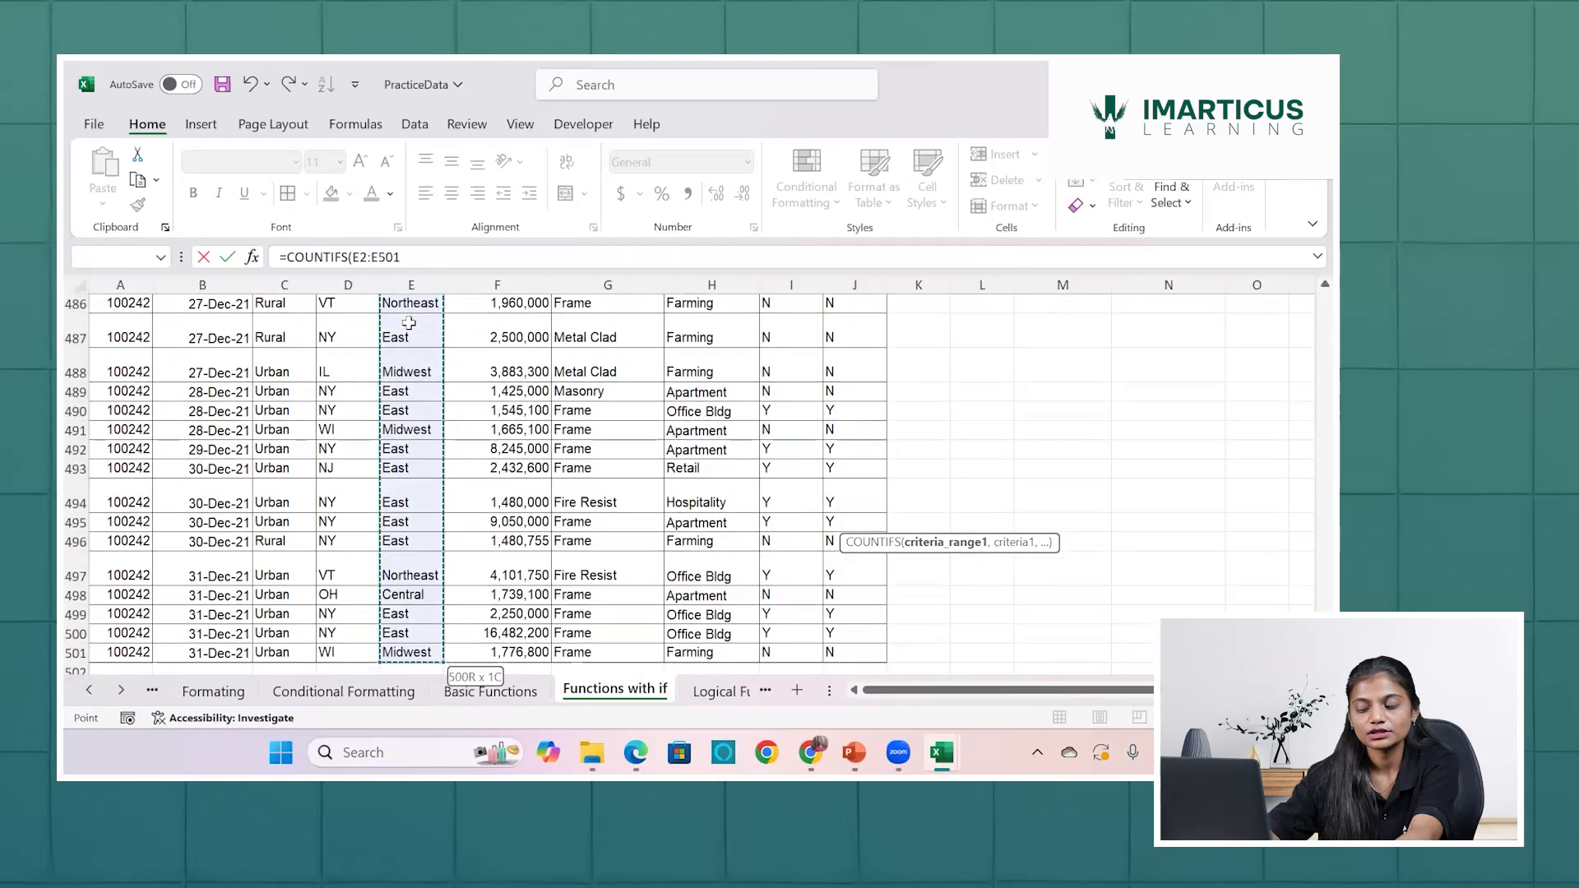
text(,)
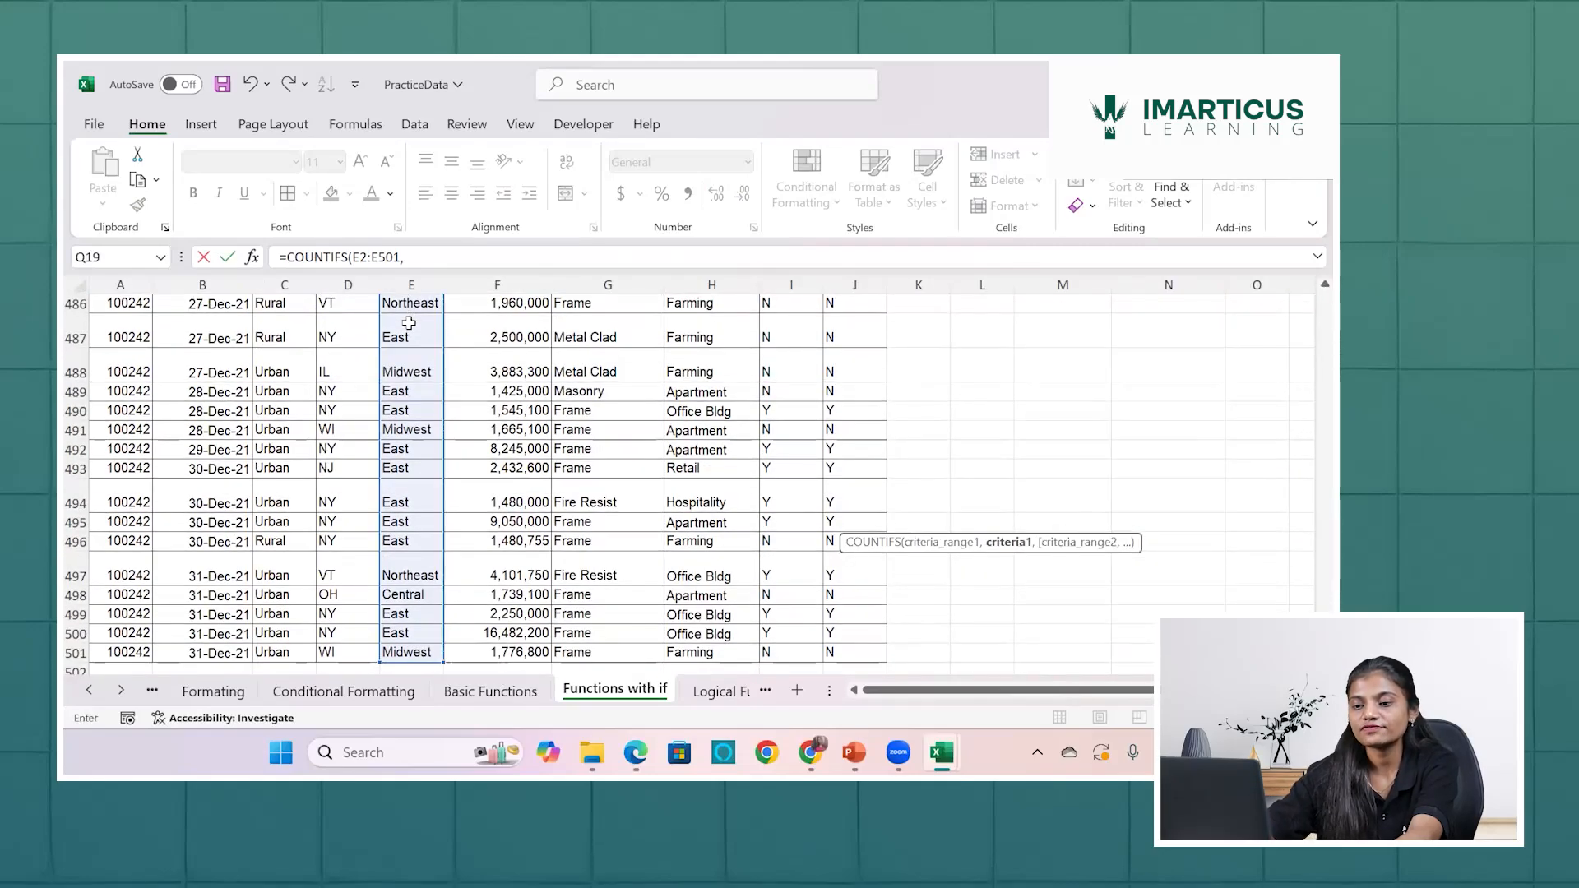
text("Eas)
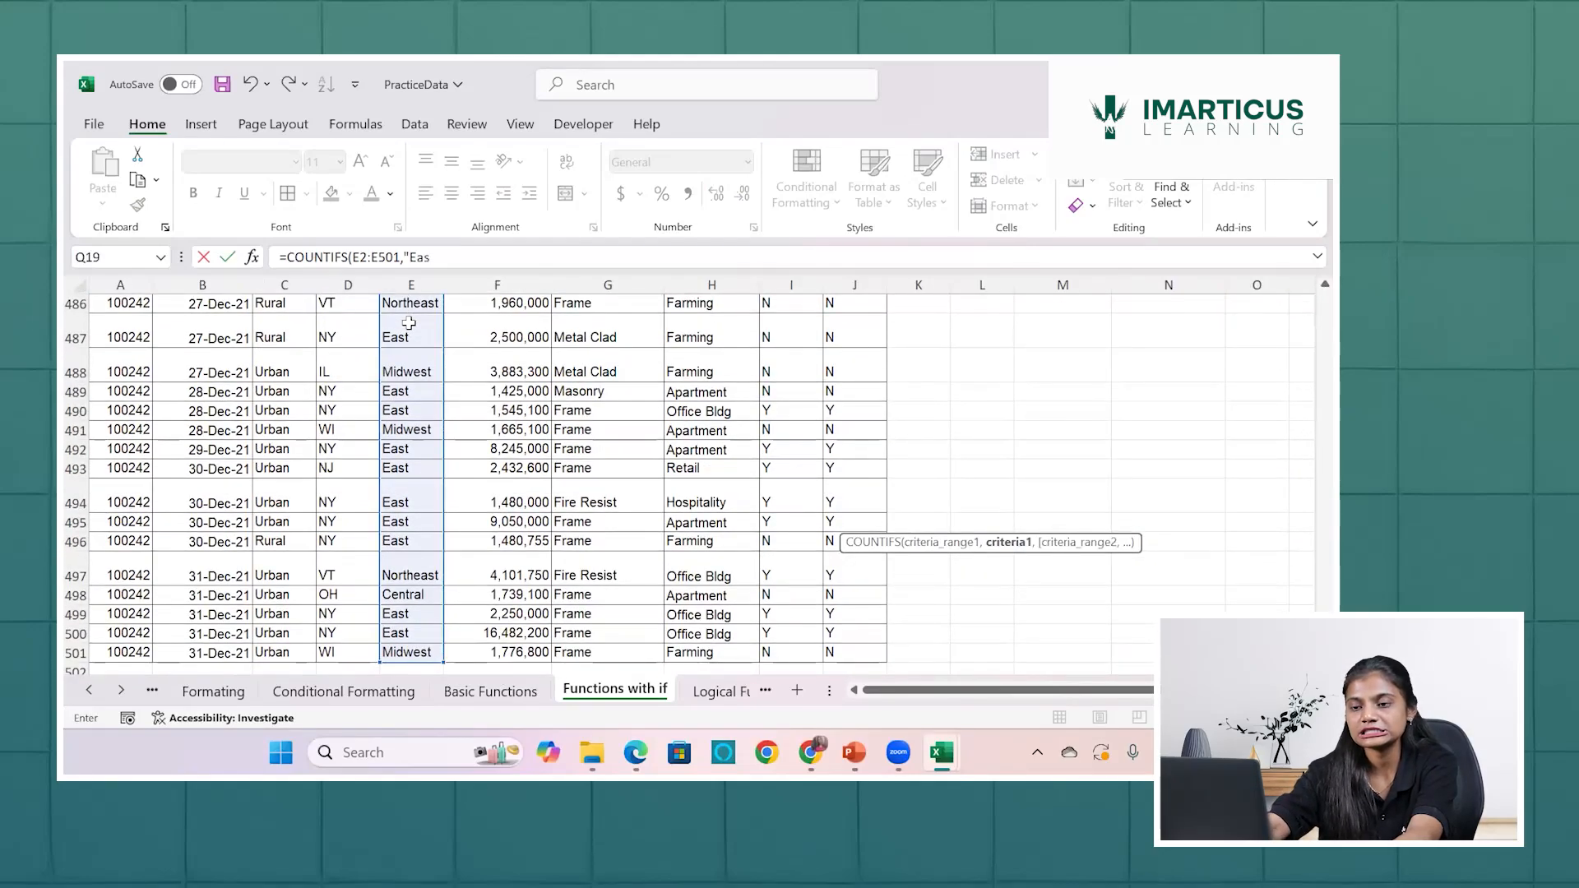
text(t",)
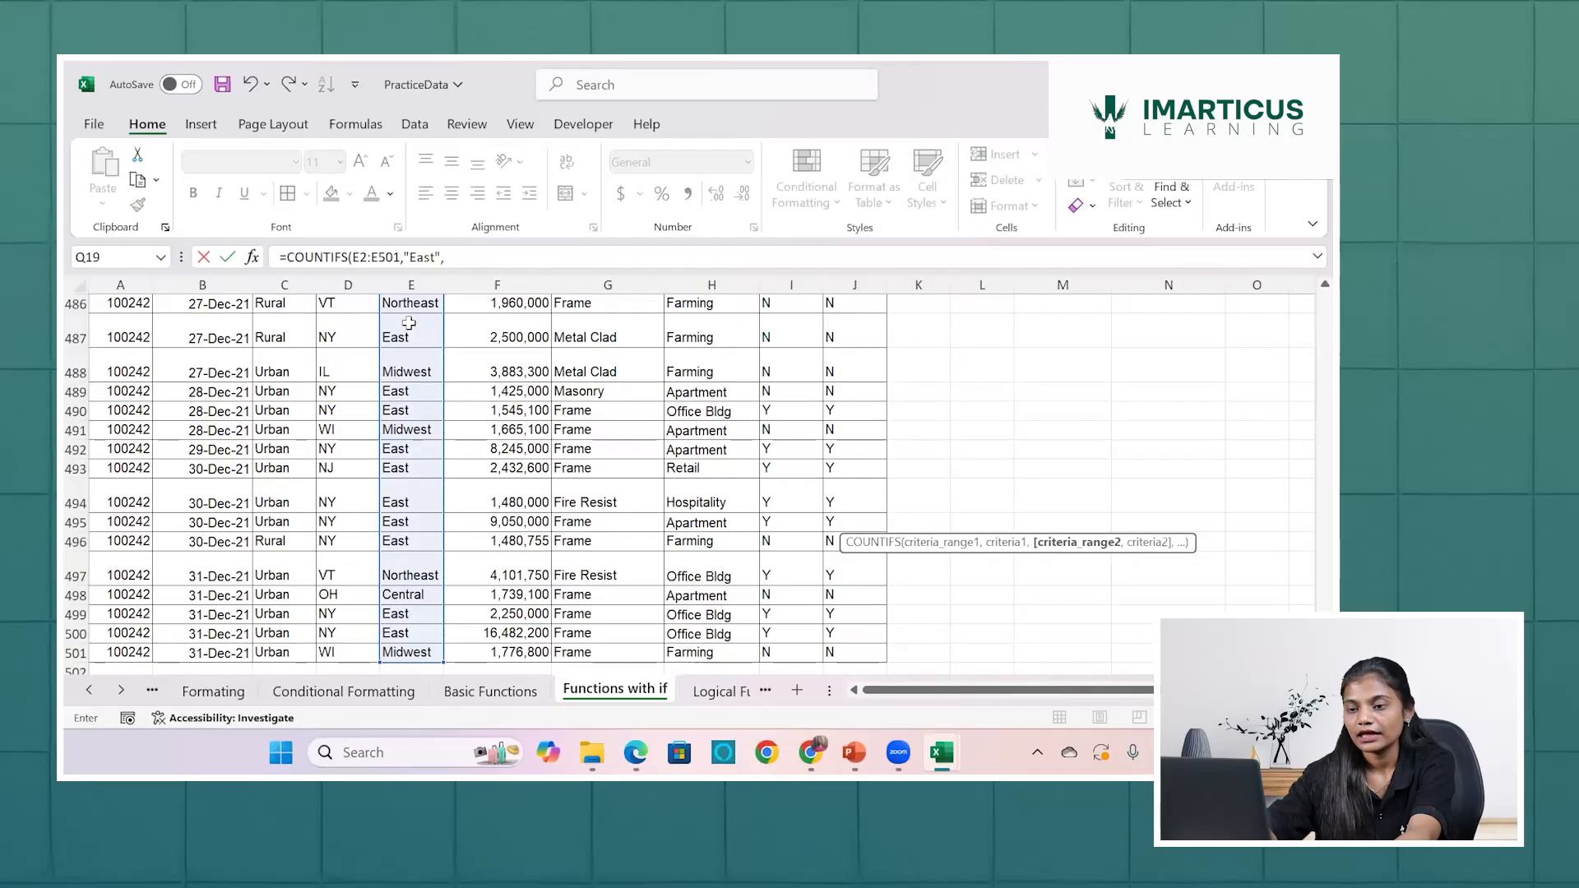
Add the Expiry dates B2:B501 as the second criteria range of the COUNTIFS formula.
scroll(475, 391, up, 17)
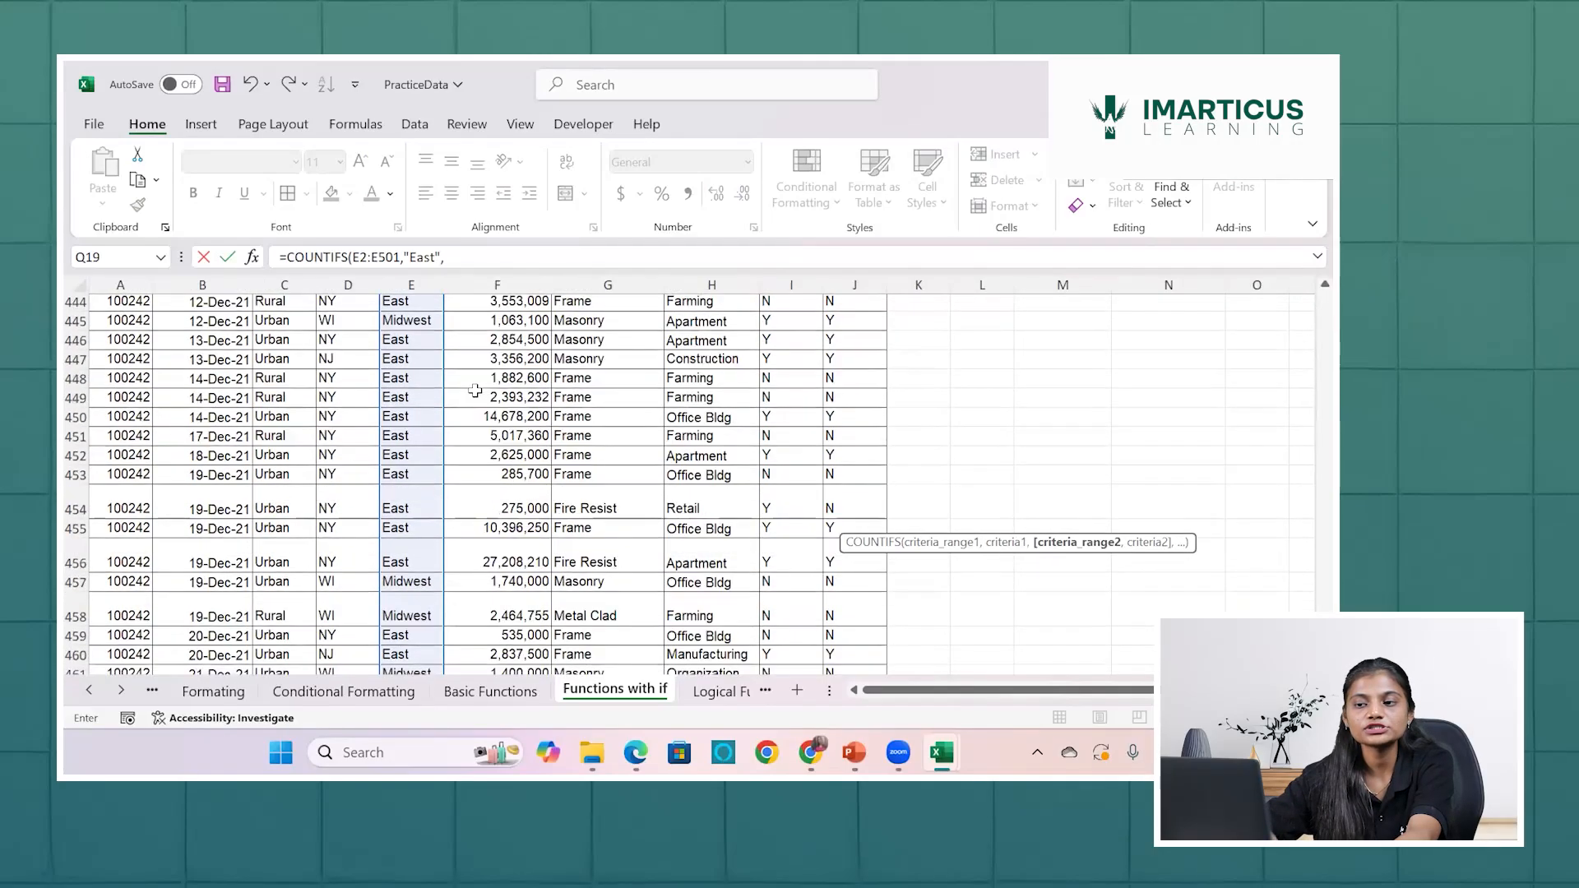
scroll(474, 391, up, 20)
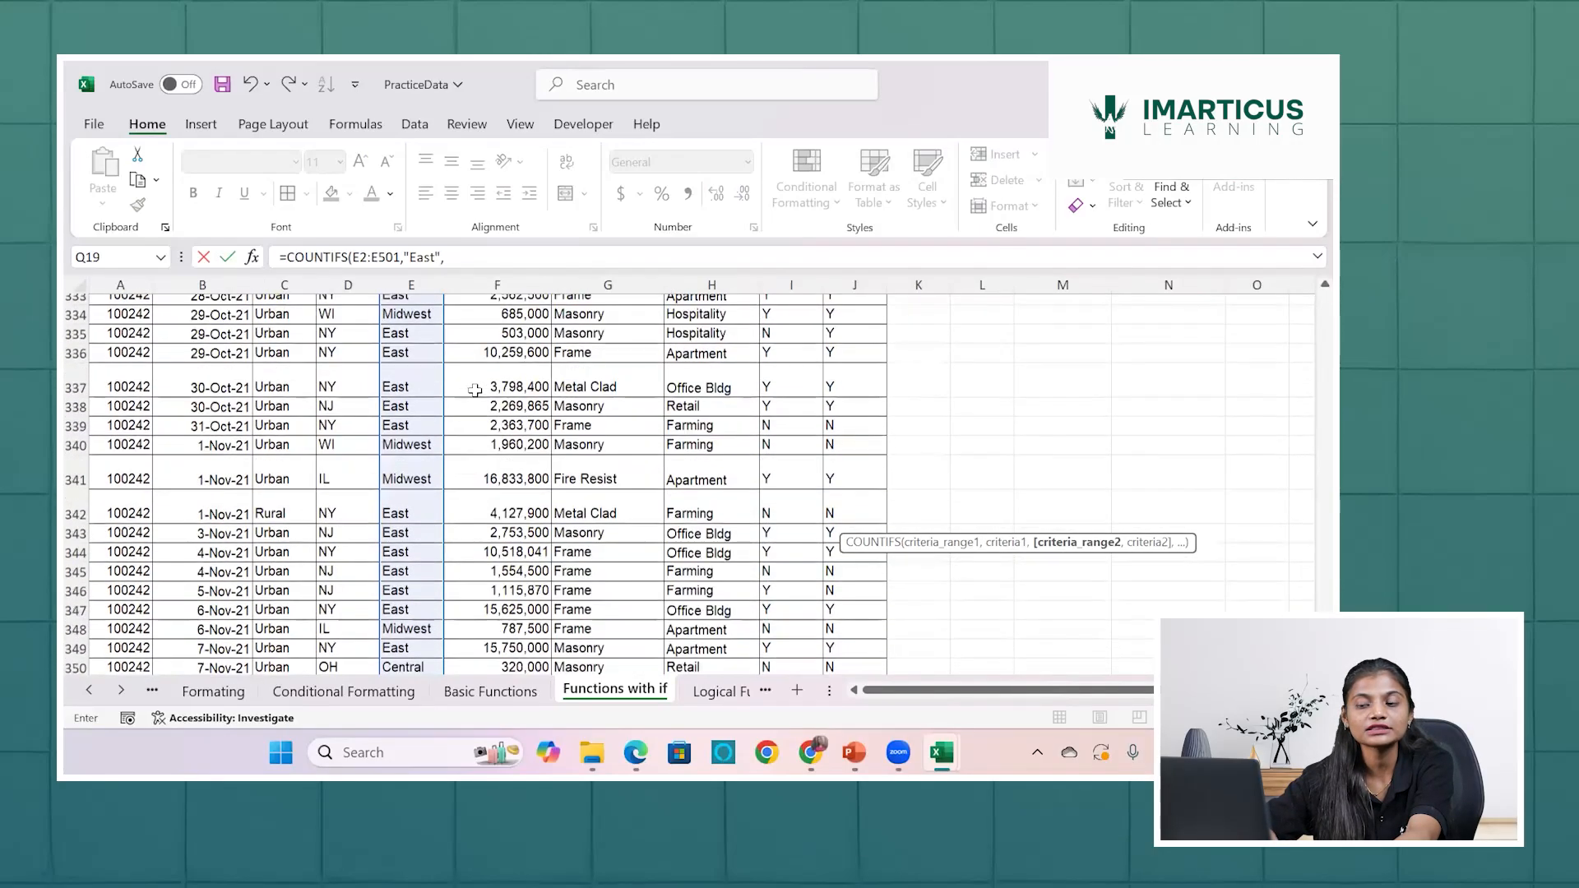
scroll(474, 390, up, 20)
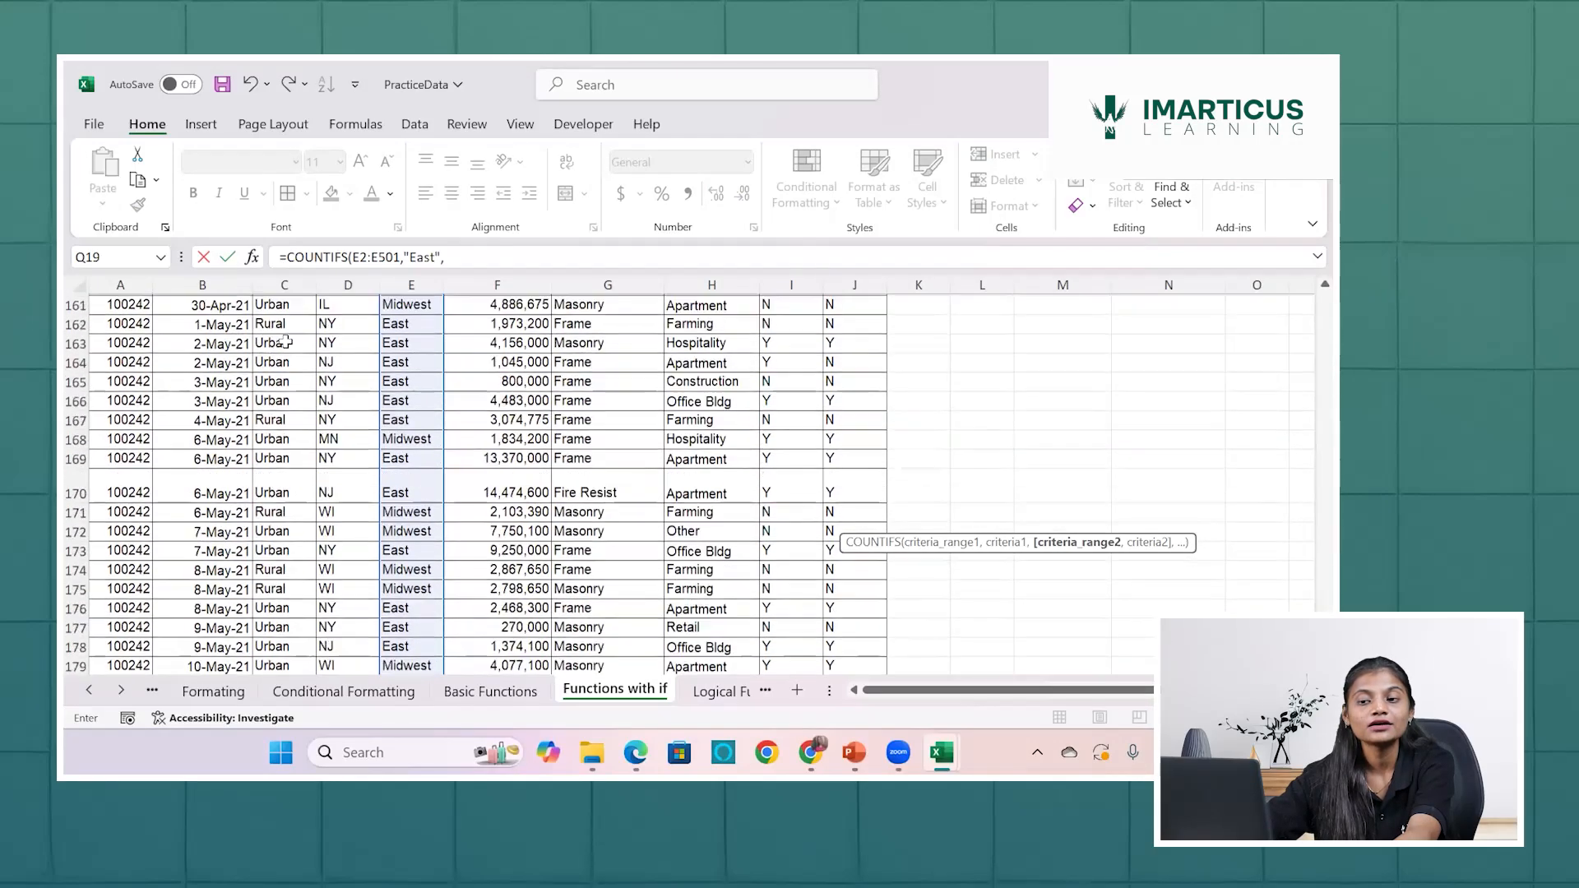
scroll(233, 330, up, 20)
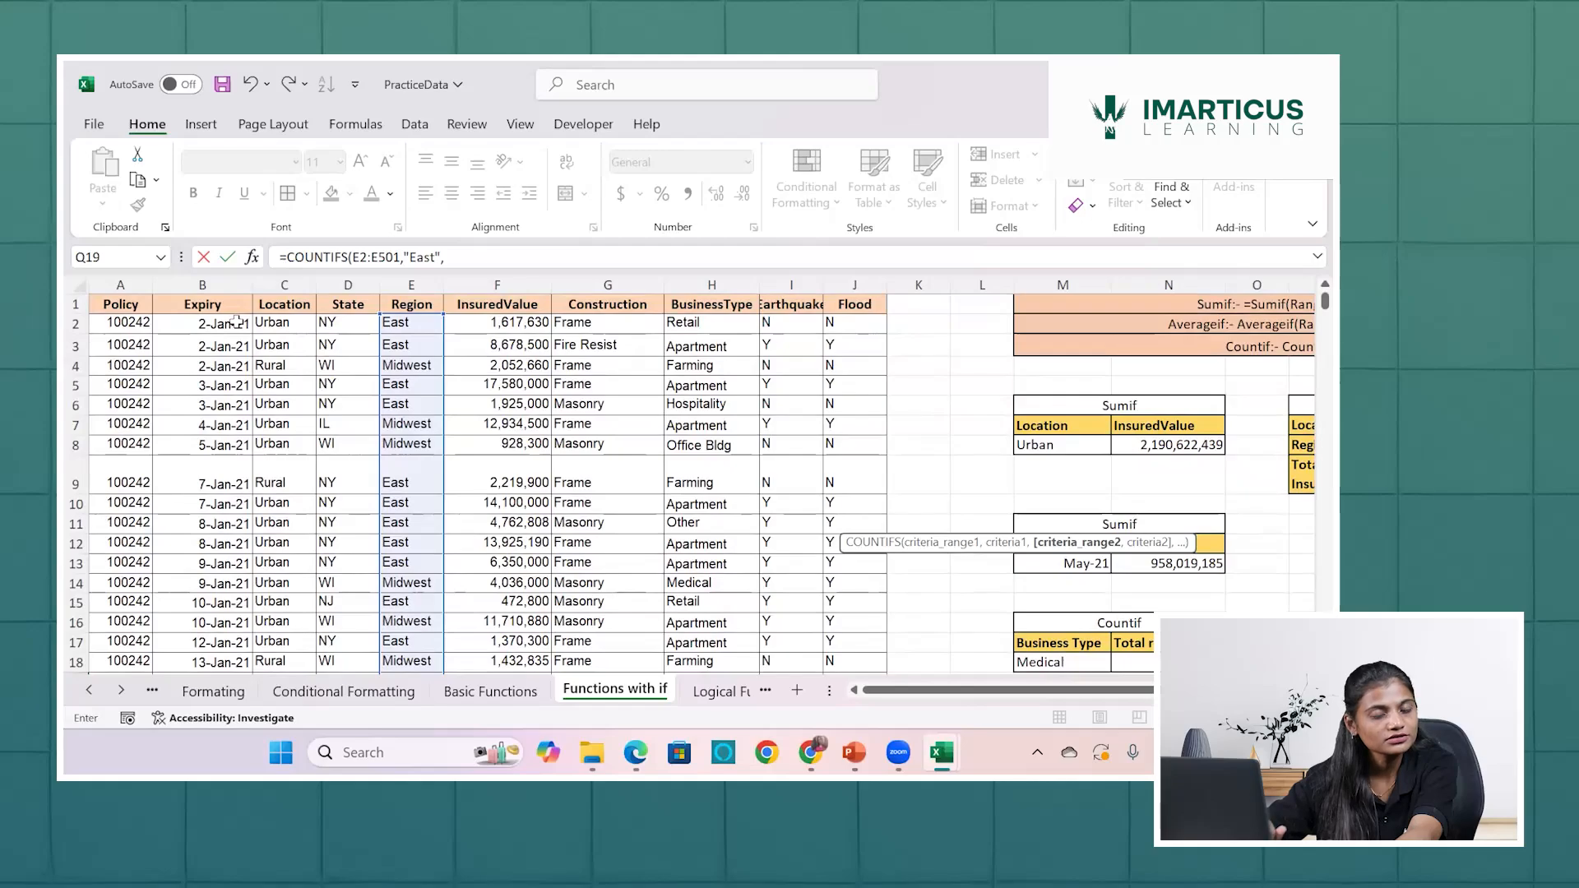
click(236, 321)
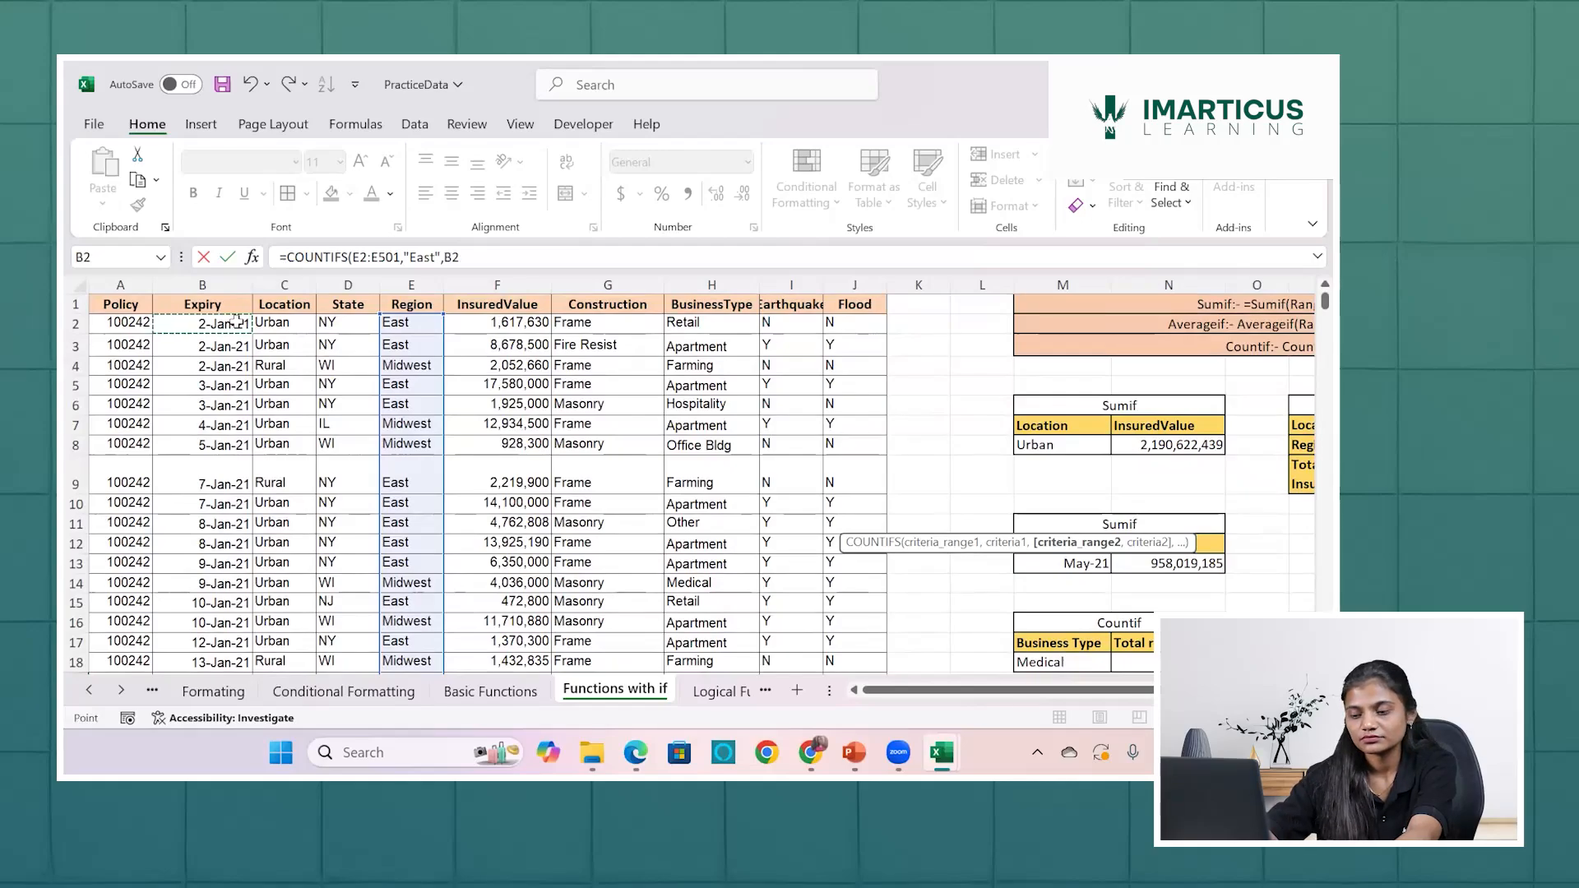
key(ctrl+shift+Down)
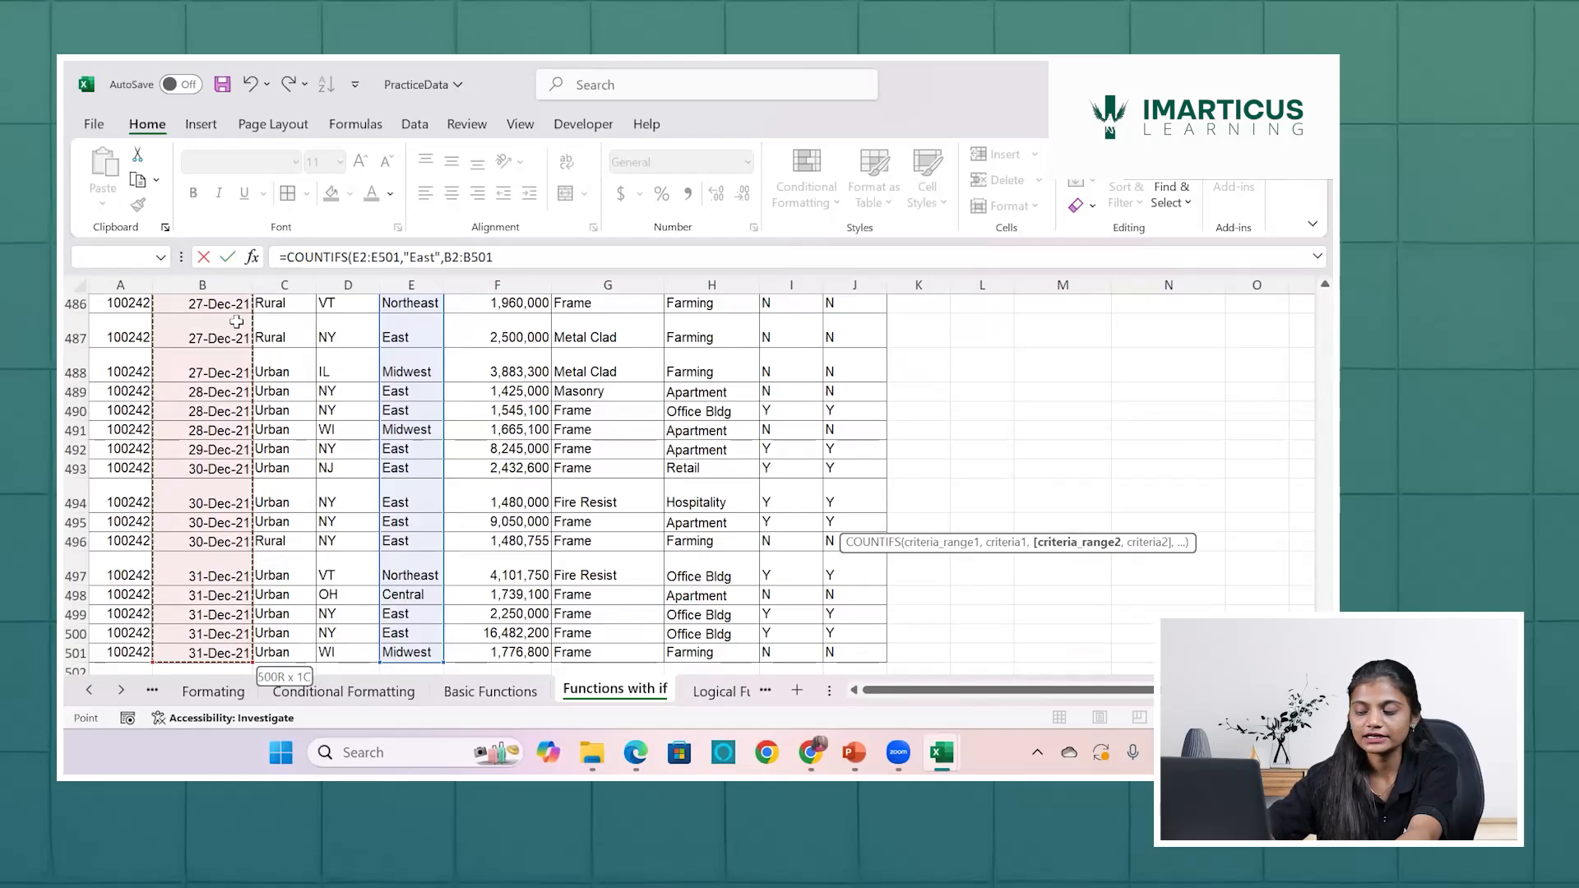
Set the second criterion of the COUNTIFS formula to ">31-jul-21" and enter the formula.
text(,">)
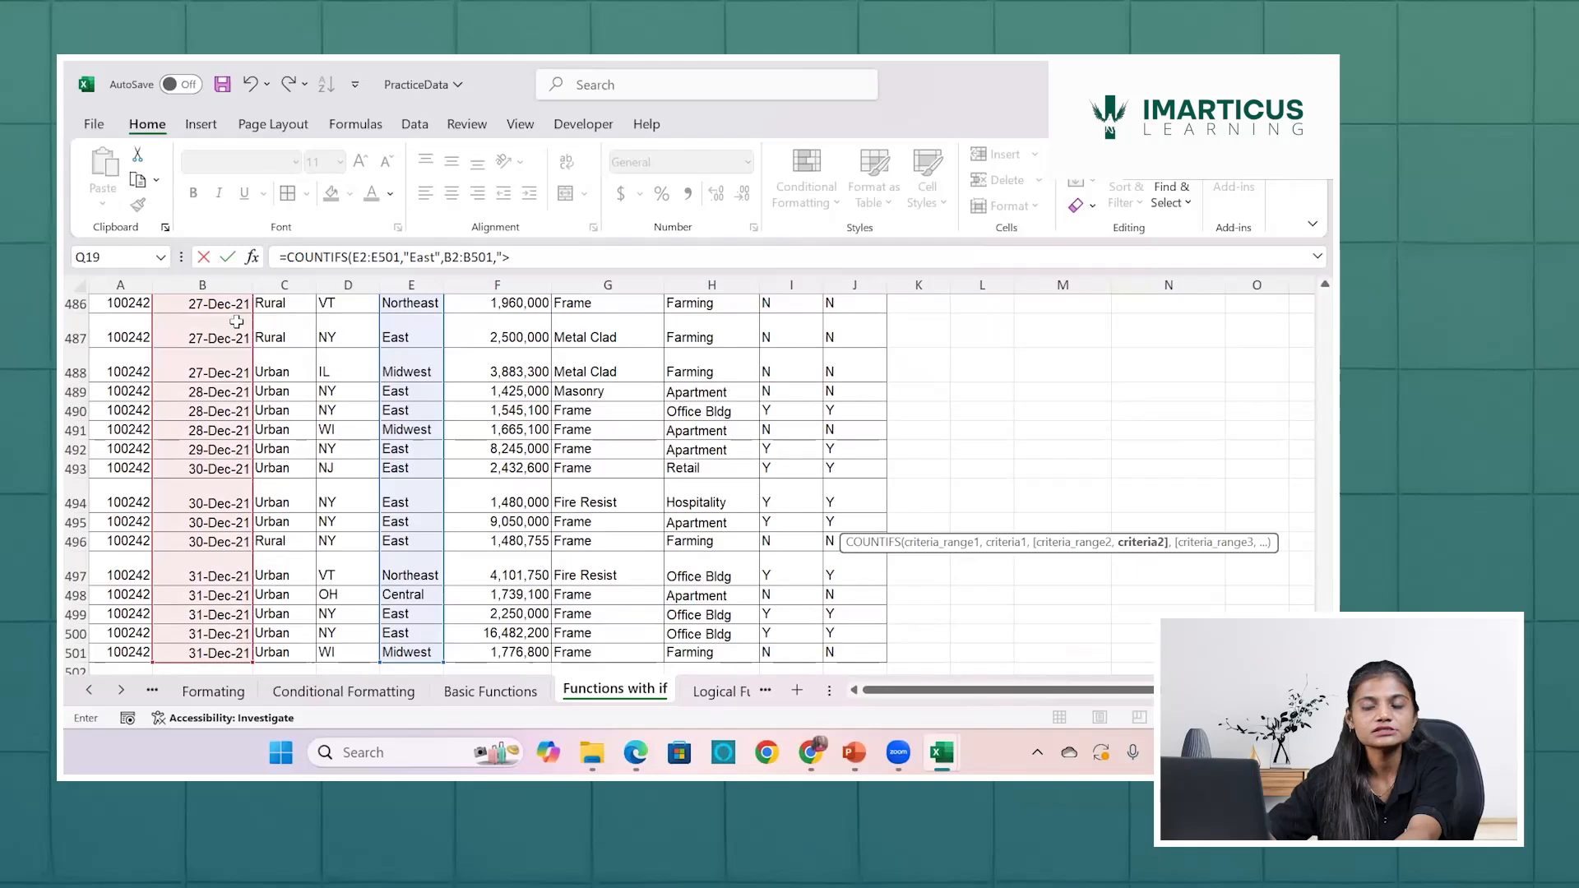
text(0)
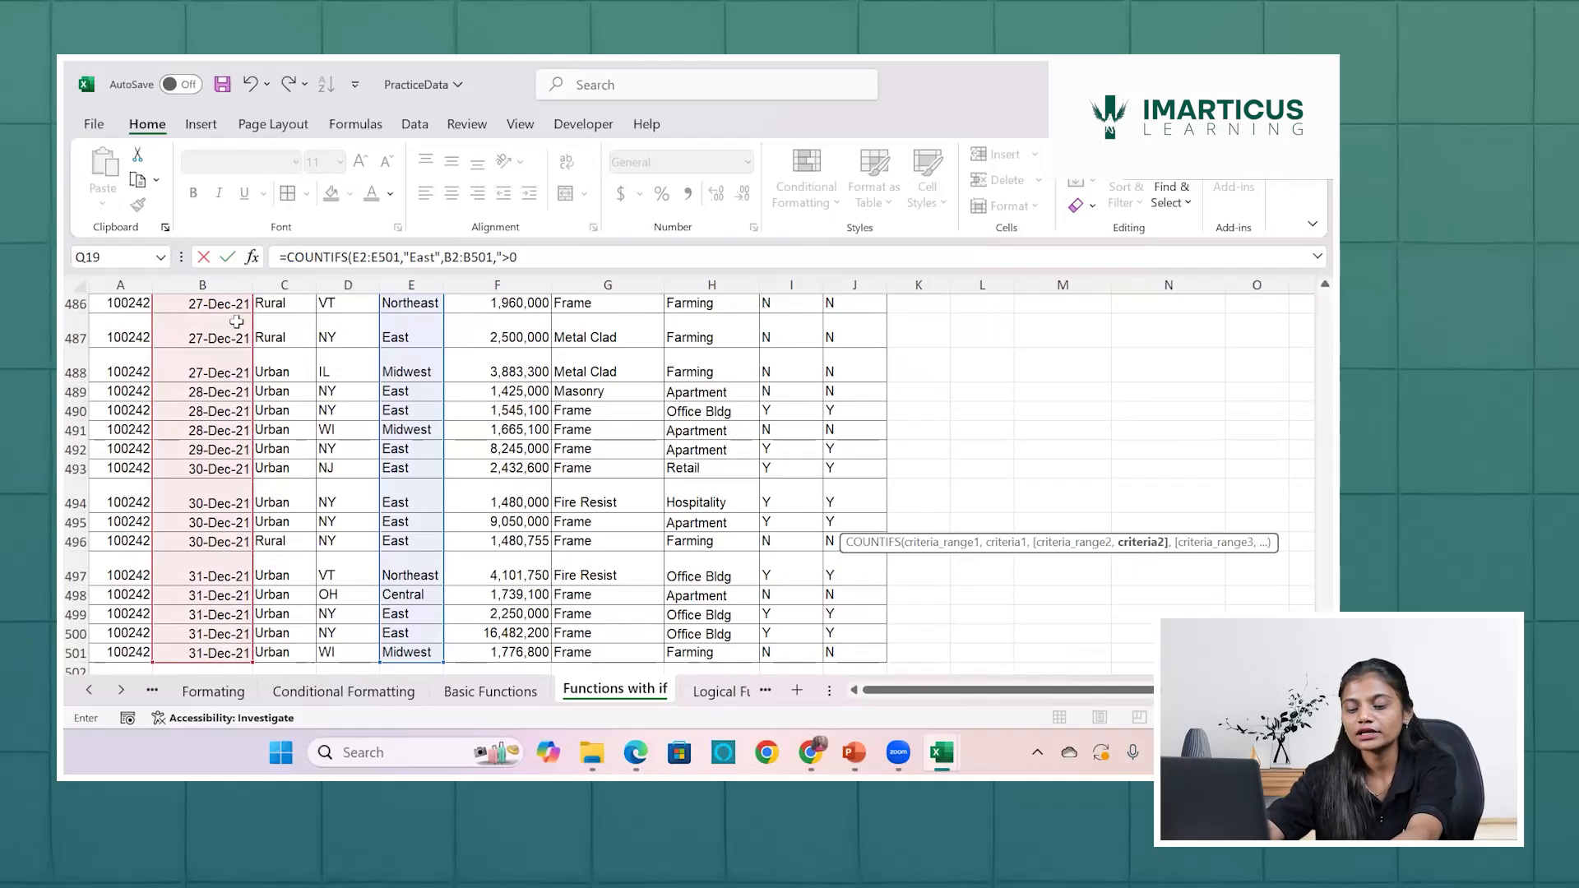
text(1)
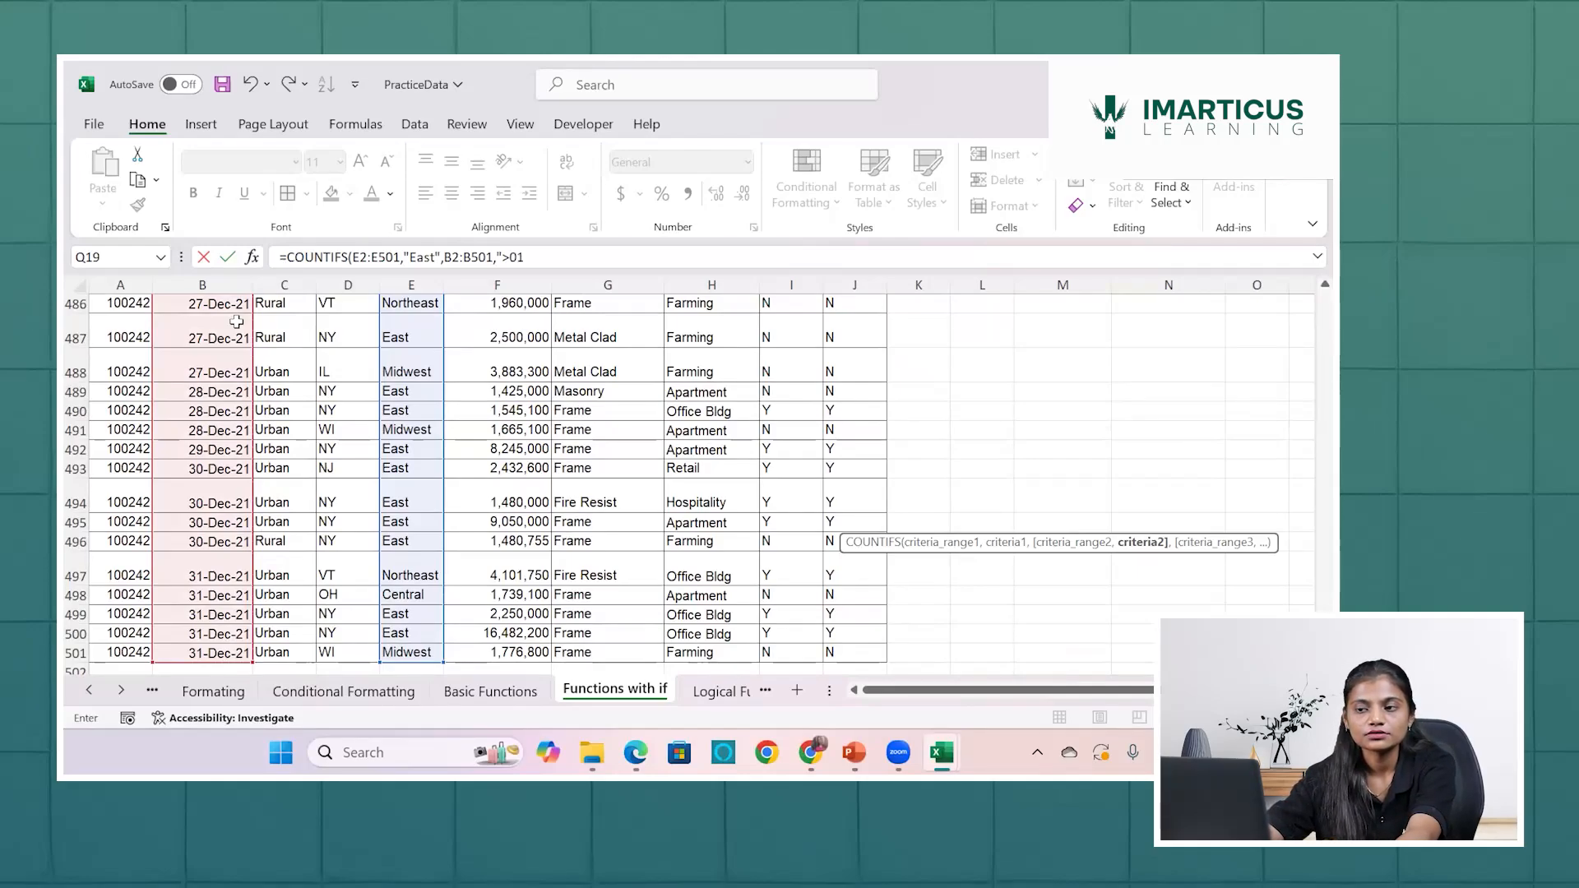
key(BackSpace)
key(BackSpace)
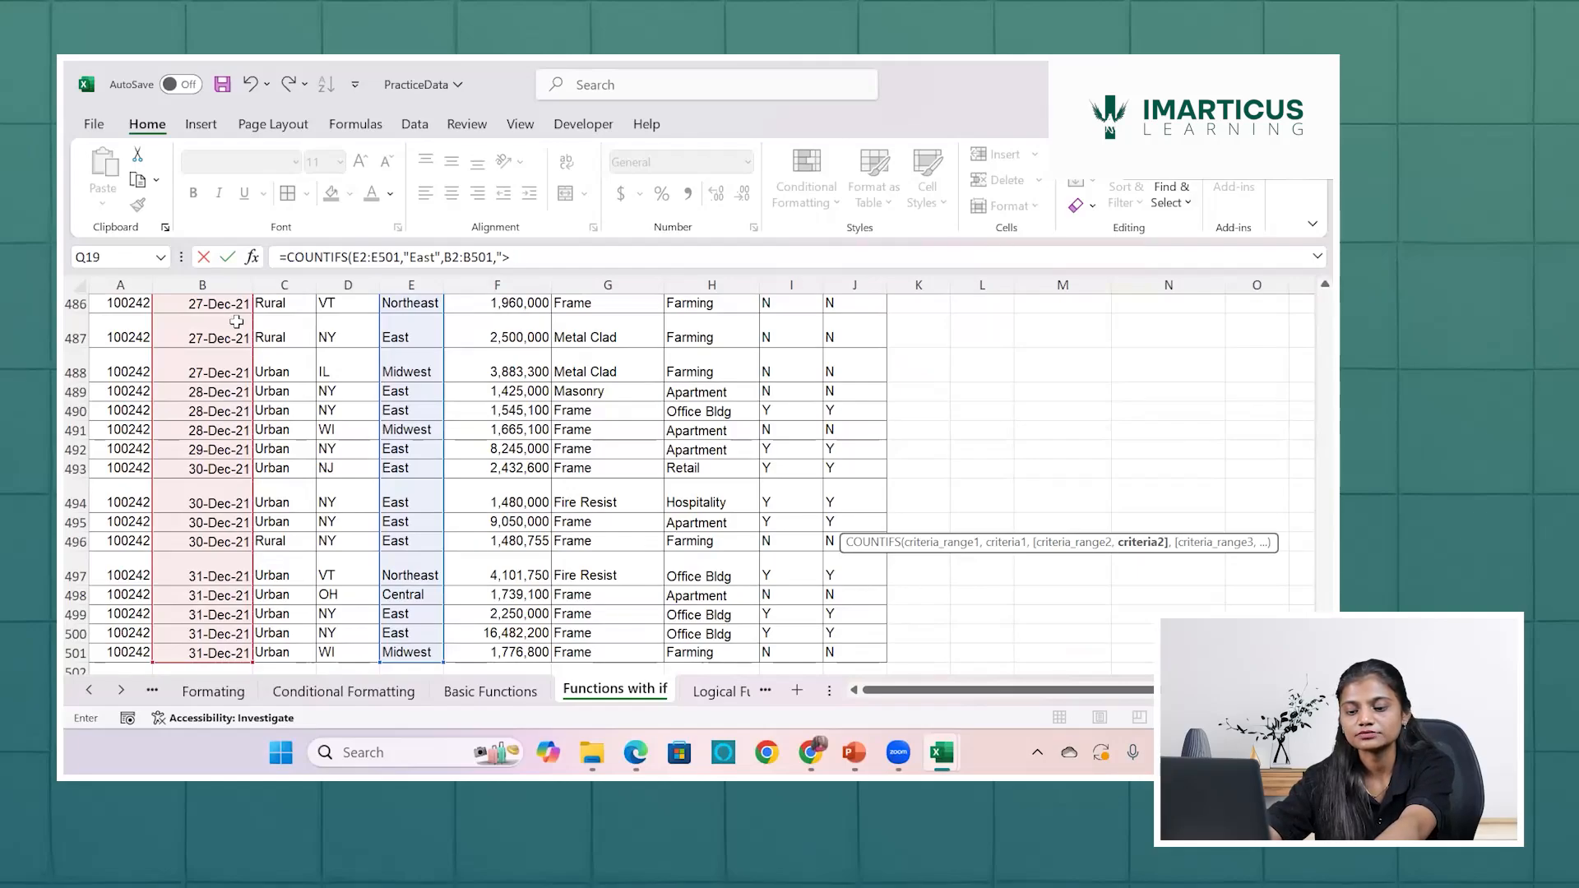
text(31)
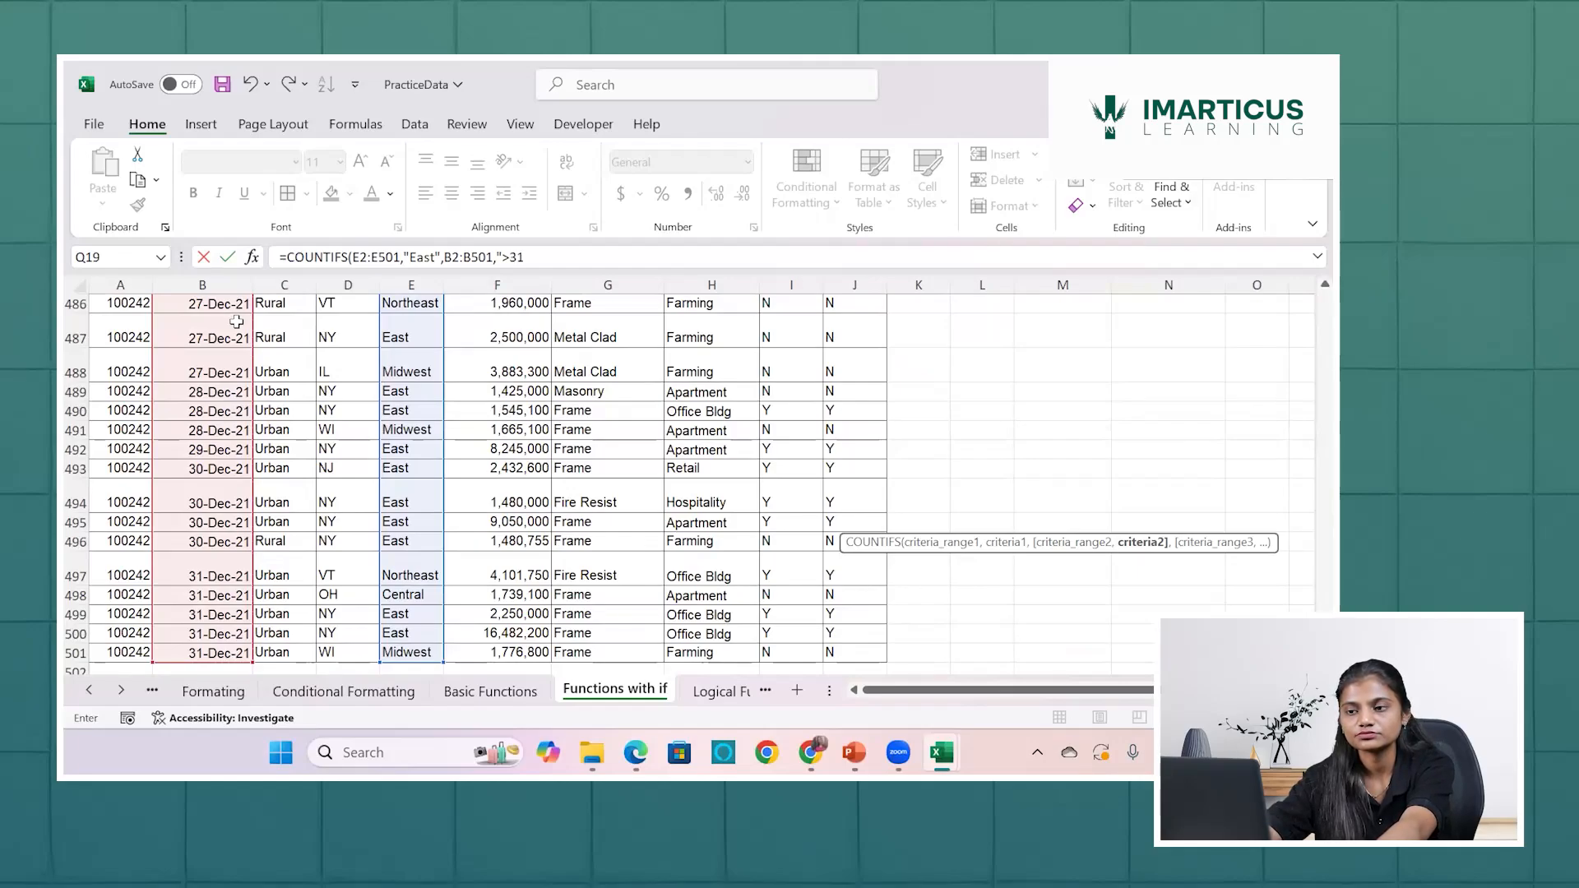
text(-)
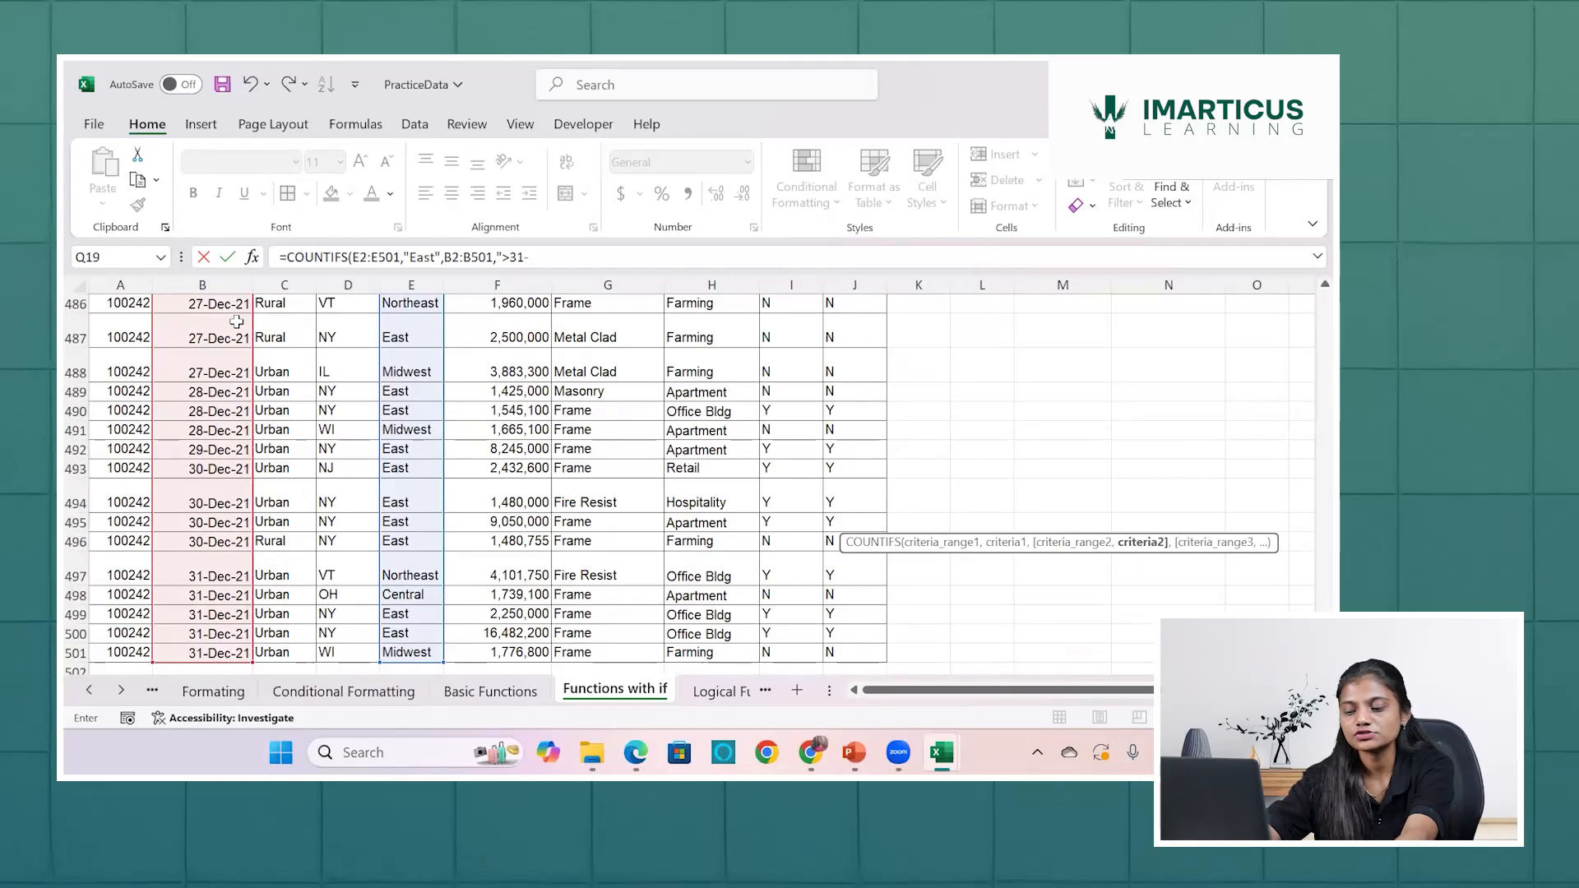
text(jul)
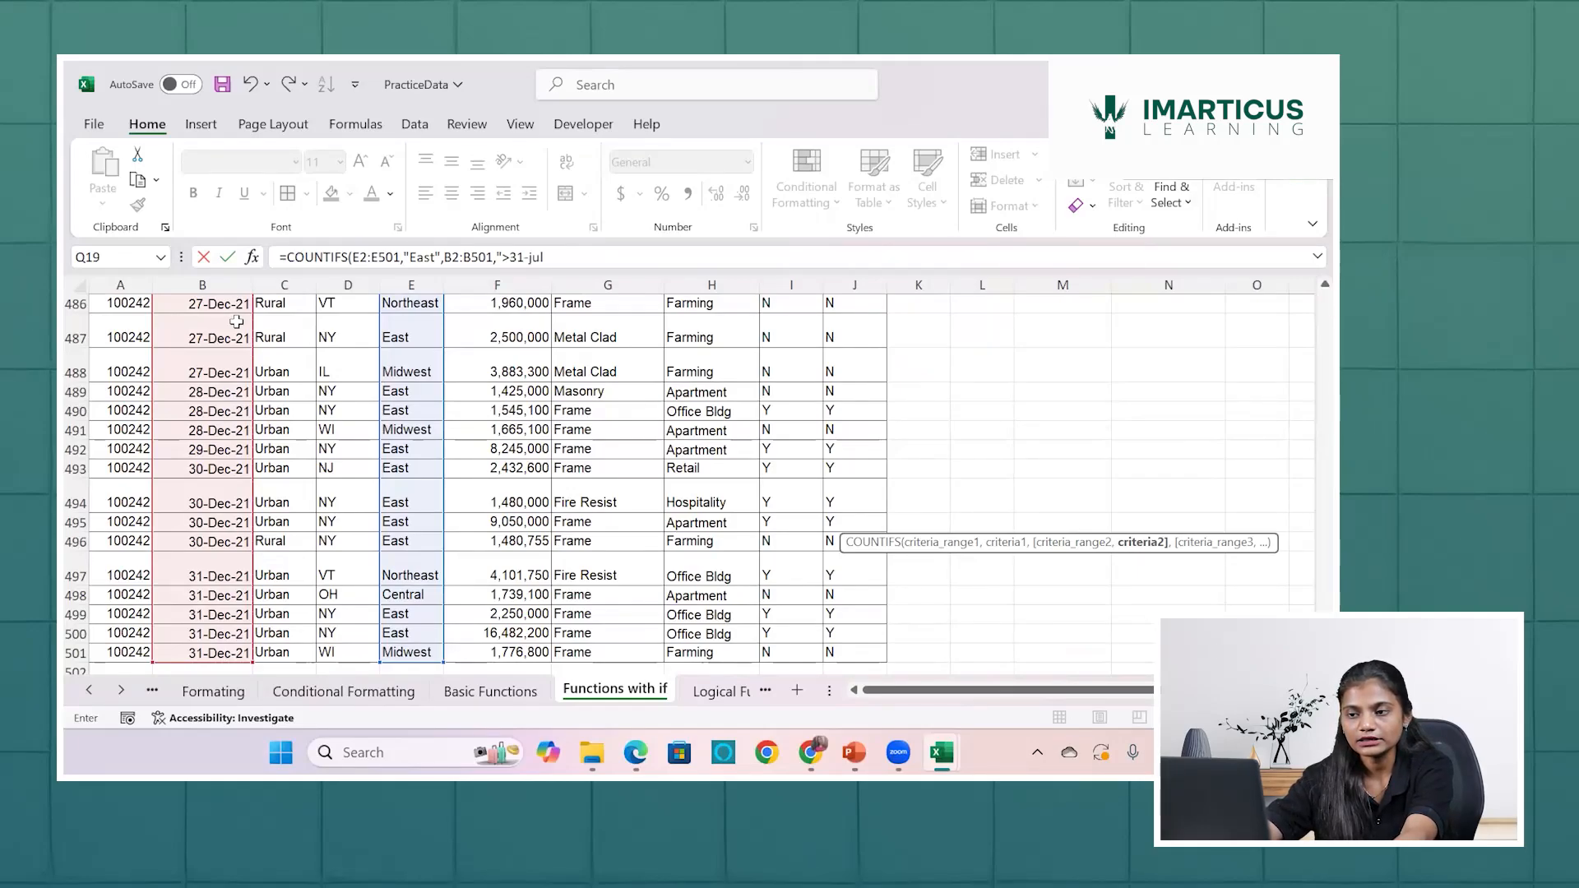
text(-2)
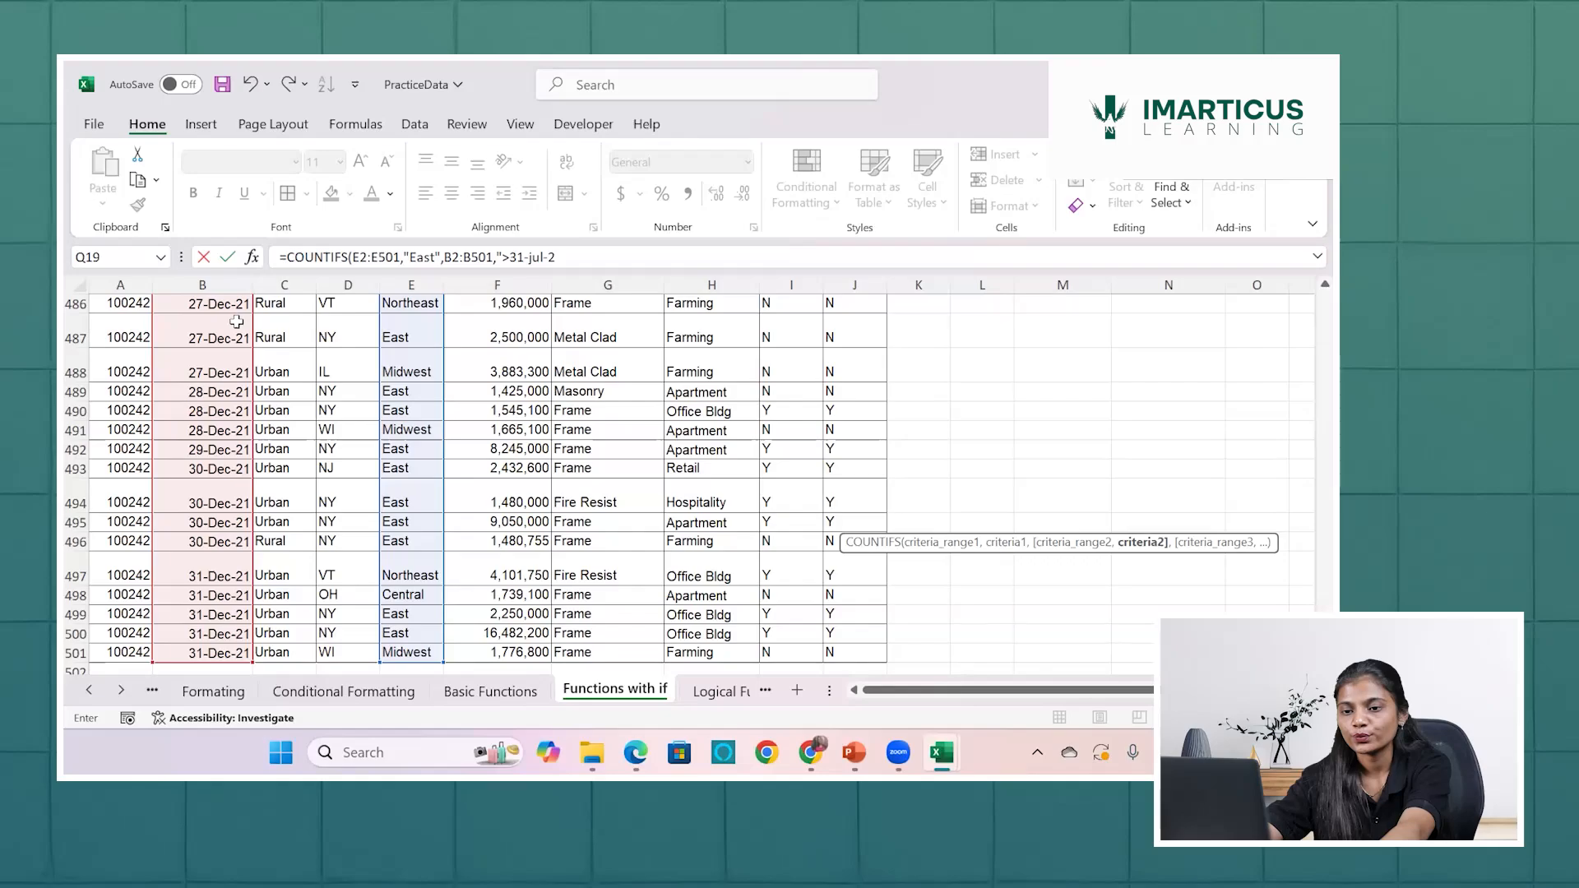
text(1)
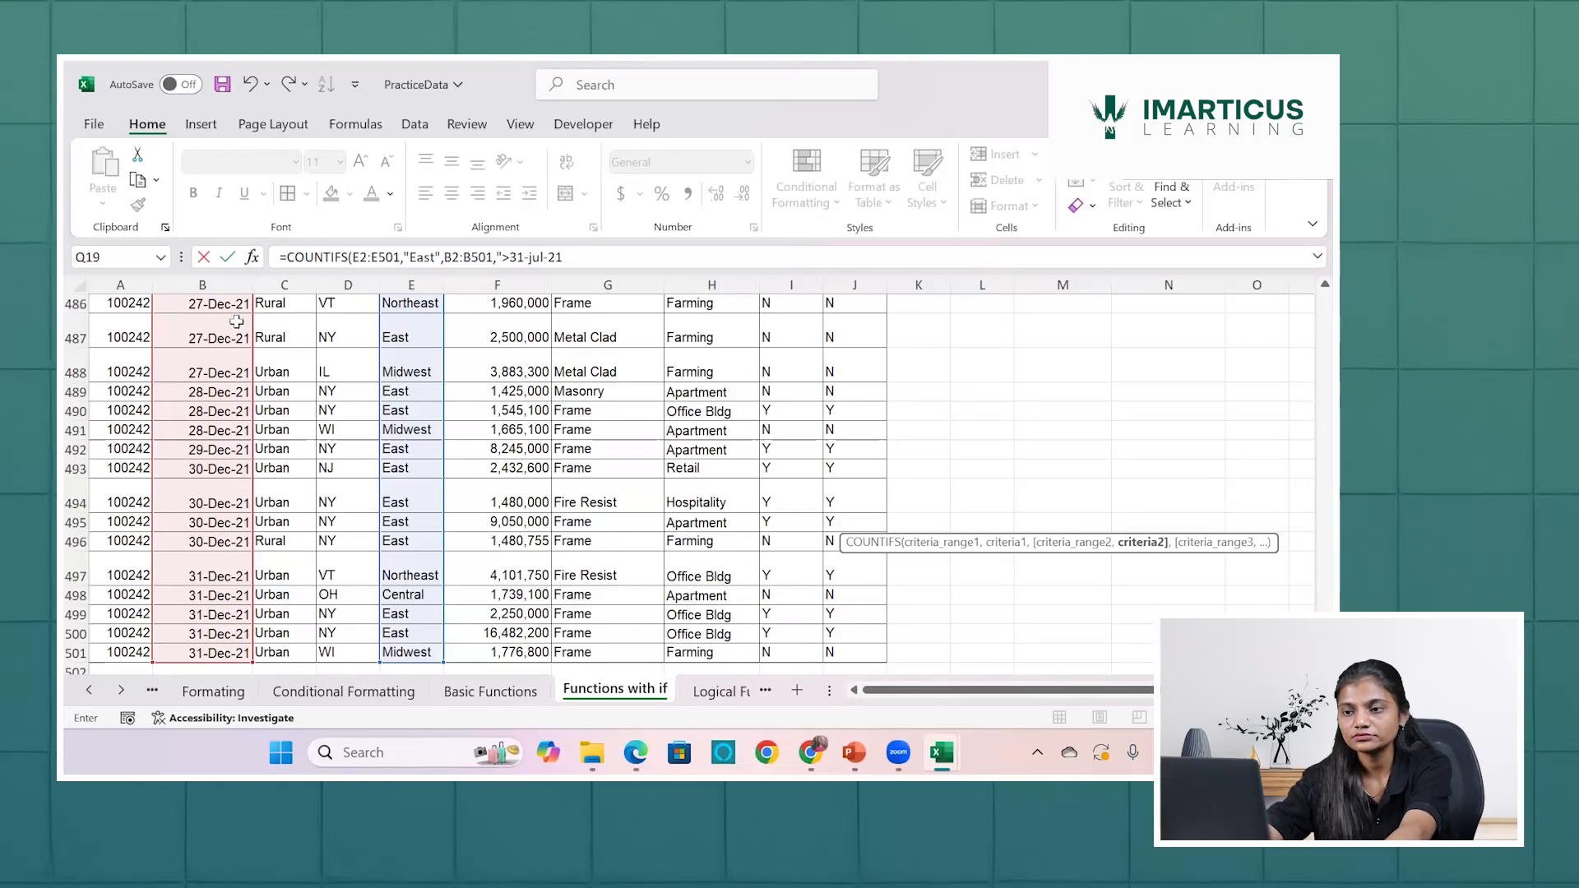
text(")
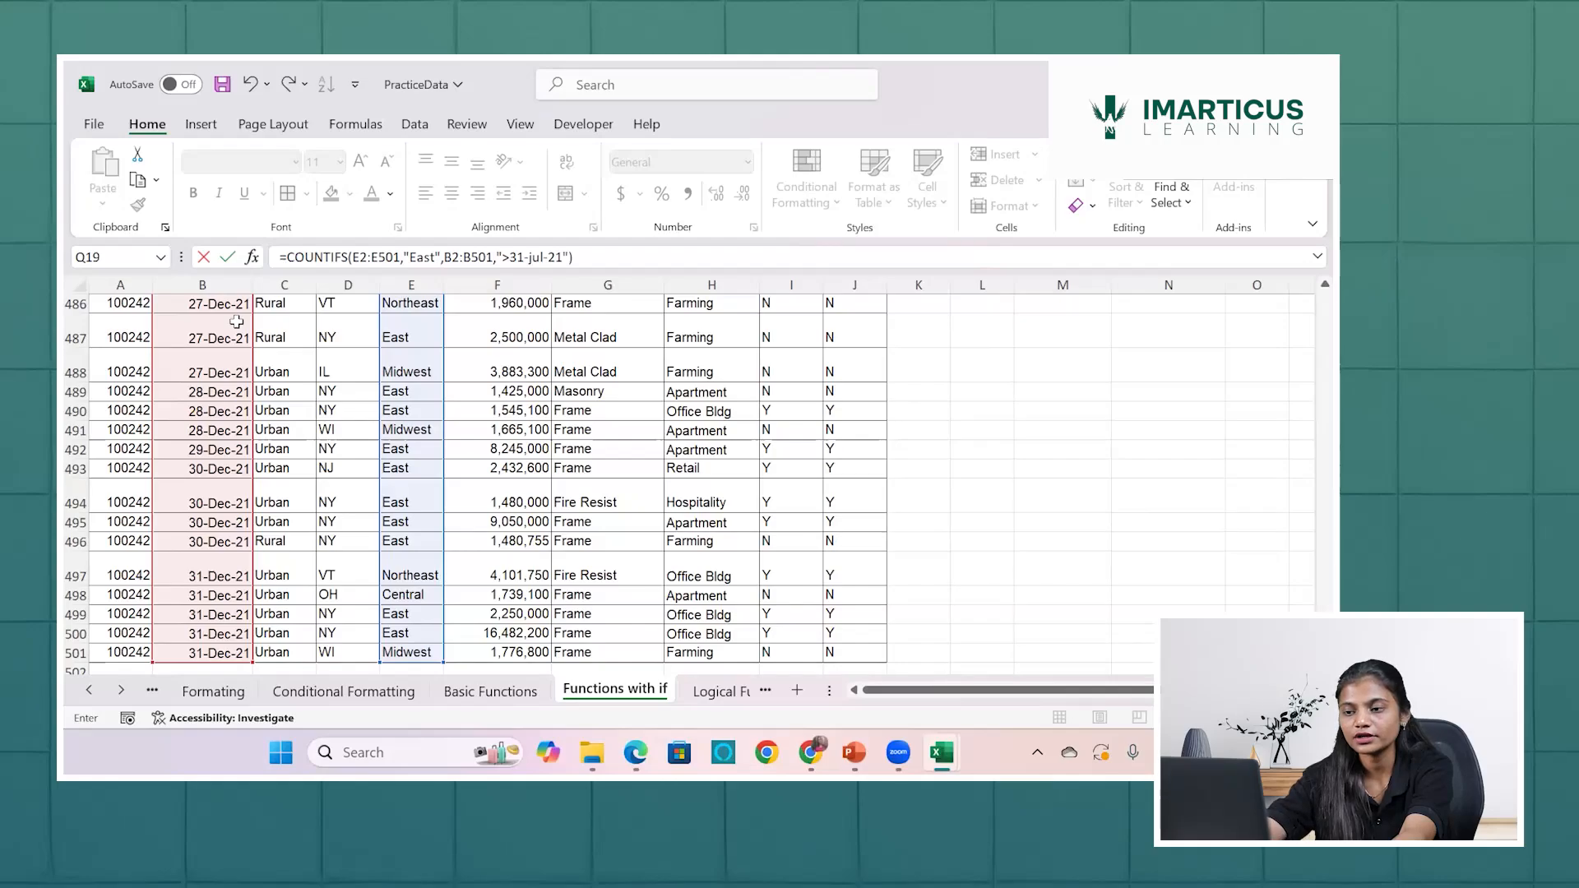
key(Return)
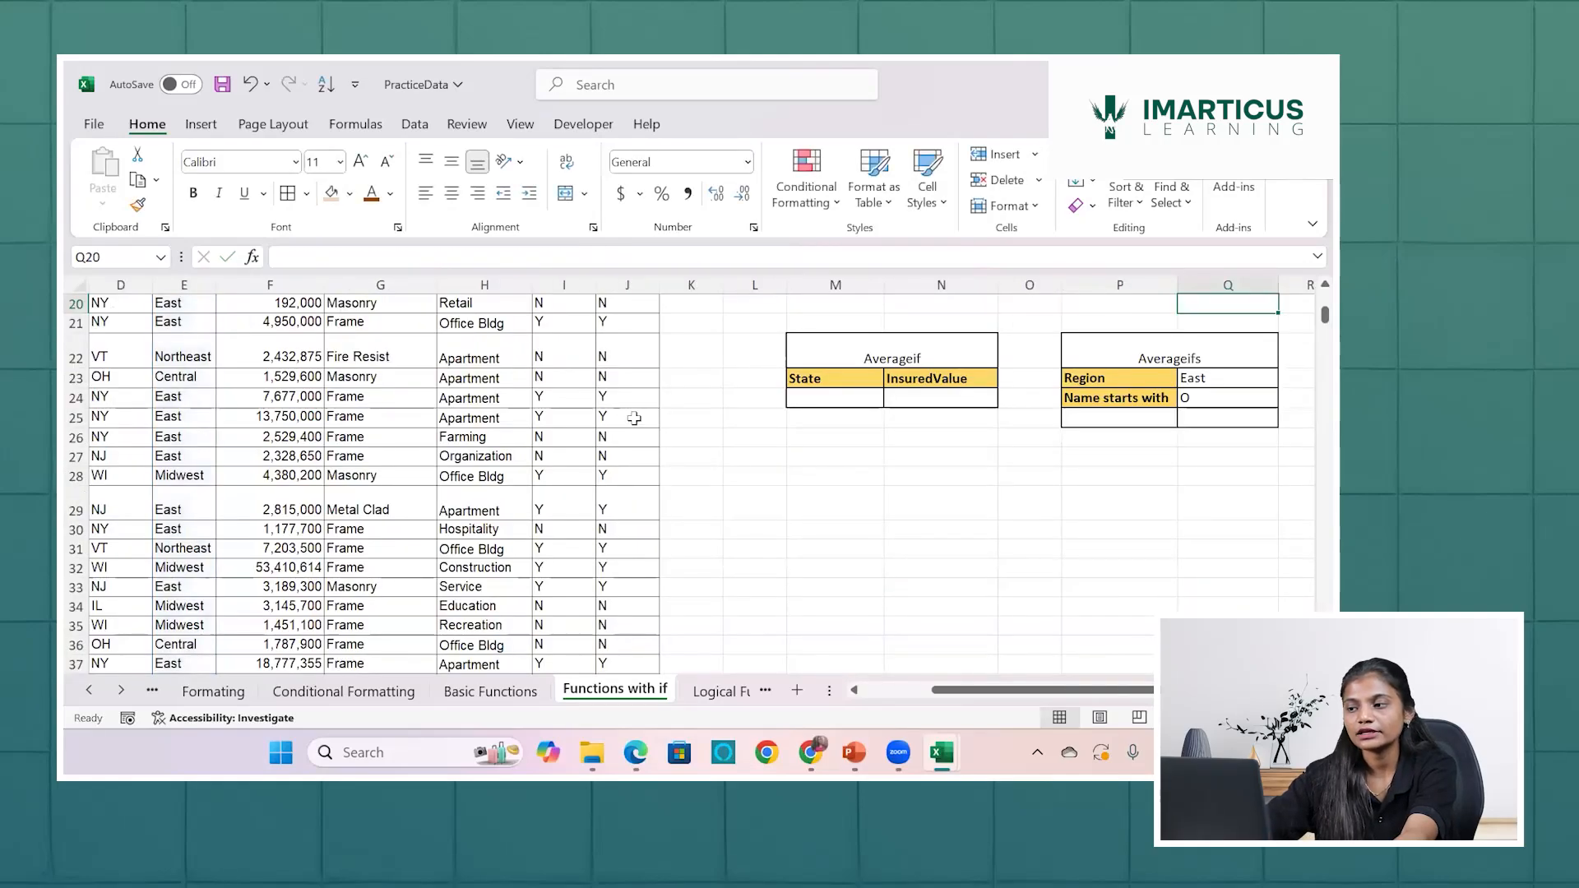
Review the COUNTIFS formula and its result in cell Q19.
scroll(634, 418, up, 2)
scroll(634, 418, right, 1)
scroll(634, 419, right, 3)
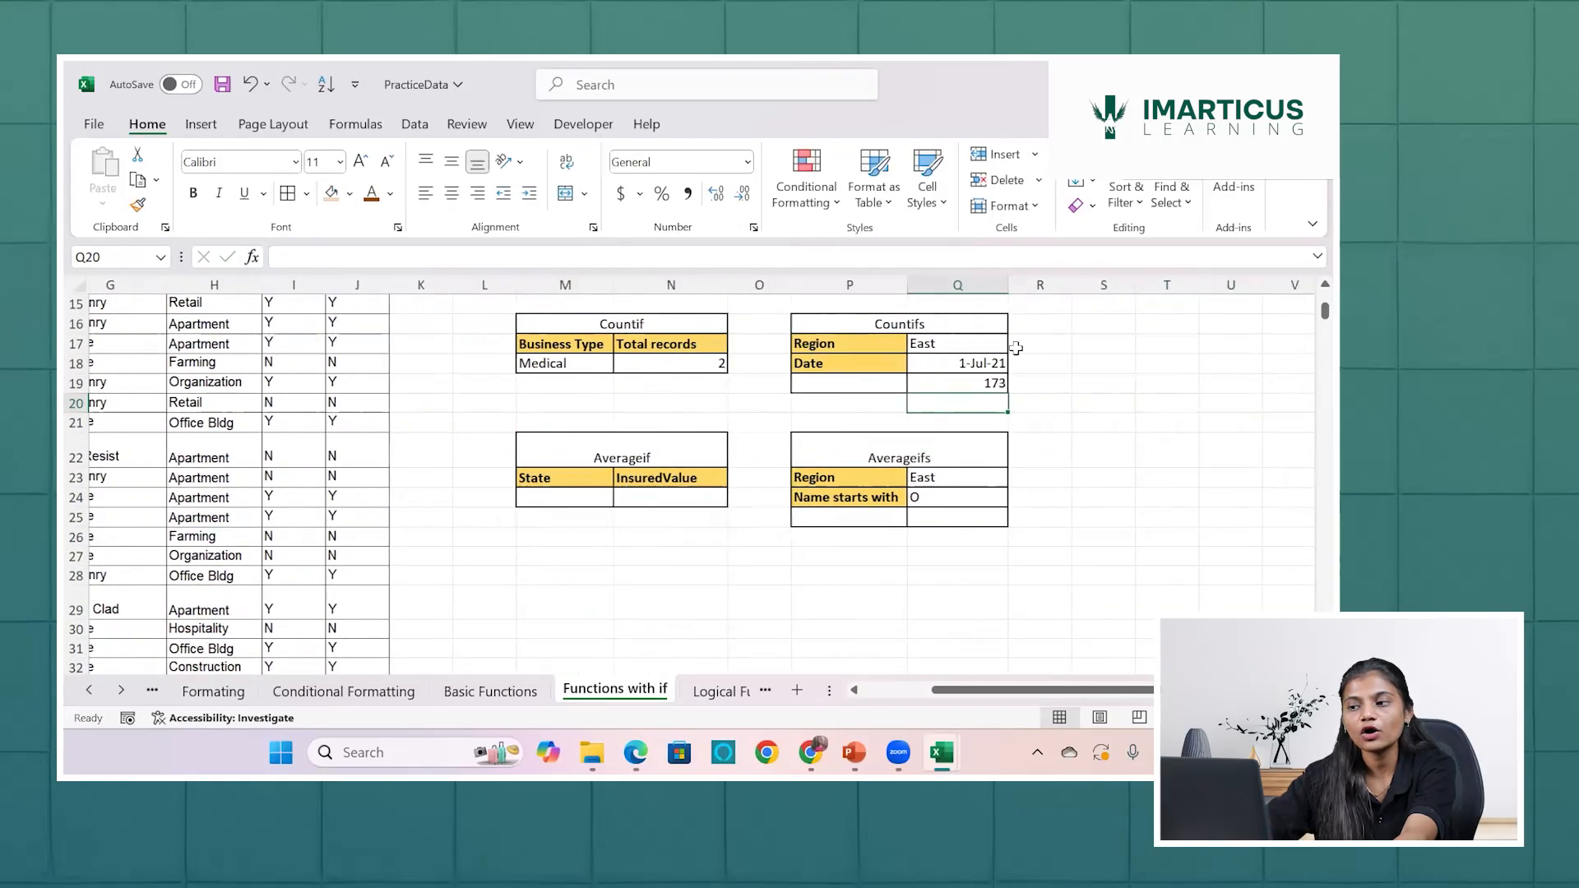
click(949, 381)
click(892, 390)
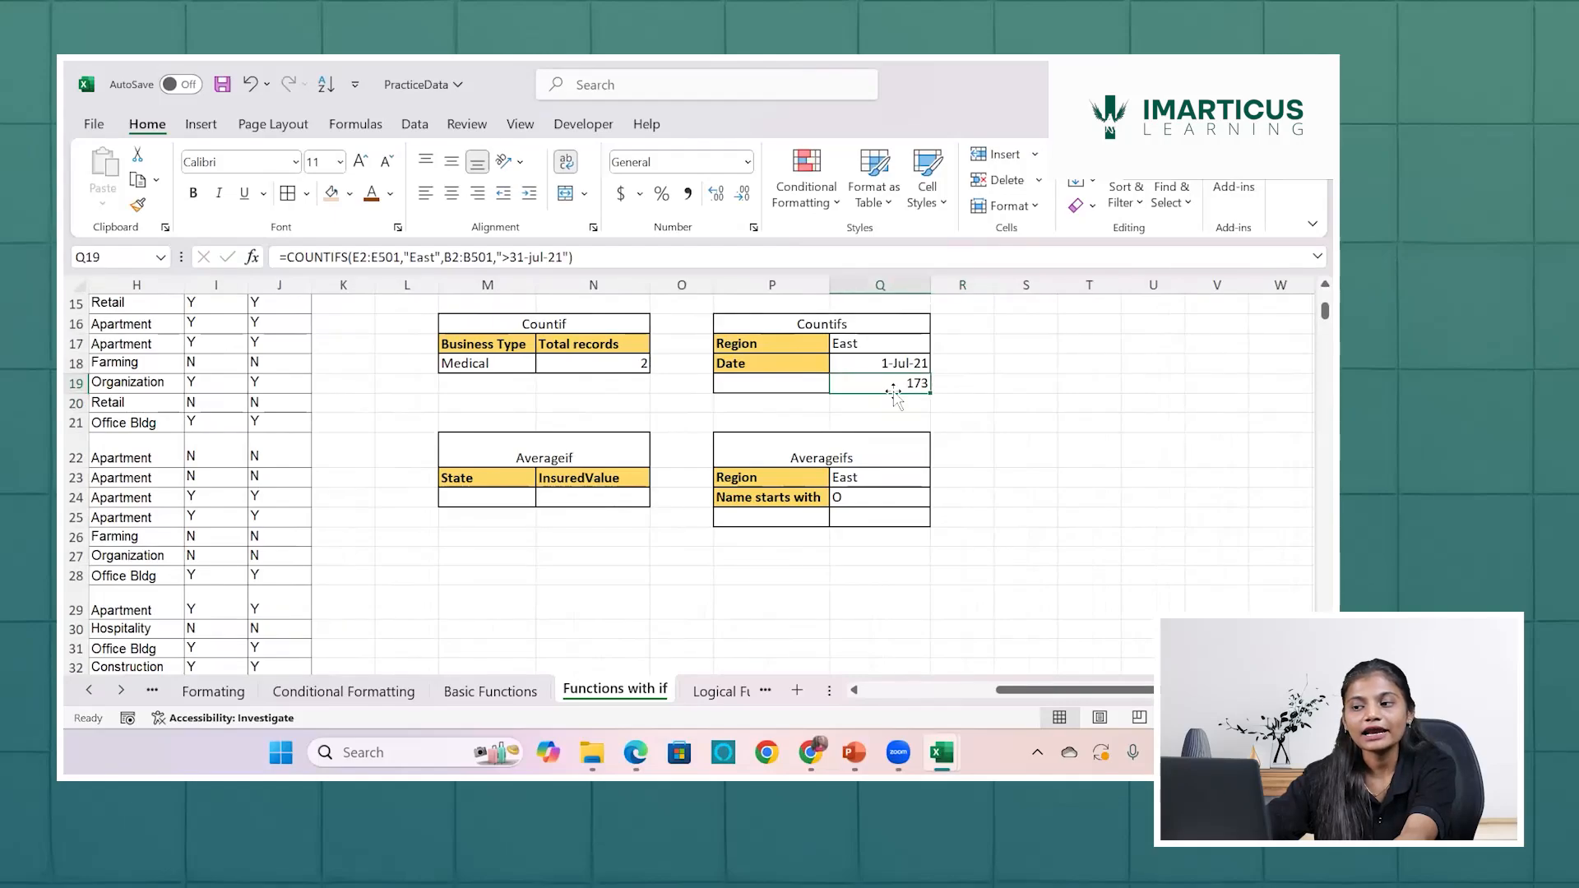
Replace the date in cell Q18 of the Countifs table with 31-Jul-21.
click(900, 364)
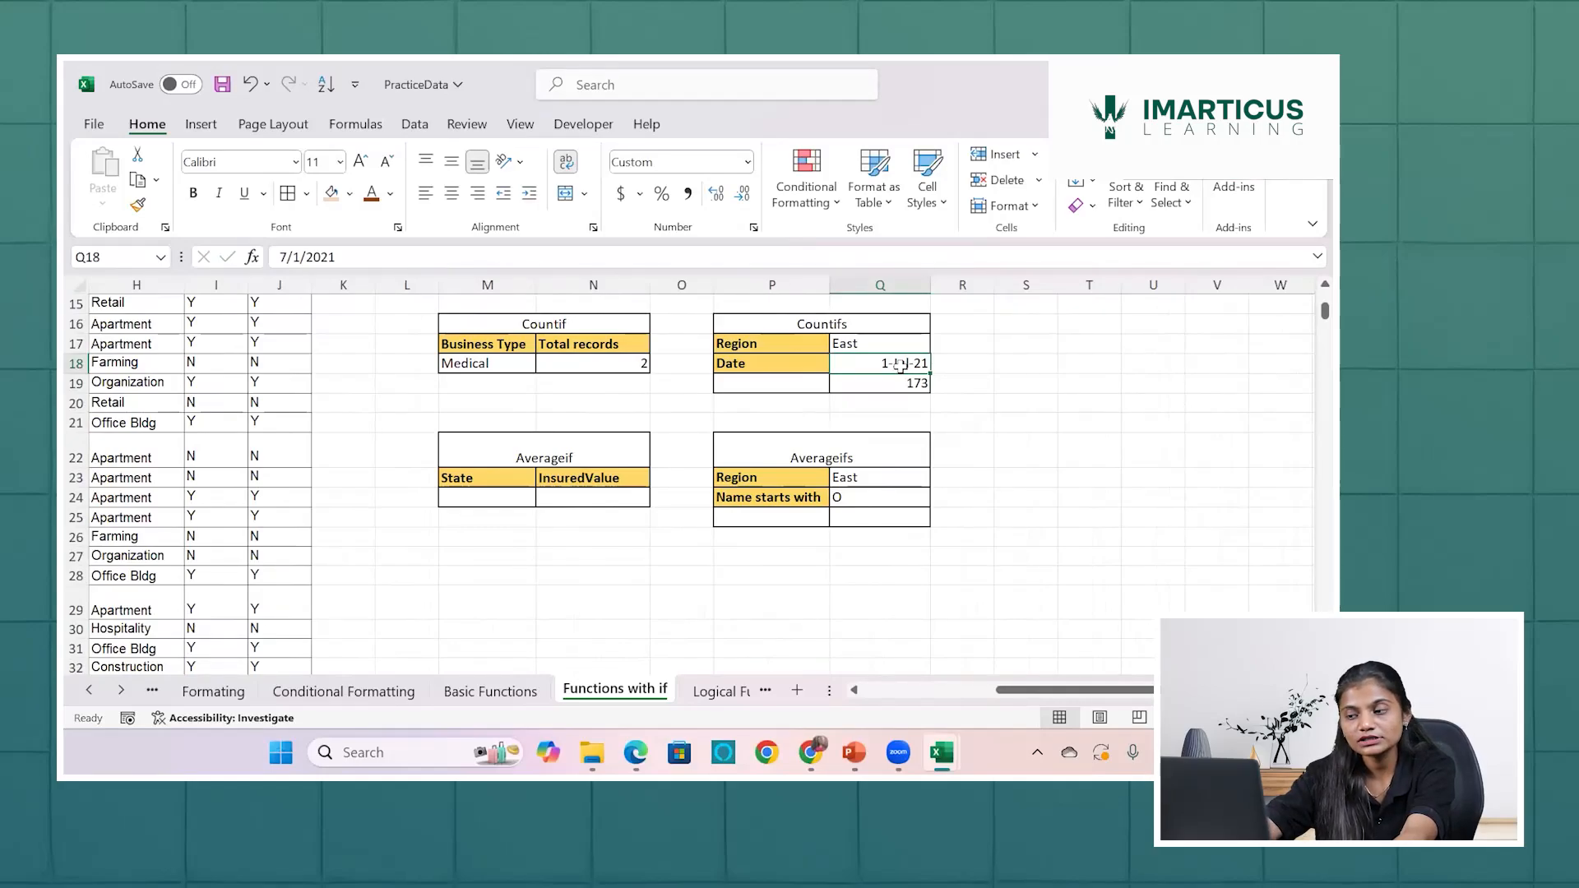
key(Delete)
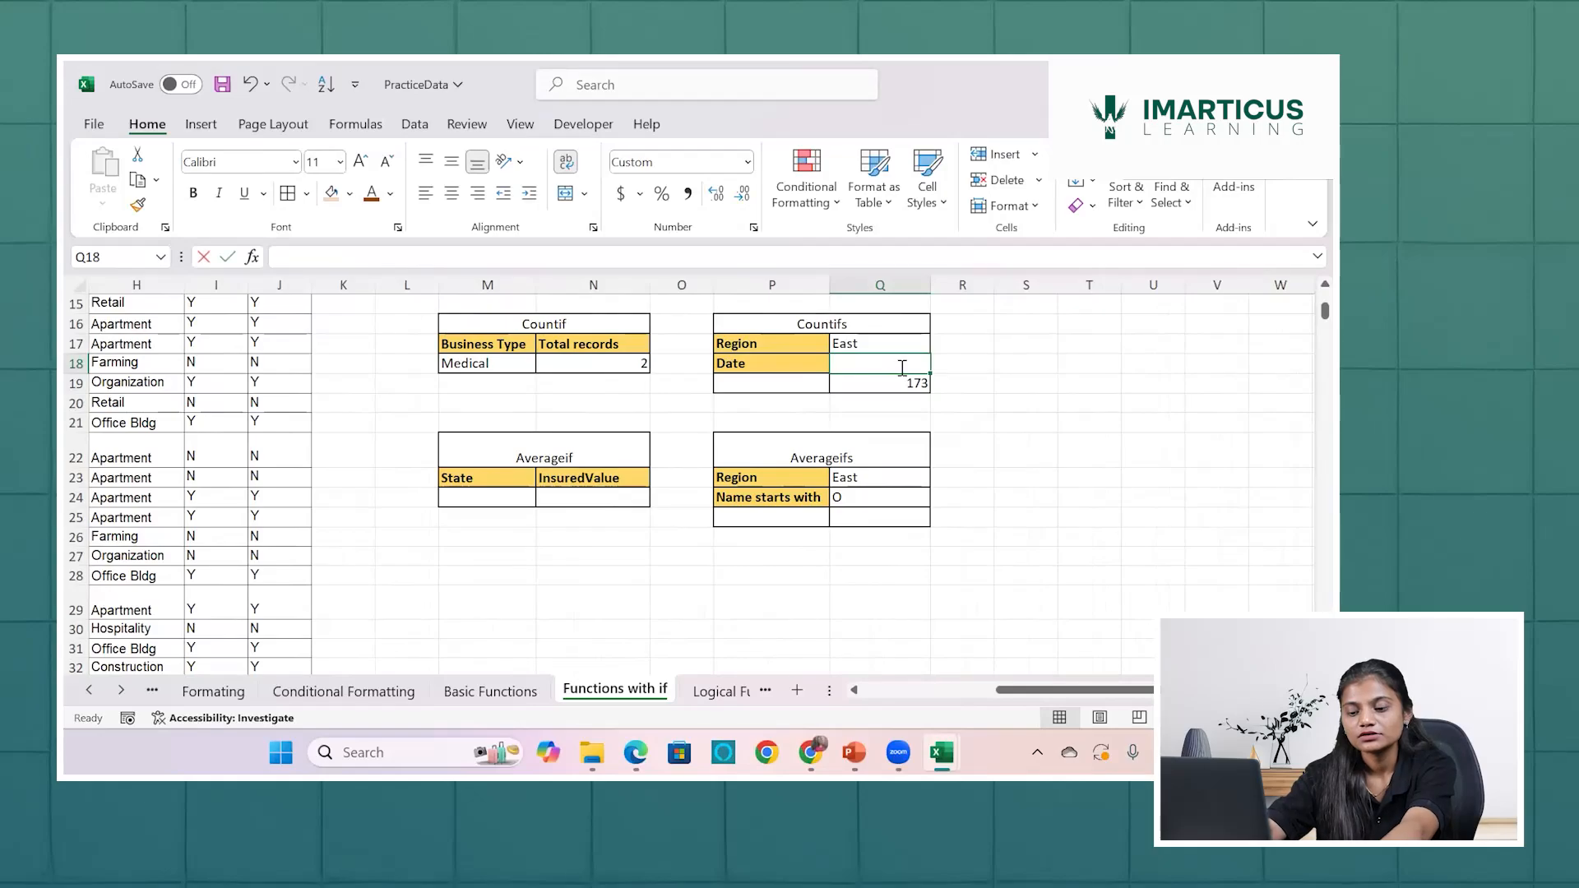
text(31-)
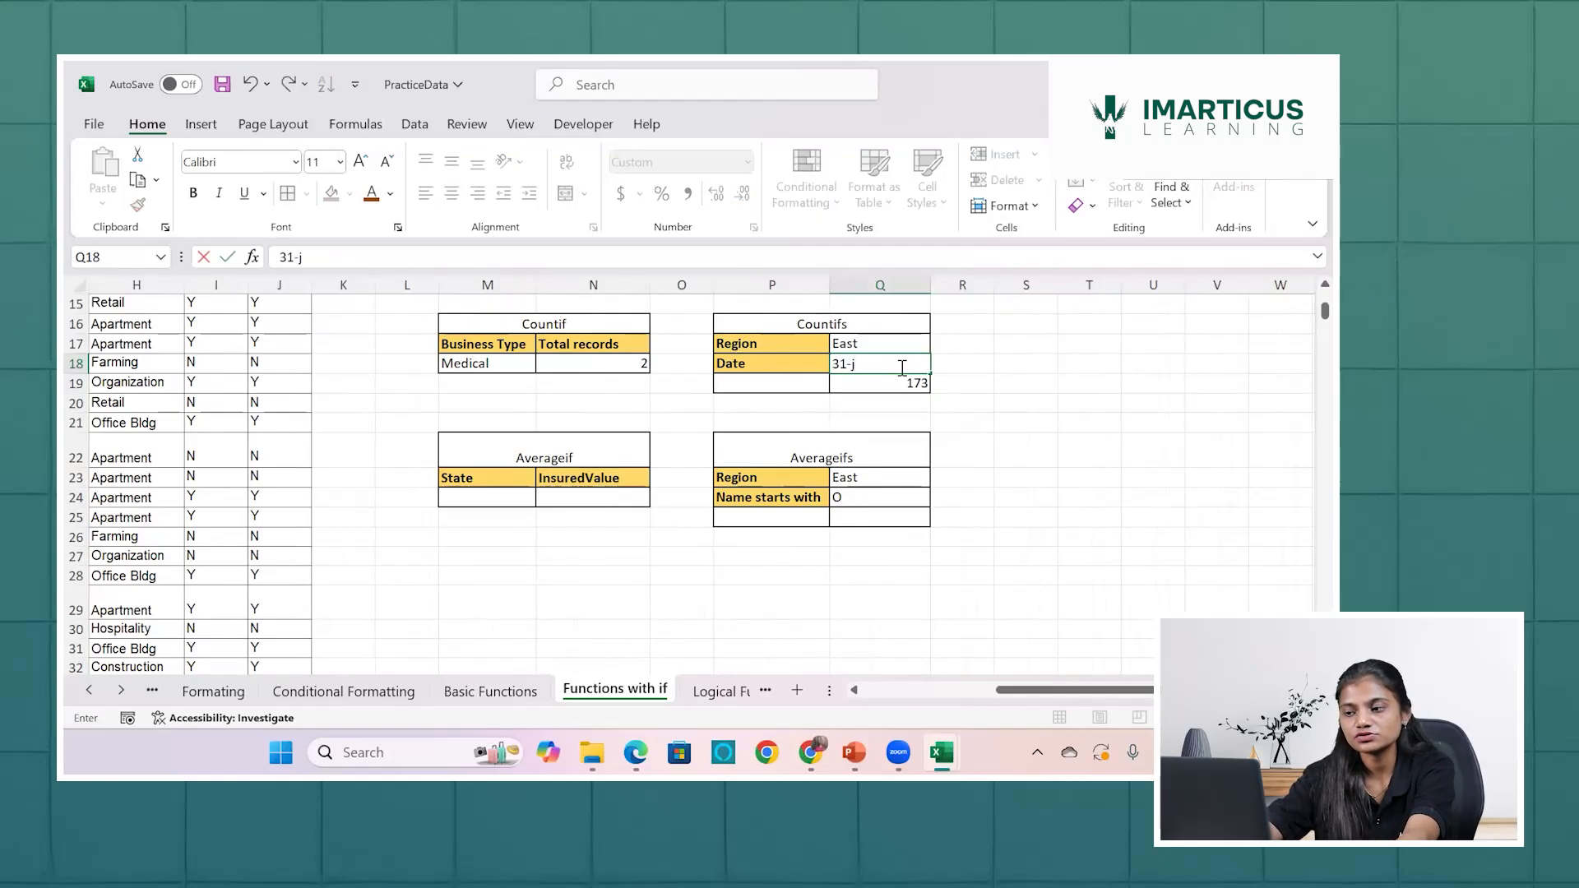
text(jul-21)
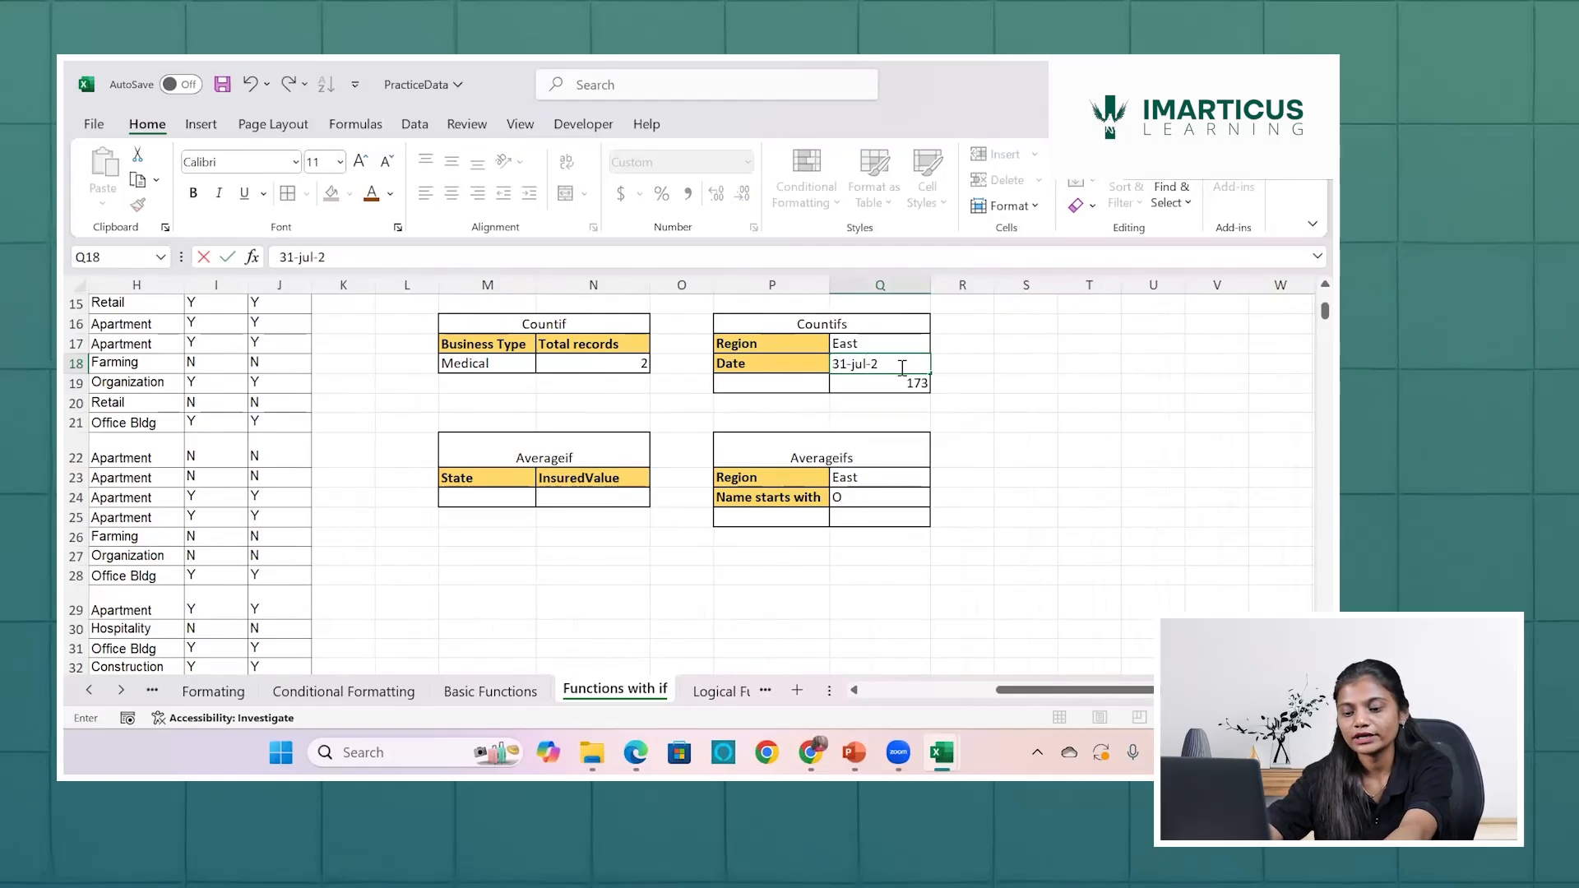
key(Return)
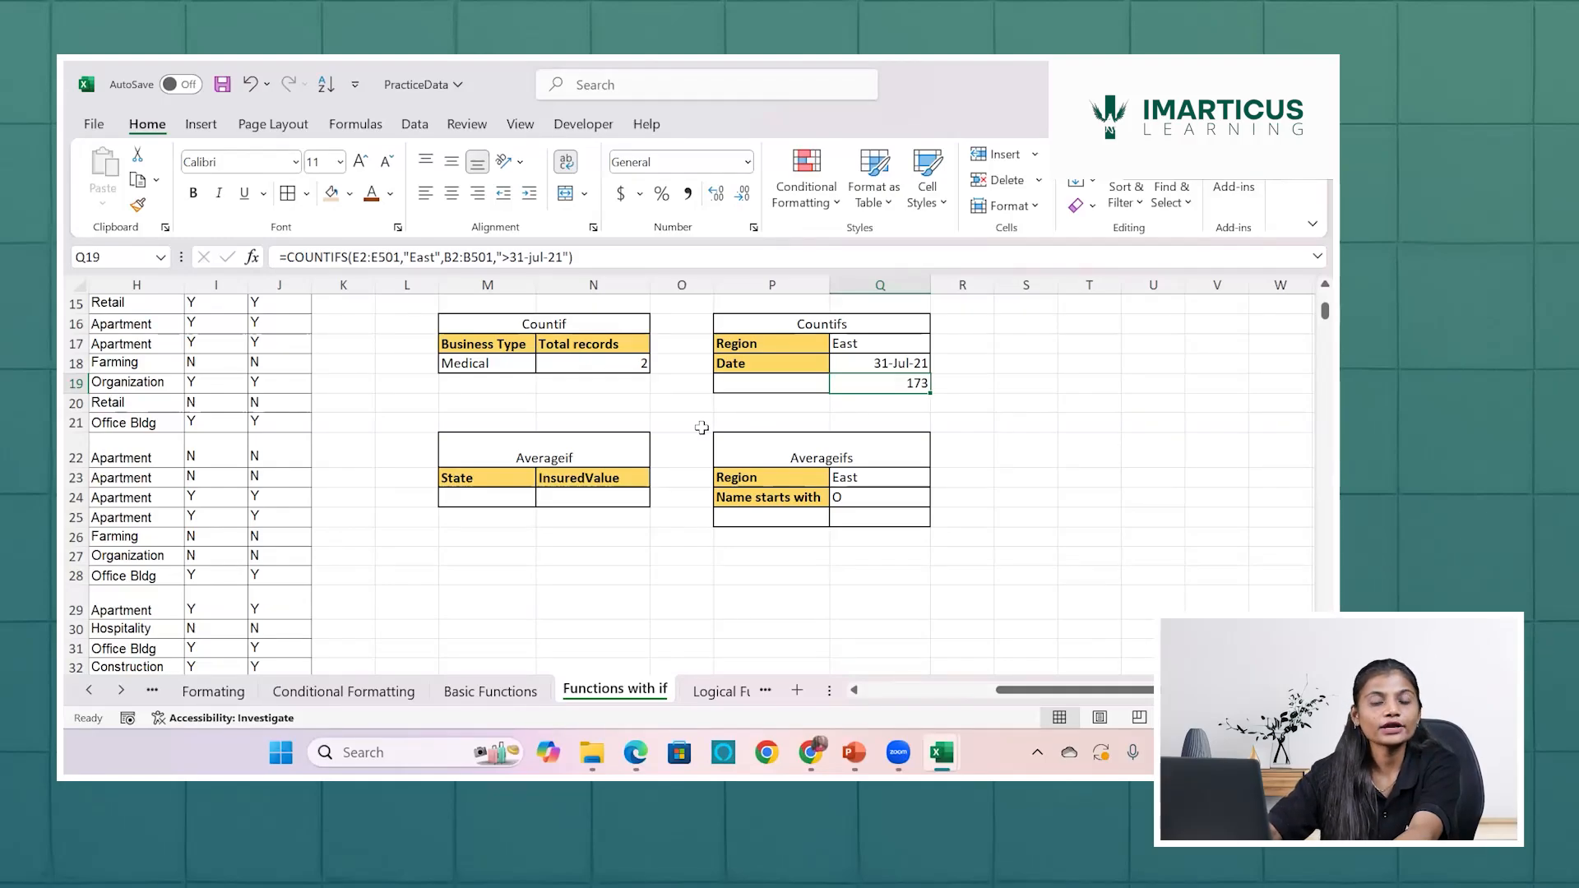
Select the Averageif result cell N24, switch to PowerPoint and present slide 34 to read question 6 on New York's average insured value.
scroll(688, 449, left, 3)
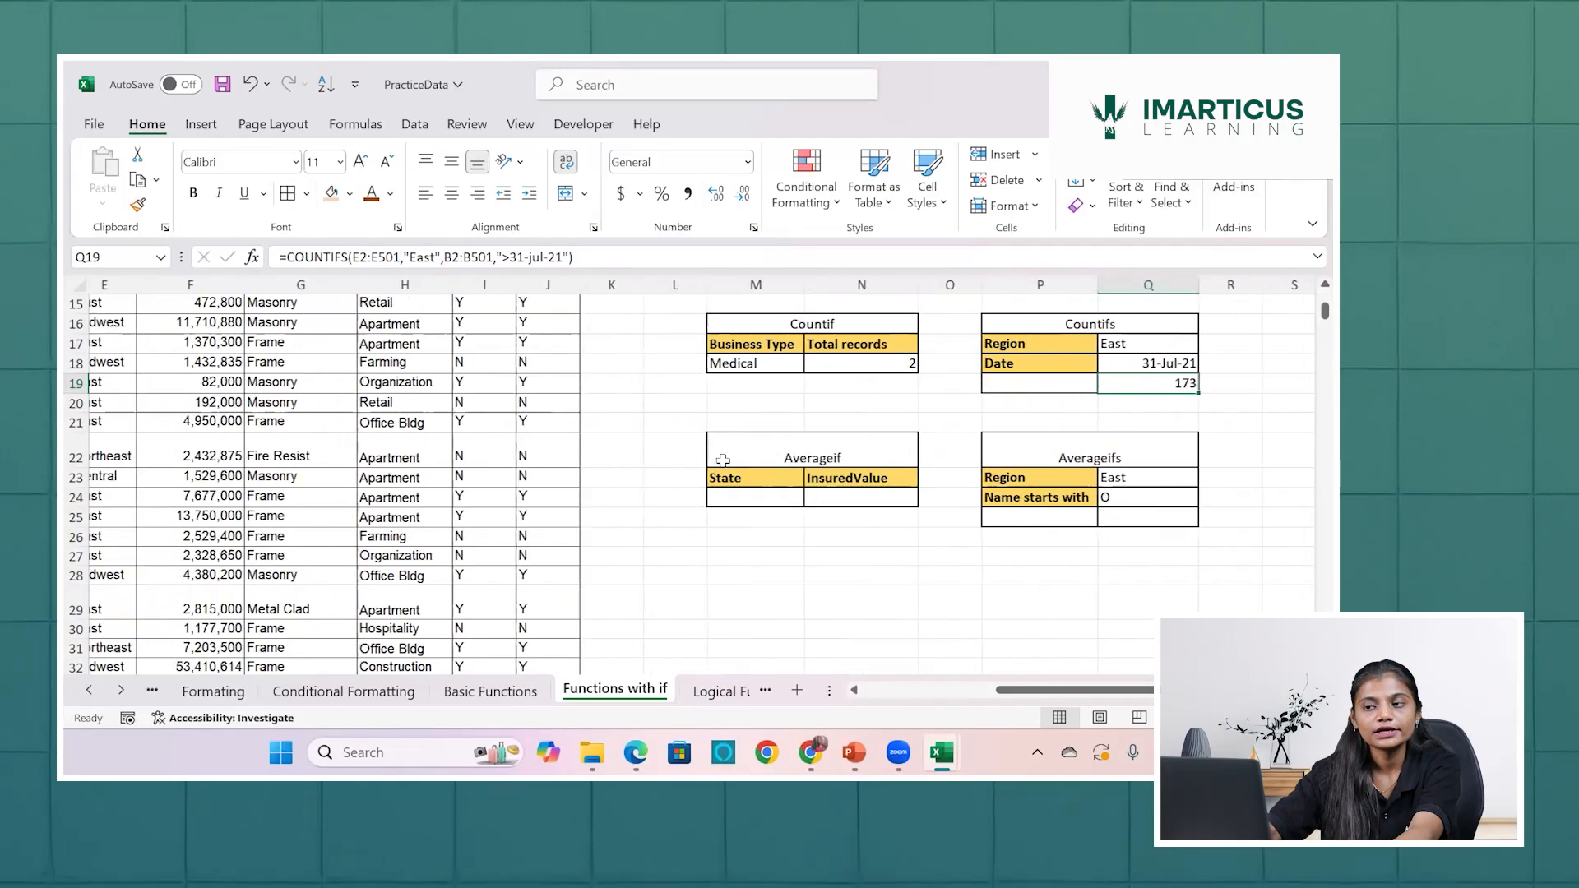
scroll(723, 460, up, 5)
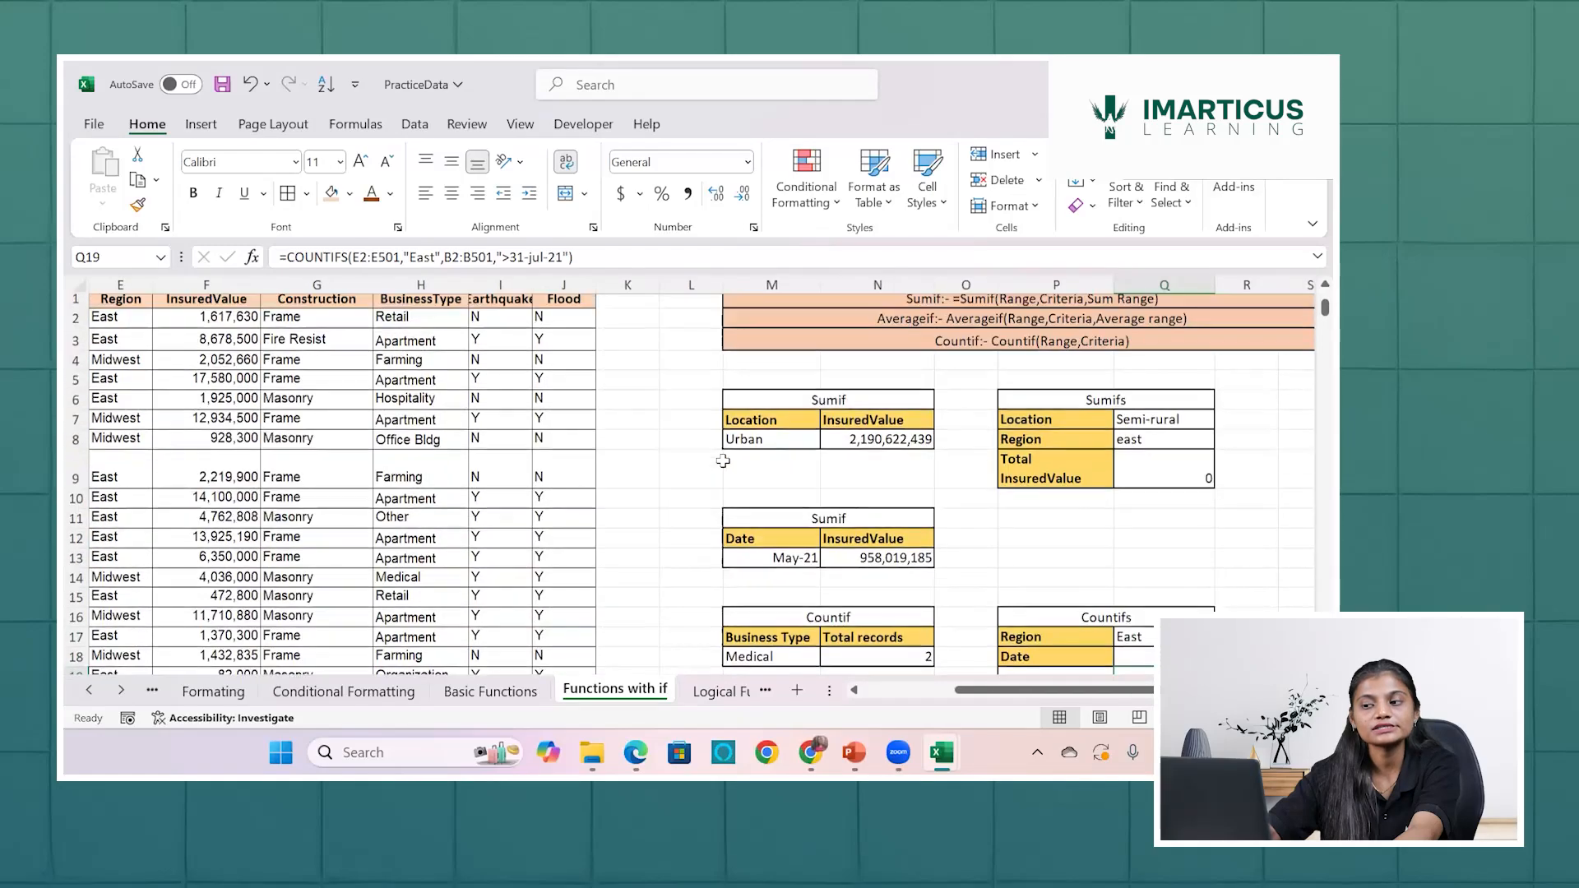
scroll(723, 460, down, 3)
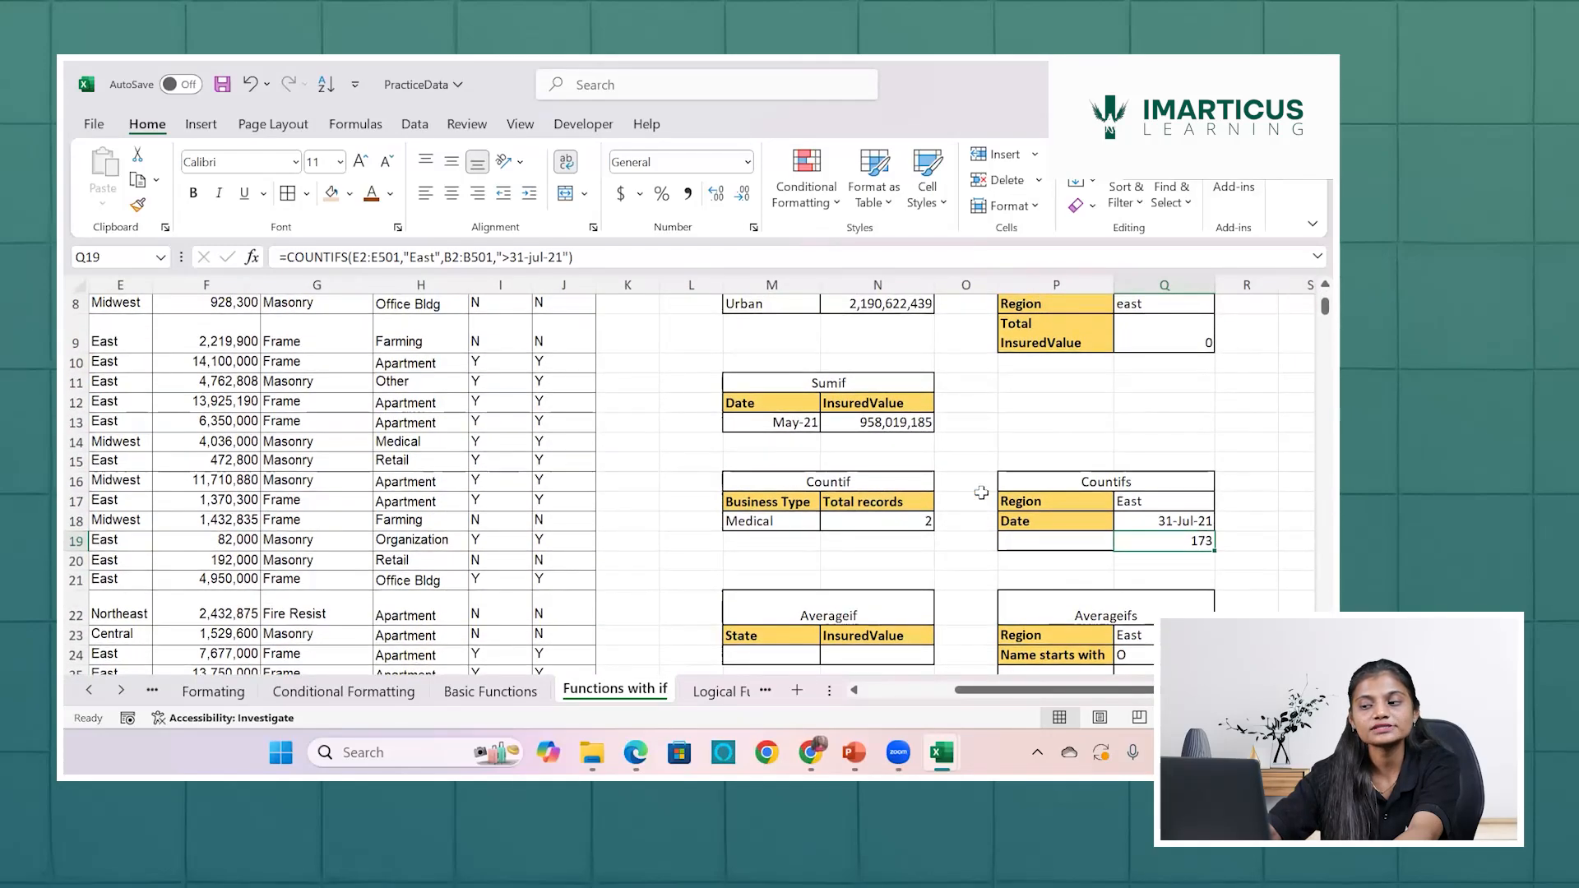
scroll(1119, 524, down, 3)
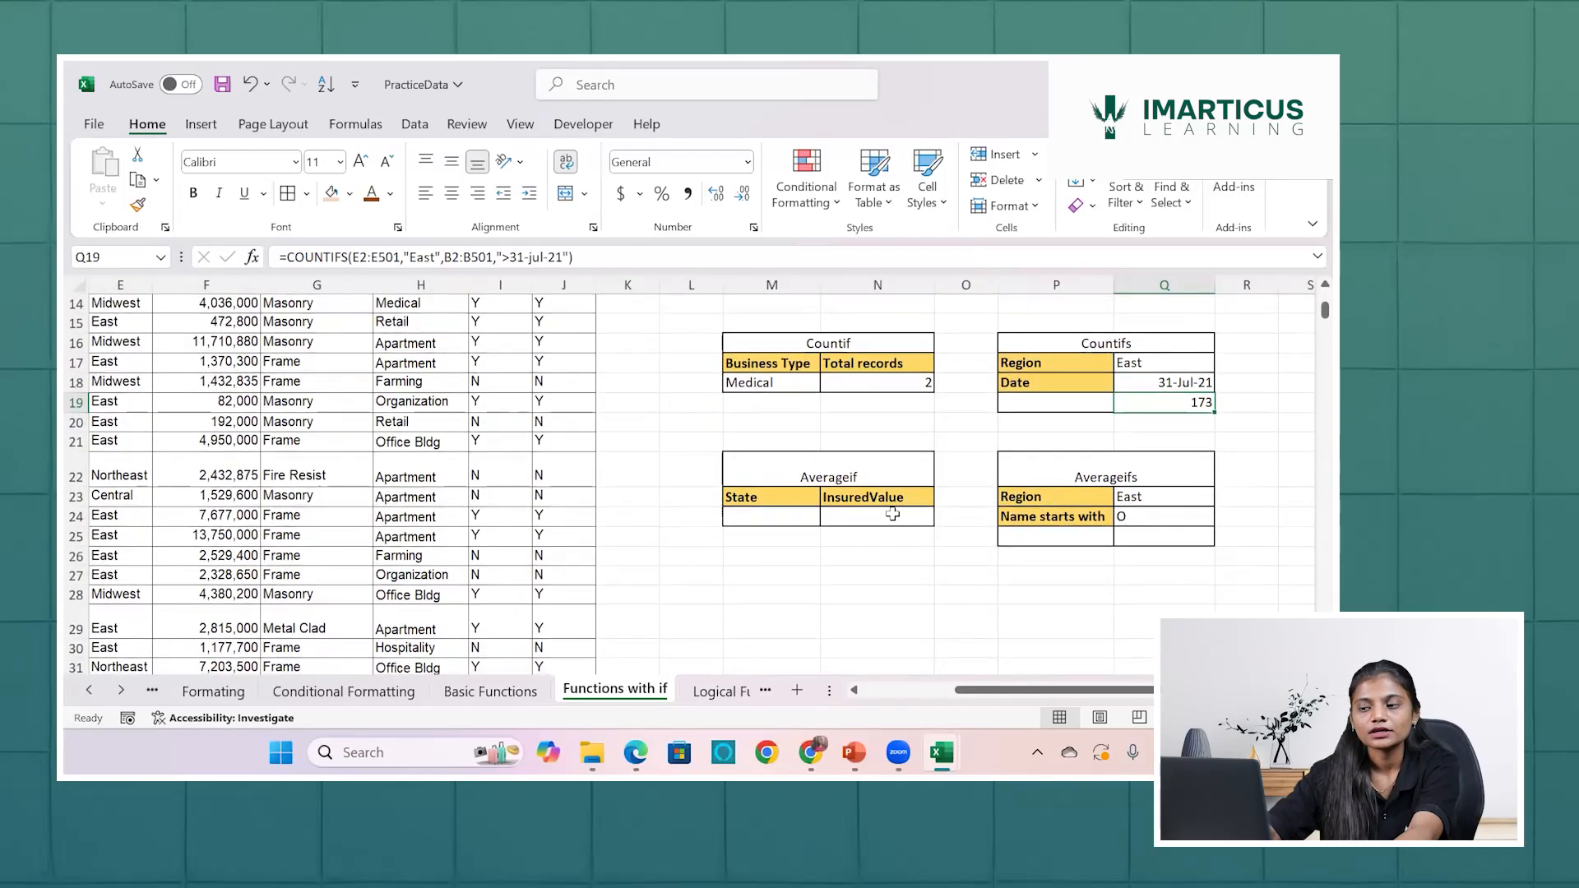
click(892, 514)
mouse_move(855, 753)
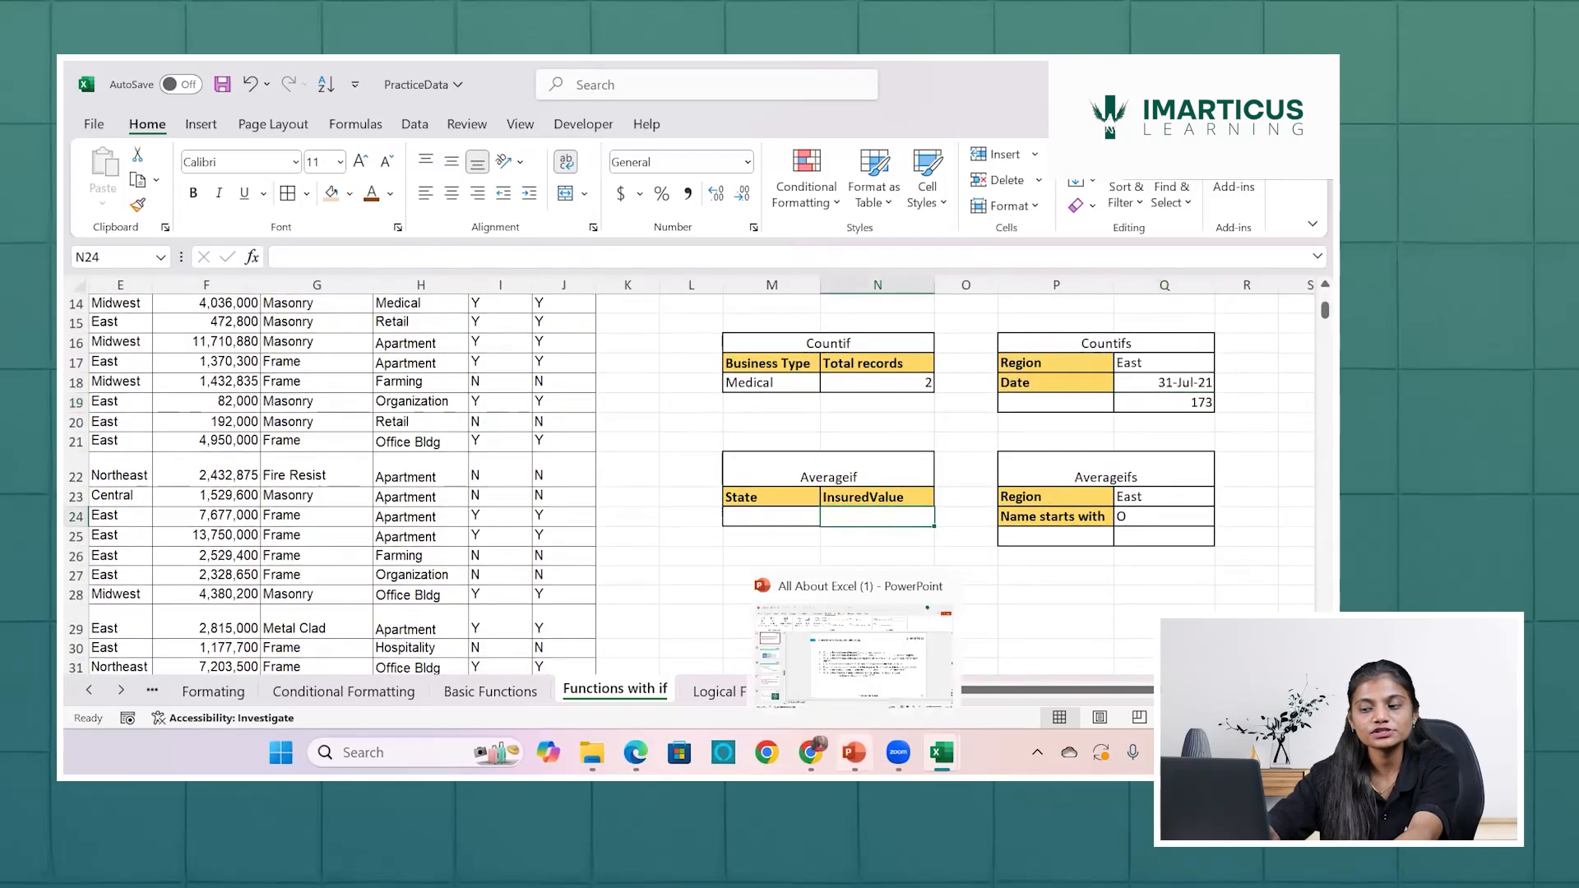
click(871, 676)
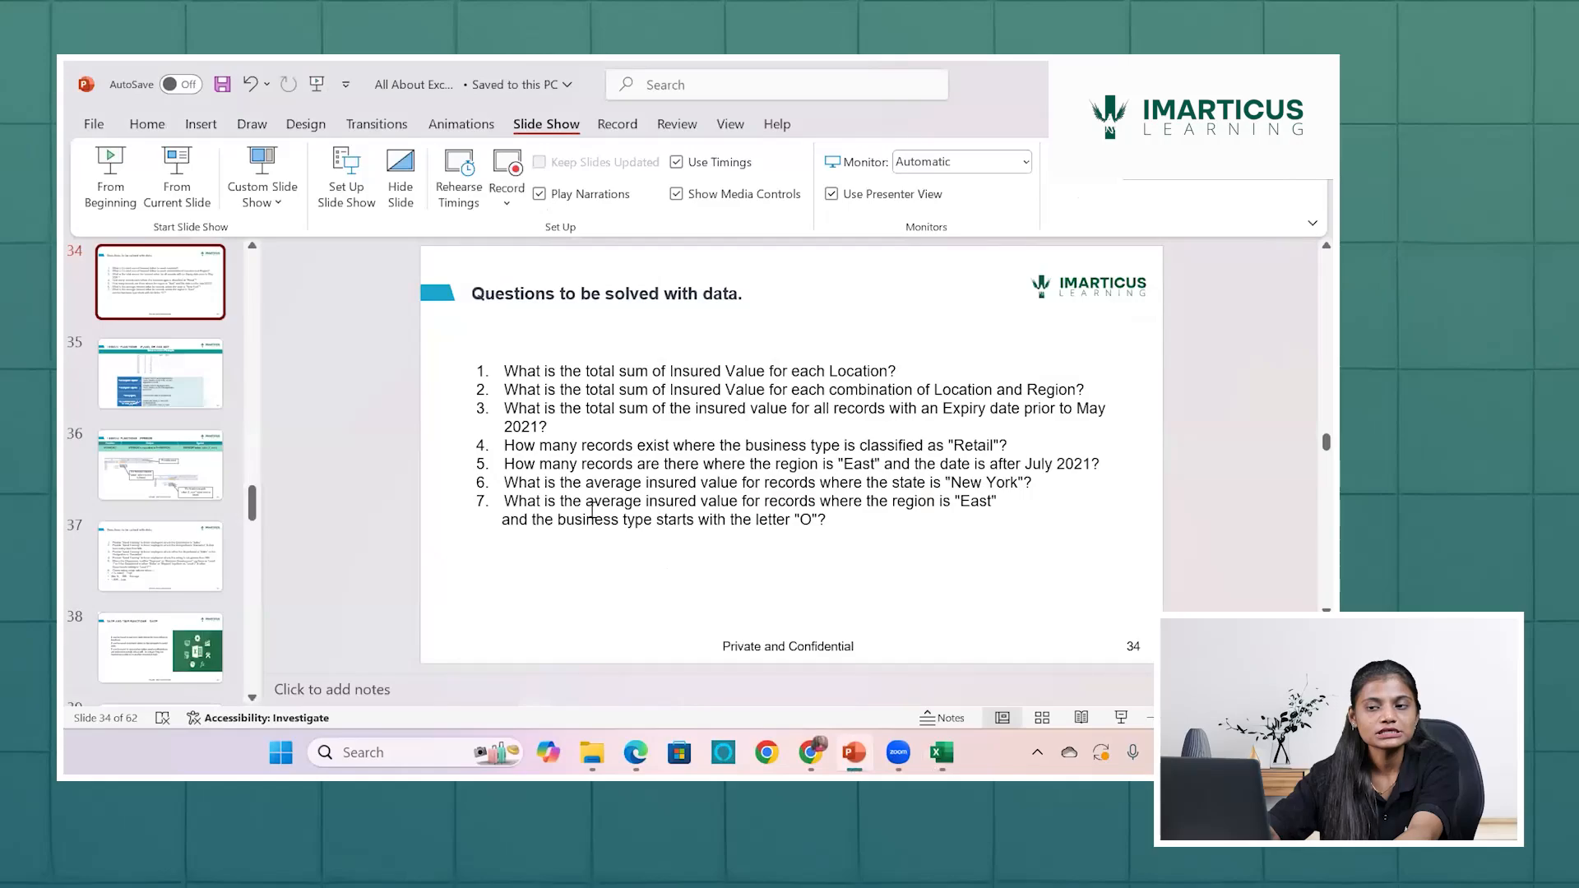
click(170, 189)
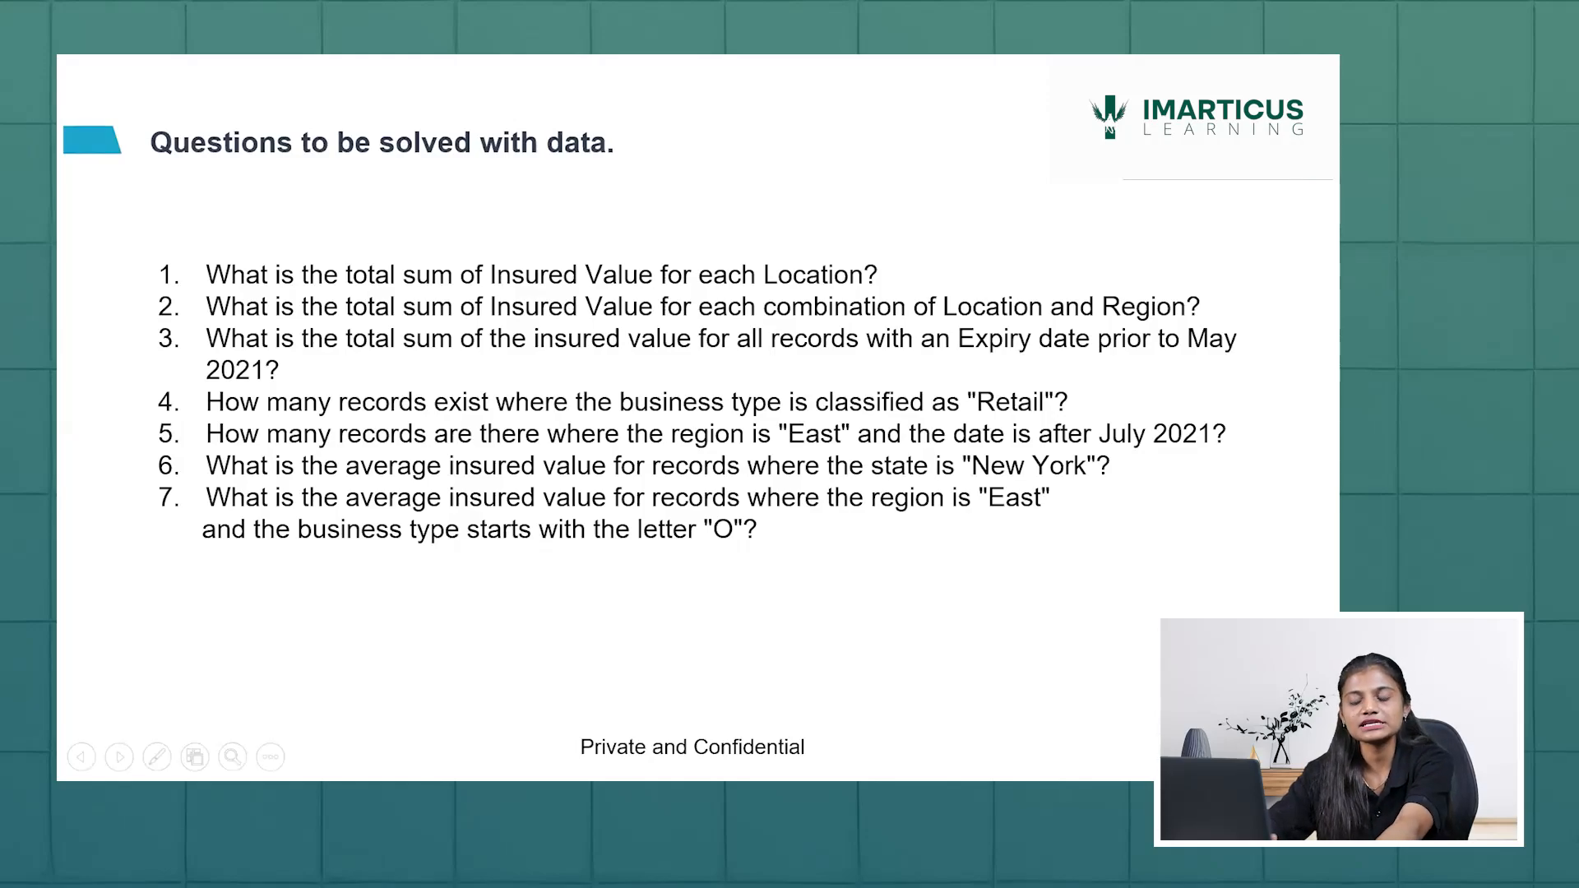
key(Escape)
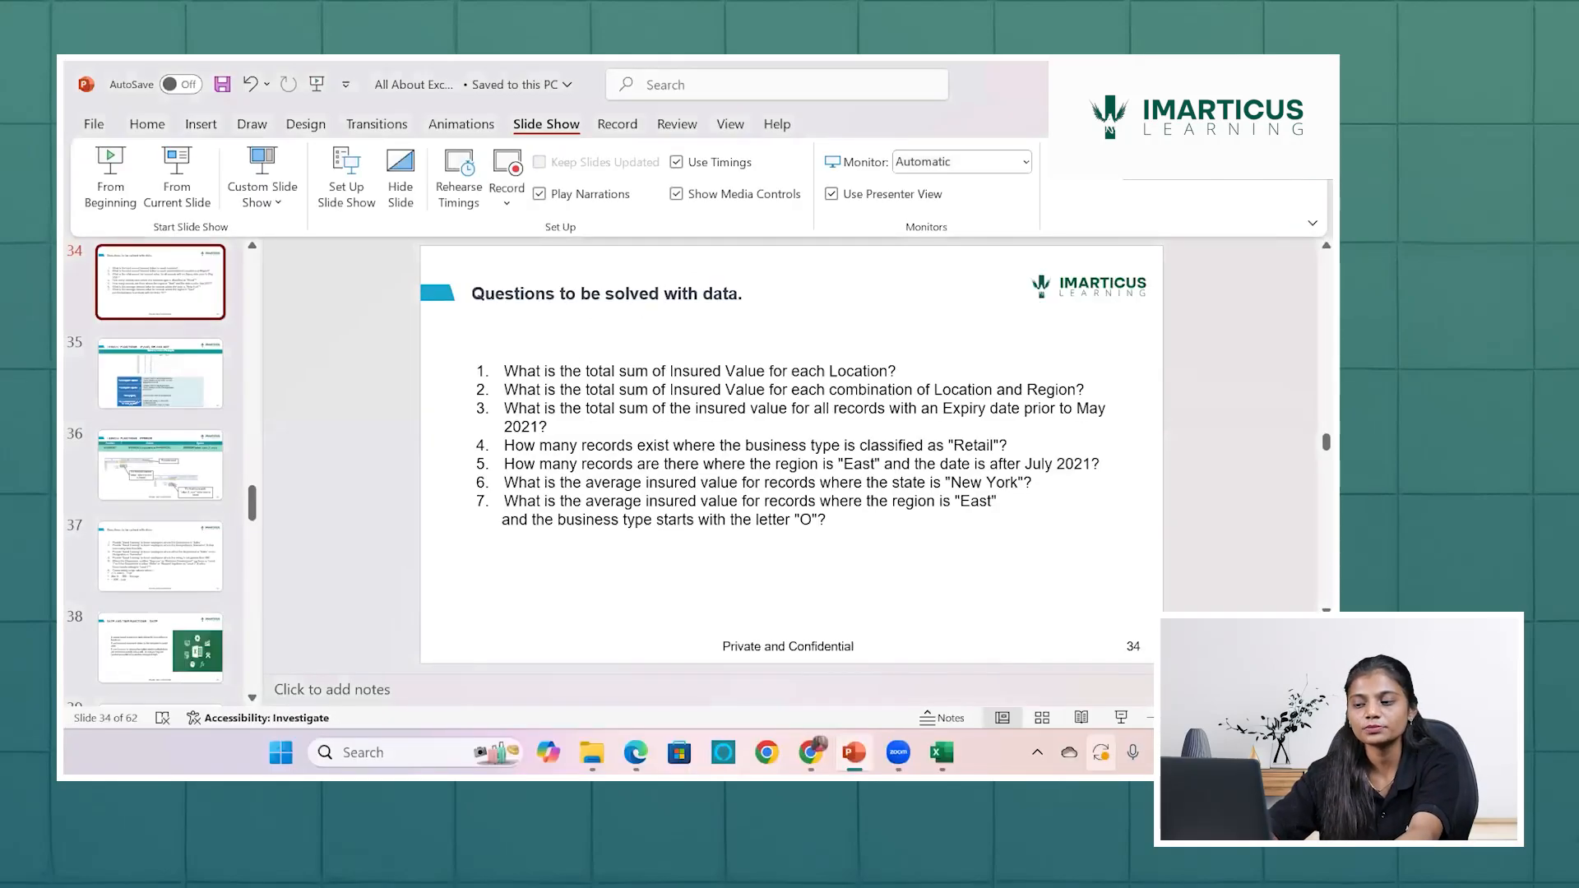
Switch back to the PracticeData workbook in Excel and examine the State column for how New York is written.
mouse_move(942, 752)
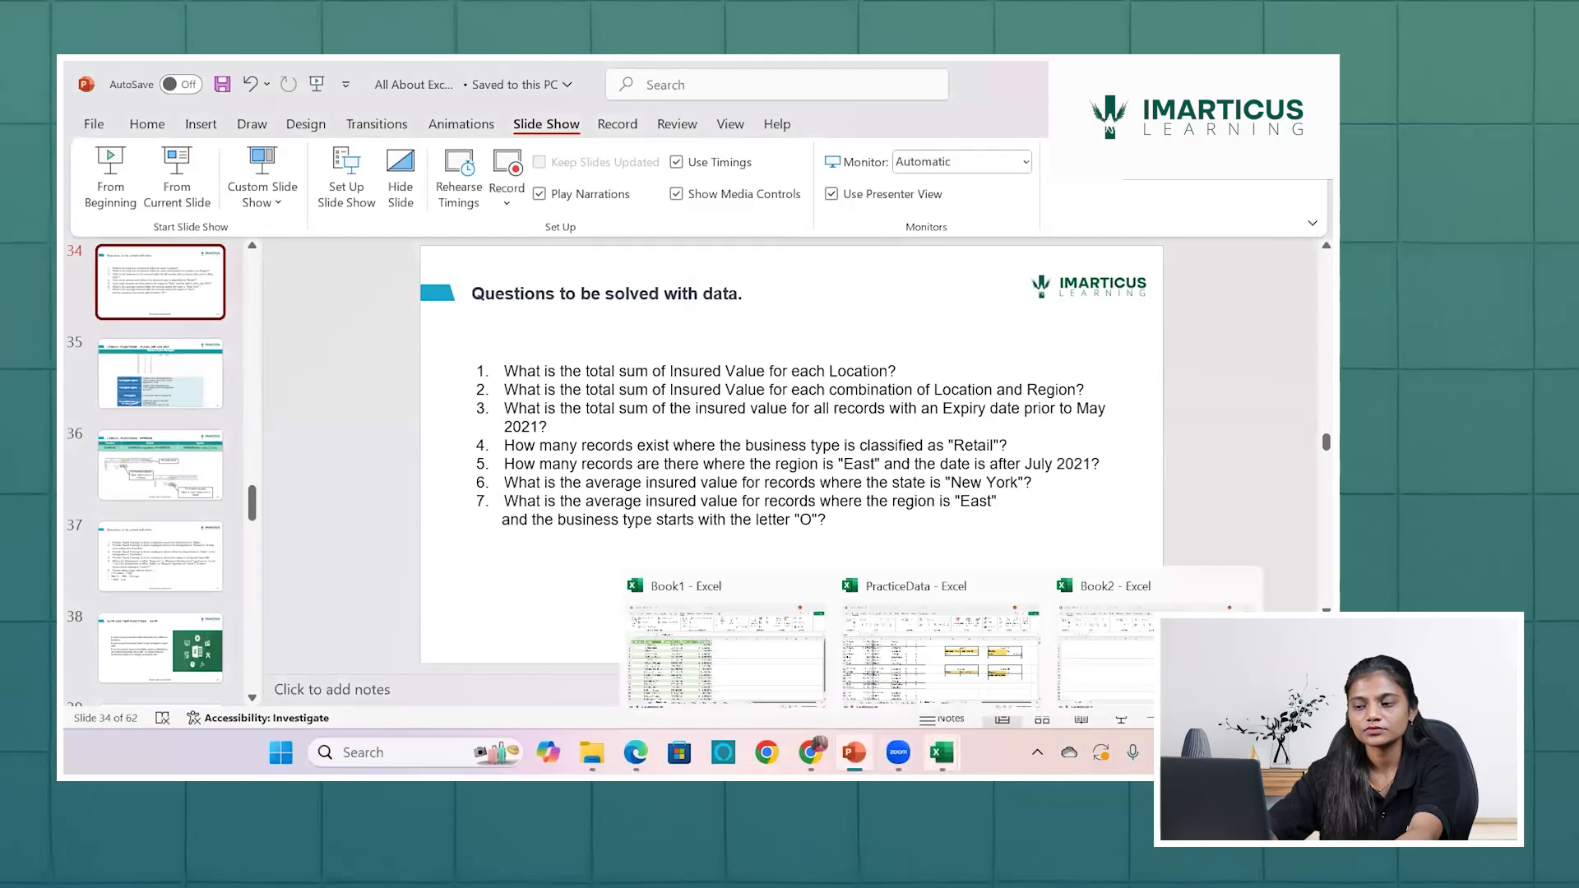
click(918, 689)
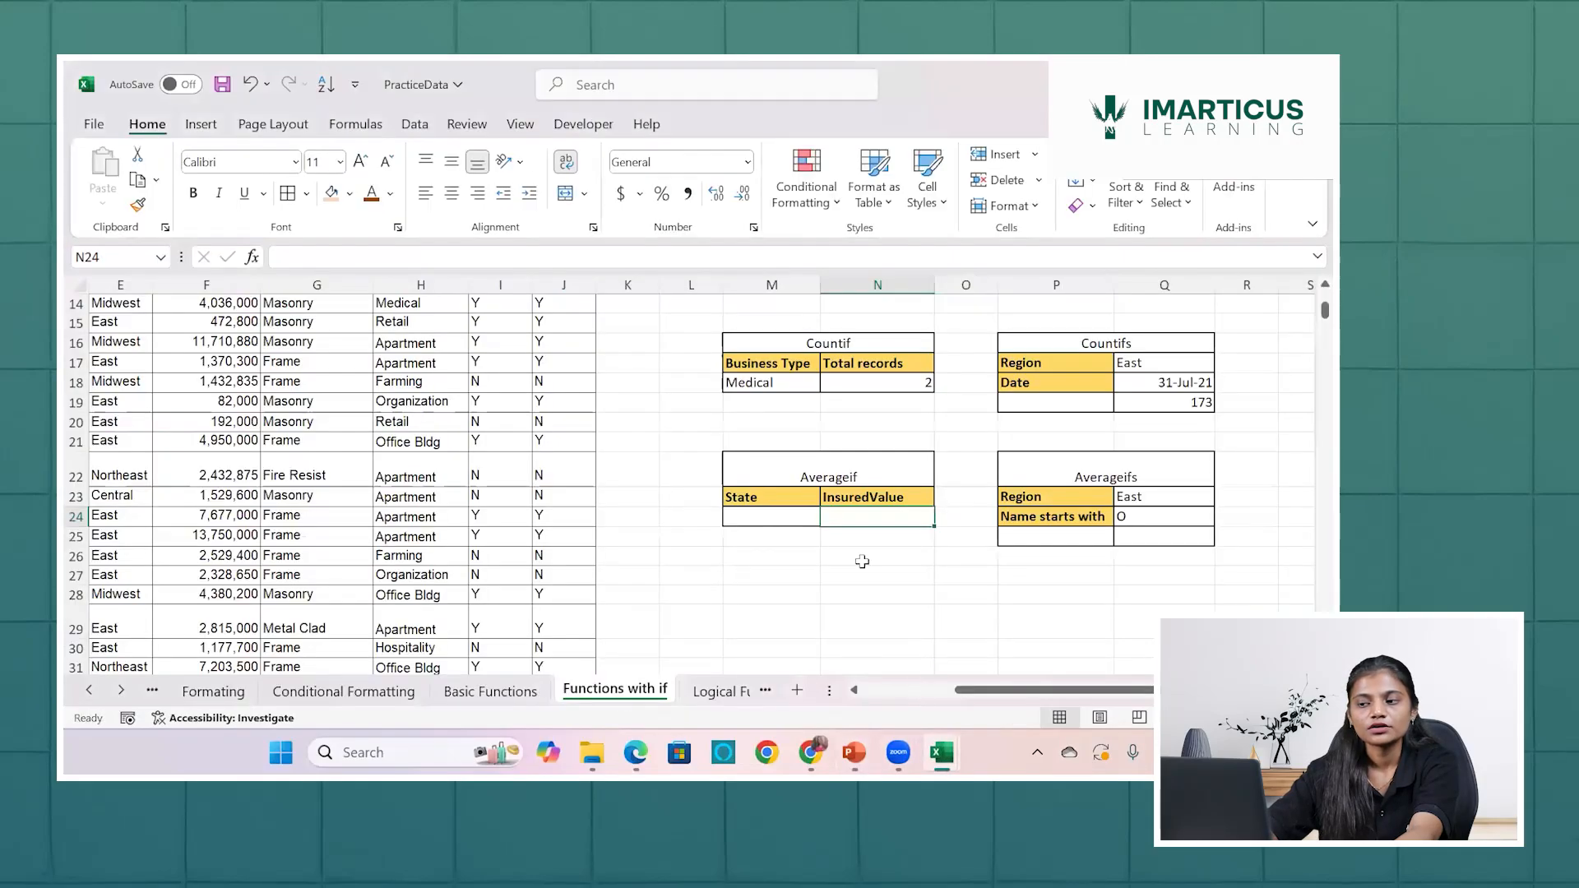
scroll(617, 514, up, 5)
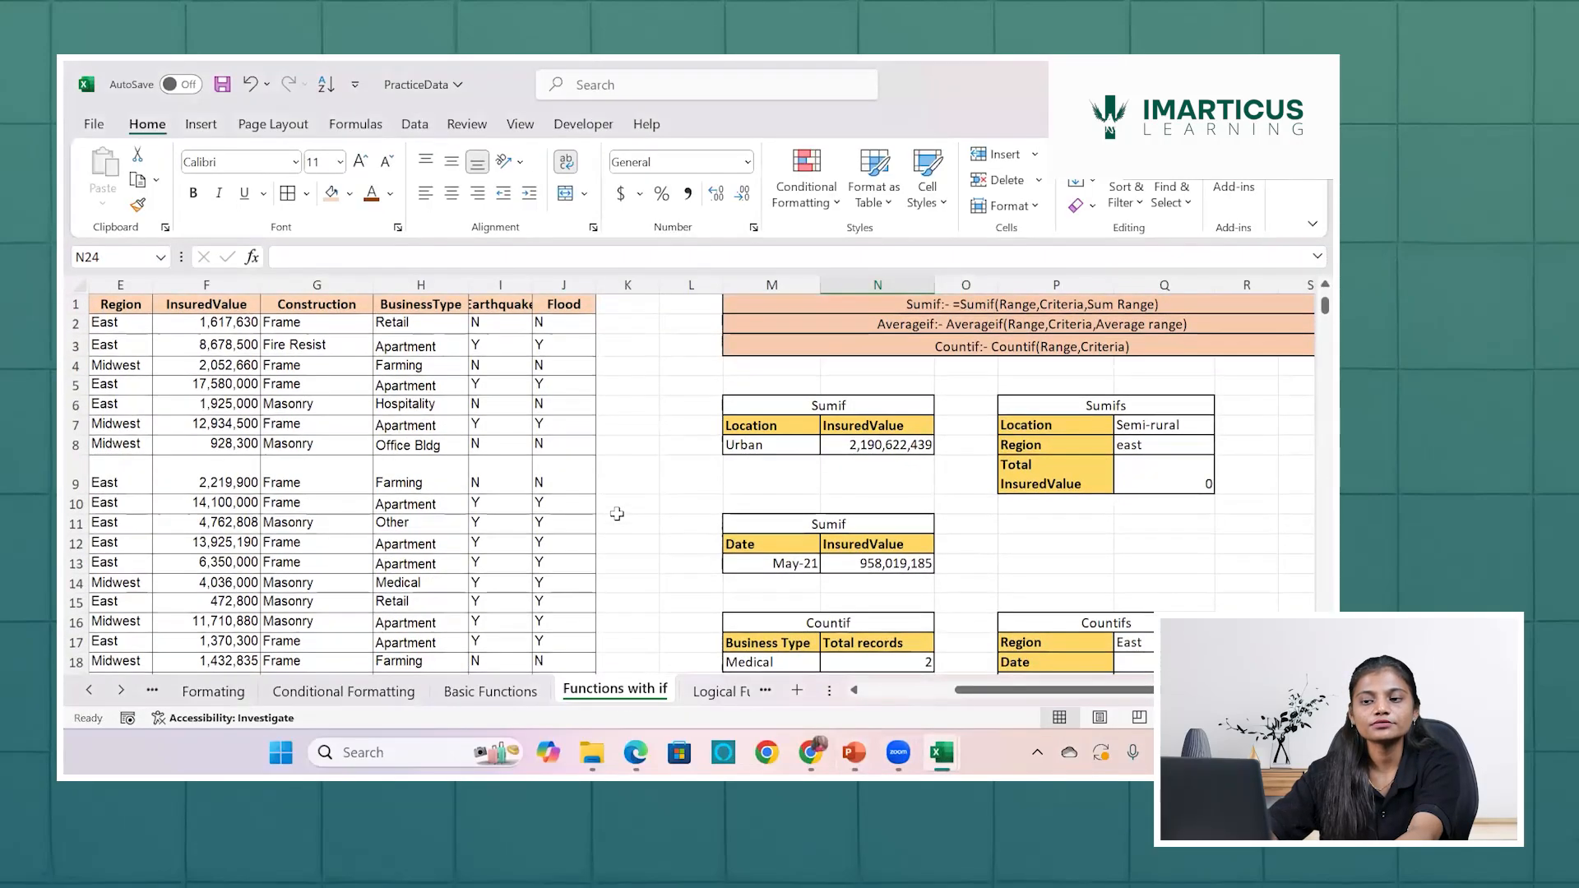
scroll(426, 403, left, 3)
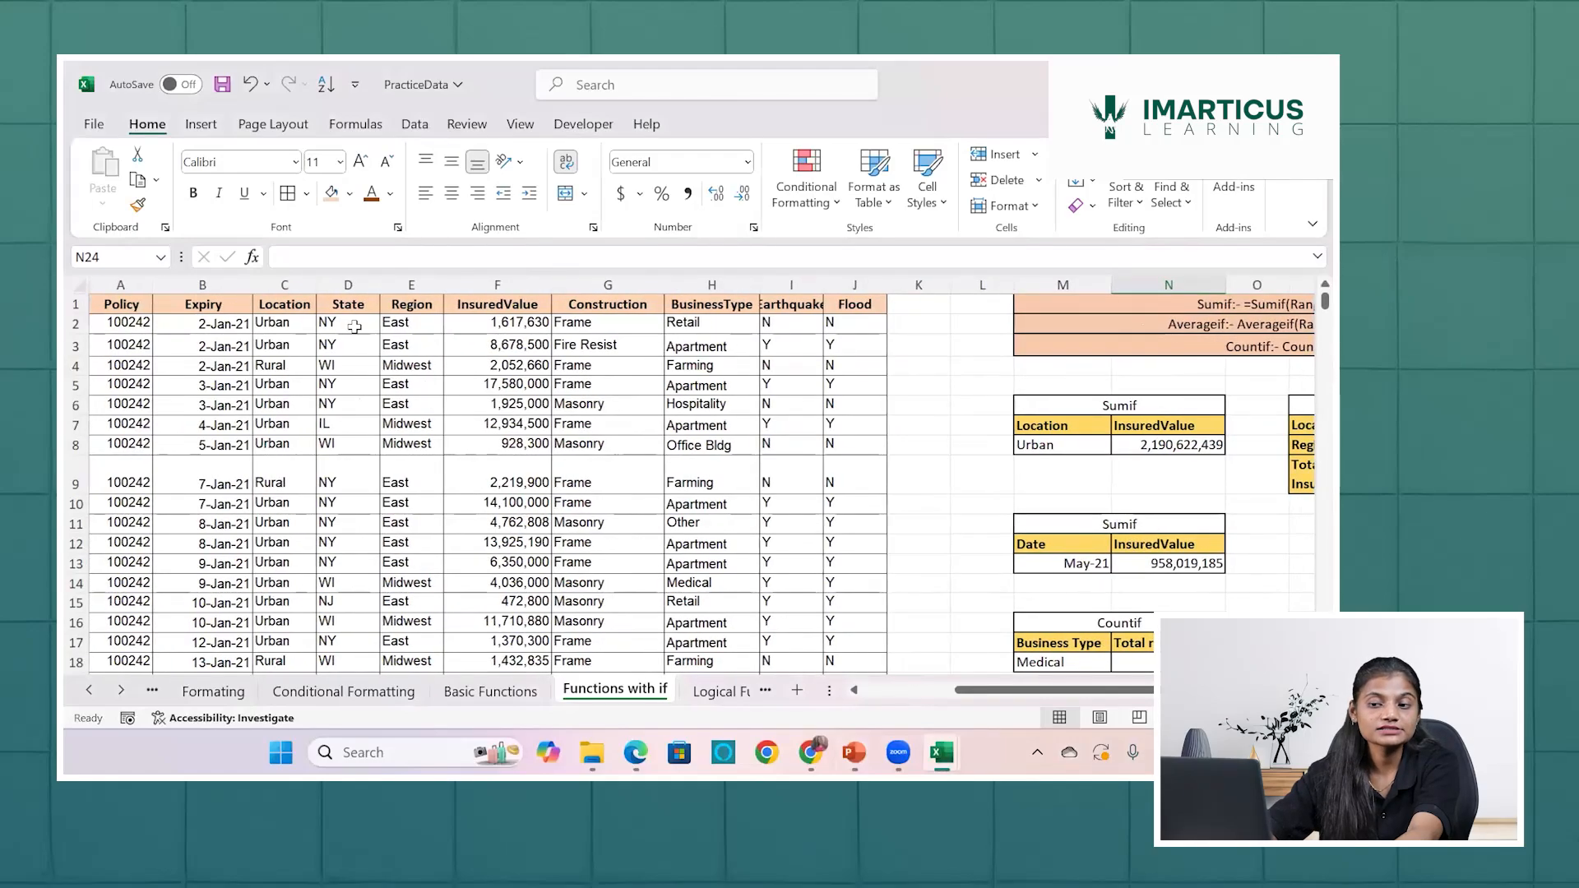
click(353, 326)
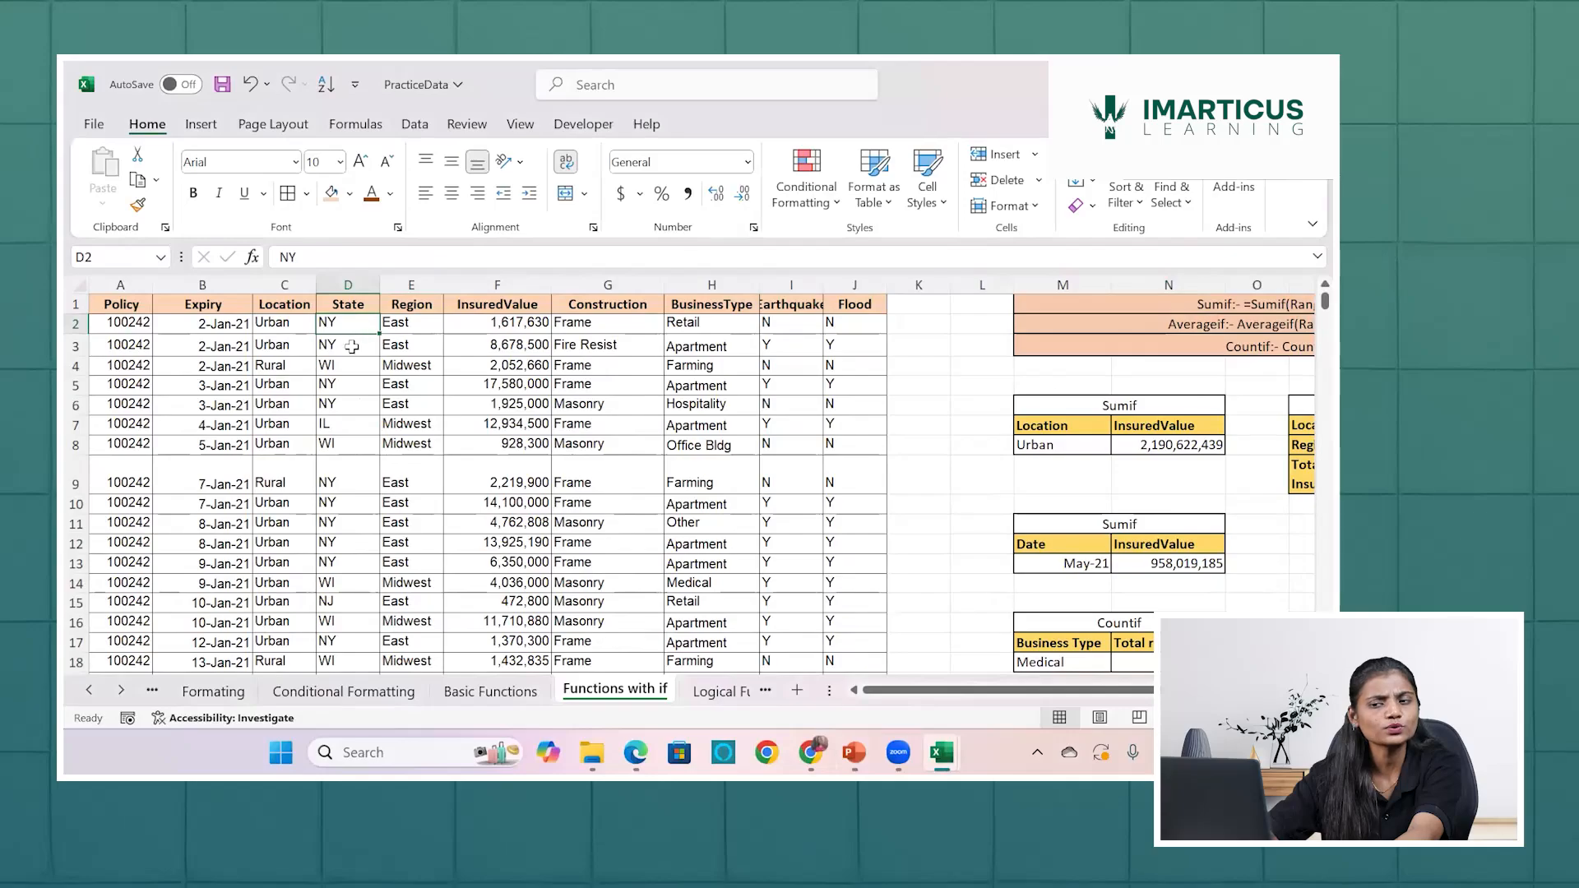
click(351, 346)
key(Down)
key(Down)
key(Down)
key(Down)
key(Down)
key(Down)
key(Down)
key(Down)
key(Down)
key(Down)
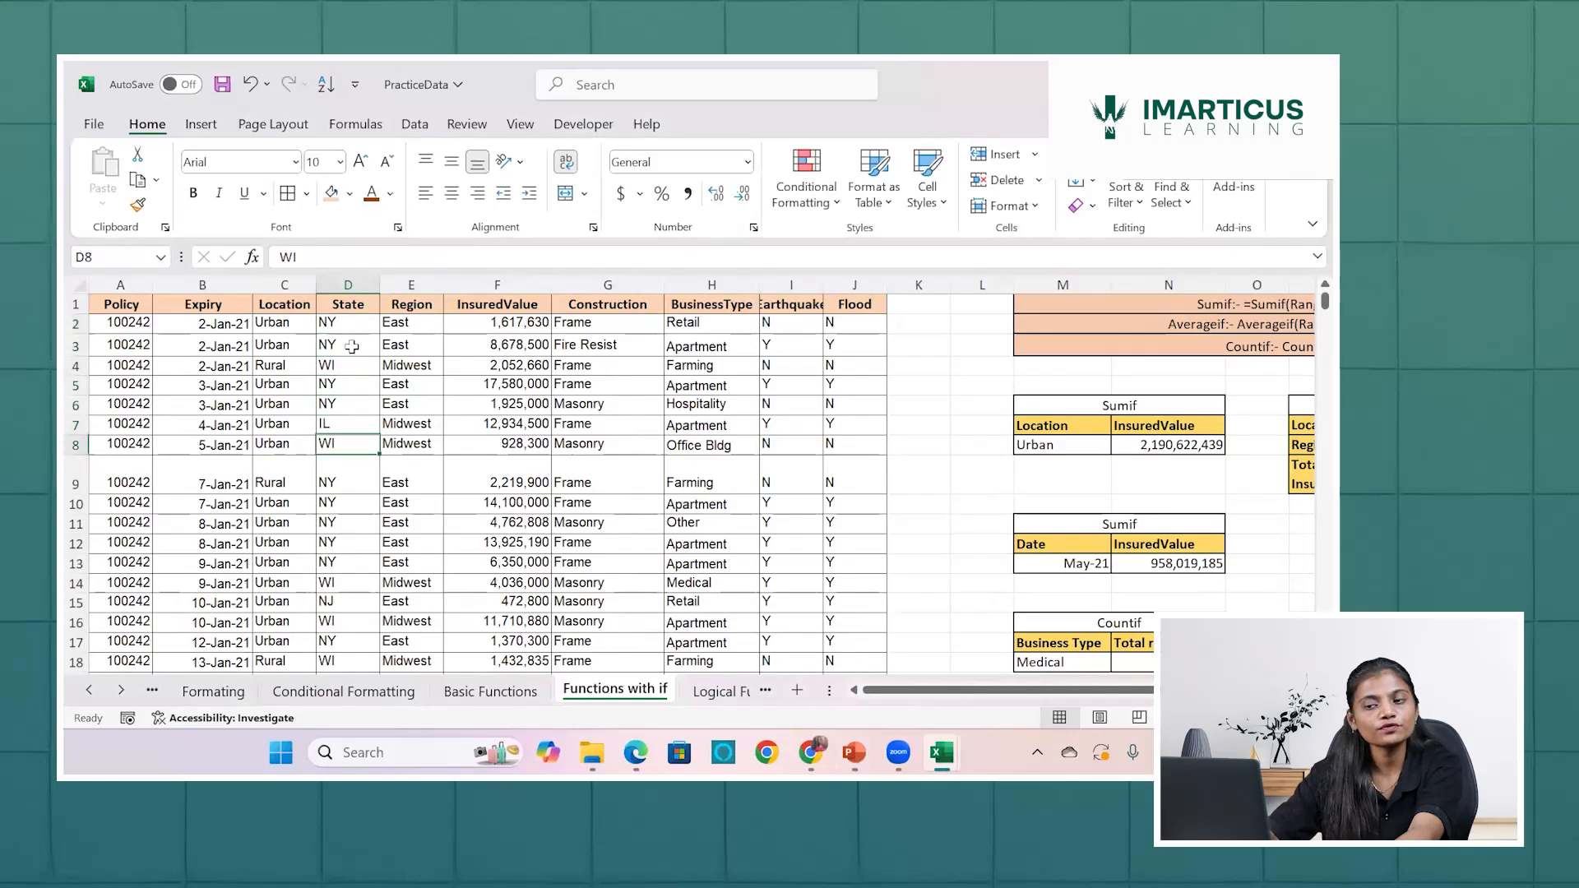
key(Down)
key(Down)
key(Down)
key(Down)
key(Down)
key(Down)
key(Down)
key(Down)
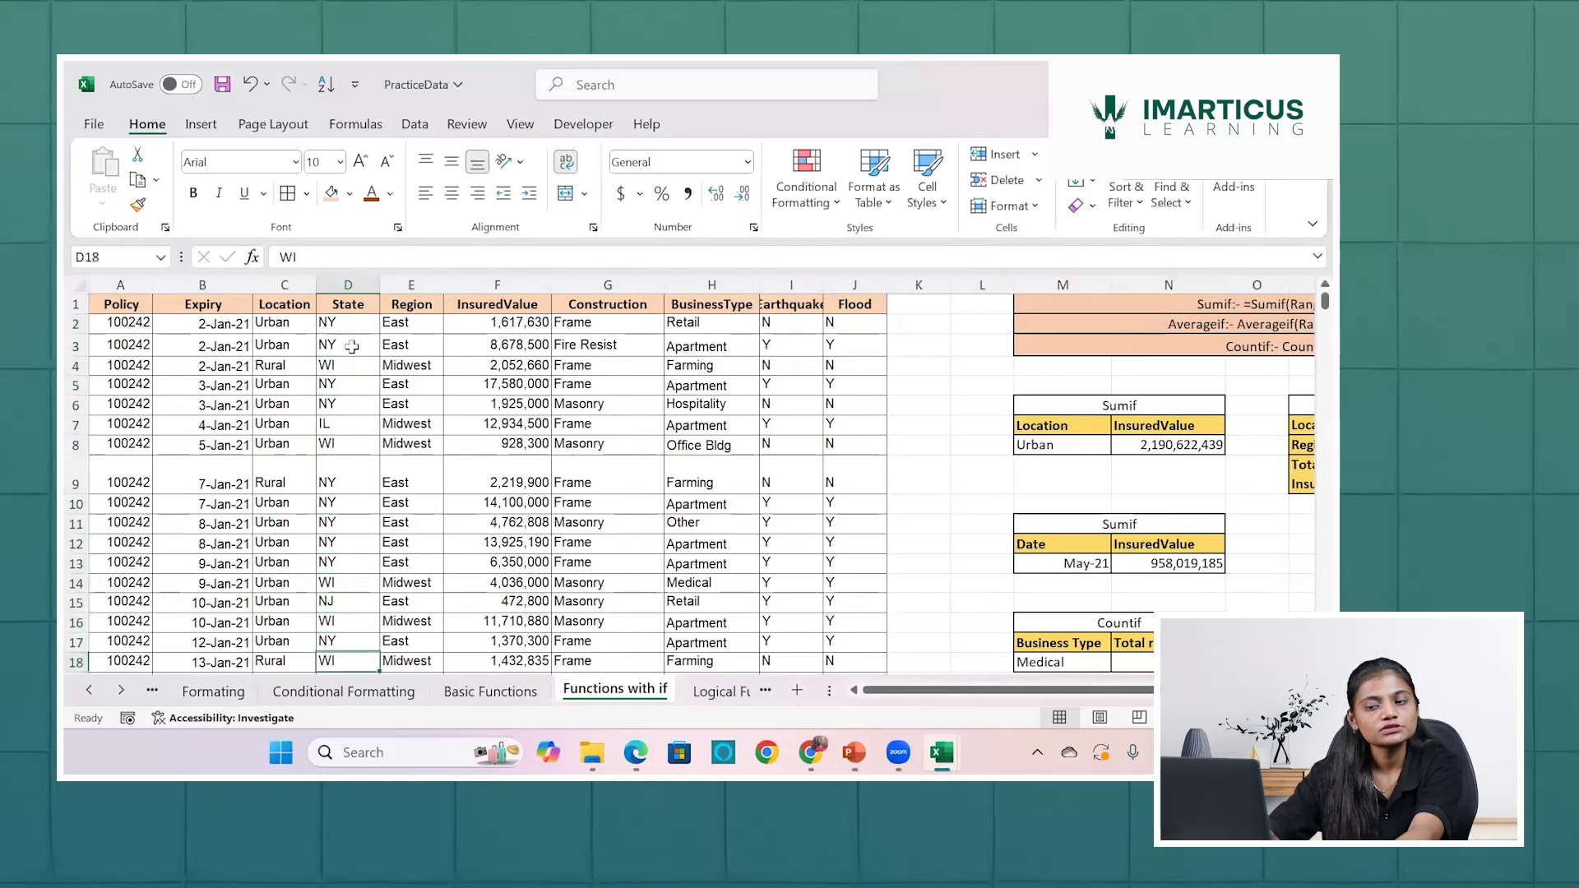
key(Down)
key(Down)
key(Down)
key(Down)
key(Down)
key(Down)
key(Down)
key(Down)
key(Down)
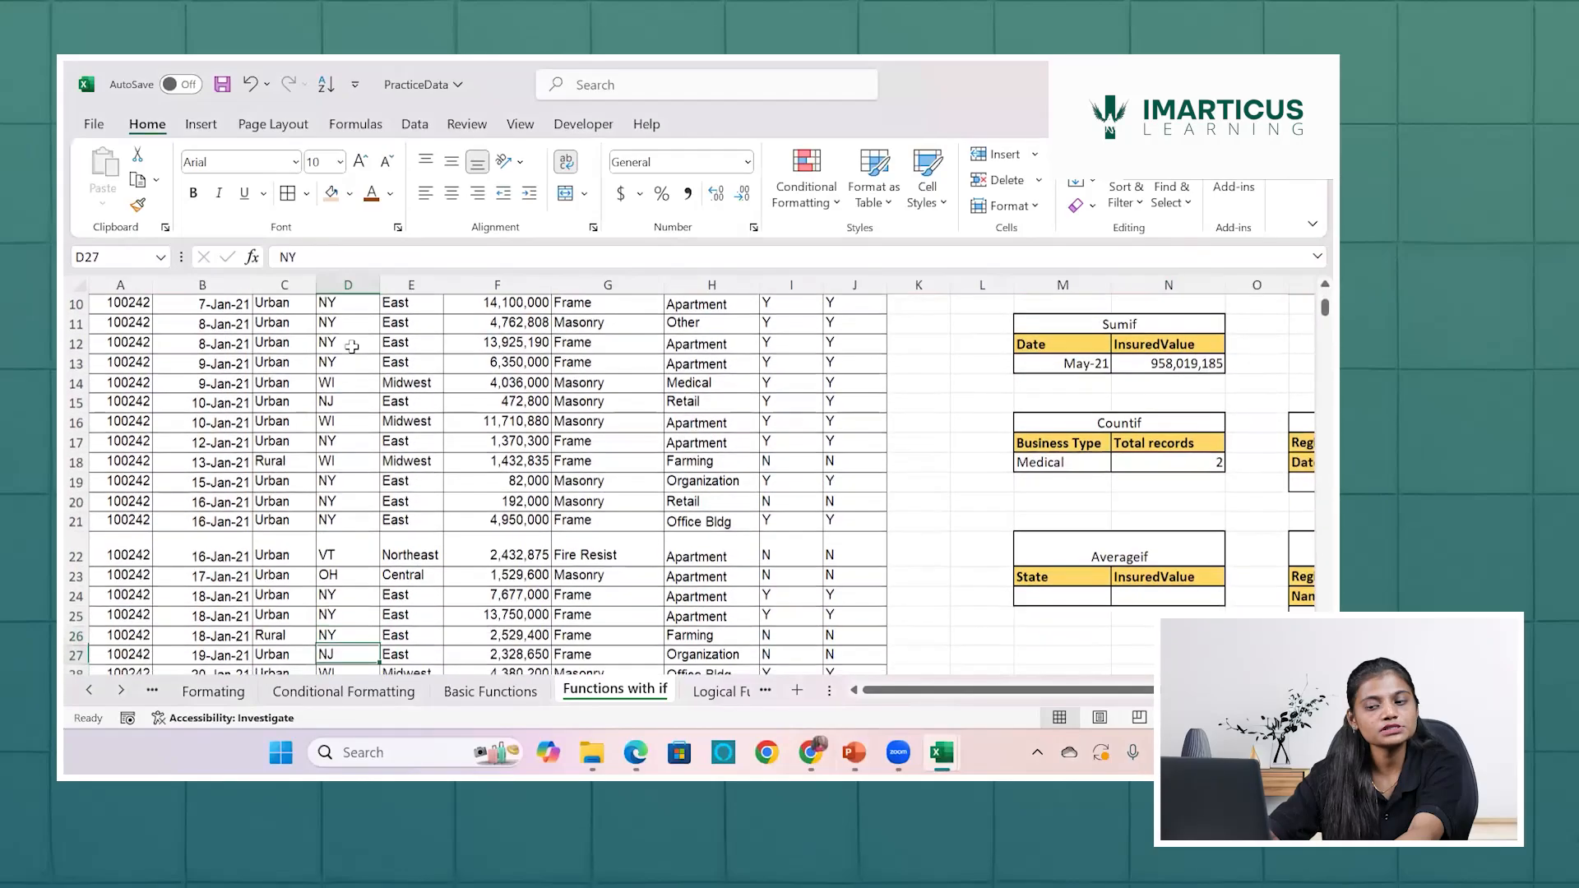
key(Down)
key(Down)
key(Down)
key(Down)
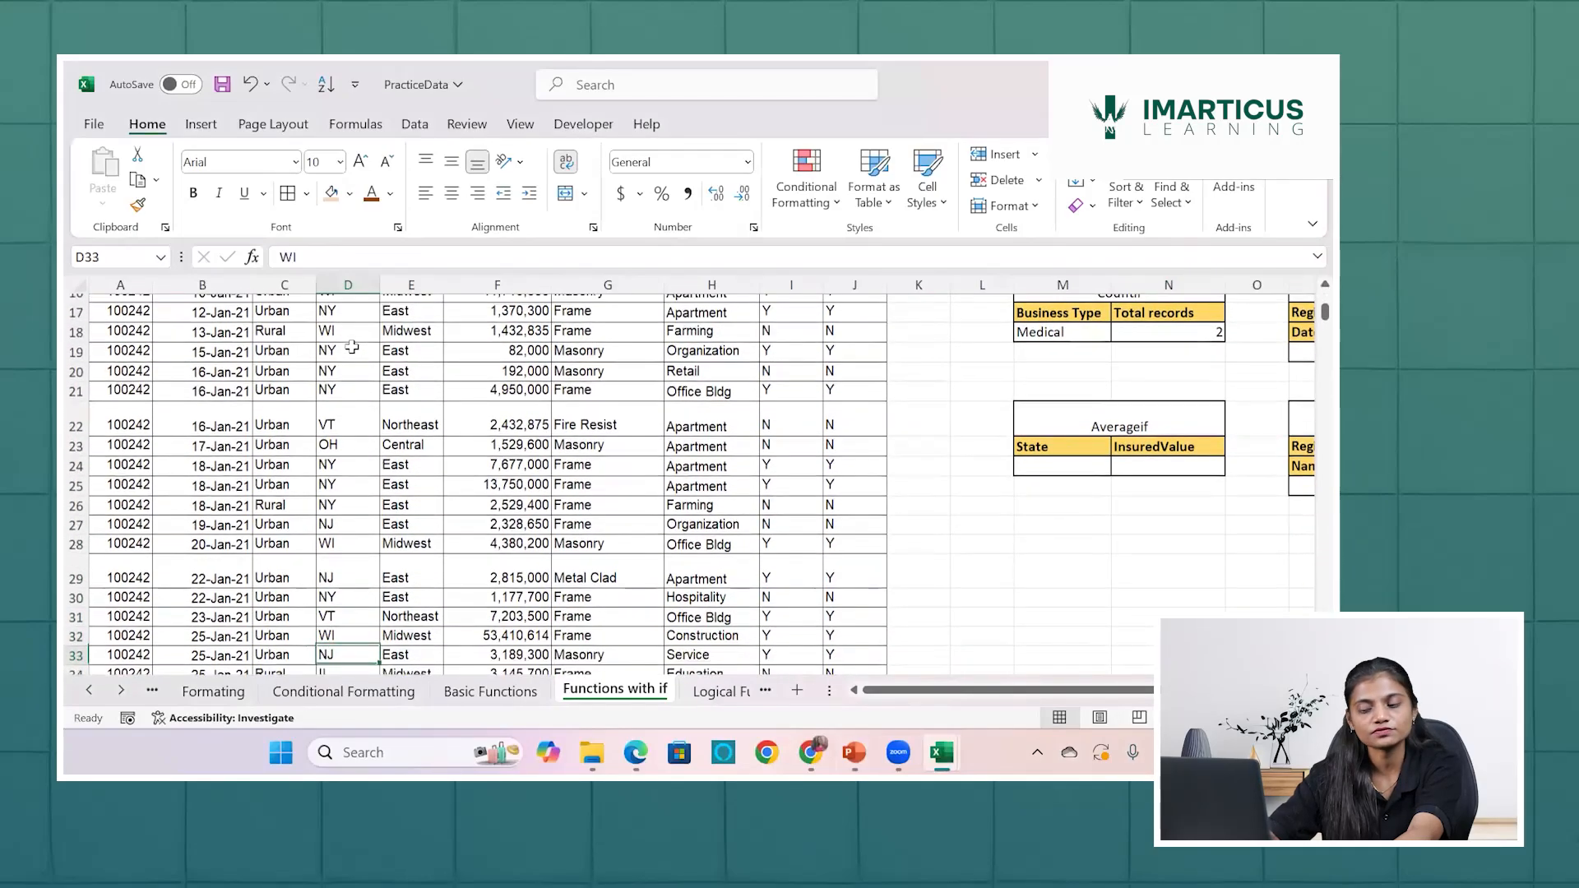
key(Up)
key(Up)
key(Up)
key(Up)
key(Up)
key(Up)
key(Up)
key(Up)
key(Up)
key(Up)
key(Up)
key(Up)
key(Up)
key(Up)
key(Up)
key(Up)
key(Up)
key(Up)
key(Up)
key(Up)
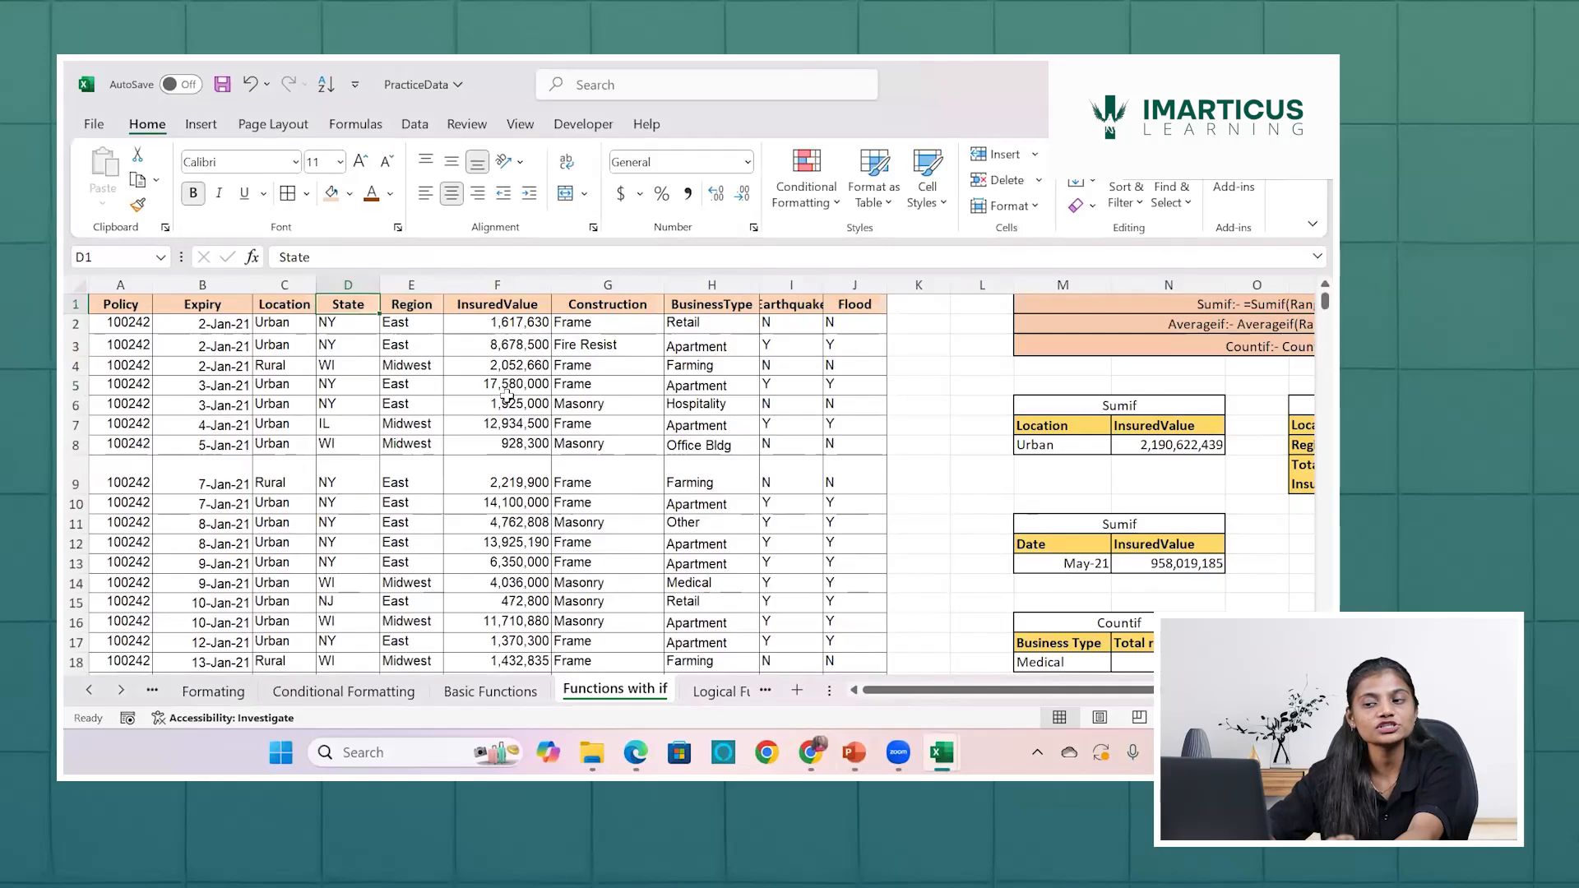
click(329, 323)
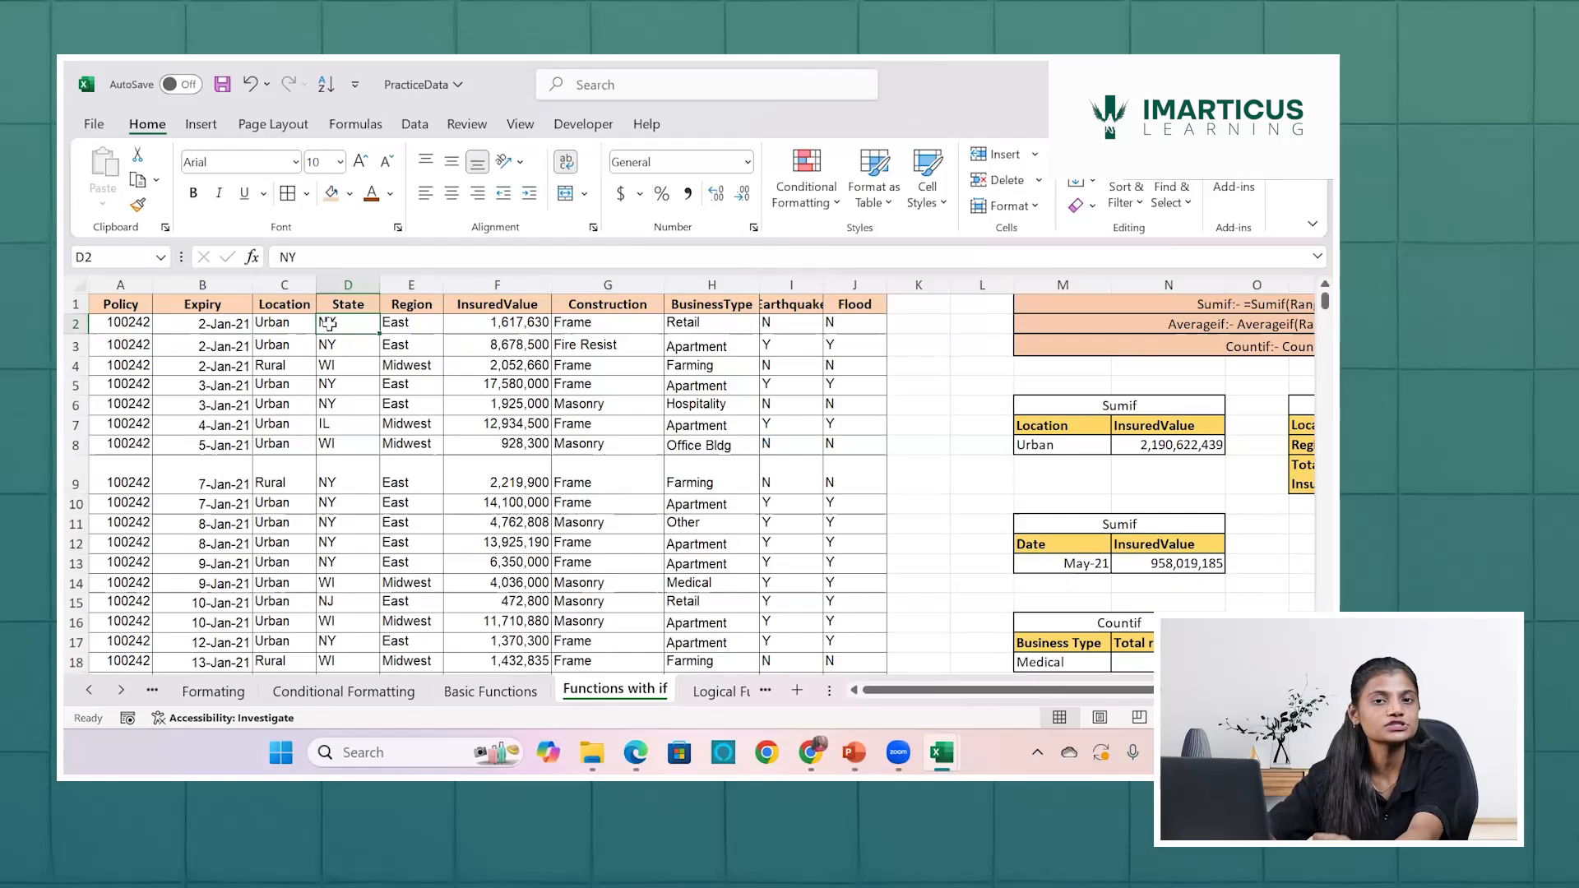
Enter NY as the state in cell M24 of the Averageif table.
scroll(664, 368, right, 2)
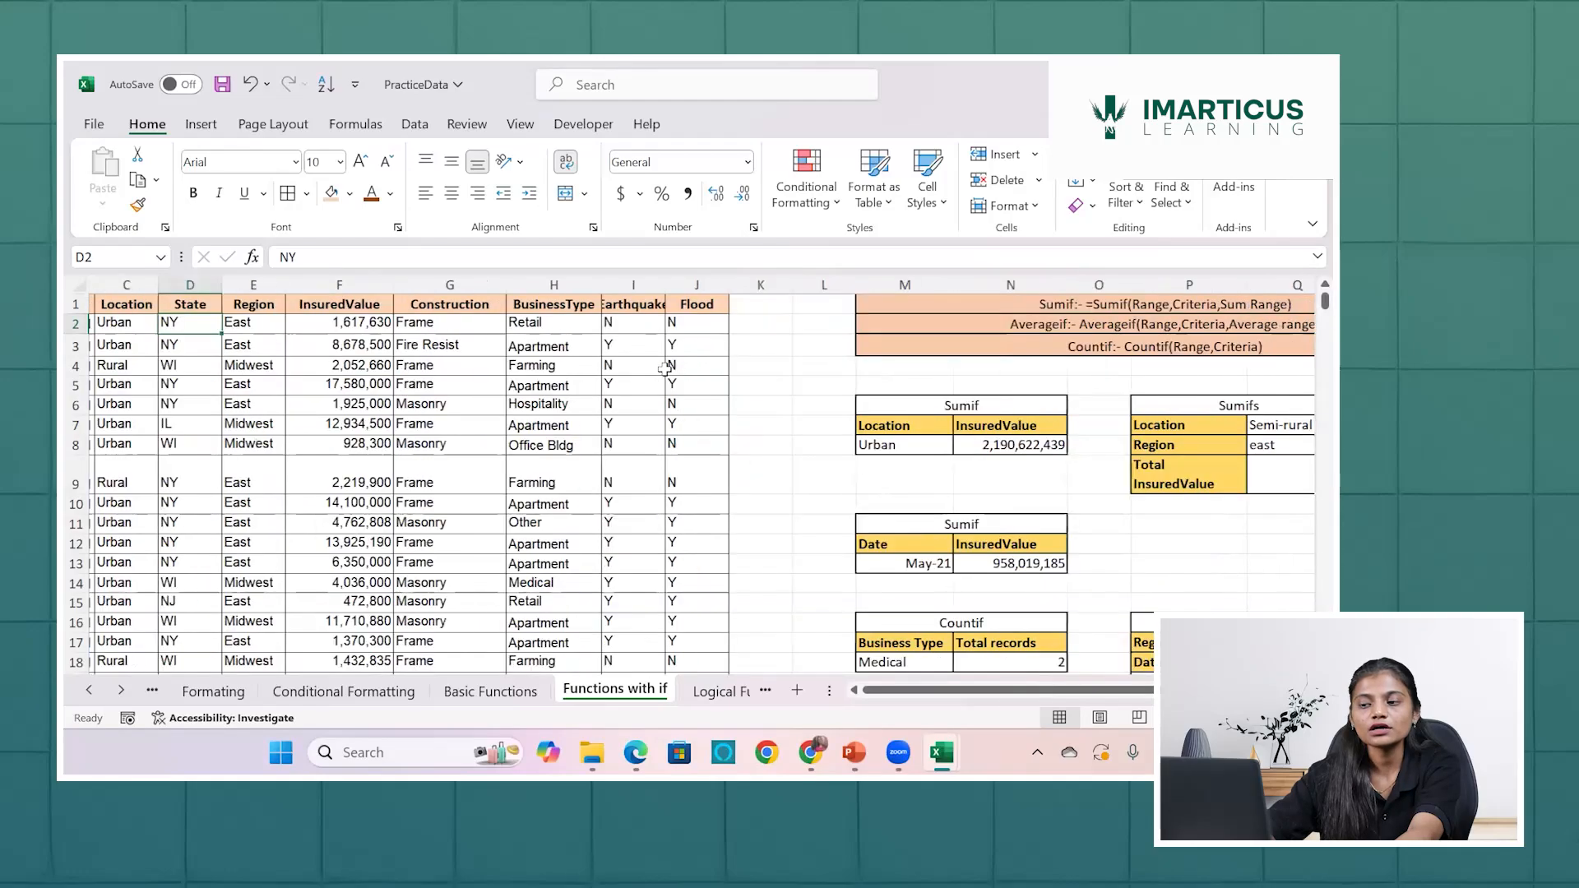
scroll(664, 368, right, 3)
scroll(665, 368, down, 3)
click(814, 635)
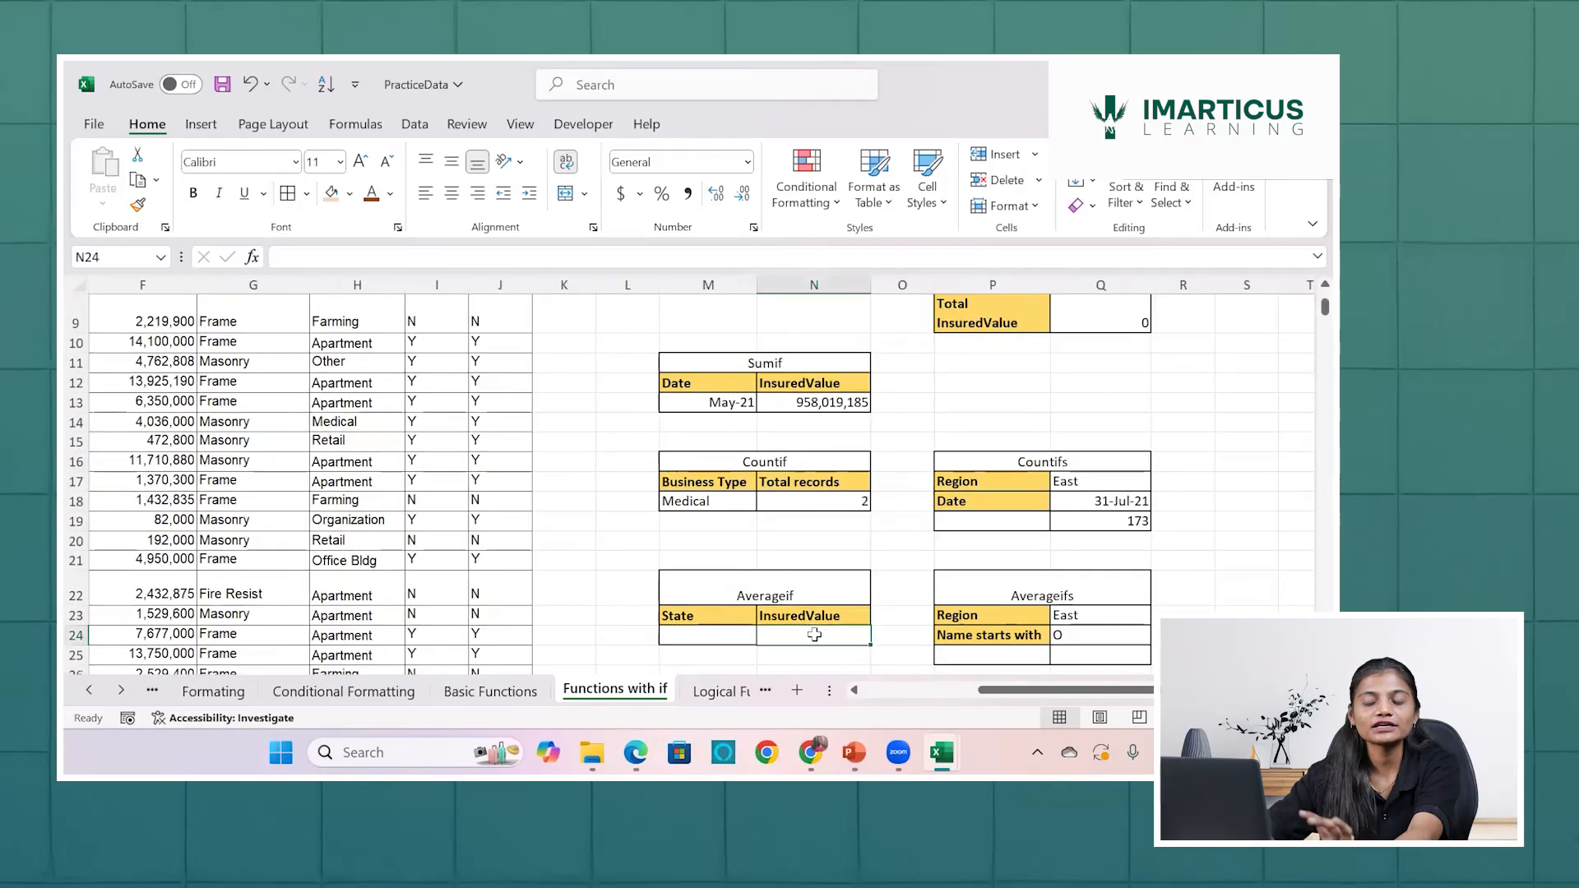
scroll(814, 635, down, 2)
click(734, 497)
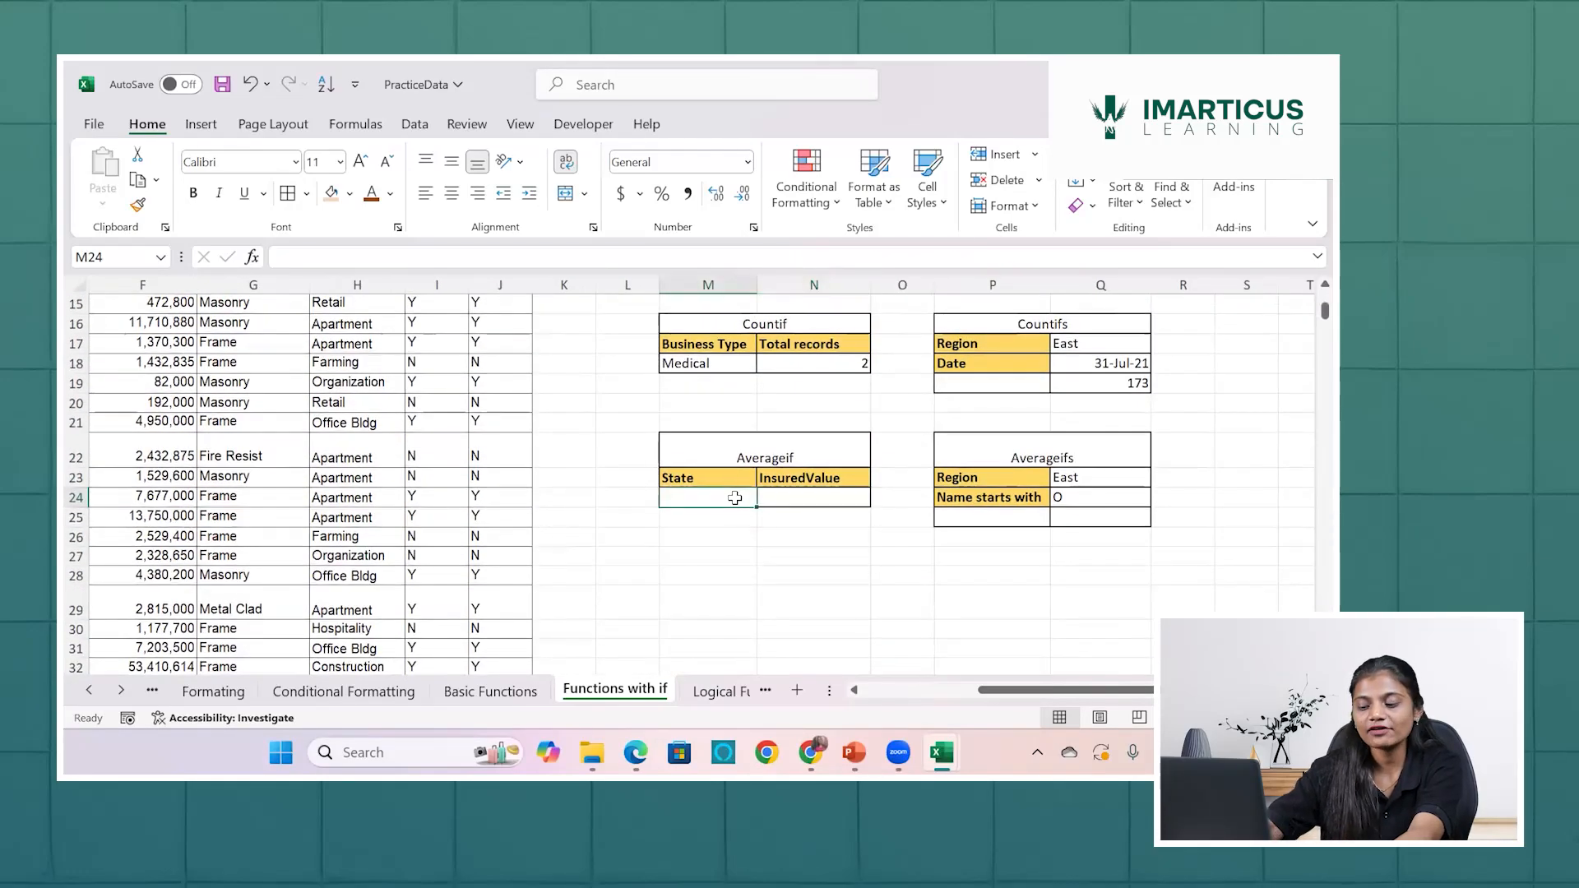
text(NY)
key(Tab)
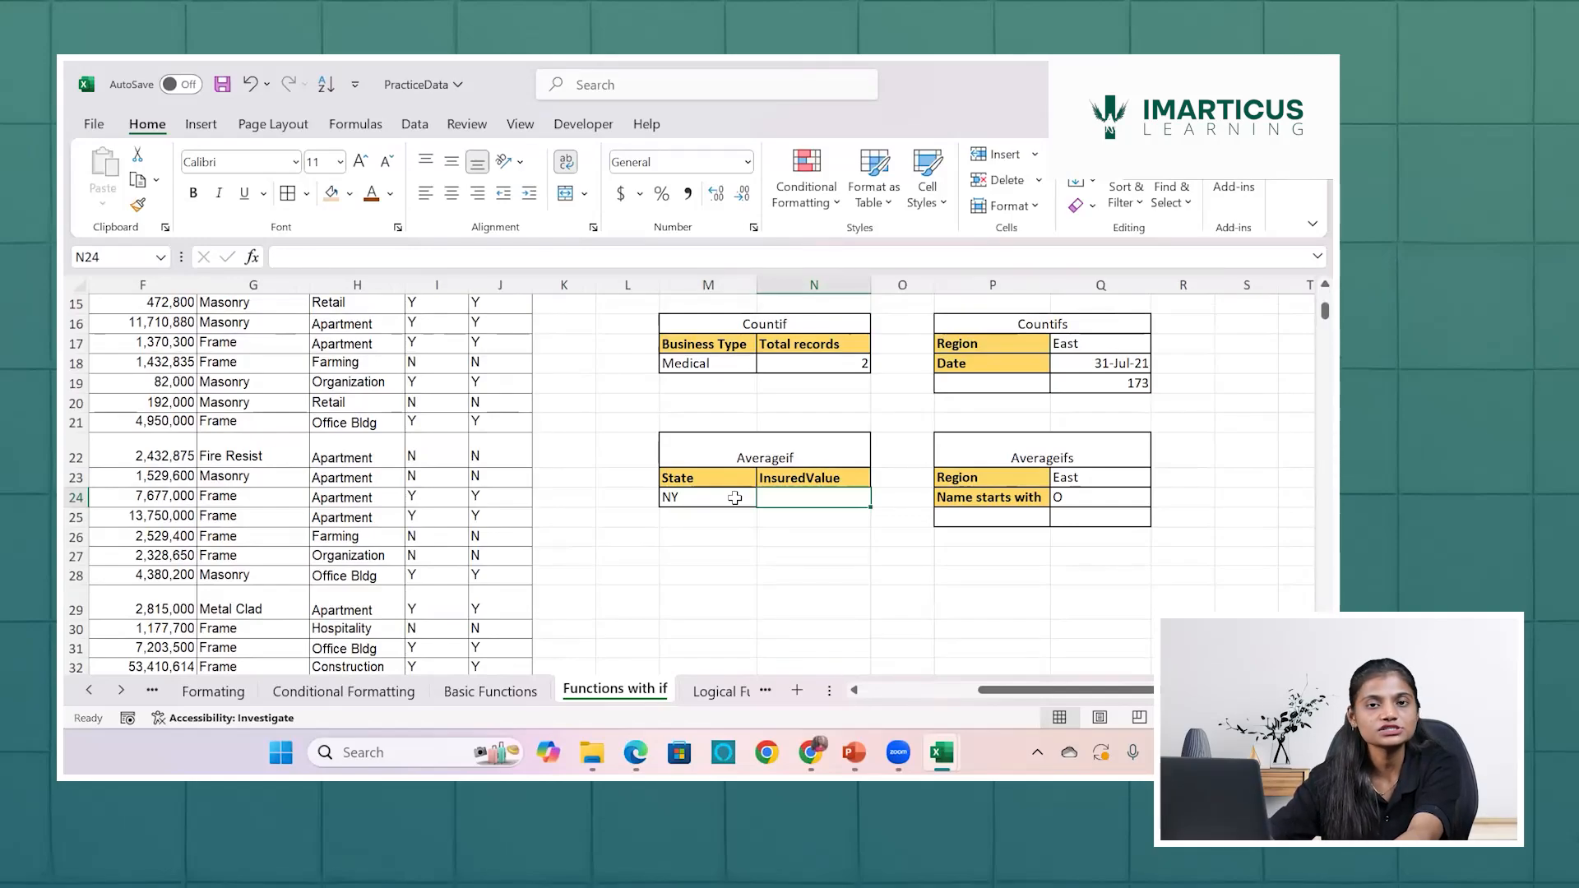
Start an AVERAGEIF formula in cell N24 with the State cells D2:D501 as its range.
text(=avera)
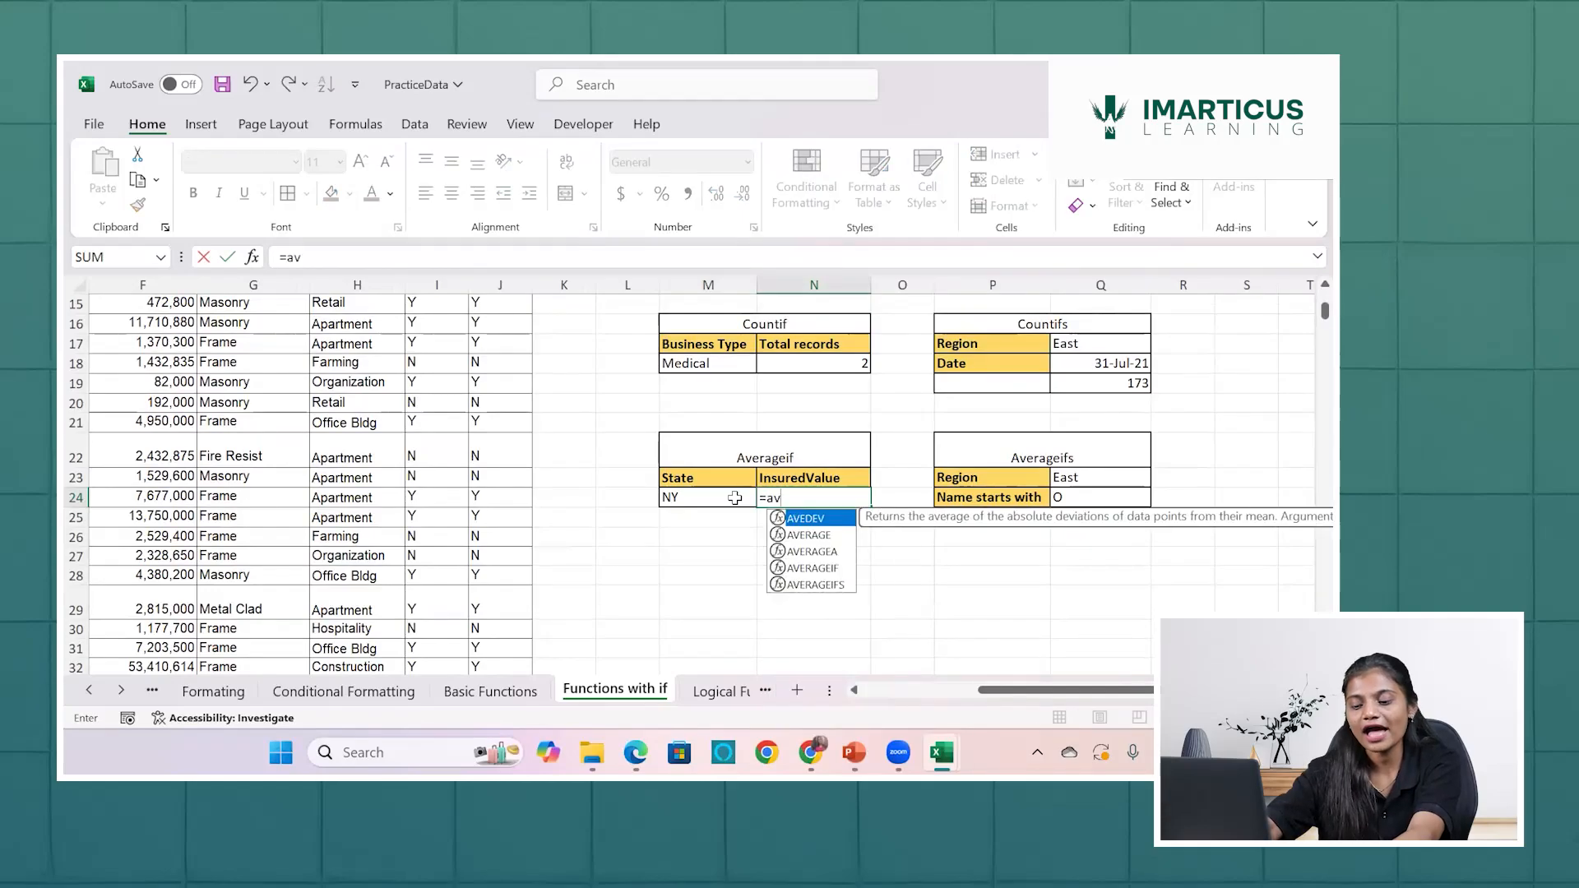
key(Down)
key(Down)
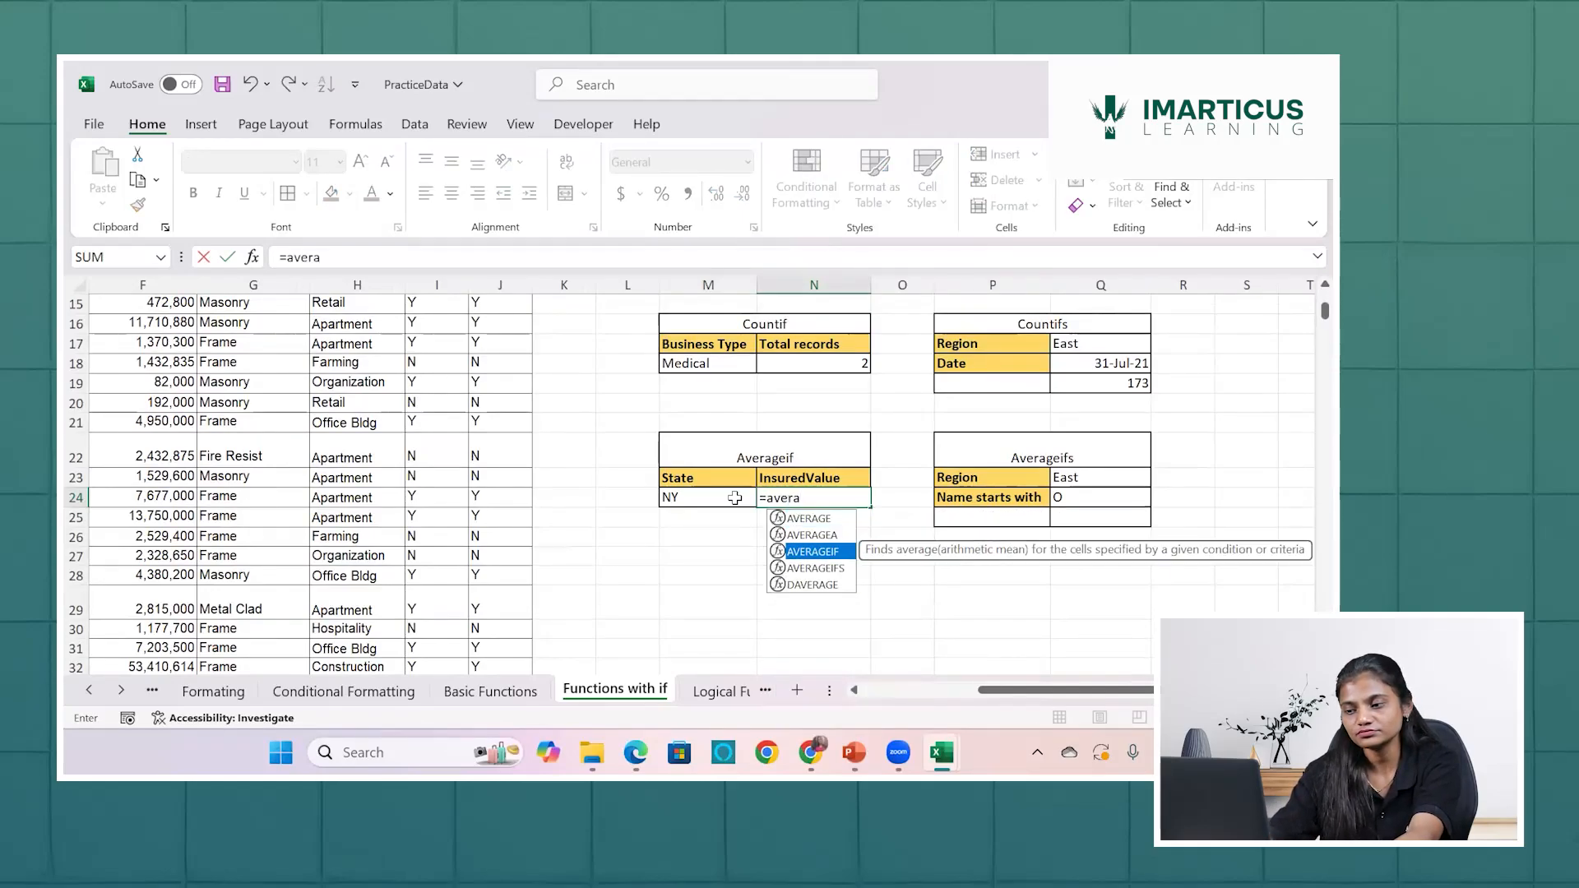
key(Tab)
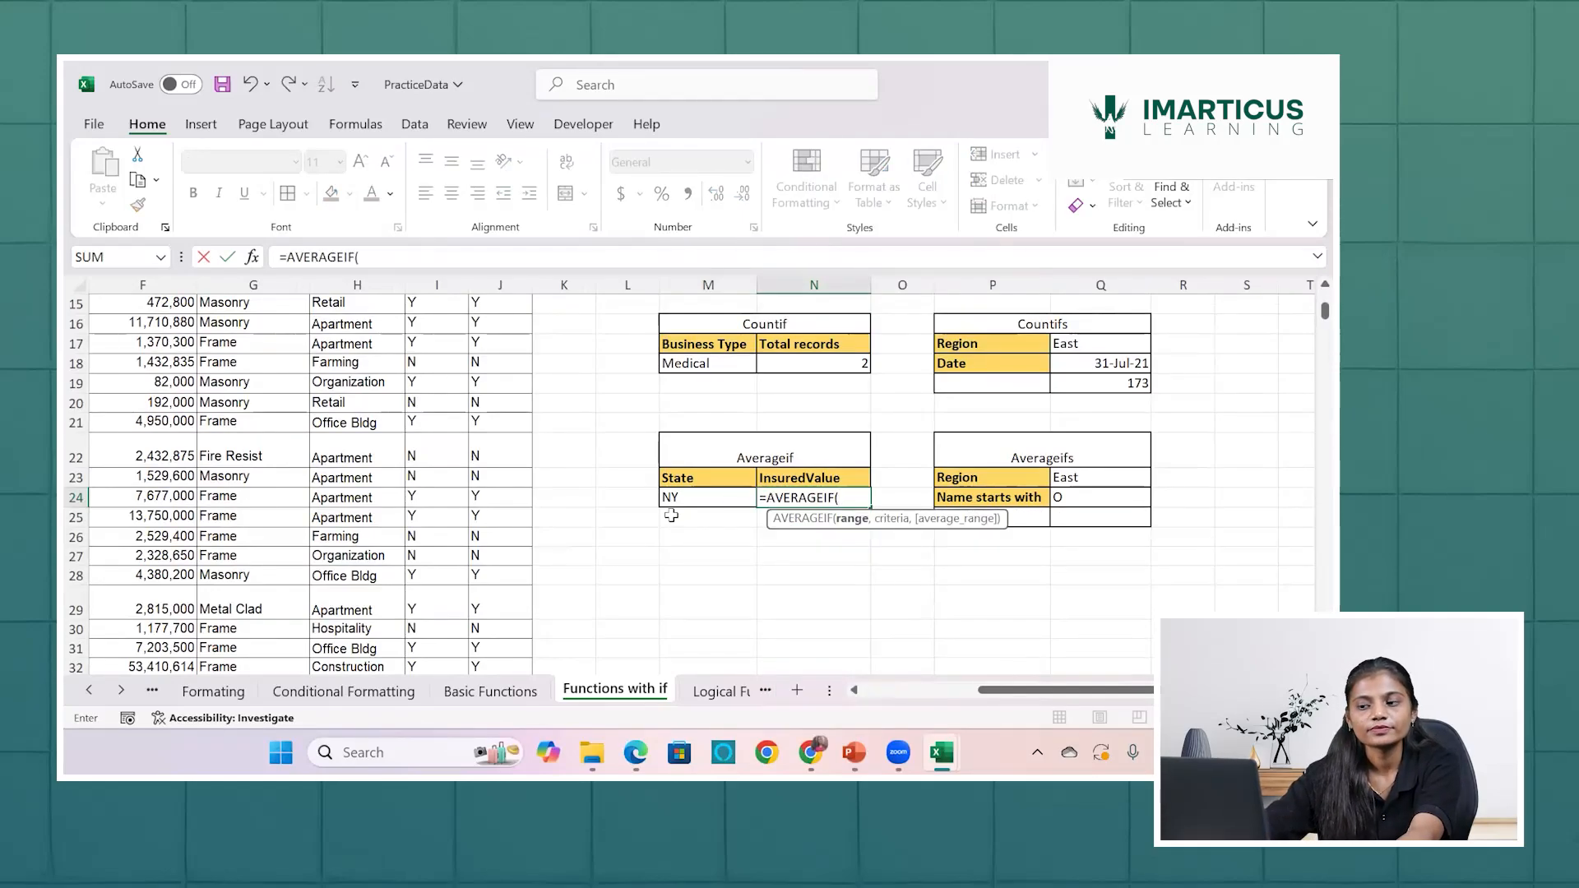
scroll(403, 510, left, 5)
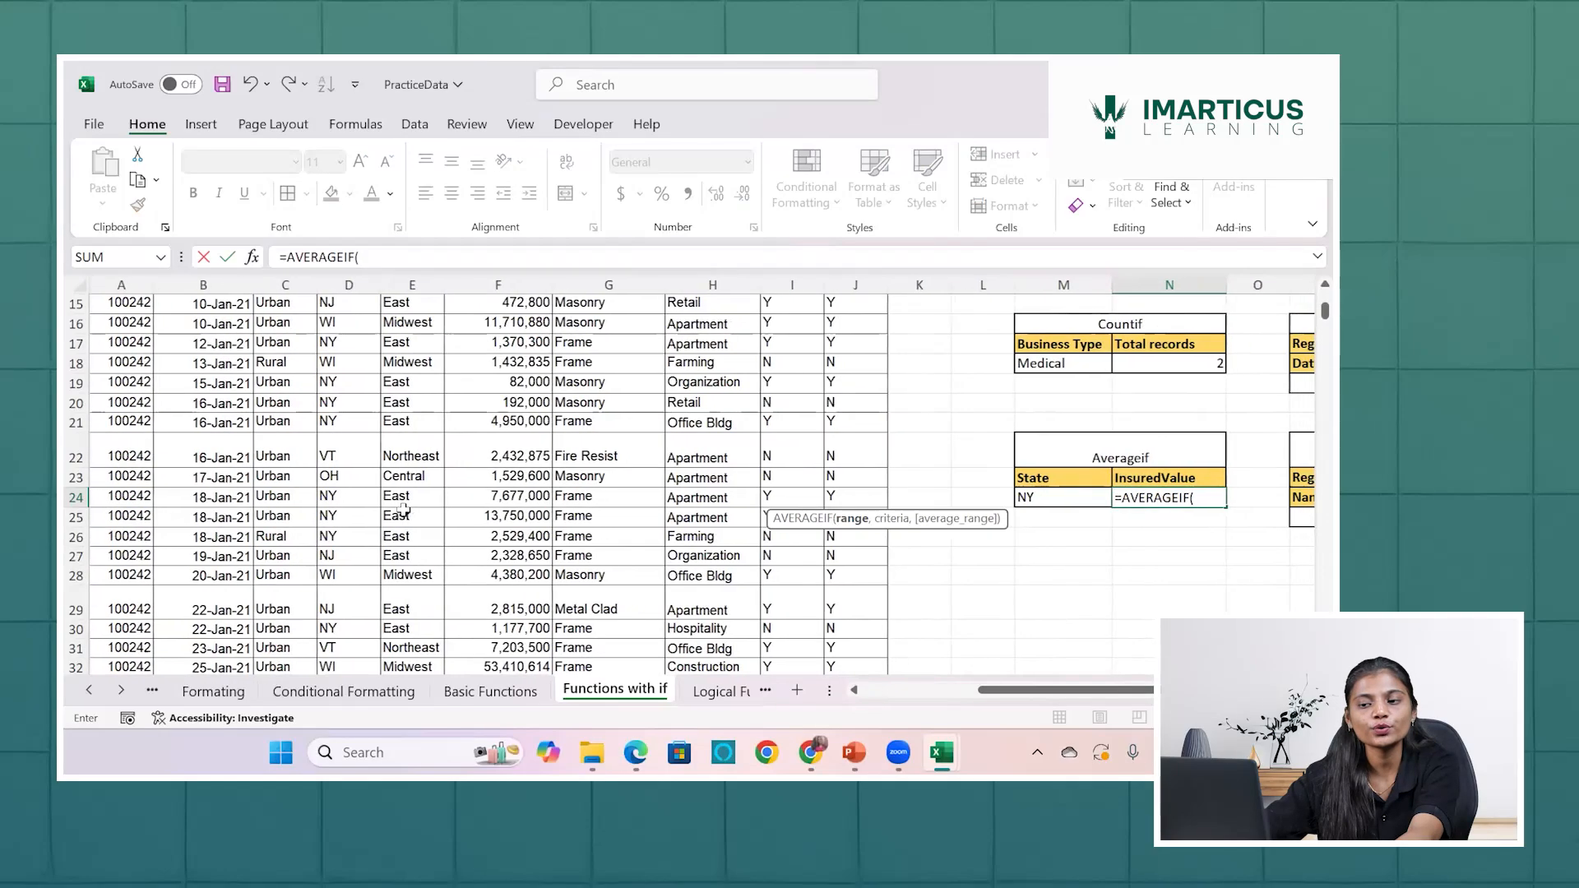
scroll(379, 411, up, 5)
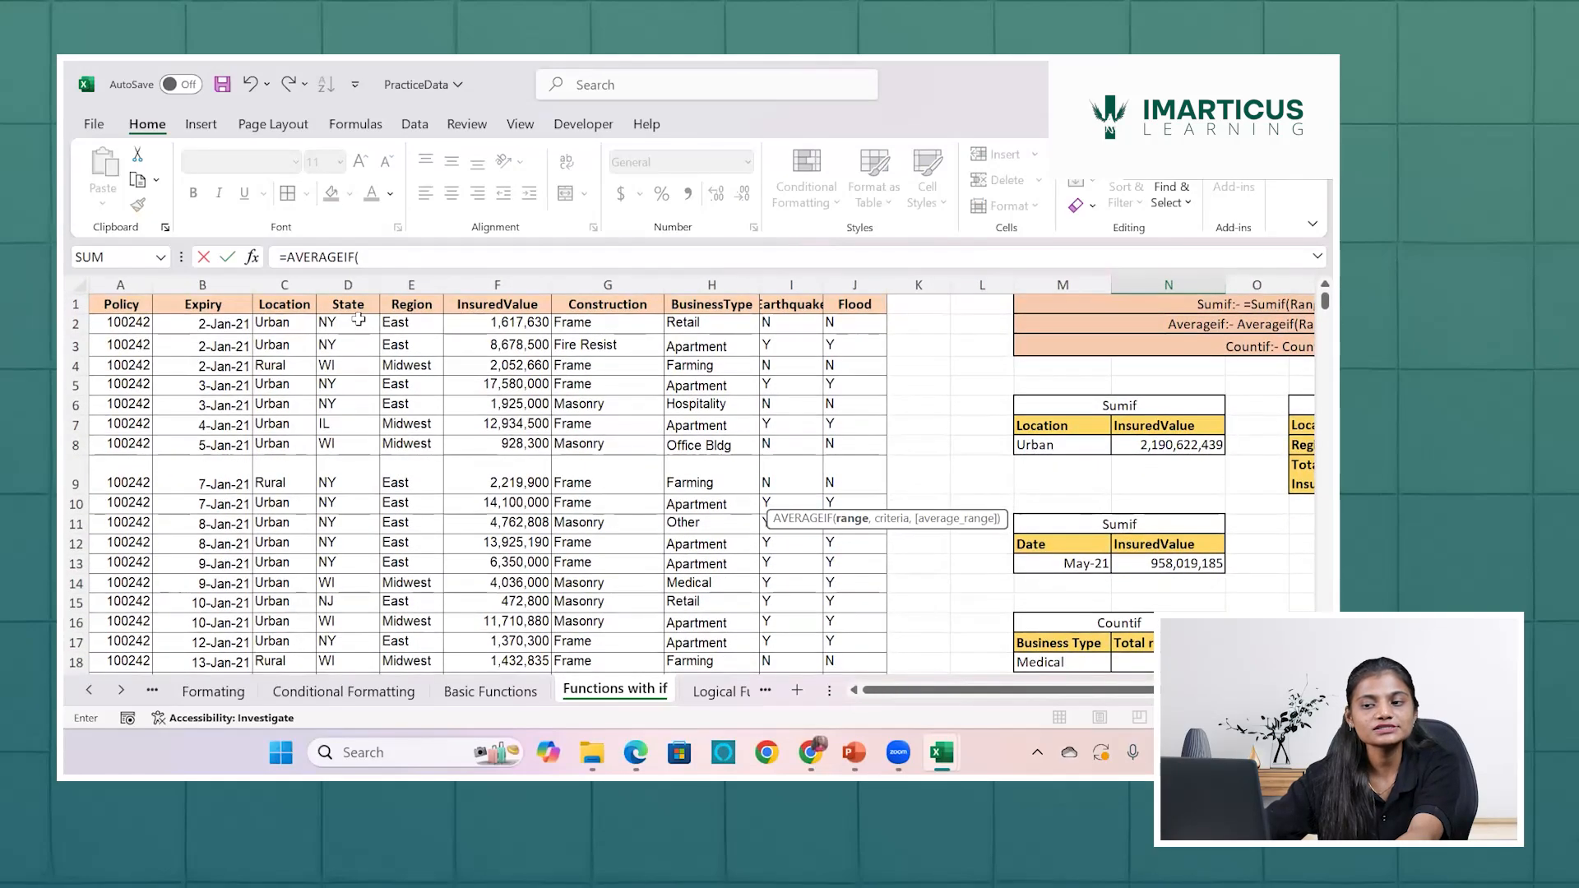
click(357, 324)
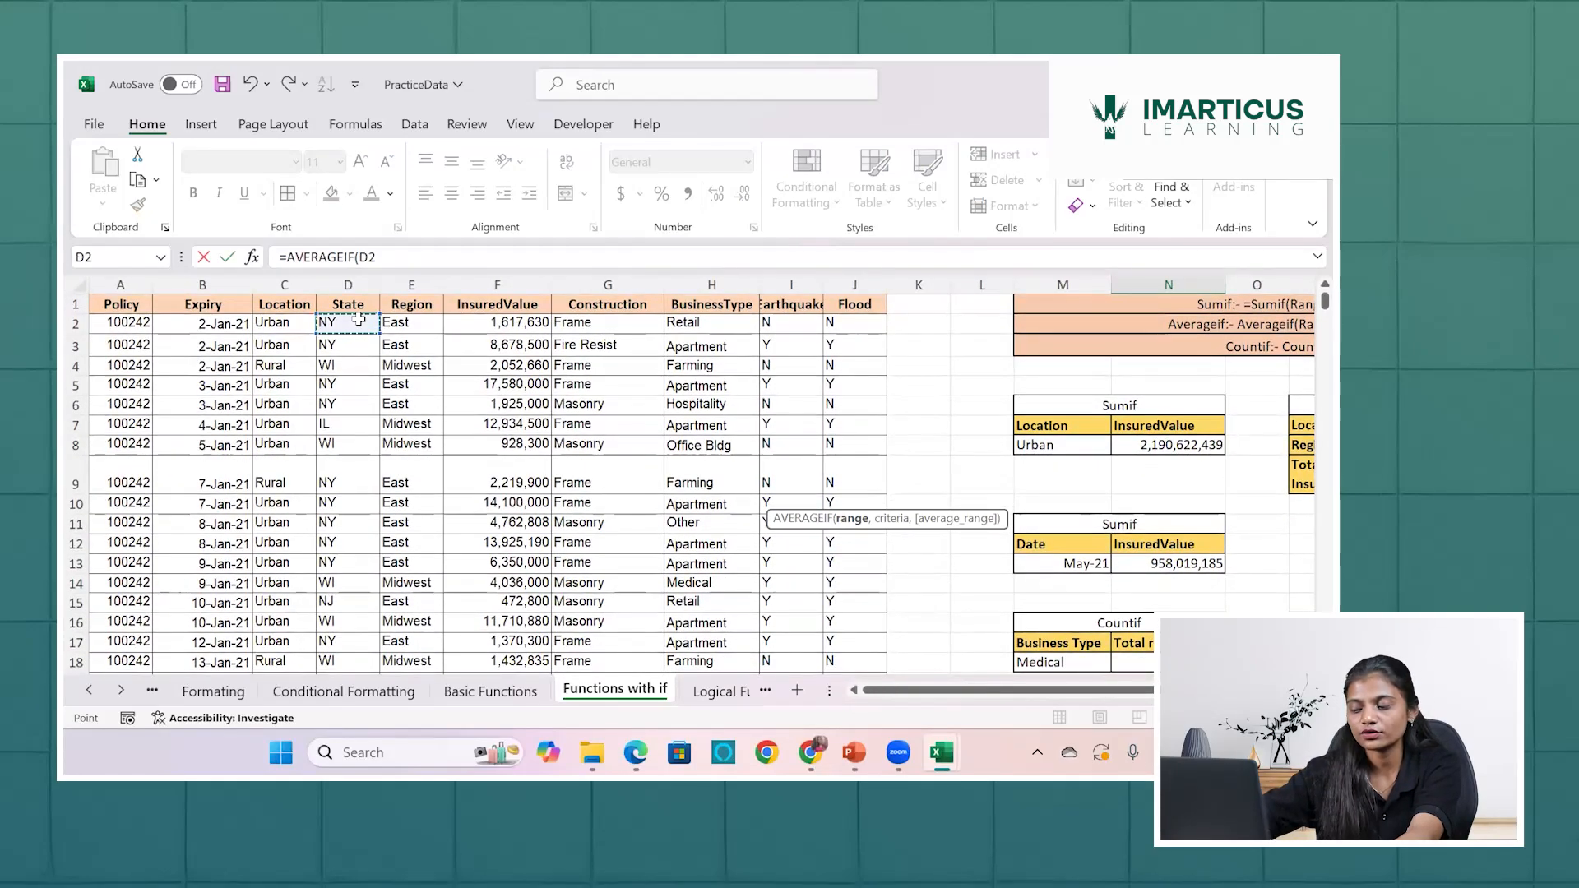
key(ctrl+shift+Down)
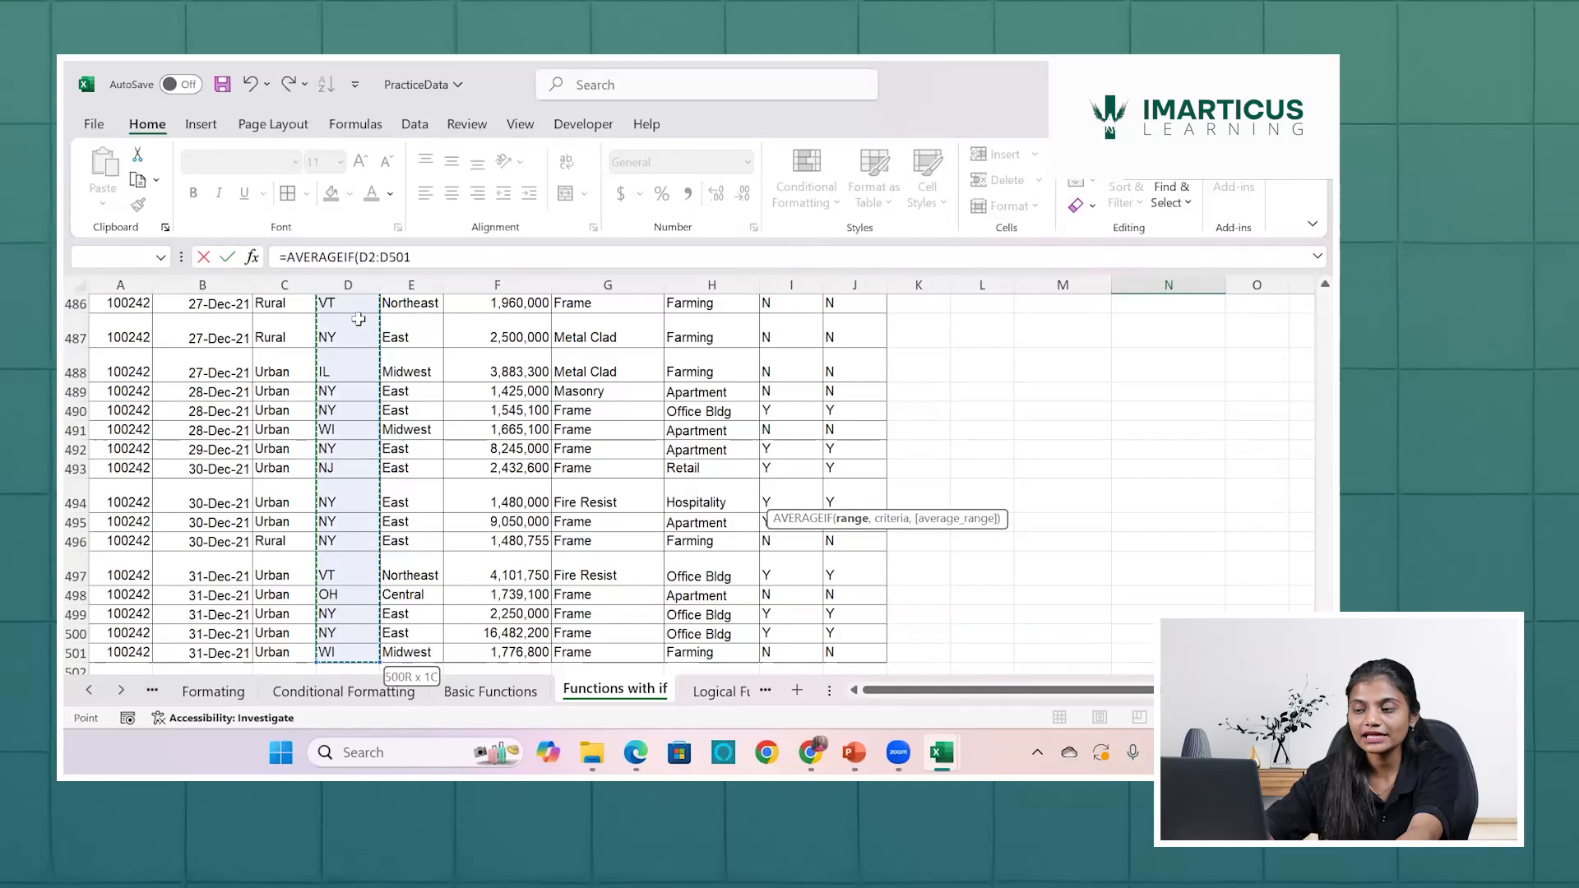
text(,)
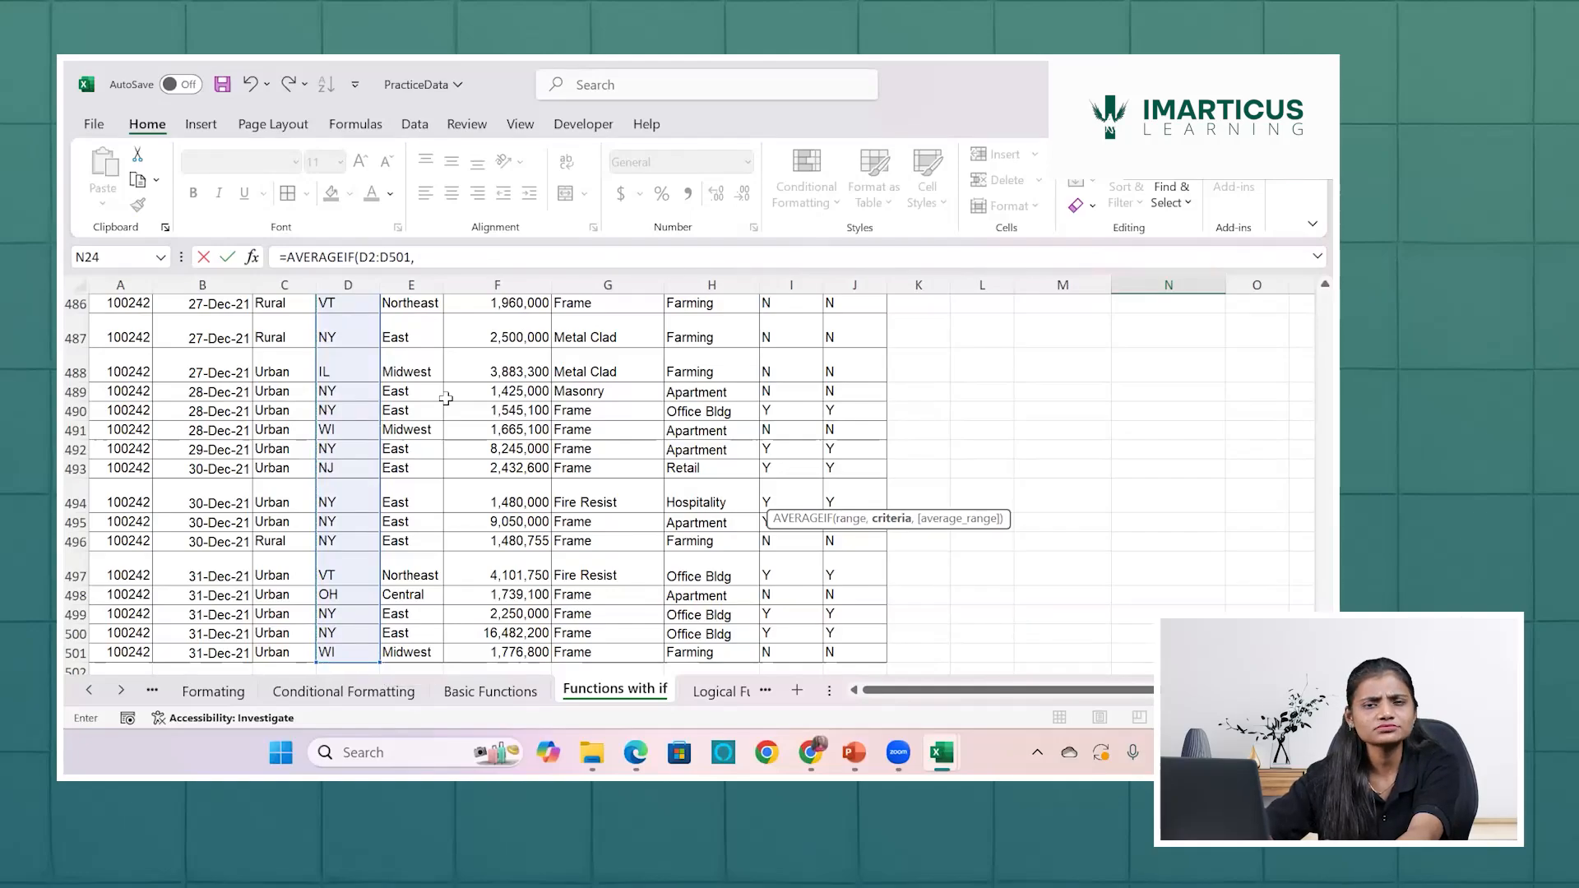
Set the state cell M24 of the Averageif table as the criterion of the AVERAGEIF formula.
scroll(445, 398, up, 20)
scroll(446, 398, up, 20)
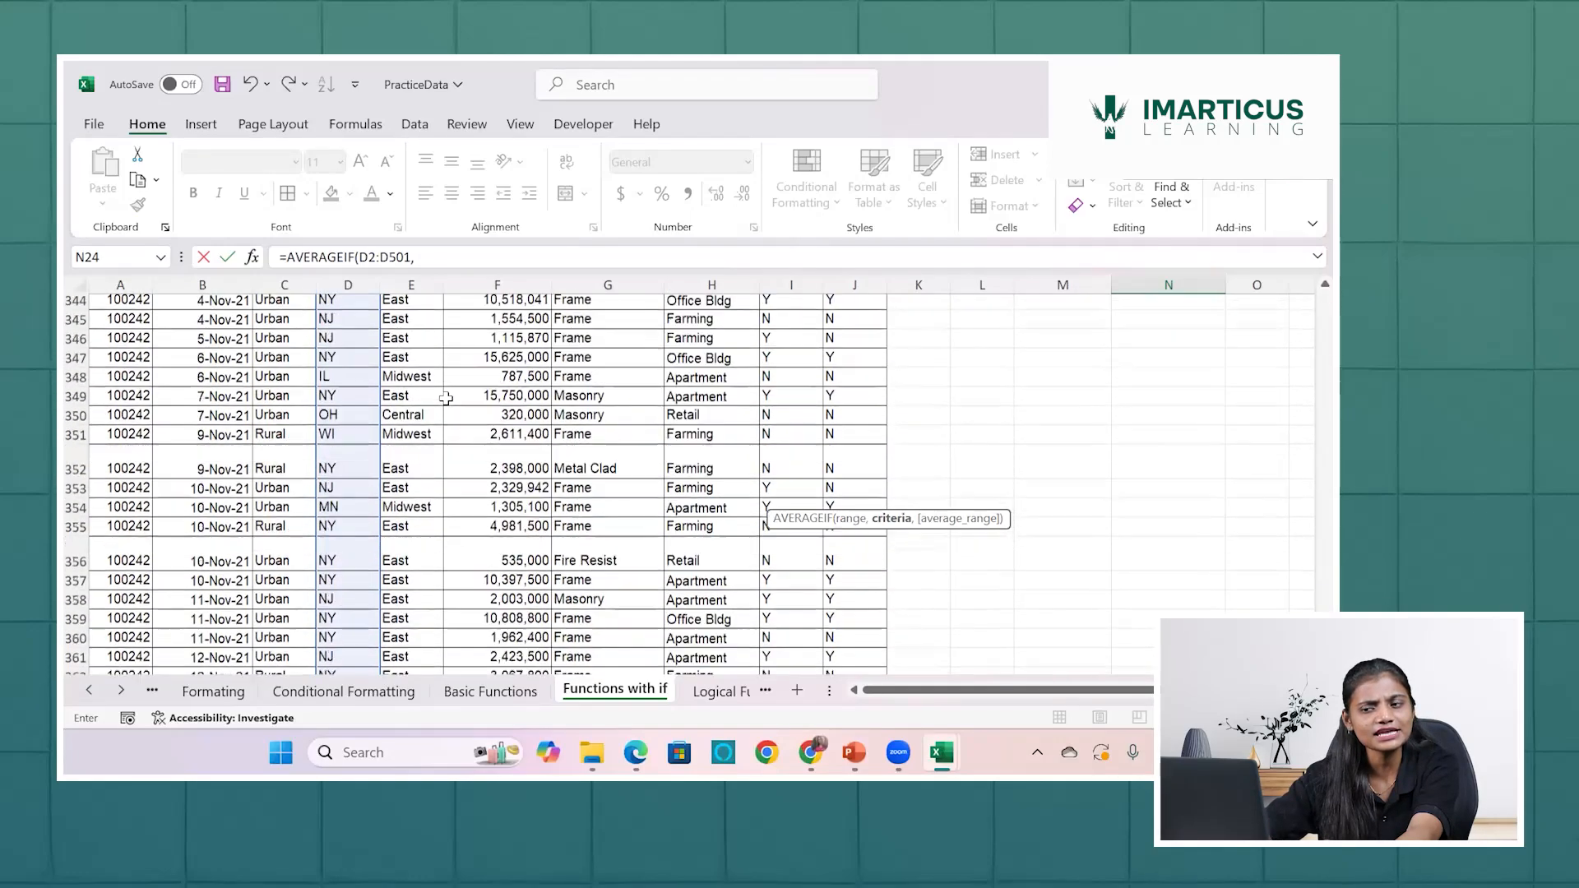
scroll(446, 398, up, 20)
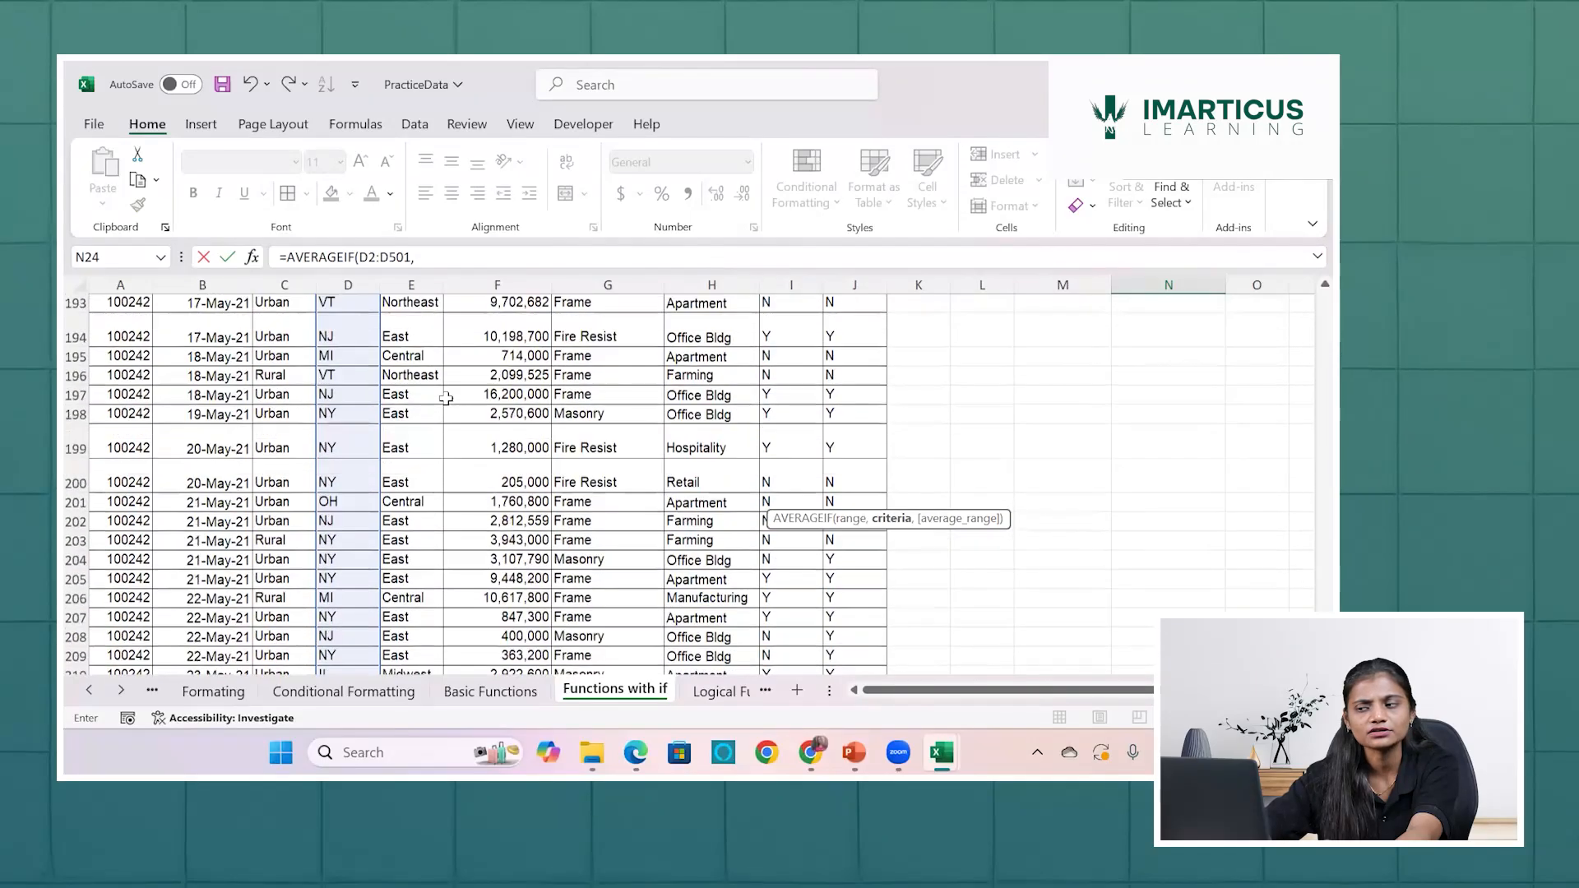
scroll(192, 334, up, 20)
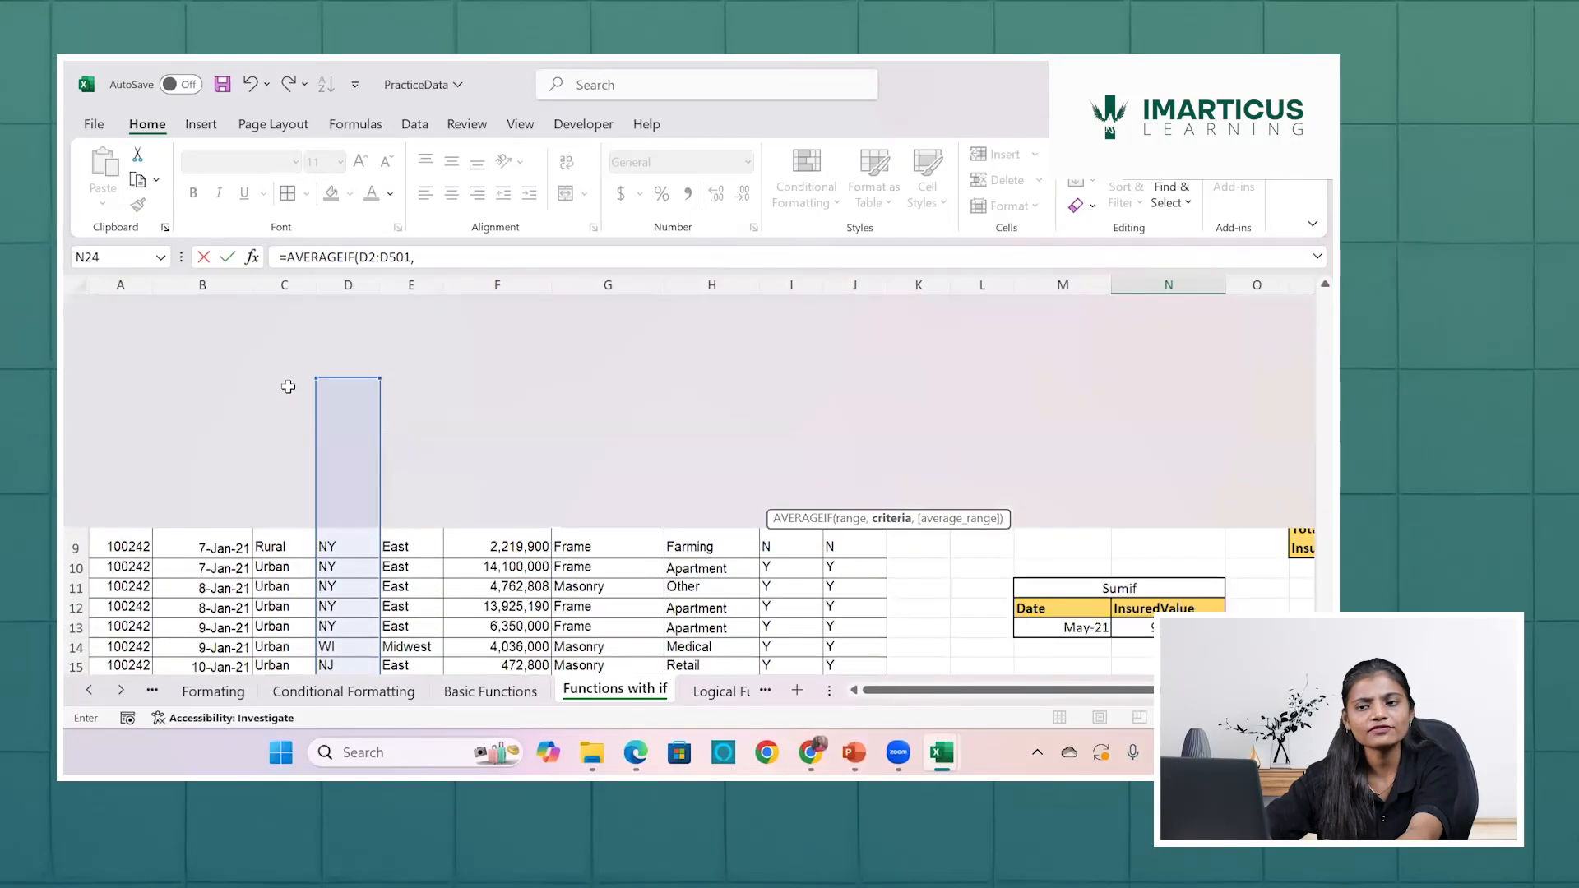
scroll(289, 387, right, 4)
scroll(622, 328, left, 1)
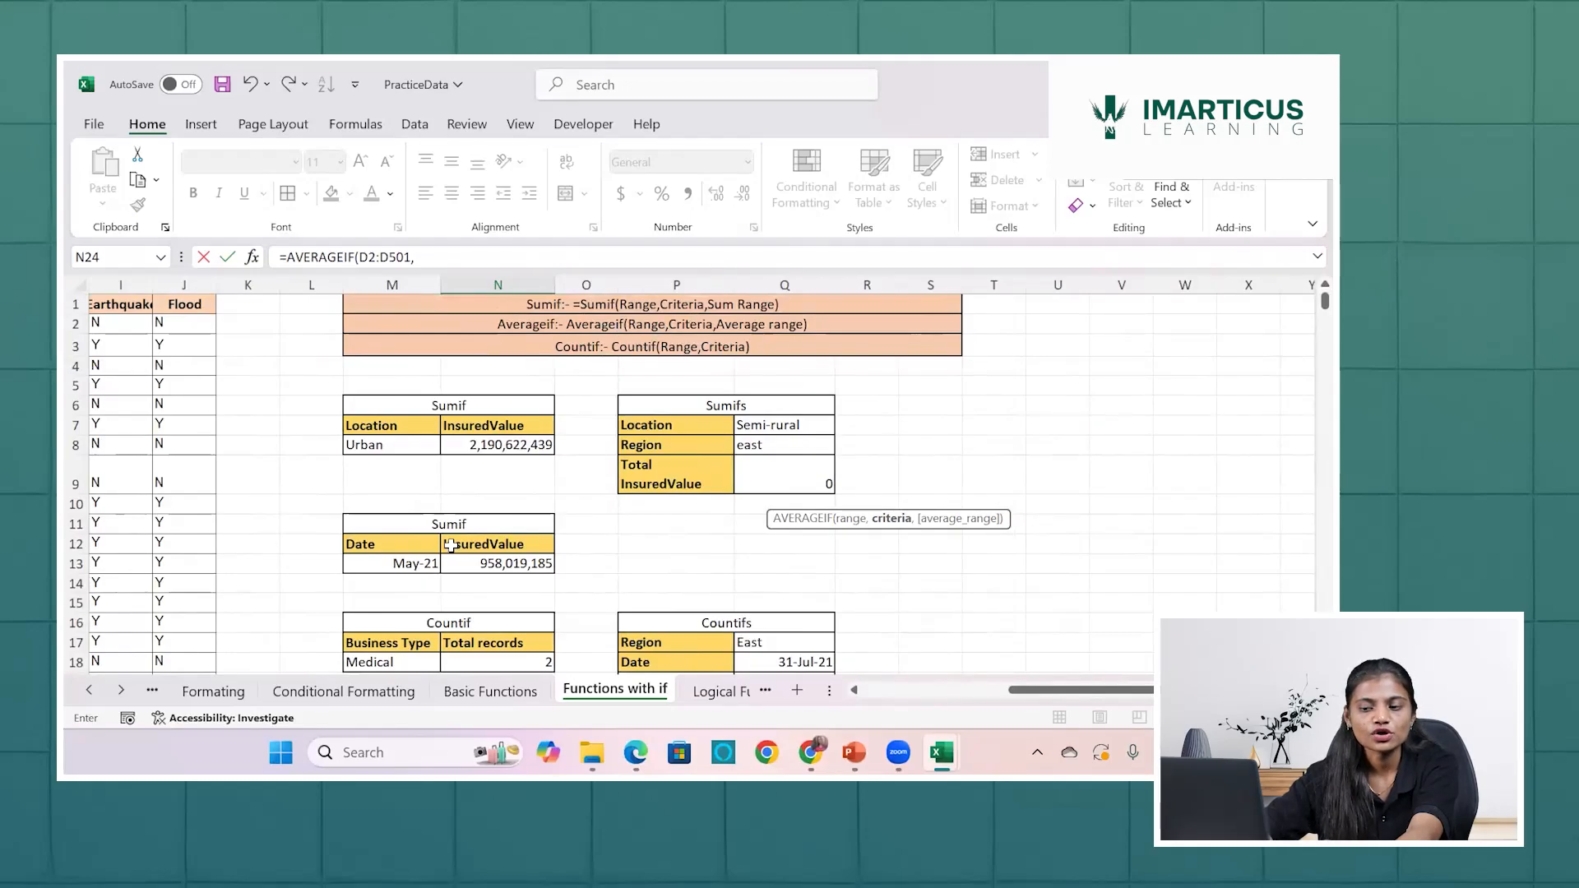
scroll(451, 544, down, 3)
scroll(476, 576, left, 1)
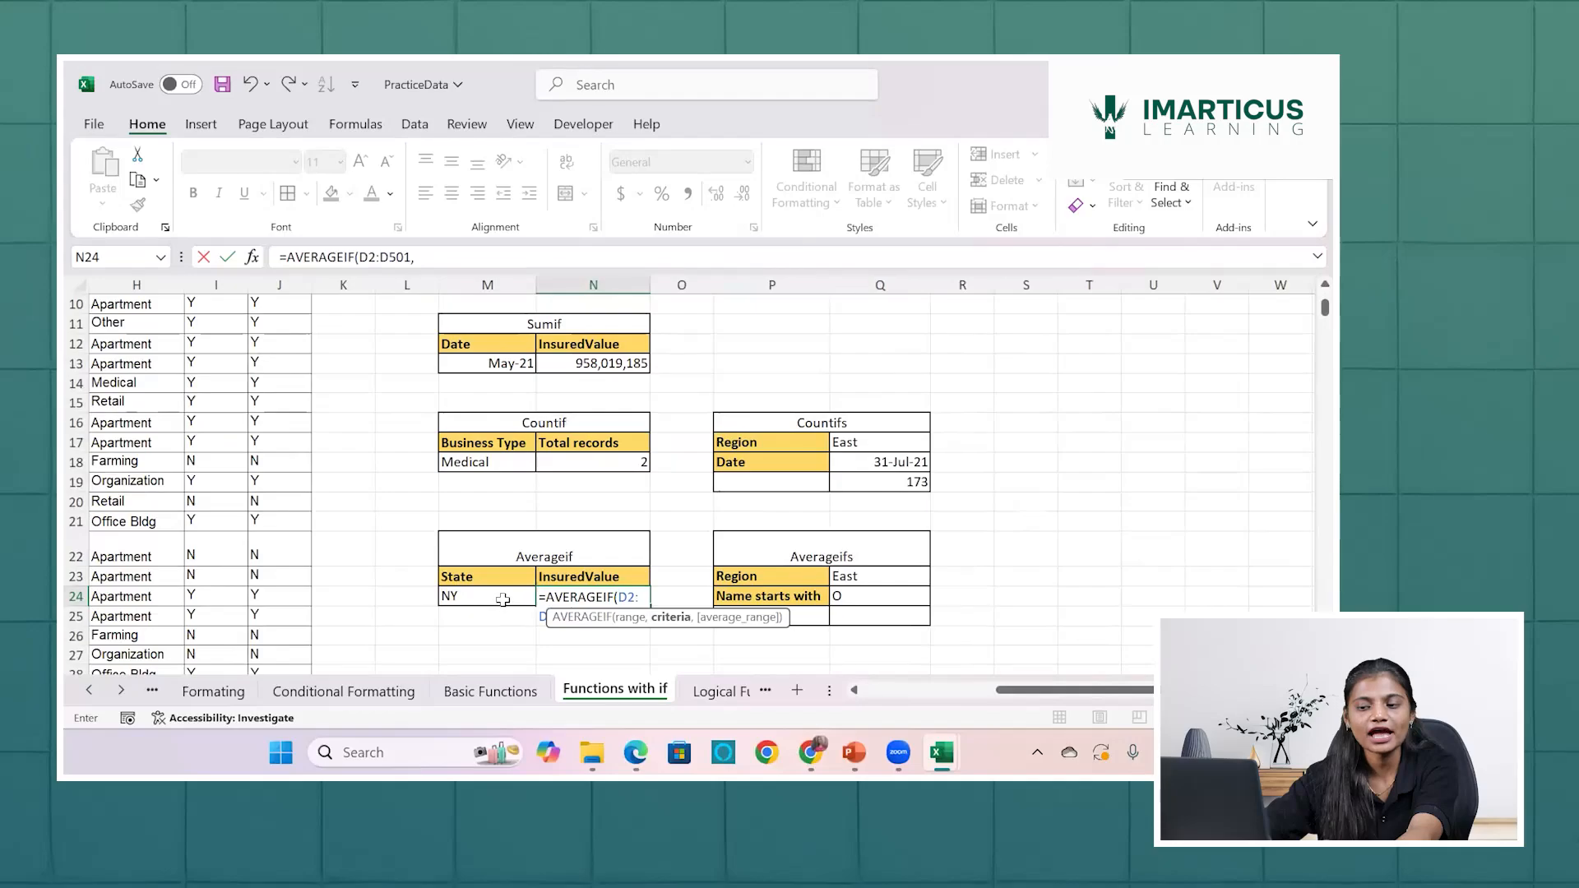
click(503, 599)
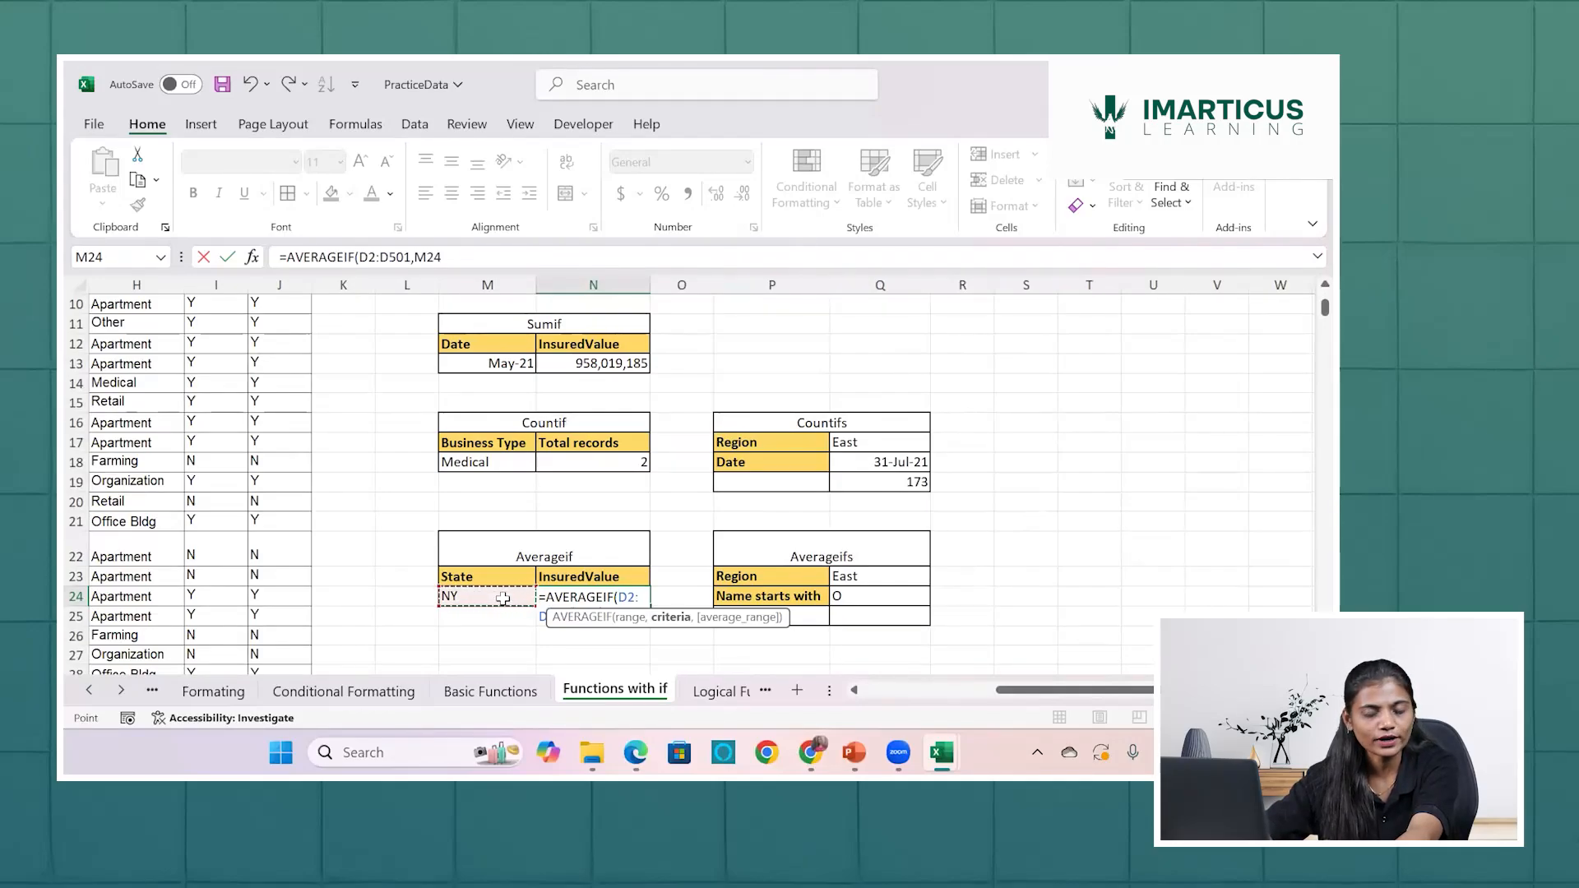
text(,)
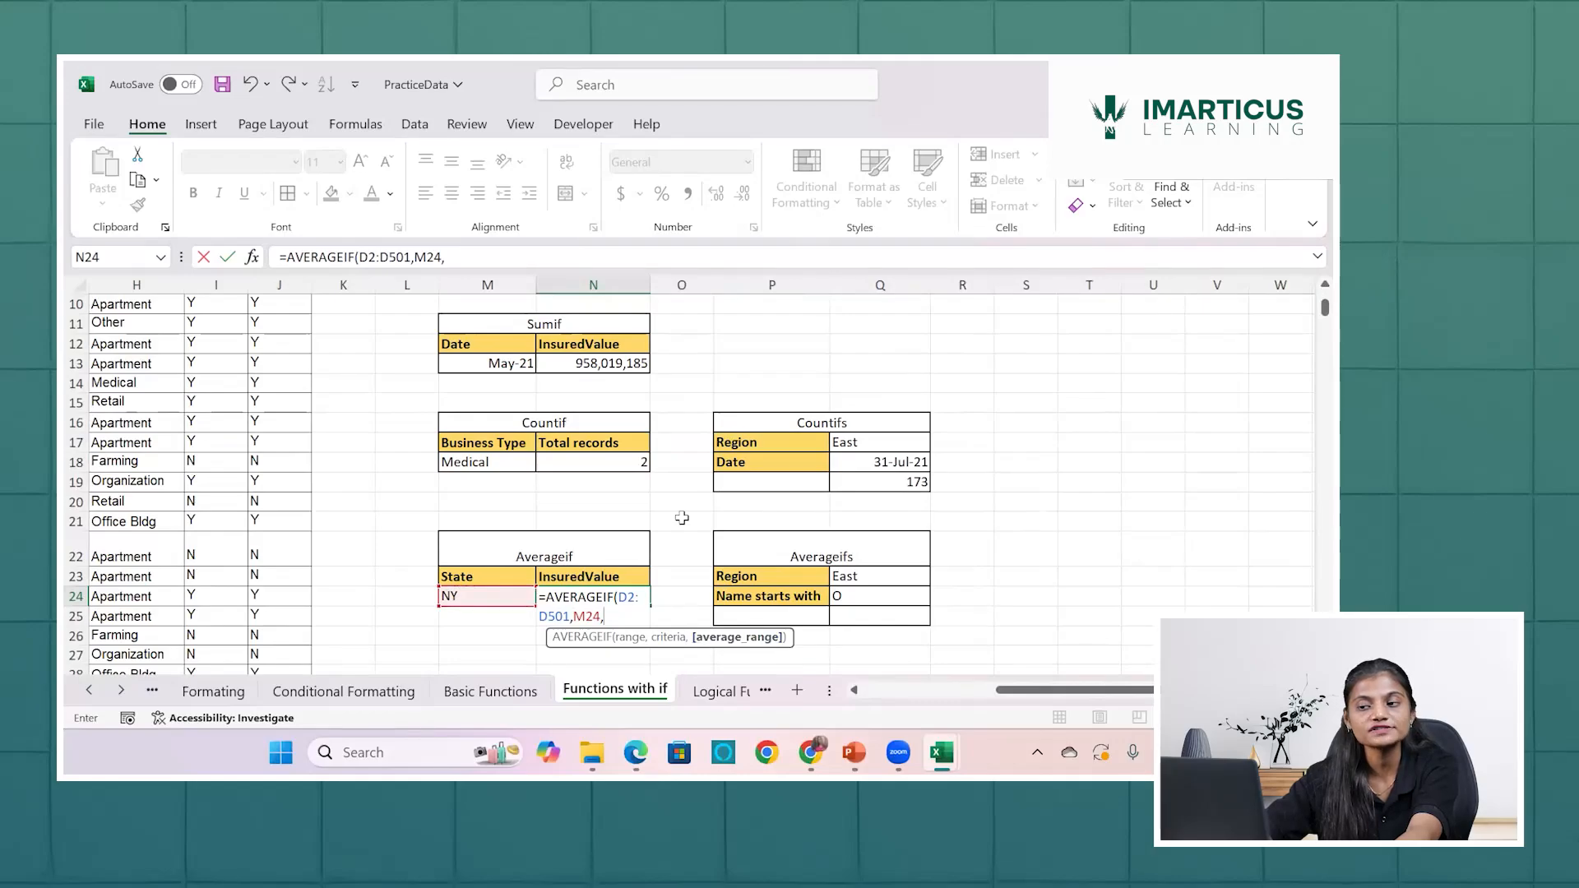
scroll(812, 316, up, 3)
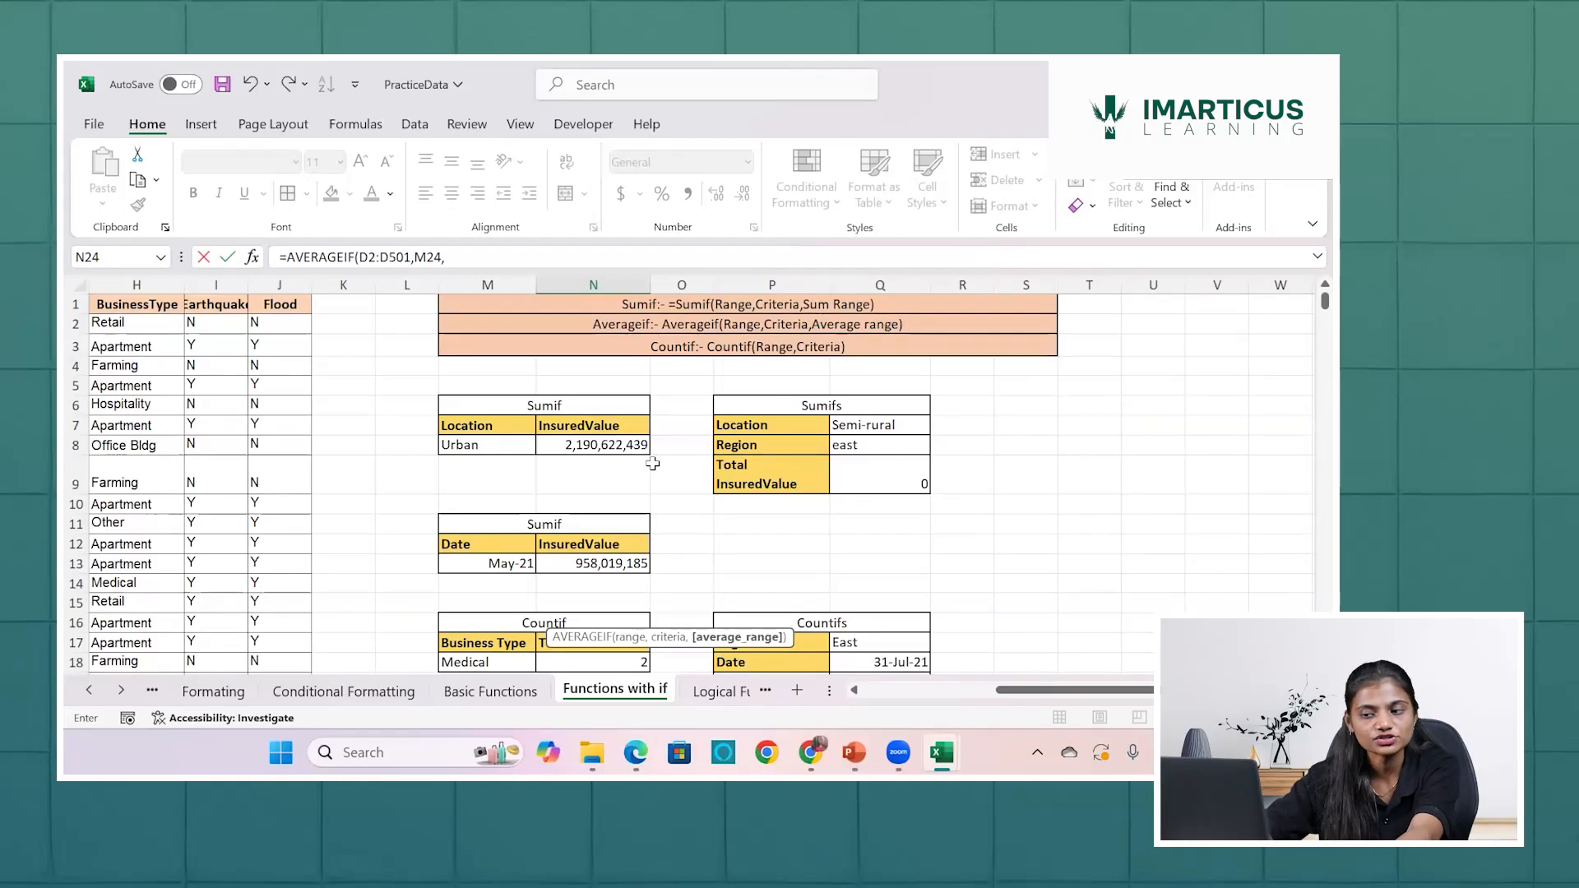
scroll(823, 394, down, 2)
scroll(652, 463, left, 3)
scroll(652, 463, left, 5)
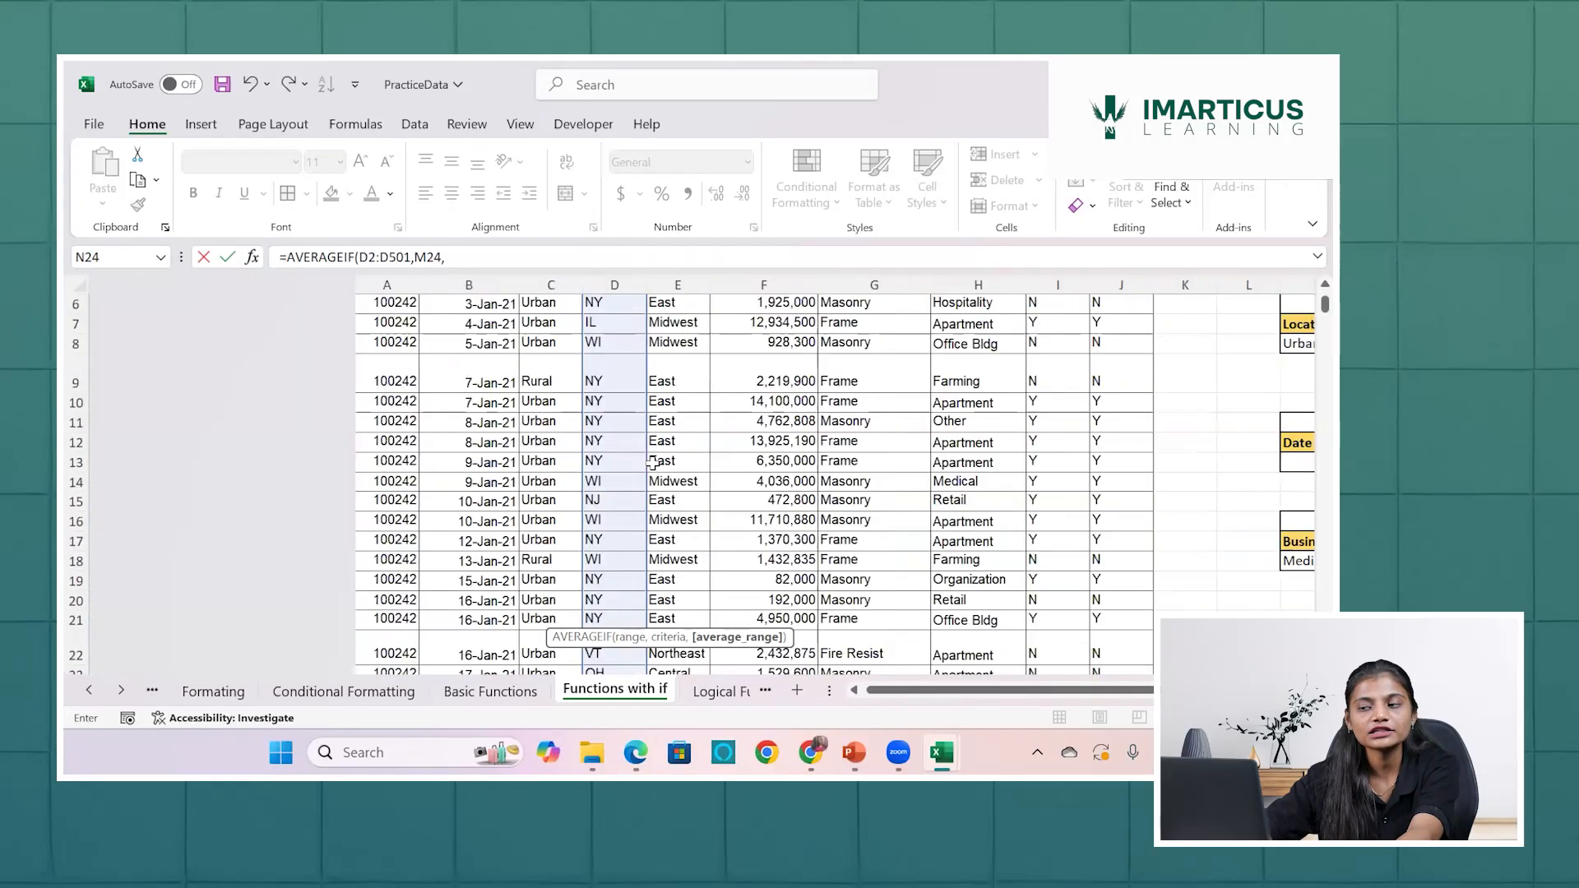
scroll(444, 311, up, 2)
scroll(444, 311, right, 6)
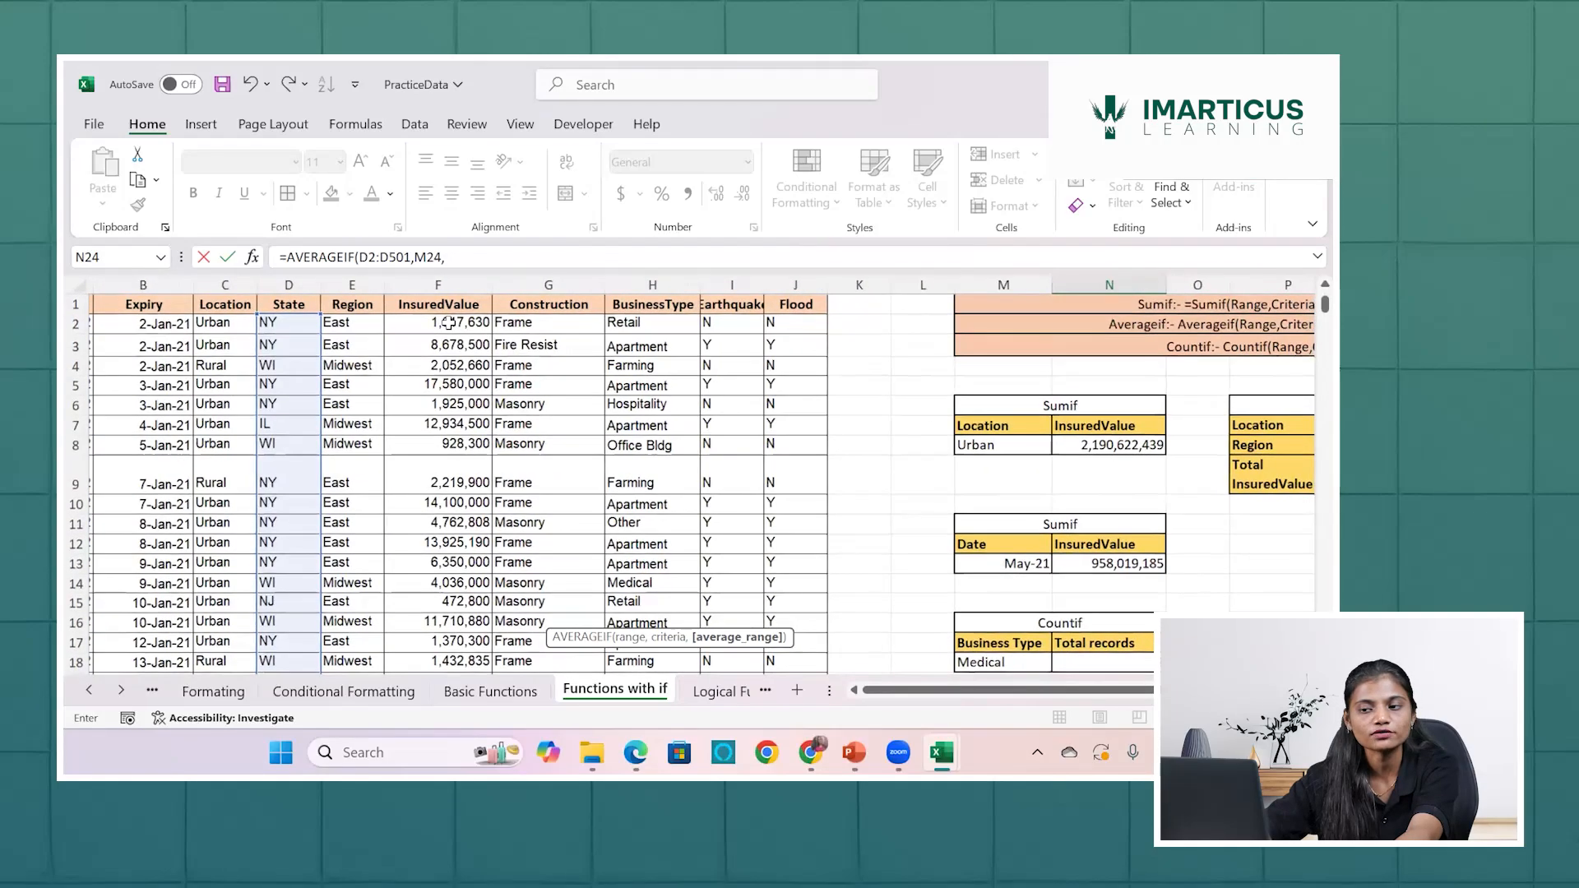
click(444, 423)
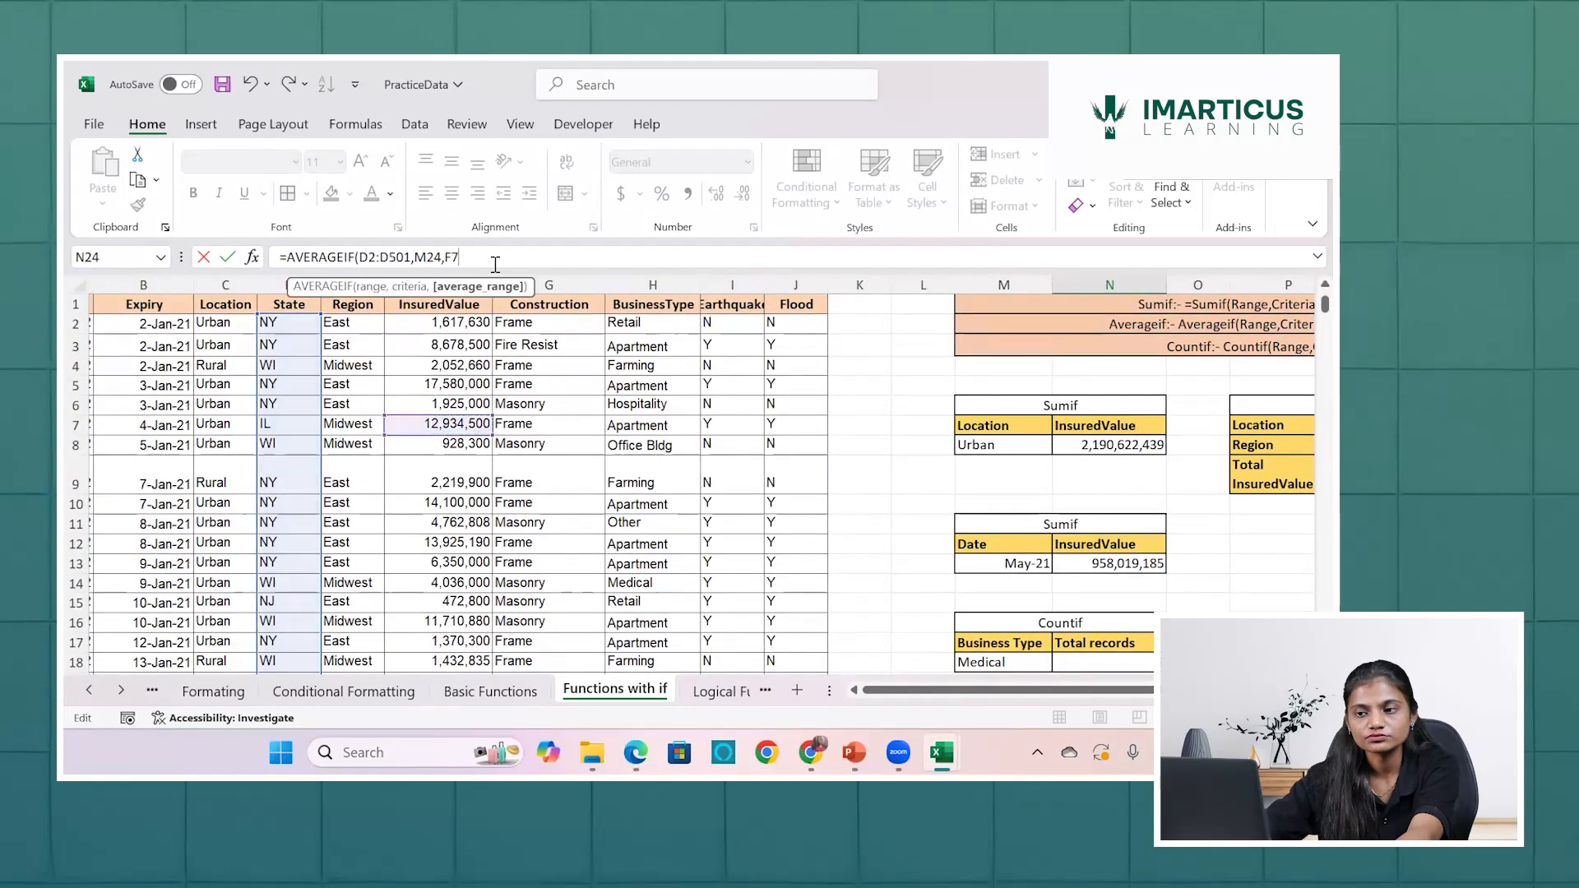
key(BackSpace)
key(BackSpace)
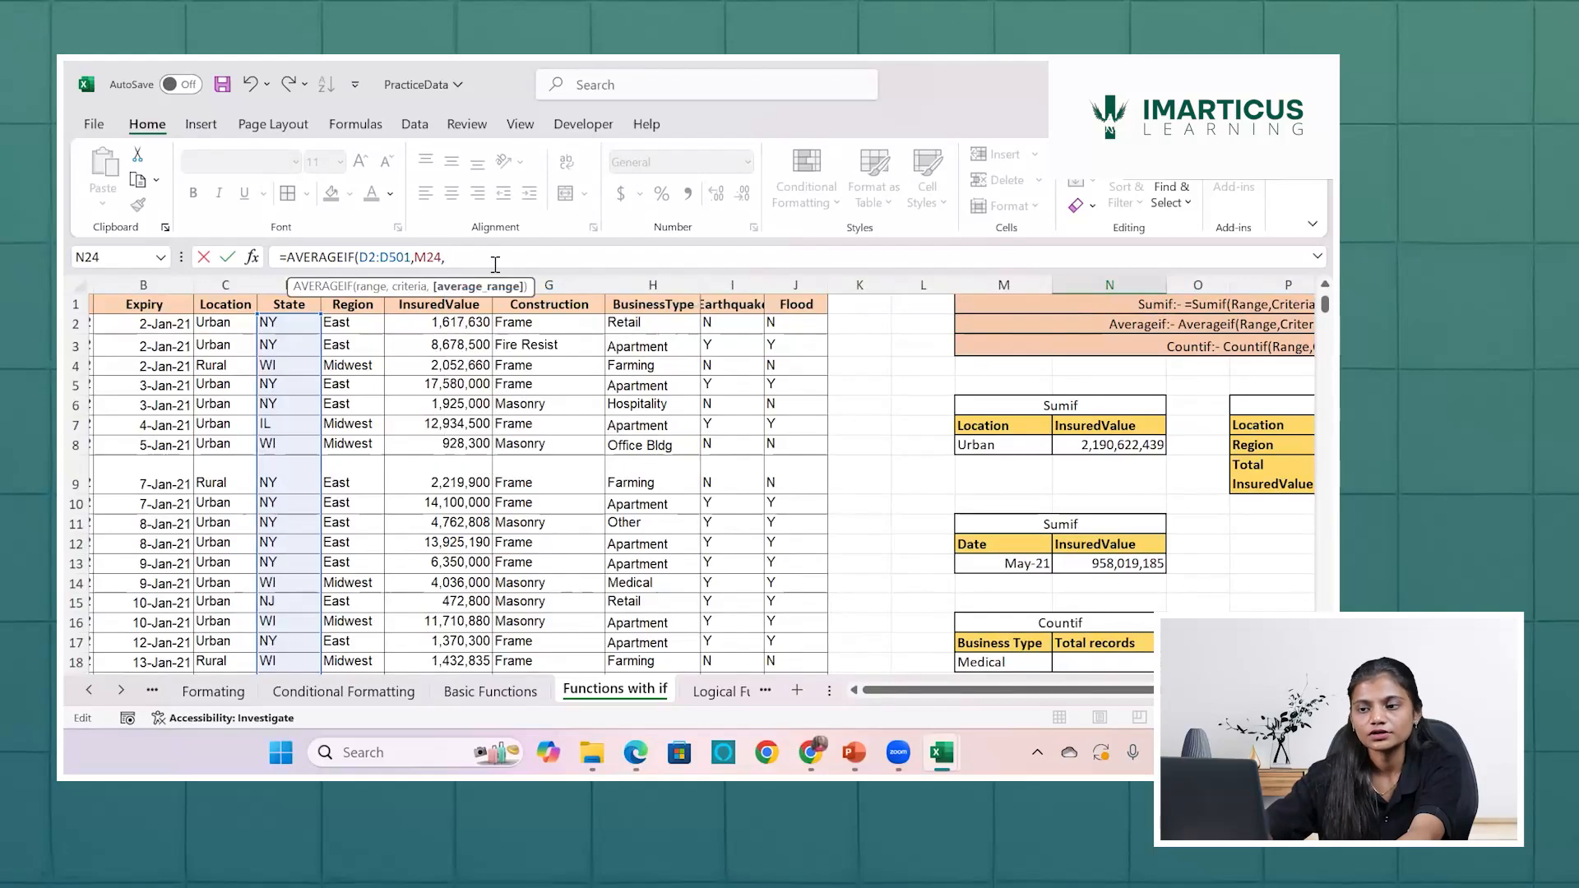
click(452, 321)
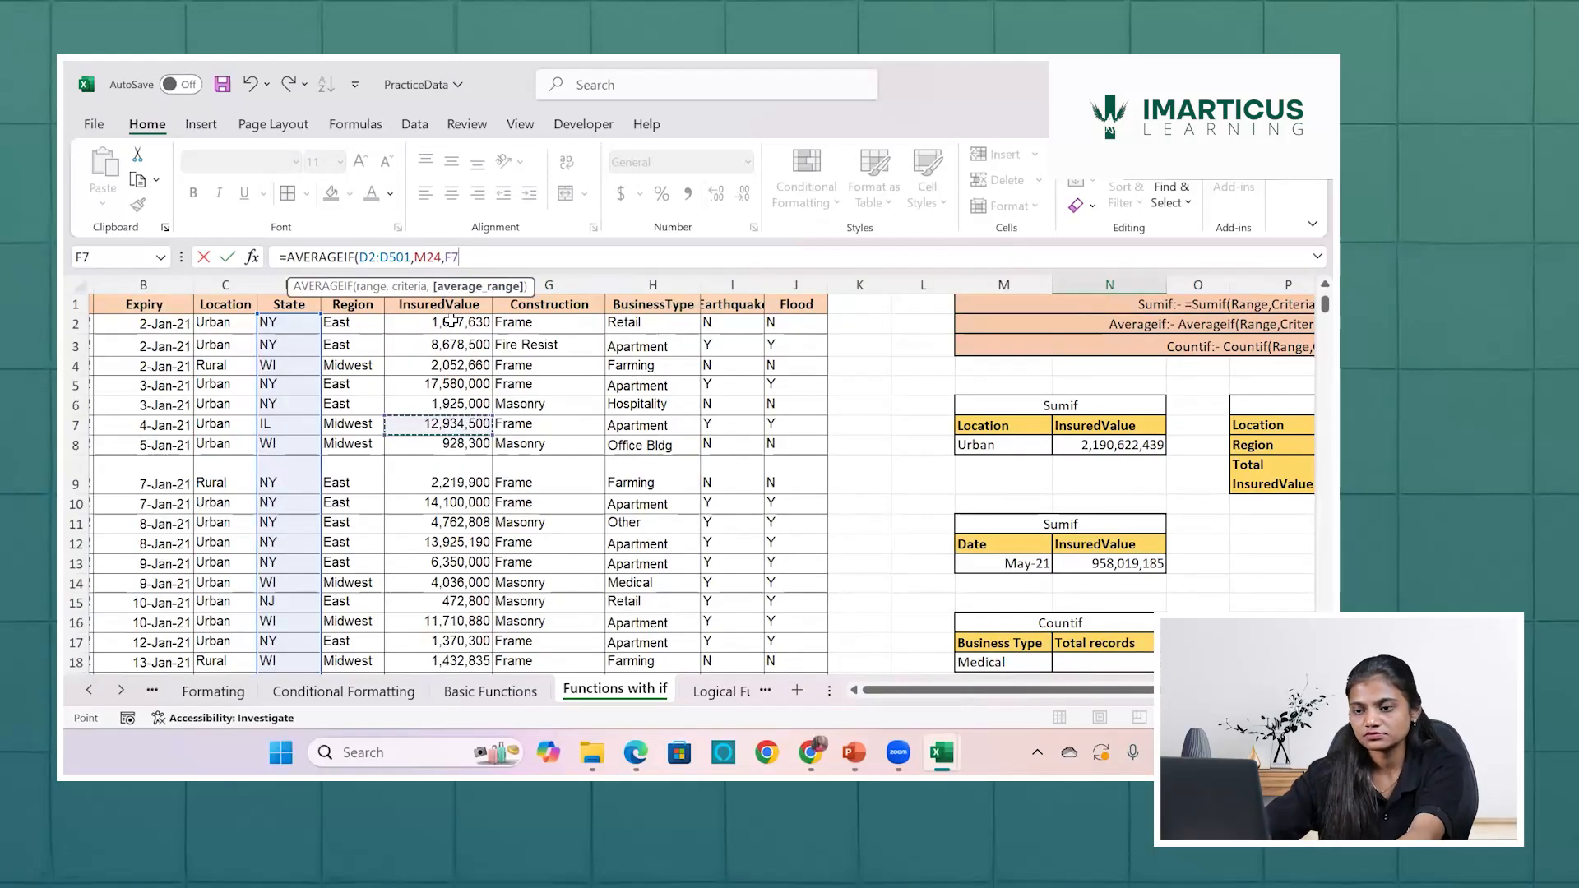
key(BackSpace)
key(BackSpace)
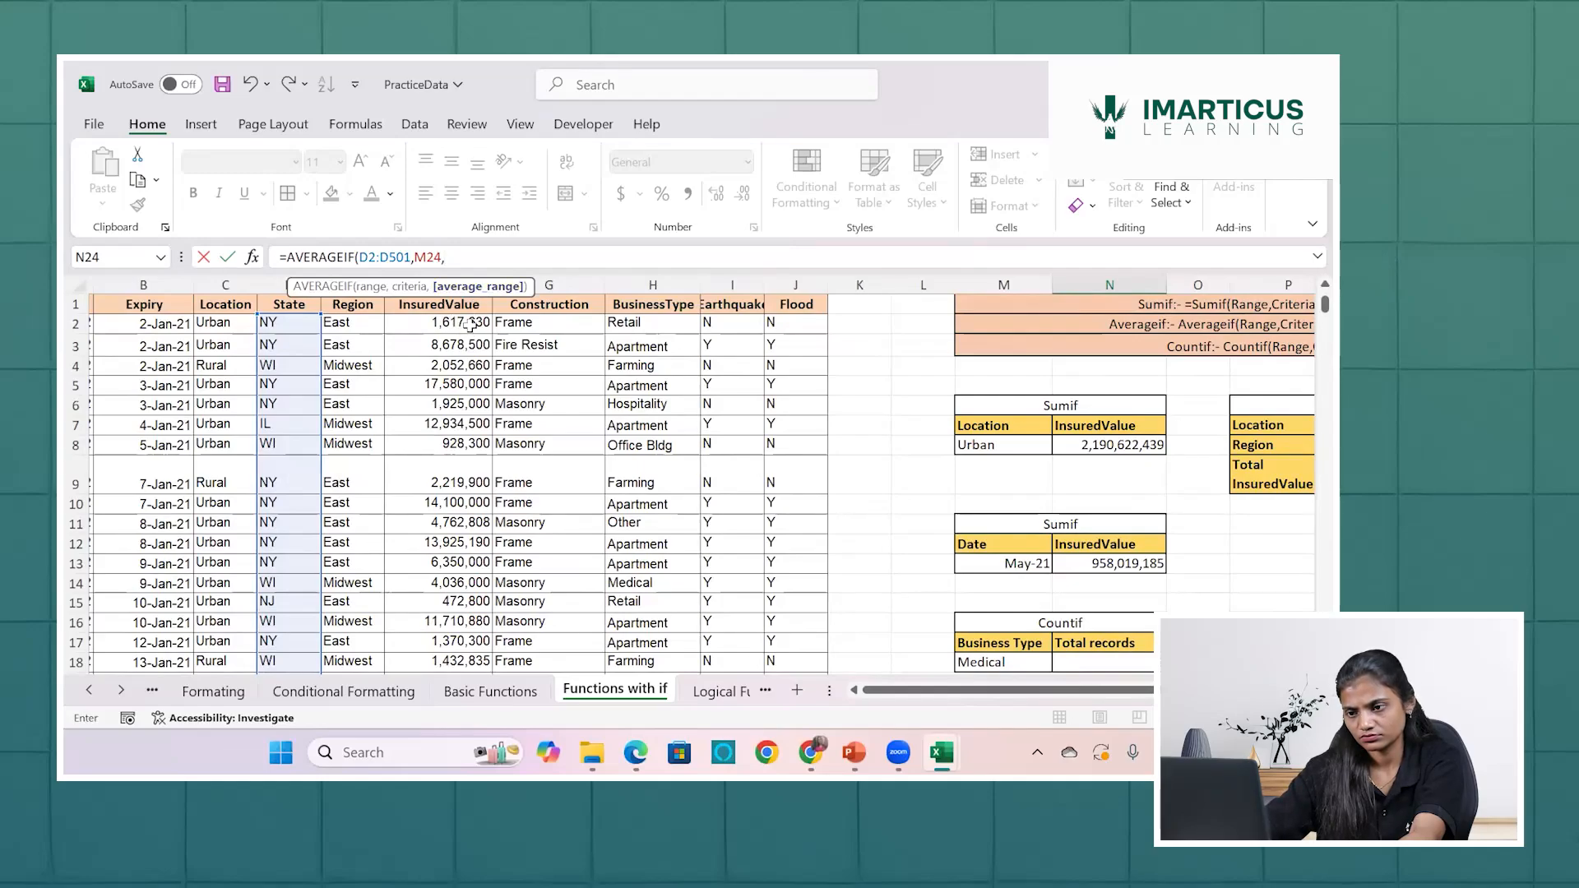
click(470, 325)
scroll(469, 325, down, 10)
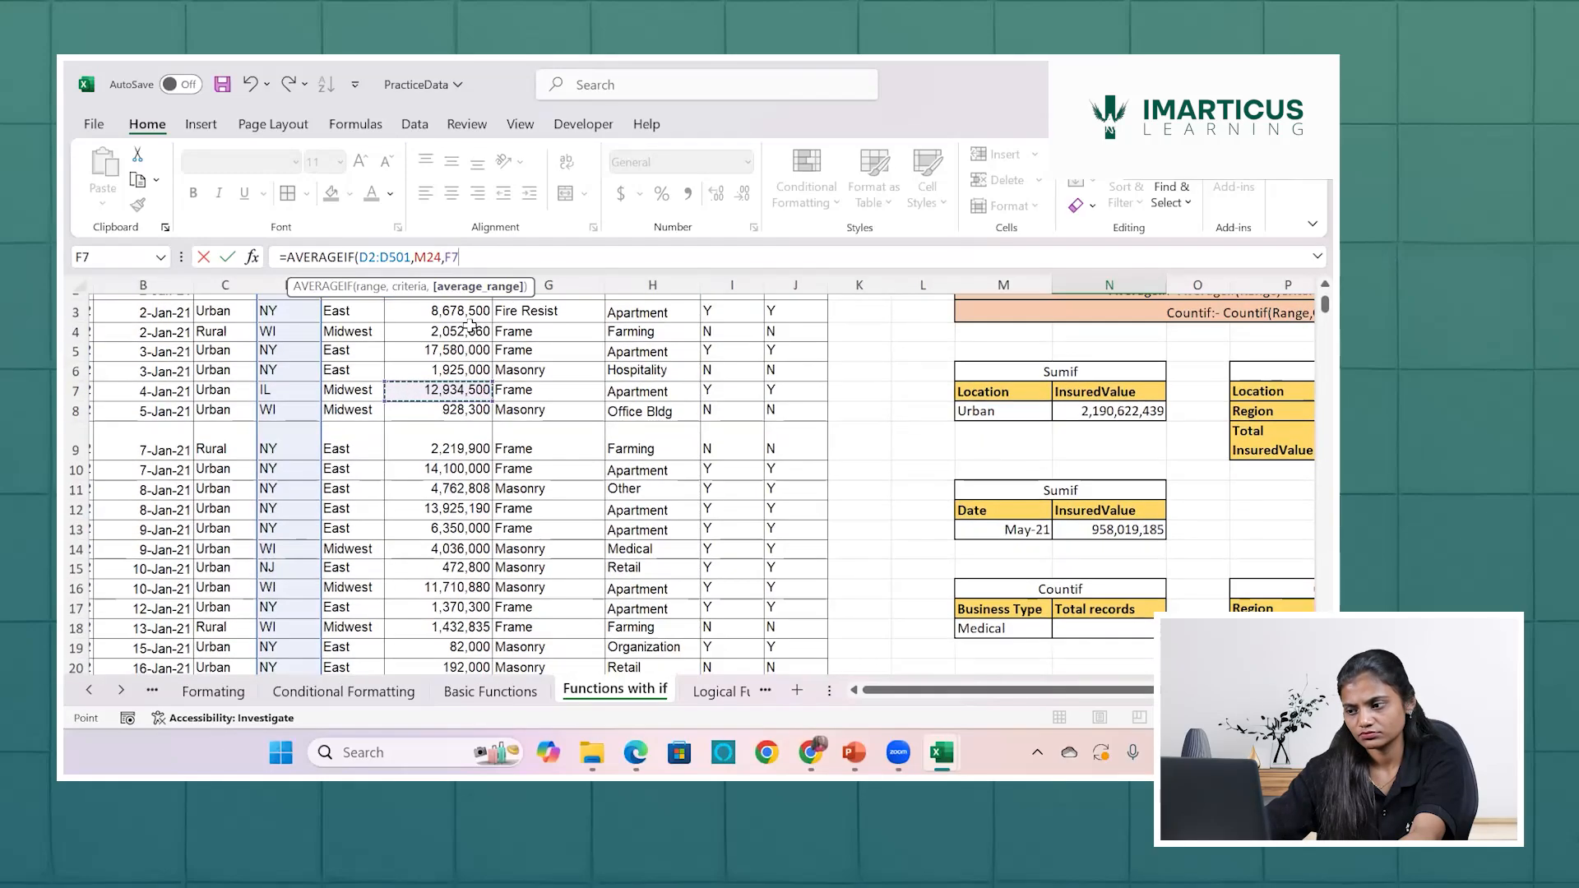
scroll(470, 325, down, 4)
scroll(470, 325, up, 14)
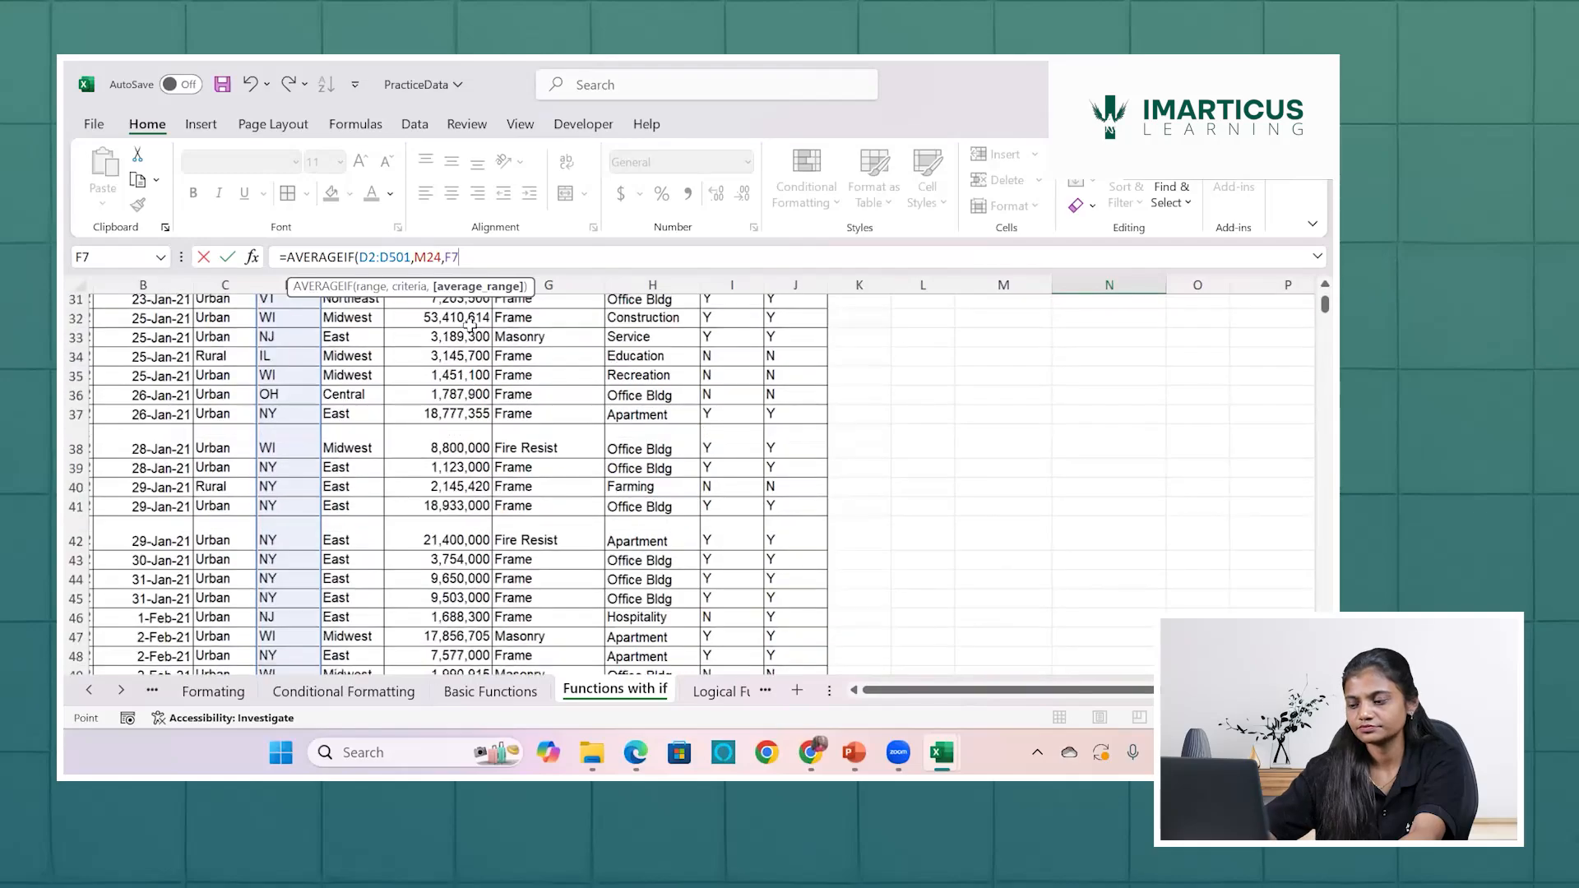
key(BackSpace)
key(BackSpace)
key(BackSpace)
key(BackSpace)
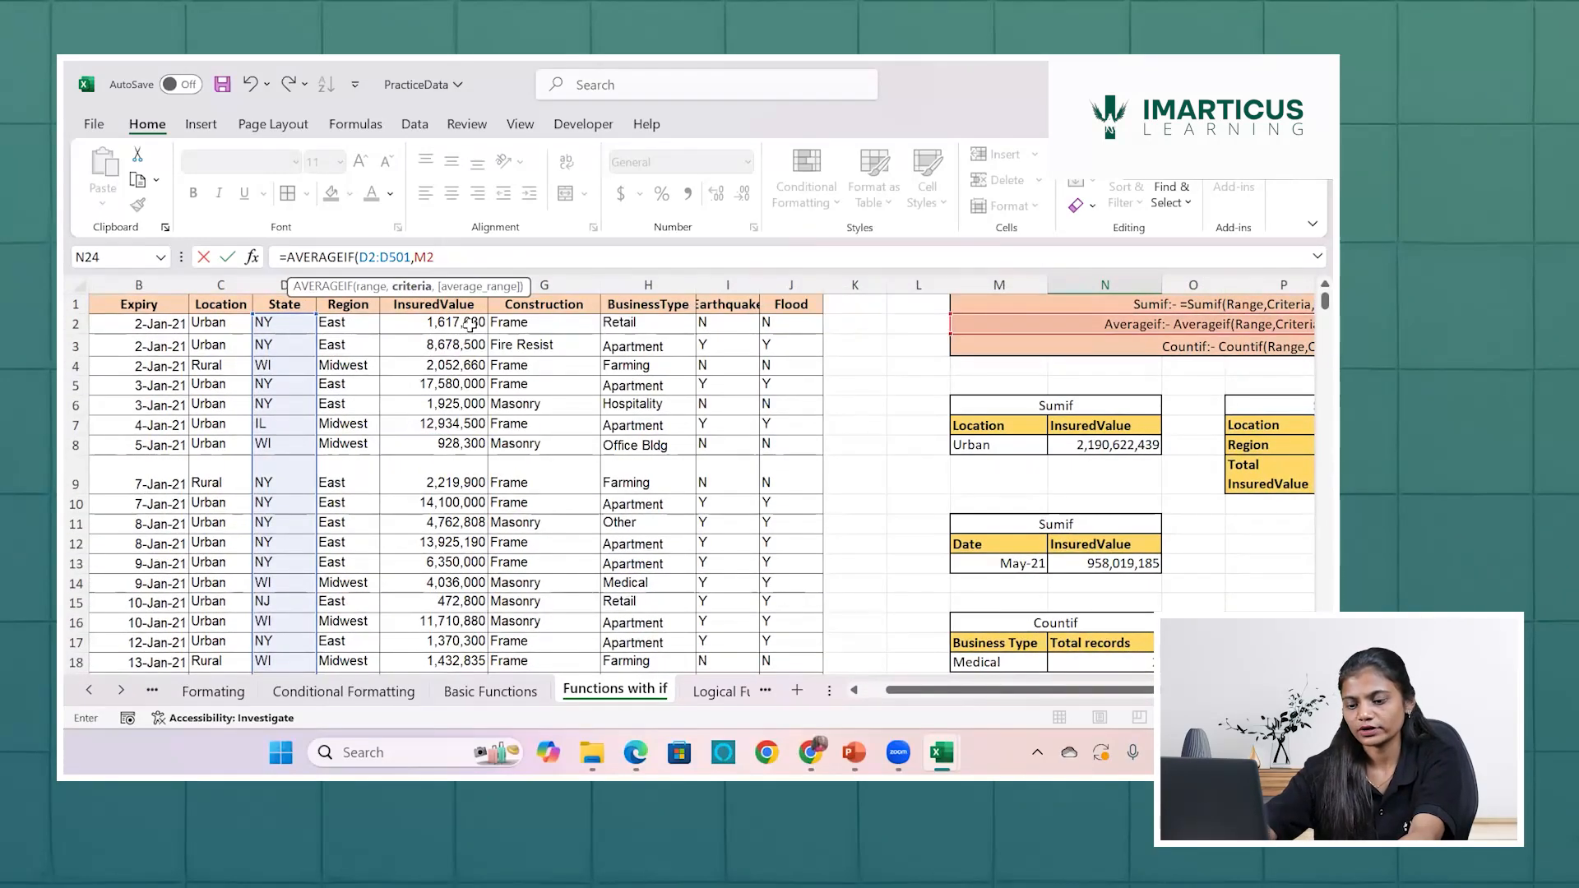
text(4,)
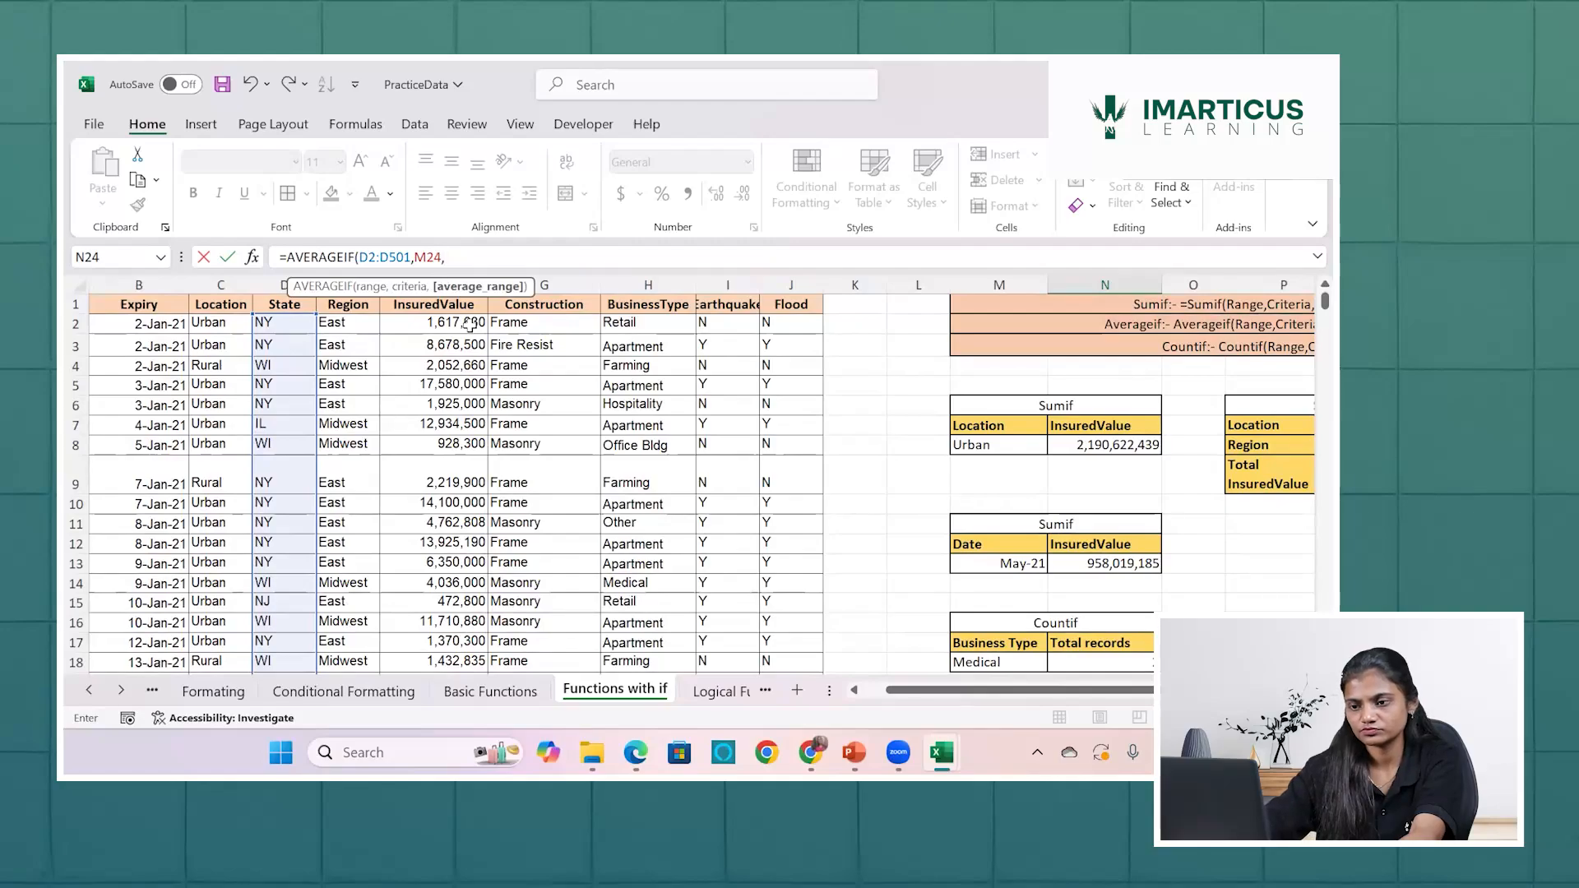
Use the InsuredValue cells F2:F501 as the average range and complete the AVERAGEIF formula in N24.
click(468, 325)
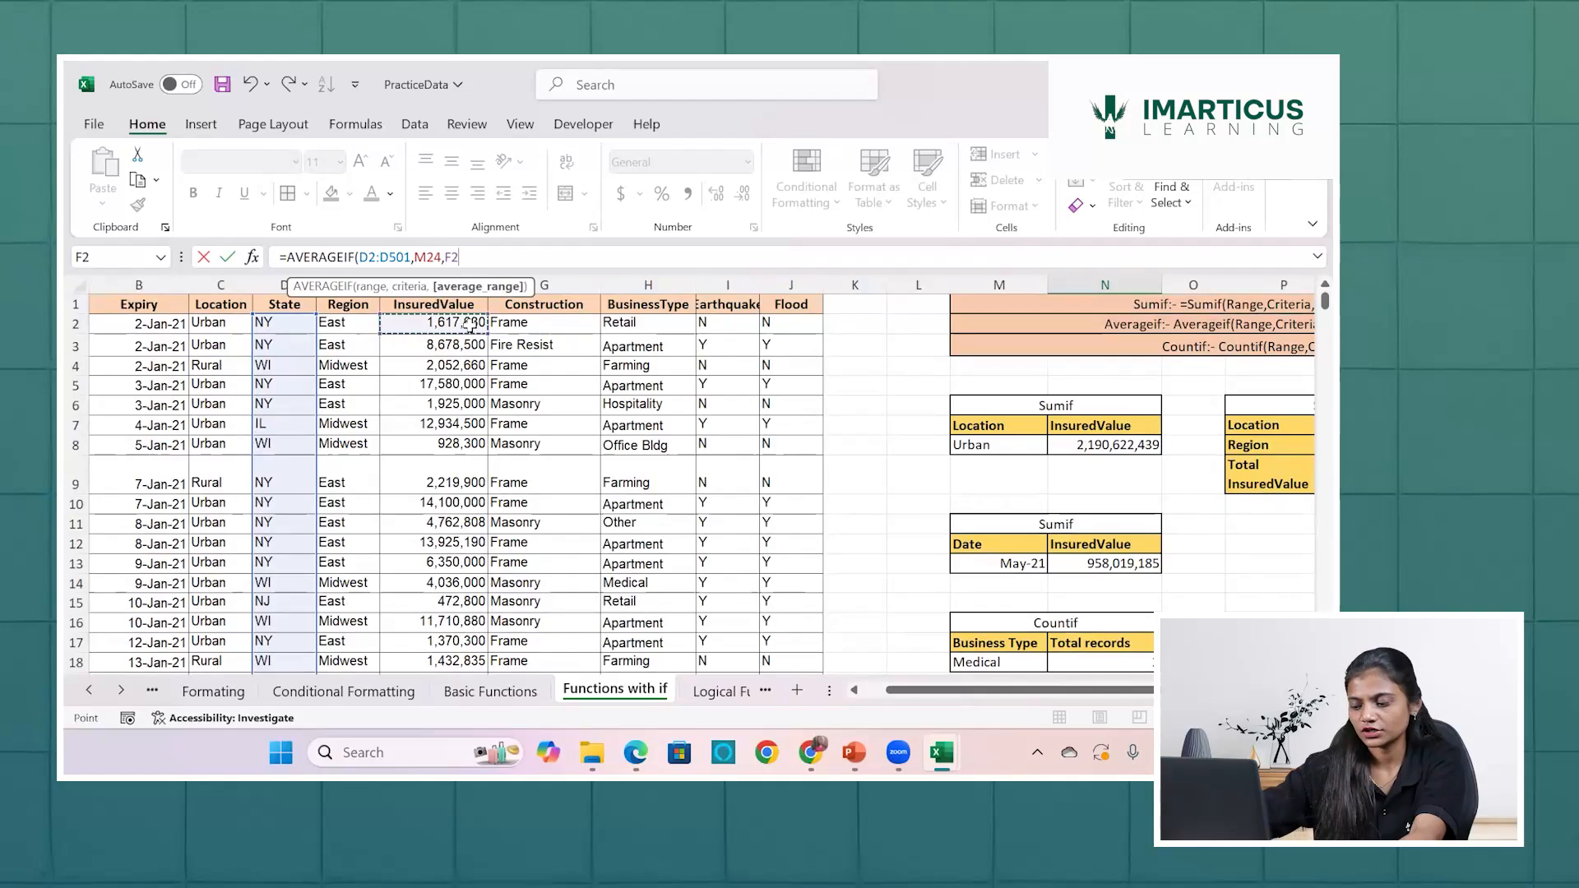
key(ctrl+shift+Down)
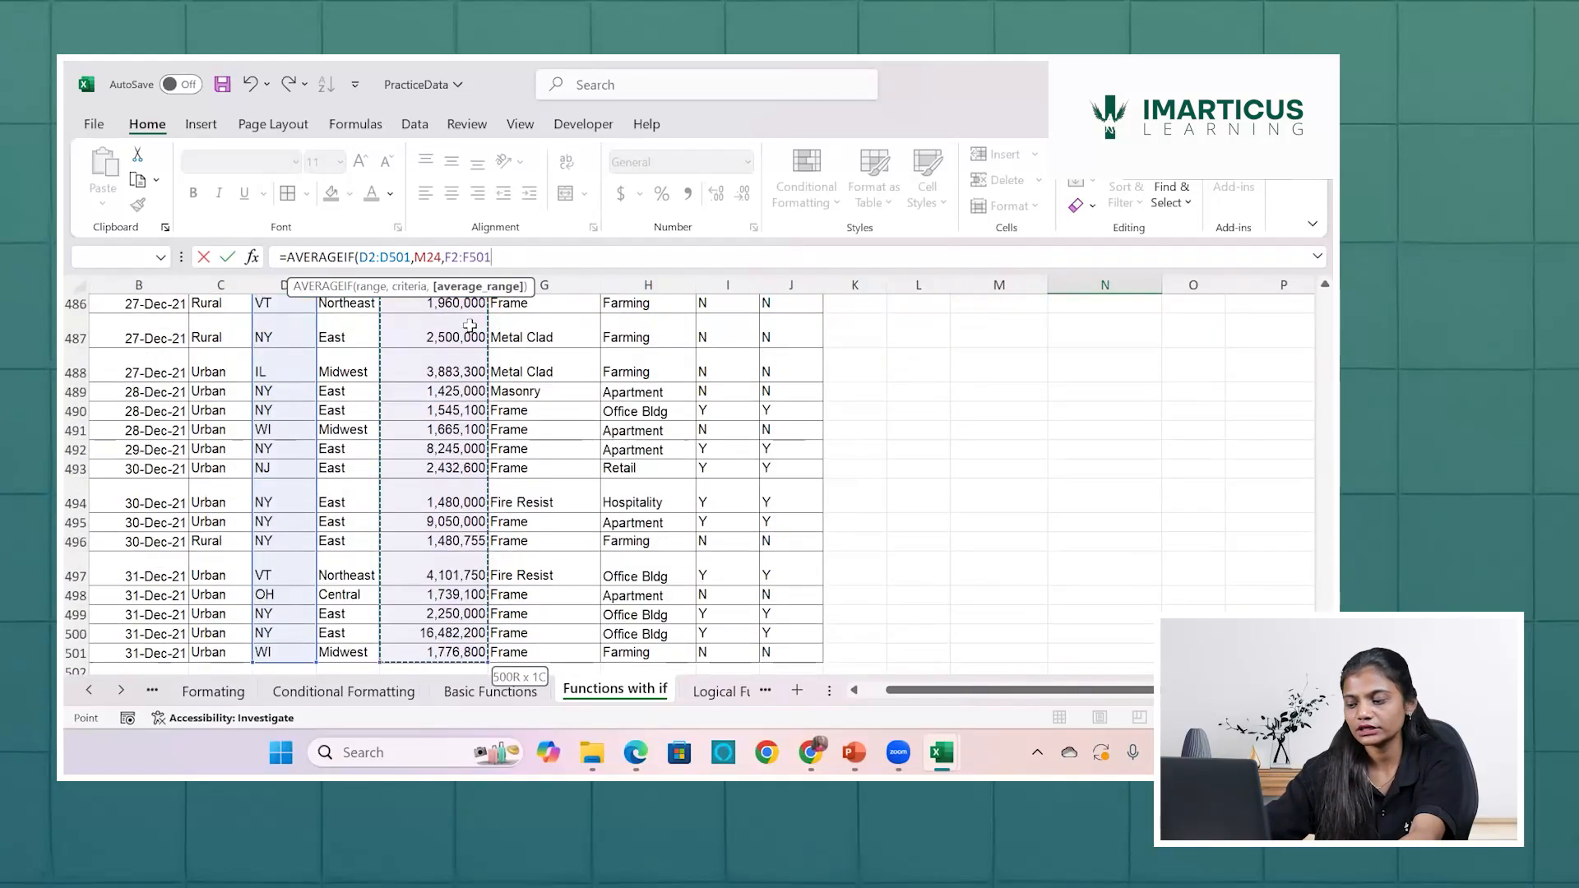
key(Return)
Copy the number formatting of the Sumif result in N13 onto the Averageif result in N24.
scroll(585, 333, up, 2)
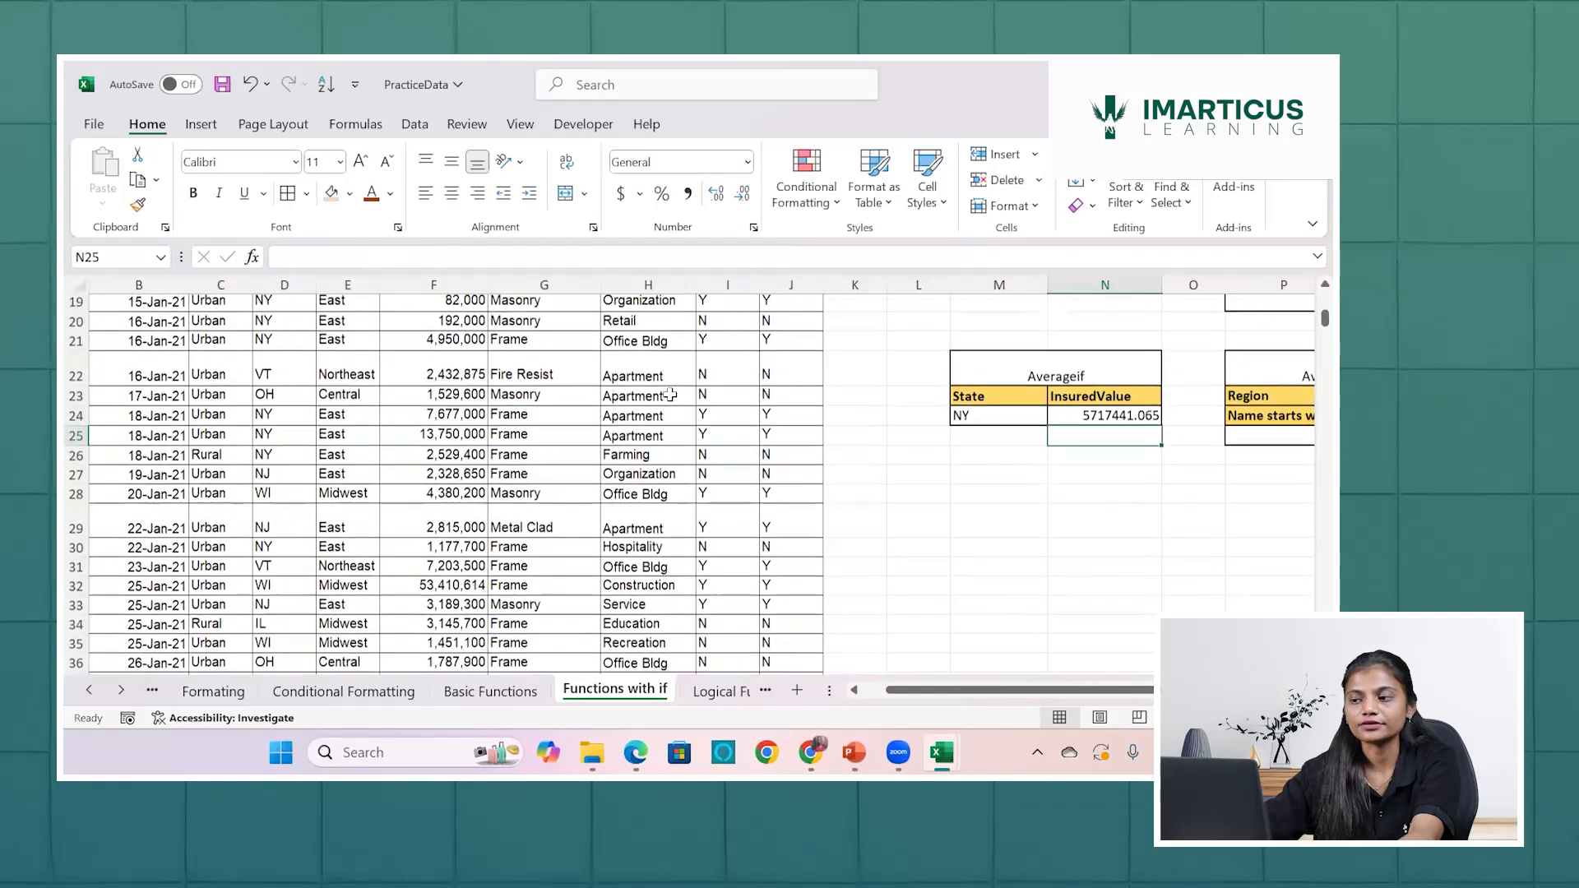
scroll(853, 413, right, 2)
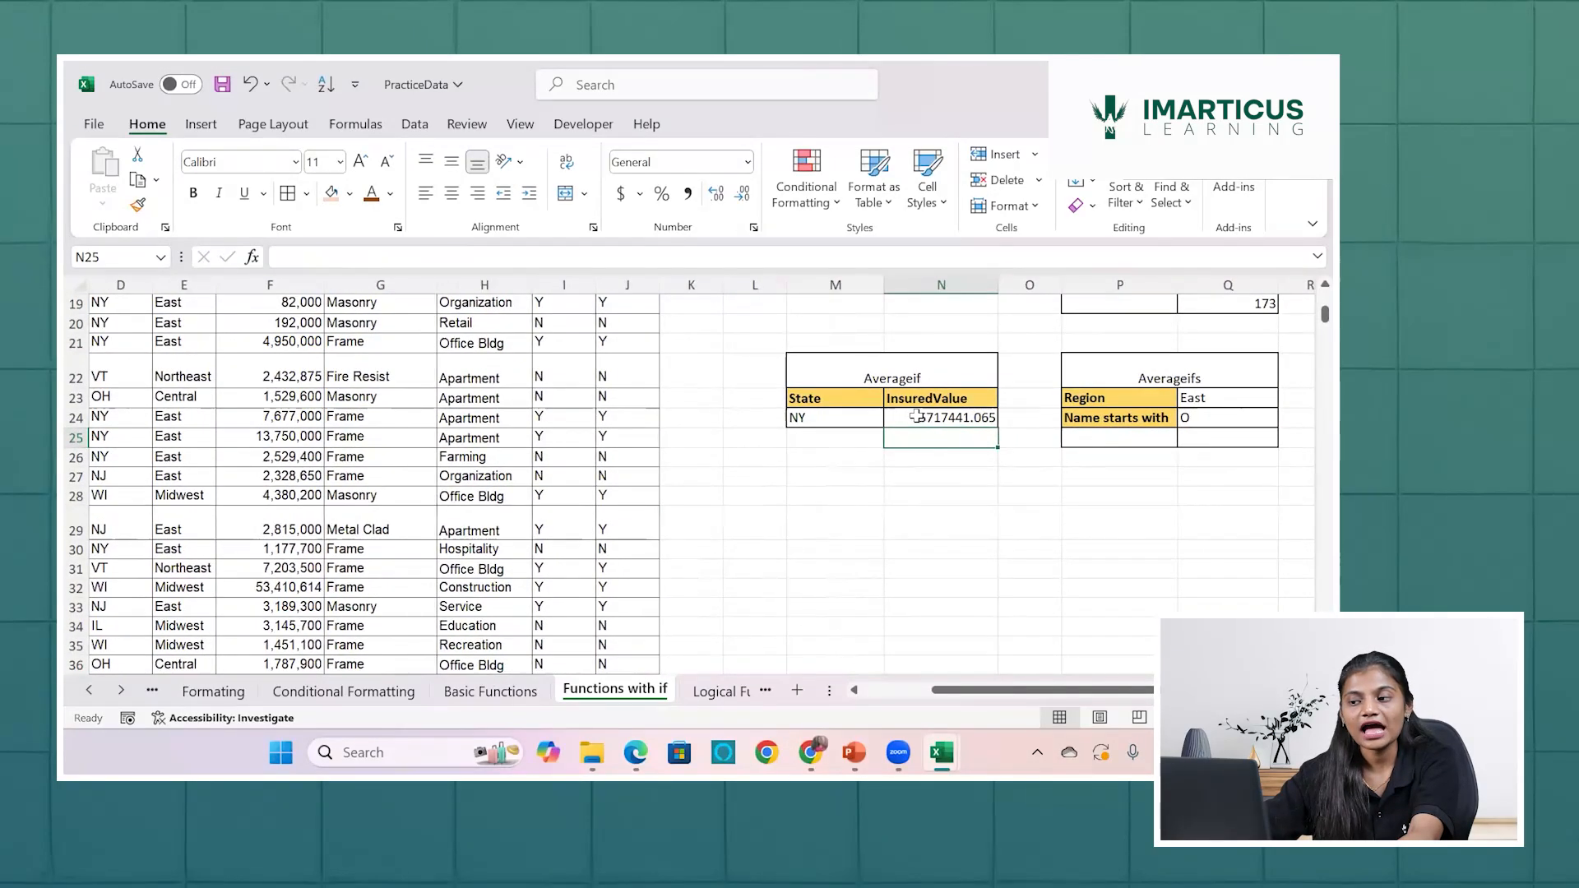
key(Up)
click(839, 424)
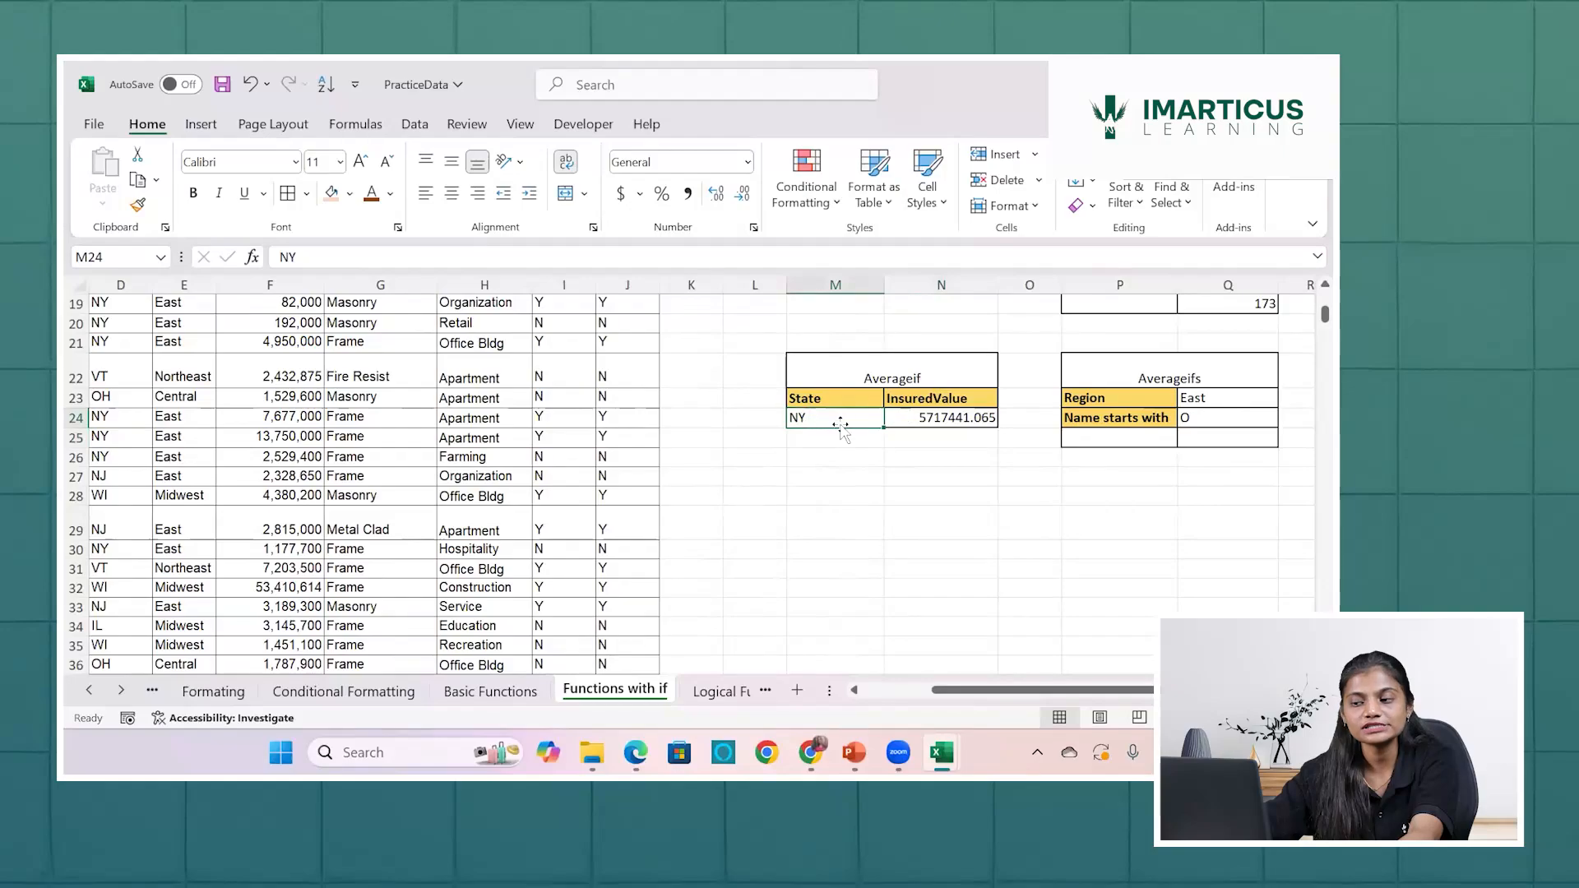
scroll(940, 420, up, 3)
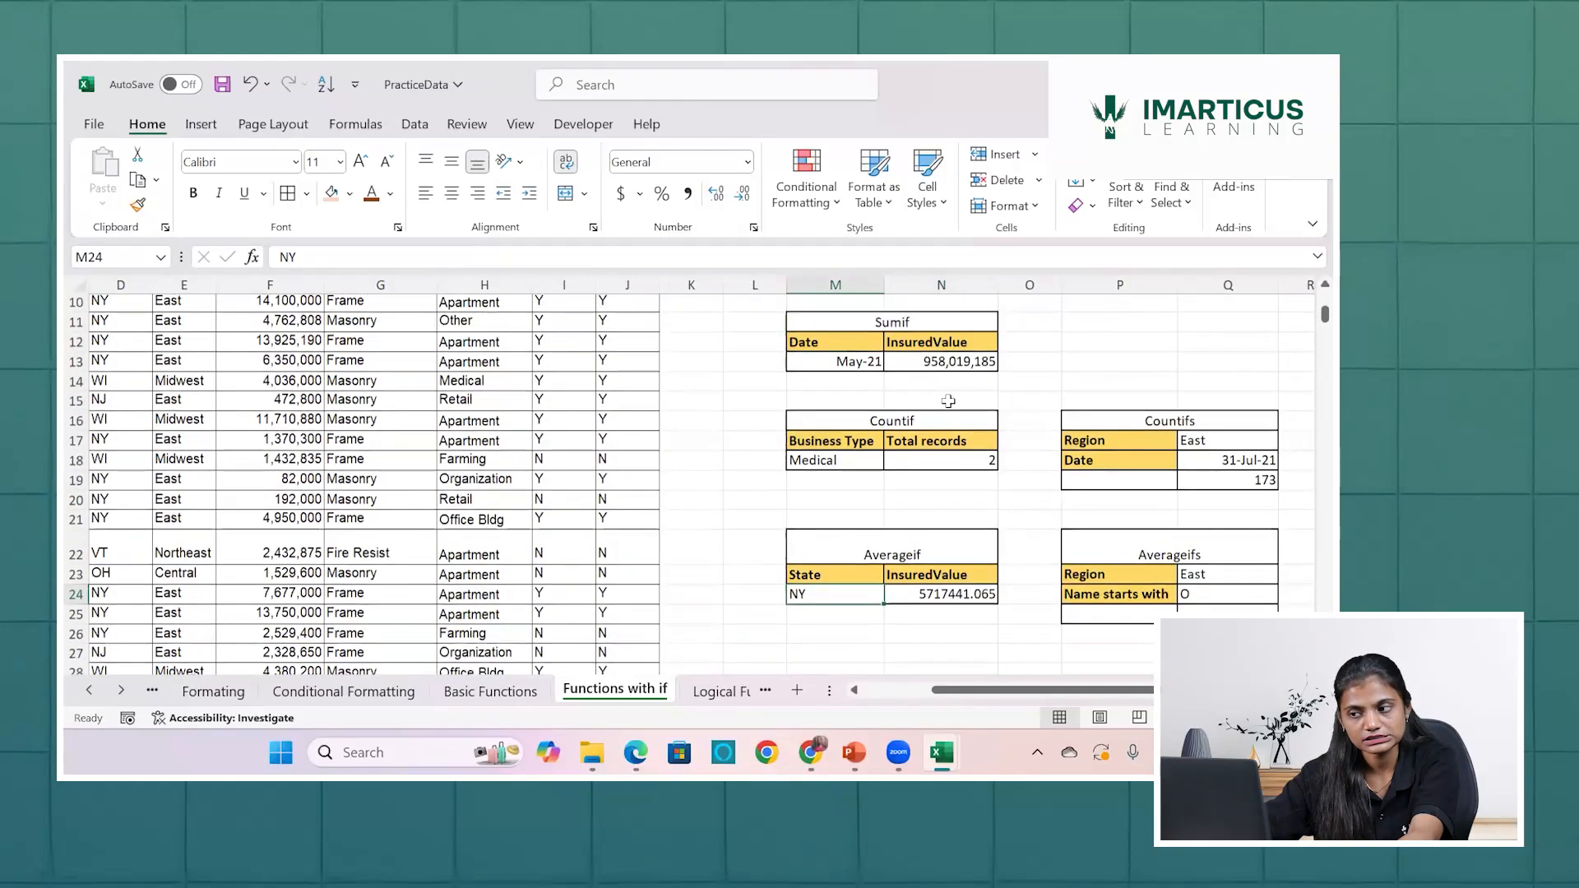
click(921, 362)
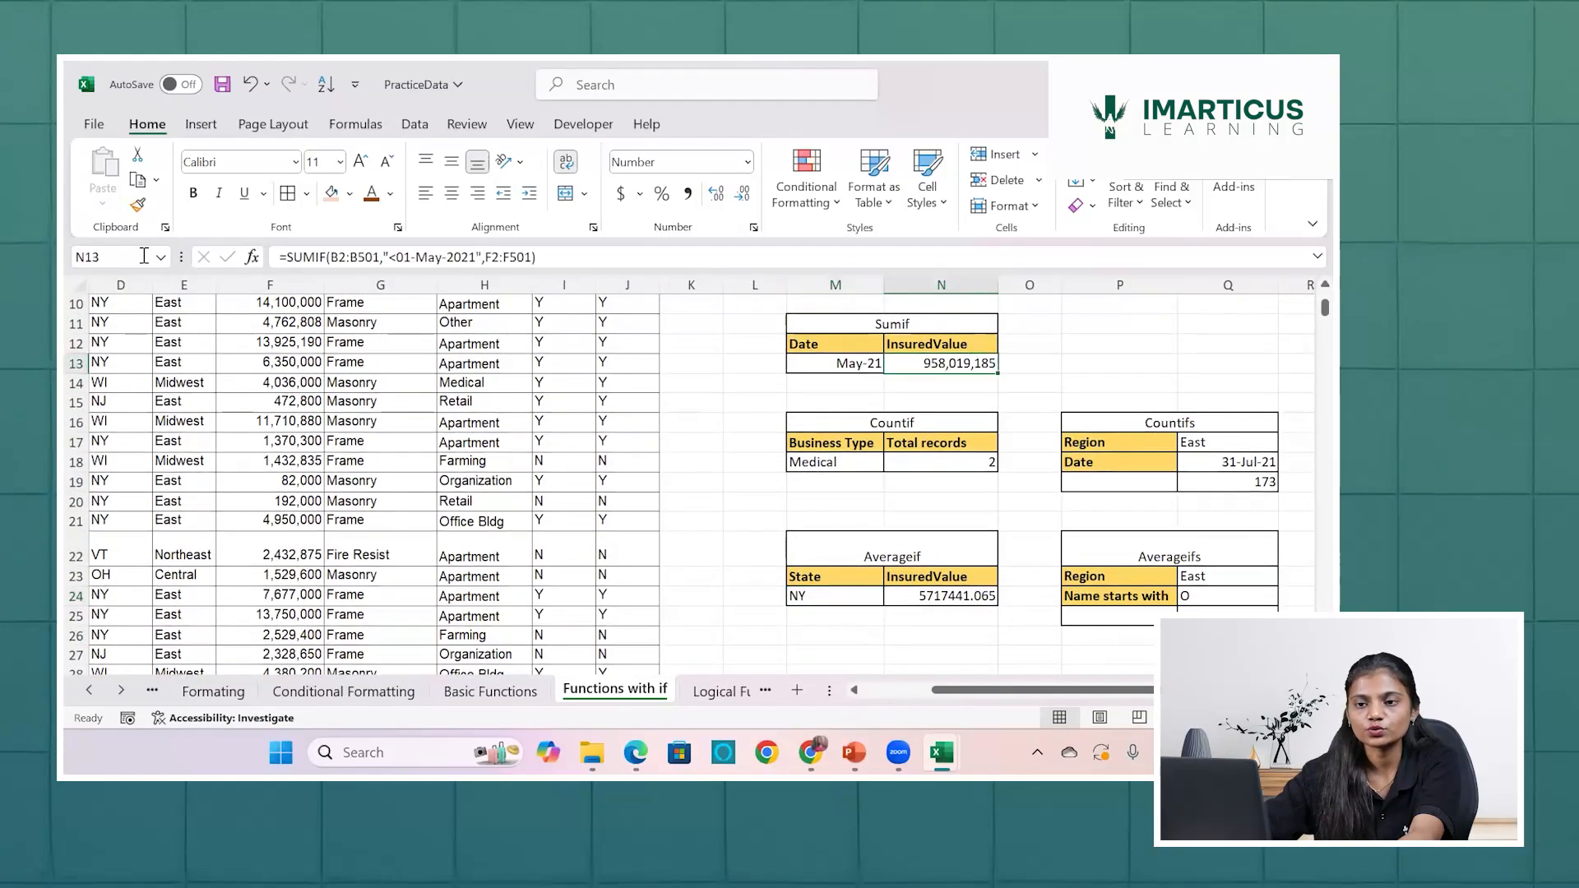
click(950, 597)
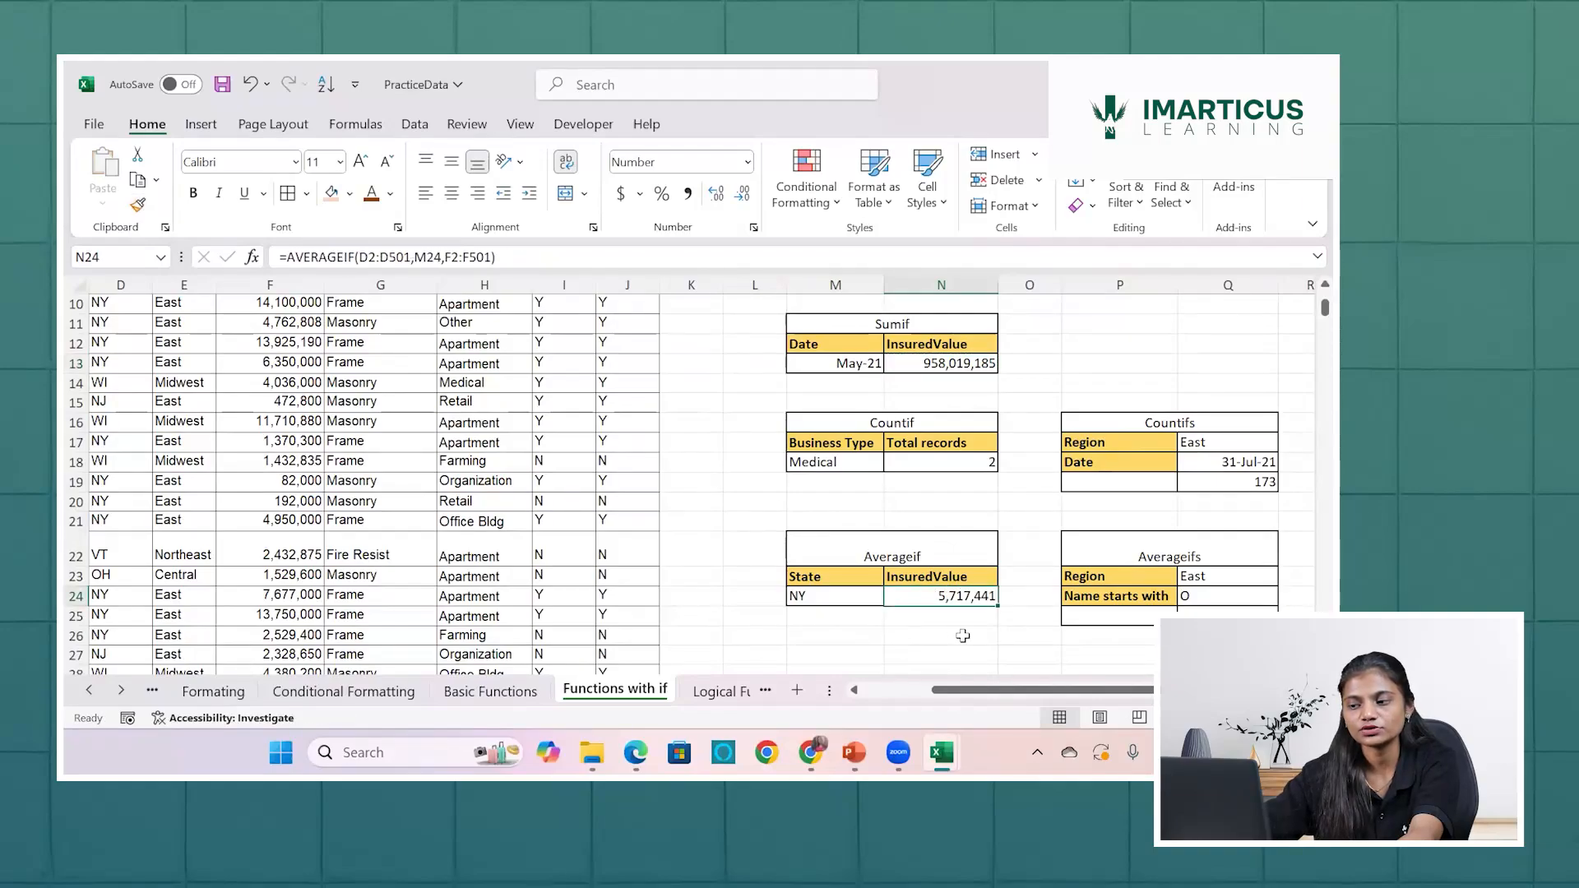
Try Oh as the state in M24 to recalculate the average insured value.
click(827, 599)
scroll(826, 600, left, 1)
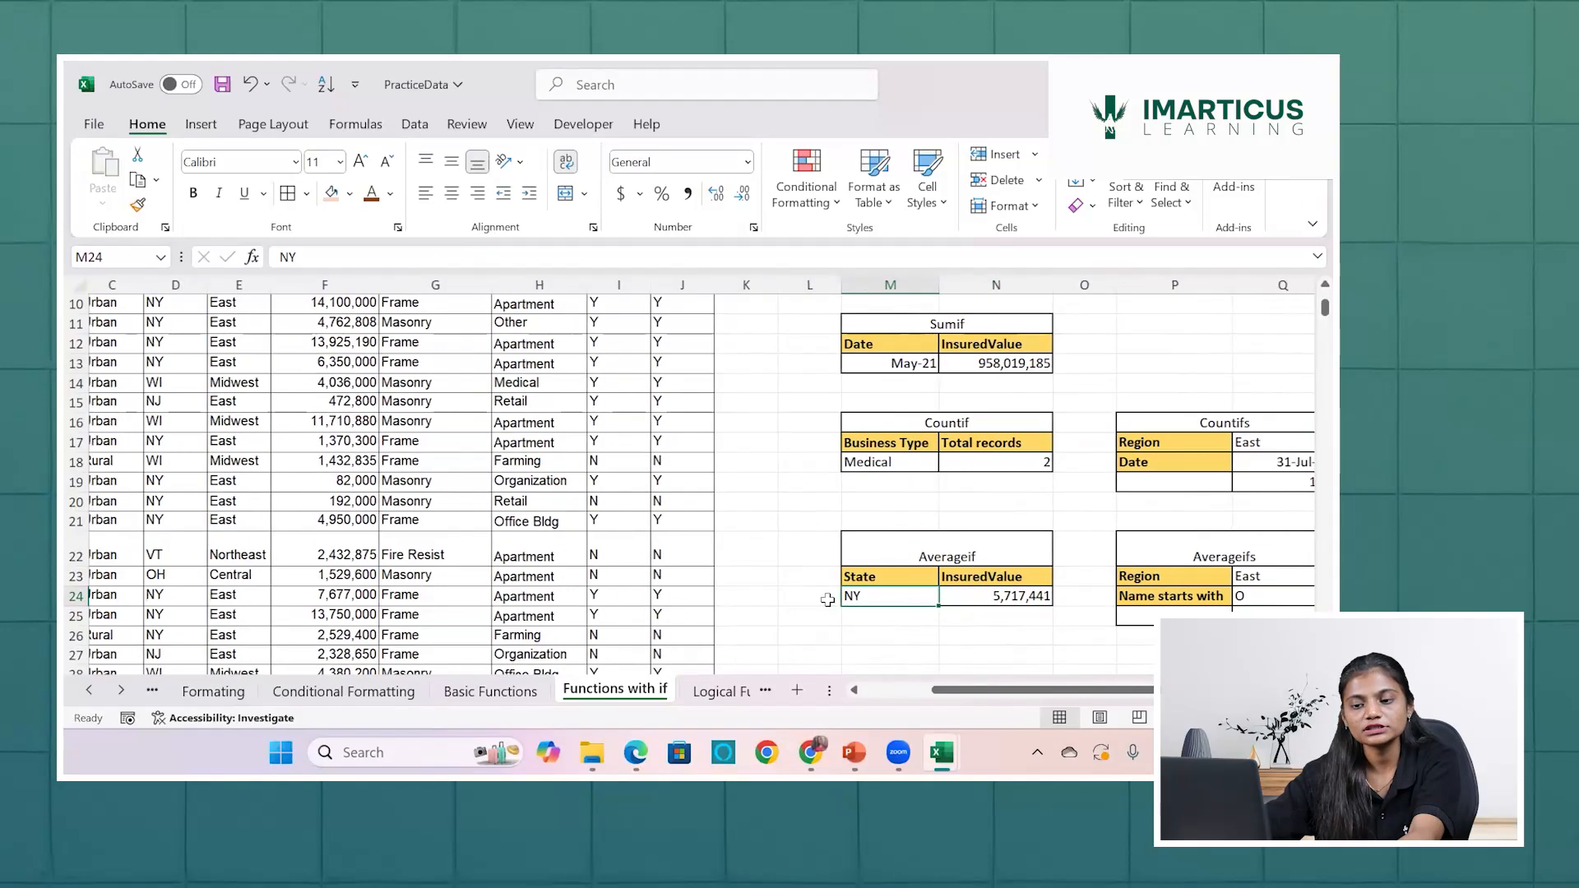
text(Oh)
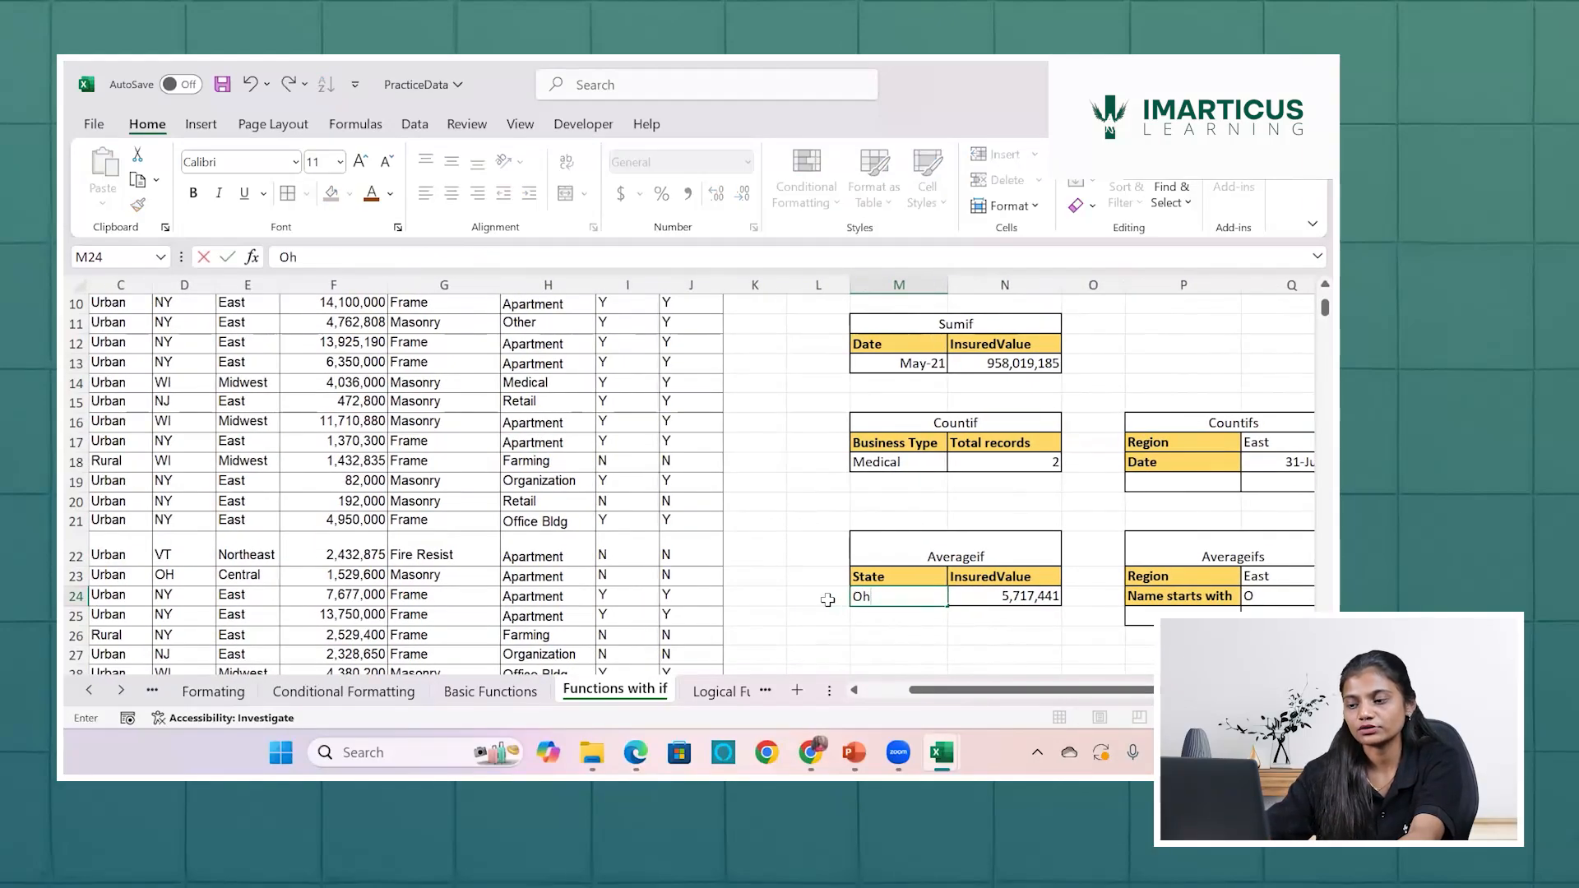
key(Return)
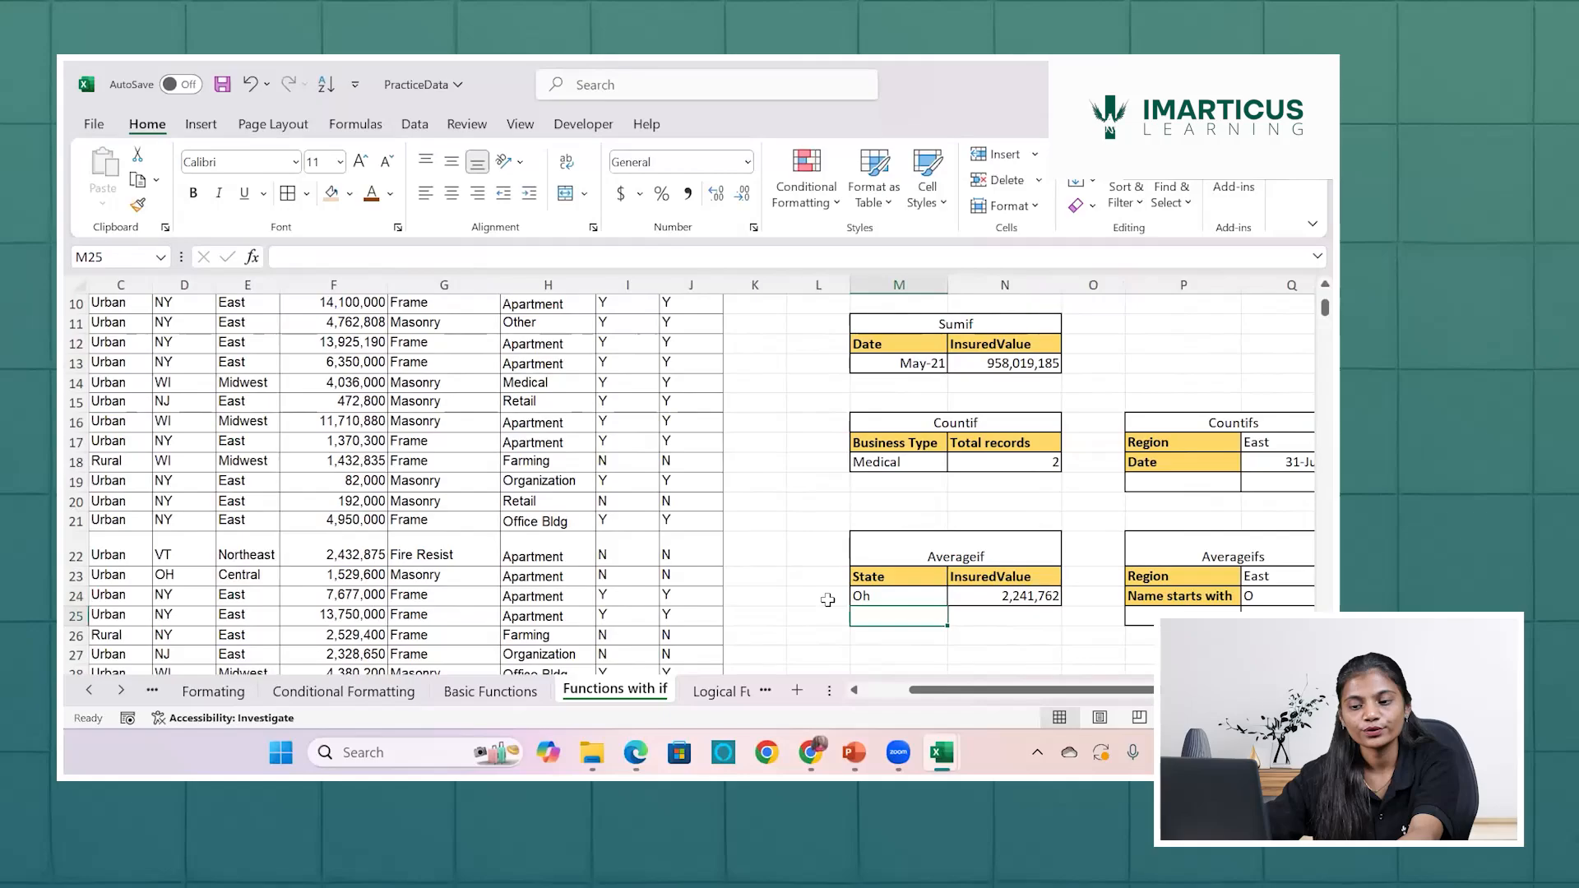
Change the state in cell M24 of the Averageif table to NJ.
click(911, 594)
scroll(918, 598, down, 1)
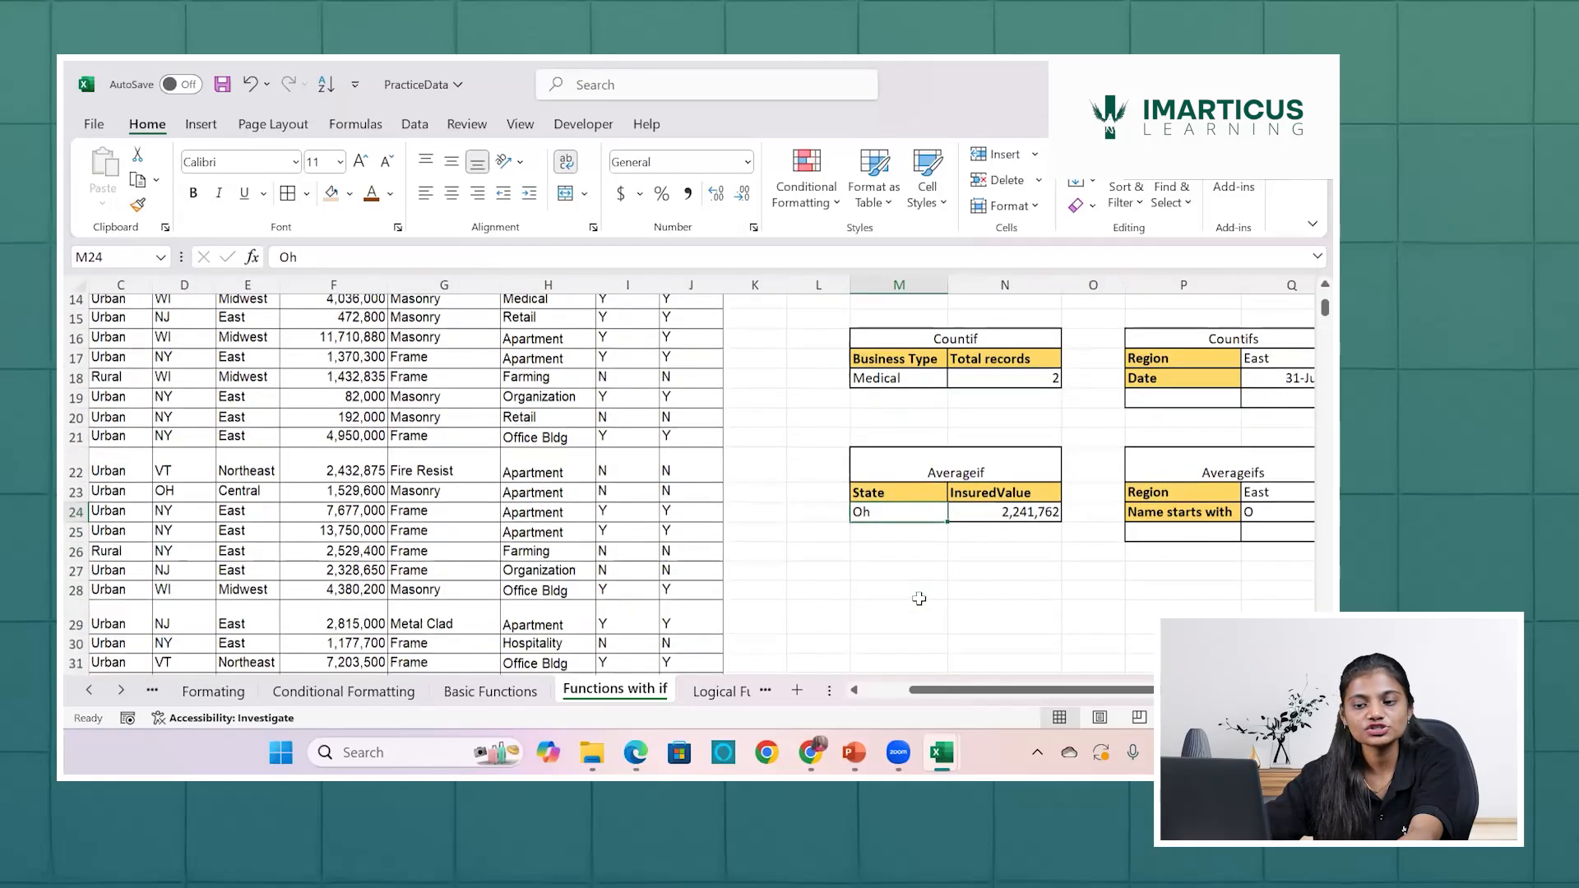
scroll(918, 598, down, 2)
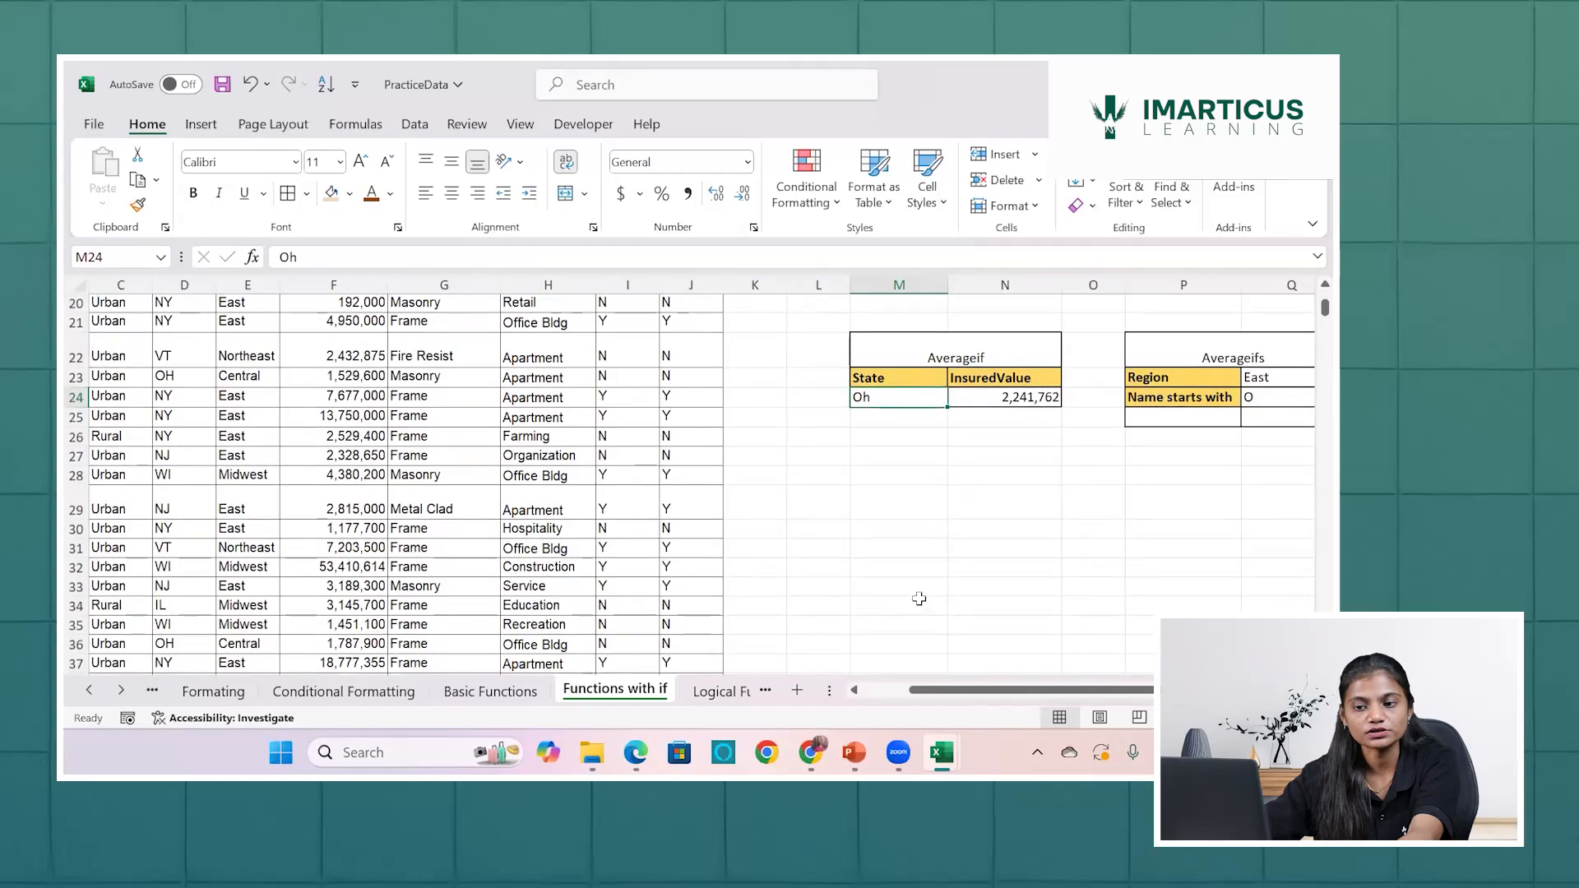
scroll(919, 598, up, 2)
text(NJ)
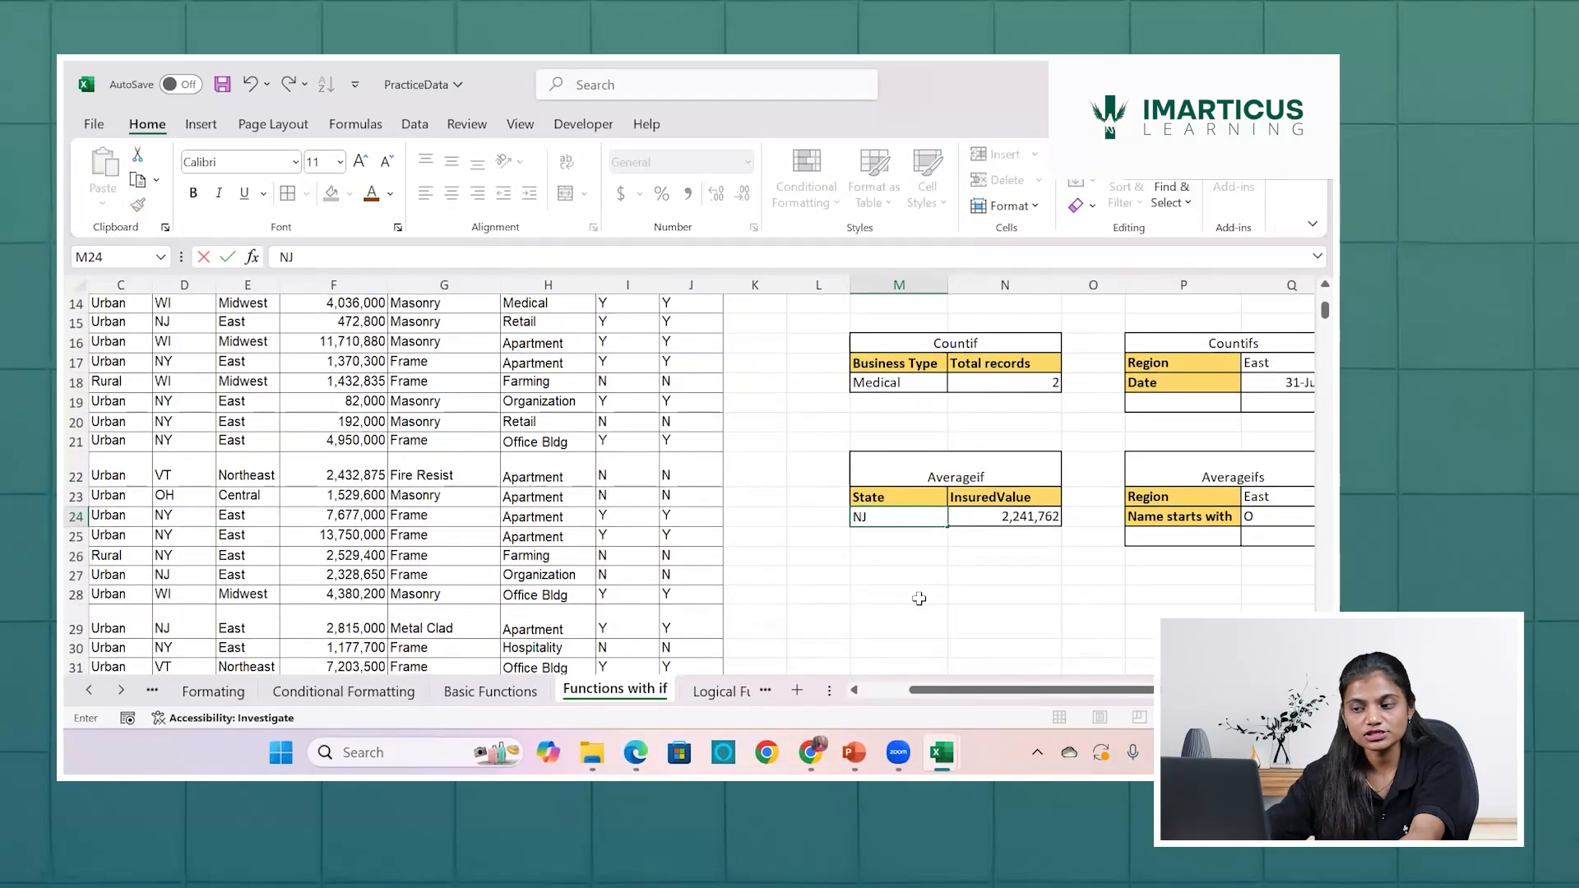
key(Return)
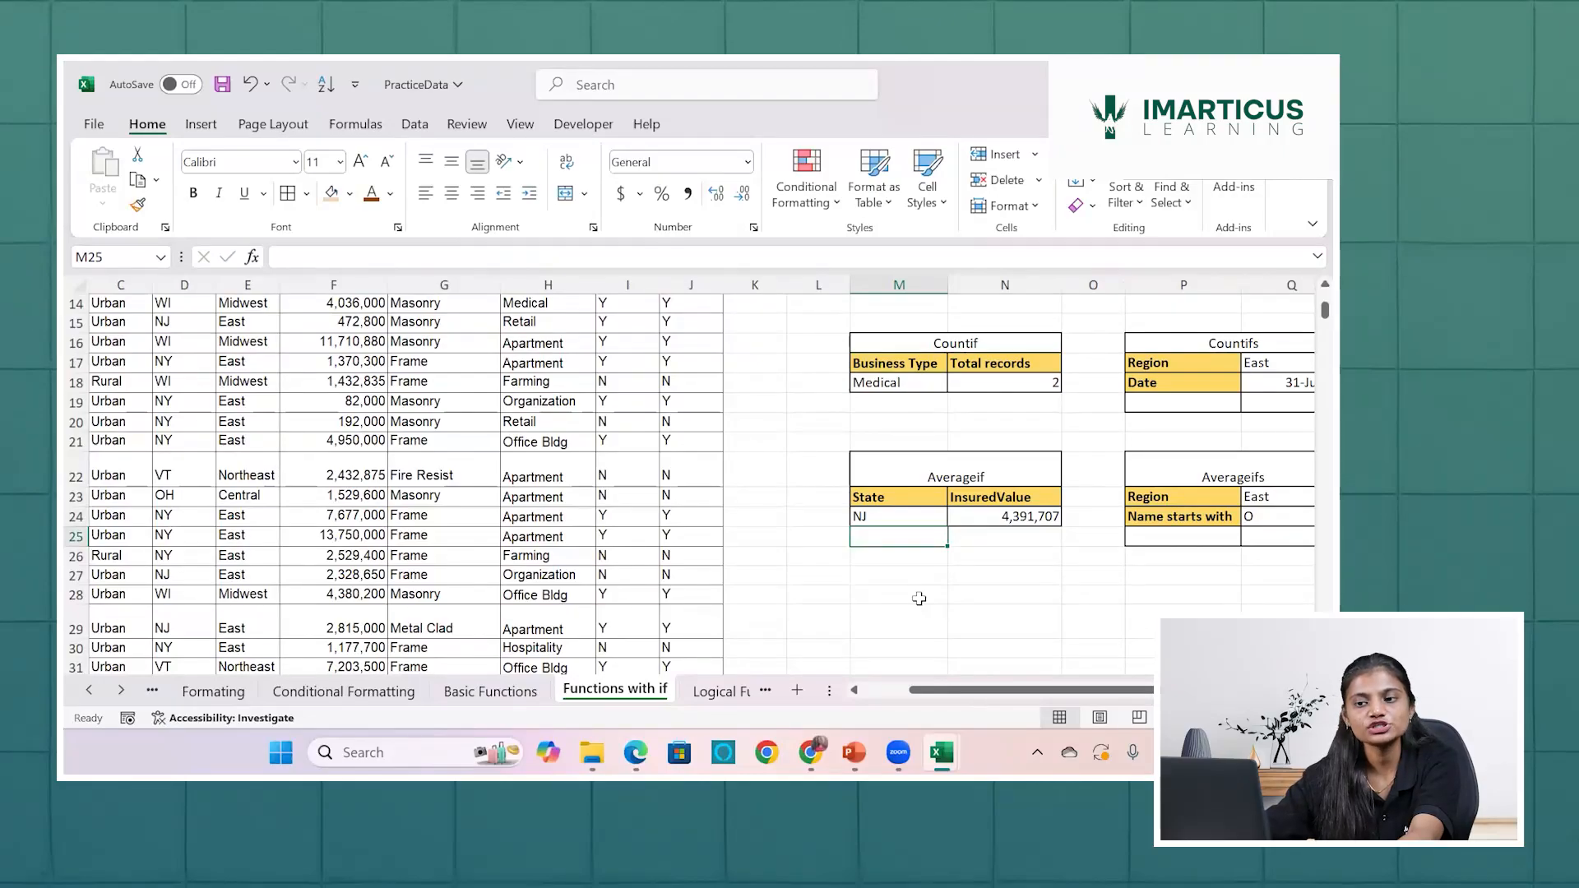
scroll(935, 456, up, 5)
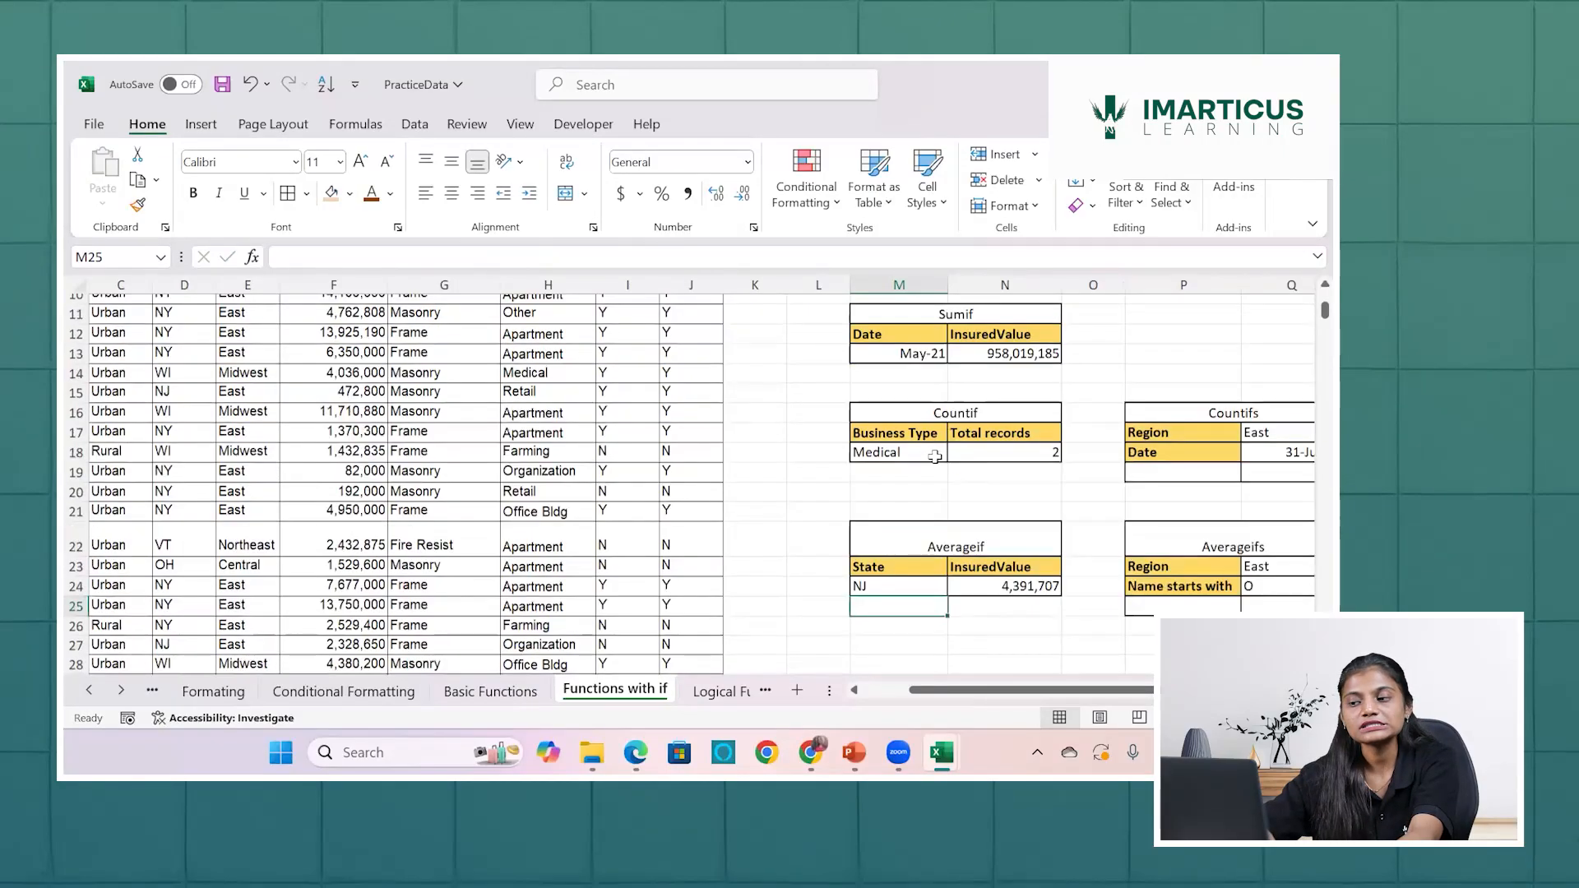
scroll(935, 456, down, 1)
scroll(935, 457, down, 2)
click(950, 530)
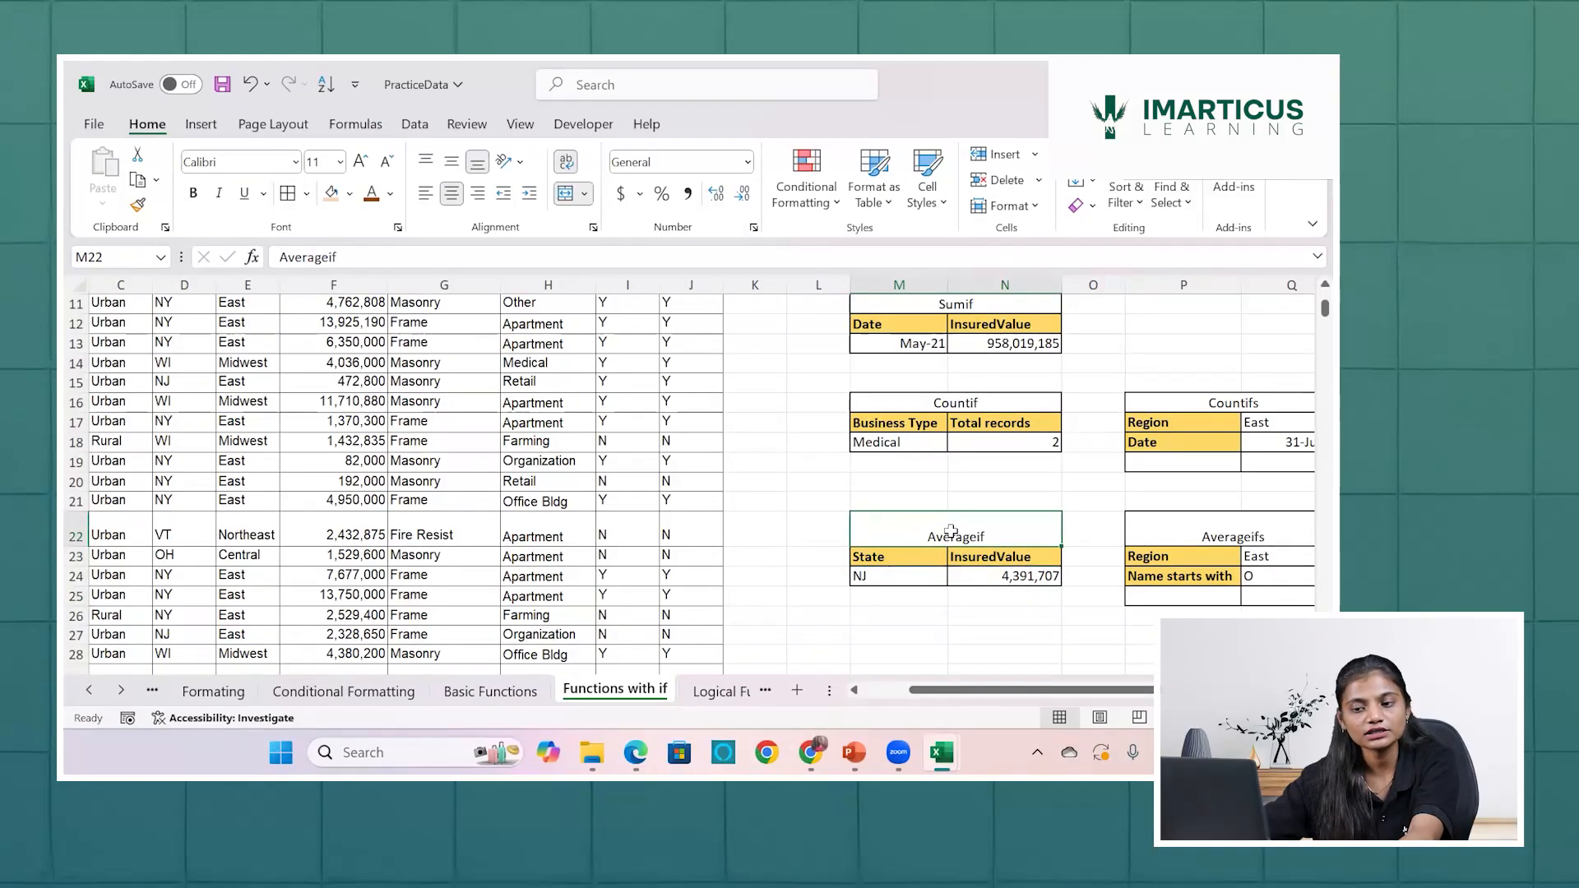
Select the Averageifs result cell Q25, then switch to PowerPoint and present the slide with the questions to be solved with data.
scroll(950, 533, right, 3)
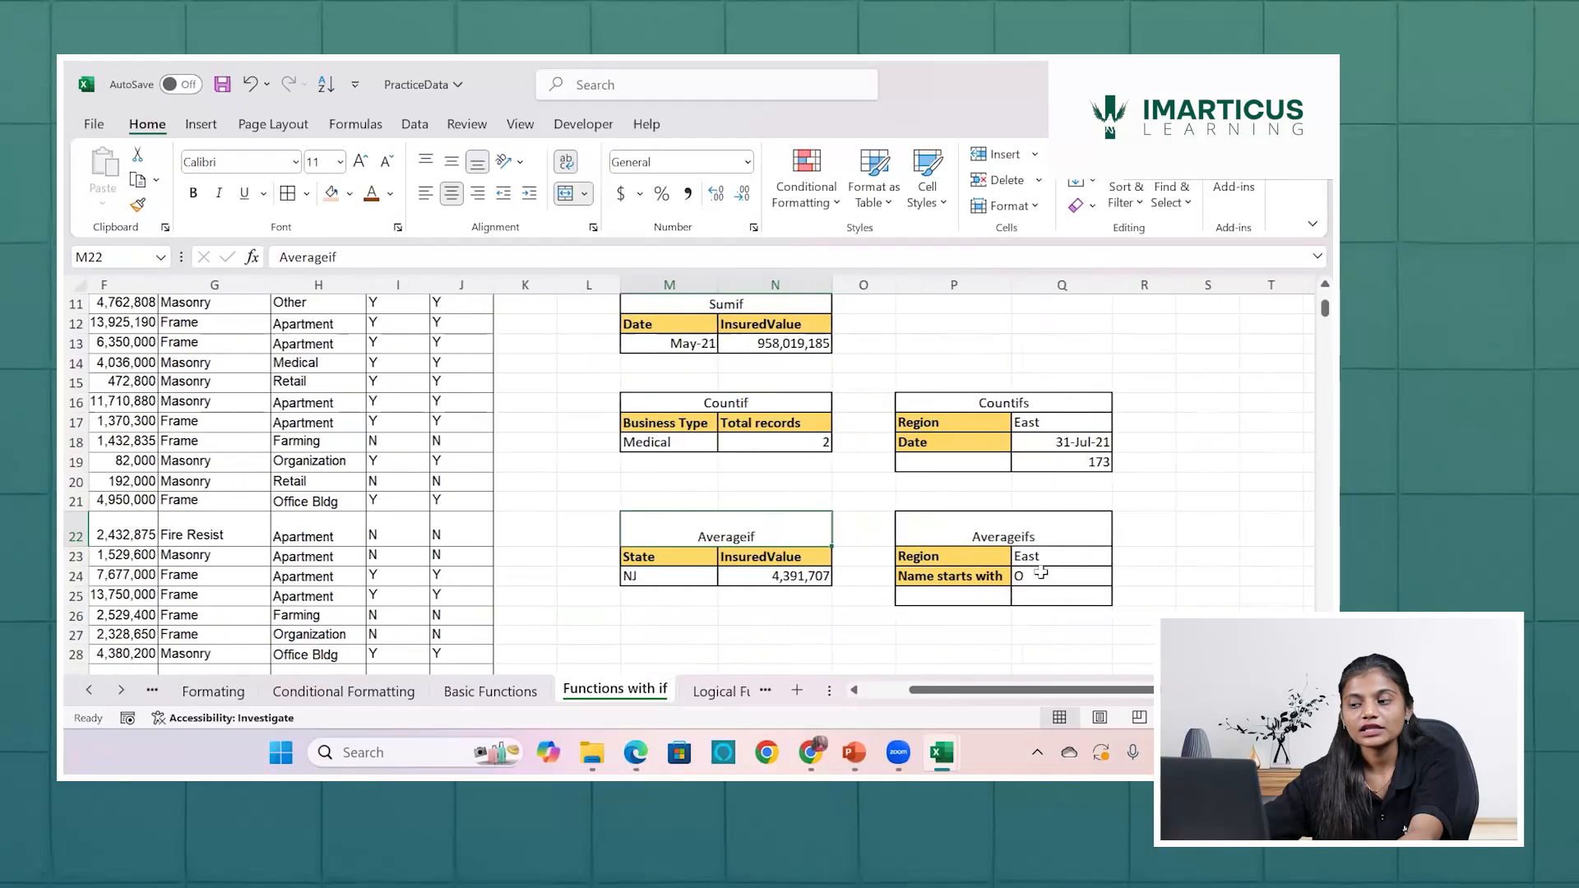
click(1067, 605)
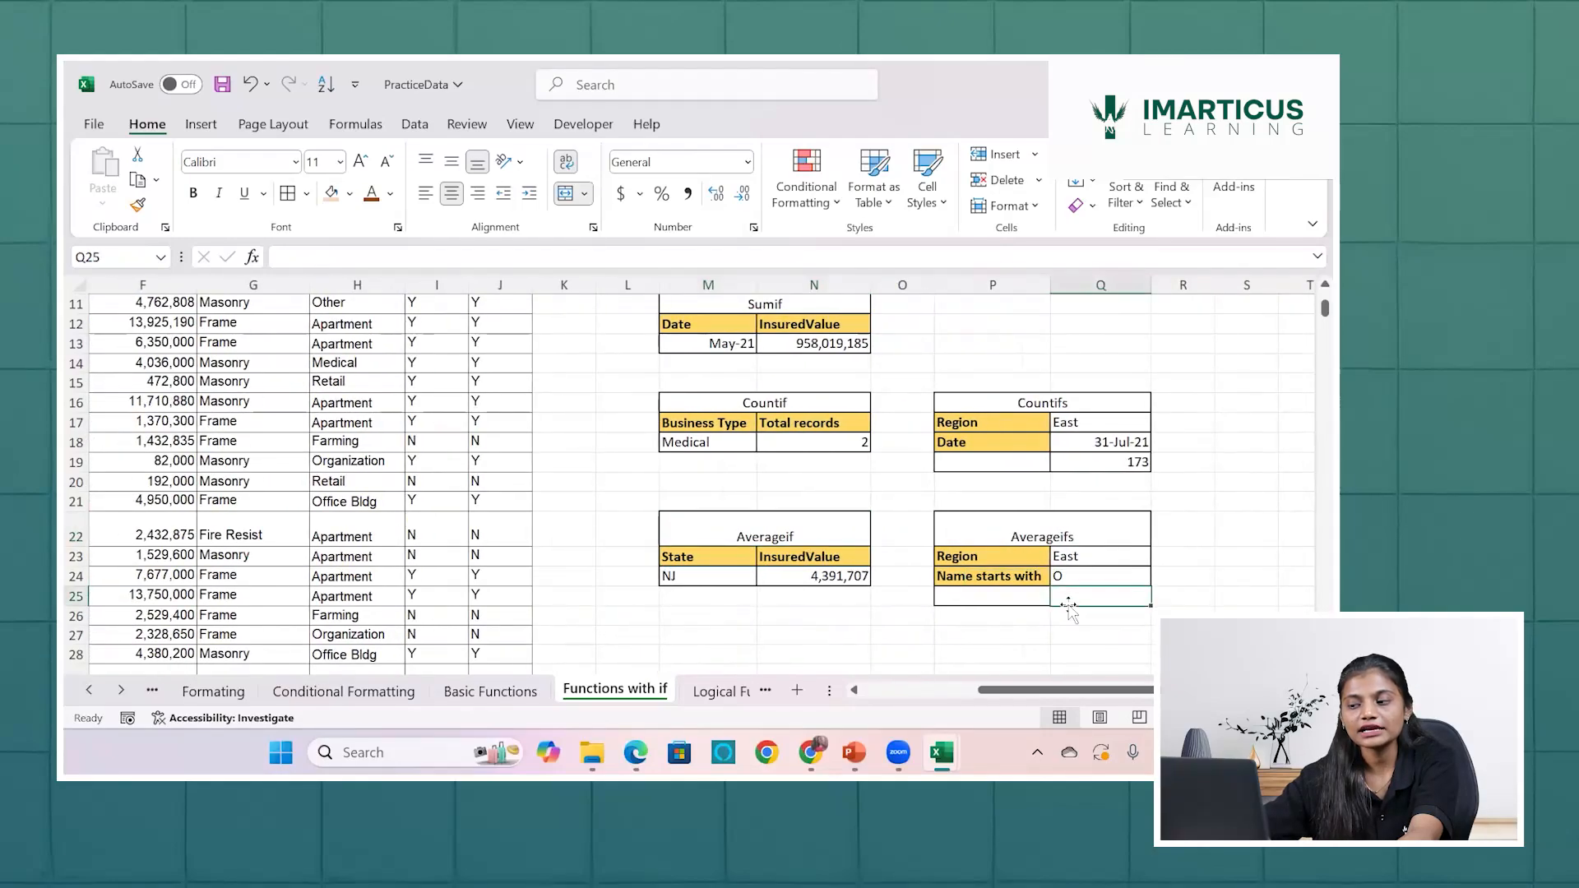
mouse_move(853, 752)
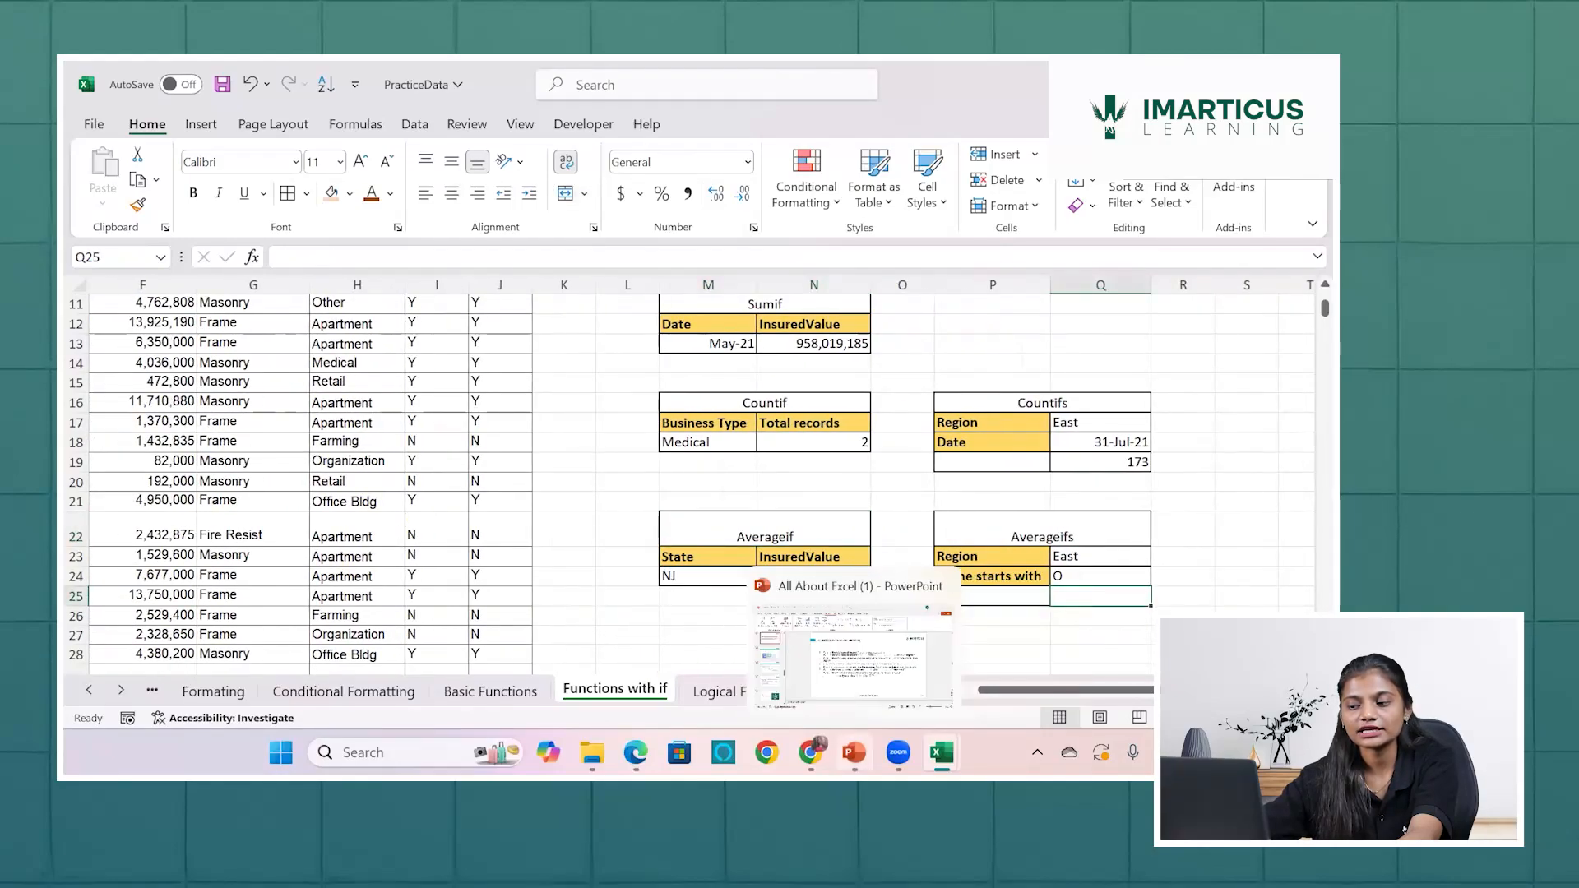
click(881, 680)
click(198, 160)
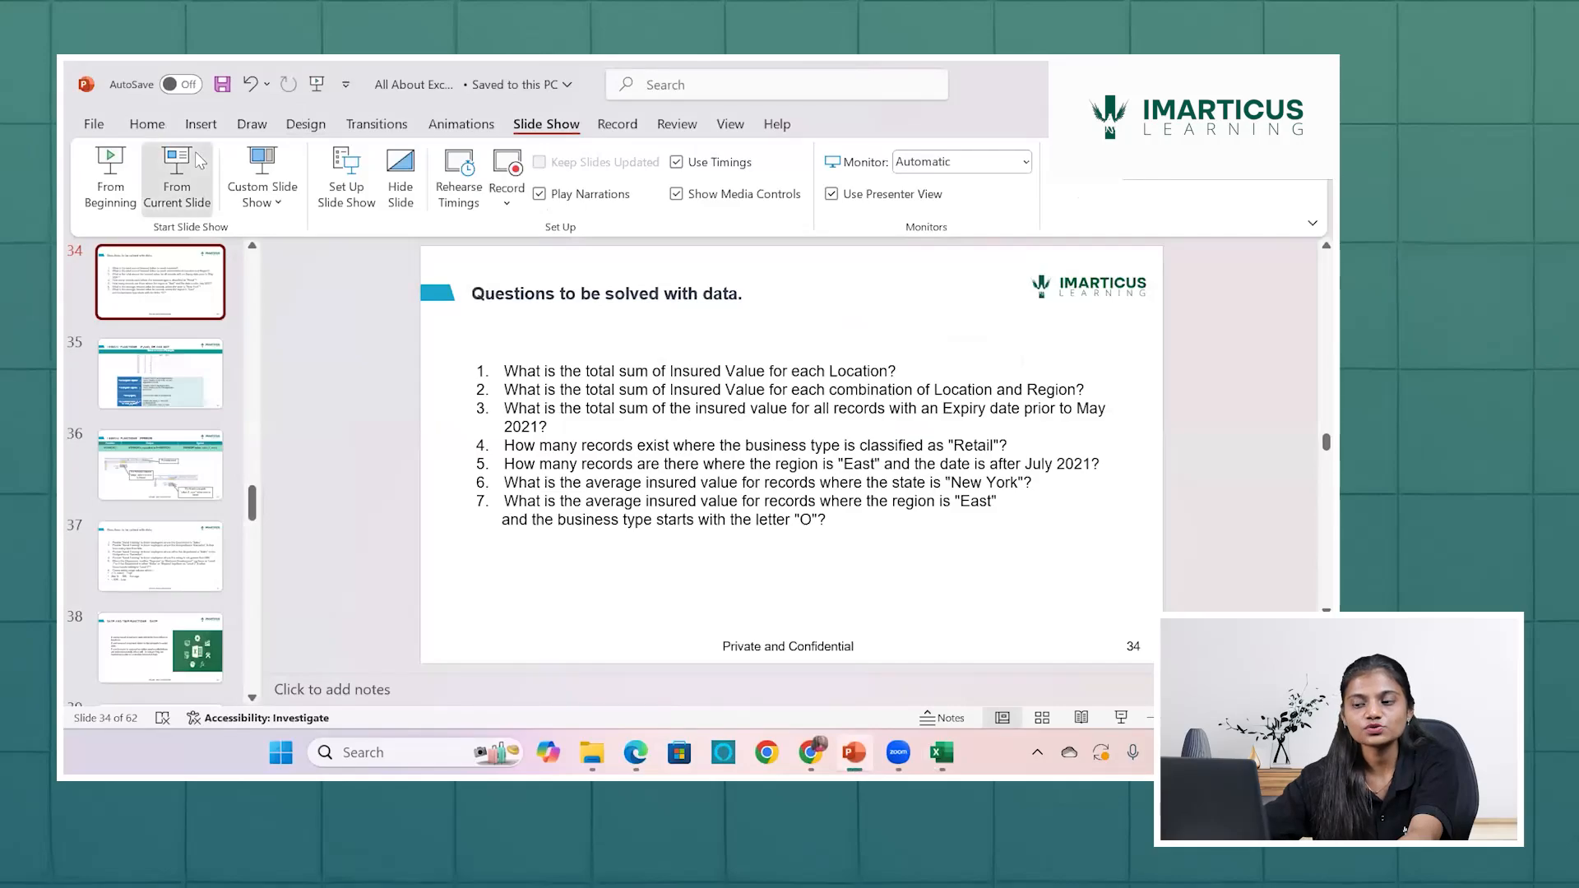
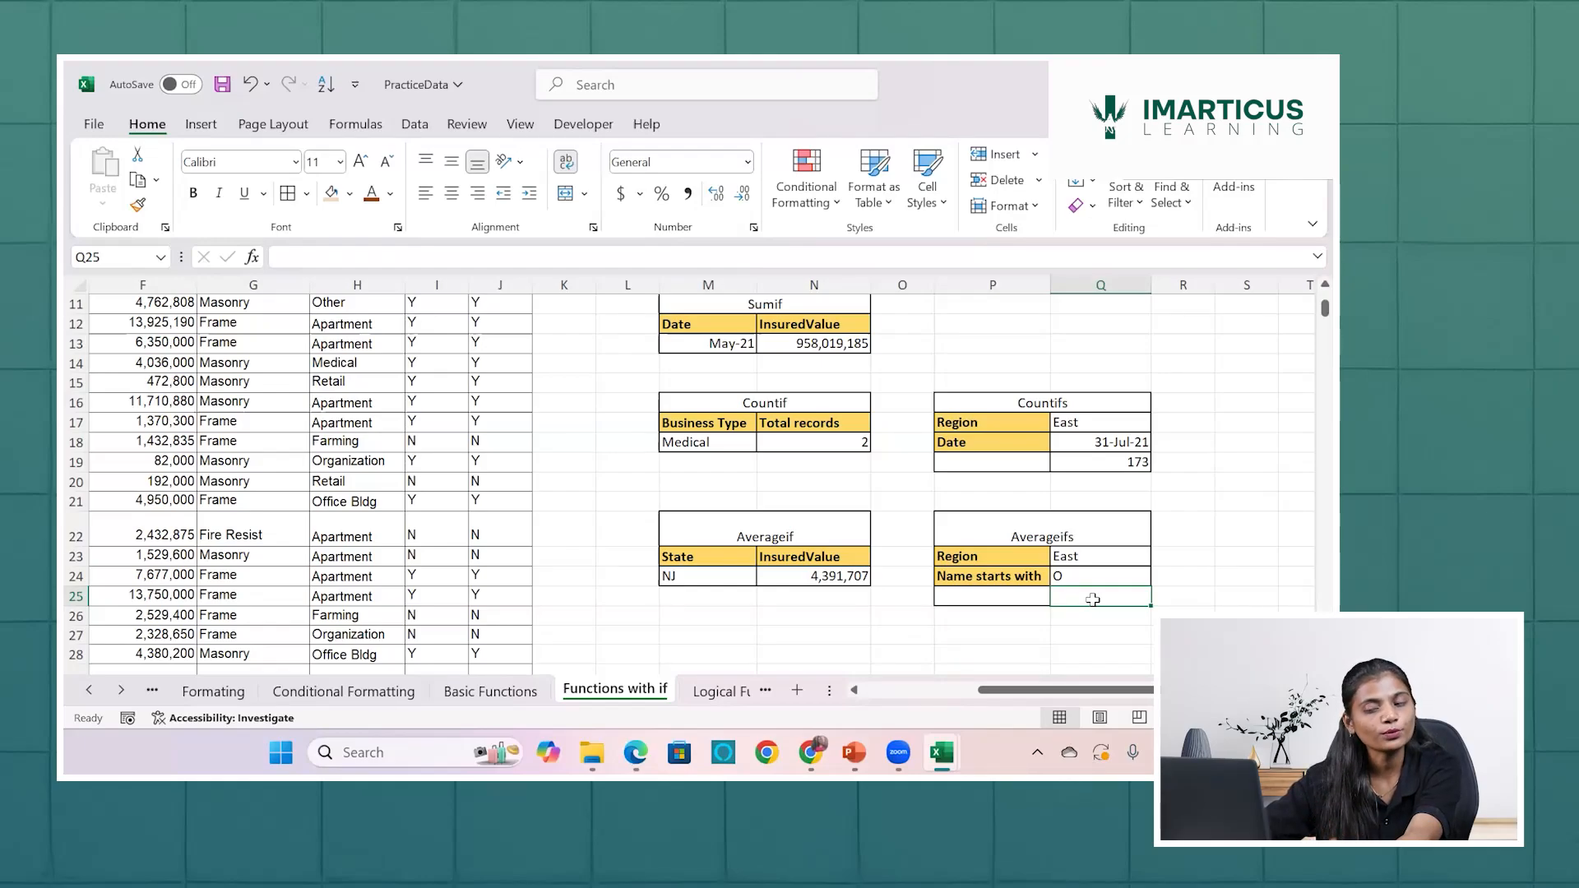
Start an AVERAGEIFS formula in the Averageifs result cell Q25.
text(=)
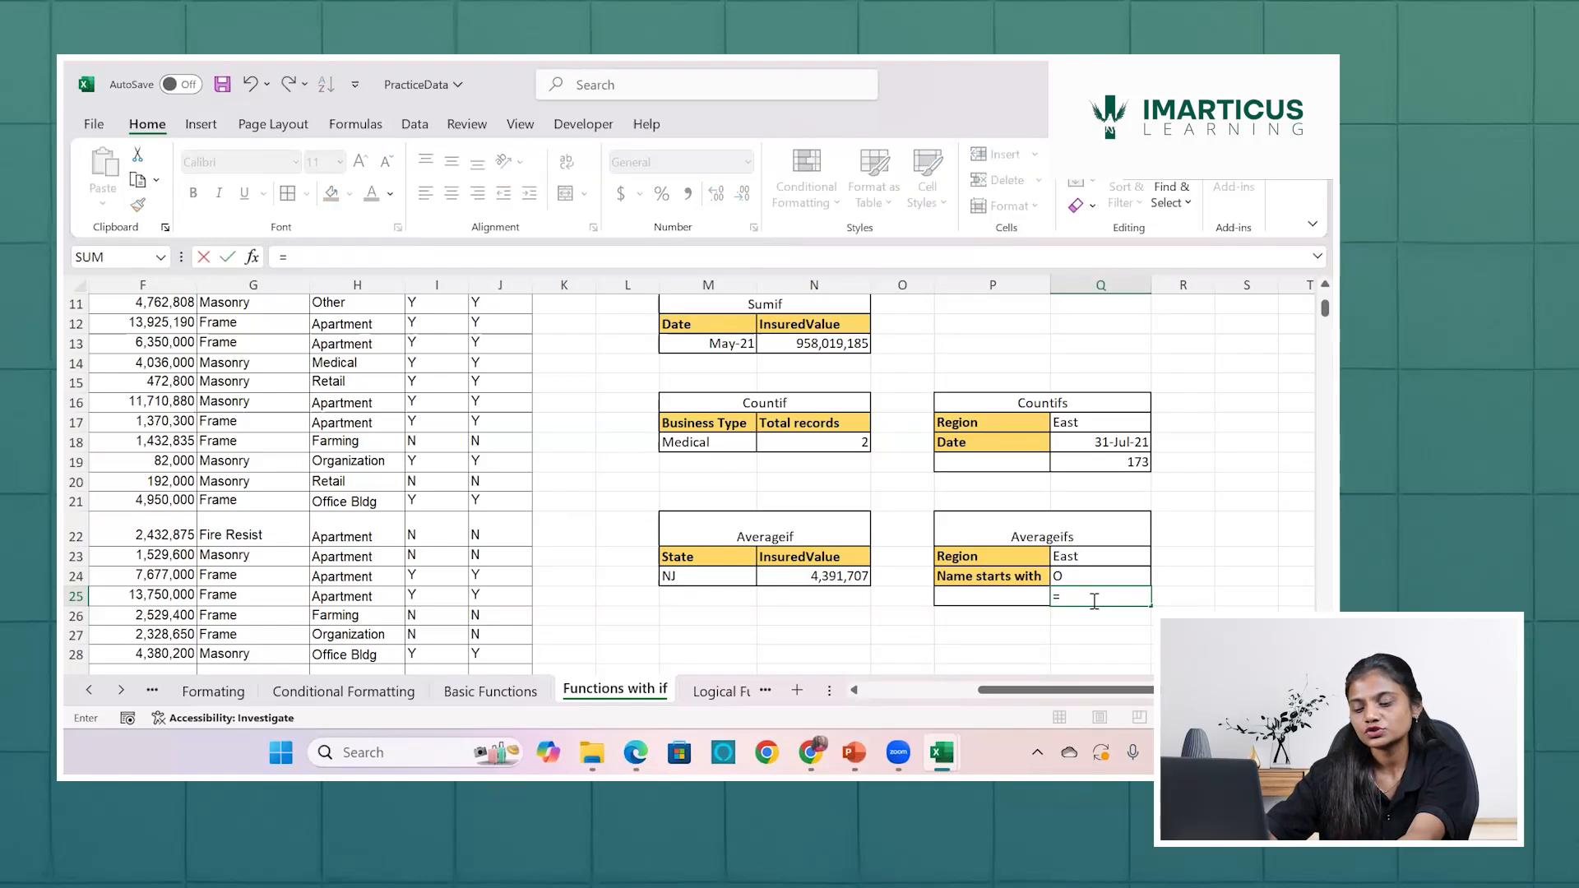
text(aver)
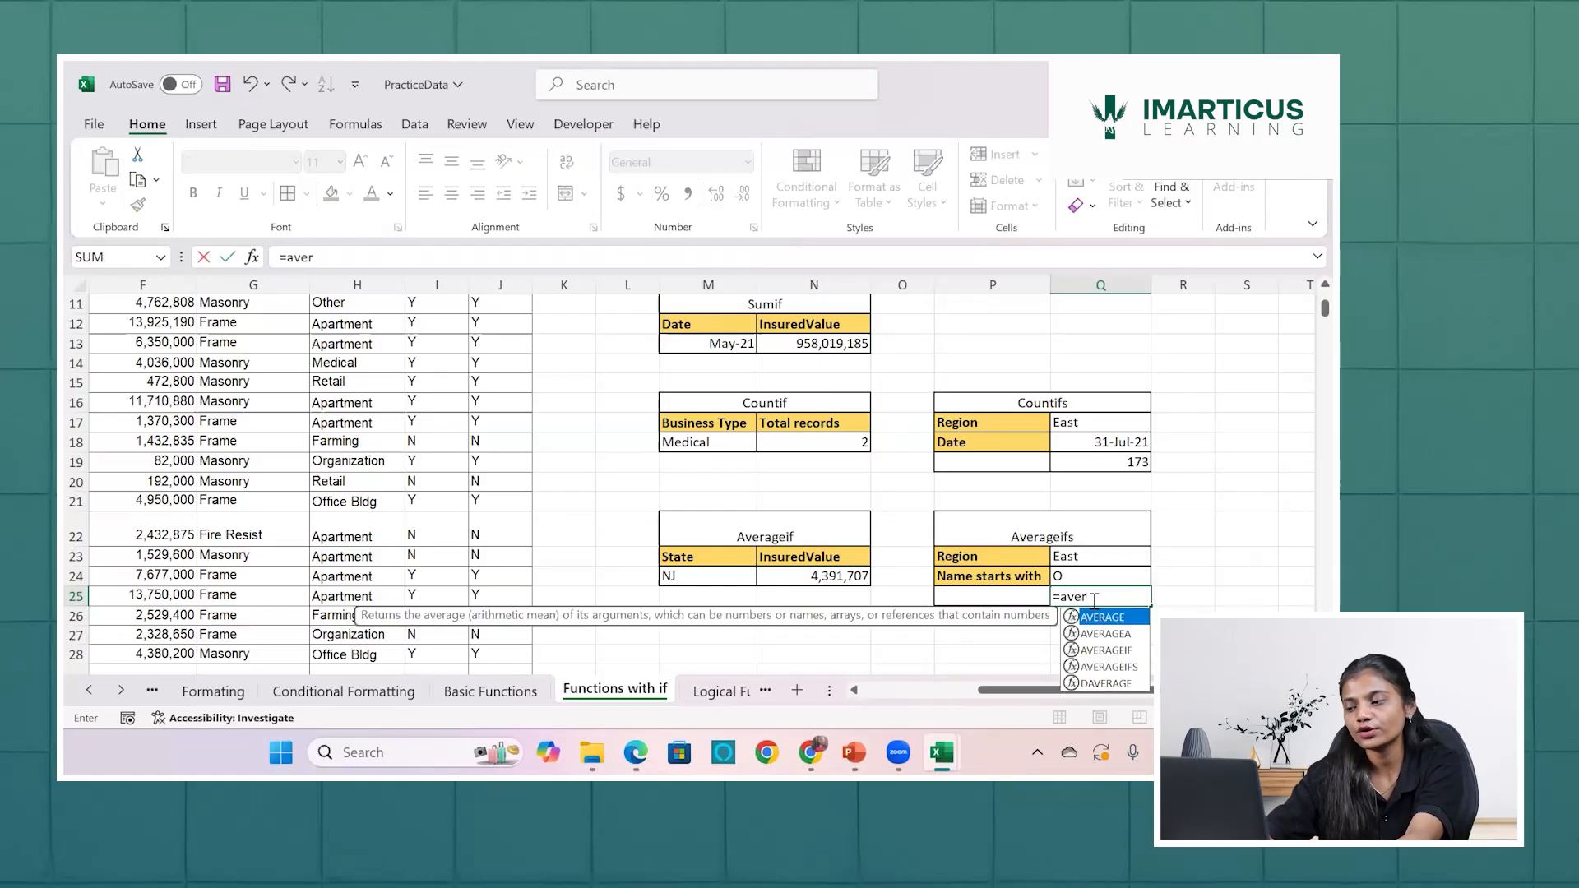
key(Down)
key(Down)
key(Down)
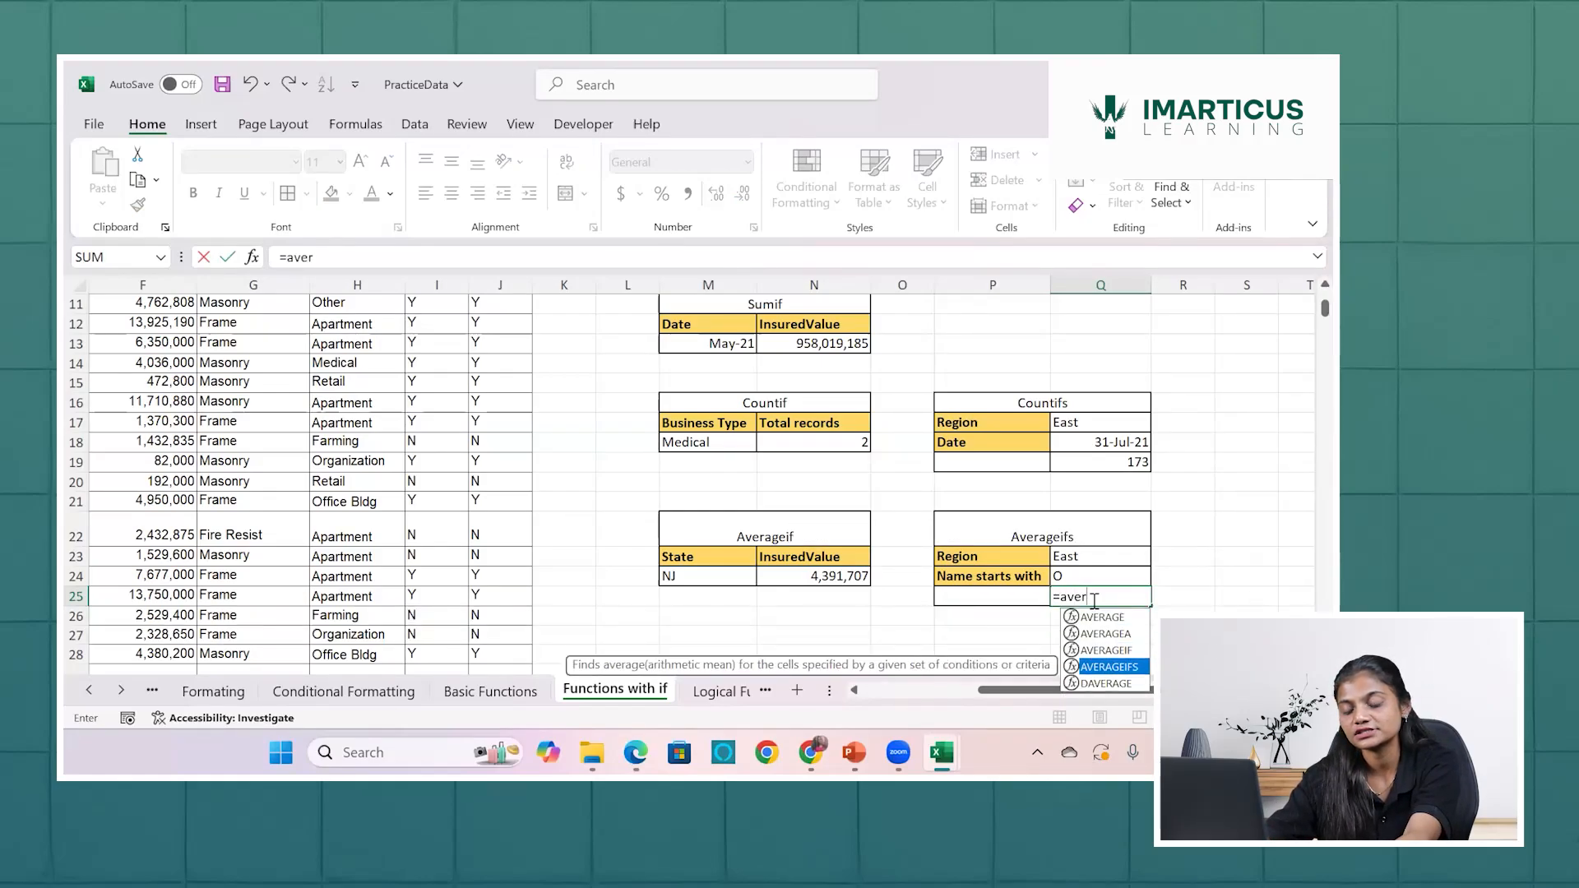
key(Tab)
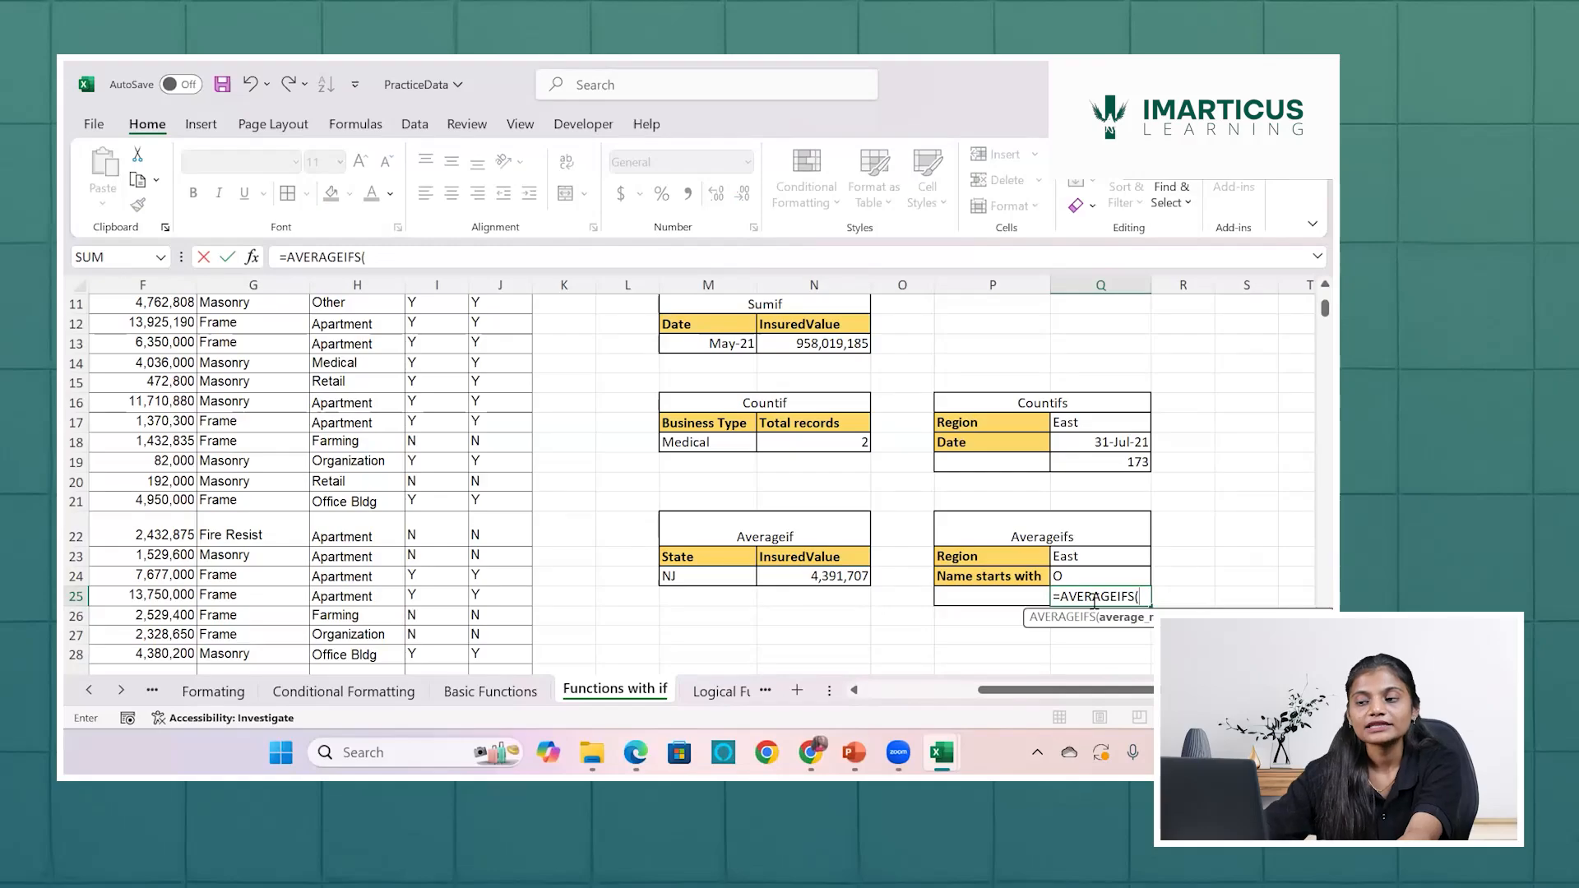
Use the InsuredValue cells F2:F501 as the average range of the AVERAGEIFS formula.
scroll(848, 523, left, 5)
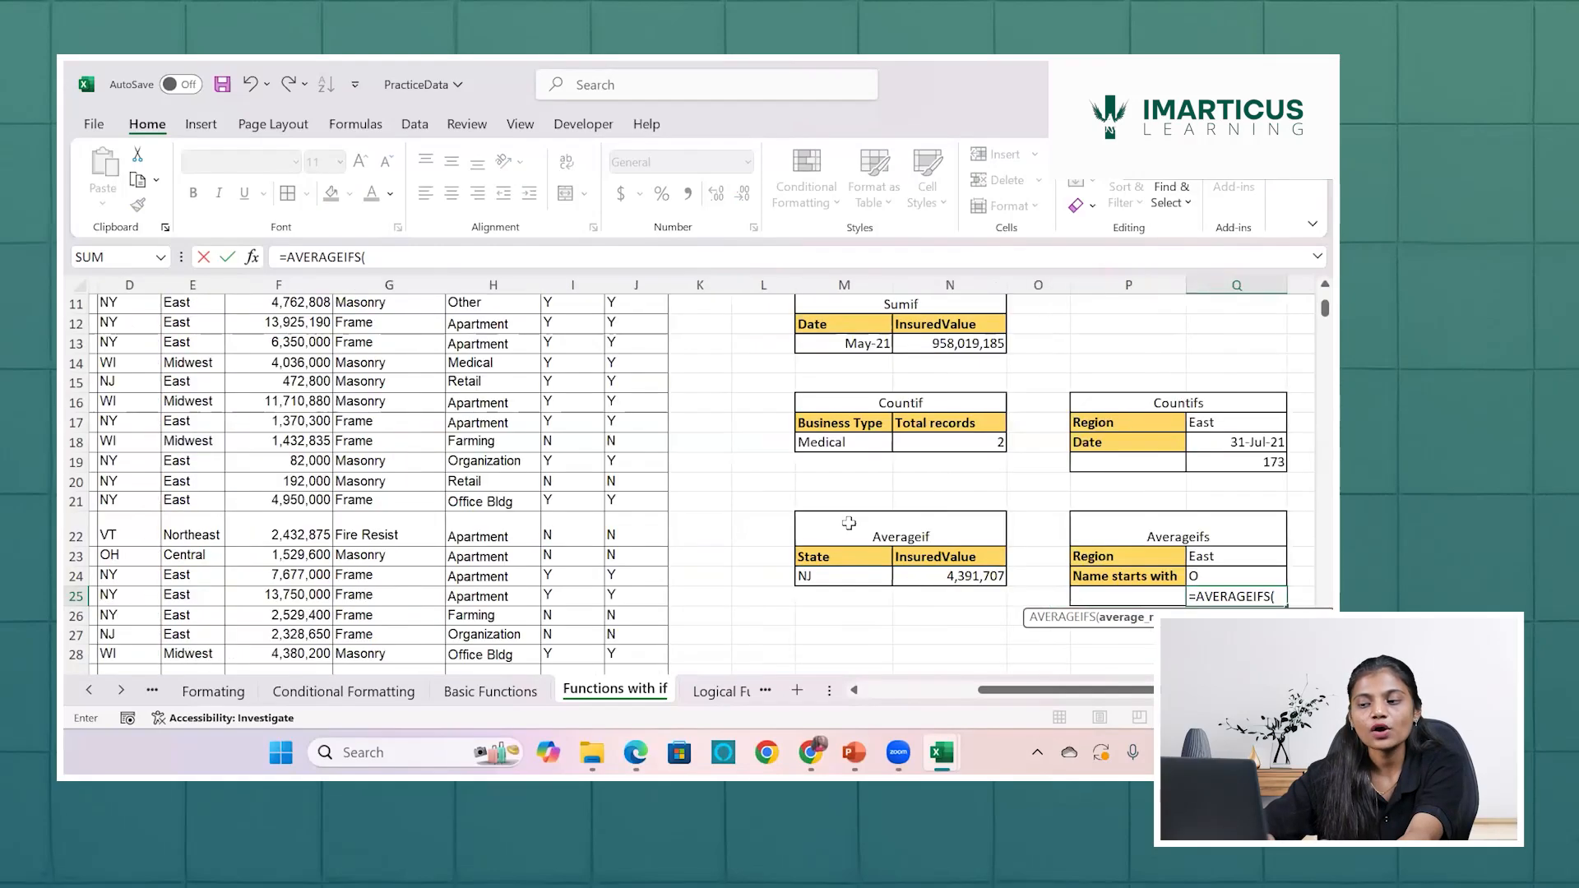
scroll(849, 523, up, 1)
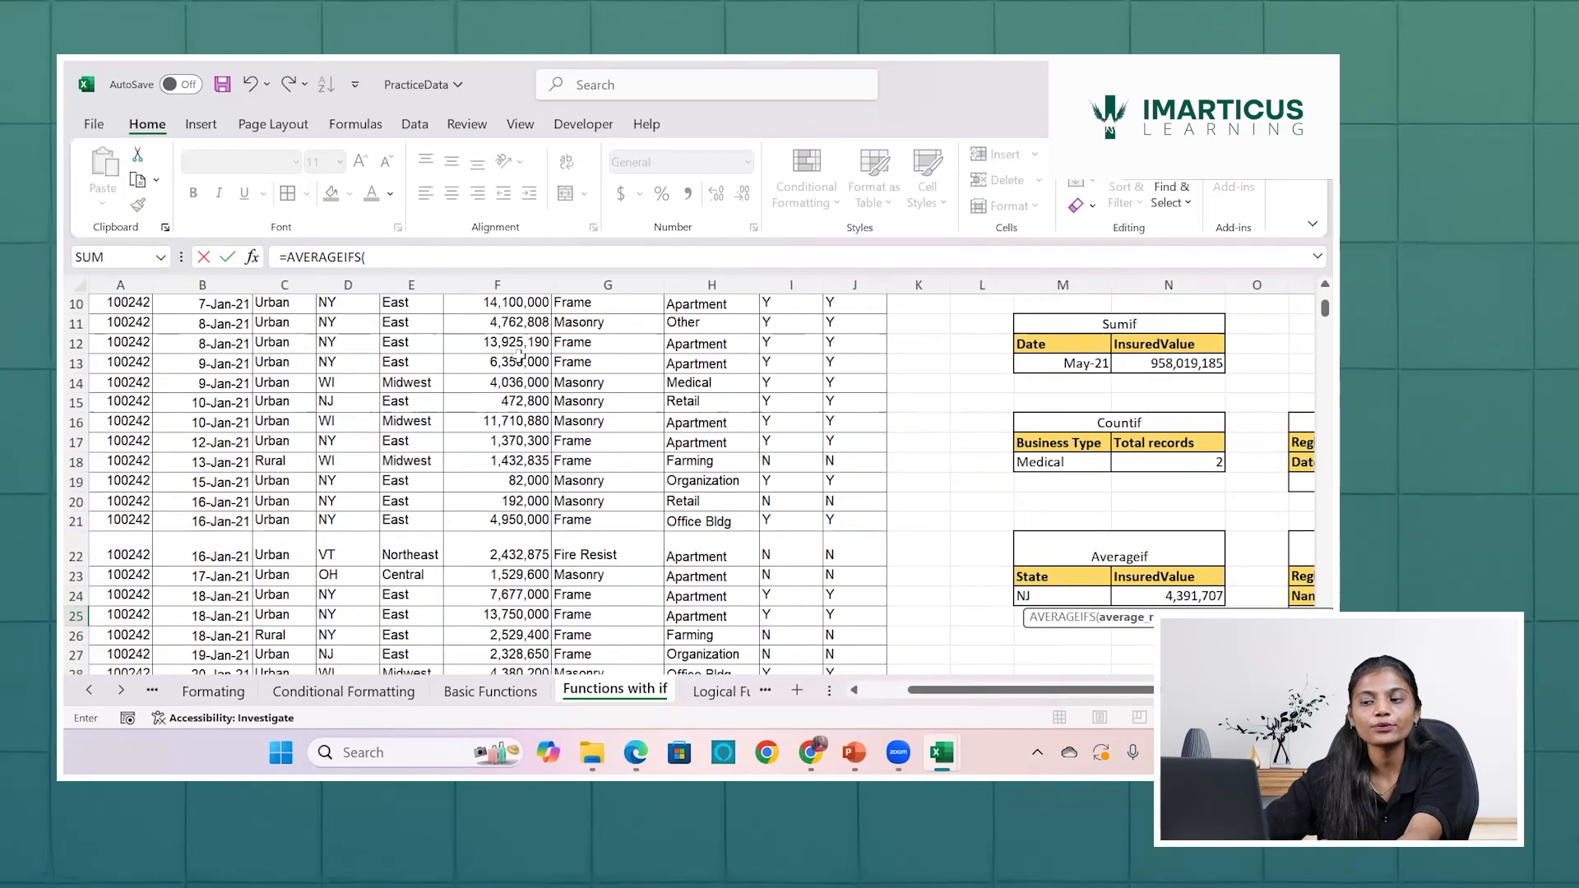
scroll(519, 356, up, 3)
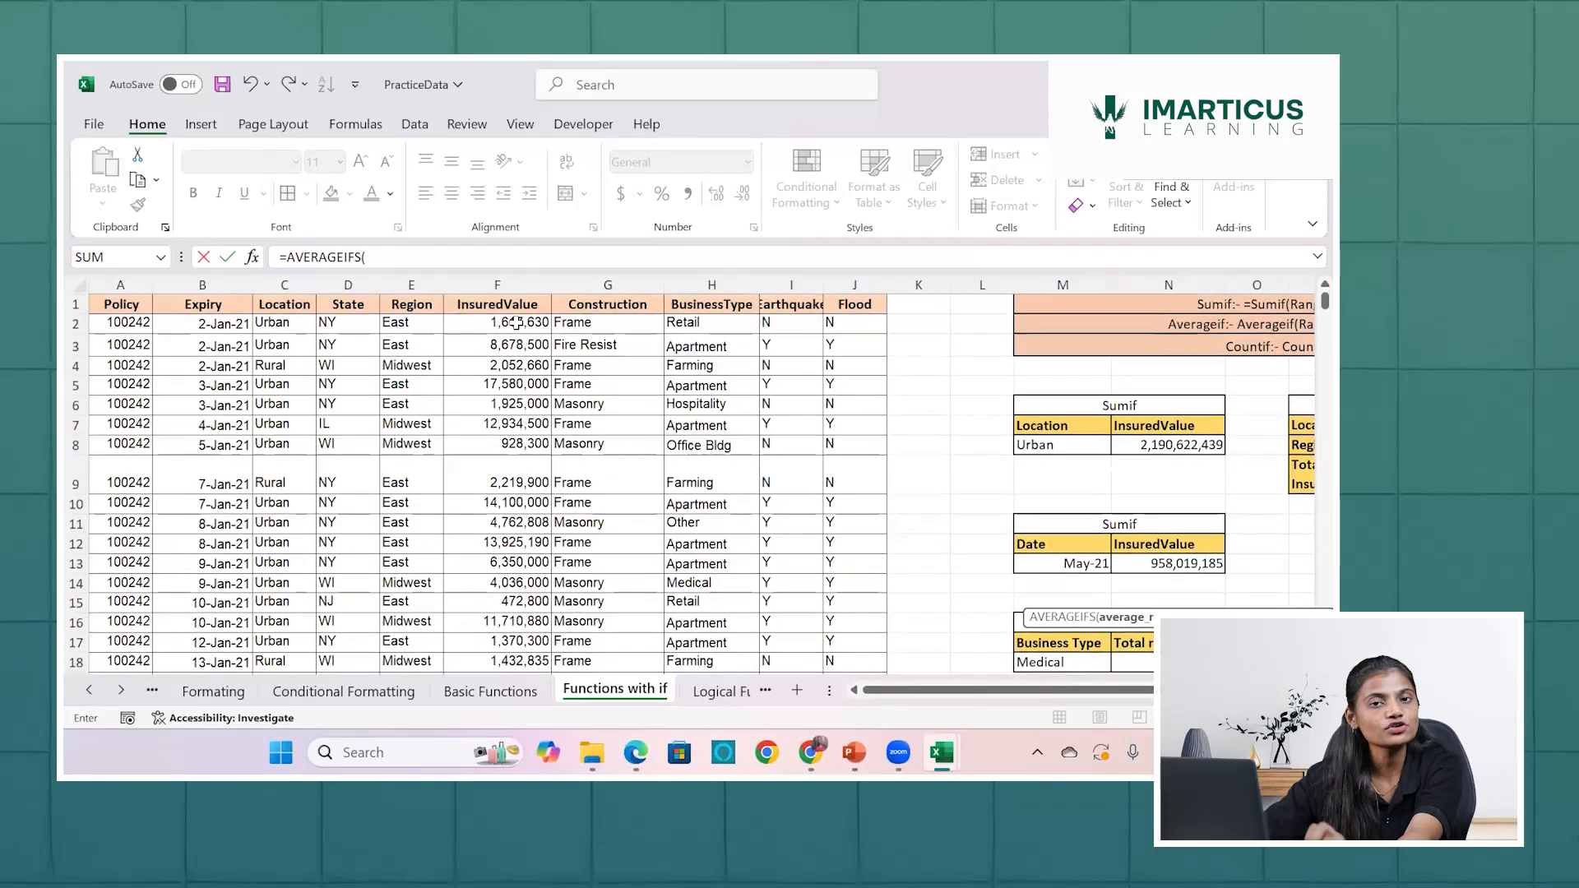
click(516, 323)
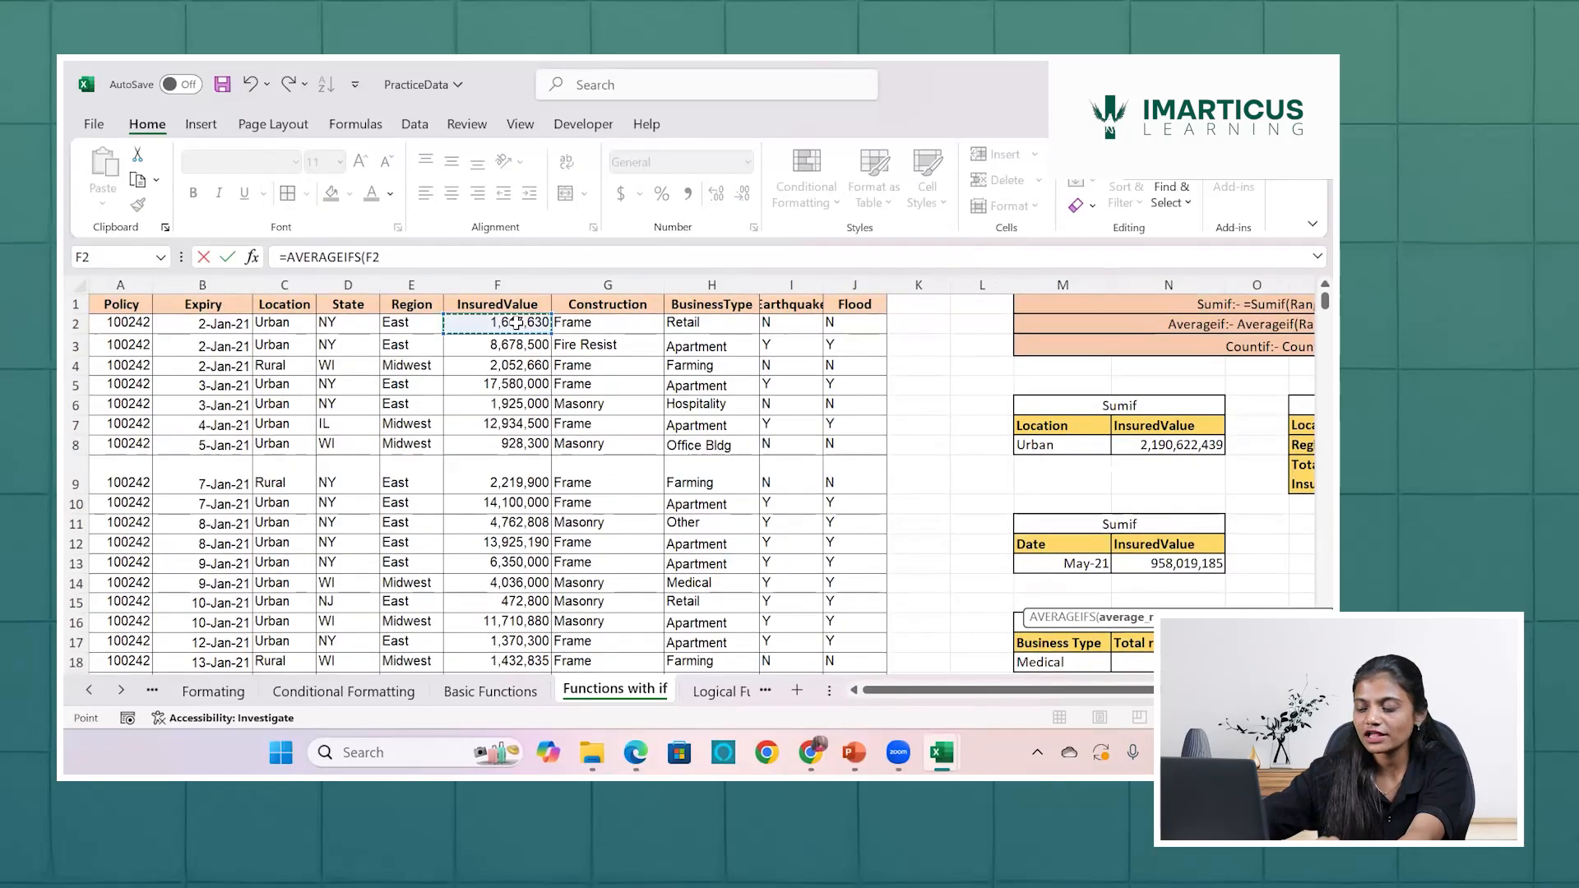
key(ctrl+shift+Down)
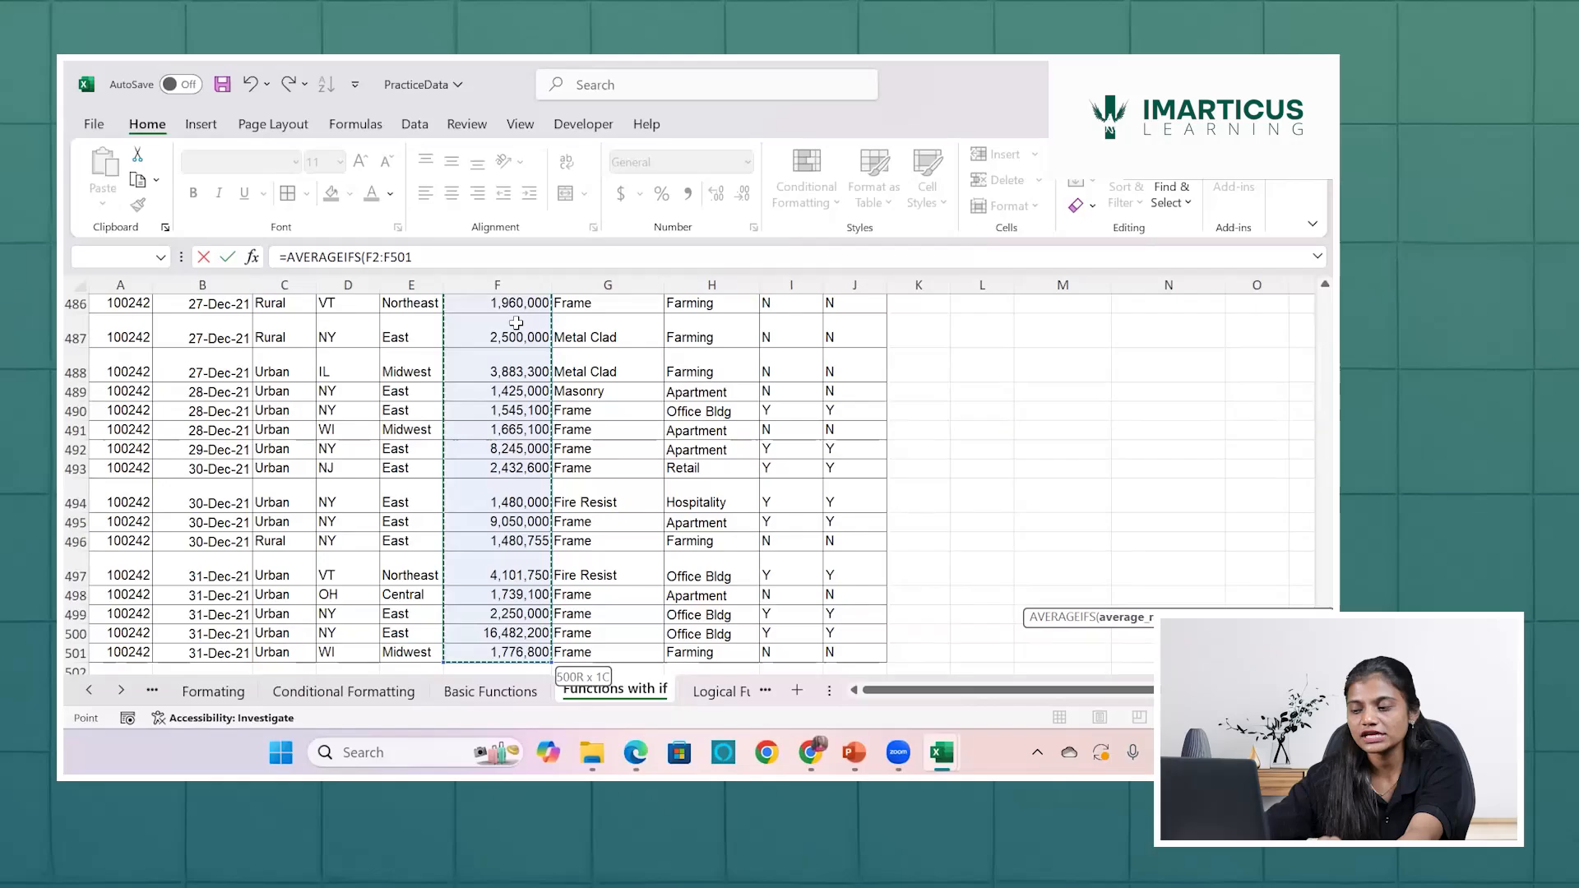
text(,)
Add the Region cells E2:E501 as the first criteria range with "East" as its criterion.
scroll(528, 409, up, 20)
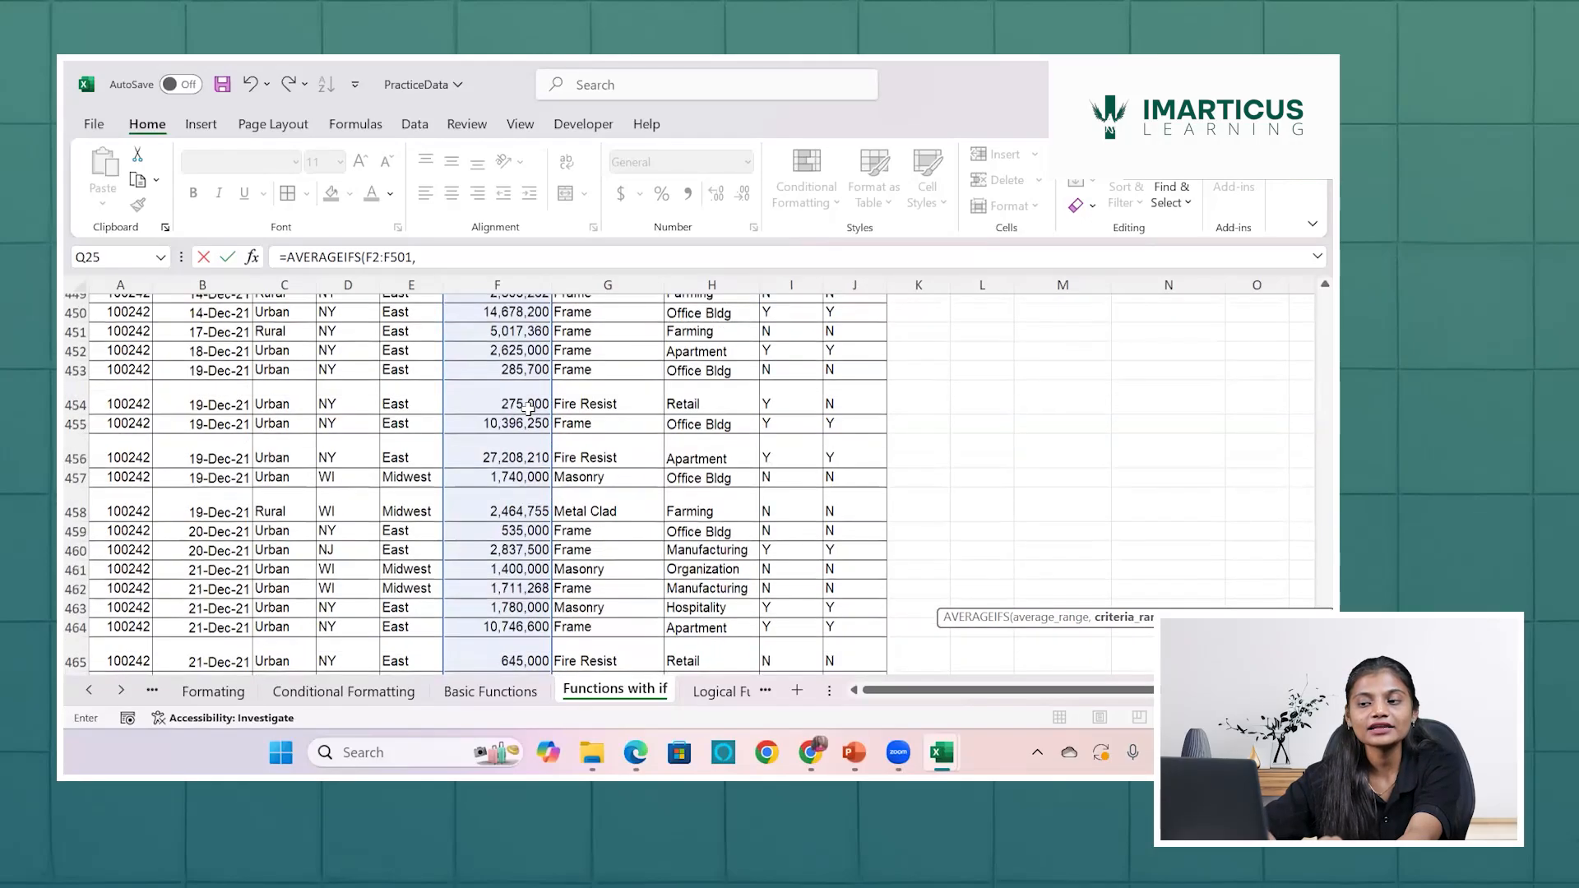
scroll(528, 408, up, 20)
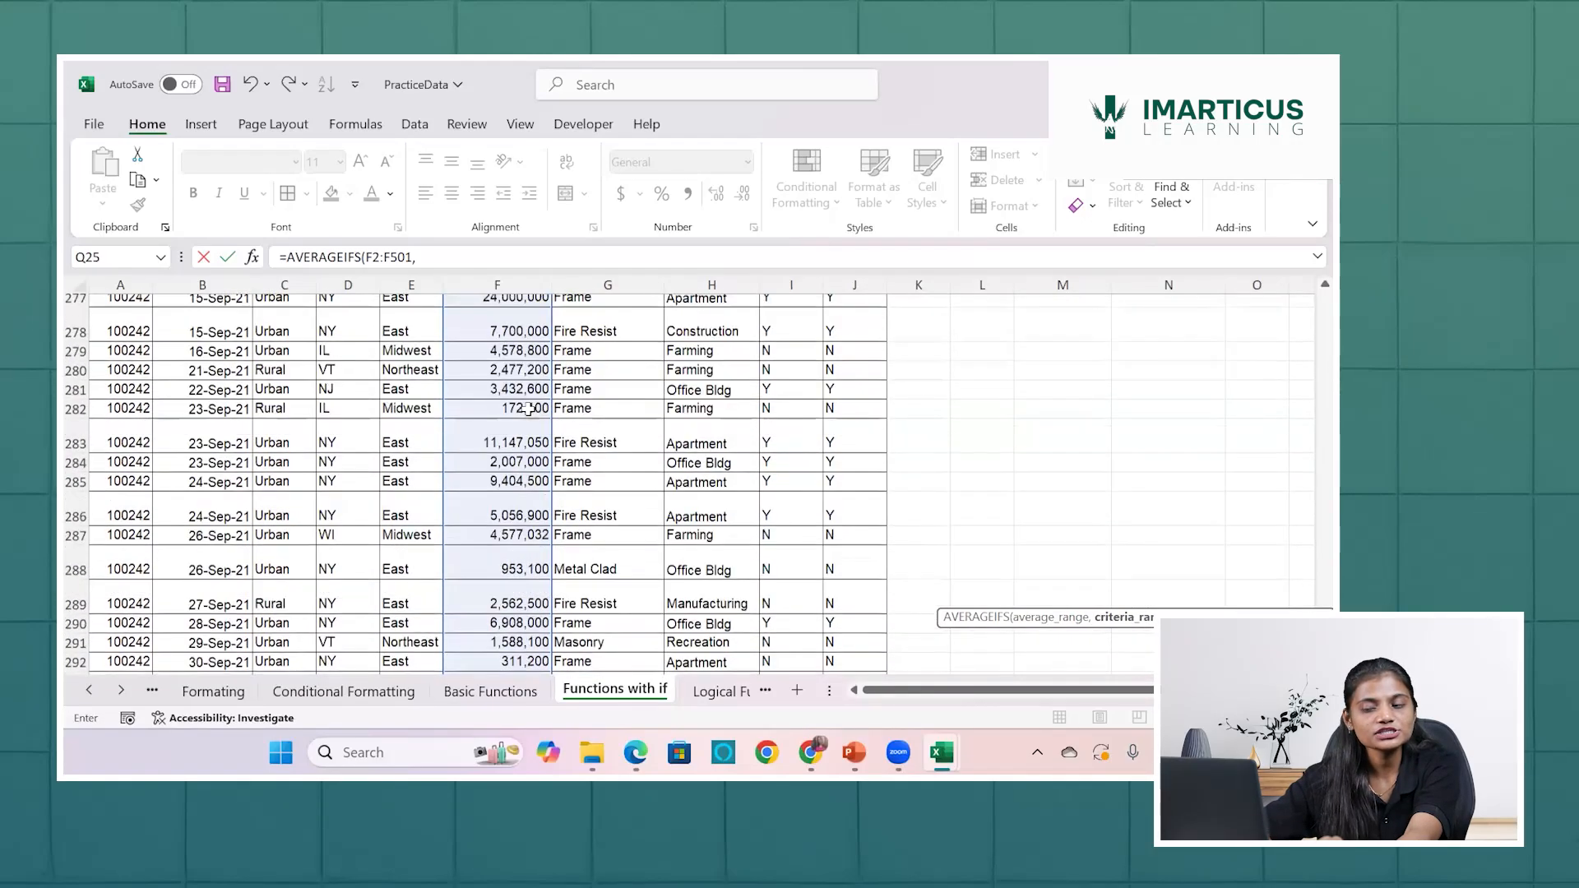
scroll(529, 408, up, 20)
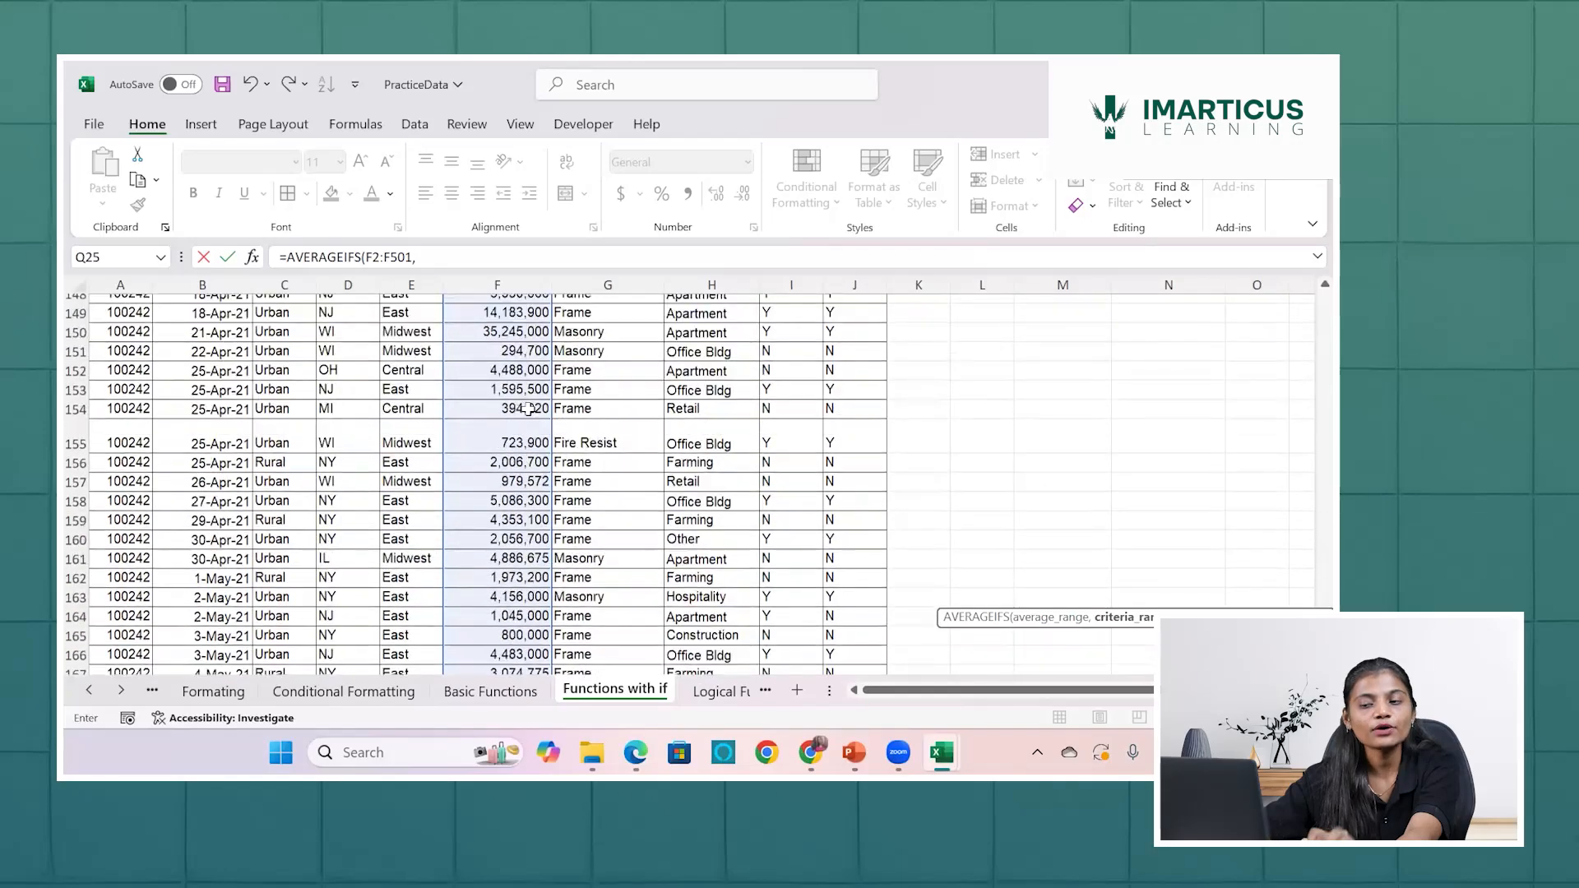
scroll(529, 409, up, 15)
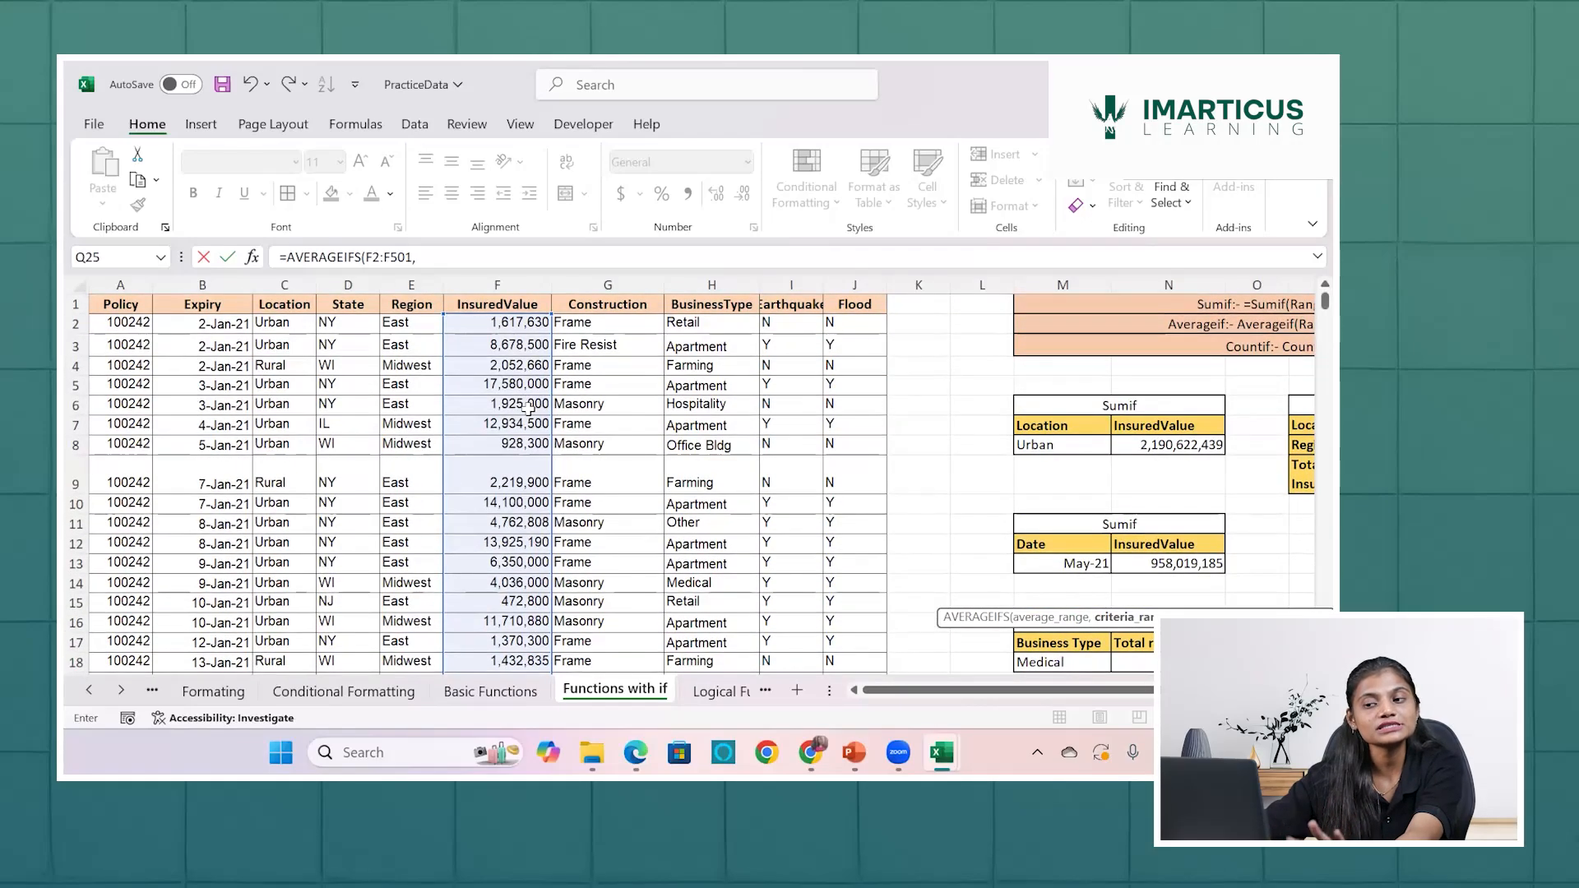
click(412, 325)
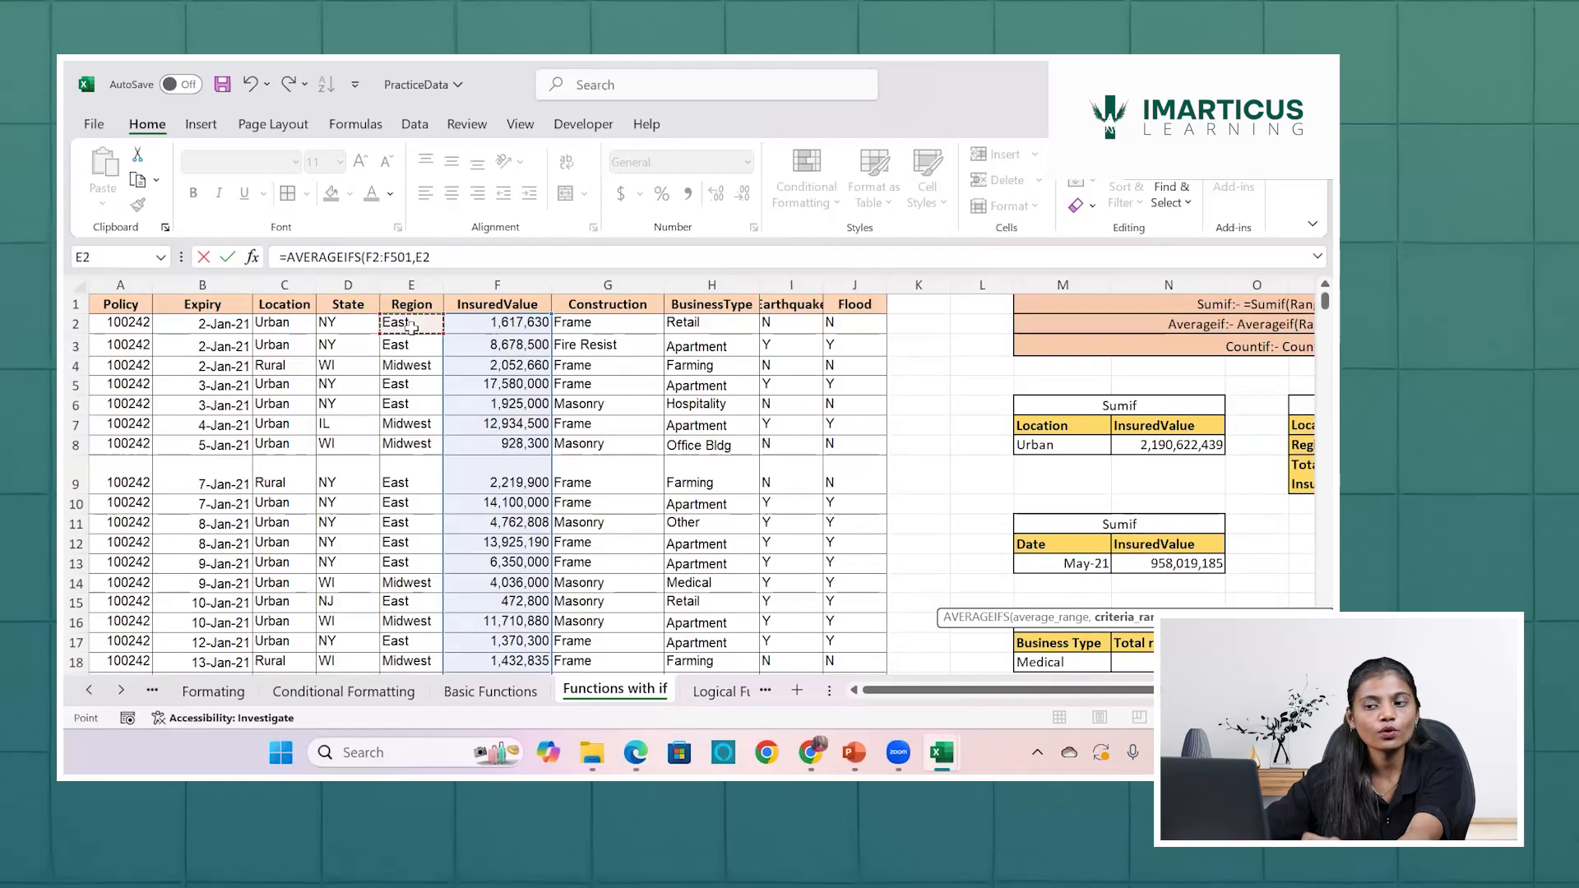
key(ctrl+shift+Down)
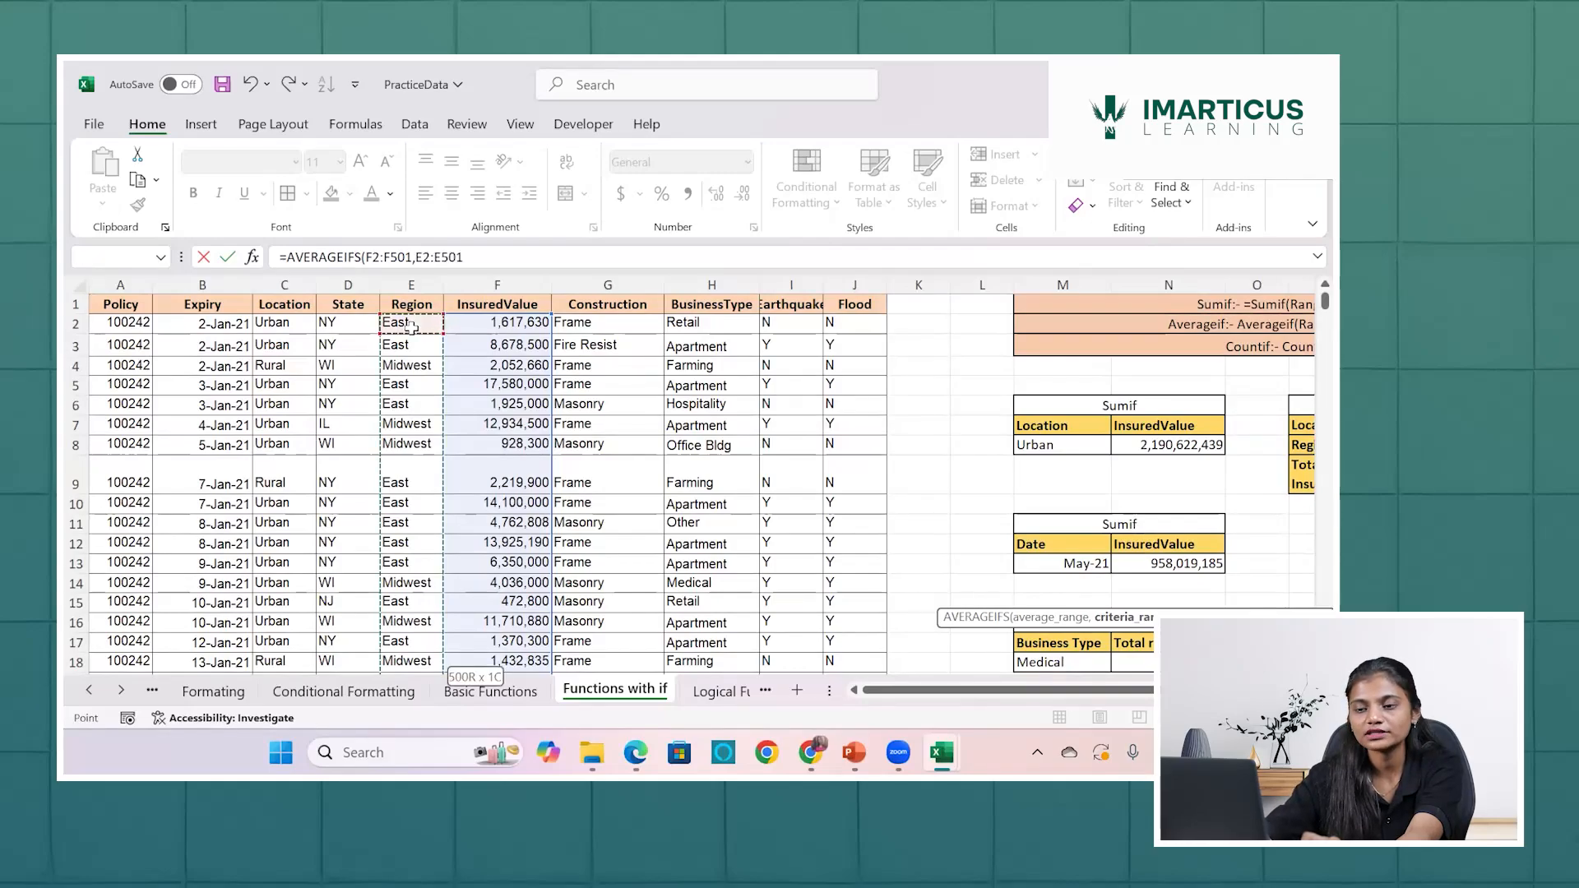
text(,)
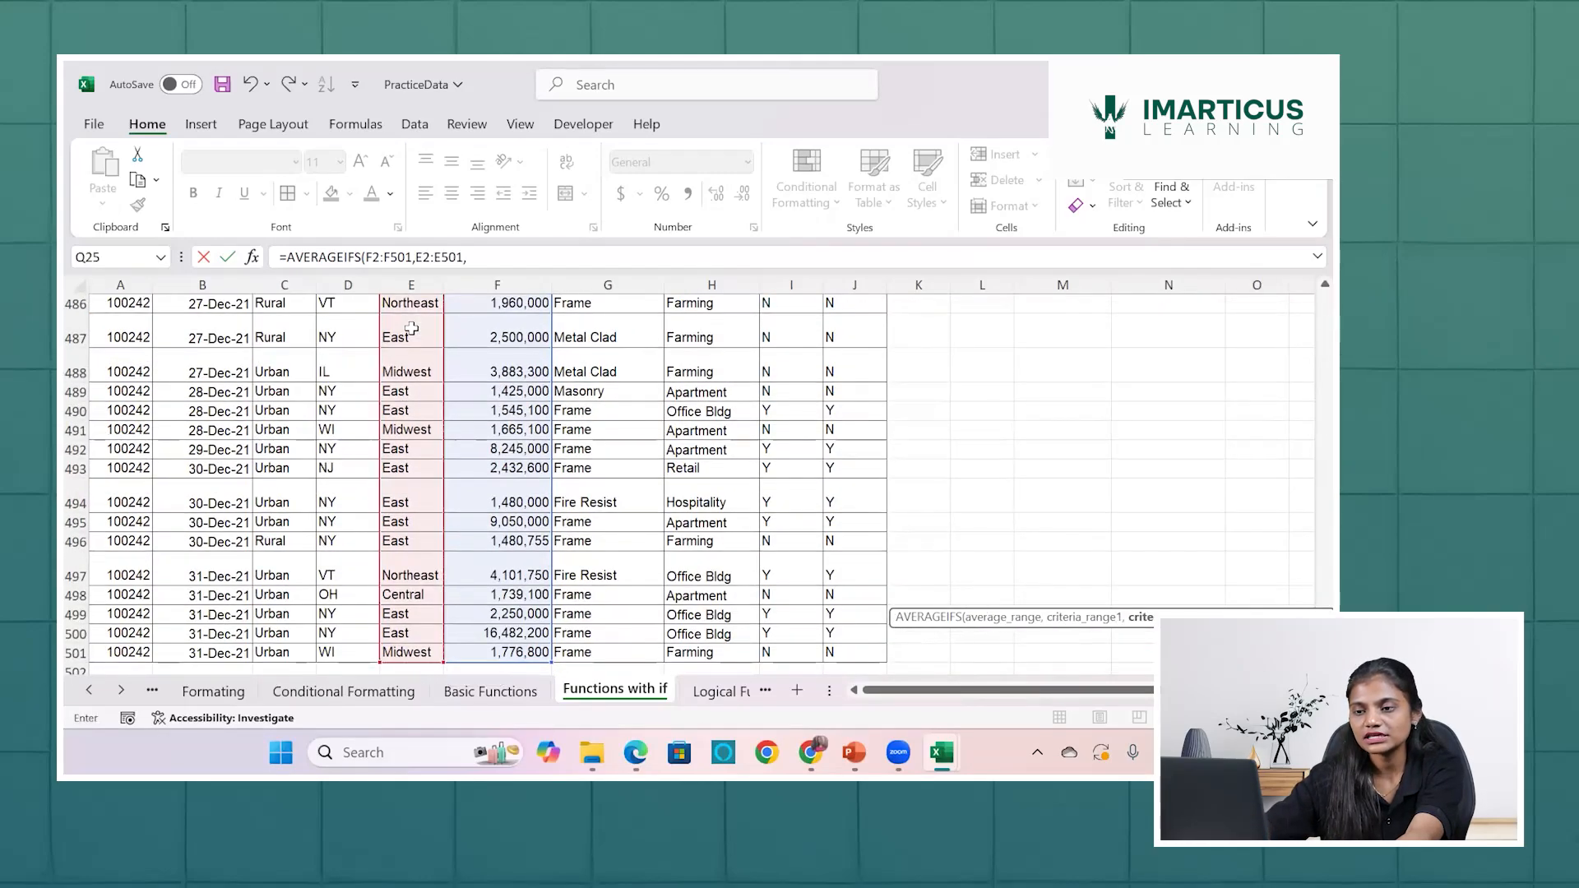
text("East)
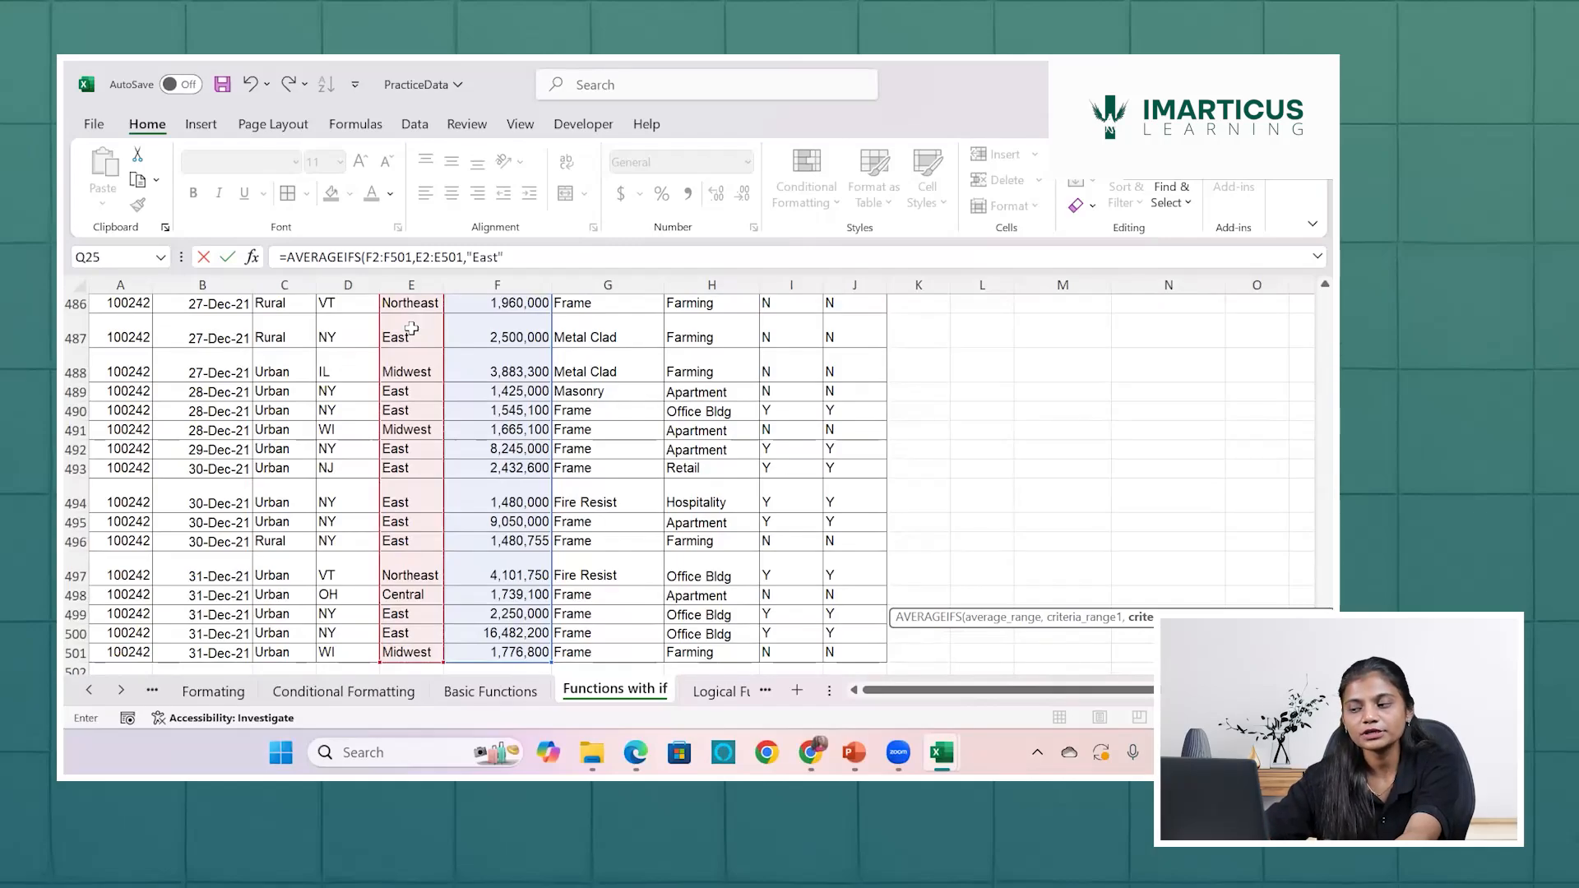
text(",)
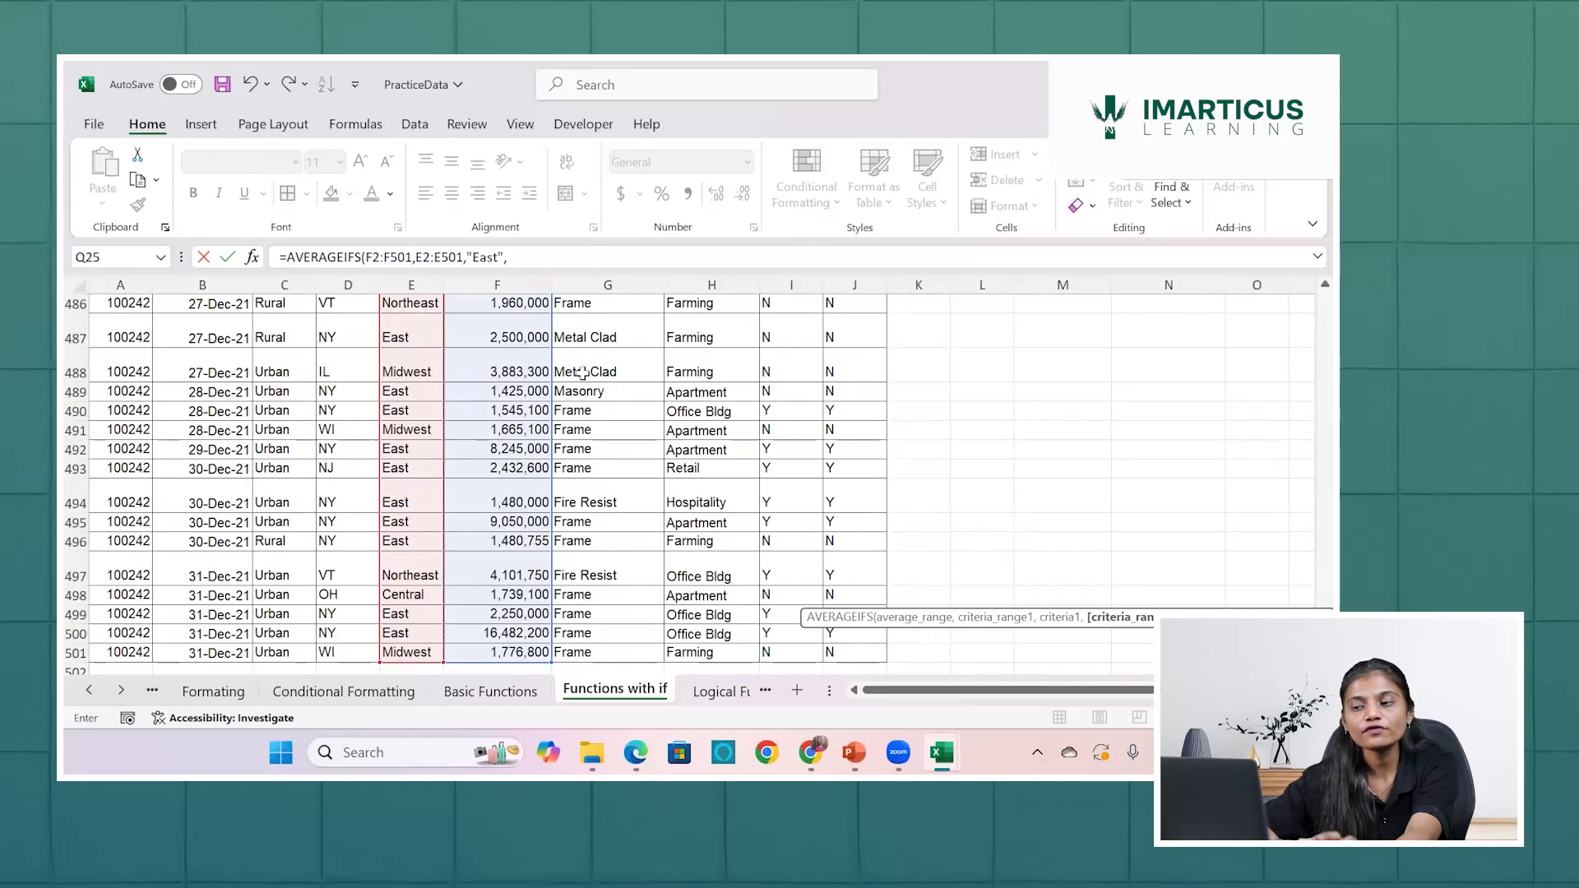
Examine the BusinessType entries for names starting with O and check the criteria in the Averageifs table.
scroll(582, 372, up, 20)
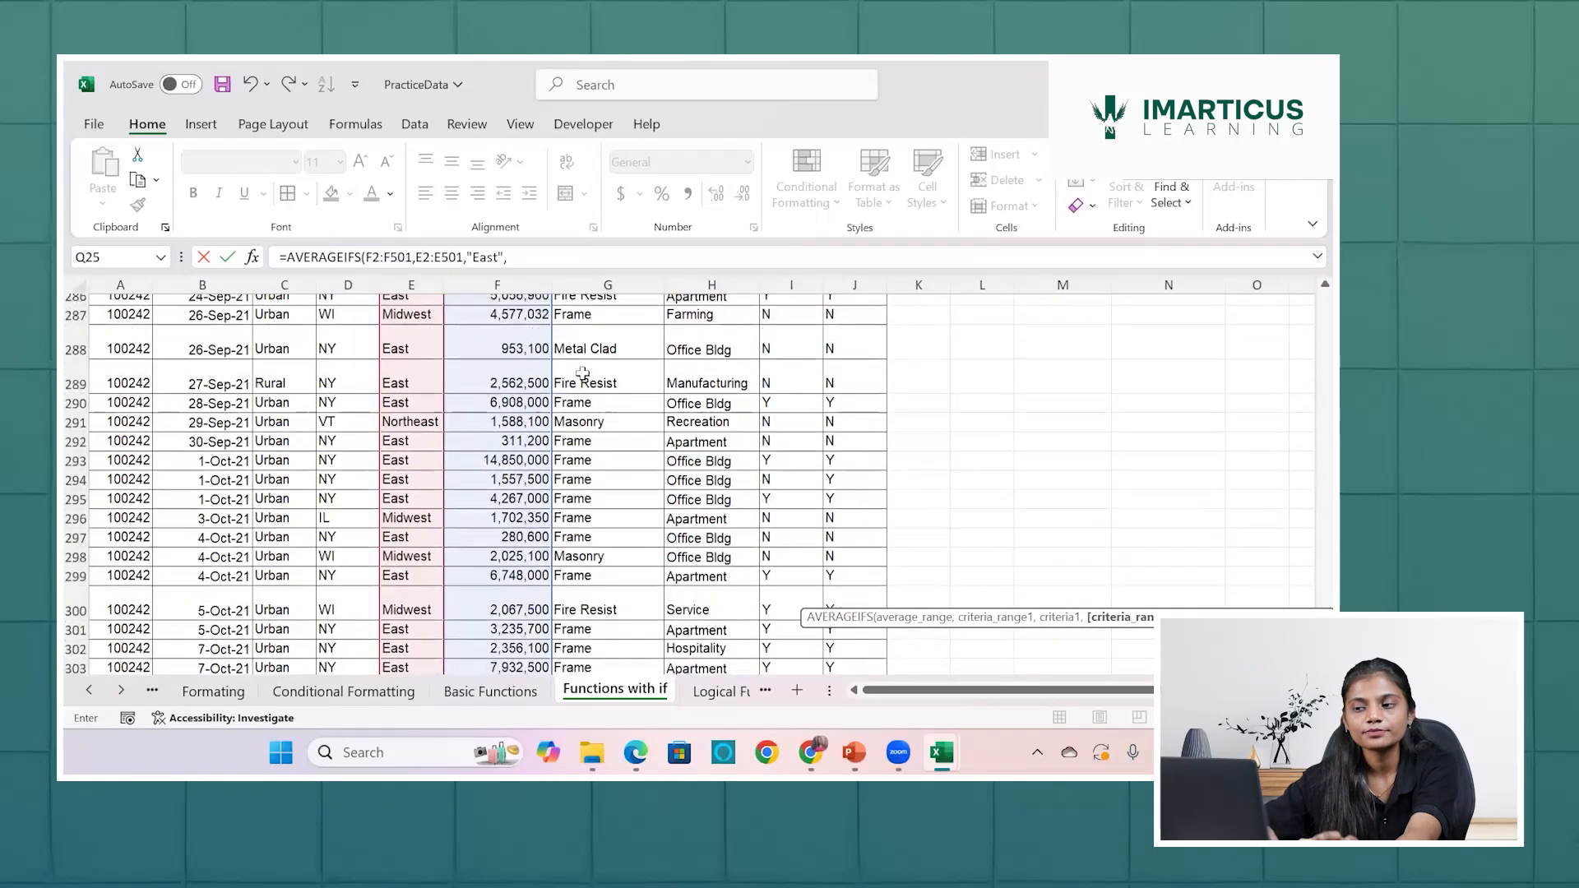
scroll(583, 372, up, 20)
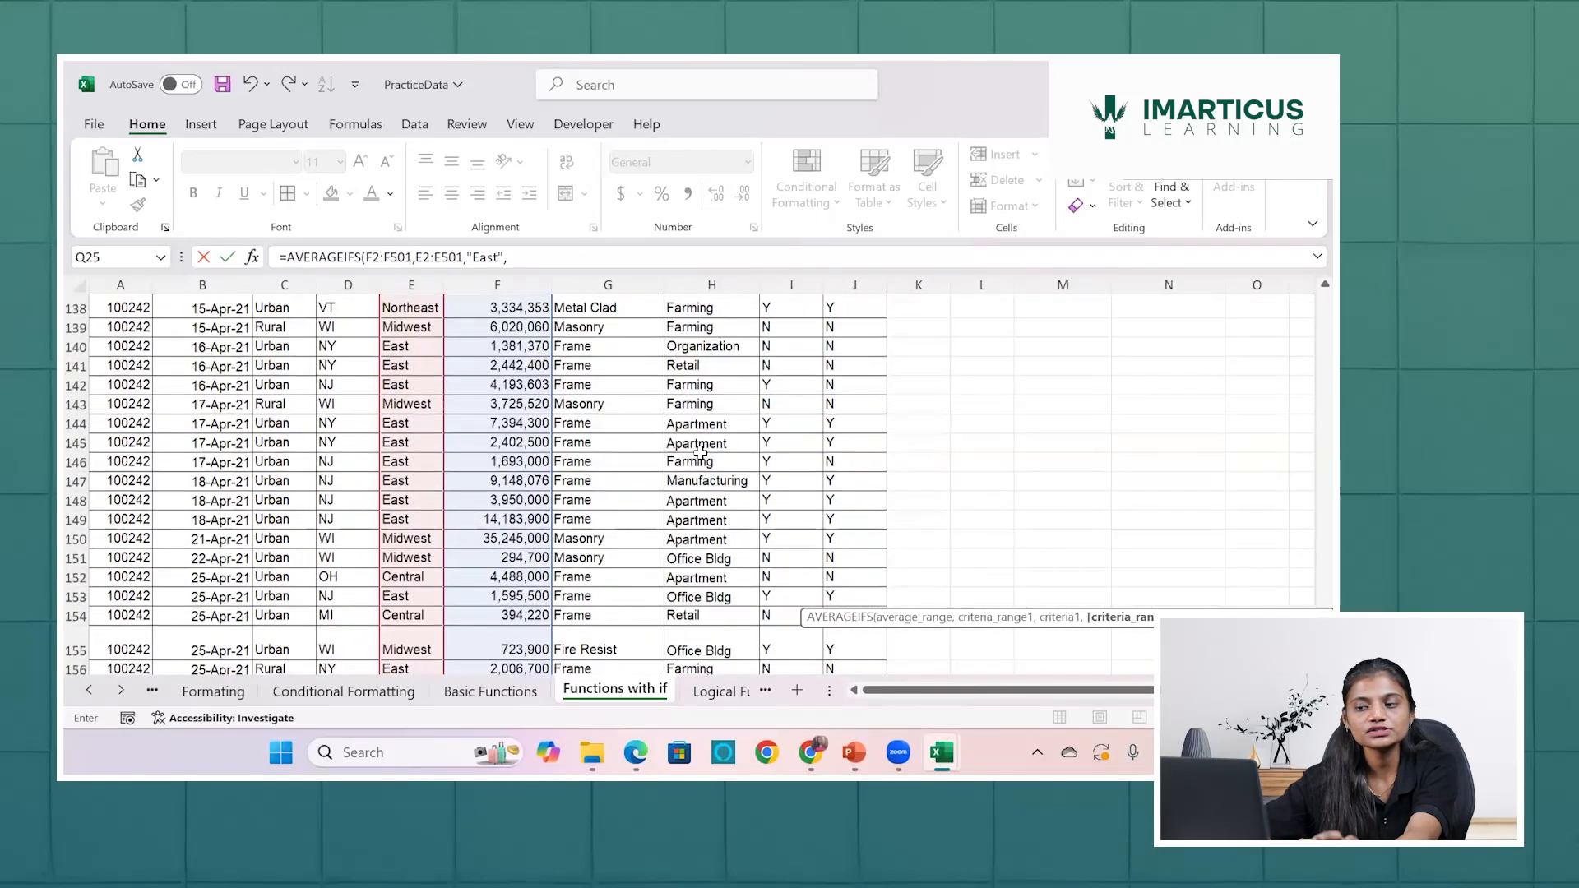
scroll(699, 451, up, 20)
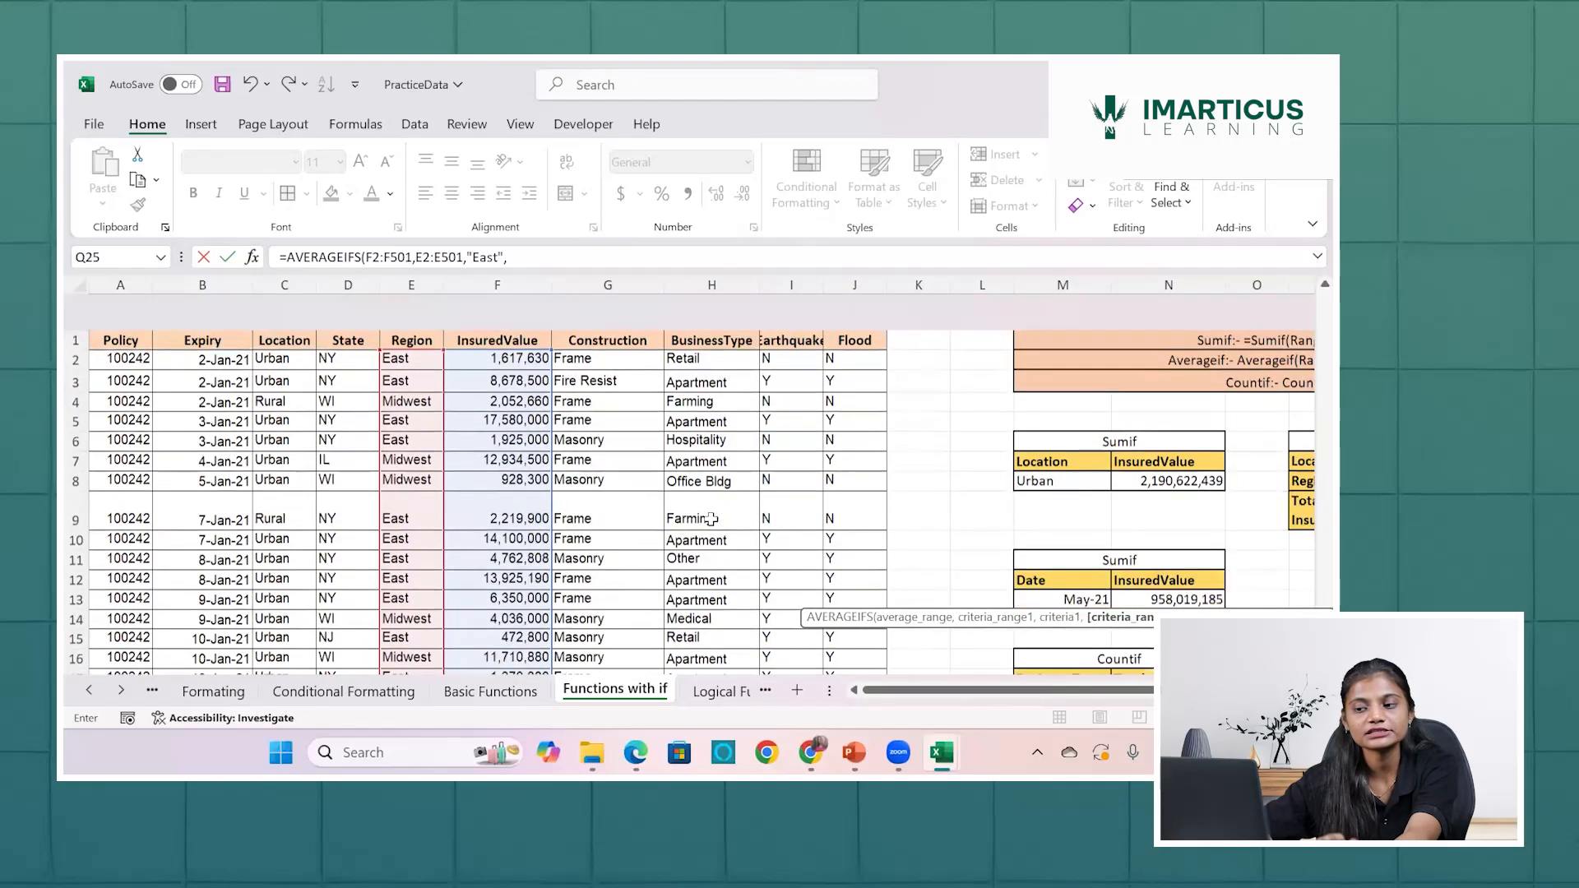
scroll(712, 519, down, 3)
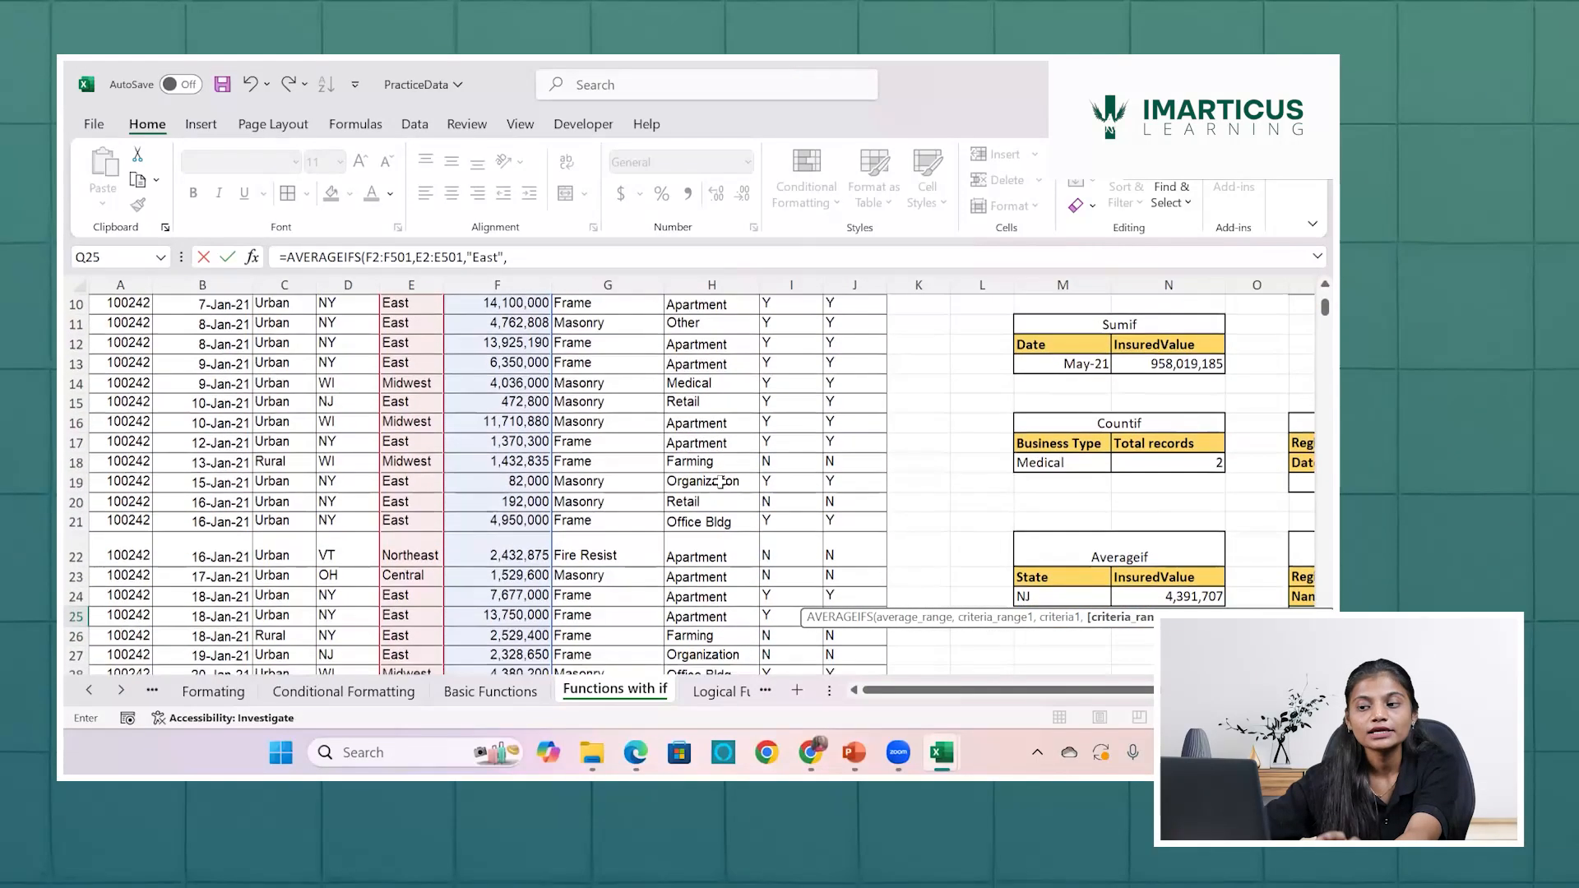
scroll(721, 482, down, 1)
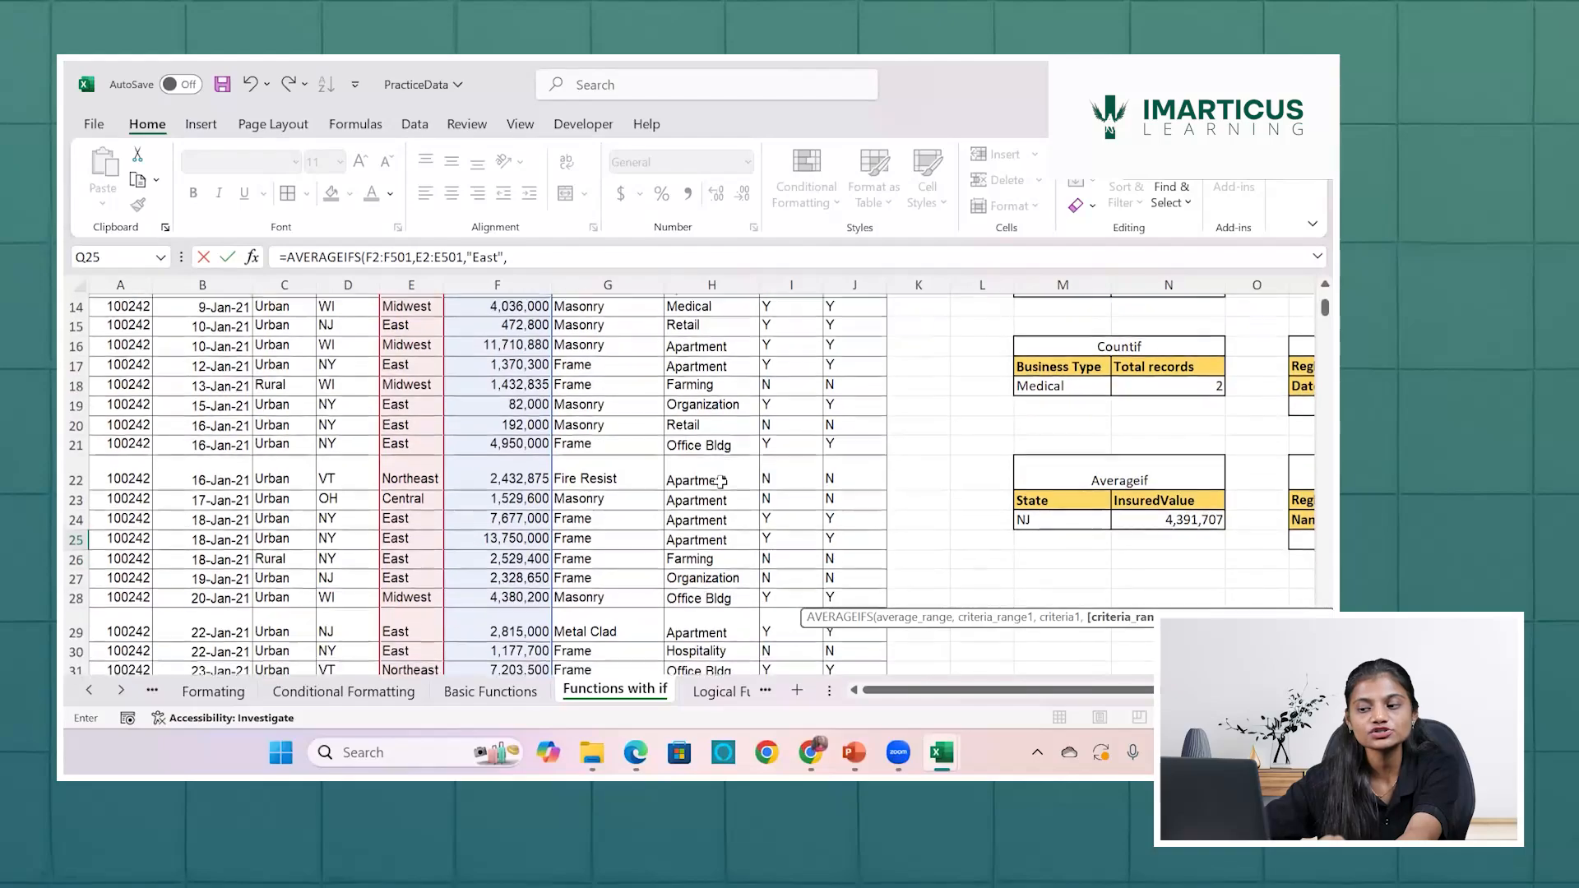
scroll(721, 482, down, 4)
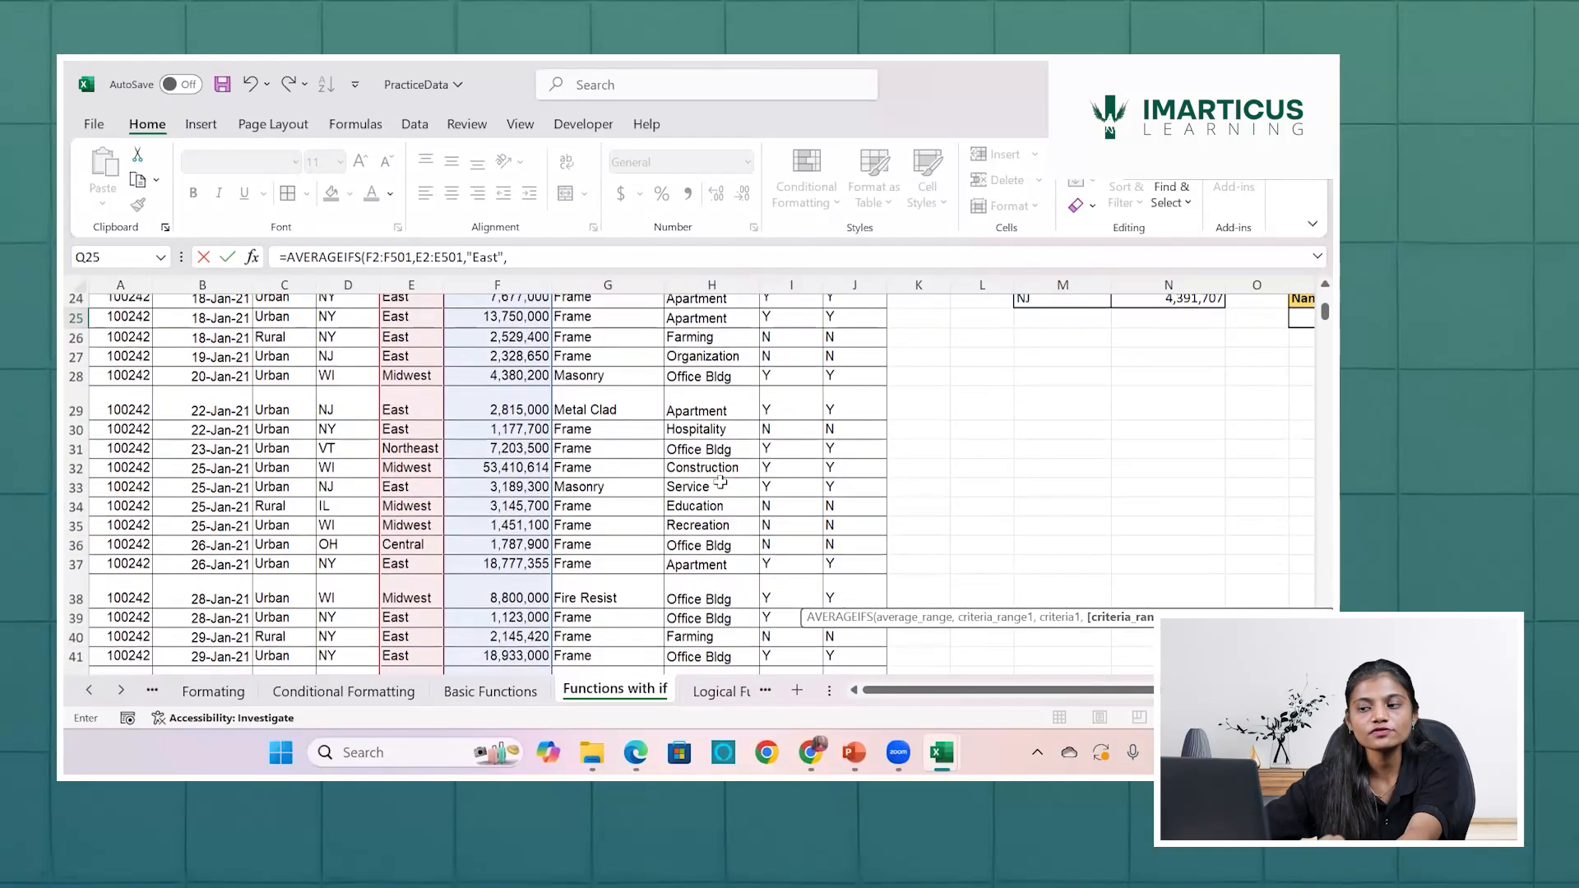
scroll(720, 484, down, 1)
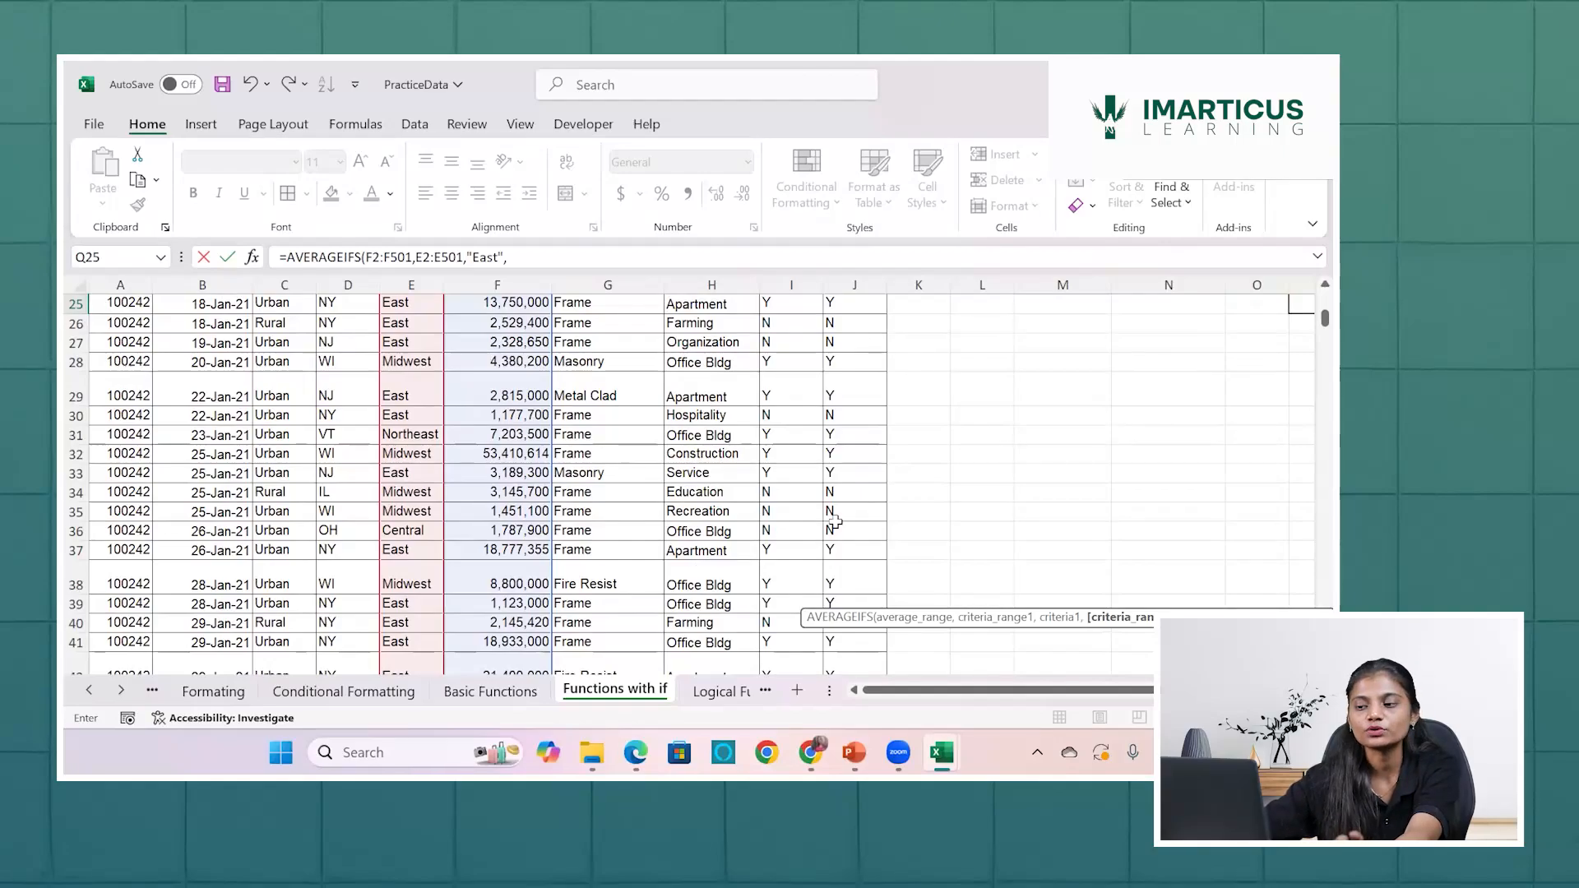
scroll(835, 522, right, 3)
scroll(836, 522, right, 2)
scroll(836, 521, up, 2)
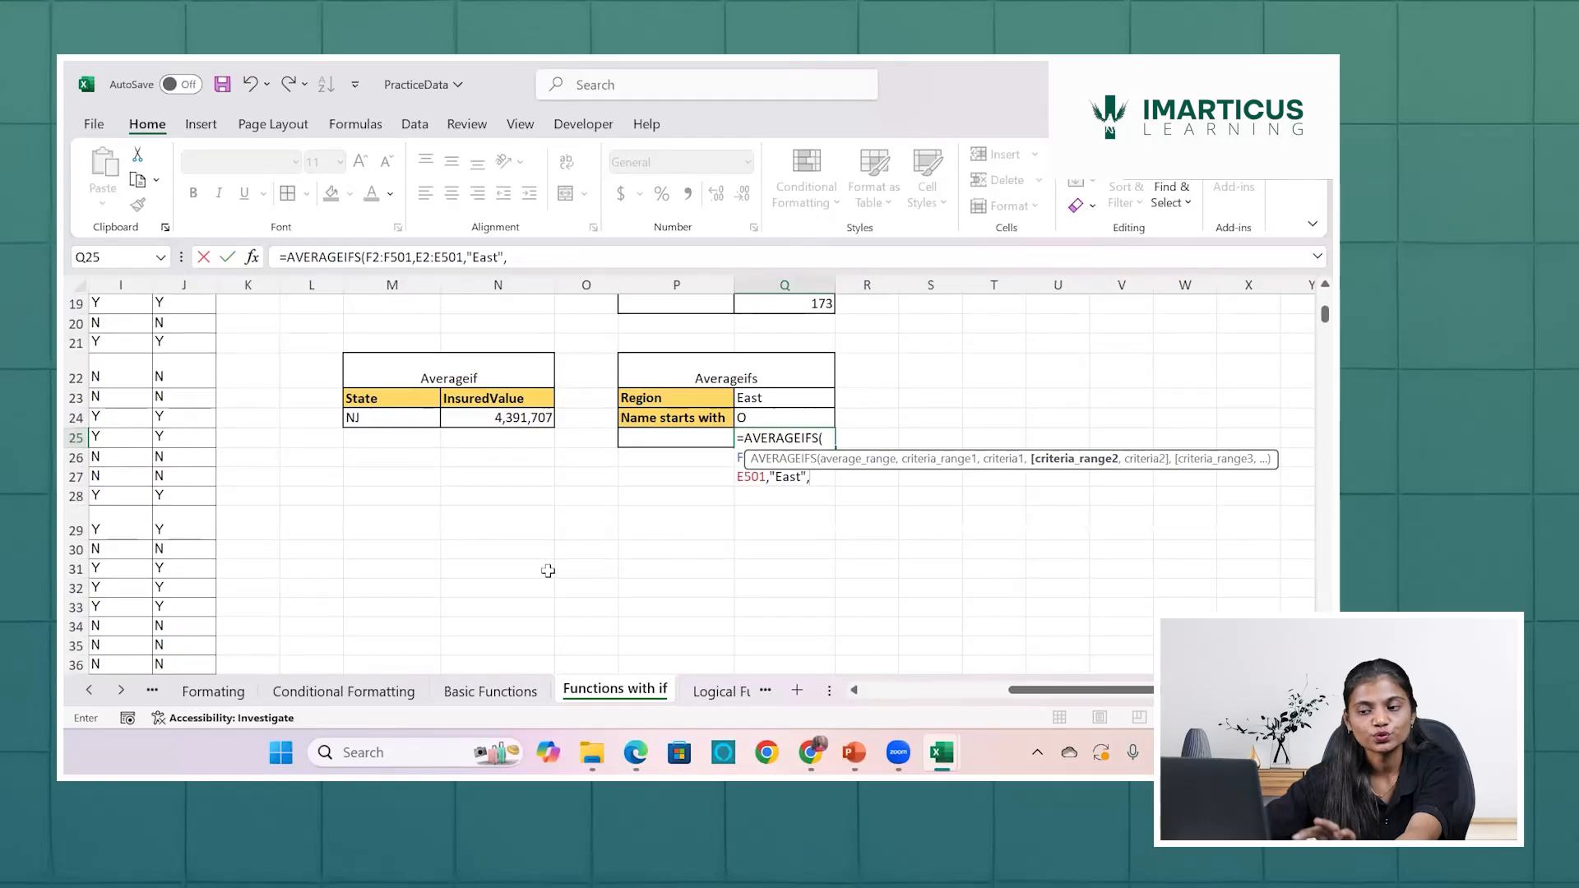
Add the BusinessType cells H2:H501 as the second criteria range of the AVERAGEIFS formula.
scroll(546, 567, left, 3)
scroll(548, 569, left, 2)
scroll(719, 323, up, 6)
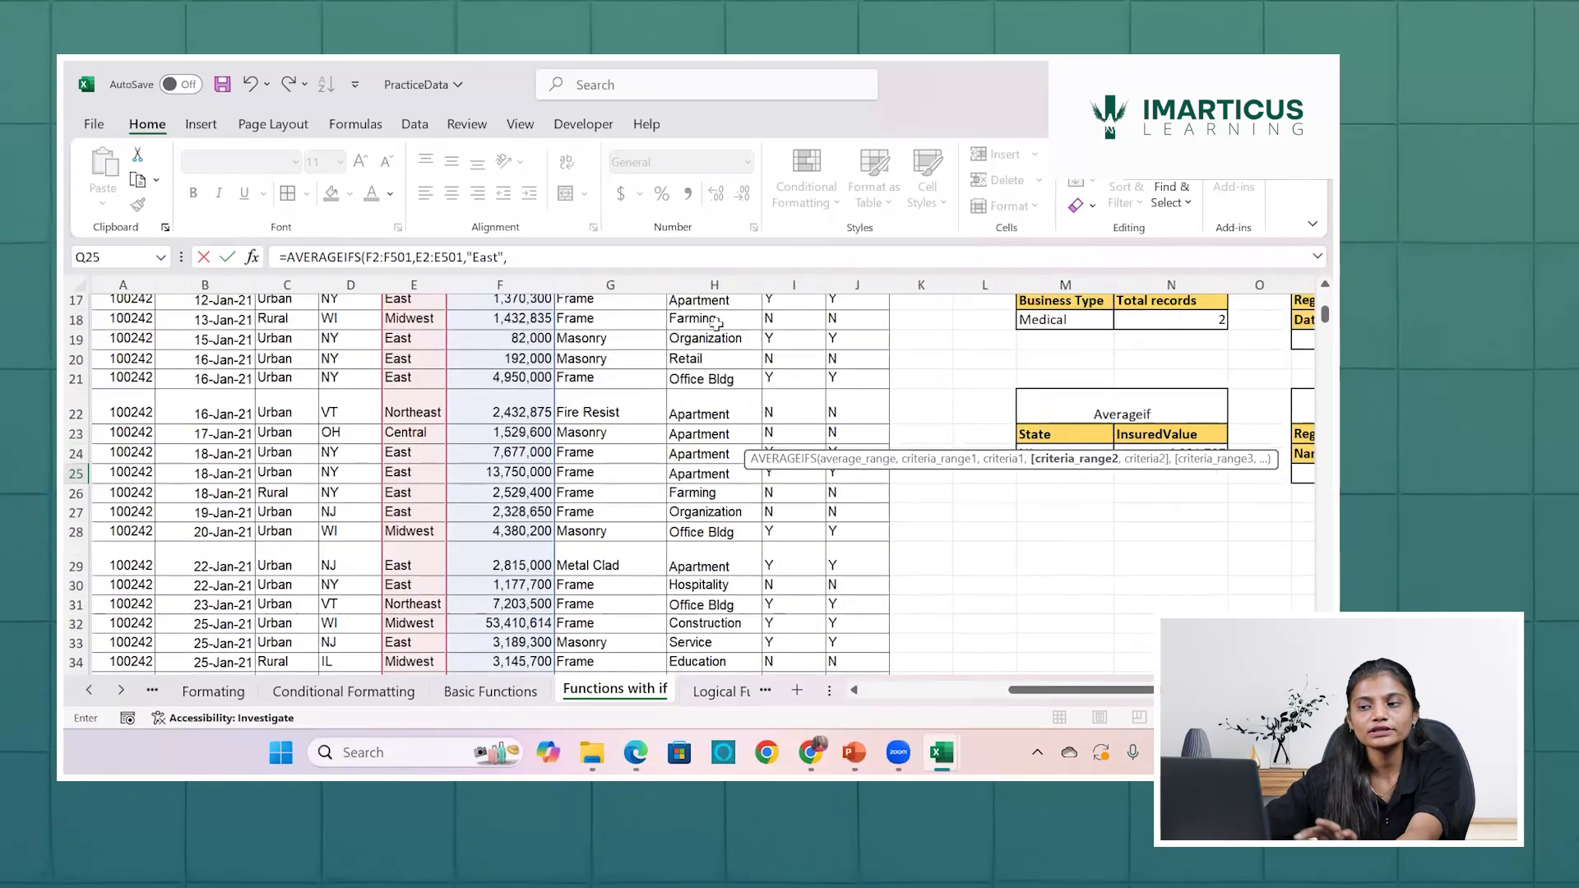
click(719, 323)
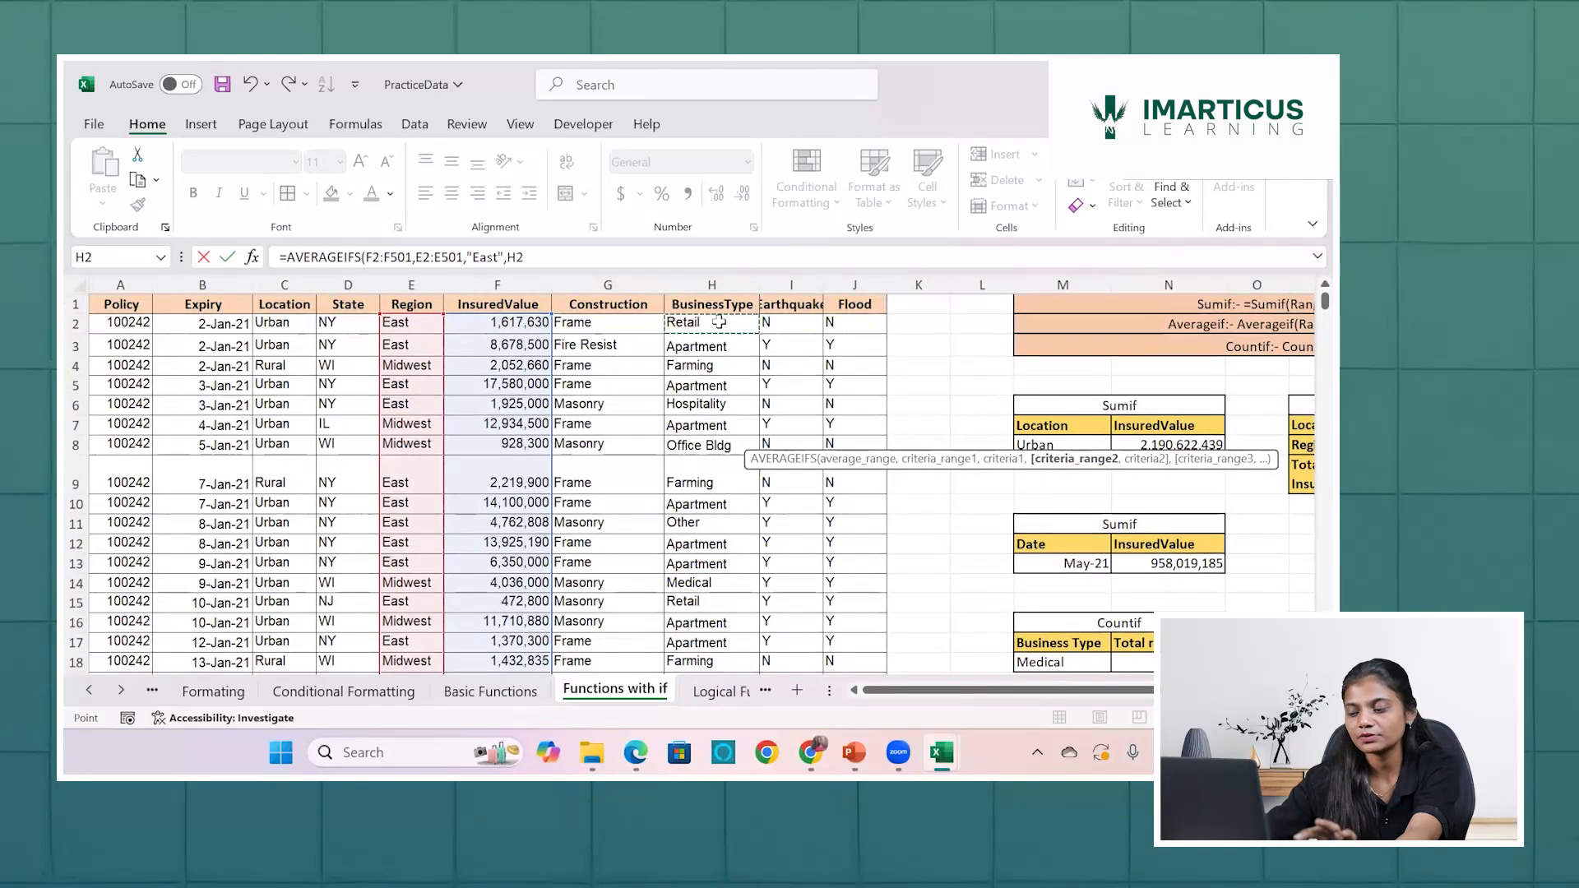
key(ctrl+shift+Down)
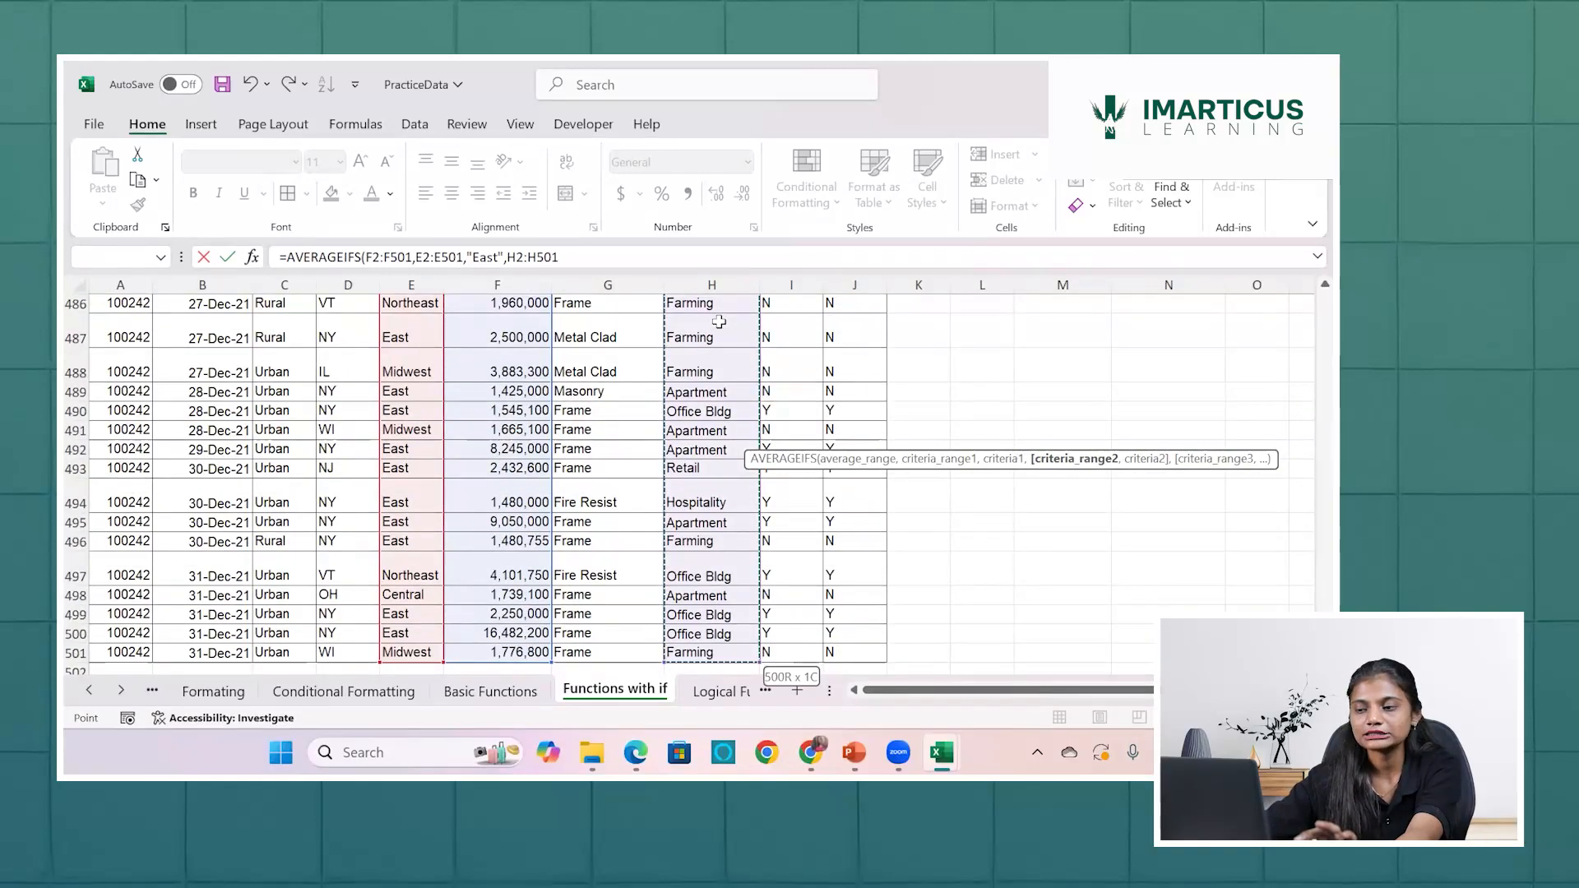
text(,)
scroll(866, 398, up, 20)
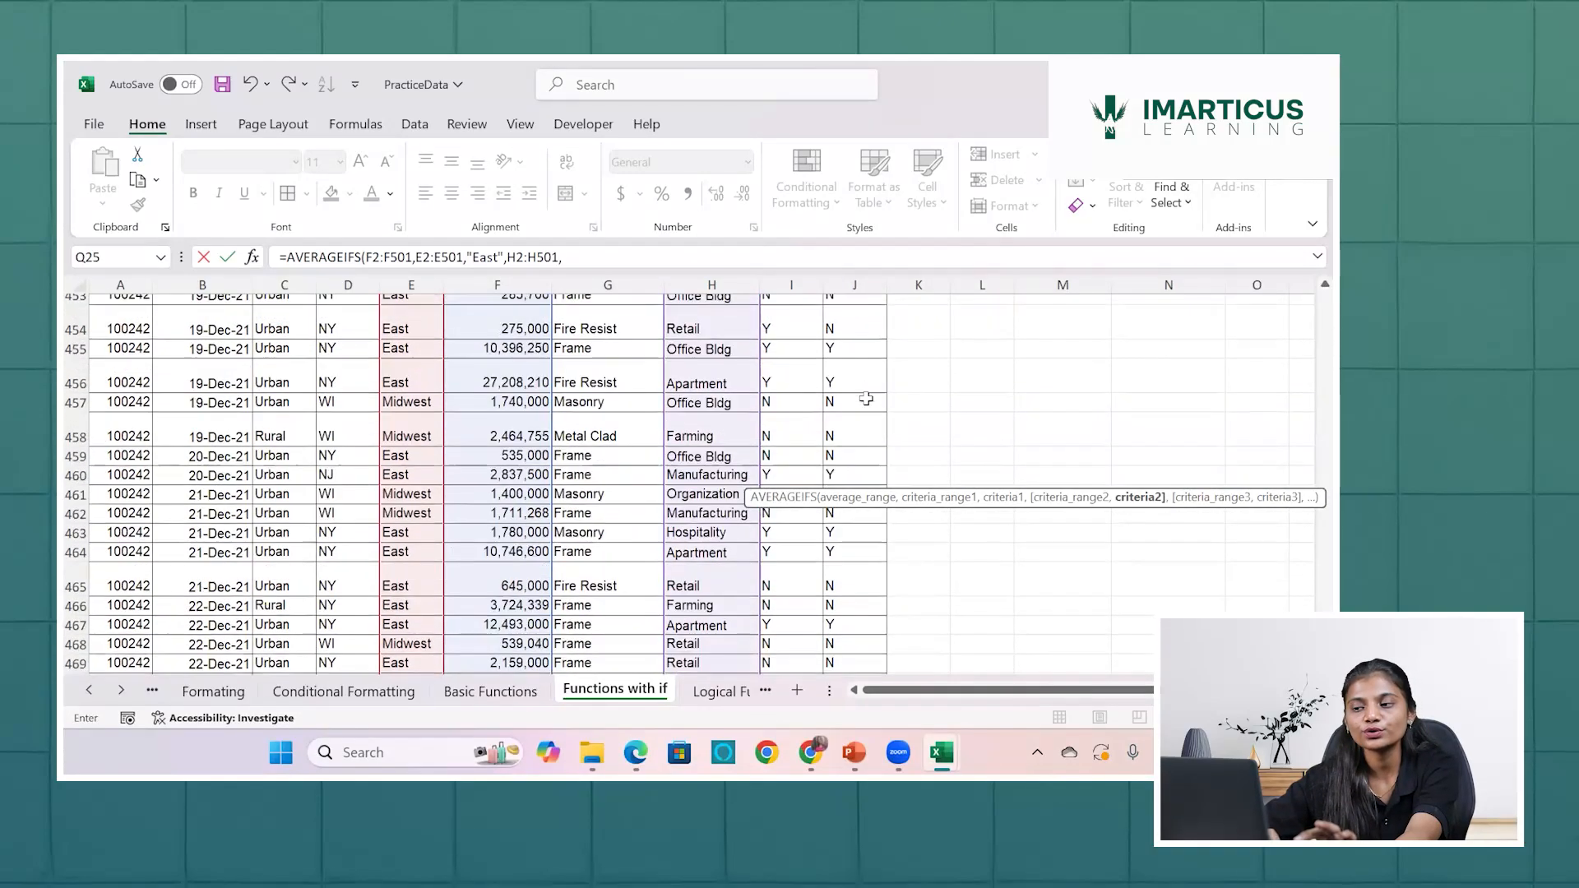
Enter "O*" as the criterion for the BusinessType range in the AVERAGEIFS formula.
scroll(866, 398, up, 20)
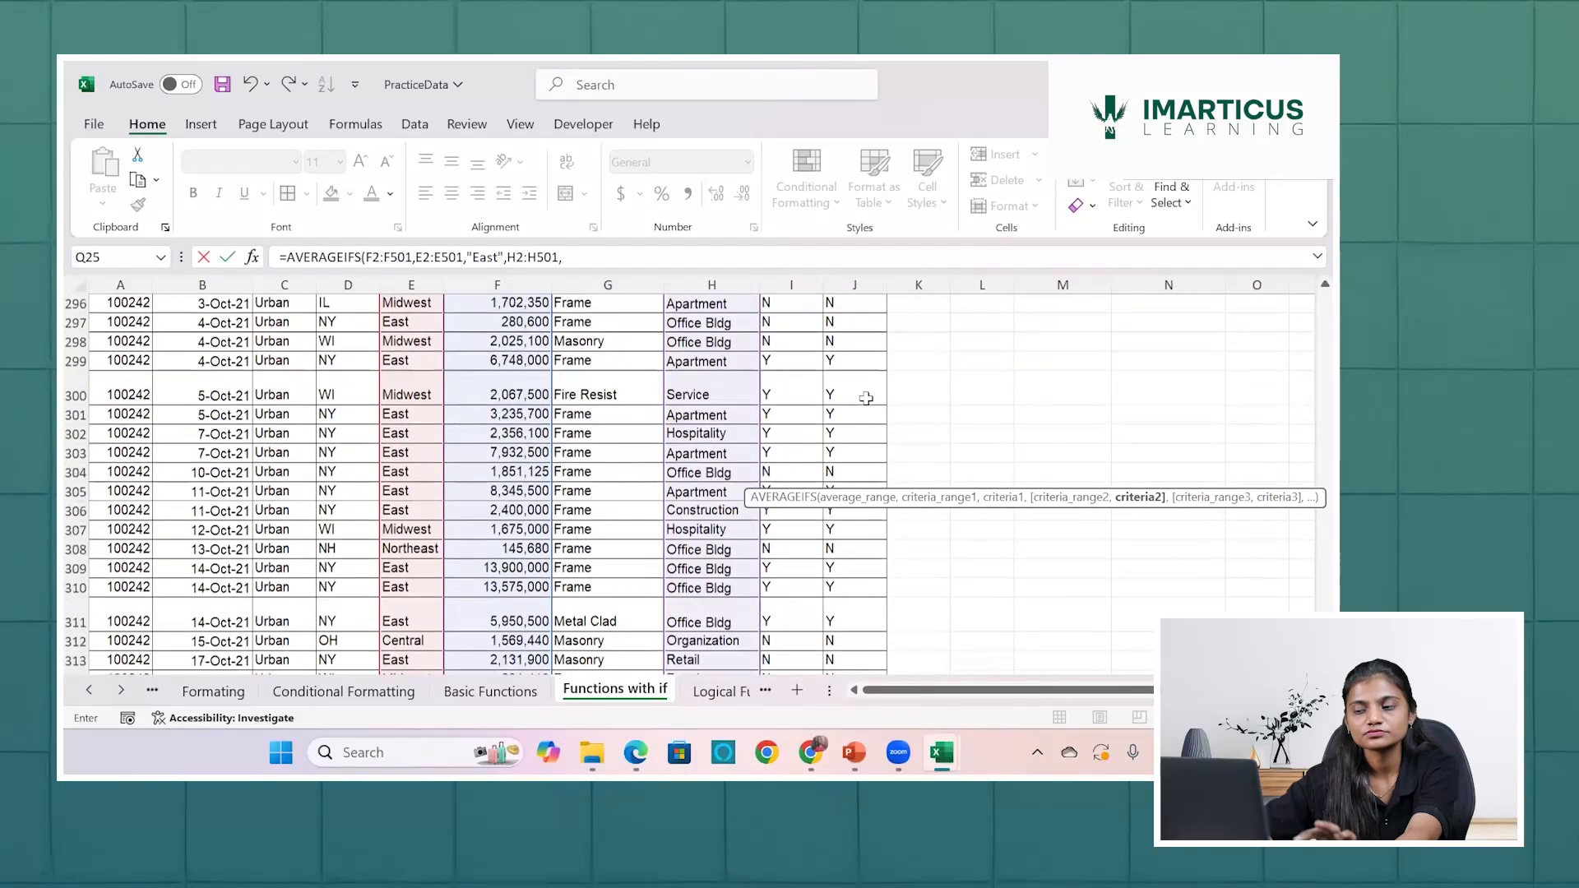
scroll(866, 398, up, 20)
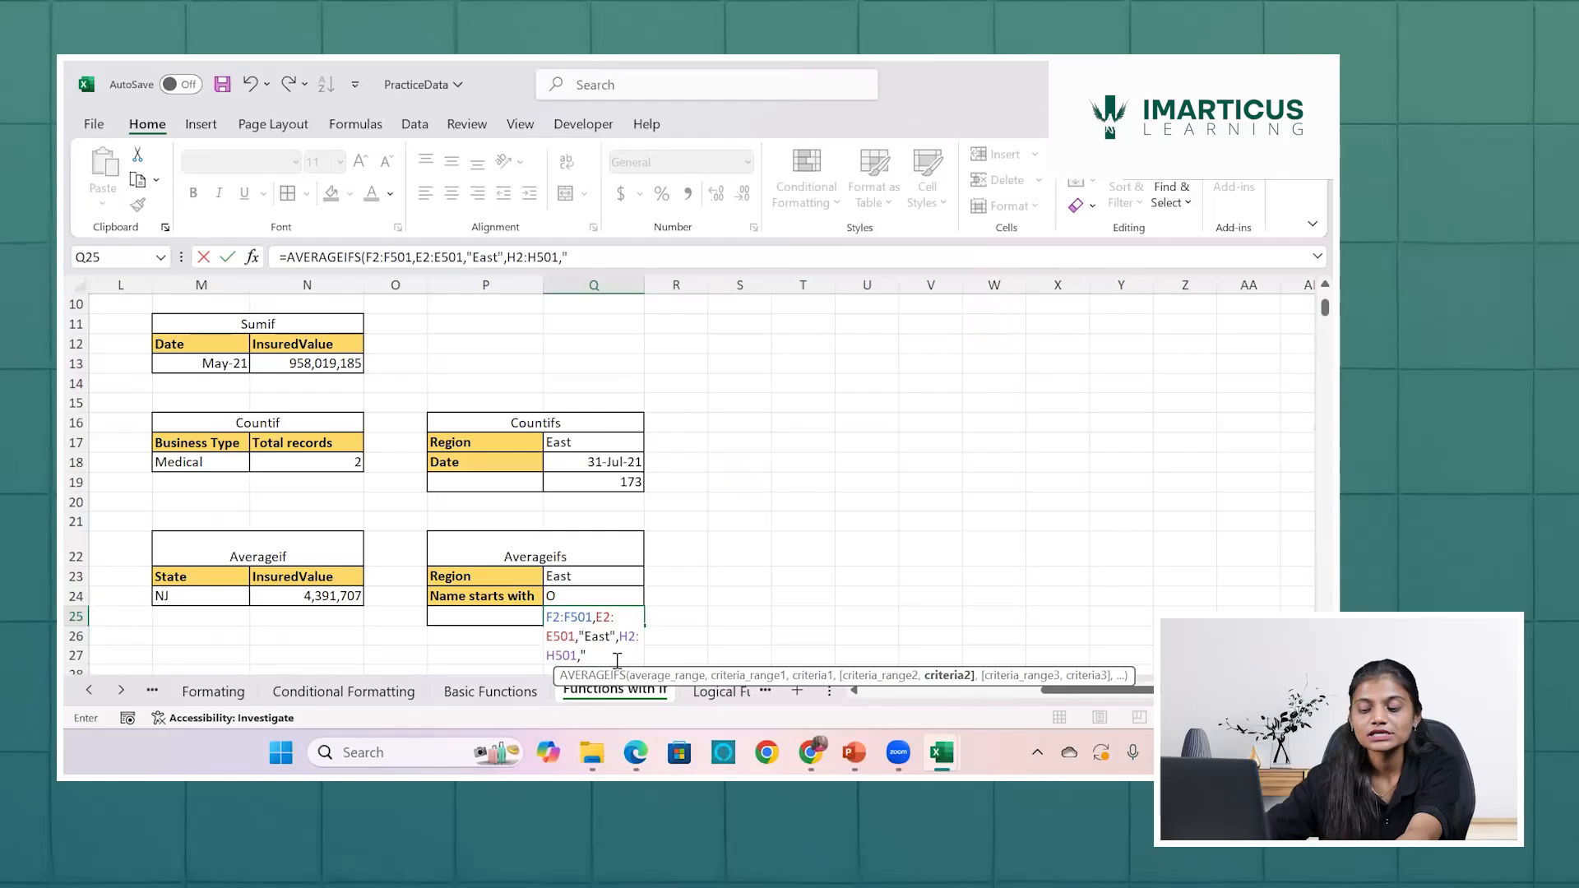
text(o)
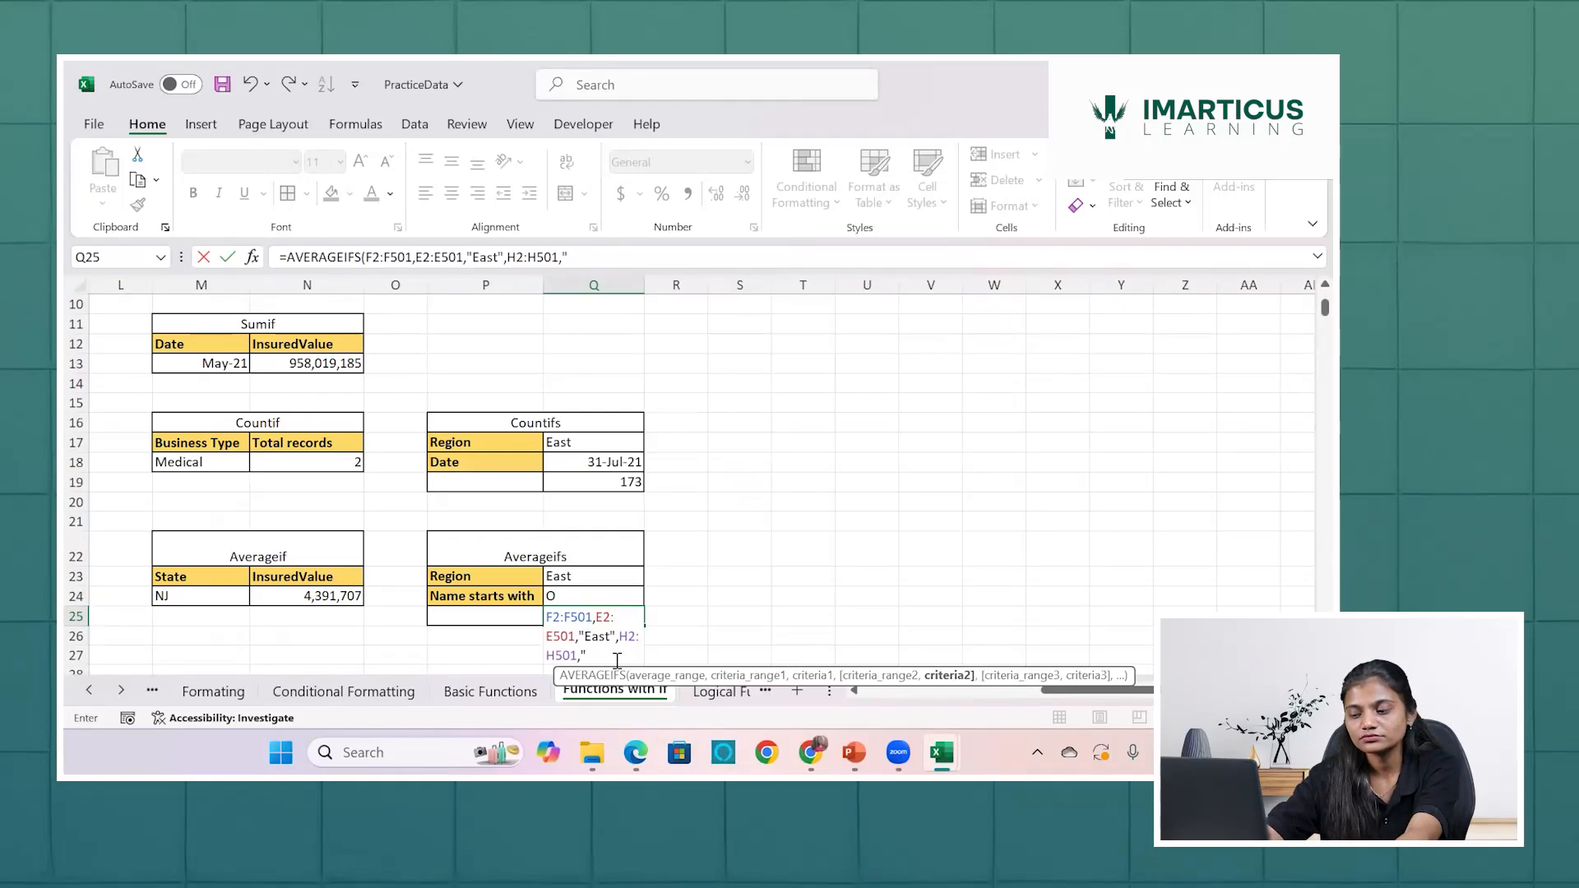
text(O)
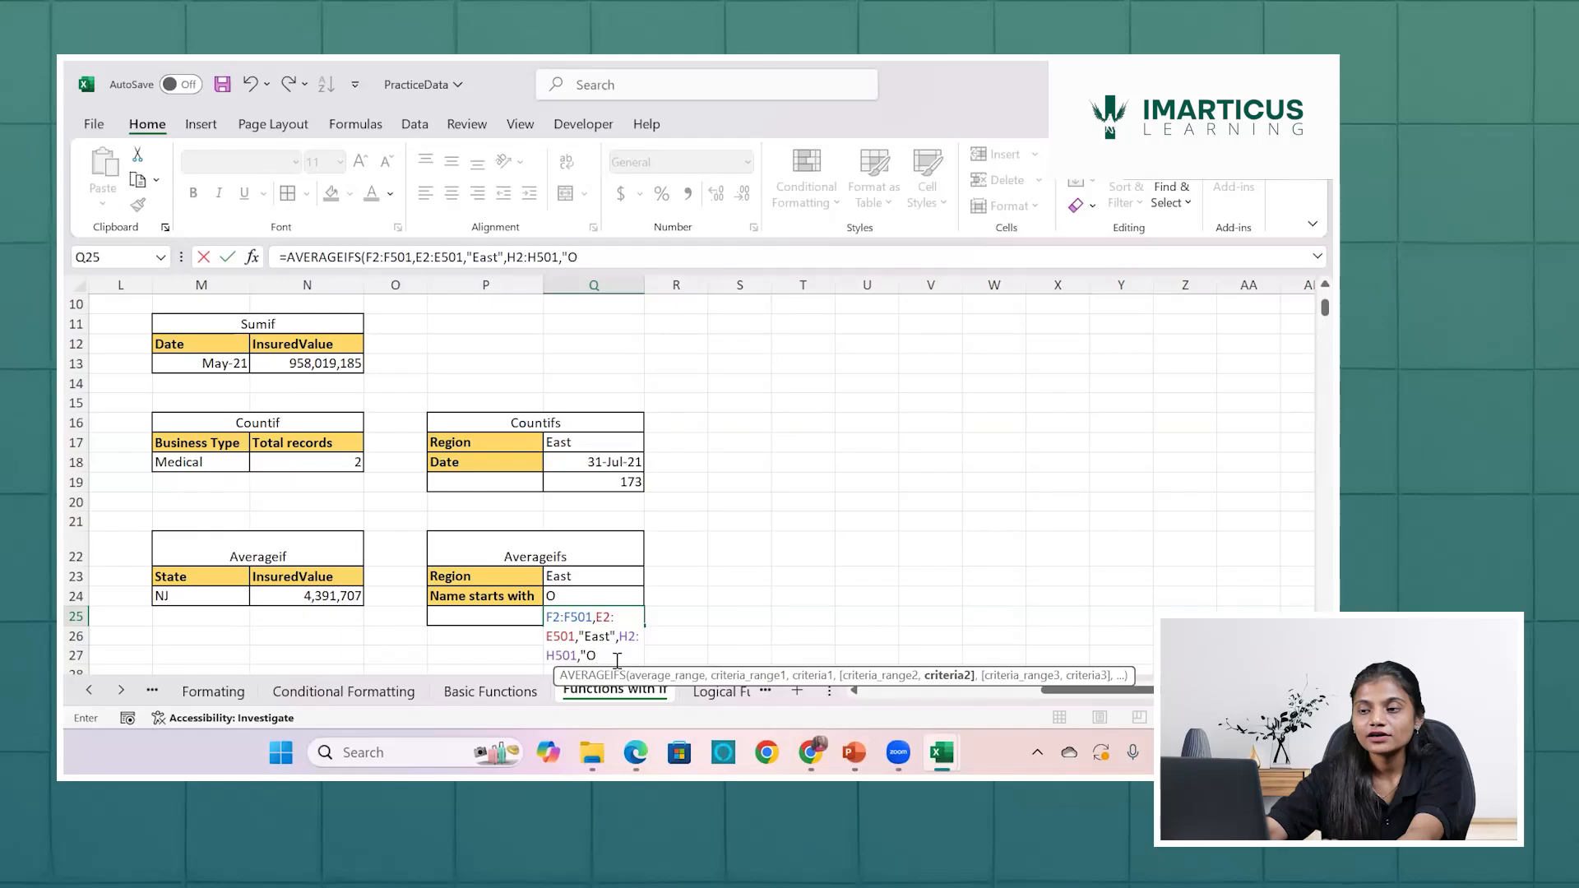
text(*)
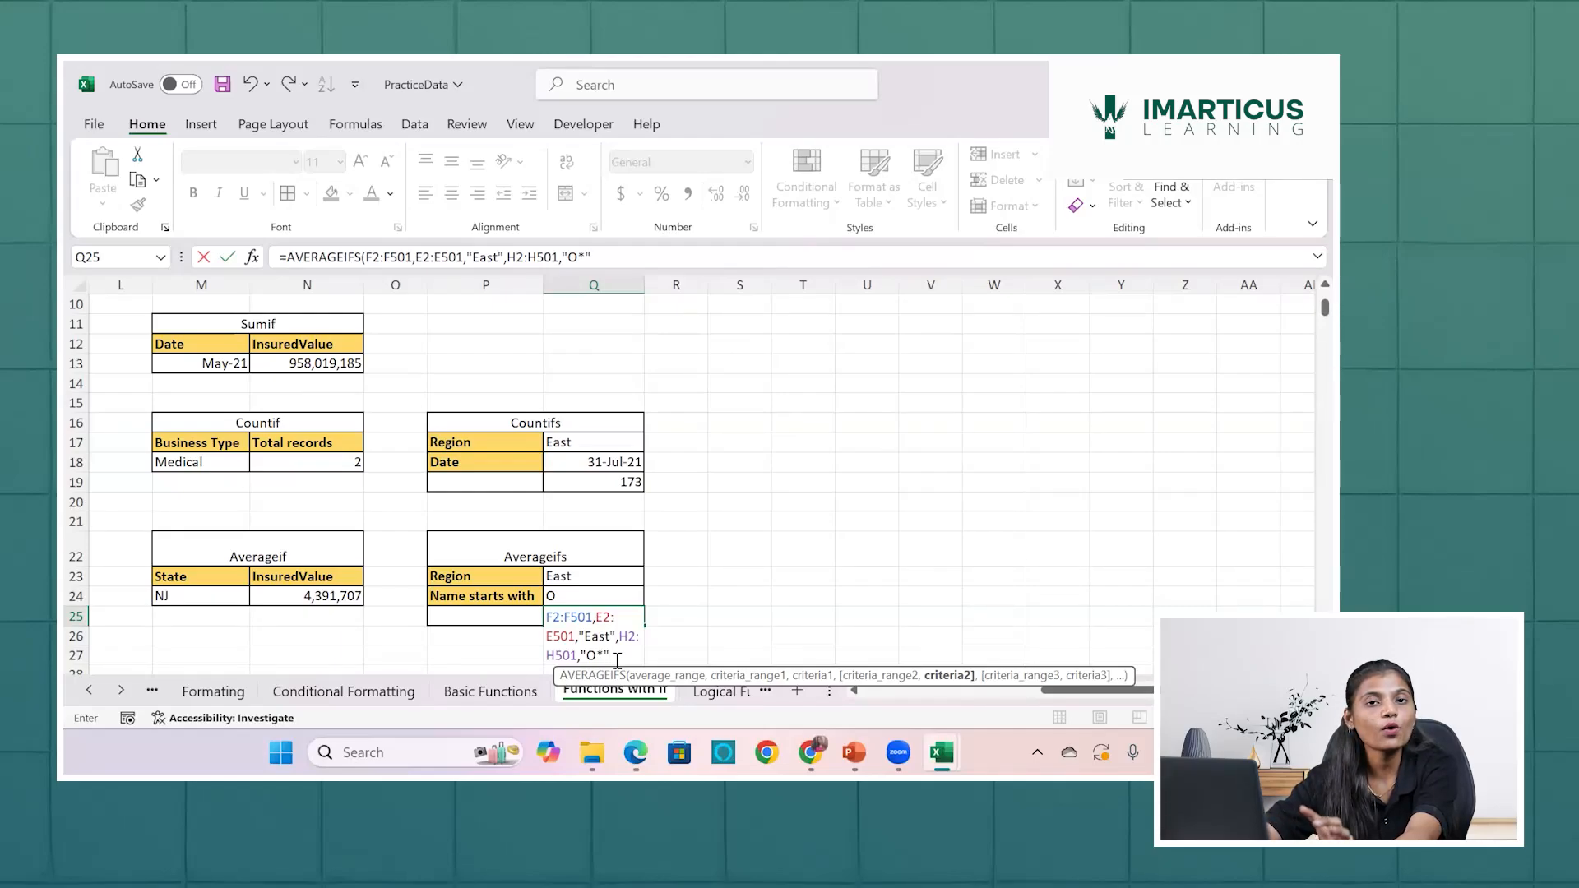
Try the contains pattern "*o*" as the BusinessType criterion and restore the starts-with pattern "O*".
key(BackSpace)
key(BackSpace)
key(BackSpace)
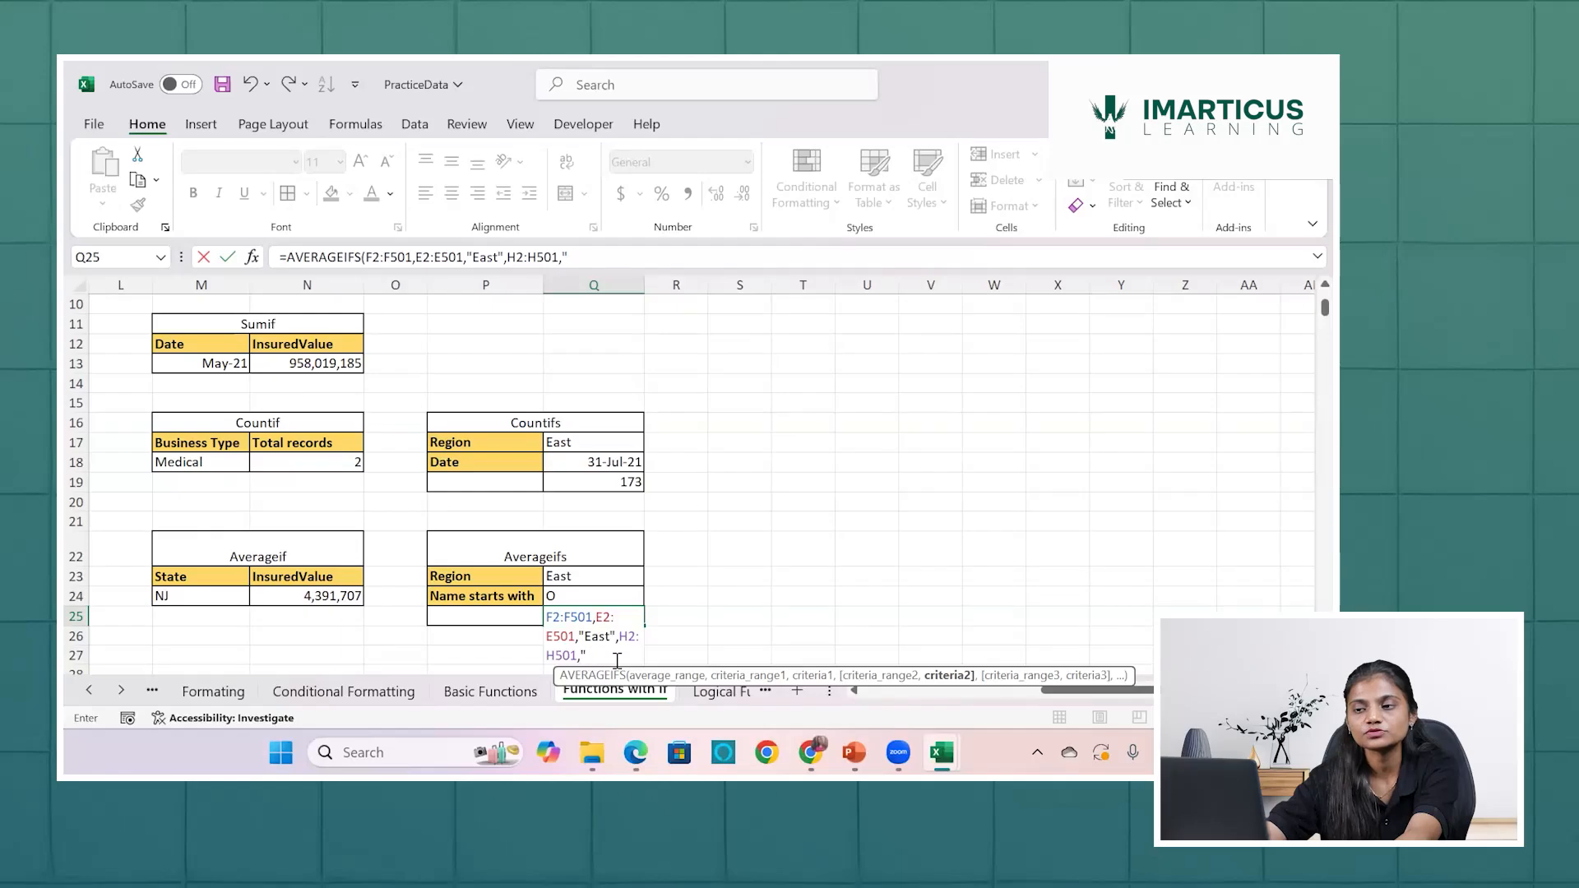
text(*)
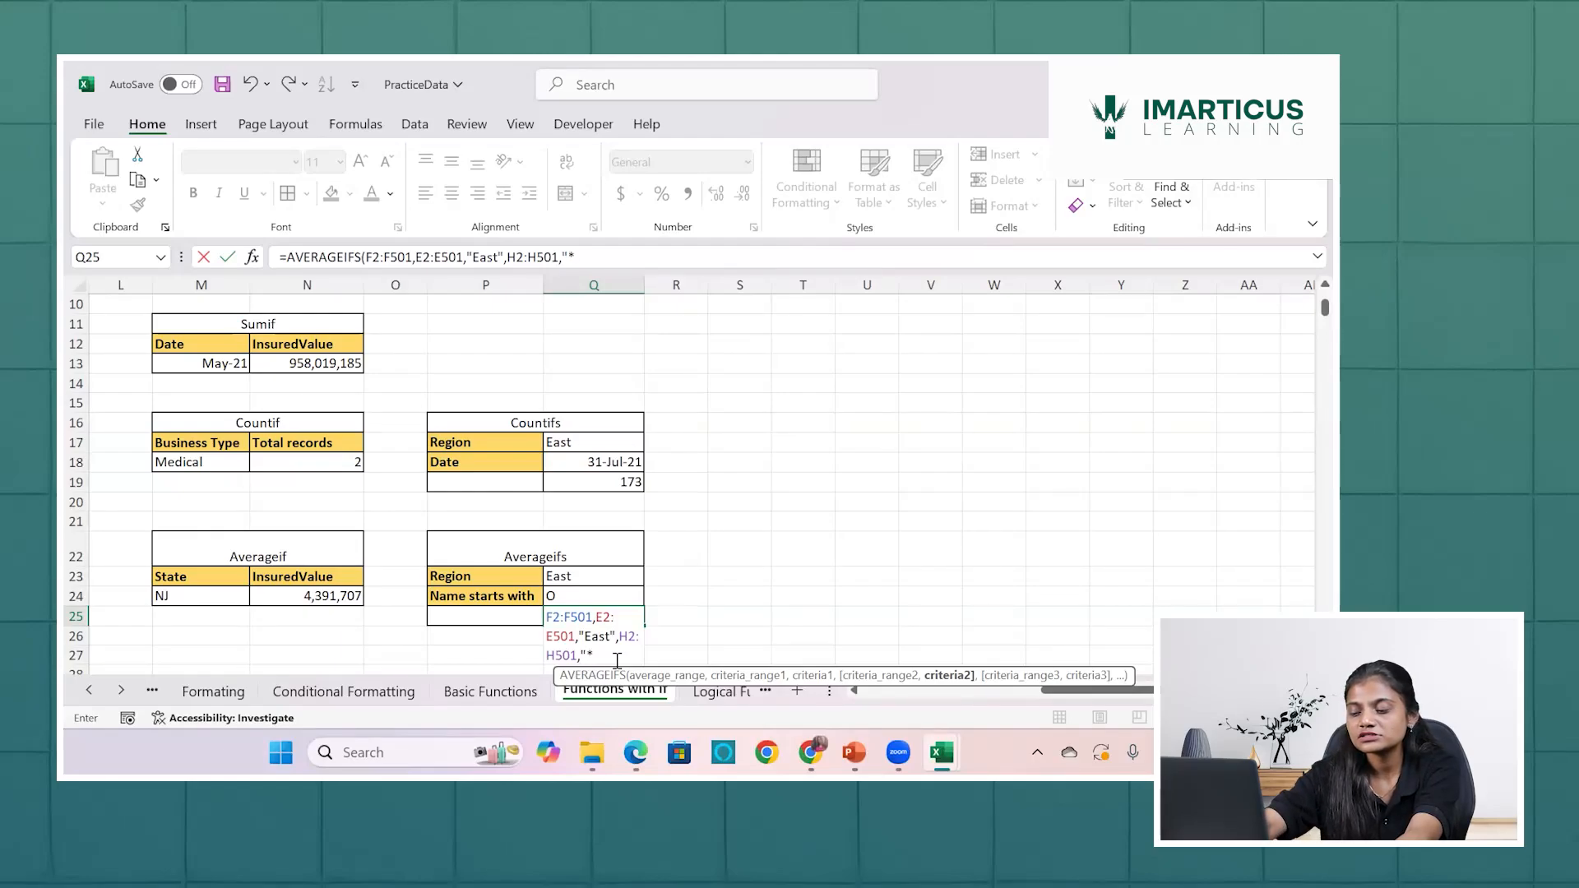
text(o*)
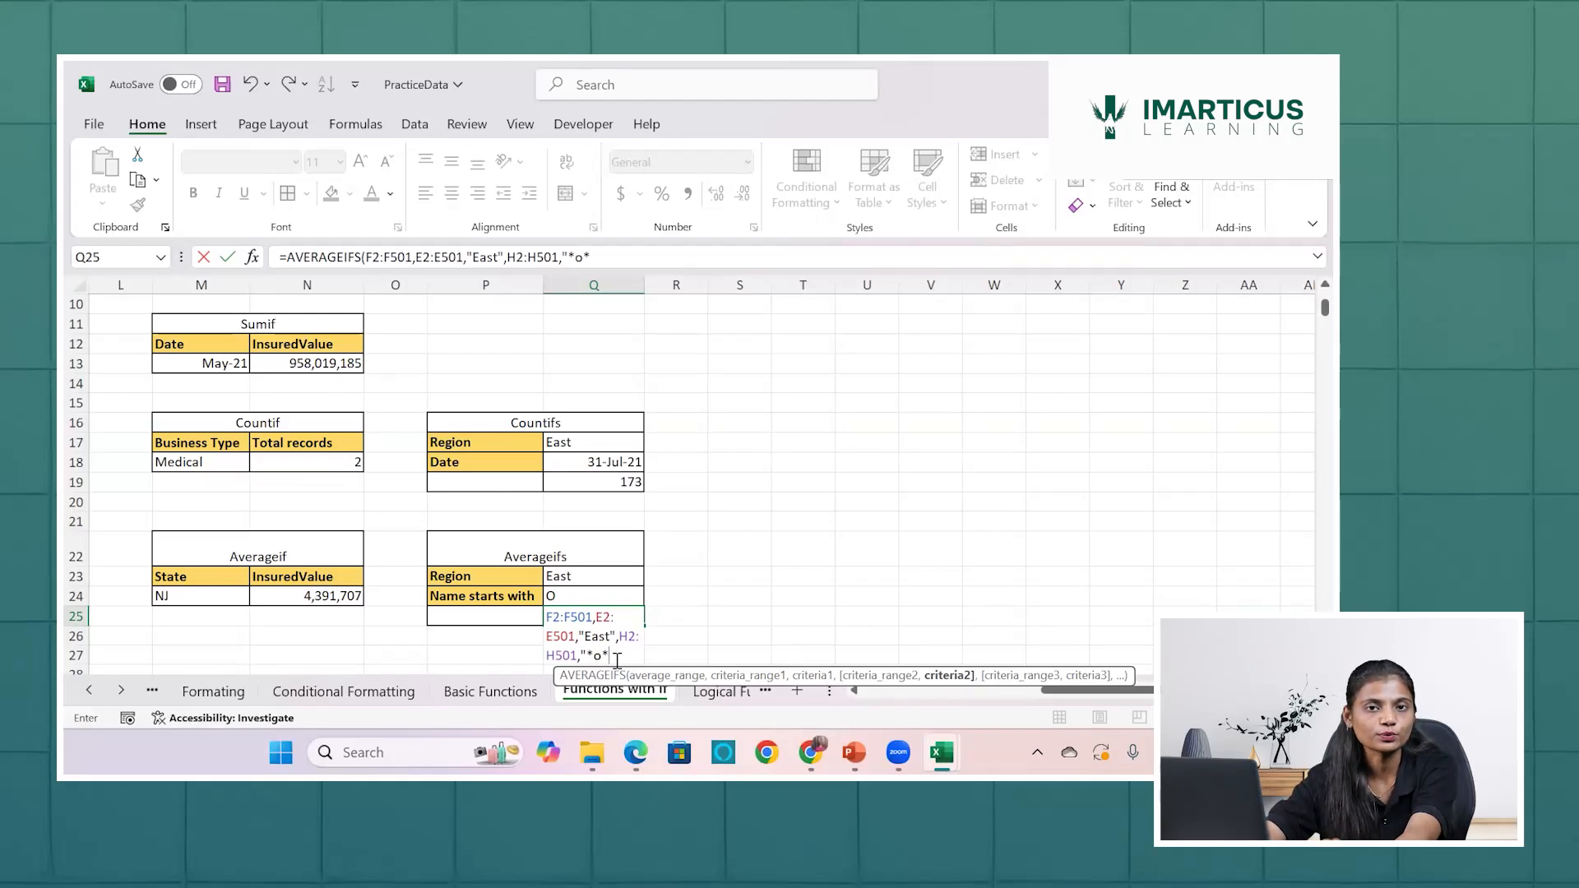
key(BackSpace)
key(BackSpace)
key(BackSpace)
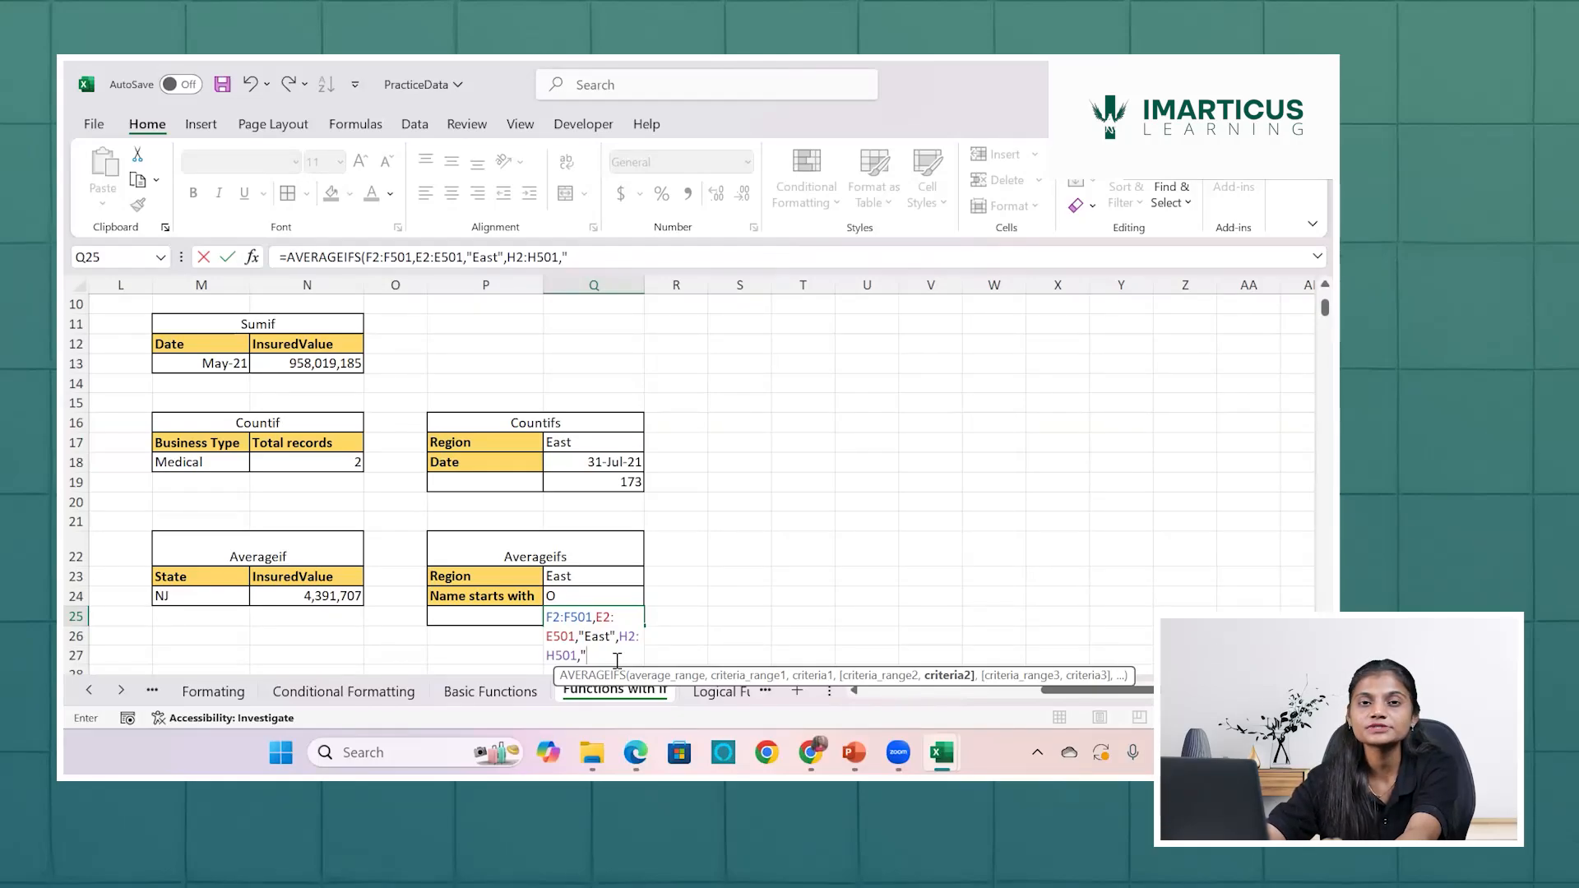
text(O)
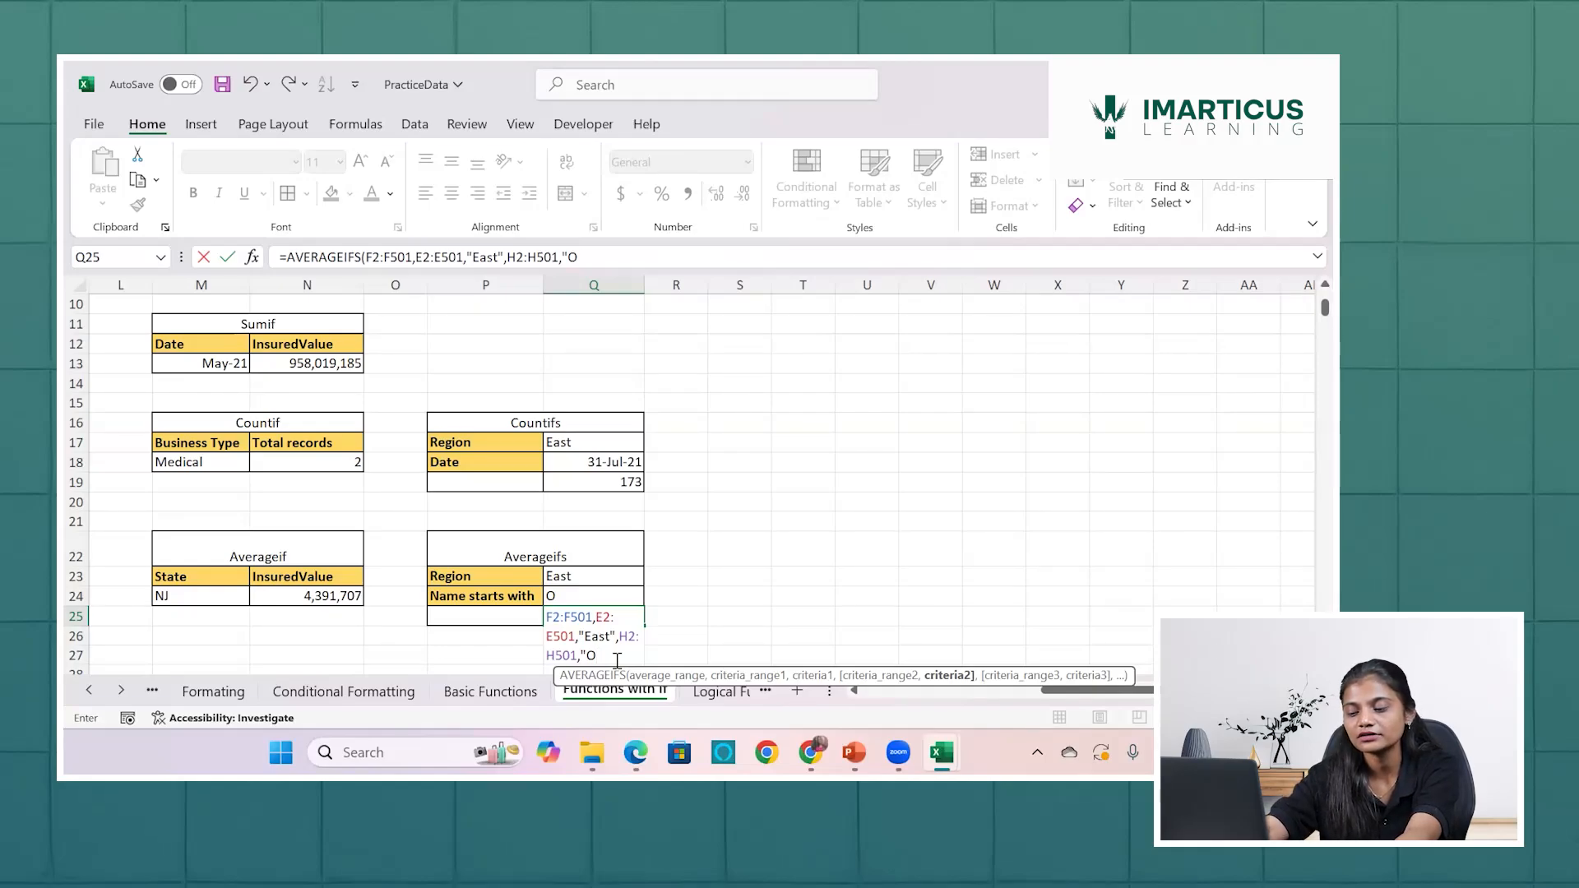
text(*")
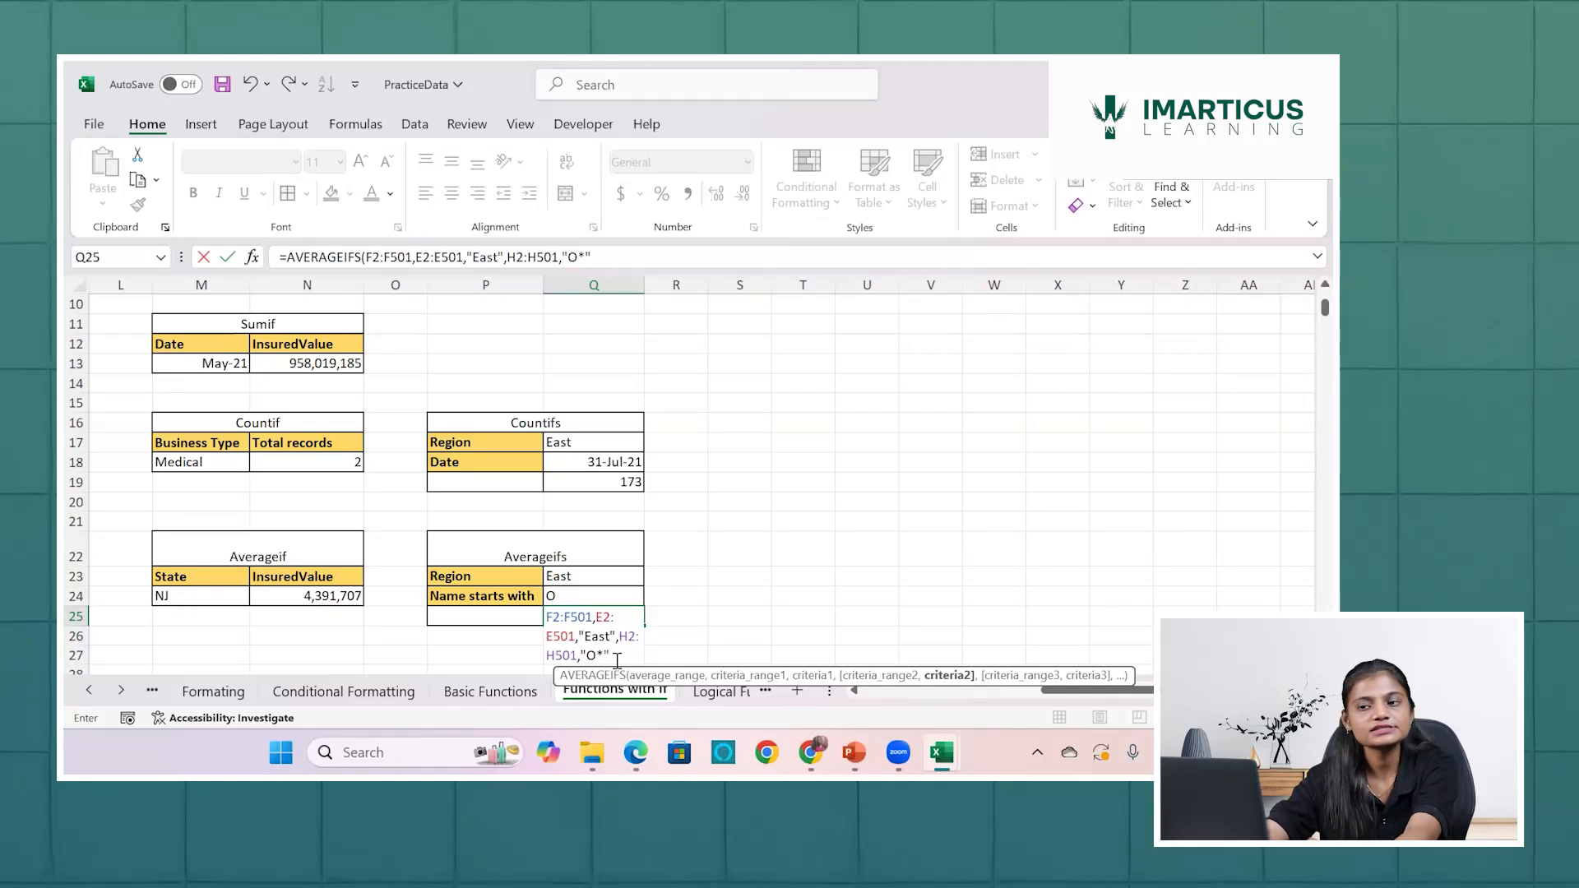
Complete the AVERAGEIFS formula in Q25 and check its result against the Averageifs criteria.
text())
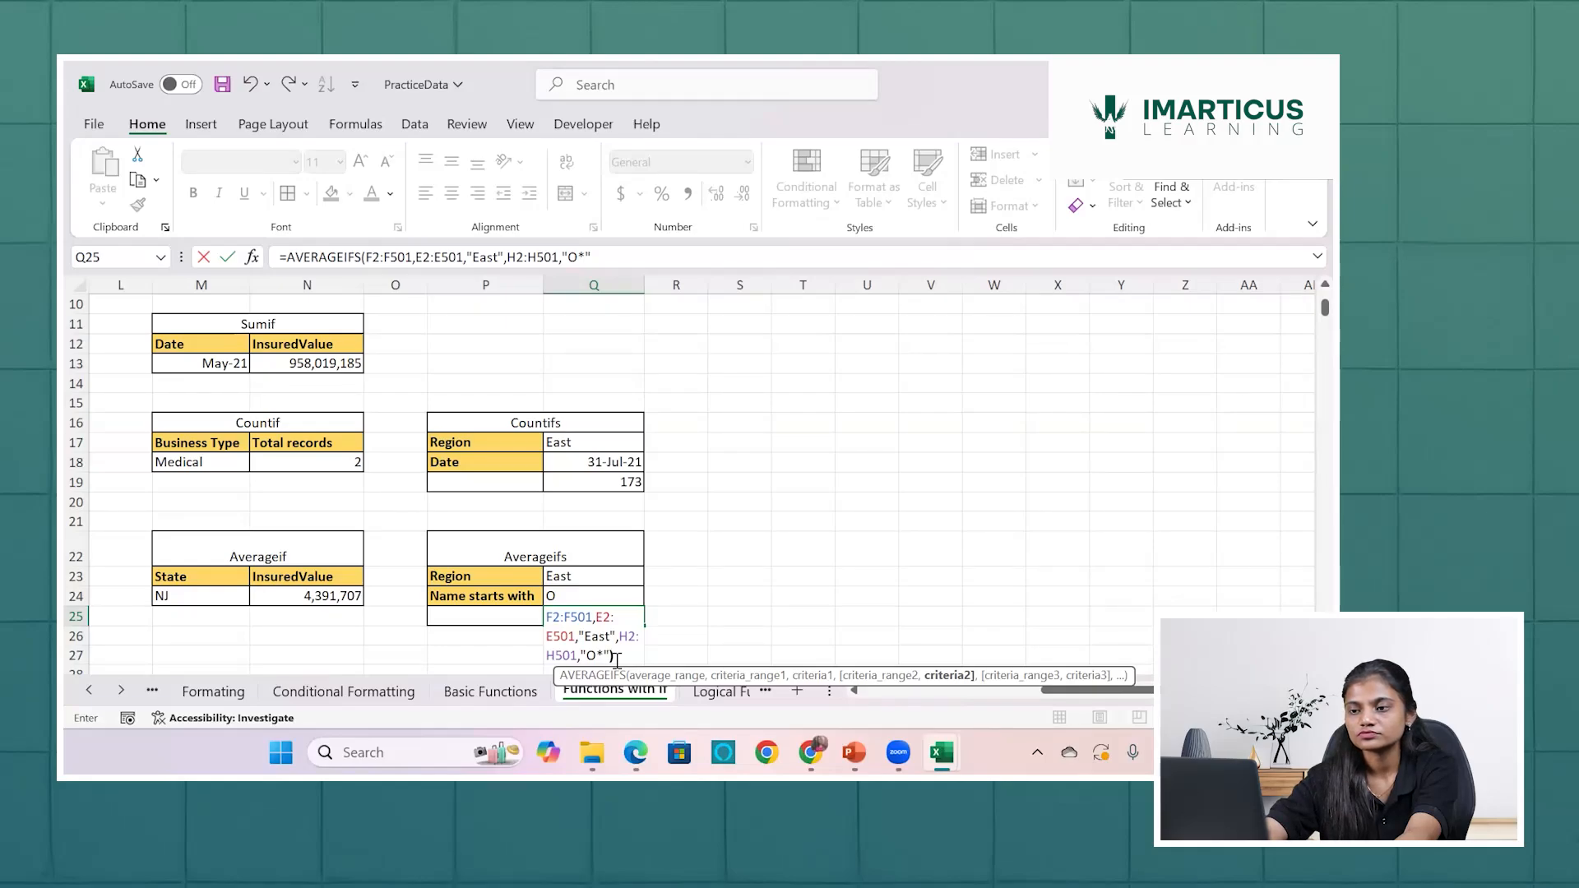
key(Return)
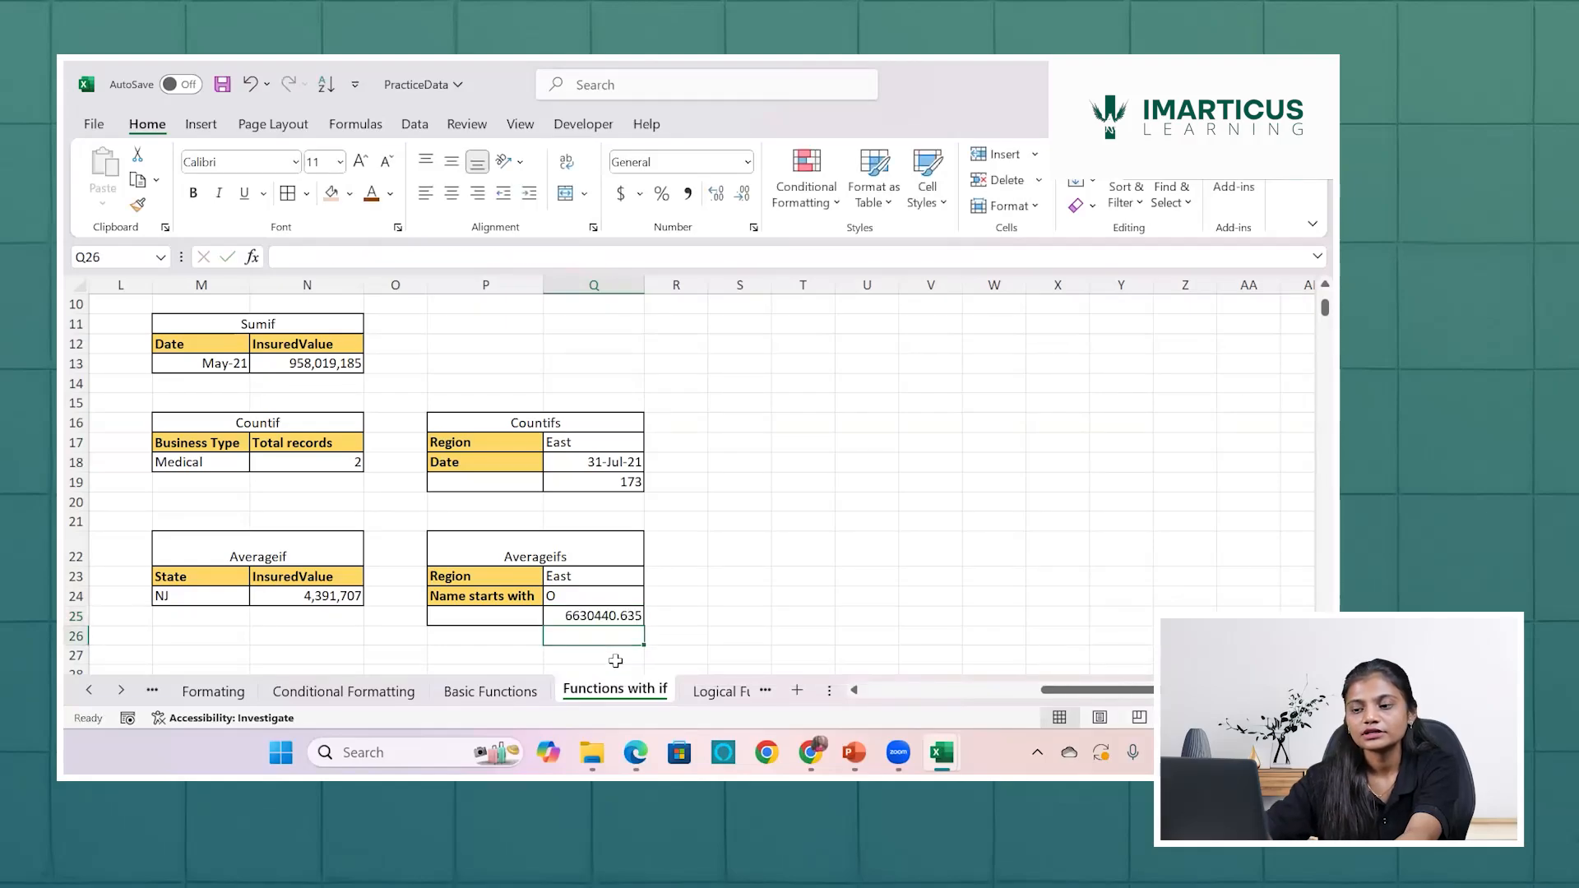
click(612, 617)
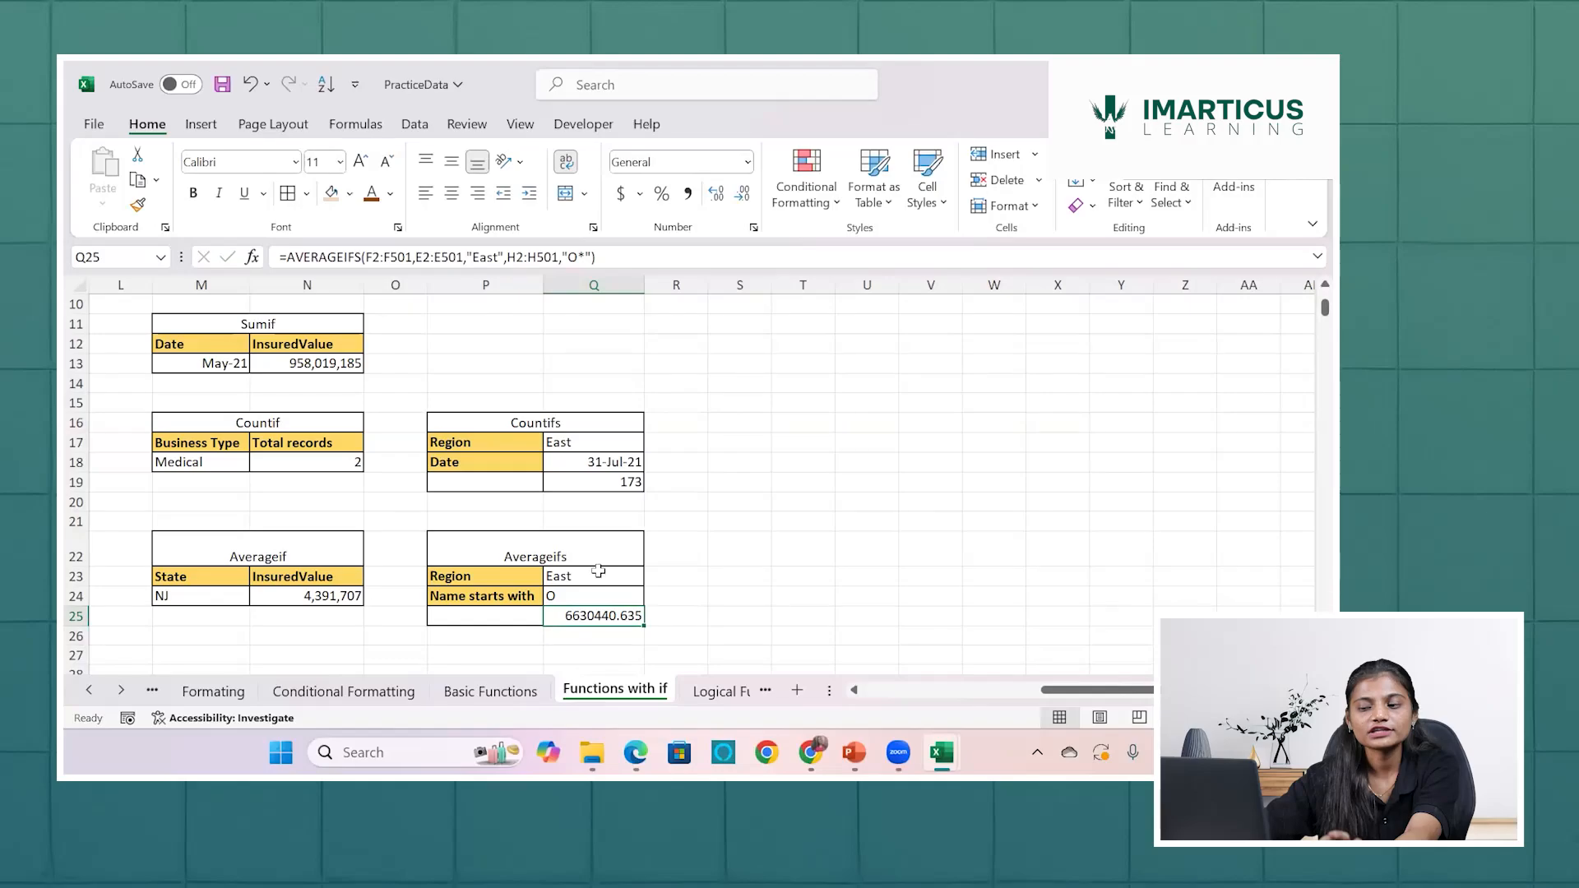
click(598, 570)
click(587, 615)
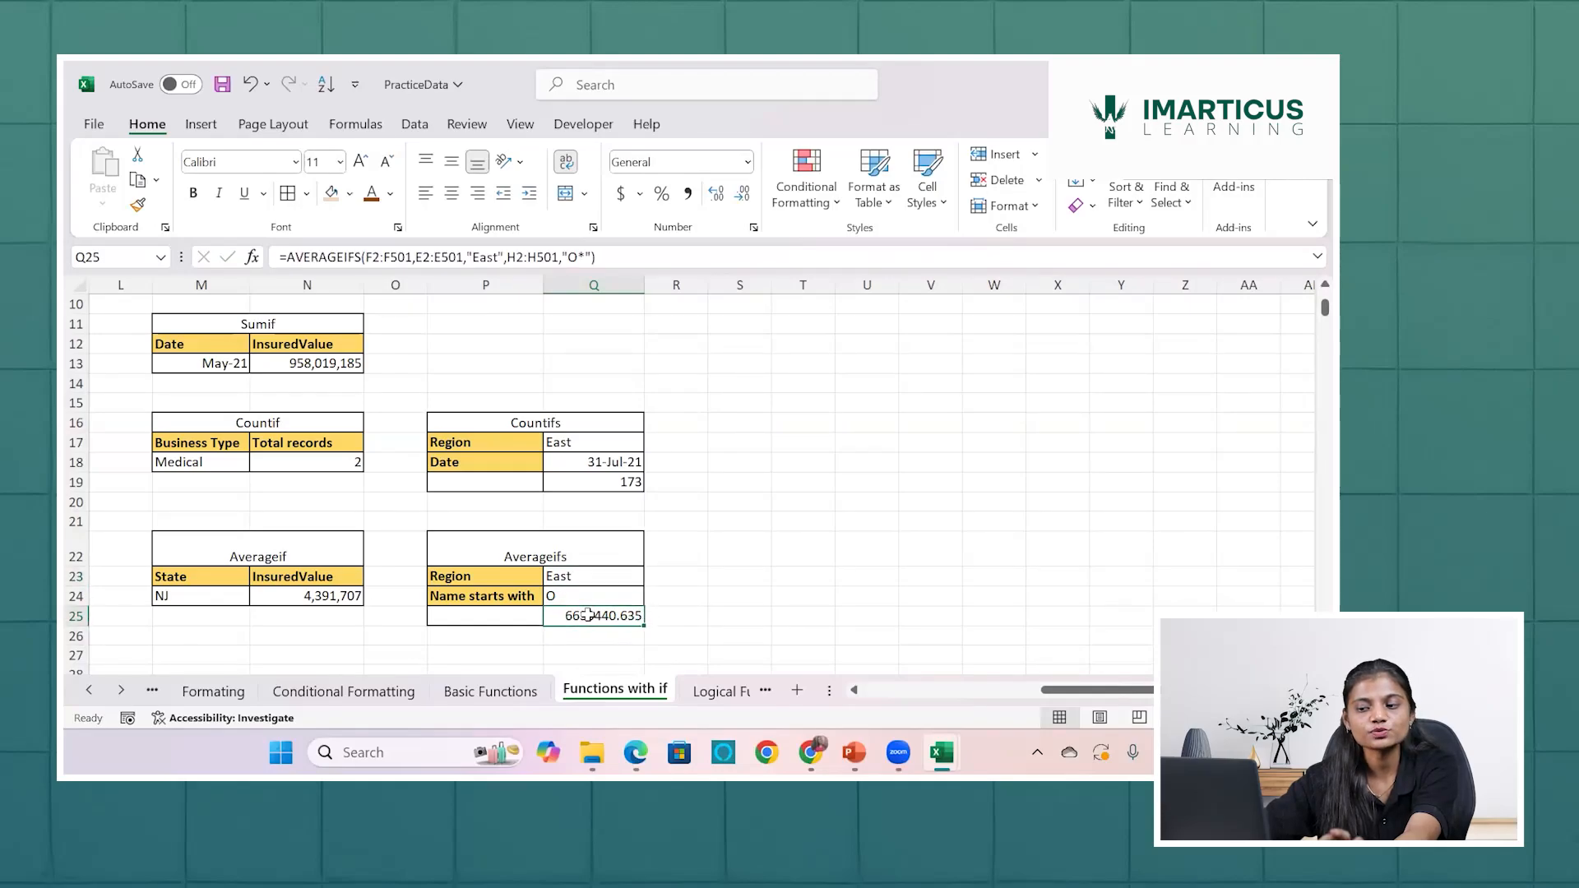
Copy the number format of the Averageif result in N24 to the Averageifs result in Q25 with Format Painter.
click(319, 595)
click(138, 206)
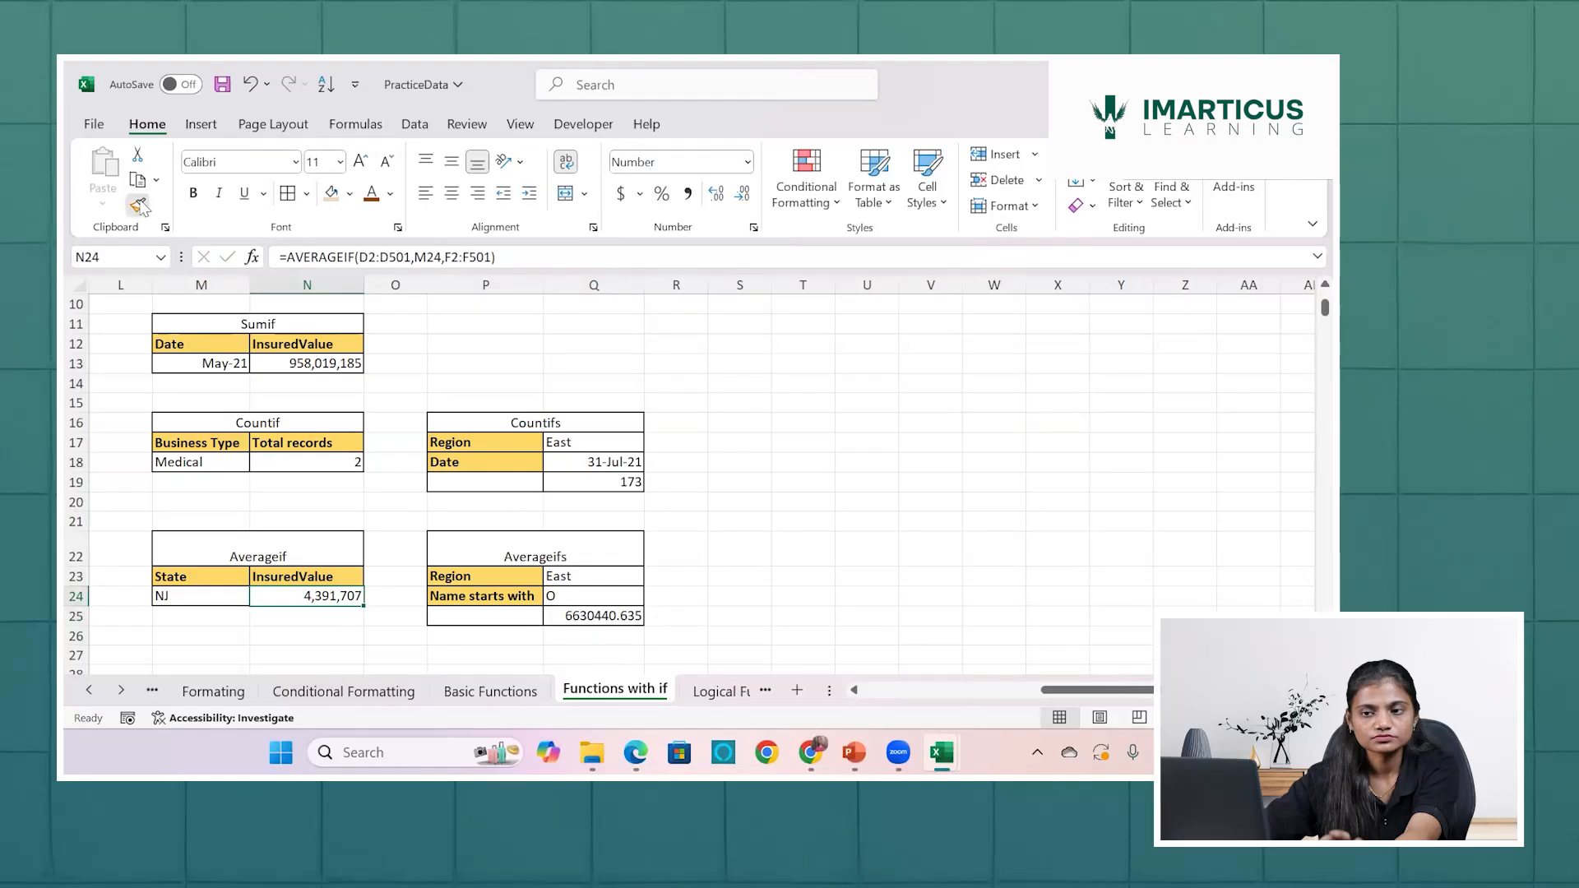
click(585, 613)
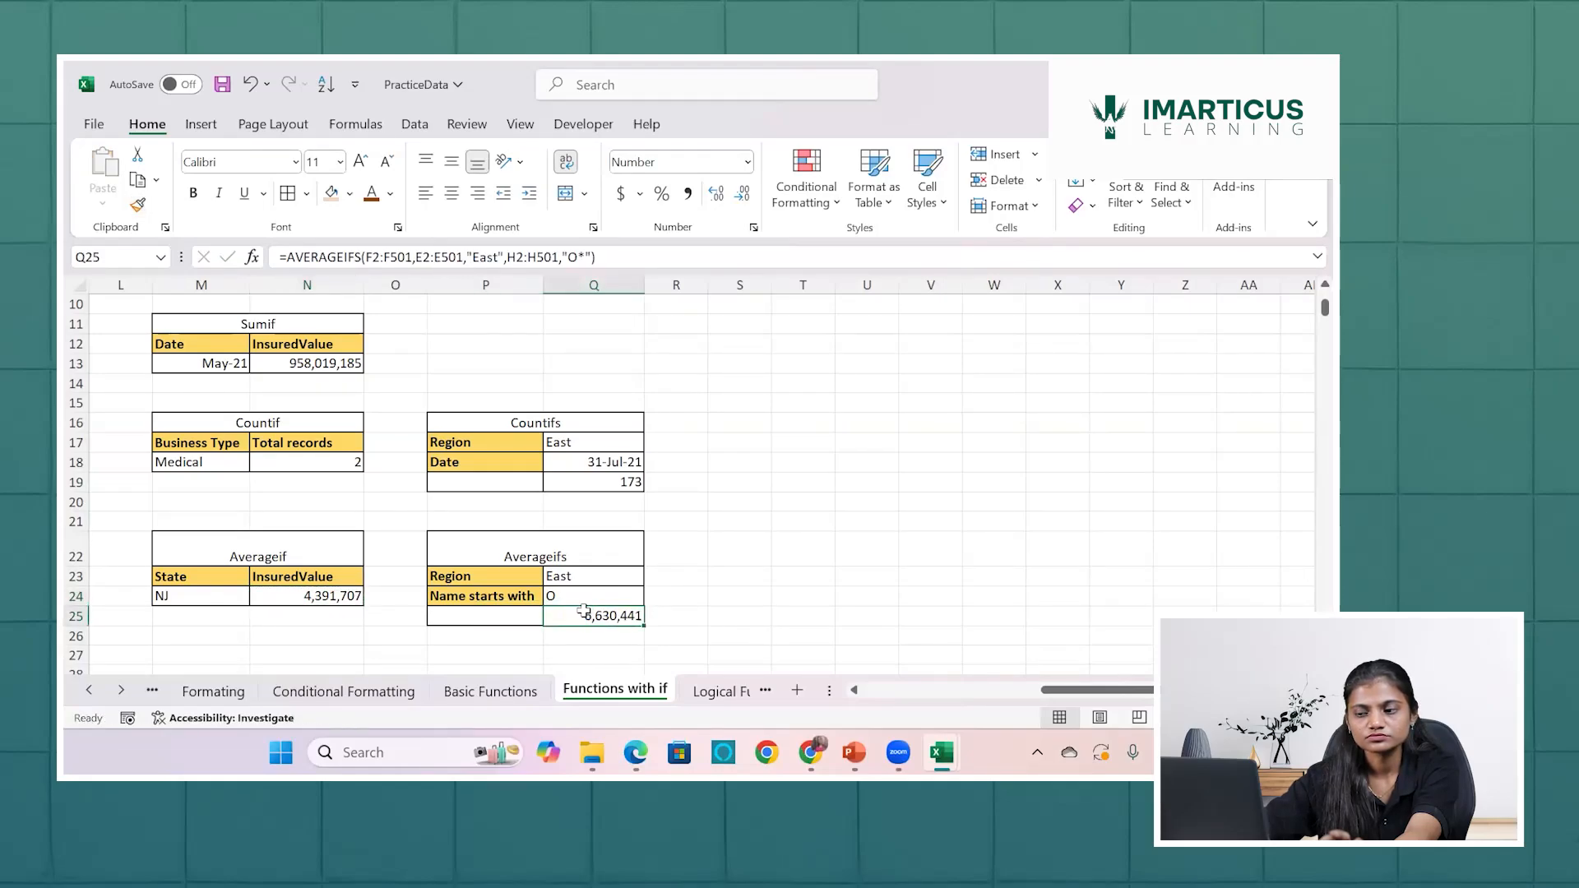
click(752, 617)
Review the solved tables and source data, and switch to PowerPoint to present the "Questions to be solved with data" slide full screen.
scroll(752, 617, down, 1)
scroll(752, 617, up, 4)
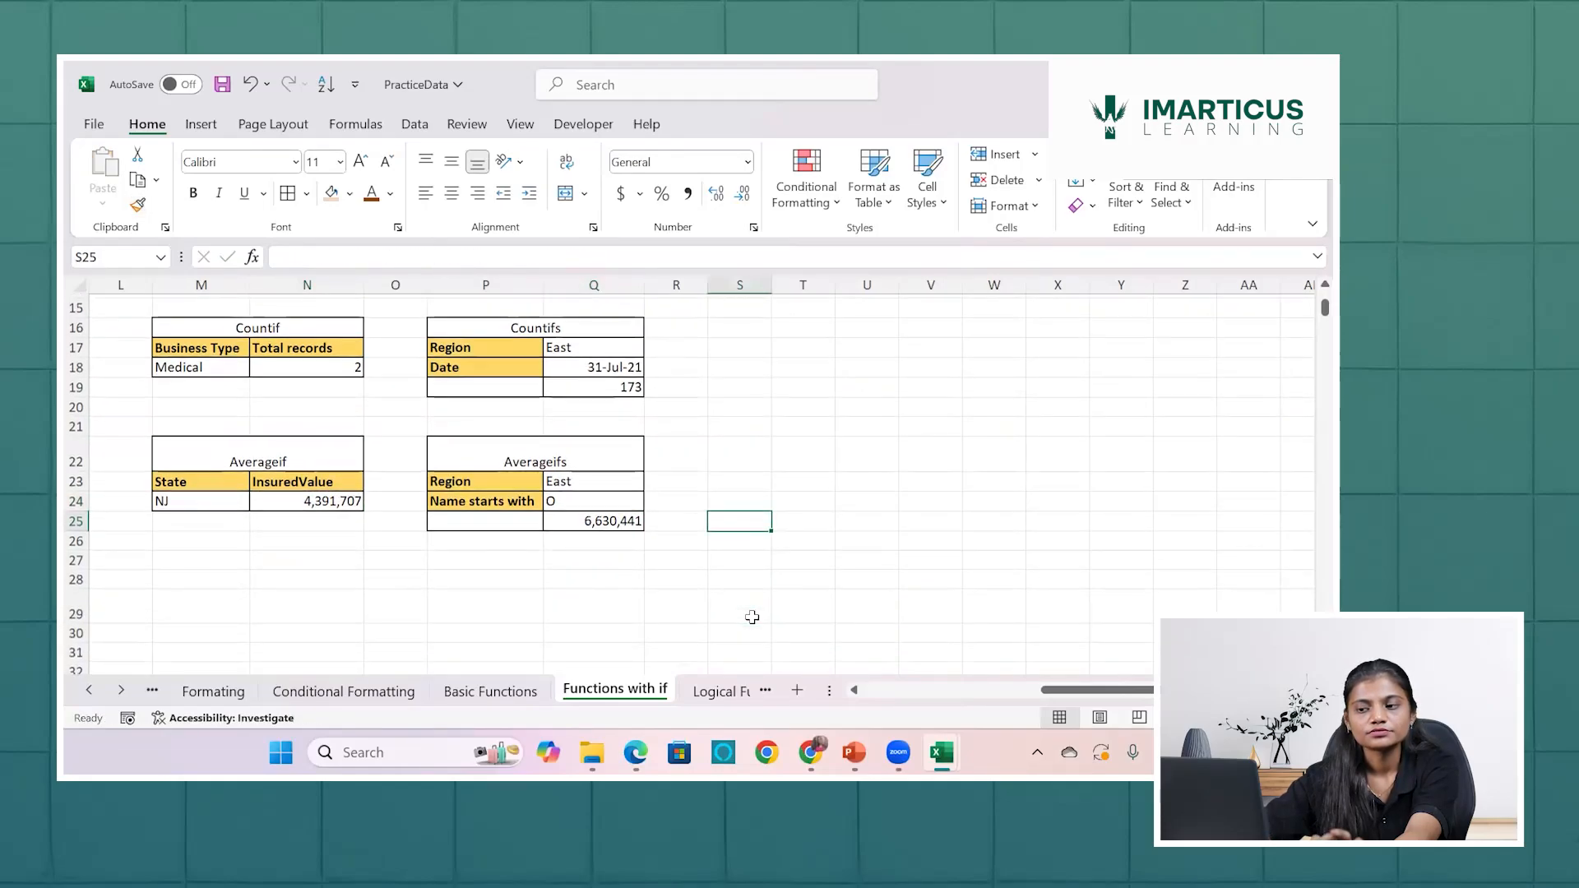
scroll(751, 617, down, 5)
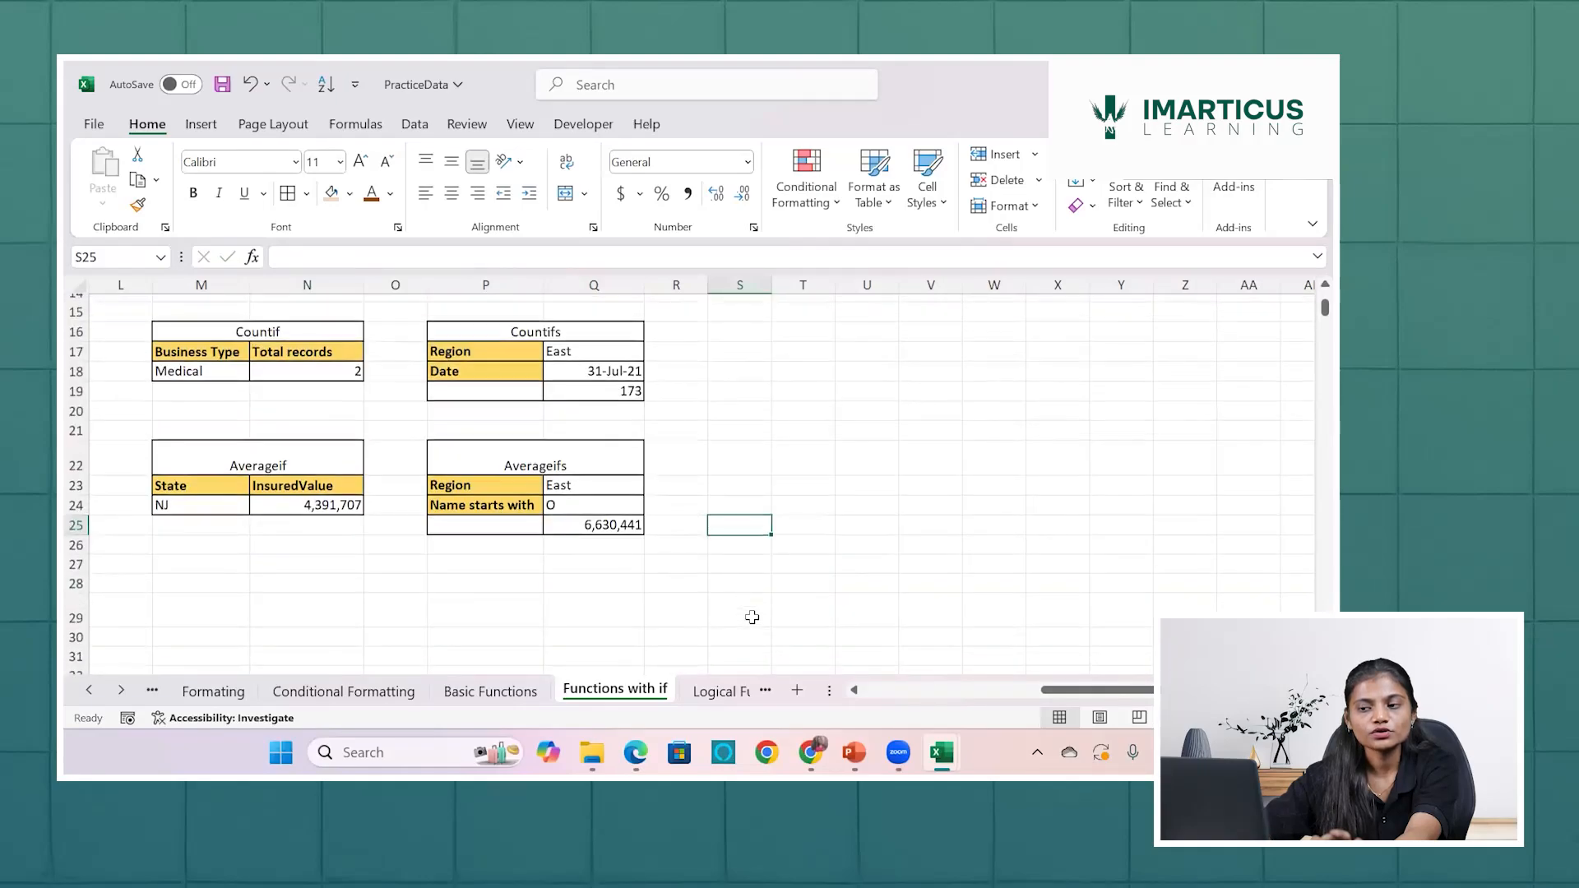
scroll(752, 616, up, 5)
scroll(752, 616, left, 6)
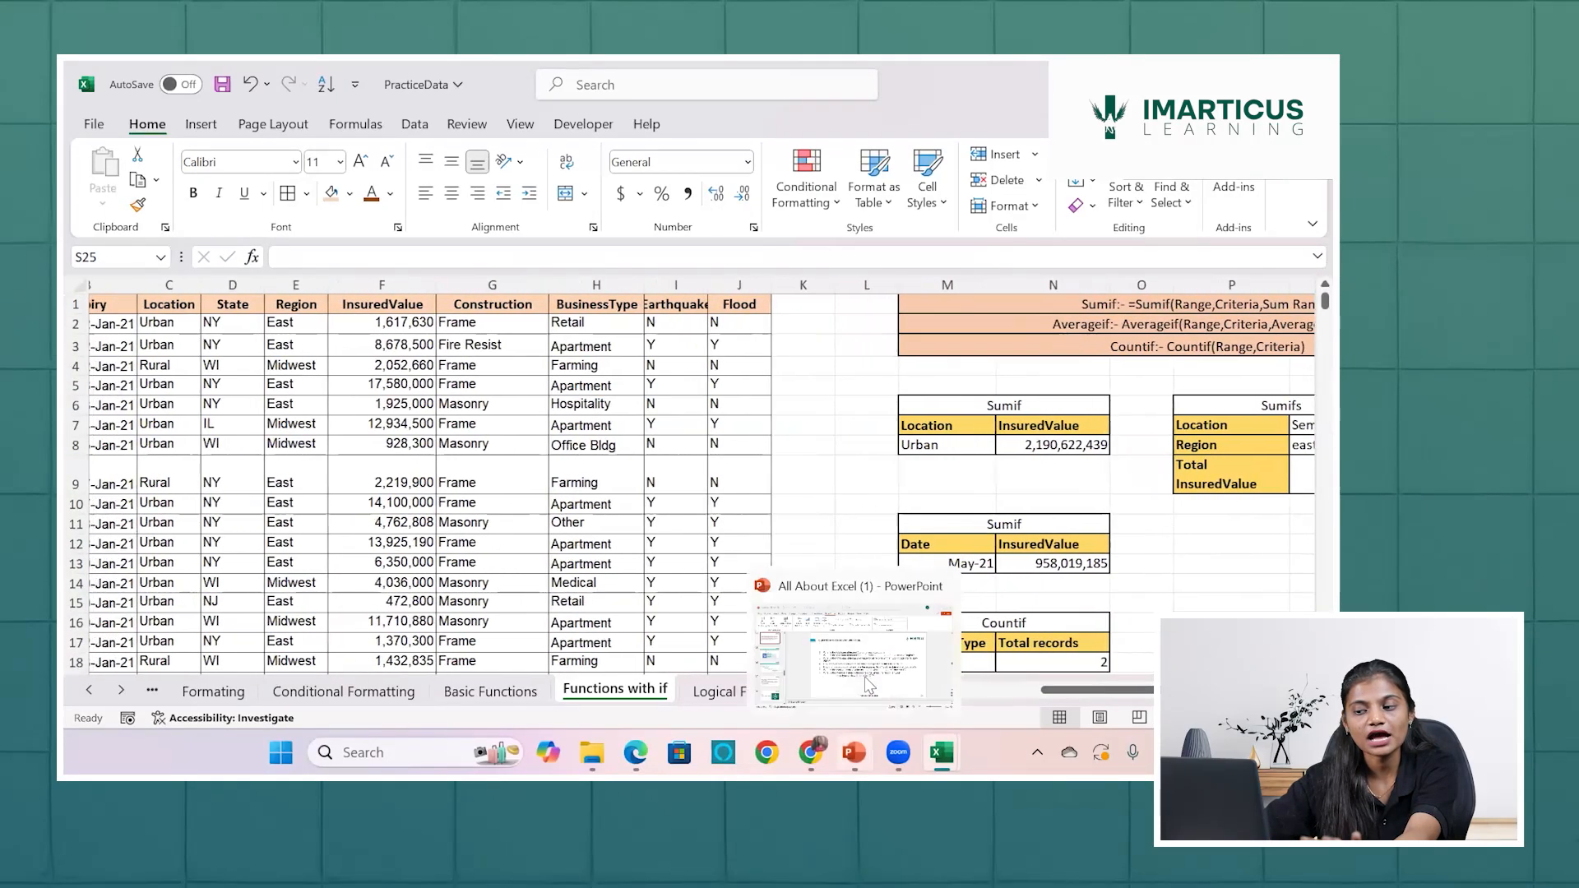
click(854, 753)
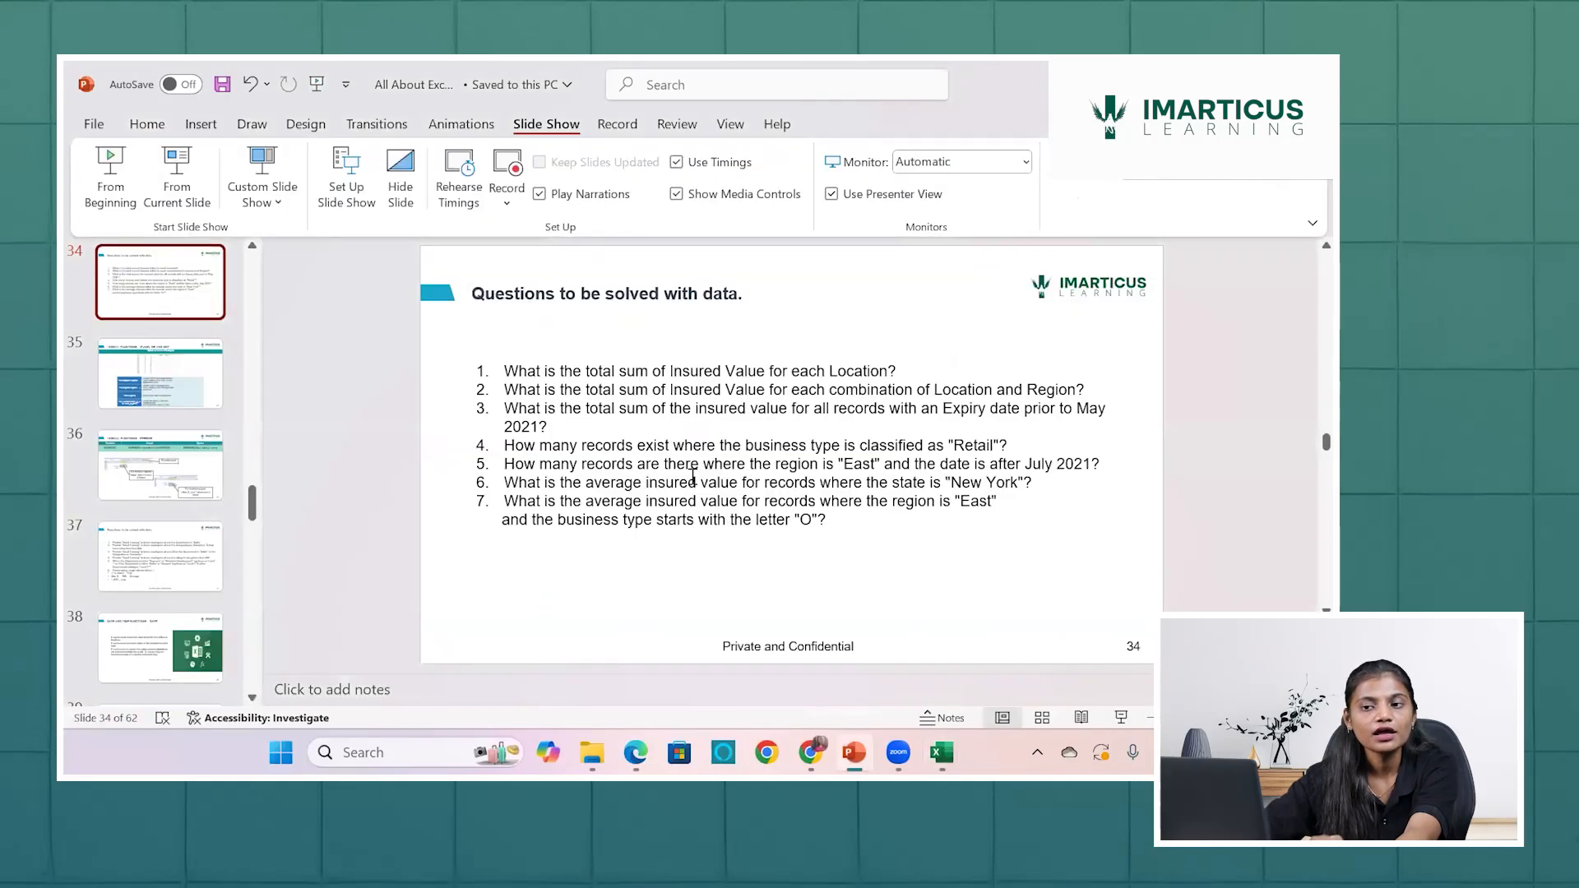
click(176, 175)
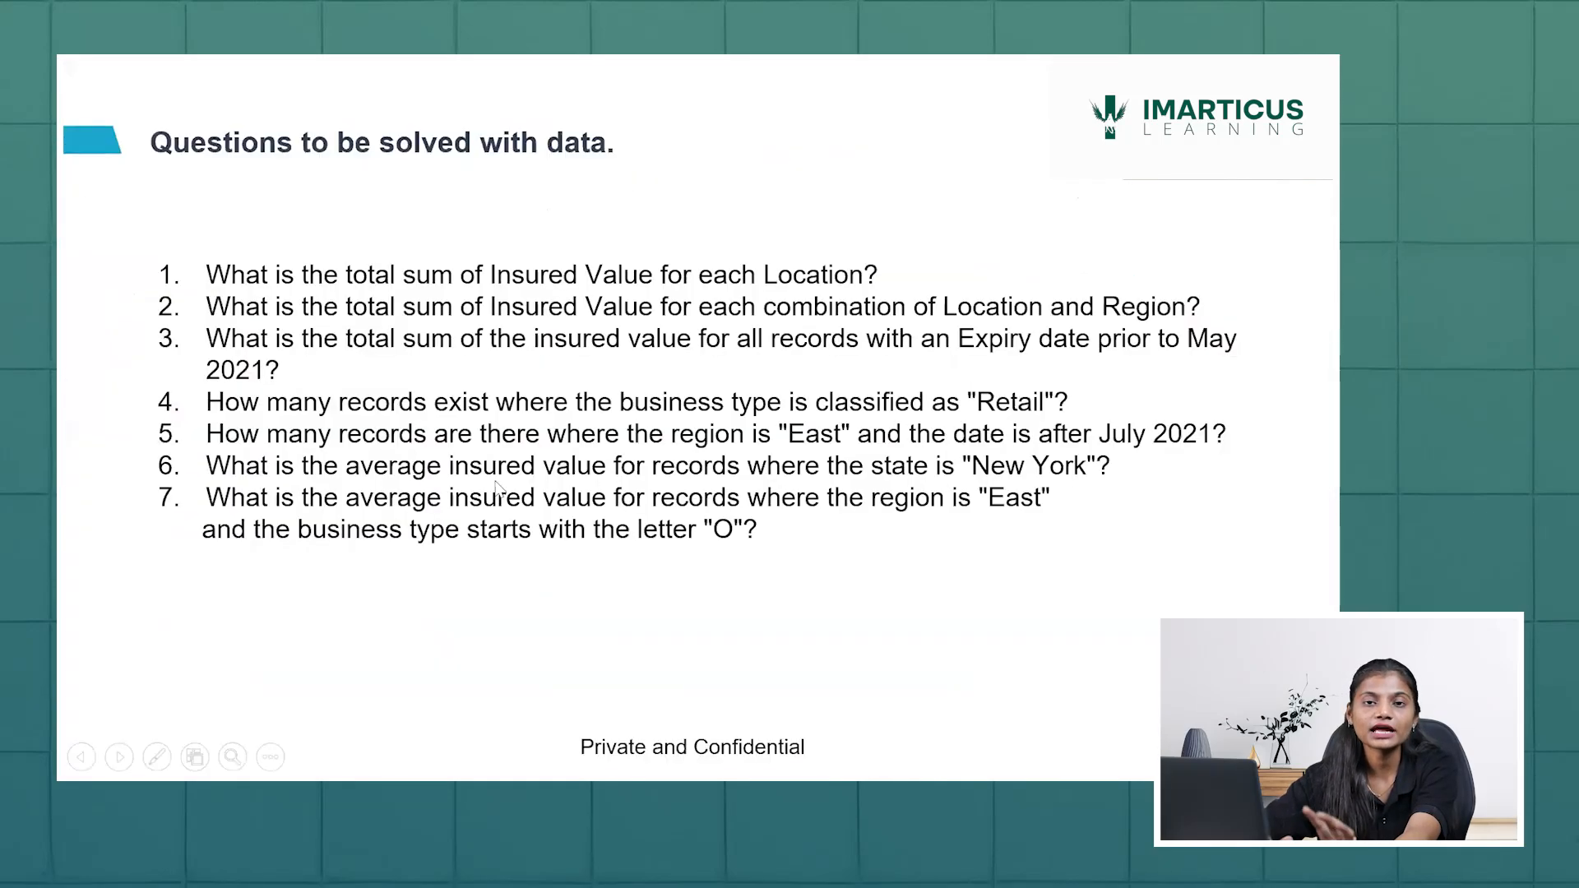